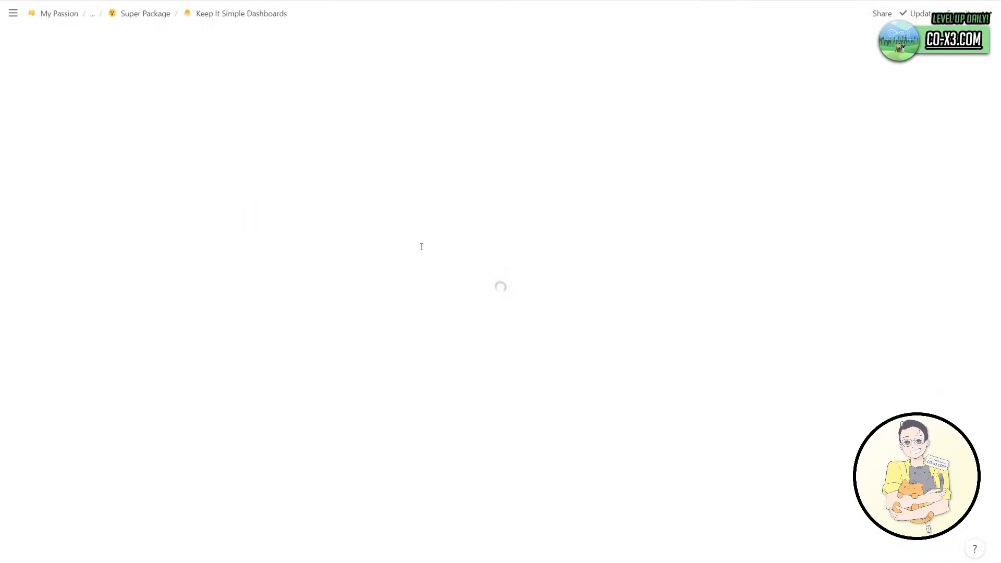
# Open the Make Life Simple dashboard and expand its Go. Get. That. Bread!, Mental Health and Today toggles.
pyautogui.scroll(-5, 411, 261)
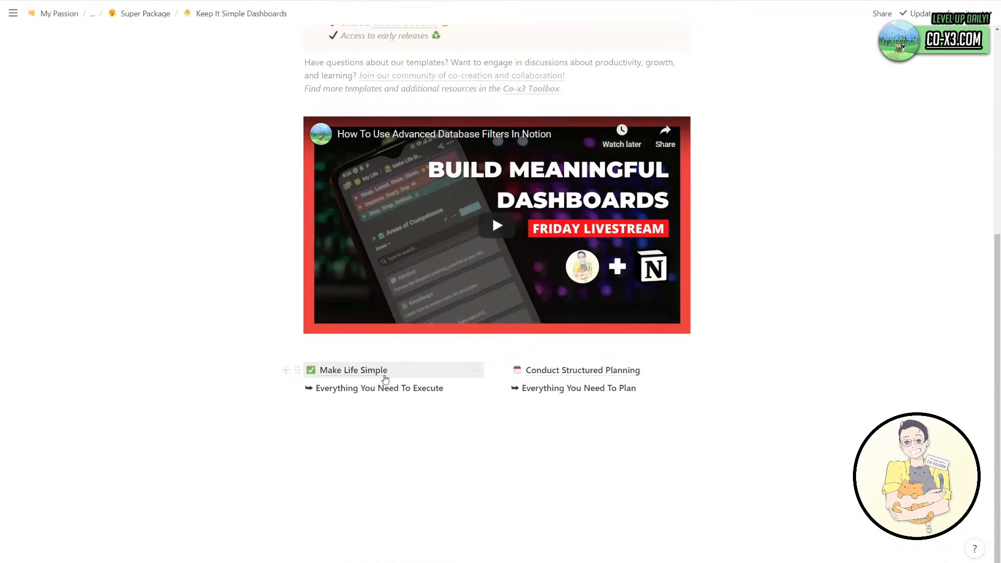
pyautogui.click(384, 374)
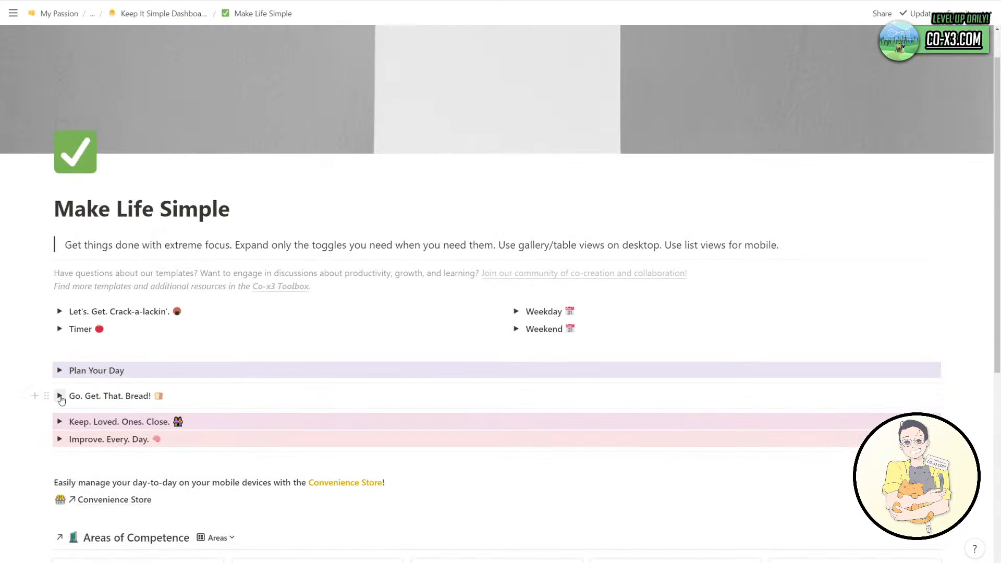
pyautogui.click(61, 397)
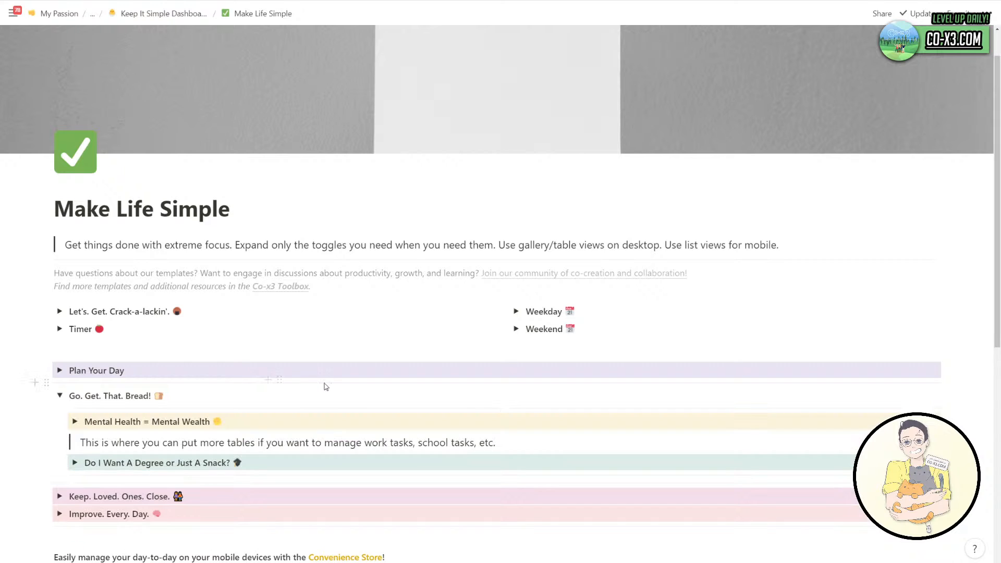
pyautogui.click(75, 421)
pyautogui.scroll(-3, 151, 366)
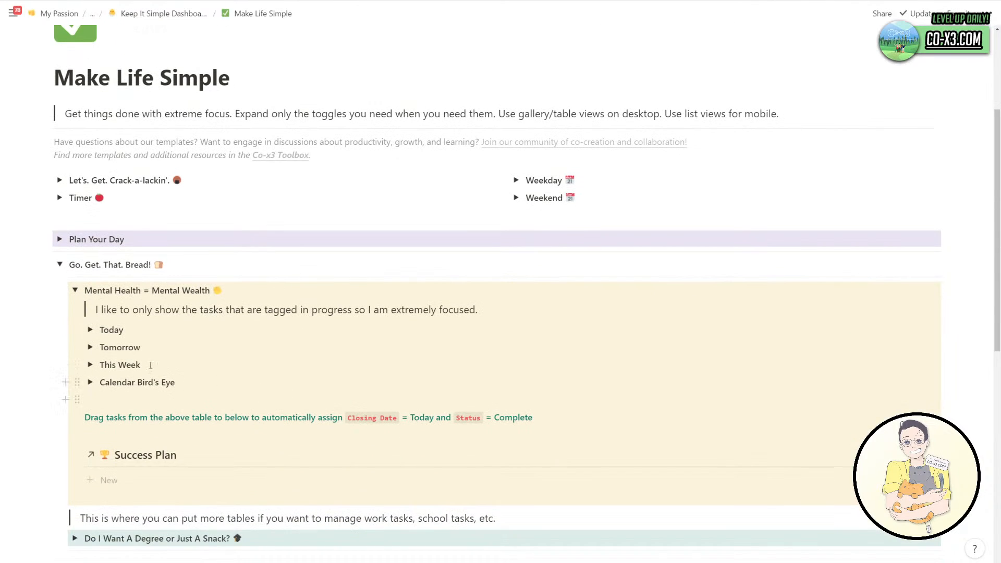
pyautogui.click(90, 330)
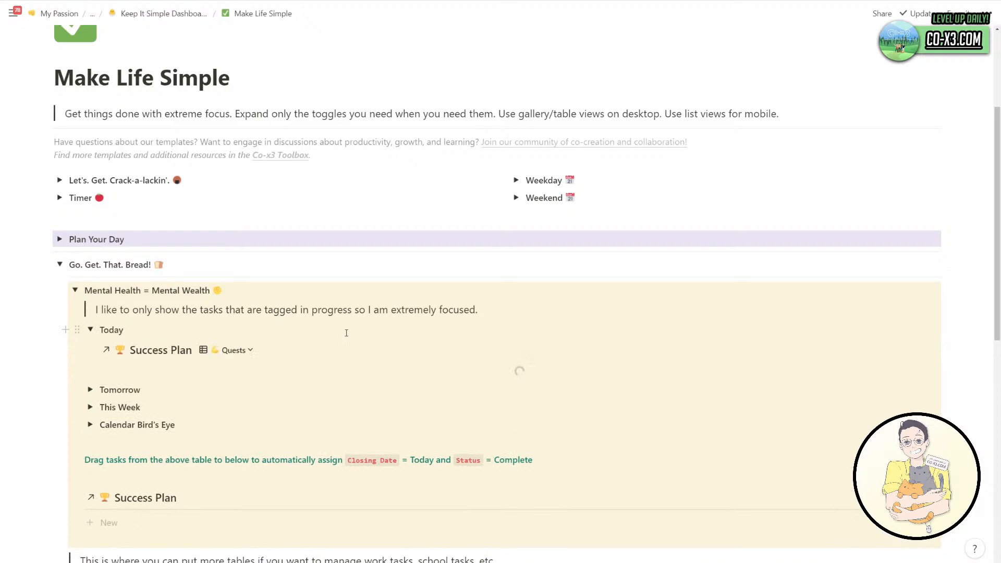
pyautogui.scroll(-2, 371, 348)
pyautogui.scroll(-2, 370, 348)
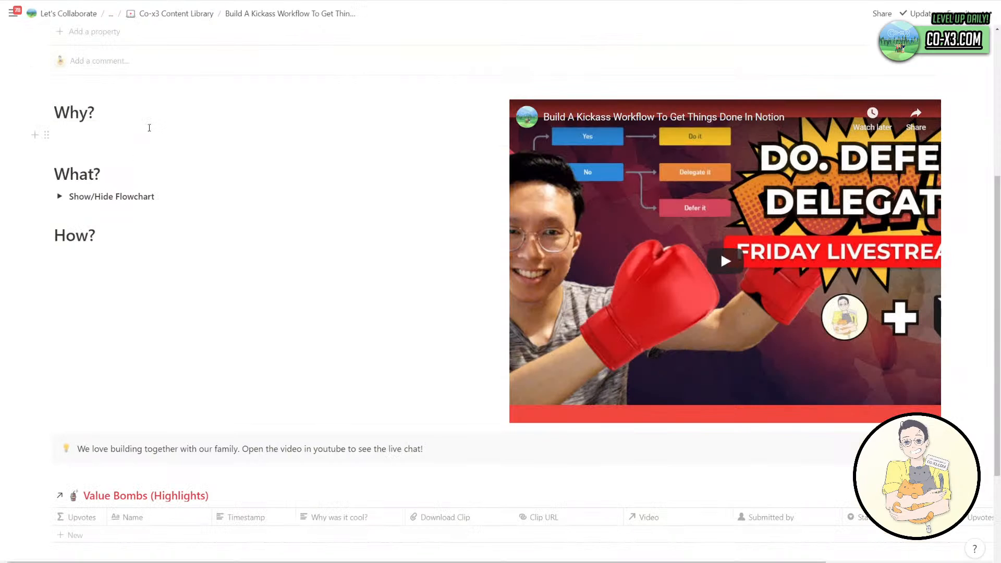
pyautogui.click(152, 129)
# Write a Why? bullet: articles, tasks or emails taking up our day should be stored so we don't forget.
pyautogui.write('- ')
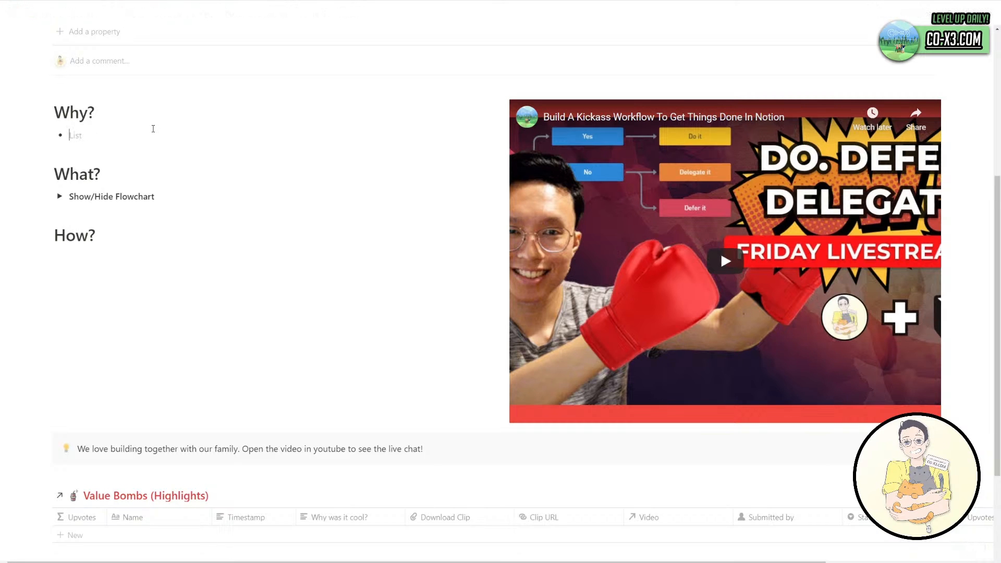
pyautogui.write('In or')
pyautogui.press('BackSpace')
pyautogui.press('BackSpace')
pyautogui.press('BackSpace')
pyautogui.press('BackSpace')
pyautogui.press('BackSpace')
pyautogui.write('Whenever we have a thought cross ')
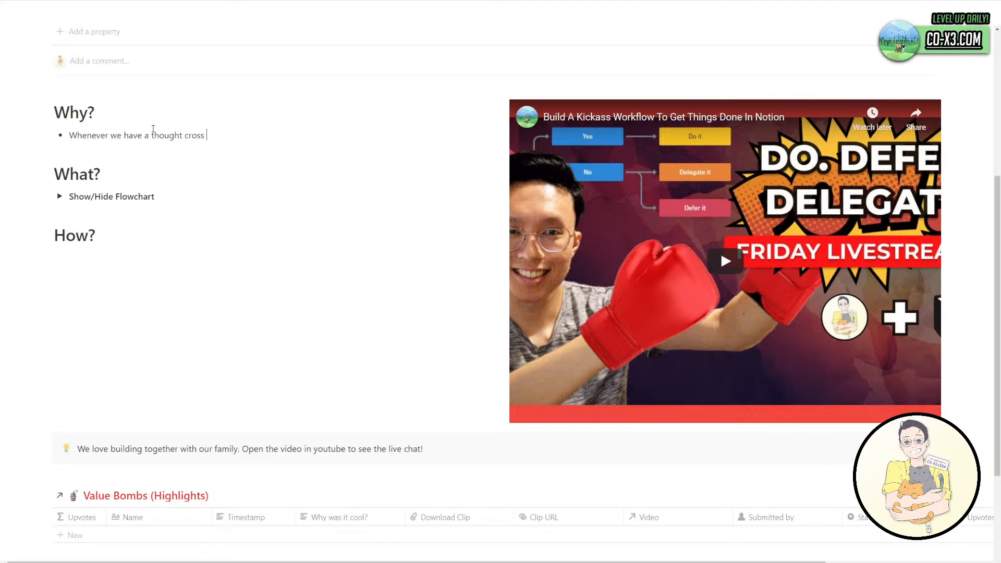
pyautogui.write('our head, whether it be an arti')
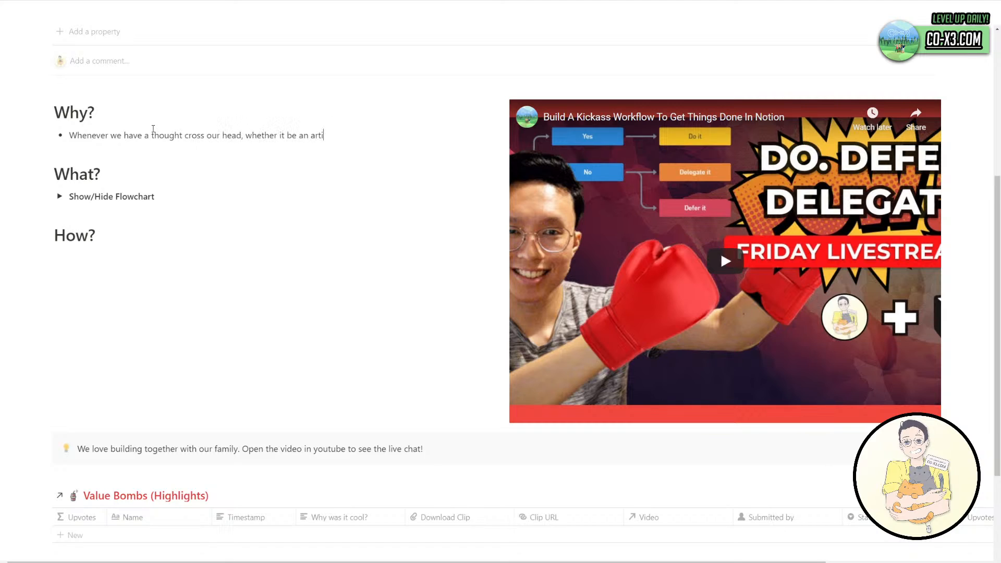
pyautogui.write('cle to write, tasks to do')
pyautogui.write(', emails to send,')
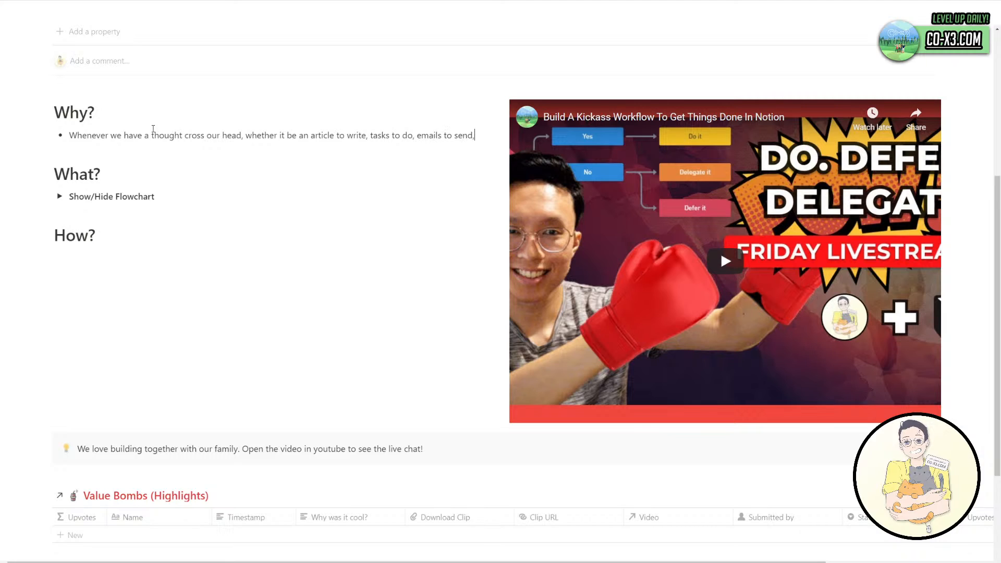
pyautogui.press('BackSpace')
pyautogui.write('- anything t')
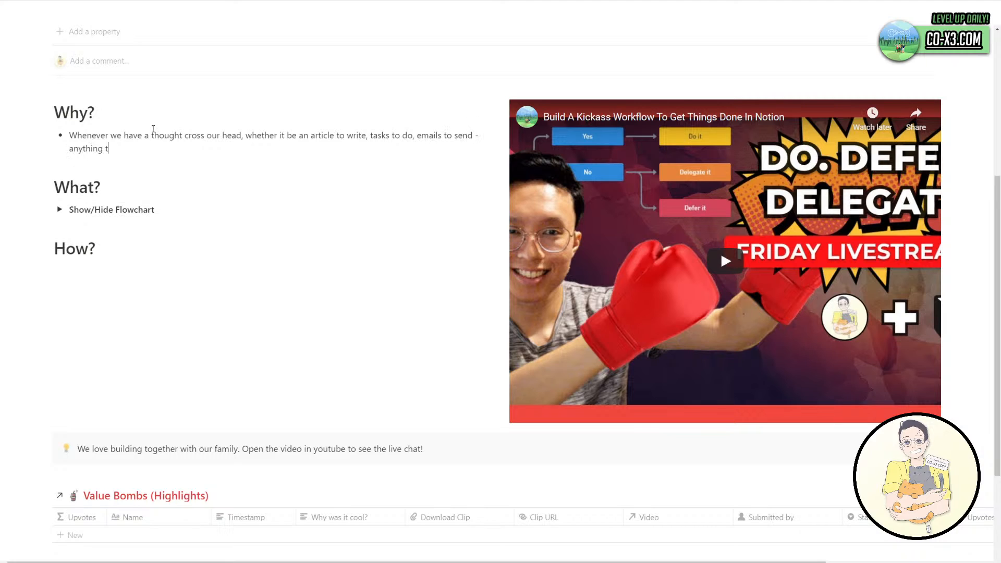
pyautogui.write('hat will take up time in our day, we want to easily')
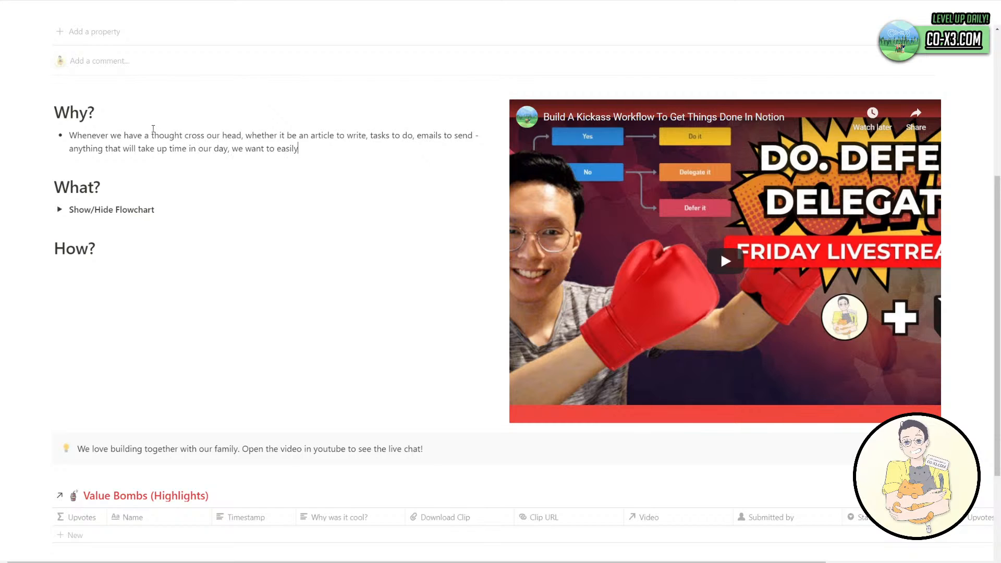
pyautogui.write(" store it, so we don't forget it.")
pyautogui.press('Return')
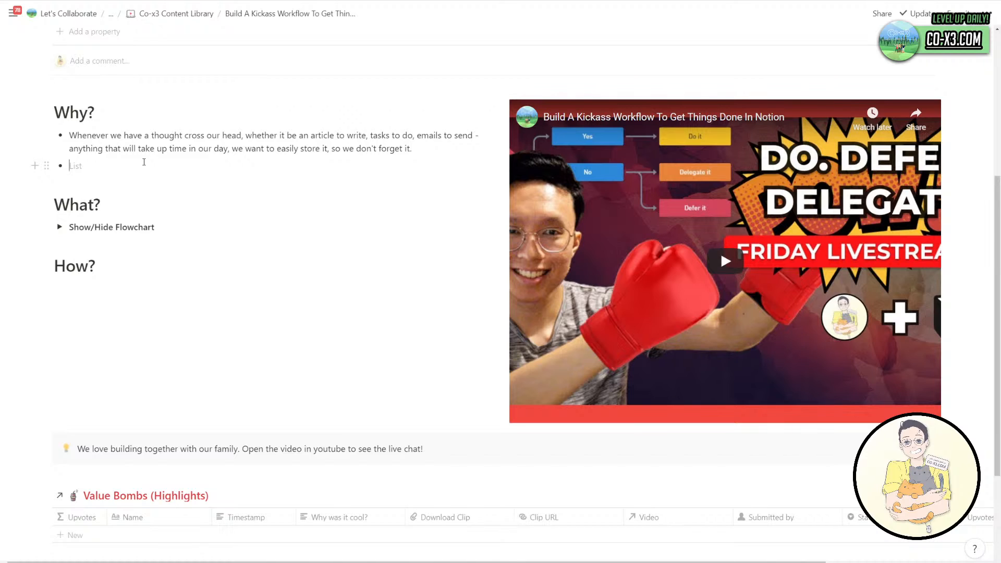
# Write the second Why? bullet about quickly processing stored ideas: do it now, delegate it, or defer it.
pyautogui.write('Whenever we ')
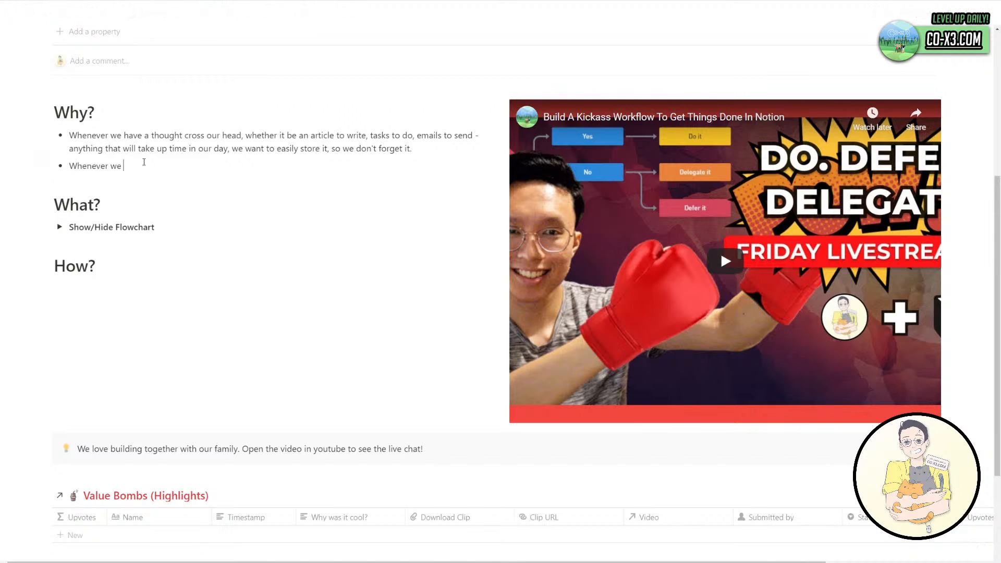
pyautogui.write('do store an idea, we want to easily process it and m')
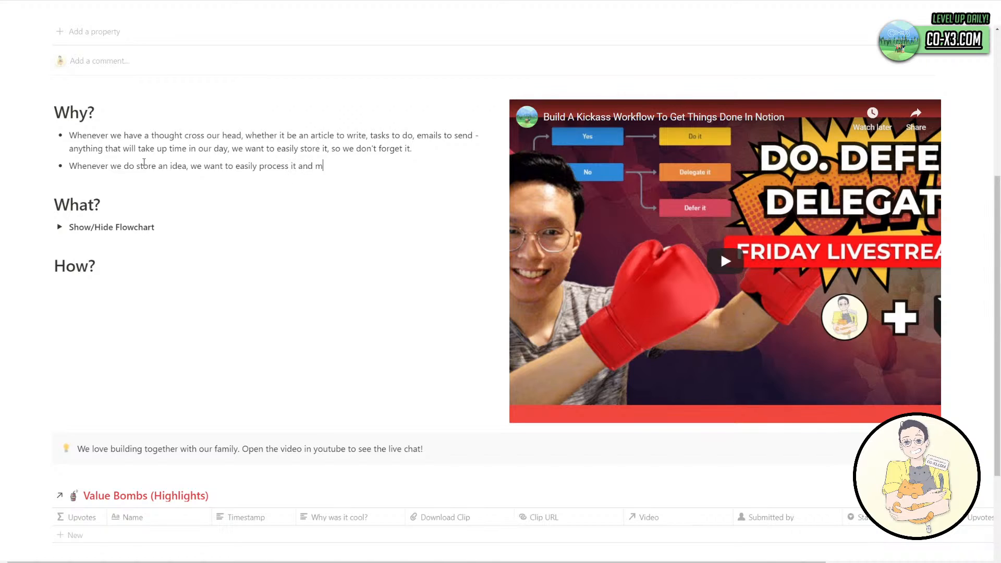
pyautogui.write('ake quick decisions on how we should cate')
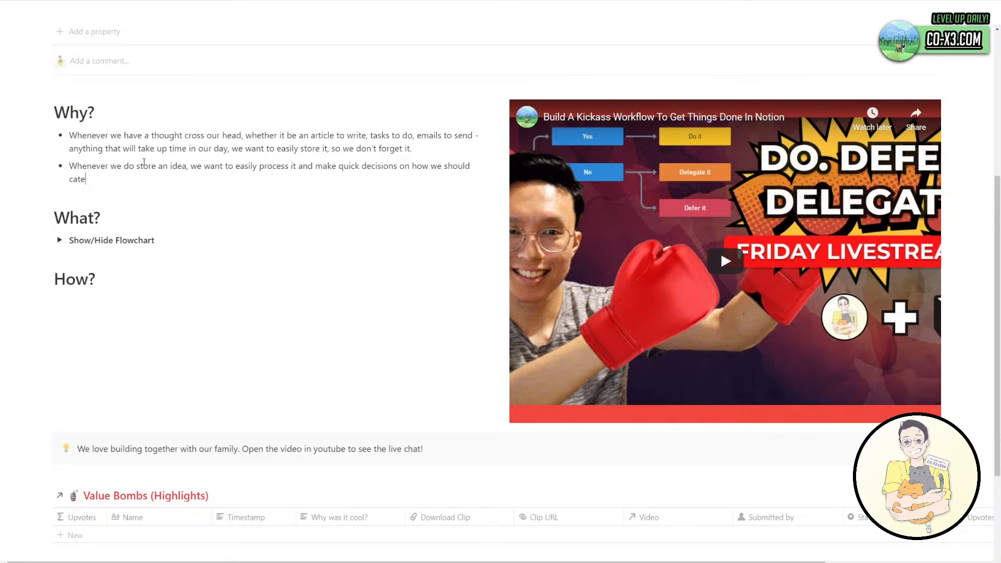
pyautogui.write('gorize')
pyautogui.write(' this new tas')
pyautogui.press('BackSpace')
pyautogui.press('BackSpace')
pyautogui.press('BackSpace')
pyautogui.write('item in our lives, ')
pyautogui.write('o')
pyautogui.press('BackSpace')
pyautogui.write('and/or if we ')
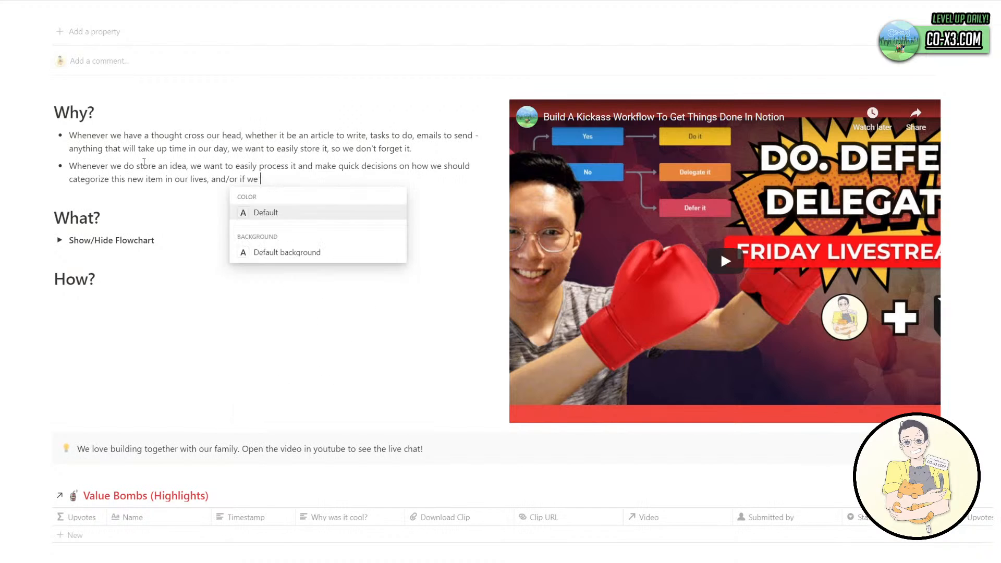
pyautogui.write('should do doi')
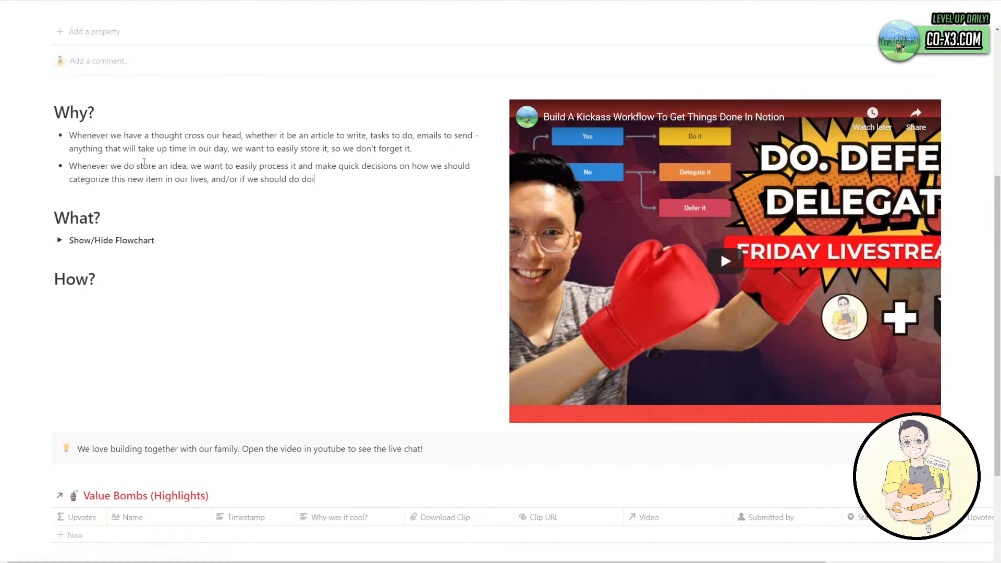
pyautogui.write('ng it now, delegating it to someone ')
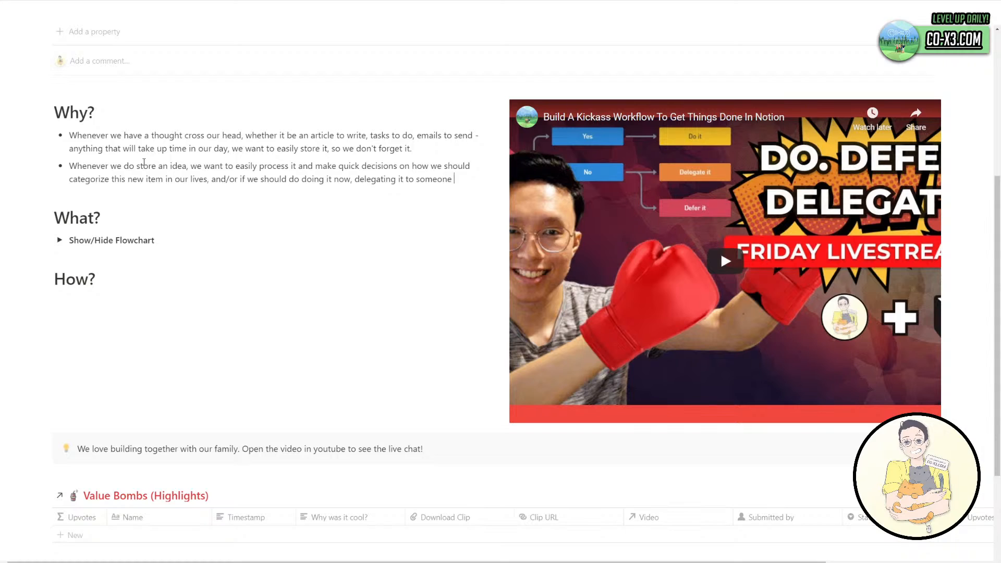
pyautogui.write('else, or defer ')
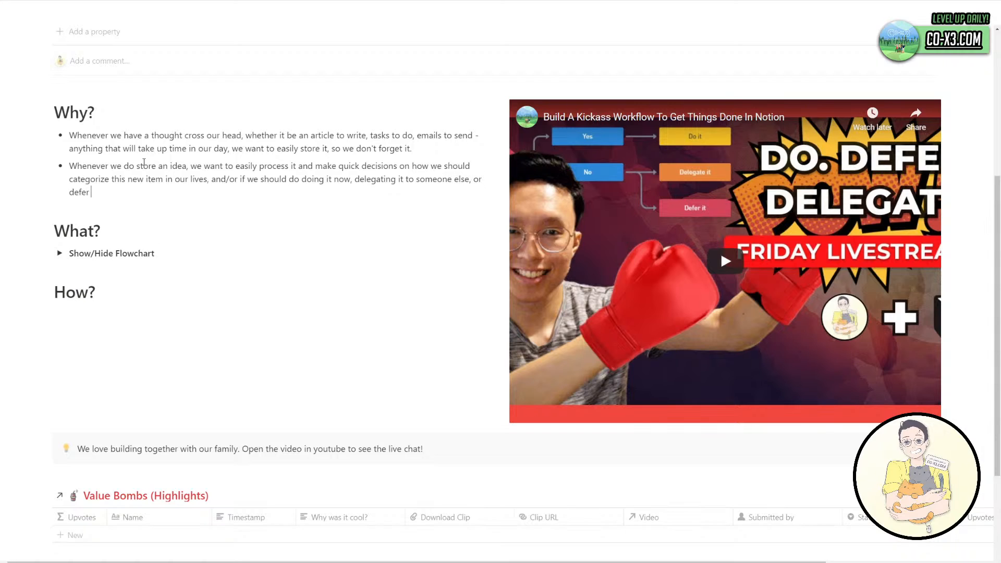
pyautogui.write('ing the task to a nother time.')
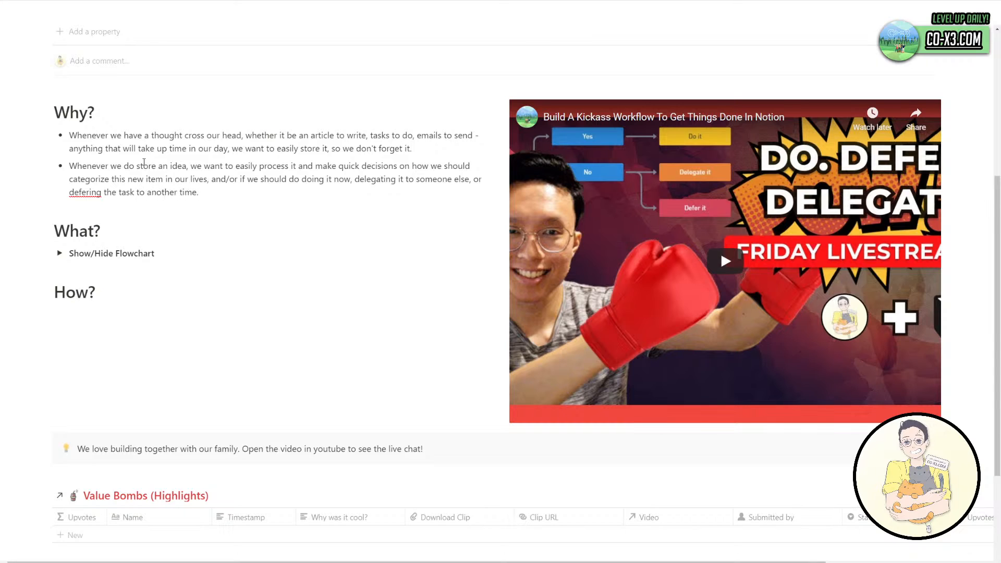
pyautogui.click(91, 191)
pyautogui.write('r')
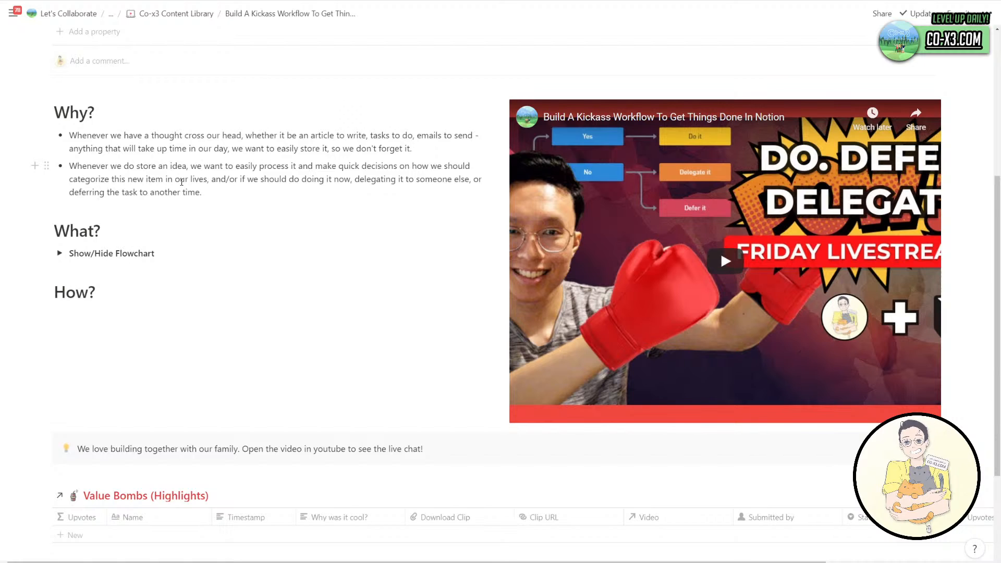
# Add a bullet 'Integrate the principles of GTD and Eisenhower Method' with an empty bullet below.
pyautogui.click(208, 192)
pyautogui.press('Return')
pyautogui.write('Integ')
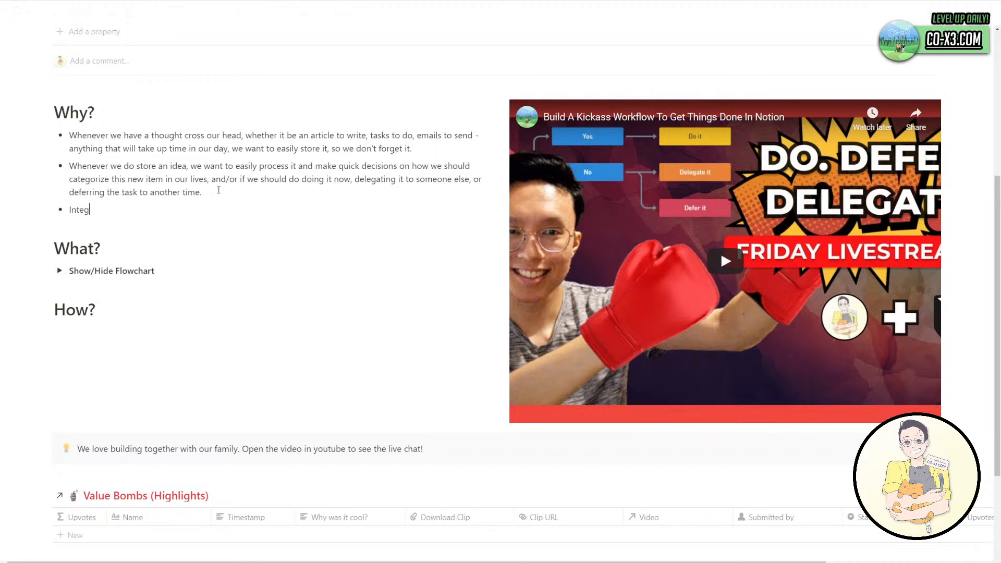
pyautogui.write('rate the principles of GTD and Eisenhower Method')
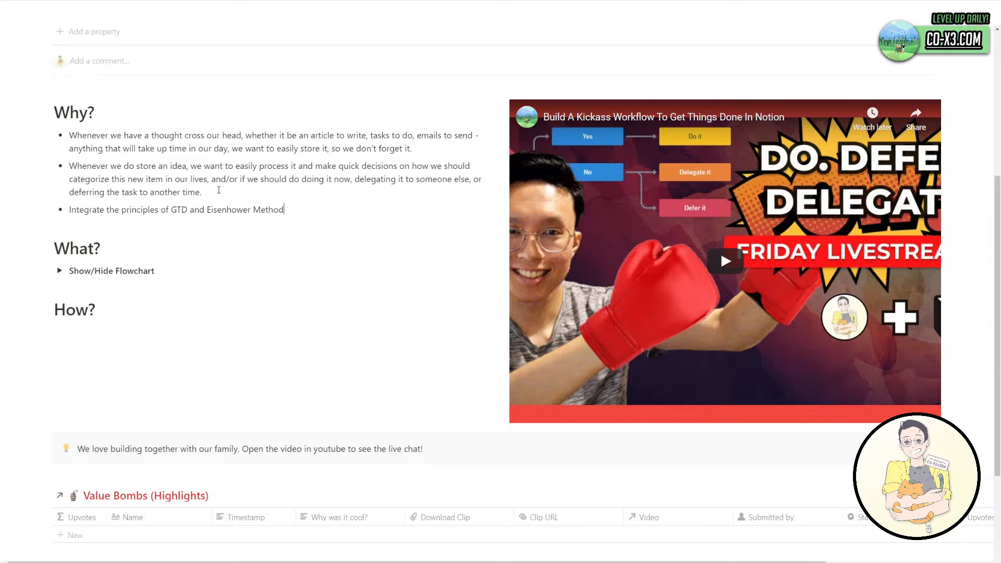
pyautogui.press('Return')
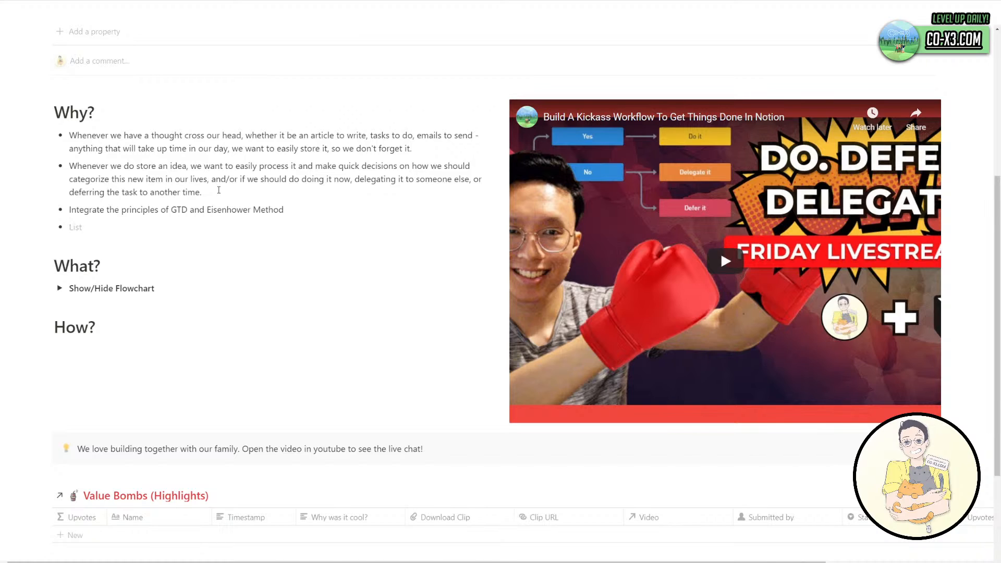
# Indent a sub-bullet defining GTD: Getting things done, a work-life management system deciding who acts and when.
pyautogui.press('Tab')
pyautogui.write('GTD : Getting things done. I')
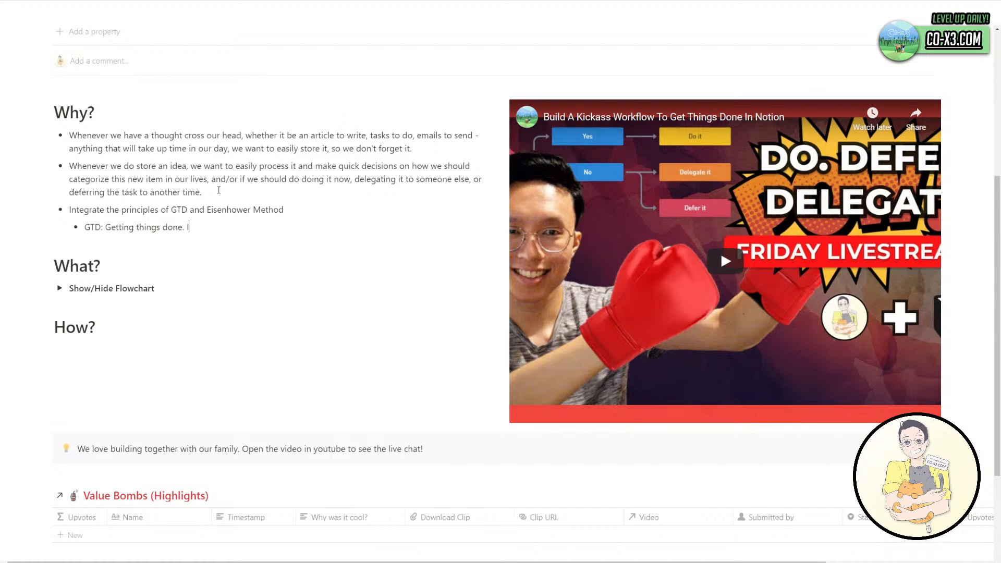
pyautogui.write("t's a work-life management system that ")
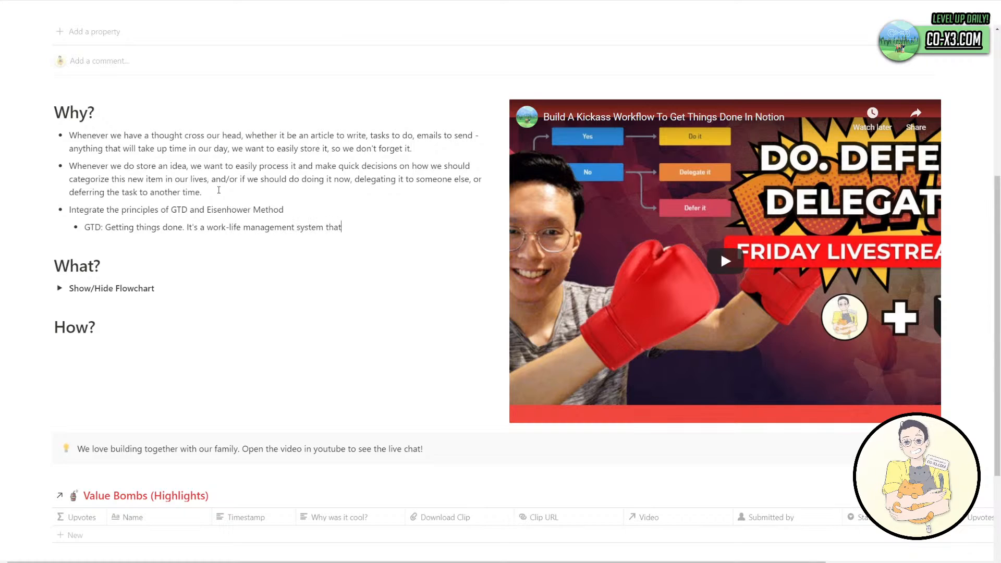
pyautogui.write('alleviating overwhelm, and instil')
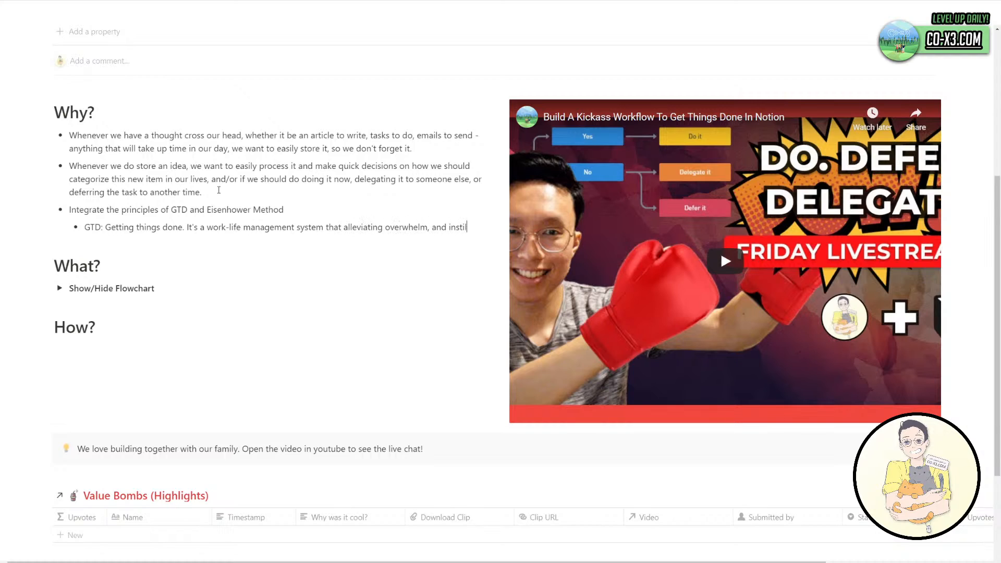
pyautogui.write('ls focus, clarity')
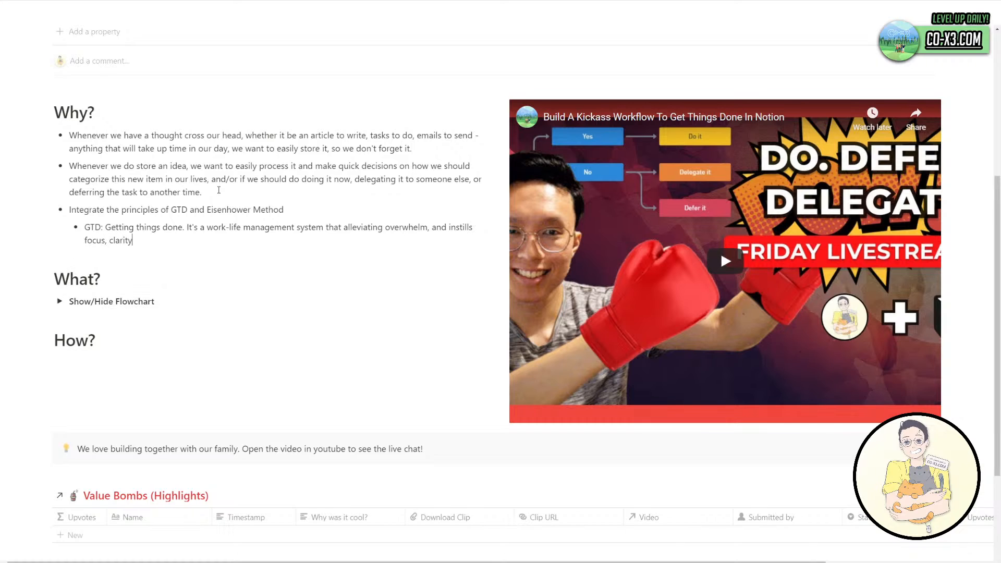
pyautogui.write(', and confidence.')
pyautogui.write('Who should take acti')
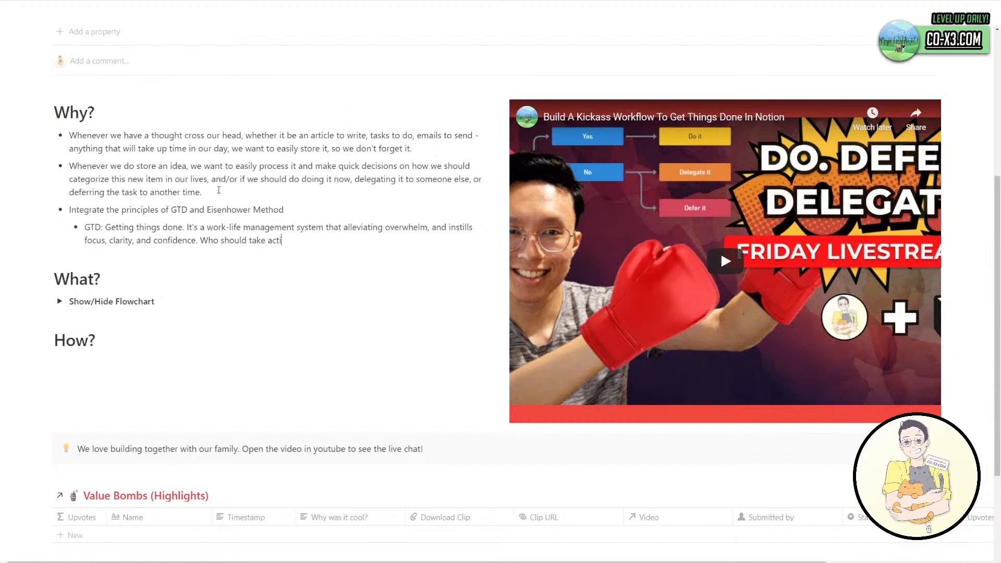
pyautogui.write('on. When should they take ac')
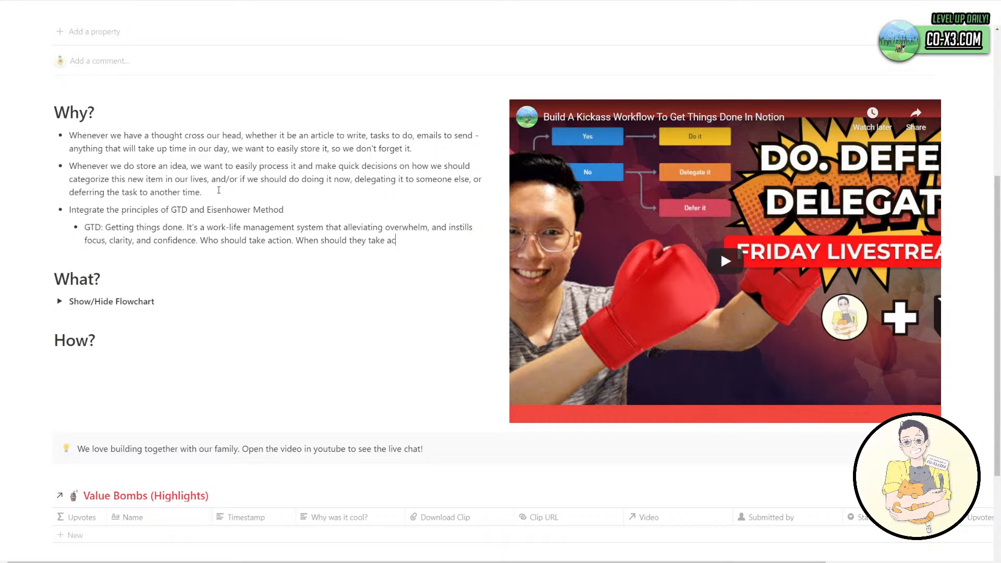
pyautogui.write('tion?')
pyautogui.press('Return')
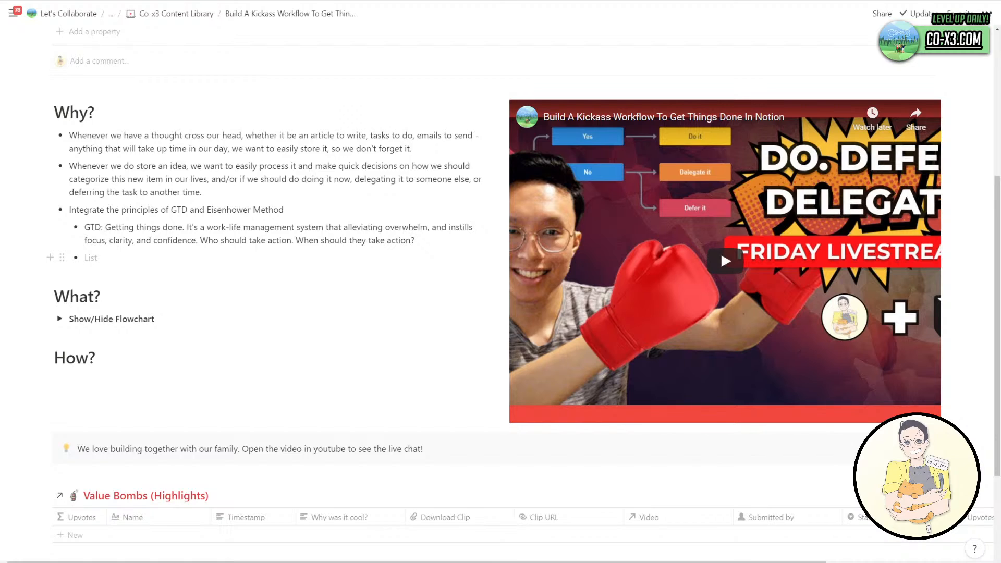
# Type 'Eisenhower method' as the next sub-bullet.
pyautogui.write('Eins')
pyautogui.press('BackSpace')
pyautogui.press('BackSpace')
pyautogui.write('se')
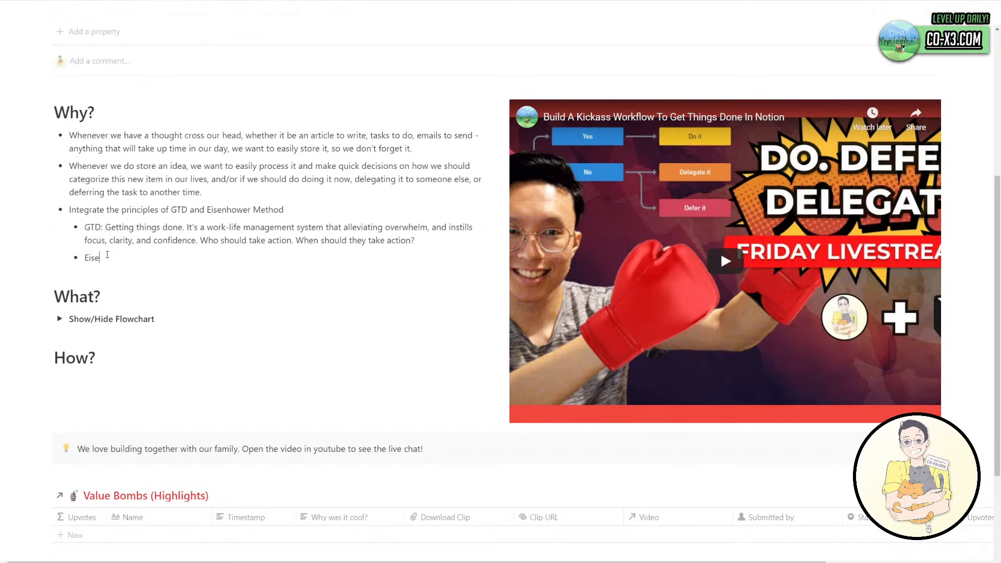
pyautogui.write('nhower method')
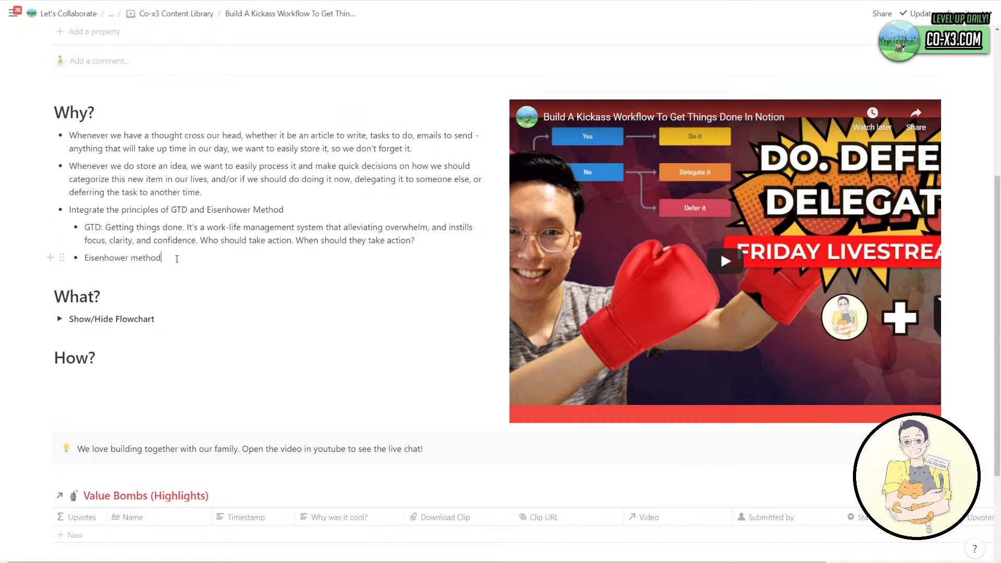
# Paste The Eisenhower Decision Matrix image and place it directly beneath the Eisenhower method bullet.
pyautogui.press('Return')
pyautogui.hotkey('ctrl', 'v')
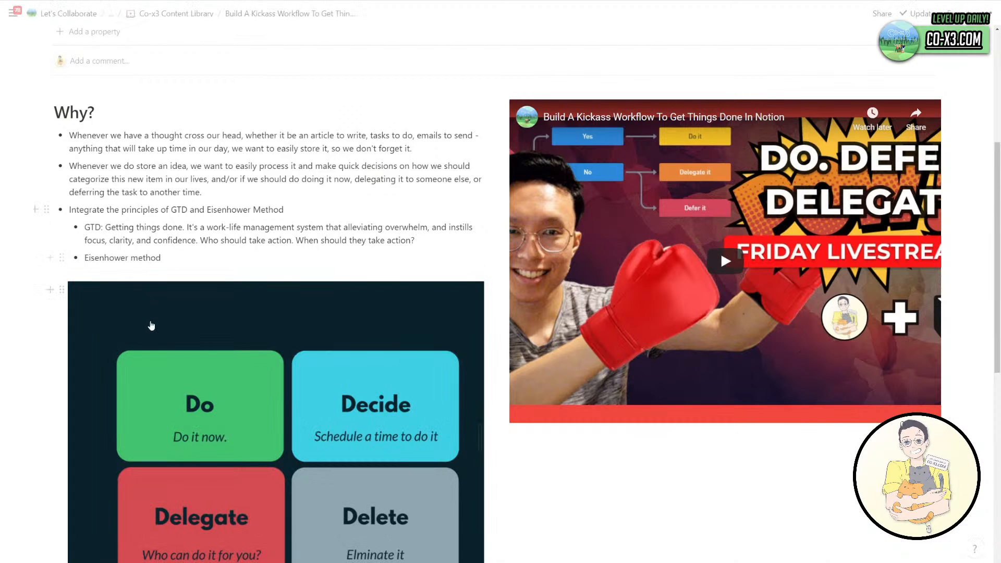
pyautogui.moveTo(152, 326); pyautogui.dragTo(167, 271)
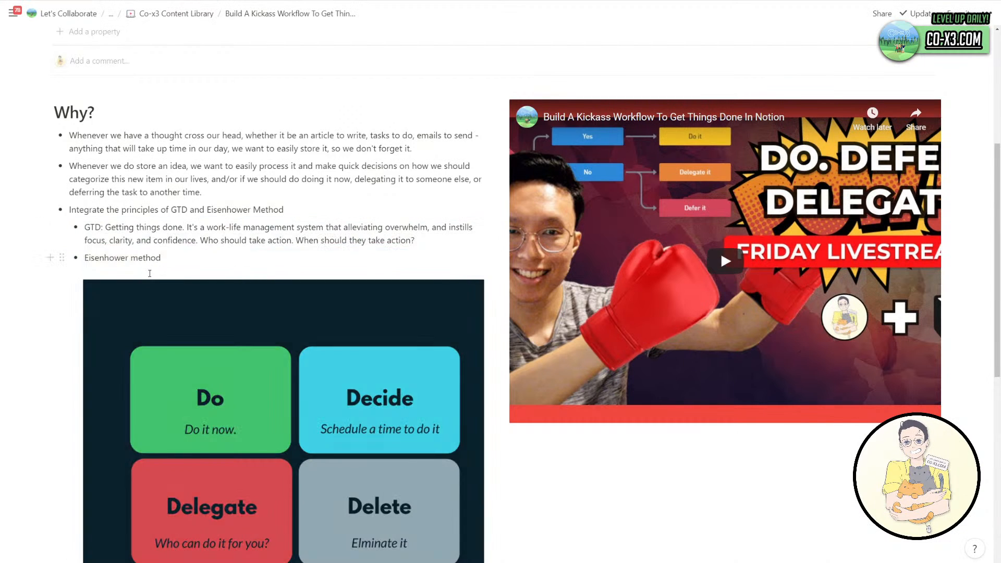
pyautogui.scroll(-1, 213, 277)
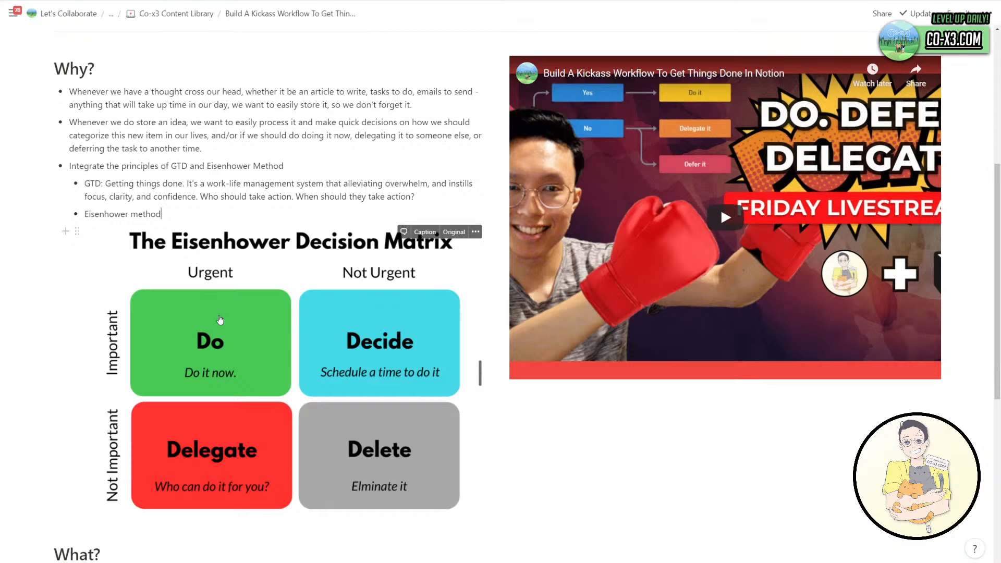
pyautogui.scroll(-2, 218, 244)
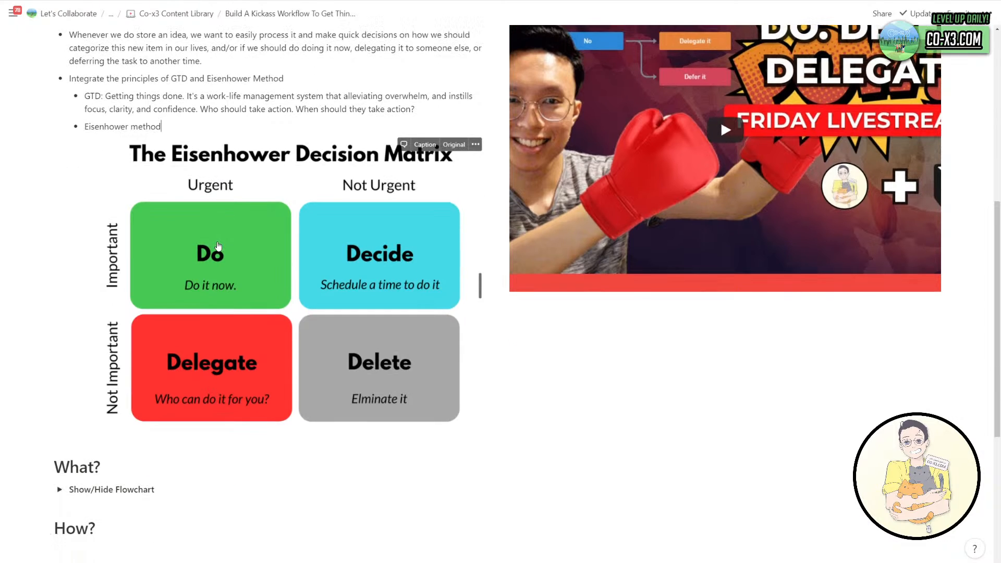
pyautogui.scroll(1, 229, 243)
pyautogui.scroll(1, 231, 244)
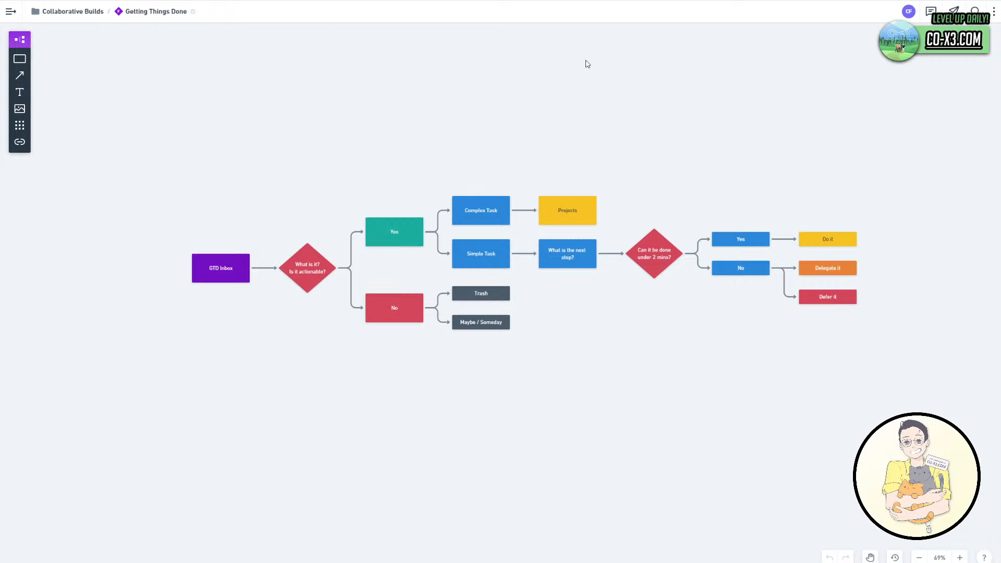
# Zoom the Whimsical canvas to 173%, center the flowchart's start, and select the GTD Inbox box.
pyautogui.scroll(-1, 625, 256)
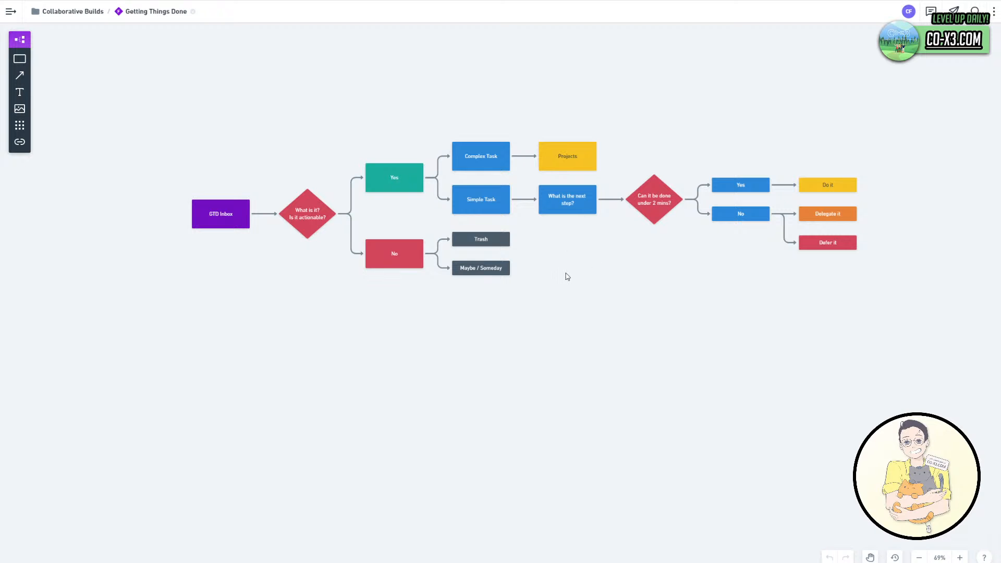
pyautogui.keyDown('ctrl'); pyautogui.scroll(5, 537, 320); pyautogui.keyUp('ctrl')
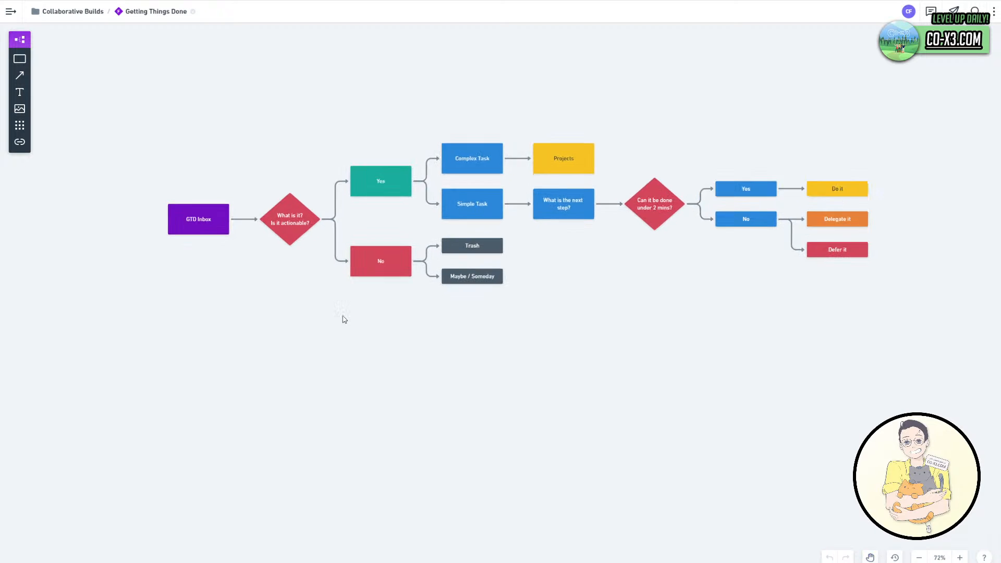
pyautogui.keyDown('ctrl'); pyautogui.scroll(2, 347, 317); pyautogui.keyUp('ctrl')
pyautogui.moveTo(373, 333); pyautogui.dragTo(536, 430)
pyautogui.keyDown('ctrl'); pyautogui.scroll(2, 516, 405); pyautogui.keyUp('ctrl')
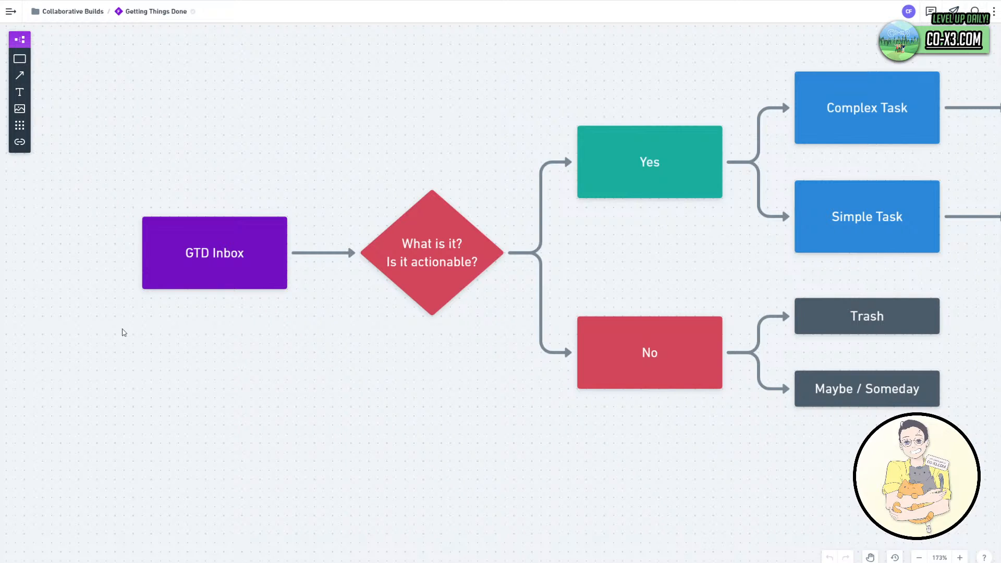
pyautogui.click(237, 279)
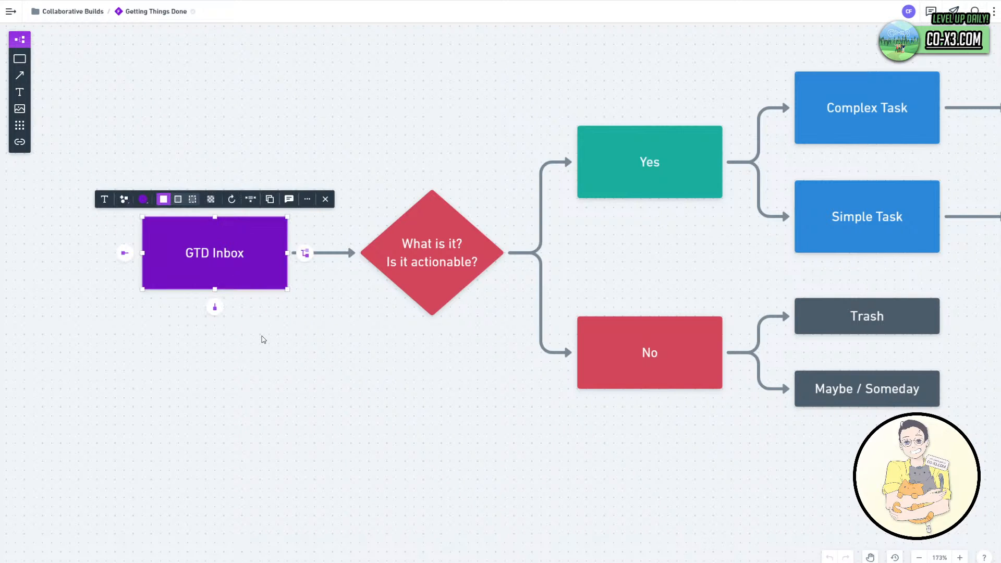
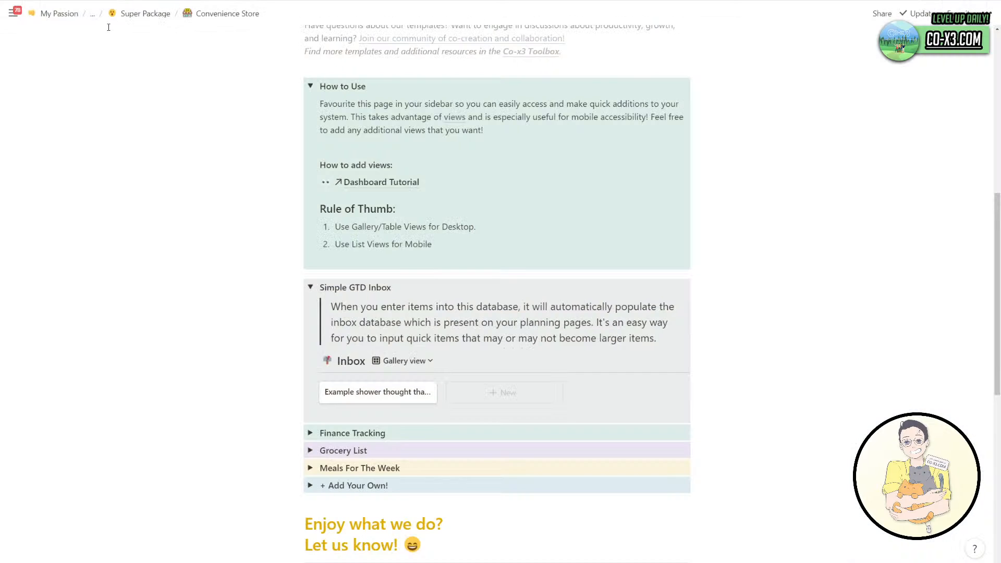
# Back on Super Package, insert a divider below the Master Dashboards list.
pyautogui.click(128, 16)
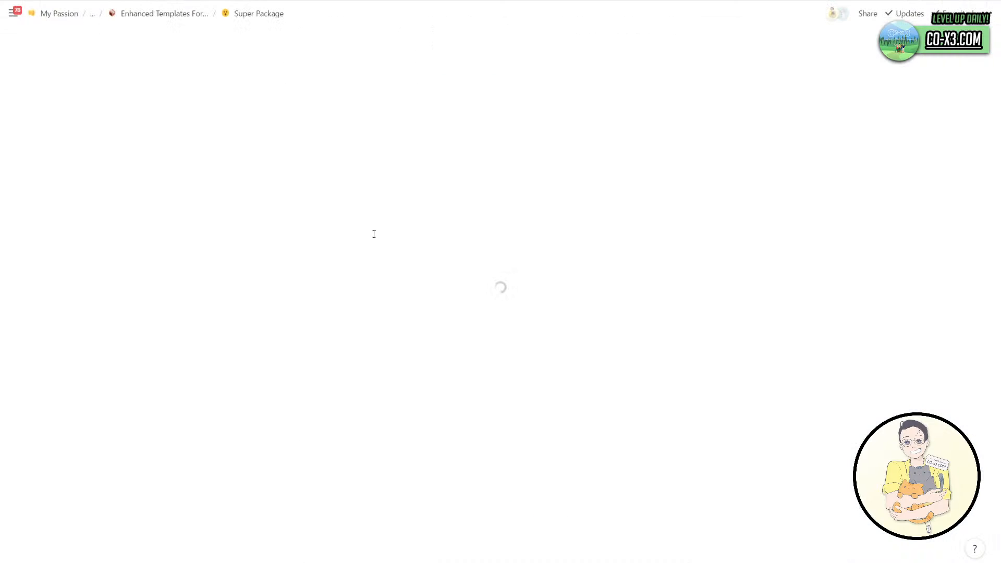
pyautogui.scroll(-15, 571, 406)
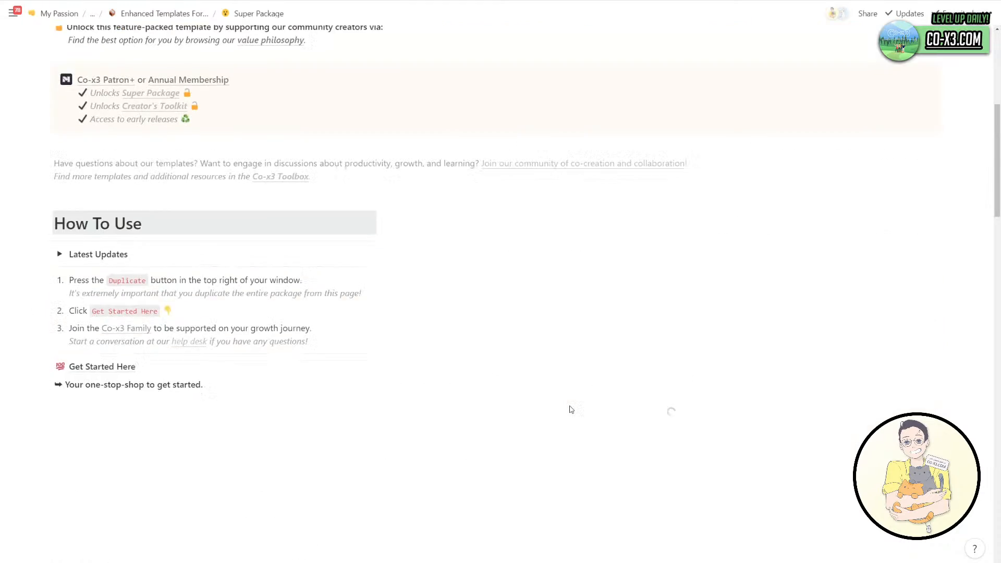
pyautogui.scroll(-5, 571, 410)
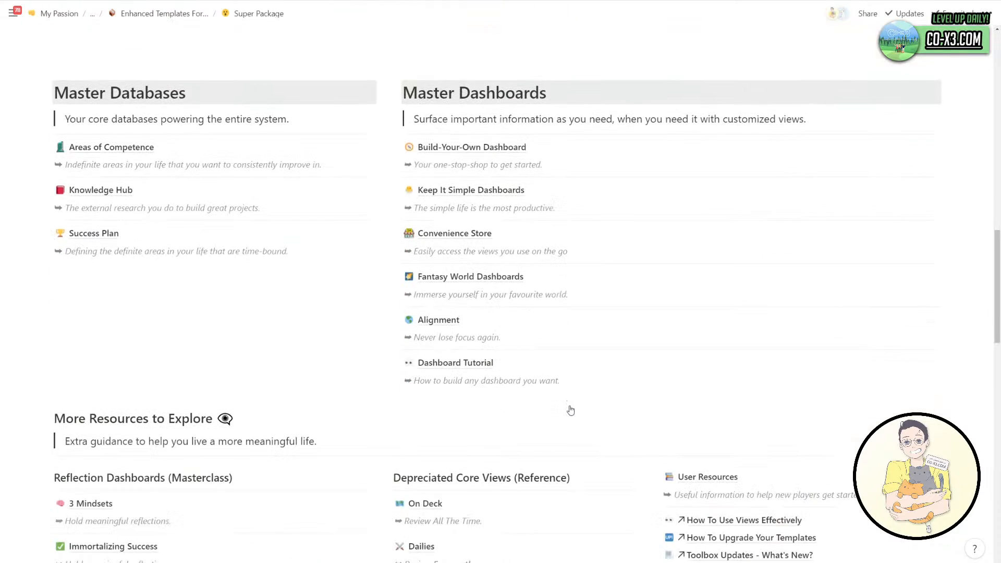
pyautogui.click(520, 394)
pyautogui.write('/div')
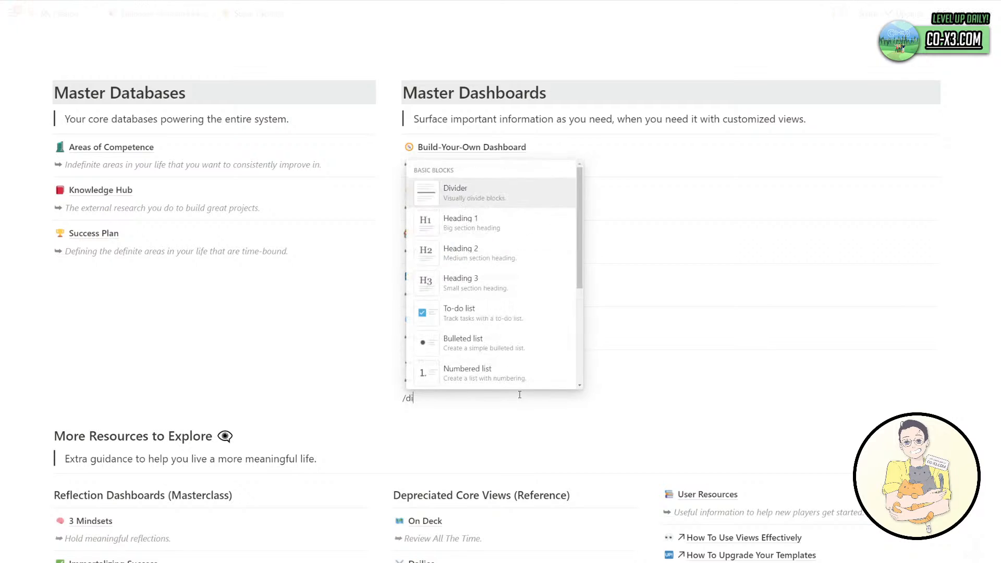
pyautogui.press('Return')
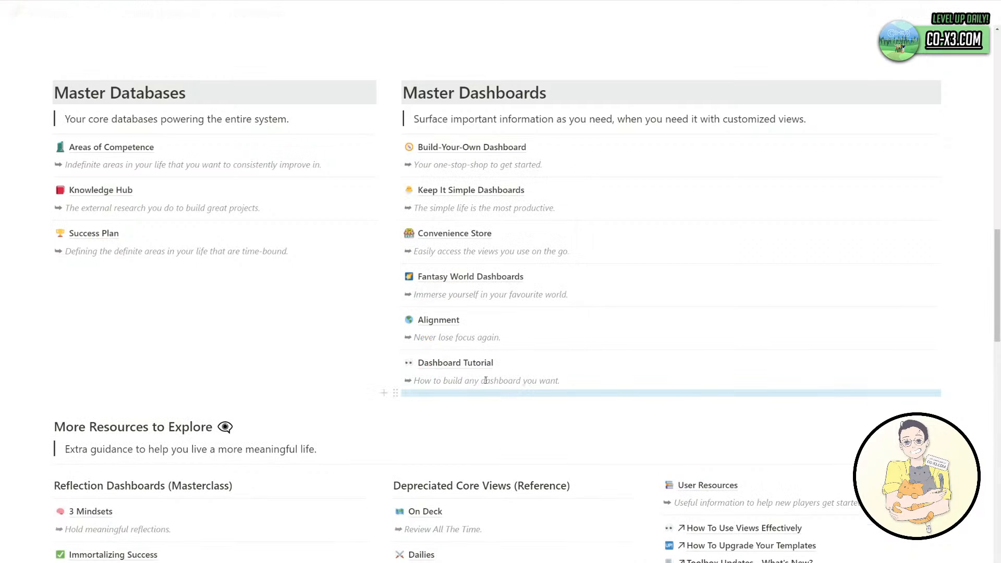
# Create a new sub-page on the line below the divider with /page.
pyautogui.click(384, 392)
pyautogui.press('Escape')
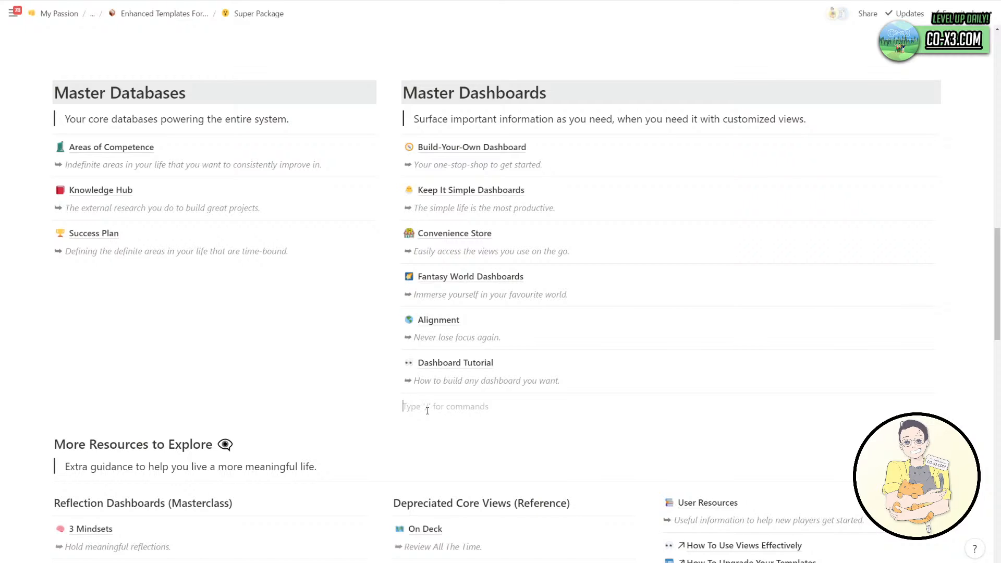
pyautogui.write('/page')
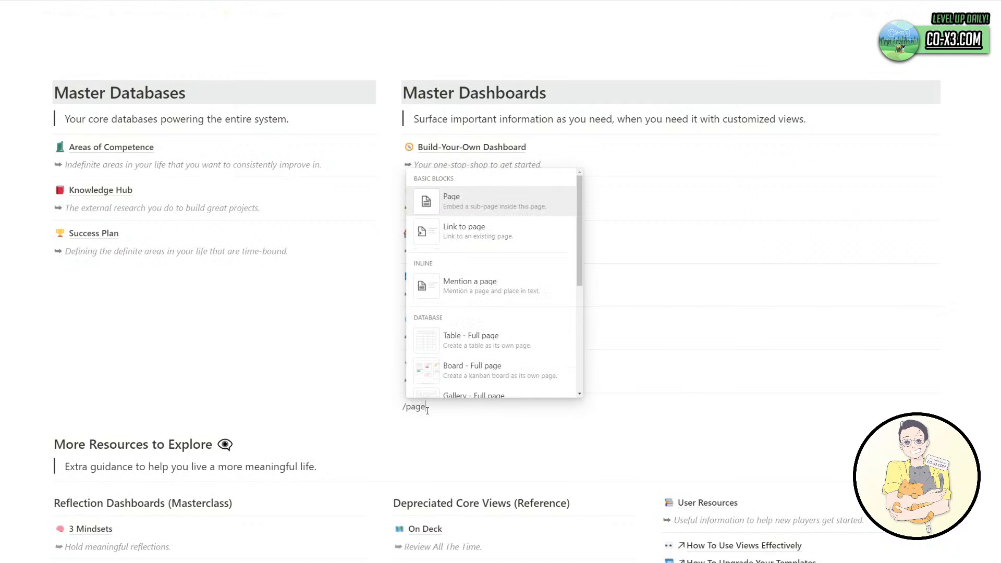
pyautogui.press('Return')
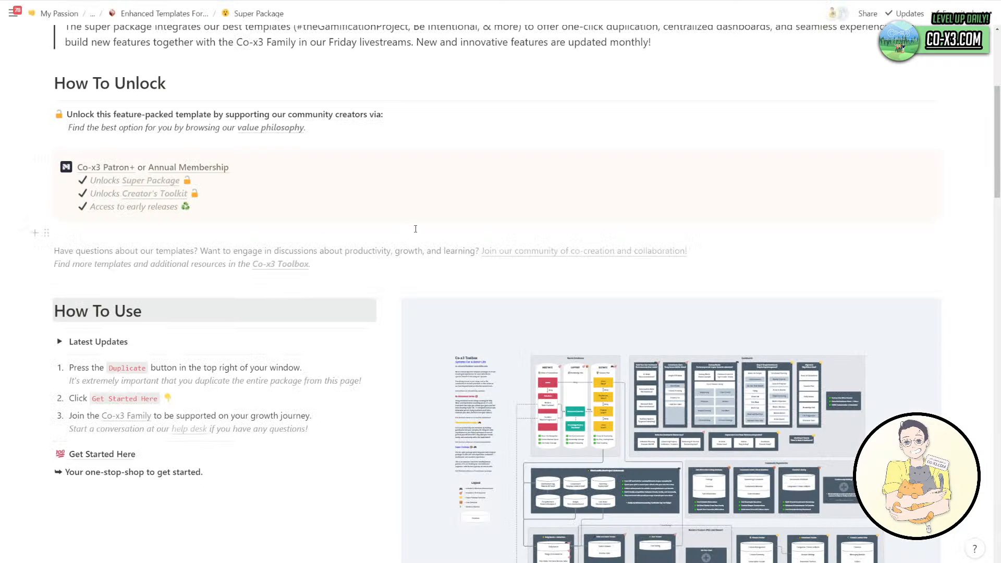
# Scroll down to the Inbox gallery and open, then close, its block actions menu.
pyautogui.scroll(-7, 415, 230)
pyautogui.scroll(-4, 415, 230)
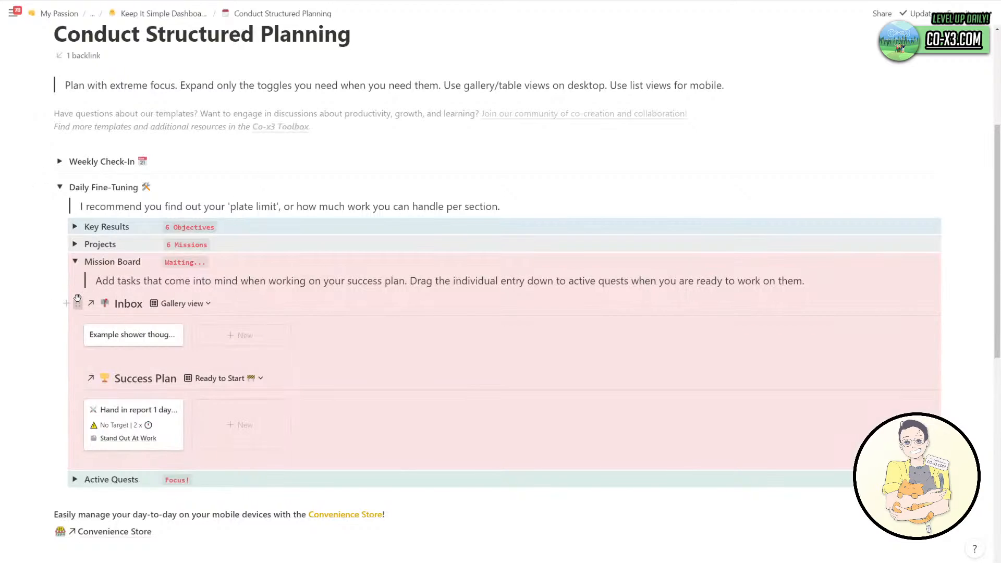
pyautogui.click(77, 303)
pyautogui.click(383, 67)
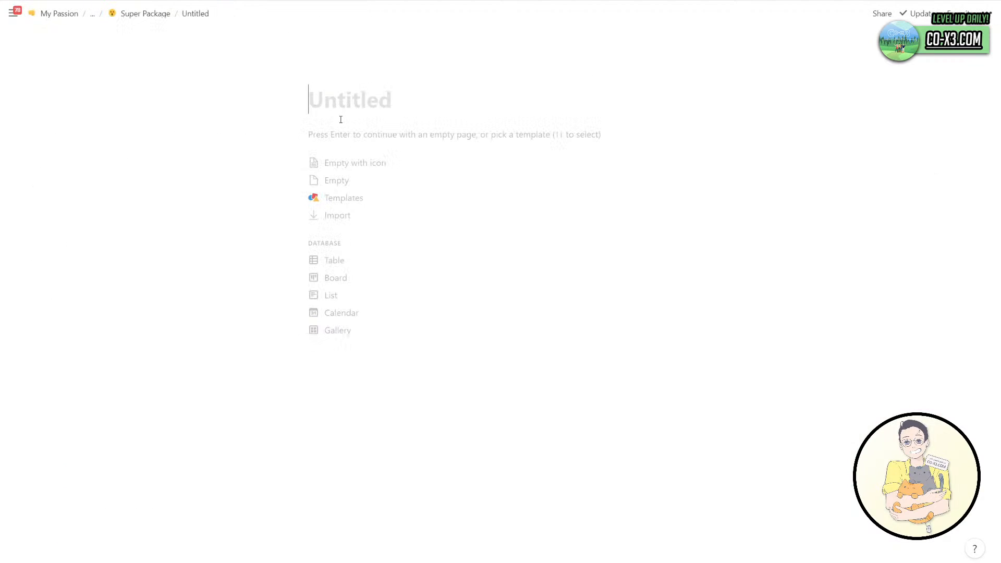
# Title the new page 'Getting to Inbox Zero'.
pyautogui.write('GEtt')
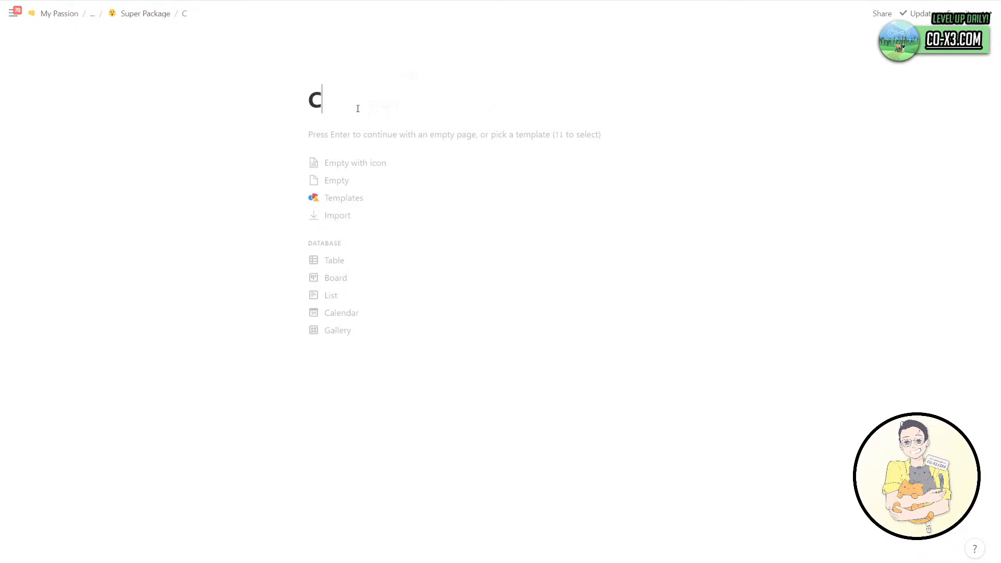
pyautogui.press('BackSpace')
pyautogui.press('BackSpace')
pyautogui.press('BackSpace')
pyautogui.write('etti')
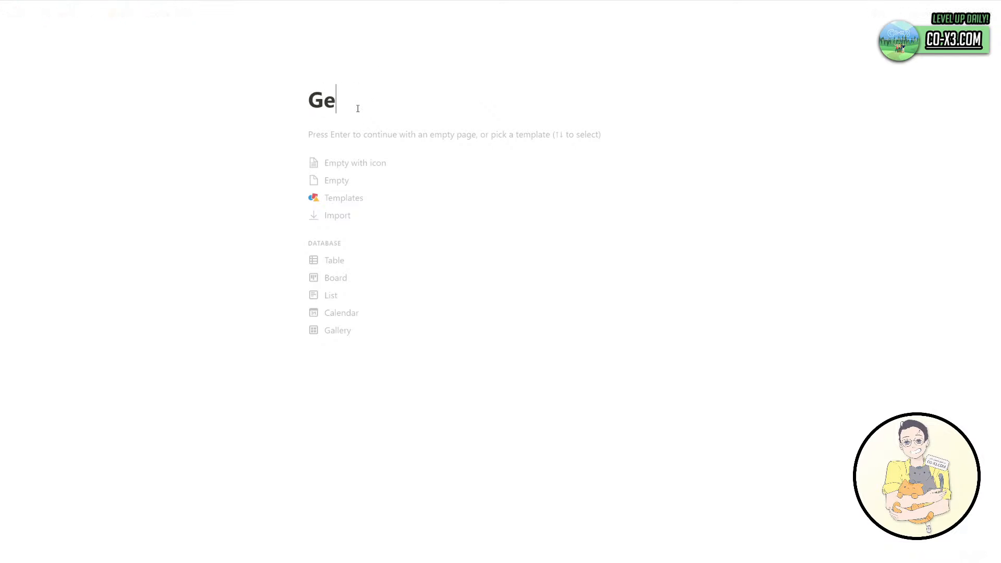
pyautogui.press('BackSpace')
pyautogui.write('ing to I')
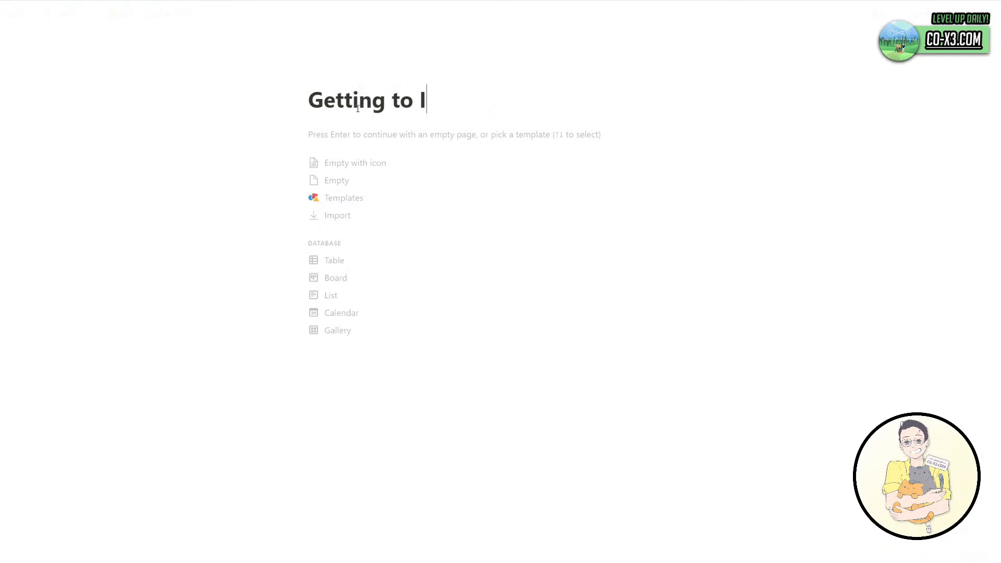
pyautogui.write('nbox Zero')
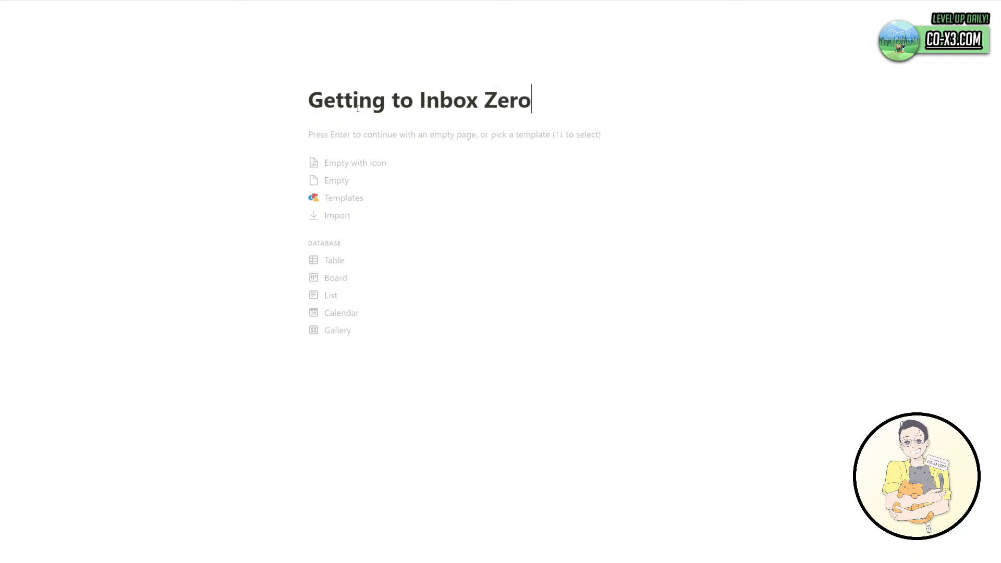
pyautogui.press('Return')
# Add a quote 'This is a process that you should go through at the end of every single day.' and paste the Inbox view below.
pyautogui.write('/q')
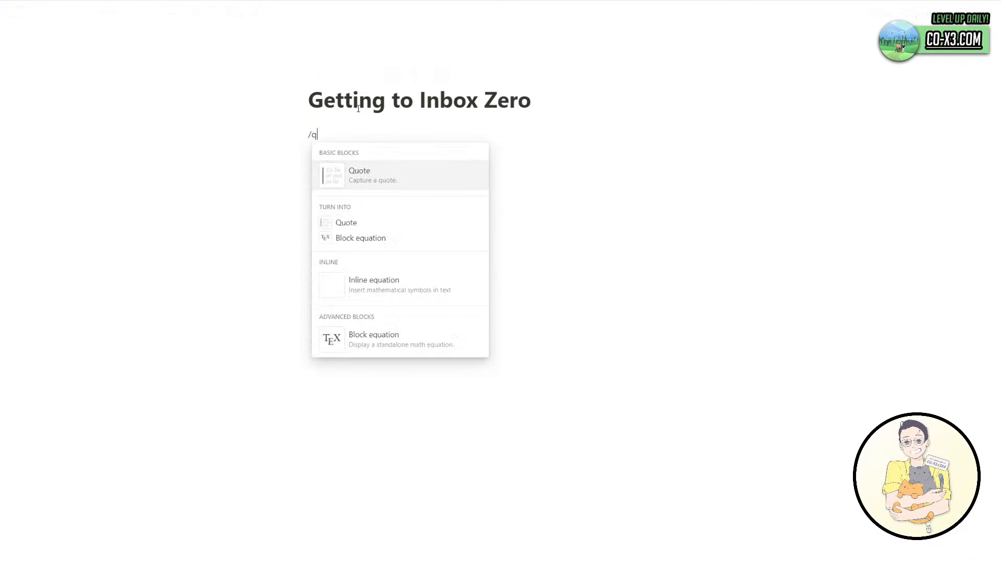
pyautogui.press('Return')
pyautogui.write('This is a')
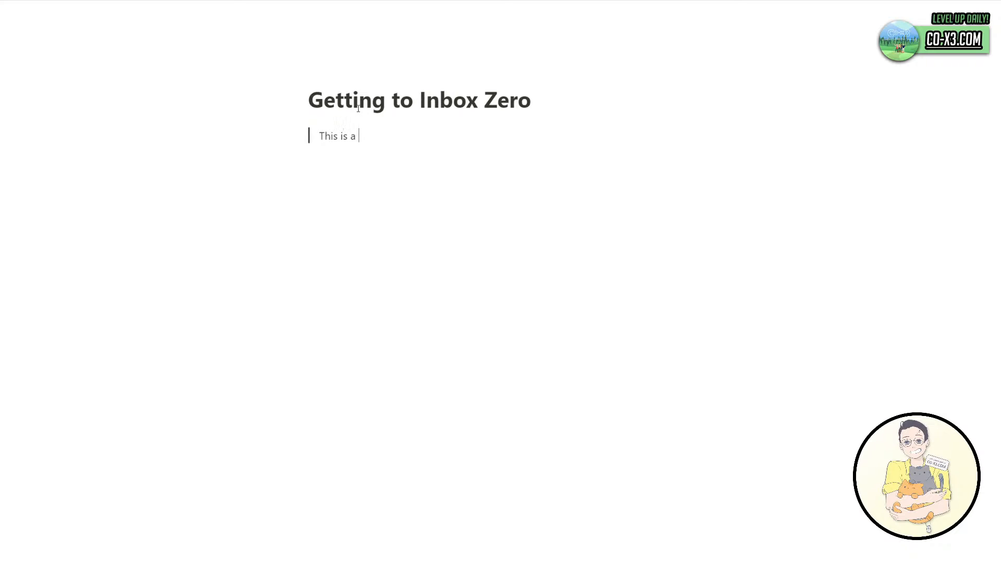
pyautogui.write(' process that you should go ')
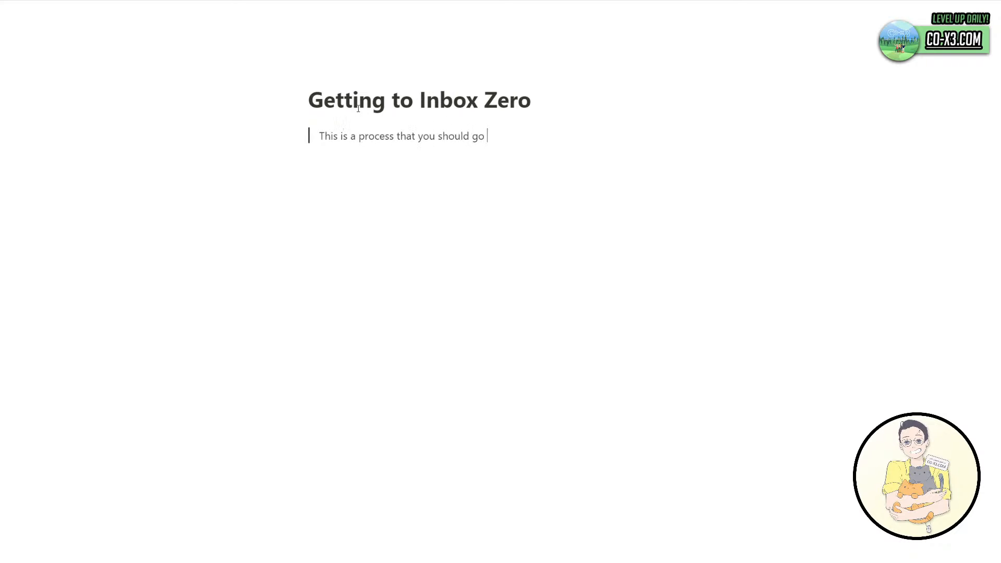
pyautogui.write('through at the end of every si')
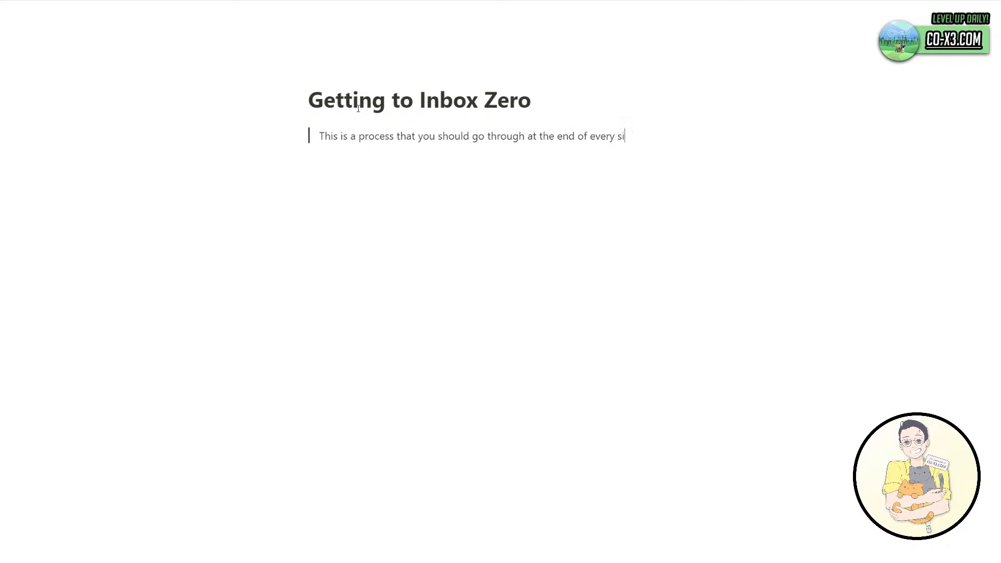
pyautogui.write('ngle day.')
pyautogui.press('Return')
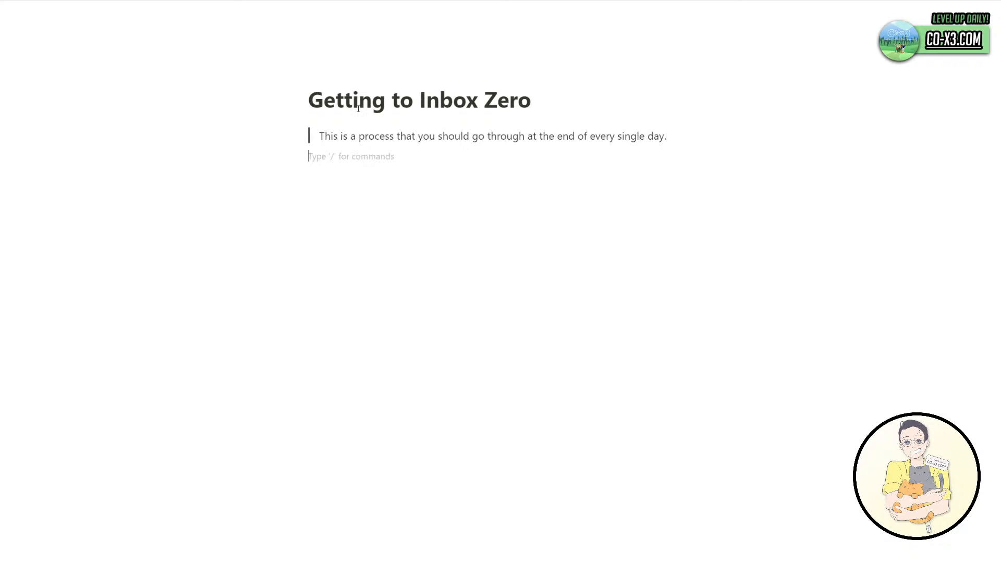
pyautogui.hotkey('ctrl', 'v')
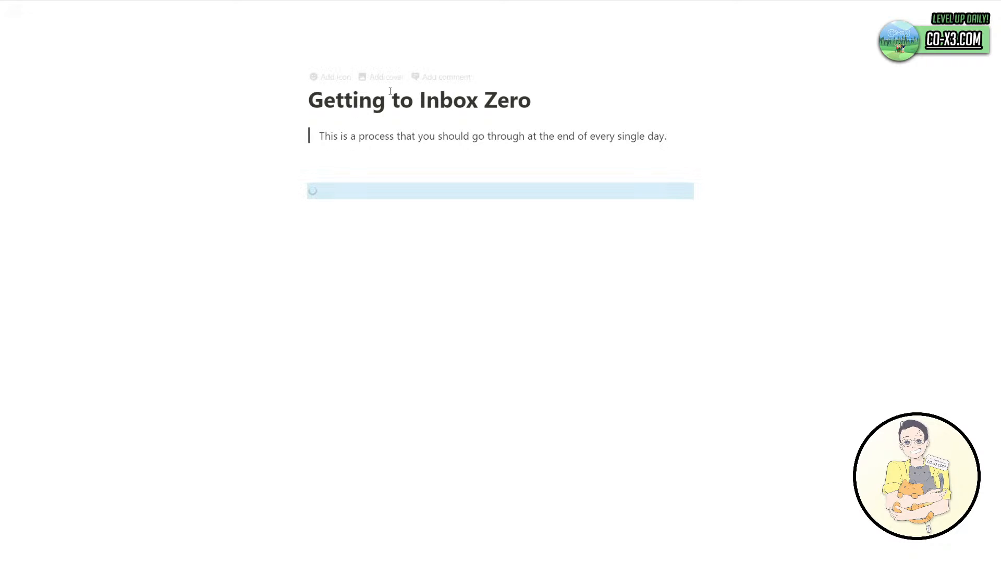
# Remove the empty line above the pasted Inbox gallery and preview the existing example entry.
pyautogui.click(365, 167)
pyautogui.press('BackSpace')
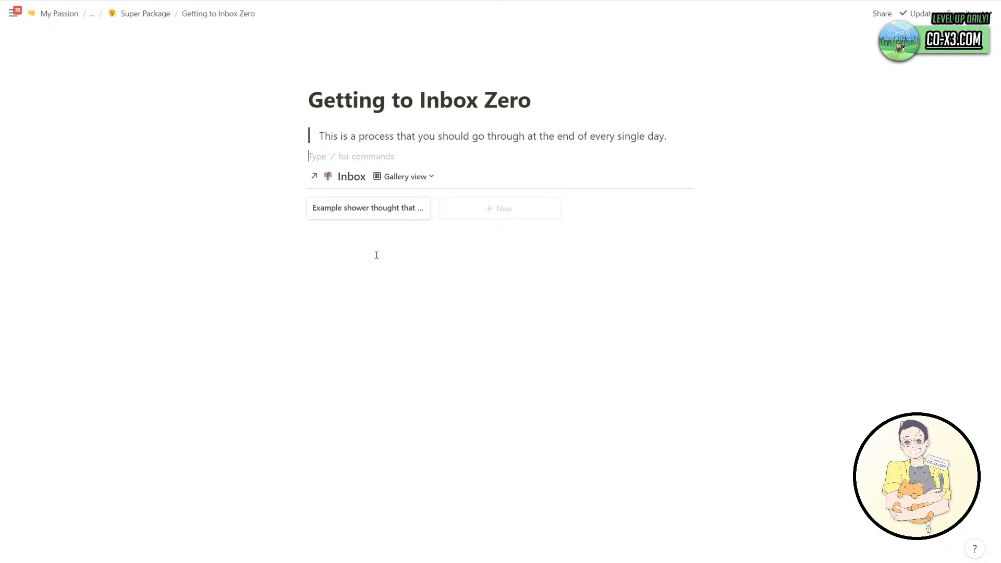
pyautogui.click(377, 216)
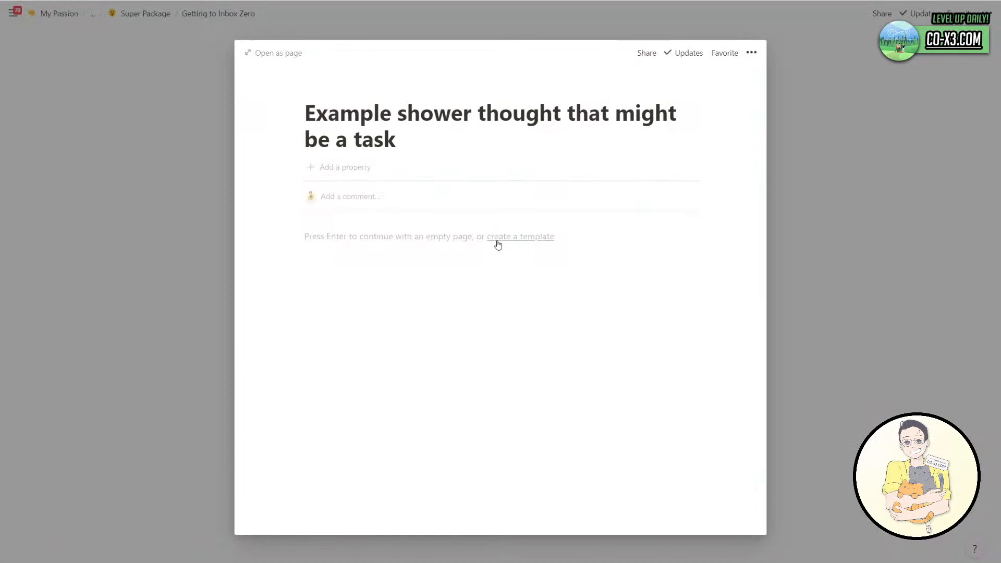
pyautogui.click(223, 219)
# Add a gallery card titled 'Example shower thought that might be a project'.
pyautogui.click(484, 216)
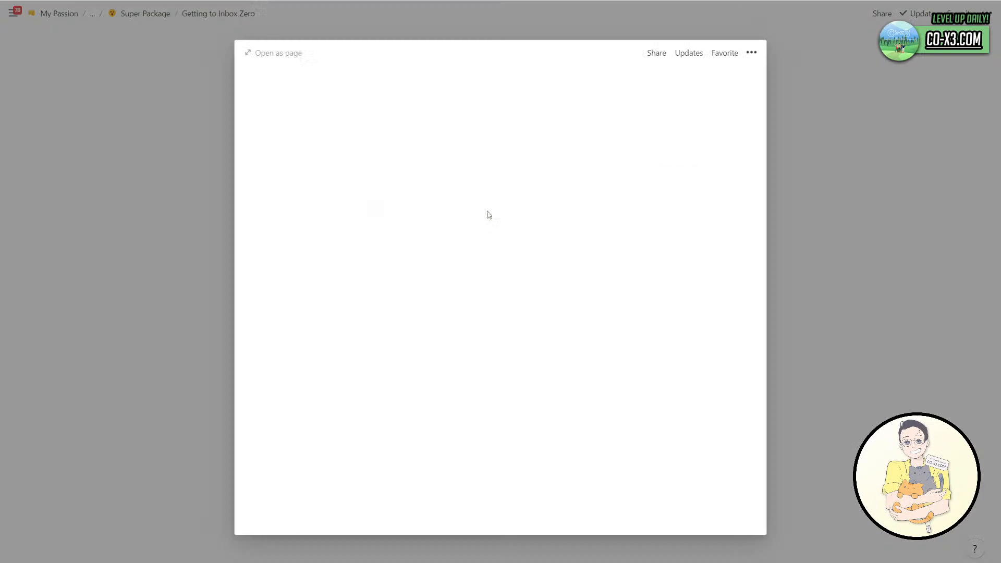
pyautogui.write('Example shhowe')
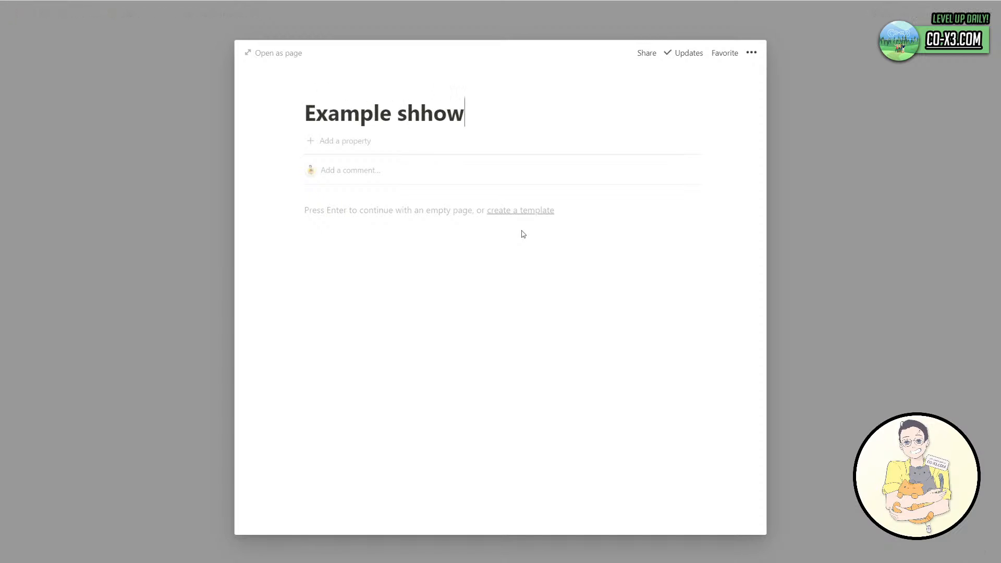
pyautogui.press('BackSpace')
pyautogui.press('BackSpace')
pyautogui.press('BackSpace')
pyautogui.press('BackSpace')
pyautogui.write('oiwe')
pyautogui.press('BackSpace')
pyautogui.press('BackSpace')
pyautogui.press('BackSpace')
pyautogui.write('wer thought that ')
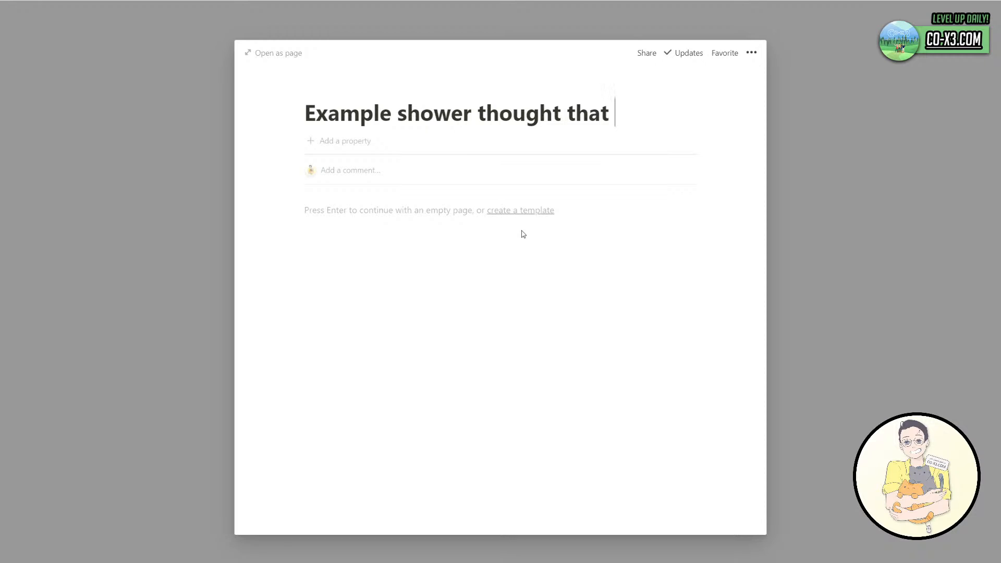
pyautogui.write('might be a project')
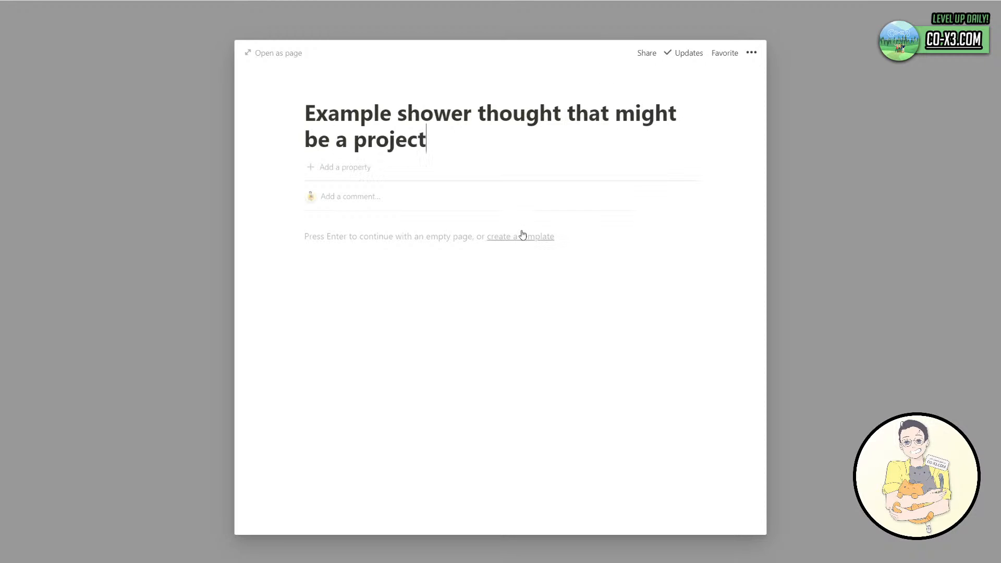
pyautogui.click(779, 213)
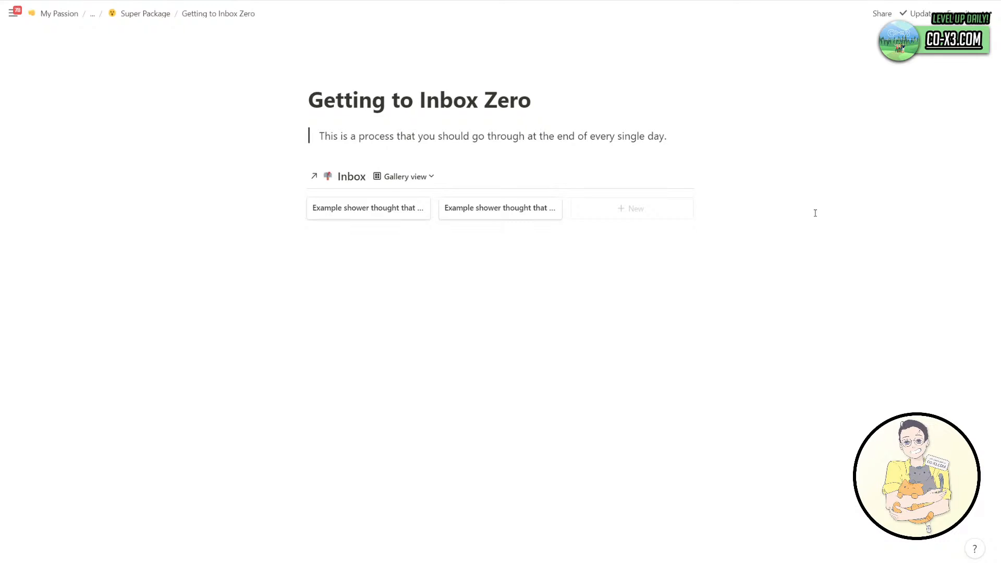
# Add empty lines below the gallery and a card about calling someone to fix the leaks.
pyautogui.click(475, 275)
pyautogui.press('Return')
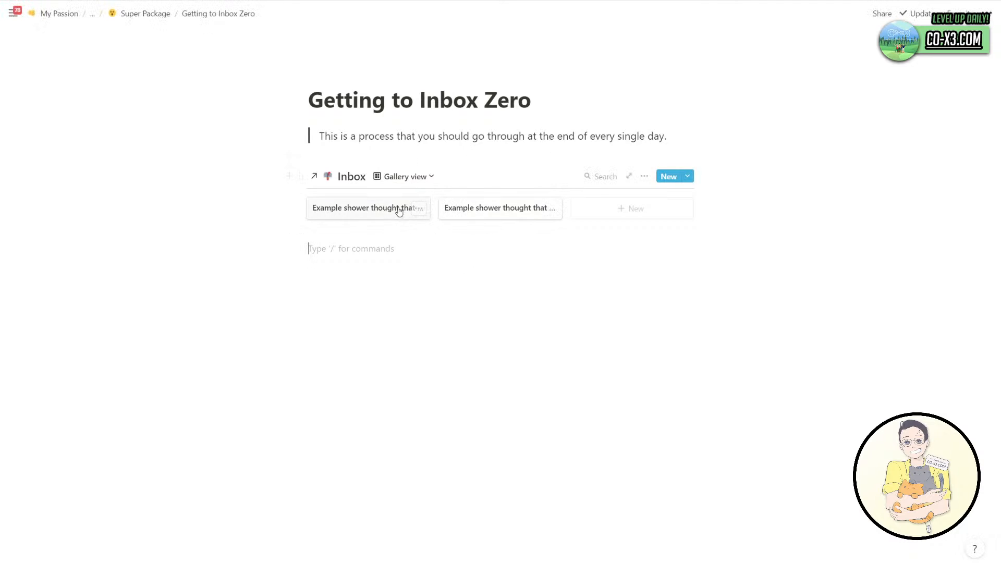
pyautogui.click(617, 209)
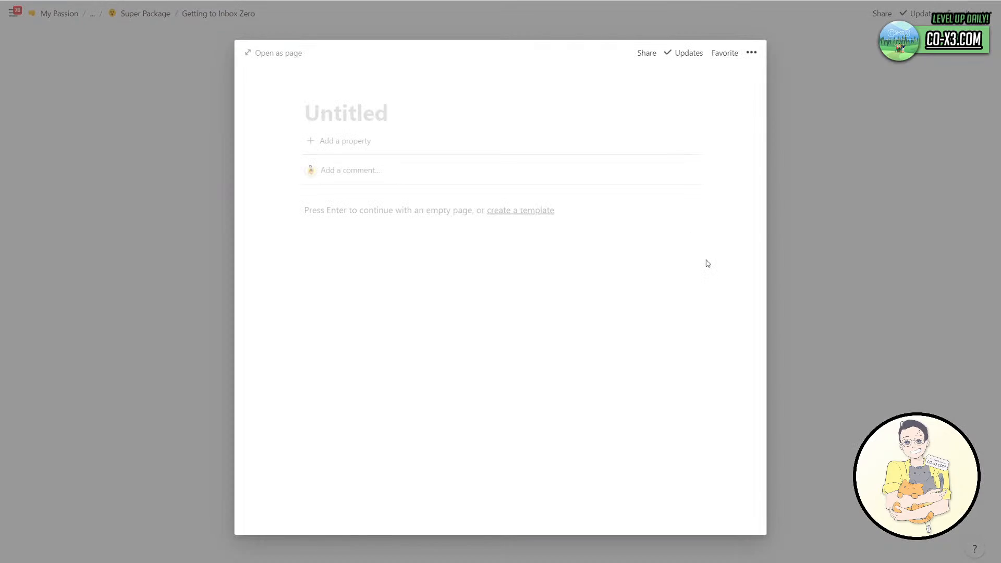
pyautogui.write('Call joe')
pyautogui.press('BackSpace')
pyautogui.press('BackSpace')
pyautogui.press('BackSpace')
pyautogui.press('BackSpace')
pyautogui.write('J')
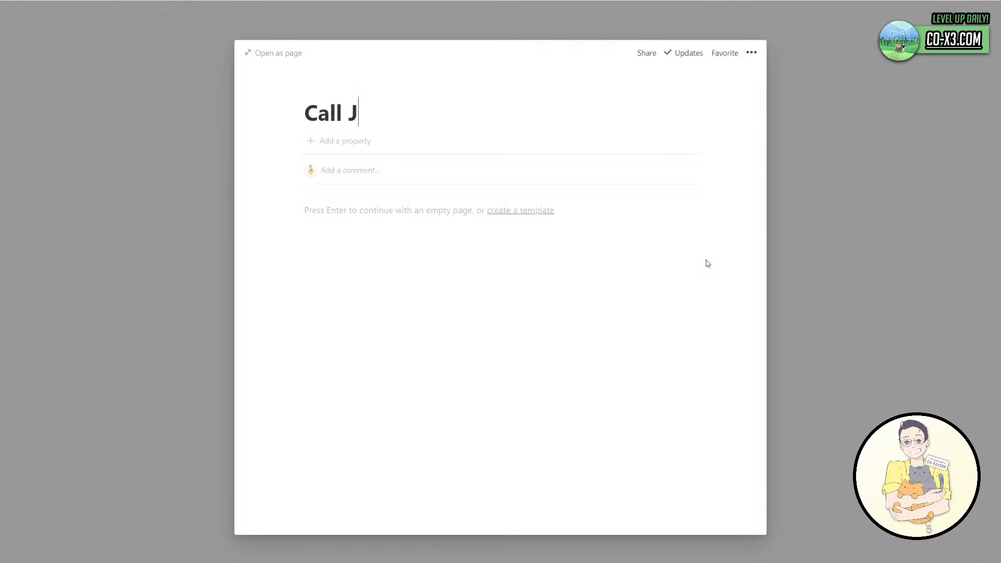
pyautogui.write('oe to fix the leaks')
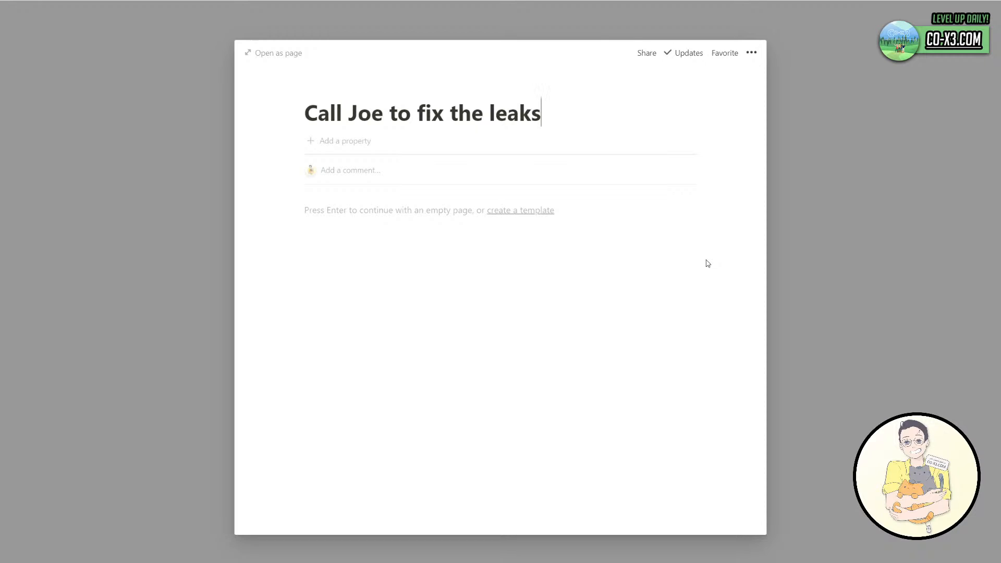
pyautogui.click(773, 211)
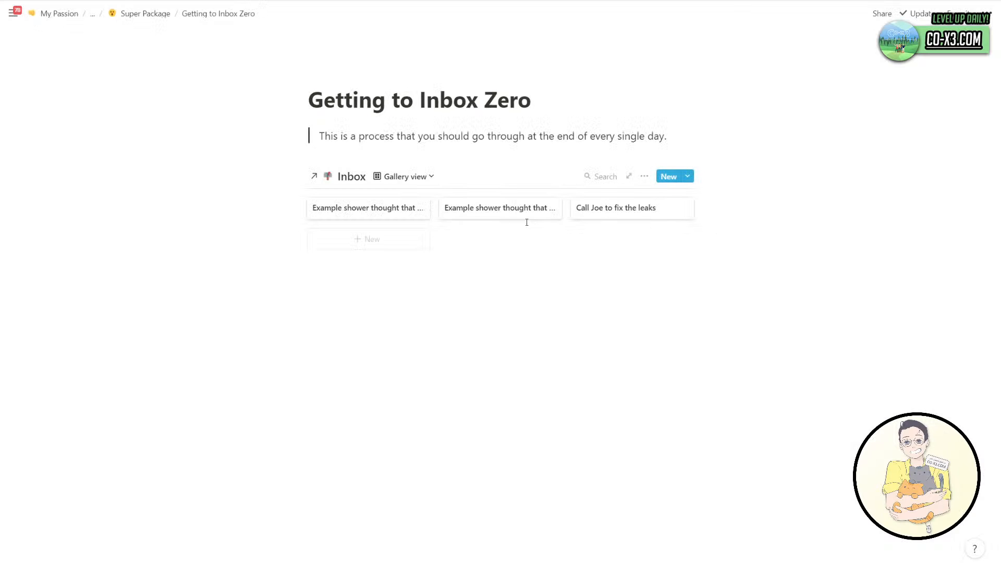
# Add cards 'Send that proposal to XXX' and 'Buy groceries (especially fruits)'.
pyautogui.click(380, 236)
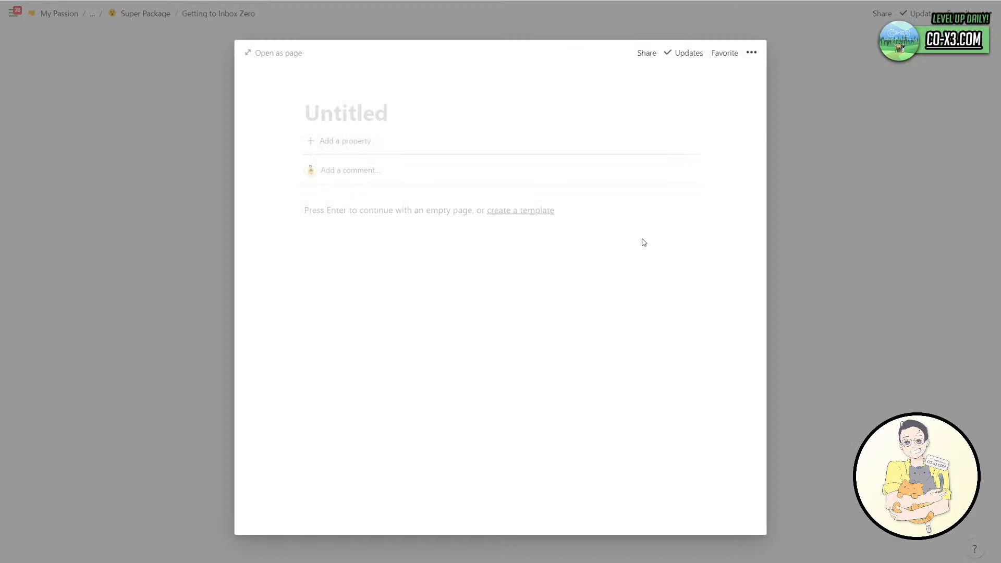
pyautogui.write('Send that e')
pyautogui.press('BackSpace')
pyautogui.write('p')
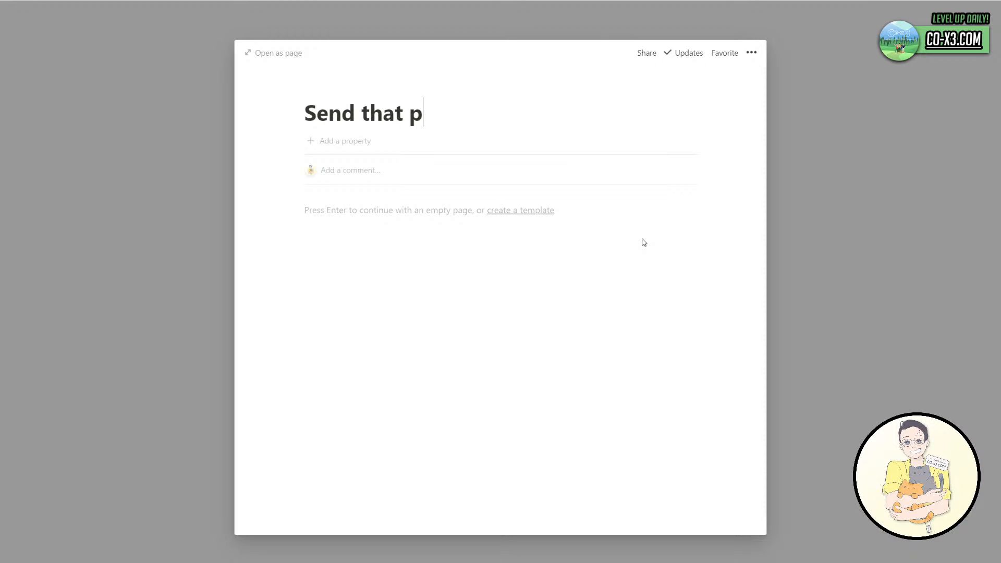
pyautogui.write('roposal to XXX')
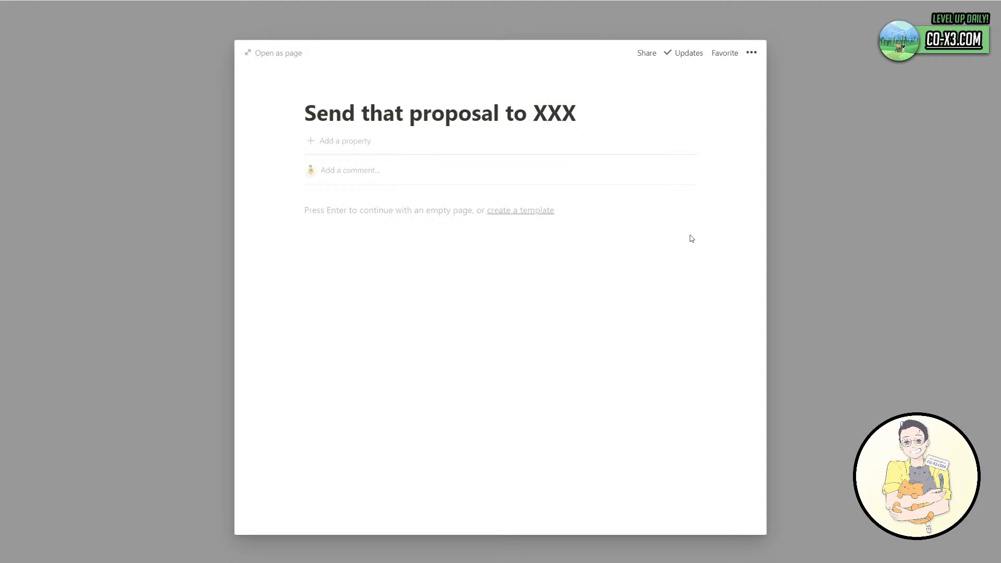
pyautogui.click(839, 225)
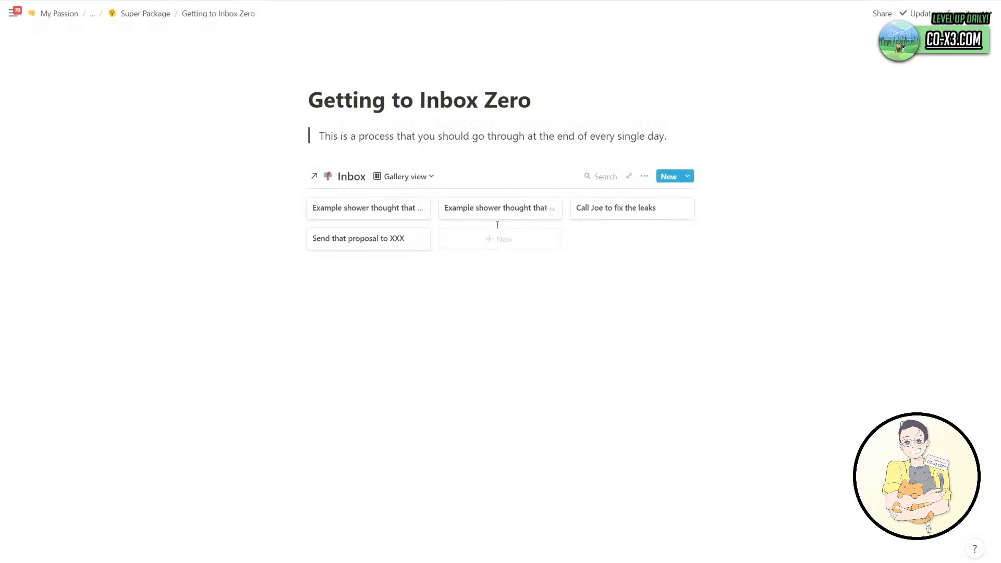
pyautogui.click(485, 237)
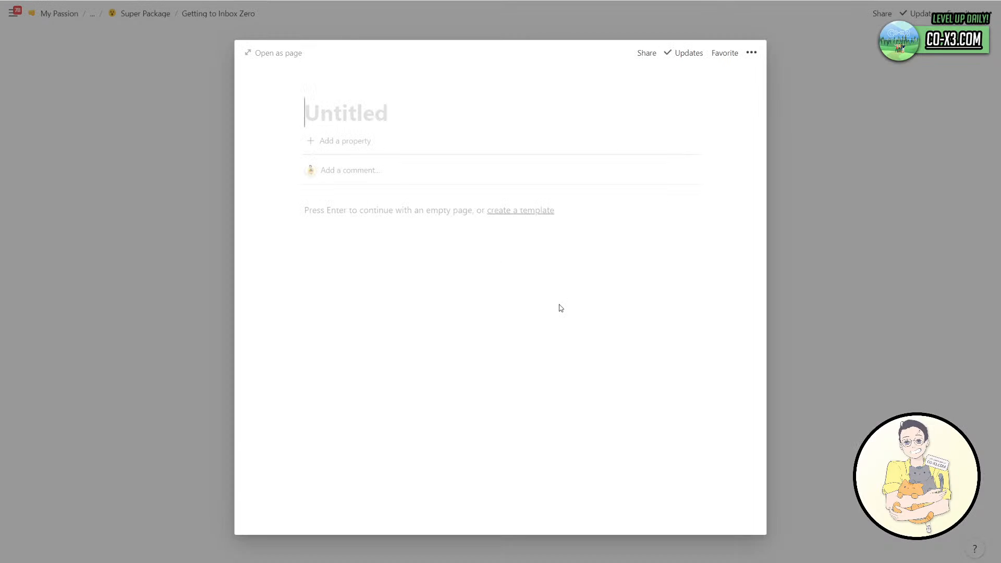
pyautogui.write('Buy groc')
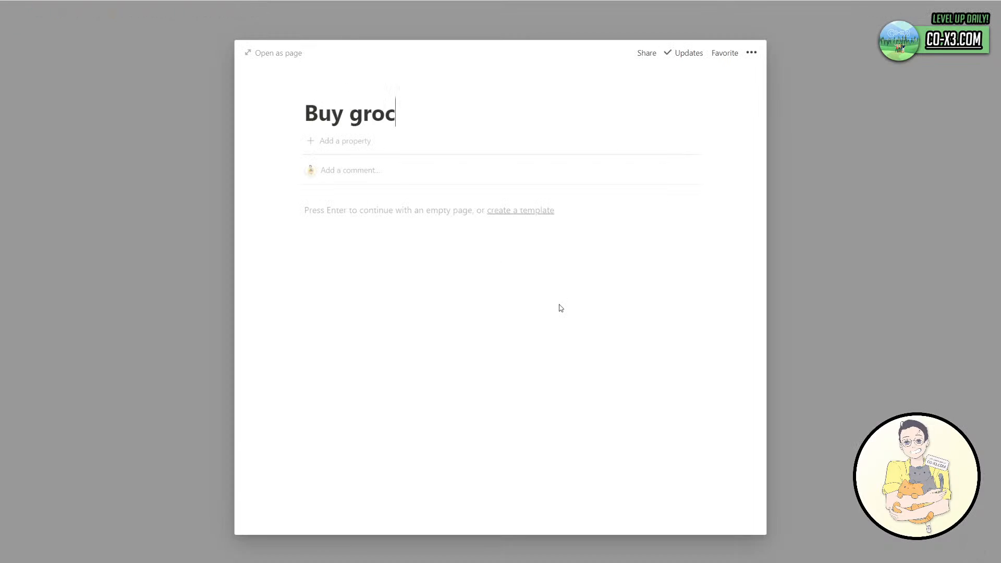
pyautogui.write('eries (I reall')
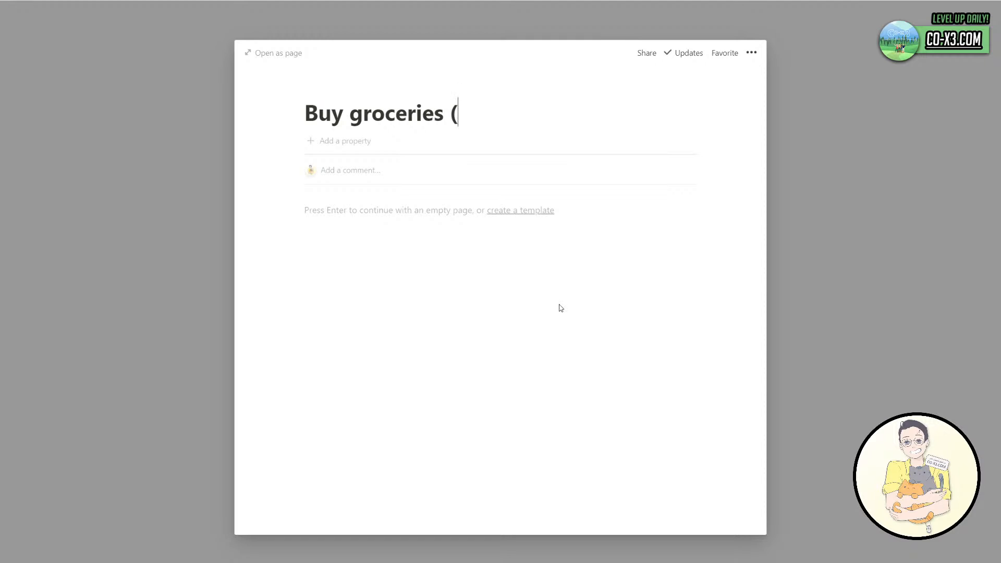
pyautogui.press('BackSpace')
pyautogui.press('BackSpace')
pyautogui.press('BackSpace')
pyautogui.press('BackSpace')
pyautogui.press('BackSpace')
pyautogui.press('BackSpace')
pyautogui.press('BackSpace')
pyautogui.write('especially fruits)')
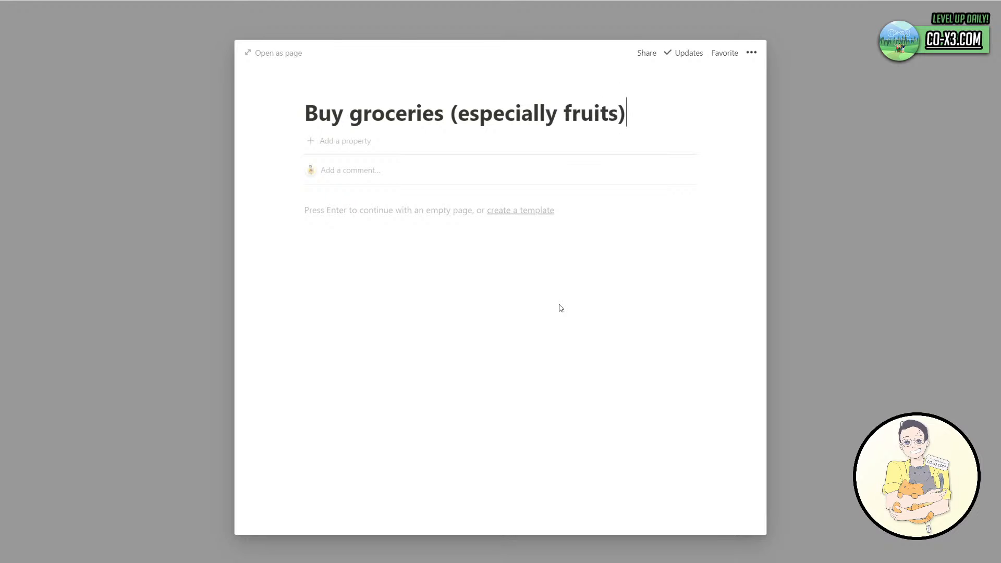
pyautogui.click(816, 236)
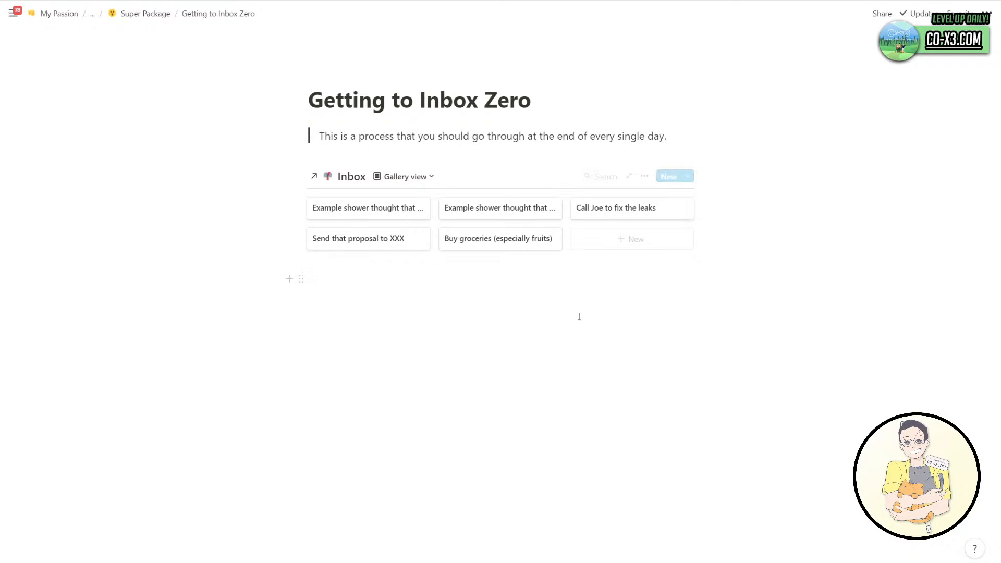
# Insert a bold 'Capturing...' label above the Inbox gallery.
pyautogui.click(396, 156)
pyautogui.press('Return')
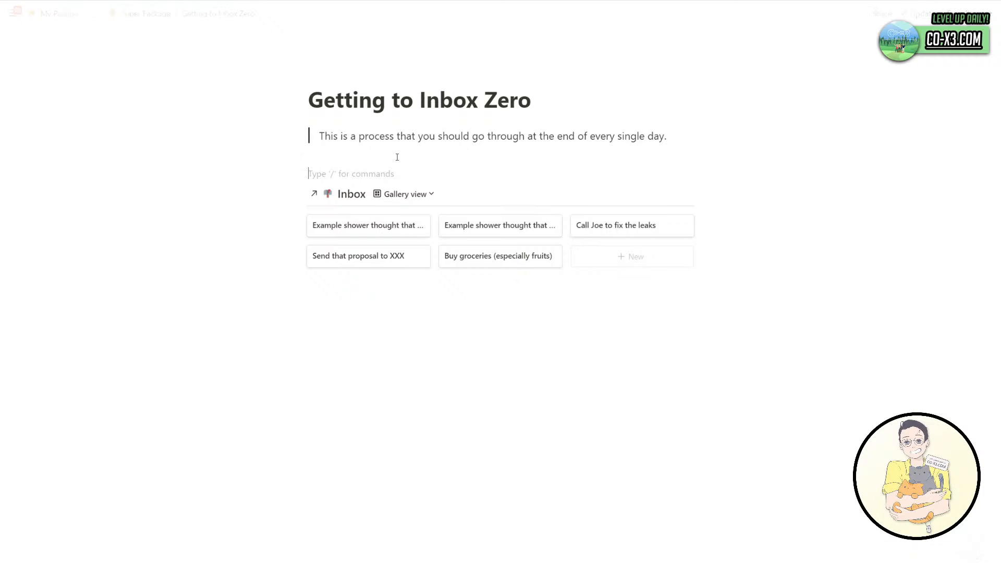
pyautogui.write('Capturing...')
pyautogui.hotkey('shift', 'Home')
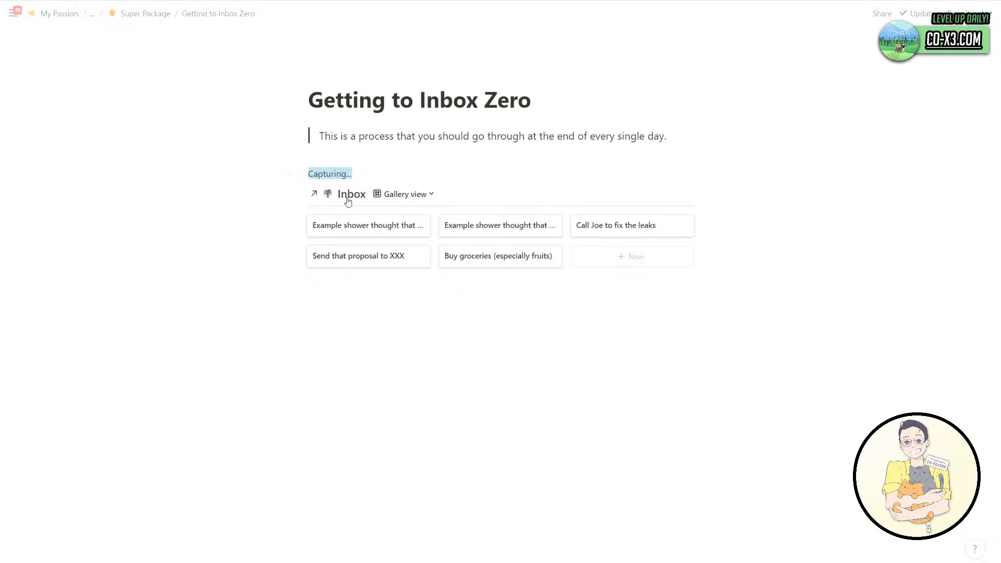
pyautogui.hotkey('ctrl', 'b')
# Type 'Processing...' on a new line below the gallery.
pyautogui.click(399, 315)
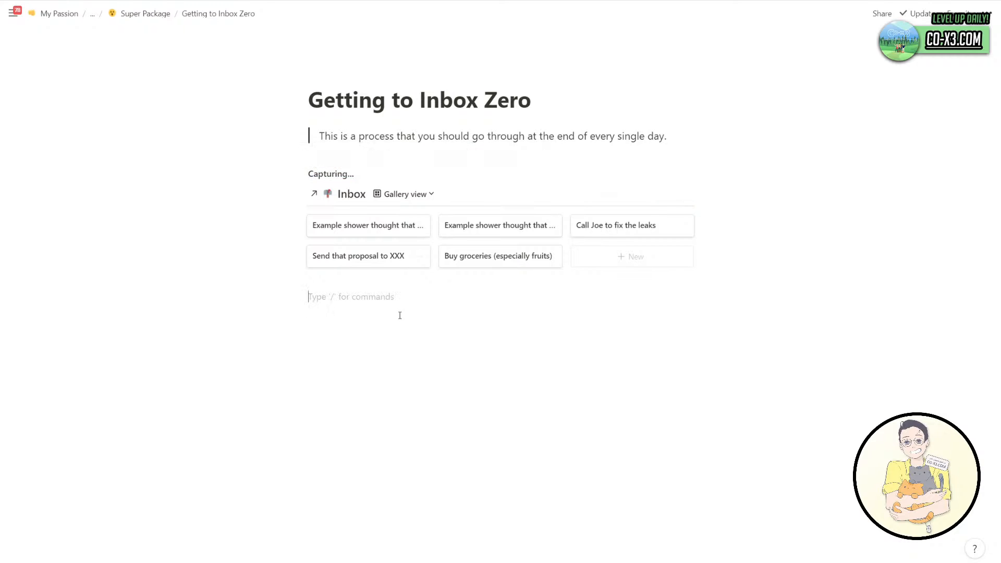
pyautogui.write('Processing...')
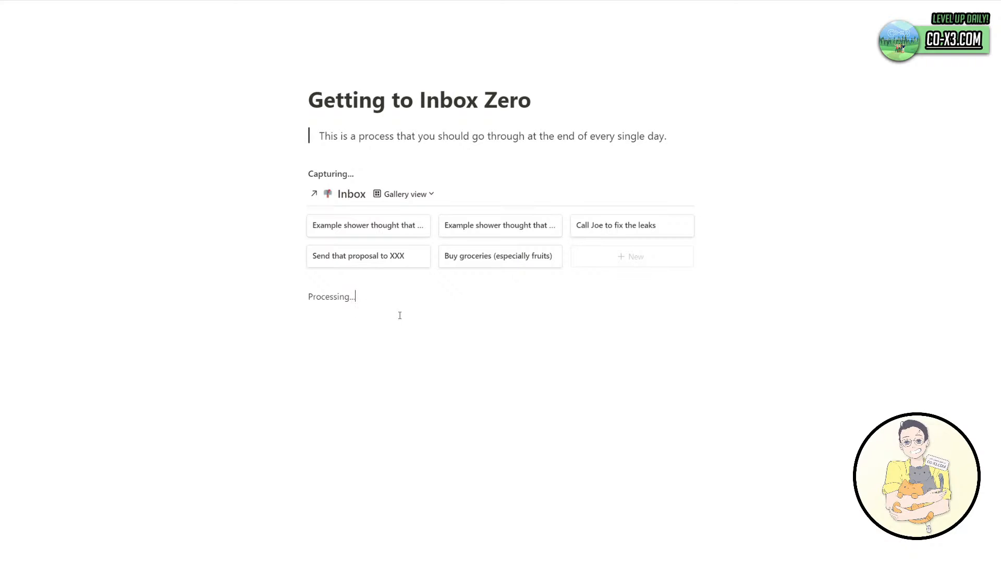
pyautogui.press('Return')
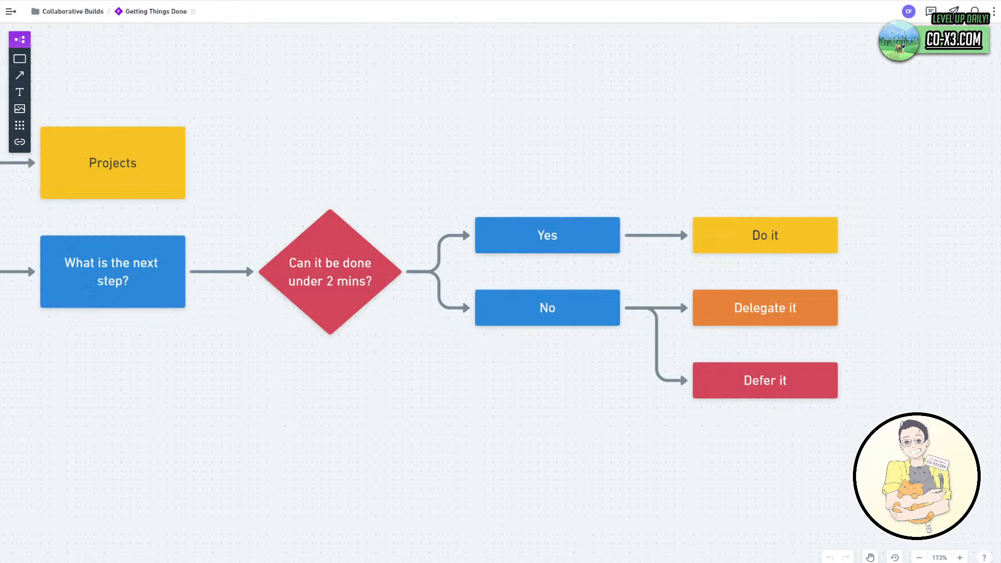
# Bring the flowchart's start into view in Whimsical and copy the board's public embed link.
pyautogui.scroll(-5, 397, 98)
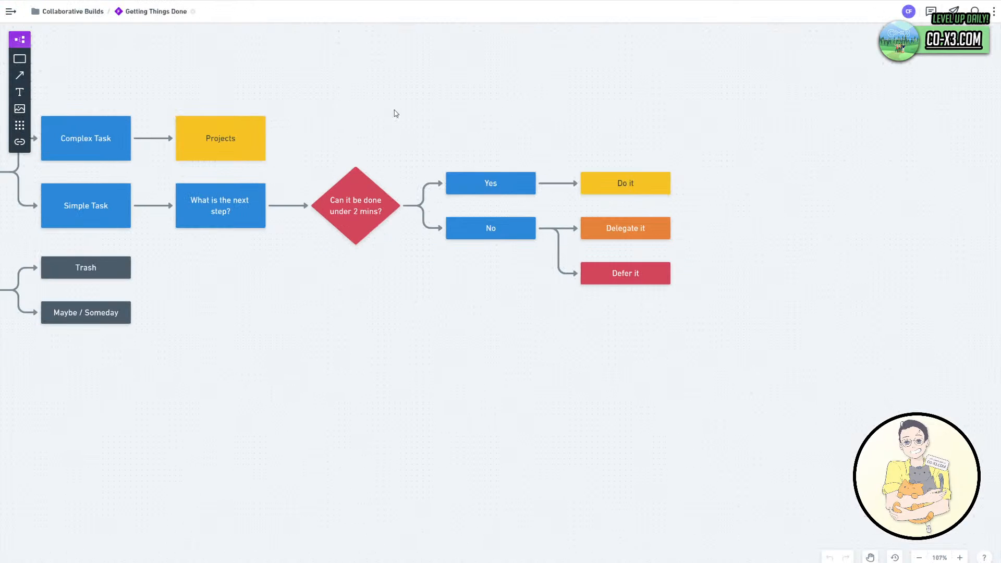
pyautogui.moveTo(386, 108); pyautogui.dragTo(757, 134)
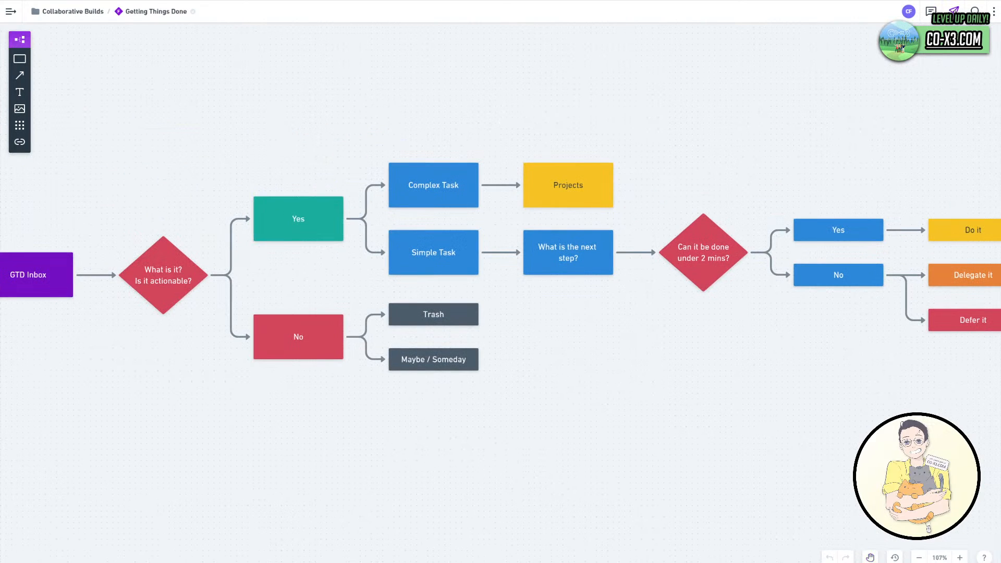
pyautogui.click(953, 11)
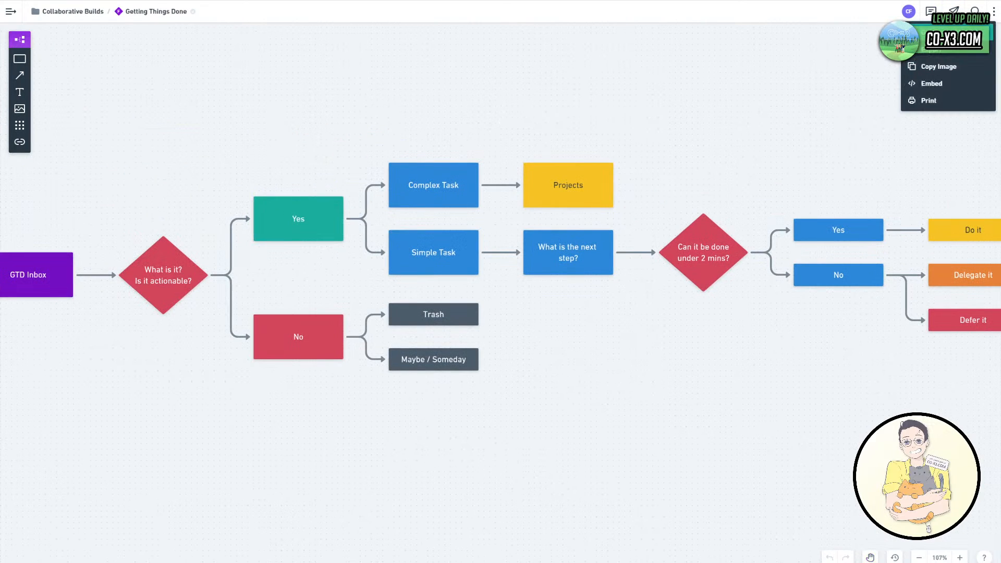
pyautogui.click(949, 33)
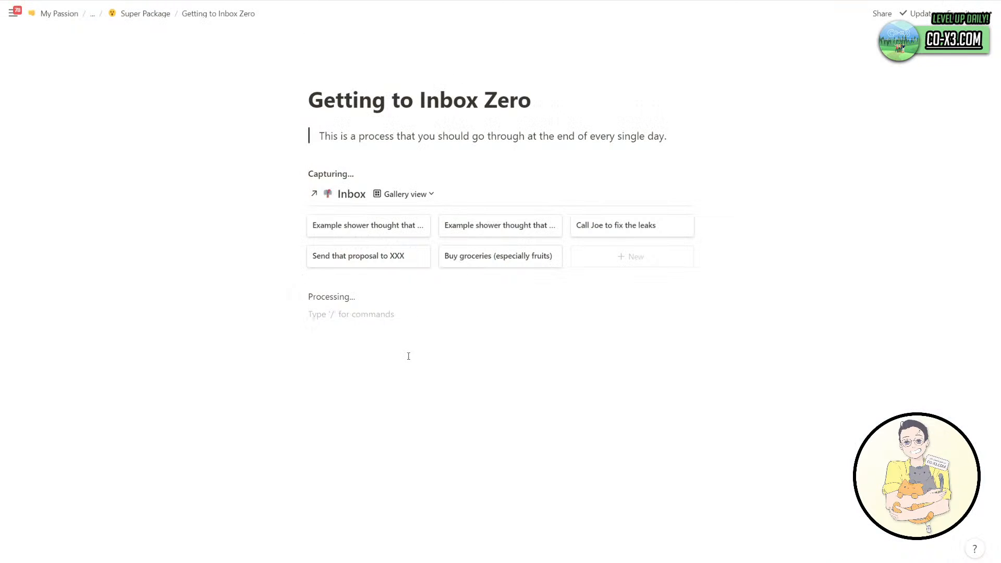
# Paste the Whimsical link under 'Processing...' and embed it as a Whimsical board.
pyautogui.press('Return')
pyautogui.press('Return')
pyautogui.press('Return')
pyautogui.write('https://whimsical.com/CjVzZhTonuMkm9nBCCx7W5')
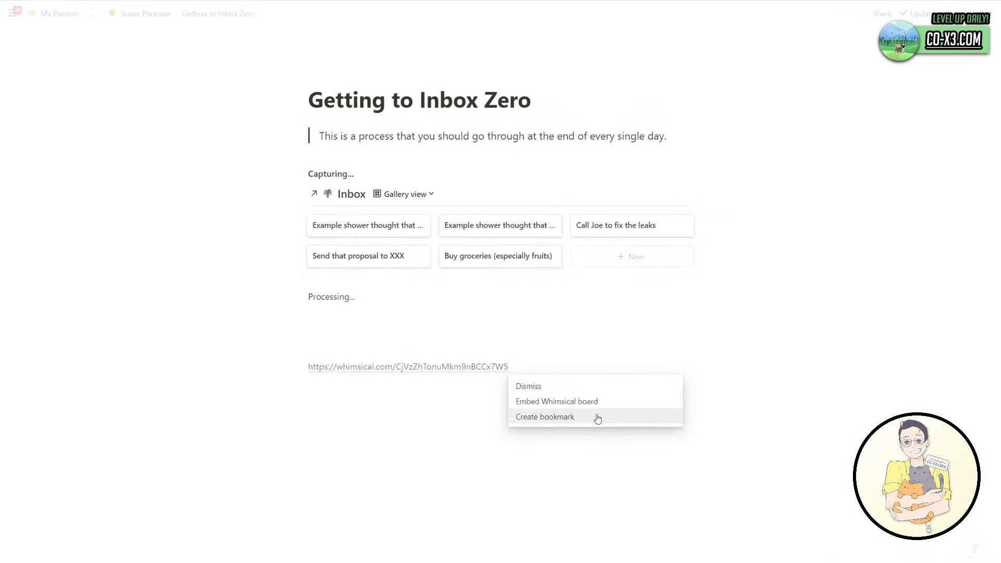
pyautogui.click(601, 408)
pyautogui.click(447, 333)
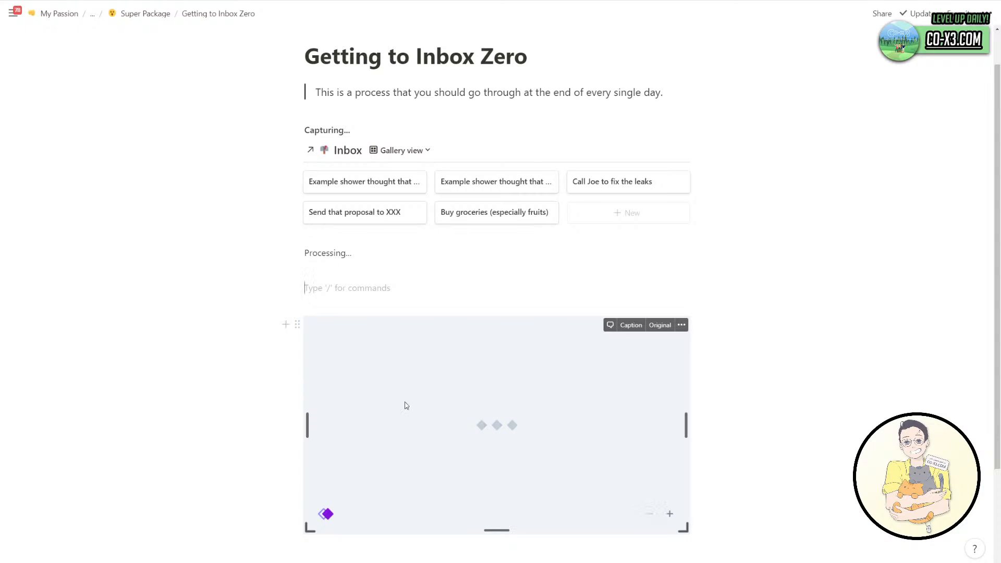
pyautogui.click(410, 272)
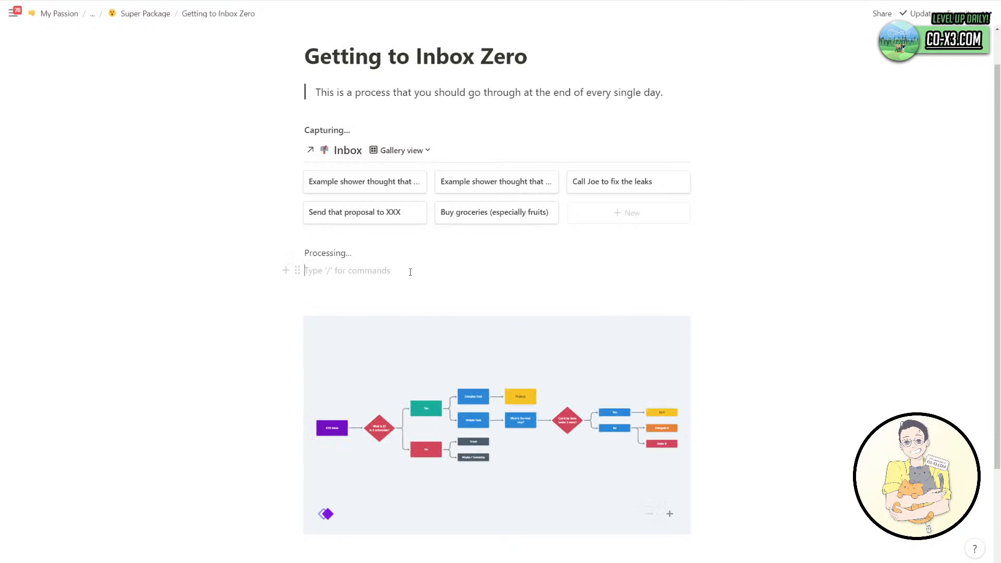
# Zoom and pan the embed to centre the 'What is it? Is it actionable?' diamond.
pyautogui.click(669, 514)
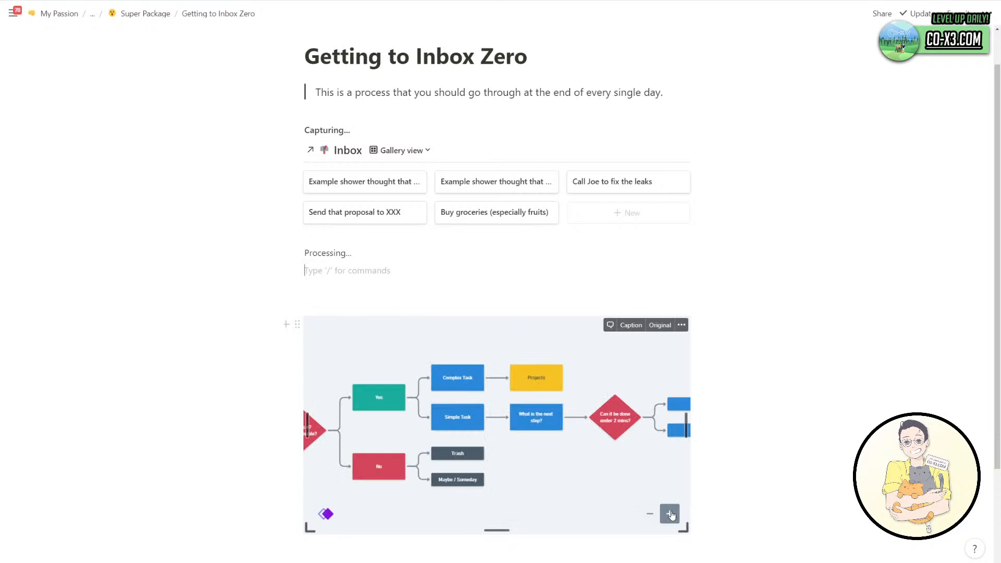
pyautogui.click(669, 514)
pyautogui.hscroll(-7, 574, 462)
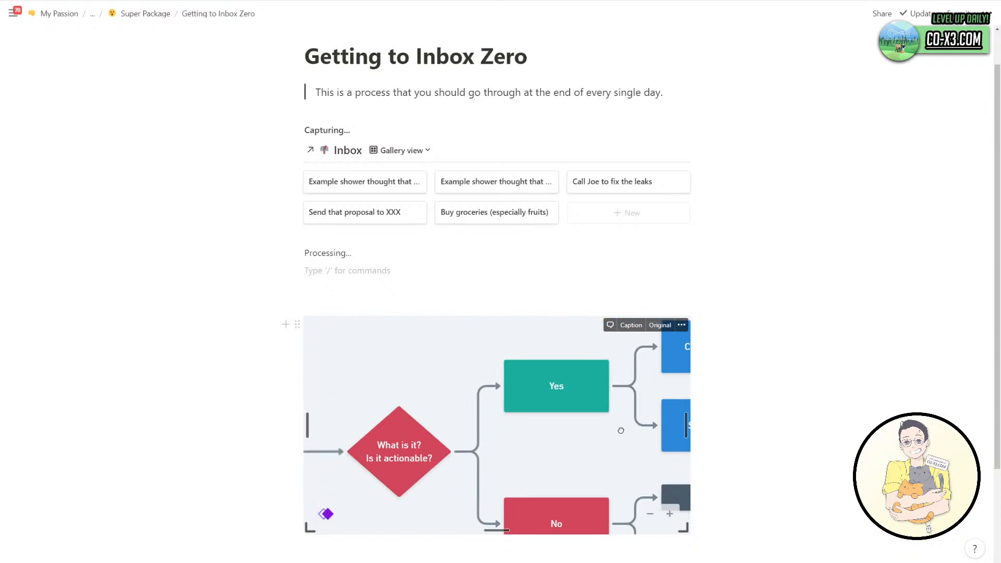
pyautogui.hscroll(2, 571, 433)
pyautogui.scroll(-1, 572, 432)
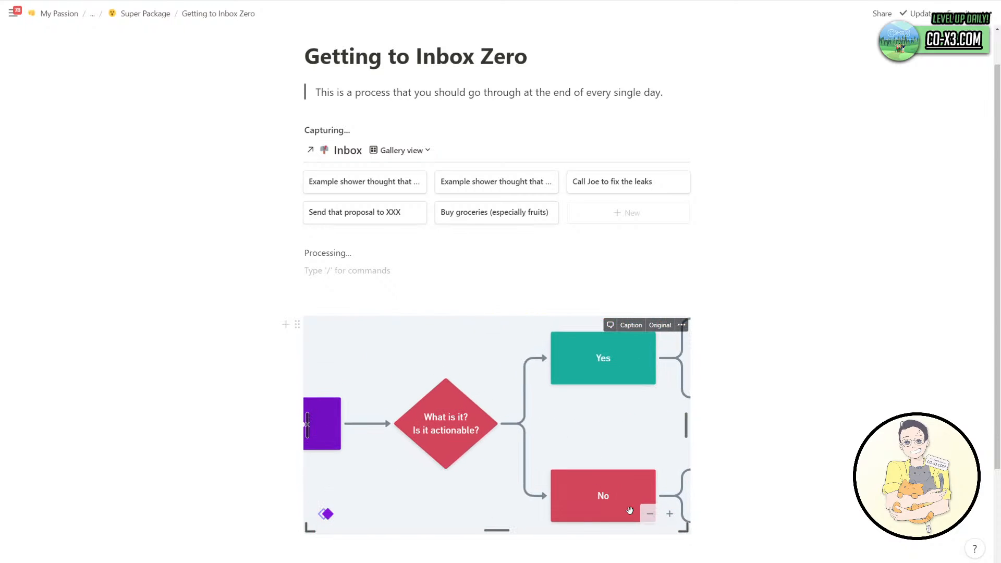
pyautogui.click(650, 515)
pyautogui.click(670, 514)
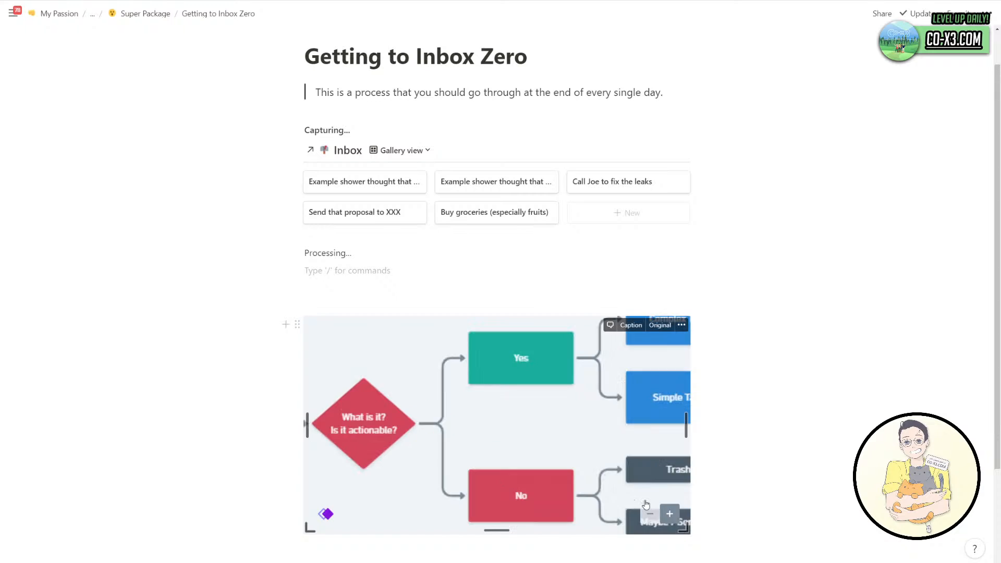
pyautogui.hscroll(-1, 546, 454)
pyautogui.moveTo(546, 454); pyautogui.dragTo(573, 448)
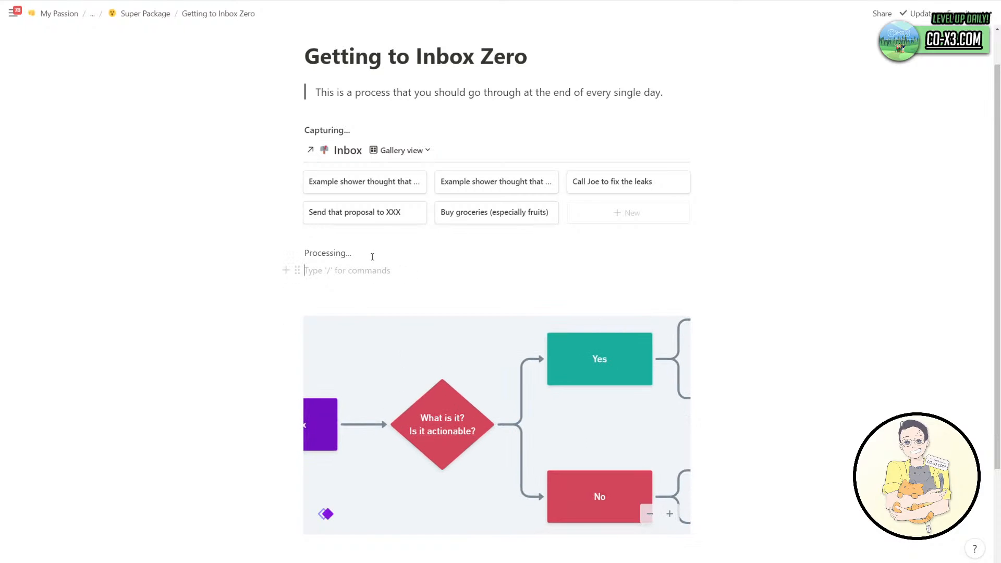
pyautogui.press('Return')
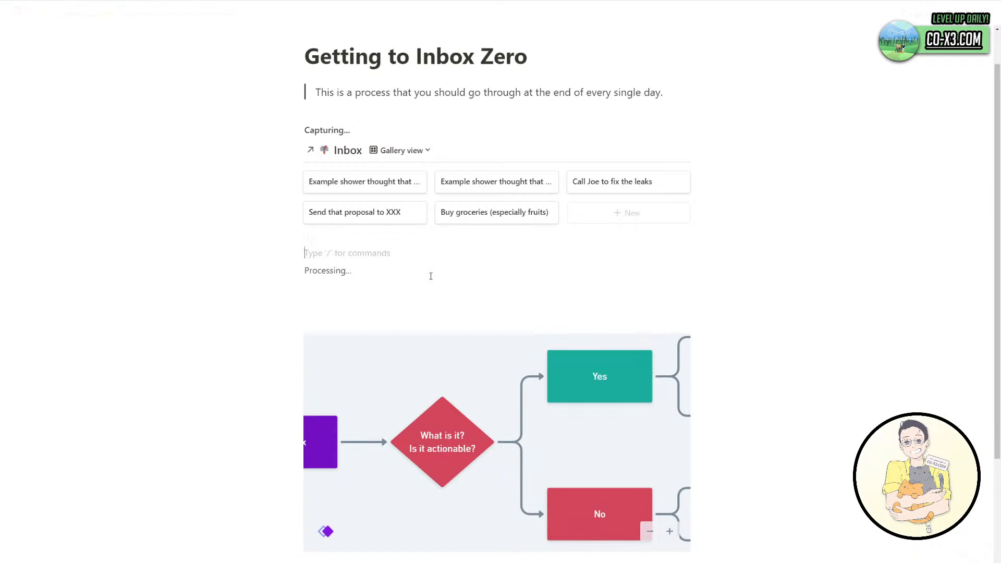
# Remove the stray block, then add an 'Actionable' toggle and start a 'Not Actionable' toggle.
pyautogui.press('BackSpace')
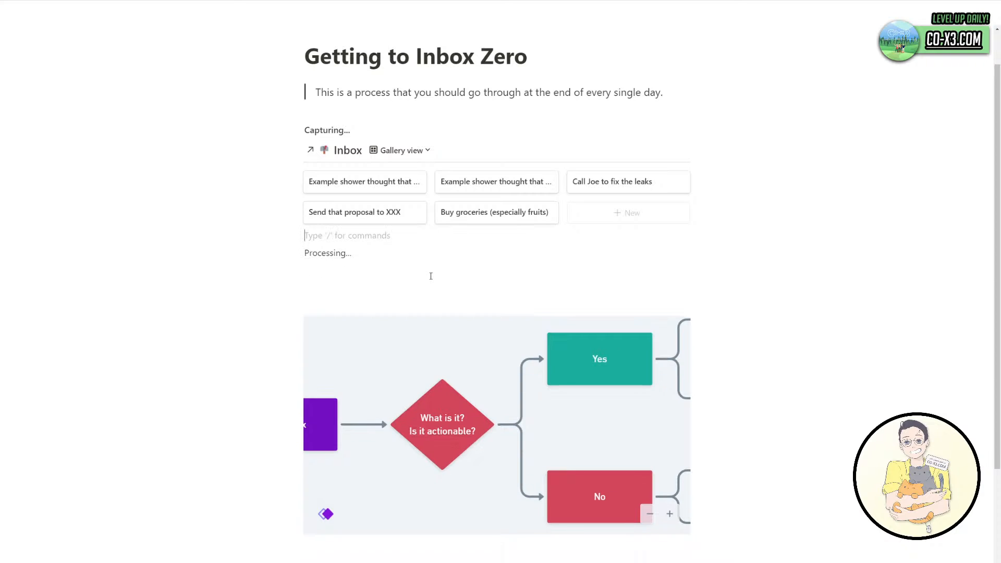
pyautogui.click(431, 275)
pyautogui.write('/togg')
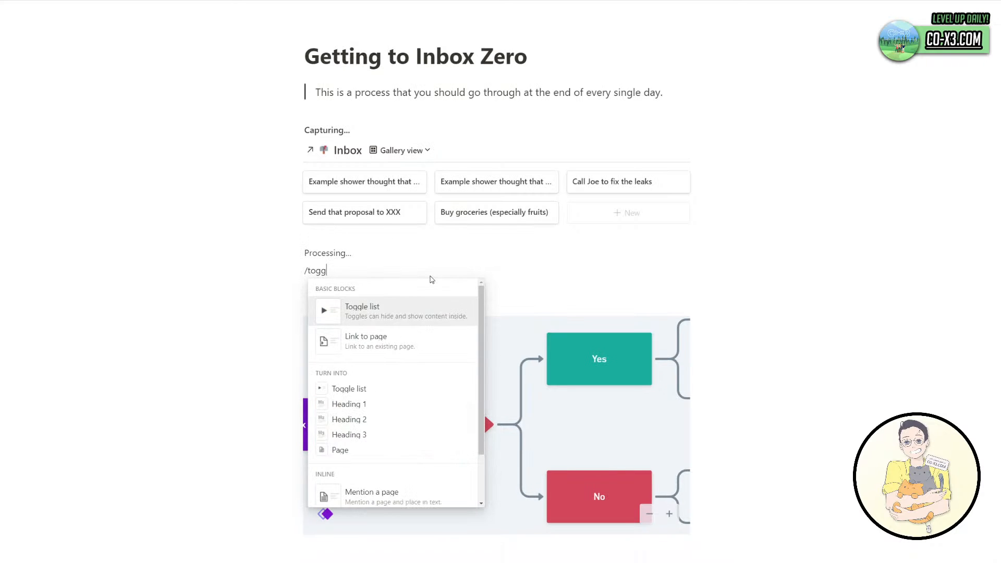
pyautogui.press('Return')
pyautogui.write('Action')
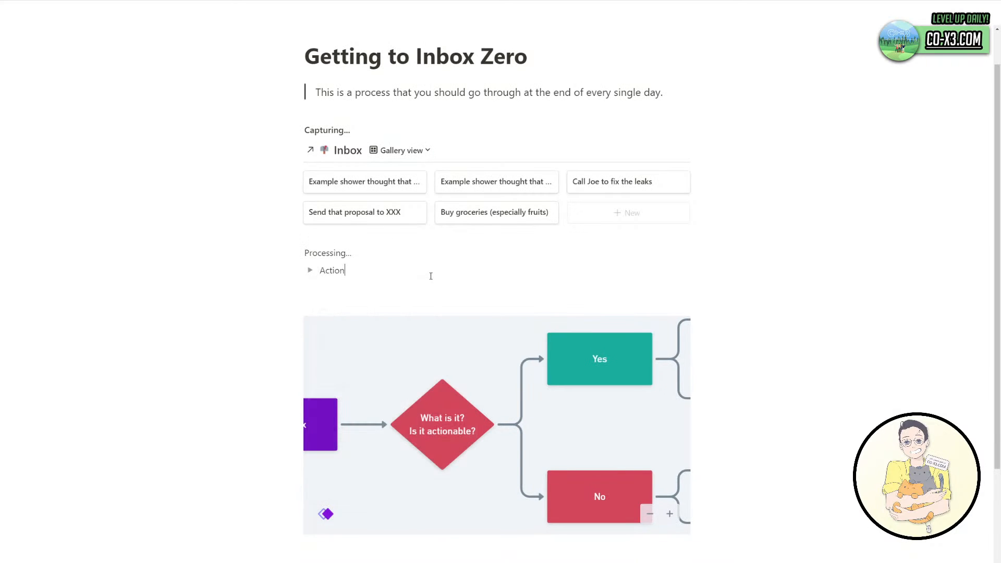
pyautogui.write('able')
pyautogui.press('Return')
pyautogui.write('Not')
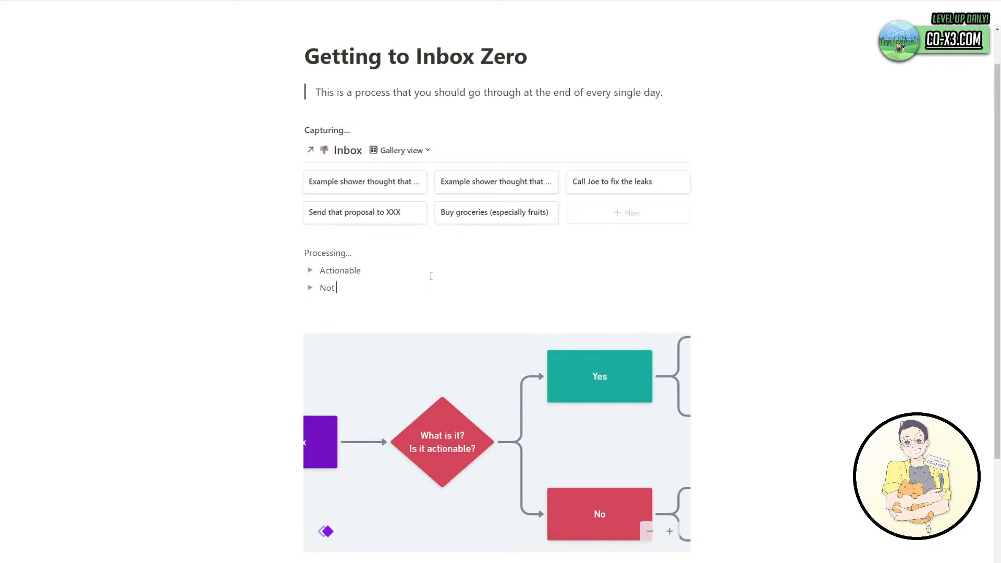
pyautogui.write(' Actionable')
# Give the Actionable toggle a green background.
pyautogui.moveTo(357, 302); pyautogui.dragTo(364, 290)
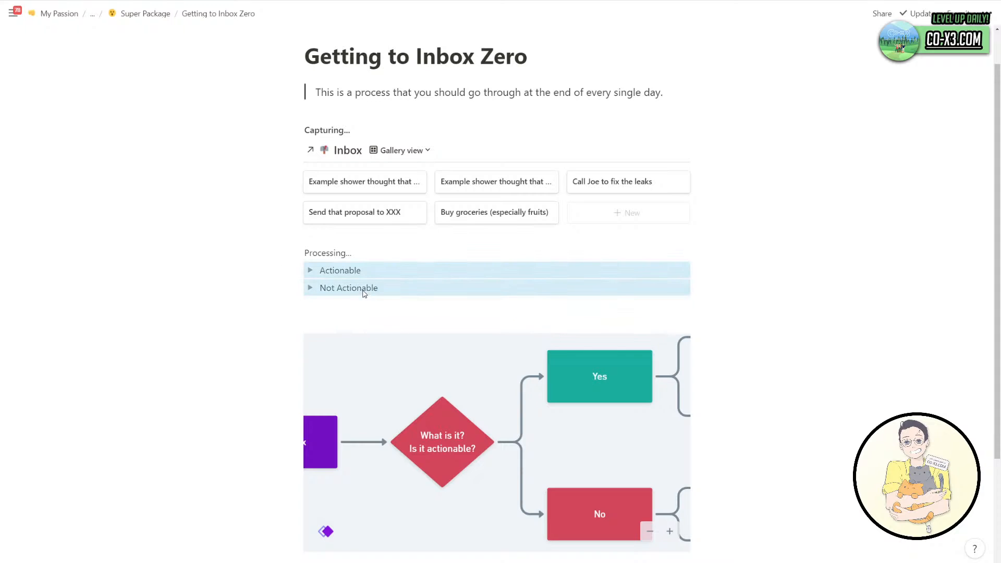
pyautogui.click(297, 272)
pyautogui.moveTo(246, 315)
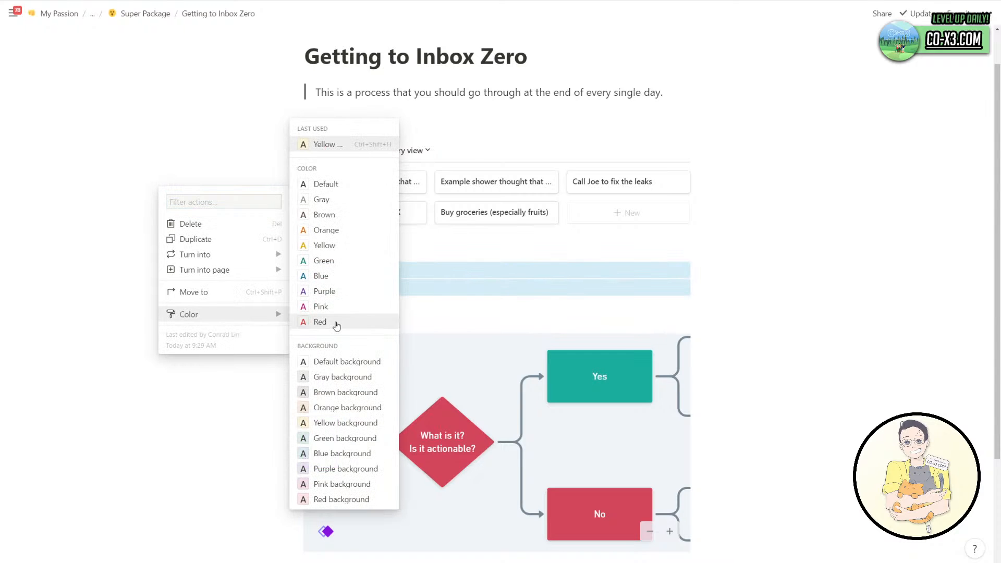
pyautogui.click(435, 268)
pyautogui.click(376, 279)
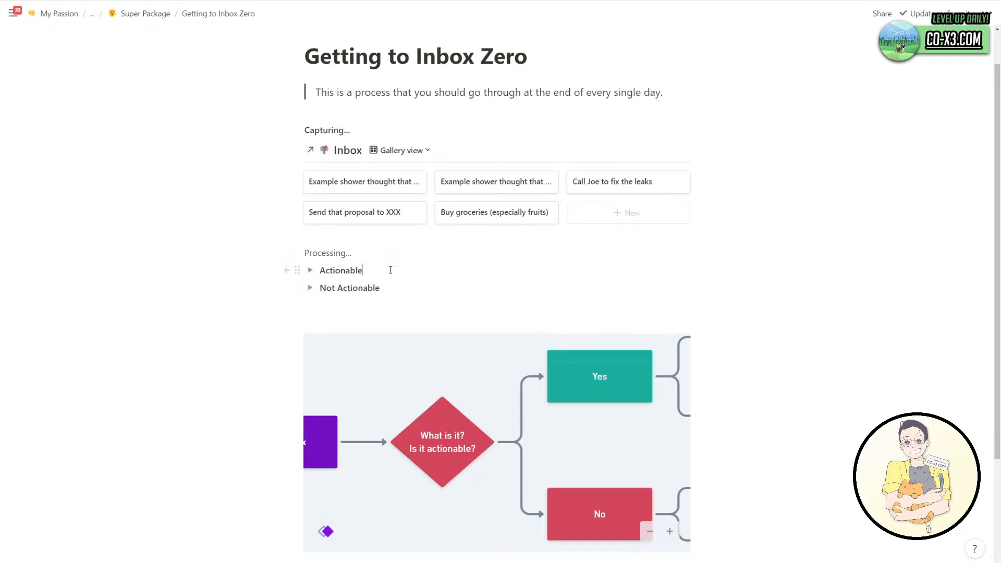
pyautogui.click(300, 270)
pyautogui.moveTo(269, 339)
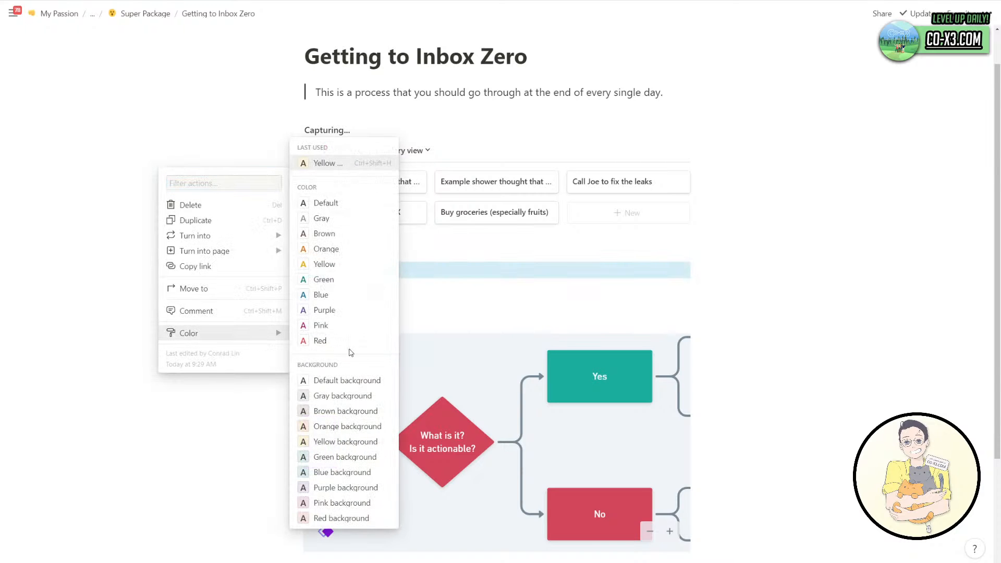
pyautogui.click(344, 456)
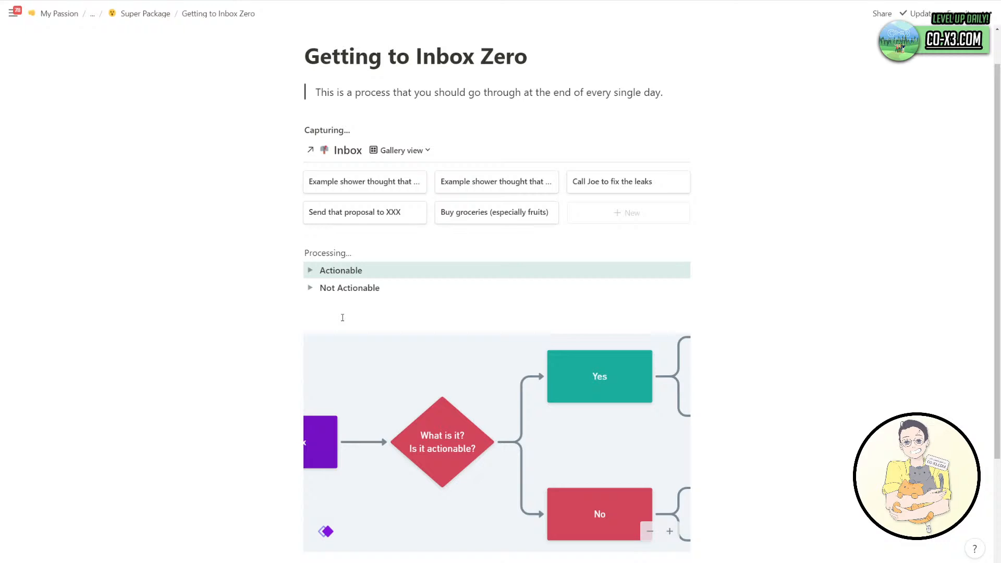
# Give the Not Actionable toggle a red background.
pyautogui.click(298, 288)
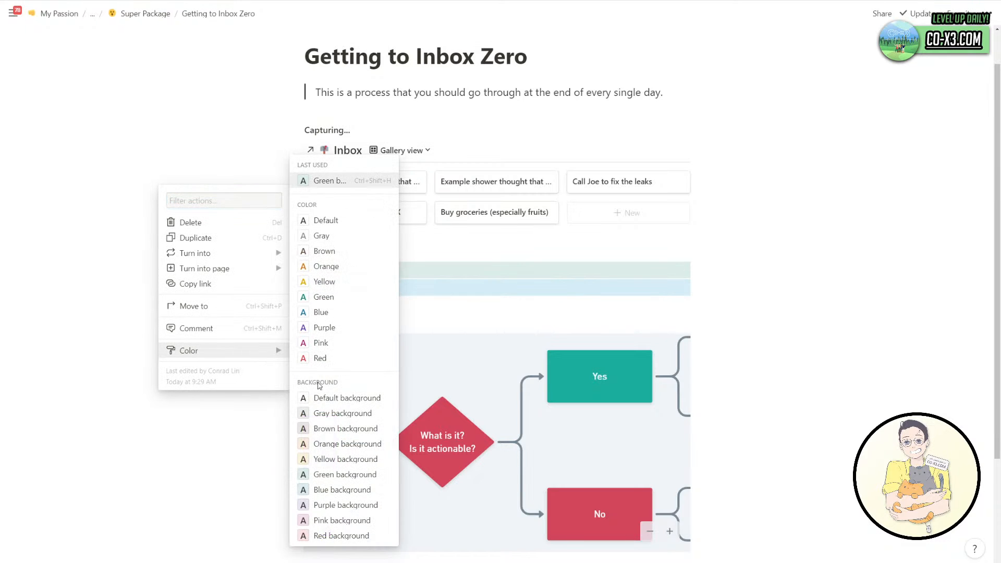
pyautogui.moveTo(277, 350)
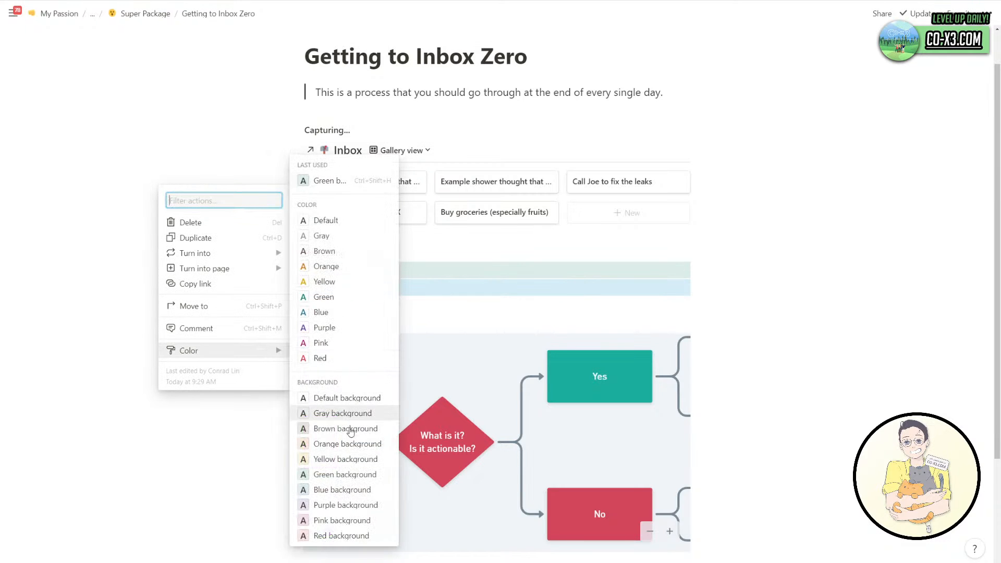
pyautogui.click(334, 535)
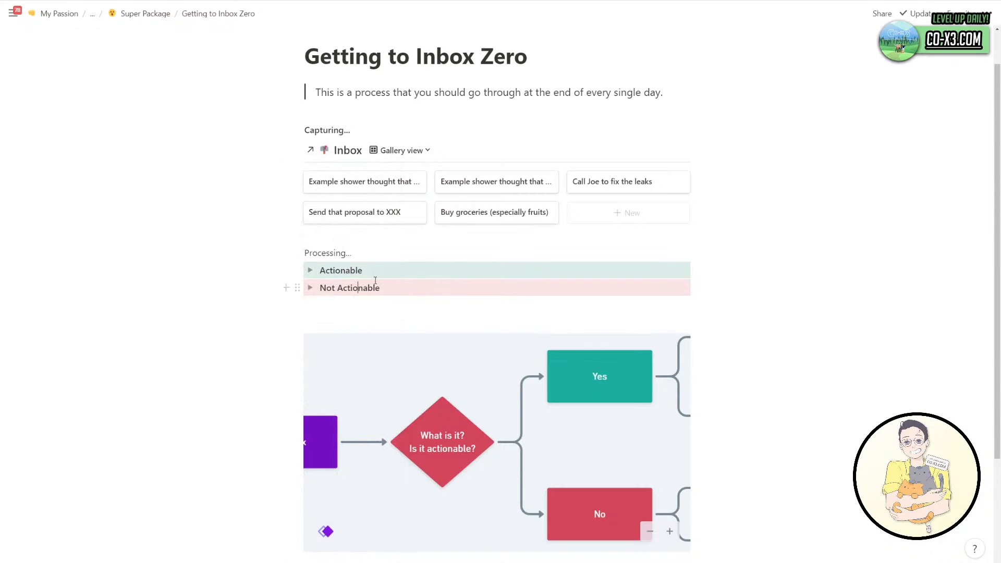
pyautogui.moveTo(363, 249); pyautogui.dragTo(303, 253)
pyautogui.click(388, 252)
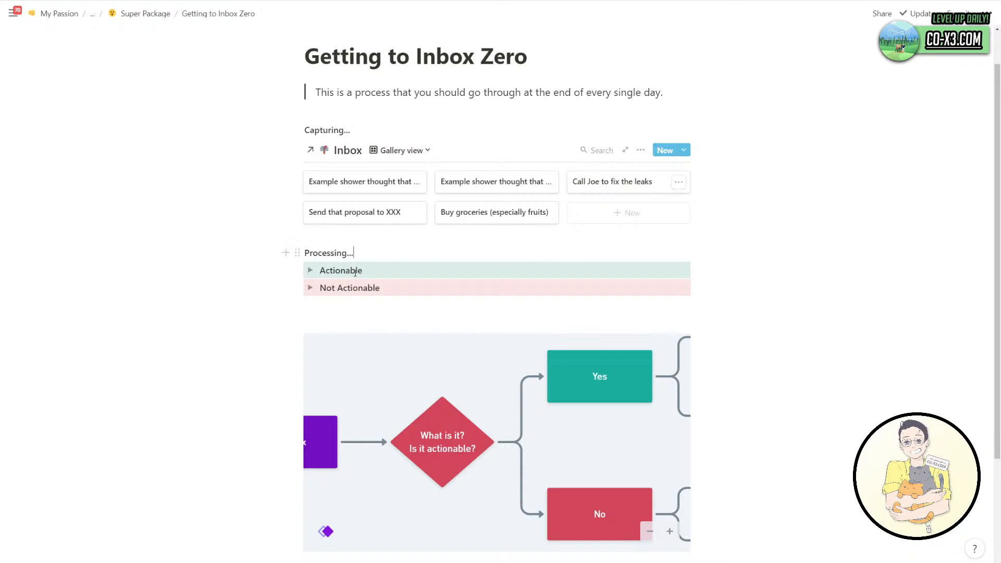
# Expand the green toggle, rename it 'Is it Actionable?', and bold the title.
pyautogui.click(310, 270)
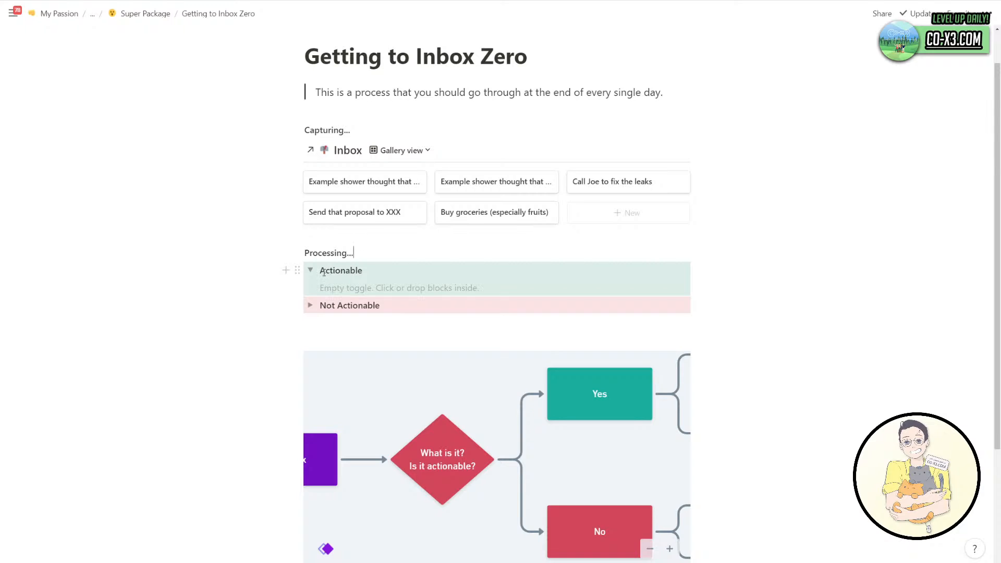
pyautogui.click(323, 271)
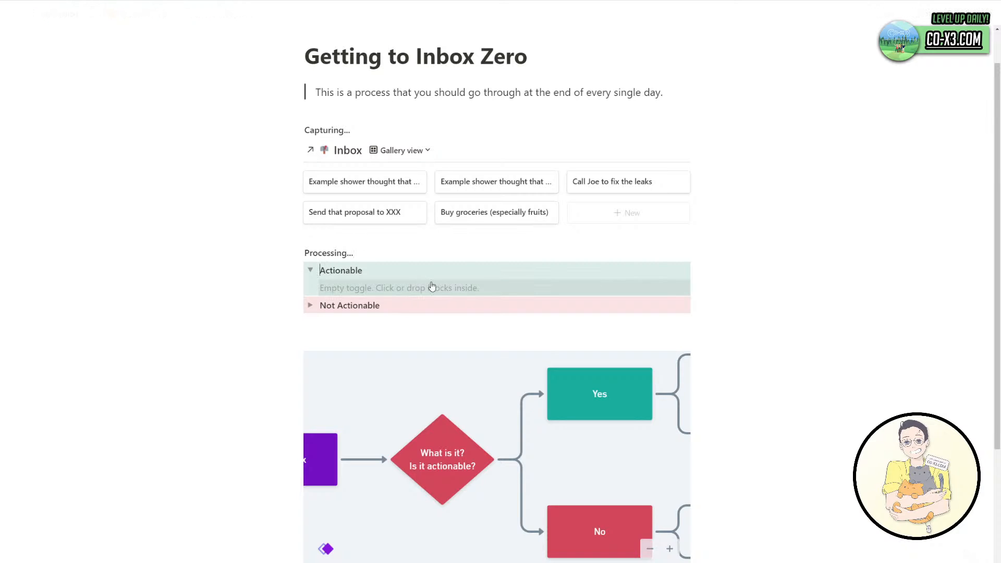
pyautogui.write('Is it')
pyautogui.hotkey('shift', 'Home')
pyautogui.hotkey('ctrl', 'b')
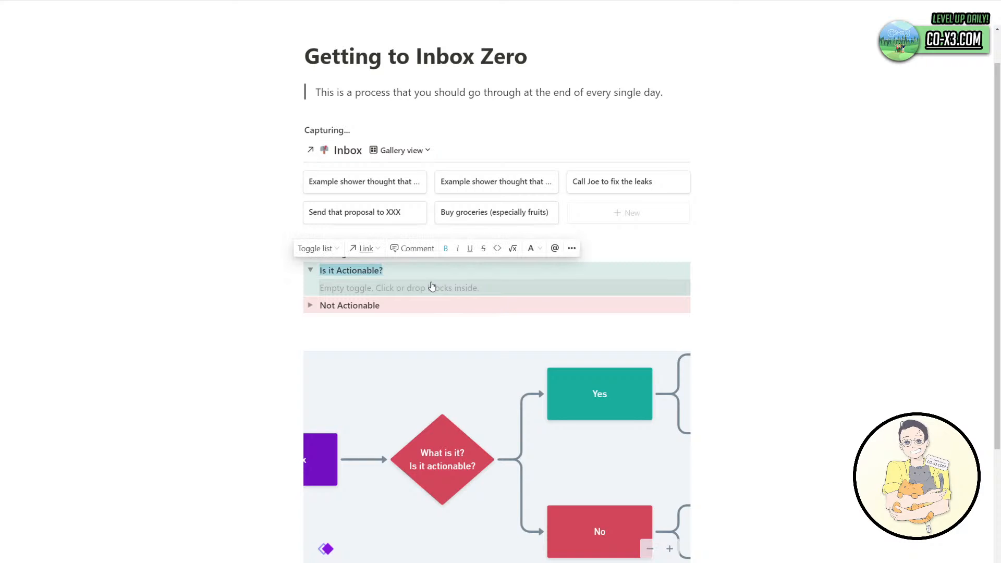
pyautogui.press('Down')
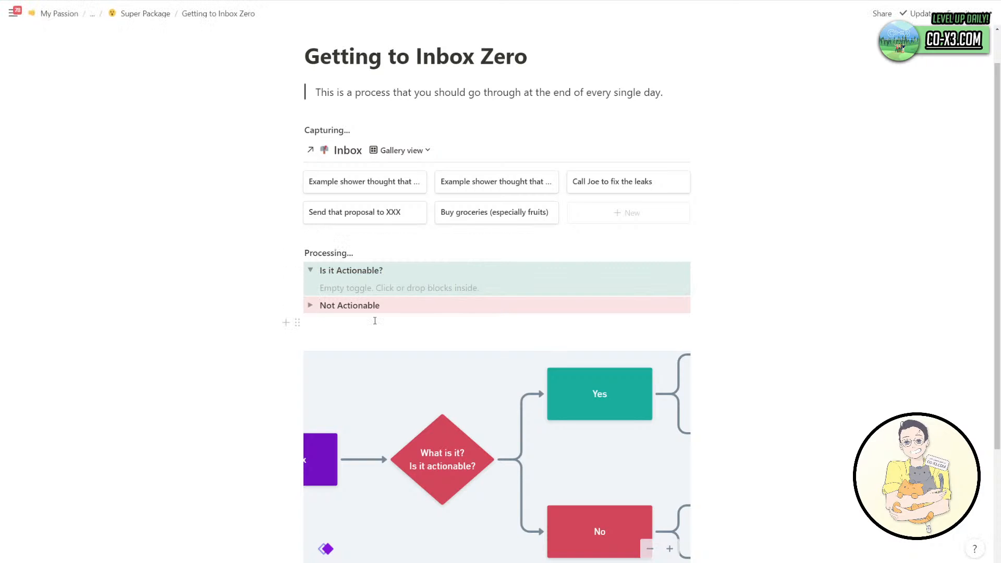
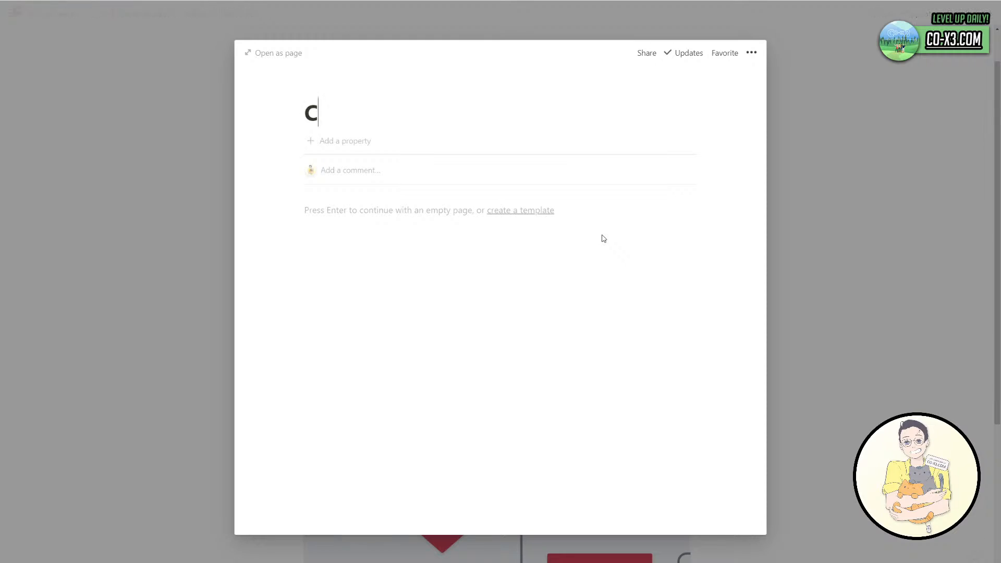
# Title the new Inbox entry 'Currently feeling frustration about co-worker...', correcting the misspelled 'fustration'.
pyautogui.write('ling')
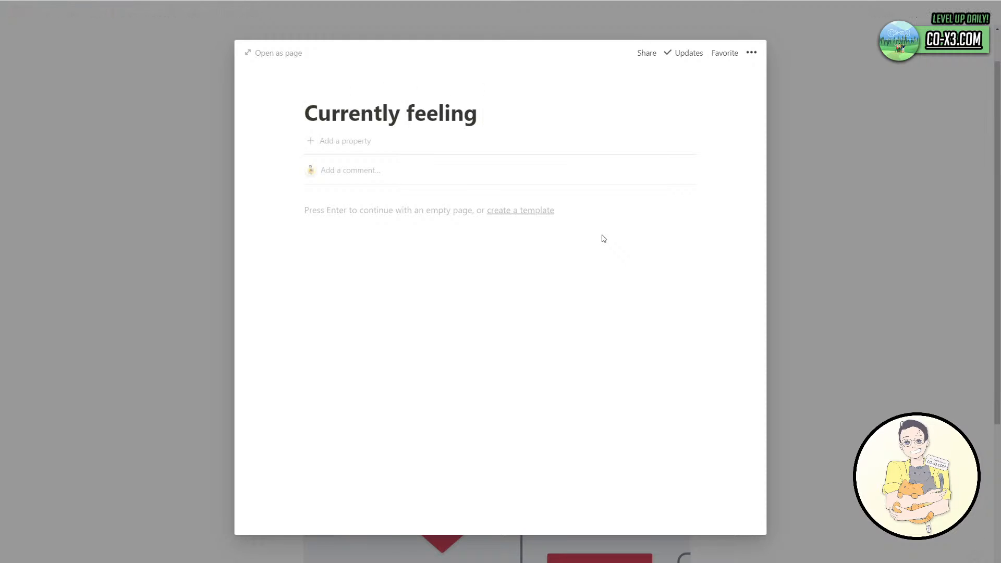
pyautogui.write(' fustrati')
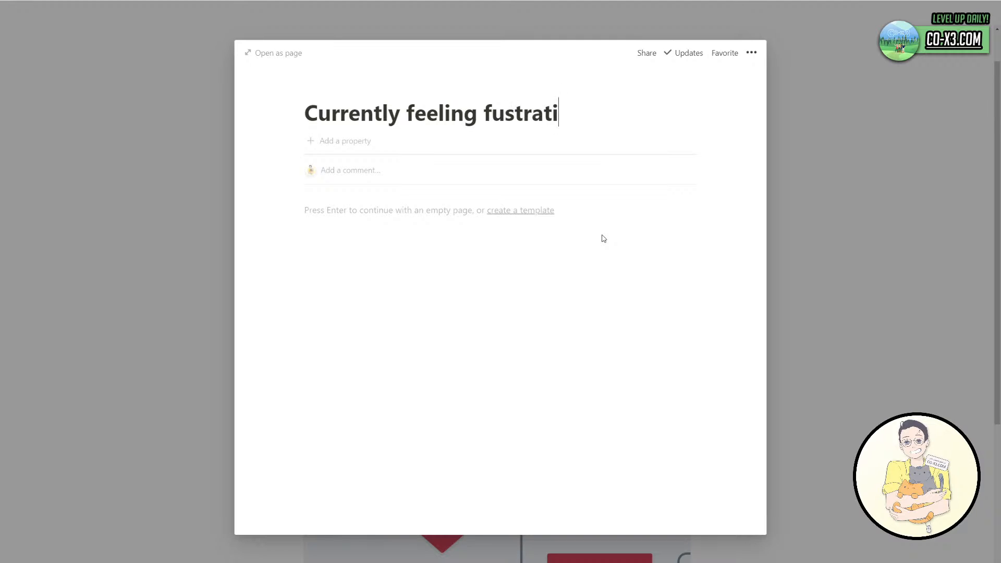
pyautogui.write('on about')
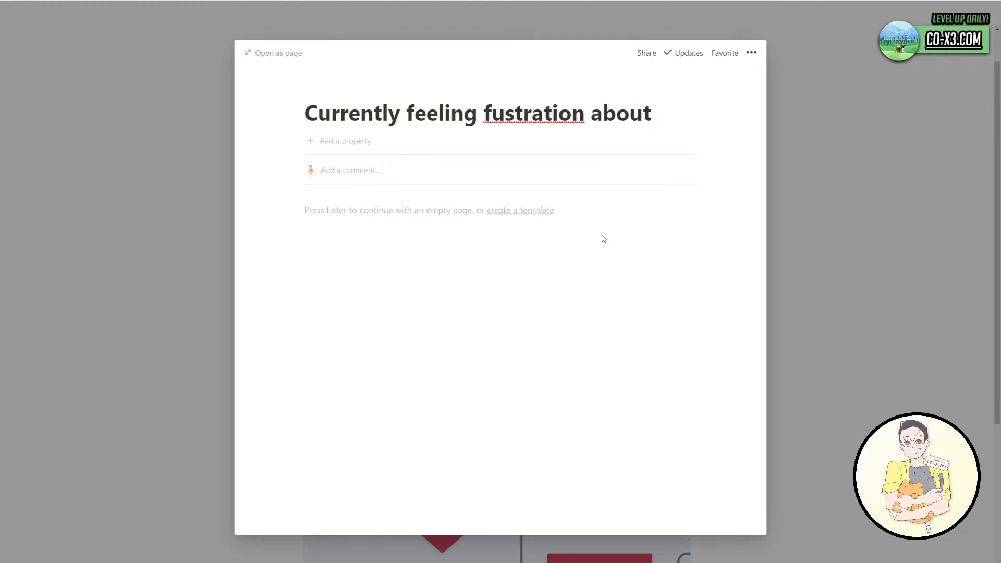
pyautogui.write(' co-worker...')
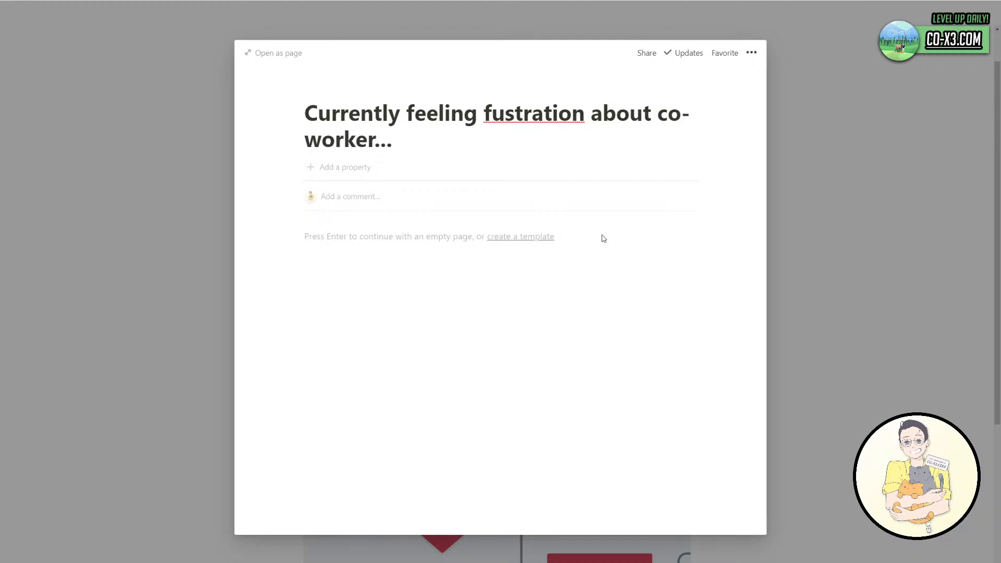
pyautogui.doubleClick(543, 110)
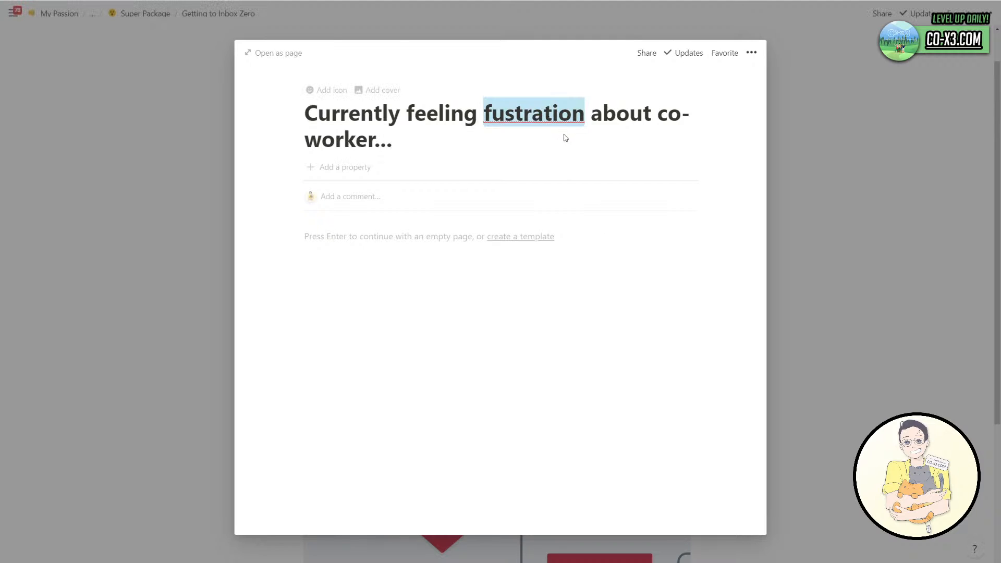
pyautogui.write('frustration')
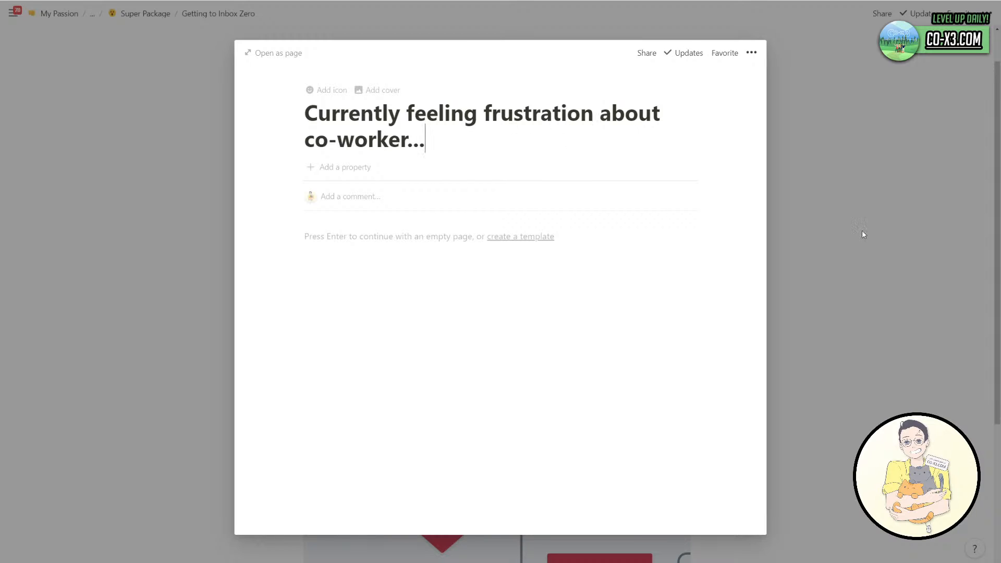
pyautogui.click(865, 239)
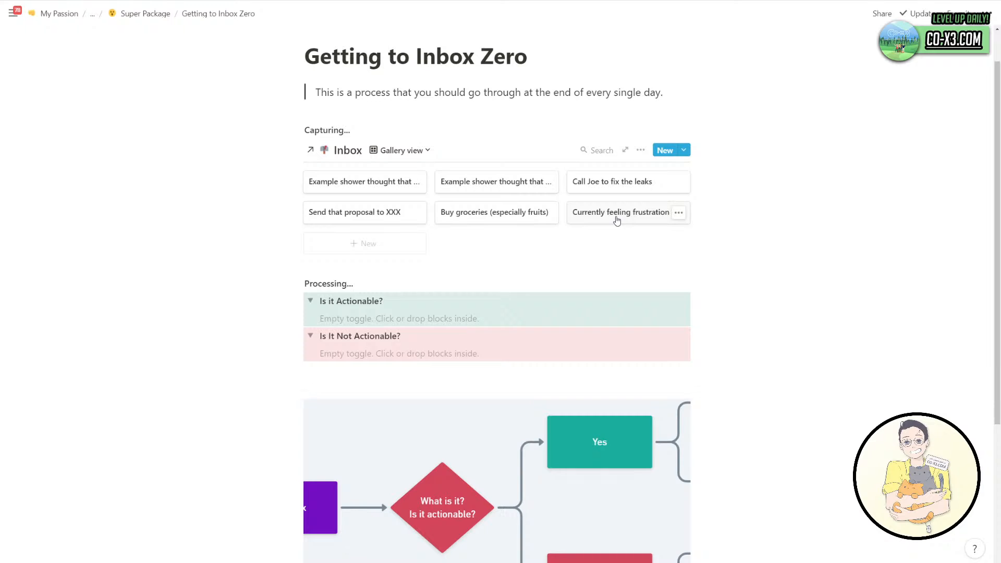
# Switch the Inbox database to List view and add an empty line in the Not Actionable toggle.
pyautogui.click(423, 152)
pyautogui.click(413, 202)
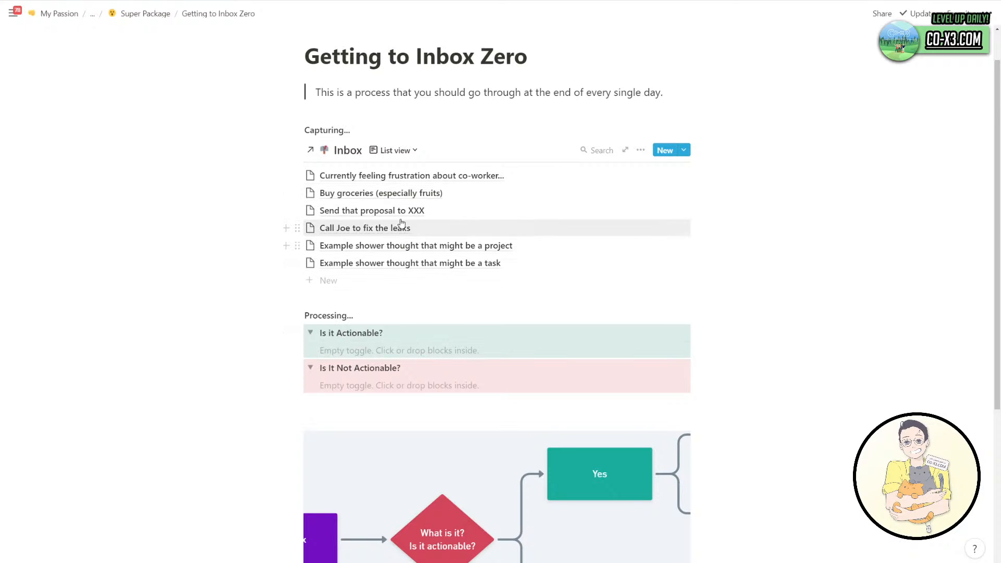
pyautogui.click(449, 388)
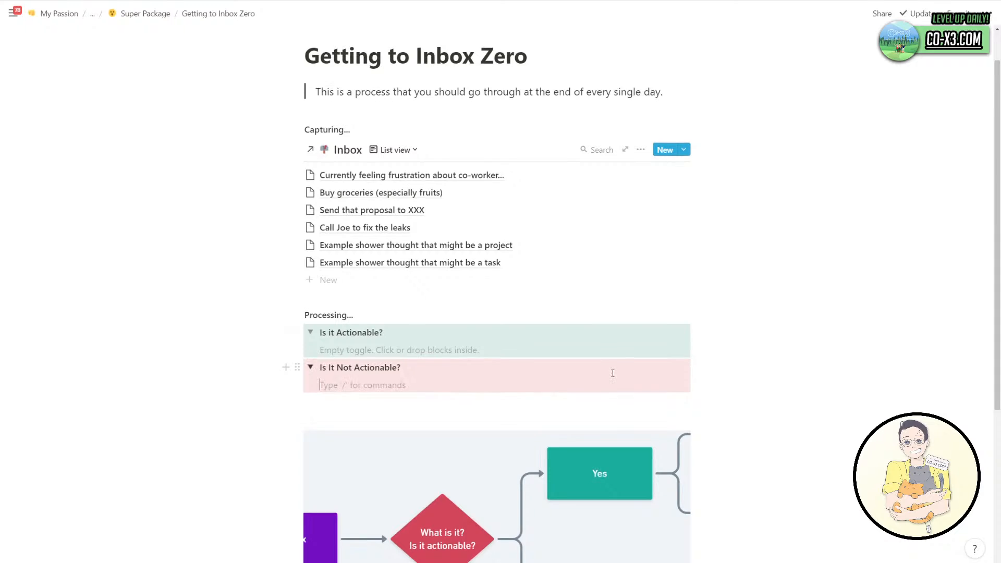
pyautogui.scroll(-3, 610, 370)
pyautogui.press('Return')
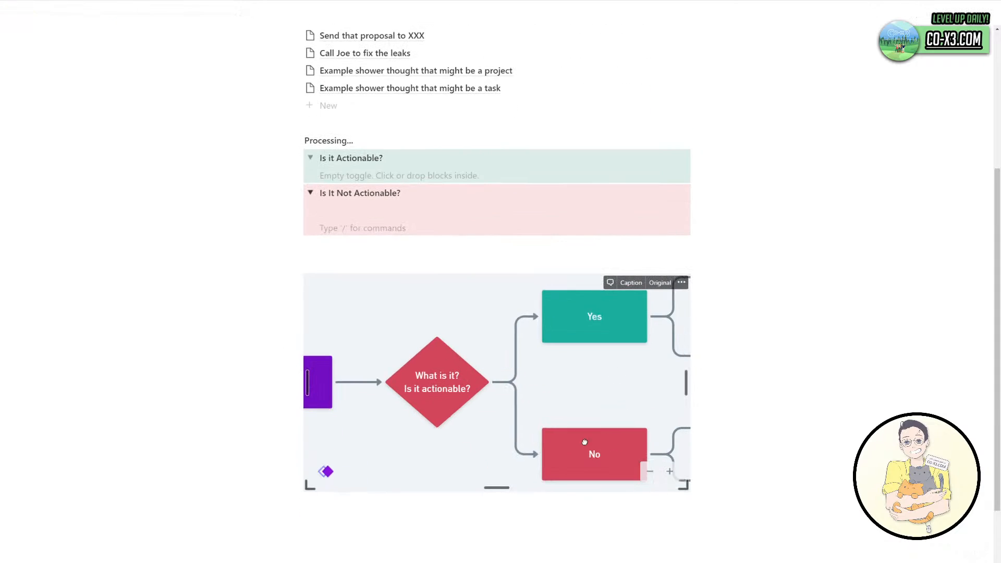
# Pan the flowchart to show Trash and Maybe / Someday, and clear stray text from the toggle.
pyautogui.moveTo(587, 447); pyautogui.dragTo(401, 427)
pyautogui.click(412, 210)
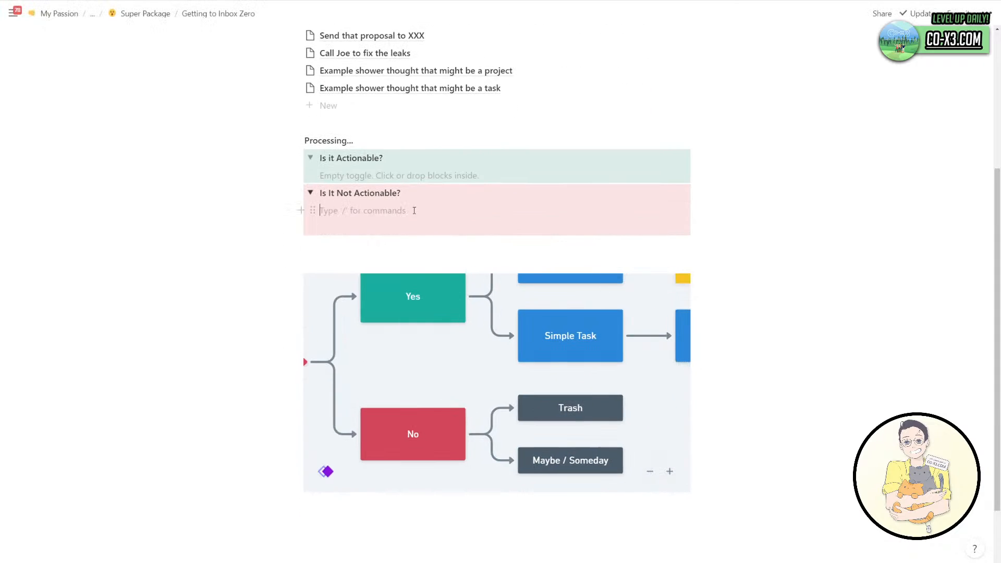
pyautogui.scroll(2, 526, 307)
pyautogui.scroll(1, 459, 279)
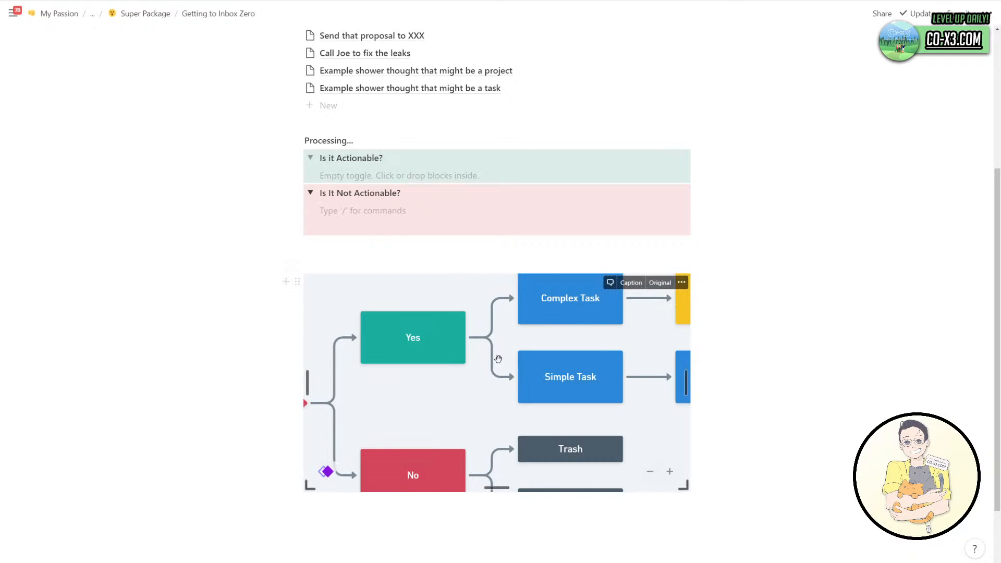
pyautogui.scroll(-1, 459, 273)
pyautogui.scroll(5, 547, 253)
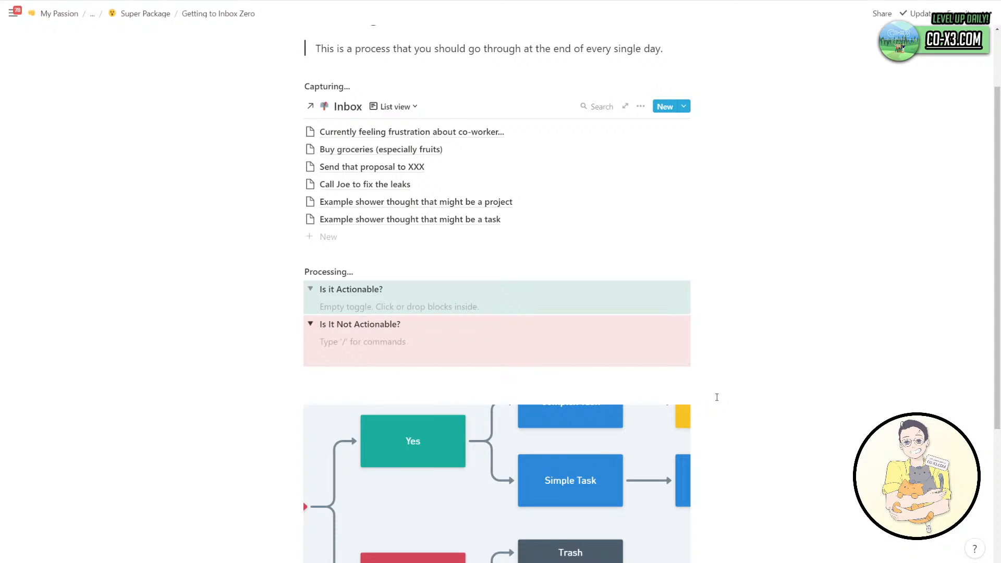
pyautogui.write('/')
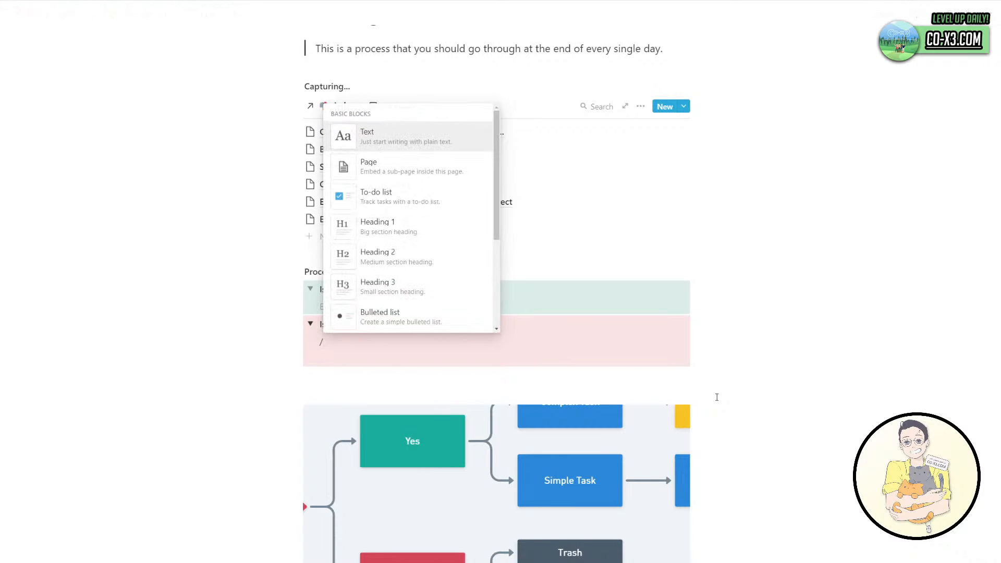
pyautogui.write('tab')
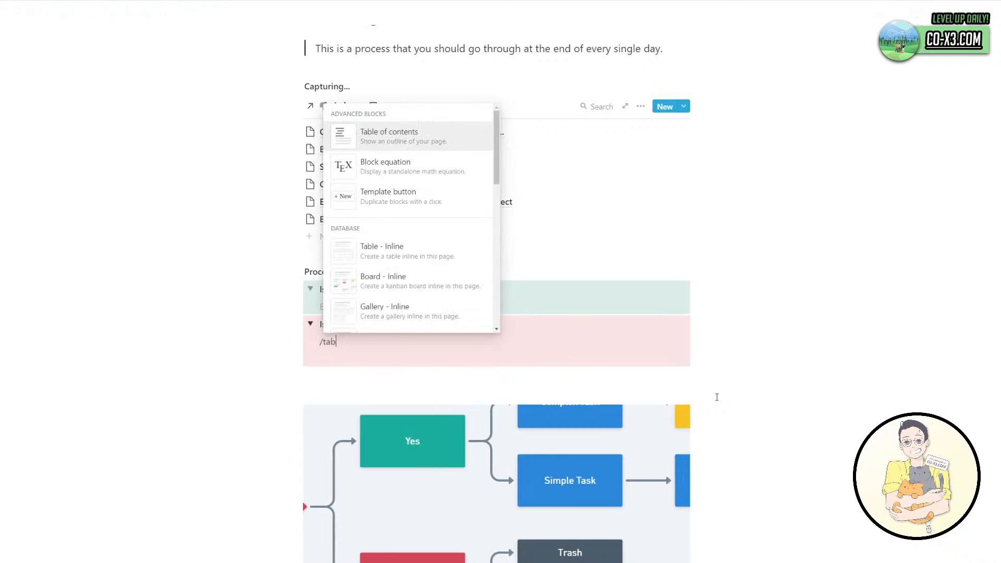
pyautogui.press('BackSpace')
pyautogui.press('BackSpace')
pyautogui.write('t')
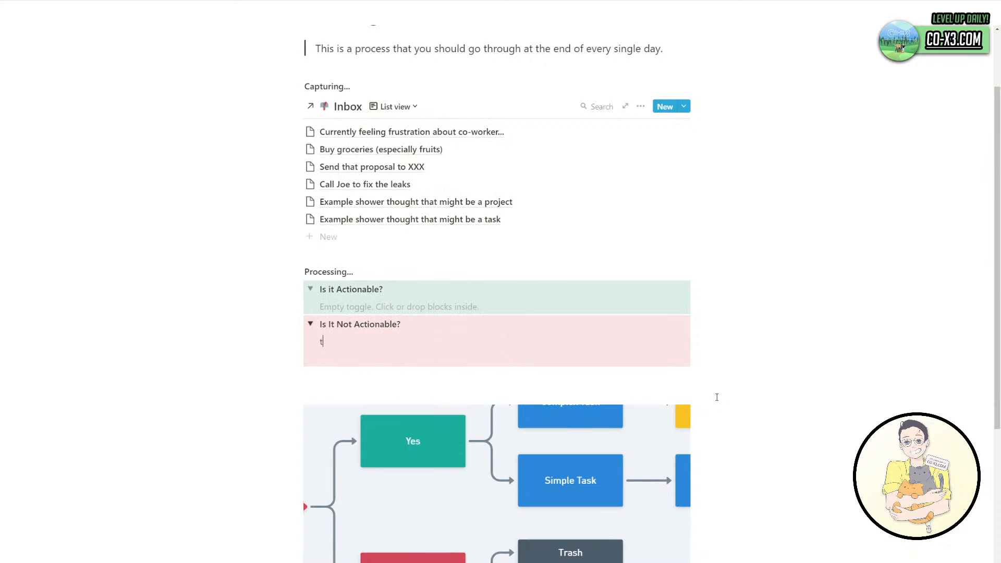
pyautogui.press('BackSpace')
# Add an empty block below the flowchart diagram.
pyautogui.scroll(-1, 531, 335)
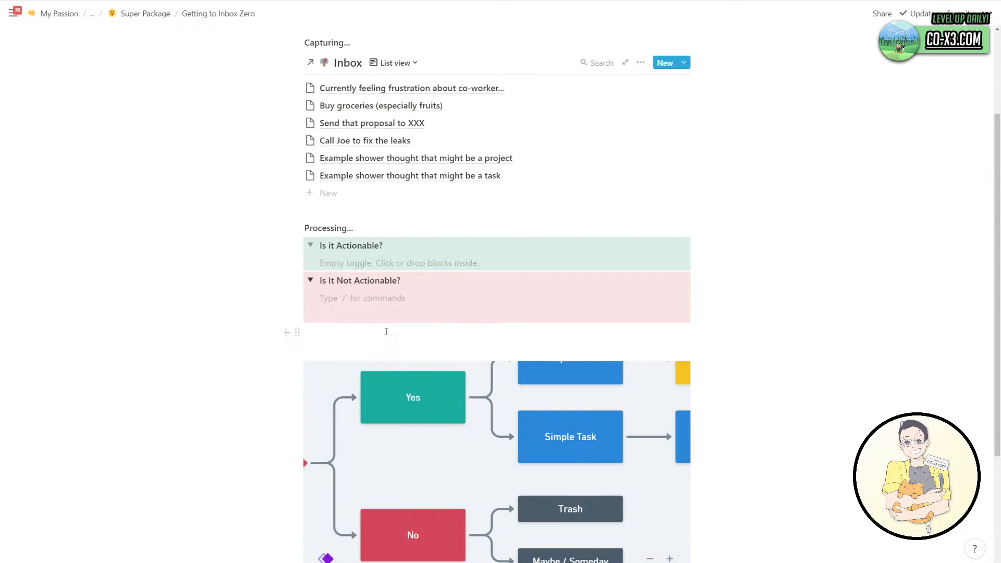
pyautogui.click(370, 338)
pyautogui.scroll(-4, 407, 364)
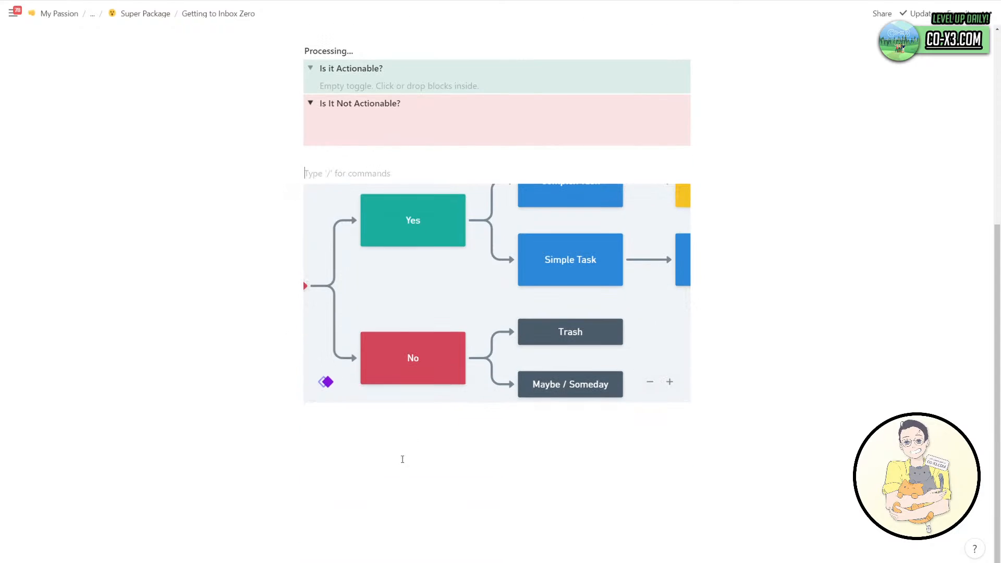
pyautogui.click(437, 440)
# Insert a sub-page titled 'Archive' and set it up as a table database.
pyautogui.write('/')
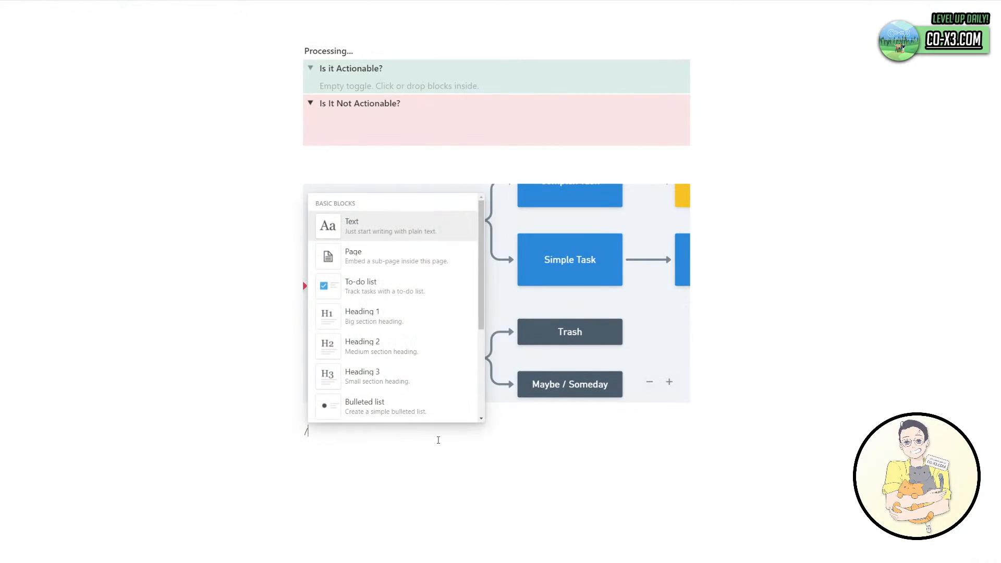
pyautogui.write('page')
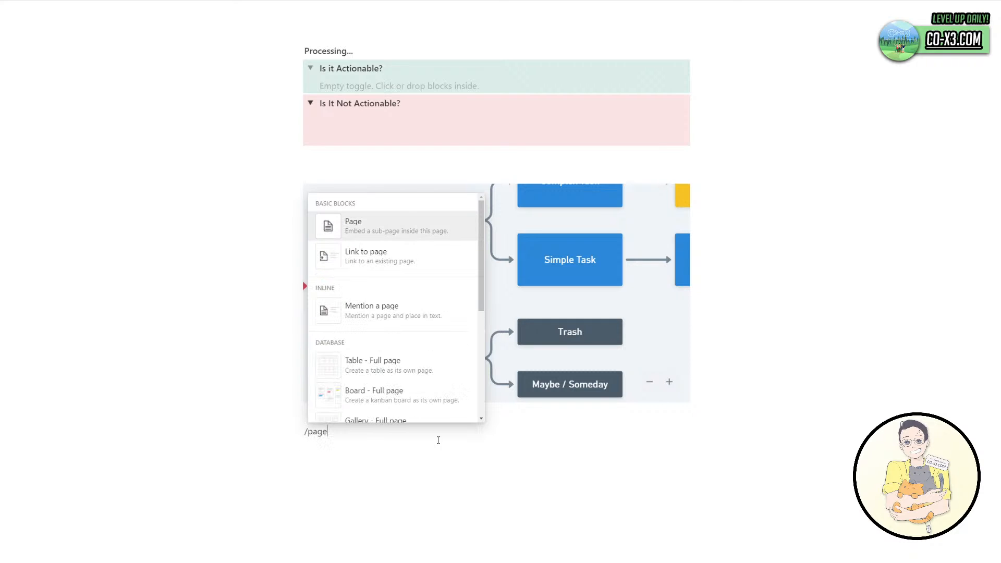
pyautogui.press('Return')
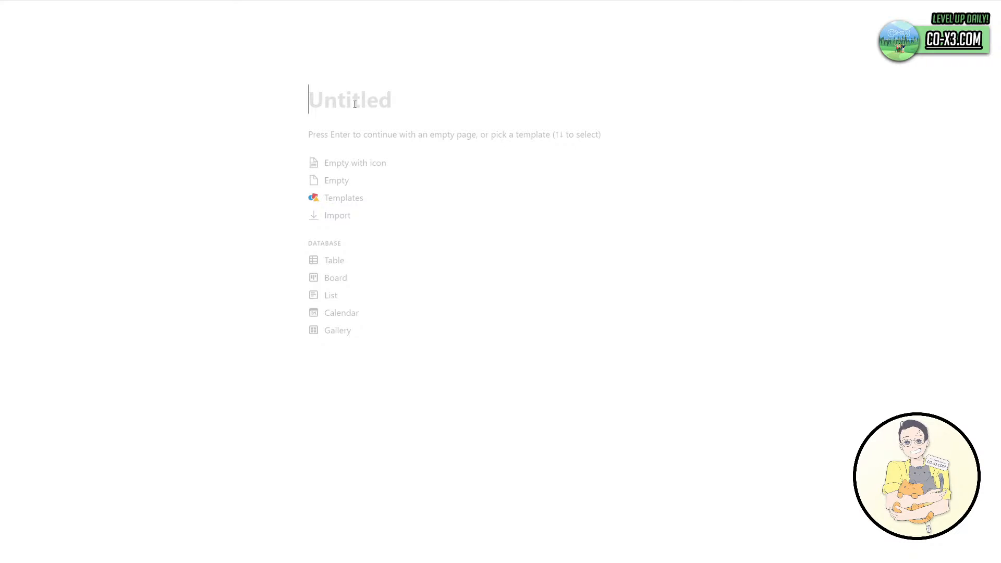
pyautogui.write('Archieve')
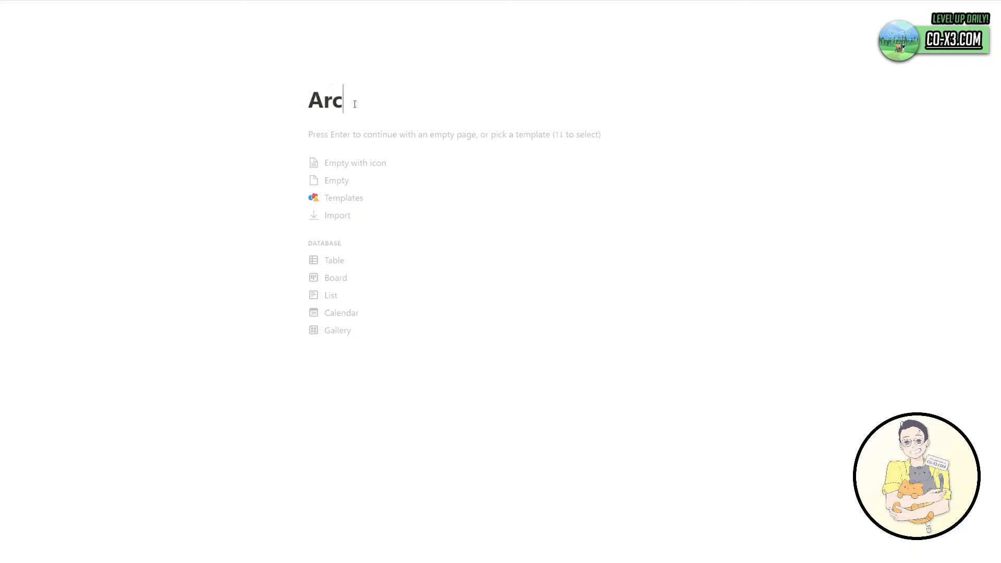
pyautogui.press('BackSpace')
pyautogui.press('BackSpace')
pyautogui.press('BackSpace')
pyautogui.write('ve')
pyautogui.click(366, 261)
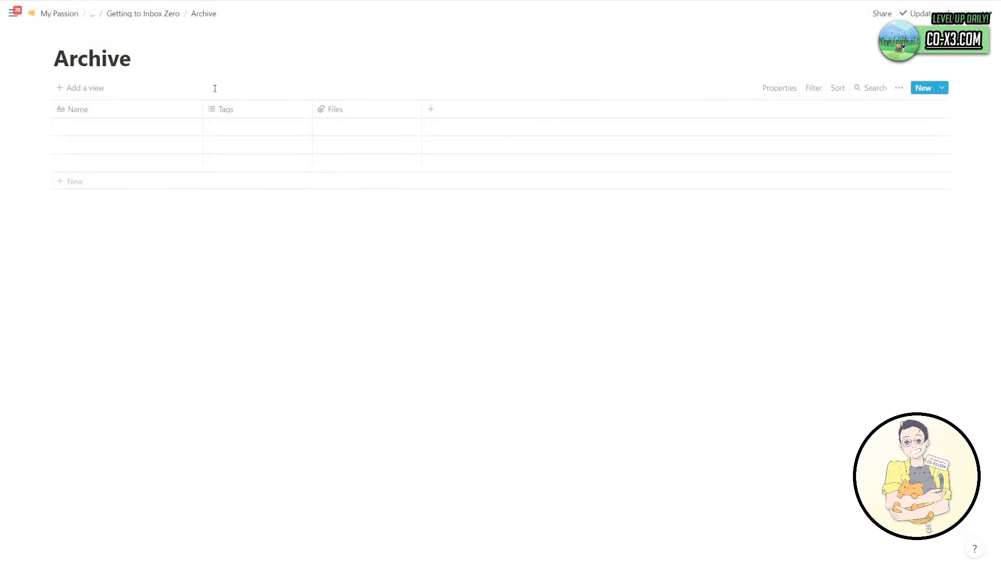
# Give the Getting to Inbox Zero page an envelope emoji icon.
pyautogui.click(157, 14)
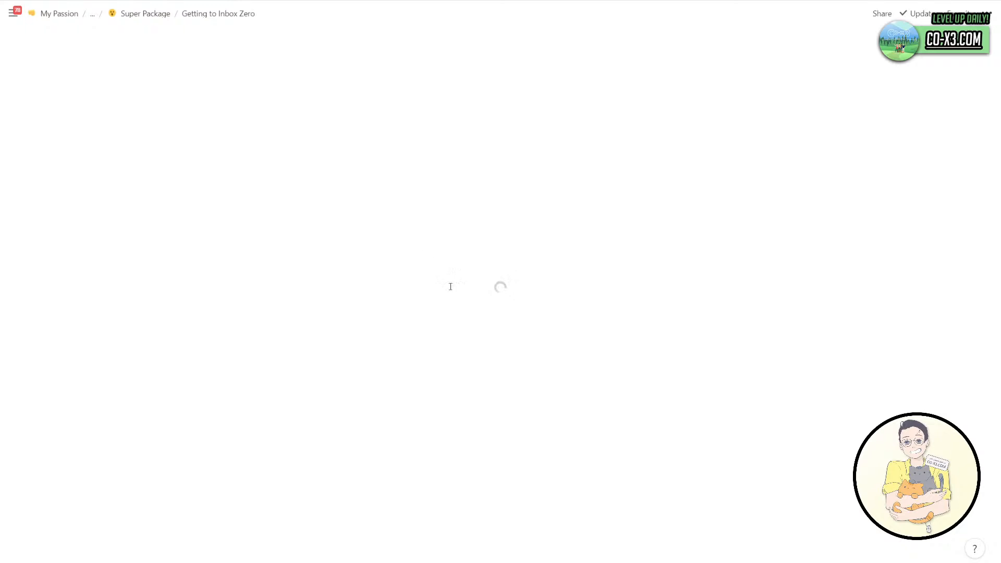
pyautogui.click(323, 81)
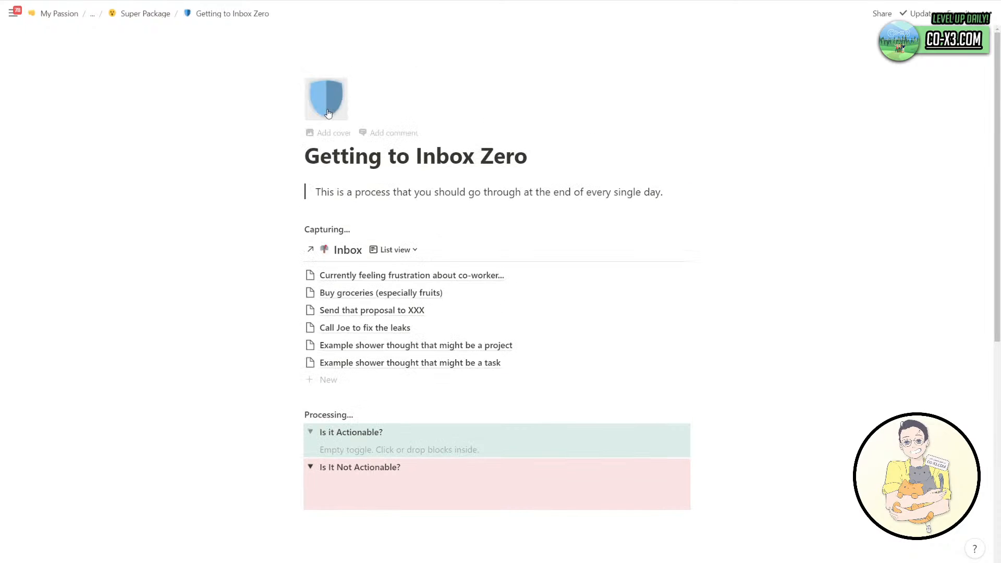
pyautogui.click(328, 114)
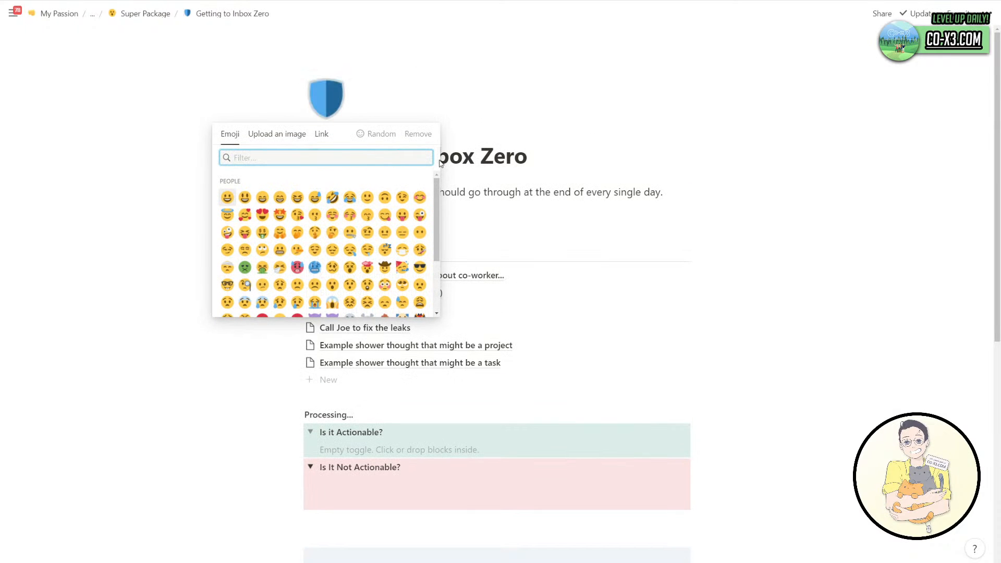
pyautogui.write('email')
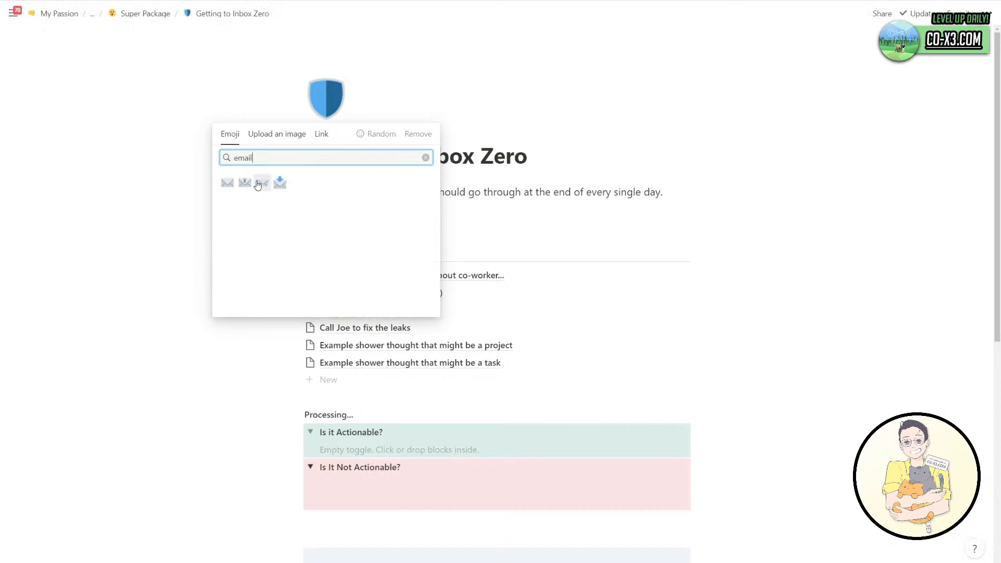
pyautogui.click(280, 182)
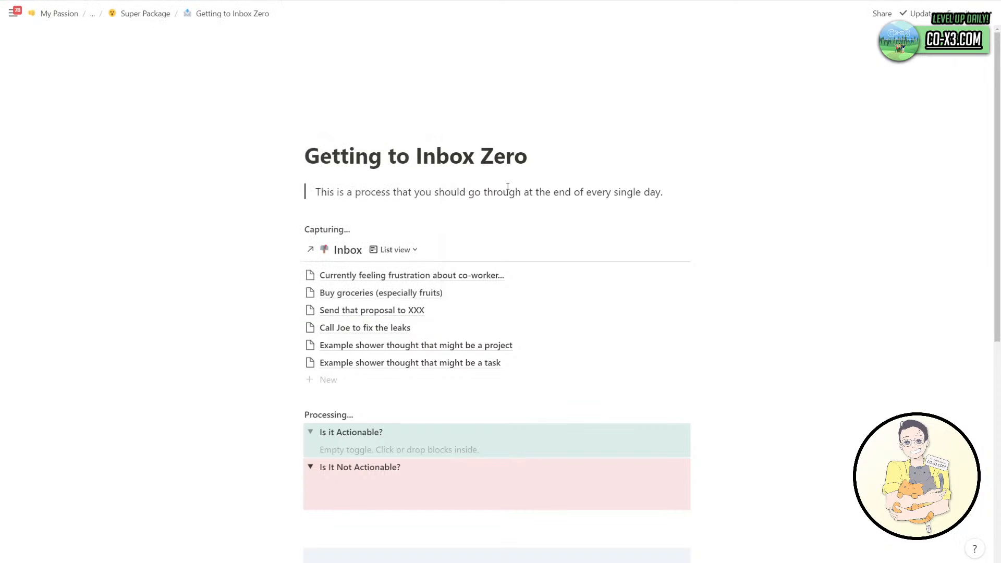
pyautogui.scroll(-3, 513, 337)
# Paste the Archive database link into the Is It Not Actionable? toggle as a linked database.
pyautogui.scroll(-4, 438, 425)
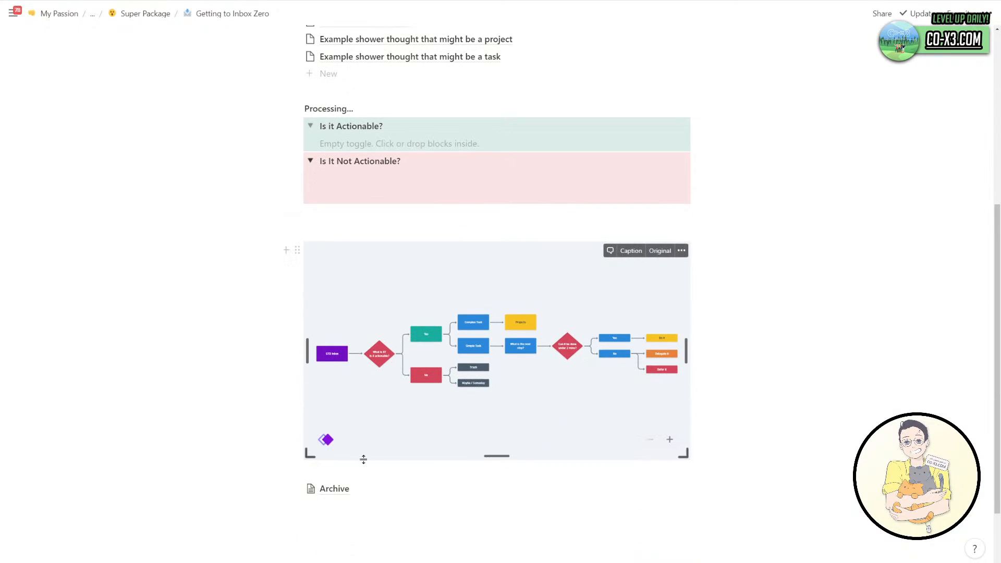
pyautogui.click(297, 488)
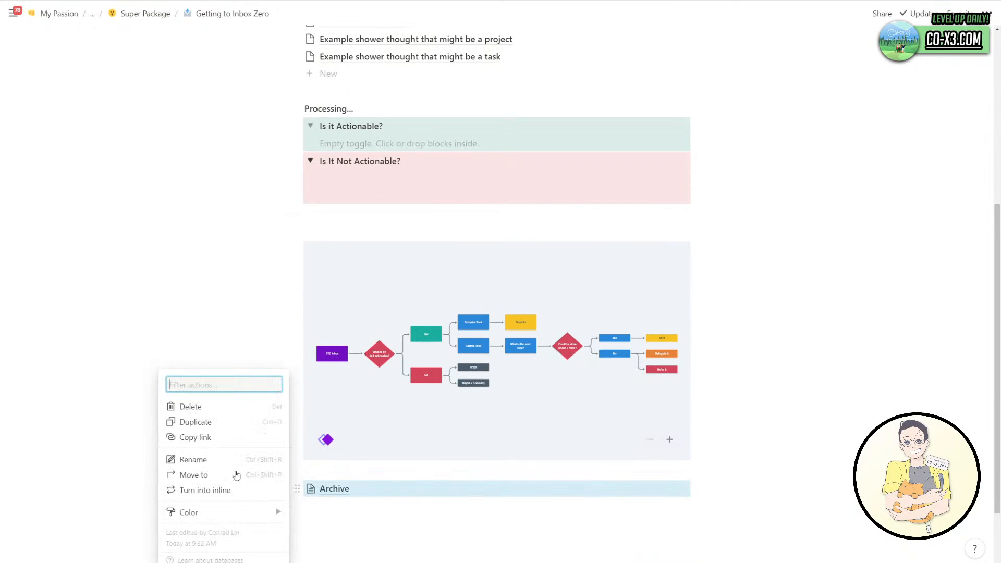
pyautogui.click(239, 440)
pyautogui.click(411, 178)
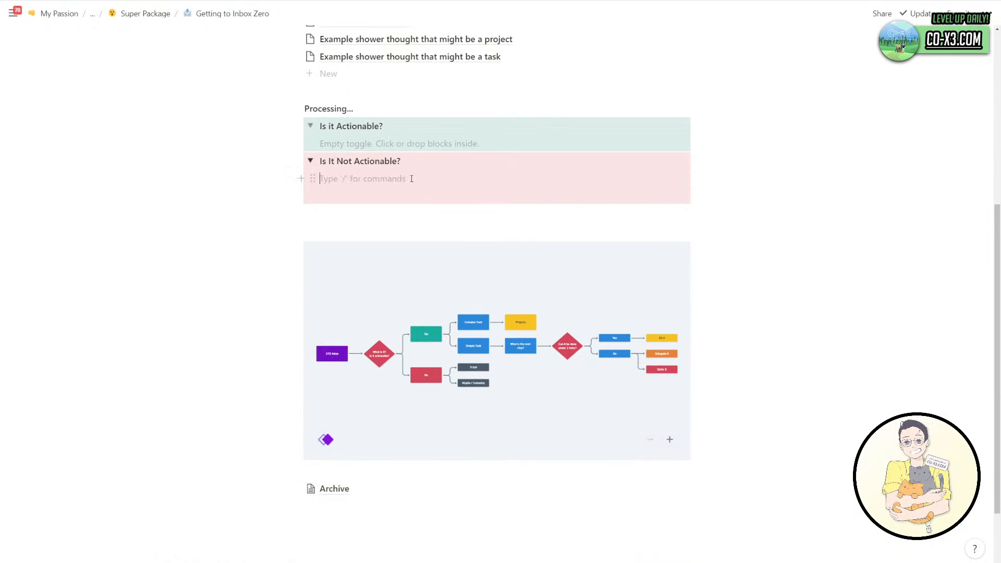
pyautogui.hotkey('ctrl', 'v')
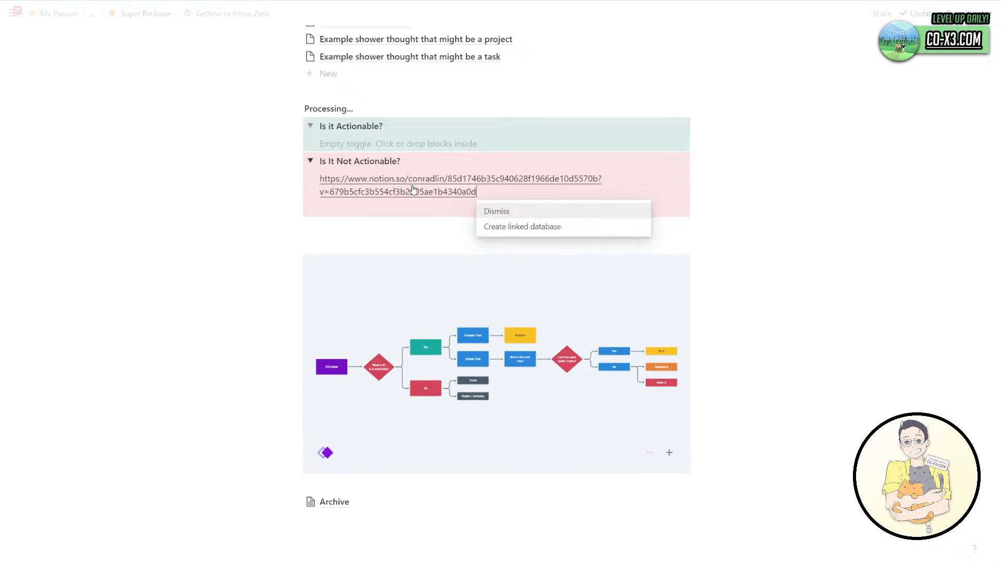
pyautogui.click(542, 236)
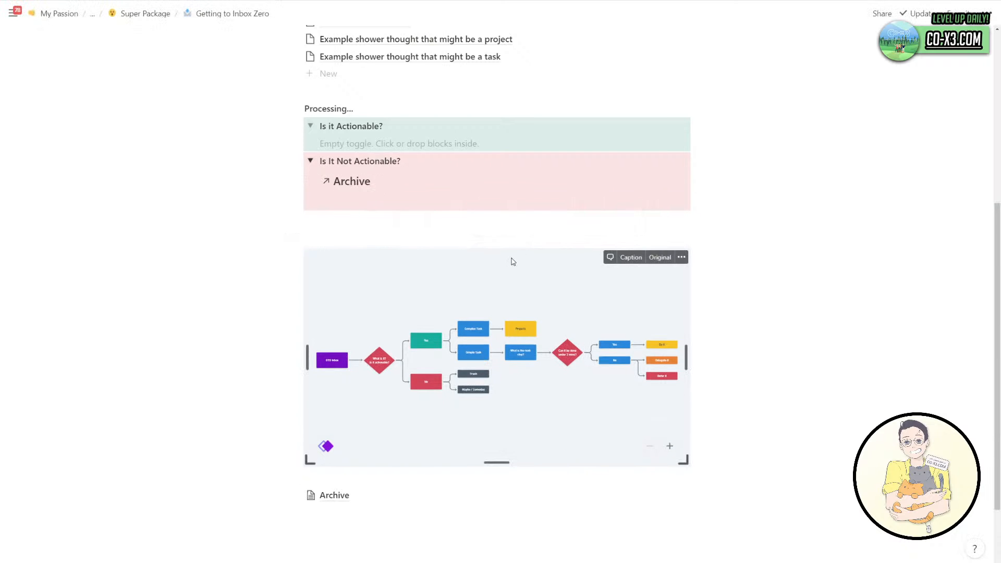
pyautogui.scroll(1, 469, 255)
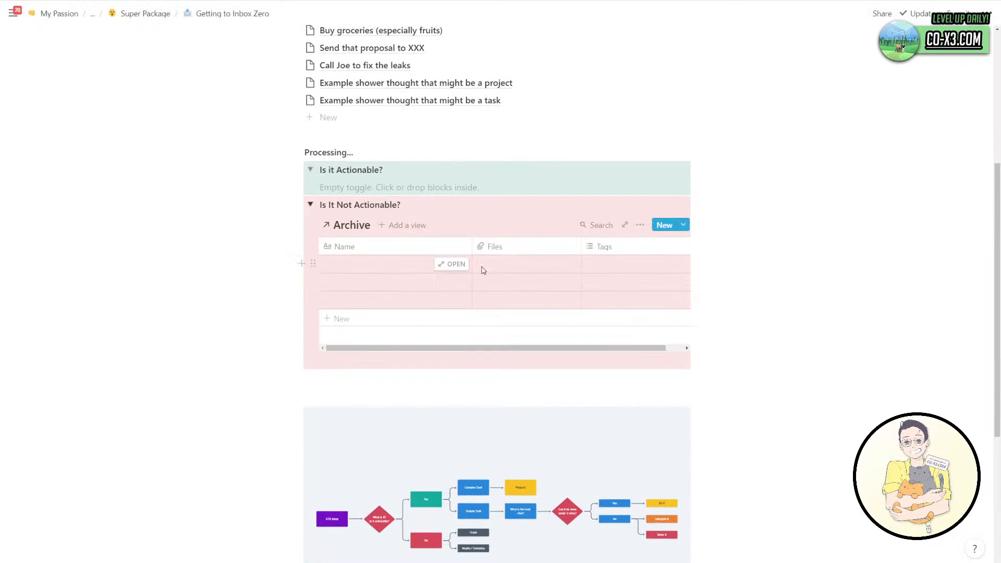
pyautogui.click(393, 226)
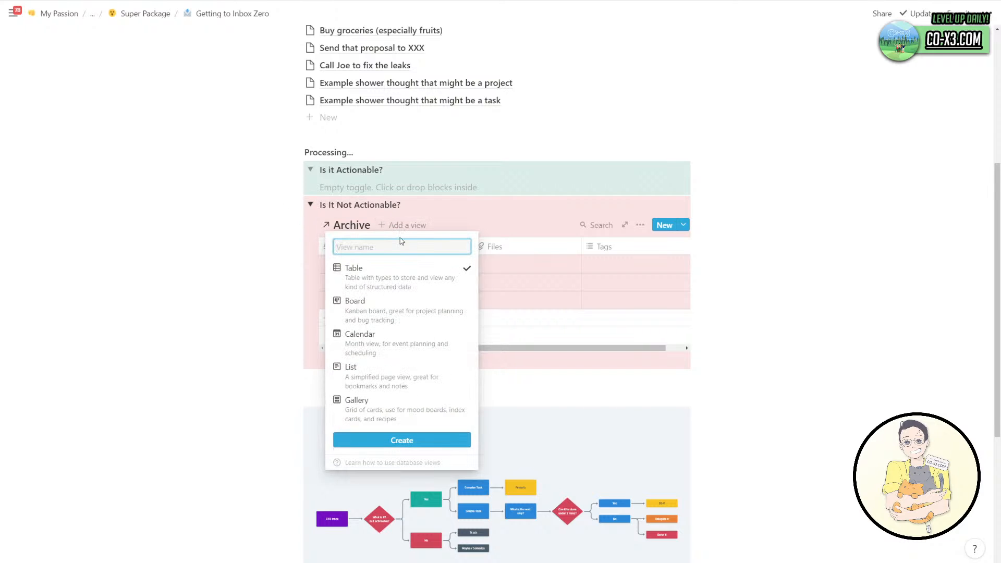
pyautogui.click(436, 217)
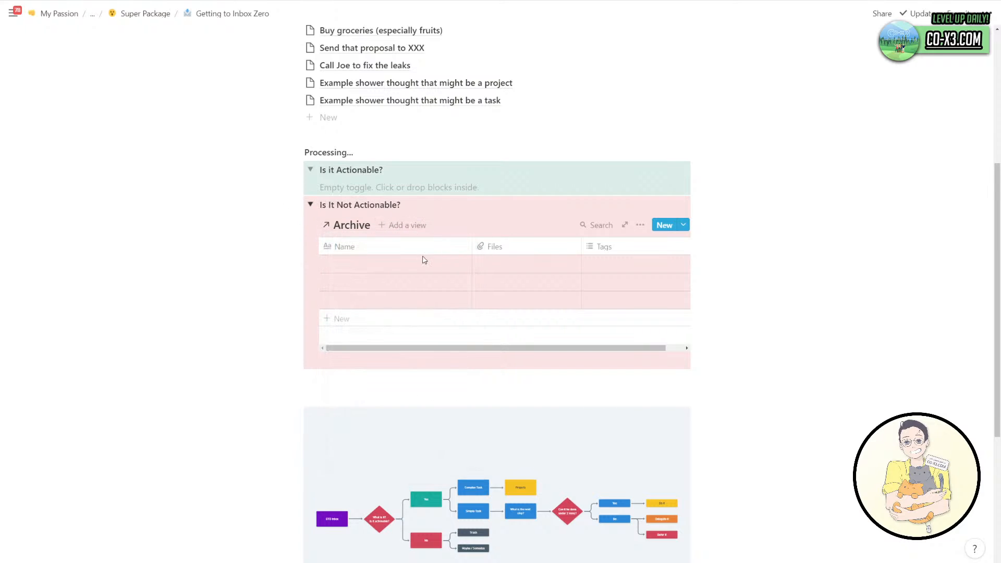
# Turn the Files column into a Created time property named 'Created On' and narrow it.
pyautogui.click(507, 251)
pyautogui.moveTo(521, 307)
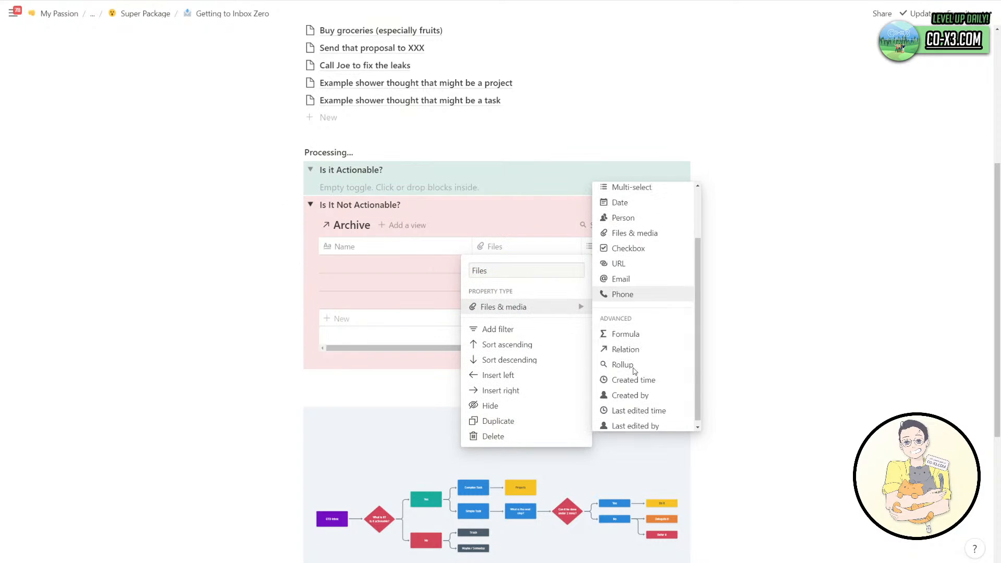
pyautogui.click(641, 393)
pyautogui.click(547, 251)
pyautogui.moveTo(546, 311)
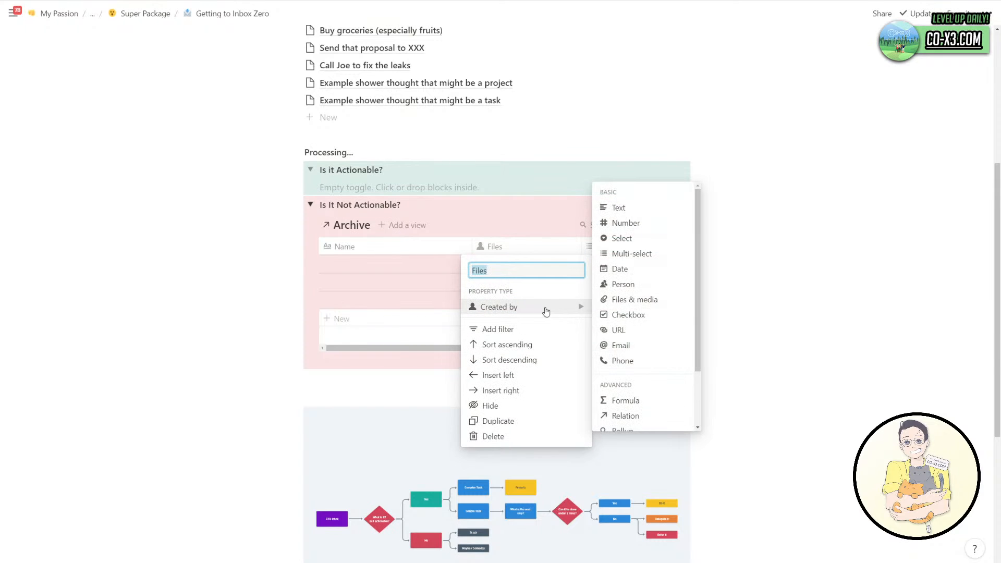
pyautogui.scroll(-2, 636, 394)
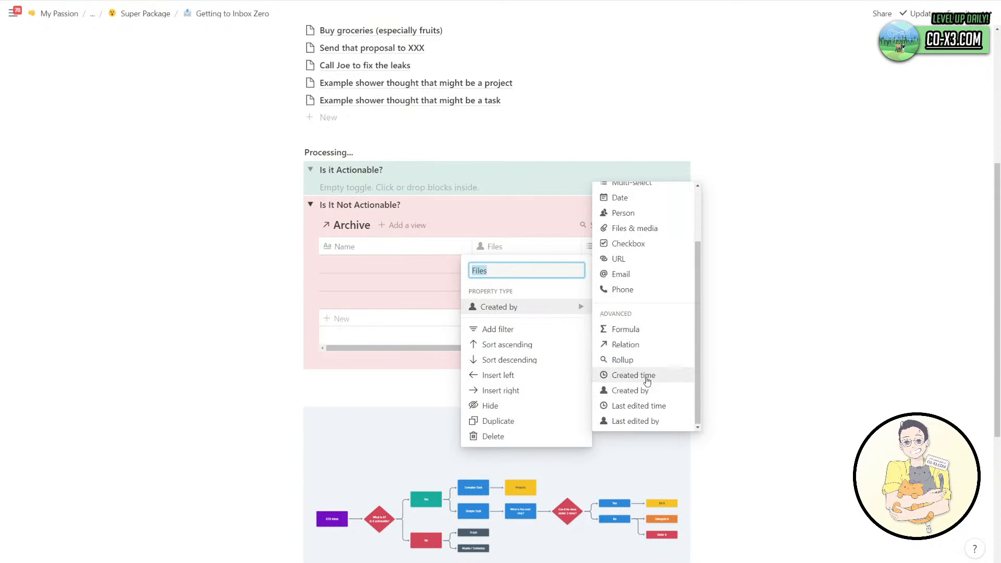
pyautogui.click(646, 381)
pyautogui.click(534, 253)
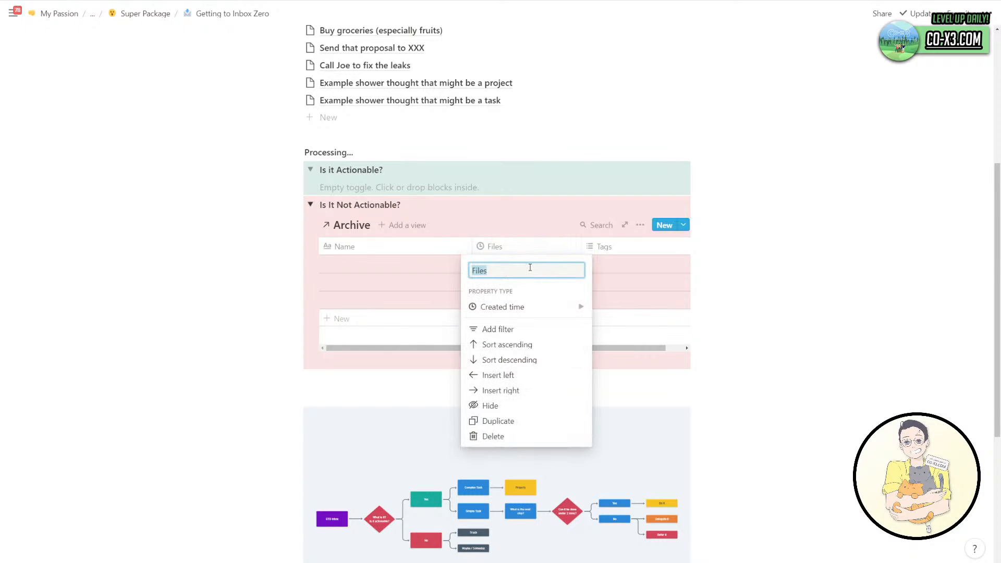
pyautogui.write('Created On')
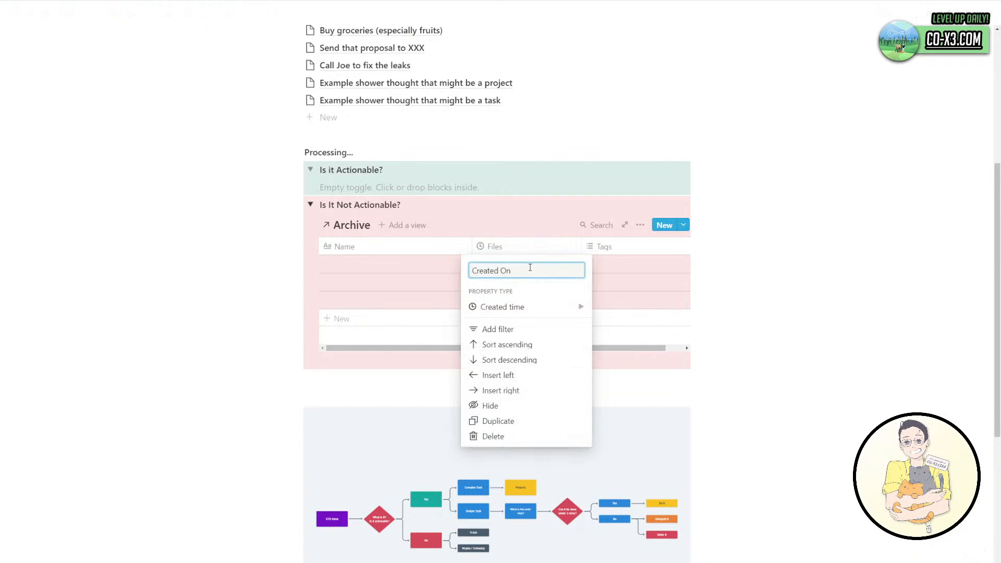
pyautogui.click(578, 248)
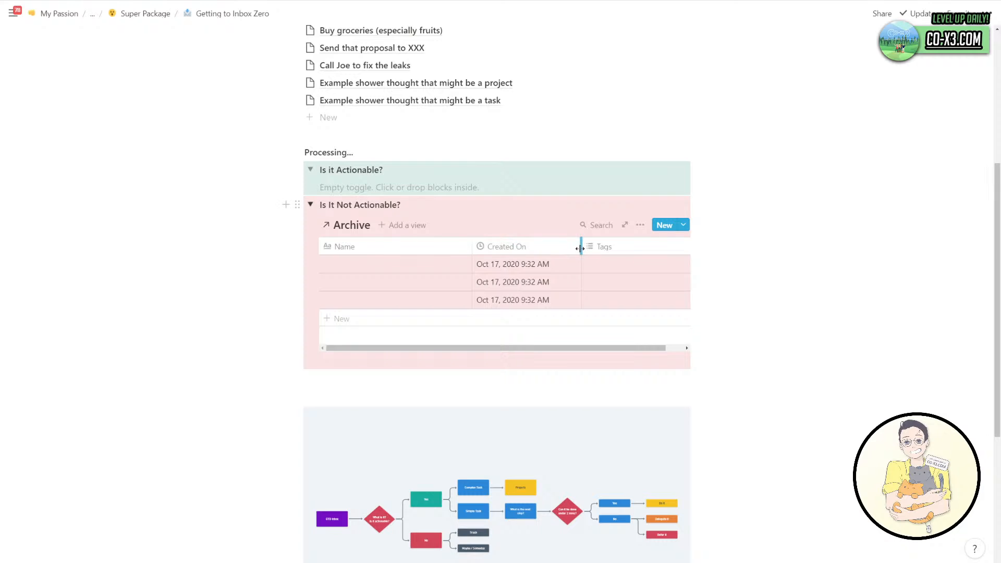
pyautogui.moveTo(579, 248); pyautogui.dragTo(563, 247)
# Turn the Tags column into a Last edited time property named 'Last Modified'.
pyautogui.click(586, 248)
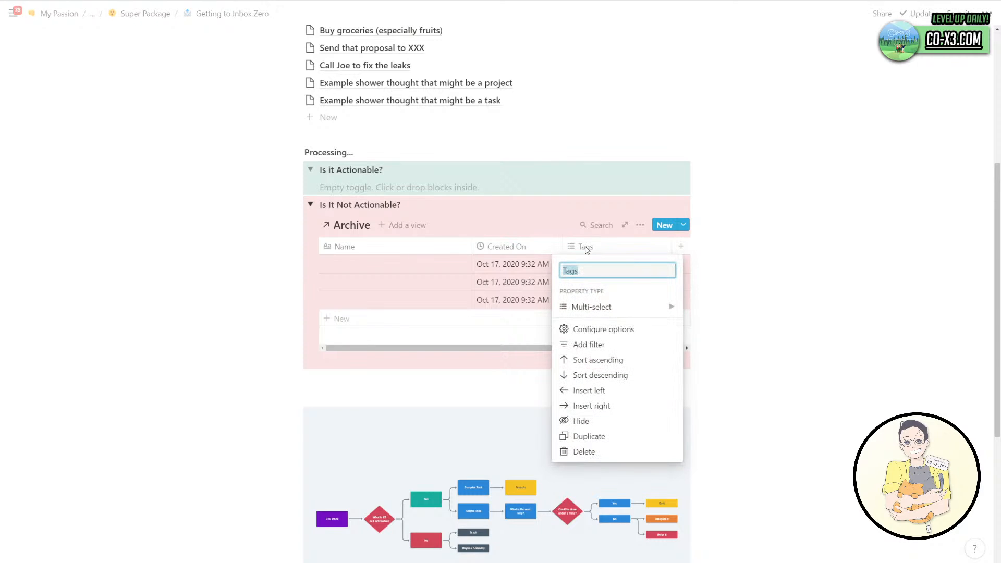
pyautogui.write('Last Modified')
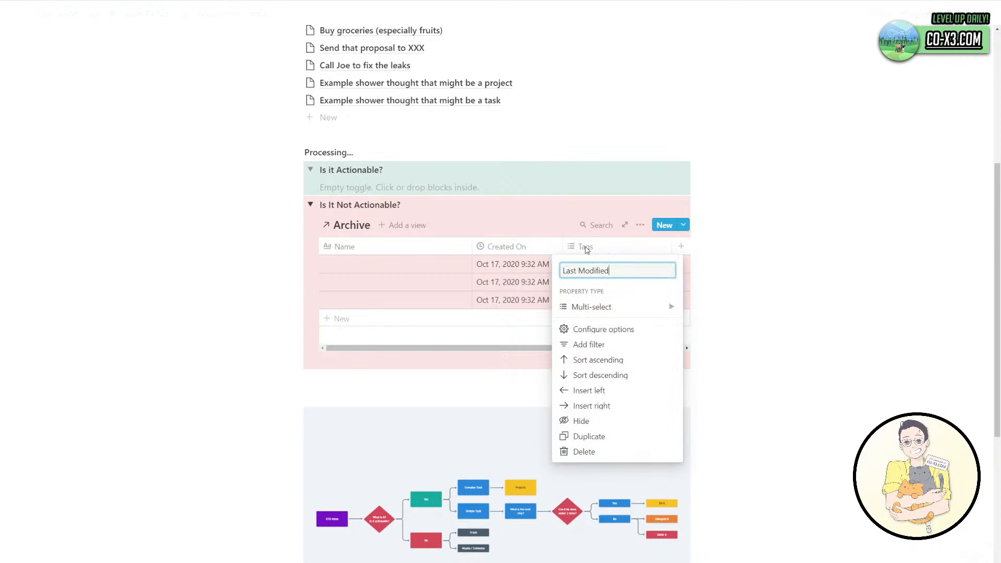
pyautogui.click(591, 307)
pyautogui.scroll(-3, 740, 365)
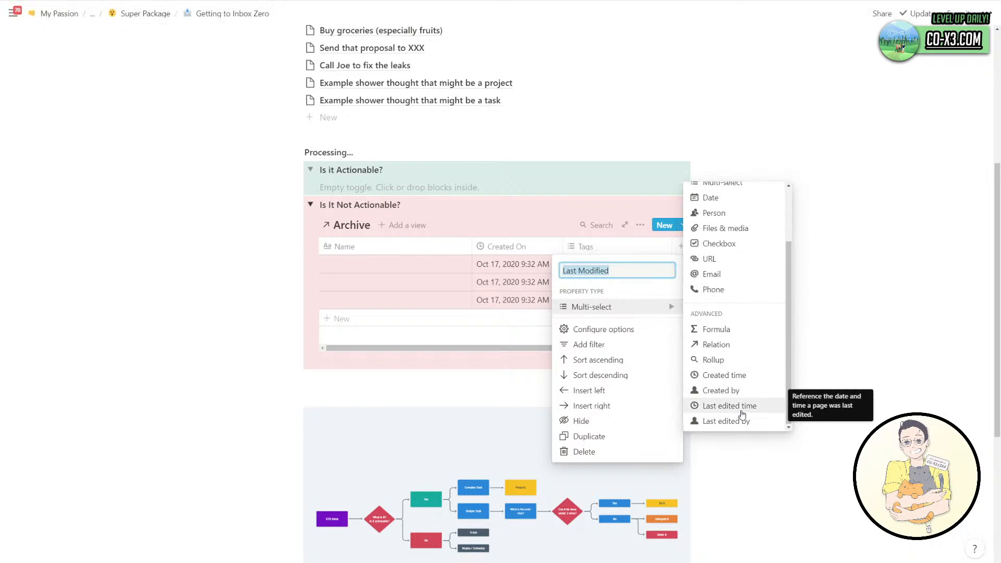
pyautogui.click(743, 406)
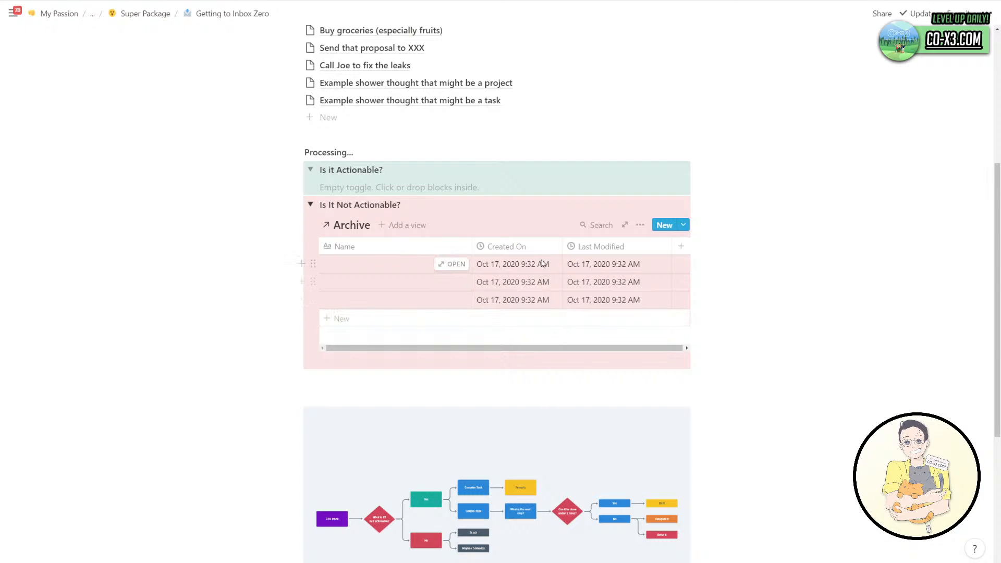
pyautogui.click(521, 246)
pyautogui.click(547, 313)
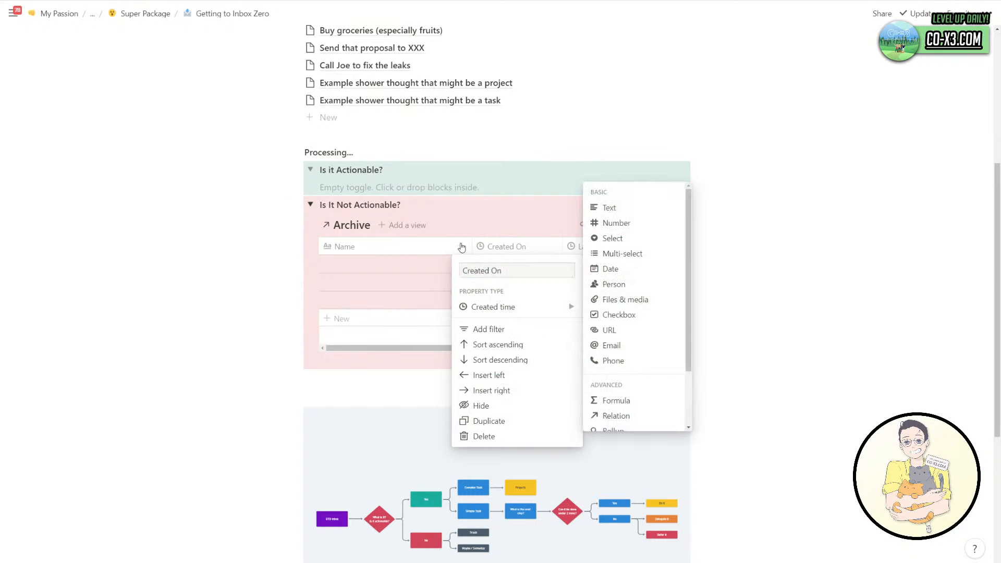
pyautogui.press('Escape')
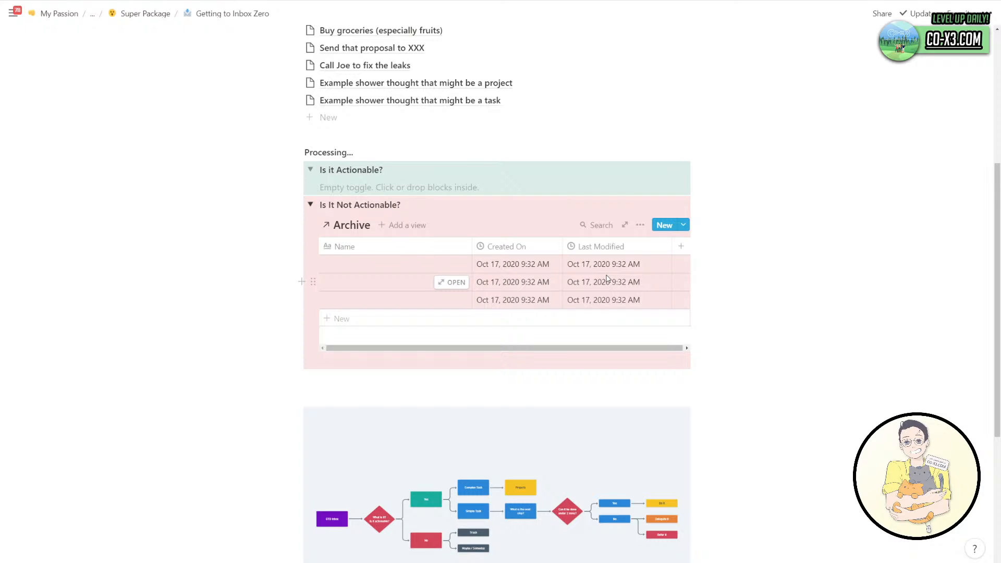
# Add a Select property column named 'Type' to the Archive table.
pyautogui.click(674, 246)
pyautogui.write('Type')
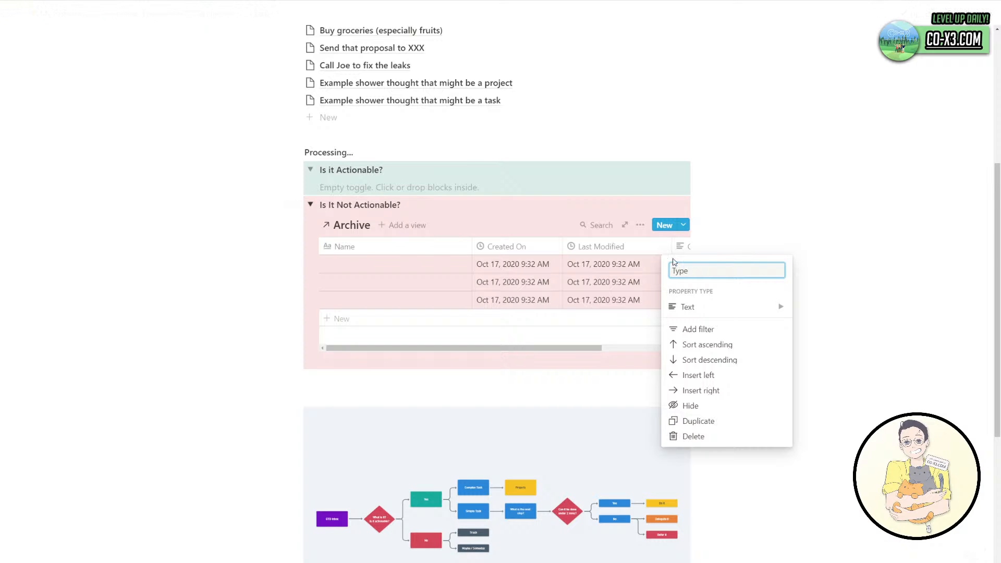
pyautogui.click(678, 307)
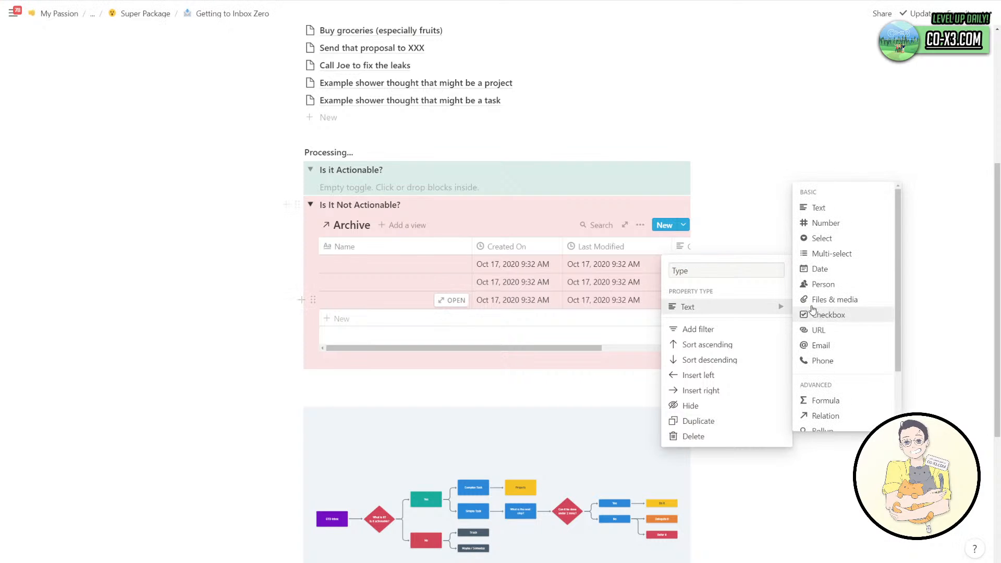
pyautogui.click(826, 240)
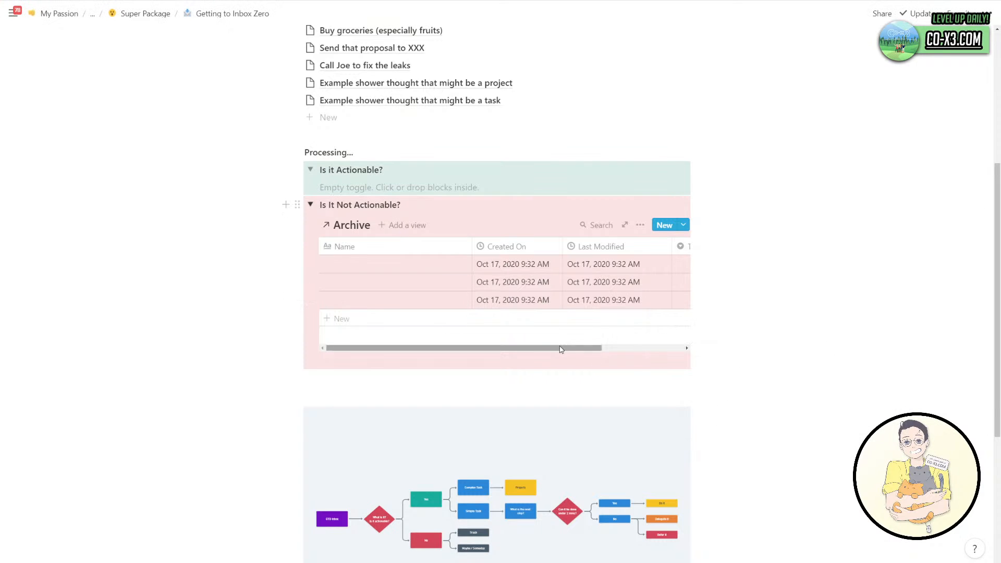
pyautogui.moveTo(562, 347); pyautogui.dragTo(619, 349)
# Tag the first entry Trash and the second Maybe/Someday in the Type column.
pyautogui.click(623, 263)
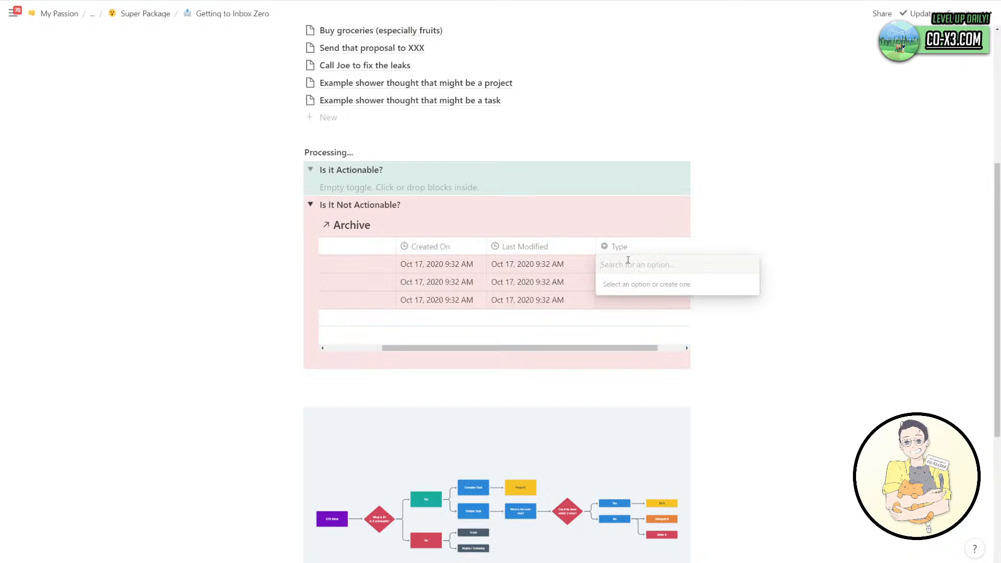
pyautogui.write('Trash')
pyautogui.press('Return')
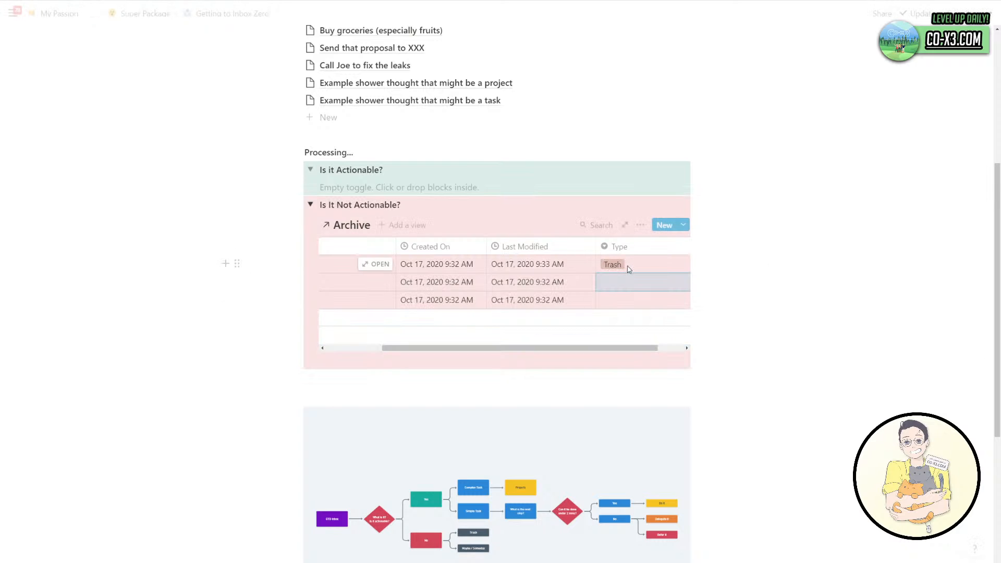
pyautogui.click(627, 281)
pyautogui.write('Maybe/')
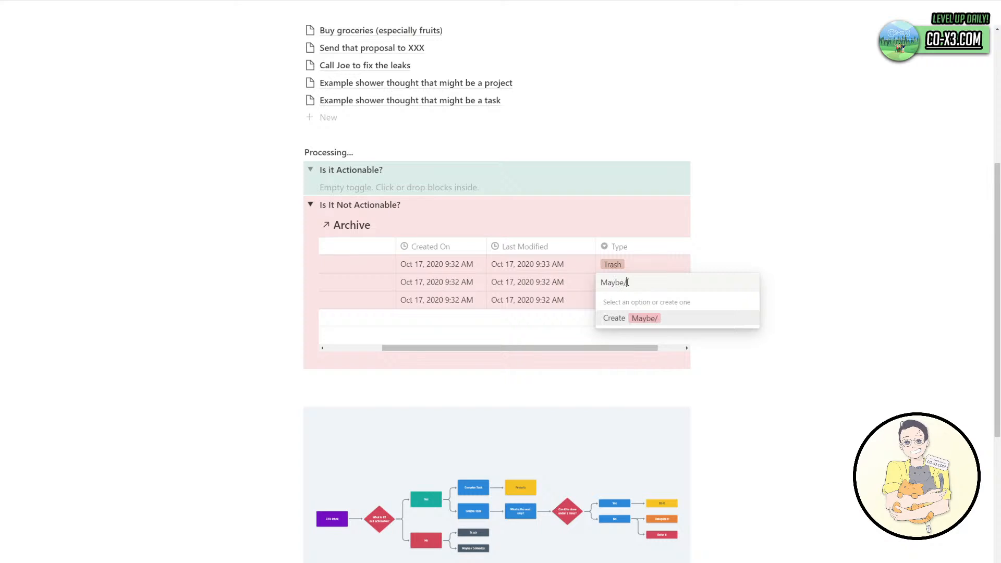
pyautogui.write('Someday')
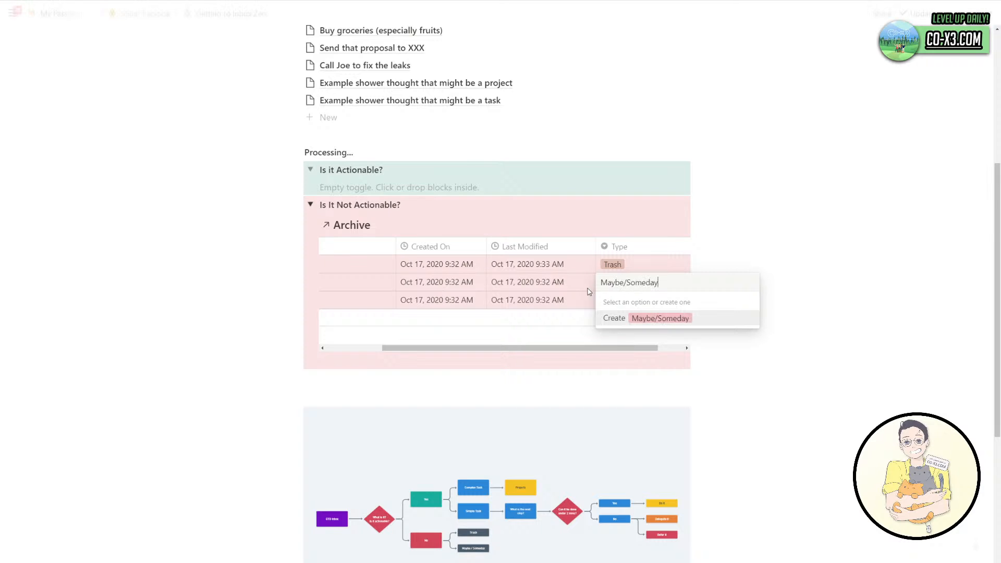
pyautogui.press('Return')
pyautogui.click(610, 298)
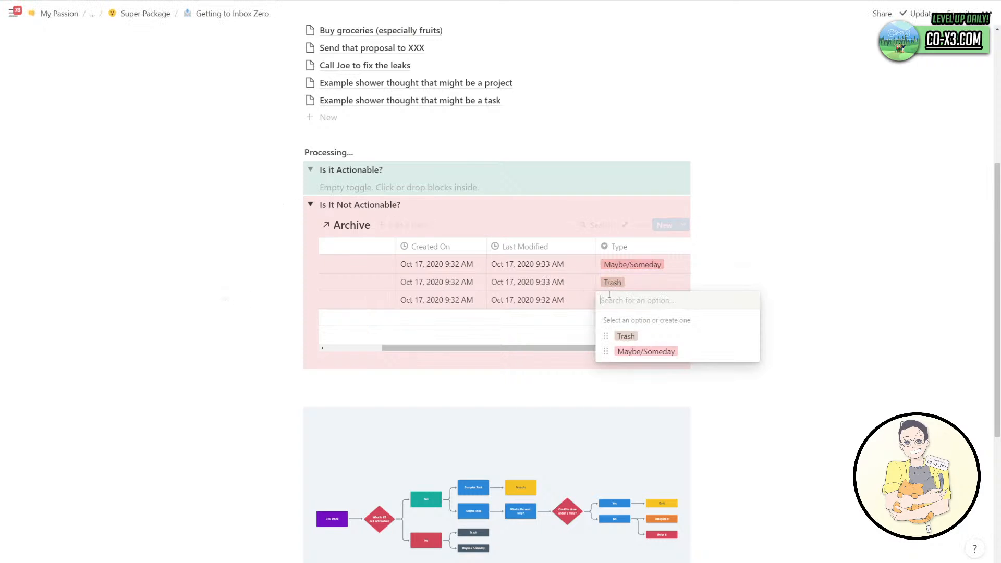
pyautogui.press('Escape')
pyautogui.moveTo(532, 352); pyautogui.dragTo(561, 351)
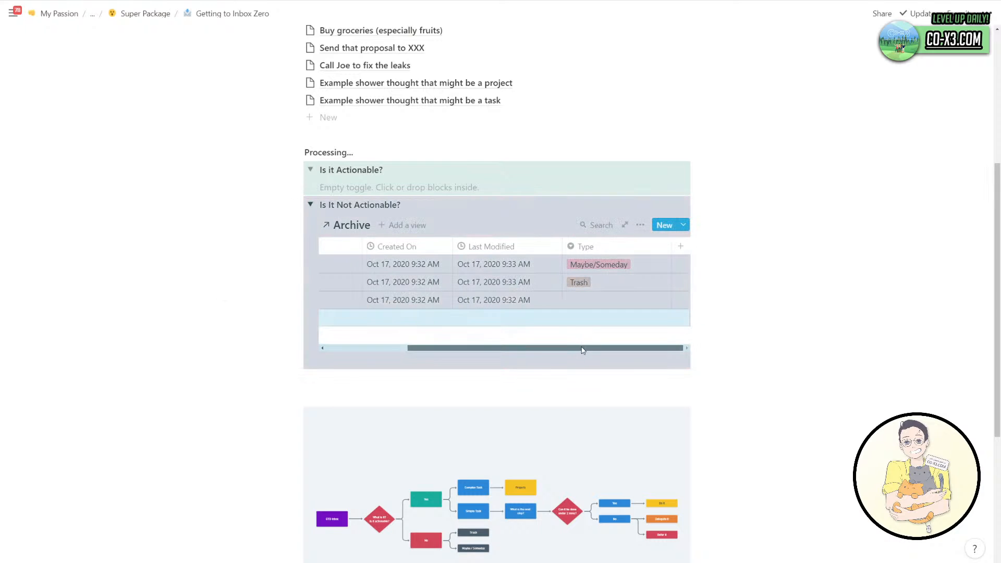
# Add a new Review column to the Archive table as a date property.
pyautogui.click(680, 246)
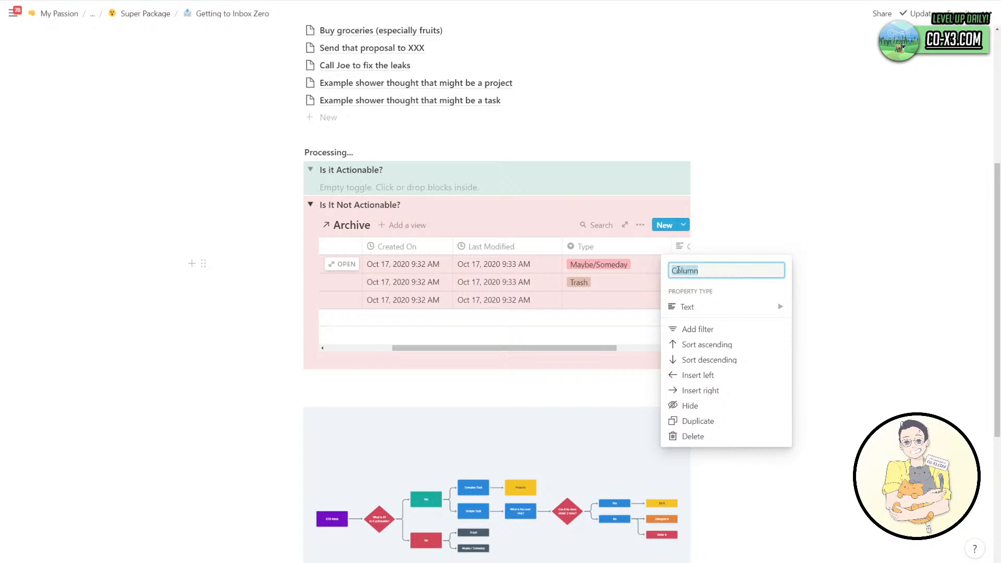
pyautogui.write('Review Period')
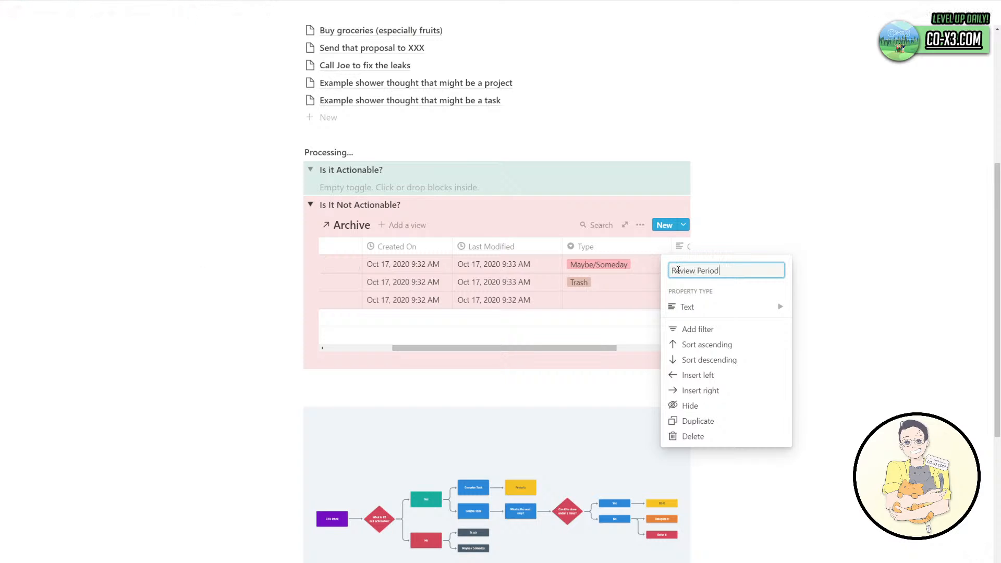
pyautogui.click(755, 306)
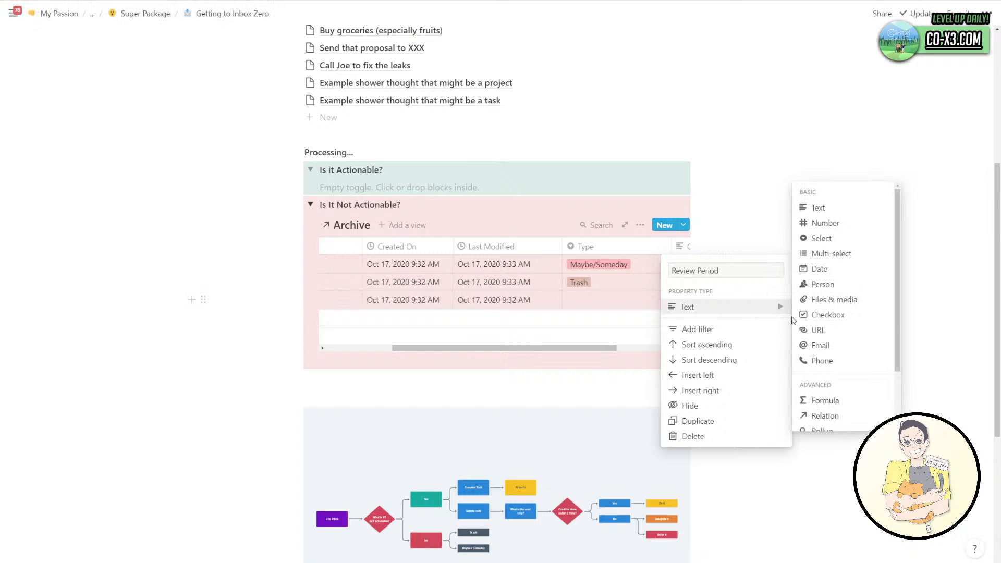
pyautogui.click(826, 269)
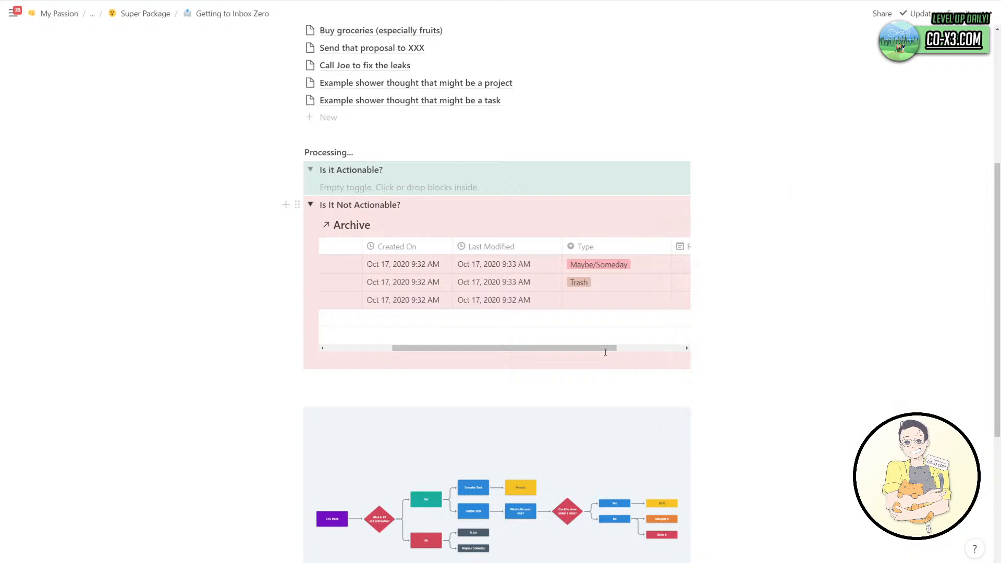
pyautogui.moveTo(606, 352); pyautogui.dragTo(672, 351)
# Rename the Review Period column to 'Review Again In...'.
pyautogui.click(644, 247)
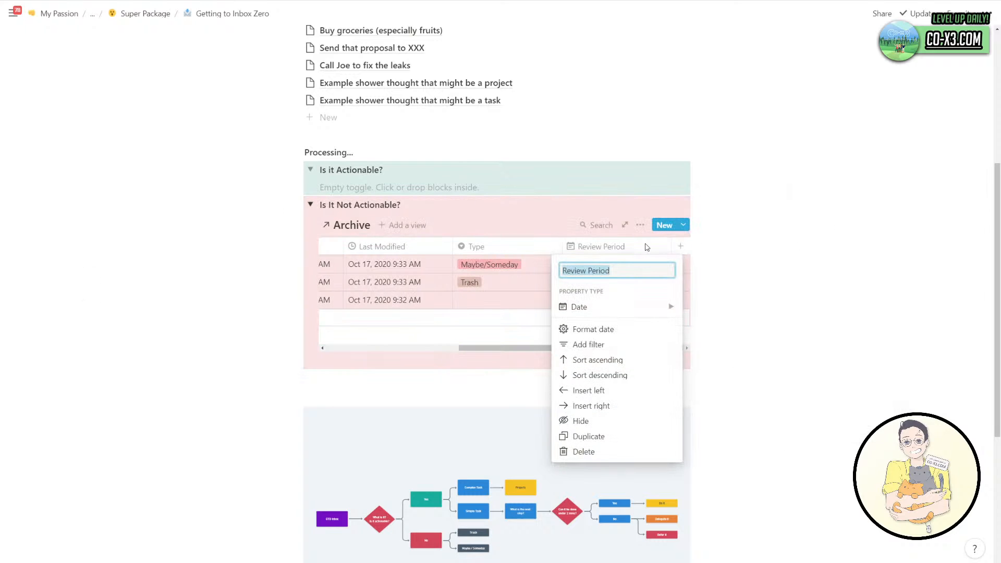
pyautogui.press('Right')
pyautogui.hotkey('ctrl', 'Left')
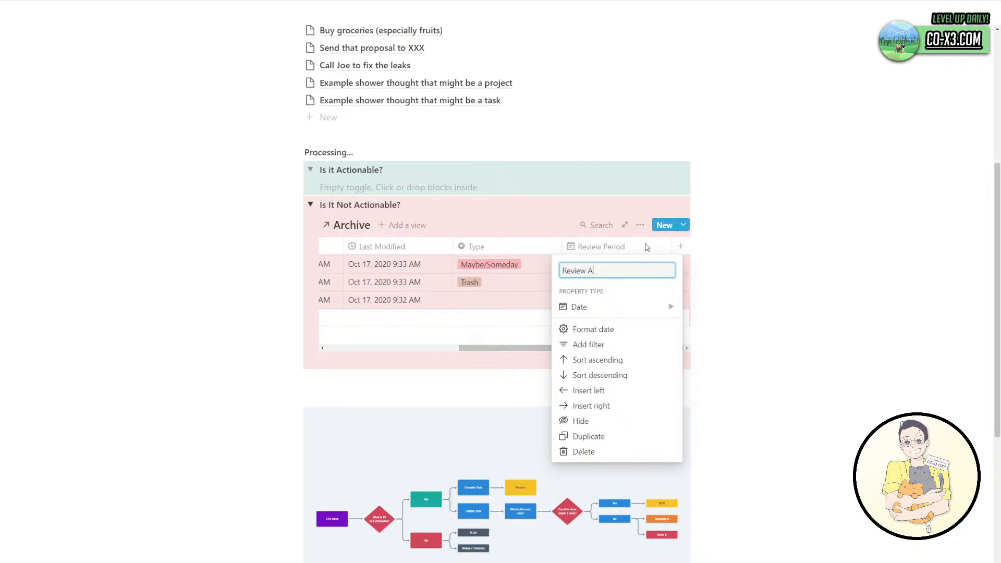
pyautogui.write('Again In')
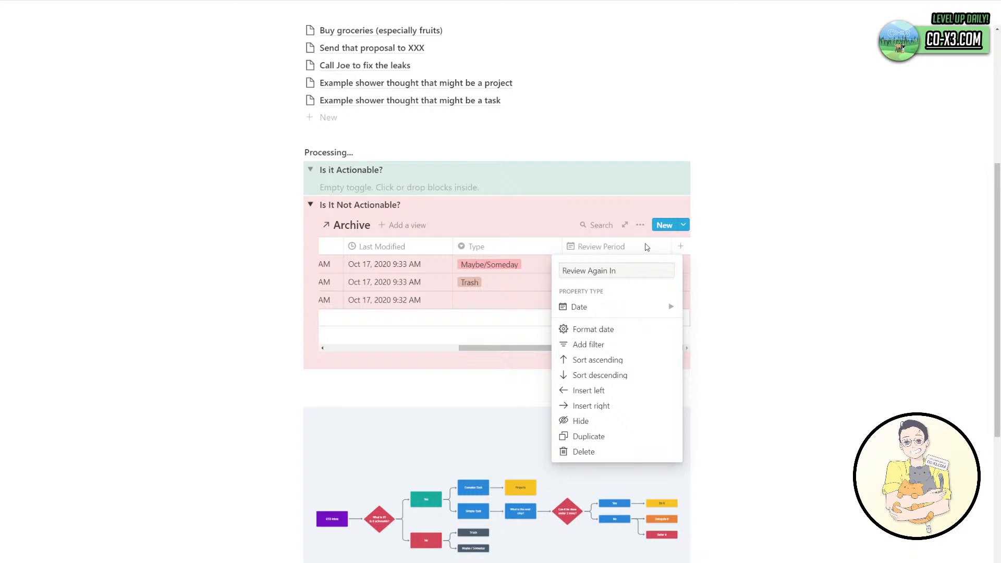
pyautogui.click(638, 272)
pyautogui.write('.')
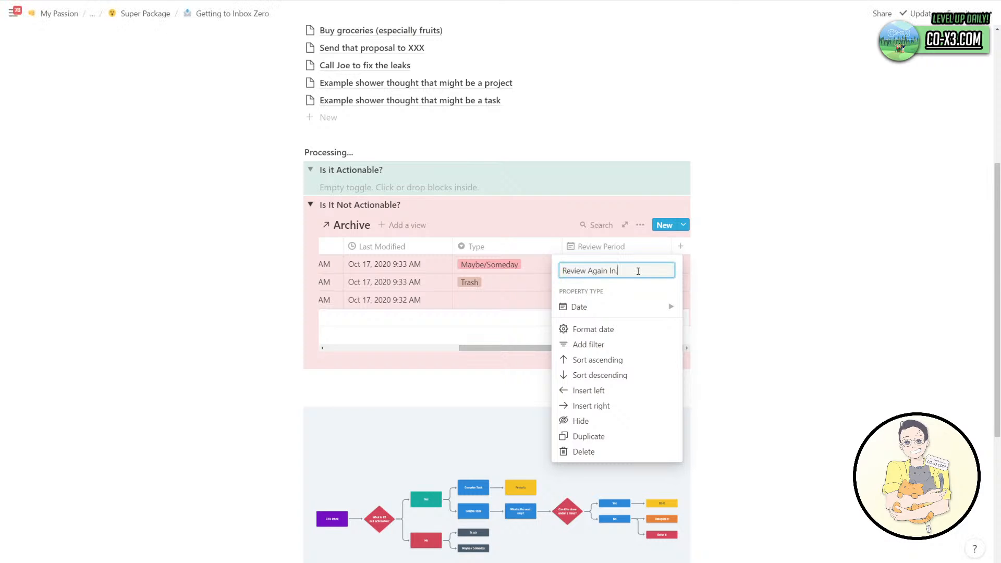
pyautogui.write('..')
pyautogui.click(526, 306)
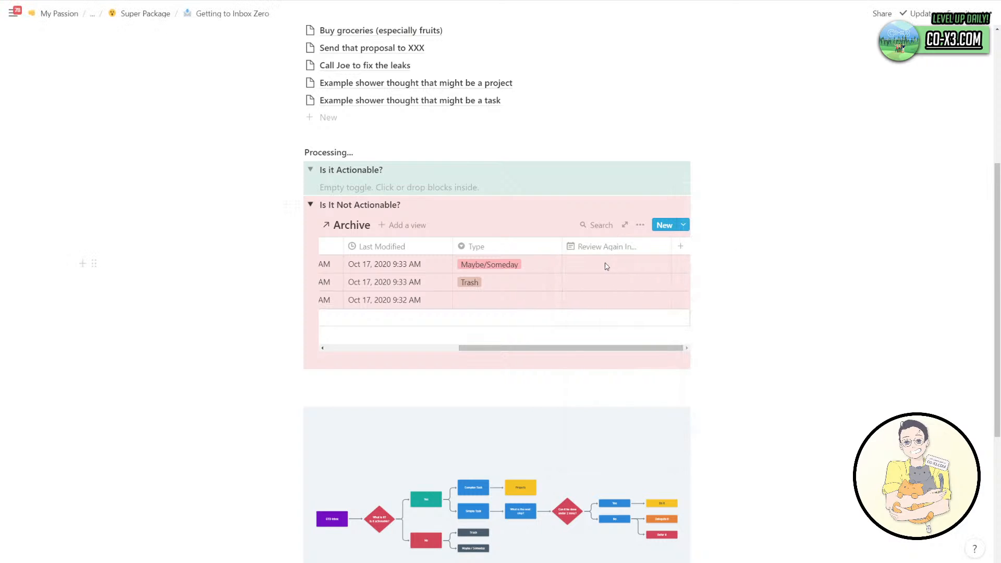
# Delete the three untitled rows from the Archive table and begin adding a new view.
pyautogui.moveTo(561, 245); pyautogui.dragTo(543, 246)
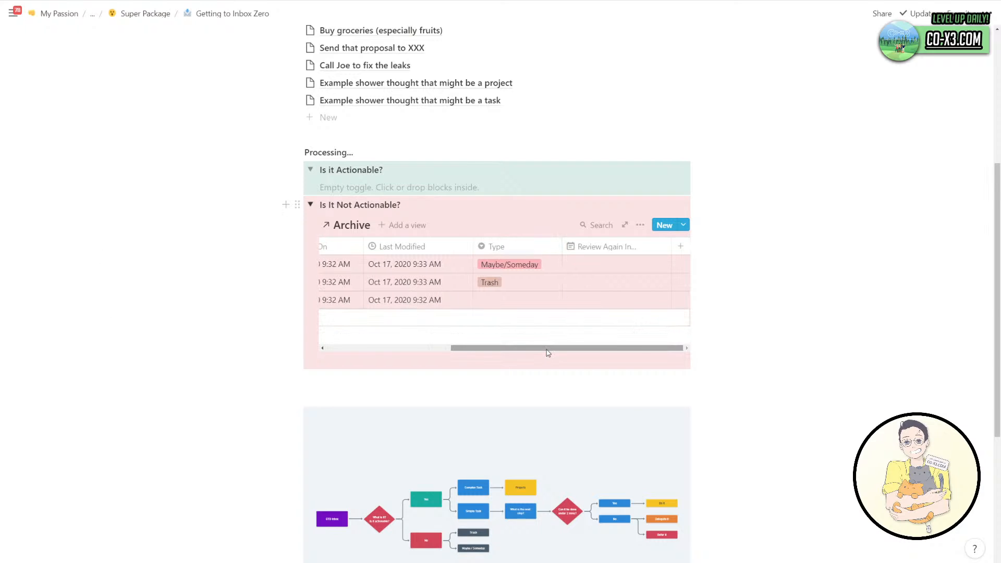
pyautogui.moveTo(548, 354); pyautogui.dragTo(427, 353)
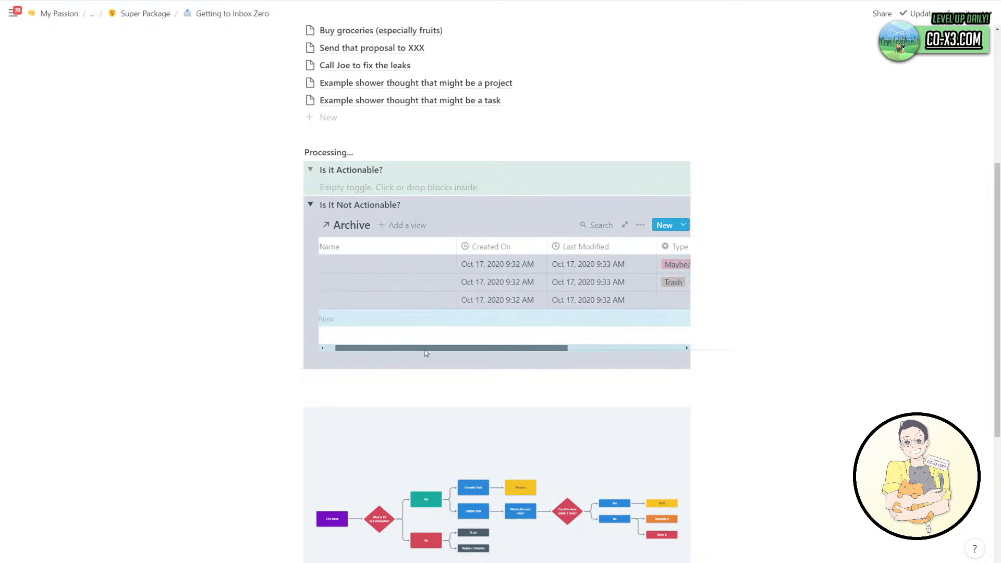
pyautogui.click(390, 206)
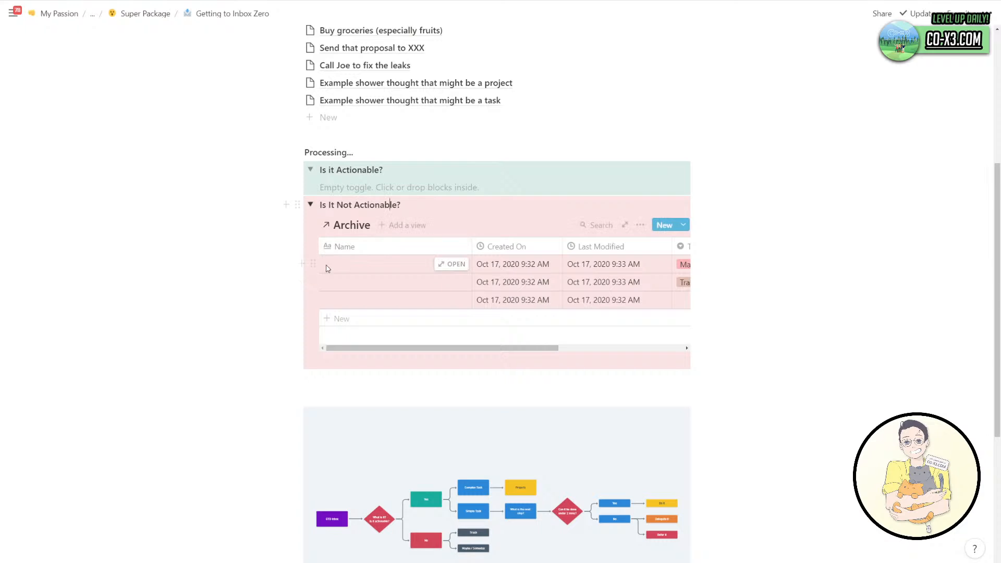
pyautogui.click(313, 264)
pyautogui.click(566, 236)
pyautogui.hotkey('shift', 'Down')
pyautogui.hotkey('shift', 'Down')
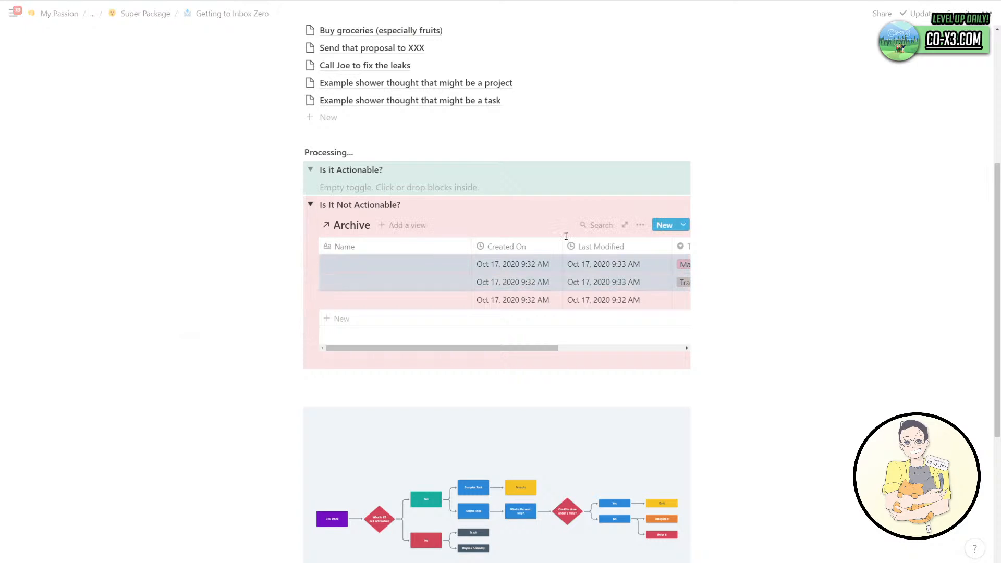
pyautogui.press('Delete')
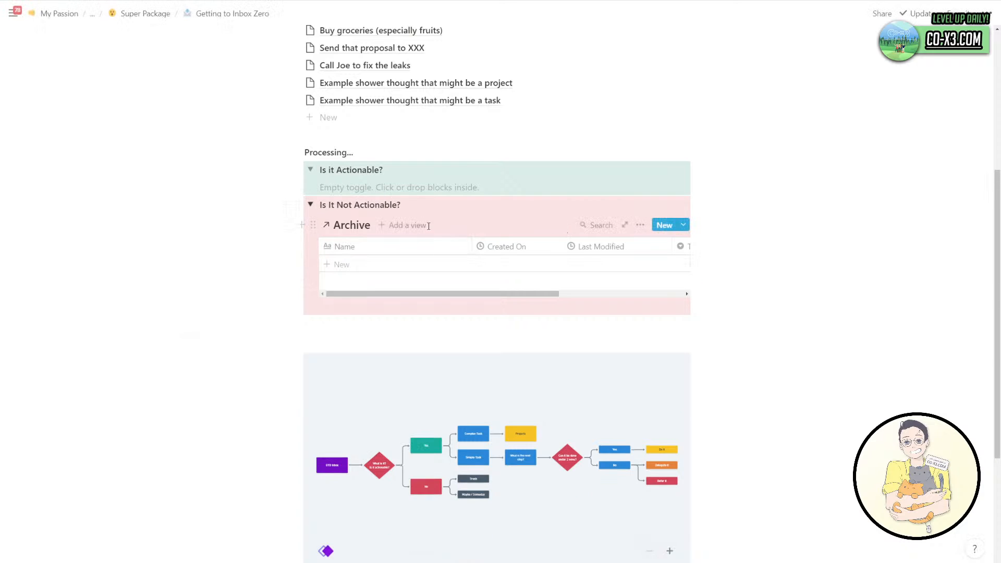
pyautogui.click(415, 225)
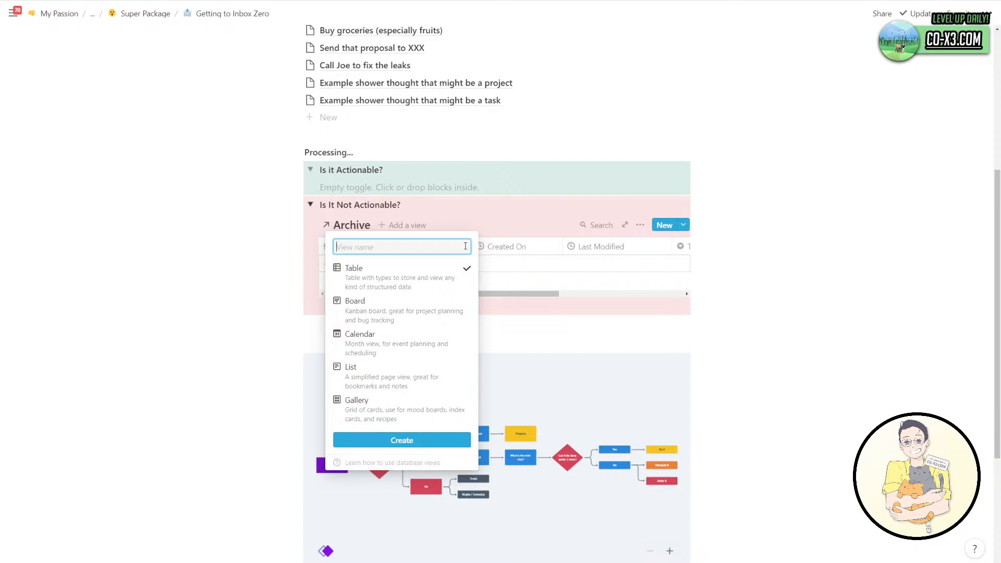
# Name the new Archive table view 'Trash' and retitle the original Table view 'Someday/Maybe'.
pyautogui.write('Trash')
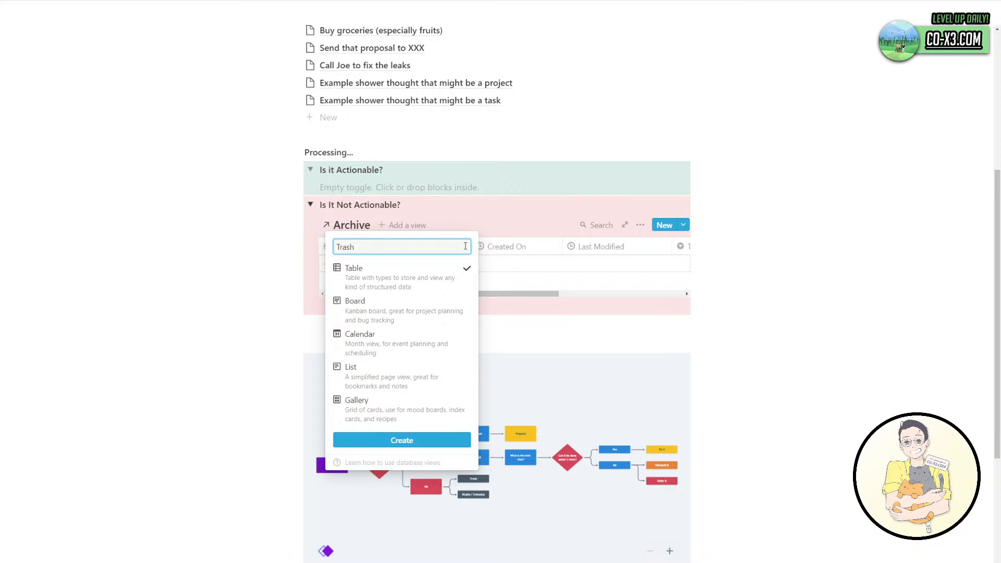
pyautogui.click(418, 441)
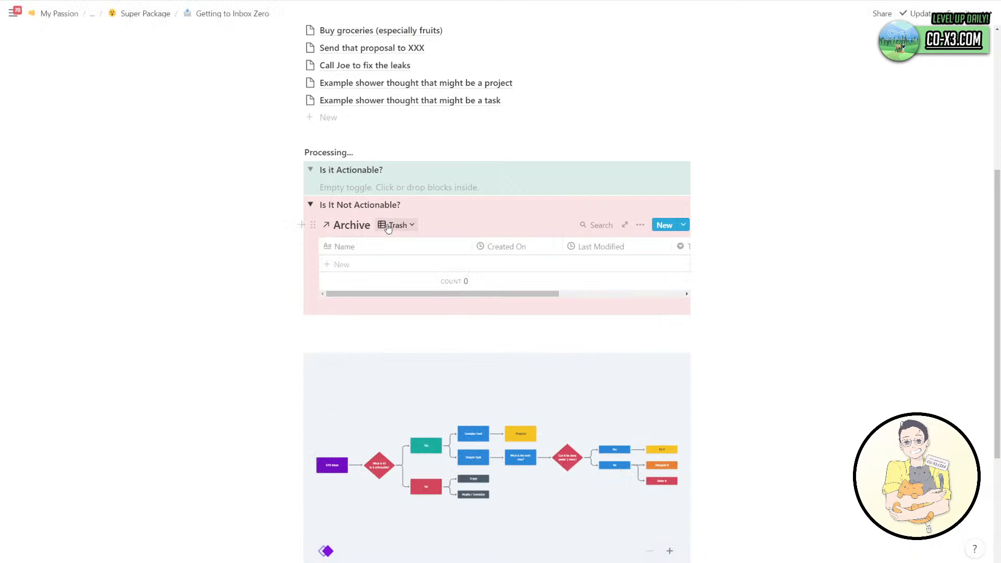
pyautogui.click(388, 225)
pyautogui.click(477, 267)
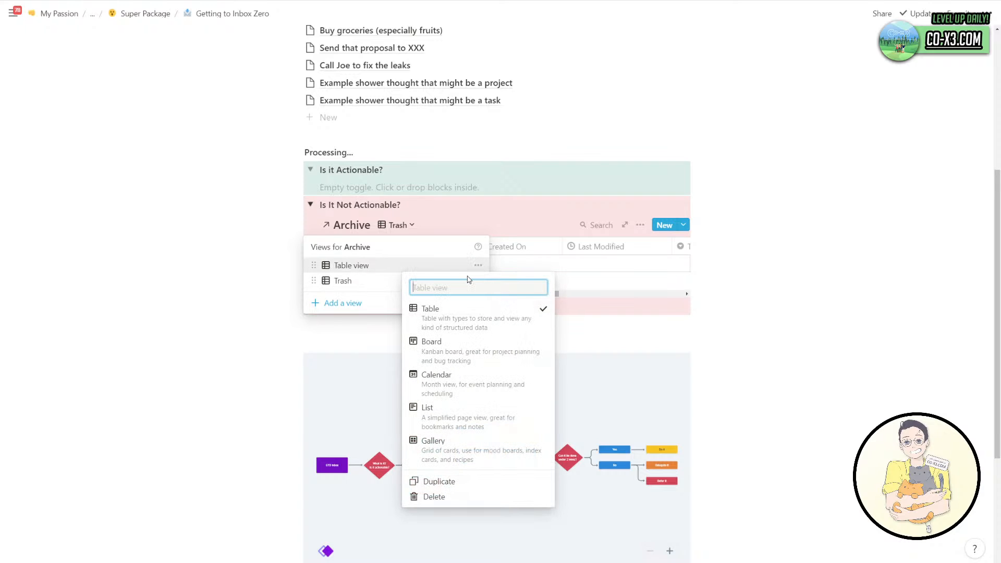
pyautogui.write('Someday/Maybe')
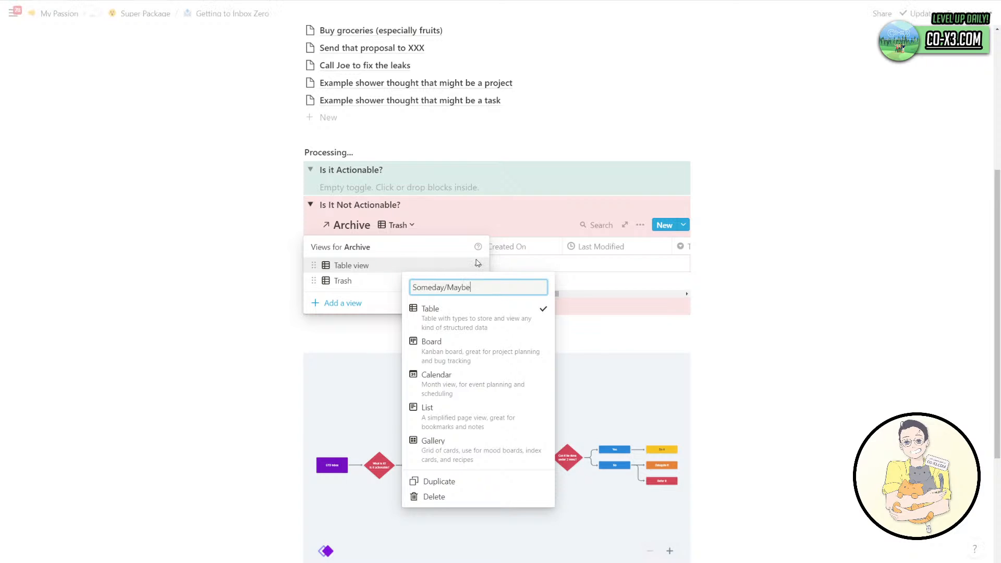
pyautogui.press('Return')
pyautogui.press('Escape')
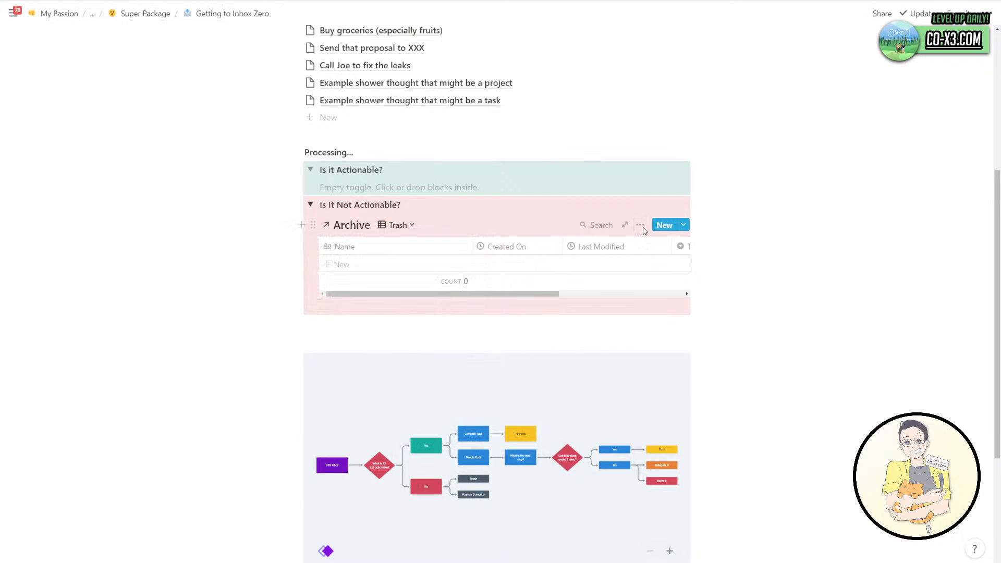
# Filter the Archive's Trash view to show only items whose Type is Trash.
pyautogui.click(639, 225)
pyautogui.click(662, 340)
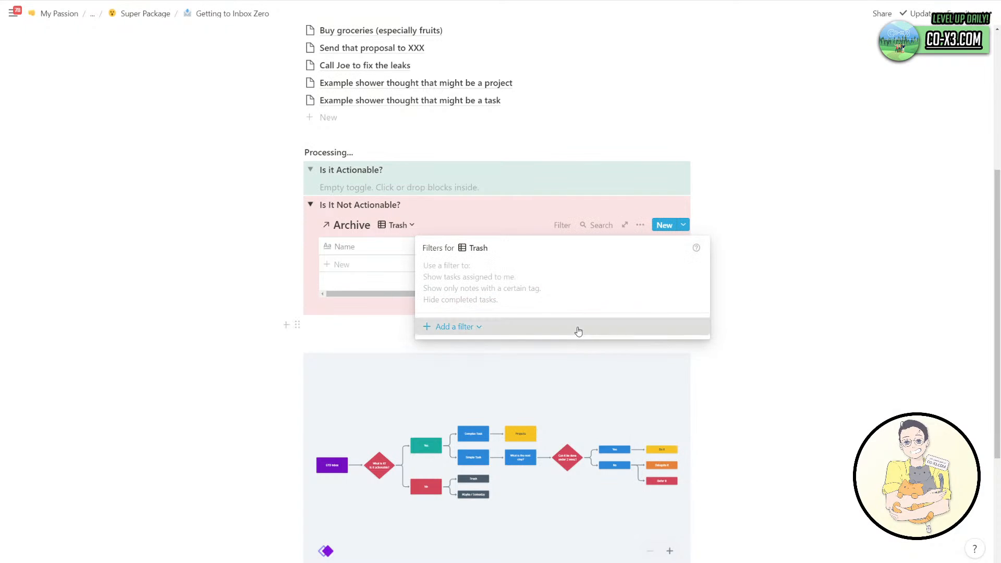
pyautogui.click(454, 327)
pyautogui.click(487, 345)
pyautogui.click(499, 272)
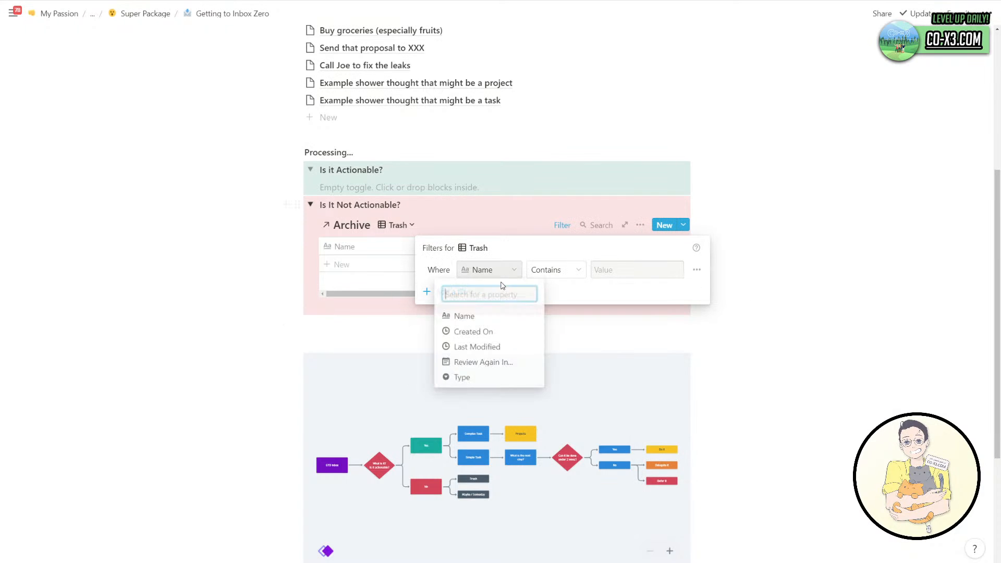
pyautogui.click(481, 375)
pyautogui.click(634, 269)
pyautogui.click(628, 331)
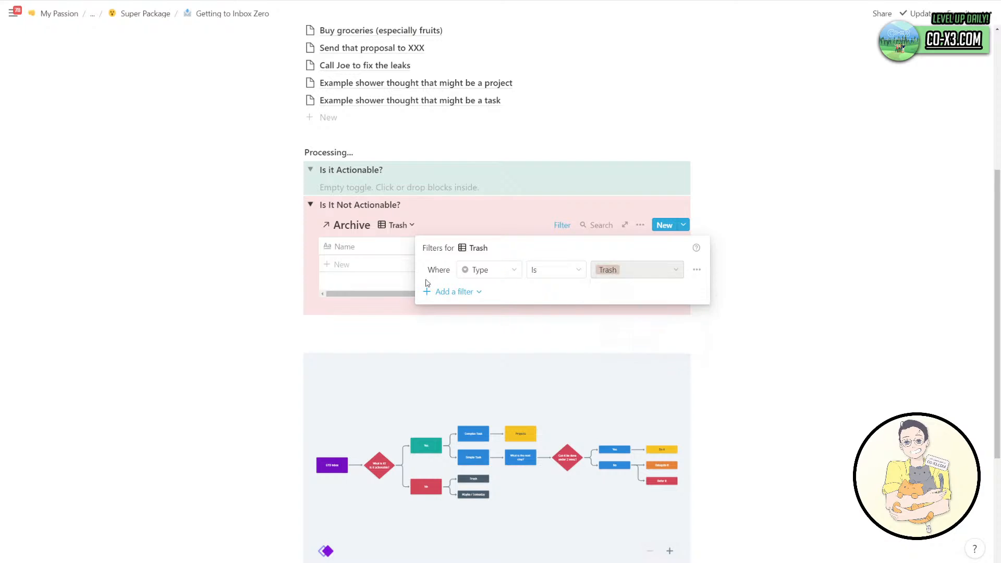
pyautogui.click(371, 275)
# Switch to the Someday/Maybe view and filter it to Type Maybe/Someday.
pyautogui.click(396, 225)
pyautogui.click(412, 266)
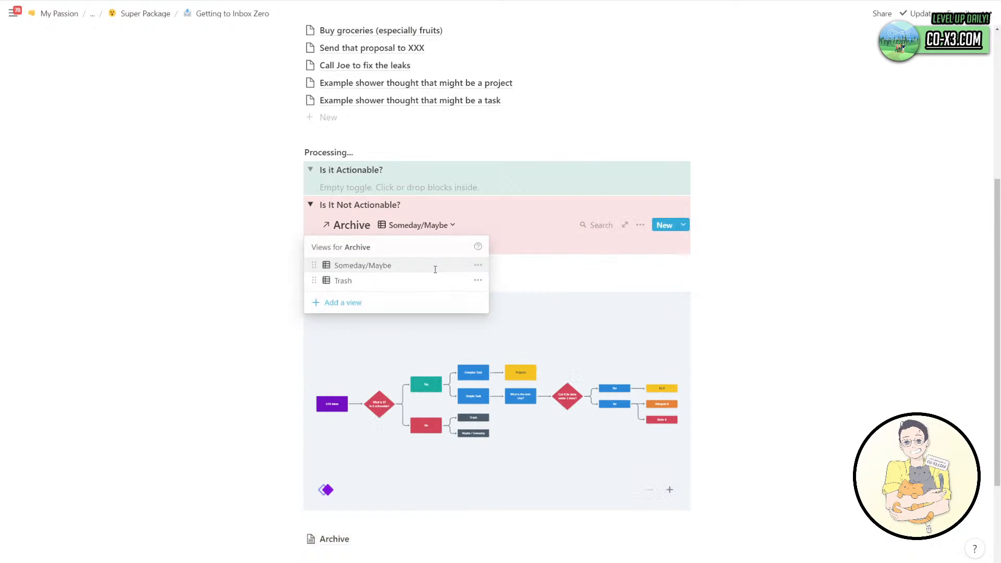
pyautogui.click(640, 225)
pyautogui.click(656, 344)
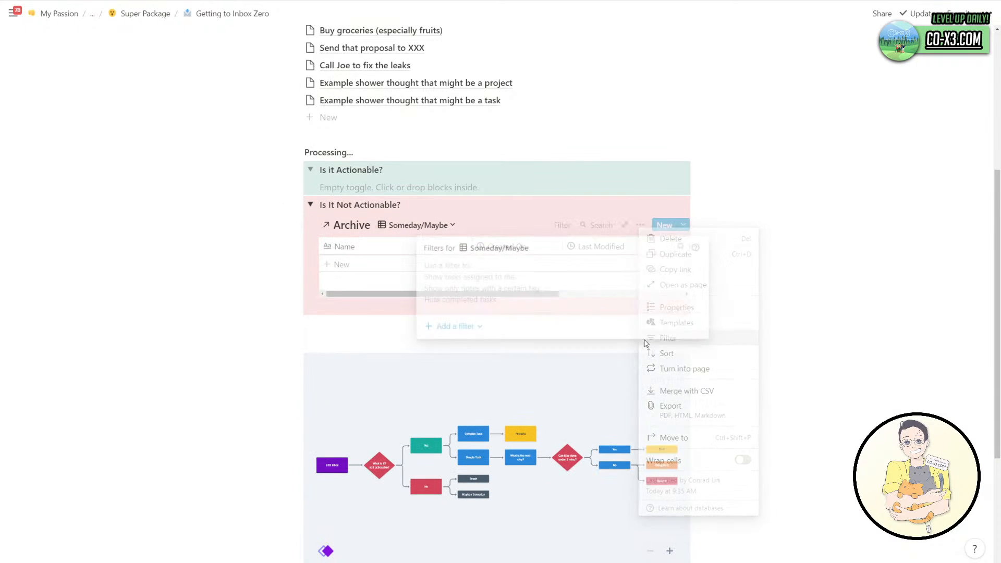
pyautogui.click(453, 327)
pyautogui.click(448, 346)
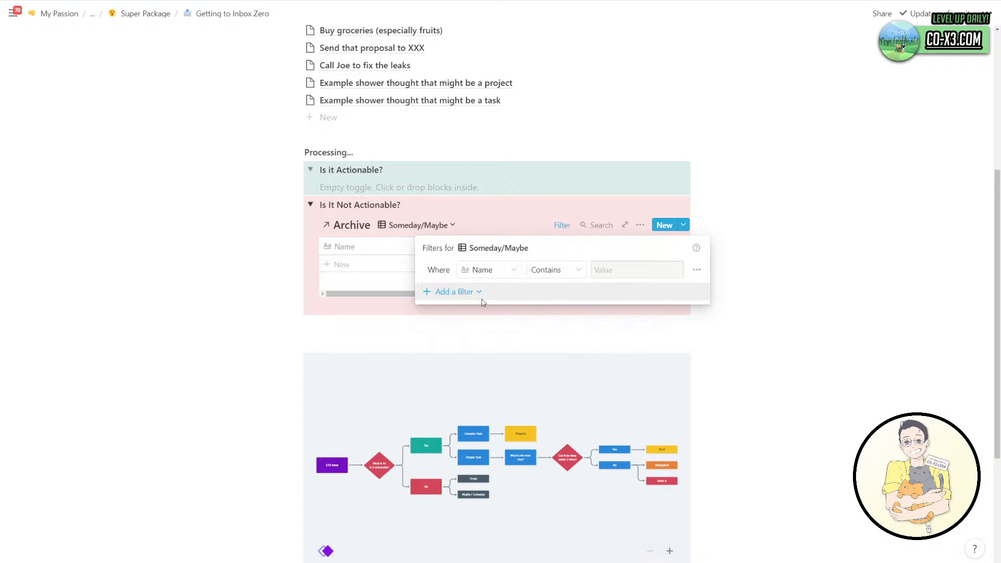
pyautogui.click(487, 269)
pyautogui.click(469, 374)
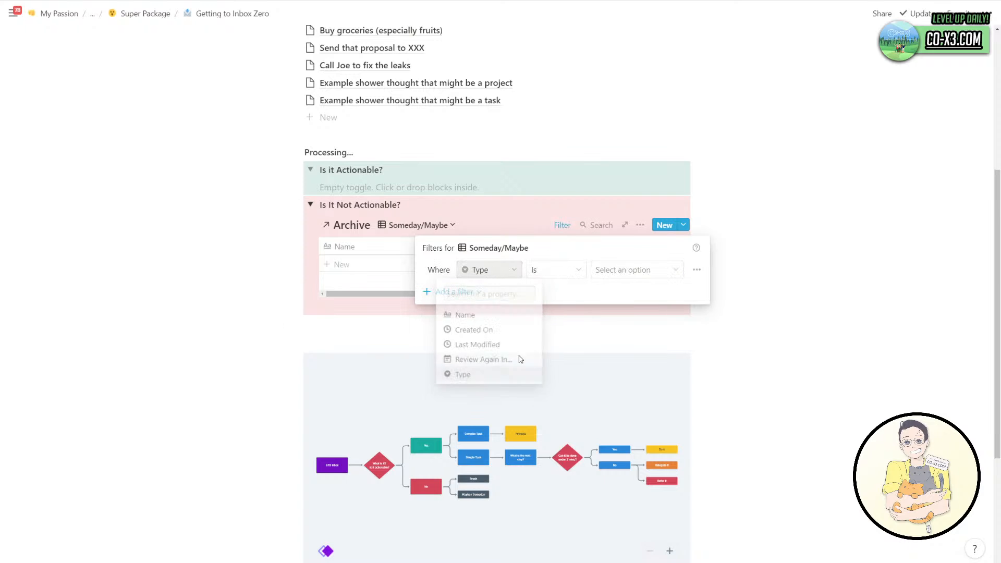
pyautogui.click(625, 270)
pyautogui.click(623, 345)
pyautogui.click(529, 220)
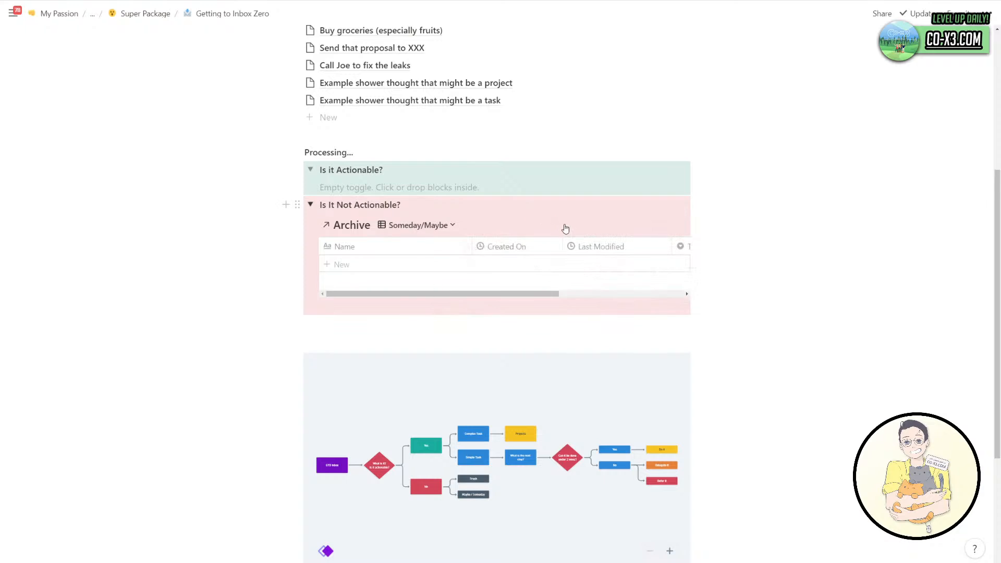
# Add a second Someday/Maybe filter condition: Created On is Today.
pyautogui.click(565, 228)
pyautogui.click(498, 294)
pyautogui.click(487, 315)
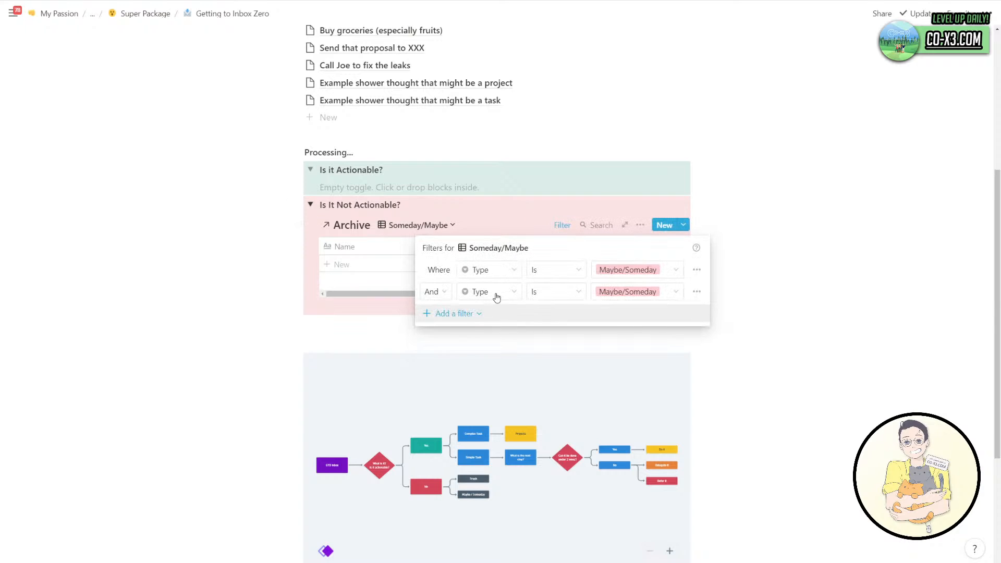
pyautogui.click(490, 292)
pyautogui.click(505, 359)
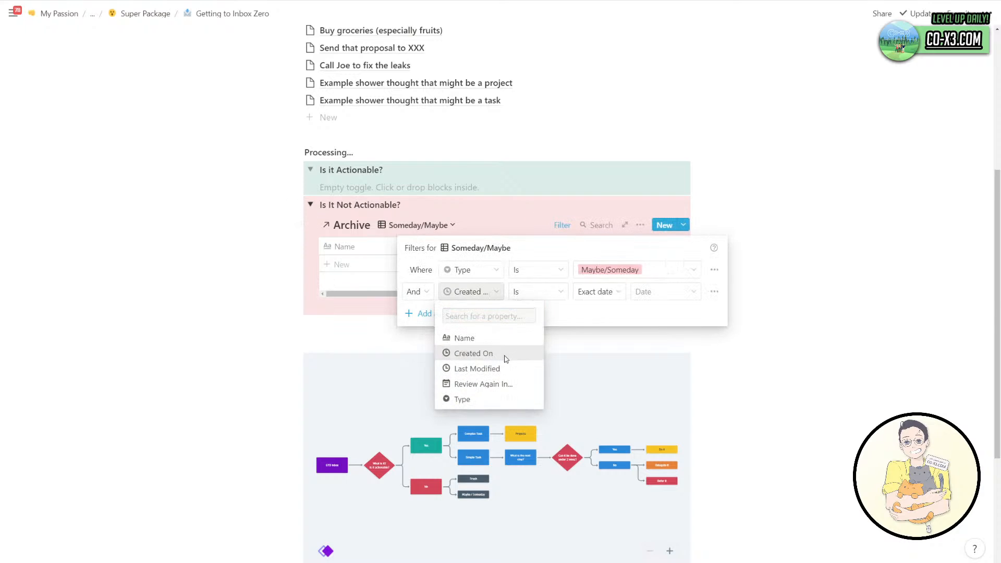
pyautogui.click(576, 293)
pyautogui.click(597, 317)
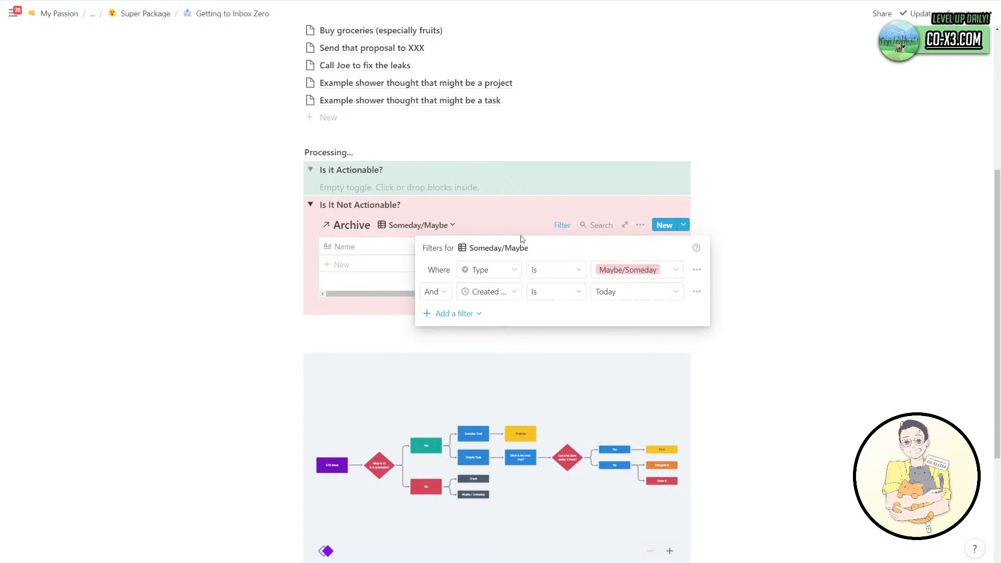
pyautogui.click(434, 228)
# Back in the Trash view, add a second filter condition: Created On is Today.
pyautogui.click(433, 227)
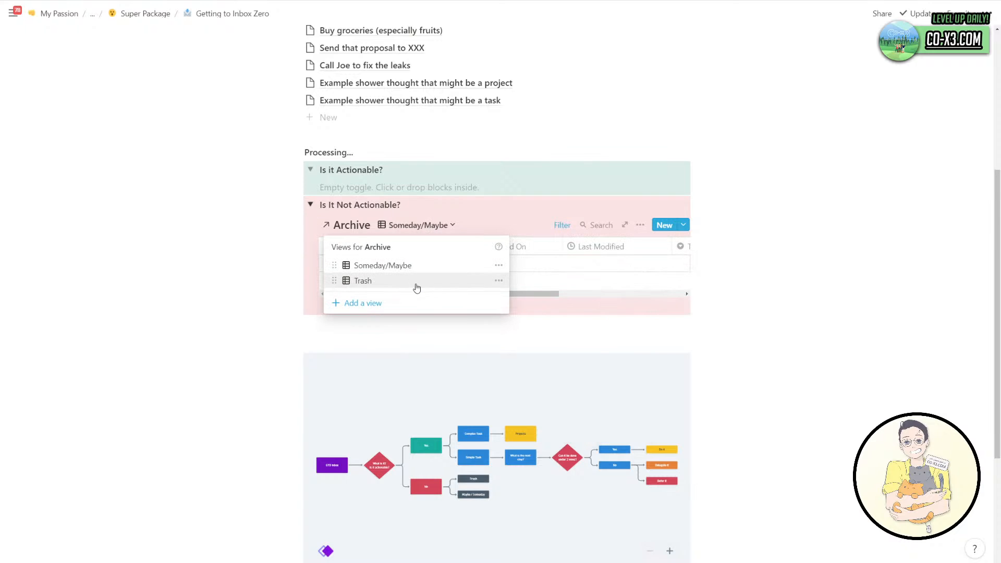
pyautogui.click(417, 286)
pyautogui.click(561, 225)
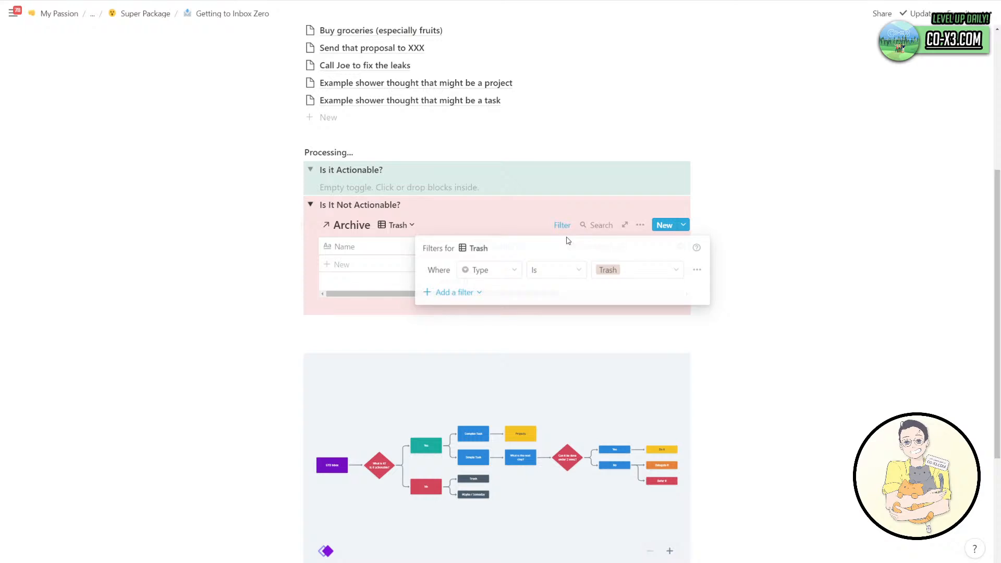
pyautogui.click(481, 290)
pyautogui.click(459, 312)
pyautogui.click(480, 291)
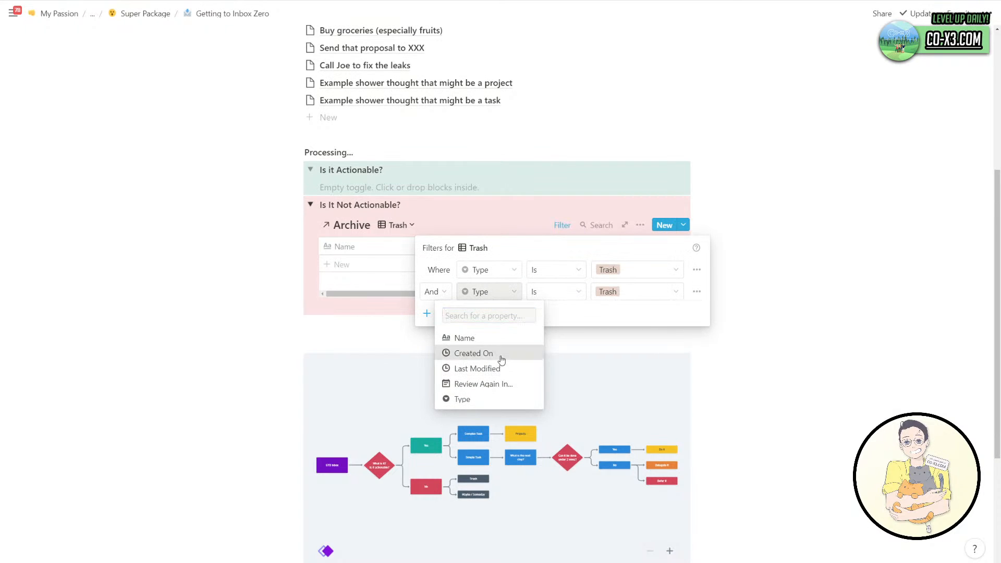
pyautogui.click(501, 353)
pyautogui.click(599, 290)
pyautogui.click(599, 251)
pyautogui.click(381, 248)
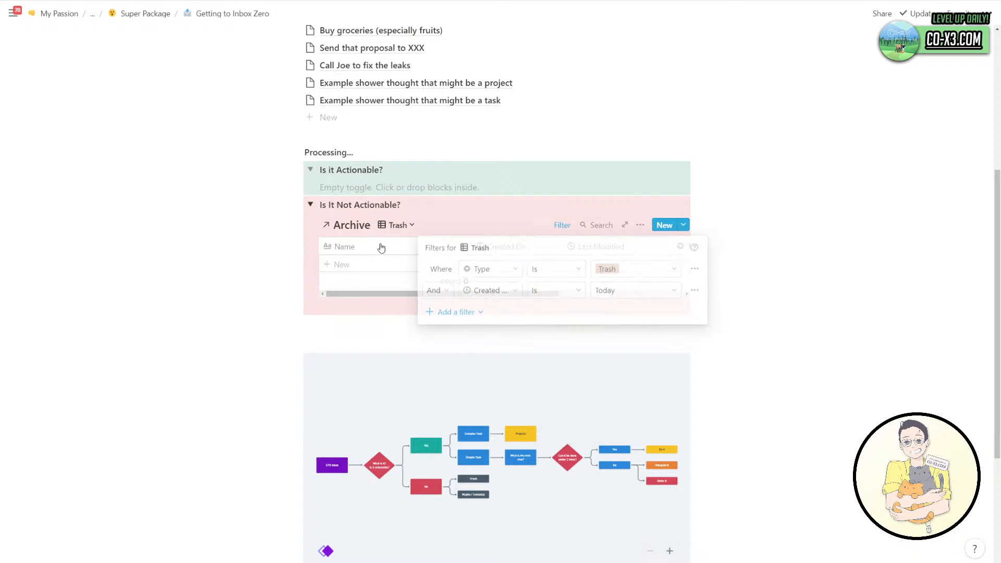
pyautogui.click(521, 246)
# Hide the Created On, Last Modified and Type columns in the Trash view.
pyautogui.click(511, 406)
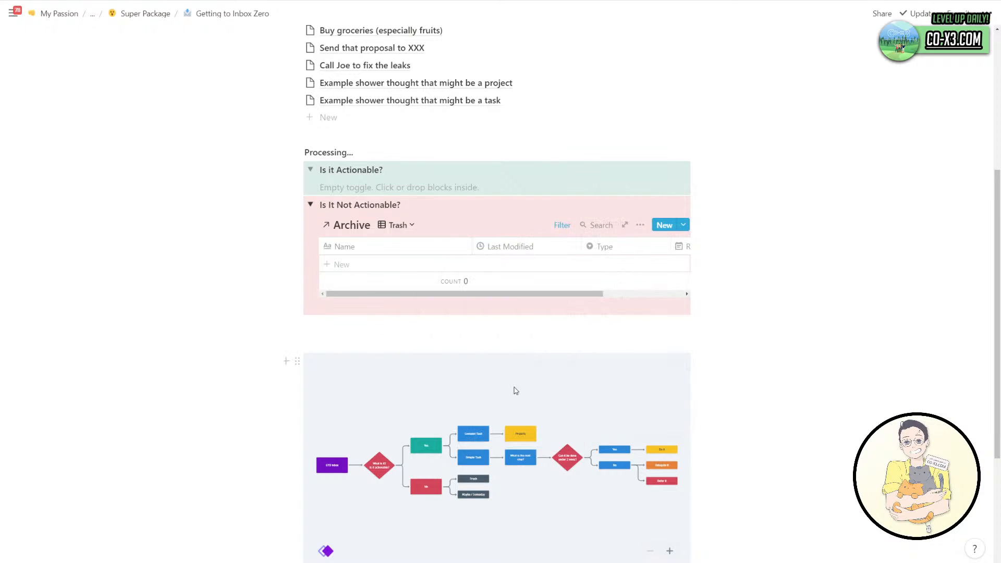
pyautogui.click(504, 248)
pyautogui.click(486, 404)
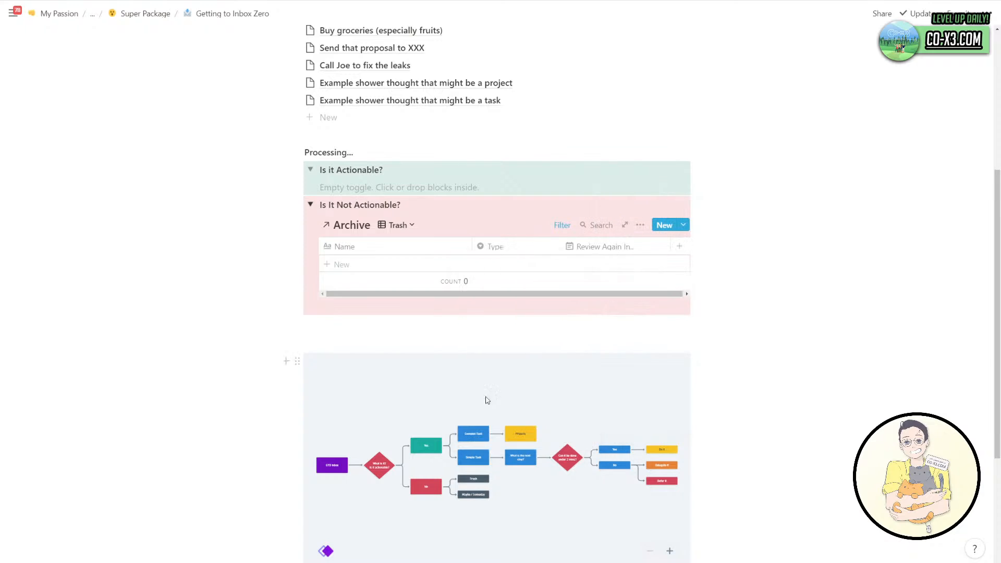
pyautogui.click(516, 249)
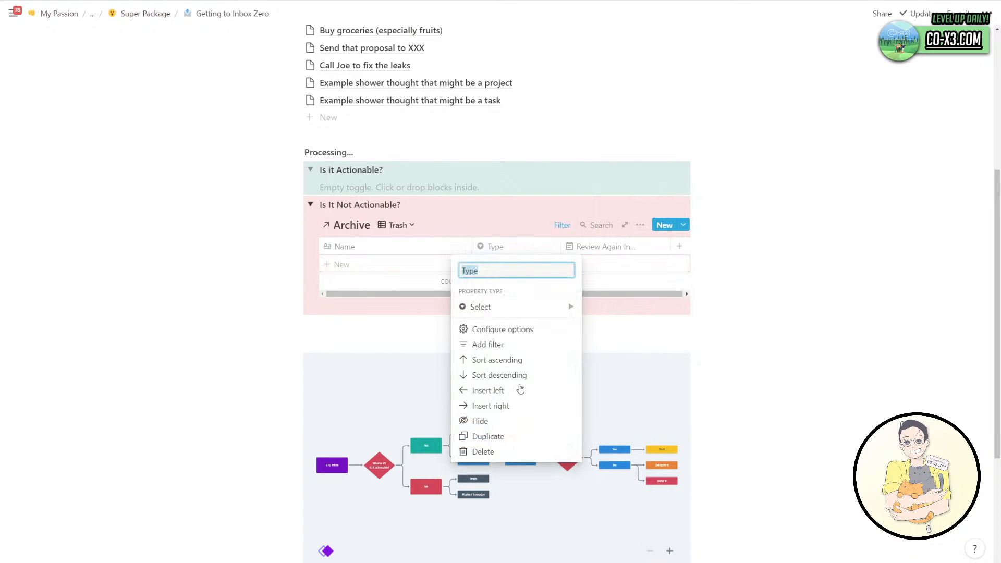
pyautogui.click(509, 421)
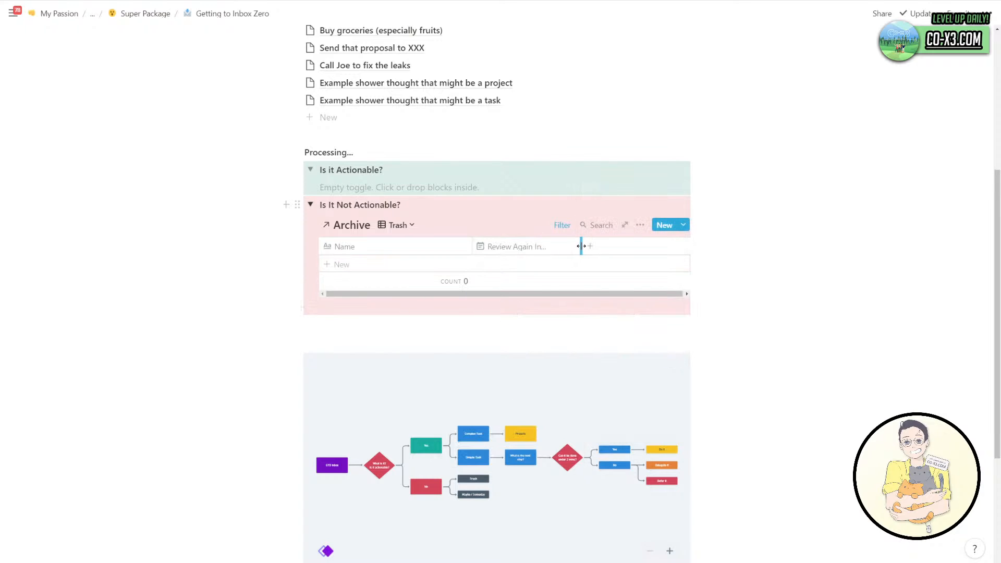
pyautogui.moveTo(581, 246); pyautogui.dragTo(589, 245)
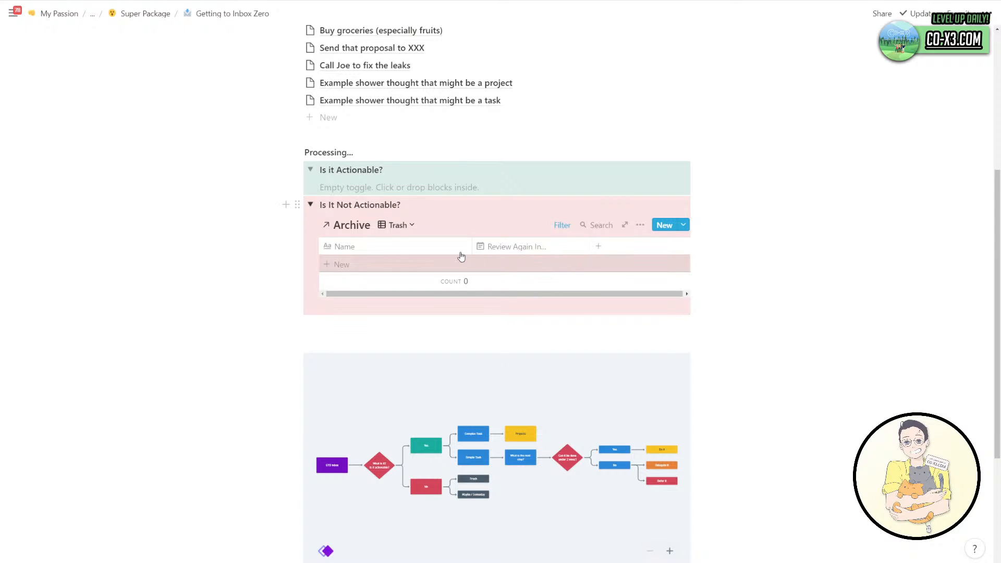
# Hide the Trash view's Review Again In column and widen Name across the table.
pyautogui.click(400, 225)
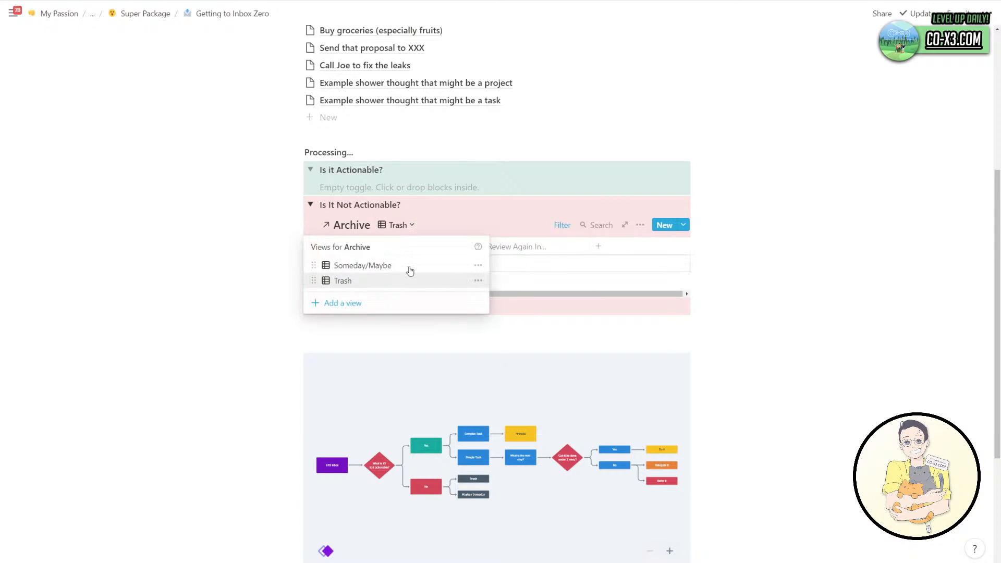
pyautogui.click(501, 254)
pyautogui.click(521, 247)
pyautogui.click(527, 421)
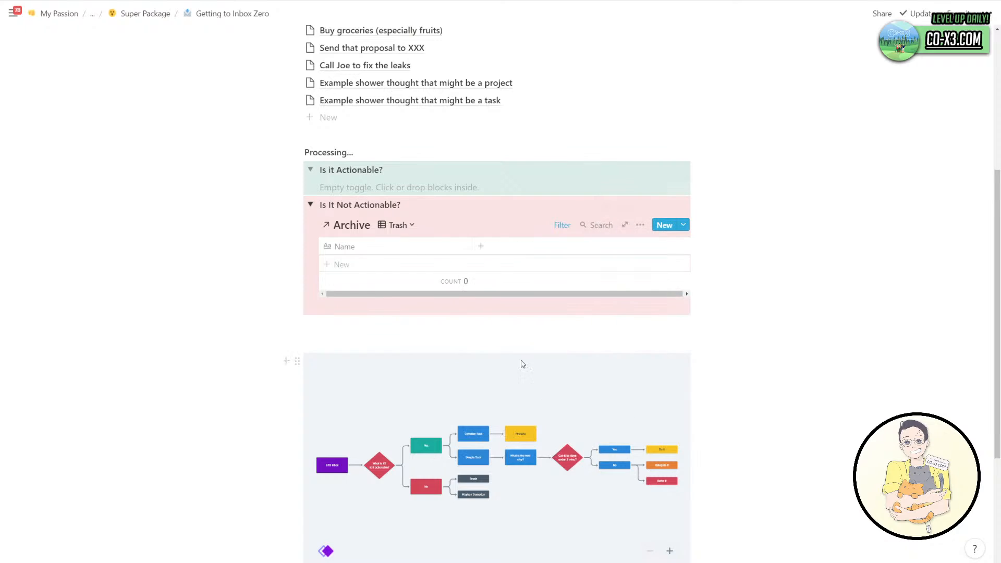
pyautogui.moveTo(473, 246); pyautogui.dragTo(656, 241)
# In the Someday/Maybe view, hide Created On, Last Modified and Type, and widen Name.
pyautogui.click(397, 225)
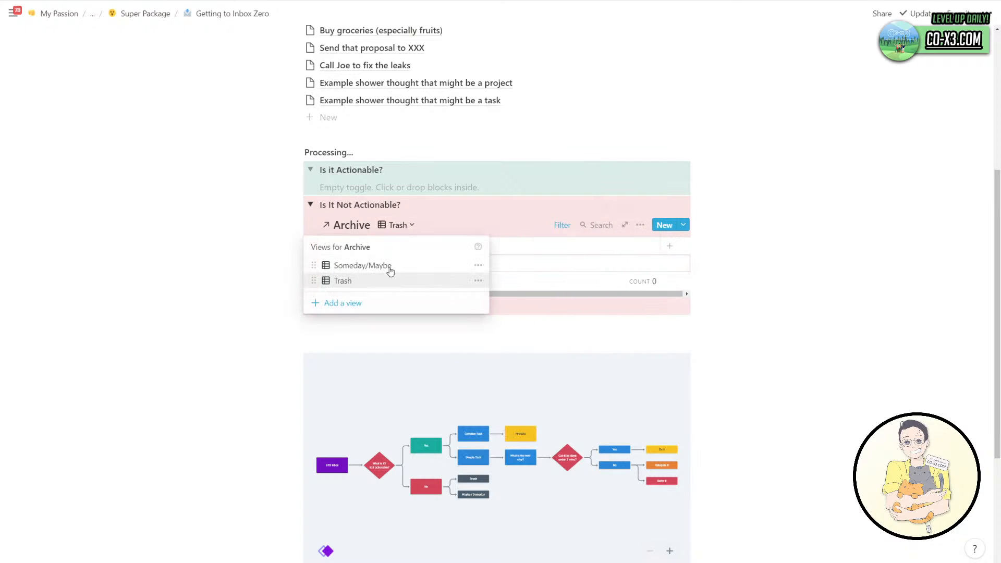
pyautogui.click(390, 267)
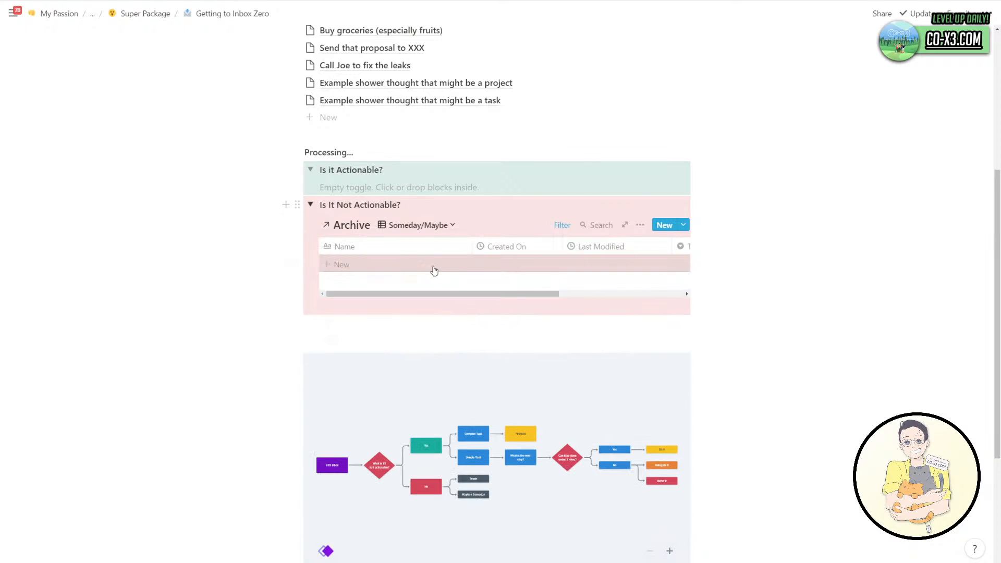
pyautogui.click(527, 246)
pyautogui.click(489, 405)
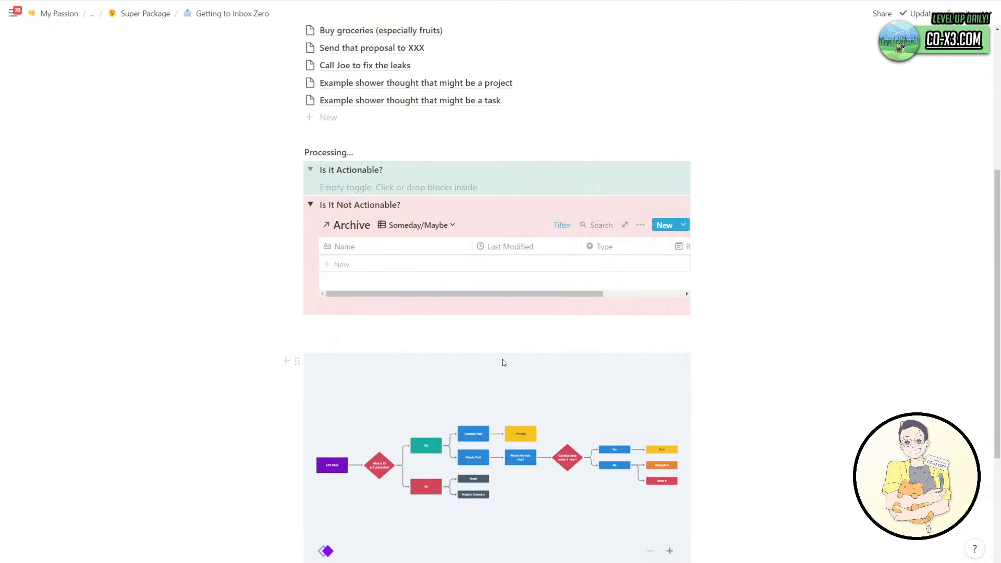
pyautogui.click(508, 254)
pyautogui.click(489, 405)
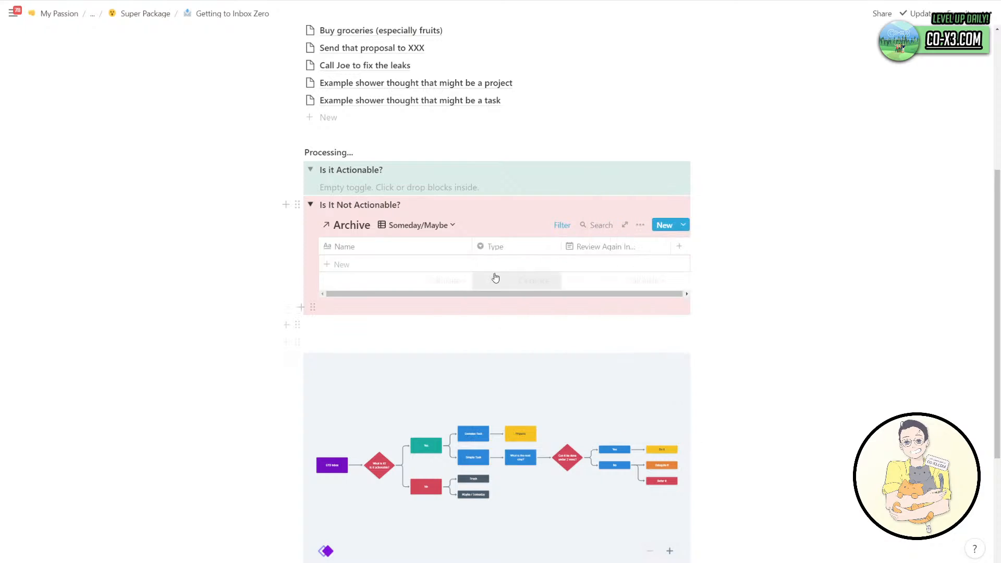
pyautogui.click(501, 254)
pyautogui.click(487, 417)
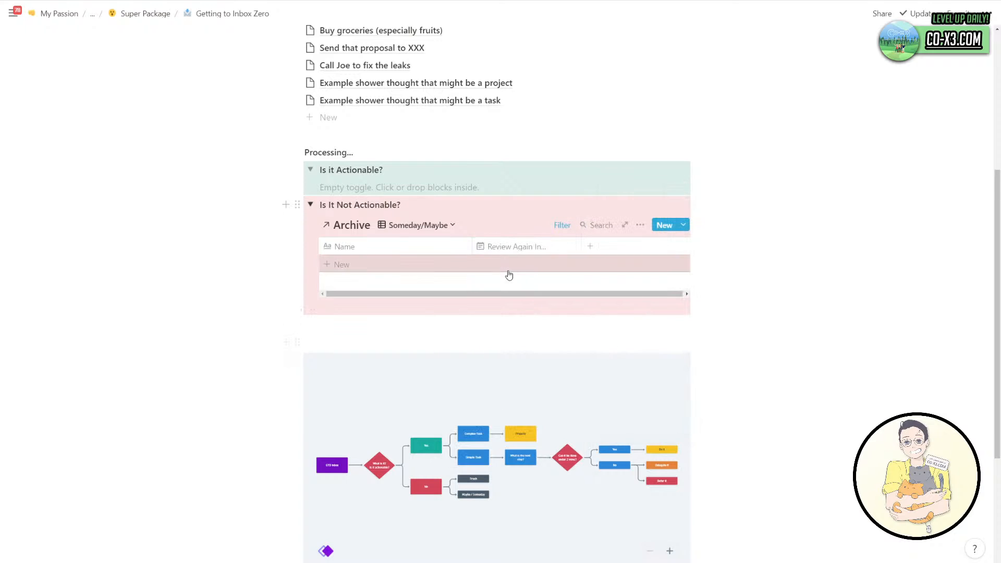
pyautogui.moveTo(581, 246)
pyautogui.mouseDown()
pyautogui.moveTo(650, 246)
pyautogui.moveTo(576, 247)
pyautogui.mouseUp()
pyautogui.moveTo(472, 246); pyautogui.dragTo(540, 244)
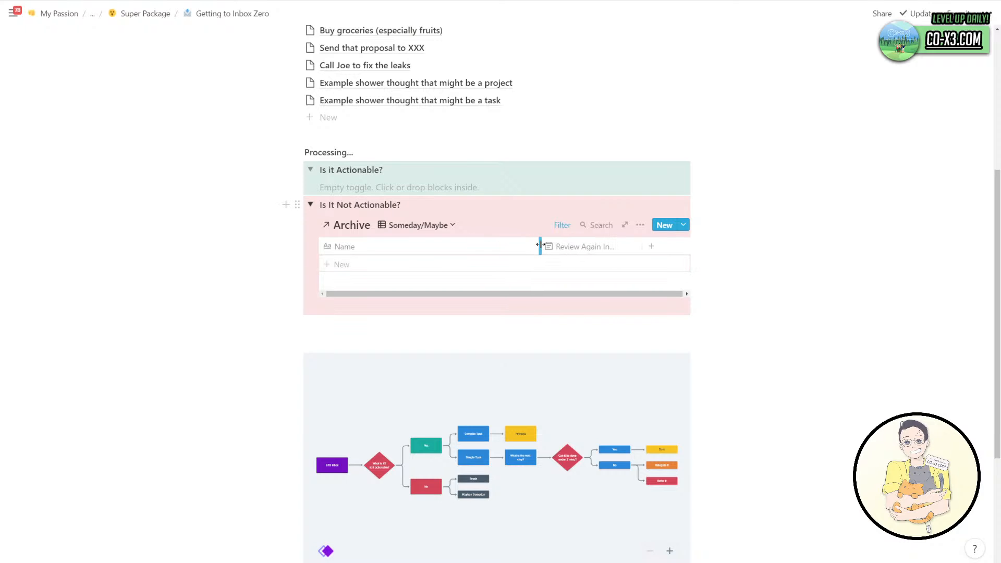
pyautogui.scroll(3, 510, 256)
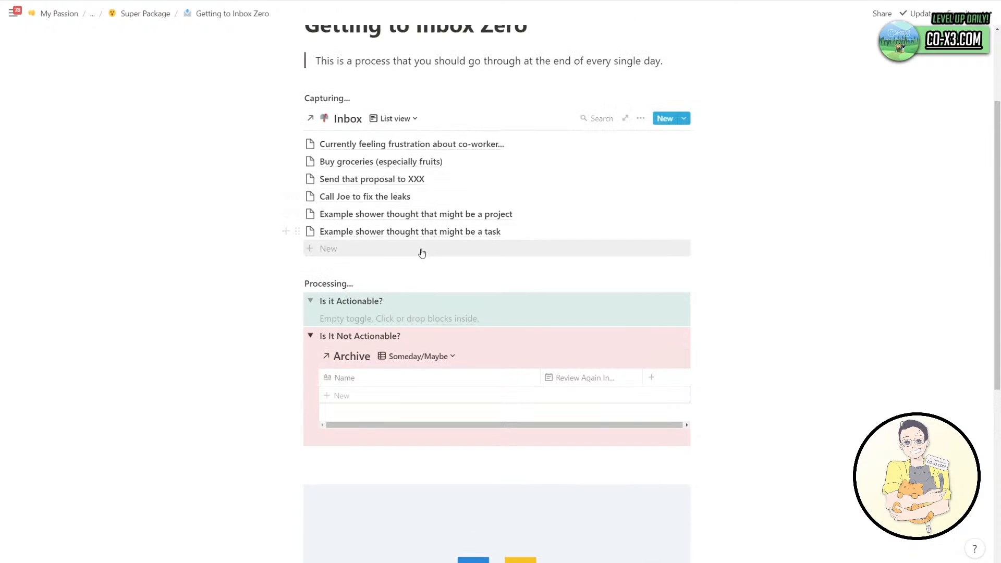
# Collapse the Is it Actionable? toggle and briefly preview the shower-thought task page twice.
pyautogui.click(310, 301)
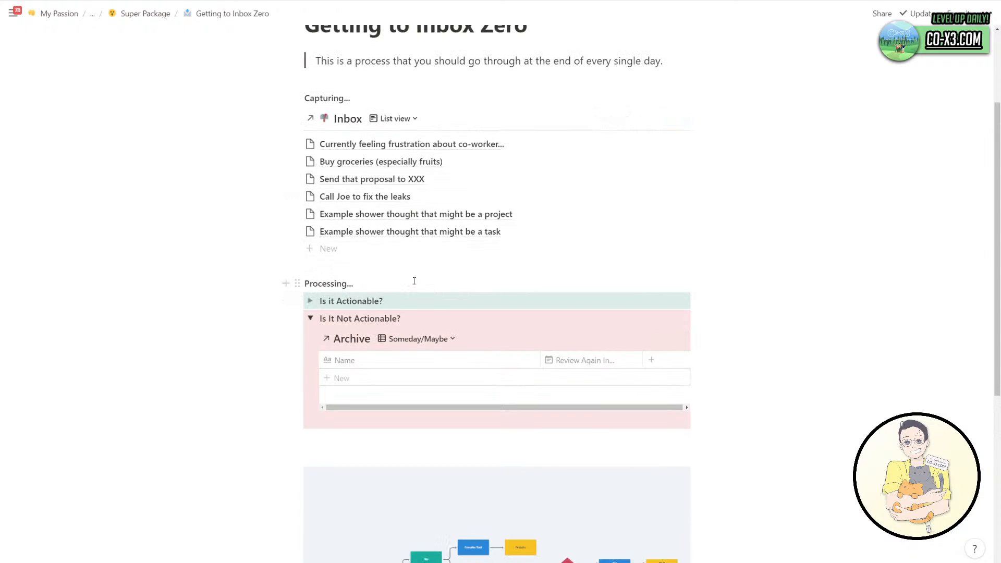
pyautogui.click(414, 231)
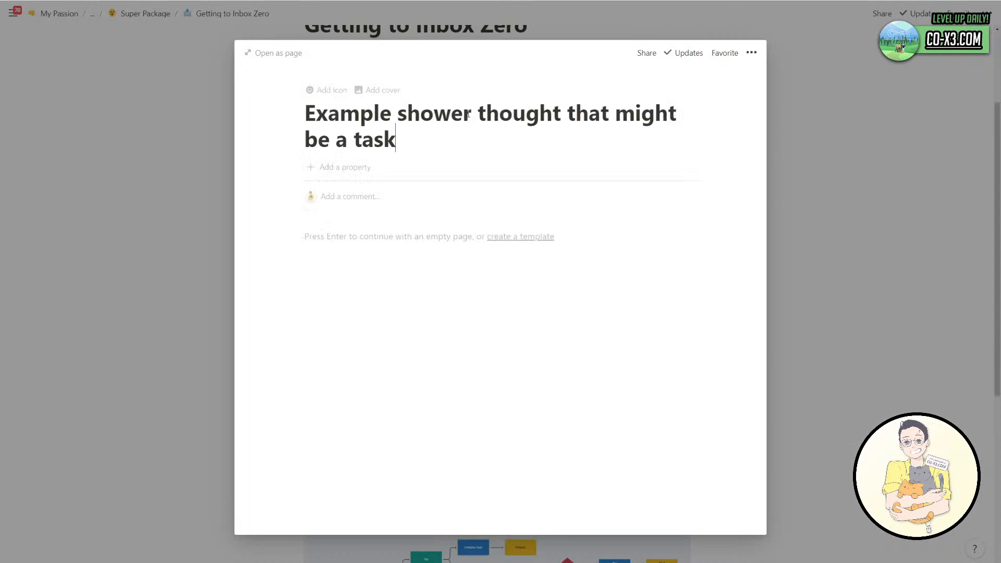
pyautogui.moveTo(479, 119); pyautogui.dragTo(397, 142)
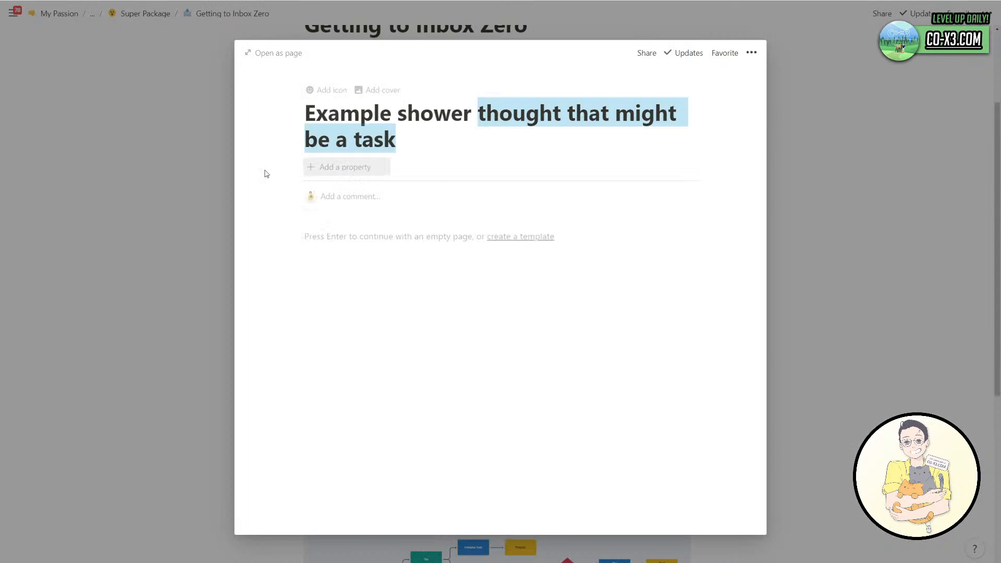
pyautogui.click(196, 193)
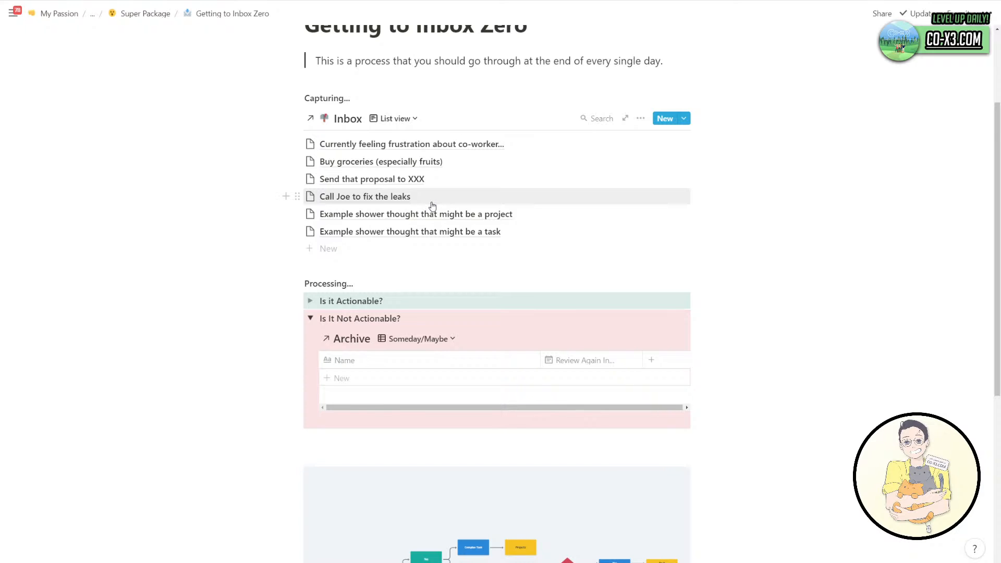
pyautogui.click(433, 234)
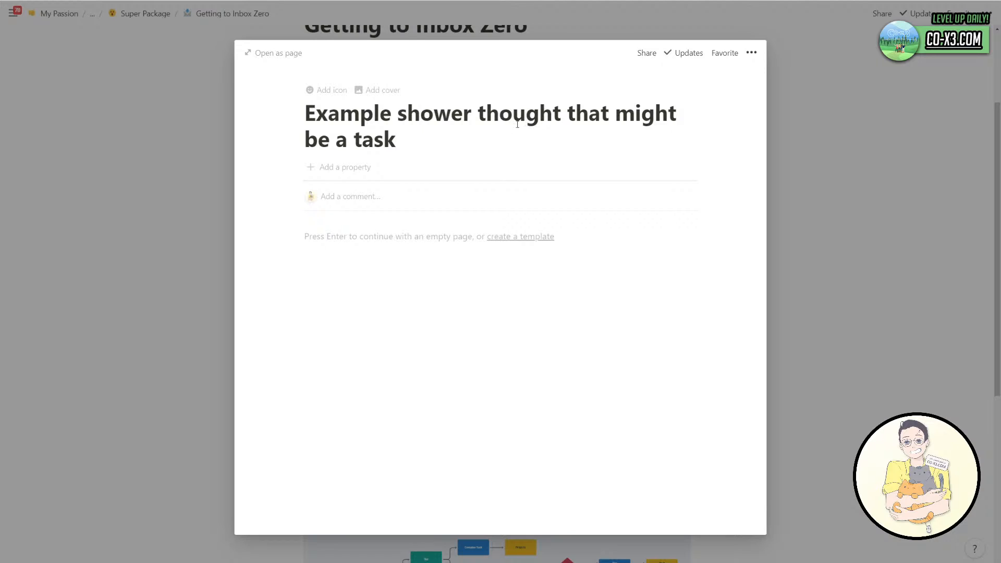
pyautogui.click(208, 186)
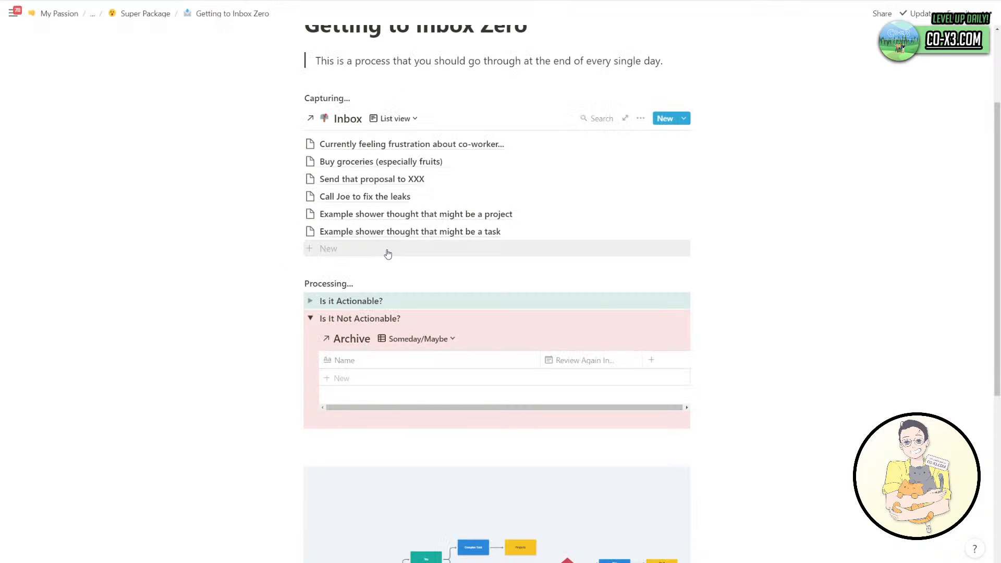
# Add an Inbox page titled 'Example item that is not actionable' and close it.
pyautogui.click(388, 254)
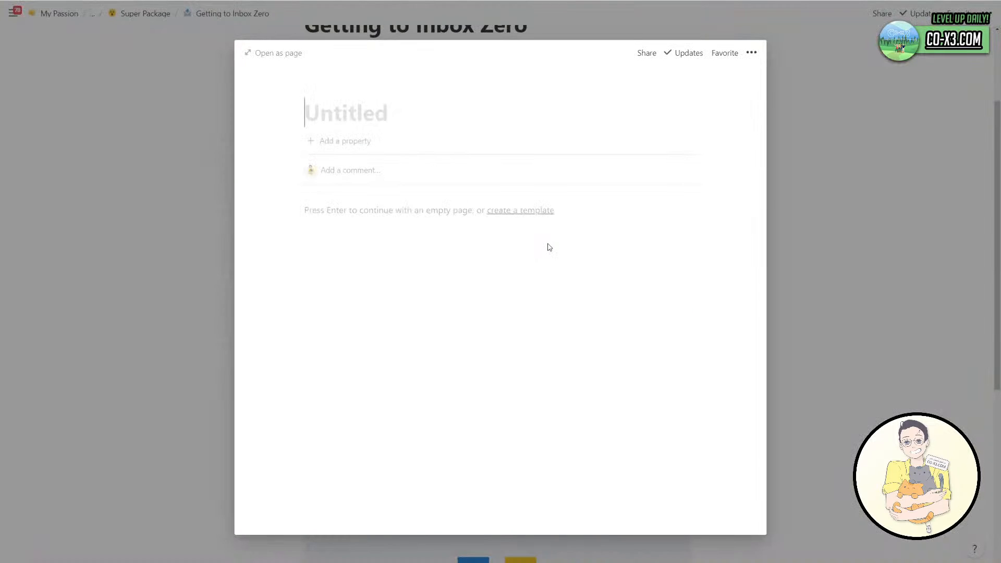
pyautogui.write('Example t')
pyautogui.press('BackSpace')
pyautogui.write('item')
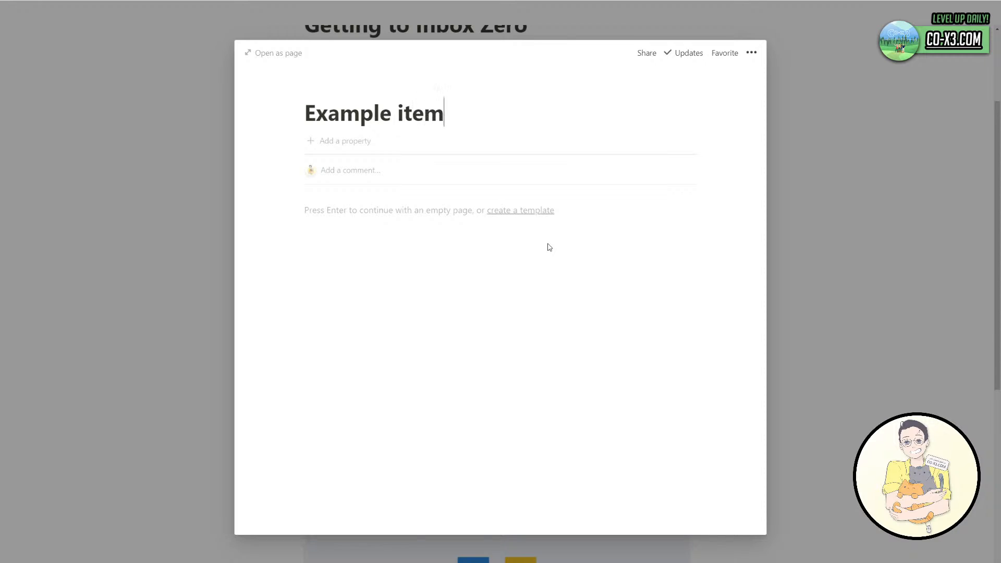
pyautogui.write(' that is not action')
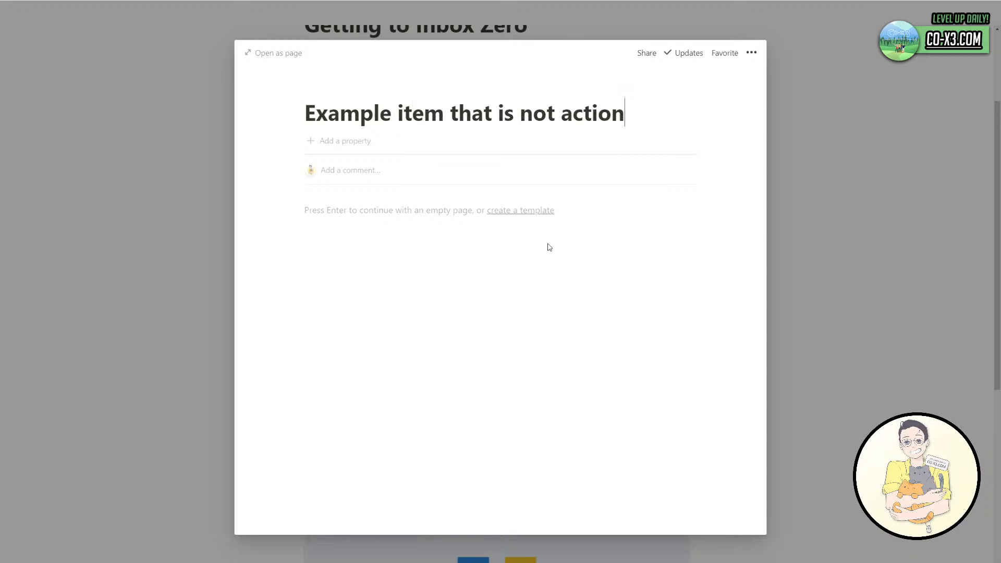
pyautogui.write('able')
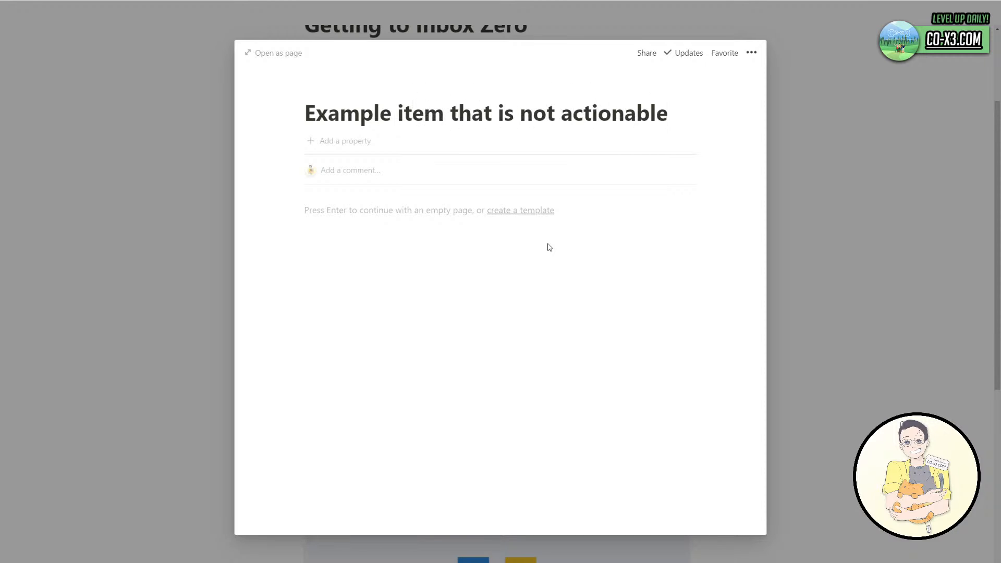
pyautogui.click(223, 257)
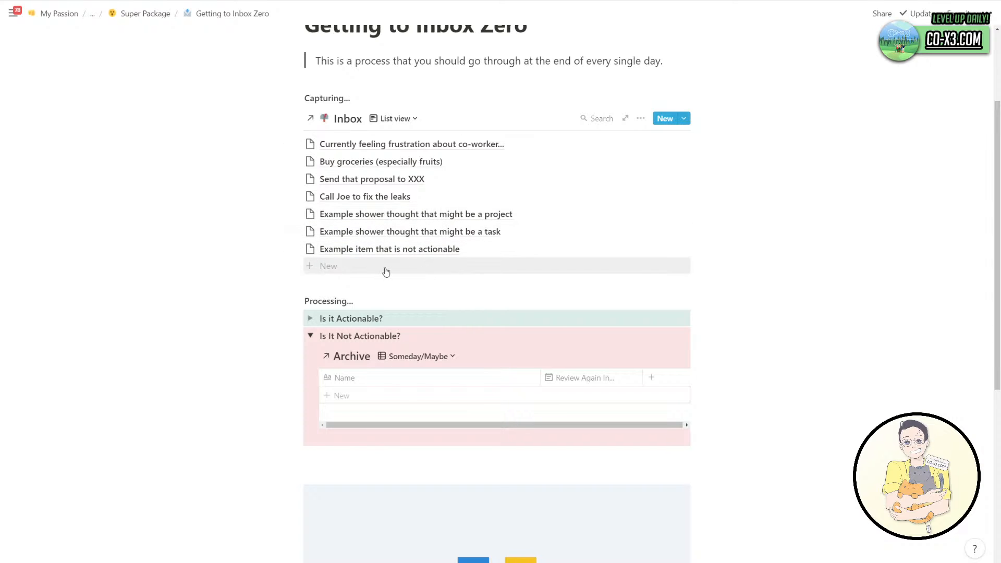
pyautogui.scroll(-1, 416, 263)
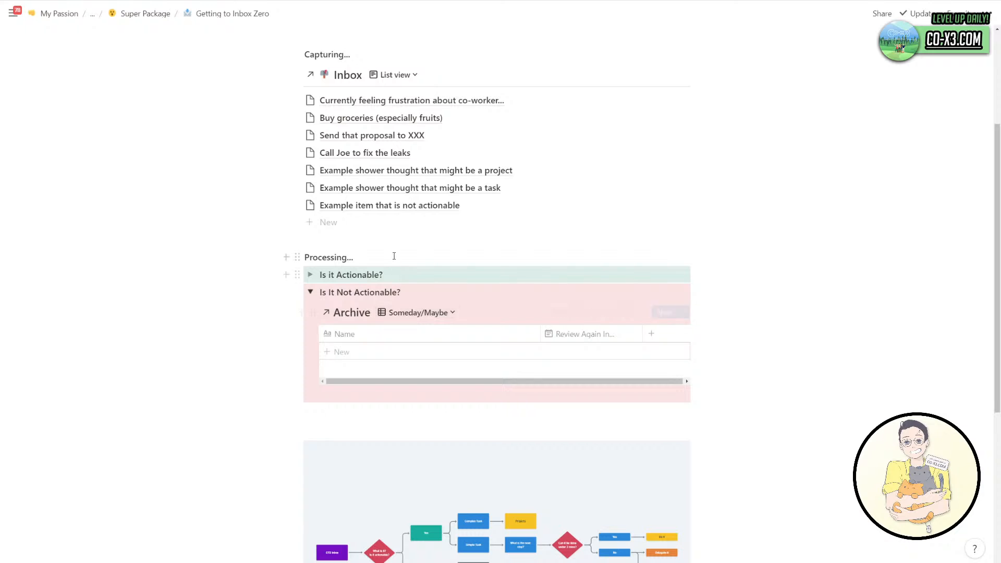
# Move the not-actionable item into the Archive with a review date of October 31, 2020.
pyautogui.moveTo(409, 206); pyautogui.dragTo(440, 342)
pyautogui.click(597, 338)
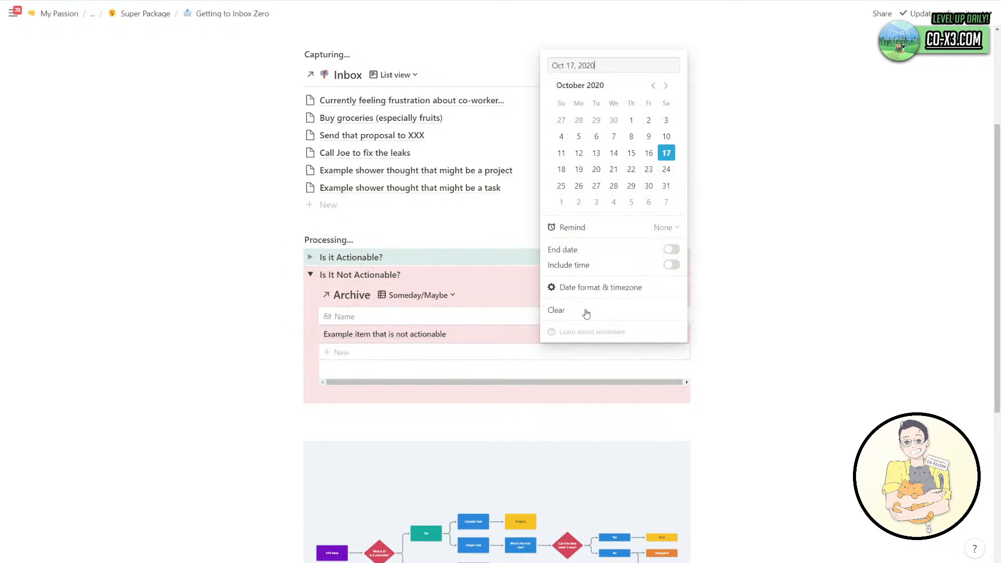
pyautogui.click(665, 186)
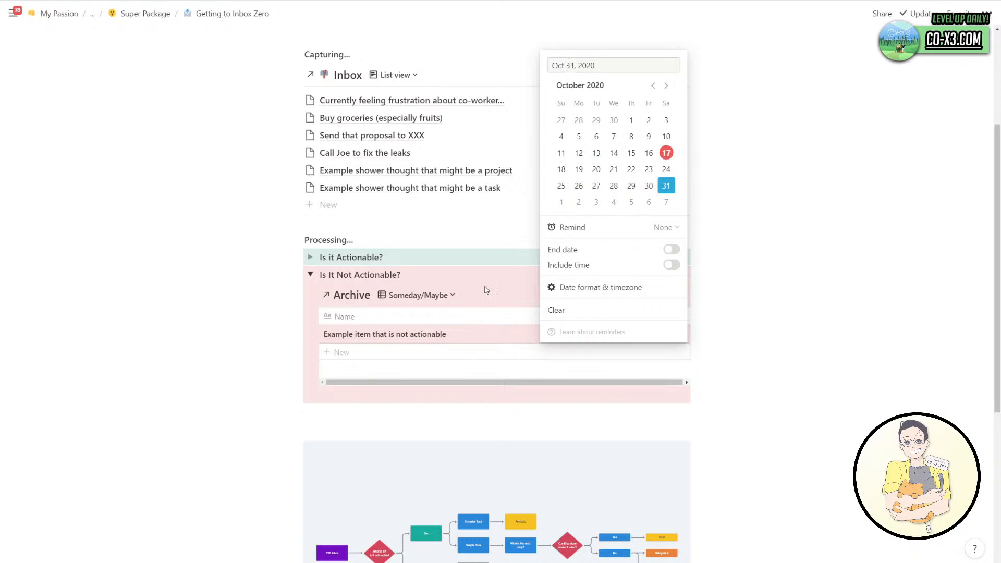
pyautogui.click(460, 346)
# On the item's page, put Type and Review Again In first and rename Last Modified to Last Reviewed.
pyautogui.click(509, 337)
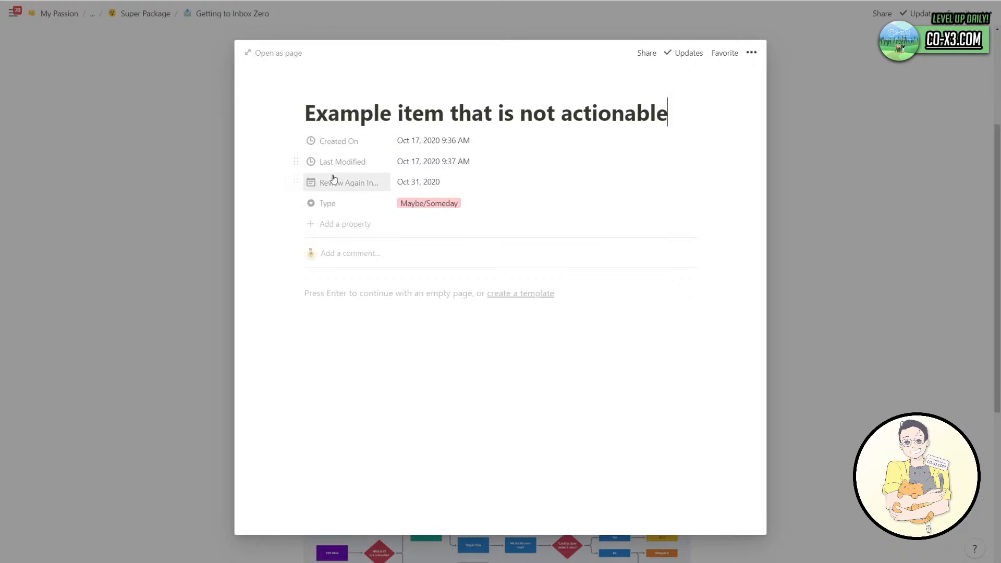
pyautogui.moveTo(308, 204); pyautogui.dragTo(338, 149)
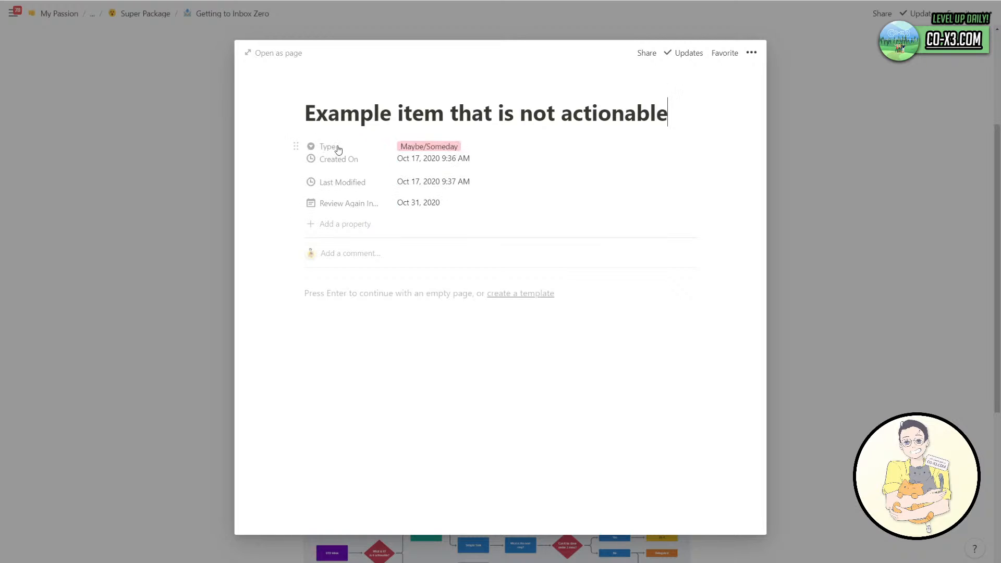
pyautogui.moveTo(295, 203); pyautogui.dragTo(359, 165)
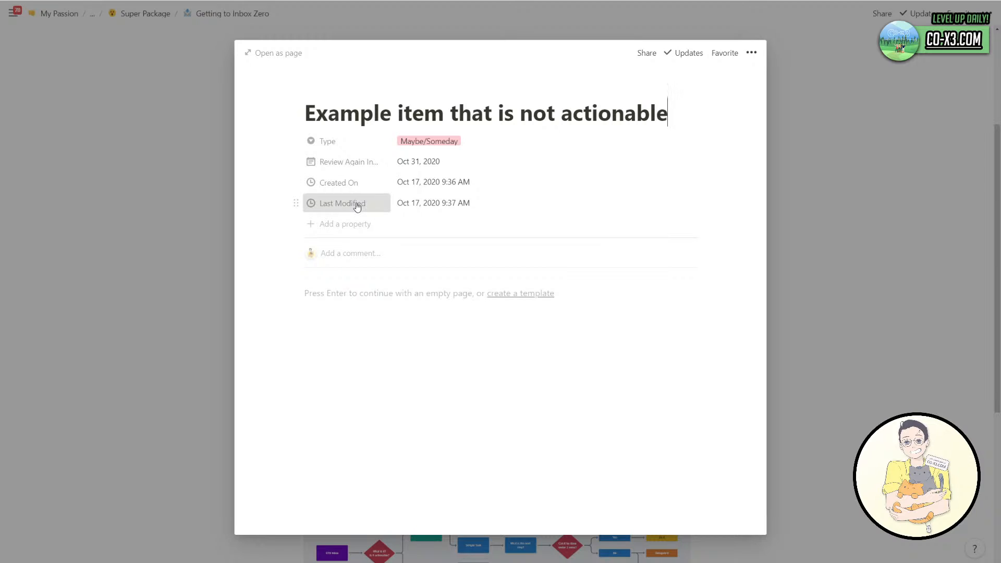
pyautogui.click(357, 207)
pyautogui.doubleClick(338, 227)
pyautogui.write('r')
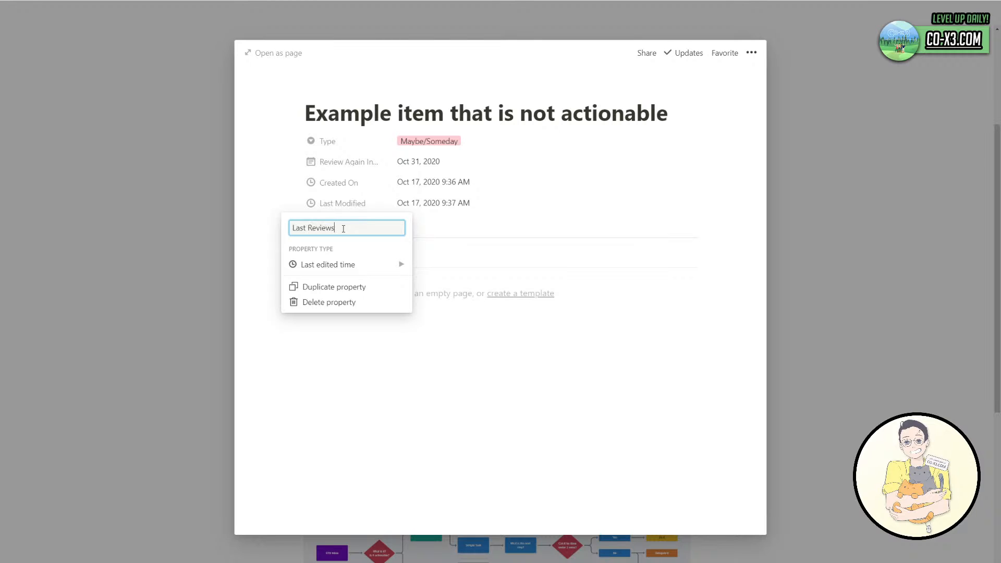
pyautogui.press('Return')
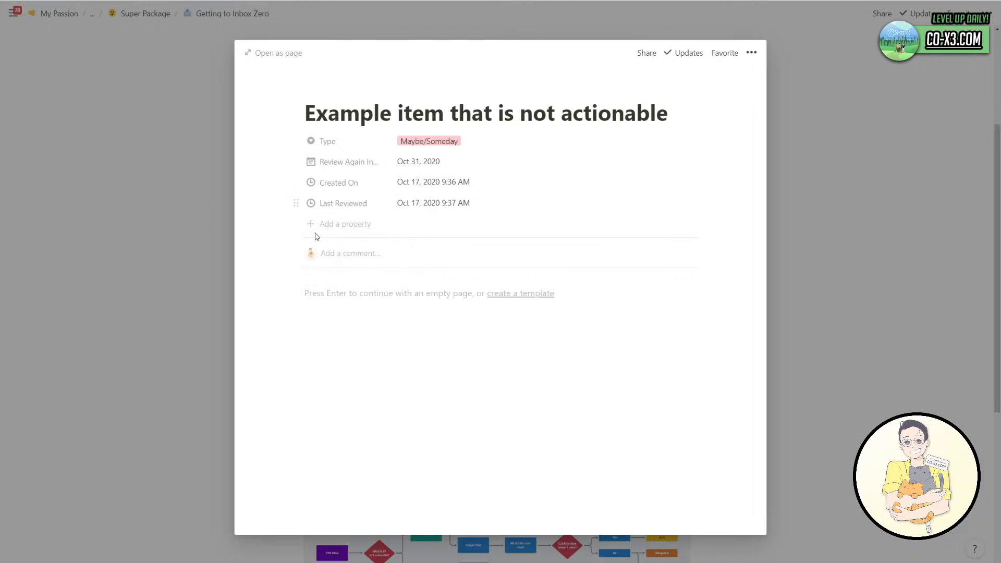
pyautogui.press('Escape')
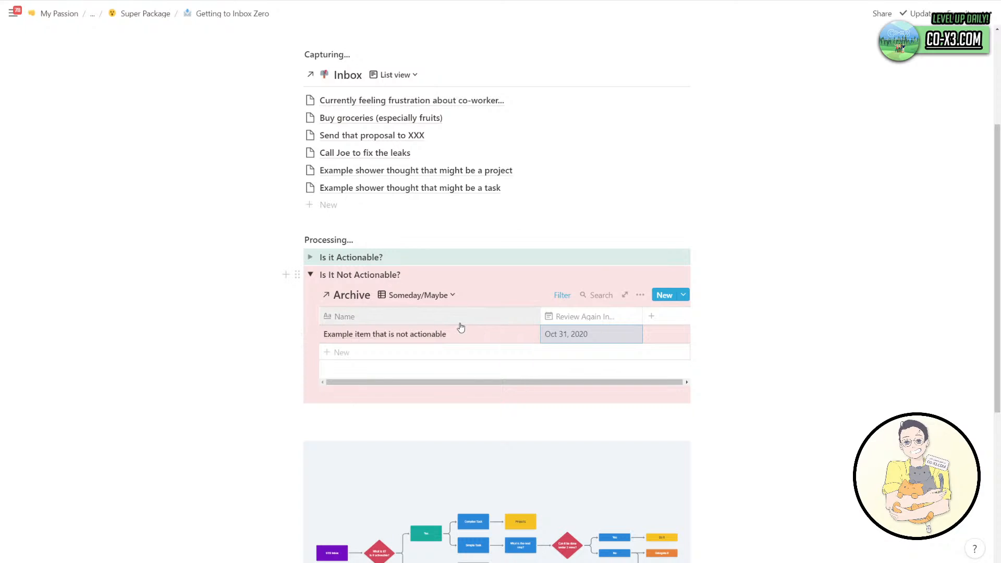
pyautogui.click(440, 300)
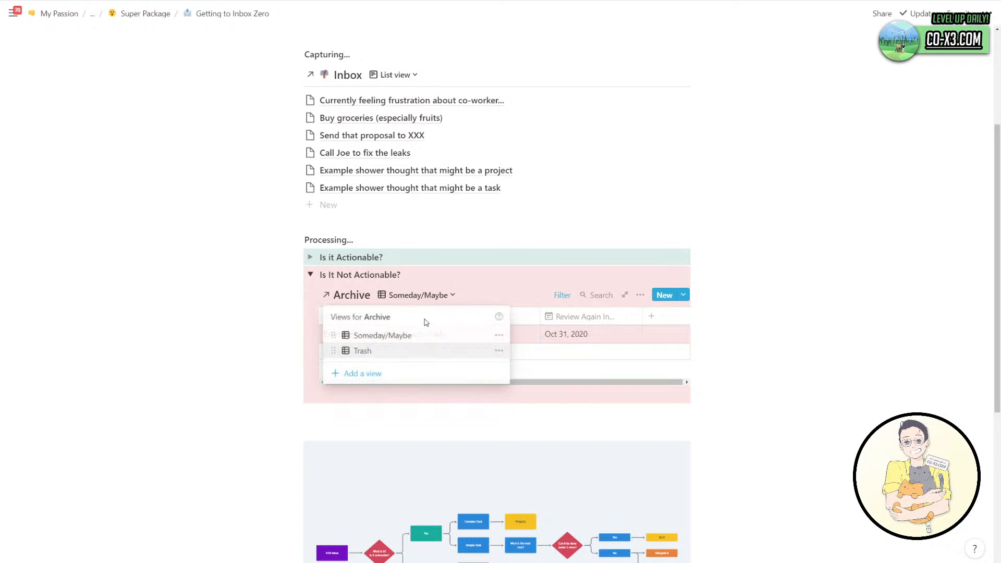
# Show the Archive's Trash view, add Inbox item 'Example item that should be trashed', and drag it into Trash.
pyautogui.click(395, 350)
pyautogui.click(384, 208)
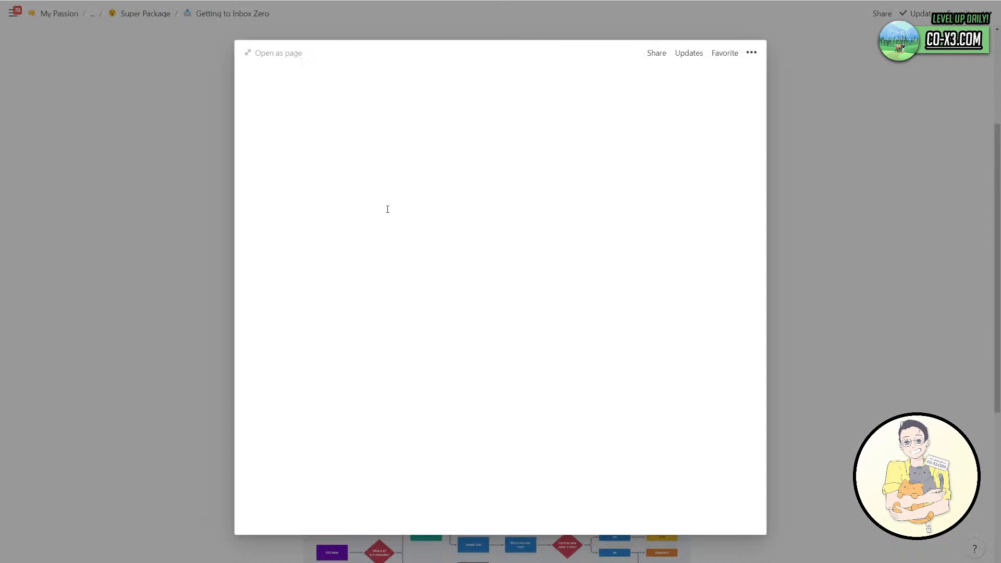
pyautogui.write('Example item t')
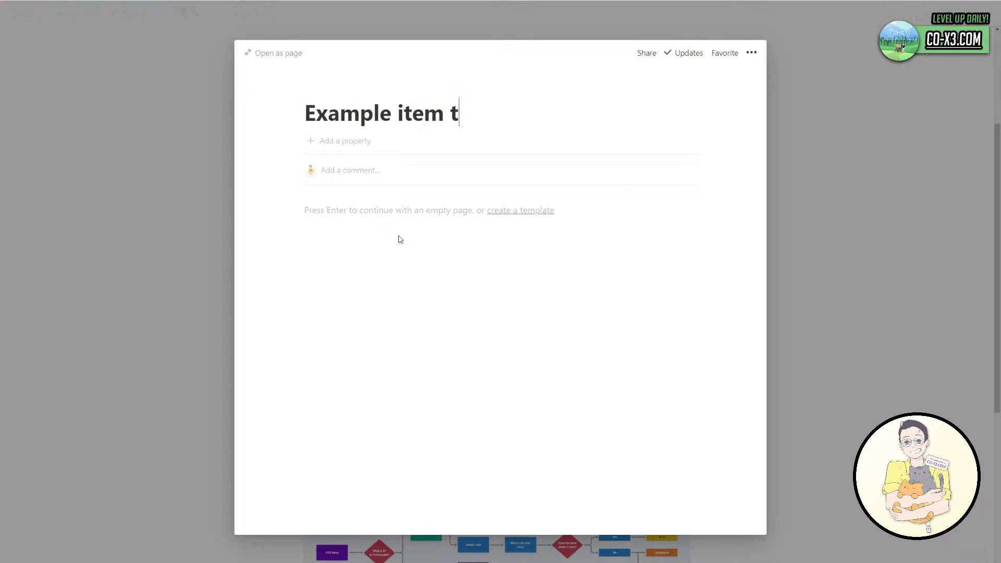
pyautogui.write('hat should be trashed')
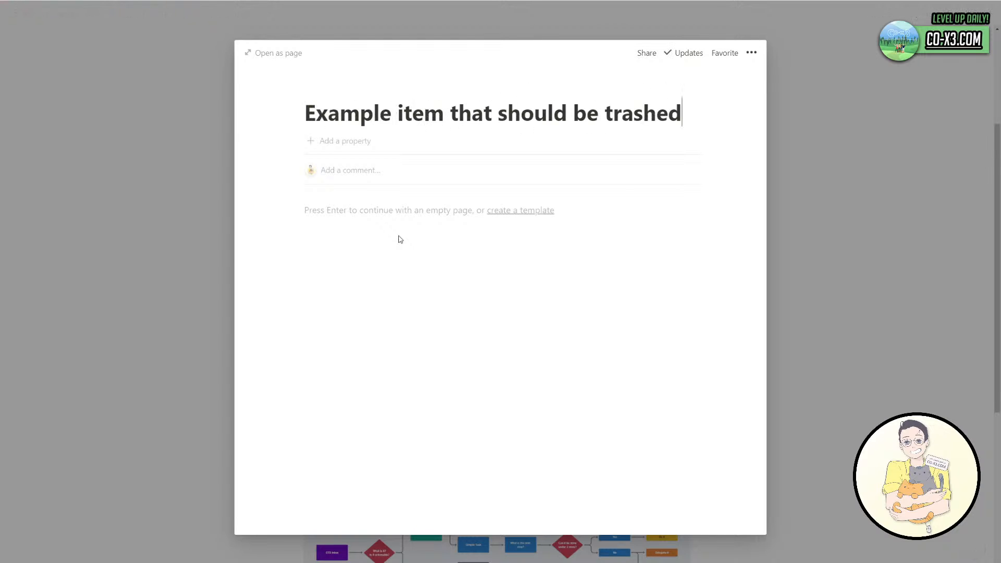
pyautogui.click(176, 230)
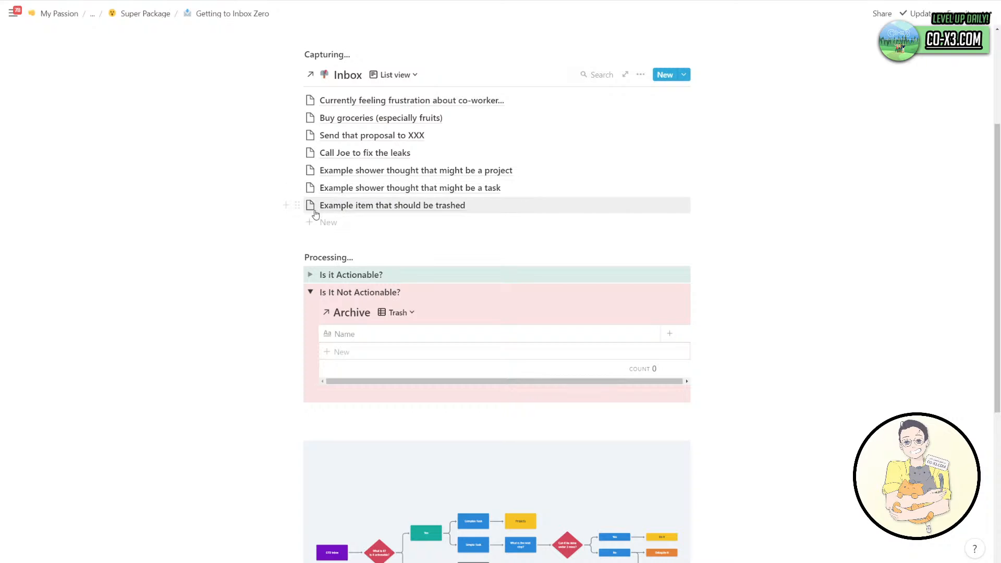
pyautogui.moveTo(333, 255); pyautogui.dragTo(359, 346)
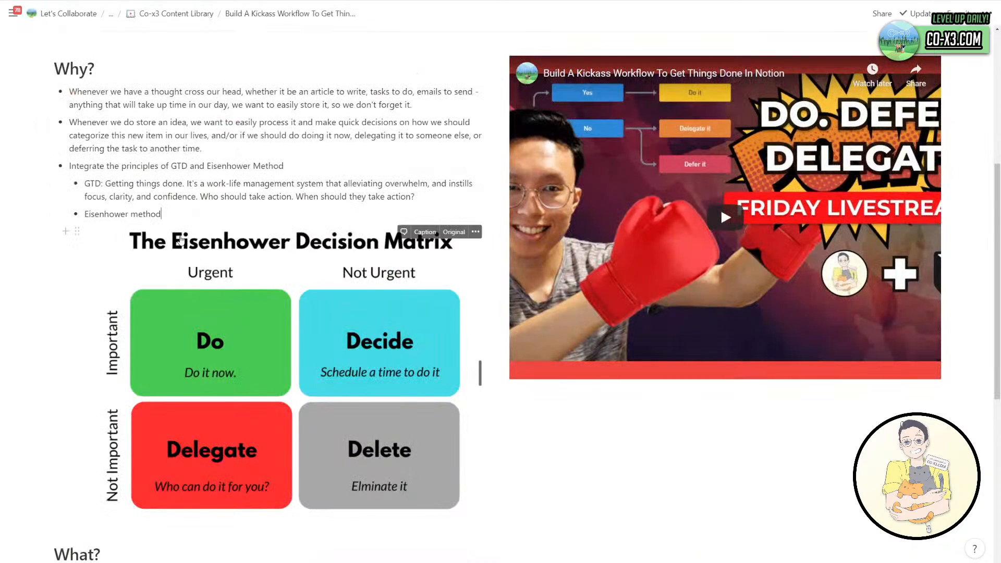
# Add a 'Show/Hide Decision Matrix' toggle under Eisenhower method and move the matrix image into it.
pyautogui.click(186, 215)
pyautogui.press('Return')
pyautogui.write('/tog')
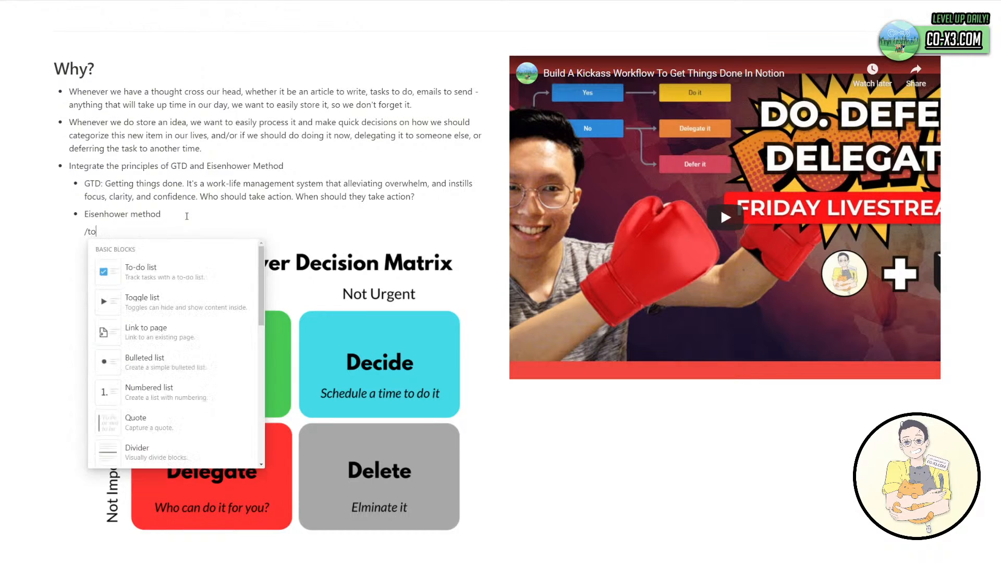
pyautogui.press('Return')
pyautogui.write('Show')
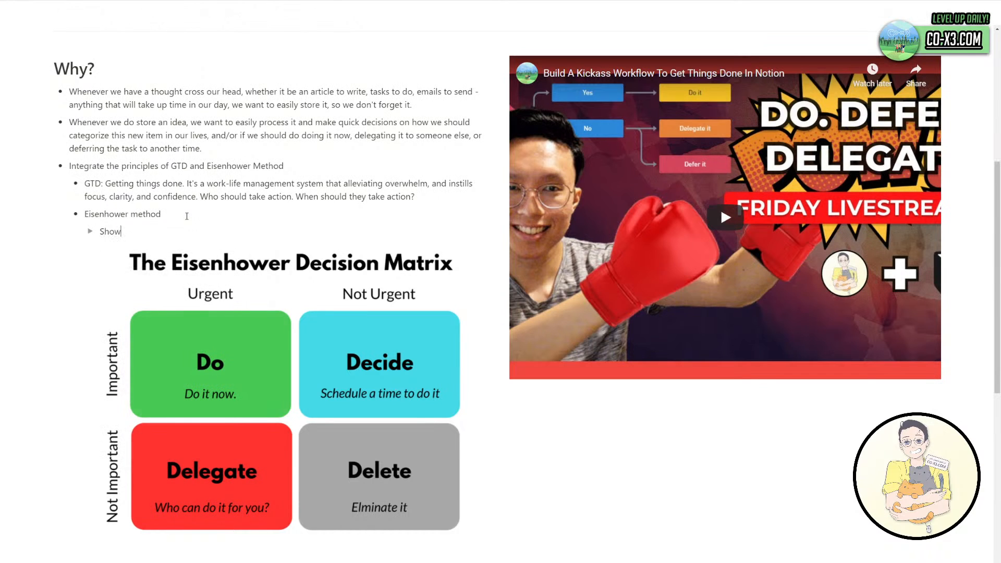
pyautogui.write('/Hide Decision Matrix')
pyautogui.moveTo(188, 292); pyautogui.dragTo(175, 231)
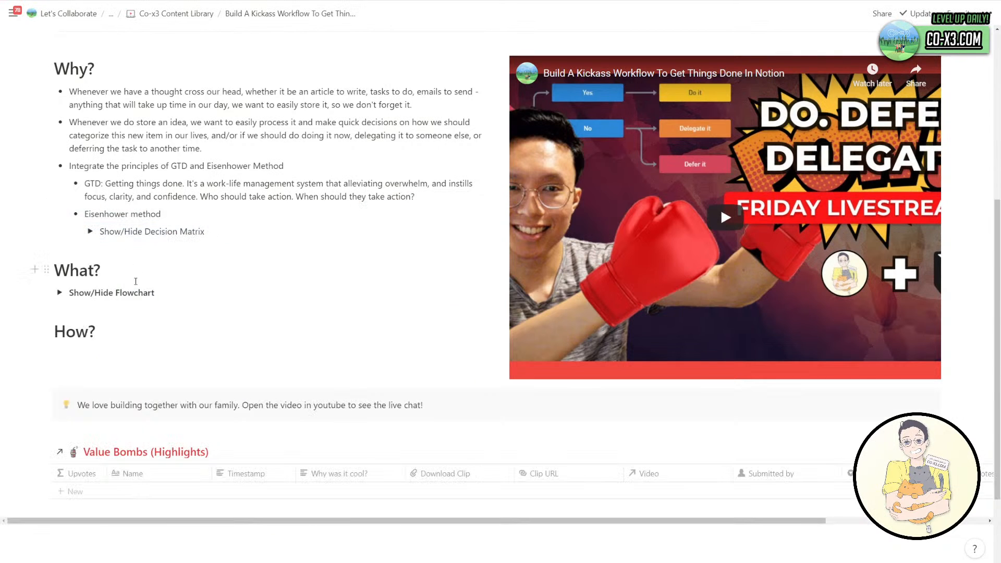
# Under How?, add to-dos for an inbox-zero dashboard and a view surfacing someday/maybe items.
pyautogui.click(110, 337)
pyautogui.press('Return')
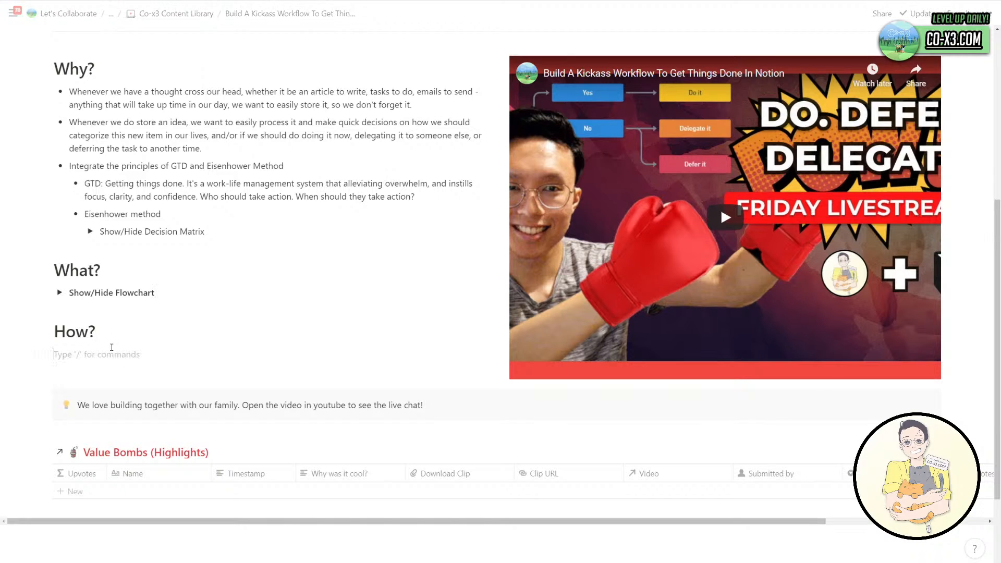
pyautogui.write('- A view')
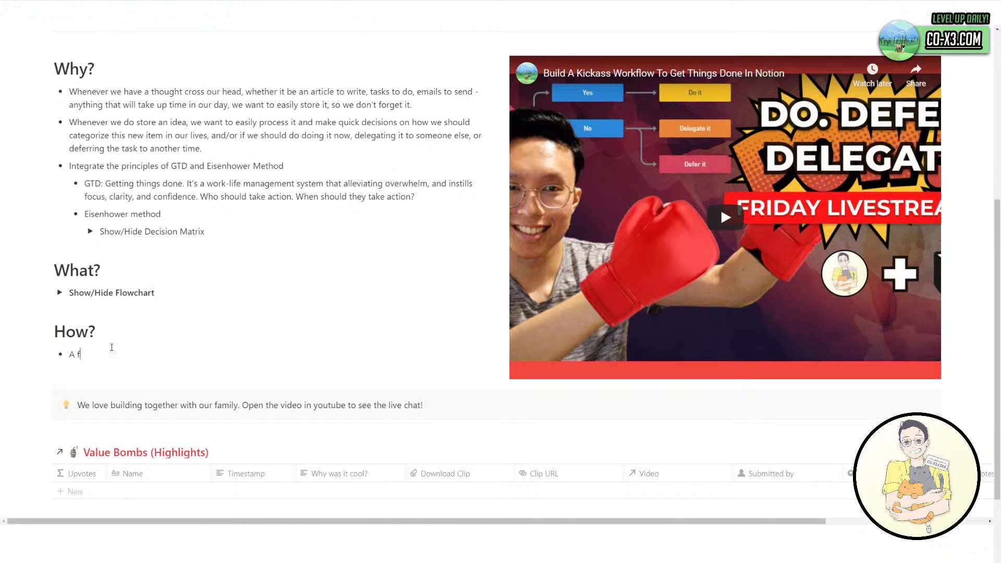
pyautogui.press('BackSpace')
pyautogui.press('BackSpace')
pyautogui.press('BackSpace')
pyautogui.press('BackSpace')
pyautogui.write('dashboard to help you get to inbox ')
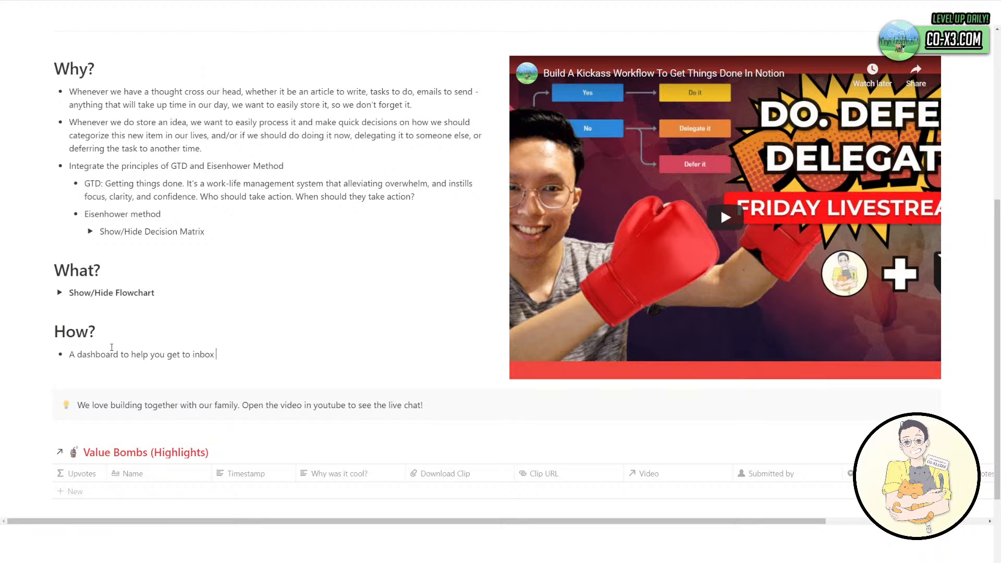
pyautogui.write('zero[]')
pyautogui.press('Return')
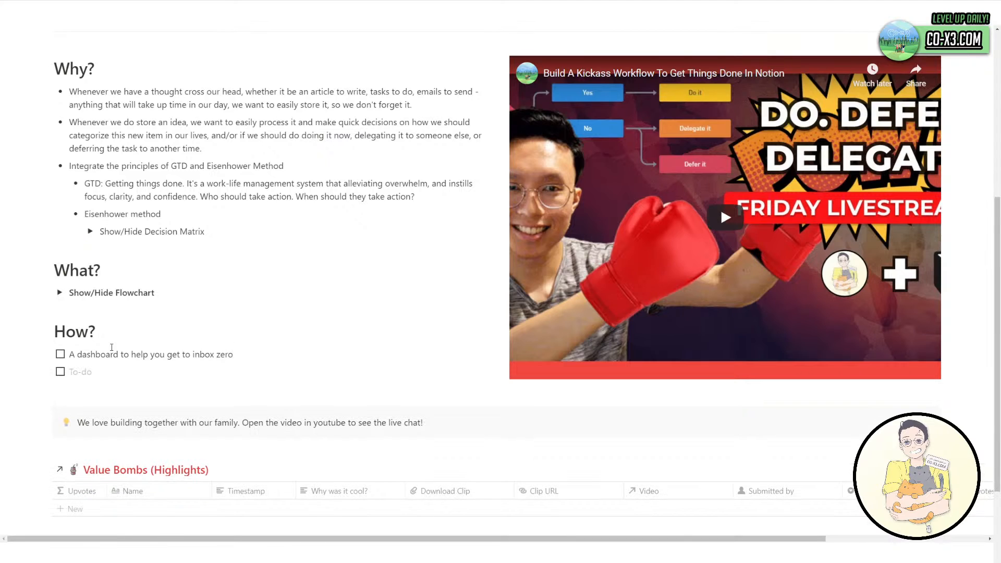
pyautogui.write('A view to surface someday/maybe ')
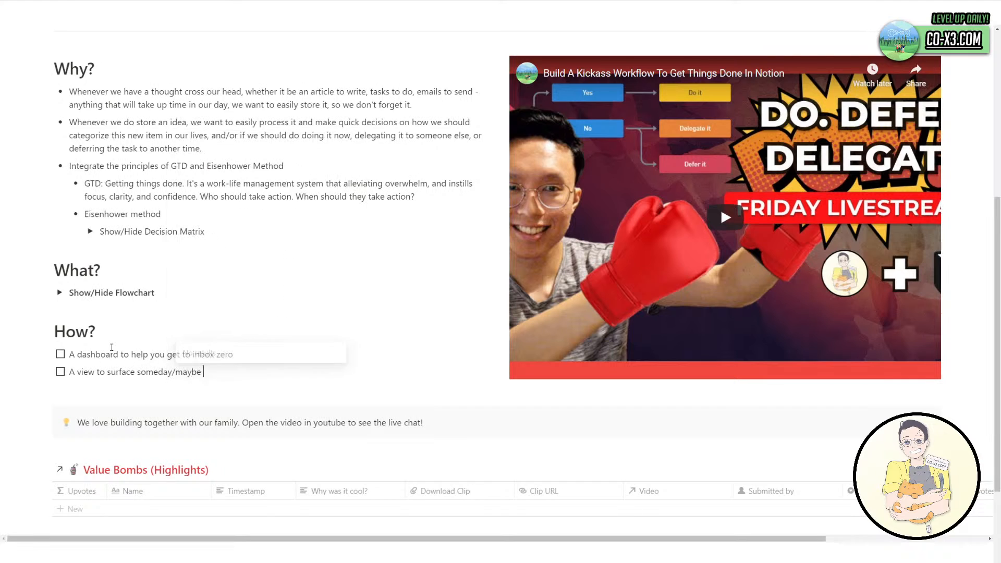
pyautogui.write('items and ')
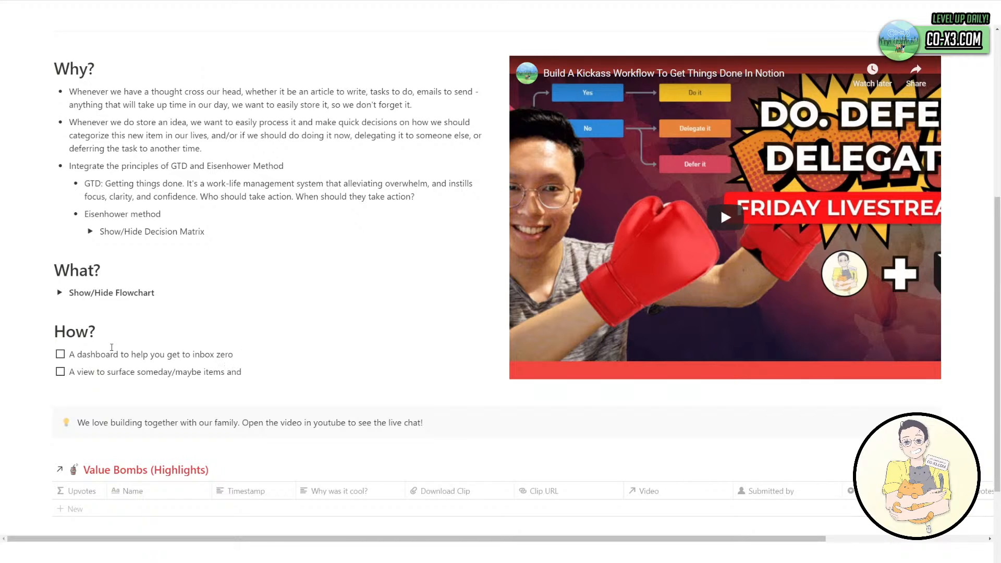
pyautogui.write('easily execute on them')
pyautogui.press('Return')
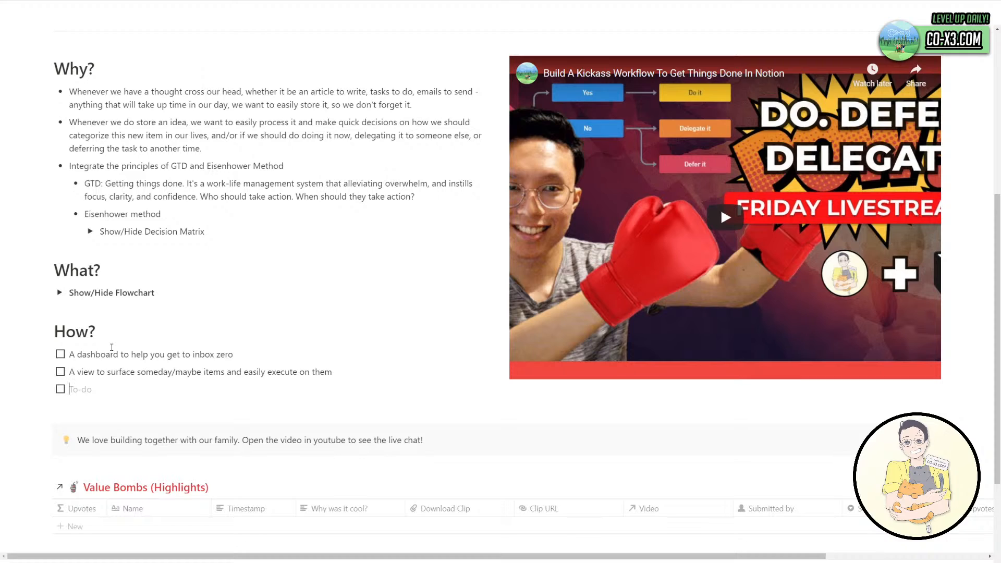
pyautogui.write('A view')
# Make the third to-do 'A decision matrix inside notion for non-action items', nested under the dashboard item.
pyautogui.press('BackSpace')
pyautogui.press('BackSpace')
pyautogui.press('BackSpace')
pyautogui.press('BackSpace')
pyautogui.press('BackSpace')
pyautogui.write('decision matrix inside notion')
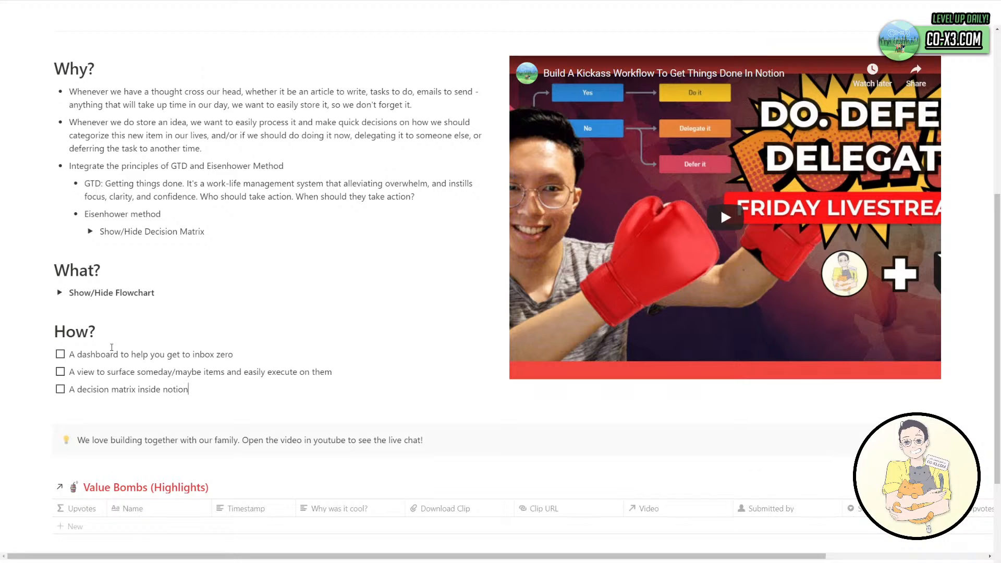
pyautogui.press('BackSpace')
pyautogui.moveTo(48, 389); pyautogui.dragTo(73, 359)
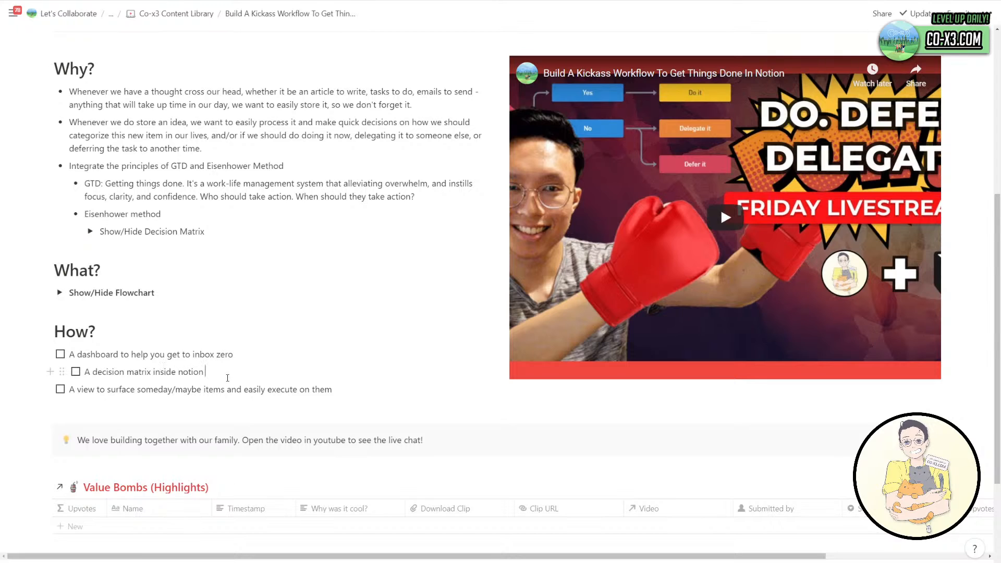
pyautogui.write('for non-action items')
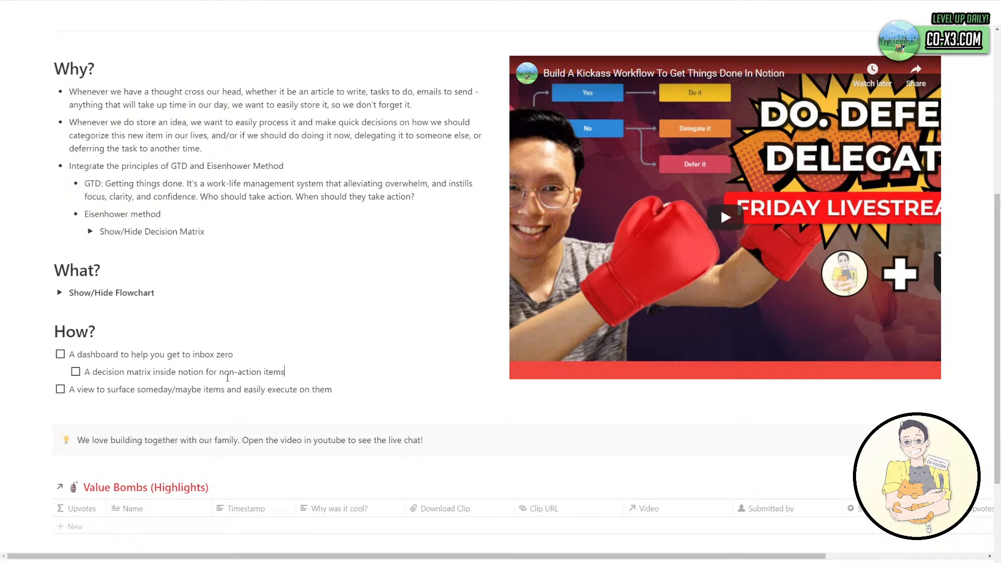
# Add 'A decision matrix inside notion for action items' with nested Projects, Do, Defer, Delegate to-dos.
pyautogui.press('Return')
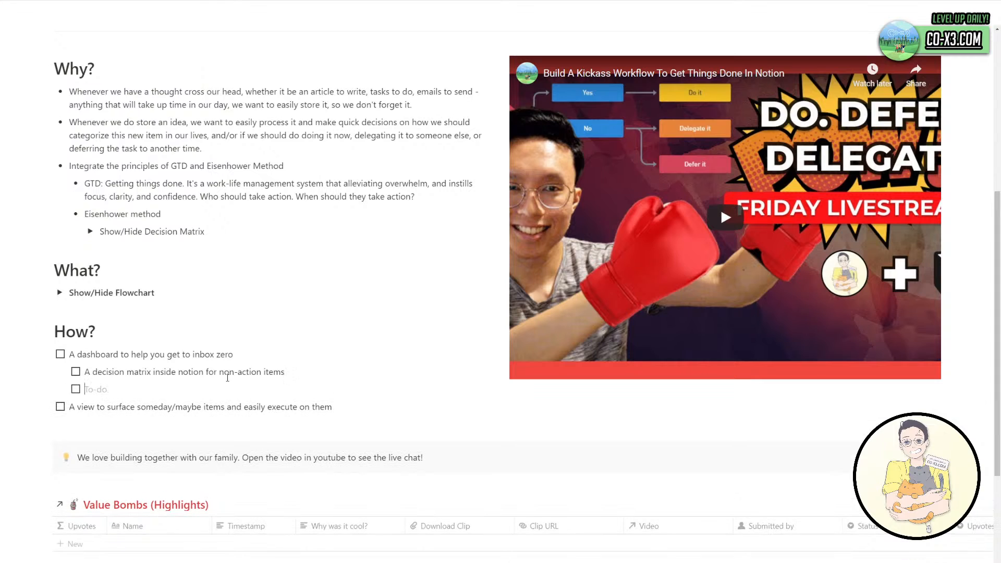
pyautogui.write('A decision matrix inside notion for action items')
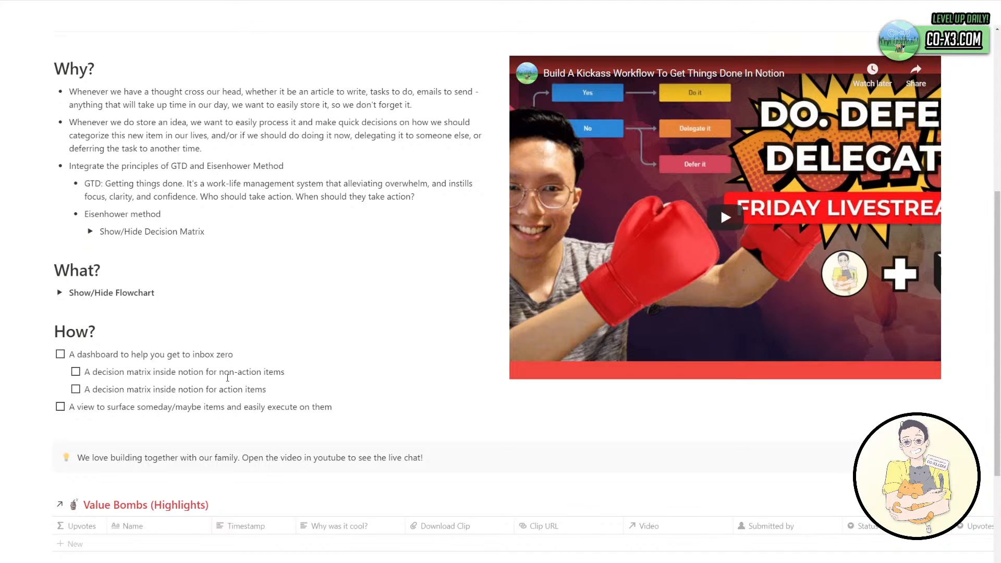
pyautogui.press('Return')
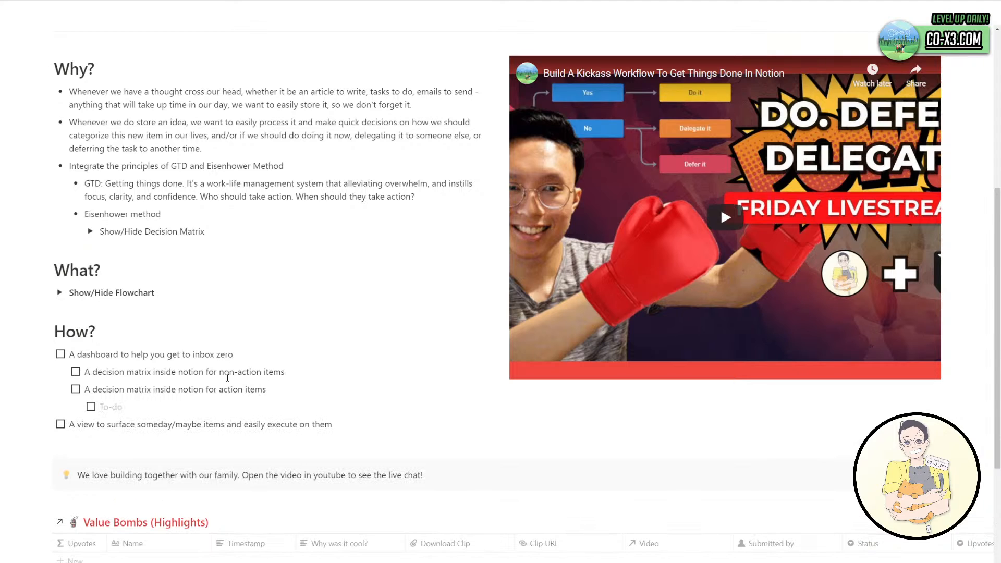
pyautogui.write('Projects')
pyautogui.press('Return')
pyautogui.write('Do')
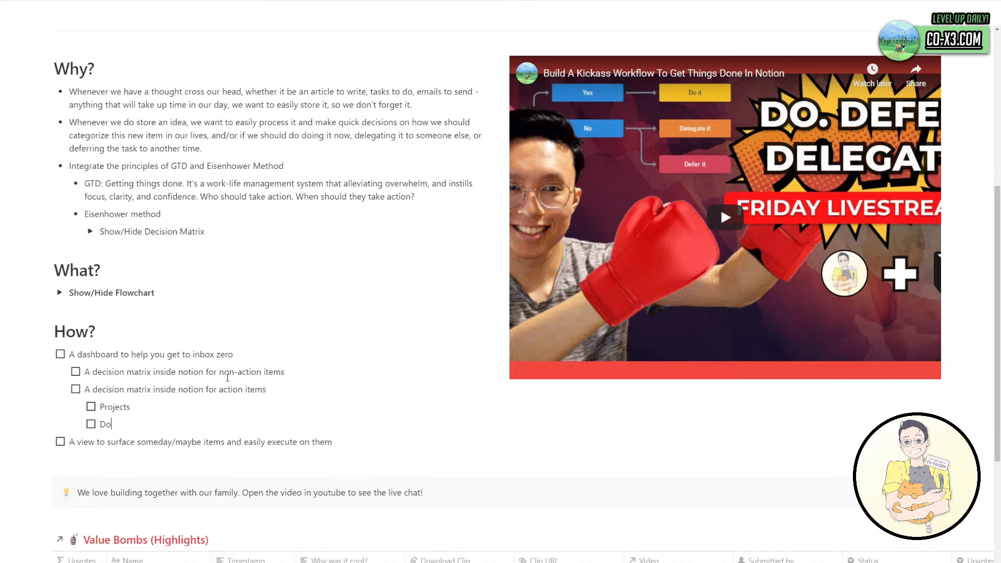
pyautogui.press('Return')
pyautogui.write('Defer')
pyautogui.press('Return')
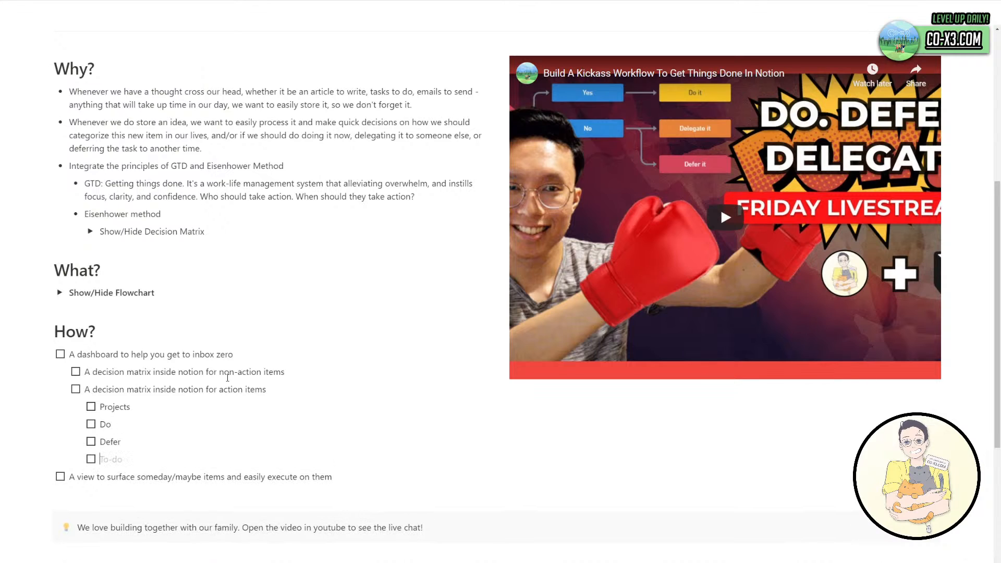
pyautogui.write('Delegate')
pyautogui.scroll(-2, 236, 324)
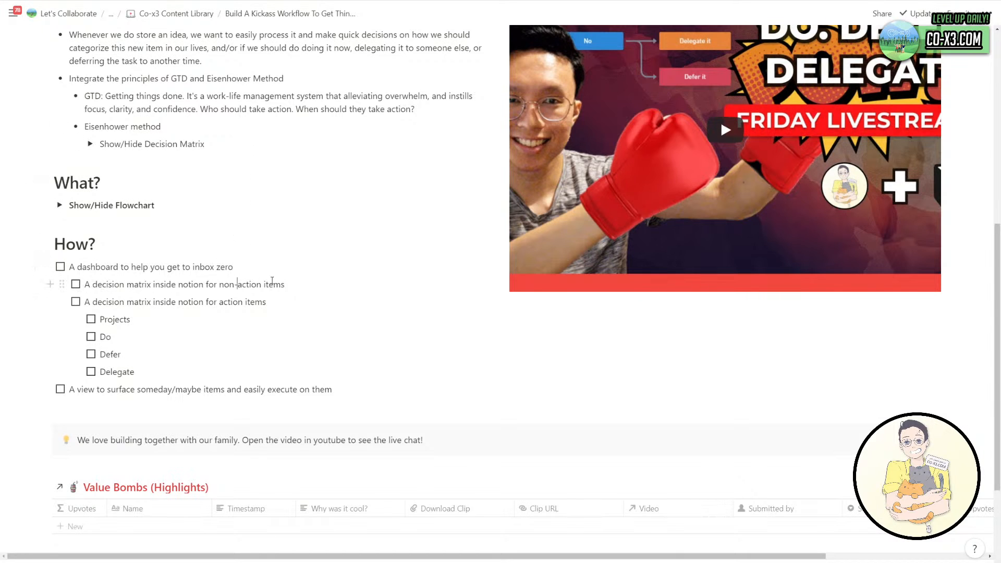
# Nest Trash and Someday/Maybe to-dos under the non-action item and check off Trash.
pyautogui.click(297, 281)
pyautogui.press('Return')
pyautogui.press('Tab')
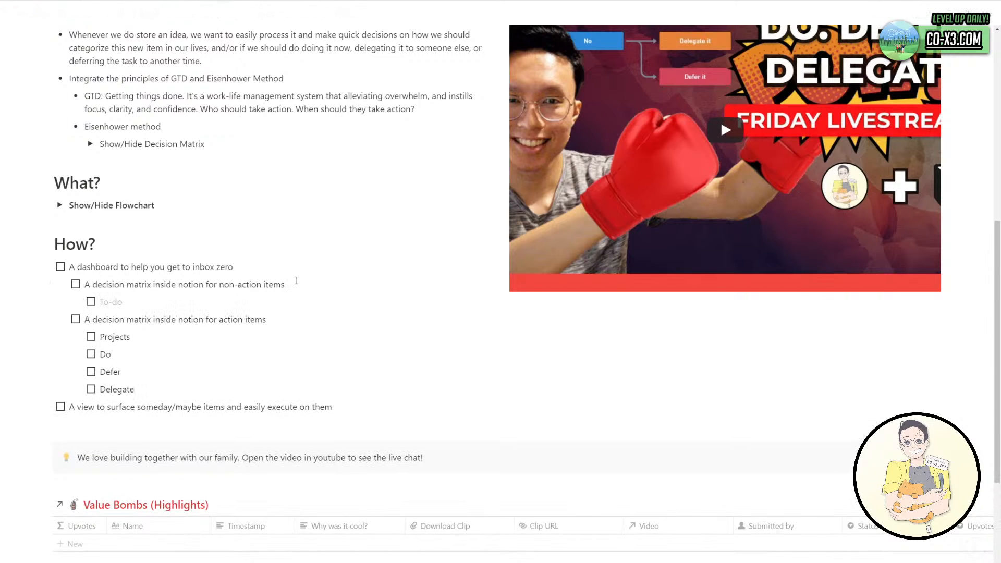
pyautogui.write('N')
pyautogui.press('BackSpace')
pyautogui.write('Trash')
pyautogui.press('Return')
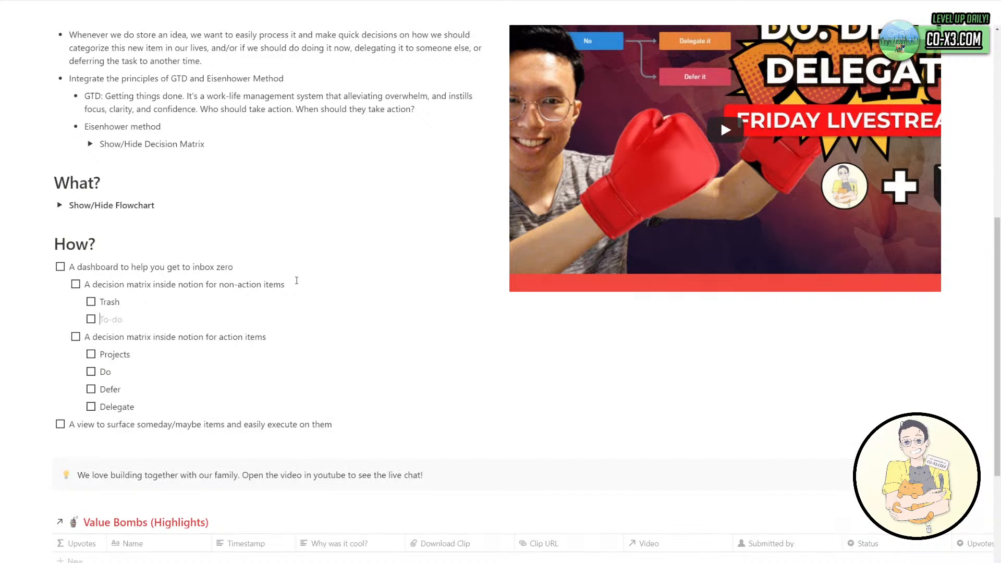
pyautogui.write('Someday/Maybe')
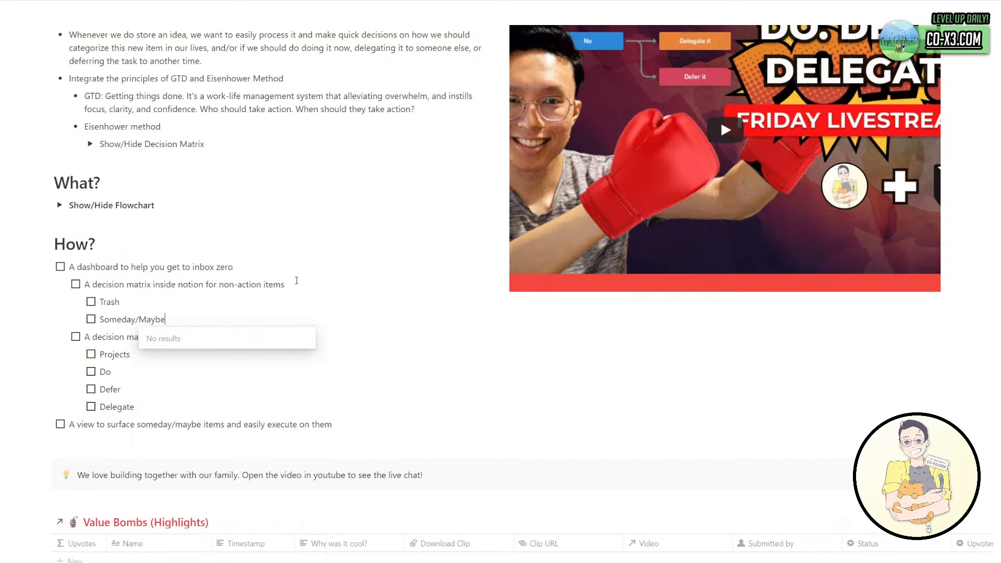
pyautogui.click(90, 301)
# Check off the Someday/Maybe to-do and add an empty line inside the Is It Not Actionable? toggle.
pyautogui.click(91, 319)
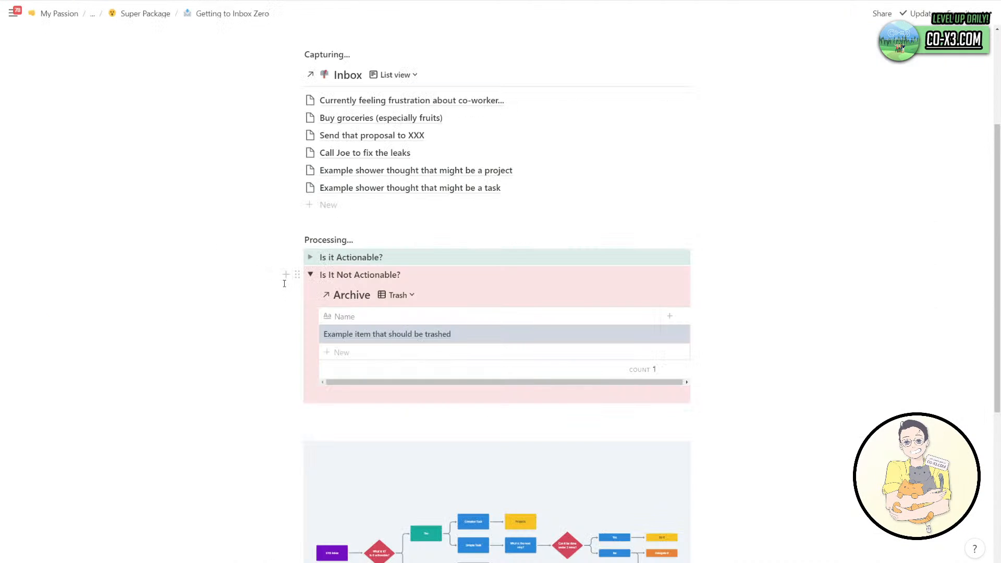
pyautogui.click(348, 275)
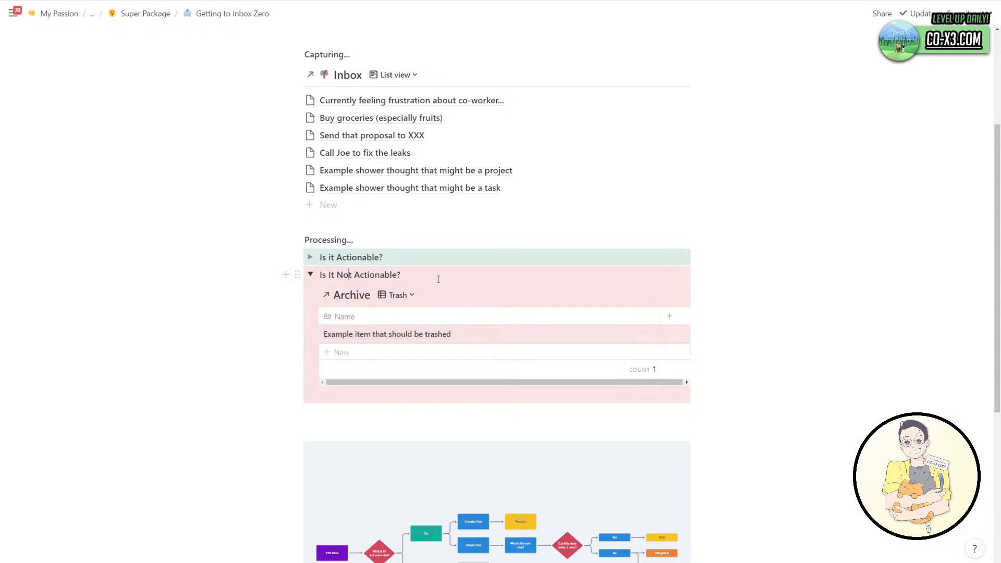
pyautogui.scroll(-1, 438, 279)
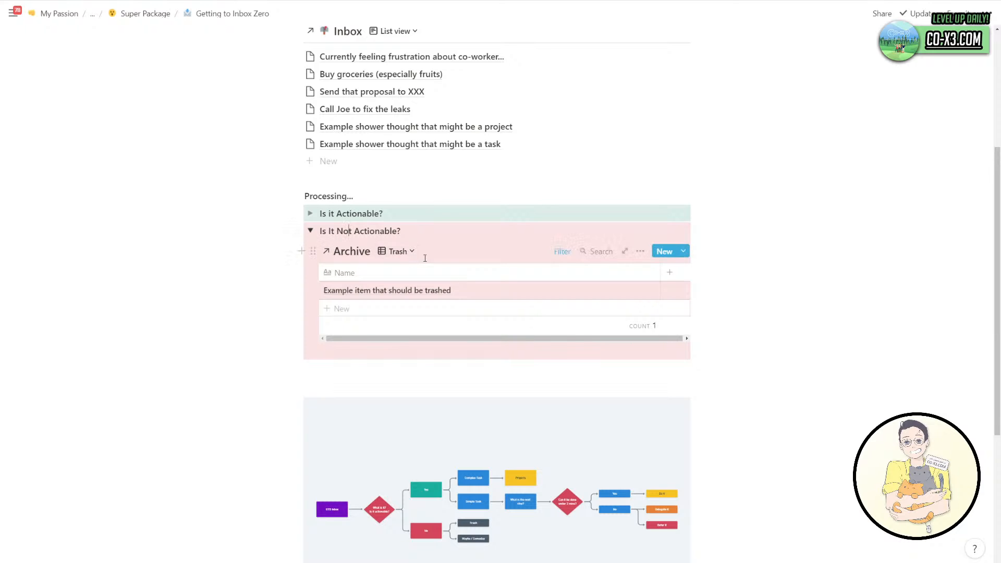
pyautogui.scroll(1, 433, 261)
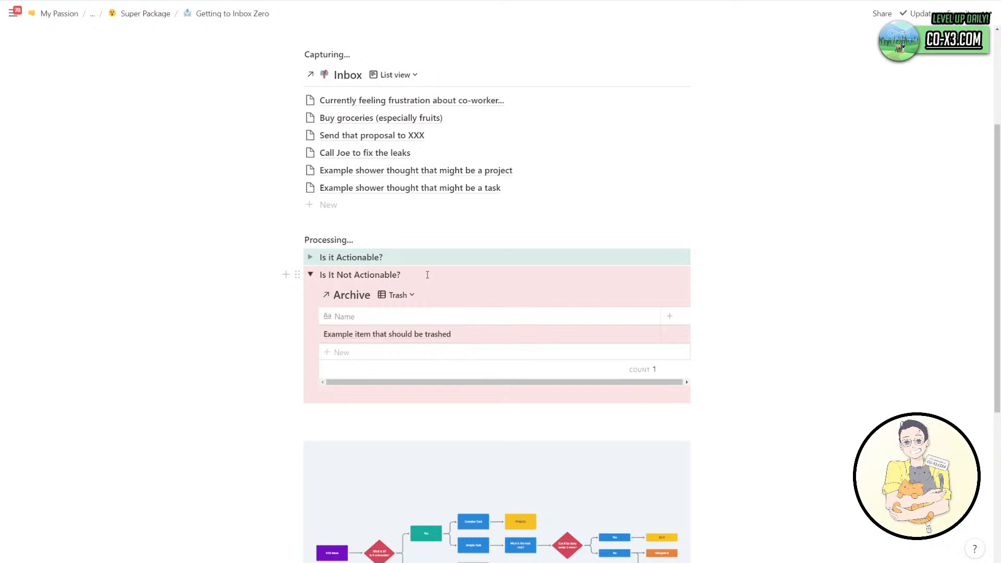
pyautogui.press('Return')
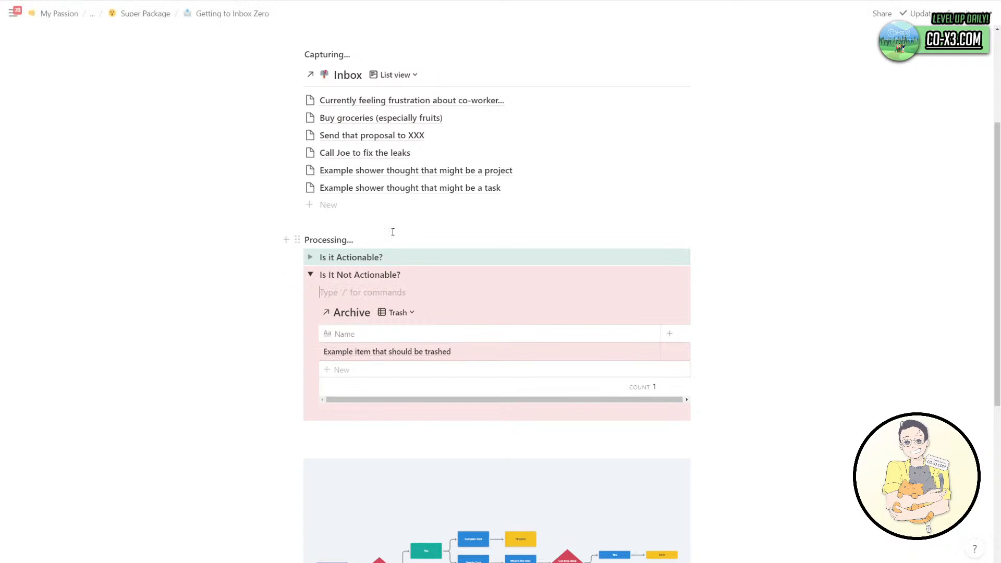
# Add a new Inbox item titled 'Create a website' and return to the page.
pyautogui.click(387, 205)
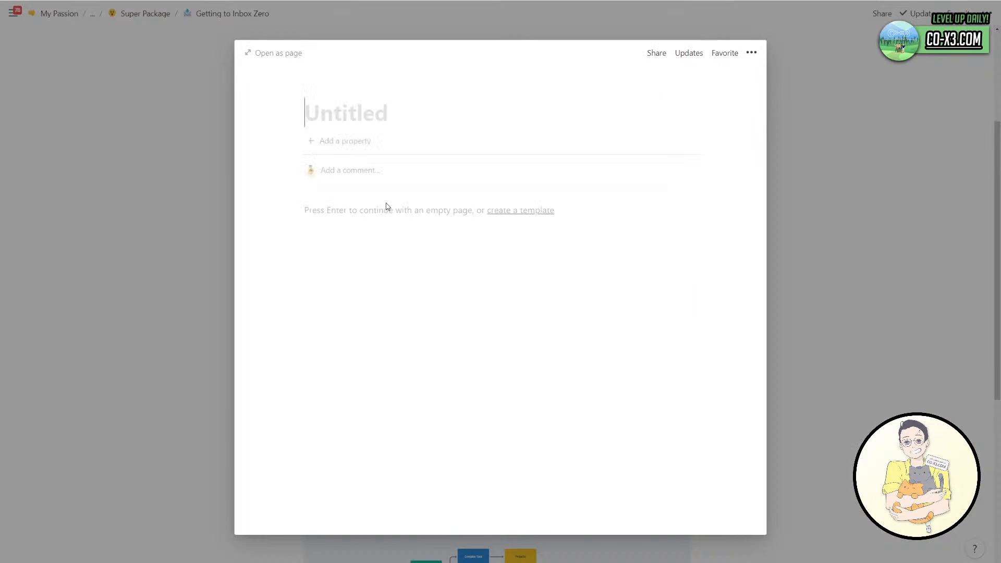
pyautogui.write('Create a website')
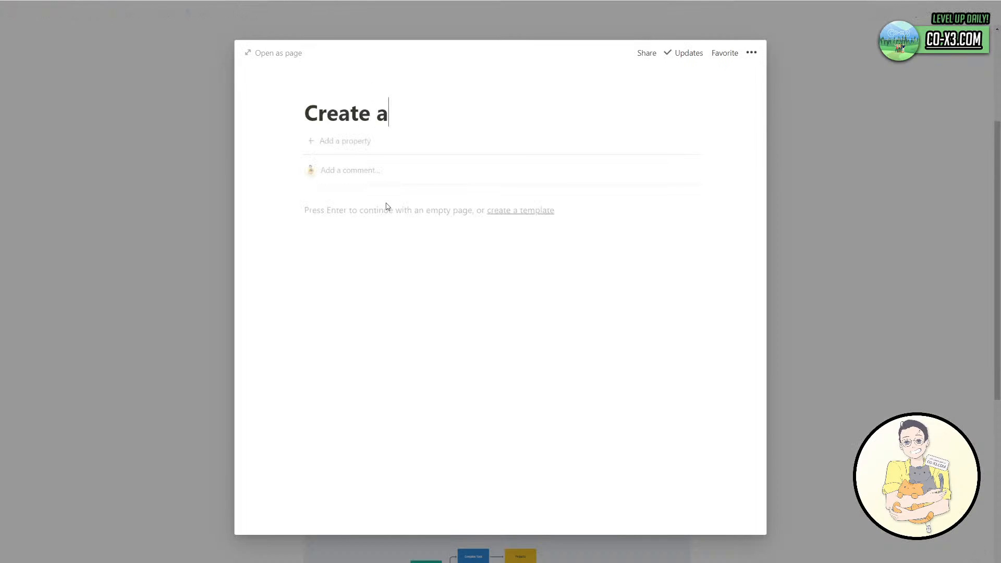
pyautogui.click(225, 261)
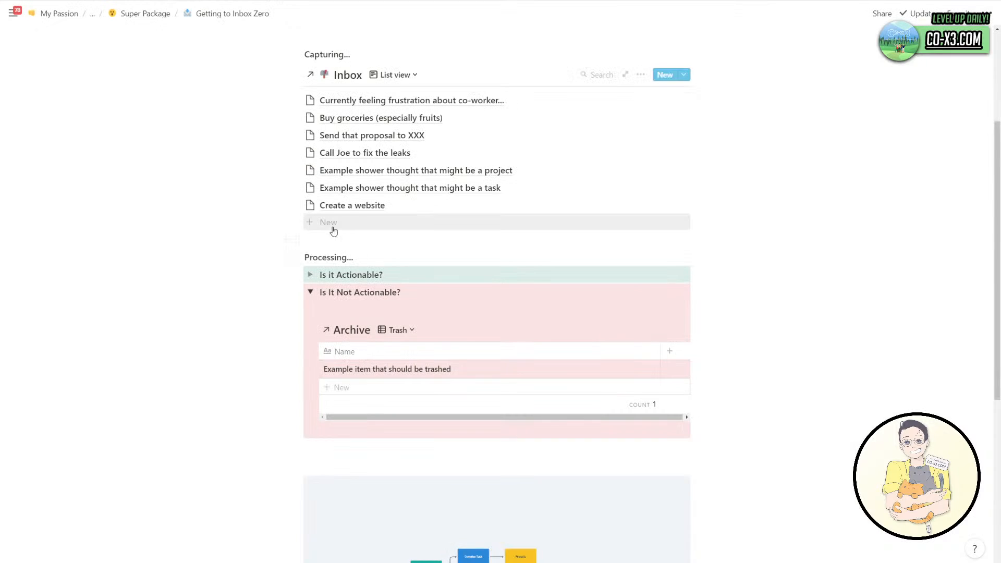
pyautogui.click(405, 303)
# Under 'When should we...', write the Trash items? (not within next year) and Someday-Maybe? notes.
pyautogui.press('Return')
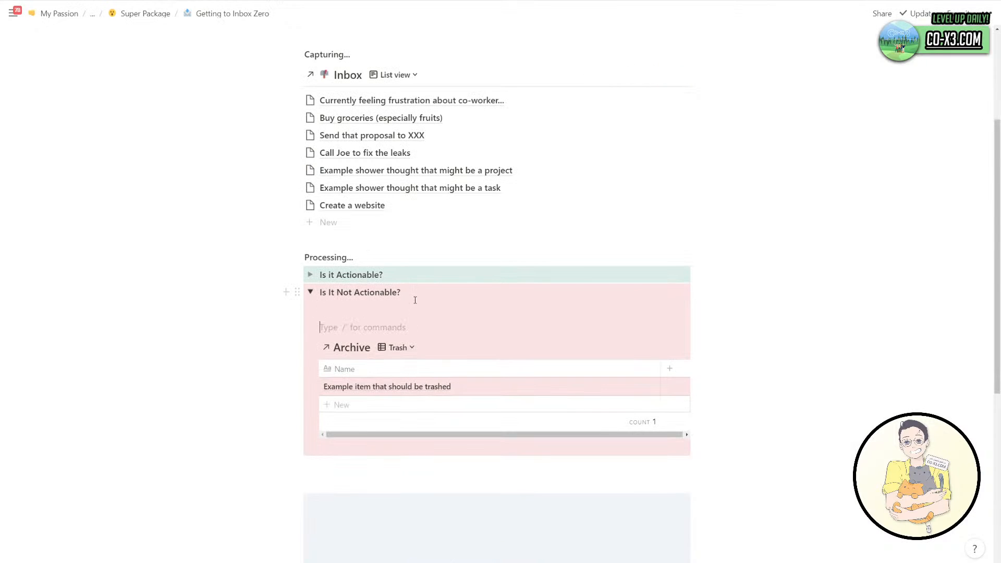
pyautogui.press('Up')
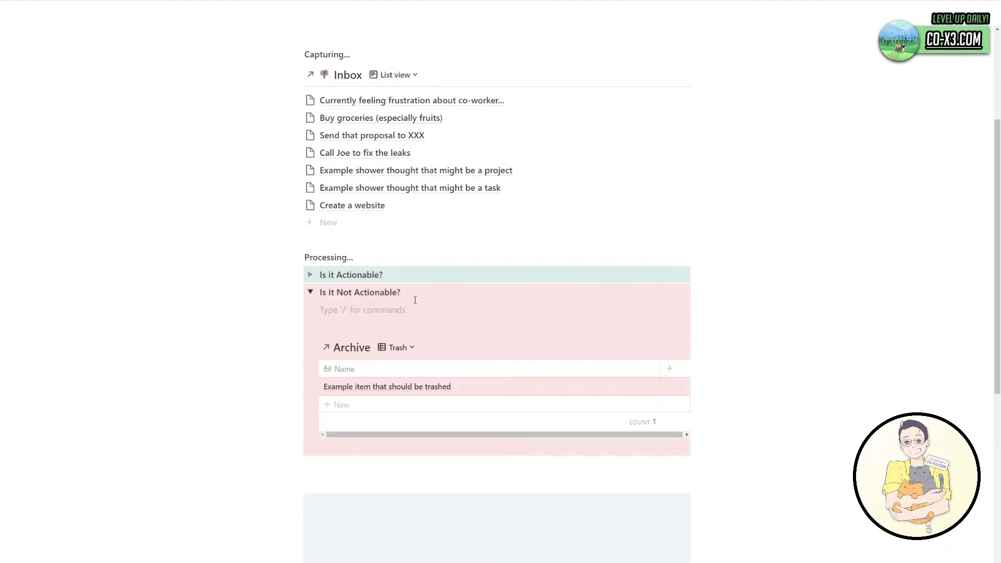
pyautogui.write('We should trash items that')
pyautogui.hotkey('ctrl', 'BackSpace')
pyautogui.hotkey('ctrl', 'BackSpace')
pyautogui.hotkey('ctrl', 'BackSpace')
pyautogui.hotkey('ctrl', 'BackSpace')
pyautogui.hotkey('ctrl', 'BackSpace')
pyautogui.write('When should we...')
pyautogui.press('Return')
pyautogui.write('Trash items')
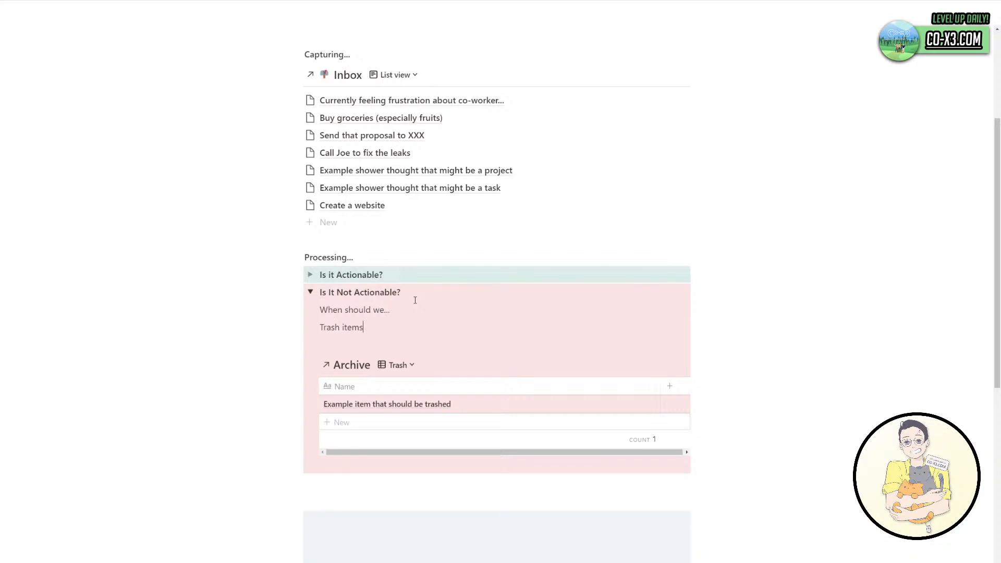
pyautogui.write('? - When we know that there is no way that we w')
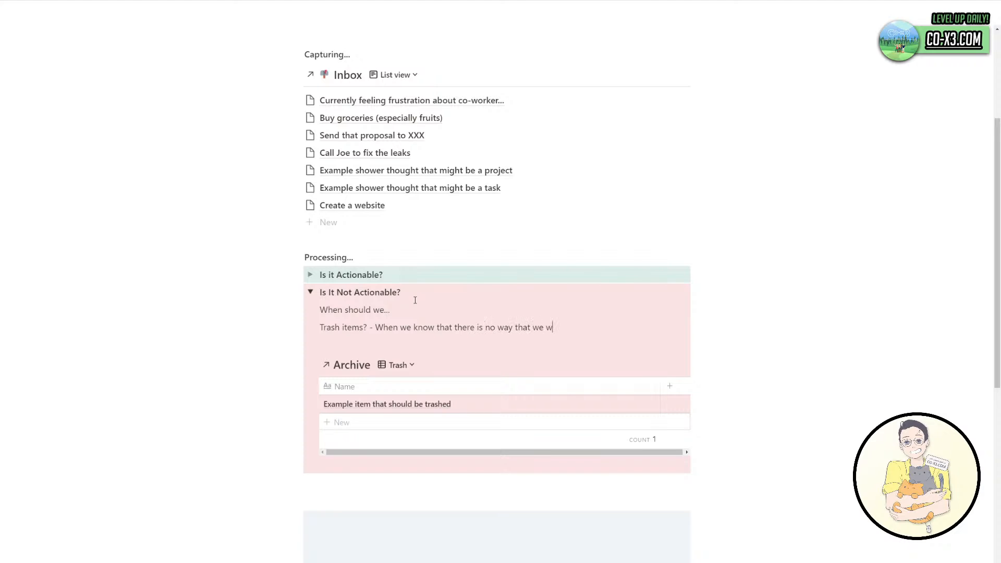
pyautogui.write('ill be doing it within then next')
pyautogui.press('BackSpace')
pyautogui.press('BackSpace')
pyautogui.press('BackSpace')
pyautogui.press('BackSpace')
pyautogui.press('BackSpace')
pyautogui.press('BackSpace')
pyautogui.write('next year')
pyautogui.press('Return')
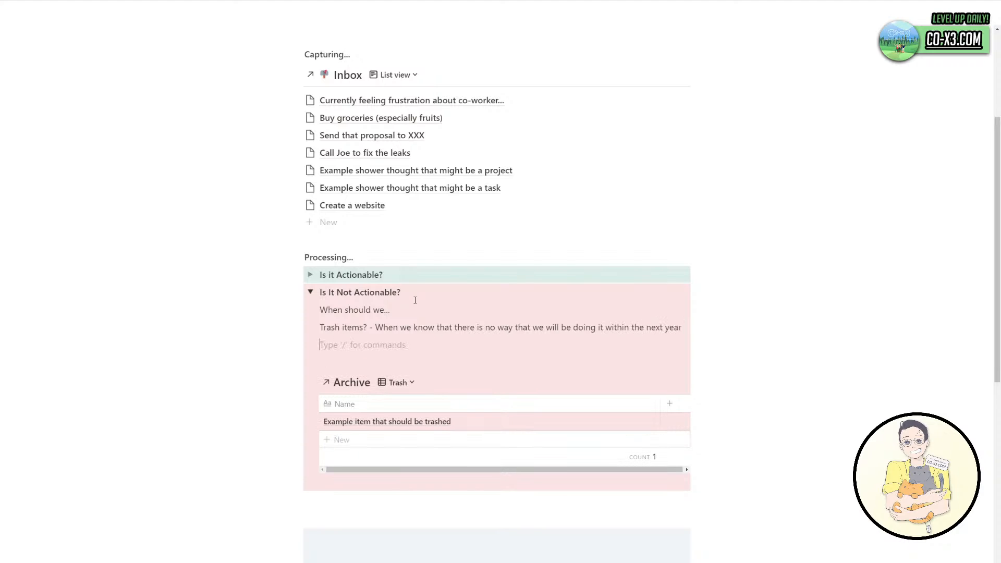
pyautogui.write('Someday-Maybe? - When ')
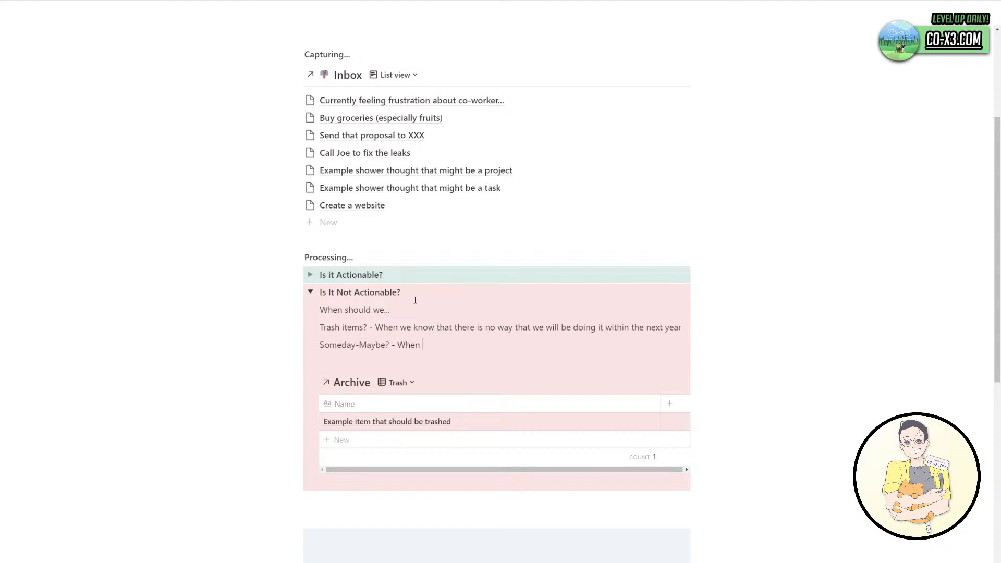
pyautogui.write('we know that there is a potentia')
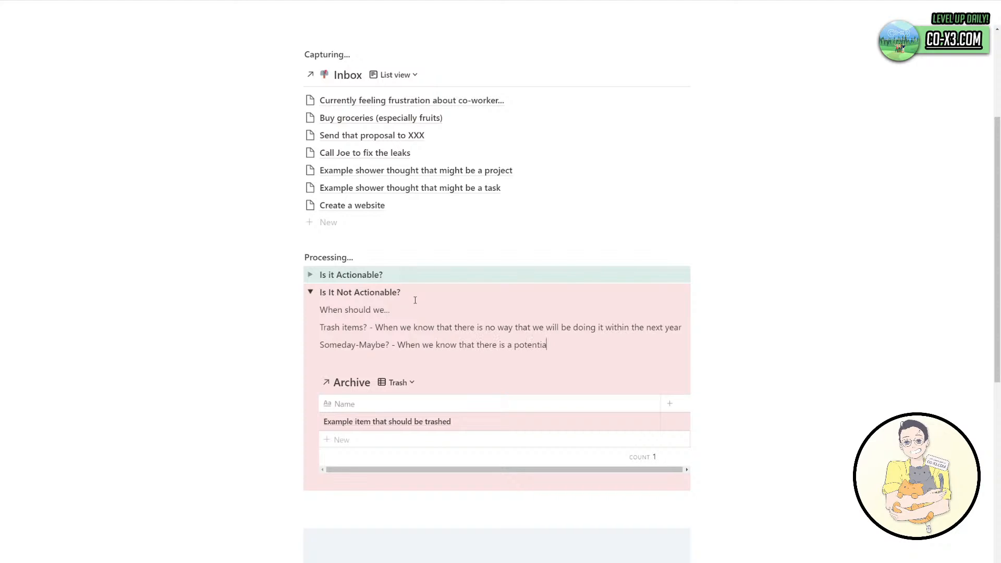
pyautogui.write('l to work on this in the coming months')
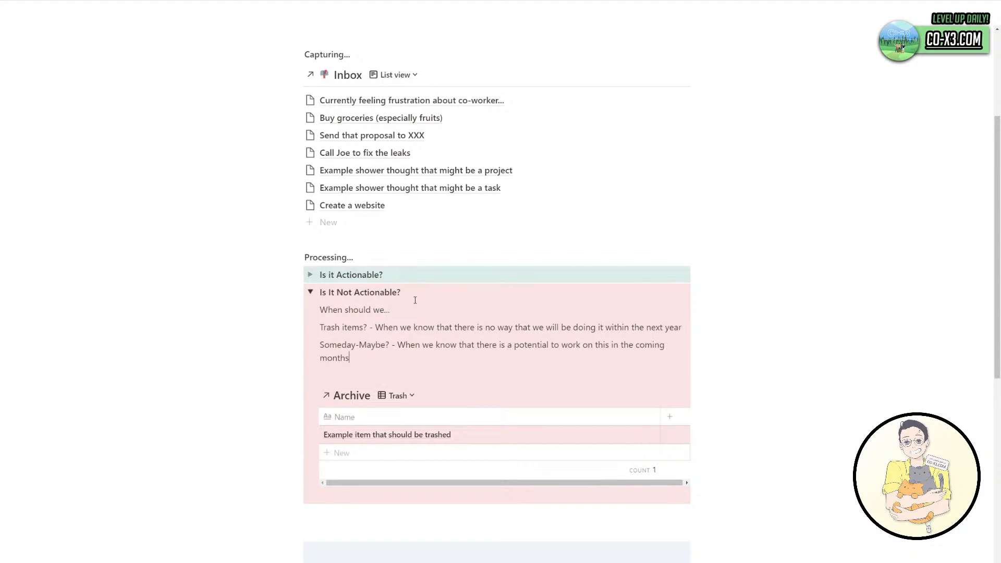
# Make the labels 'Trash items?' and 'Someday-Maybe?' bold.
pyautogui.click(367, 328)
pyautogui.press('Down')
pyautogui.click(320, 326)
pyautogui.moveTo(321, 327); pyautogui.dragTo(369, 327)
pyautogui.hotkey('ctrl', 'b')
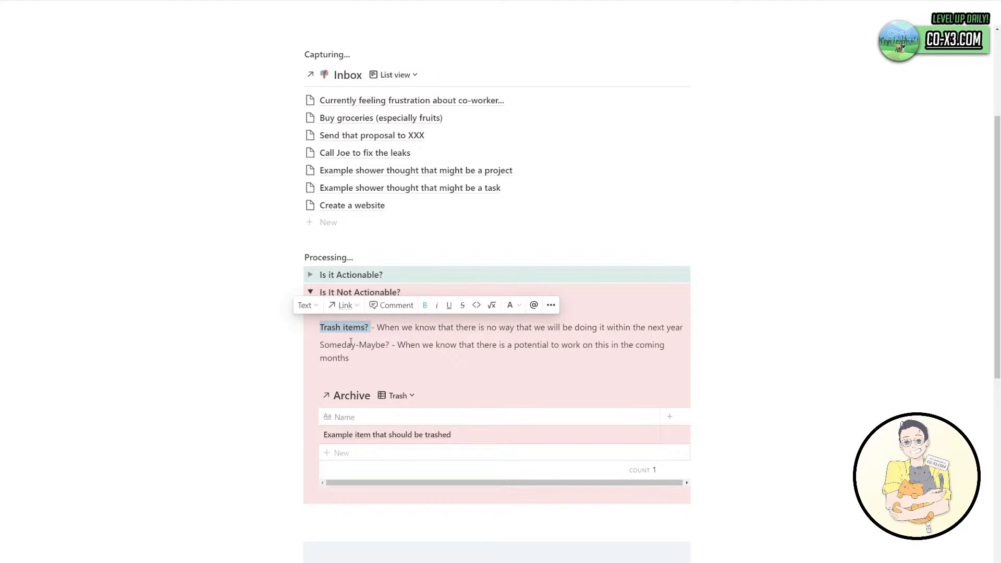
pyautogui.press('Down')
pyautogui.press('Home')
pyautogui.hotkey('ctrl', 'shift', 'Right')
pyautogui.hotkey('ctrl', 'shift', 'Right')
pyautogui.hotkey('ctrl', 'shift', 'Right')
pyautogui.hotkey('ctrl', 'shift', 'Right')
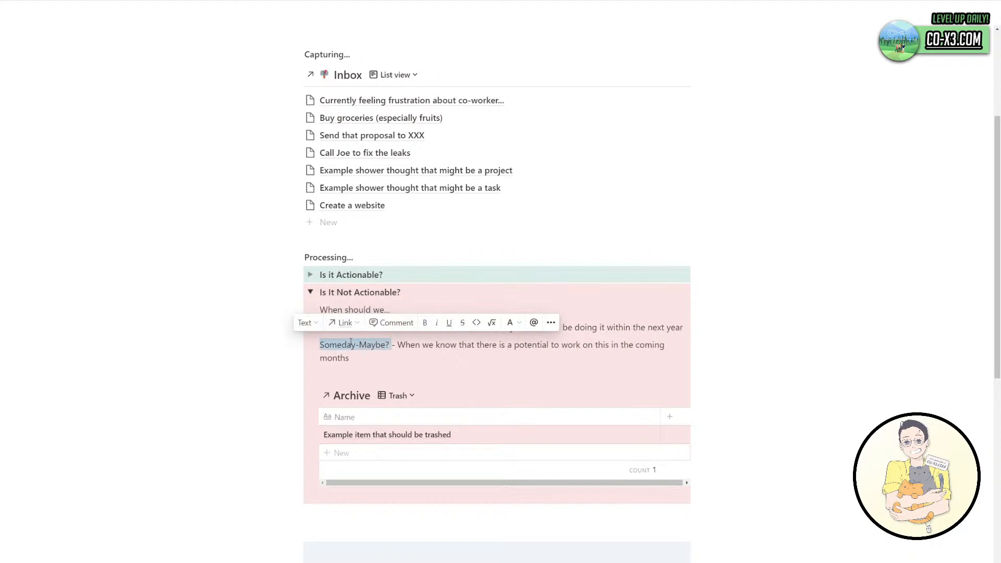
pyautogui.hotkey('ctrl', 'b')
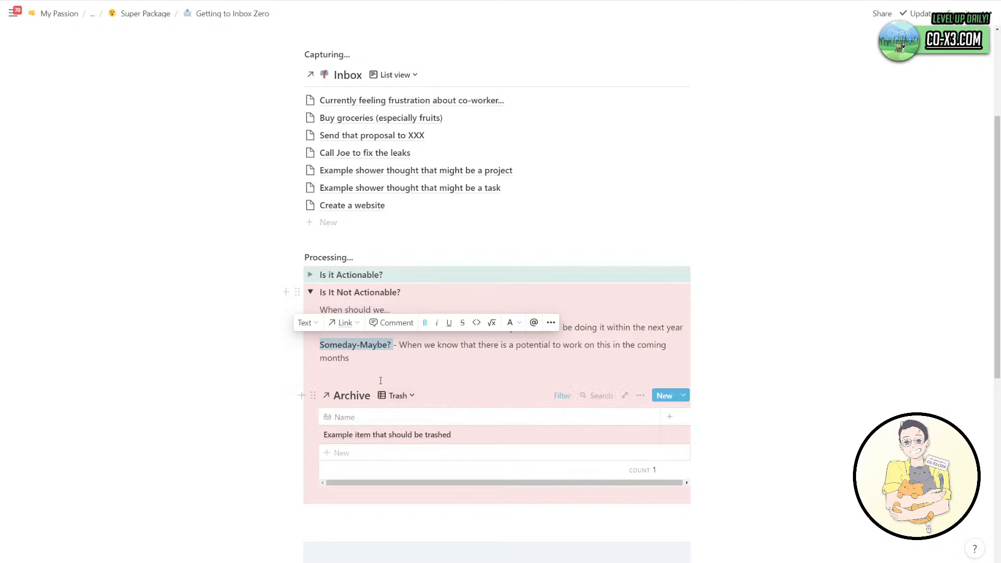
# Rename the Archive's Trash view to include a wastebasket emoji.
pyautogui.click(411, 397)
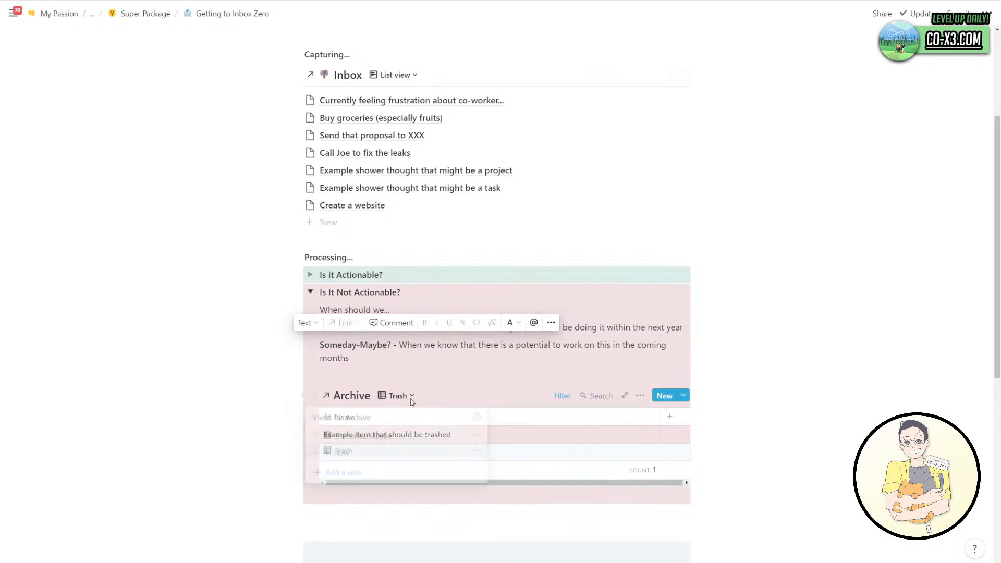
pyautogui.click(478, 451)
pyautogui.click(347, 416)
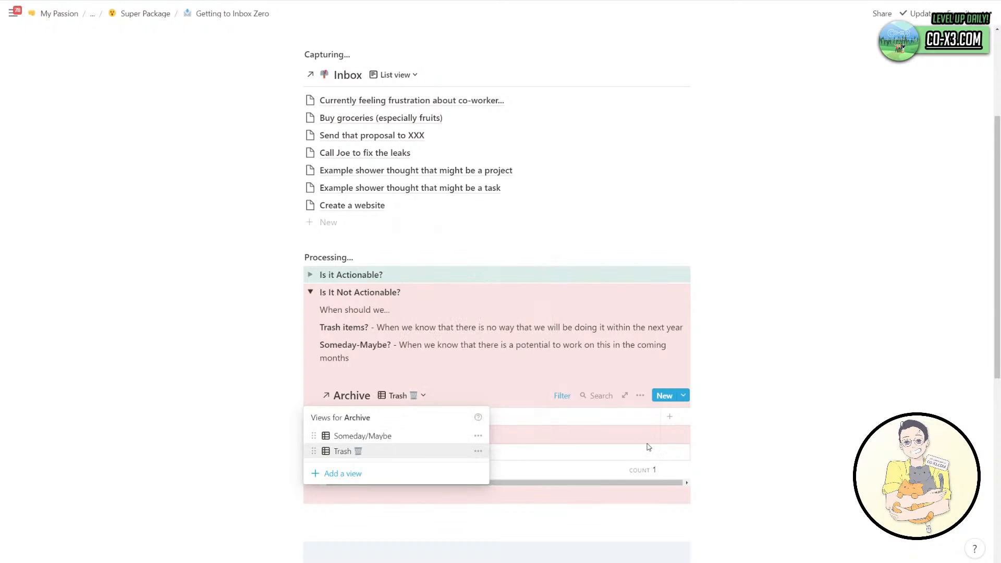
# Add the sunrise emoji to the Someday/Maybe view name and close the views list.
pyautogui.click(477, 435)
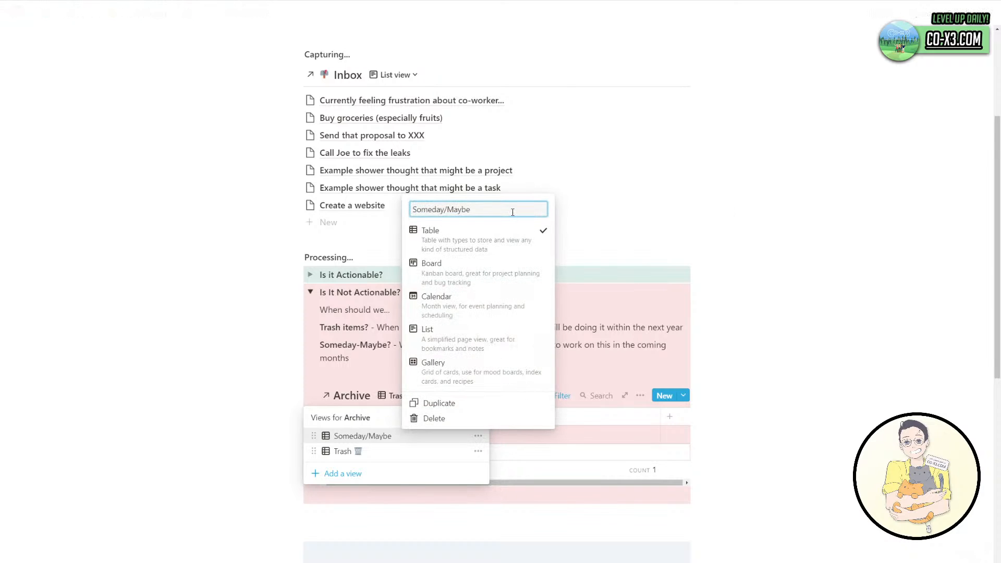
pyautogui.write('hori')
pyautogui.press('BackSpace')
pyautogui.press('BackSpace')
pyautogui.write('sunri')
pyautogui.click(486, 273)
pyautogui.click(497, 191)
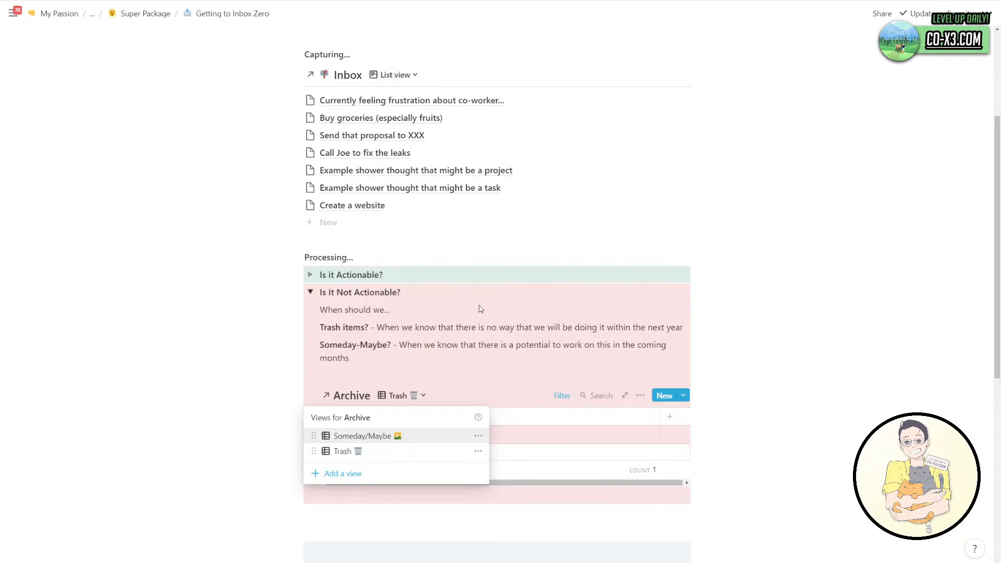
pyautogui.click(456, 350)
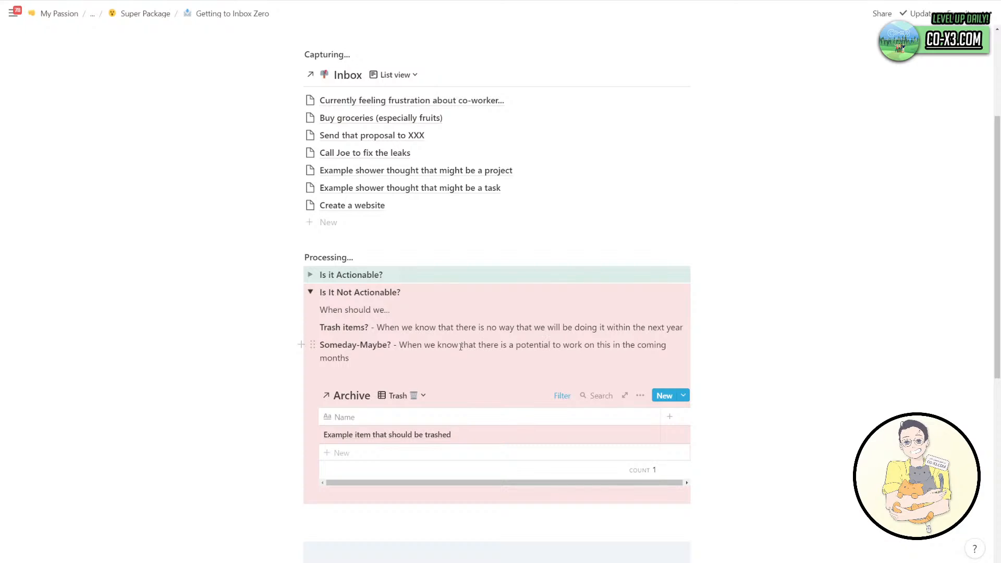
# Inside 'Is it Actionable?', create a nested toggle titled 'Is it a task?'.
pyautogui.click(310, 274)
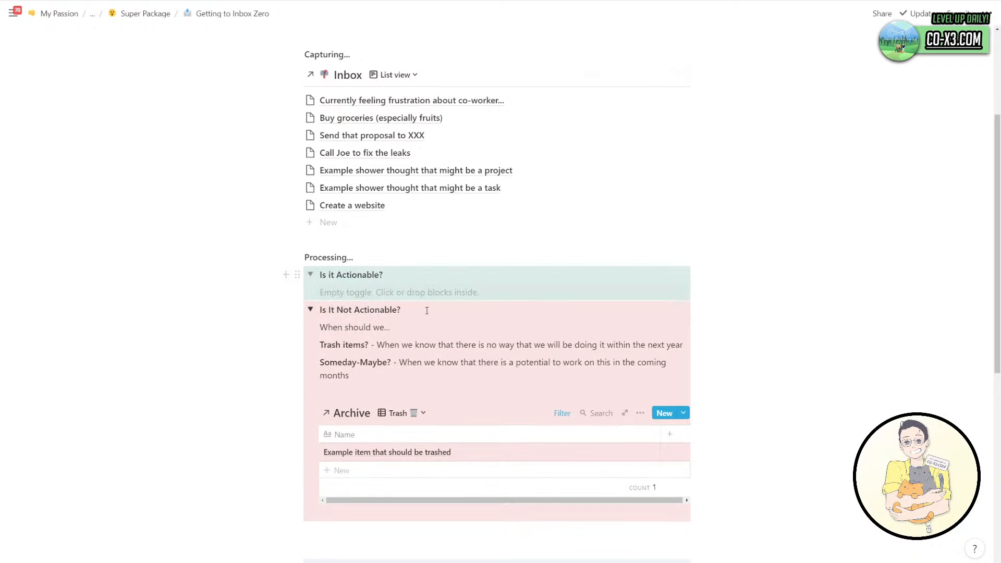
pyautogui.click(428, 294)
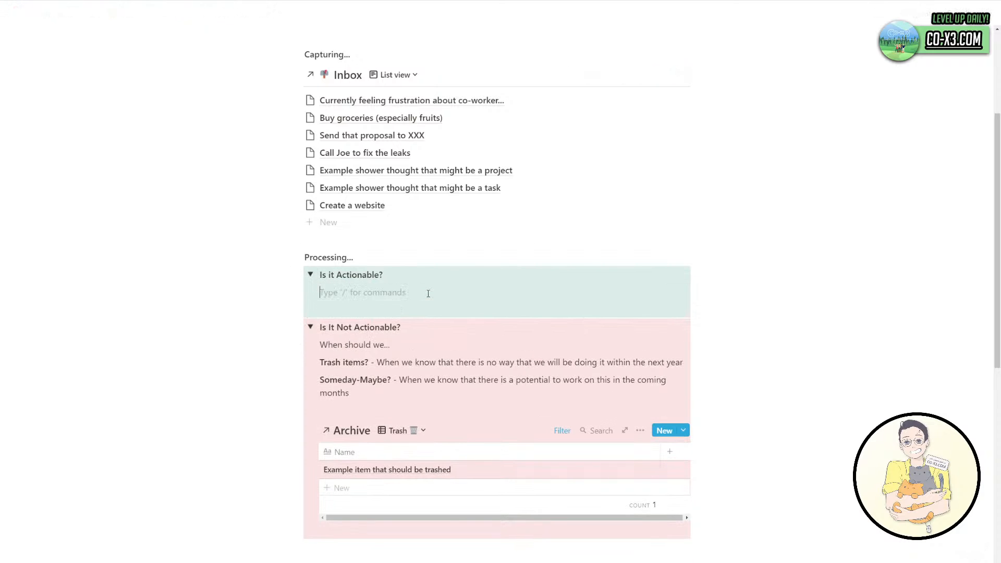
pyautogui.write('/toggle')
pyautogui.press('Return')
pyautogui.write('Tasks')
pyautogui.write('Is it ')
pyautogui.write('a')
pyautogui.press('Delete')
pyautogui.write('t')
pyautogui.press('BackSpace')
pyautogui.write('?')
# Add a second nested toggle below it, leaving its title blank.
pyautogui.press('Return')
pyautogui.write('I')
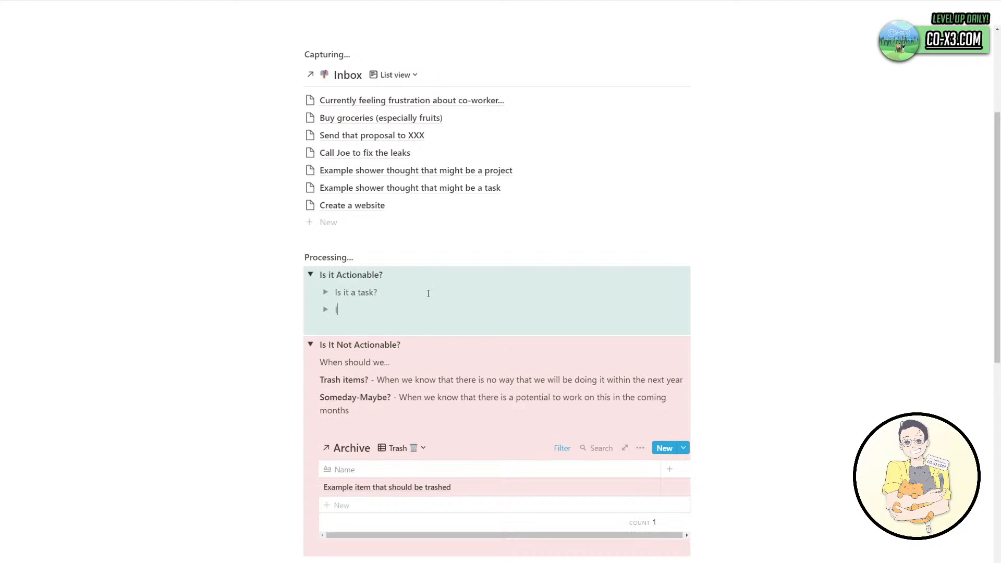
pyautogui.write('s it a master?')
pyautogui.hotkey('ctrl', 'BackSpace')
pyautogui.write('area')
pyautogui.hotkey('ctrl', 'BackSpace')
pyautogui.hotkey('ctrl', 'BackSpace')
pyautogui.hotkey('ctrl', 'BackSpace')
pyautogui.hotkey('ctrl', 'BackSpace')
# Add Inbox entries 'Make a positive impact locally', 'Improve rapport with ____' and 'Build awareness about climate change'.
pyautogui.click(406, 223)
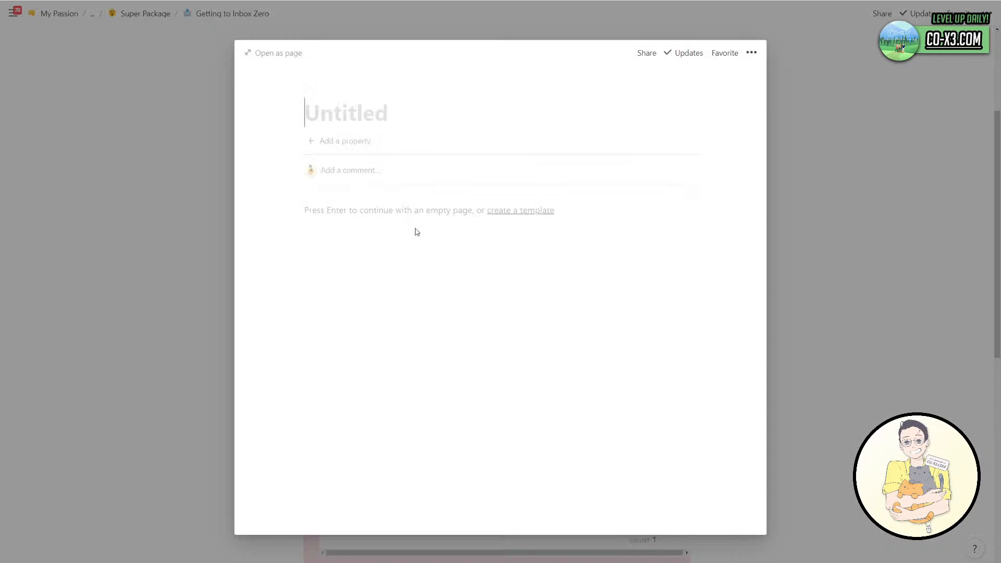
pyautogui.write('M')
pyautogui.press('BackSpace')
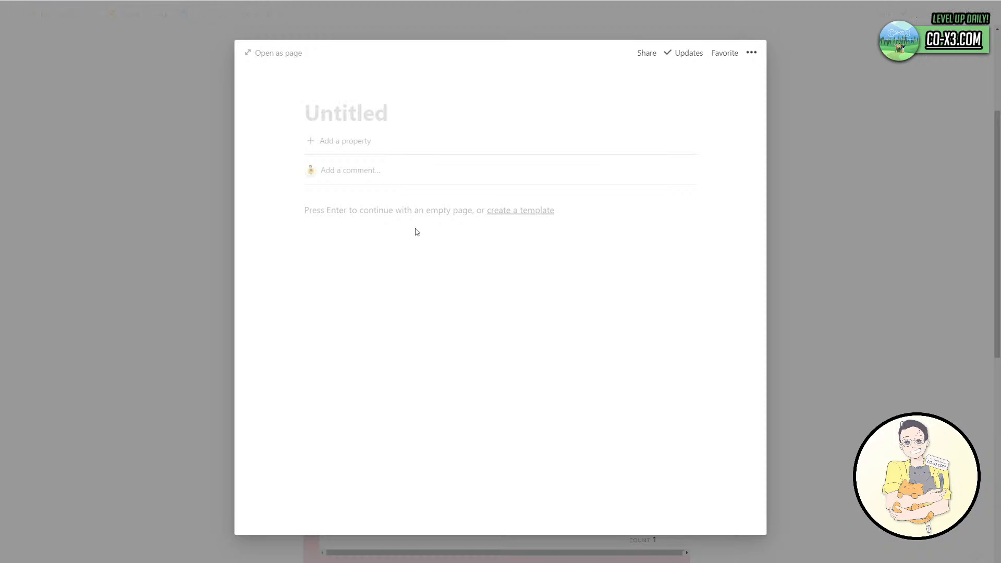
pyautogui.write('Make a positive ')
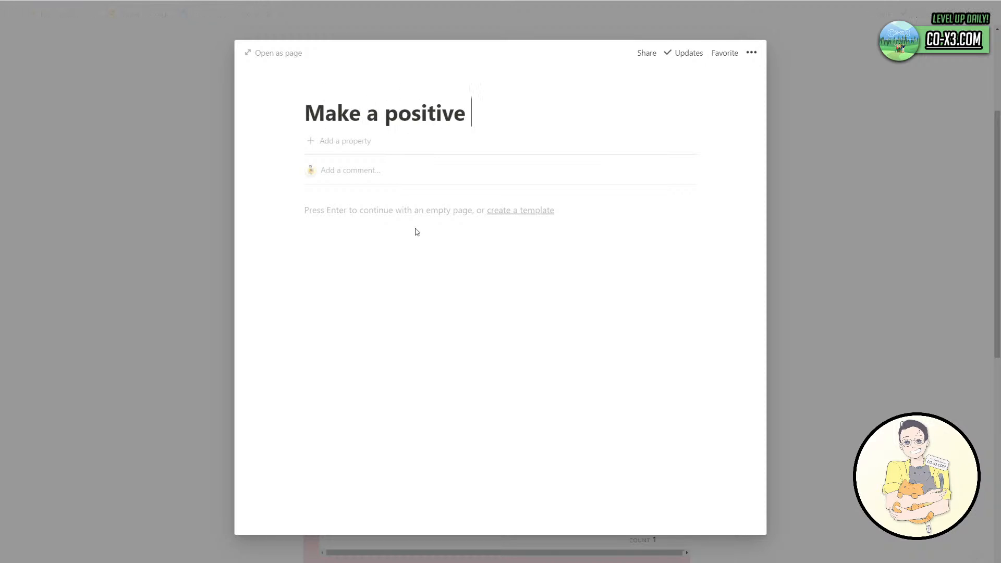
pyautogui.write('inpact locally')
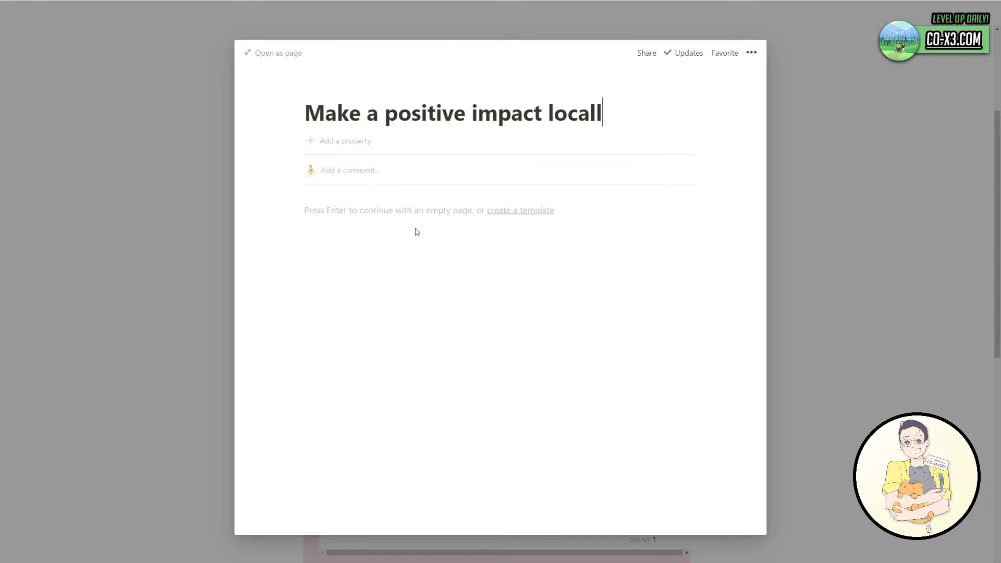
pyautogui.click(93, 231)
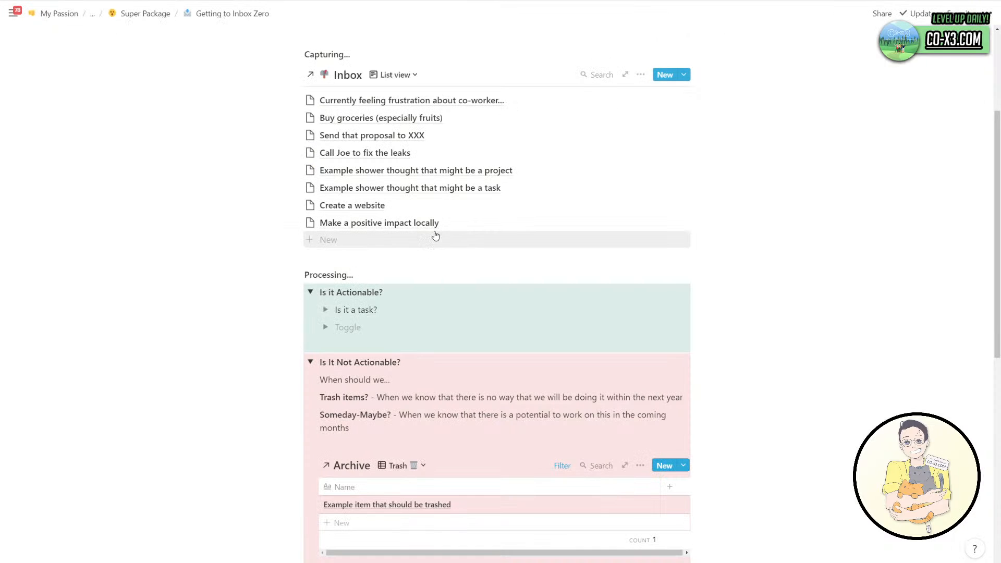
pyautogui.click(426, 244)
pyautogui.write('Impr')
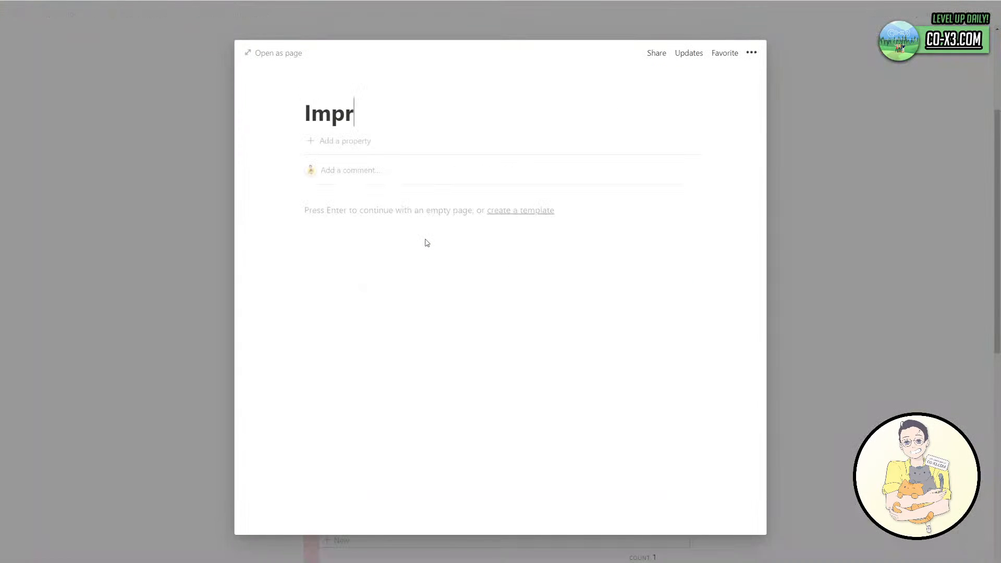
pyautogui.write('ove rapport with ____')
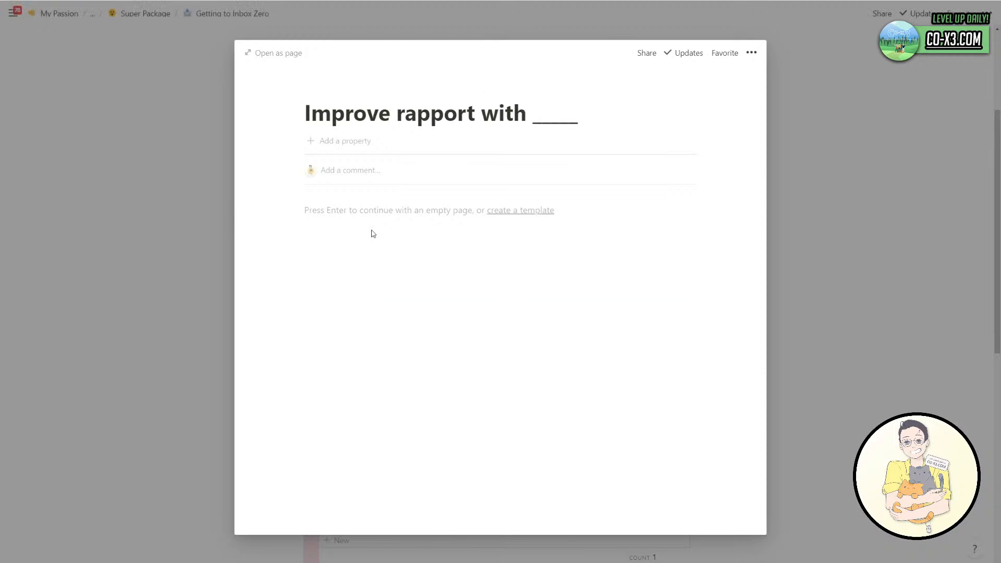
pyautogui.press('Escape')
pyautogui.click(397, 259)
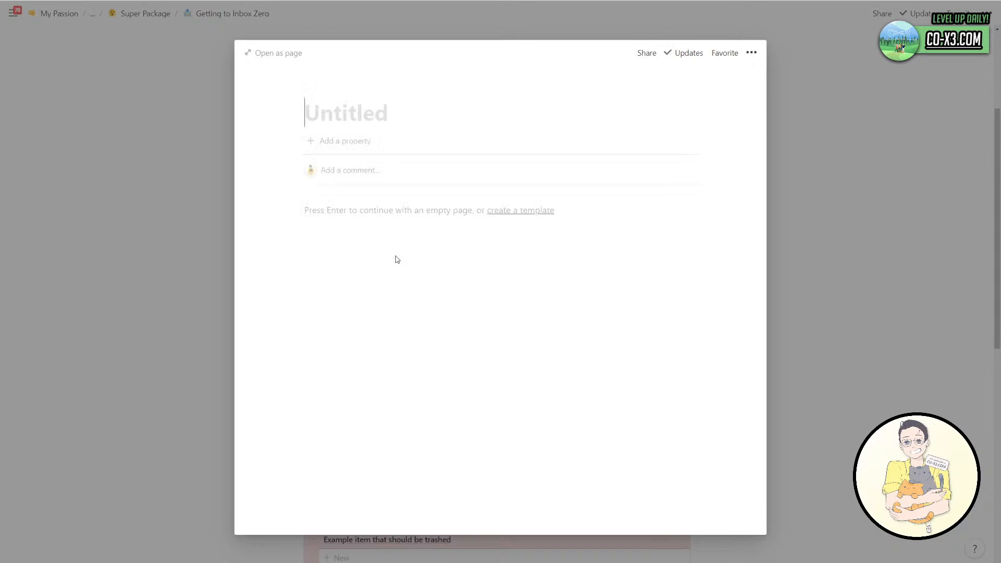
pyautogui.write('Build awareness')
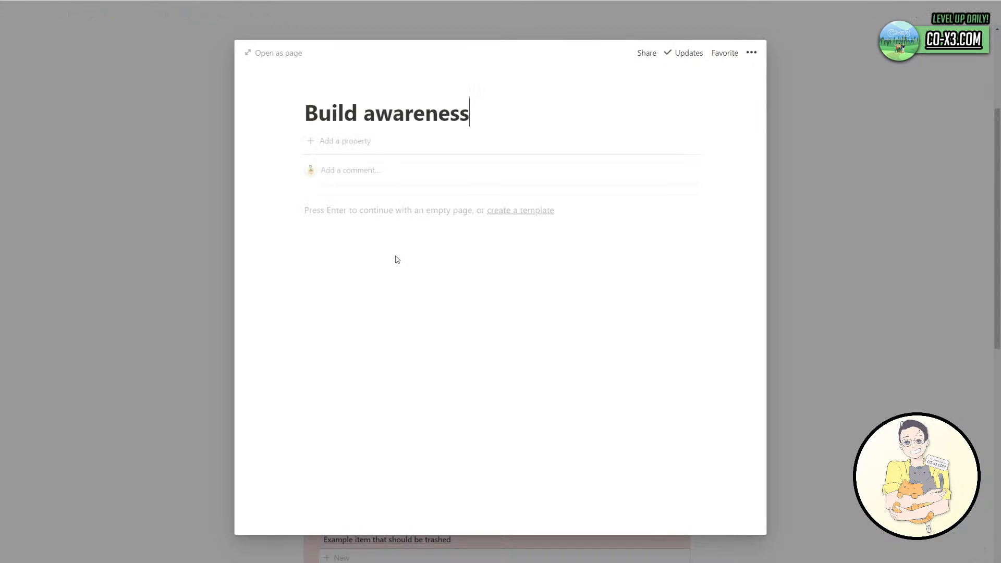
pyautogui.write(' about climate change')
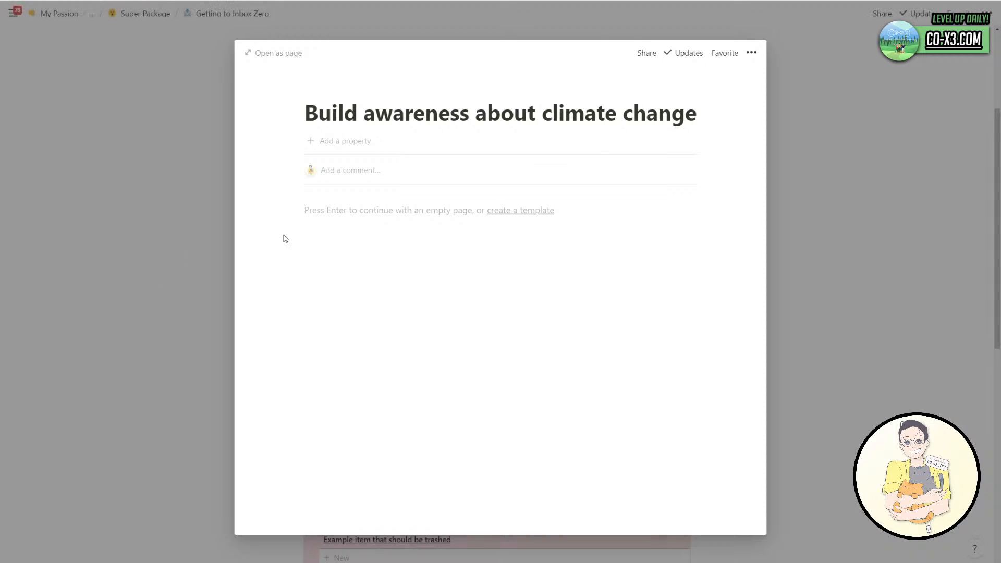
pyautogui.press('Escape')
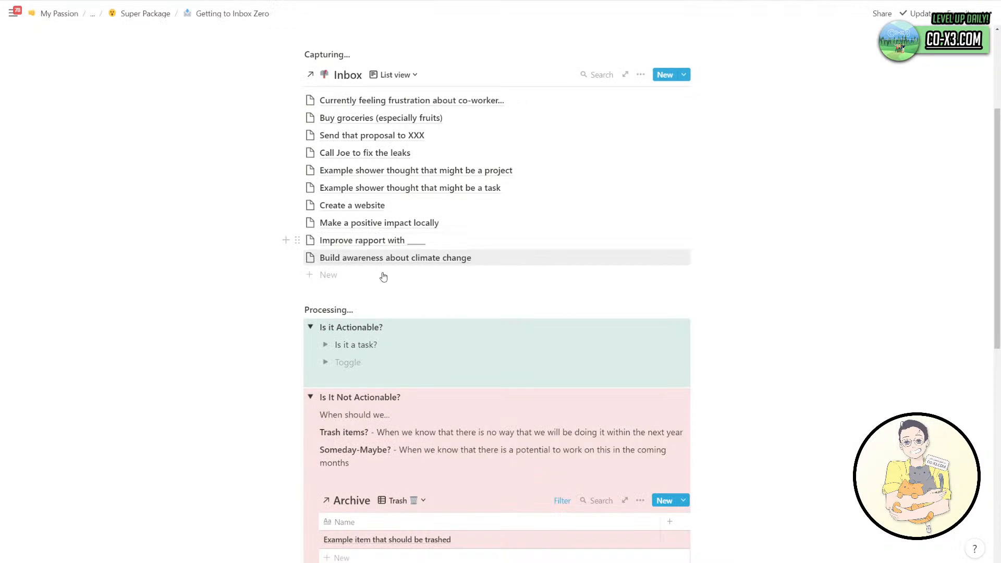
# Add Inbox entries 'Revitalize my local community' and 'Start a business'.
pyautogui.click(405, 280)
pyautogui.write('REvit')
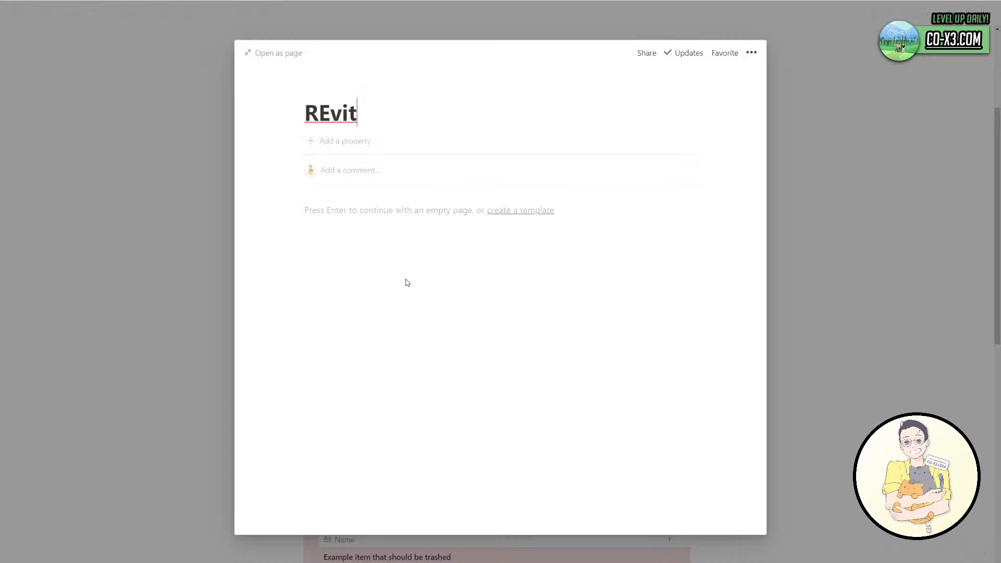
pyautogui.press('BackSpace')
pyautogui.press('BackSpace')
pyautogui.press('BackSpace')
pyautogui.press('BackSpace')
pyautogui.write('evitalize m')
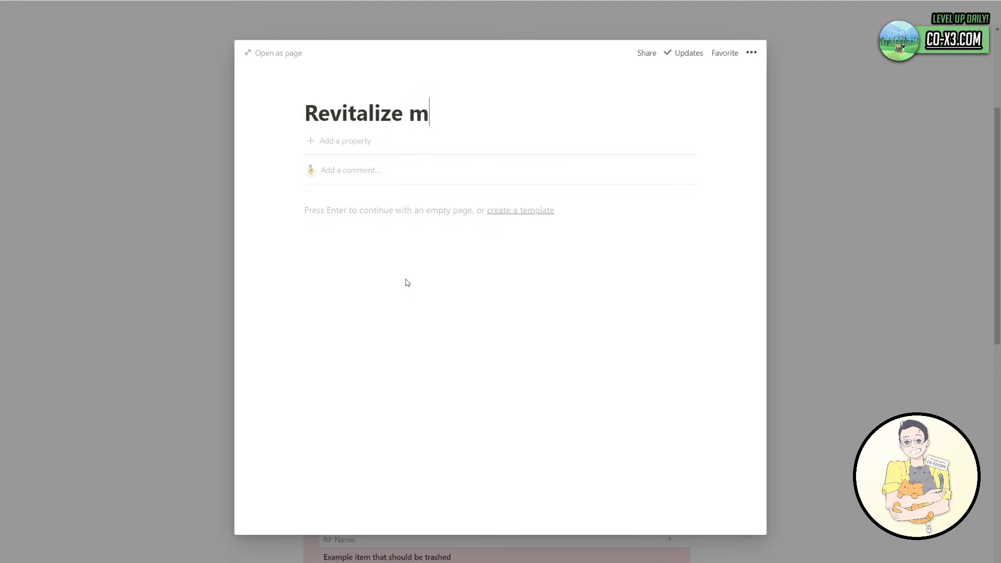
pyautogui.write('y local community')
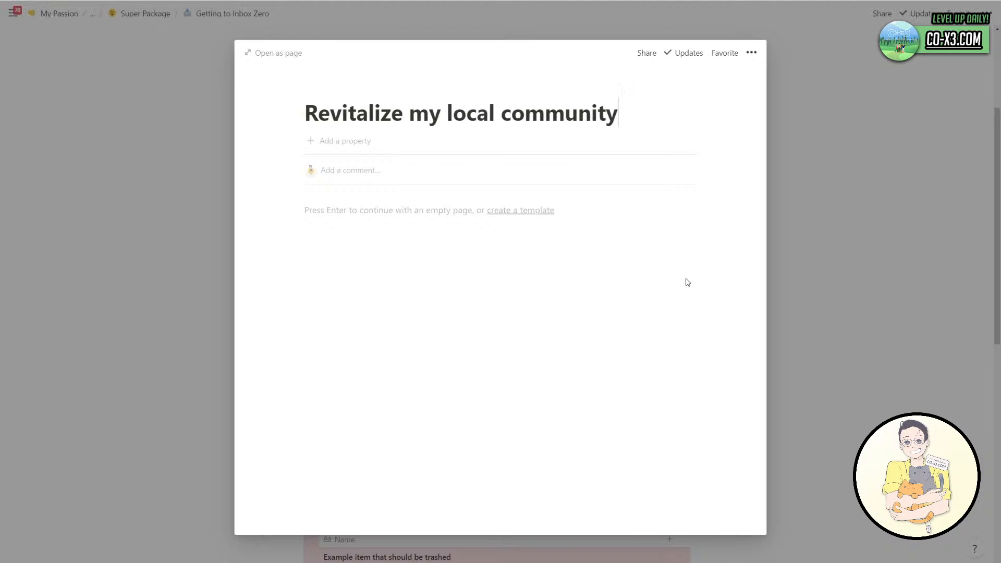
pyautogui.click(859, 262)
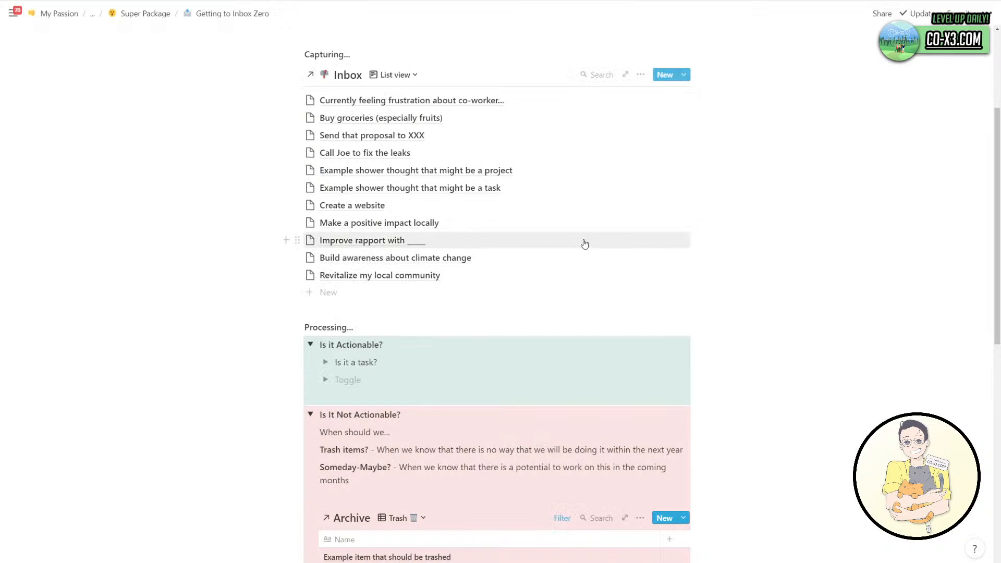
pyautogui.click(433, 289)
pyautogui.write('Start a business')
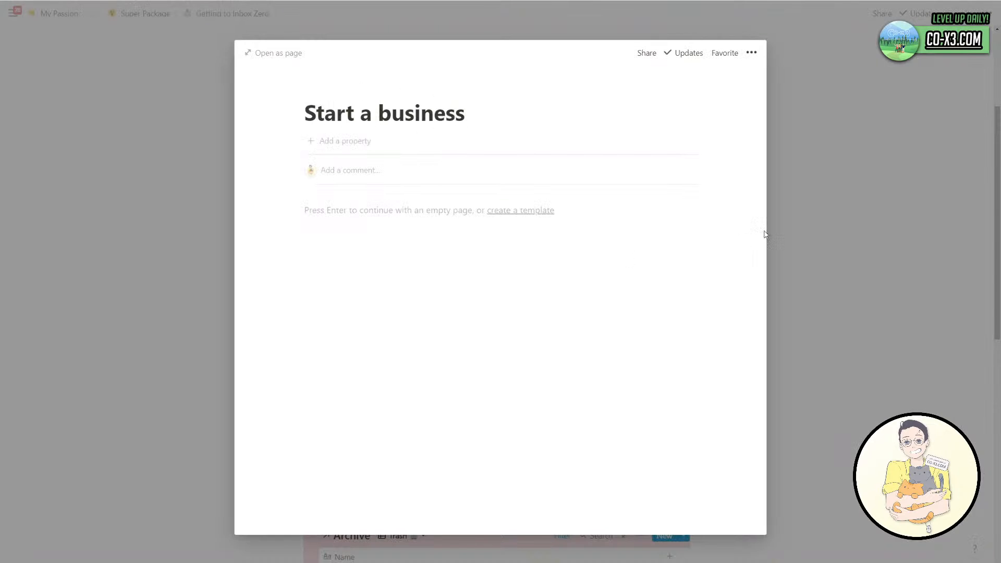
pyautogui.click(802, 230)
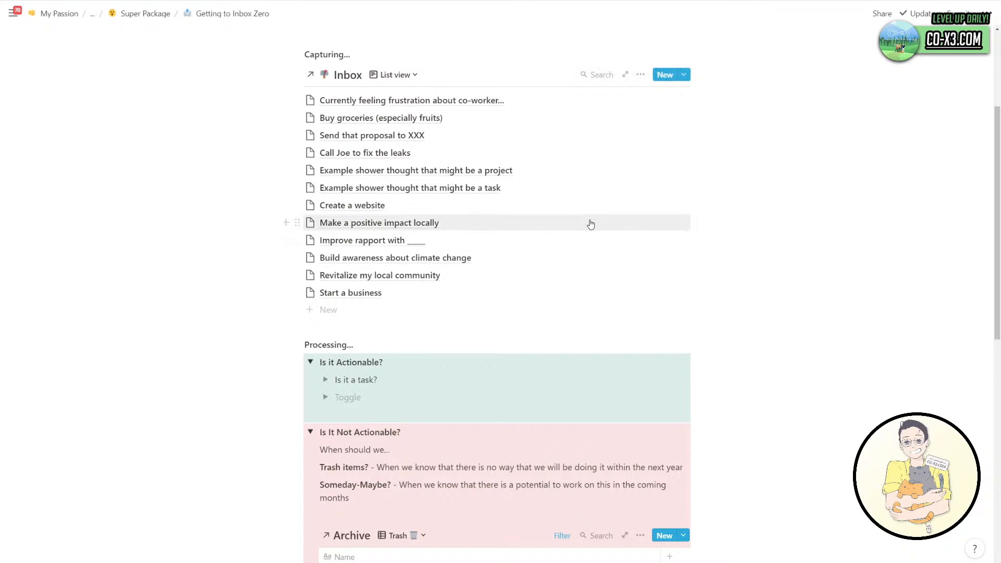
pyautogui.scroll(-2, 591, 224)
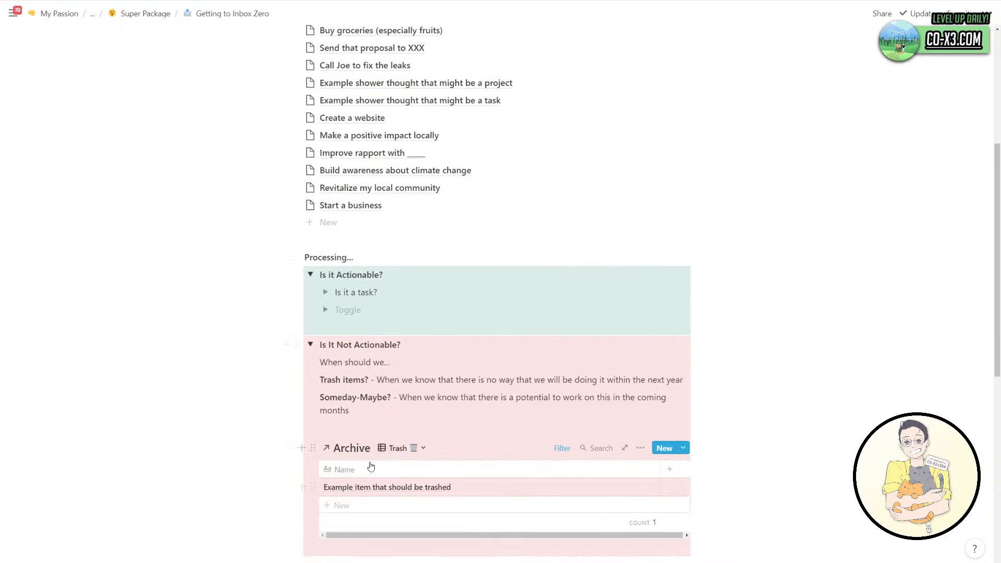
pyautogui.scroll(-1, 429, 502)
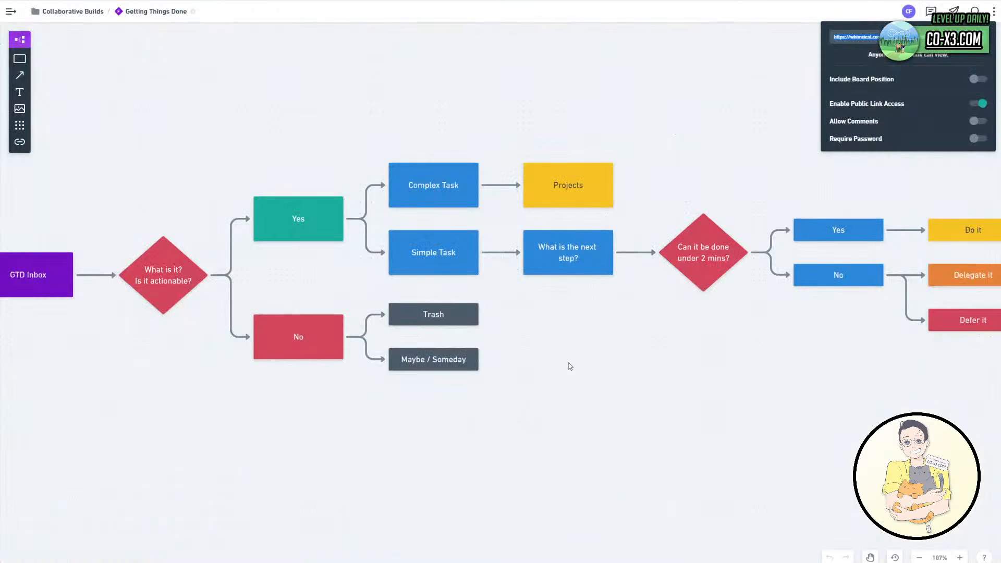
# Move the final Yes/No branch of the GTD flowchart higher up.
pyautogui.click(570, 365)
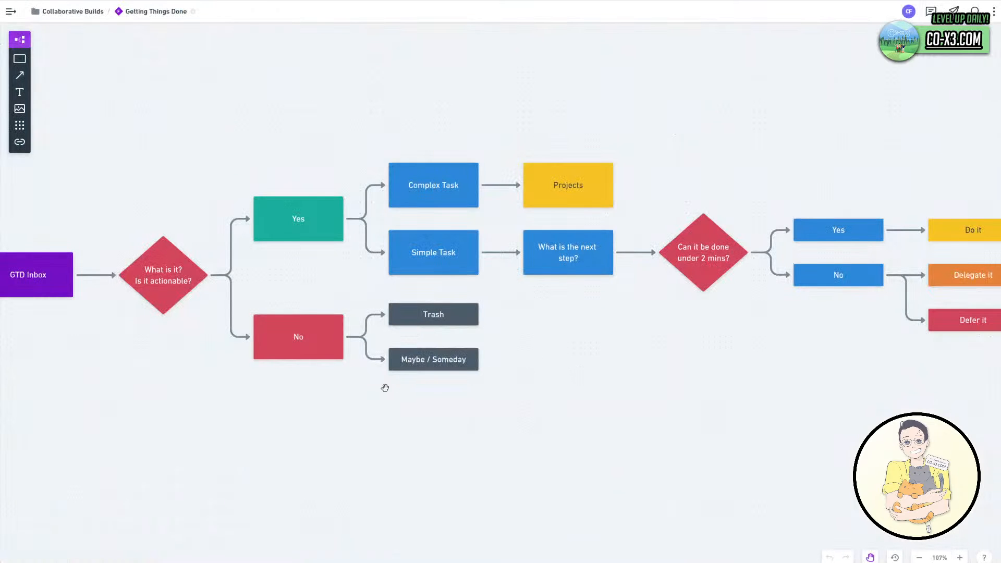
pyautogui.moveTo(384, 387); pyautogui.dragTo(527, 370)
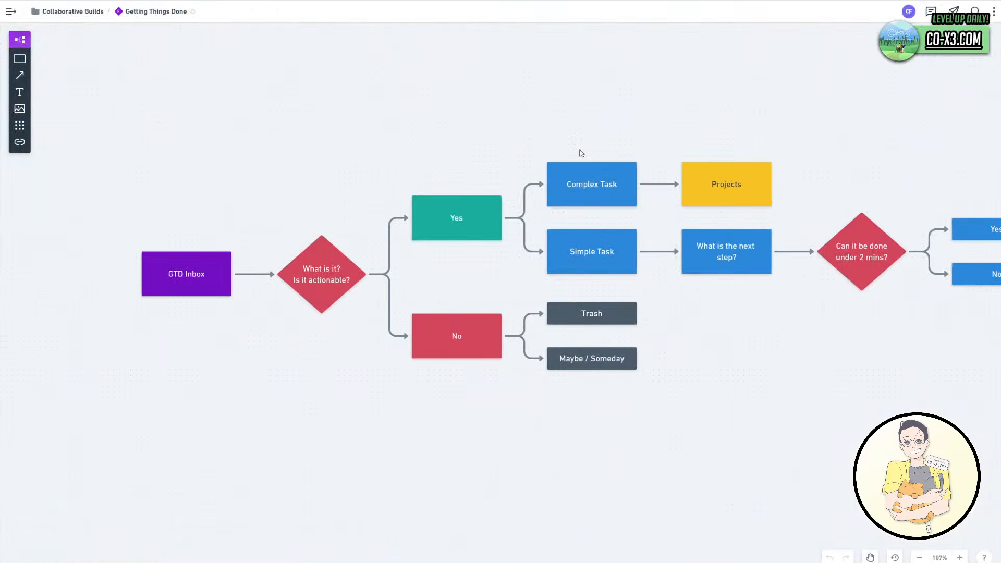
pyautogui.scroll(-1, 810, 344)
pyautogui.scroll(-3, 809, 344)
pyautogui.moveTo(844, 352); pyautogui.dragTo(641, 319)
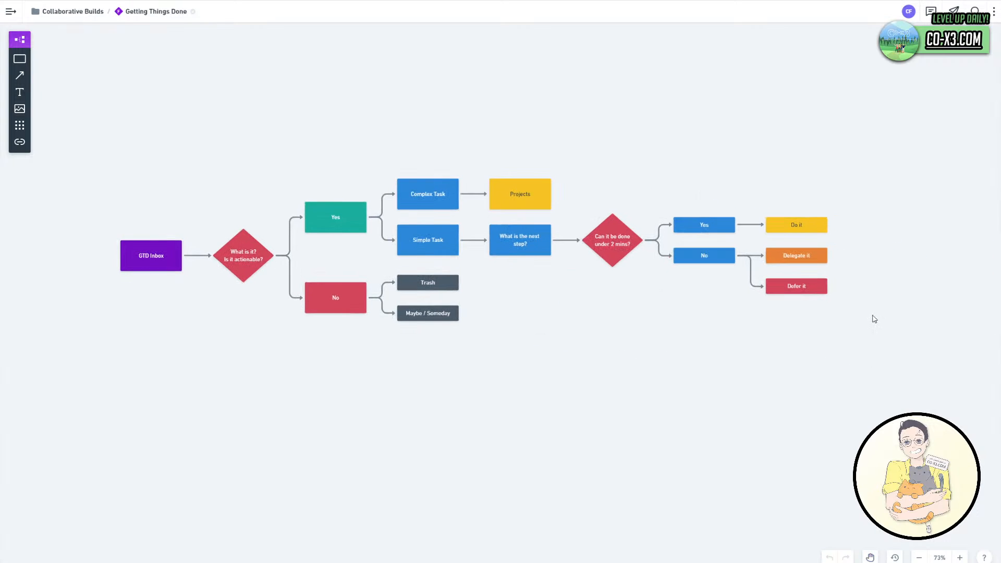
pyautogui.moveTo(873, 315); pyautogui.dragTo(698, 195)
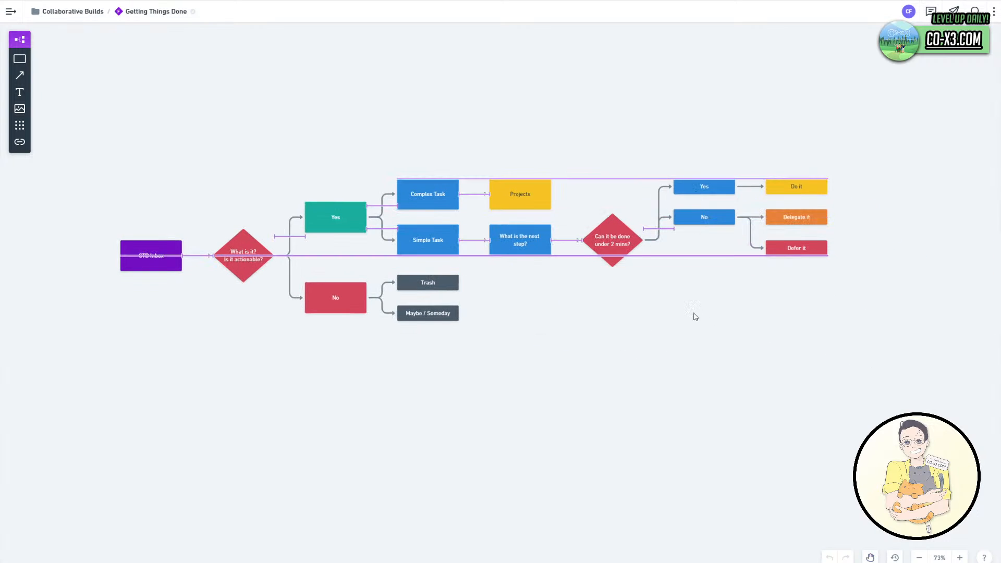
# Draw a wide white rectangle framing the actionable path from Yes onwards.
pyautogui.click(20, 59)
pyautogui.click(263, 128)
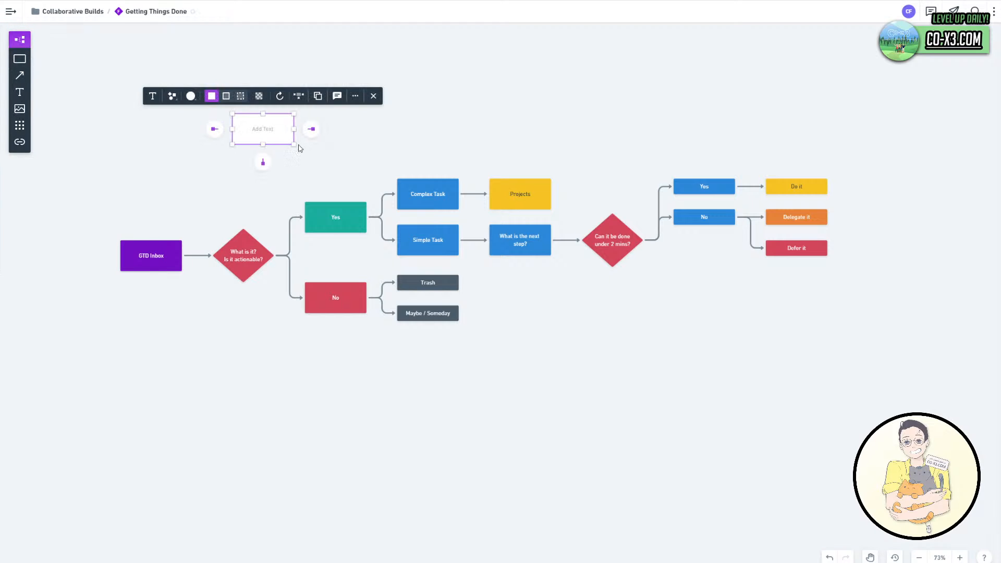
pyautogui.click(298, 148)
pyautogui.moveTo(293, 145); pyautogui.dragTo(858, 275)
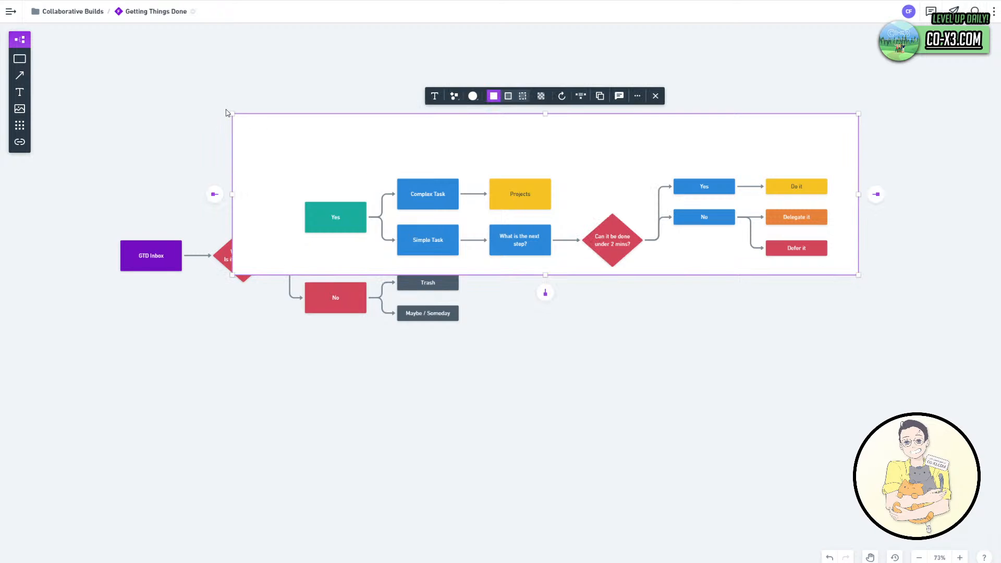
pyautogui.moveTo(228, 110); pyautogui.dragTo(294, 164)
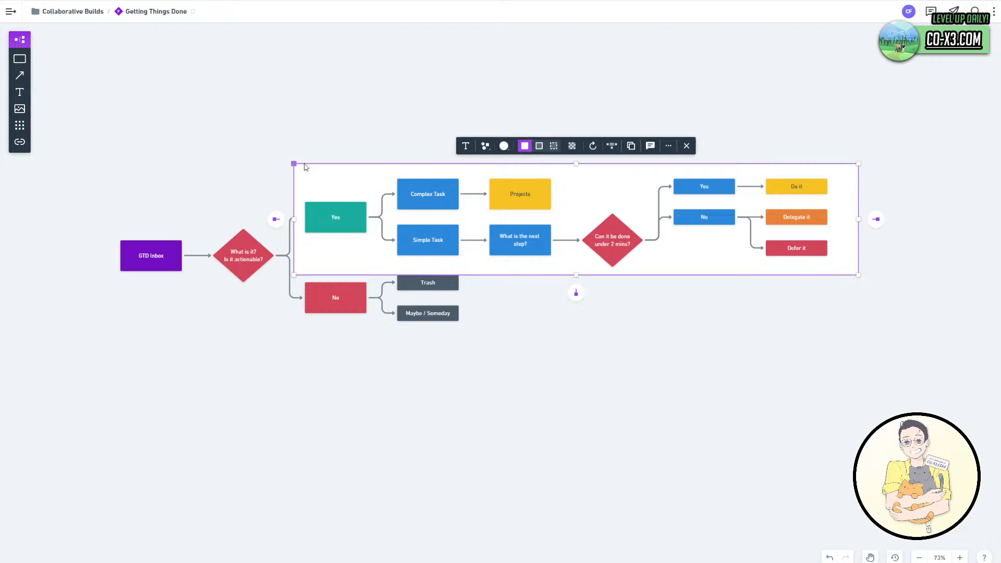
pyautogui.doubleClick(327, 173)
pyautogui.click(383, 149)
pyautogui.doubleClick(369, 170)
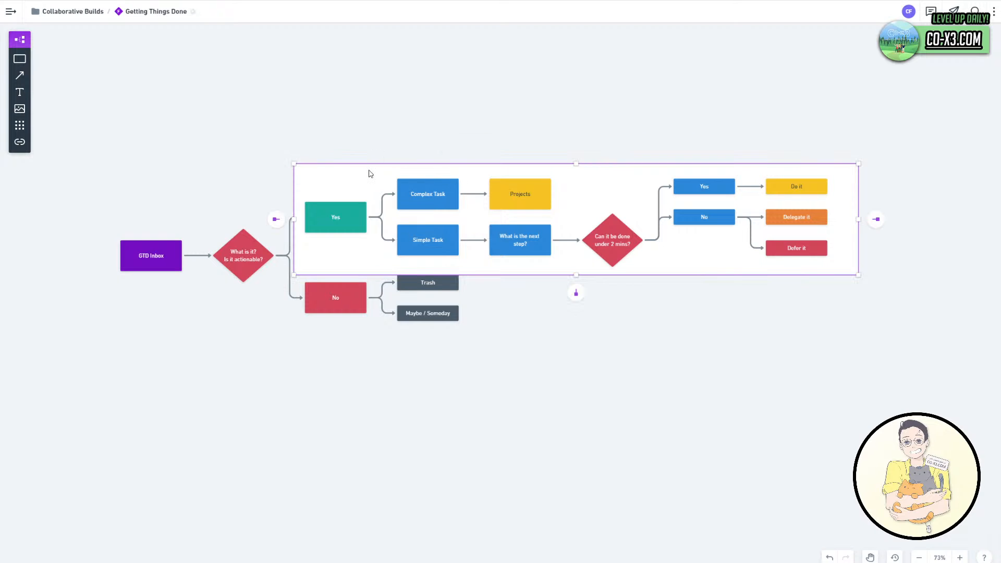
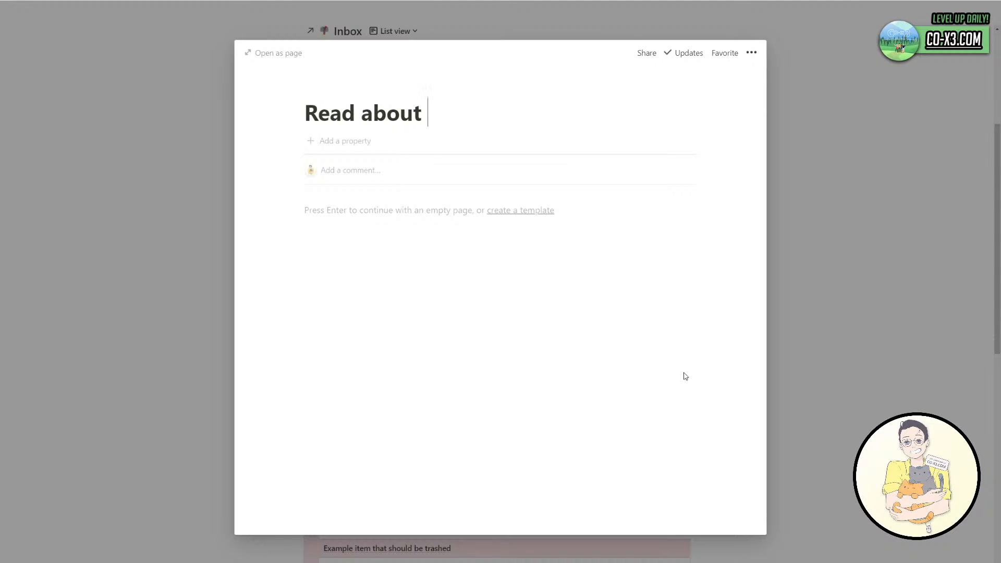
# Title the new Inbox item 'Read about Martin Luther King' and close it.
pyautogui.write('Marthin L')
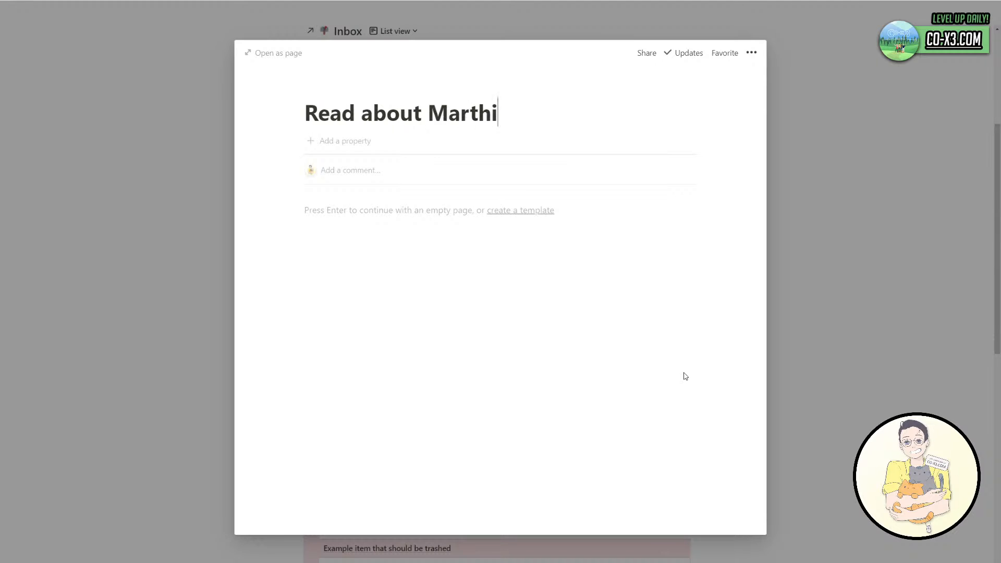
pyautogui.press('BackSpace')
pyautogui.press('BackSpace')
pyautogui.press('BackSpace')
pyautogui.press('BackSpace')
pyautogui.press('BackSpace')
pyautogui.write('in Luther King')
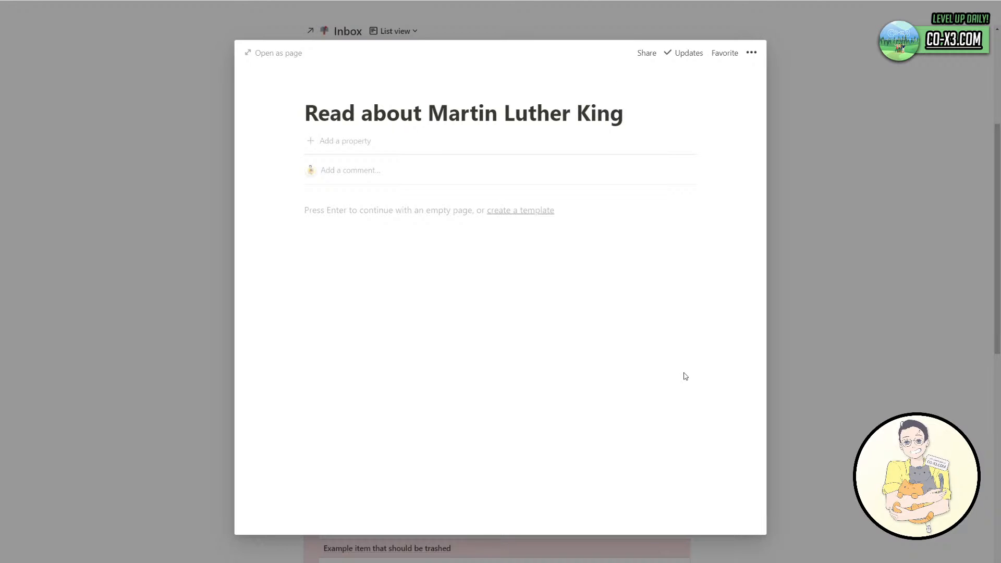
pyautogui.click(801, 310)
pyautogui.click(449, 276)
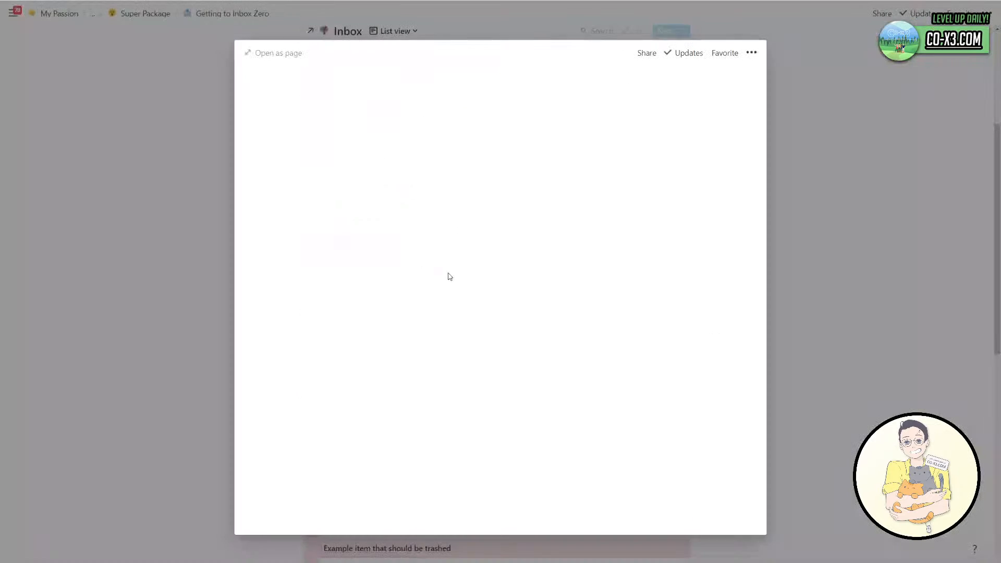
pyautogui.click(792, 290)
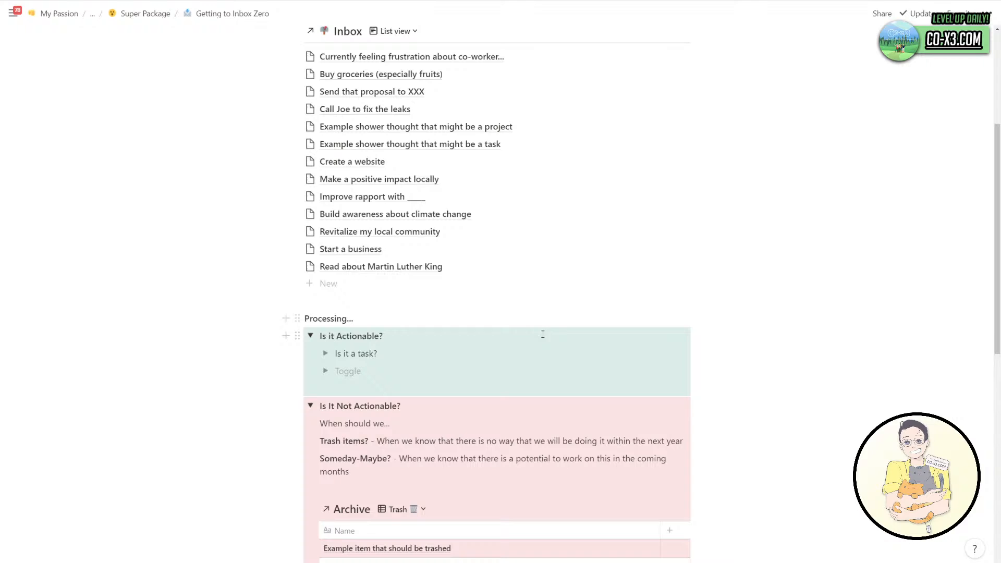
# Add an Inbox entry 'Shower Thought: What is actually our authentic self?' about passion projects.
pyautogui.click(406, 291)
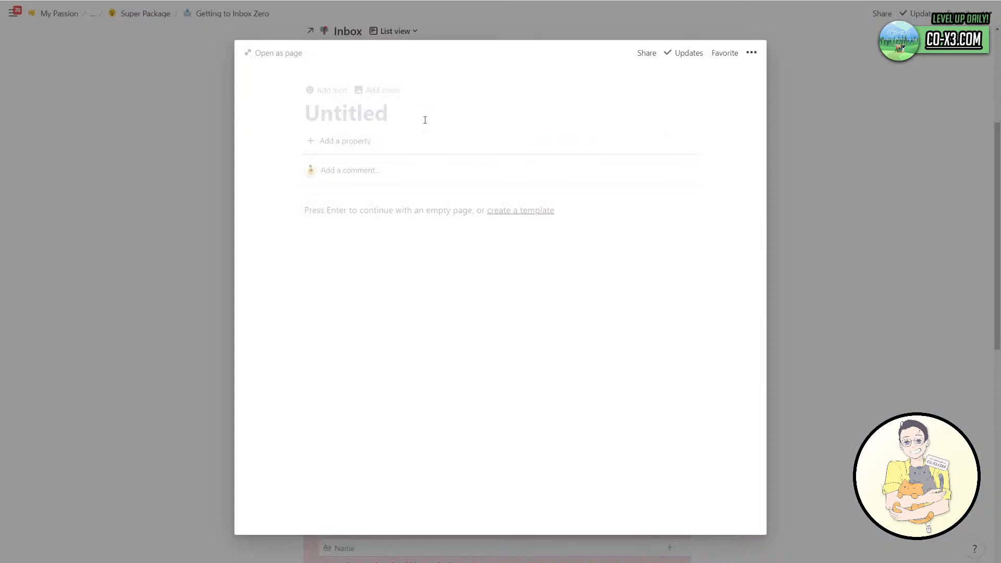
pyautogui.write('Shower Thought:')
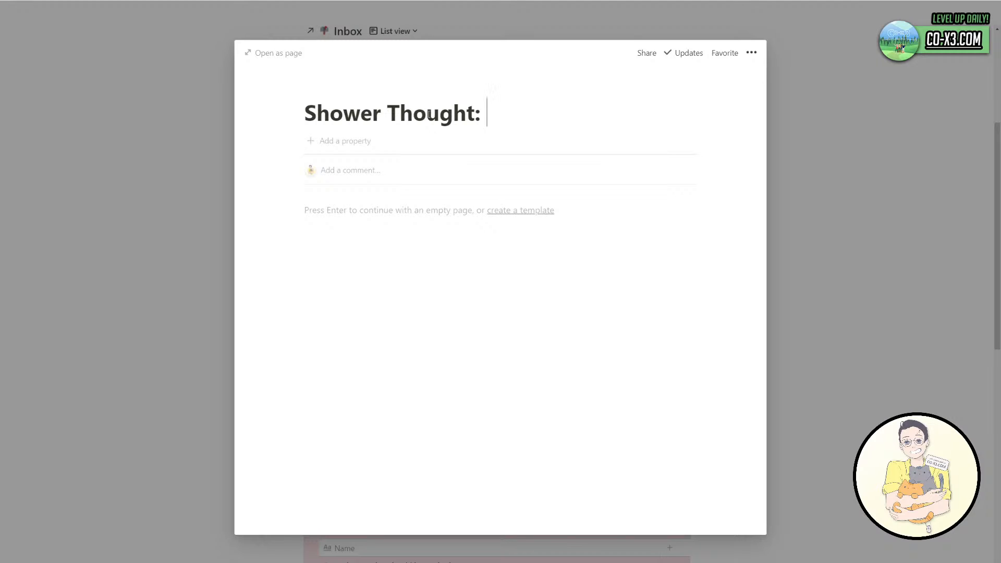
pyautogui.write('What')
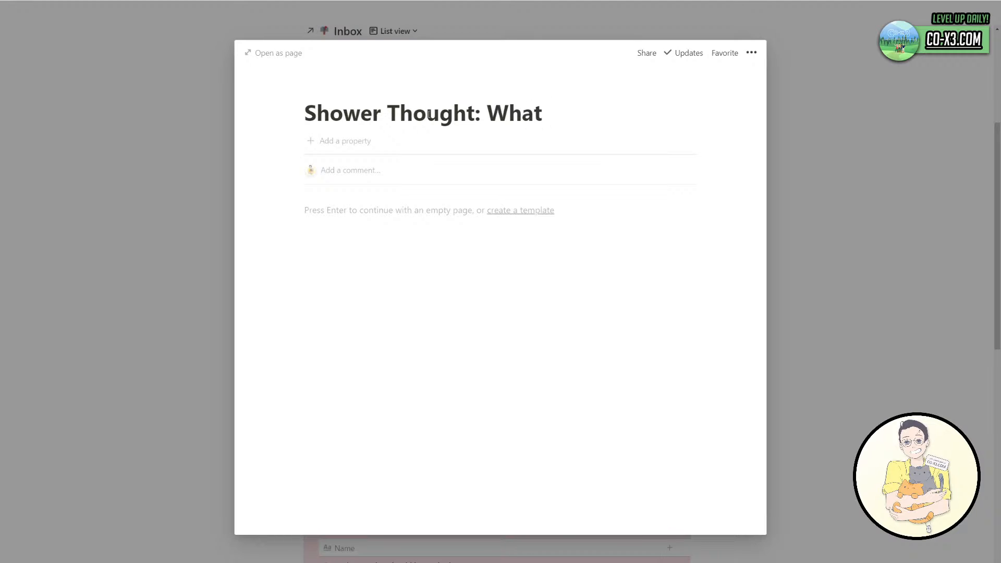
pyautogui.write(' is a')
pyautogui.press('BackSpace')
pyautogui.write('is actually our authe')
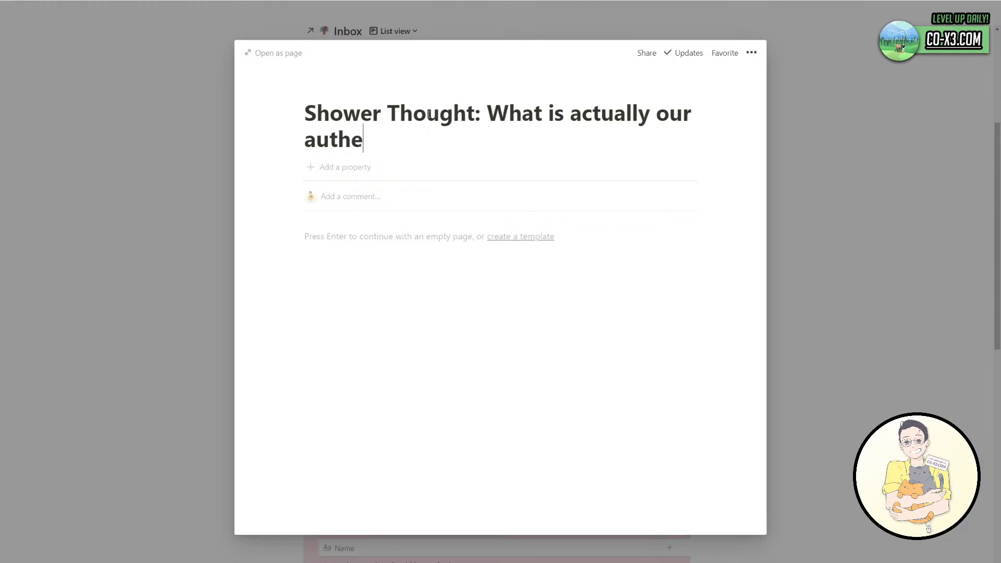
pyautogui.write('ntic self? W')
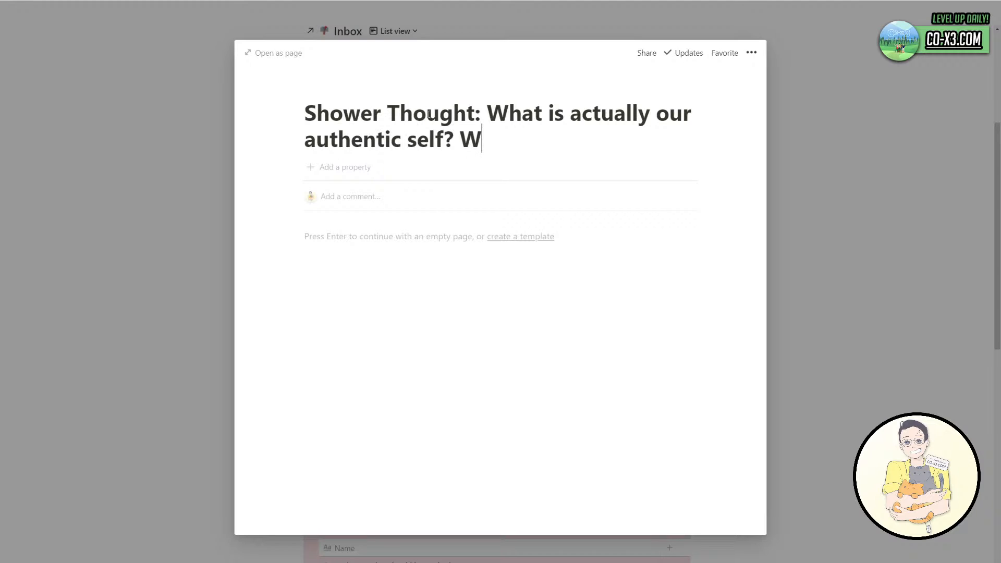
pyautogui.write('e had a conversation i')
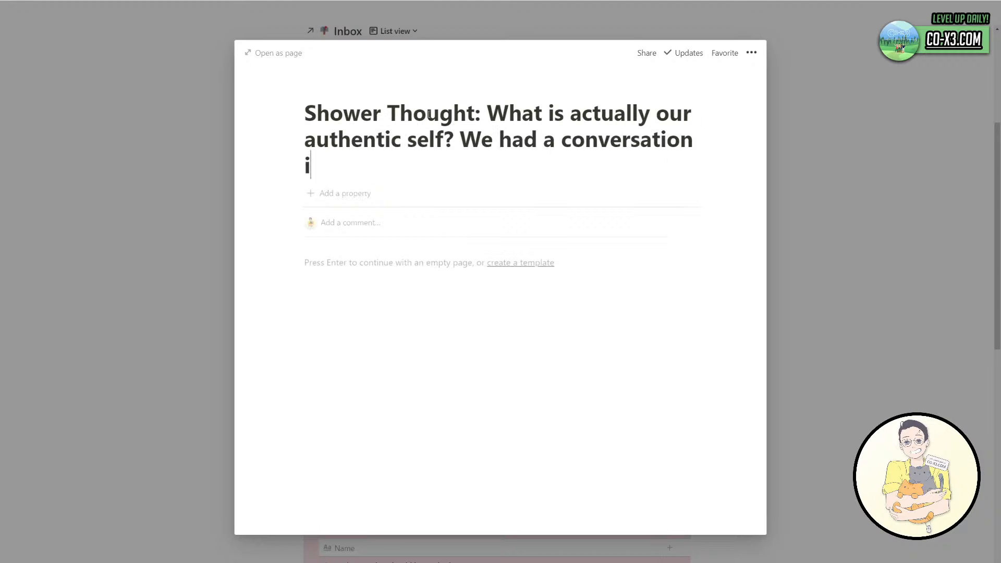
pyautogui.write('n our community that o')
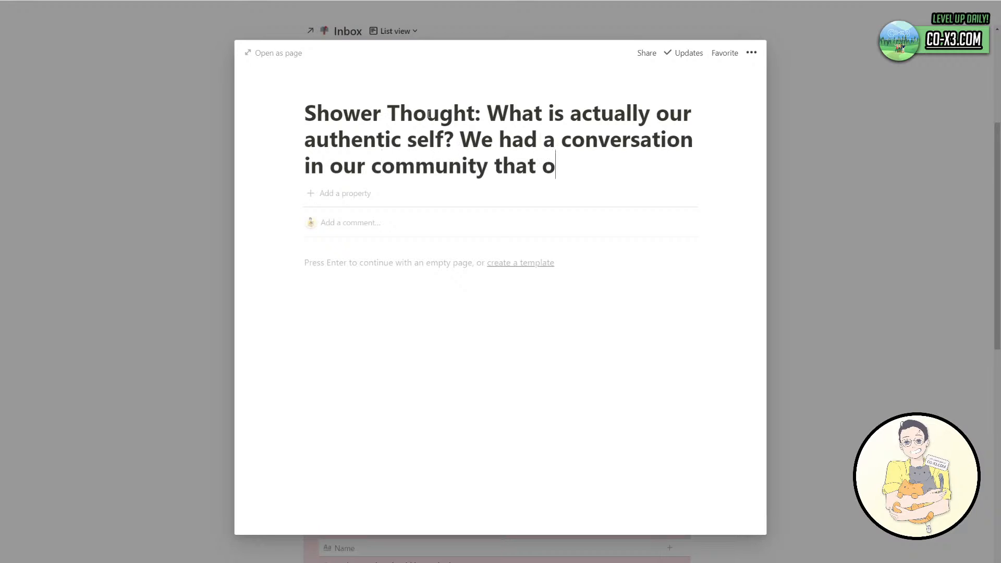
pyautogui.write('ur authentic self ')
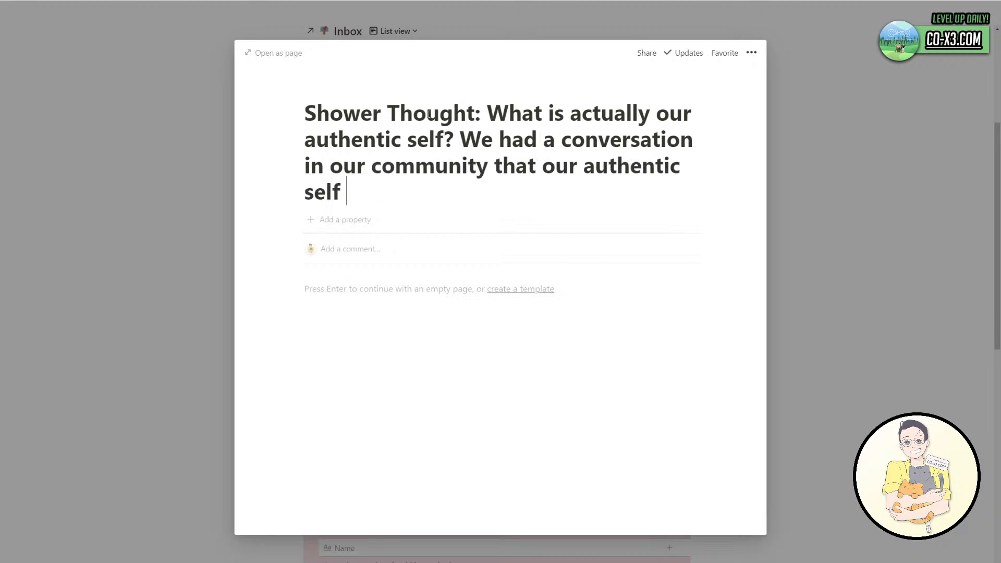
pyautogui.write('might be hi')
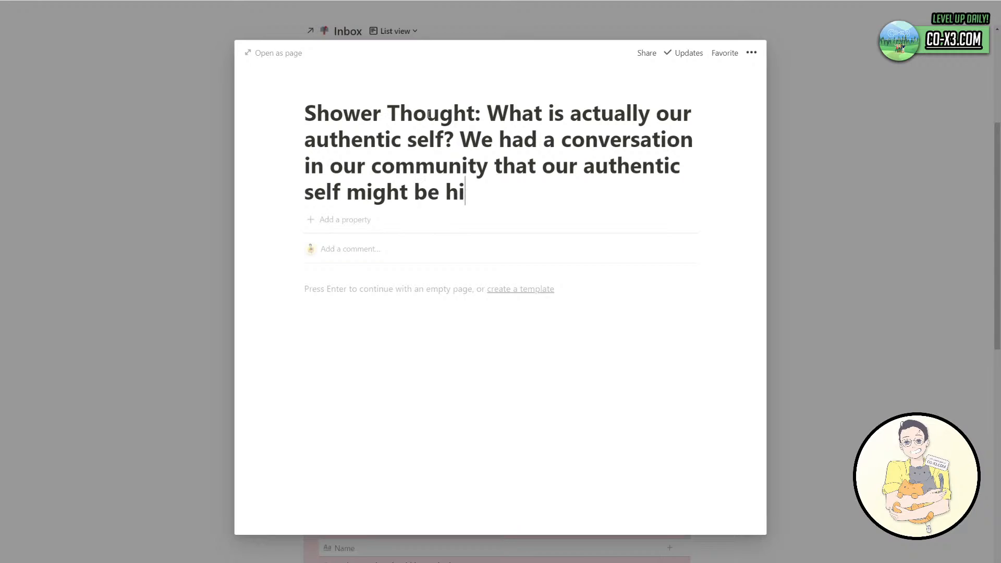
pyautogui.write('dden until we are ')
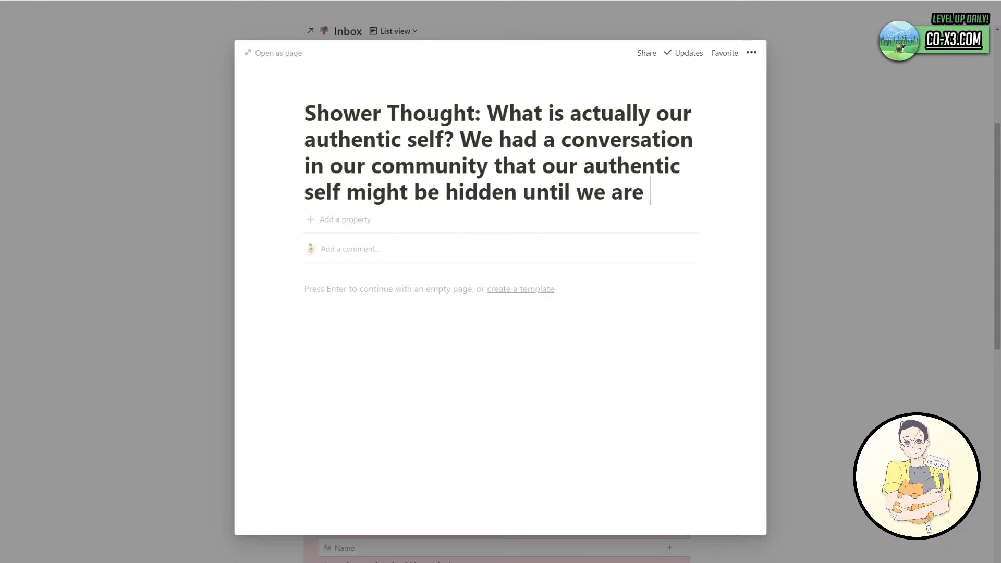
pyautogui.write('working on our passion p')
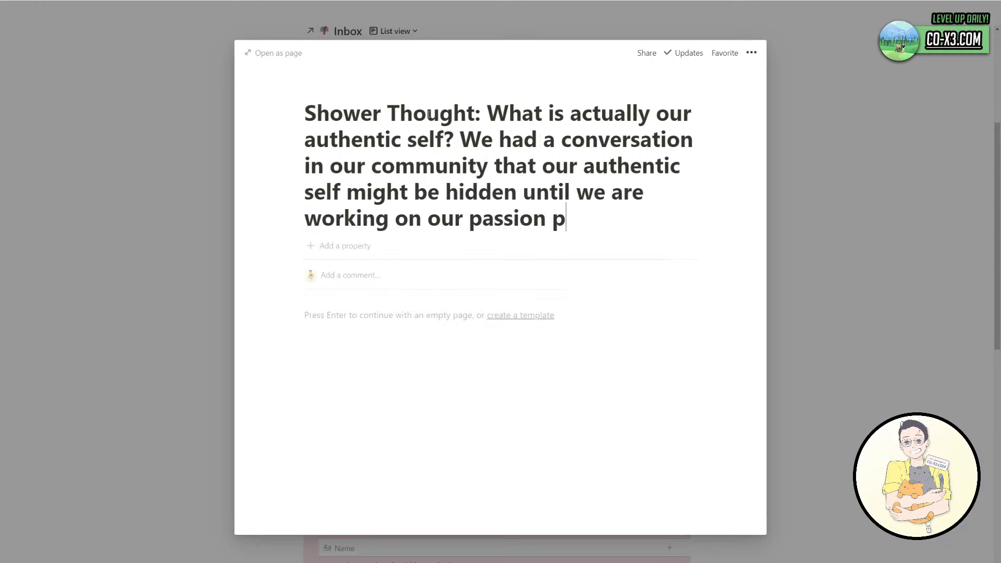
pyautogui.write('rojects')
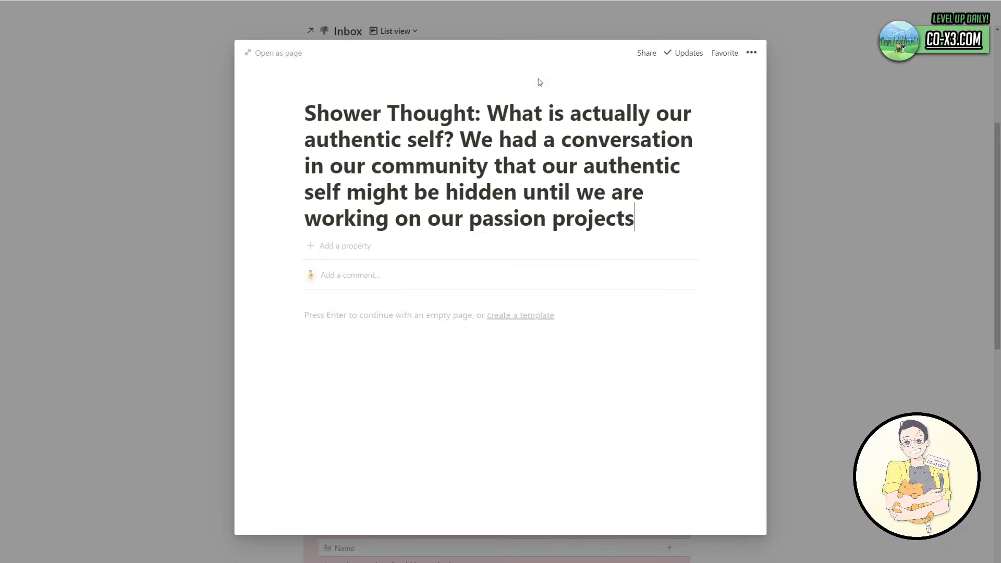
pyautogui.click(797, 187)
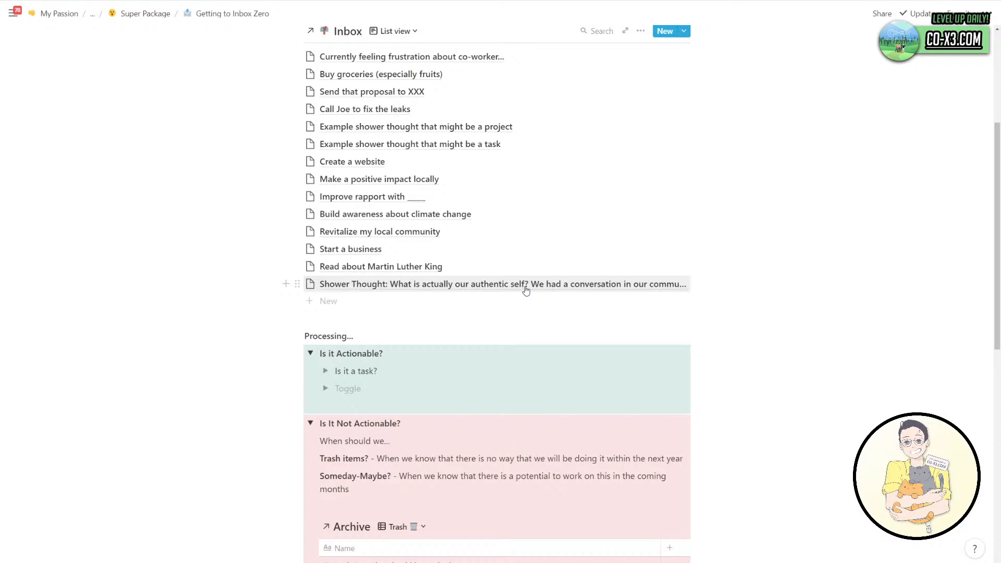
# Split the Someday-Maybe line so its explanation sits on its own line.
pyautogui.scroll(-1, 406, 399)
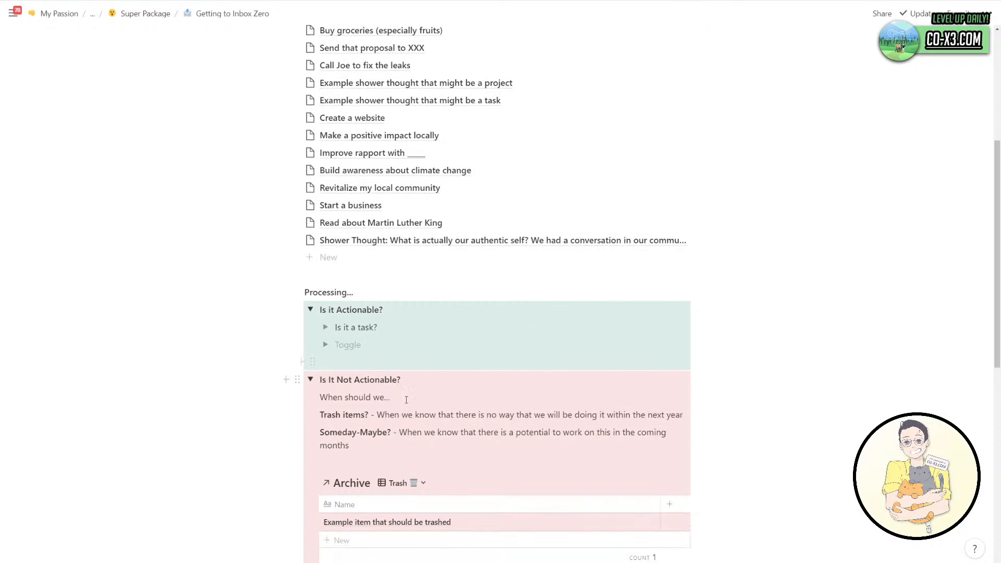
pyautogui.click(383, 432)
pyautogui.scroll(-2, 403, 441)
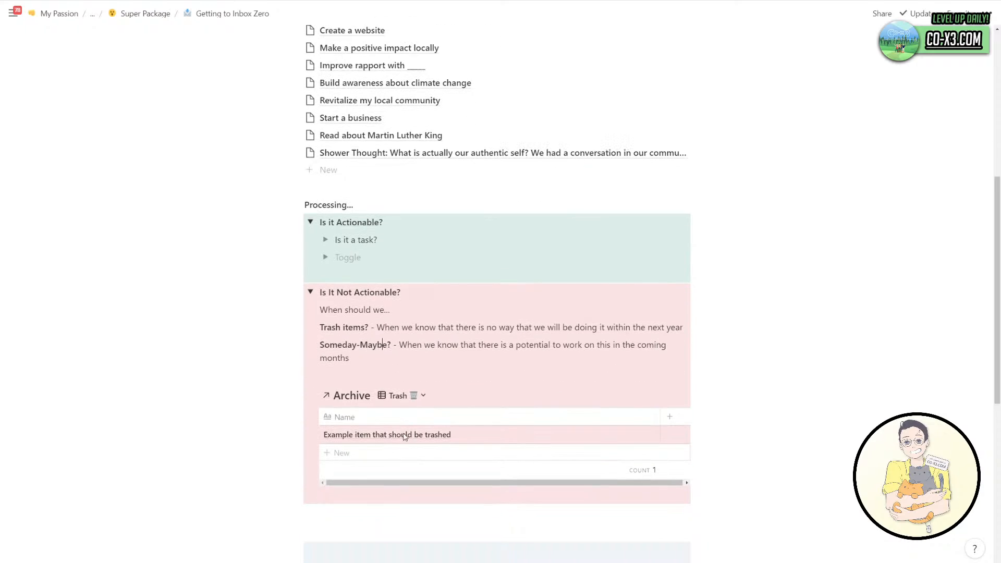
pyautogui.click(362, 359)
pyautogui.press('Return')
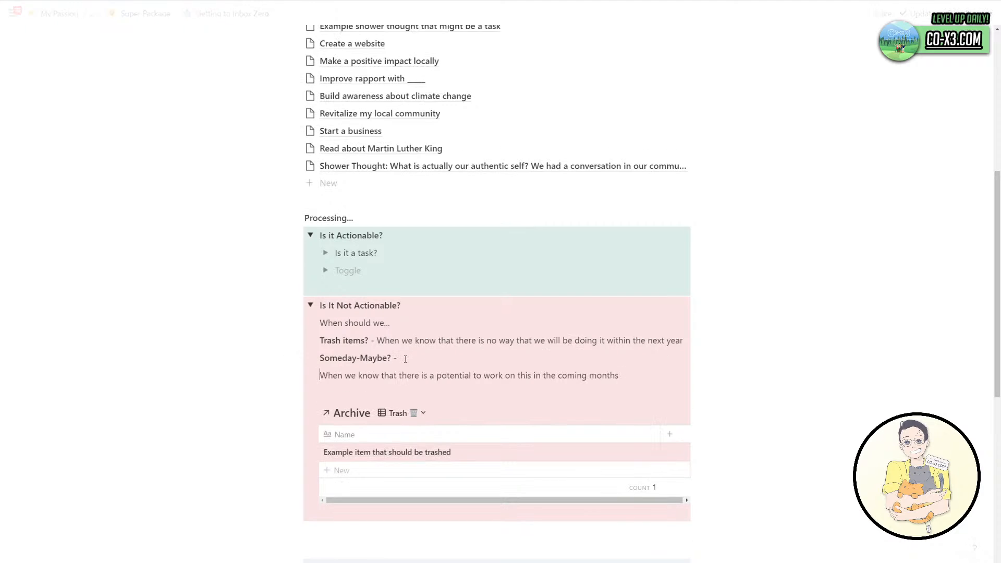
# Move the Archive table under 'Trash items?' and delete the dash after 'Someday-Maybe?'.
pyautogui.moveTo(314, 413); pyautogui.dragTo(338, 348)
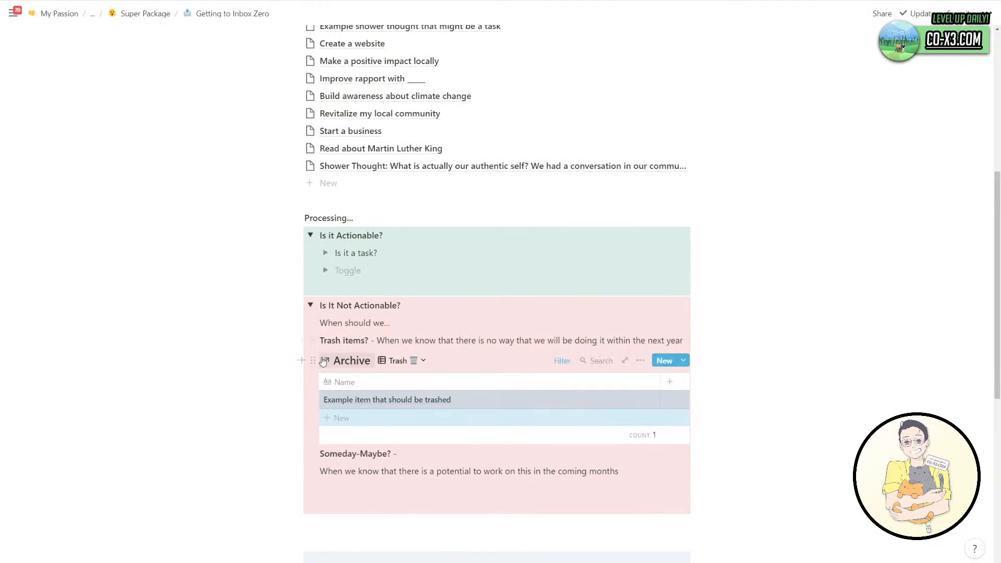
pyautogui.click(301, 360)
pyautogui.click(527, 337)
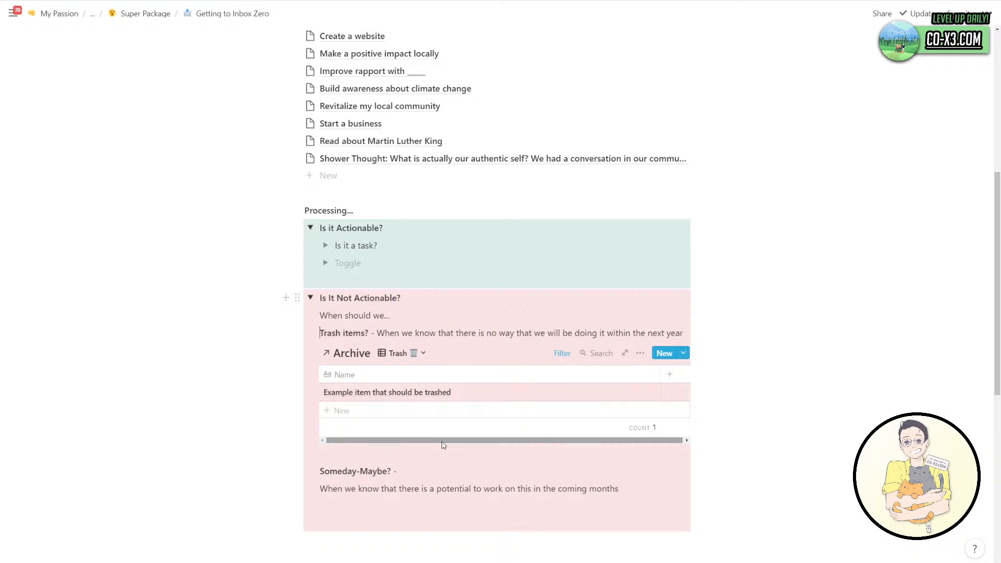
pyautogui.click(426, 467)
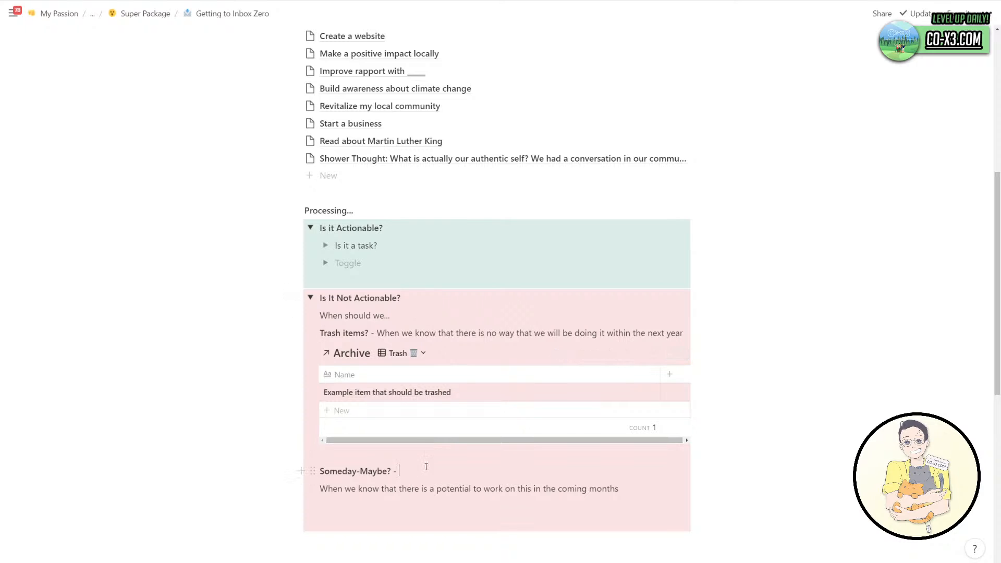
pyautogui.press('BackSpace')
pyautogui.press('BackSpace')
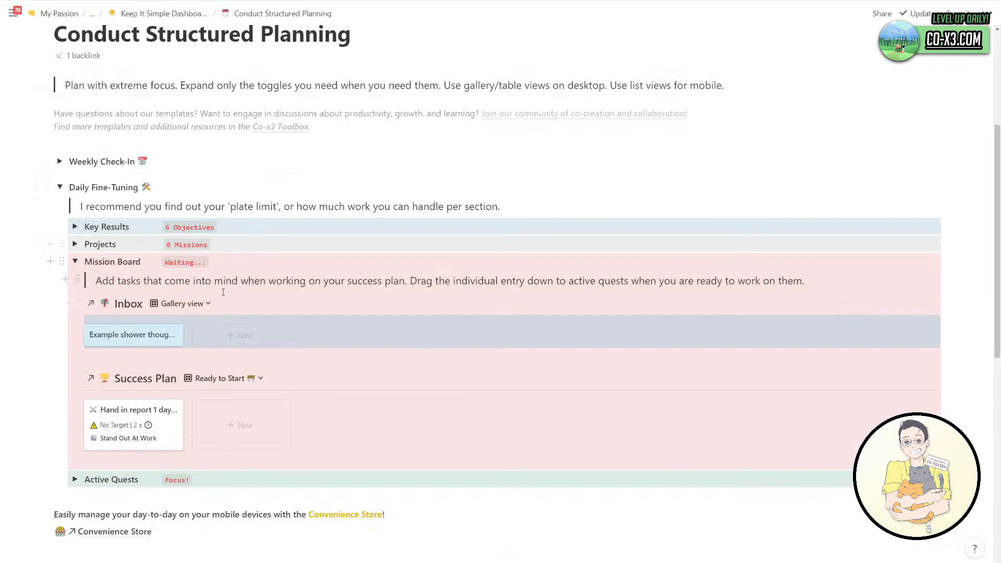
# Paste a linked copy of the Success Plan database under Someday-Maybe.
pyautogui.click(235, 378)
pyautogui.click(234, 378)
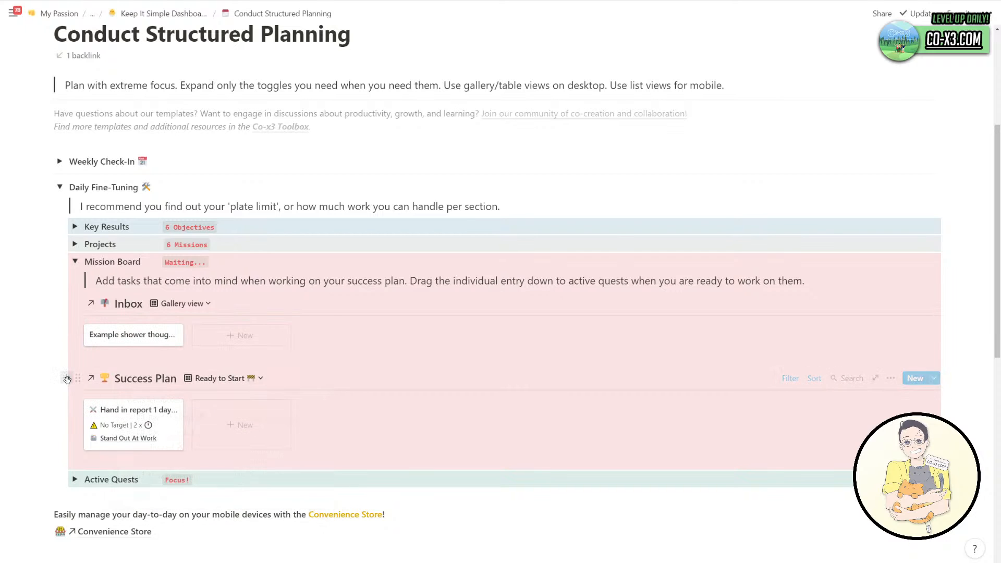
pyautogui.click(79, 379)
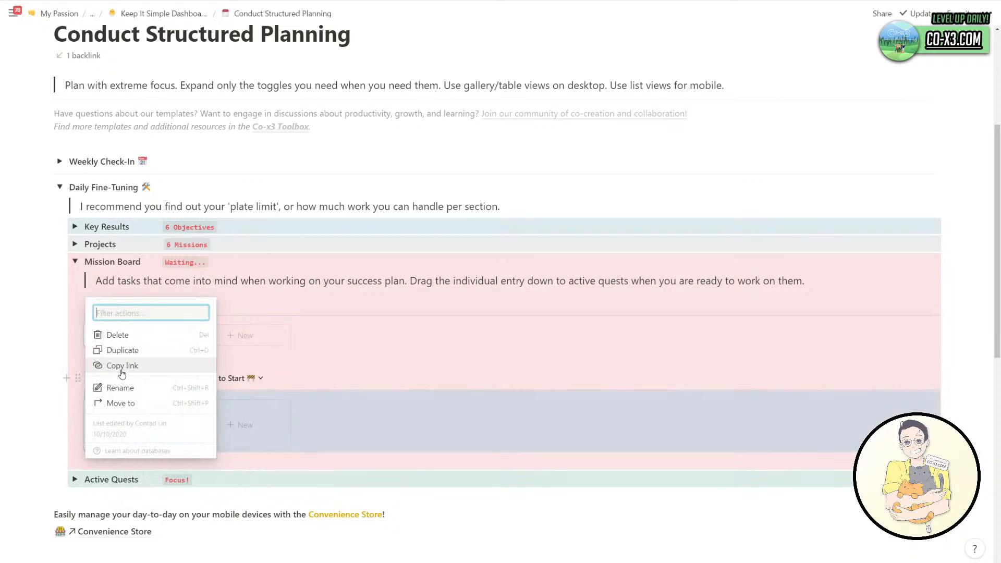
pyautogui.click(319, 369)
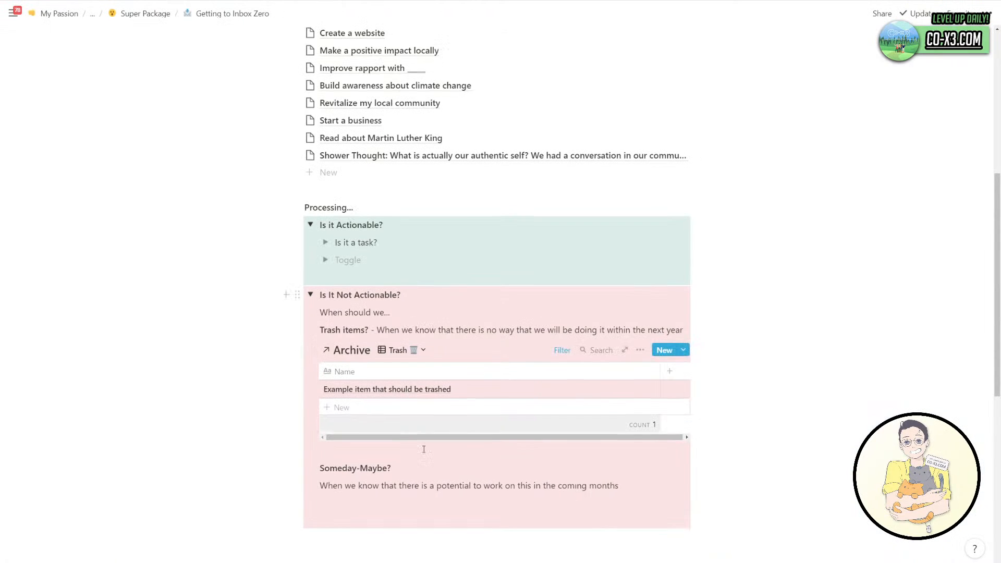
pyautogui.scroll(-1, 423, 447)
pyautogui.click(388, 458)
pyautogui.hotkey('ctrl', 'v')
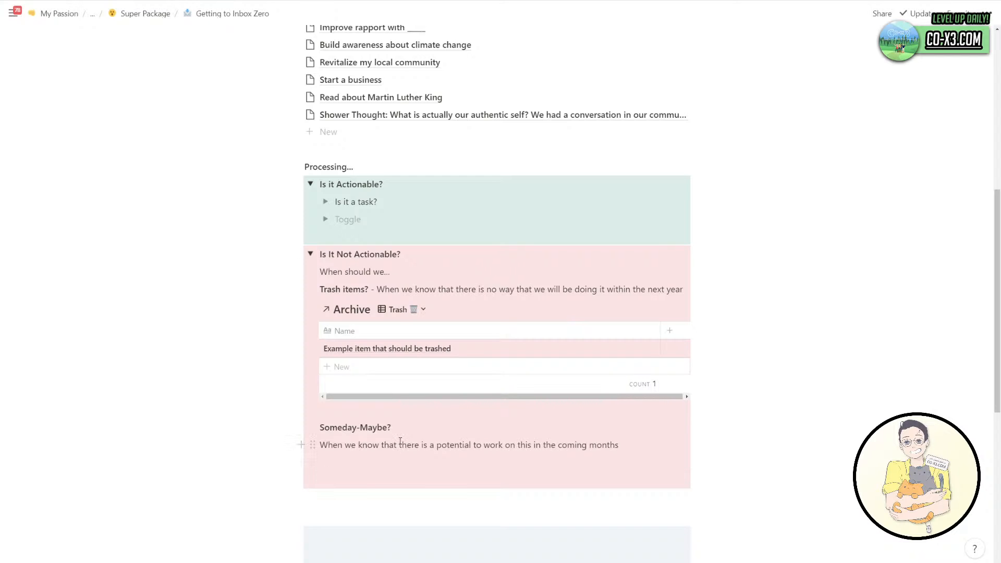
# Change the Ready to Start view's Status filter from Ready to Start to Backlog.
pyautogui.scroll(-3, 440, 389)
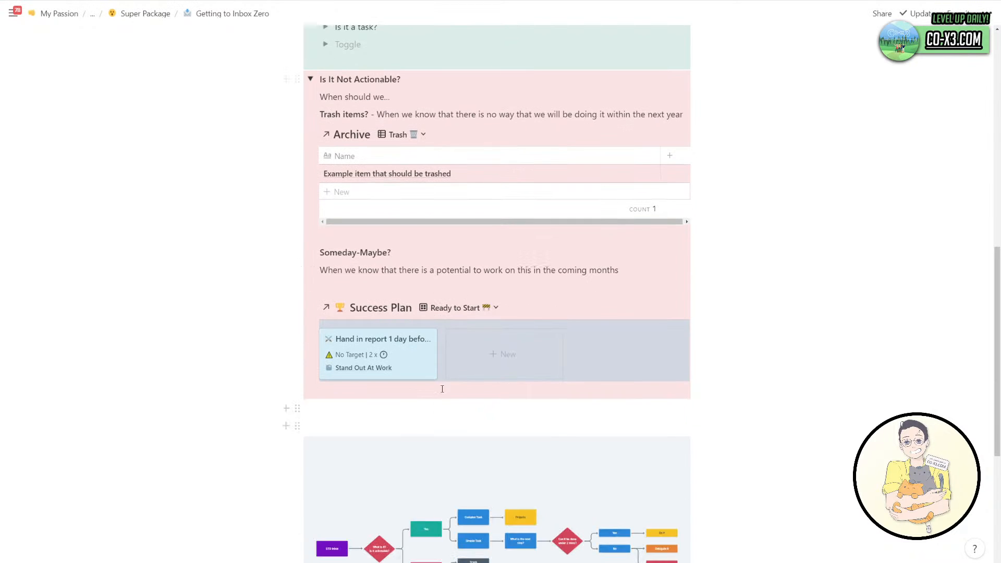
pyautogui.click(477, 308)
pyautogui.click(537, 306)
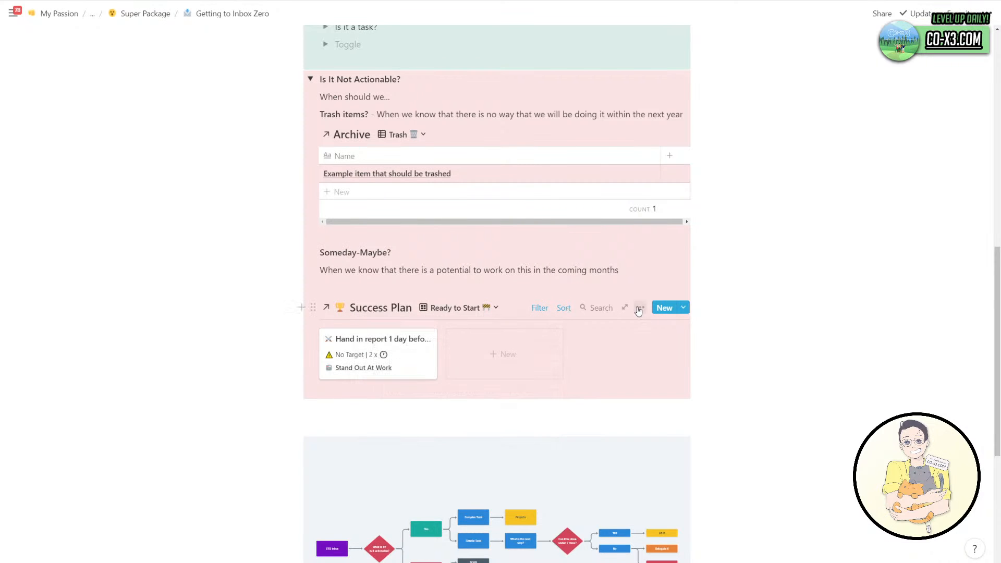
pyautogui.click(640, 308)
pyautogui.click(538, 310)
pyautogui.click(539, 309)
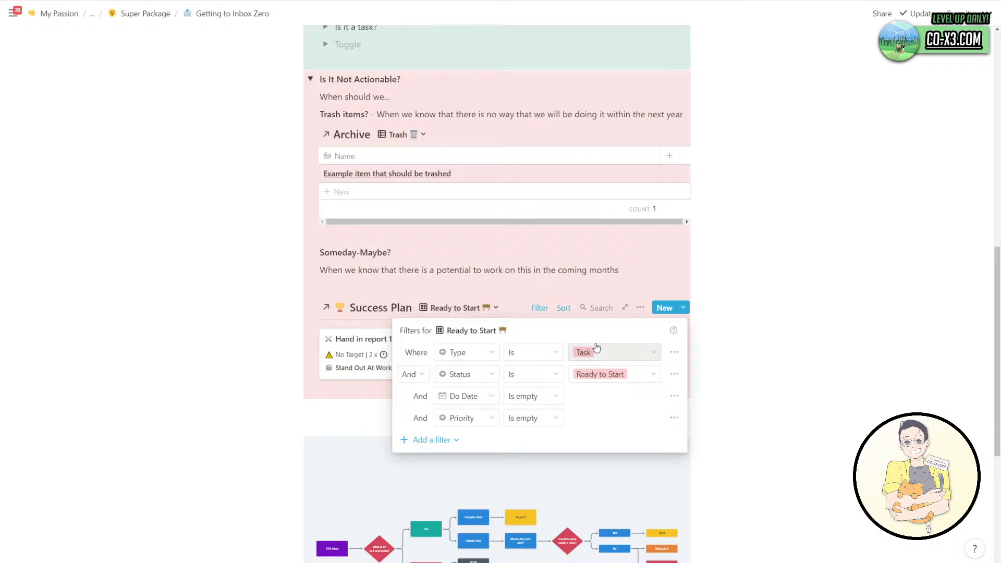
pyautogui.click(595, 375)
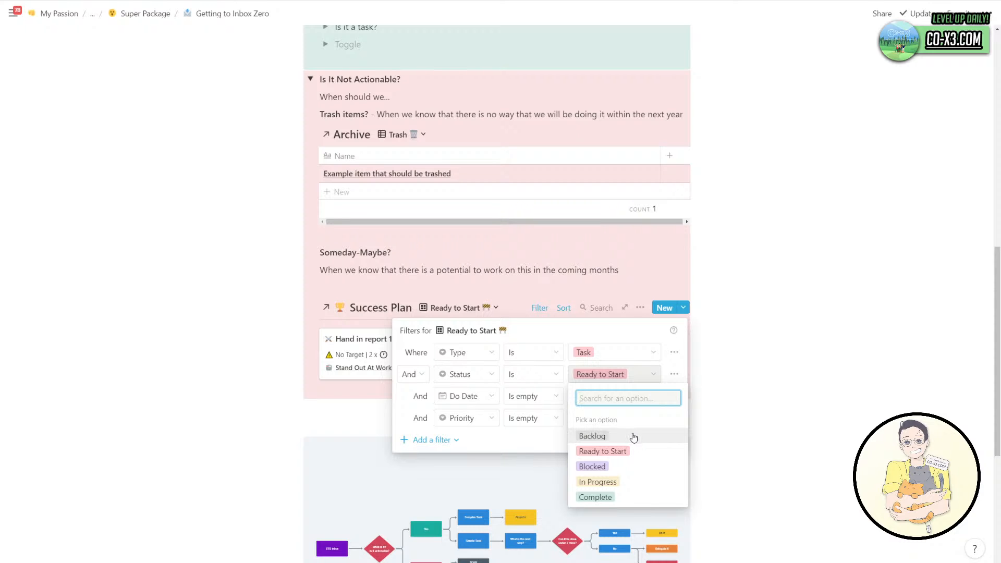
pyautogui.click(592, 436)
pyautogui.press('Escape')
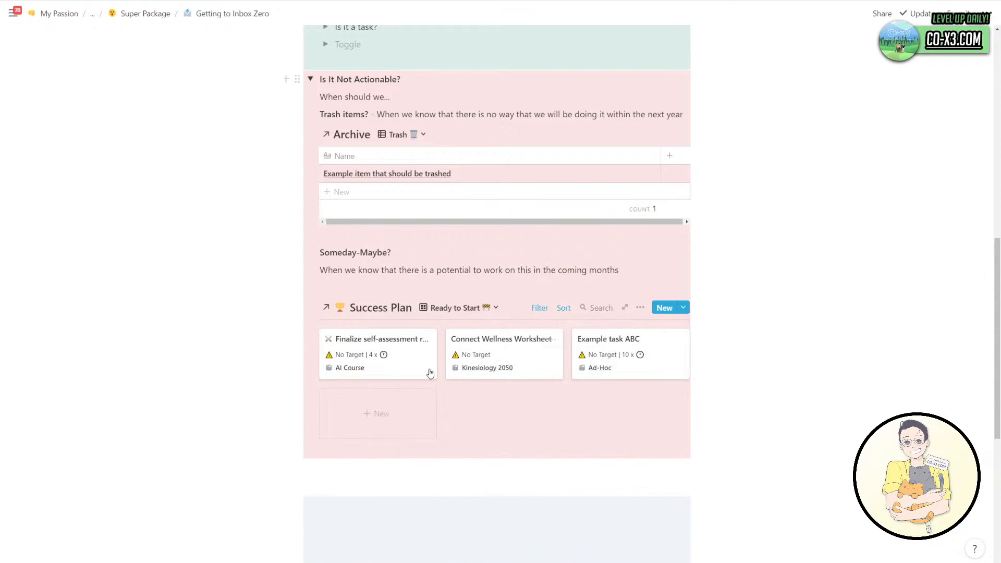
pyautogui.scroll(1, 552, 334)
pyautogui.click(540, 352)
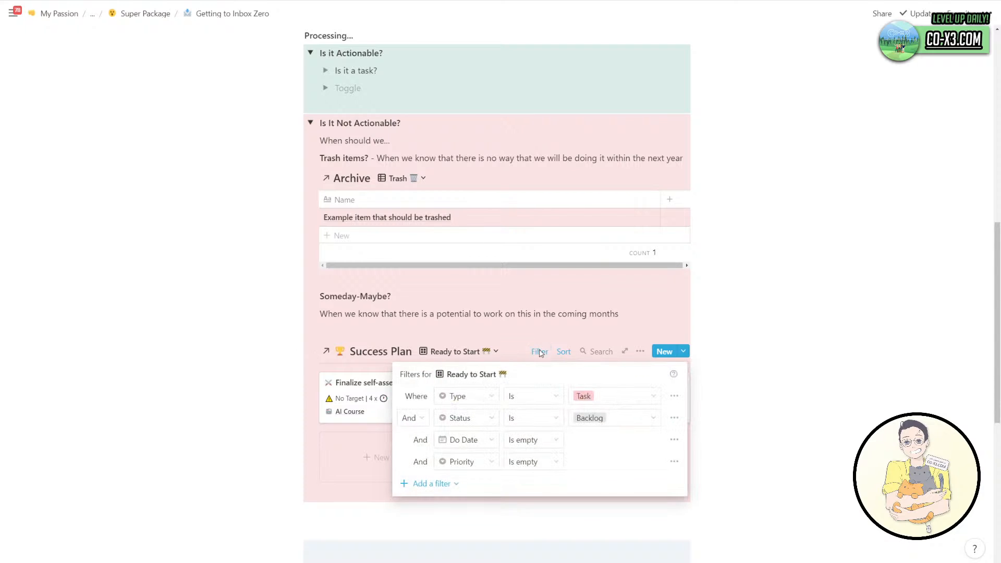
pyautogui.press('Escape')
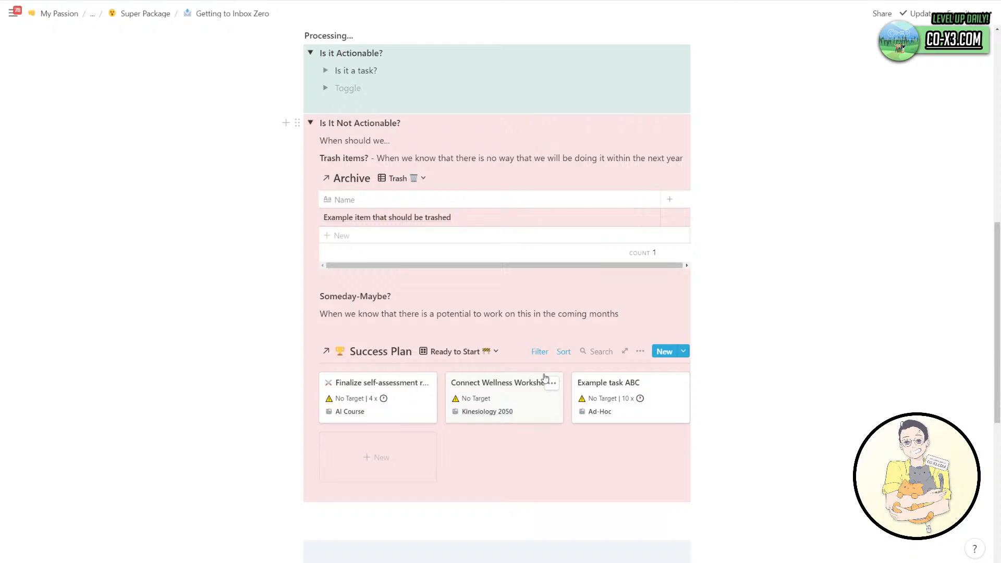
# Add a Created time property named 'Created On' to the Success Plan tasks.
pyautogui.click(401, 410)
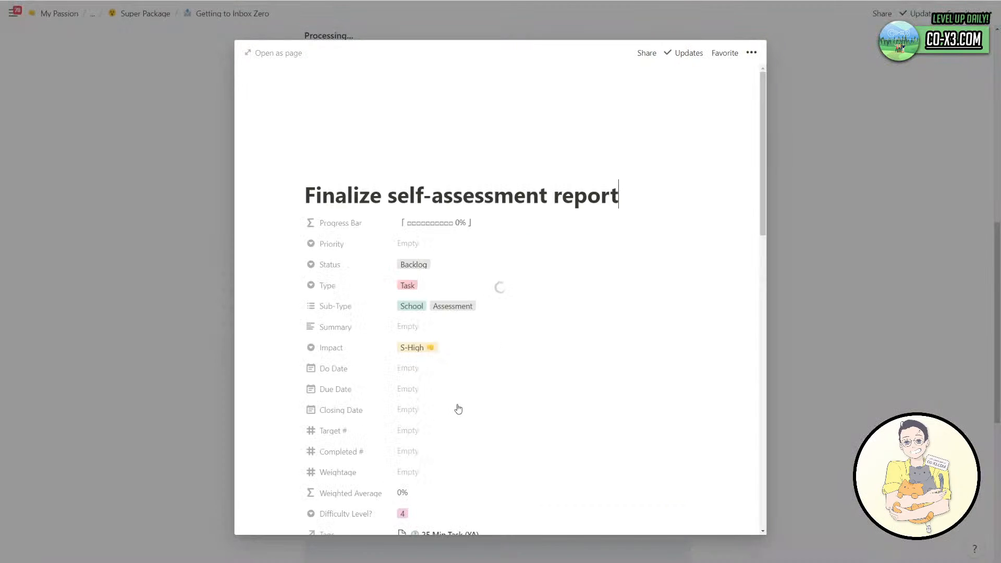
pyautogui.scroll(-15, 451, 412)
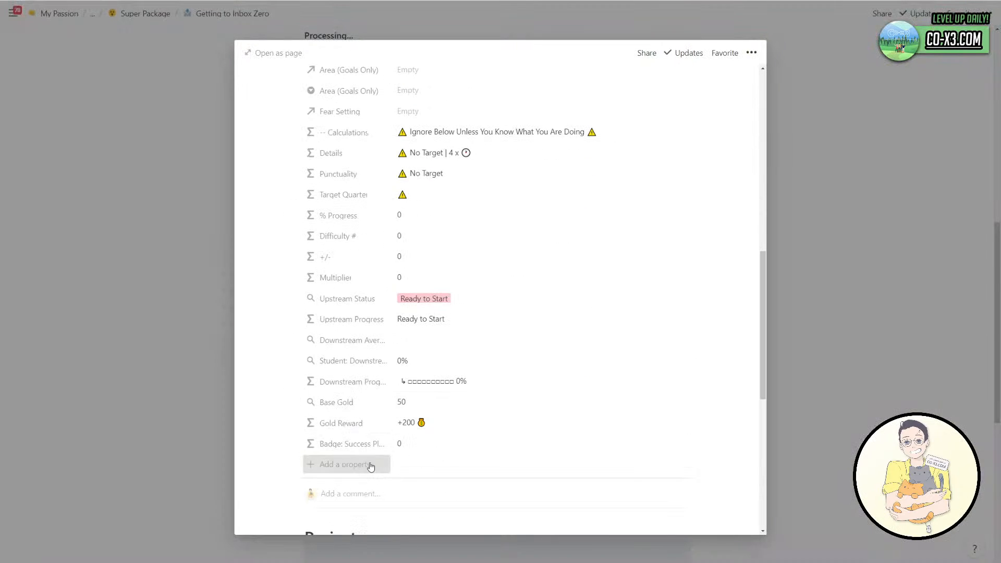
pyautogui.click(370, 464)
pyautogui.click(411, 409)
pyautogui.scroll(-2, 425, 443)
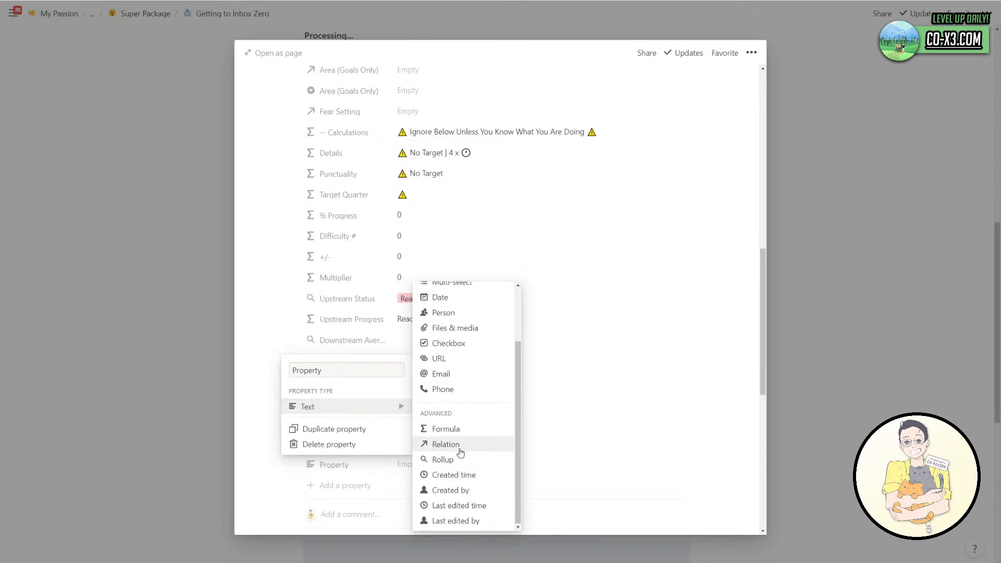
pyautogui.click(466, 477)
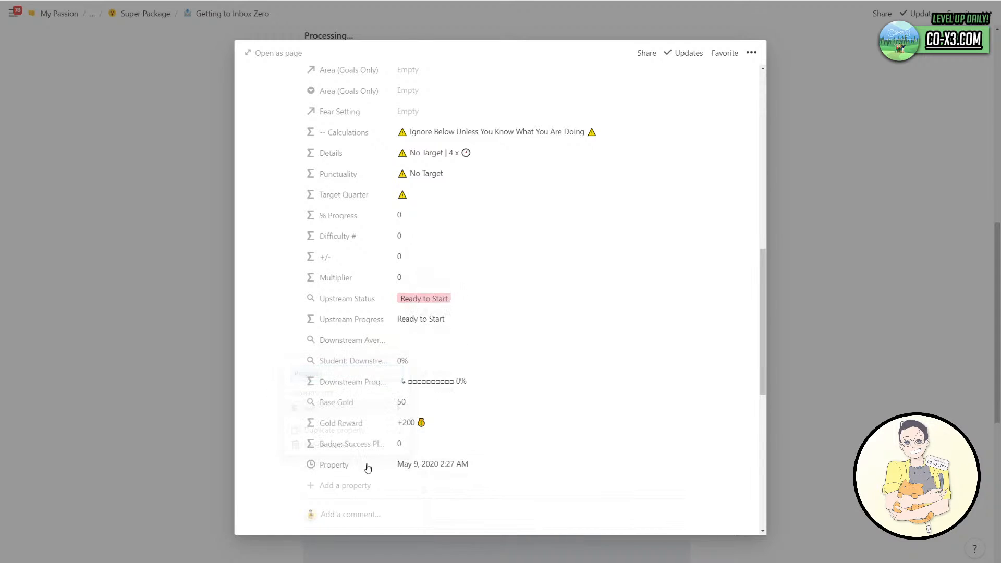
pyautogui.click(353, 465)
pyautogui.write('Created On')
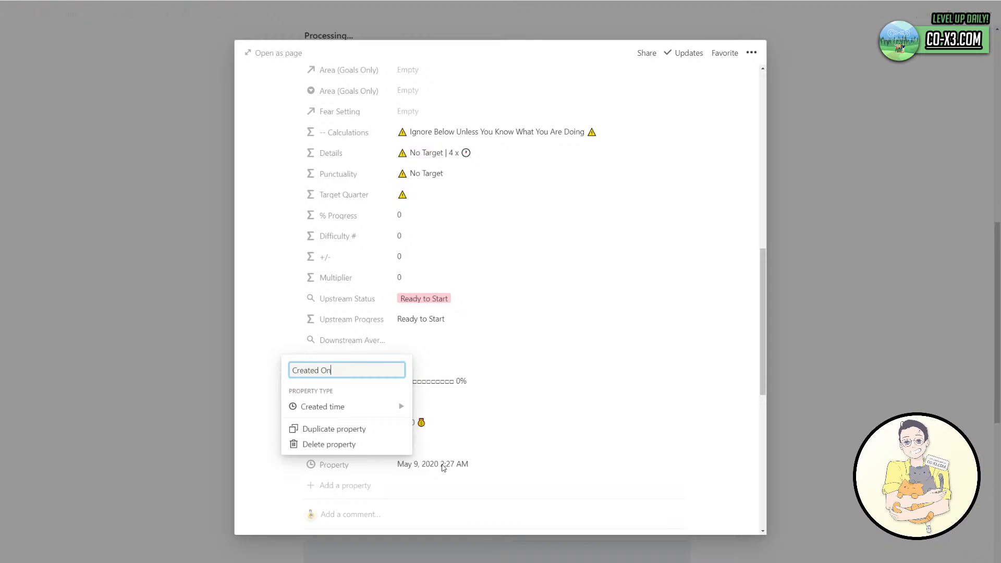
pyautogui.press('Return')
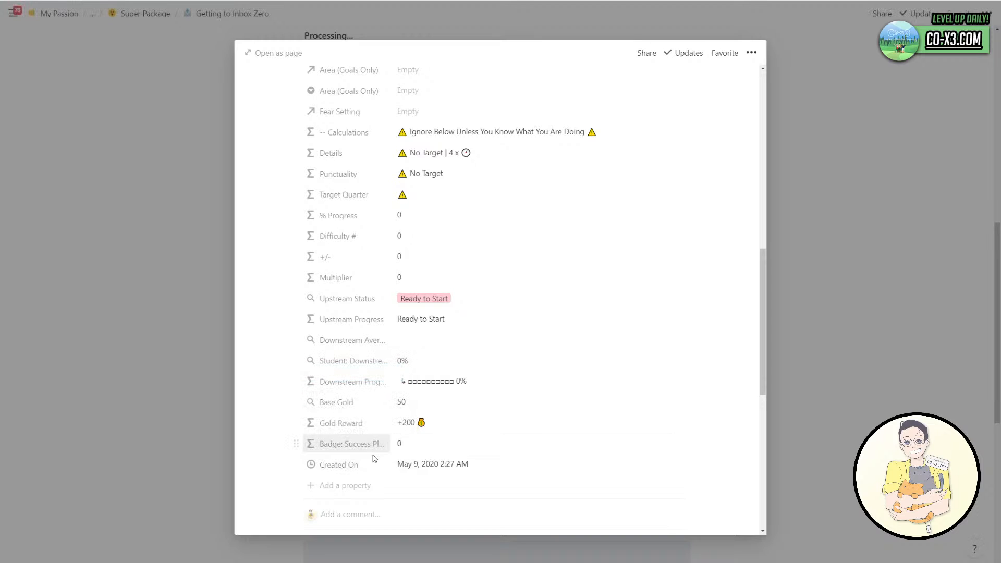
pyautogui.click(189, 373)
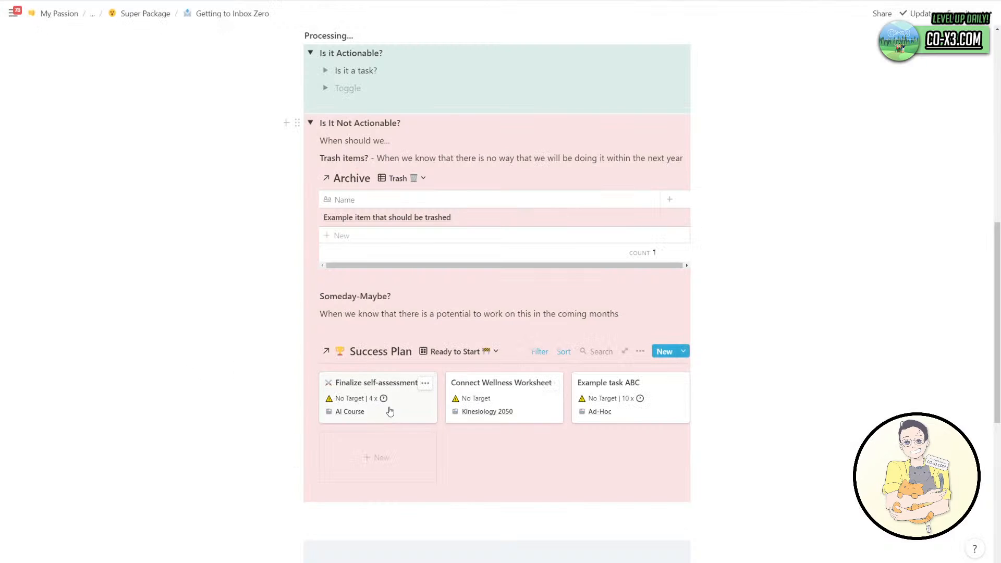
# Add a 'Created On is Today' filter to the Ready to Start view.
pyautogui.click(539, 352)
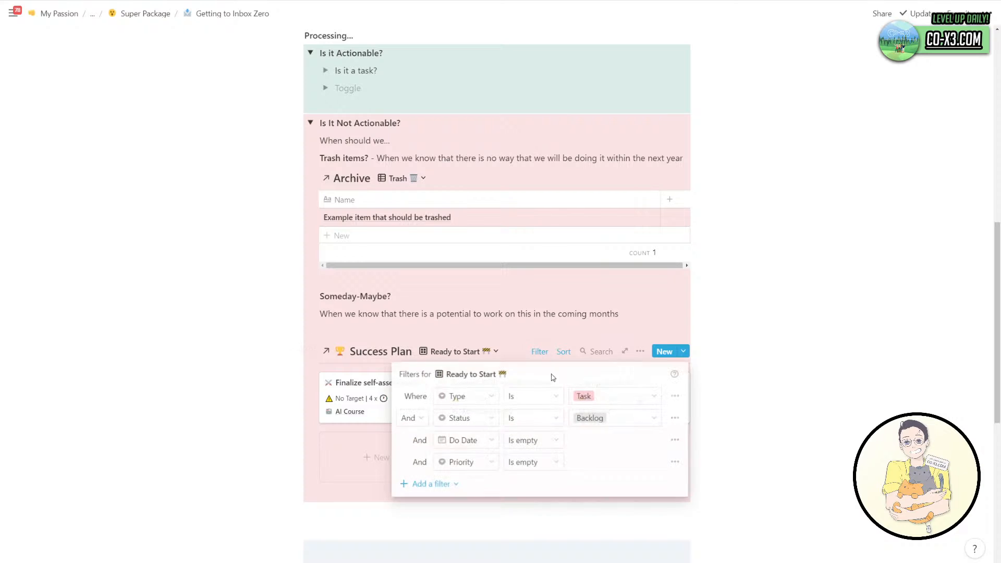
pyautogui.click(445, 493)
pyautogui.click(438, 503)
pyautogui.click(463, 483)
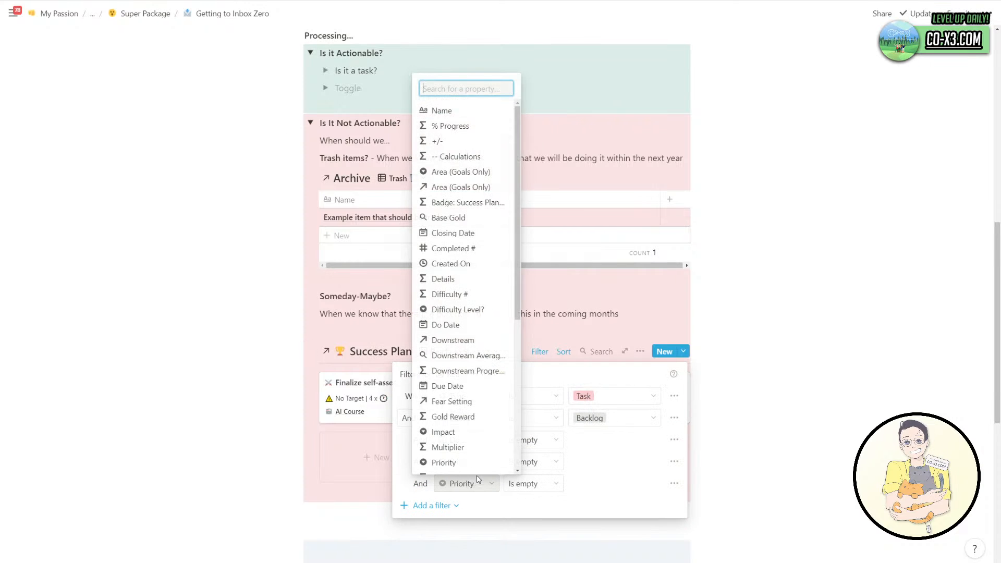
pyautogui.scroll(-2, 473, 424)
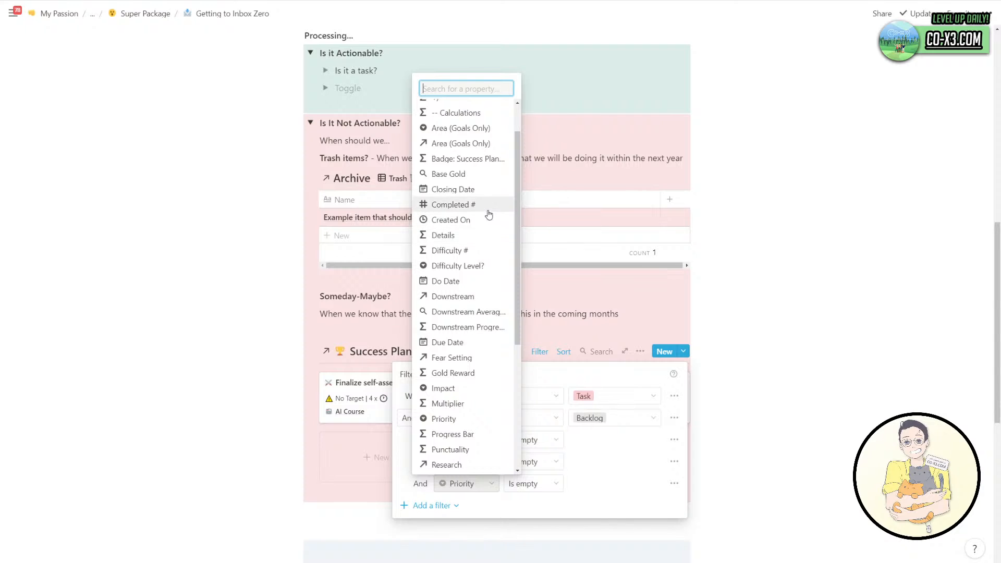
pyautogui.scroll(-2, 488, 219)
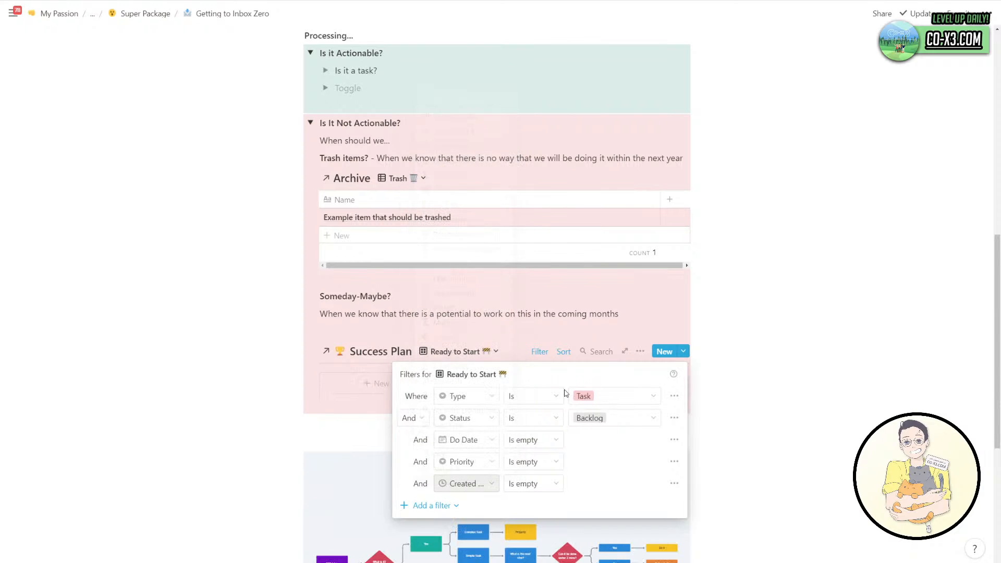
pyautogui.click(452, 136)
pyautogui.click(553, 487)
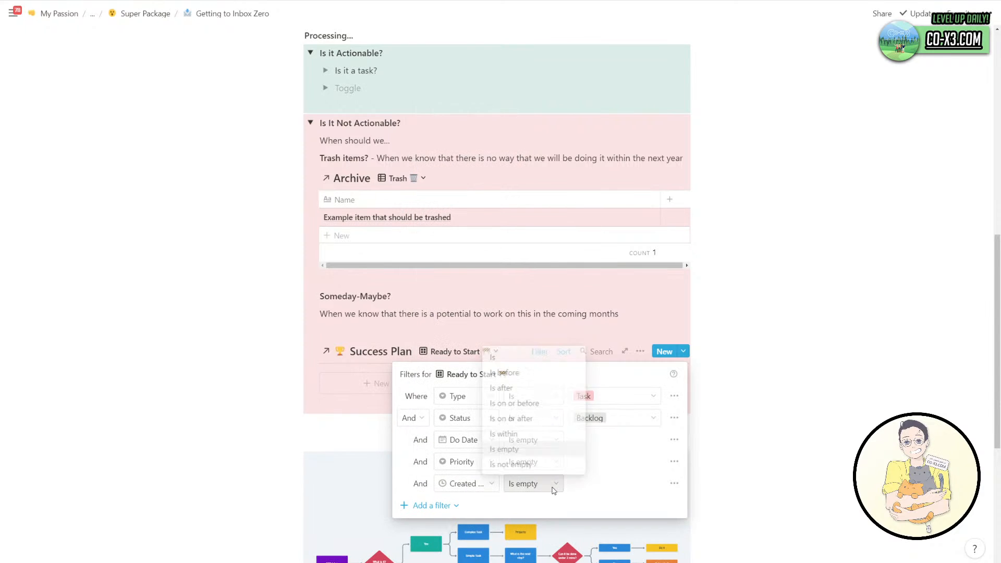
pyautogui.click(526, 357)
pyautogui.click(597, 487)
pyautogui.click(572, 357)
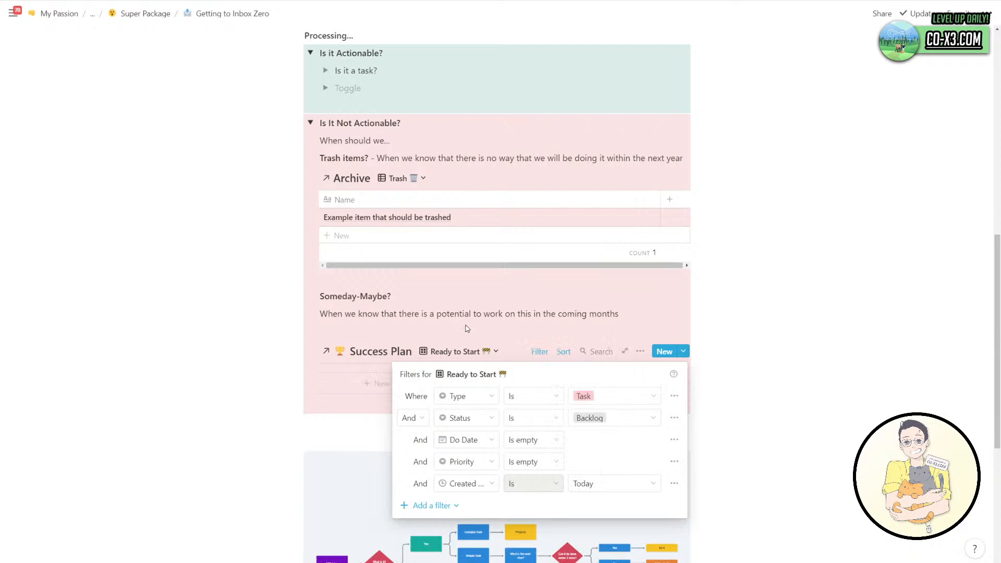
pyautogui.click(465, 329)
# Rename the Ready to Start view to 'Backlog'.
pyautogui.click(472, 351)
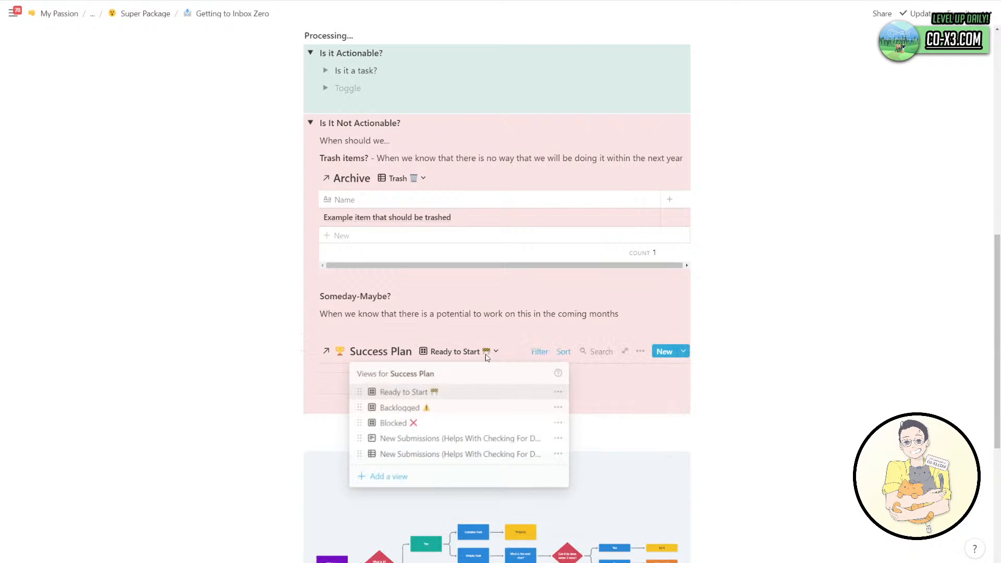
pyautogui.click(557, 392)
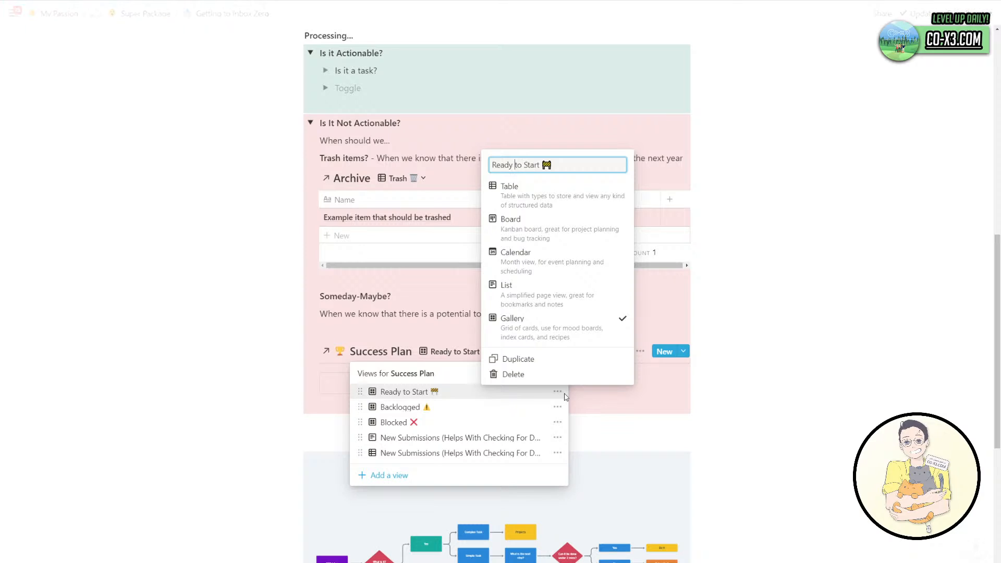
pyautogui.hotkey('ctrl', 'shift', 'Right')
pyautogui.hotkey('ctrl', 'shift', 'Right')
pyautogui.hotkey('ctrl', 'shift', 'Right')
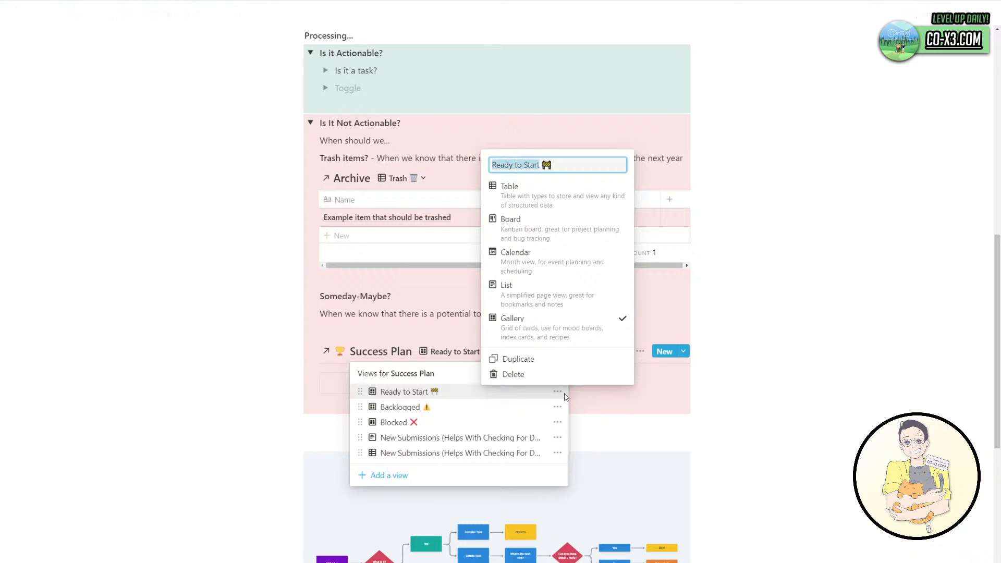
pyautogui.write('Some-da')
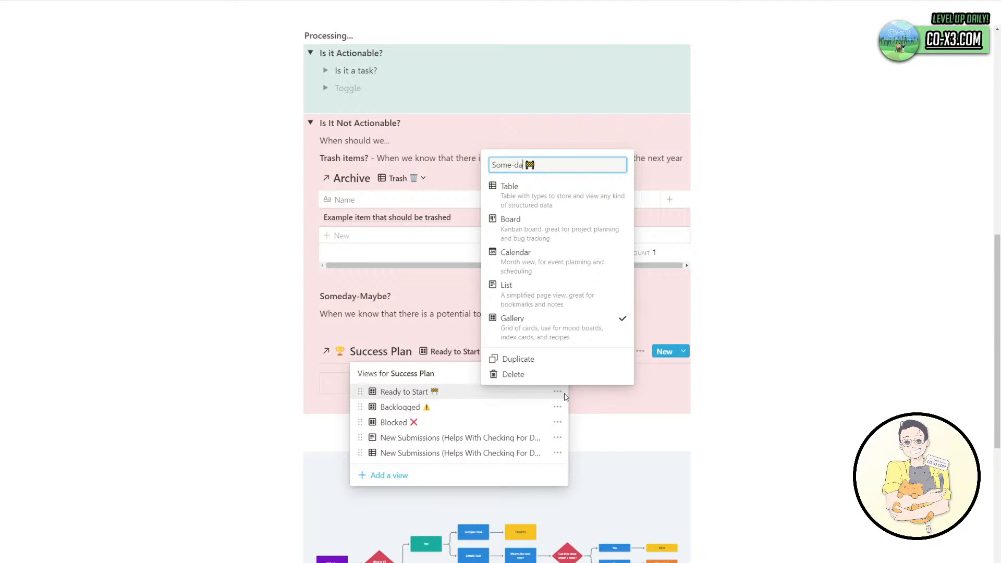
pyautogui.press('BackSpace')
pyautogui.press('BackSpace')
pyautogui.press('BackSpace')
pyautogui.press('BackSpace')
pyautogui.press('BackSpace')
pyautogui.press('BackSpace')
pyautogui.press('BackSpace')
pyautogui.write('IBacklog')
pyautogui.press('Return')
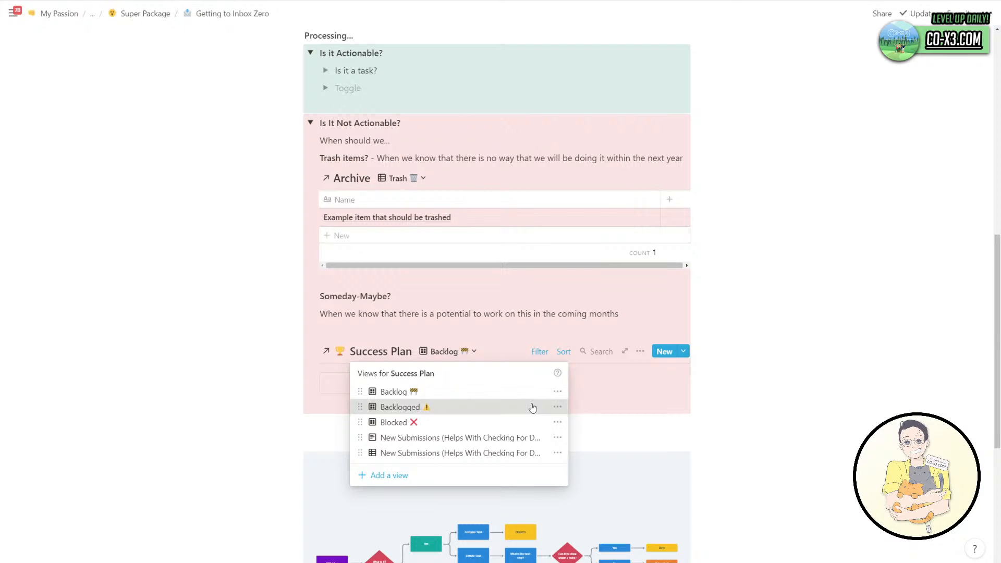
# Give the Backlogged view a 'Created On is Today' filter as well.
pyautogui.click(547, 407)
pyautogui.click(540, 353)
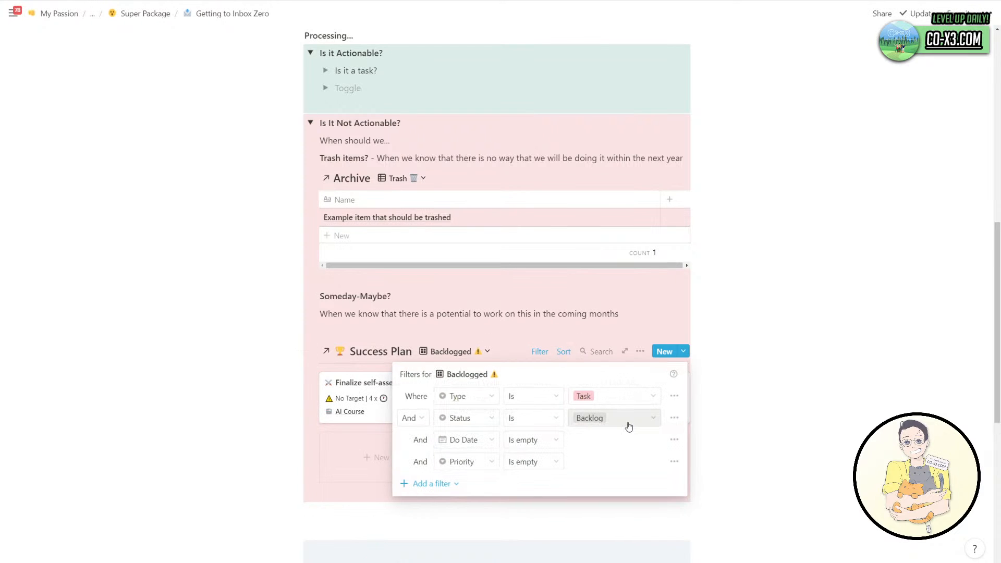
pyautogui.click(468, 486)
pyautogui.click(417, 500)
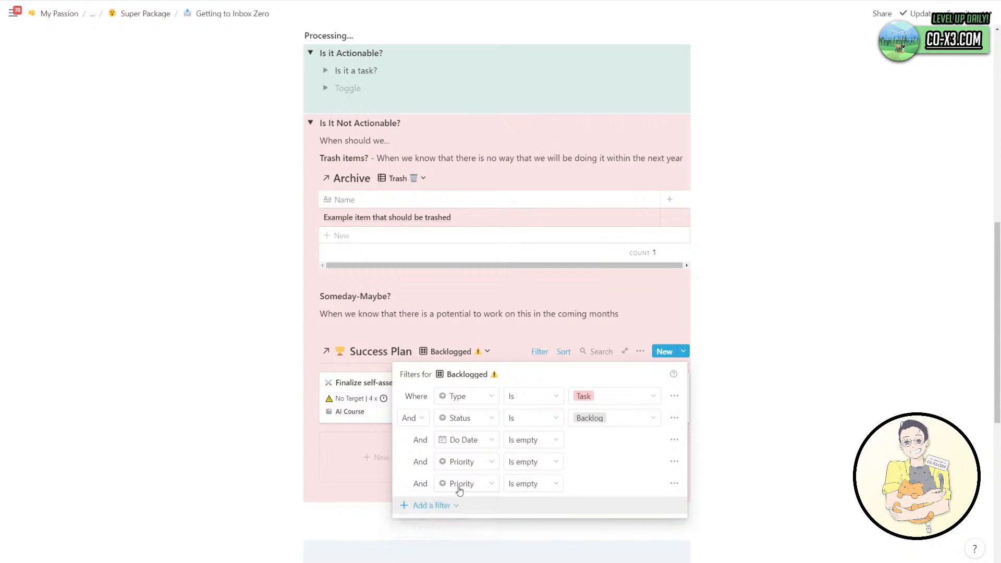
pyautogui.click(462, 484)
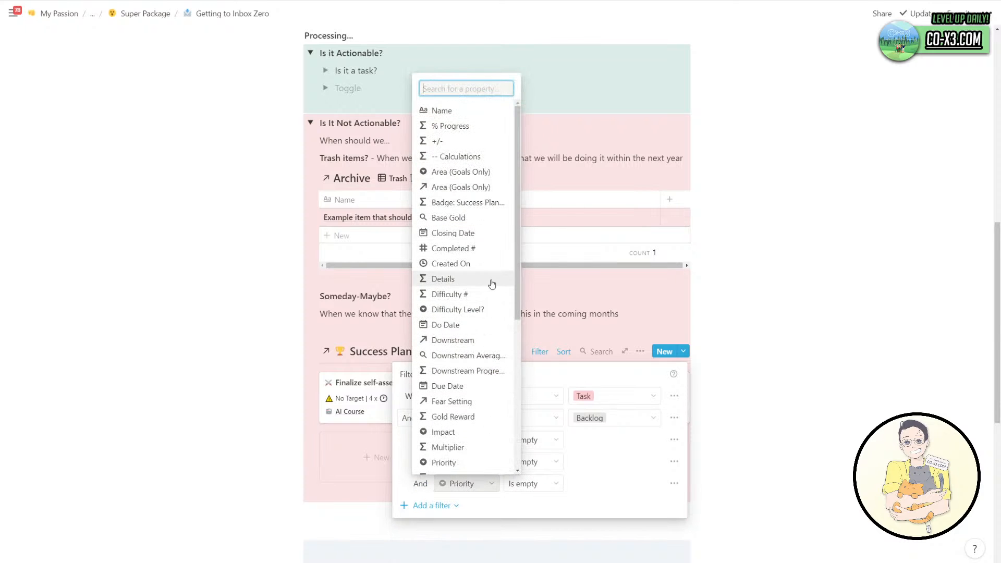
pyautogui.click(458, 264)
pyautogui.click(532, 490)
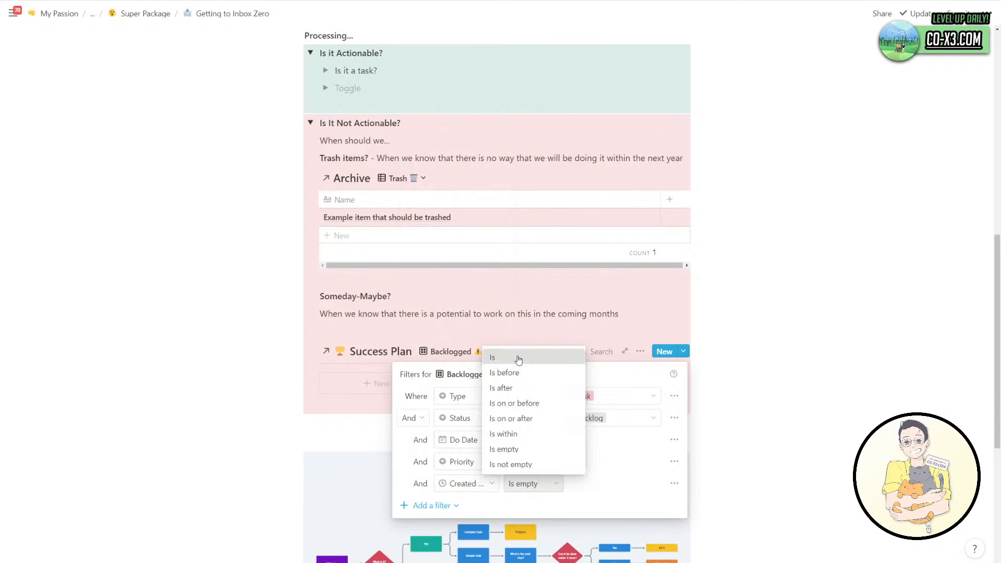
pyautogui.click(519, 360)
pyautogui.click(576, 483)
pyautogui.click(545, 357)
pyautogui.click(425, 332)
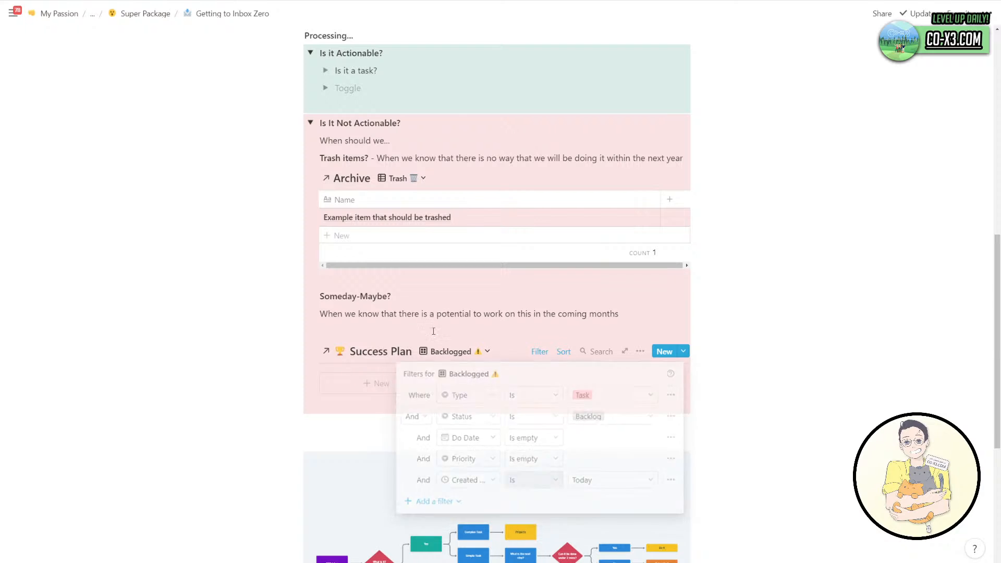
pyautogui.click(442, 358)
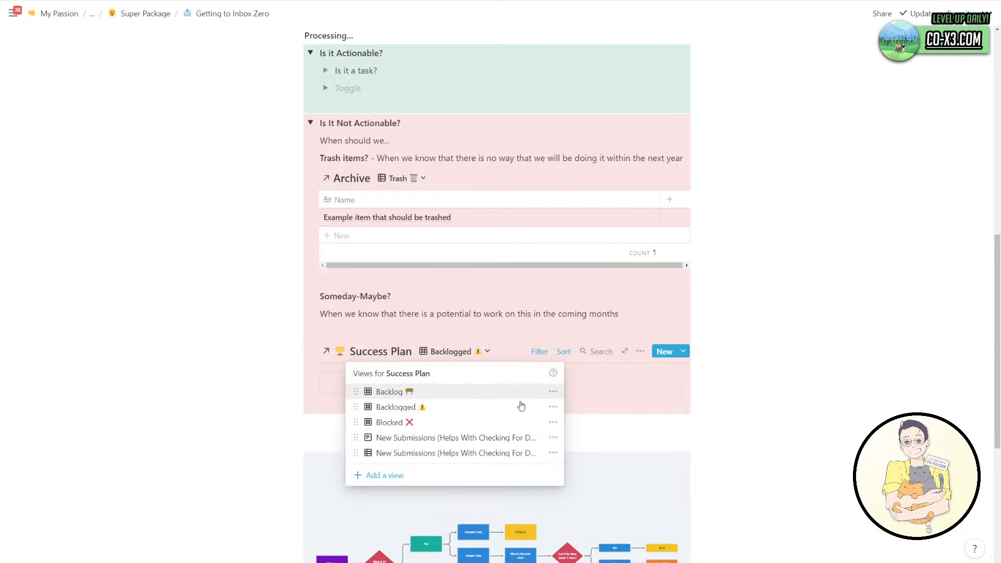
# Delete the Backlogged and Blocked views of the Success Plan database.
pyautogui.click(553, 407)
pyautogui.click(546, 390)
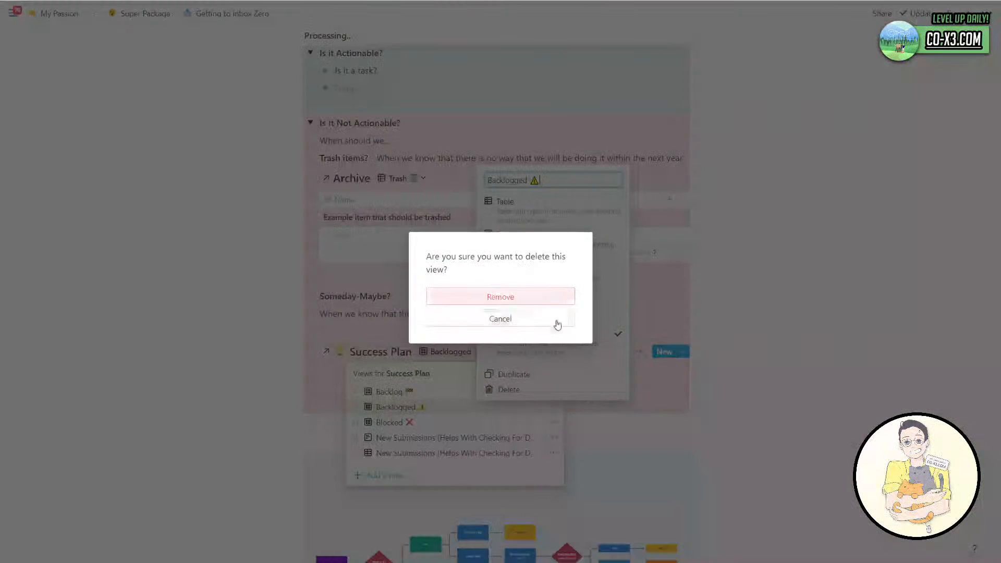
pyautogui.click(518, 307)
pyautogui.click(480, 359)
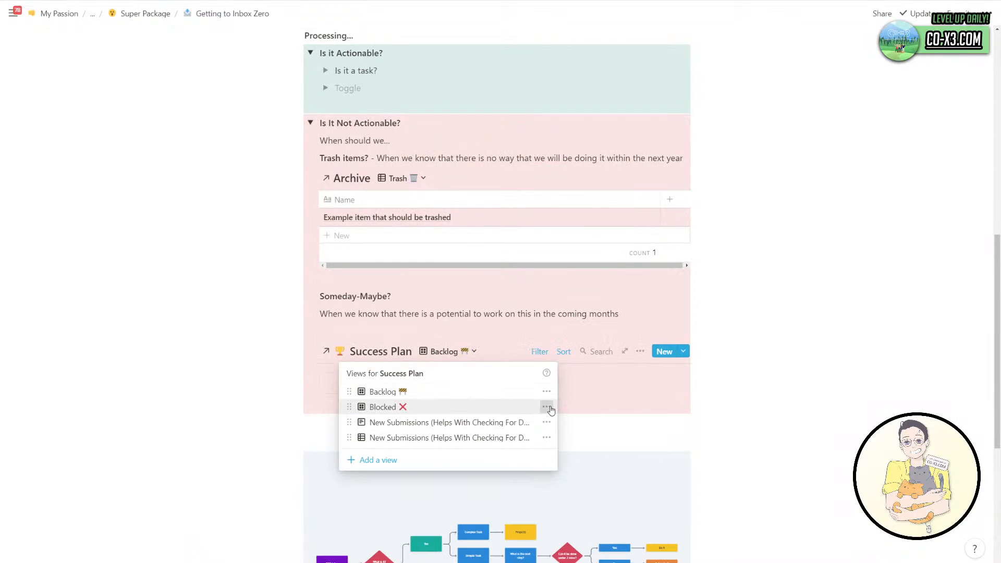
pyautogui.click(548, 406)
pyautogui.click(543, 390)
pyautogui.click(487, 297)
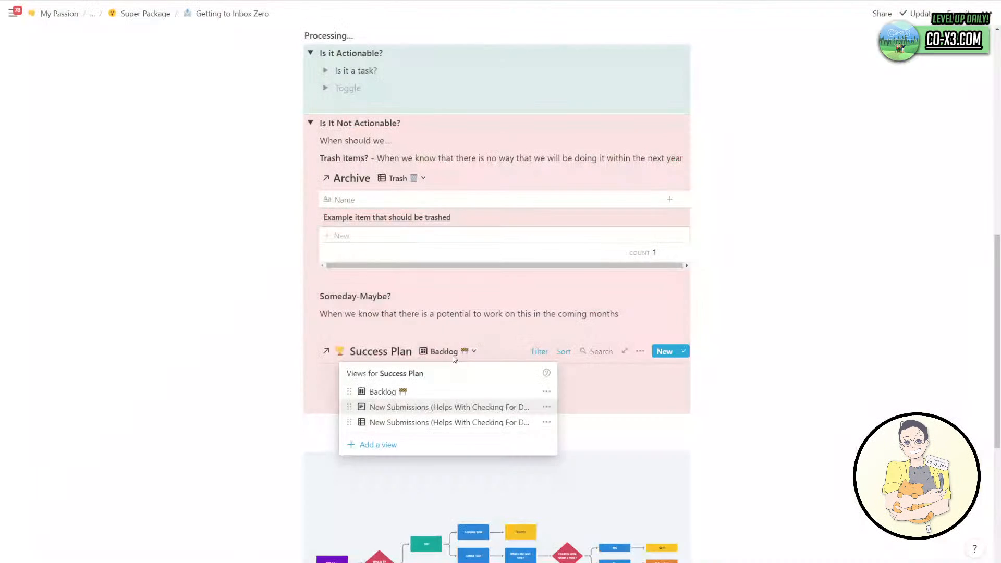
# Delete the two remaining New Submissions views.
pyautogui.click(545, 409)
pyautogui.click(505, 390)
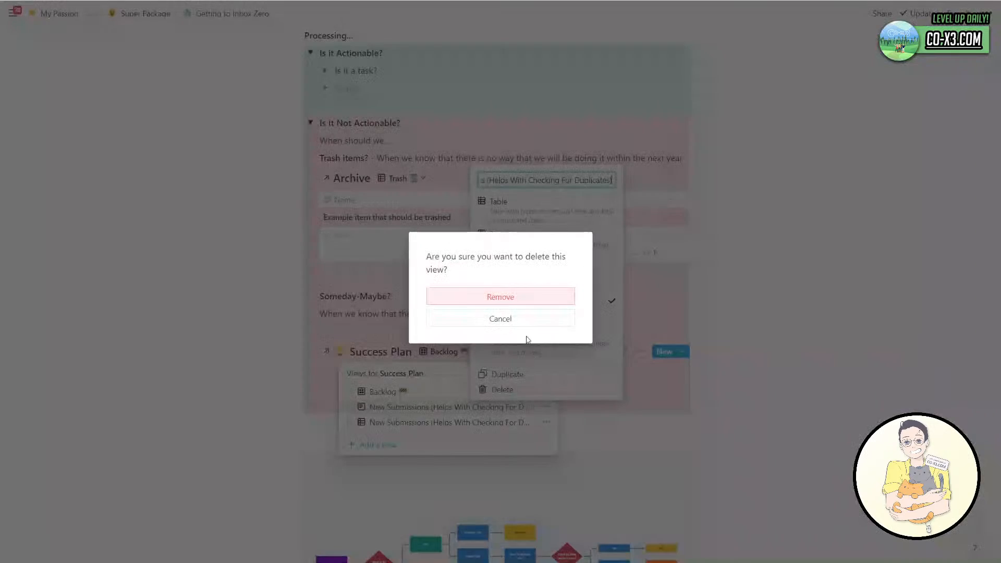
pyautogui.click(509, 301)
pyautogui.click(547, 408)
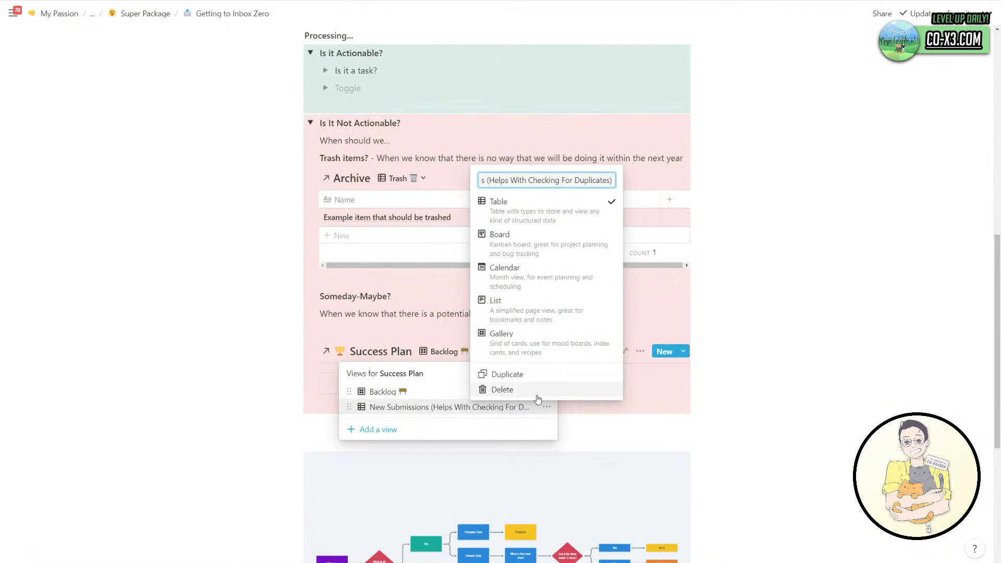
pyautogui.click(502, 390)
pyautogui.click(518, 297)
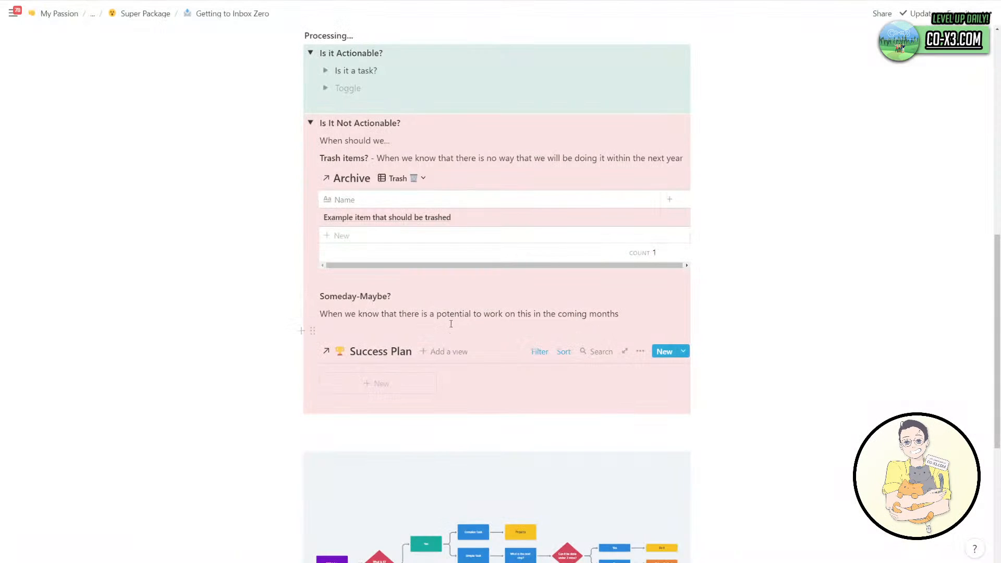
pyautogui.scroll(2, 423, 277)
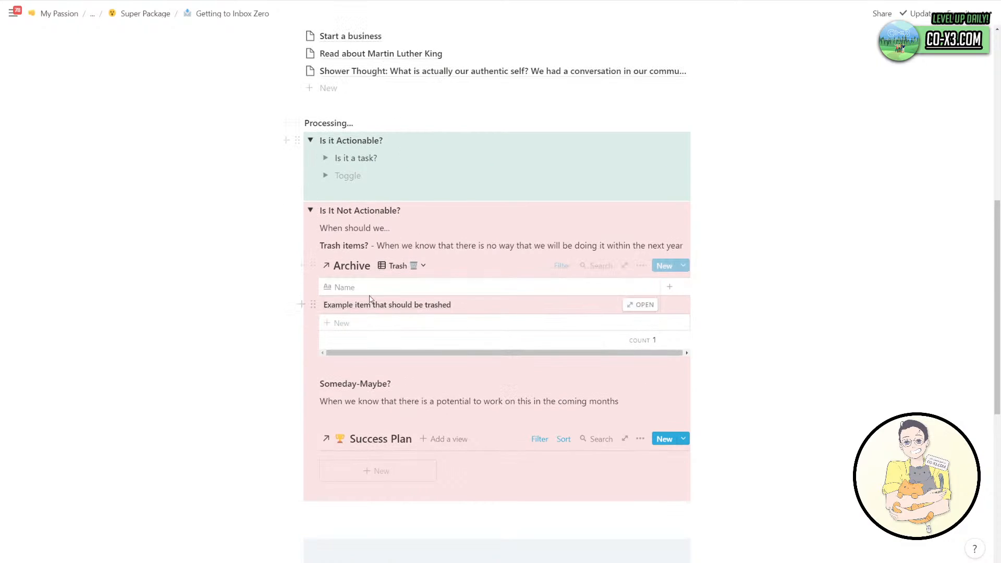
# Turn 'Trash items?' into a toggle holding the Archive table, description on its own line.
pyautogui.click(313, 245)
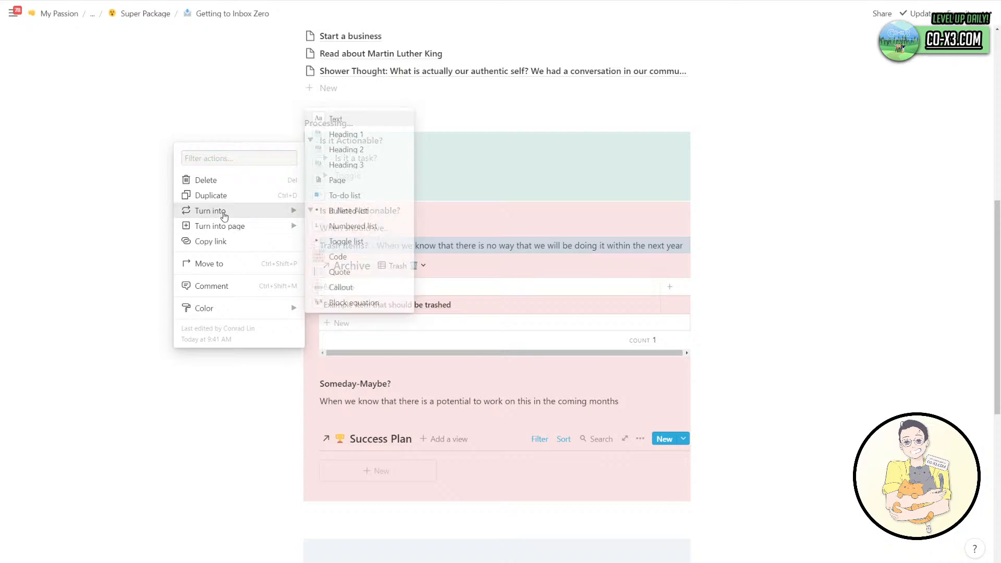
pyautogui.moveTo(309, 219)
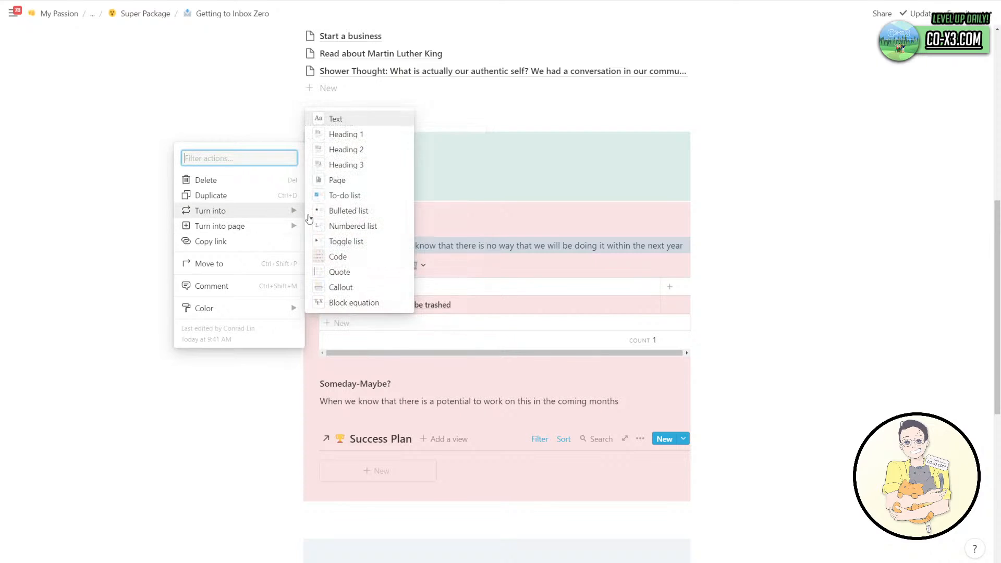
pyautogui.click(334, 242)
pyautogui.moveTo(309, 278); pyautogui.dragTo(343, 252)
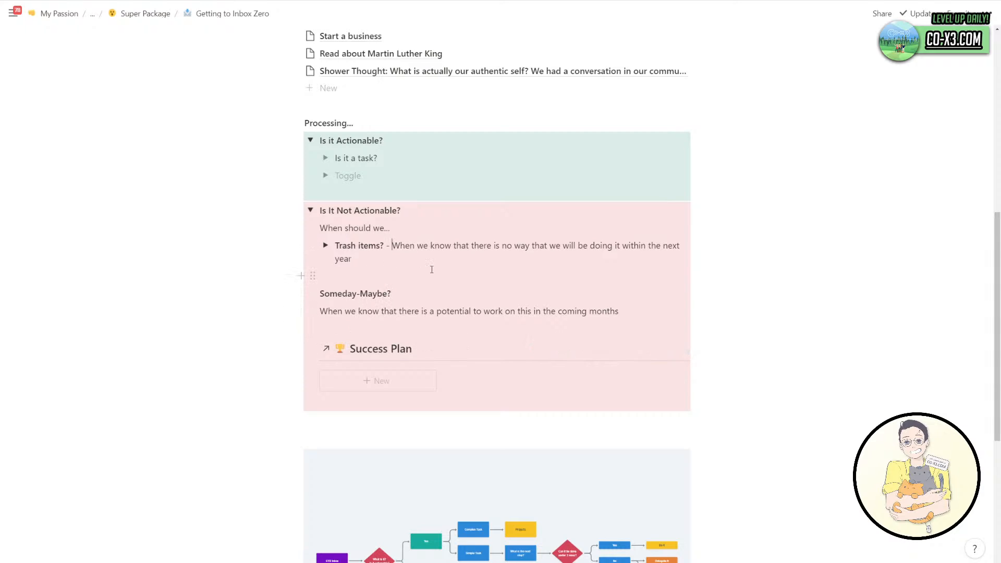
pyautogui.press('BackSpace')
pyautogui.press('BackSpace')
pyautogui.hotkey('shift', 'Return')
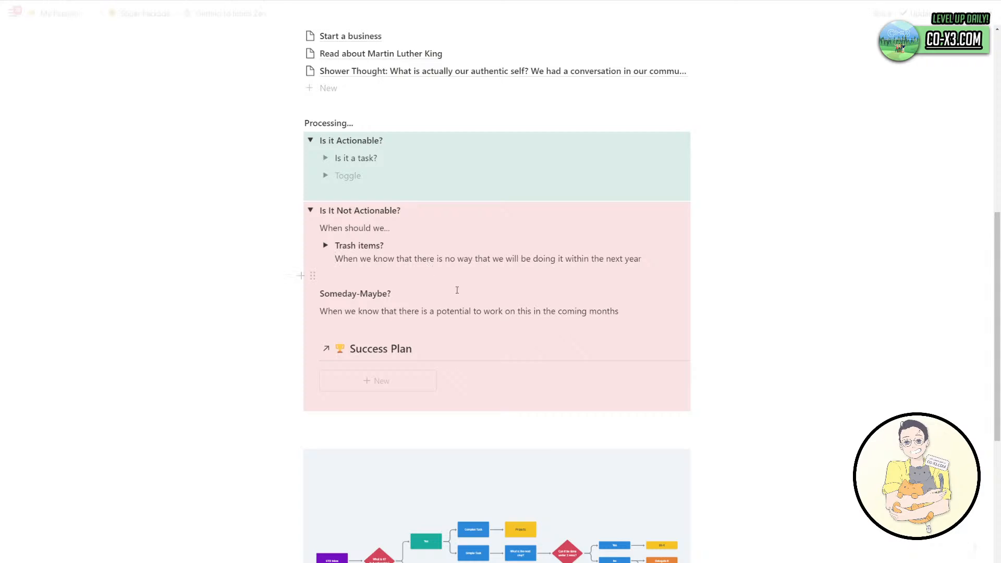
# Reword the Someday-Maybe description to 'near future' and move Success Plan into 'Is it a task?'.
pyautogui.click(430, 294)
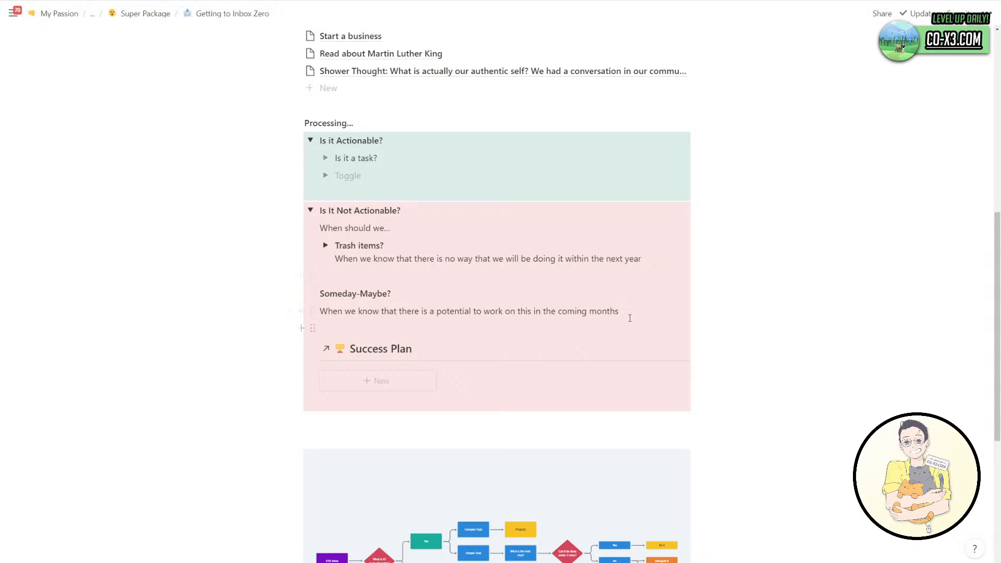
pyautogui.hotkey('shift', 'Home')
pyautogui.hotkey('ctrl', 'x')
pyautogui.press('Up')
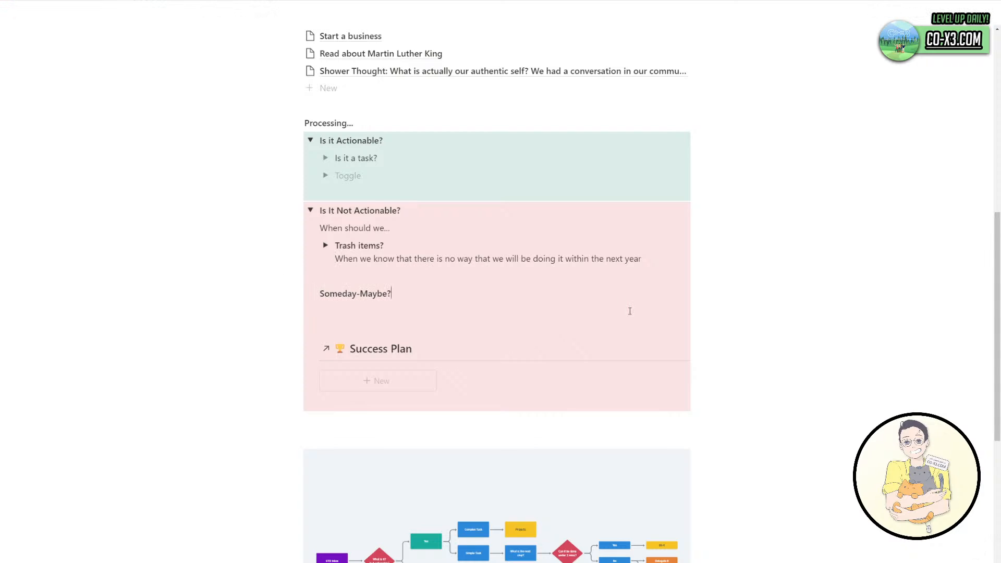
pyautogui.hotkey('shift', 'Return')
pyautogui.hotkey('ctrl', 'v')
pyautogui.hotkey('ctrl', 'shift', 'Left')
pyautogui.hotkey('ctrl', 'shift', 'Left')
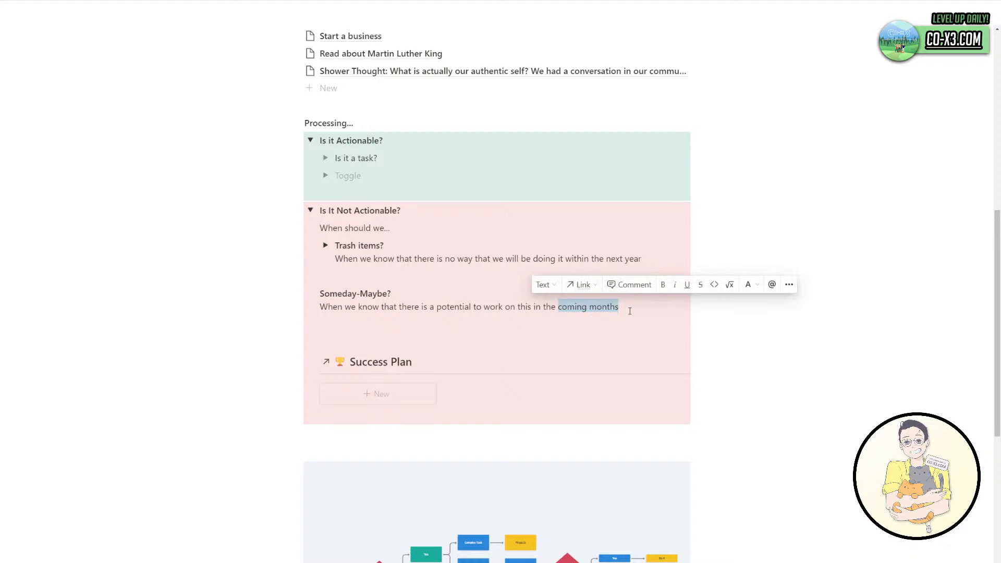
pyautogui.write('near')
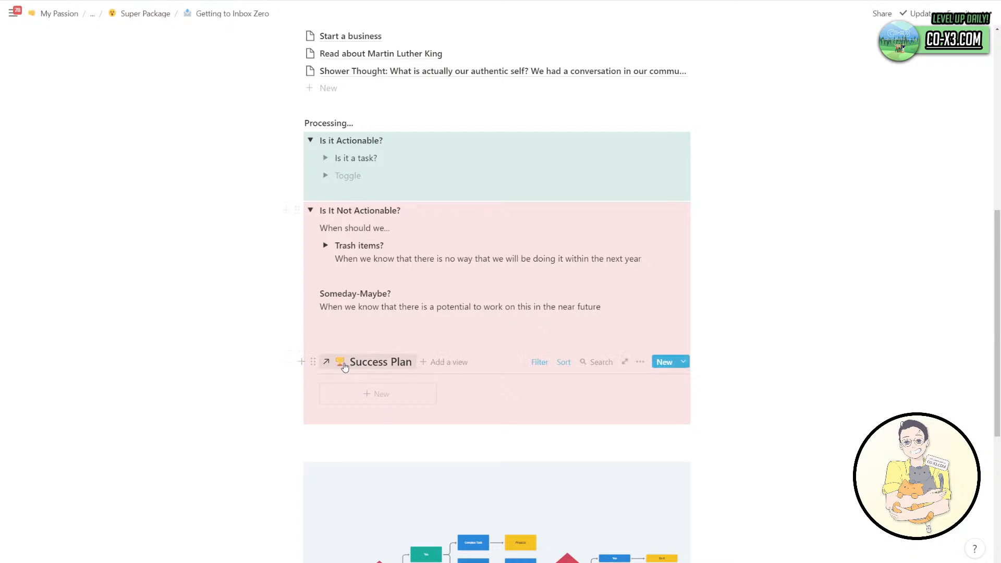
pyautogui.moveTo(314, 361); pyautogui.dragTo(358, 159)
# Finish placing Success Plan inside the 'Is it a task?' toggle and bring the flowchart into view.
pyautogui.click(430, 325)
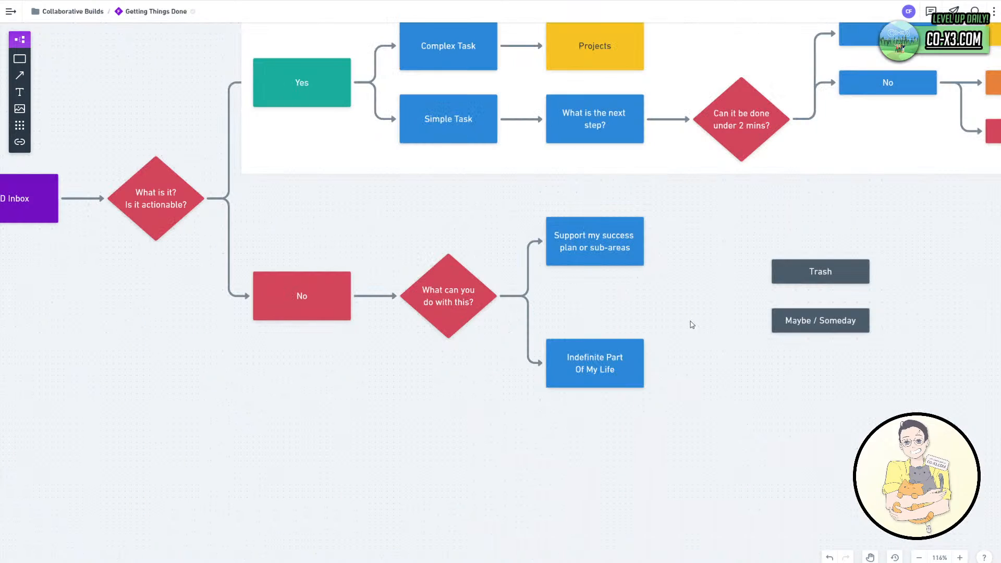
pyautogui.scroll(-2, 692, 324)
pyautogui.scroll(1, 697, 341)
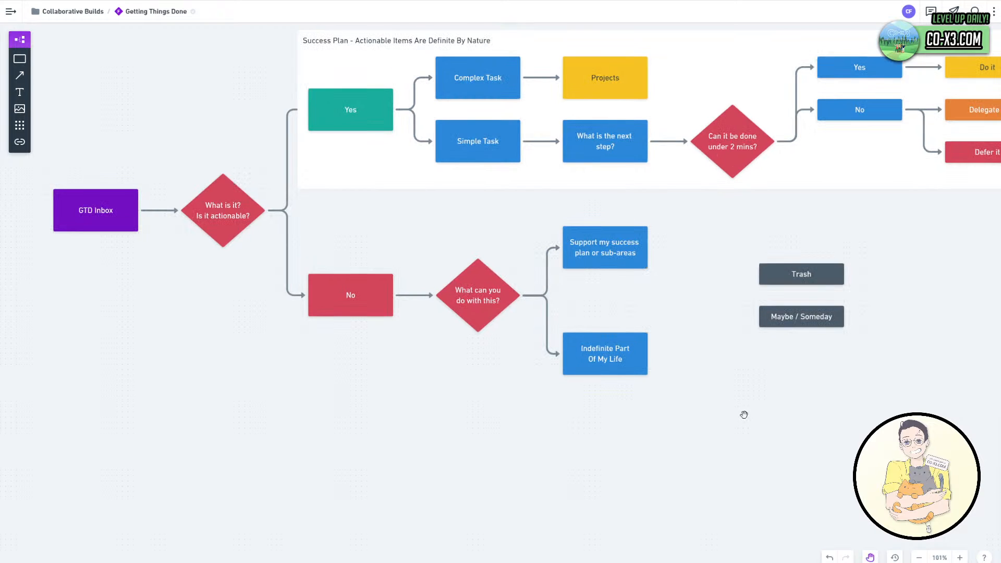
pyautogui.moveTo(744, 413); pyautogui.dragTo(618, 431)
pyautogui.click(268, 201)
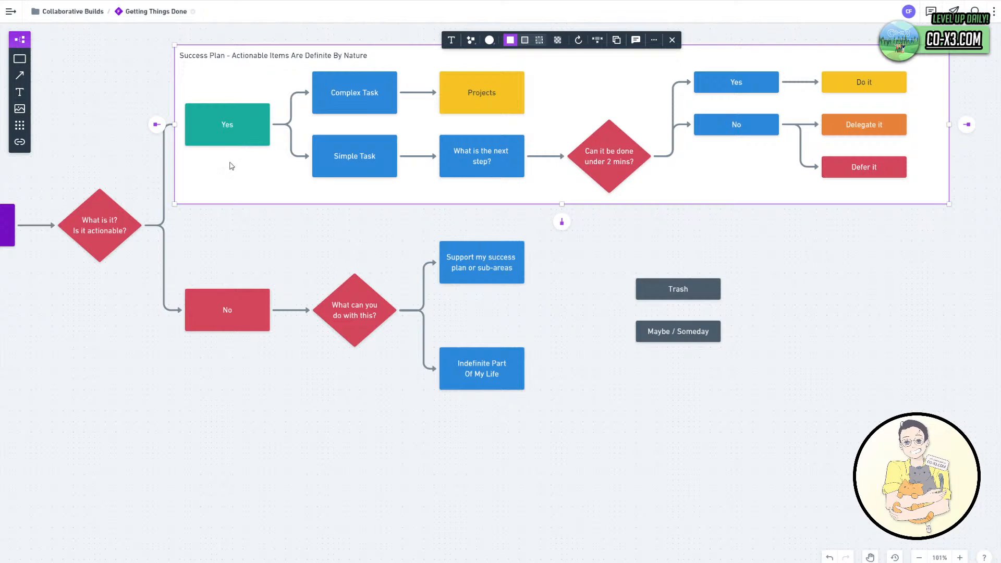
# Frame 'Support my success plan or sub-areas' with a white rectangle, moving Trash and Maybe / Someday below.
pyautogui.click(20, 59)
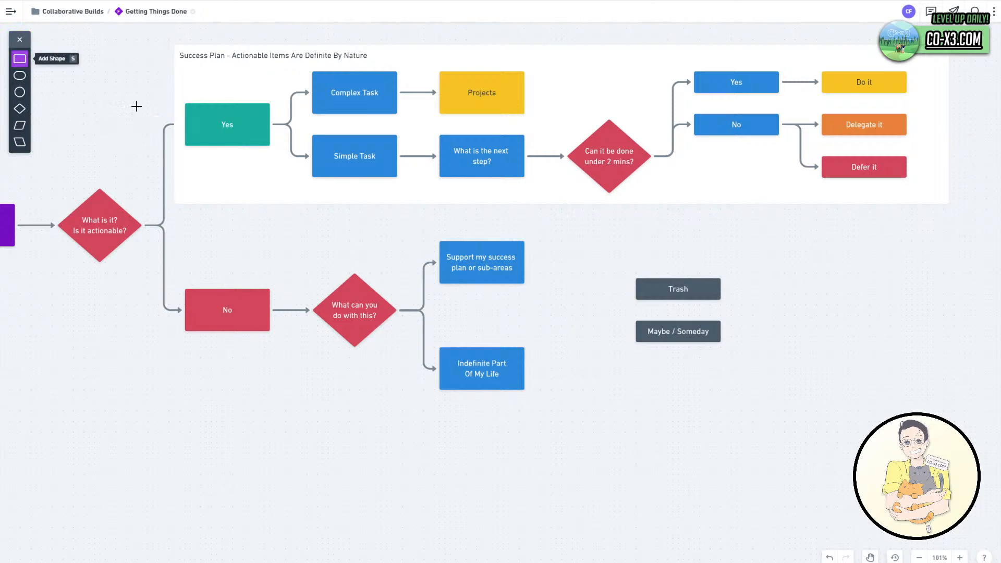
pyautogui.click(305, 215)
pyautogui.moveTo(362, 249); pyautogui.dragTo(875, 305)
pyautogui.click(701, 292)
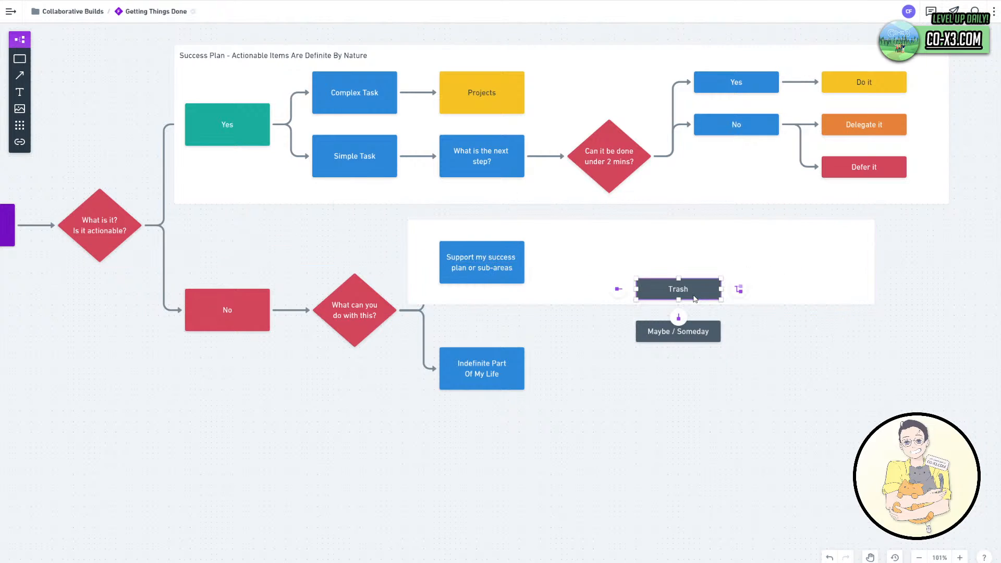
pyautogui.moveTo(701, 292); pyautogui.dragTo(771, 372)
pyautogui.moveTo(669, 326); pyautogui.dragTo(621, 396)
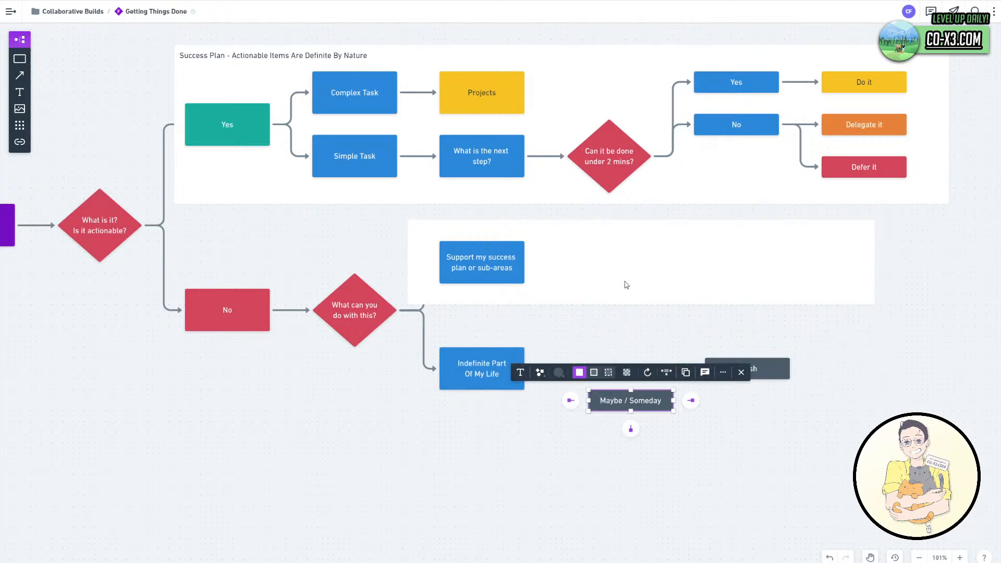
pyautogui.click(624, 282)
pyautogui.moveTo(409, 262); pyautogui.dragTo(429, 262)
# Relabel the upper container 'Knowledge Hub - Support' with a top-aligned label and shorten it slightly.
pyautogui.doubleClick(586, 245)
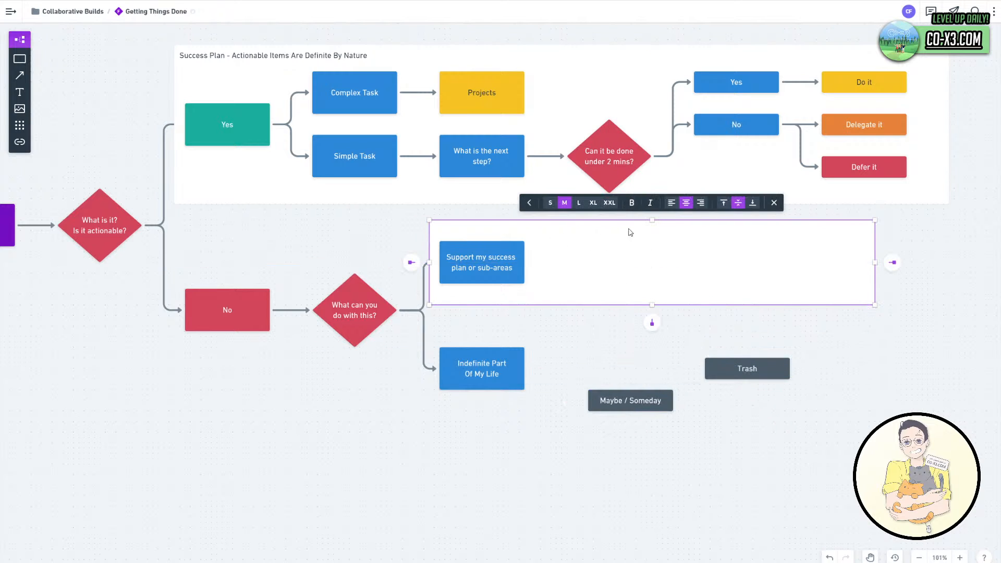
pyautogui.click(725, 202)
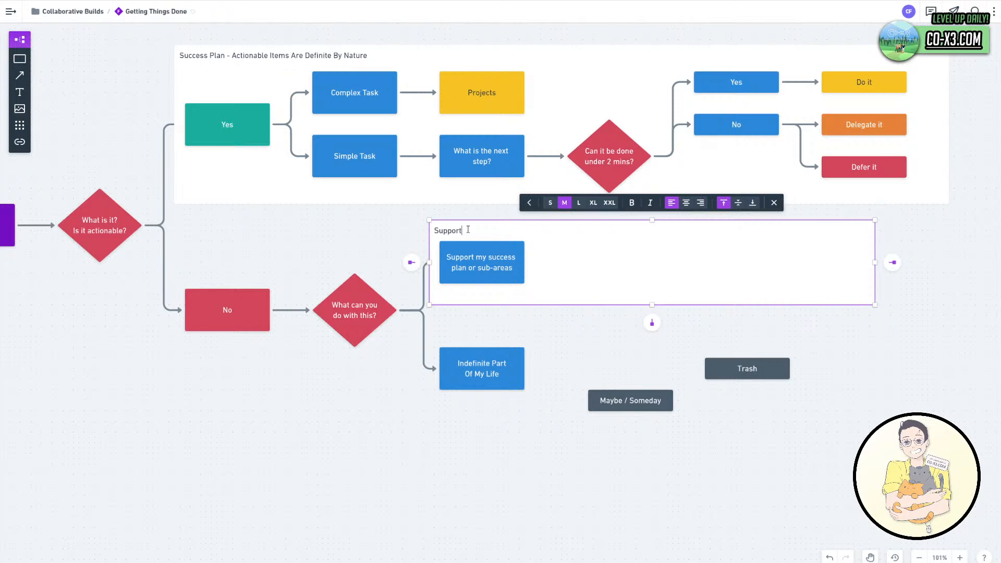
pyautogui.hotkey('ctrl', 'a')
pyautogui.press('BackSpace')
pyautogui.write('Knowl')
pyautogui.click(550, 331)
pyautogui.click(577, 295)
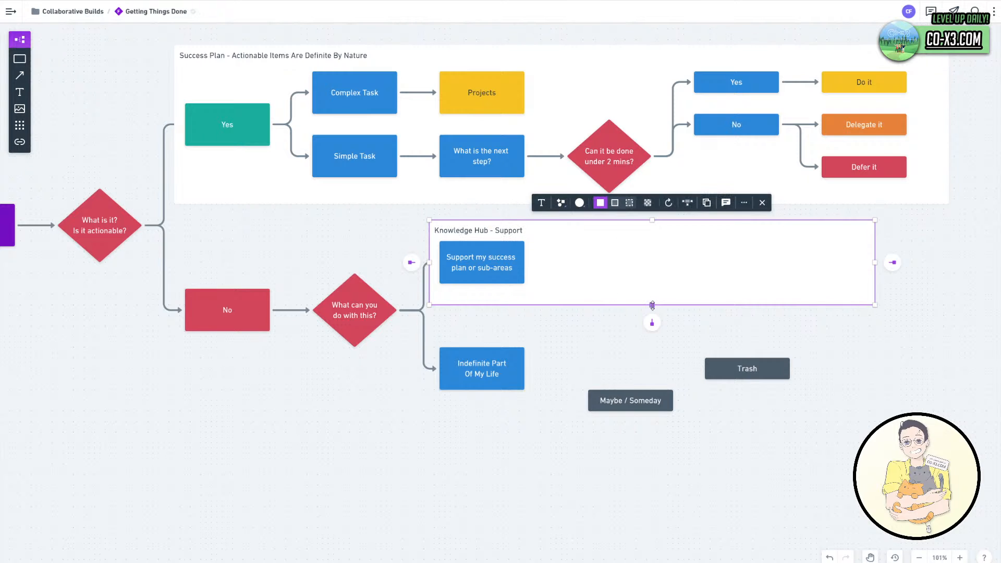
pyautogui.moveTo(651, 305); pyautogui.dragTo(651, 300)
pyautogui.click(587, 320)
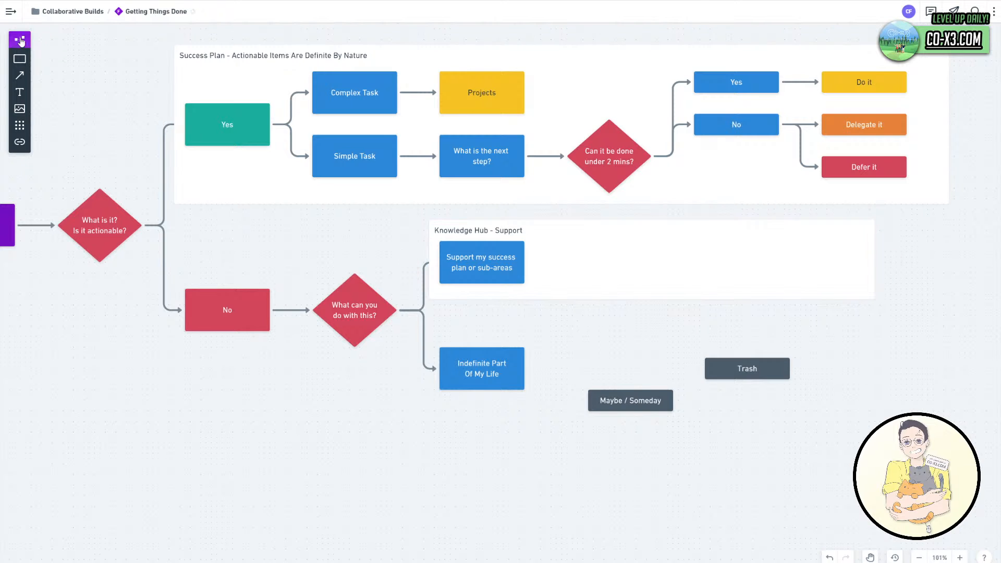
# Add a white rectangle section around Indefinite Part Of My Life, moving Trash and Maybe / Someday right.
pyautogui.click(24, 63)
pyautogui.click(353, 413)
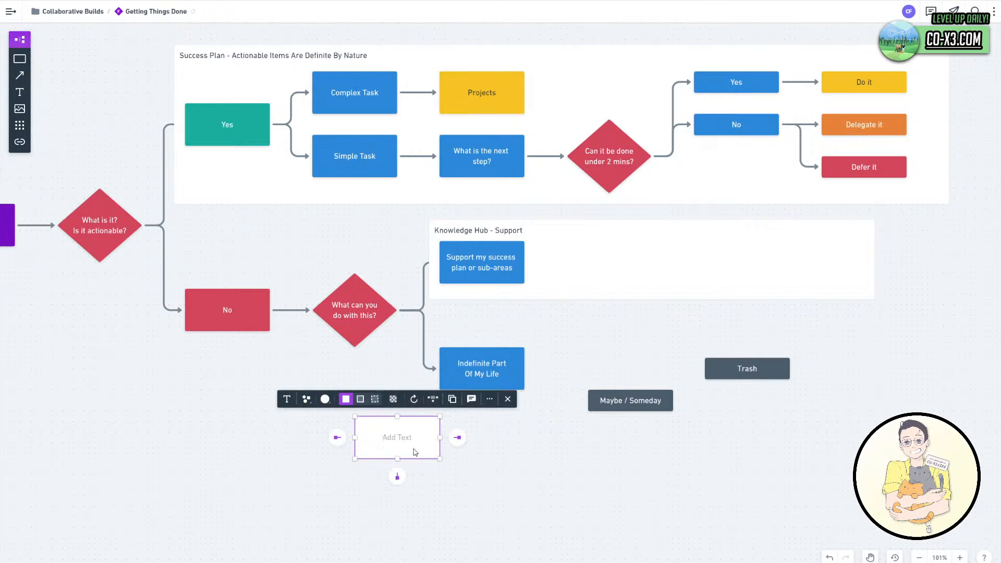
pyautogui.press('Escape')
pyautogui.moveTo(422, 452); pyautogui.dragTo(495, 373)
pyautogui.moveTo(745, 469); pyautogui.dragTo(589, 347)
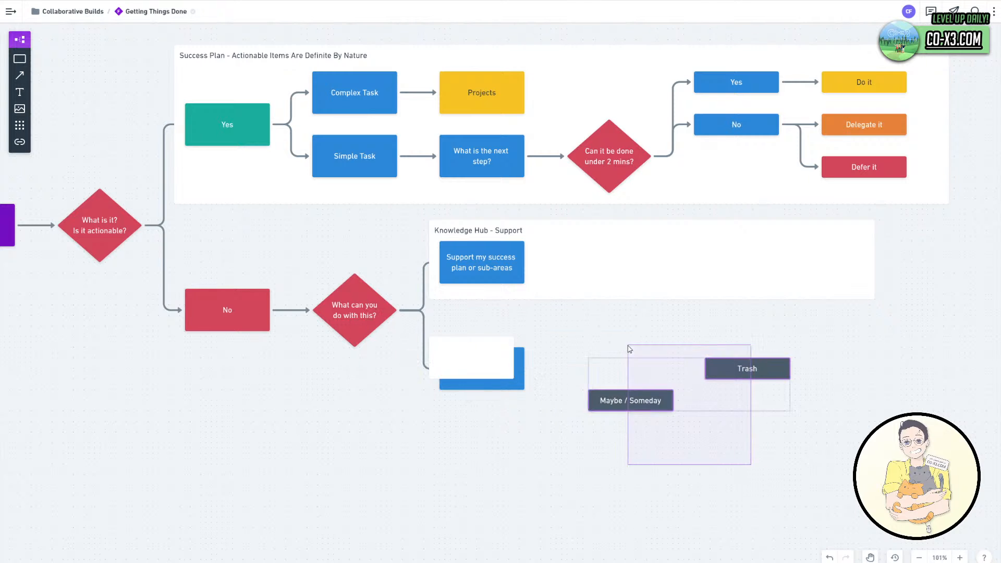
pyautogui.moveTo(645, 401); pyautogui.dragTo(973, 367)
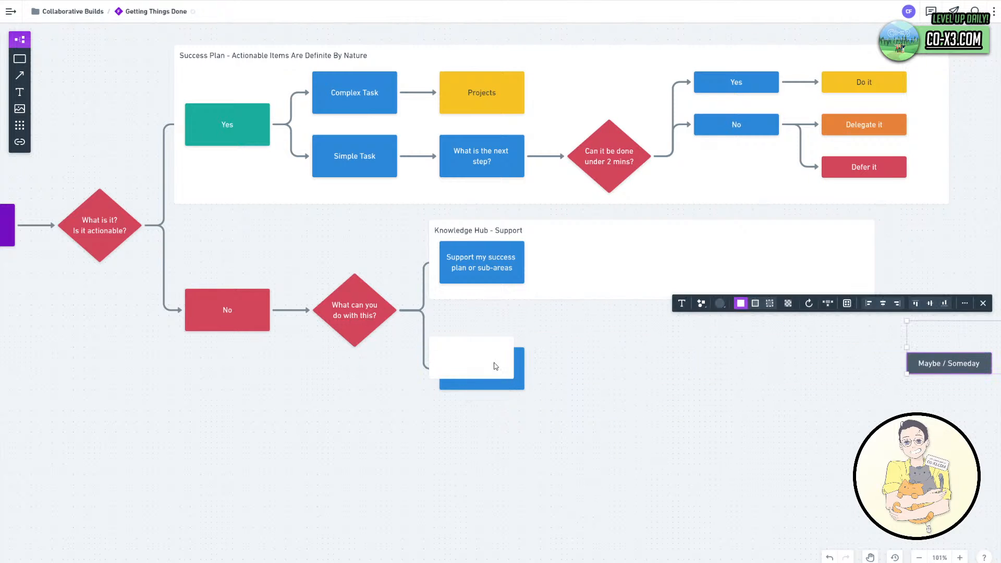
pyautogui.click(496, 366)
pyautogui.moveTo(514, 379); pyautogui.dragTo(874, 422)
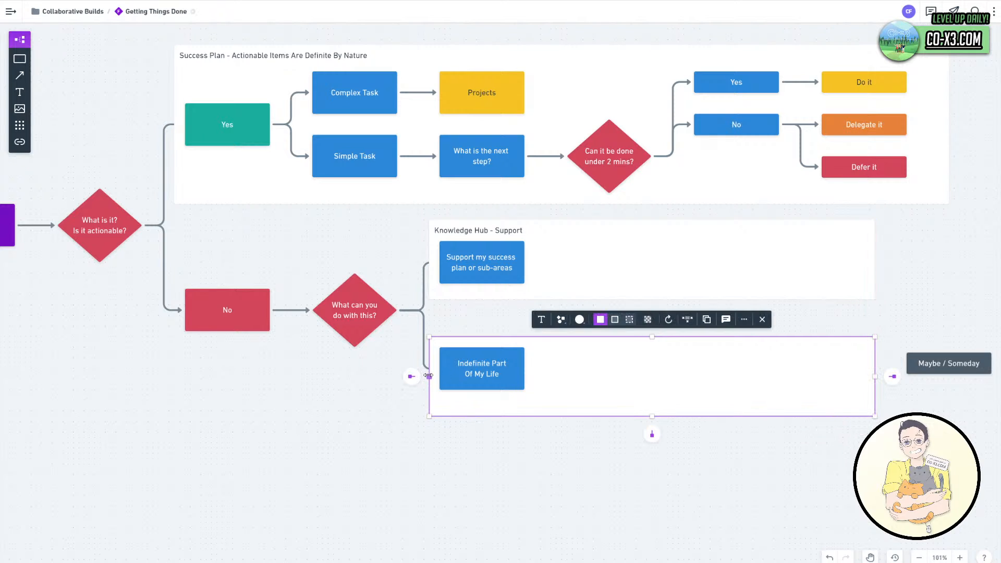
pyautogui.click(432, 377)
pyautogui.moveTo(652, 336); pyautogui.dragTo(651, 326)
# Align the new section's label to the top-left and delete a stray rectangle.
pyautogui.doubleClick(627, 347)
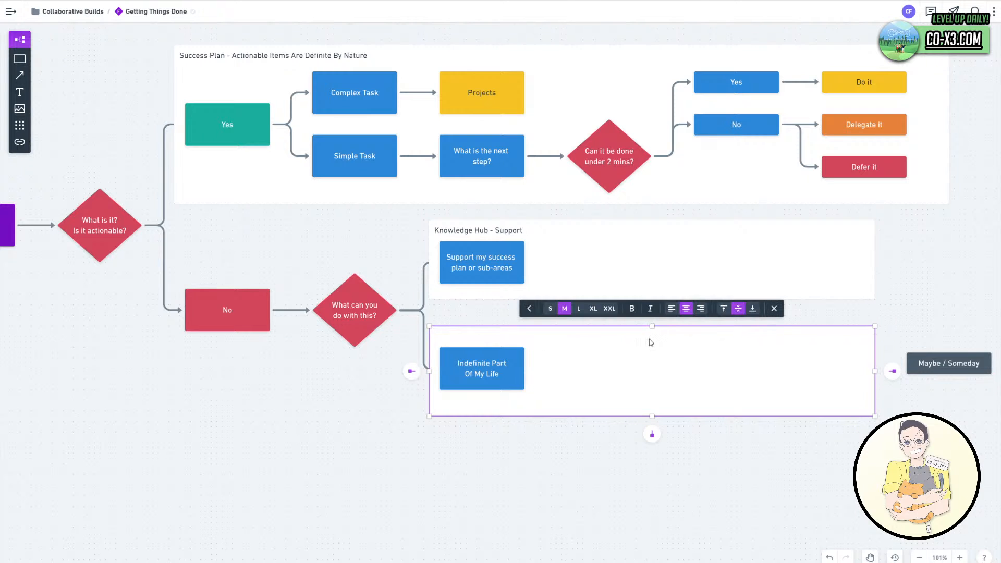
pyautogui.click(723, 308)
pyautogui.click(671, 308)
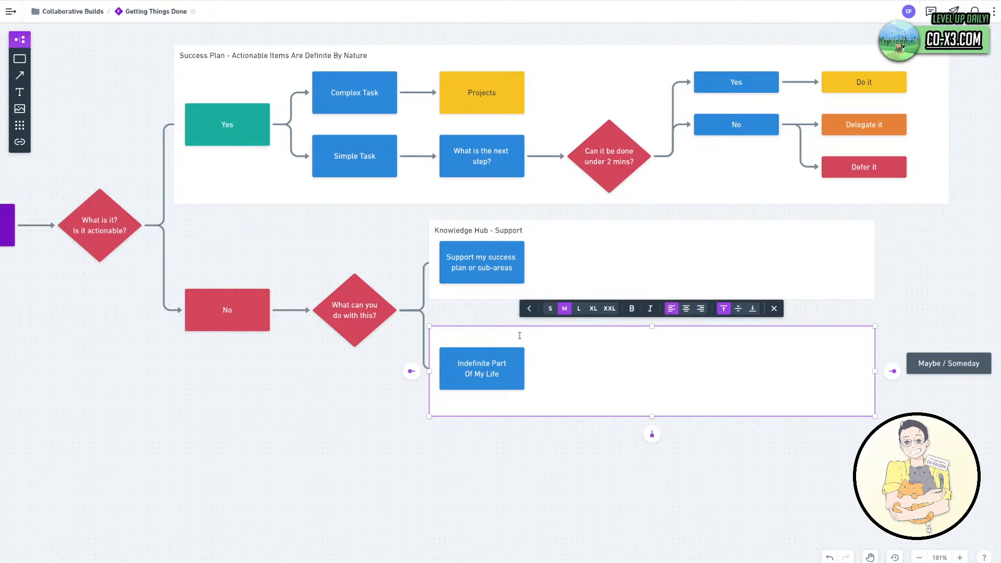
pyautogui.press('r')
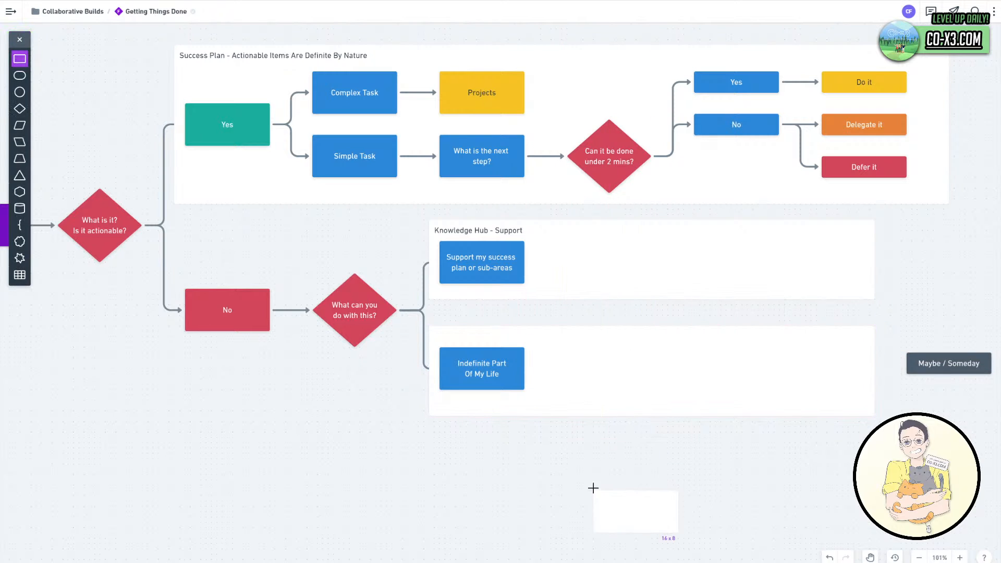
pyautogui.click(68, 71)
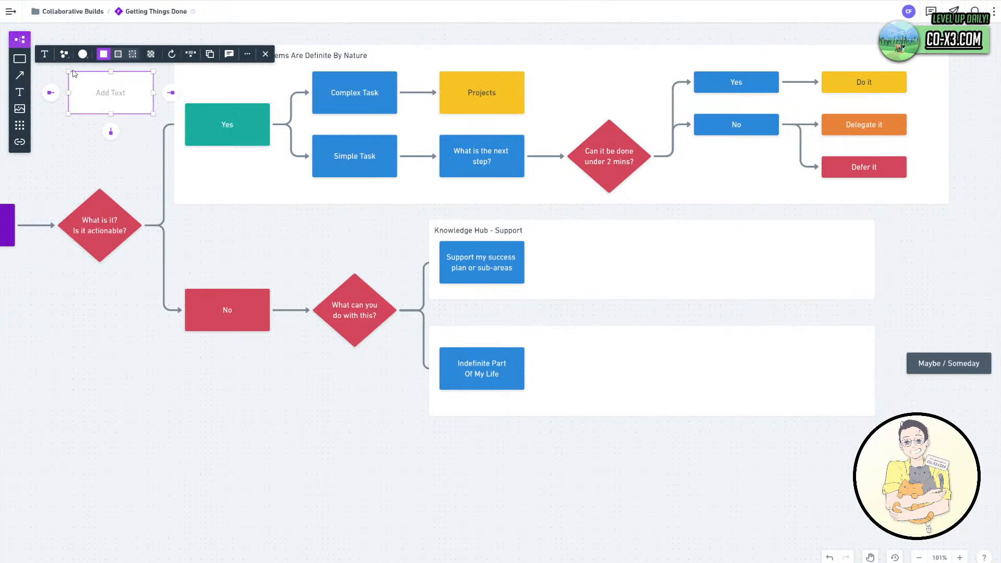
pyautogui.click(63, 151)
pyautogui.click(80, 101)
pyautogui.press('Delete')
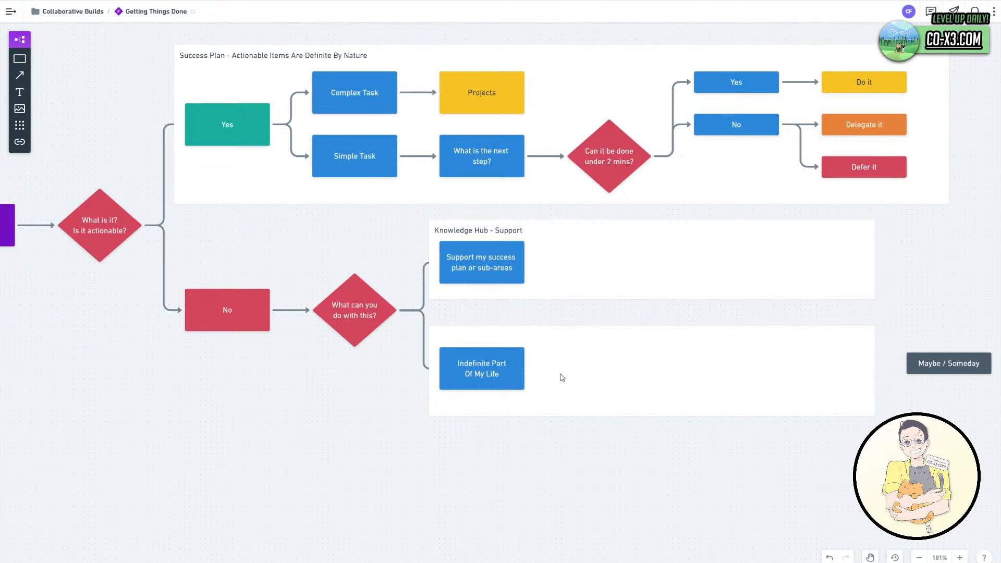
# Title the lower section 'Areas Of Competence' and reduce its height slightly.
pyautogui.doubleClick(588, 374)
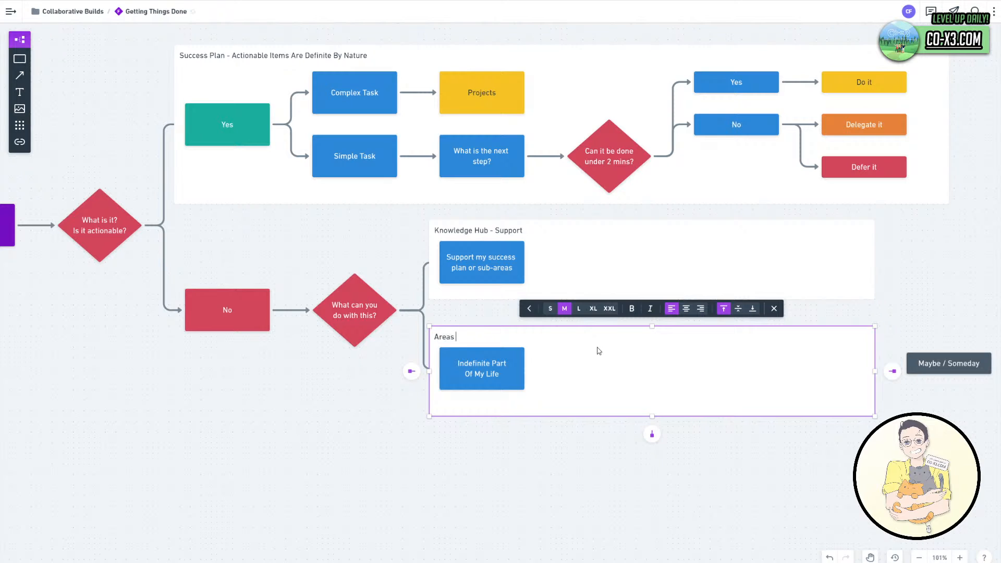
pyautogui.write('Areas Of Competence - Indefinite')
pyautogui.click(637, 397)
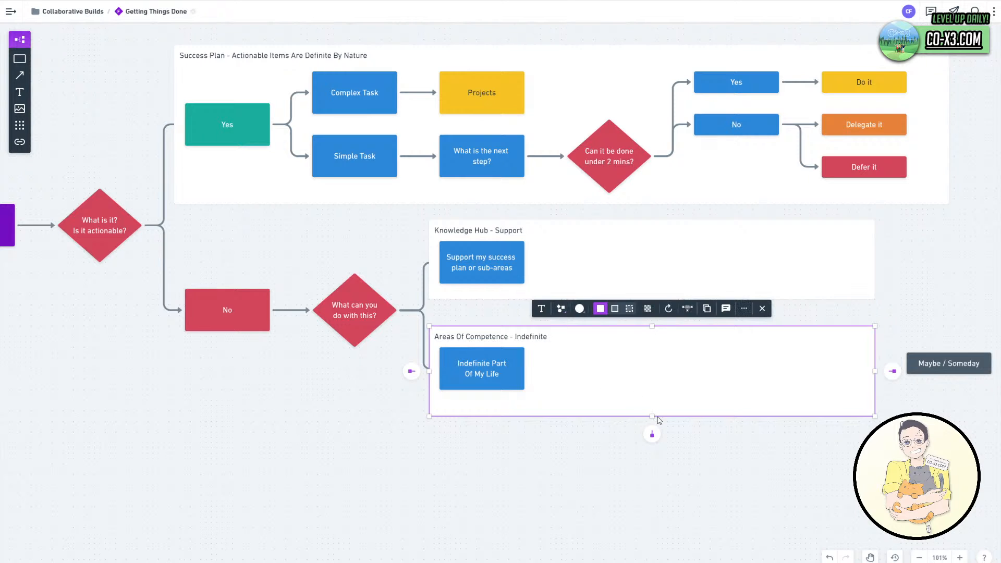
pyautogui.moveTo(652, 416); pyautogui.dragTo(653, 408)
pyautogui.click(481, 305)
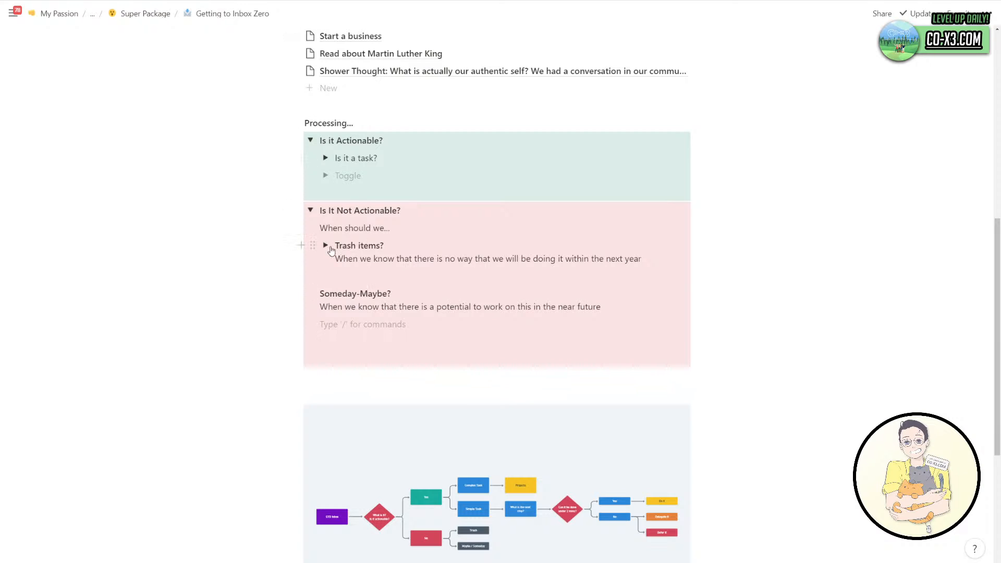
# Append 'but we are still unsure if it lives inside actionable or not-actionable' to the Someday-Maybe description.
pyautogui.click(326, 246)
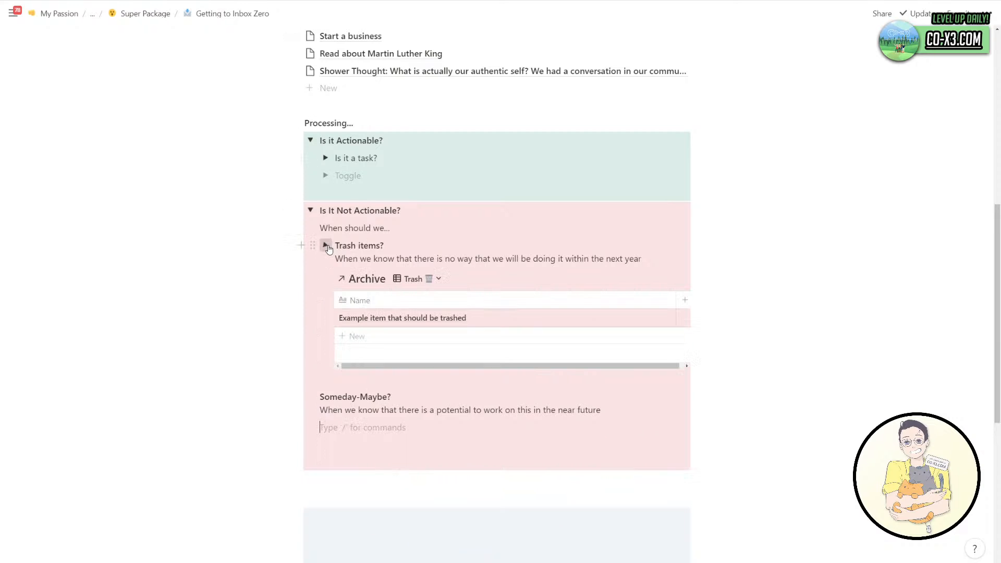
pyautogui.click(427, 279)
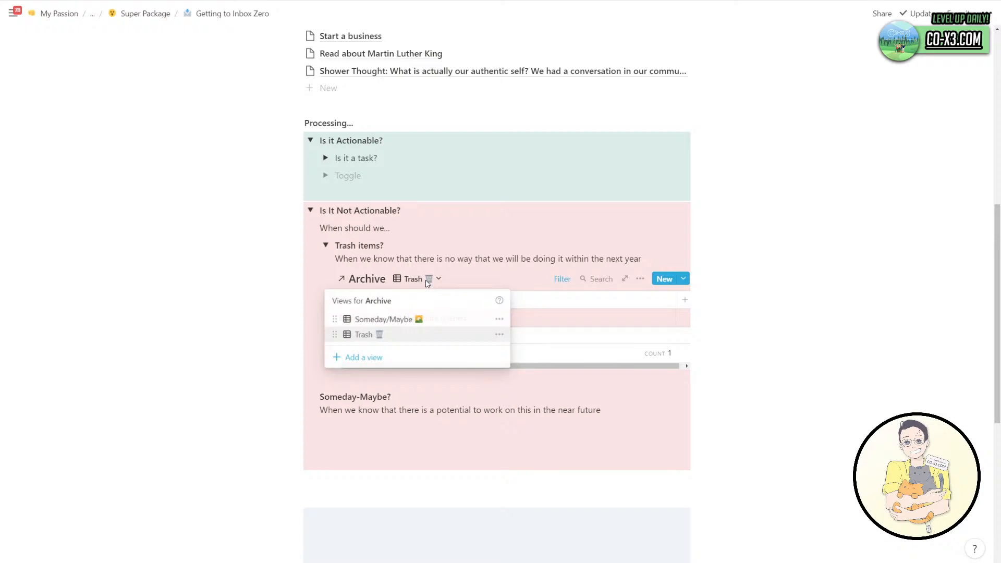
pyautogui.click(400, 410)
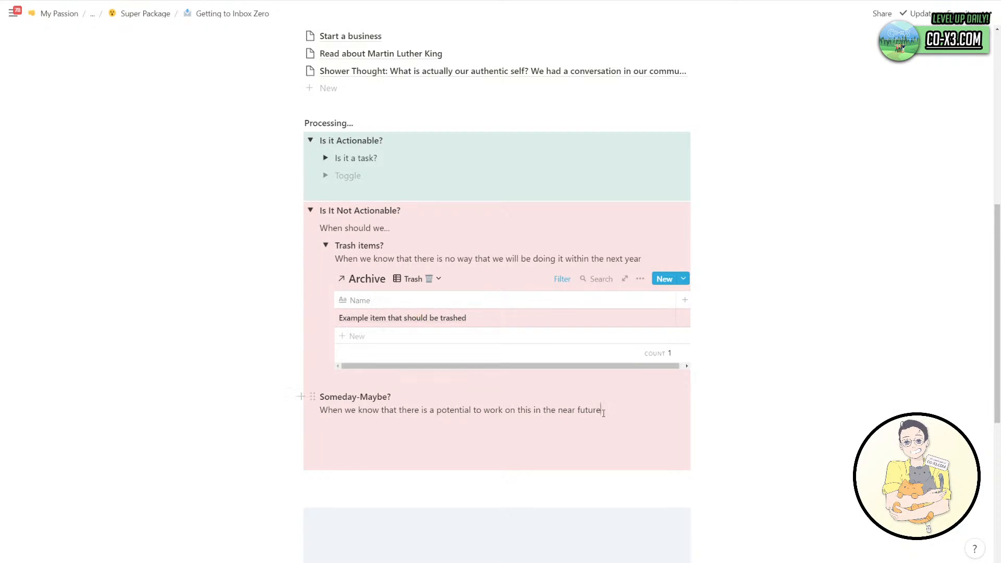
pyautogui.write('but we are')
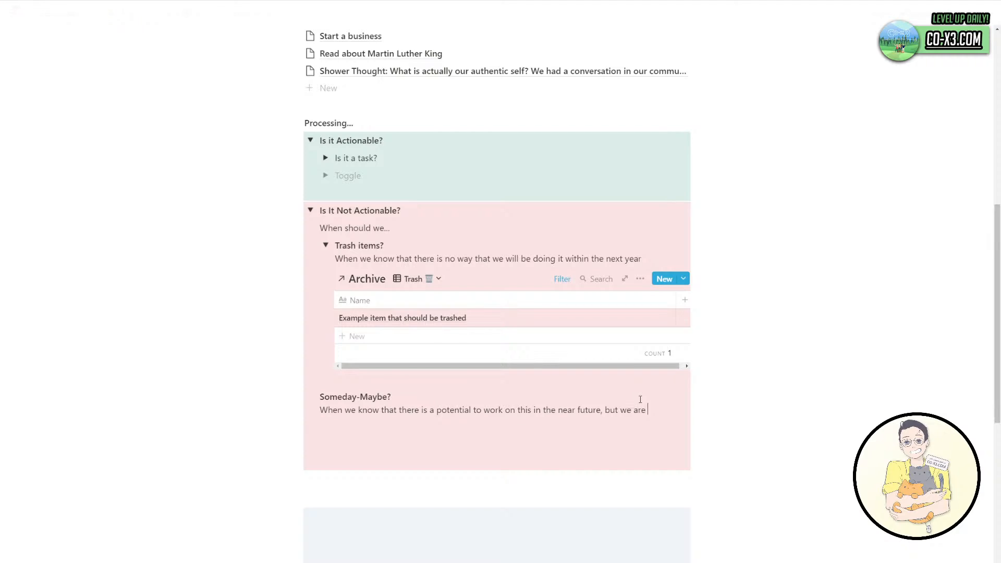
pyautogui.write(' still unsure if')
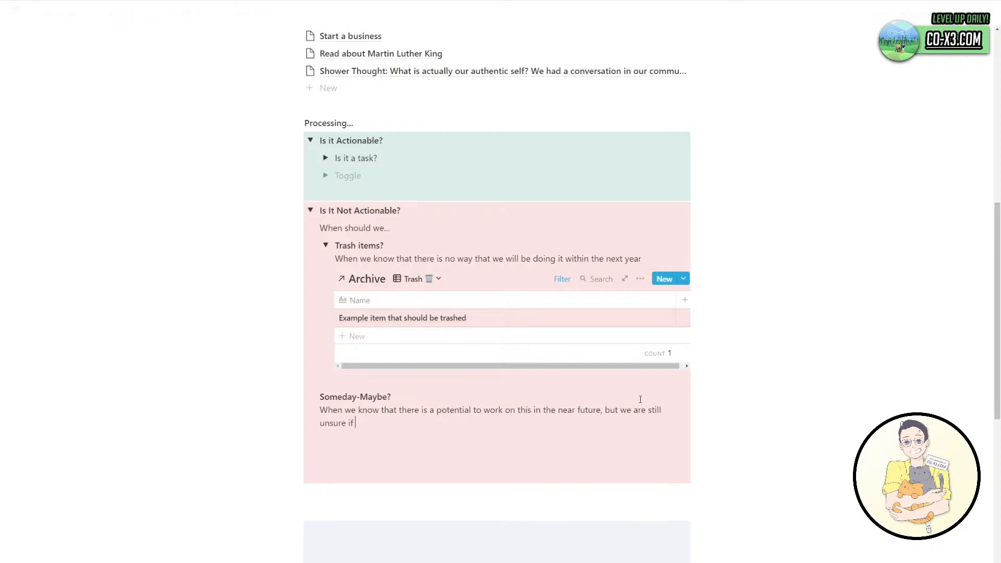
pyautogui.write(' it lives inside actionable or not')
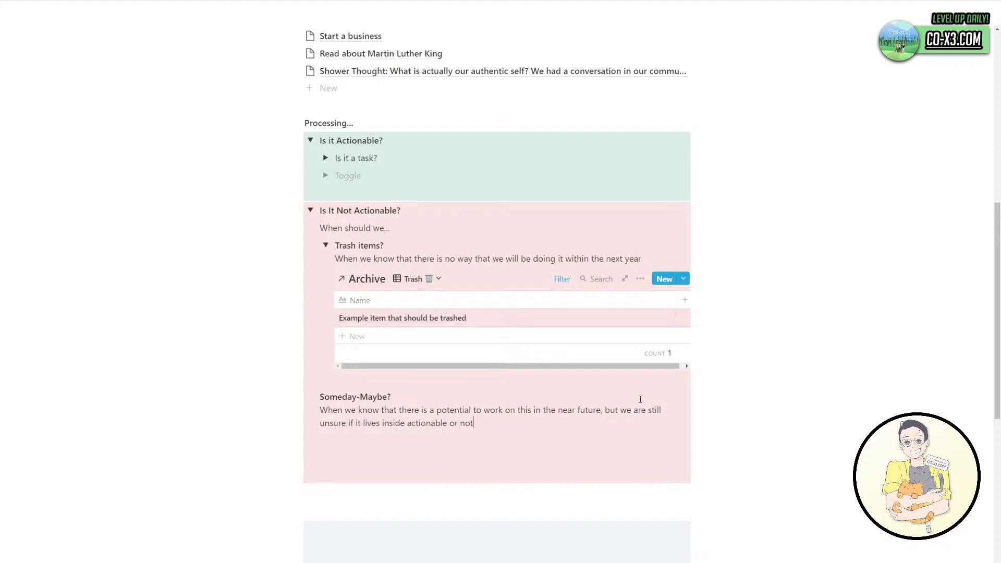
pyautogui.write('-actionable')
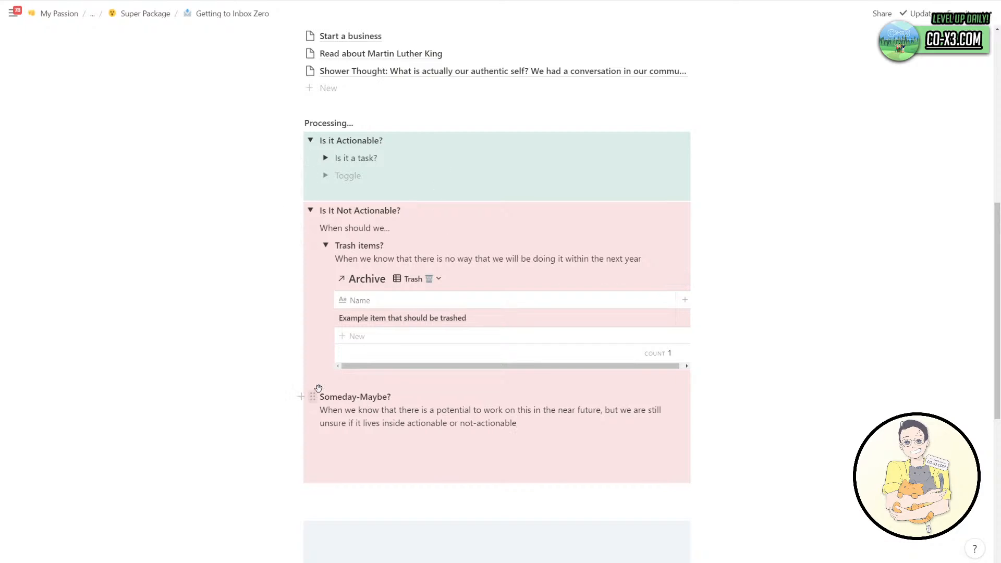
# Turn Trash items? into plain text, keep Someday-Maybe at top level, and move Archive below with an empty line.
pyautogui.moveTo(314, 396); pyautogui.dragTo(343, 264)
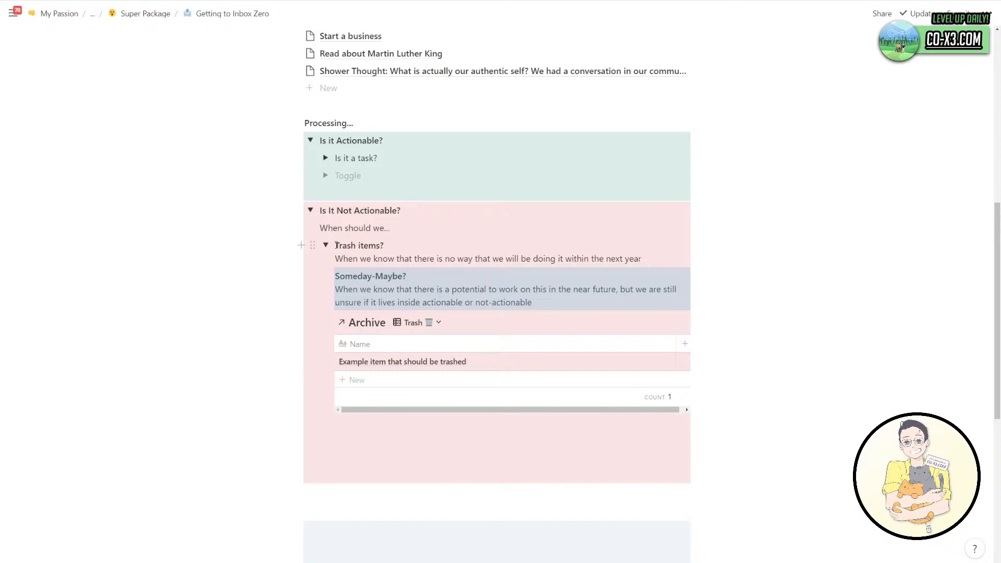
pyautogui.click(337, 245)
pyautogui.press('BackSpace')
pyautogui.click(335, 279)
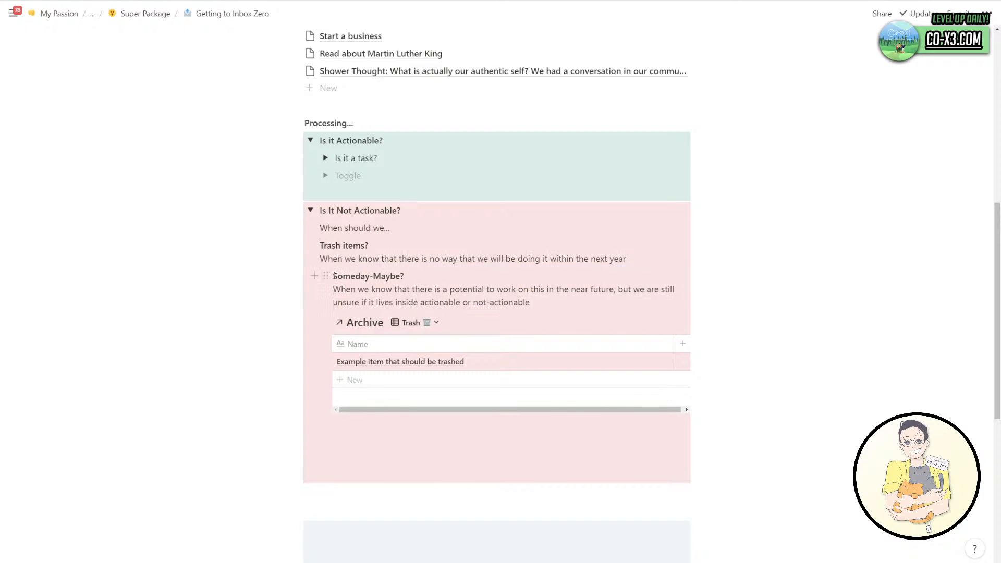
pyautogui.press('BackSpace')
pyautogui.press('Return')
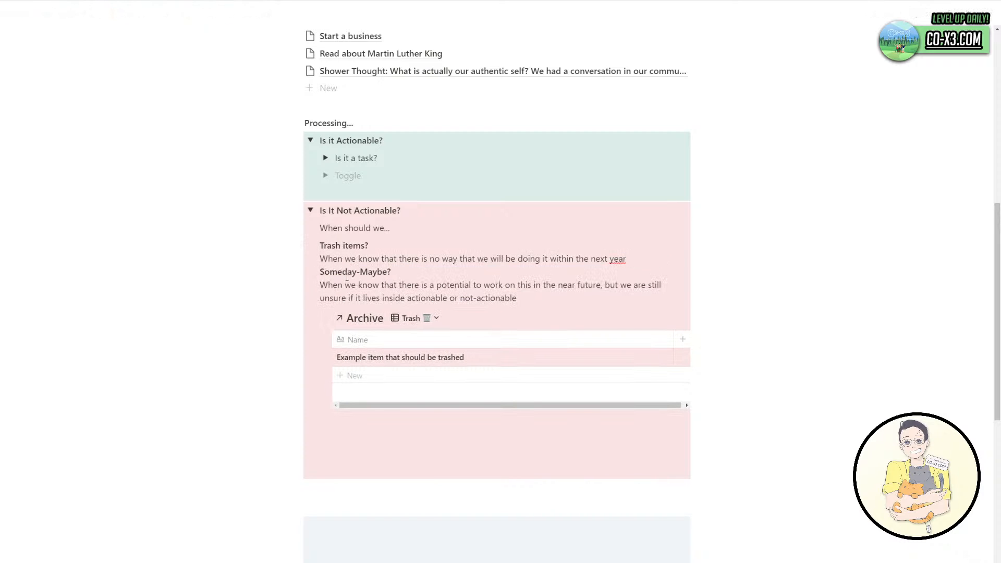
pyautogui.press('Tab')
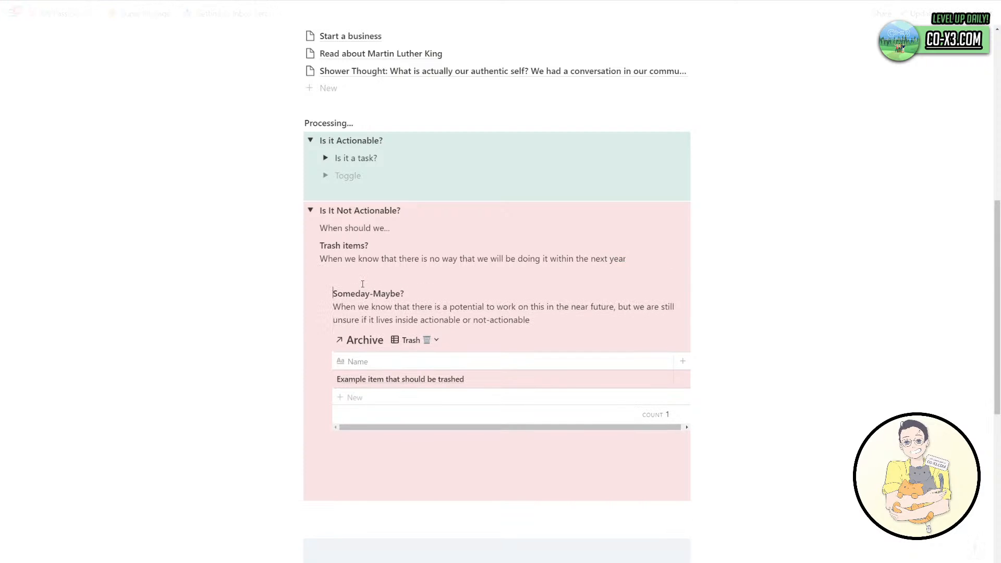
pyautogui.hotkey('shift', 'Tab')
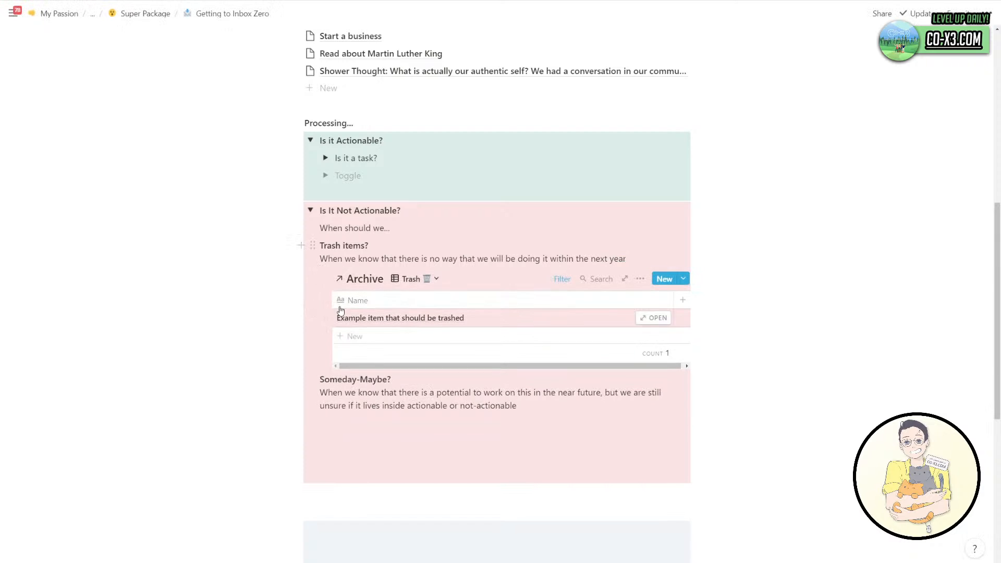
pyautogui.moveTo(326, 279); pyautogui.dragTo(327, 420)
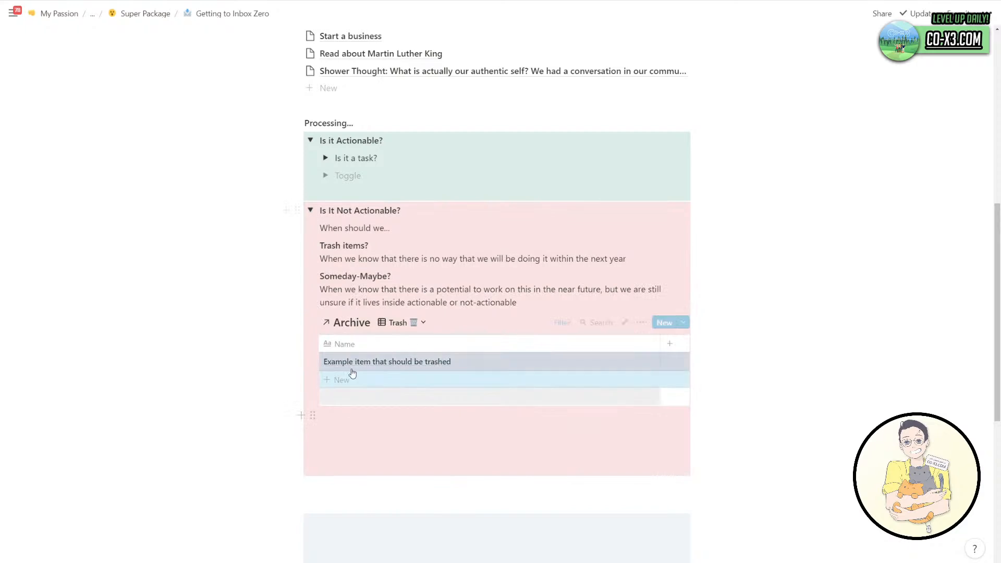
pyautogui.click(412, 430)
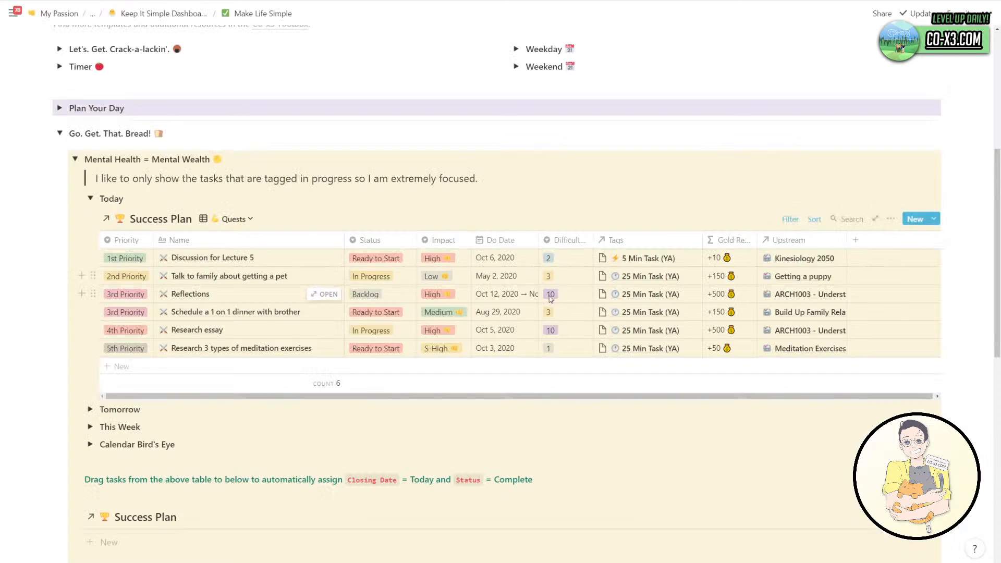
# Copy the Resonance Calendar from the Improve. Every. Day. toggle and paste it further down the page.
pyautogui.scroll(-4, 159, 402)
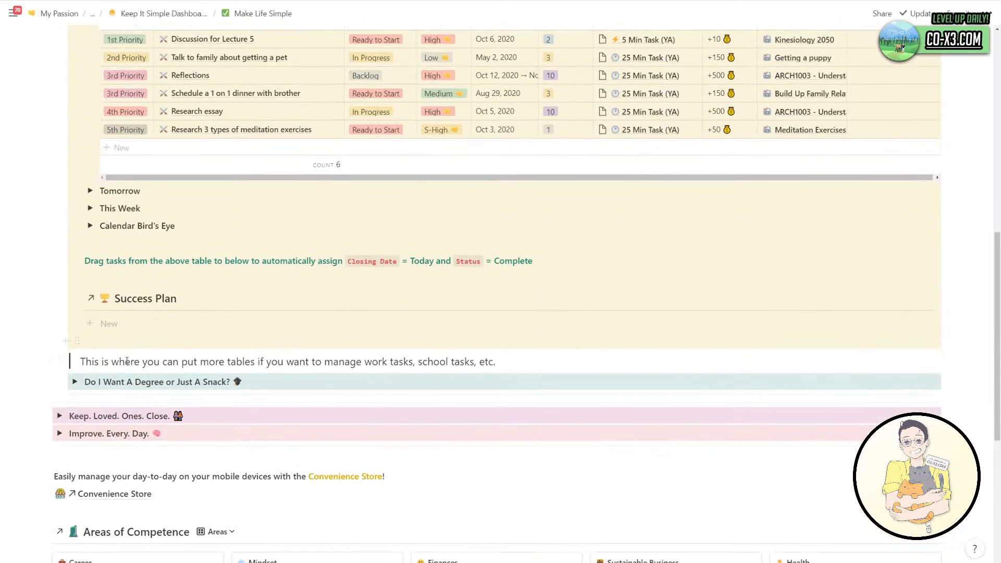
pyautogui.scroll(-4, 61, 219)
pyautogui.click(60, 215)
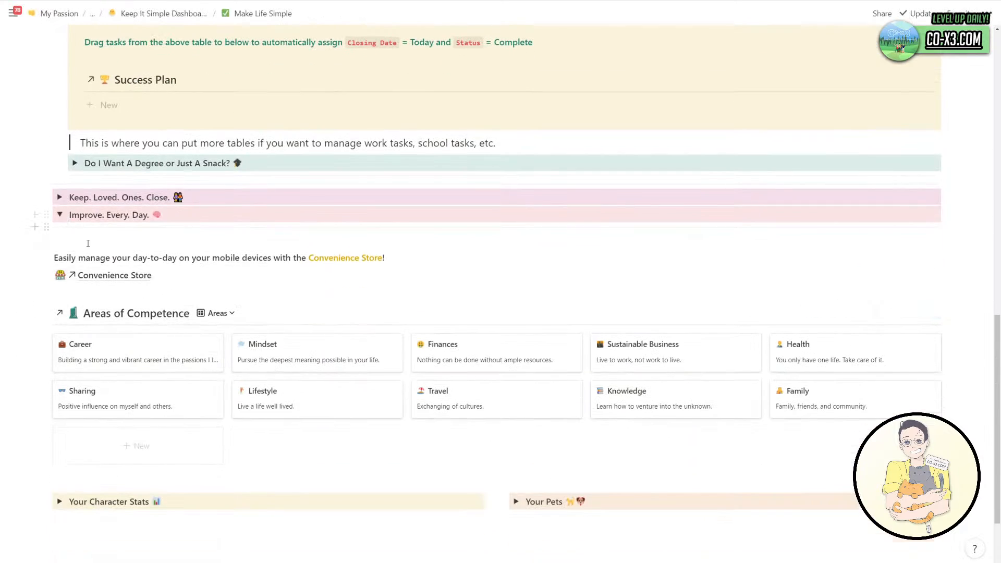
pyautogui.click(63, 256)
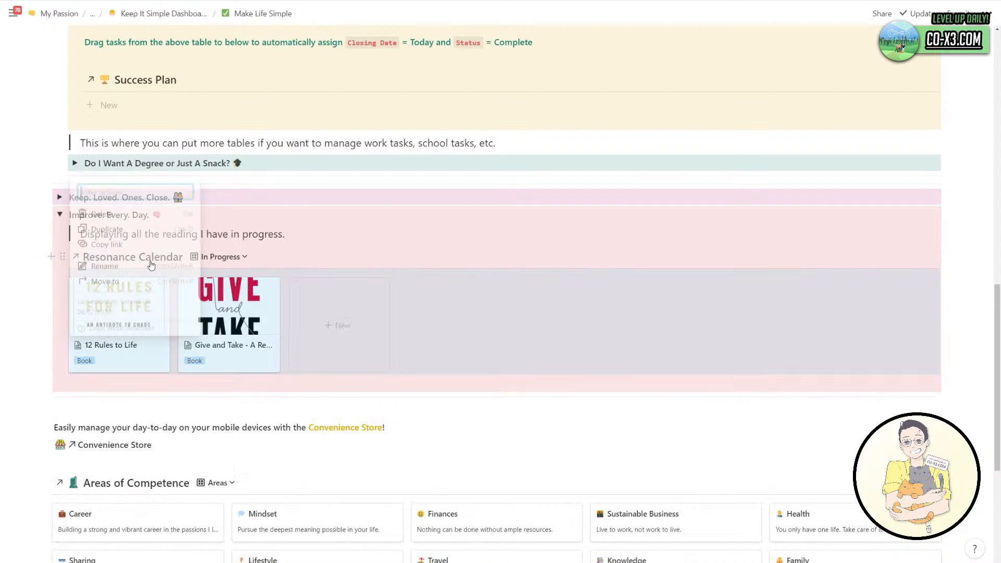
pyautogui.press('Escape')
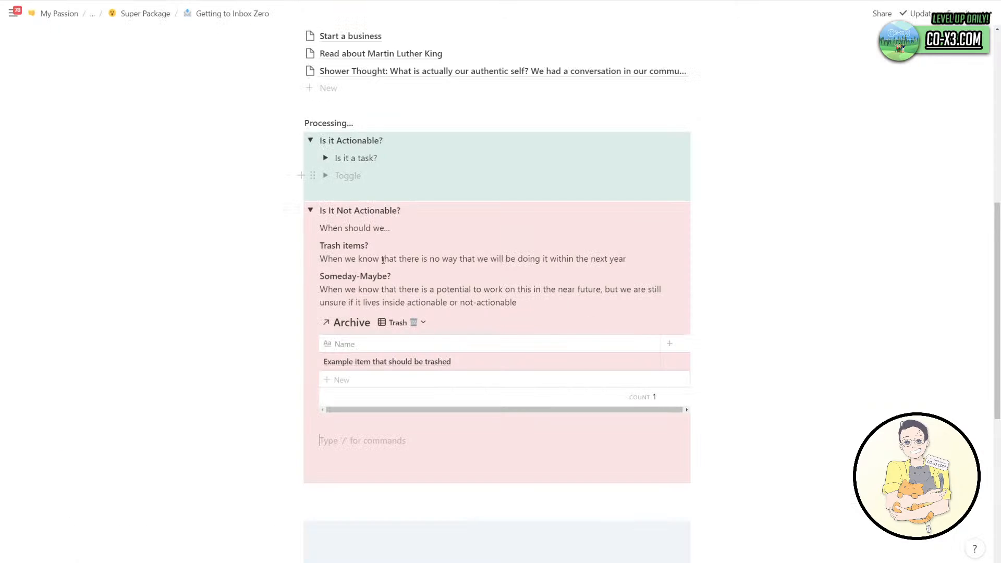
pyautogui.scroll(-2, 373, 356)
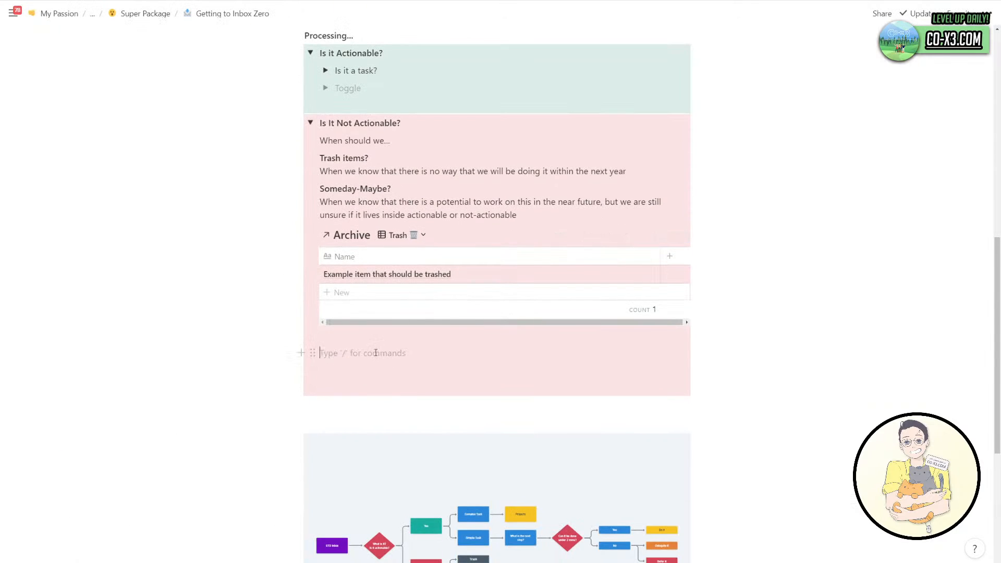
pyautogui.hotkey('ctrl', 'v')
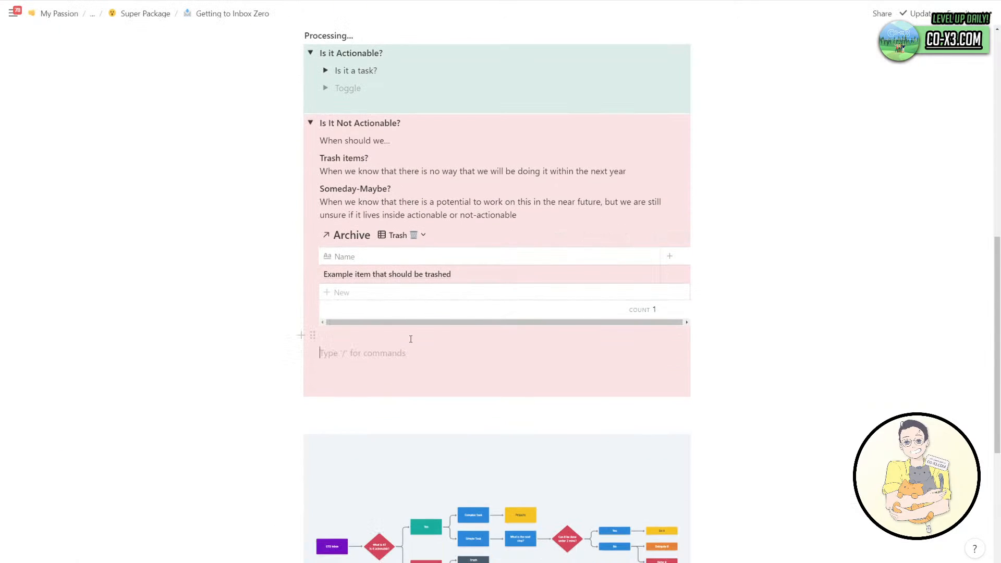
pyautogui.scroll(-2, 417, 341)
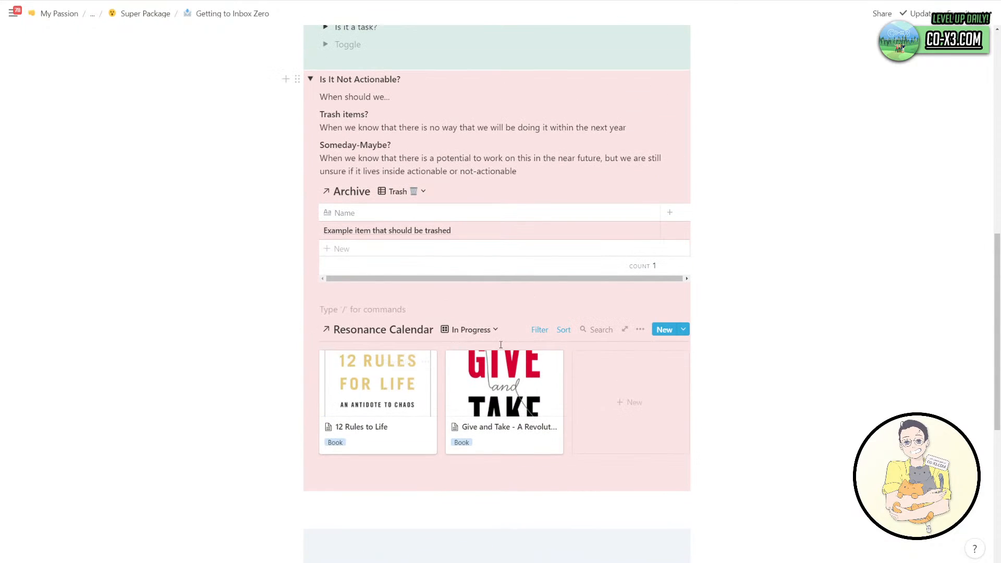
# Create the 'Is it content that I should digest?' toggle and move the Resonance Calendar inside it.
pyautogui.write('/tog')
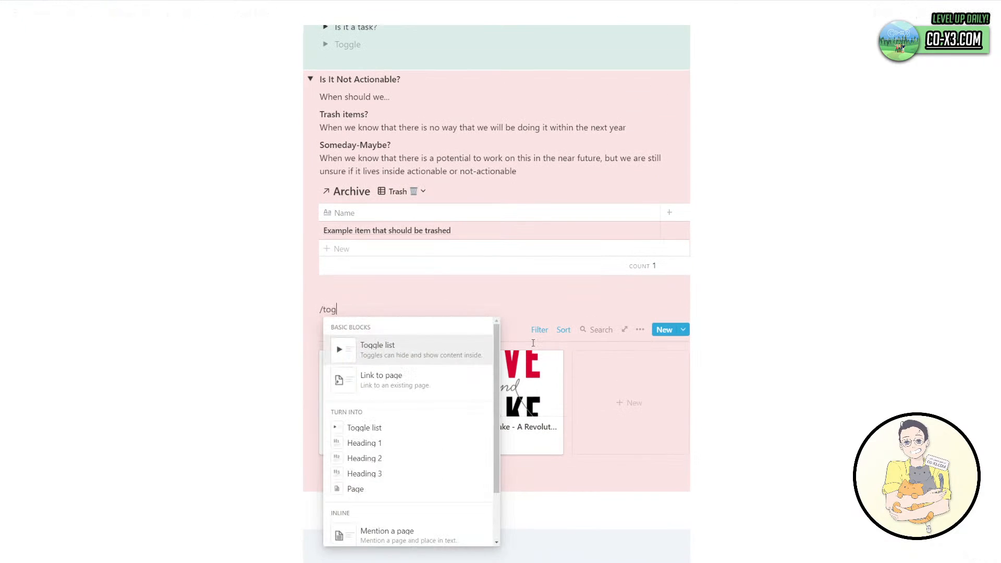
pyautogui.press('Return')
pyautogui.write('Is')
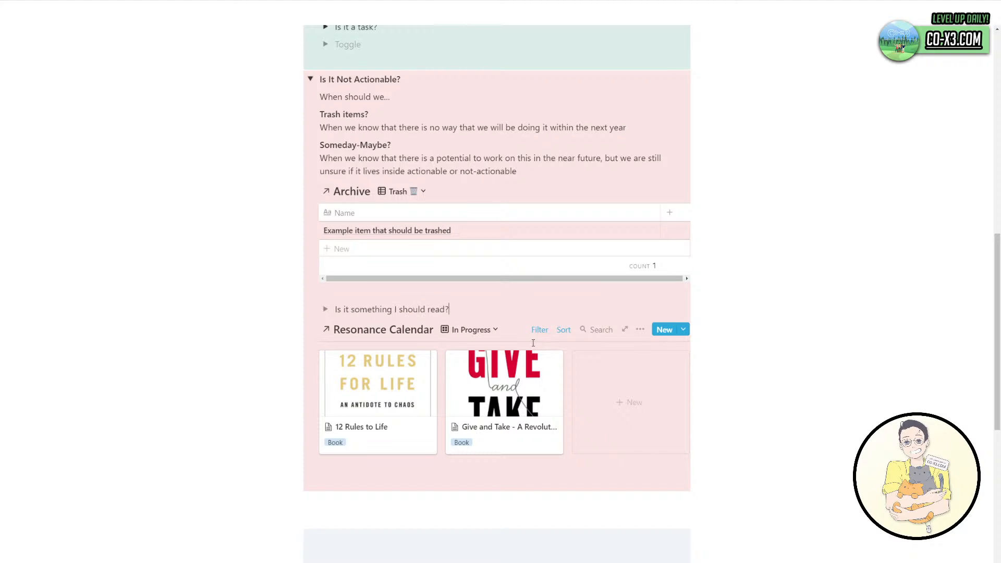
pyautogui.press('BackSpace')
pyautogui.press('BackSpace')
pyautogui.press('BackSpace')
pyautogui.press('BackSpace')
pyautogui.press('BackSpace')
pyautogui.press('BackSpace')
pyautogui.press('BackSpace')
pyautogui.press('BackSpace')
pyautogui.press('BackSpace')
pyautogui.press('BackSpace')
pyautogui.press('BackSpace')
pyautogui.press('BackSpace')
pyautogui.press('BackSpace')
pyautogui.press('BackSpace')
pyautogui.press('BackSpace')
pyautogui.press('BackSpace')
pyautogui.press('BackSpace')
pyautogui.press('BackSpace')
pyautogui.moveTo(313, 330); pyautogui.dragTo(355, 315)
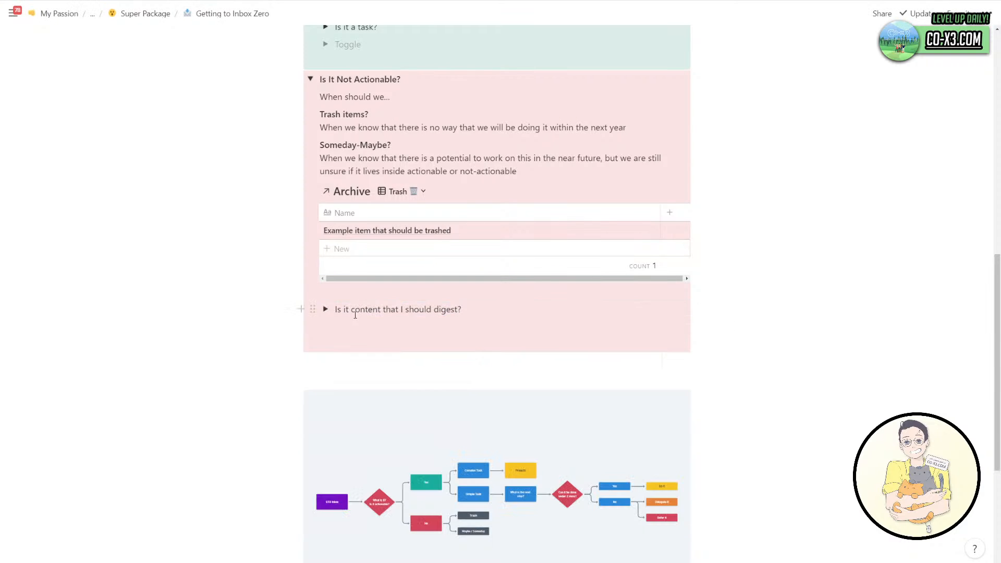
pyautogui.click(325, 309)
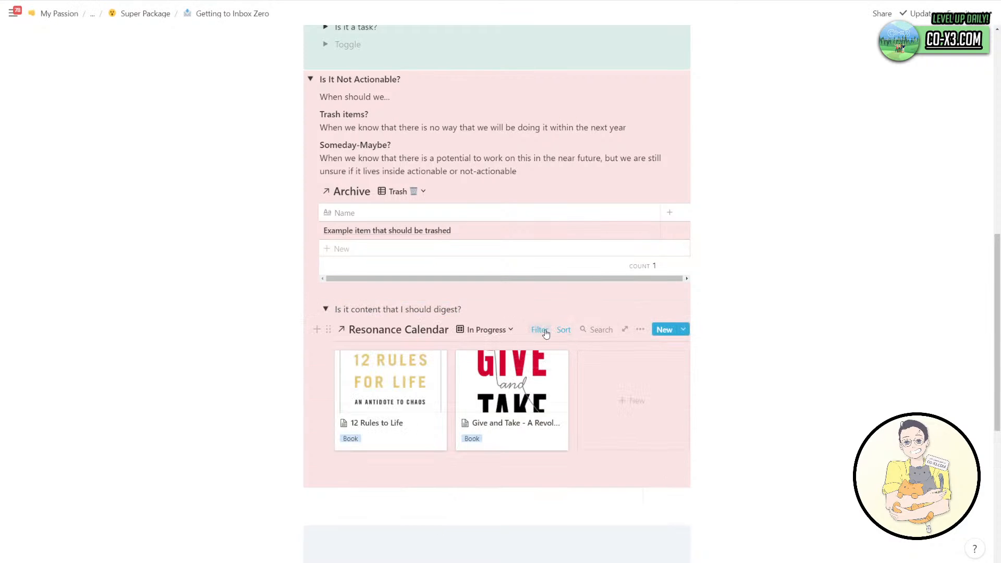
# Add a second filter rule to the calendar view: Last Edited Is Today.
pyautogui.click(540, 330)
pyautogui.click(459, 396)
pyautogui.click(442, 416)
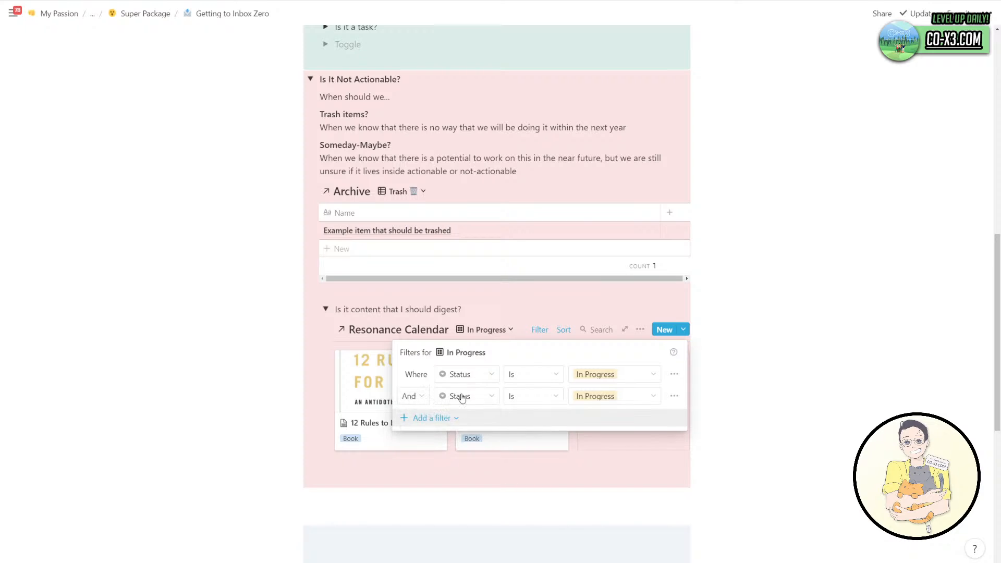
pyautogui.click(461, 398)
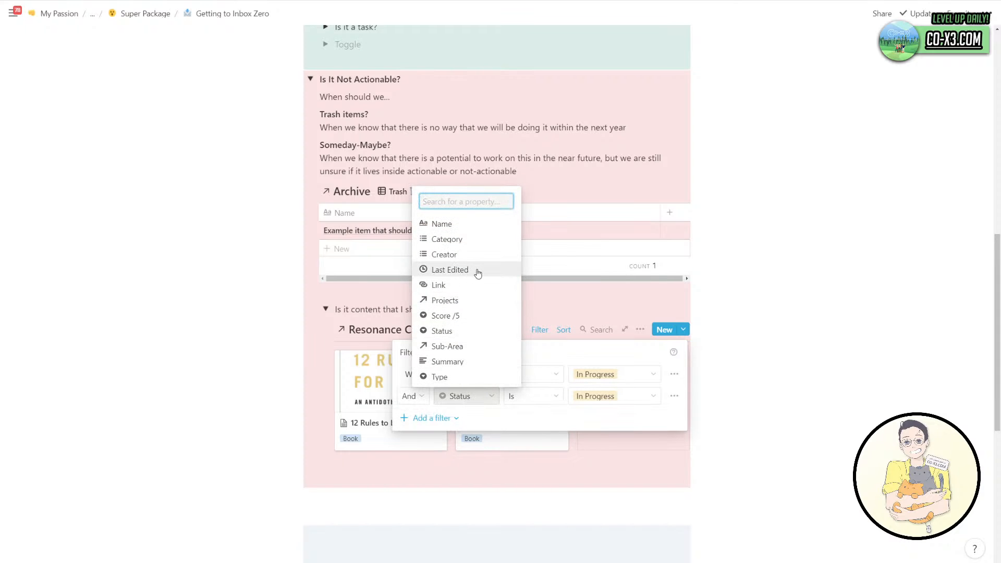
pyautogui.click(478, 271)
pyautogui.click(532, 396)
pyautogui.click(576, 398)
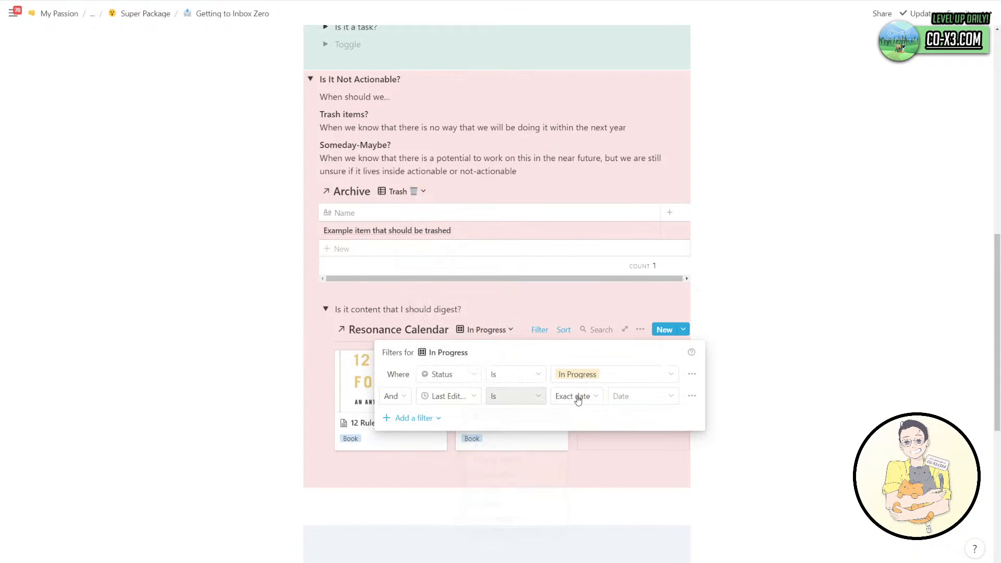
pyautogui.click(578, 400)
pyautogui.click(570, 415)
pyautogui.click(372, 372)
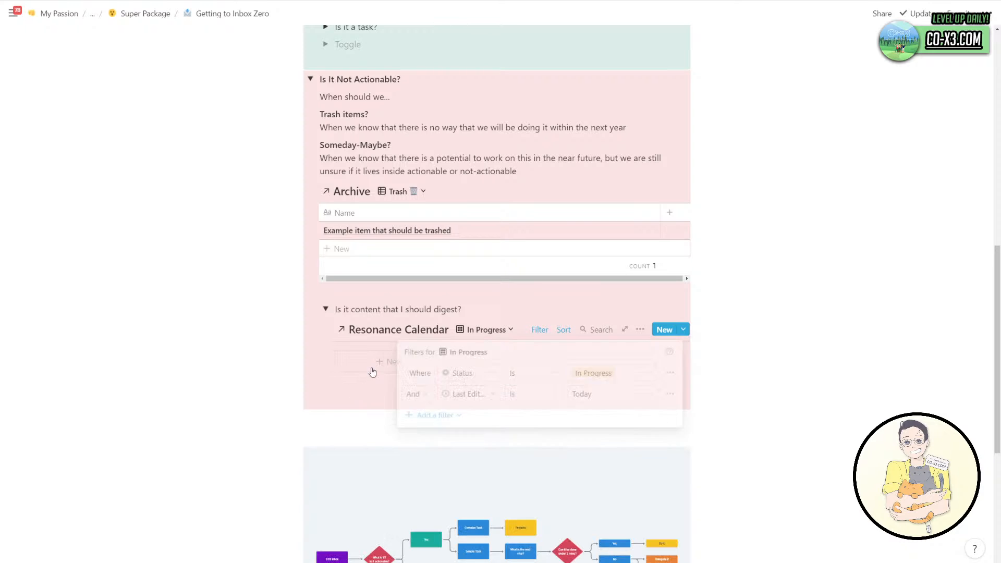
# Create a test calendar entry and add a new property of type Created time.
pyautogui.click(420, 356)
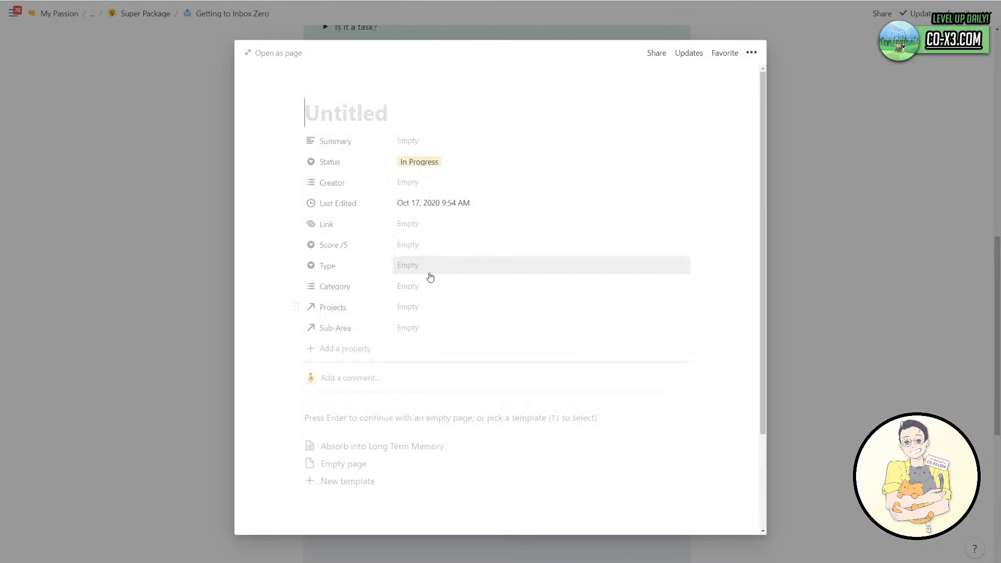
pyautogui.click(342, 349)
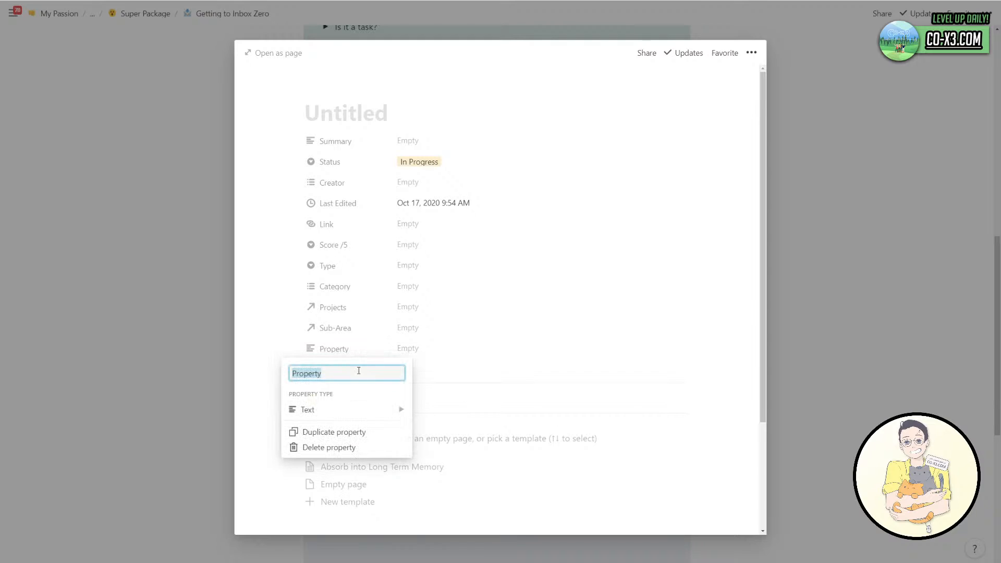
pyautogui.click(365, 409)
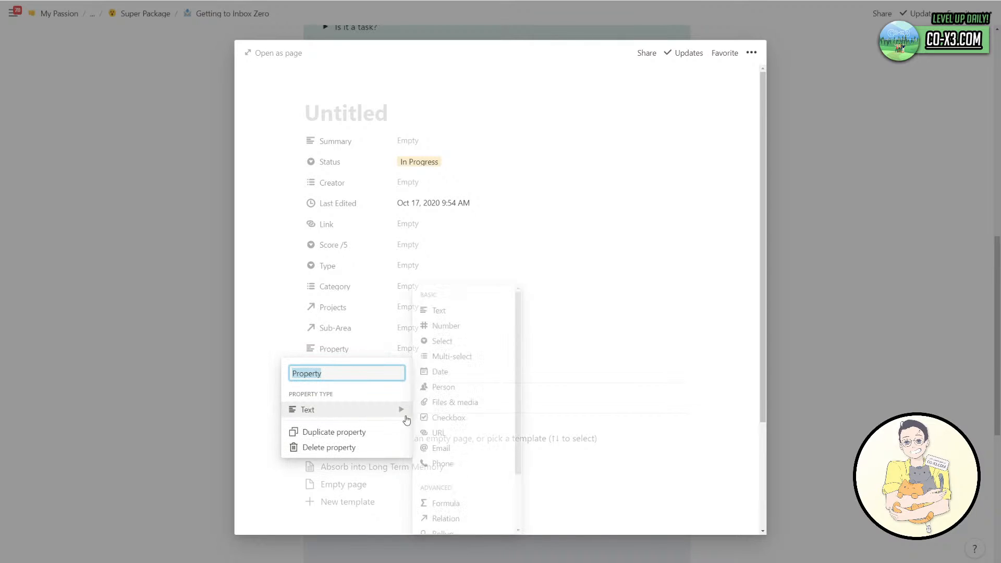
pyautogui.scroll(-5, 487, 476)
pyautogui.click(492, 490)
pyautogui.click(338, 349)
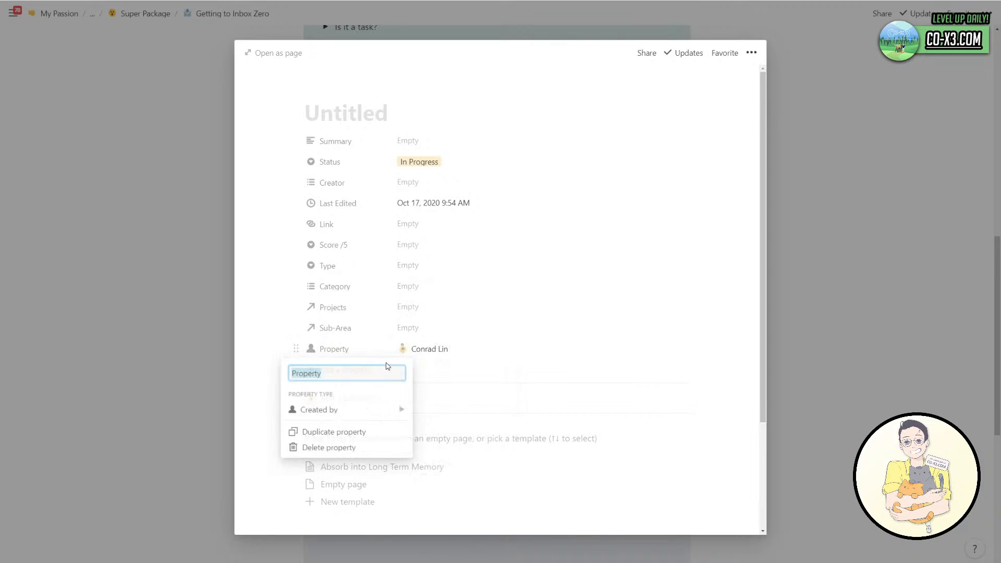
pyautogui.click(368, 410)
pyautogui.scroll(-2, 453, 469)
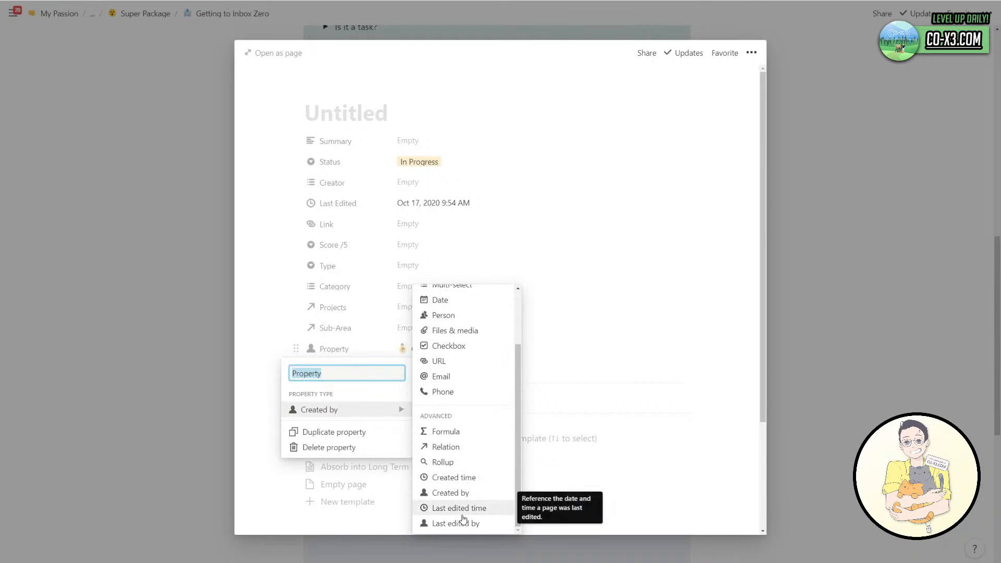
pyautogui.click(453, 477)
# Name the property 'Created On' and move it directly after Last Edited.
pyautogui.click(357, 353)
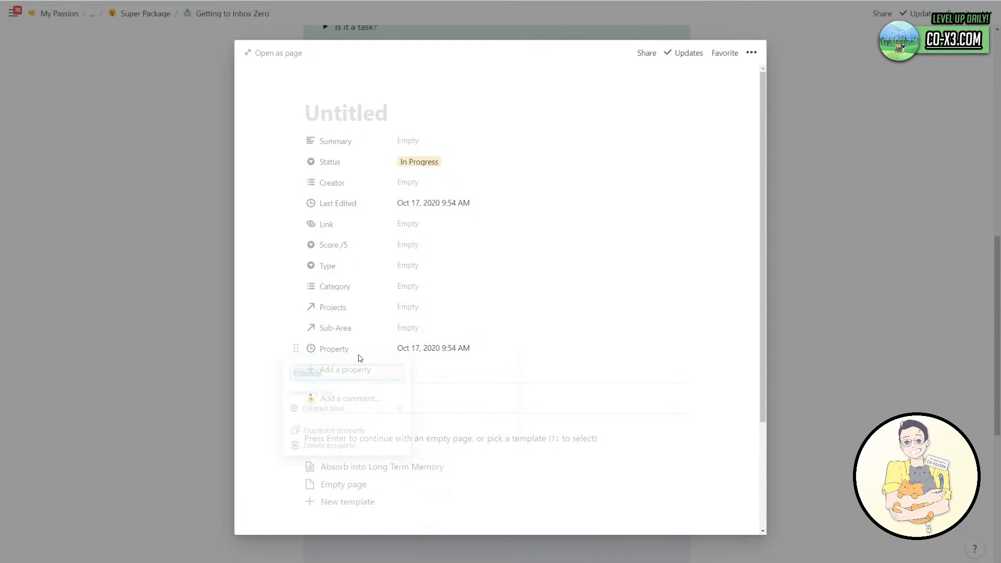
pyautogui.write('L')
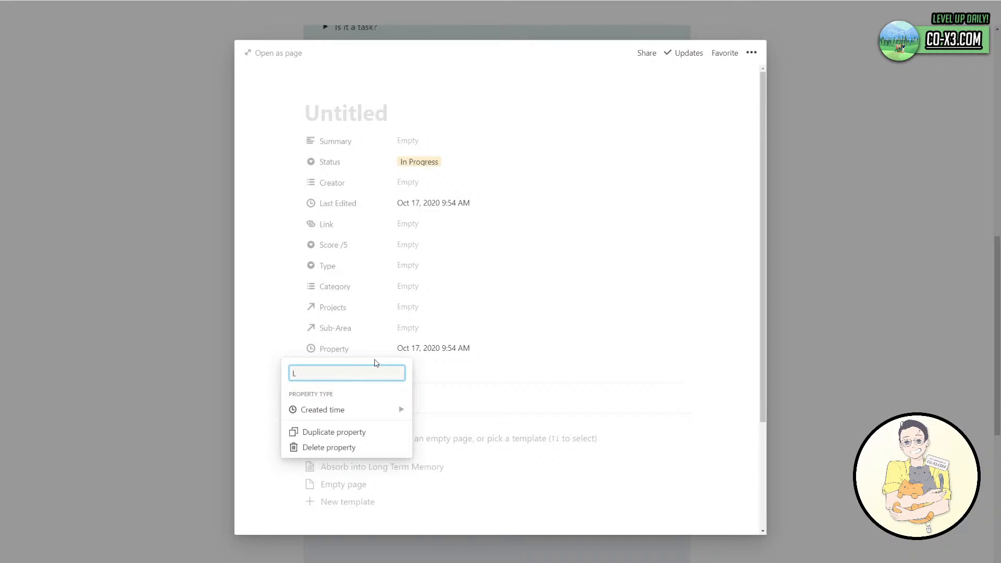
pyautogui.write('reated On')
pyautogui.press('Return')
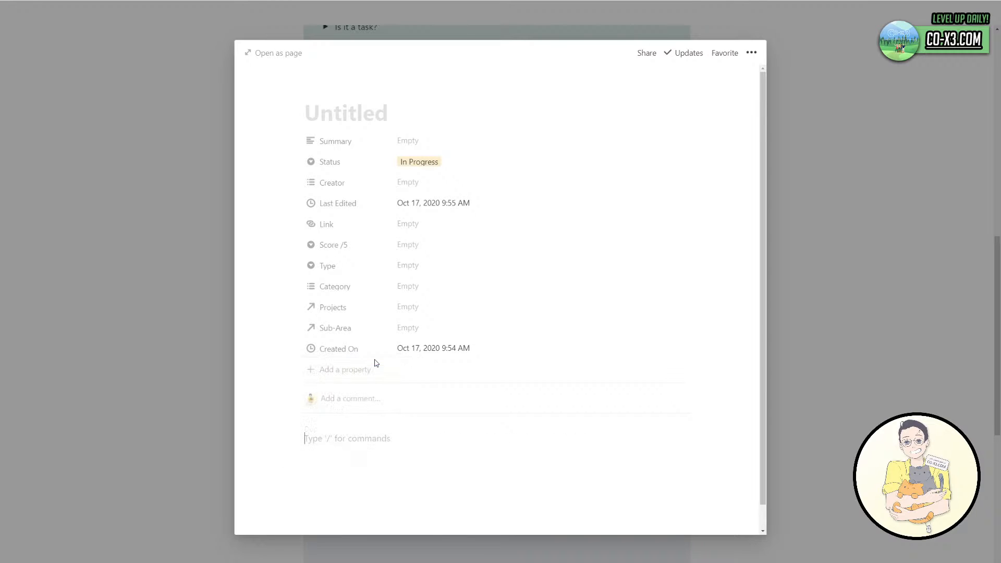
pyautogui.moveTo(346, 356); pyautogui.dragTo(420, 227)
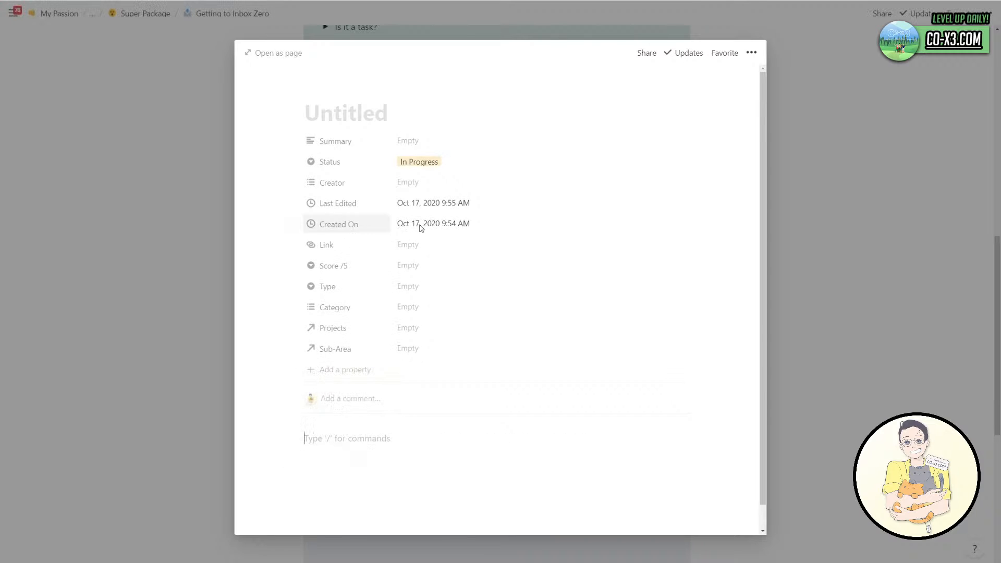
pyautogui.click(170, 245)
# Switch the second filter rule to Created On and delete the Untitled test card.
pyautogui.click(539, 329)
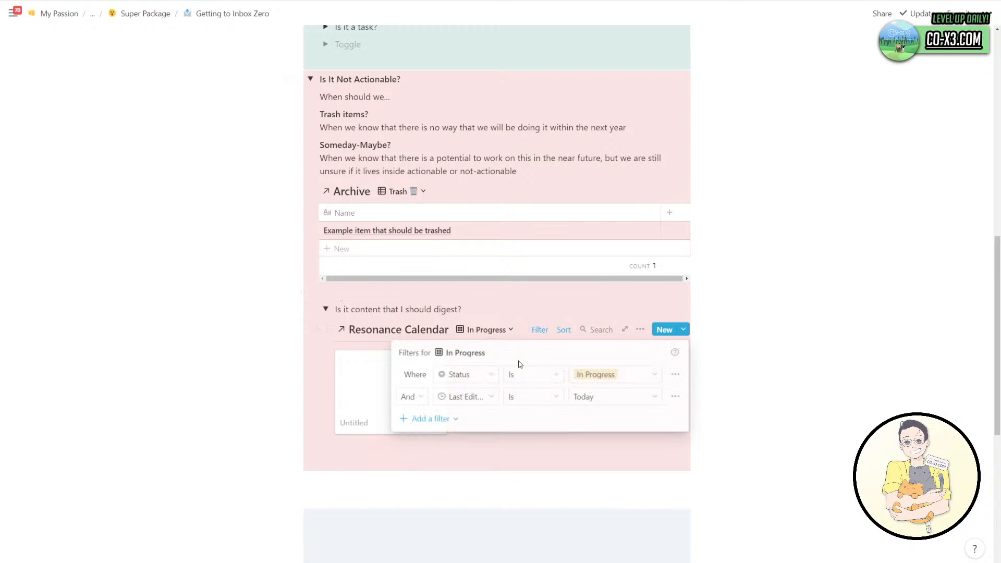
pyautogui.click(458, 395)
pyautogui.click(490, 240)
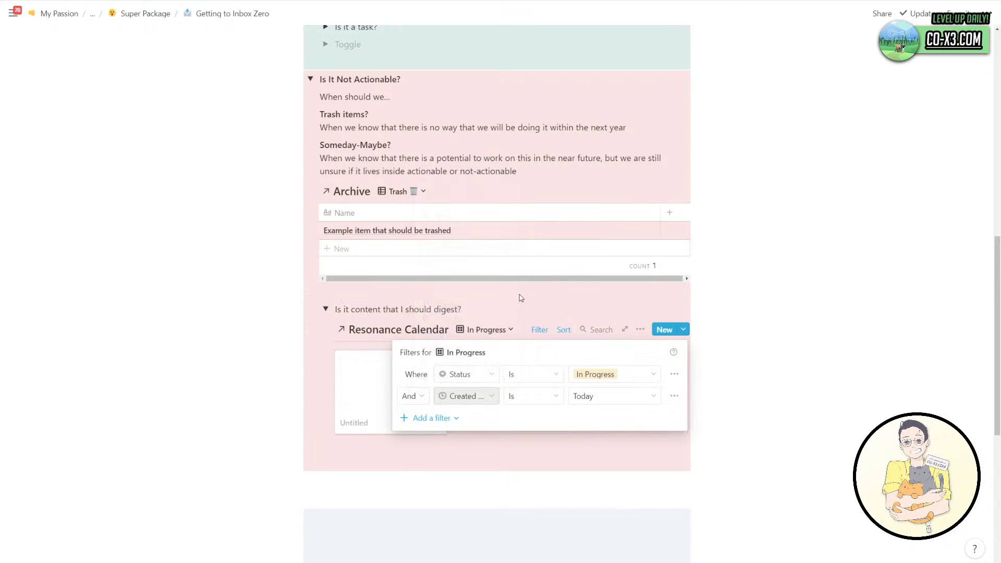
pyautogui.click(384, 346)
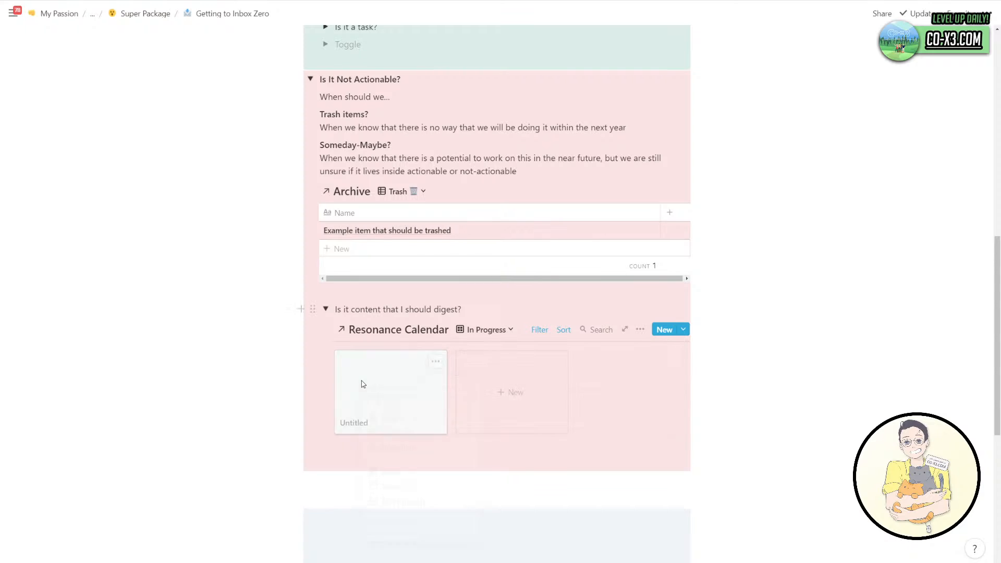
pyautogui.rightClick(364, 384)
pyautogui.click(387, 414)
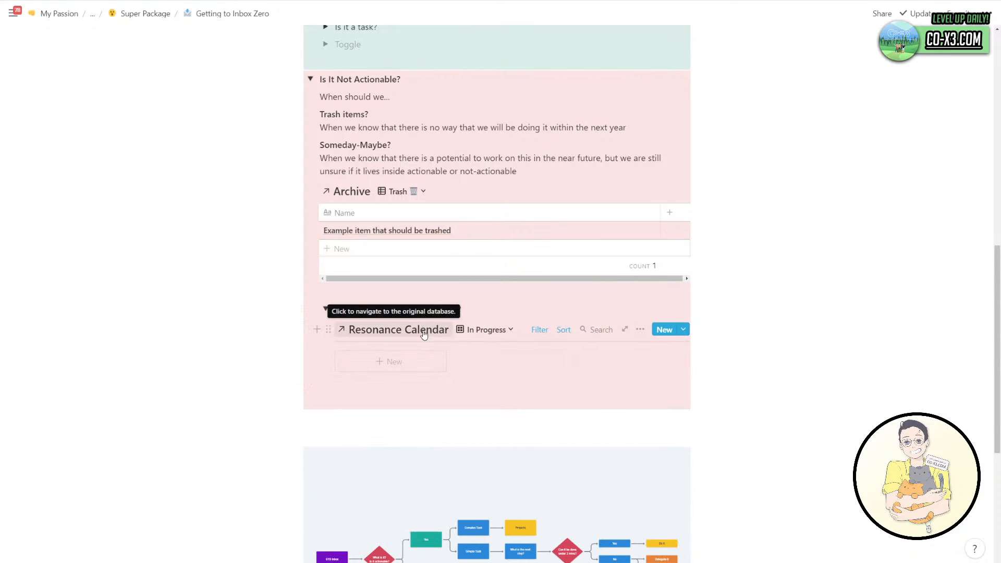
# Change the In Progress view's layout from calendar to list.
pyautogui.scroll(5, 402, 270)
pyautogui.scroll(-2, 396, 188)
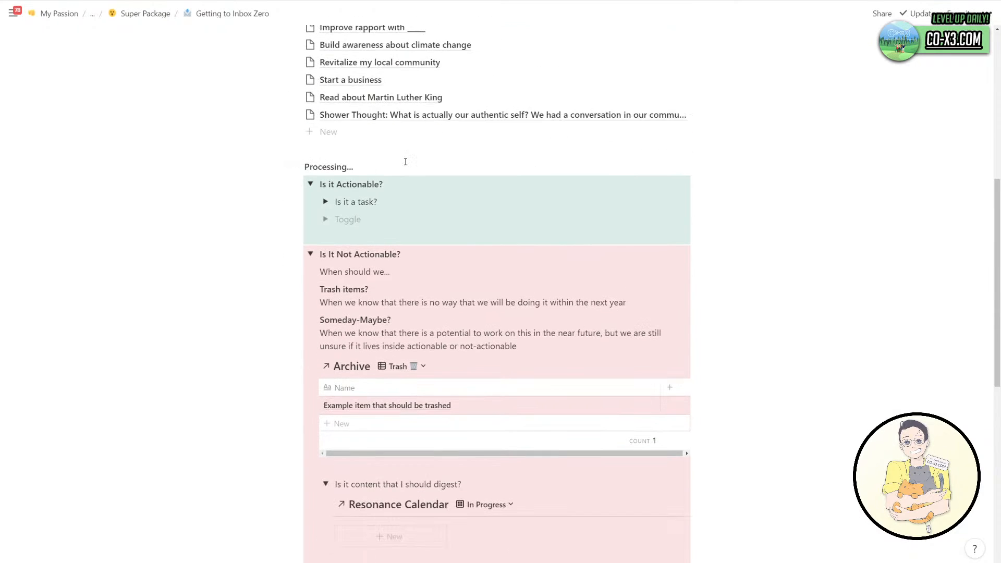
pyautogui.moveTo(416, 115); pyautogui.dragTo(445, 463)
pyautogui.click(487, 481)
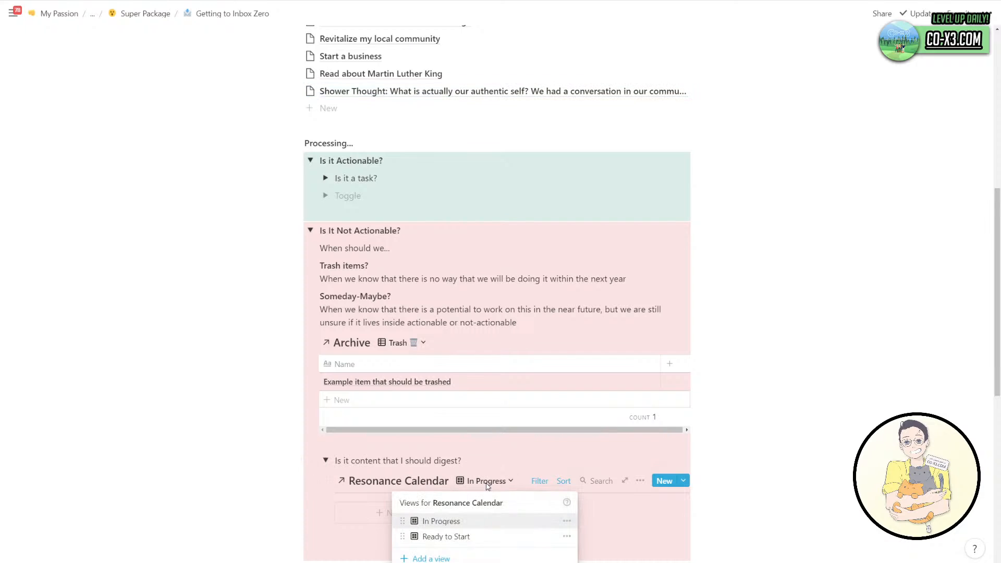
pyautogui.click(566, 520)
pyautogui.click(542, 417)
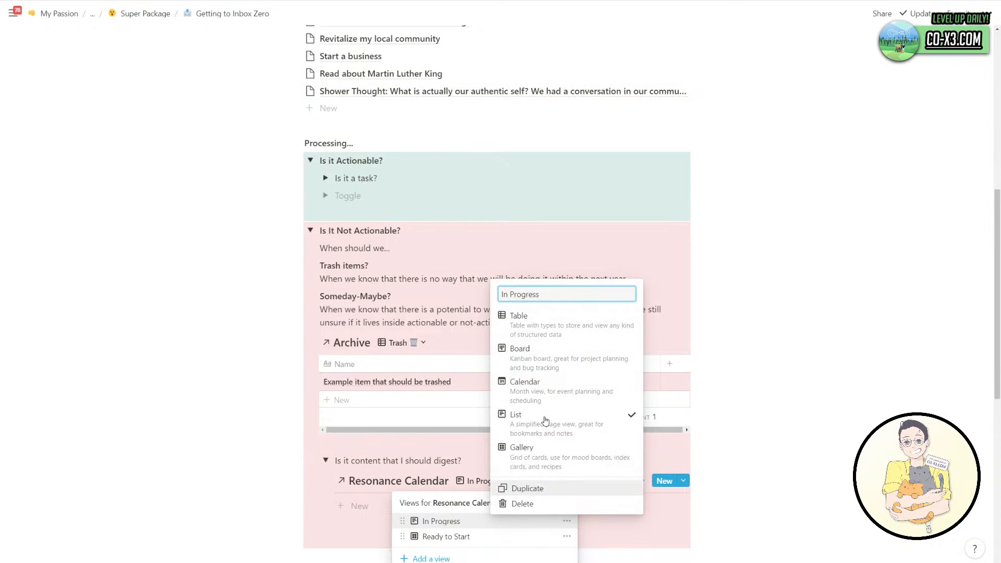
pyautogui.click(419, 434)
pyautogui.click(466, 465)
# Change the Status filter from In Progress to Backlog.
pyautogui.scroll(-1, 459, 467)
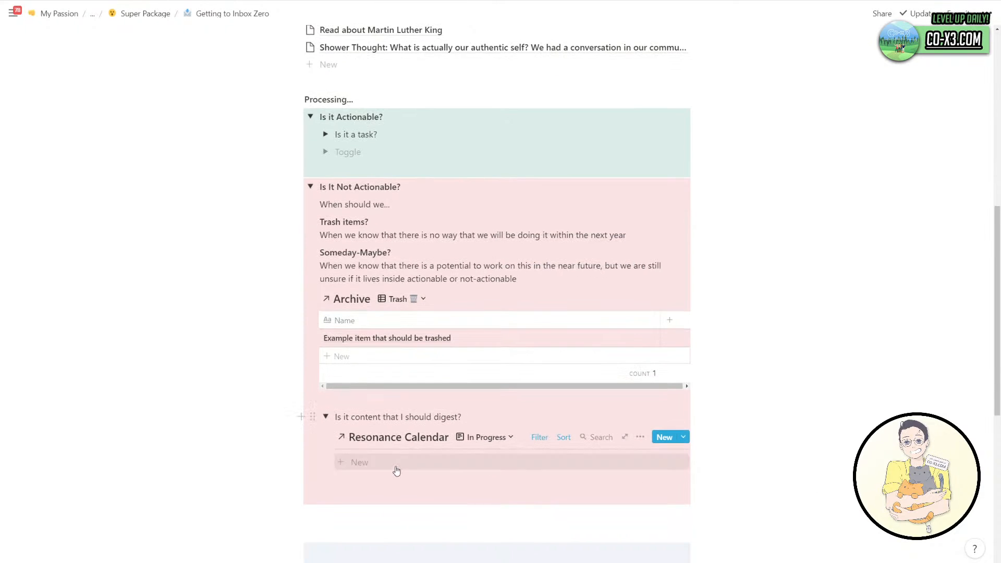
pyautogui.click(495, 438)
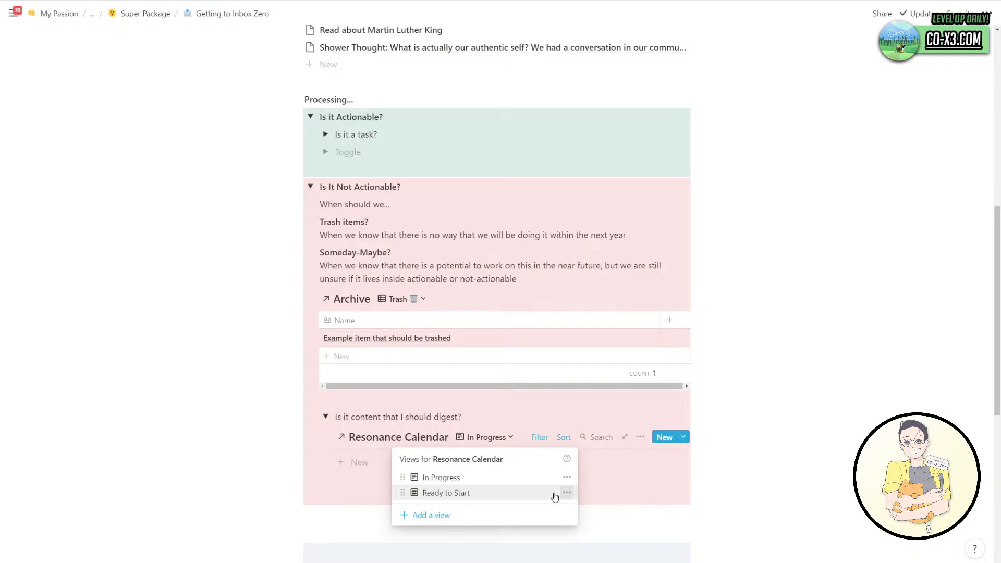
pyautogui.click(486, 439)
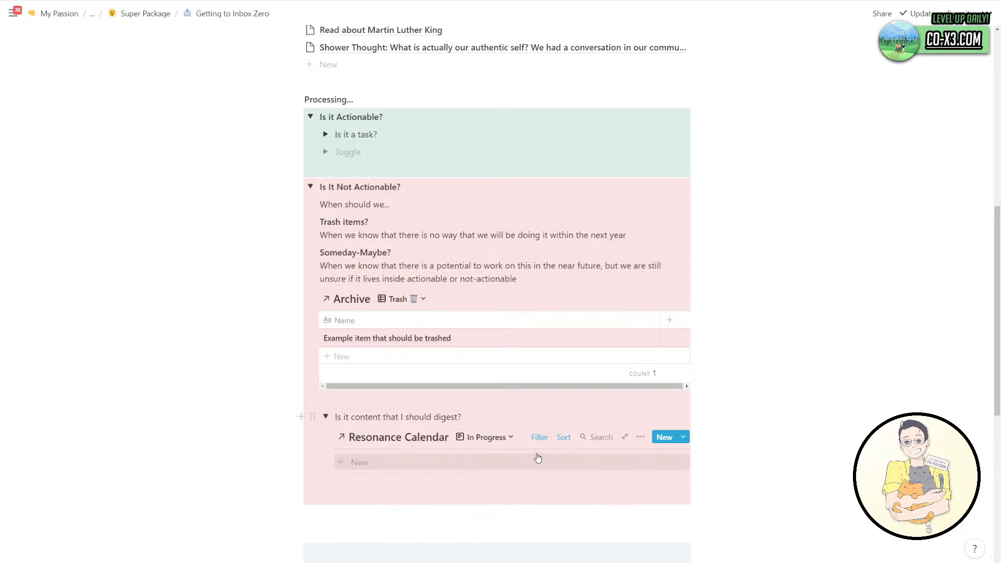
pyautogui.click(544, 443)
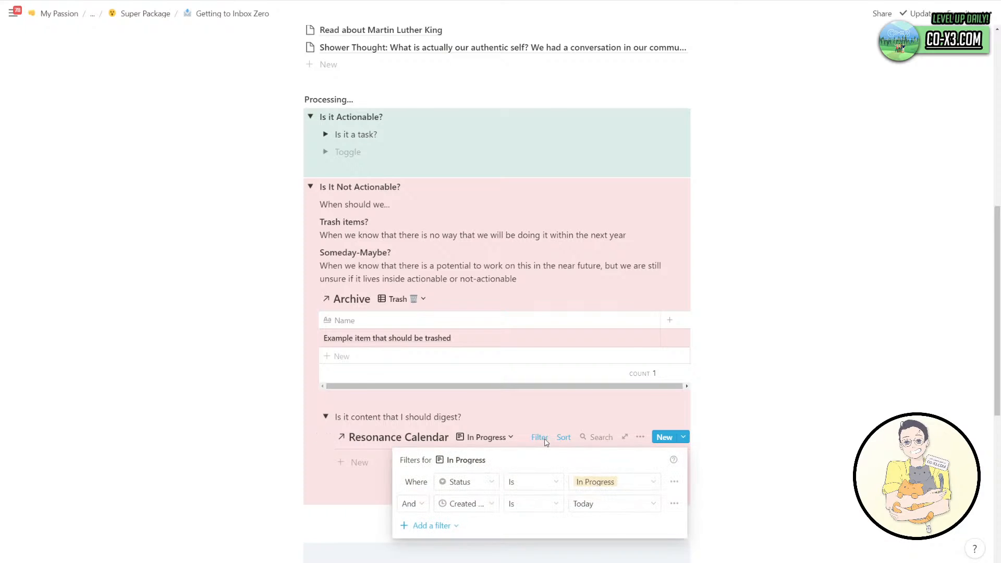
pyautogui.click(597, 488)
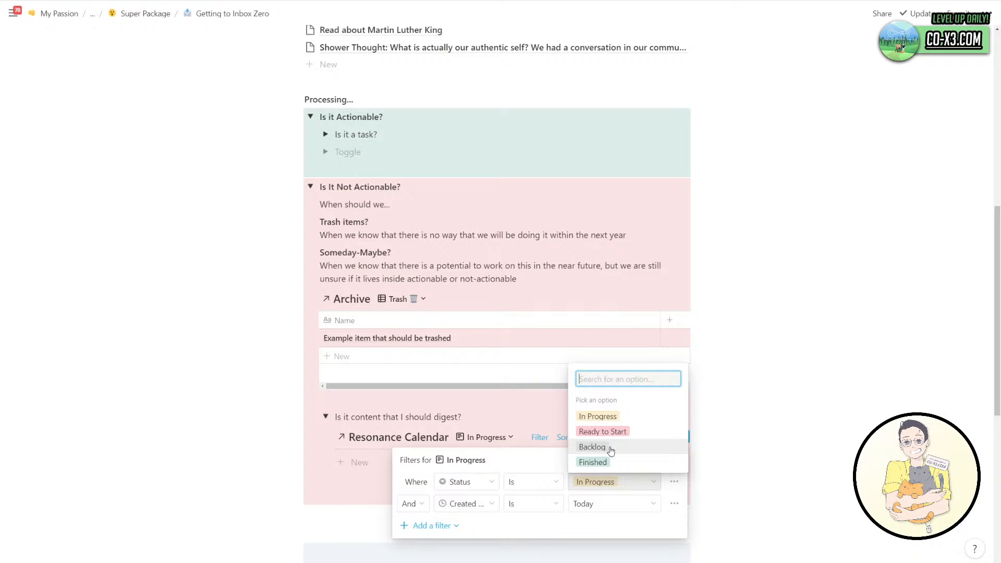
pyautogui.click(592, 447)
# Rename the In Progress view to 'Backlog'.
pyautogui.press('Escape')
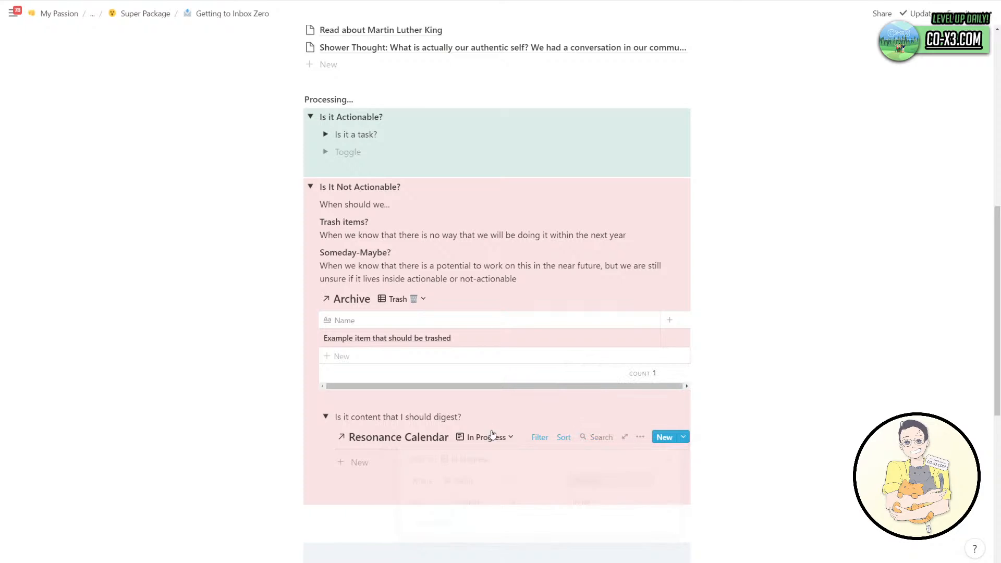
pyautogui.click(471, 438)
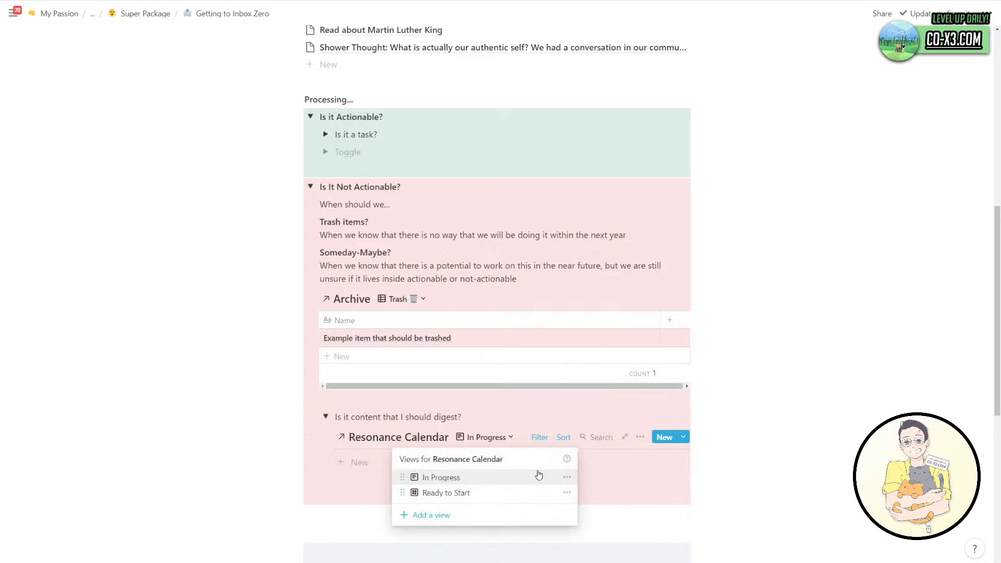
pyautogui.click(566, 477)
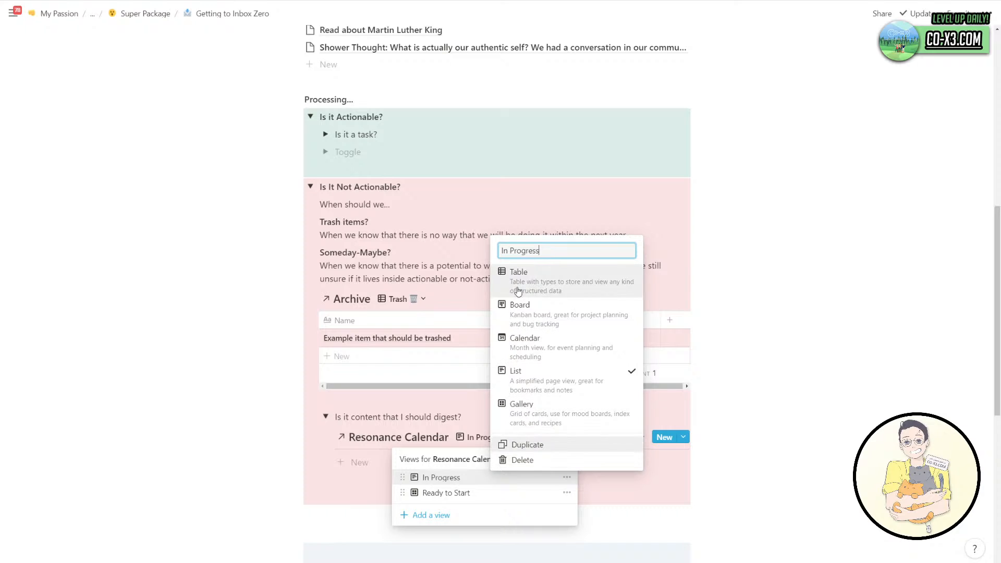
pyautogui.moveTo(547, 249); pyautogui.dragTo(499, 249)
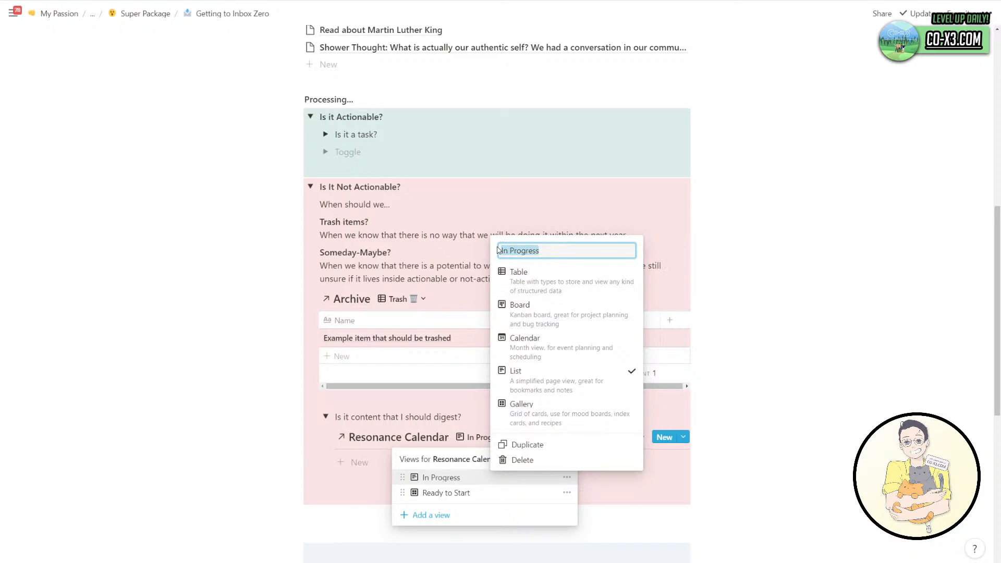
pyautogui.write('Backlog')
pyautogui.press('Return')
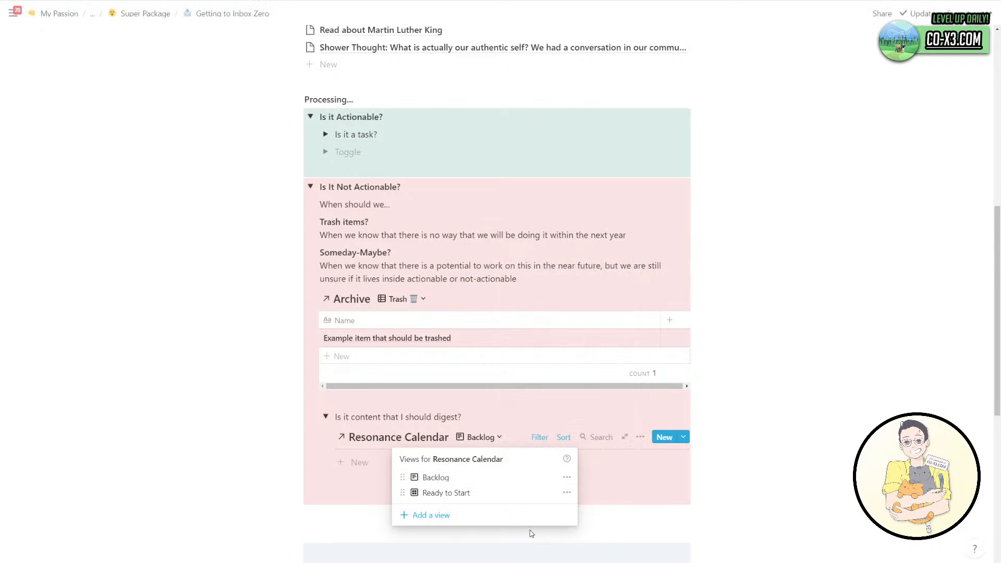
# Delete the Ready to Start view.
pyautogui.click(567, 493)
pyautogui.click(545, 475)
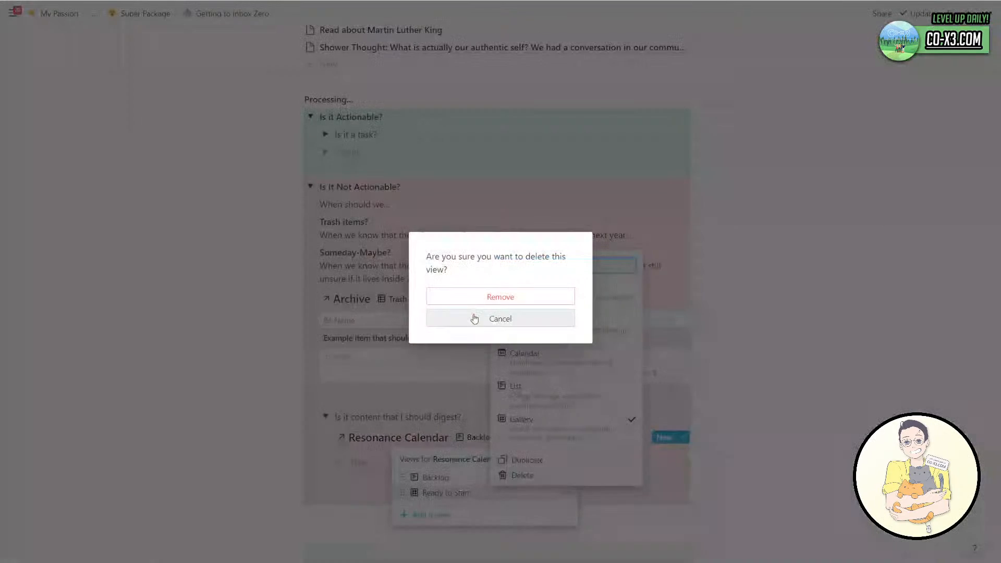
pyautogui.click(485, 297)
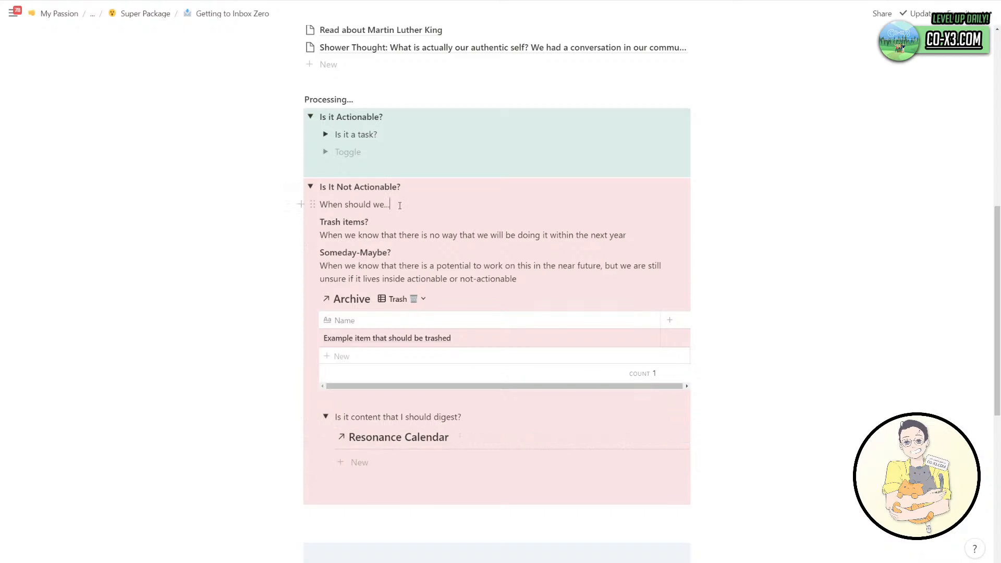
# Delete the 'When should we...' text and collapse the digest toggle.
pyautogui.moveTo(389, 205); pyautogui.dragTo(331, 203)
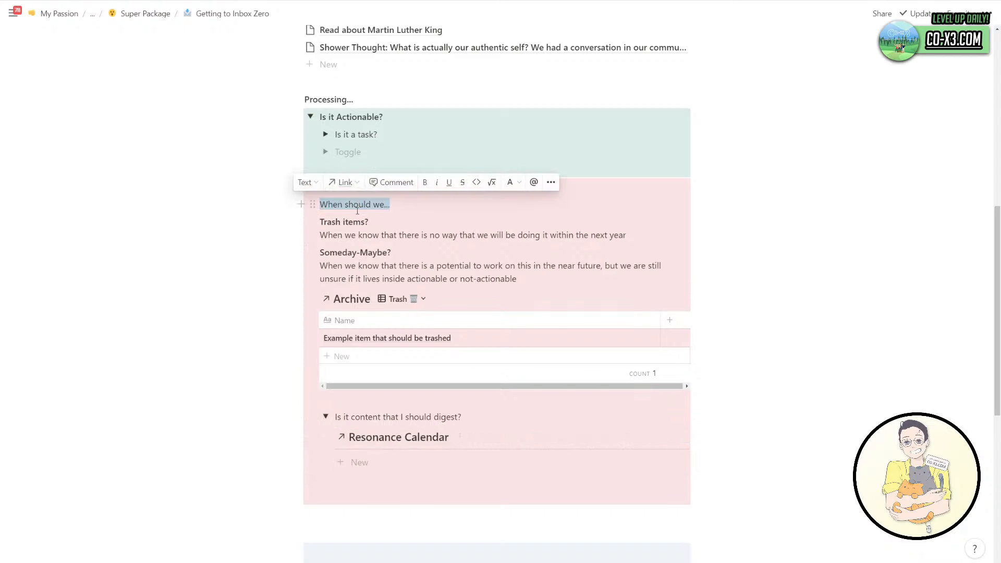
pyautogui.press('BackSpace')
pyautogui.click(324, 417)
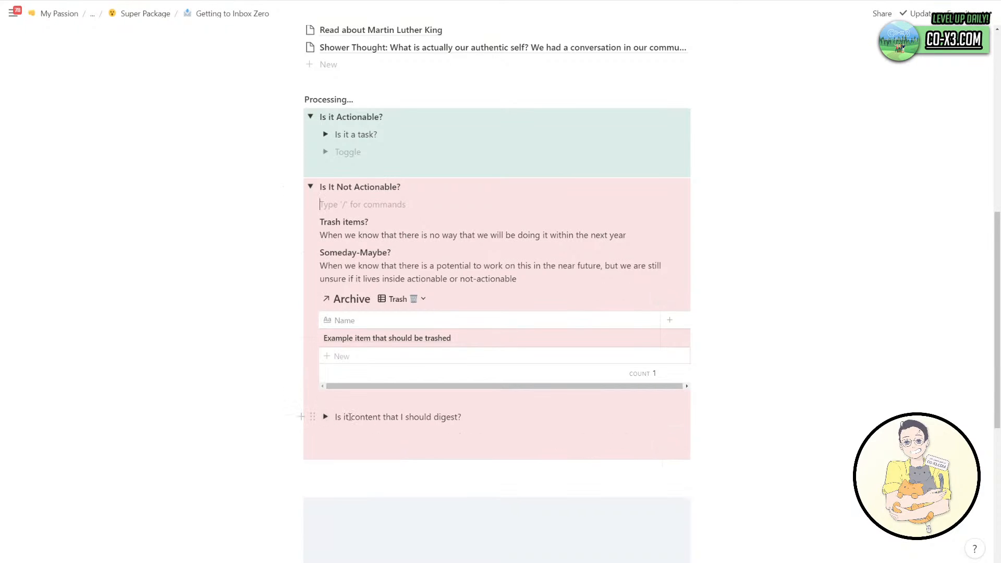
# Add a new toggle below the digest toggle starting with 'Is'.
pyautogui.click(522, 420)
pyautogui.press('Return')
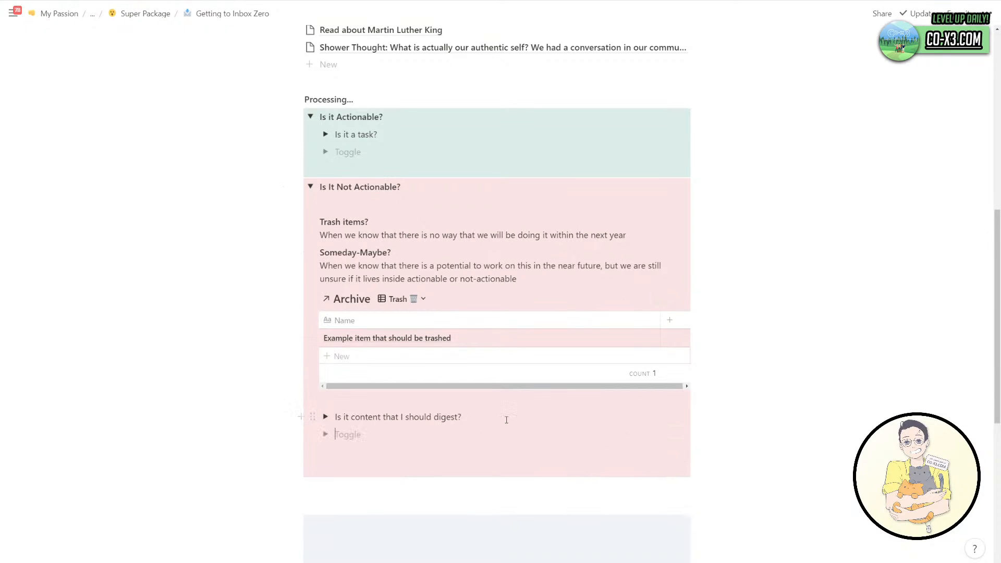
pyautogui.write('Is')
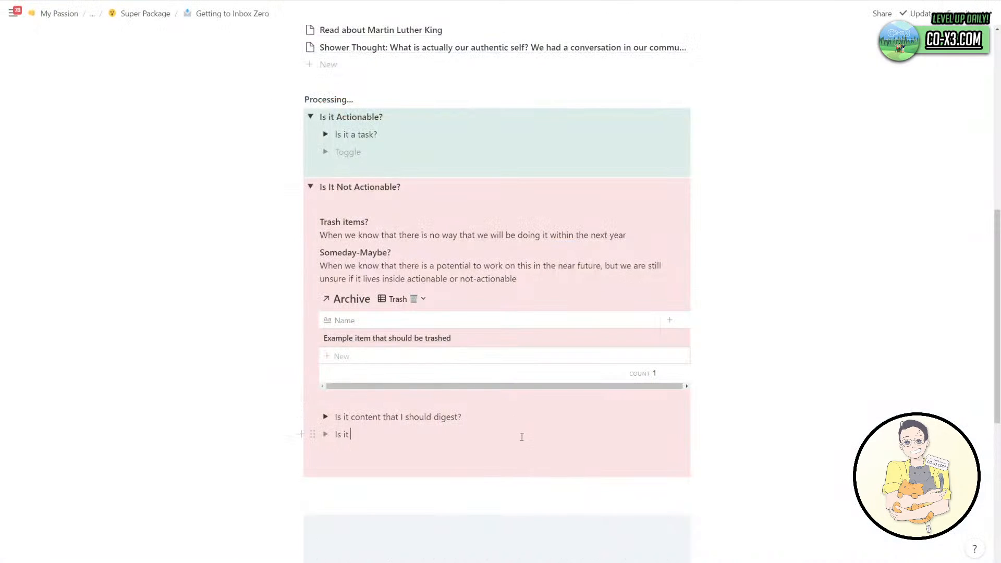
# Finish the toggle title as 'Is it a shower thought that benefits my life?'.
pyautogui.write('a s')
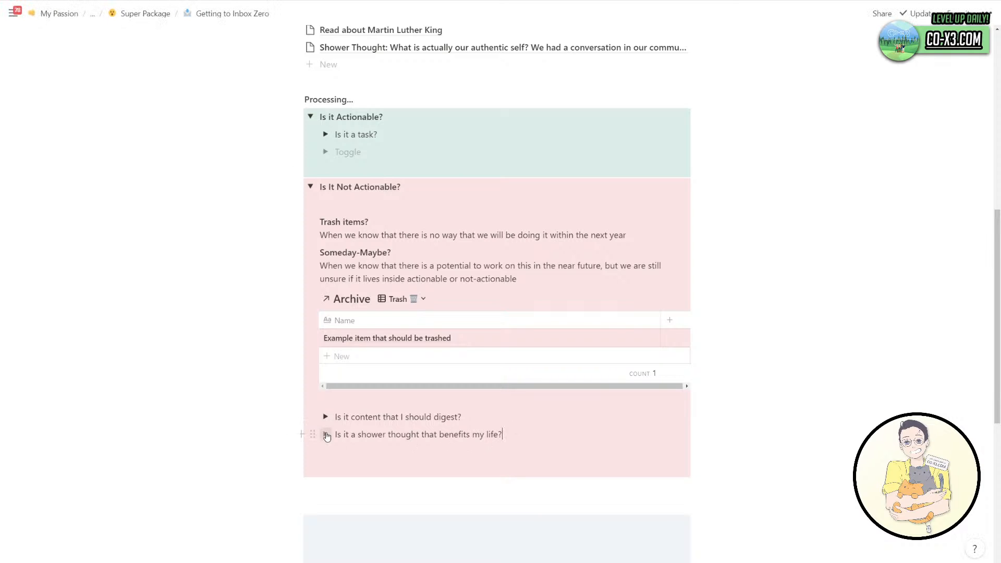
# Copy the Areas of Competence database link and paste it into the shower-thought toggle.
pyautogui.click(327, 435)
pyautogui.click(371, 452)
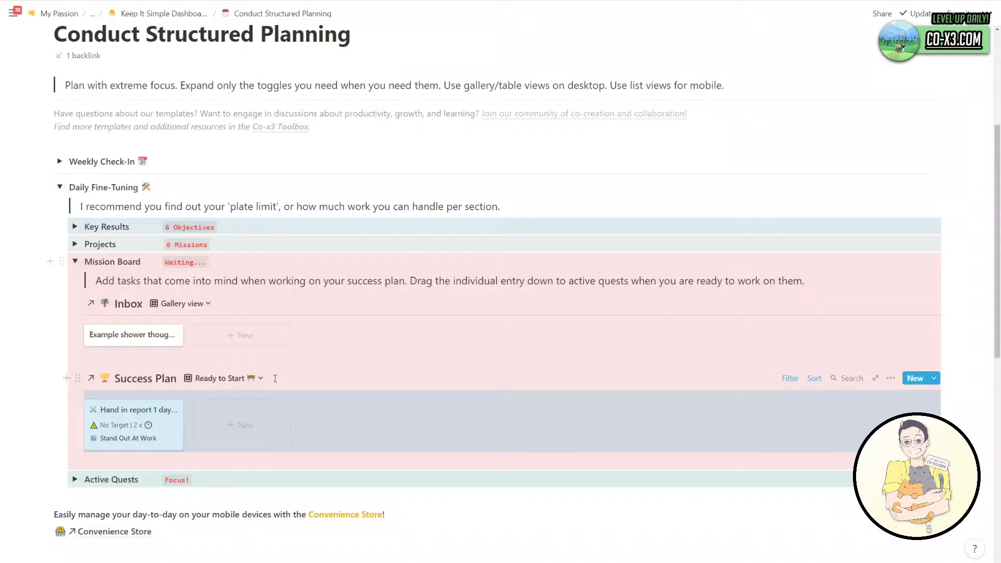
pyautogui.scroll(-5, 227, 406)
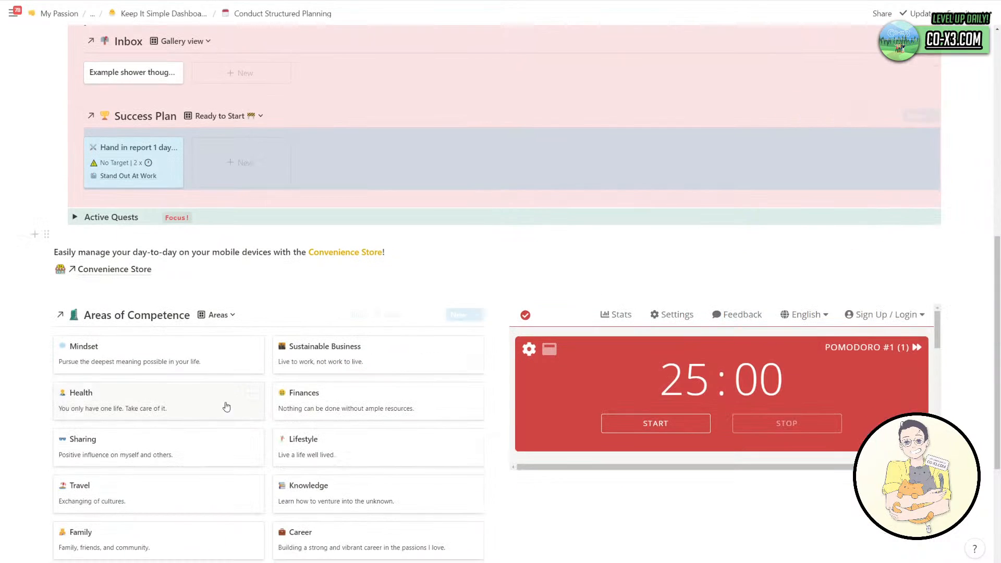
pyautogui.click(47, 315)
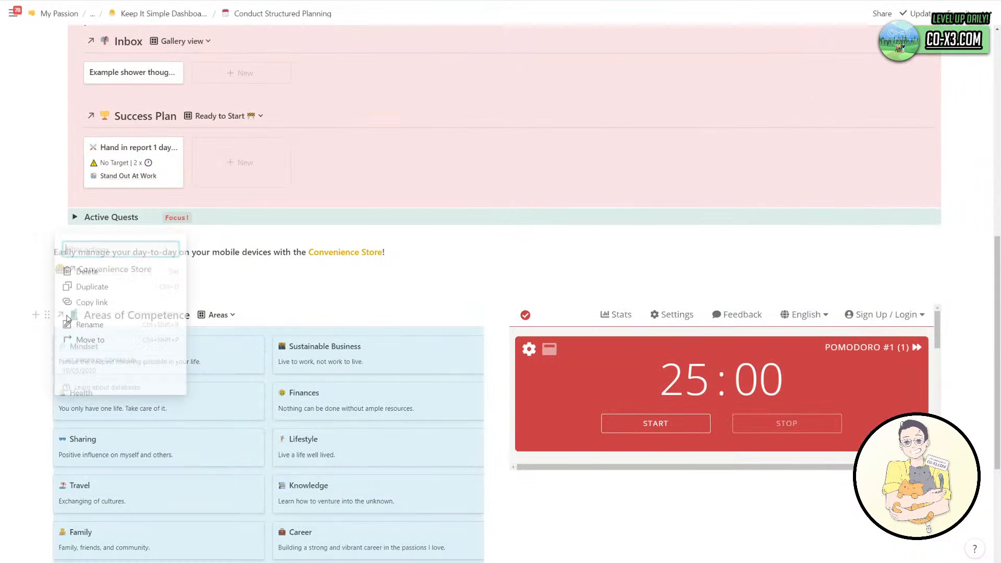
pyautogui.click(258, 292)
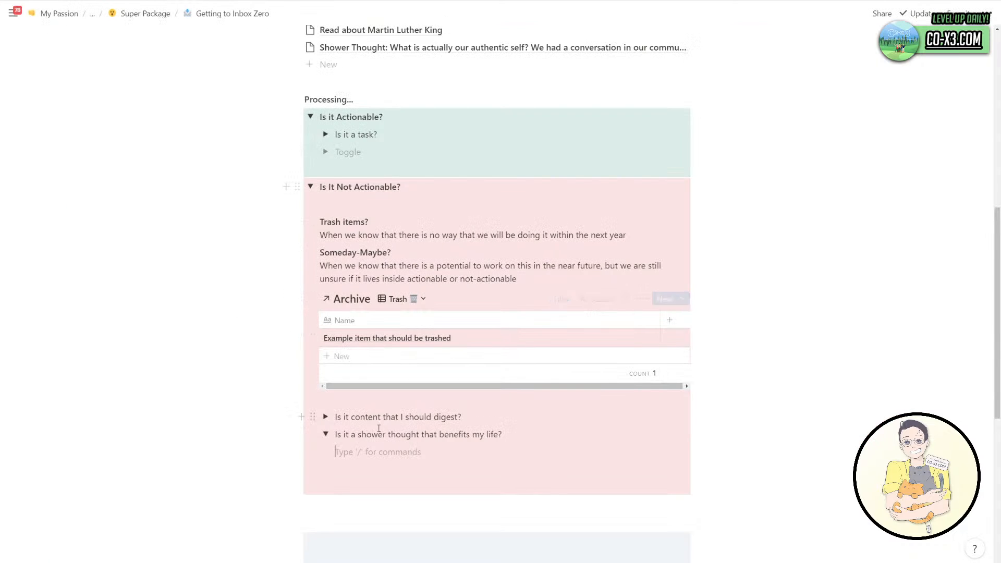
pyautogui.hotkey('ctrl', 'v')
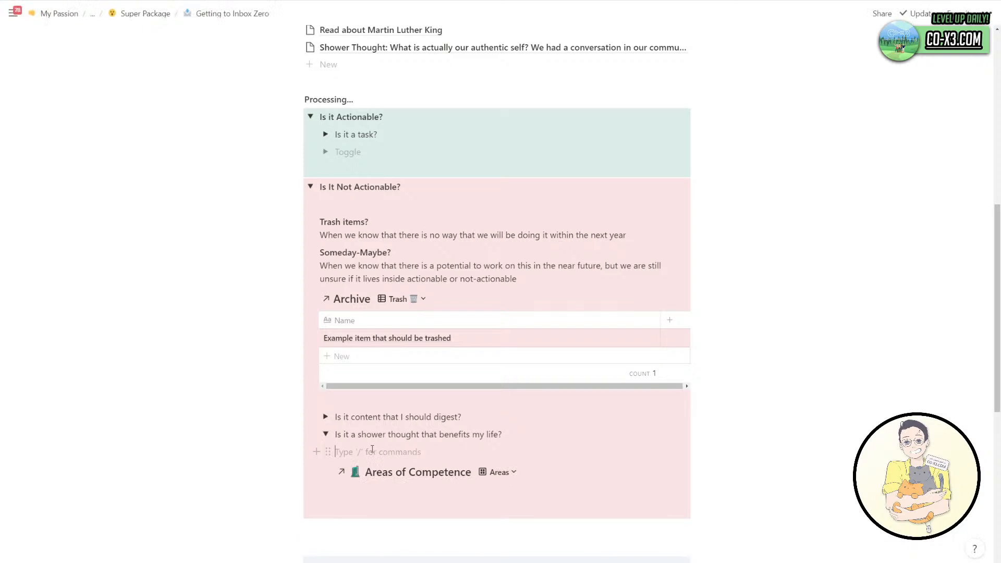
pyautogui.press('BackSpace')
# Check the Areas of Competence gallery's views, then collapse the shower-thought toggle.
pyautogui.scroll(-4, 460, 440)
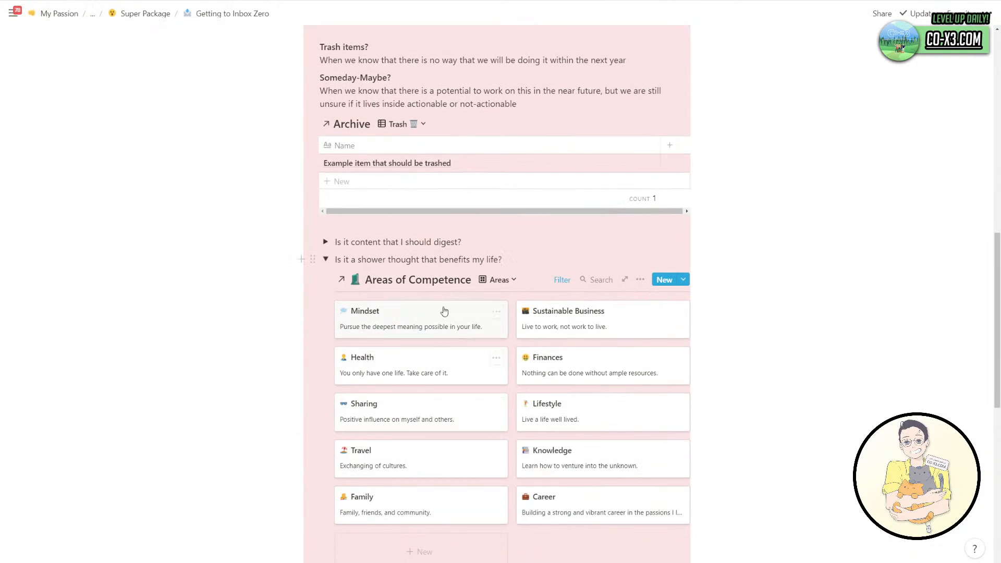
pyautogui.click(499, 280)
pyautogui.click(494, 257)
pyautogui.scroll(1, 493, 407)
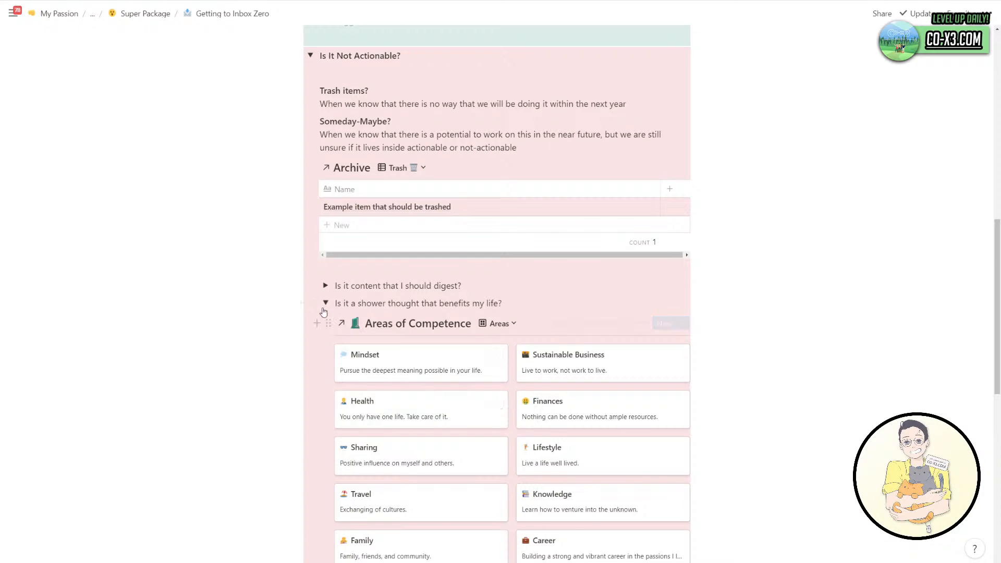
pyautogui.click(325, 303)
pyautogui.scroll(3, 414, 310)
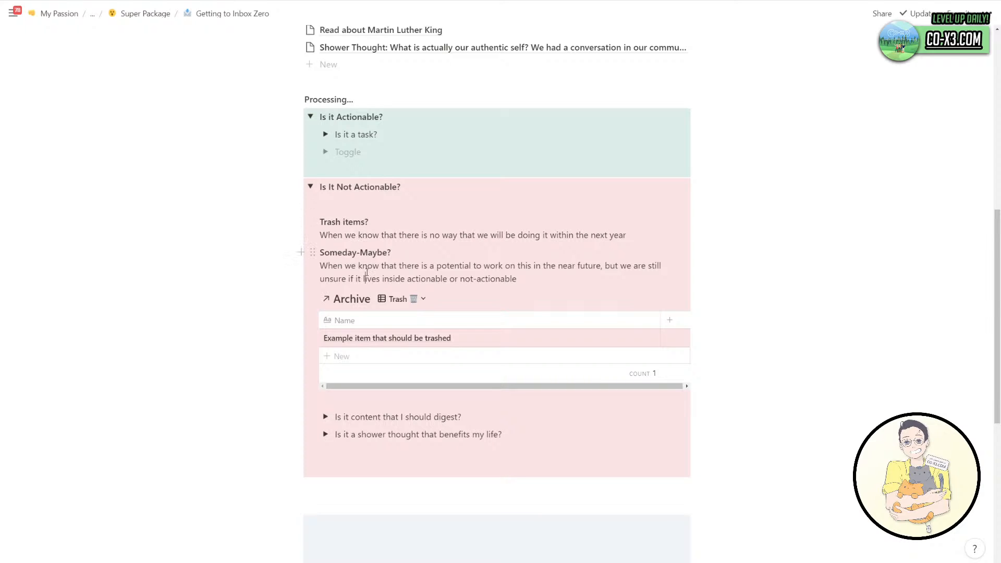
# Add a toggle 'Is it something that I don't know how to store yet?' below the shower-thought toggle.
pyautogui.click(373, 206)
pyautogui.click(550, 438)
pyautogui.press('Return')
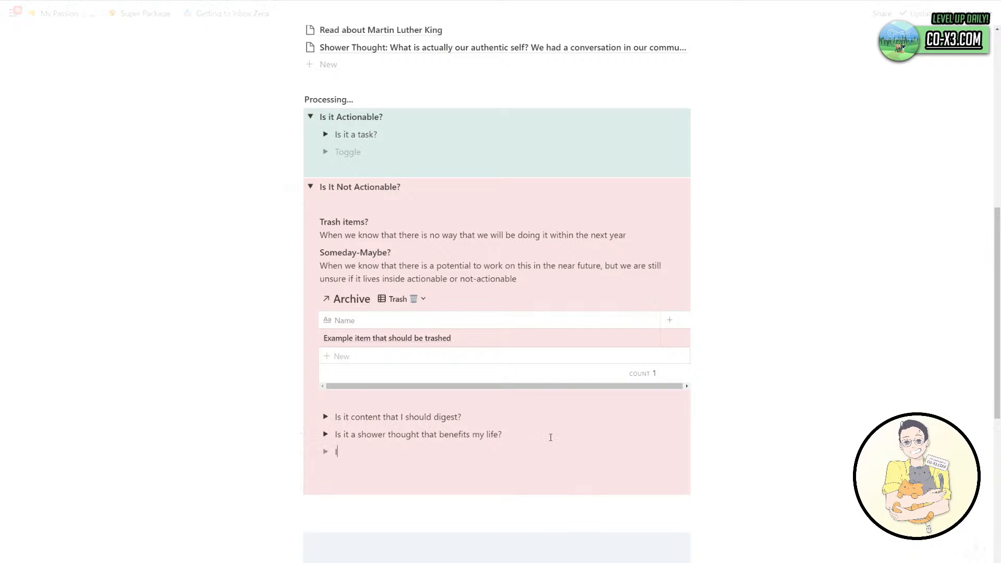
pyautogui.write('Is it somethinng that')
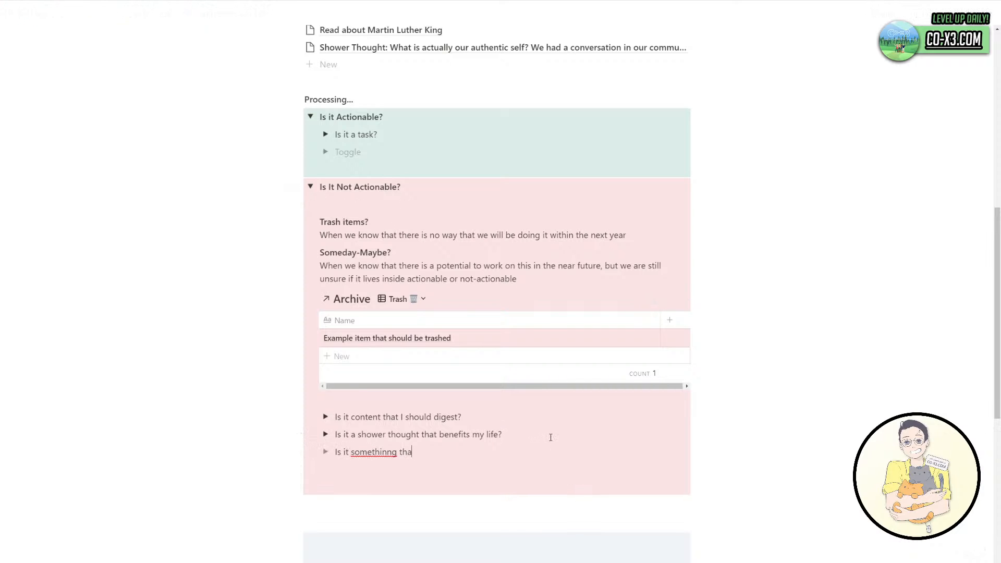
pyautogui.press('BackSpace')
pyautogui.press('BackSpace')
pyautogui.press('BackSpace')
pyautogui.write('g')
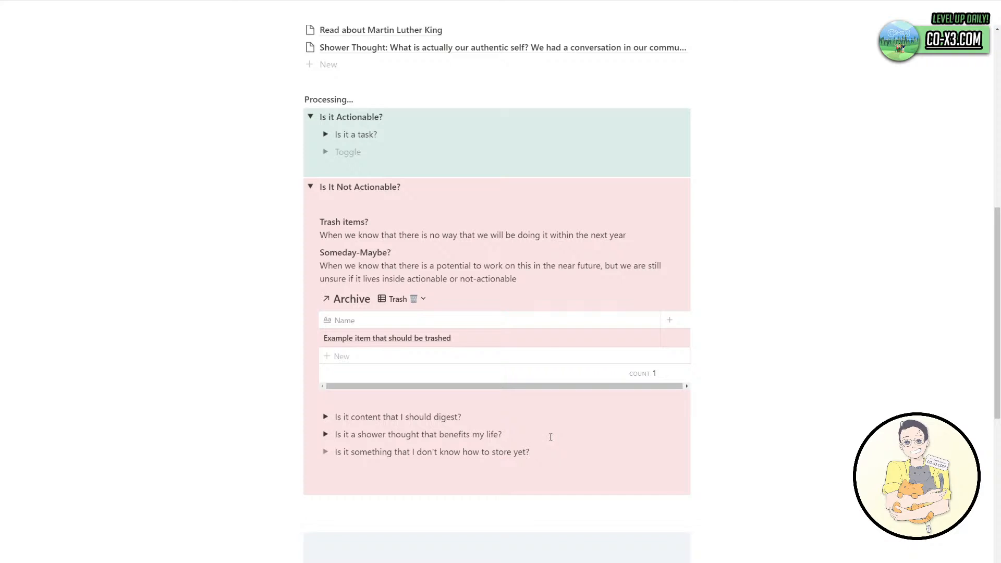
# Move the Trash and Someday-Maybe notes and the Archive table into it, with Someday-Maybe first and Archive showing Someday/Maybe.
pyautogui.moveTo(303, 219); pyautogui.dragTo(411, 384)
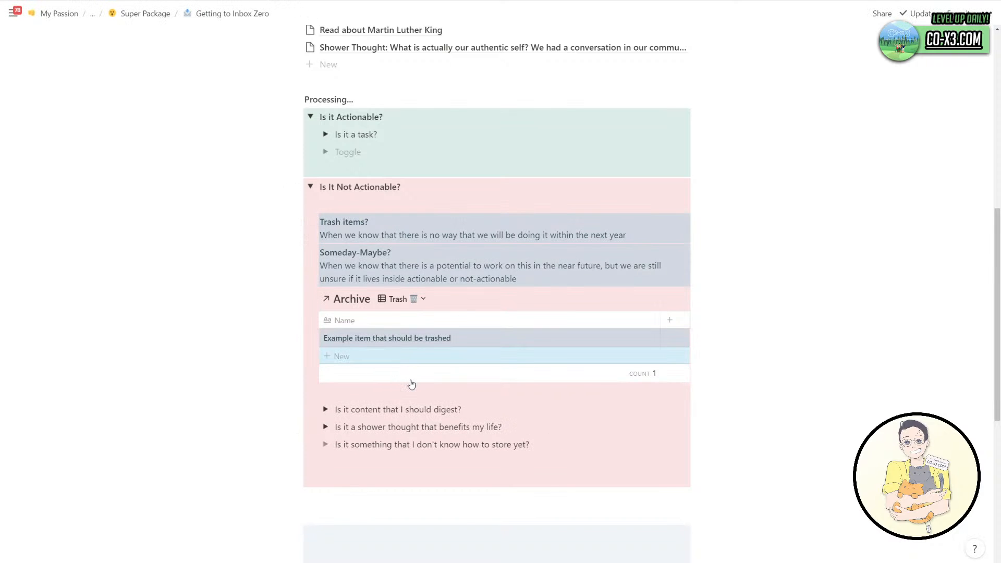
pyautogui.moveTo(312, 222); pyautogui.dragTo(352, 451)
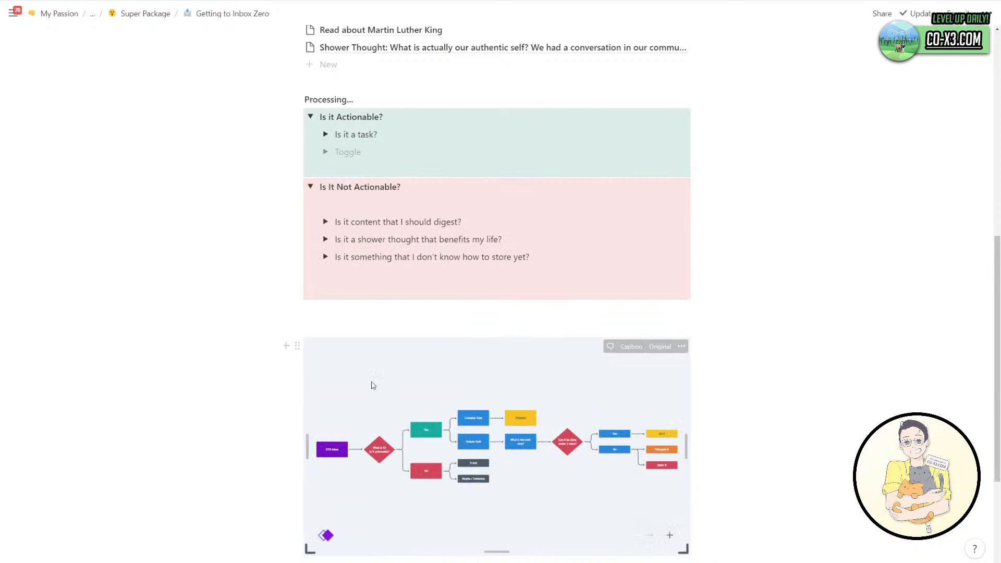
pyautogui.click(325, 257)
pyautogui.click(415, 351)
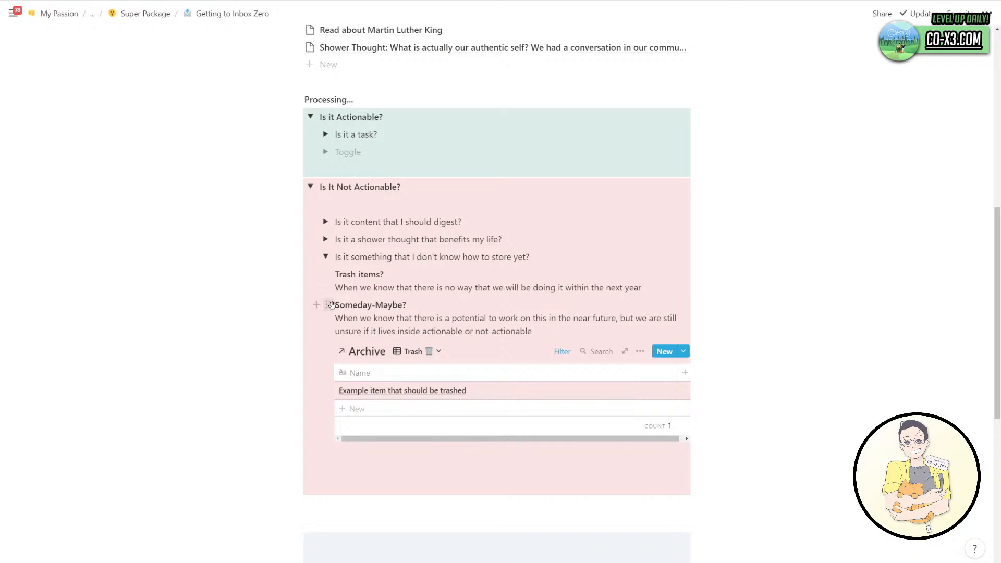
pyautogui.moveTo(326, 306); pyautogui.dragTo(337, 274)
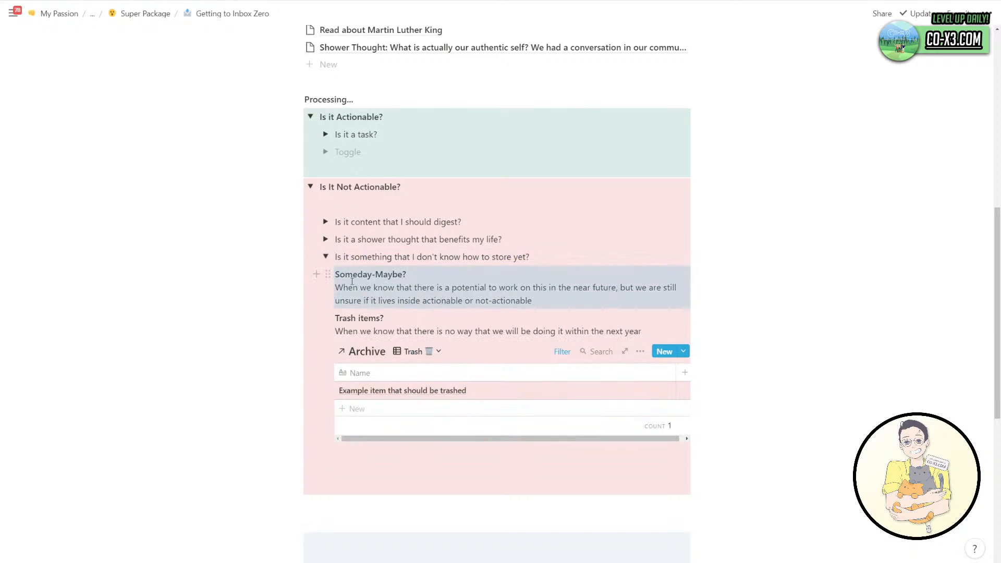
pyautogui.click(415, 351)
pyautogui.click(408, 392)
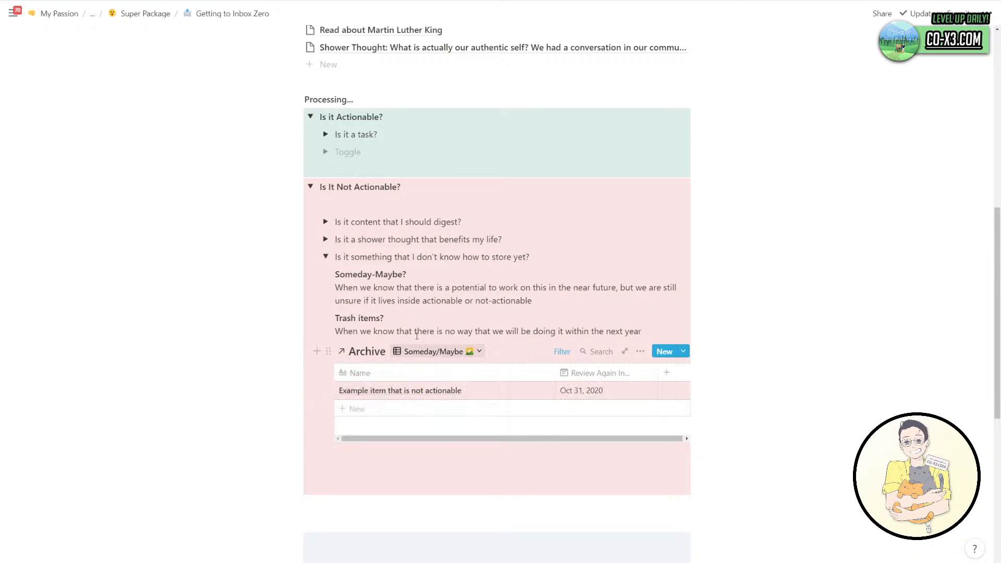
# Collapse the storage toggle and delete the empty line under 'Is It Not Actionable?'.
pyautogui.click(326, 256)
pyautogui.click(370, 204)
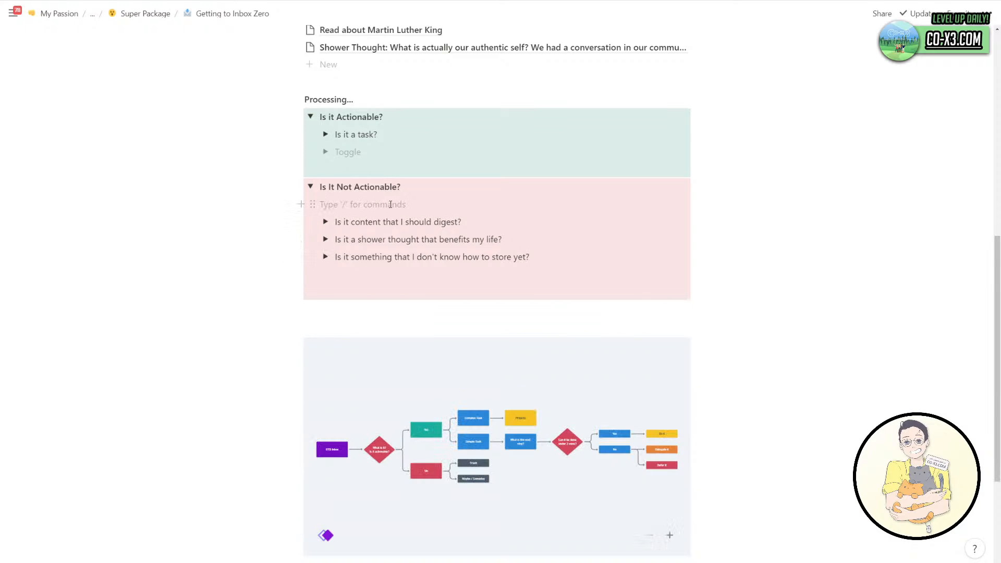
pyautogui.press('BackSpace')
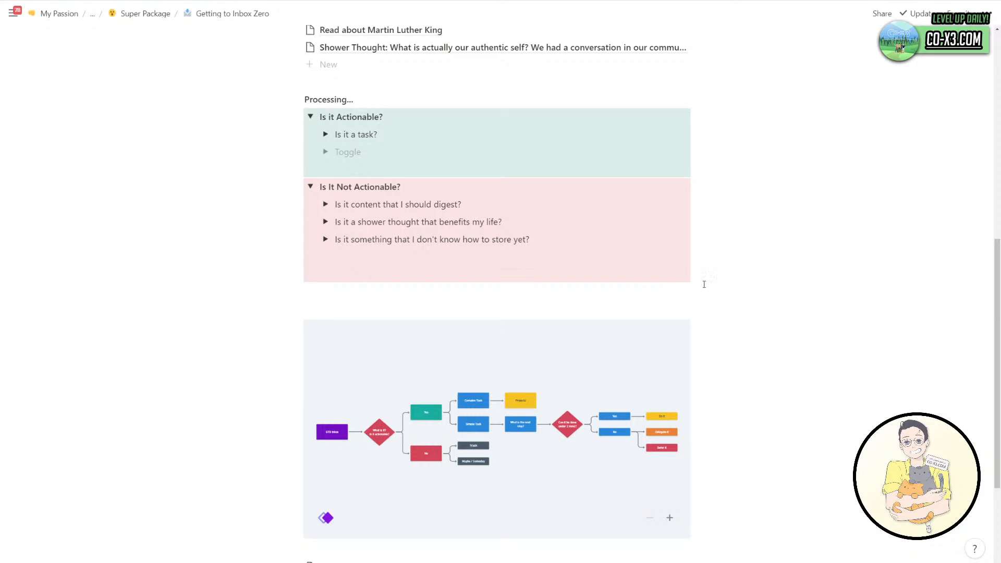
pyautogui.scroll(3, 704, 284)
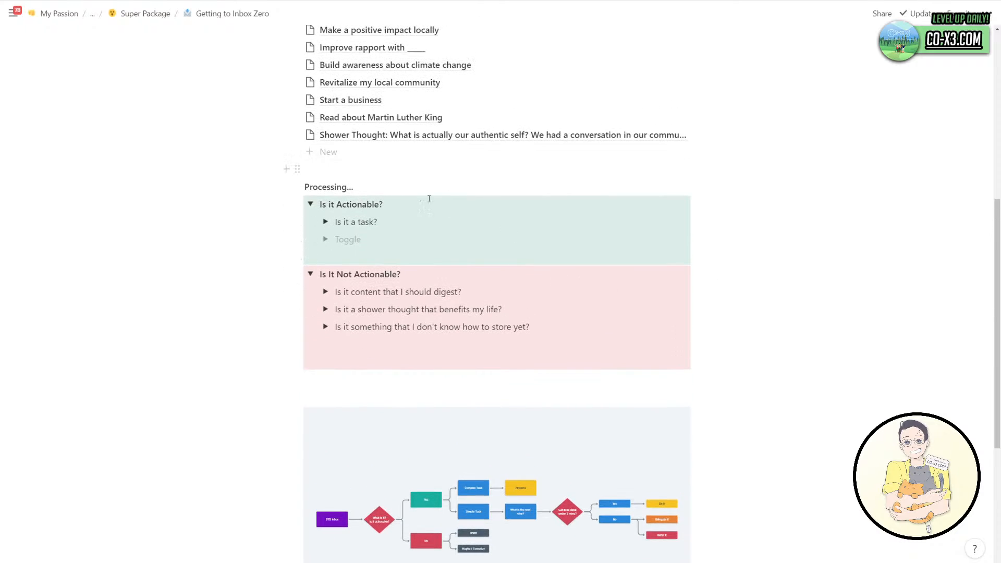
pyautogui.click(325, 326)
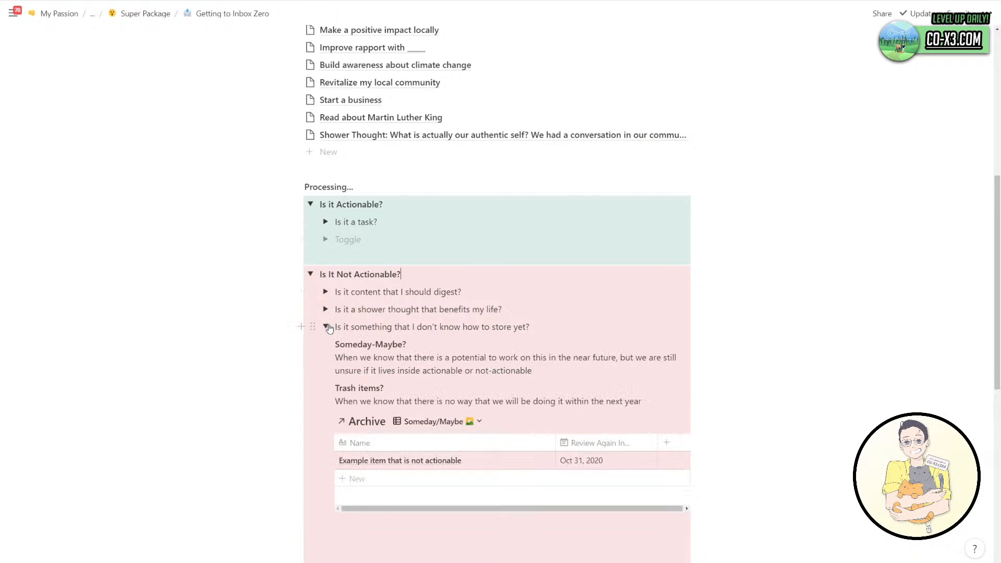
pyautogui.click(478, 425)
pyautogui.click(423, 477)
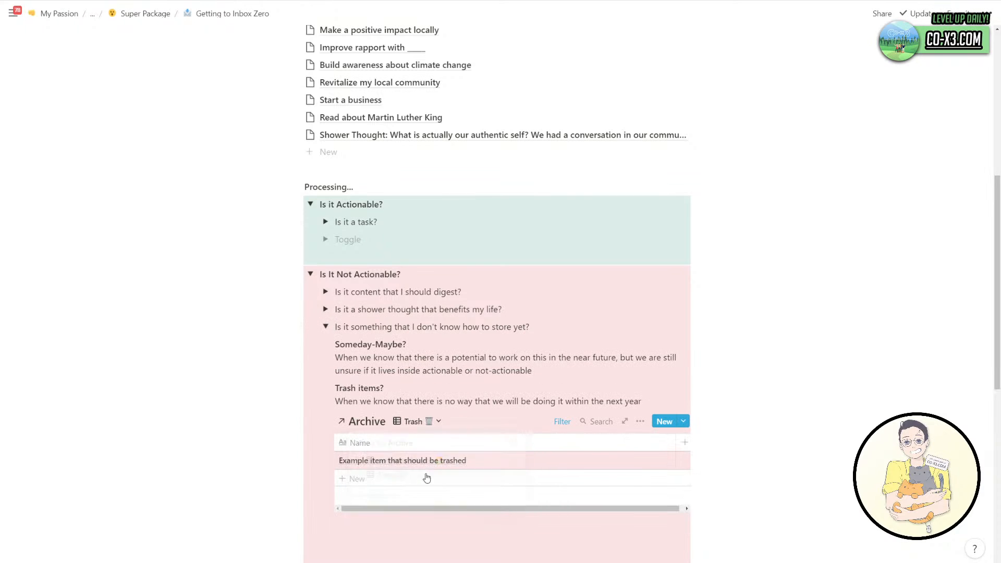
pyautogui.click(430, 423)
pyautogui.click(396, 461)
pyautogui.scroll(3, 388, 238)
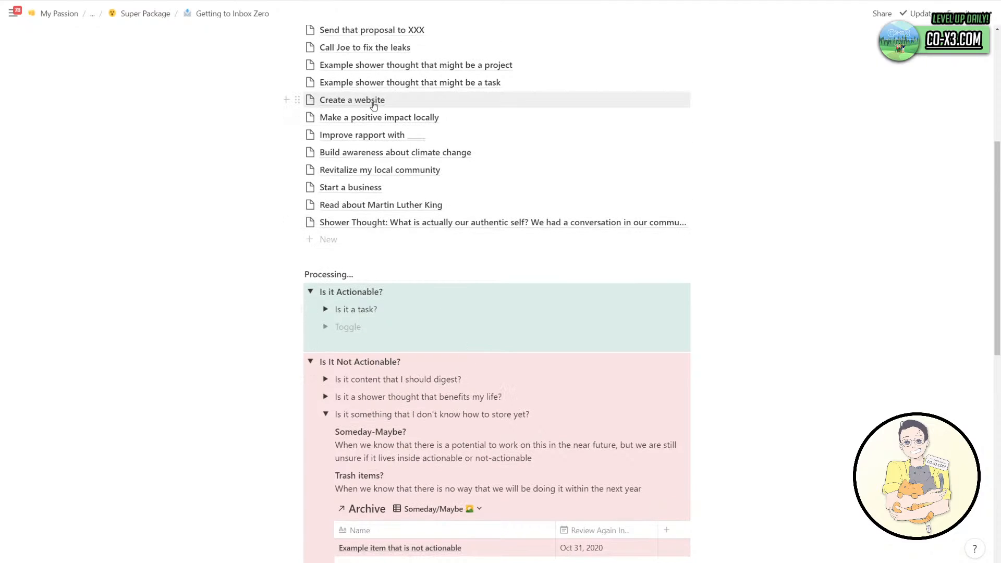
pyautogui.click(326, 414)
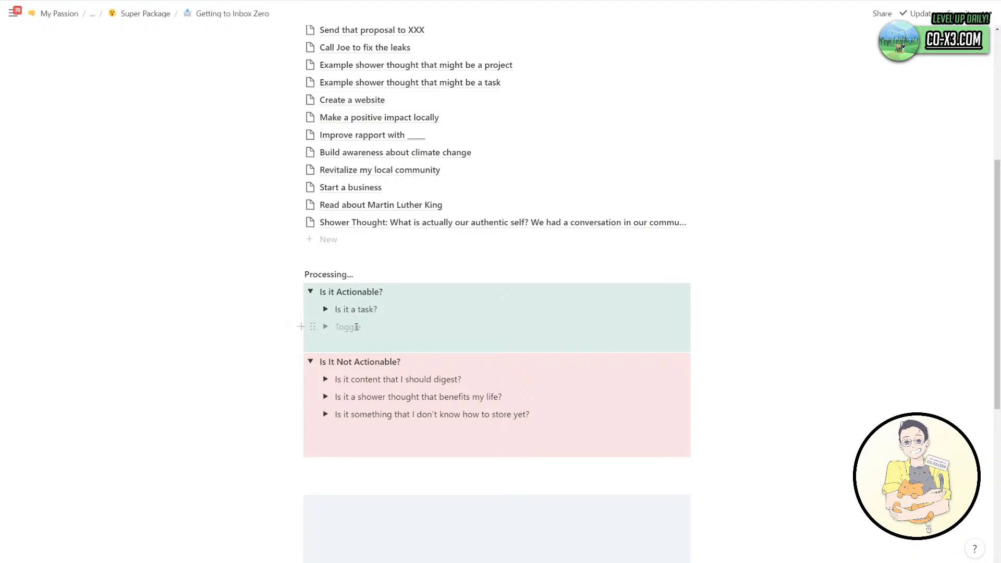
pyautogui.click(326, 417)
pyautogui.scroll(-1, 364, 404)
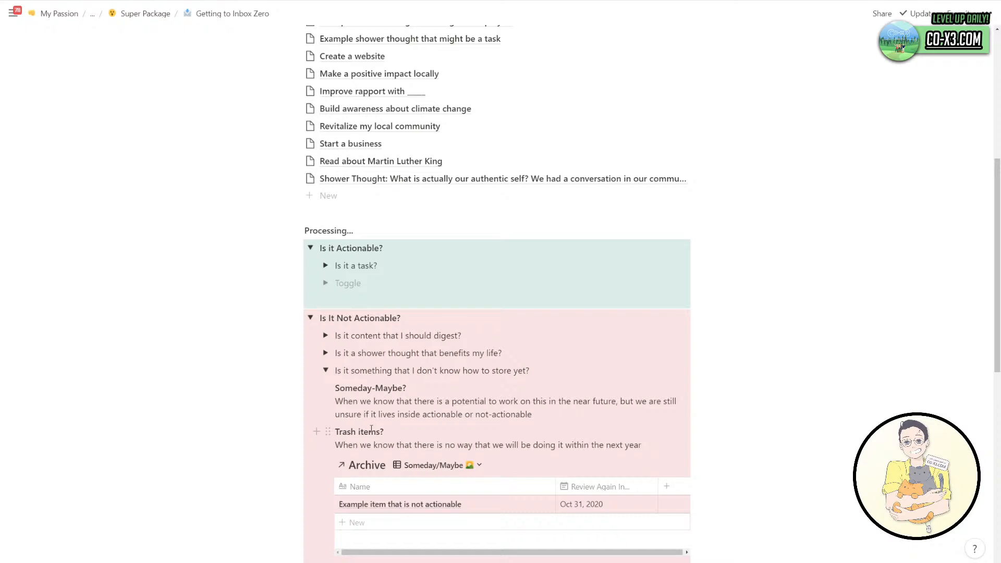
pyautogui.scroll(2, 371, 429)
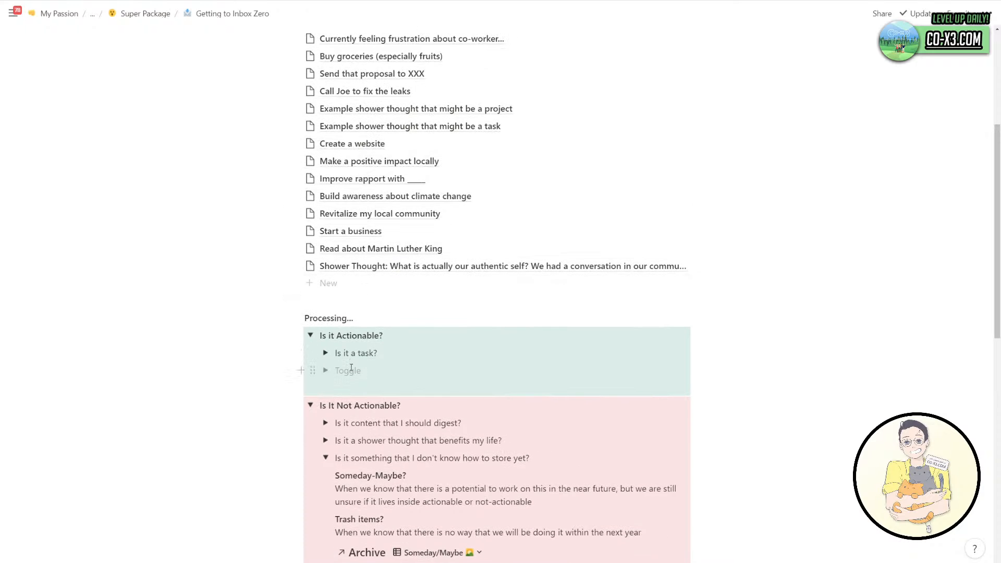
pyautogui.scroll(-2, 385, 380)
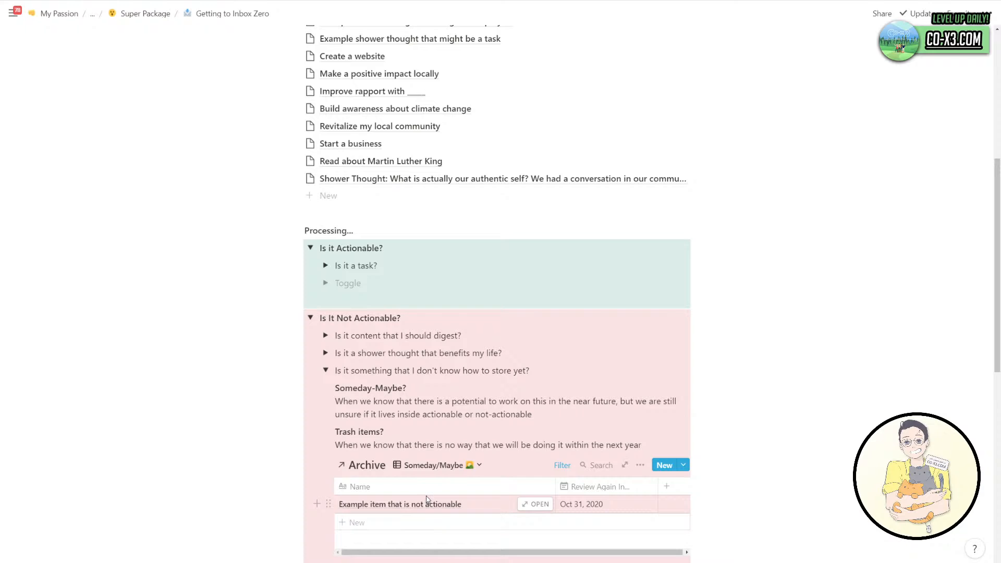
pyautogui.scroll(1, 426, 498)
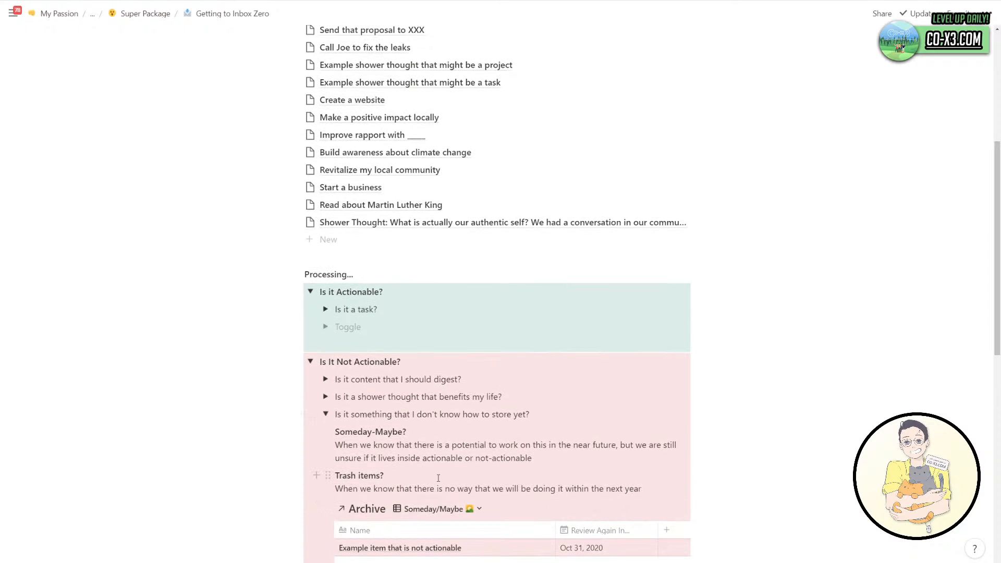
pyautogui.click(325, 414)
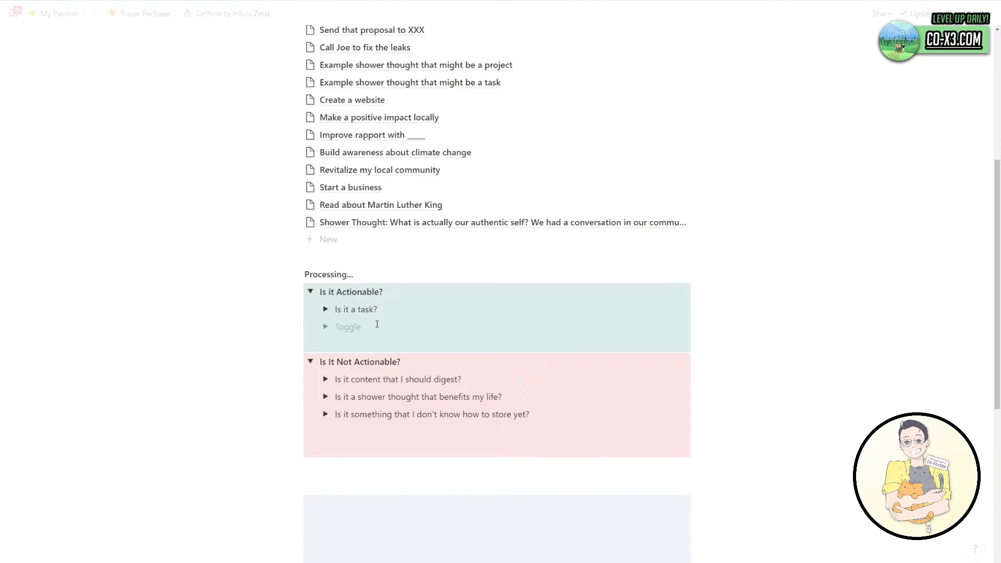
# Title the empty toggle 'Is it something that aligns with your values?' and add a line inside it.
pyautogui.write('Is it something that we')
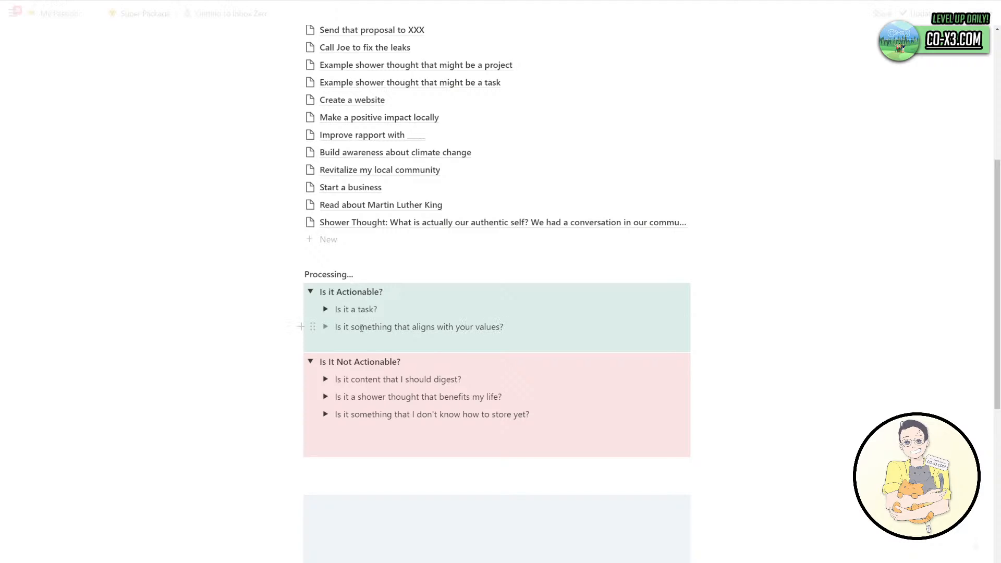
pyautogui.click(325, 326)
pyautogui.click(384, 345)
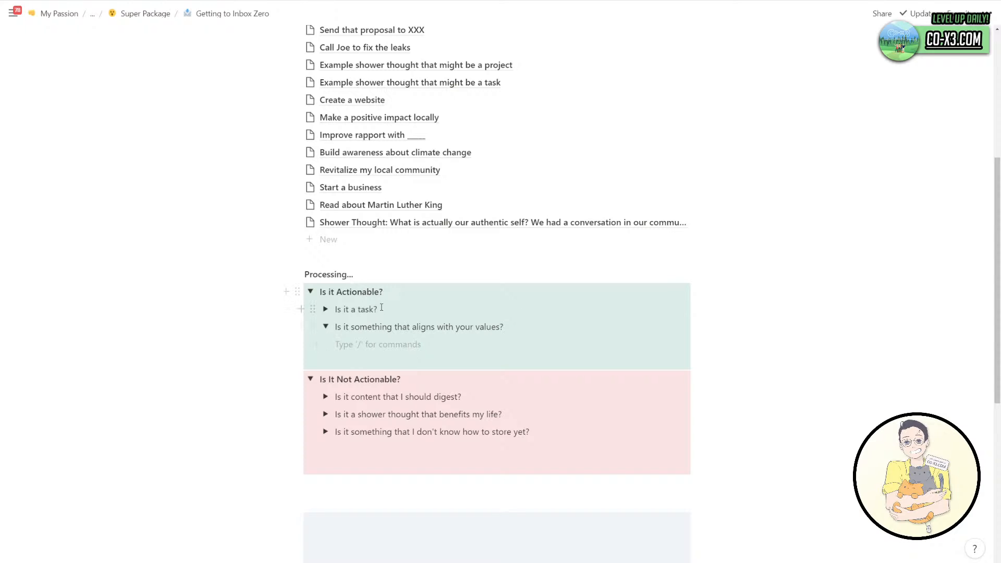
# Rename 'Is it a task?' to 'Is the job complex?' and add an 'Is the job simple?' toggle below.
pyautogui.click(337, 309)
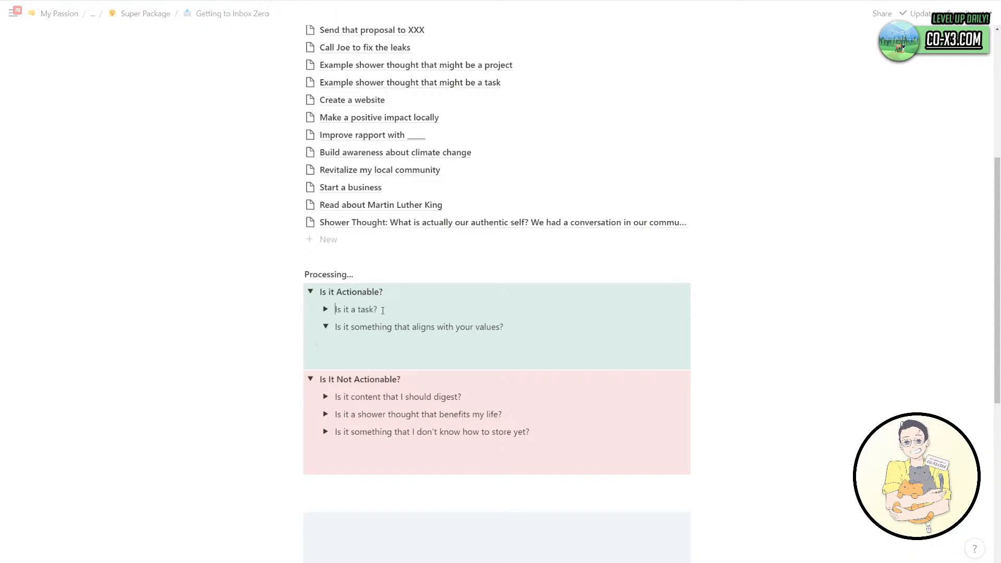
pyautogui.keyDown('shift'); pyautogui.click(382, 311); pyautogui.keyUp('shift')
pyautogui.write('I')
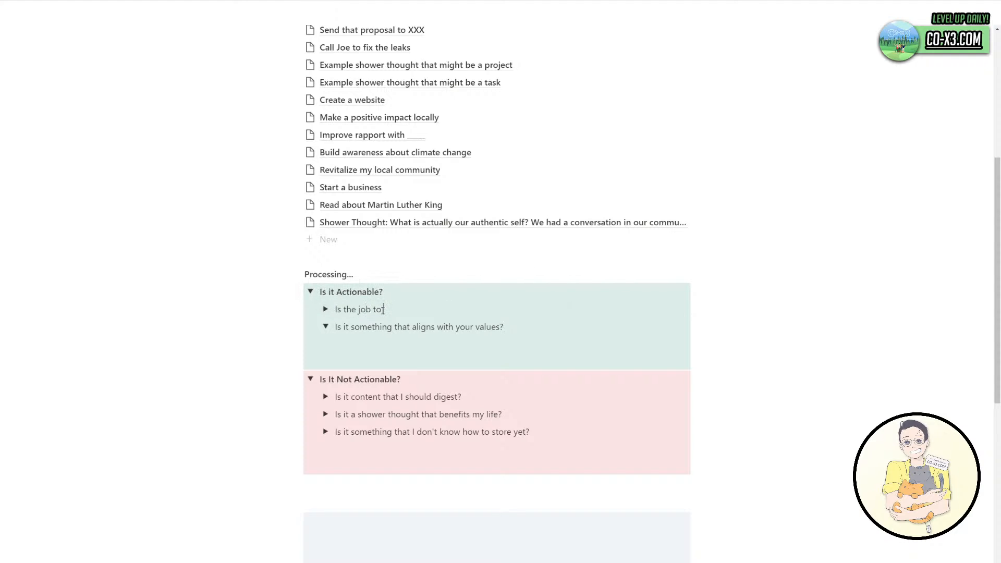
pyautogui.press('Return')
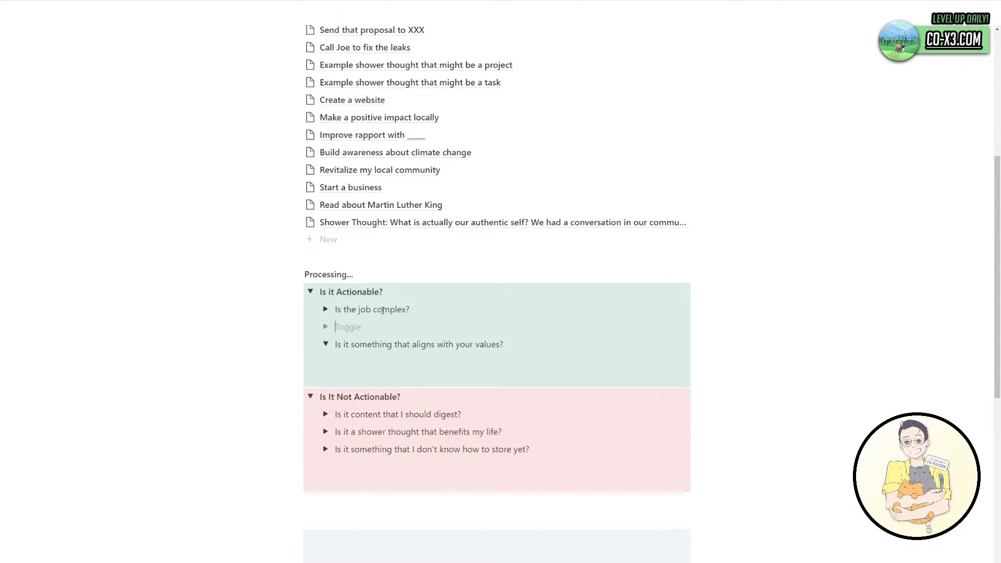
pyautogui.write('Is the job simple?')
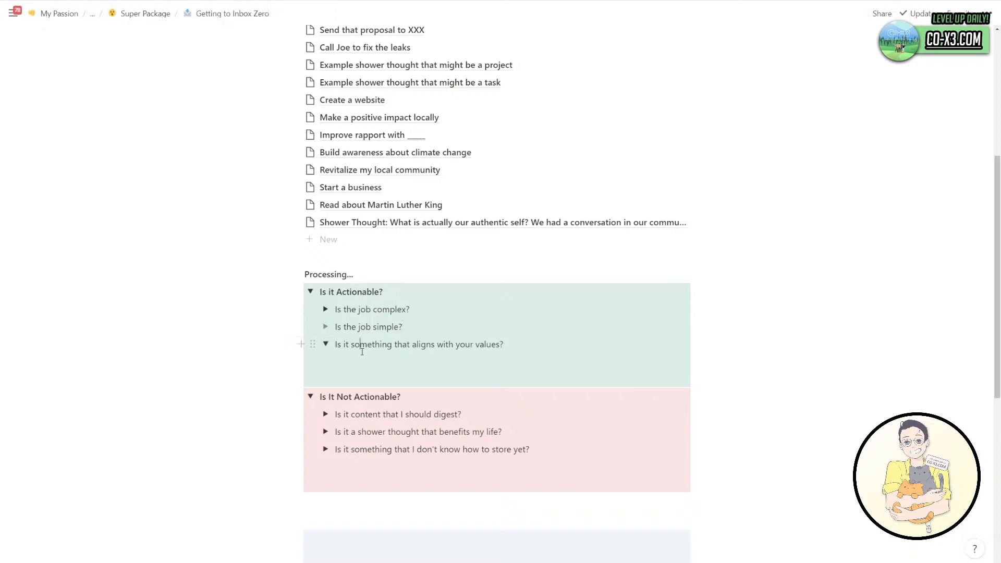
# Add an empty block in the values toggle and expand the can't-store-yet toggle to reach its Archive table.
pyautogui.click(358, 374)
pyautogui.click(325, 449)
pyautogui.scroll(-3, 333, 438)
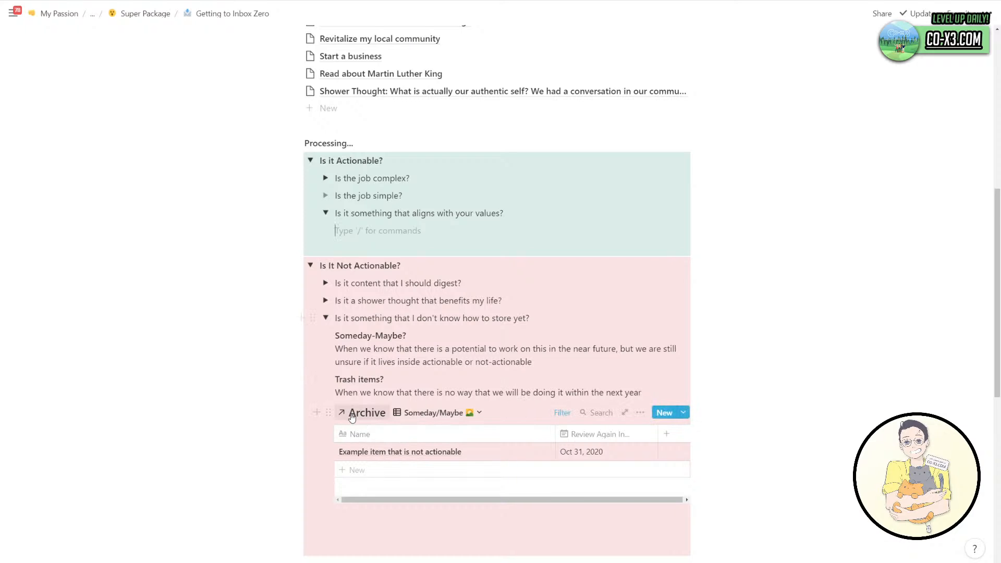
# Copy the Archive table and paste it under the values question, keeping its Someday/Maybe view.
pyautogui.click(332, 413)
pyautogui.press('Escape')
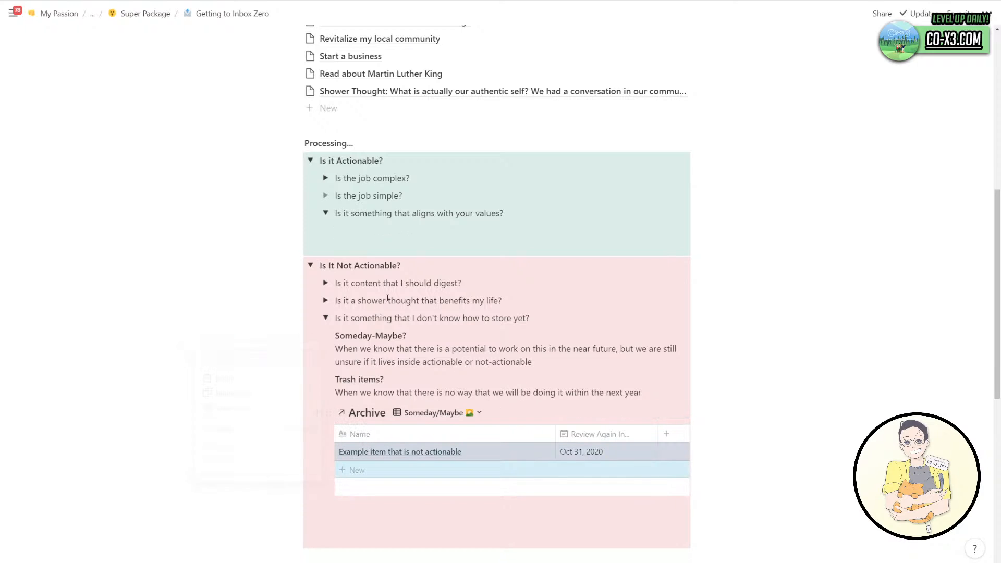
pyautogui.click(353, 225)
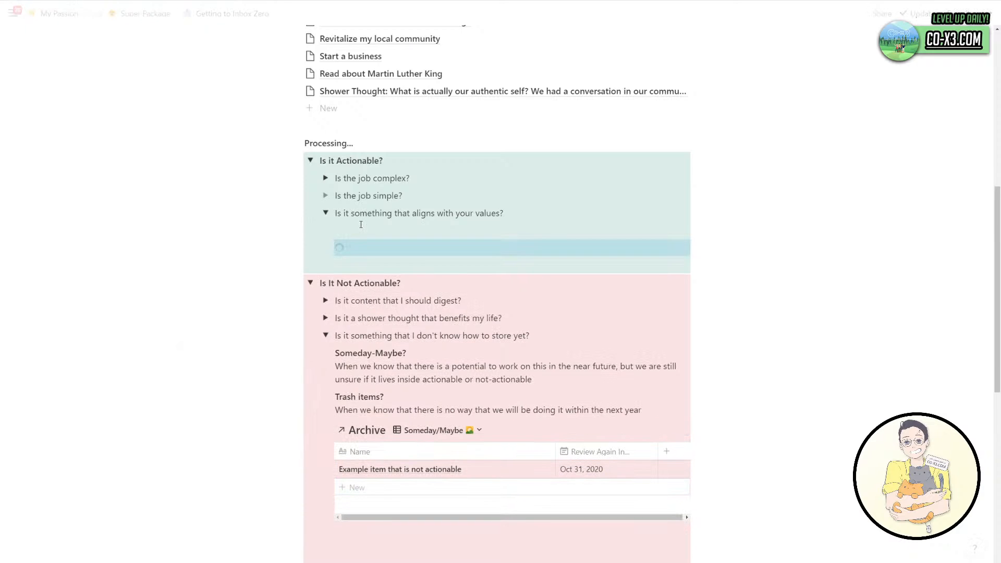
pyautogui.hotkey('ctrl', 'v')
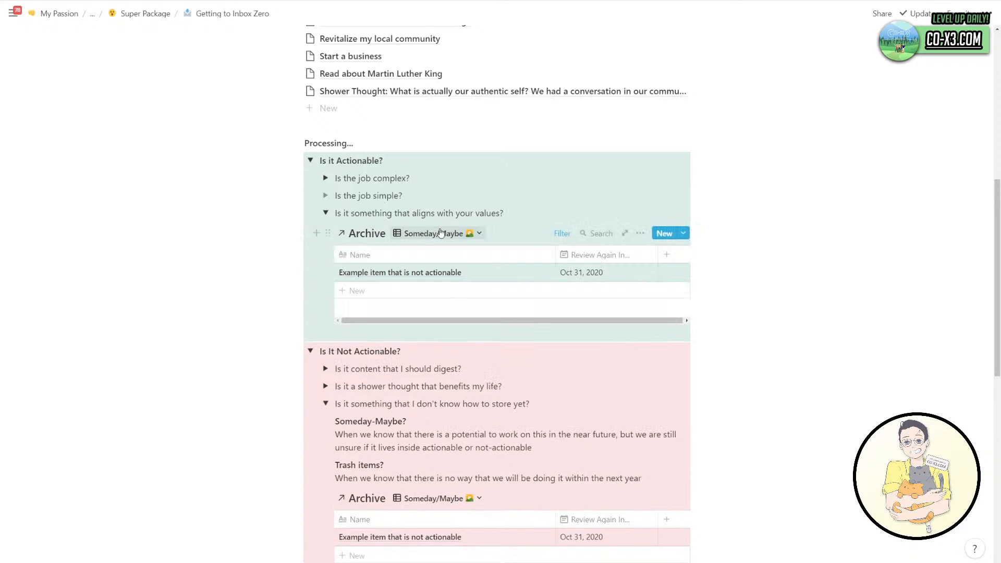
pyautogui.click(440, 233)
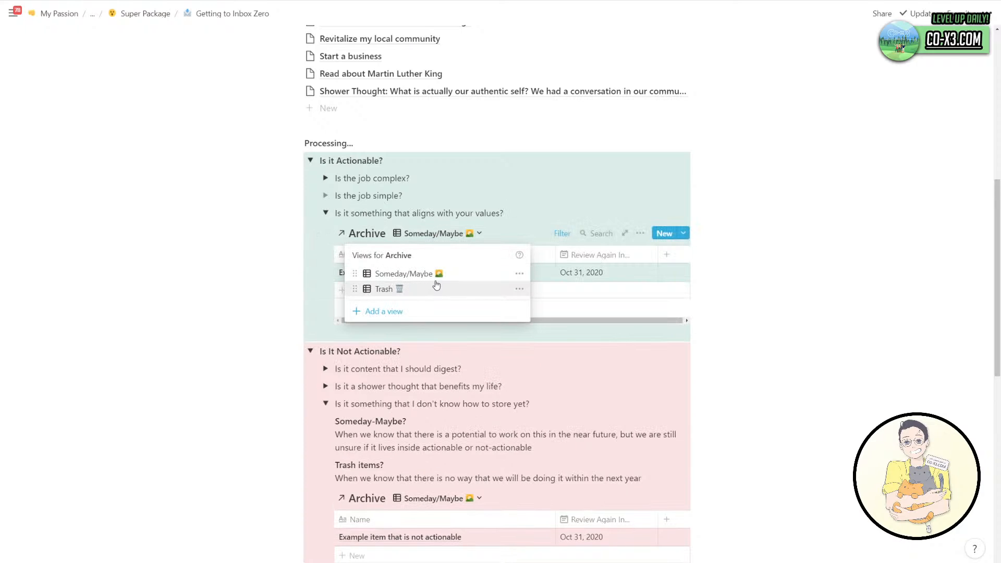
pyautogui.click(434, 213)
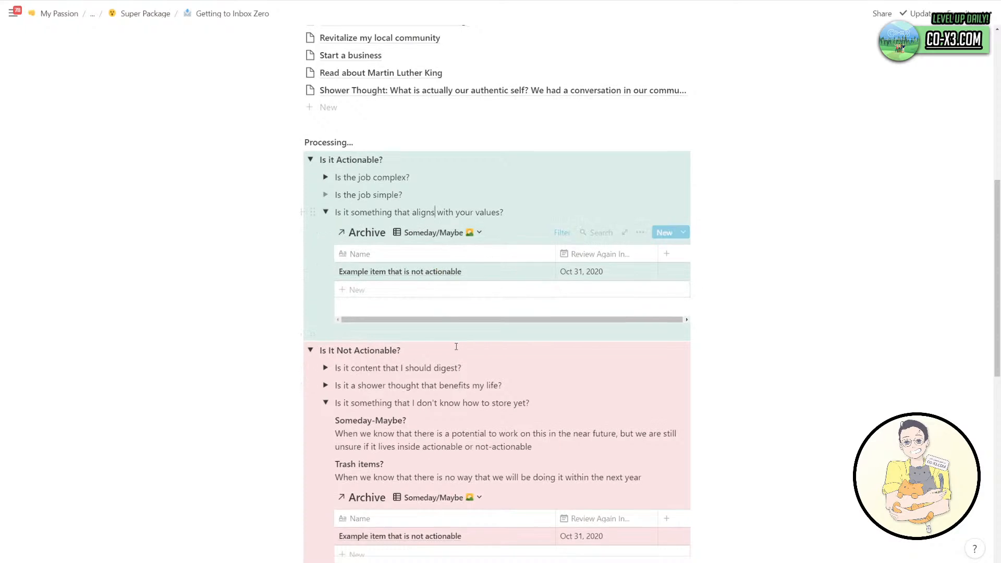
# Collapse the can't-store-yet toggle and return to the top of the section.
pyautogui.scroll(-3, 456, 346)
pyautogui.scroll(2, 456, 347)
pyautogui.click(325, 316)
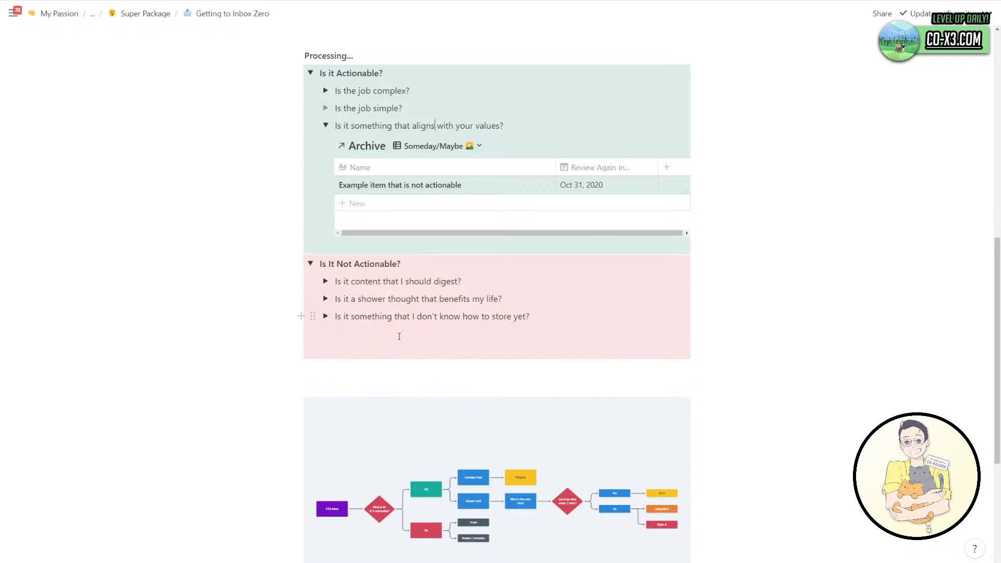
pyautogui.scroll(2, 393, 342)
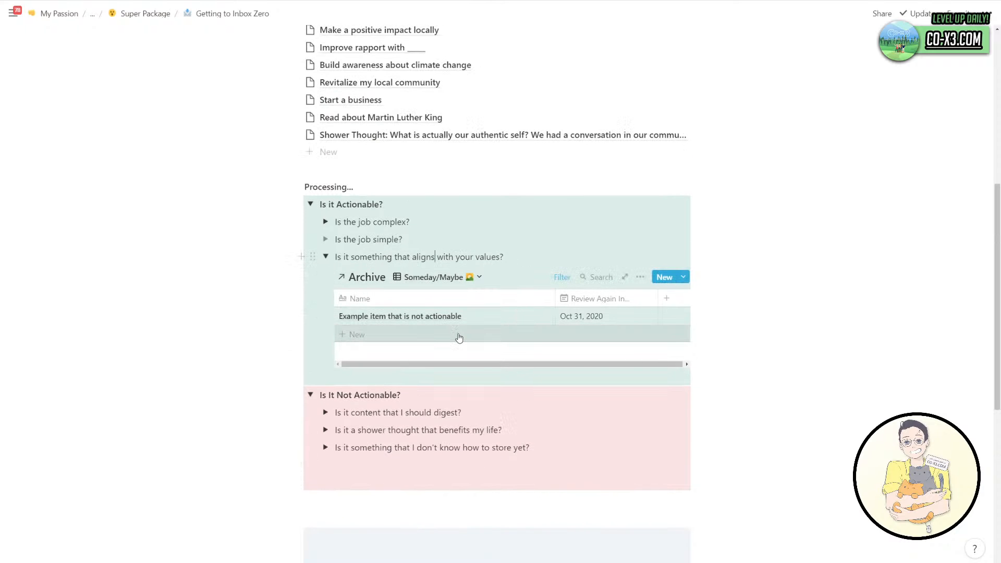
pyautogui.scroll(1, 459, 337)
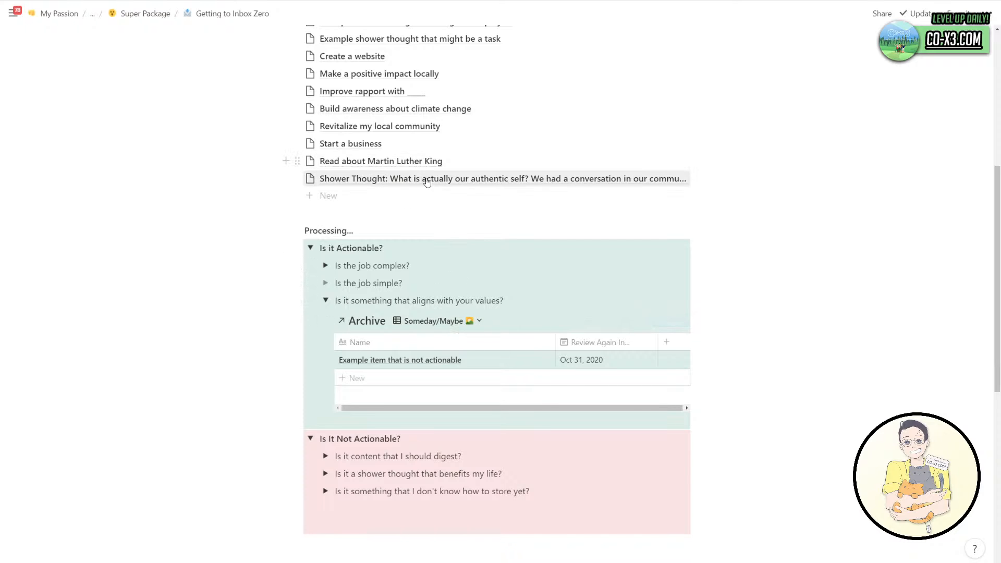
pyautogui.scroll(5, 427, 181)
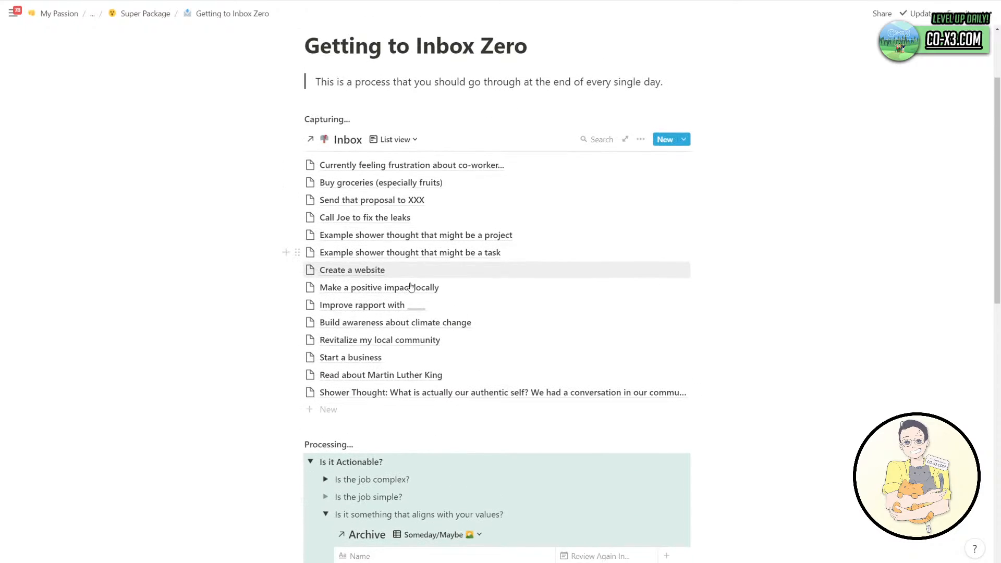
# Expand the complex and simple job toggles and move the Success Plan view under 'Is the job simple?'.
pyautogui.scroll(-2, 411, 286)
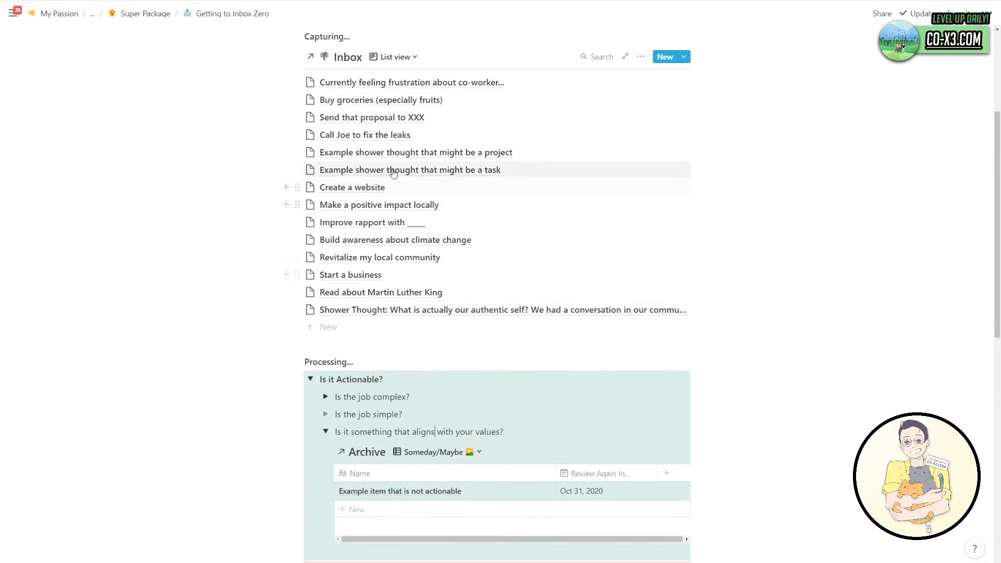
pyautogui.click(325, 396)
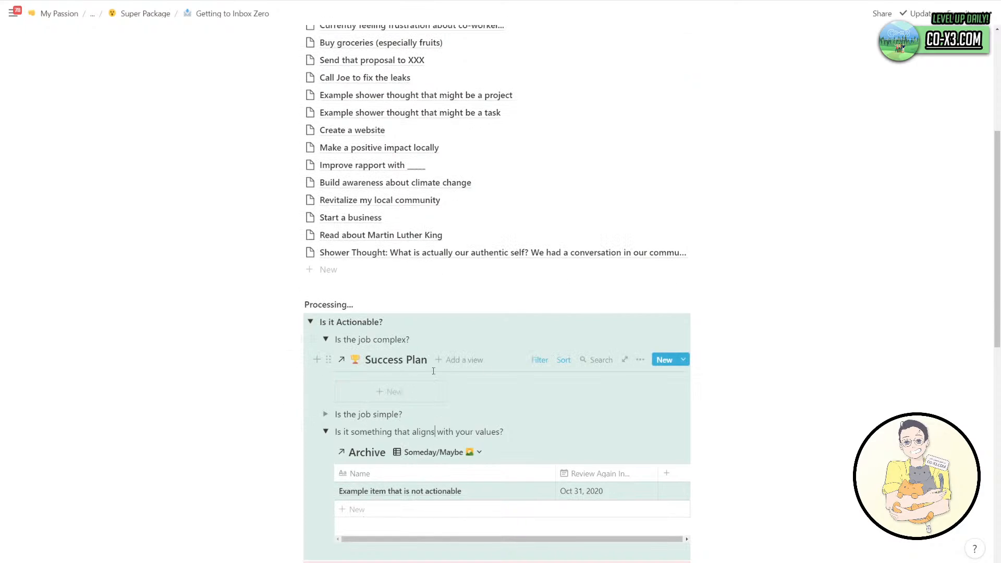
pyautogui.click(325, 414)
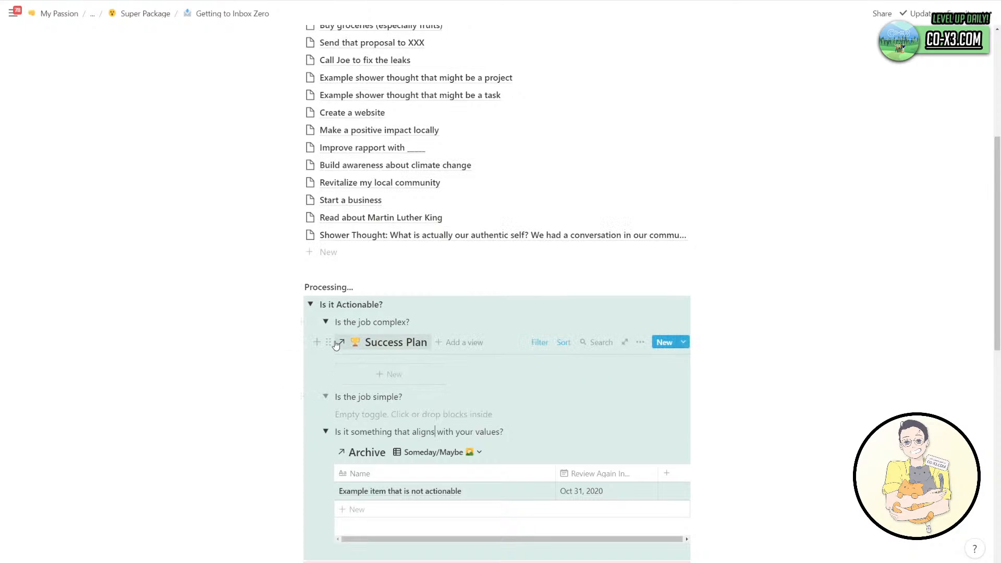
pyautogui.moveTo(329, 341); pyautogui.dragTo(344, 402)
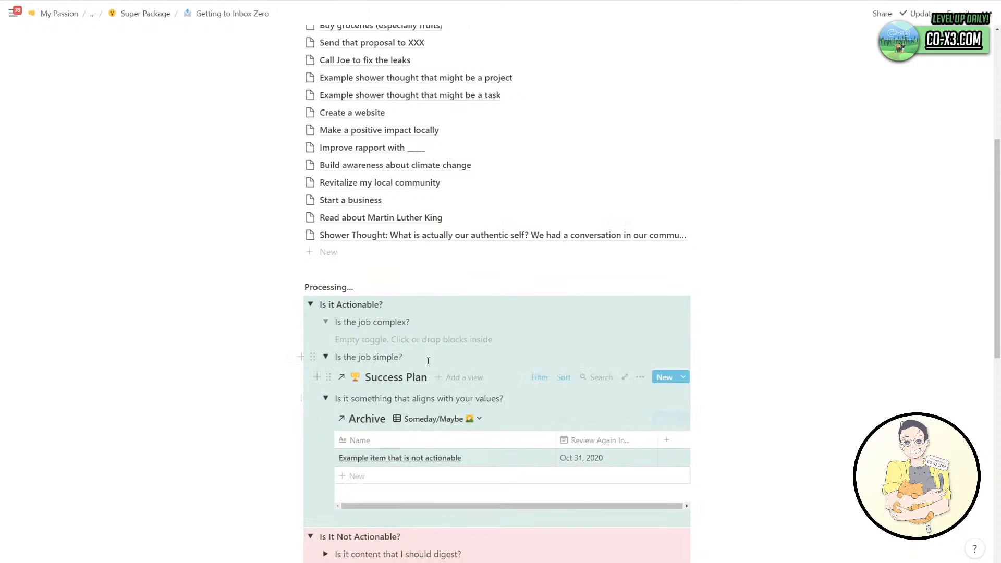
# Review the Success Plan filter and sort settings and add a new table view.
pyautogui.click(539, 378)
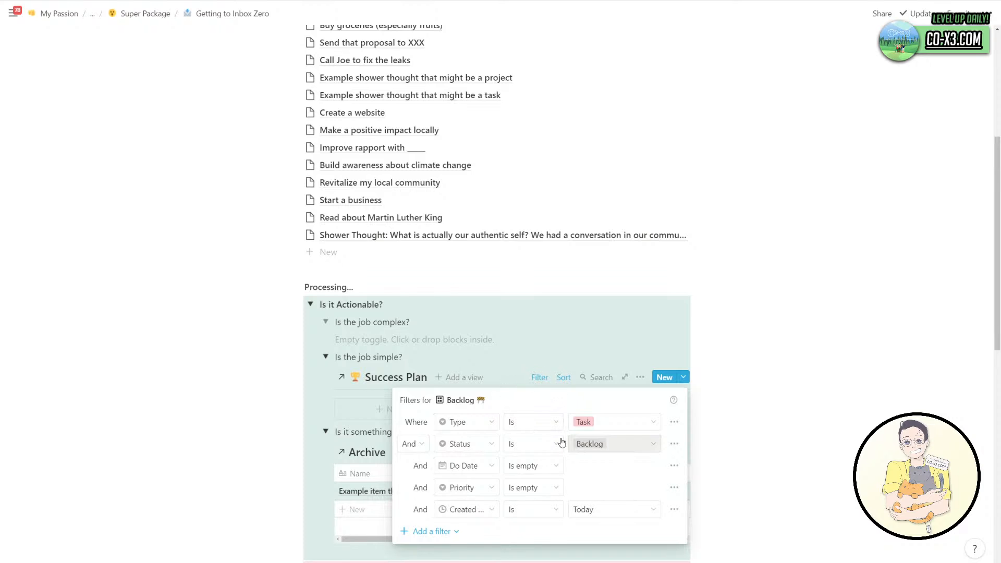
pyautogui.click(381, 395)
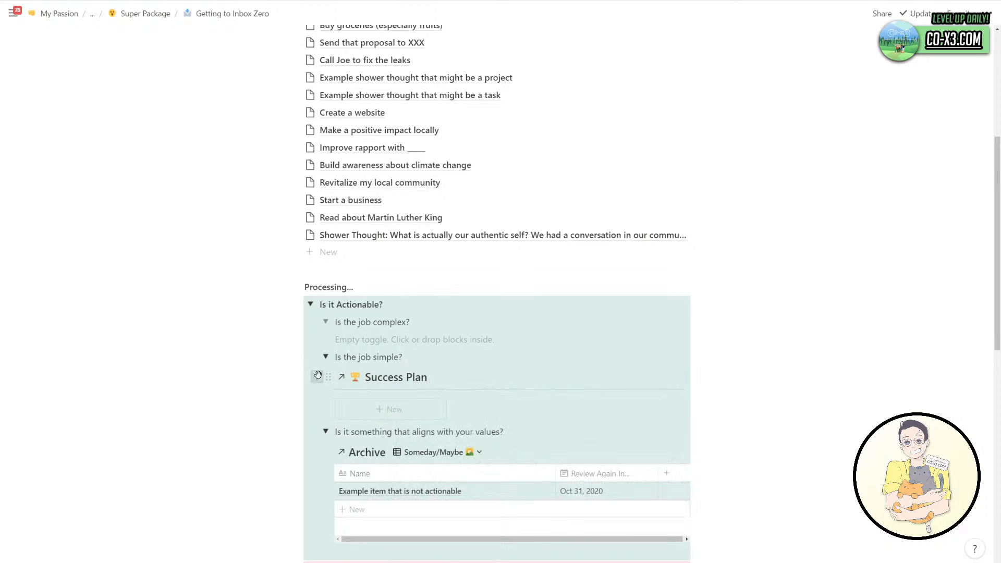
pyautogui.click(319, 376)
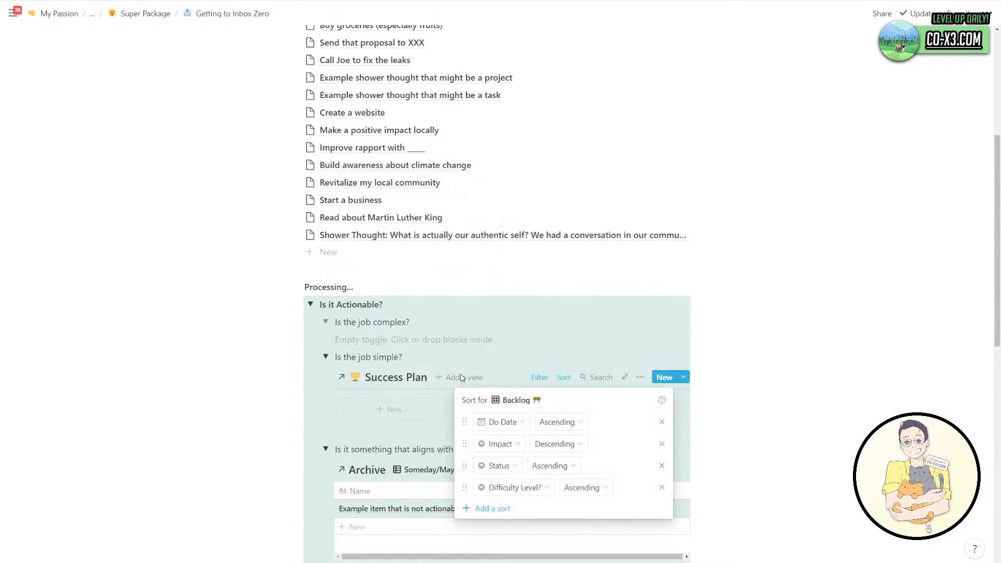
pyautogui.click(459, 376)
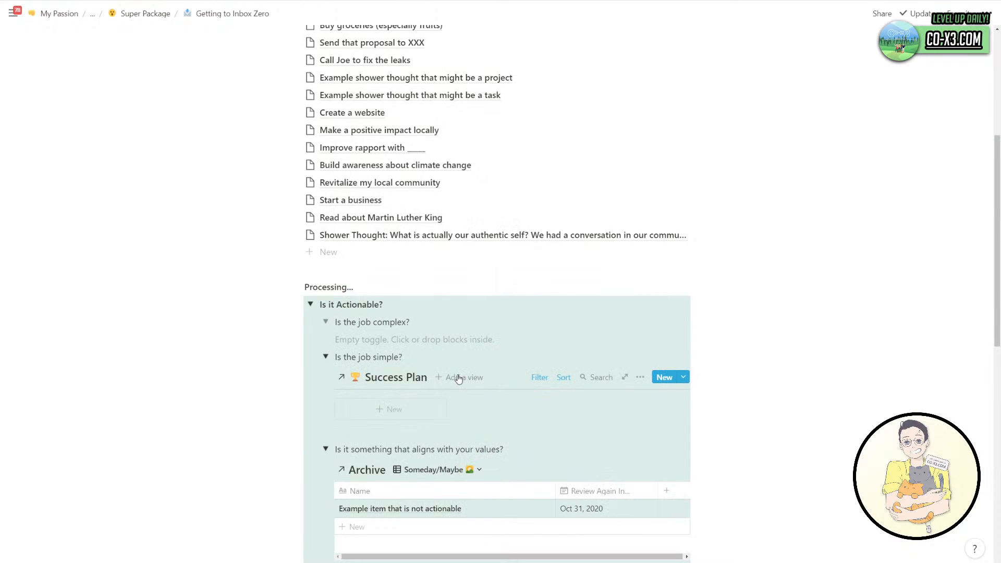
pyautogui.click(459, 377)
pyautogui.click(458, 342)
# Delete the Table view, leaving Backlog as the Success Plan view.
pyautogui.click(462, 377)
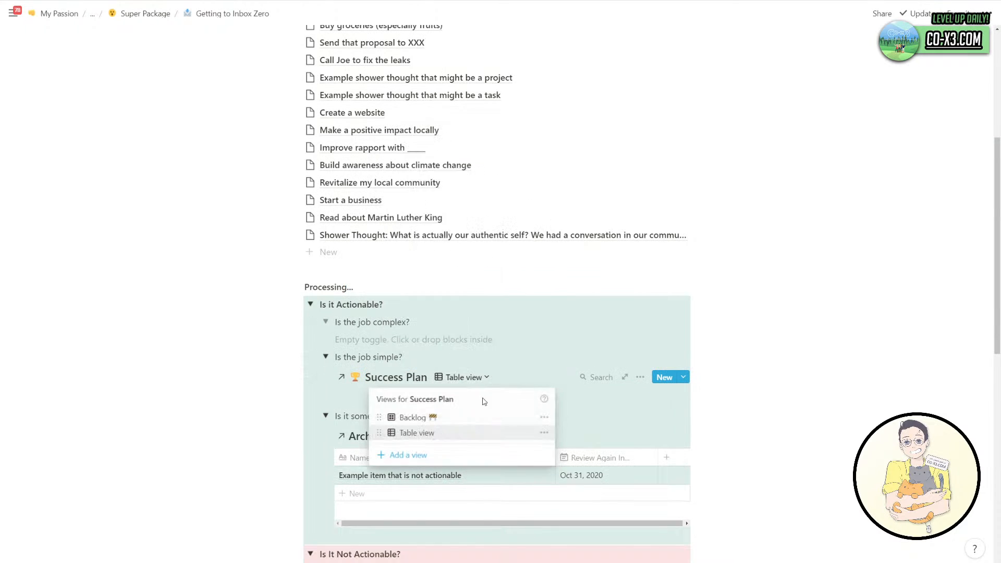
pyautogui.click(543, 417)
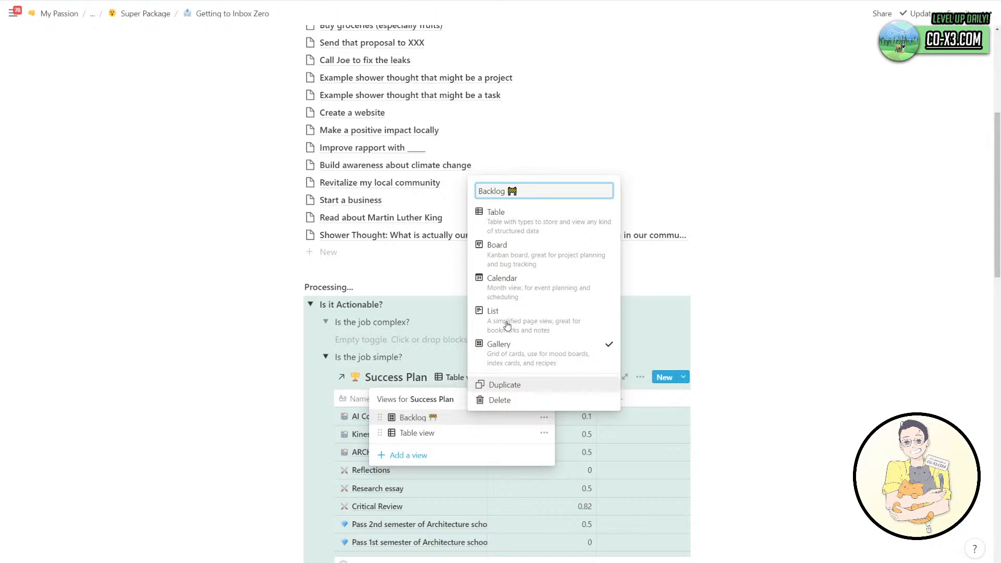
pyautogui.click(439, 372)
pyautogui.click(452, 380)
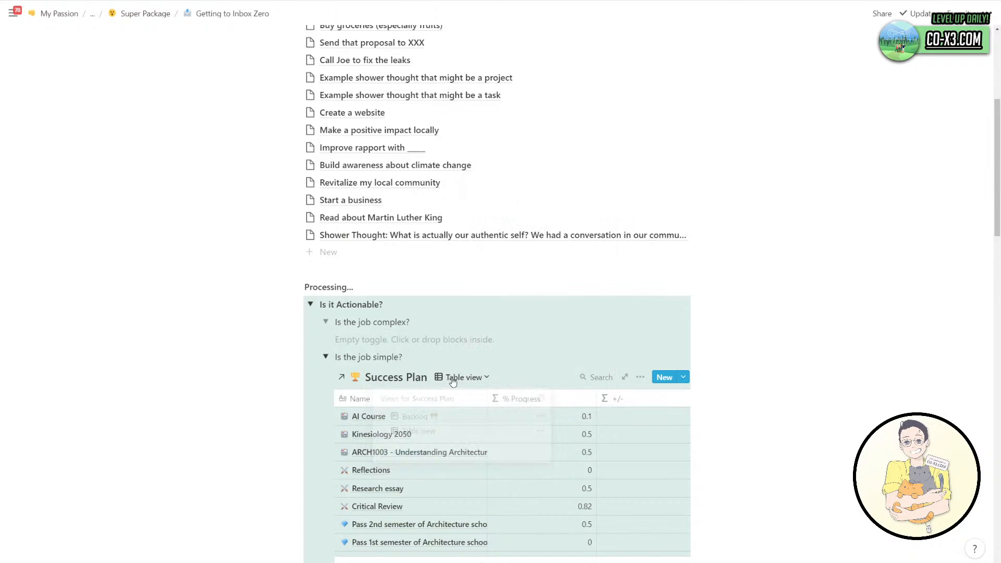
pyautogui.click(454, 379)
pyautogui.click(544, 433)
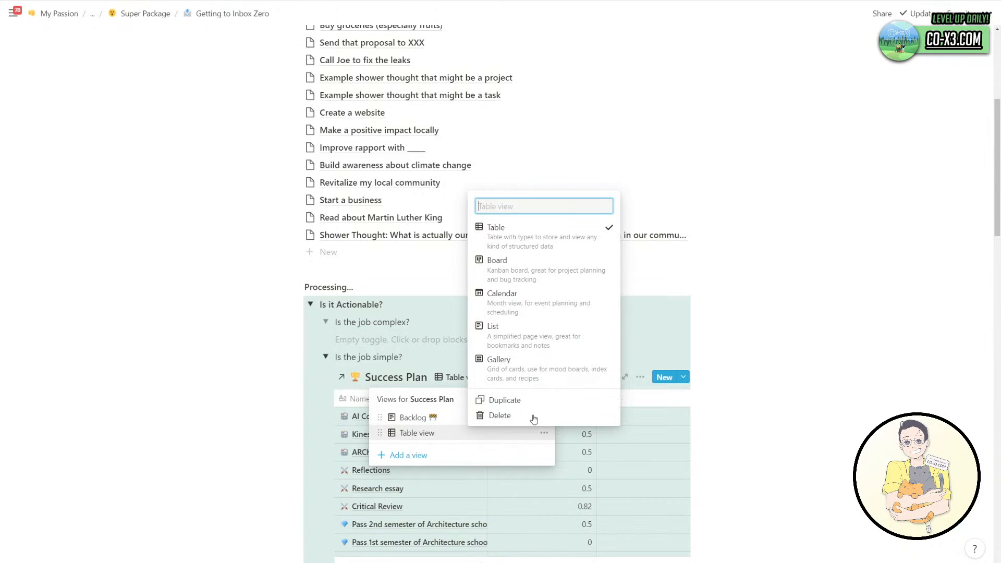
pyautogui.click(499, 415)
pyautogui.click(505, 304)
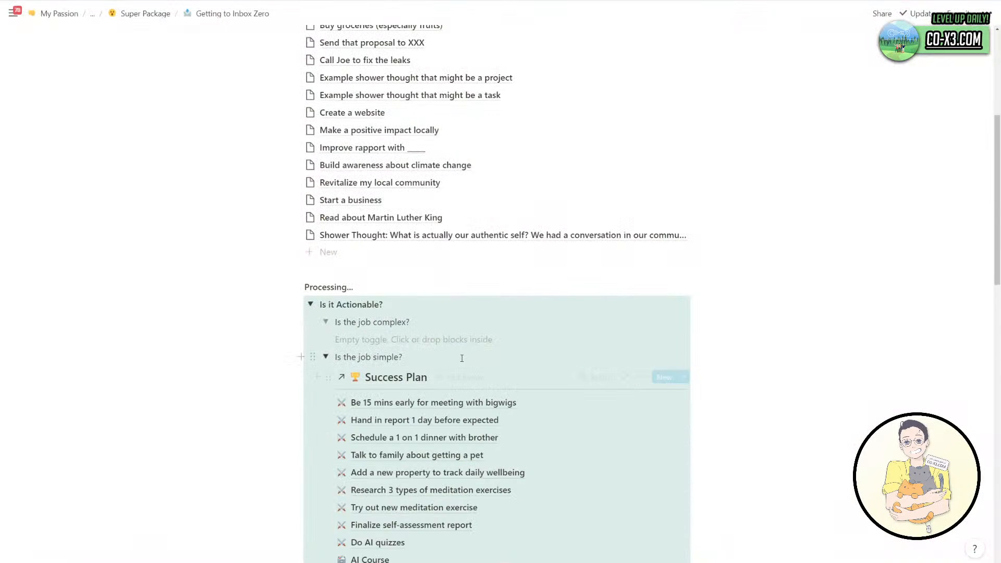
# Filter the Backlog view to entries whose Created On is Today.
pyautogui.click(640, 379)
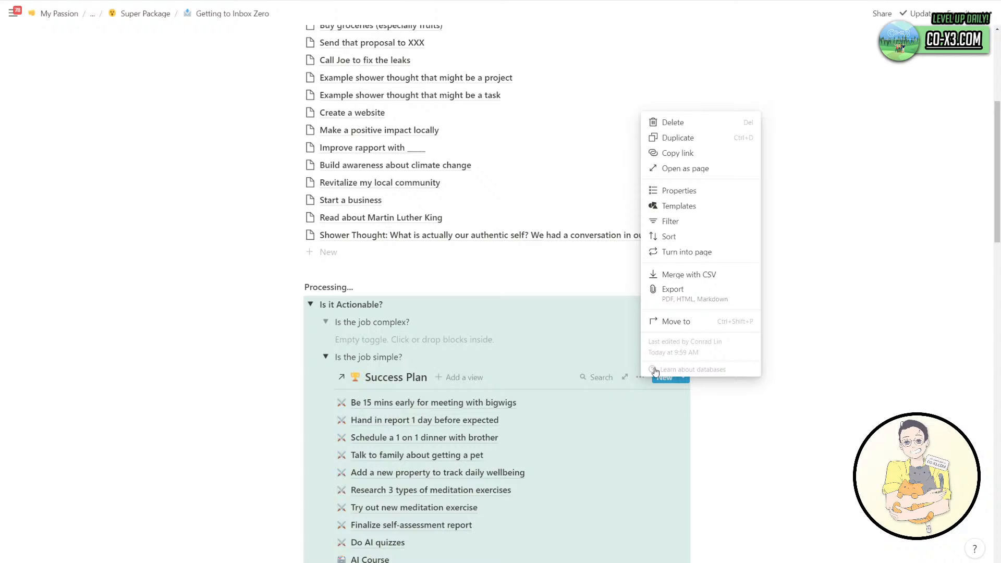
pyautogui.click(673, 221)
pyautogui.click(459, 479)
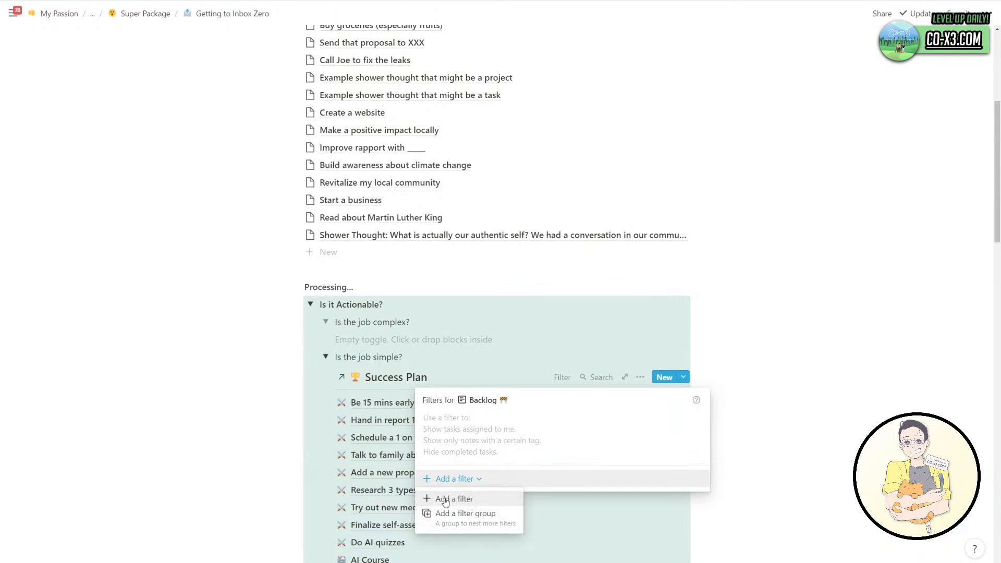
pyautogui.click(446, 498)
pyautogui.click(489, 423)
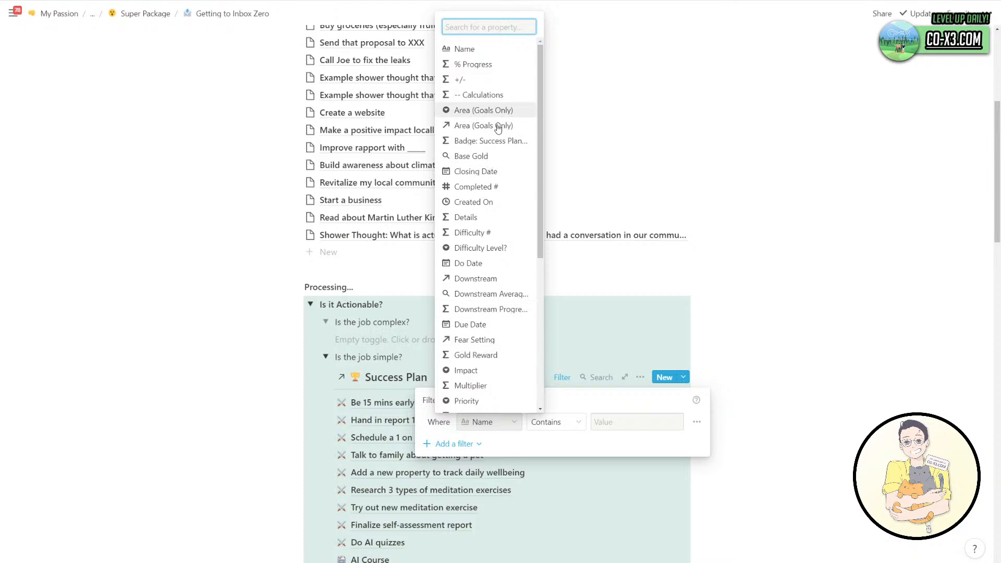
pyautogui.click(501, 204)
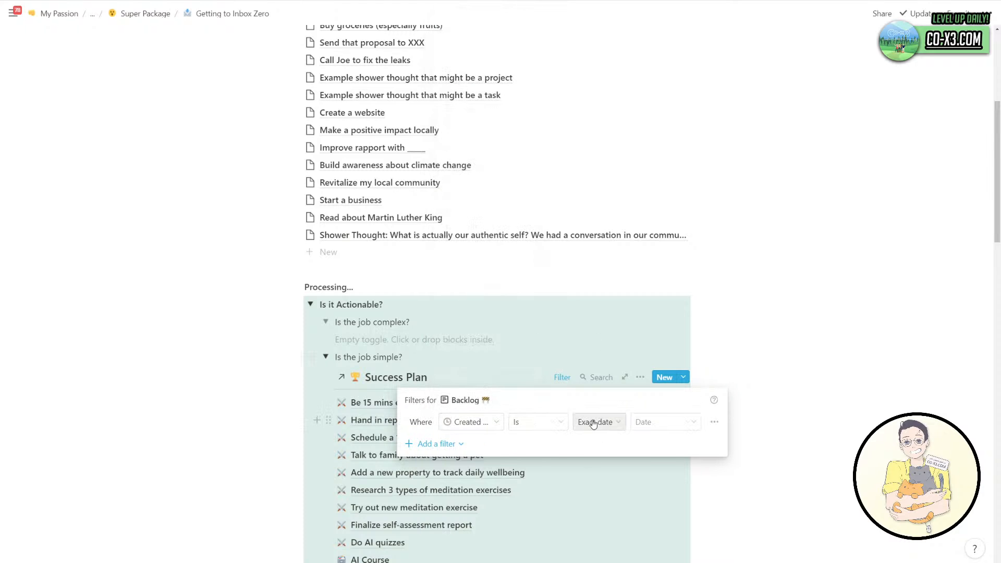
pyautogui.click(598, 423)
pyautogui.click(567, 442)
pyautogui.click(477, 360)
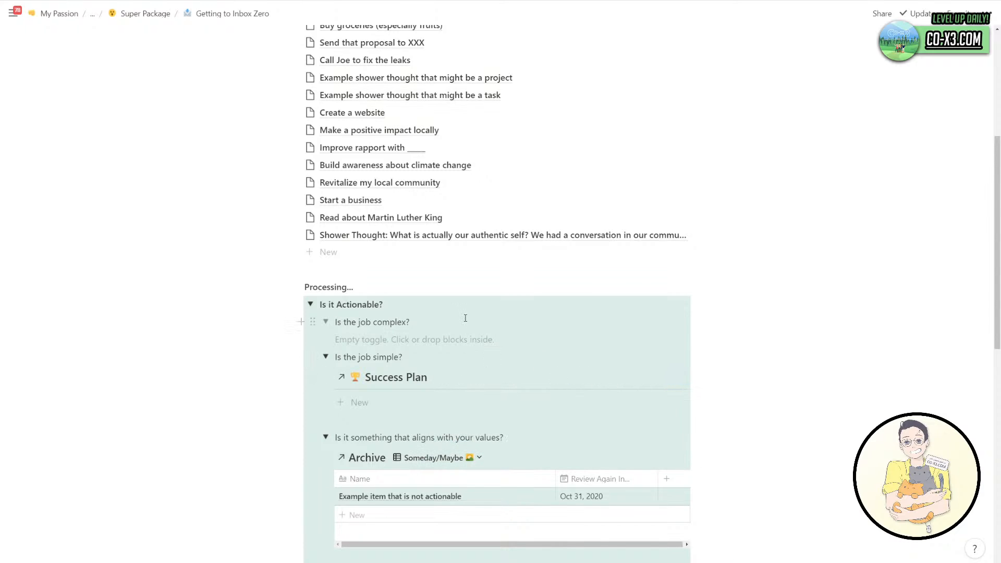
# Drag 'Call Joe to fix the leaks' from Inbox into Success Plan and check its shown properties.
pyautogui.scroll(1, 492, 325)
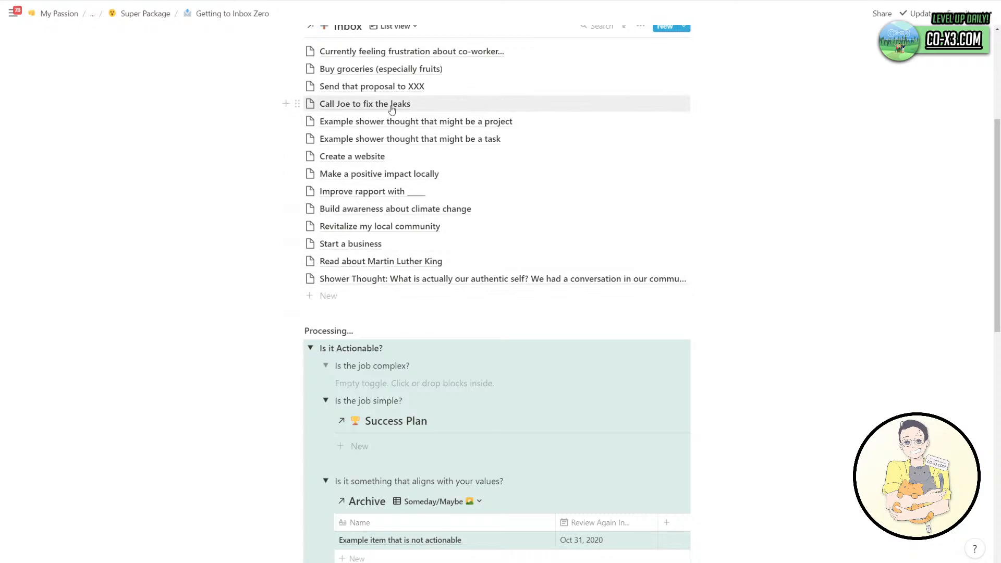
pyautogui.moveTo(392, 110); pyautogui.dragTo(394, 444)
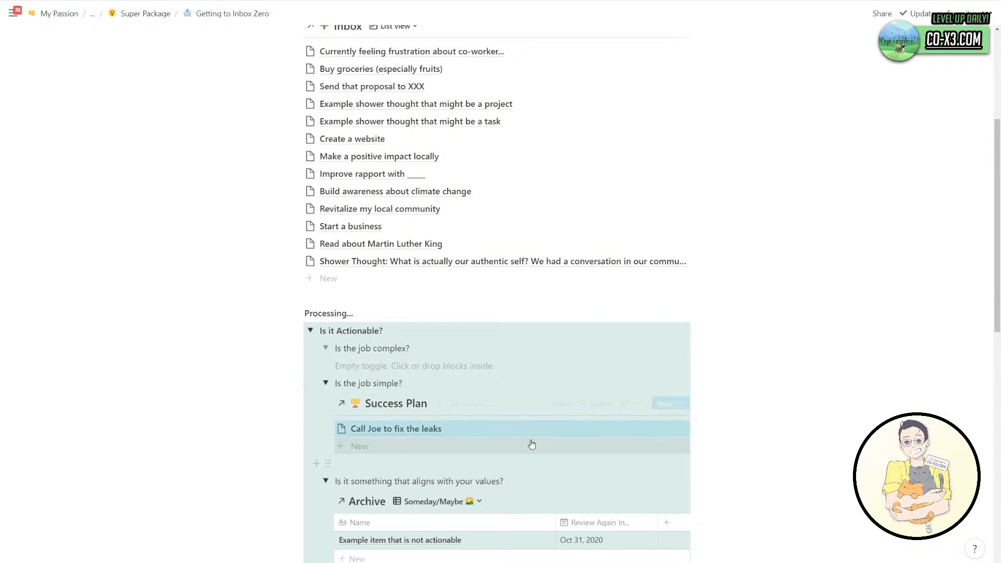
pyautogui.scroll(-1, 532, 444)
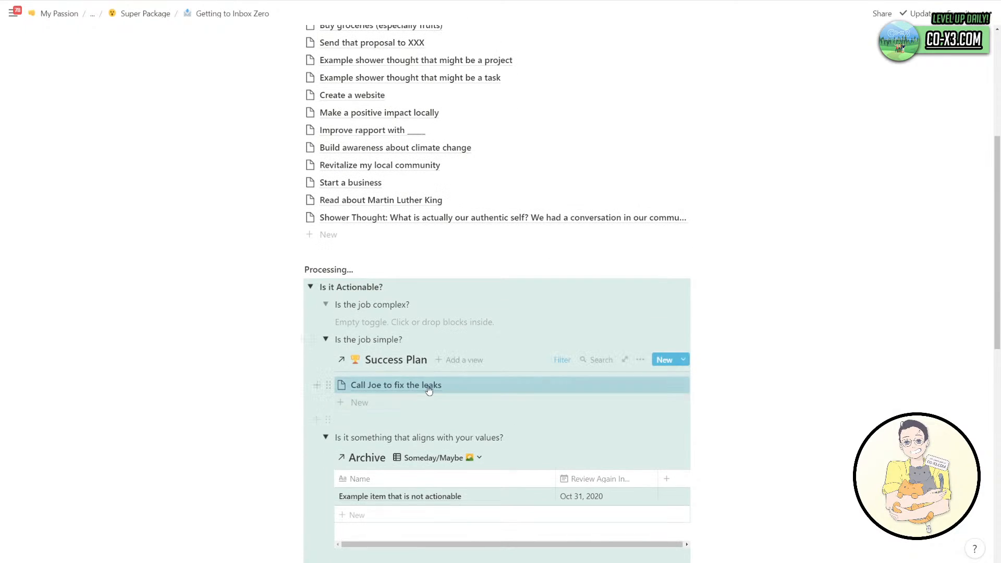
pyautogui.click(638, 360)
pyautogui.click(684, 173)
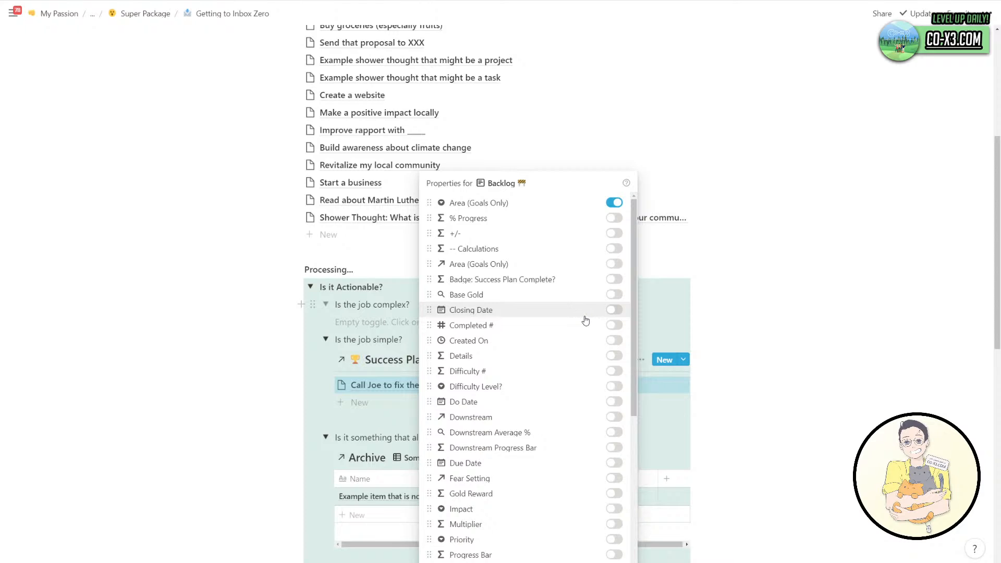
pyautogui.scroll(-2, 587, 323)
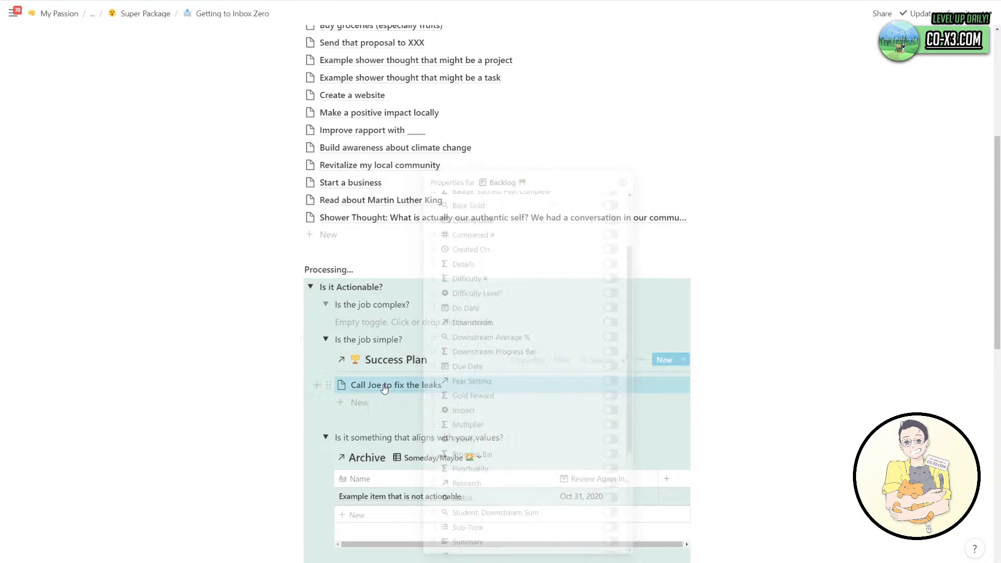
pyautogui.click(388, 387)
# Look over the 'Call Joe to fix the leaks' page, then close its preview.
pyautogui.click(390, 387)
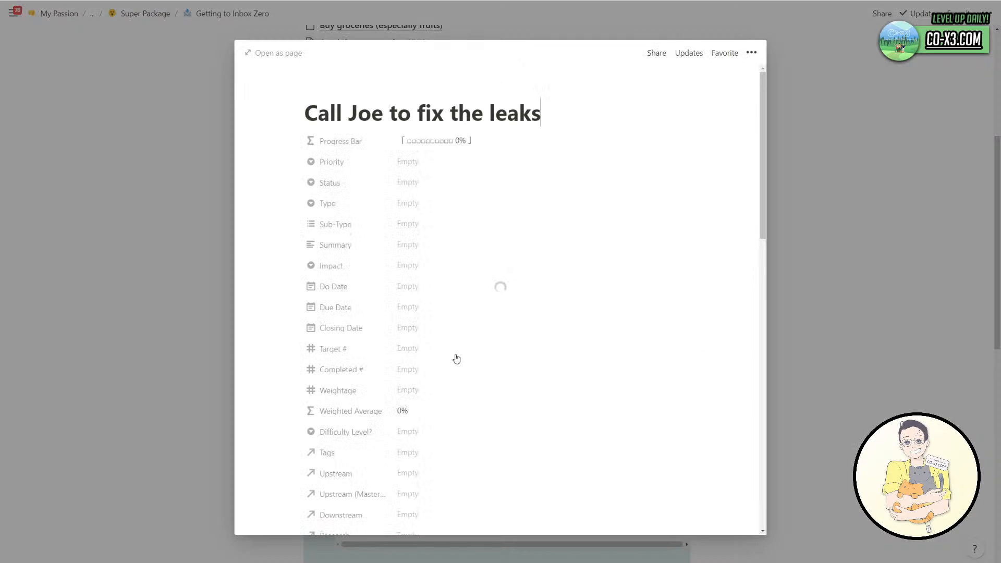
pyautogui.scroll(-2, 472, 347)
pyautogui.scroll(-12, 472, 347)
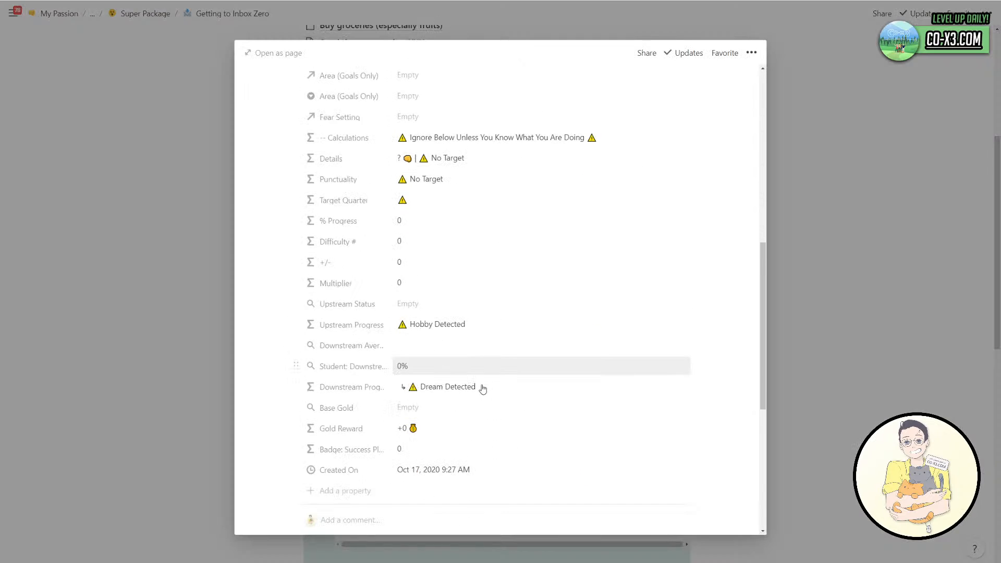
pyautogui.scroll(6, 487, 391)
pyautogui.scroll(5, 506, 396)
pyautogui.scroll(-12, 507, 395)
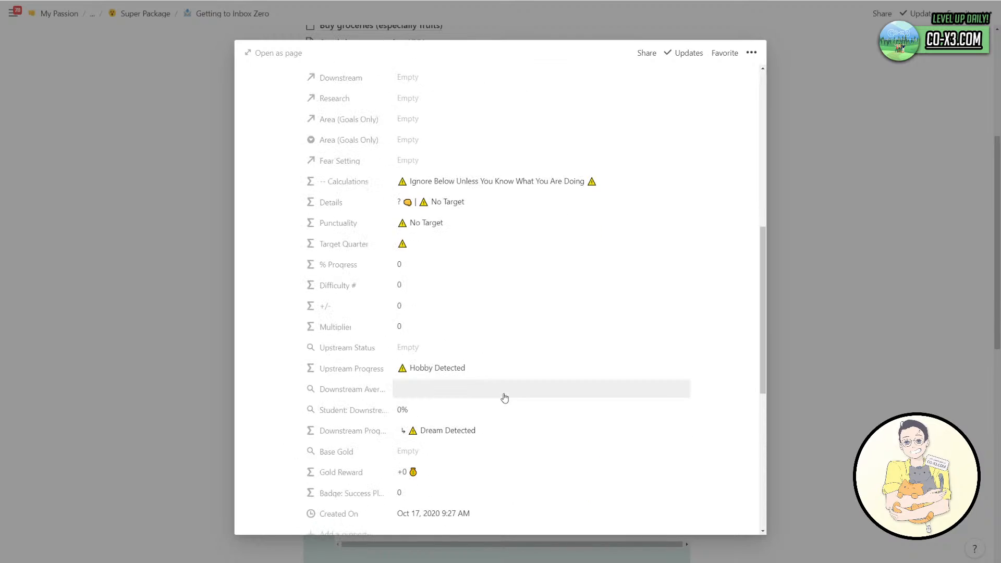
pyautogui.scroll(15, 493, 398)
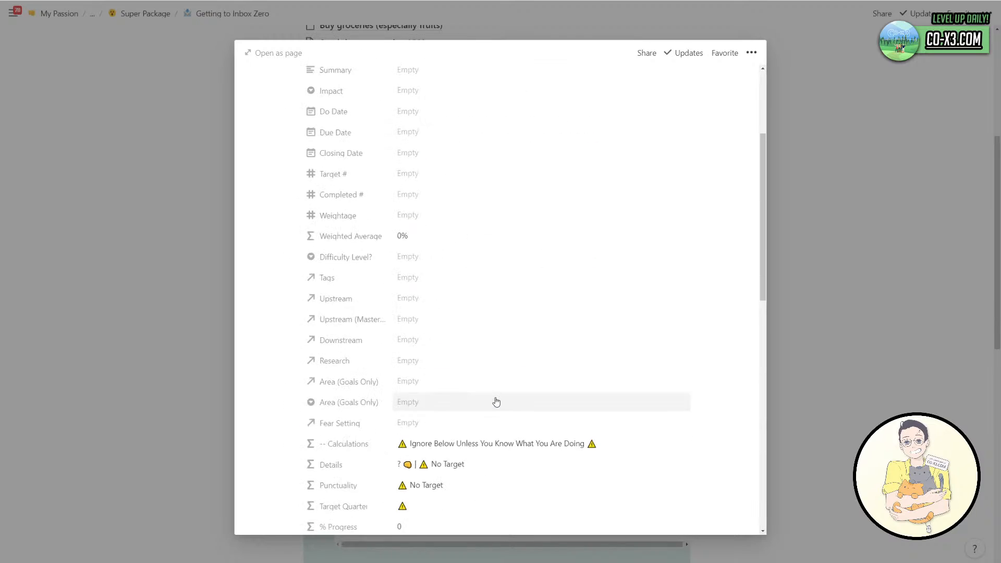
pyautogui.click(189, 315)
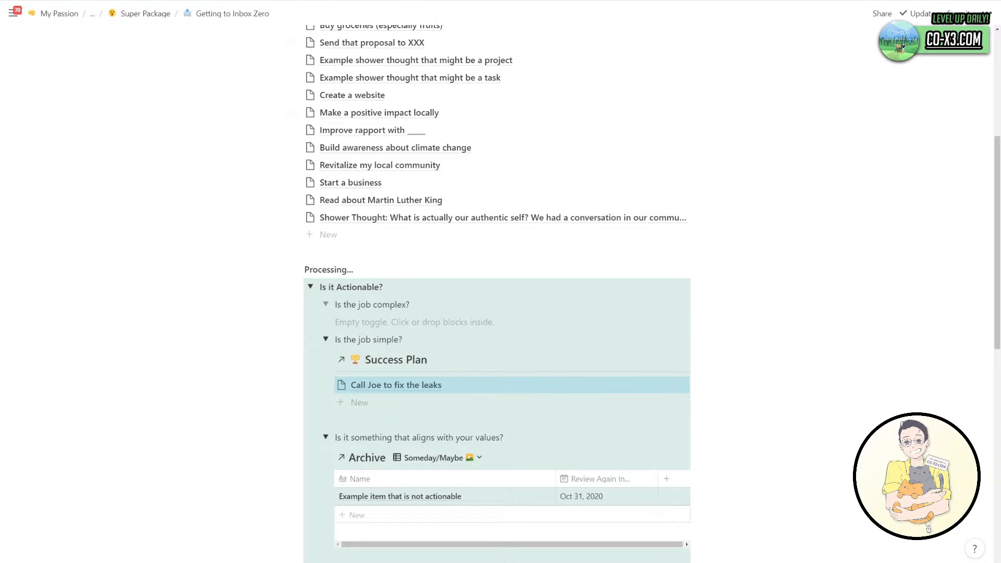
pyautogui.scroll(-3, 434, 107)
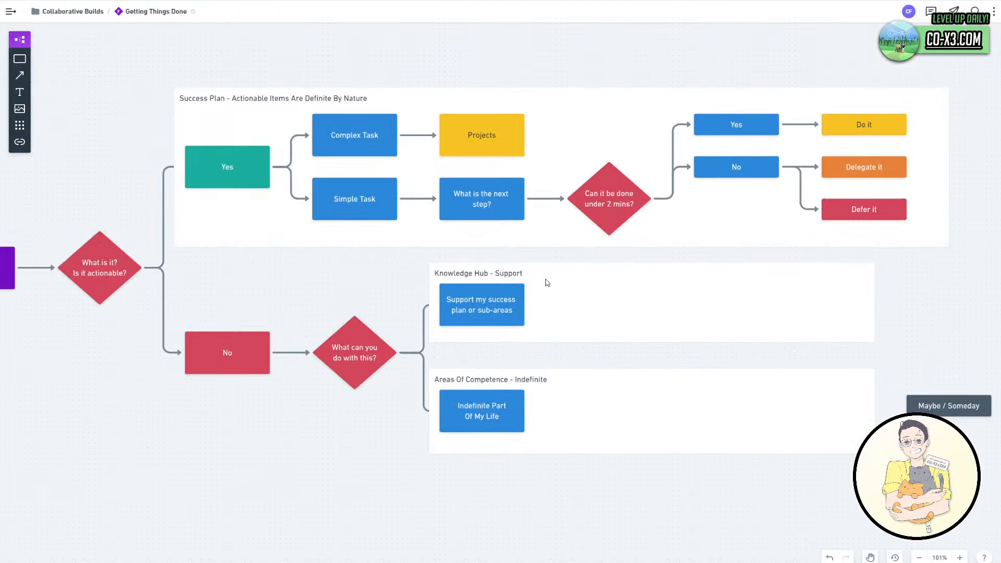
pyautogui.scroll(1, 547, 283)
pyautogui.scroll(1, 547, 283)
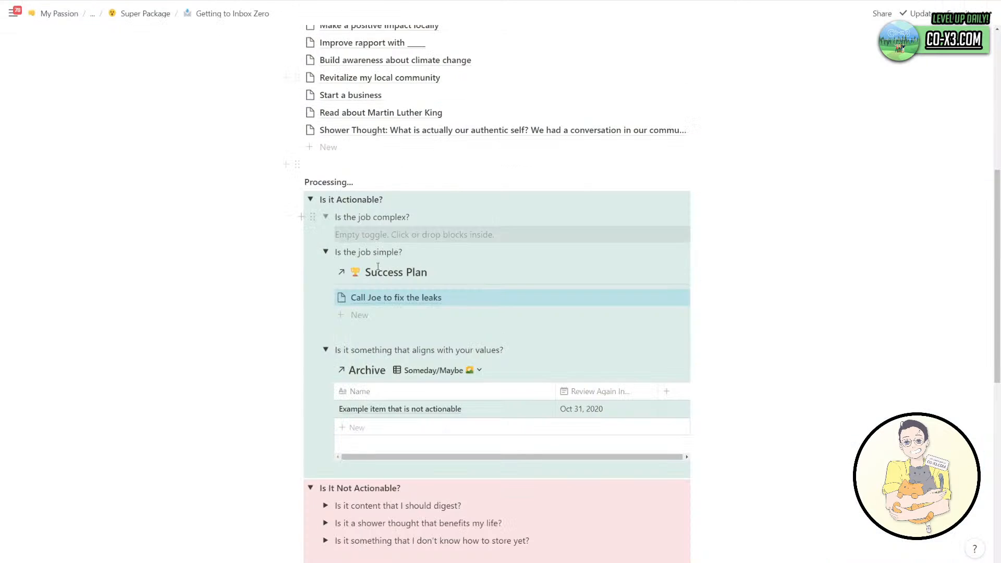
# Create a toggle 'Does it answer a why question?' inside 'Is the job complex?' using /toggle.
pyautogui.click(381, 234)
pyautogui.press('Return')
pyautogui.press('Up')
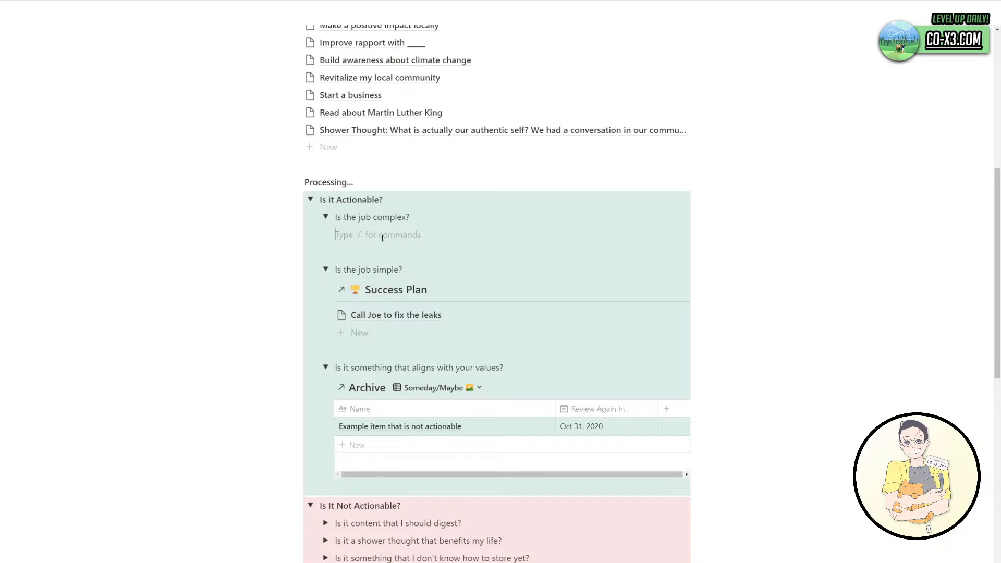
pyautogui.write('/toggle')
pyautogui.press('Return')
pyautogui.write('Does it answer a why question?')
# Add 'Does it answer a what?' and 'Does it answer how?' toggles, shortening the why title to 'Does it answer a why?'.
pyautogui.press('Return')
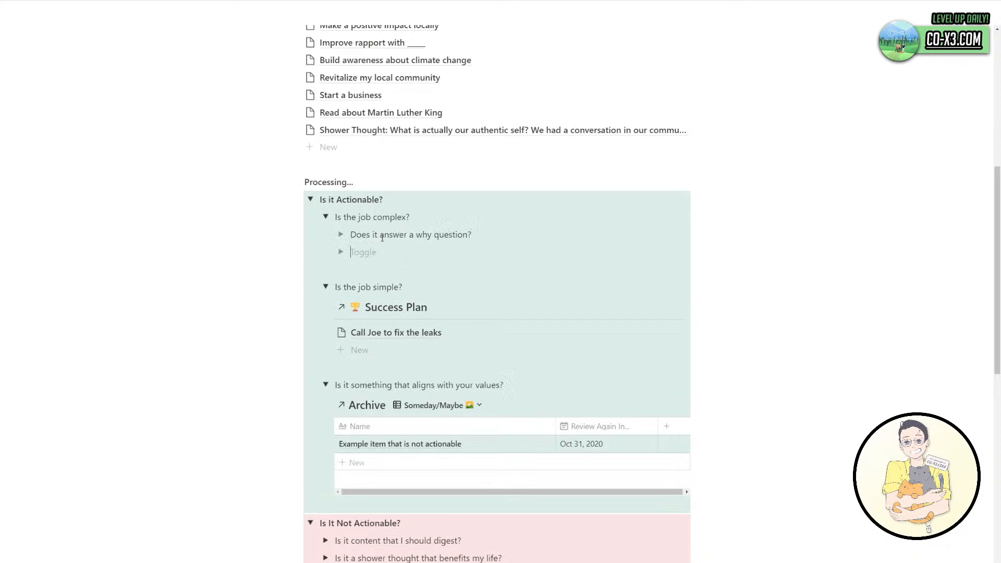
pyautogui.write('Does it answer what?')
pyautogui.hotkey('ctrl', 'Delete')
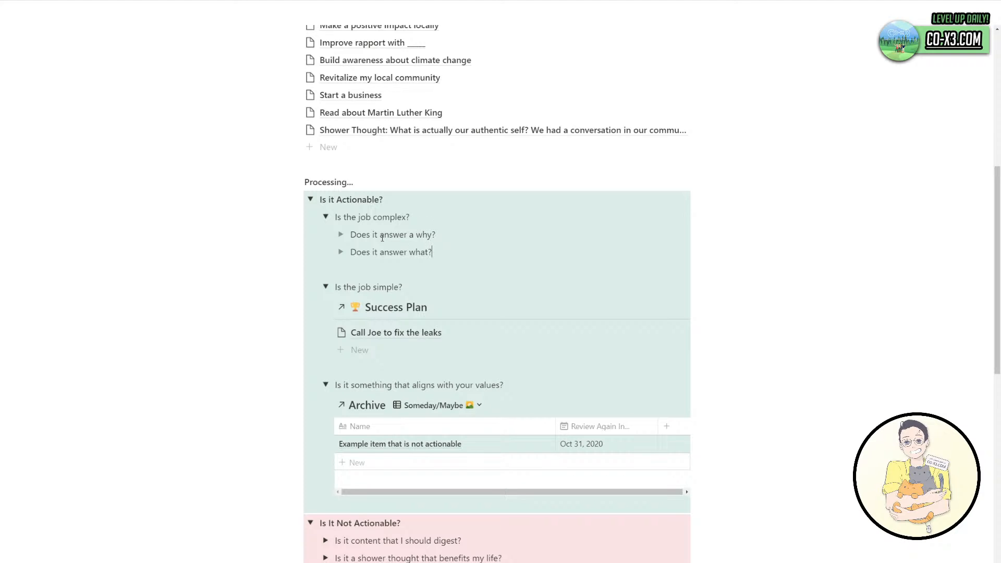
pyautogui.write('a')
pyautogui.press('End')
pyautogui.press('Return')
pyautogui.write('Does it ')
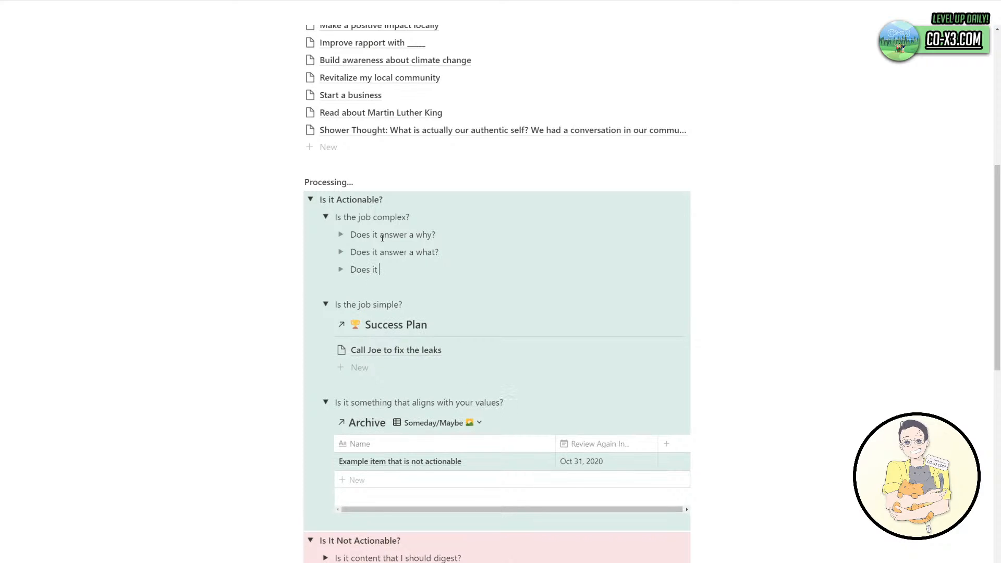
pyautogui.write('answer how?')
pyautogui.scroll(2, 438, 272)
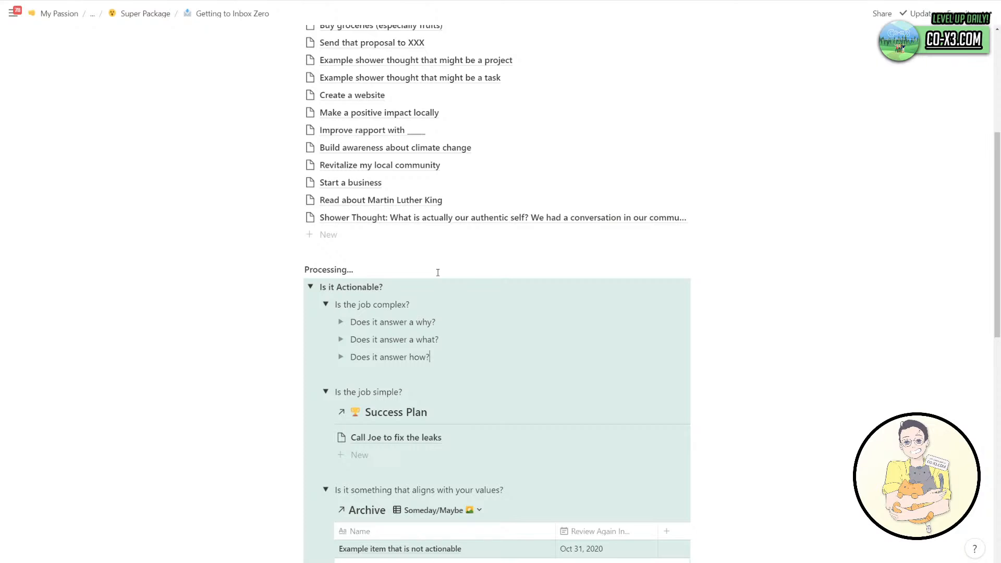
pyautogui.scroll(2, 440, 274)
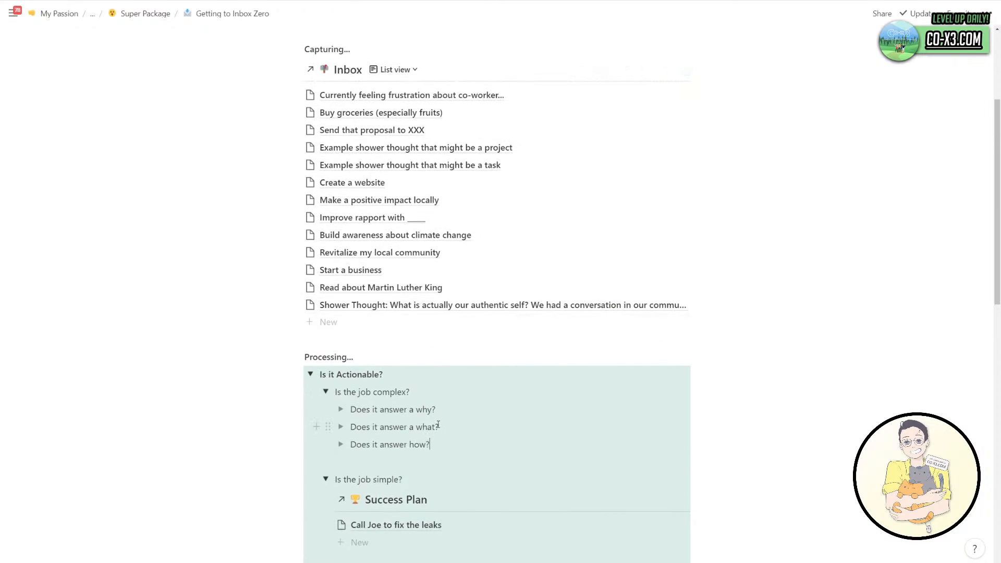
pyautogui.scroll(-8, 438, 425)
pyautogui.scroll(5, 418, 419)
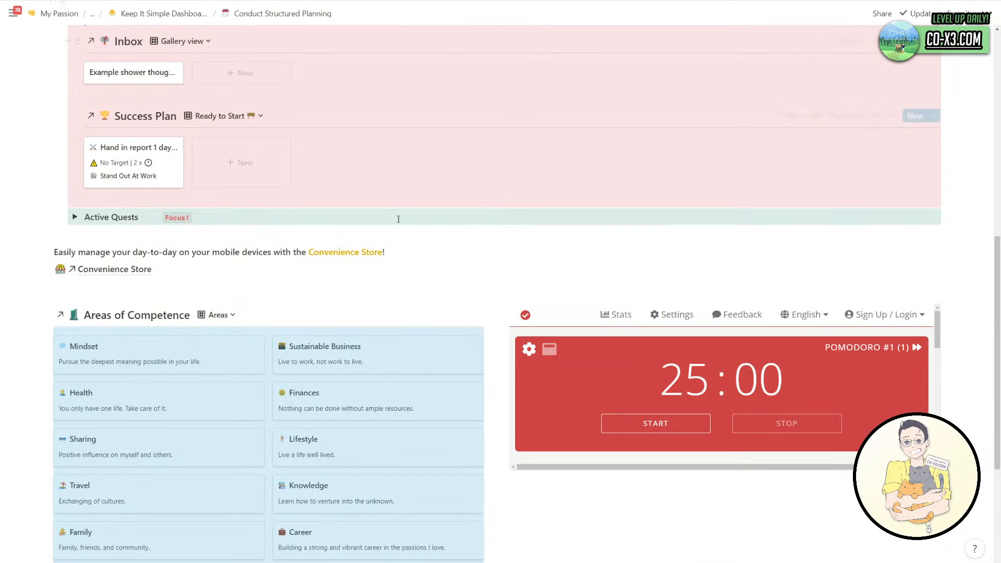
# Expand the Weekly Check-In and Goals sections in the sidebar.
pyautogui.scroll(5, 133, 186)
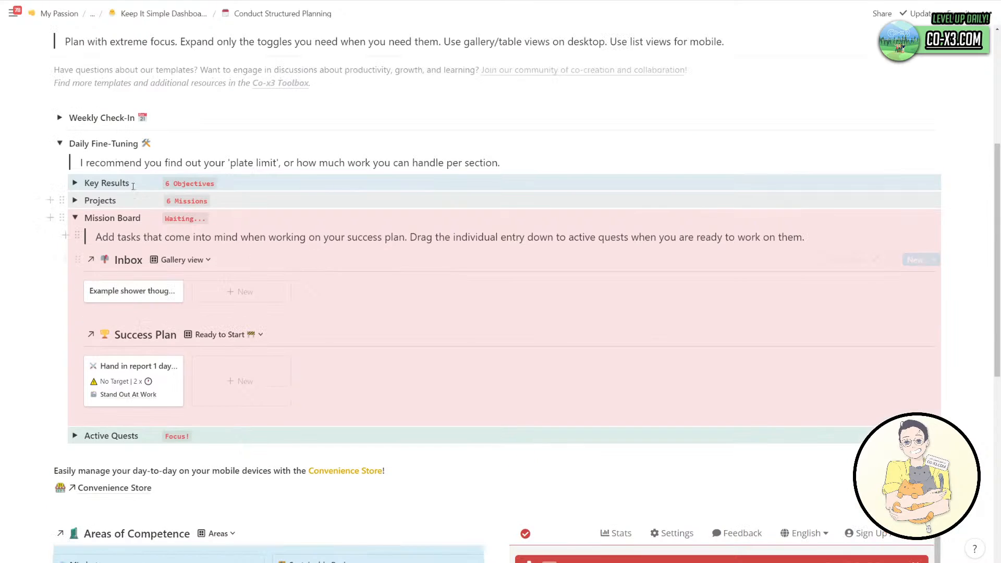
pyautogui.click(59, 118)
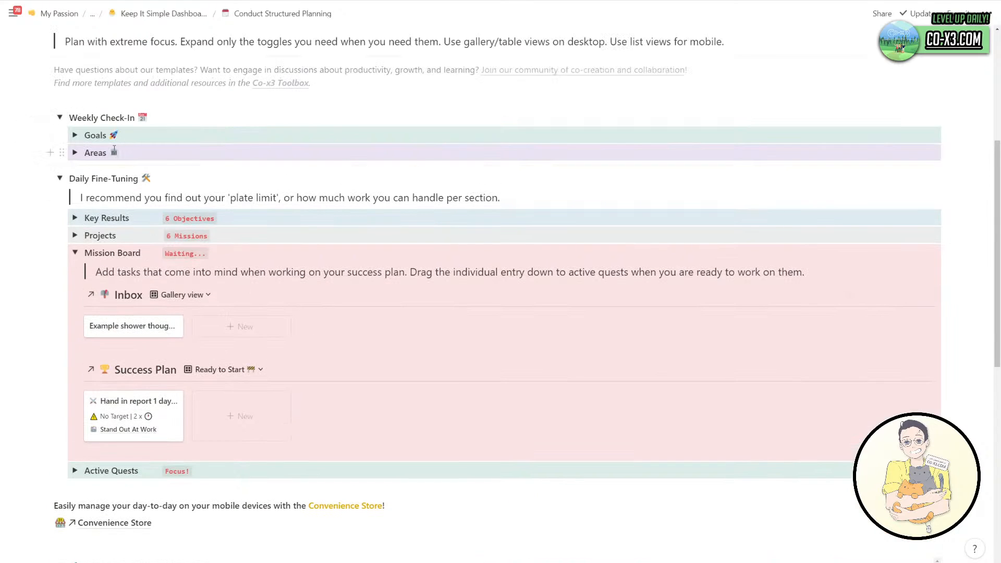
pyautogui.click(75, 135)
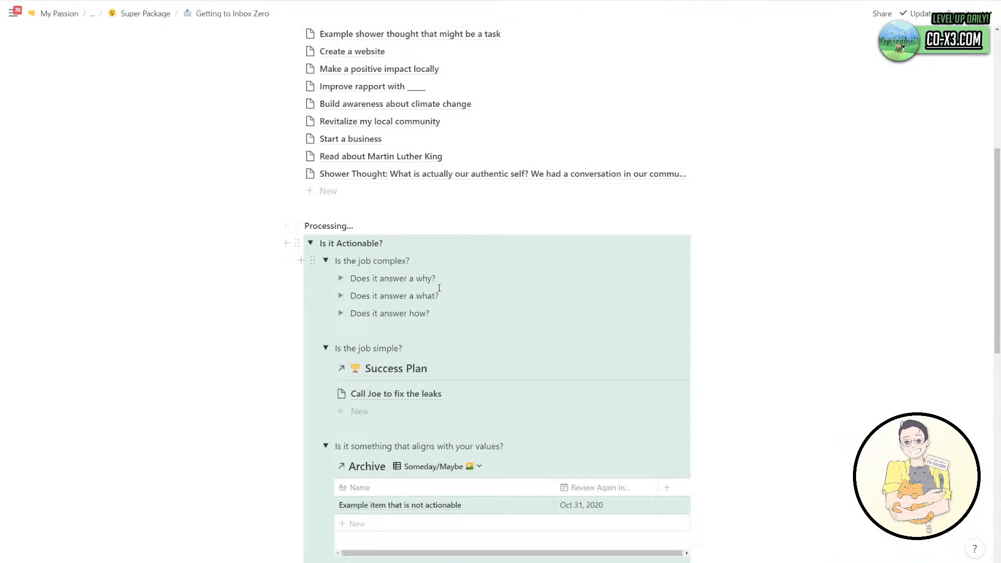
# Expand 'Does it answer a why?' and add empty lines inside it.
pyautogui.click(341, 278)
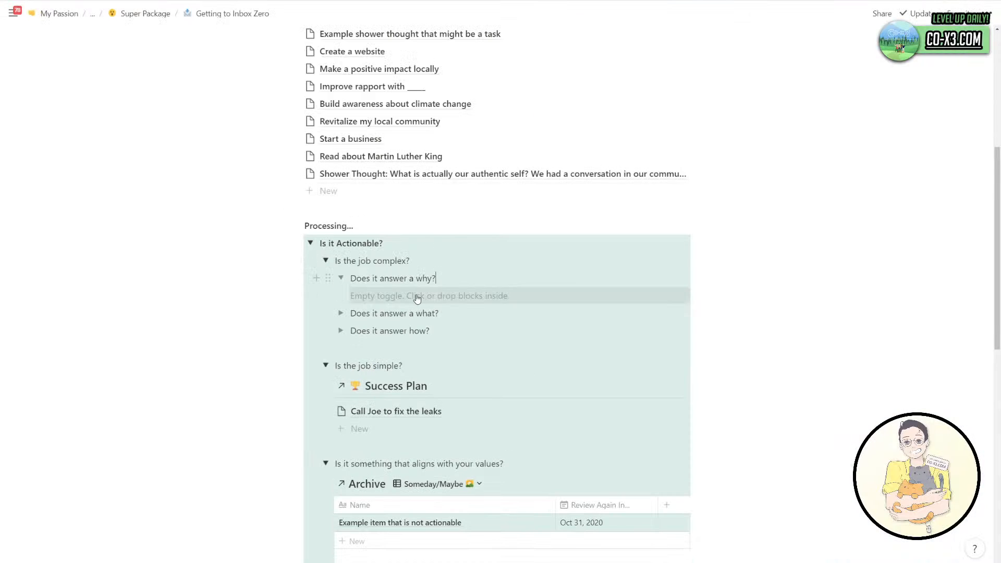
pyautogui.press('Return')
pyautogui.press('Up')
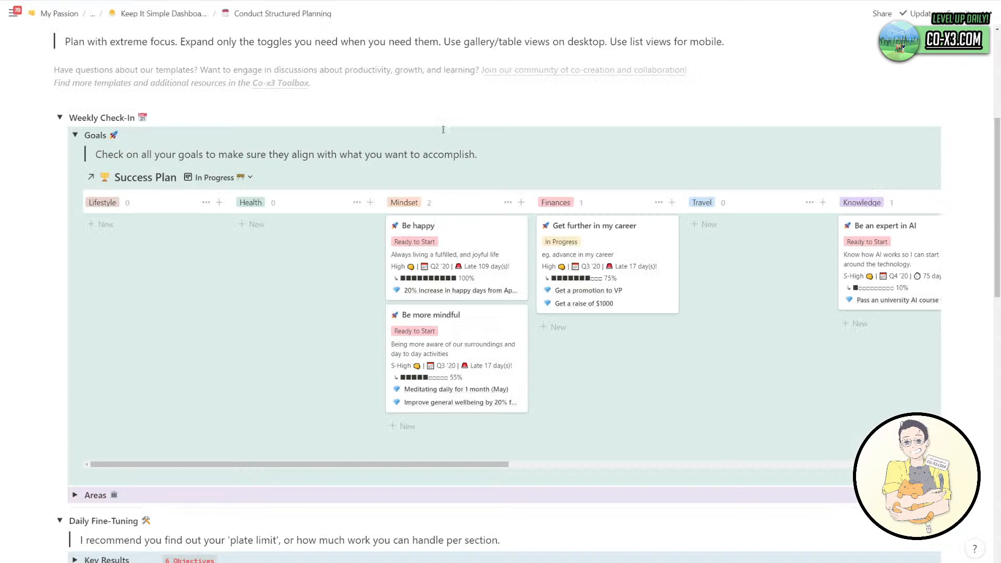
# Copy the Success Plan board block from Conduct Structured Planning and check its views.
pyautogui.click(78, 177)
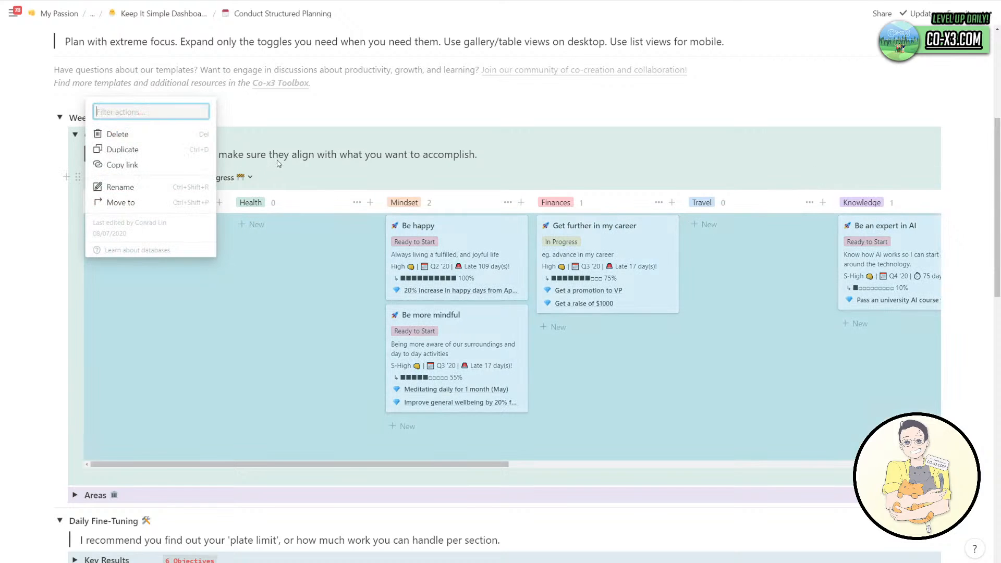
pyautogui.press('Escape')
pyautogui.click(241, 180)
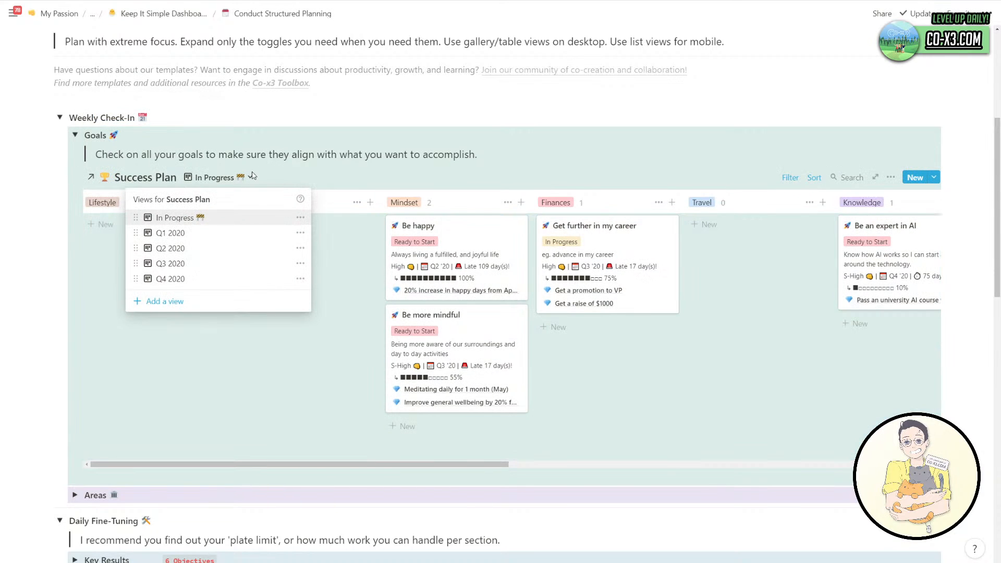
pyautogui.press('Escape')
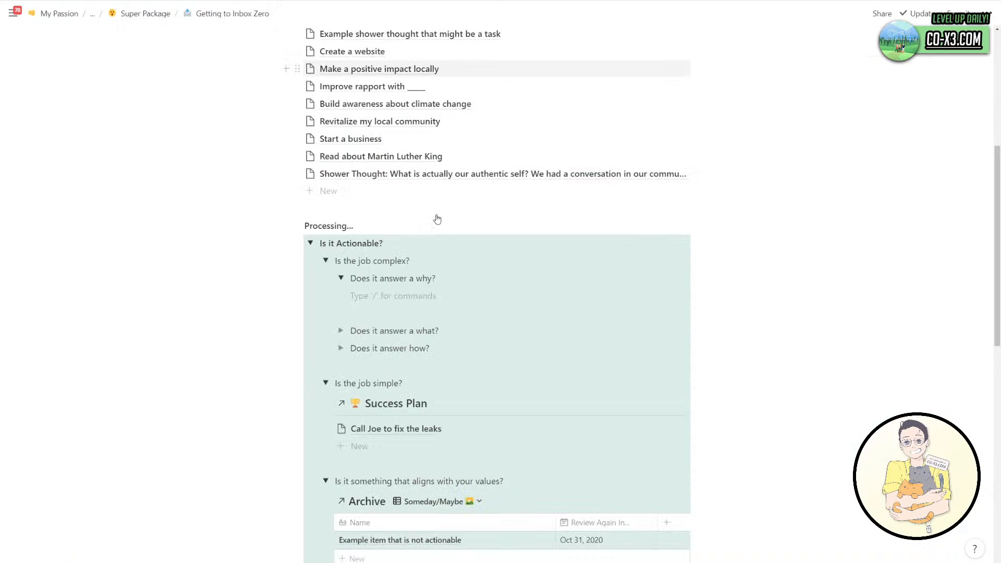
# Paste the Success Plan board into the why toggle and switch its In Progress view to List layout.
pyautogui.click(446, 295)
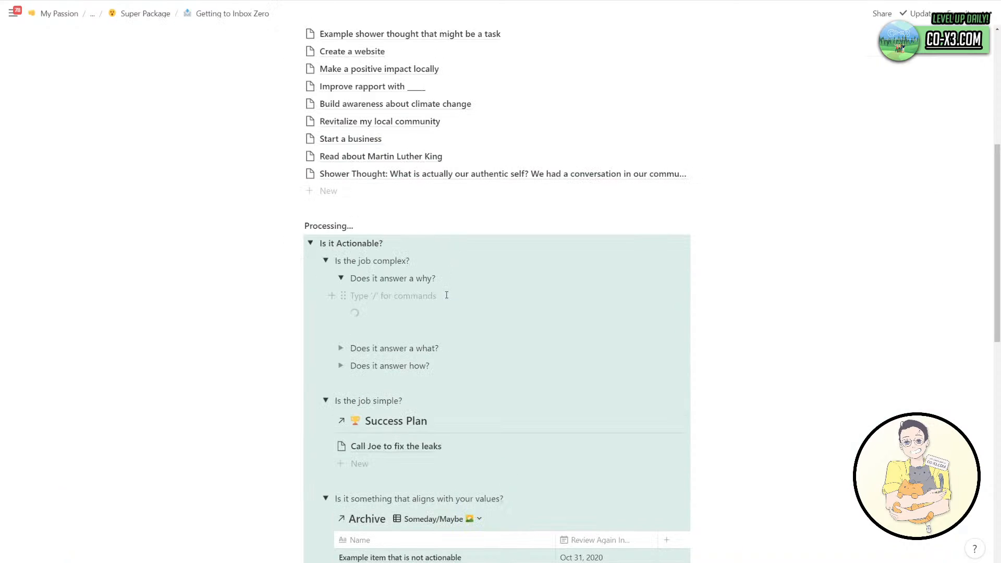
pyautogui.press('BackSpace')
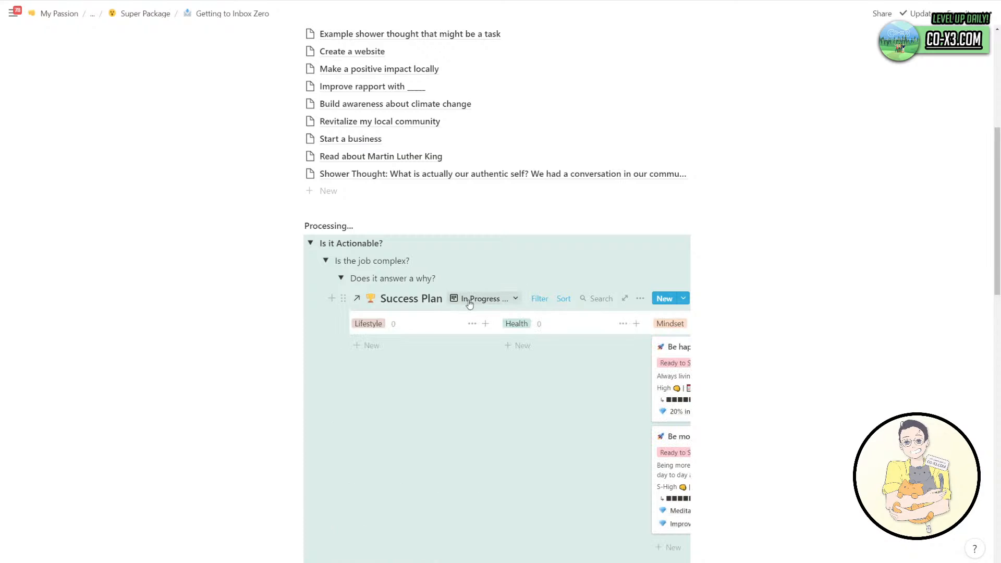
pyautogui.click(476, 300)
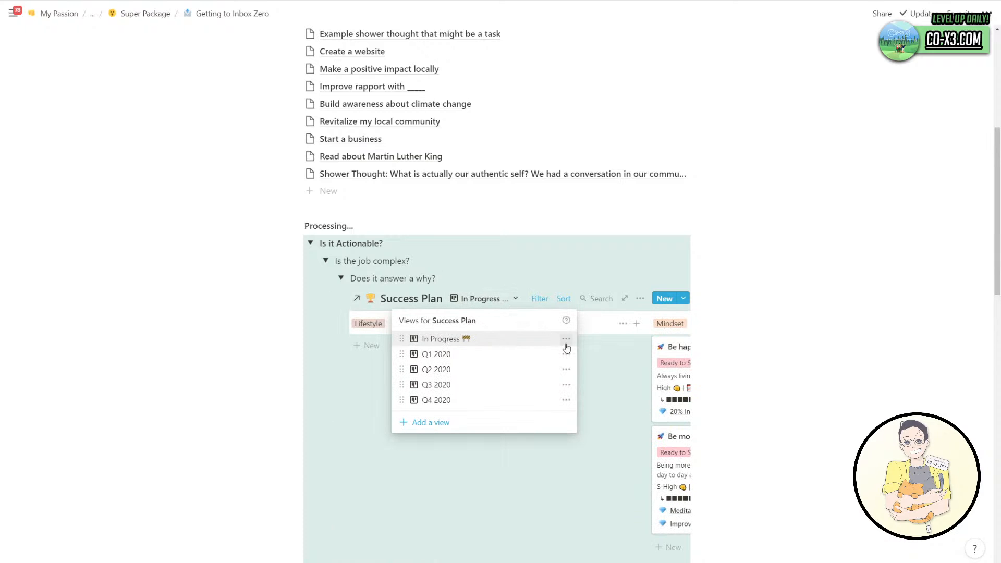
pyautogui.click(540, 299)
pyautogui.click(540, 299)
pyautogui.click(518, 299)
pyautogui.click(491, 301)
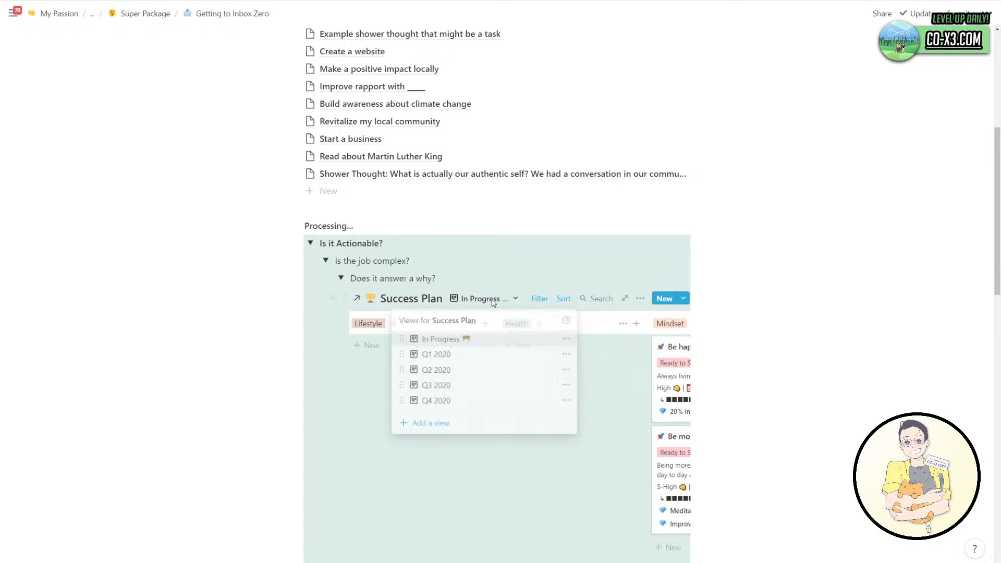
pyautogui.click(566, 339)
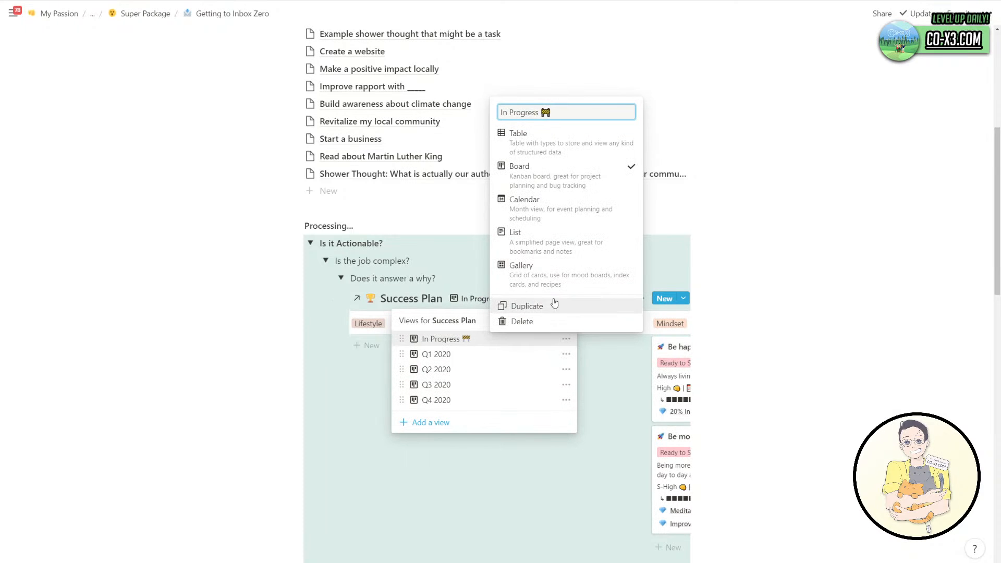
pyautogui.click(559, 254)
pyautogui.press('Escape')
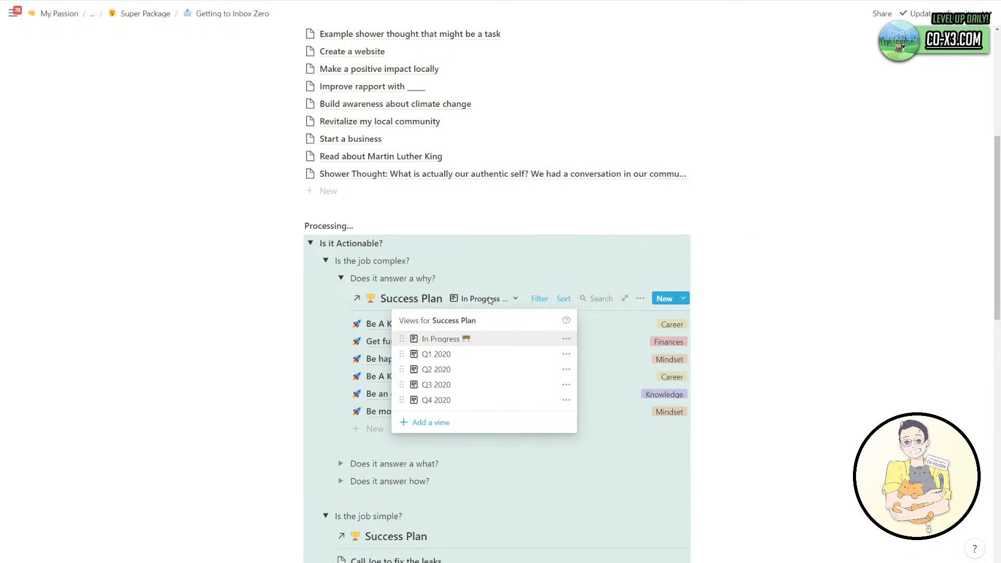
pyautogui.press('Escape')
# Add a Created On is Today filter to the In Progress view.
pyautogui.click(539, 299)
pyautogui.click(455, 387)
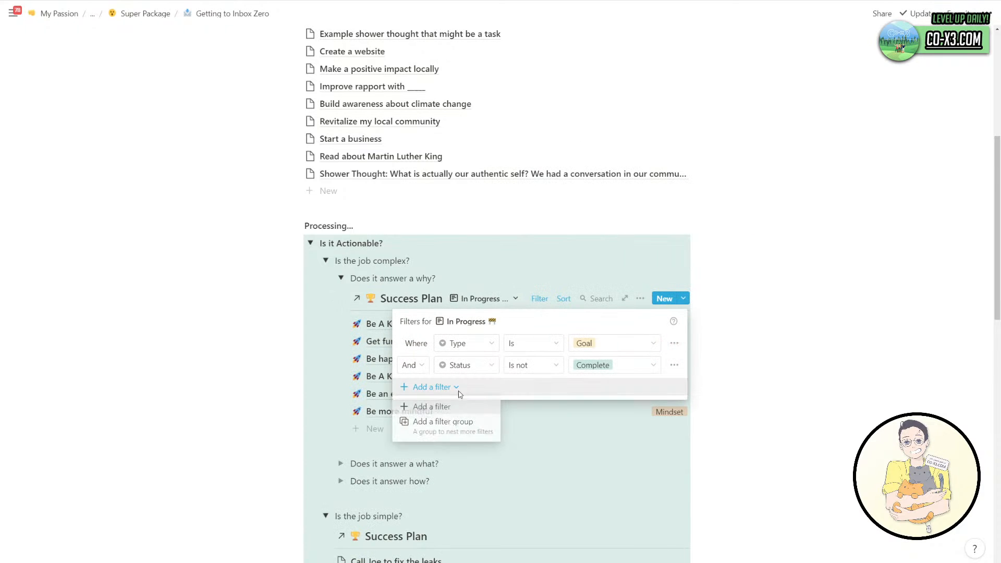
pyautogui.click(436, 411)
pyautogui.click(467, 387)
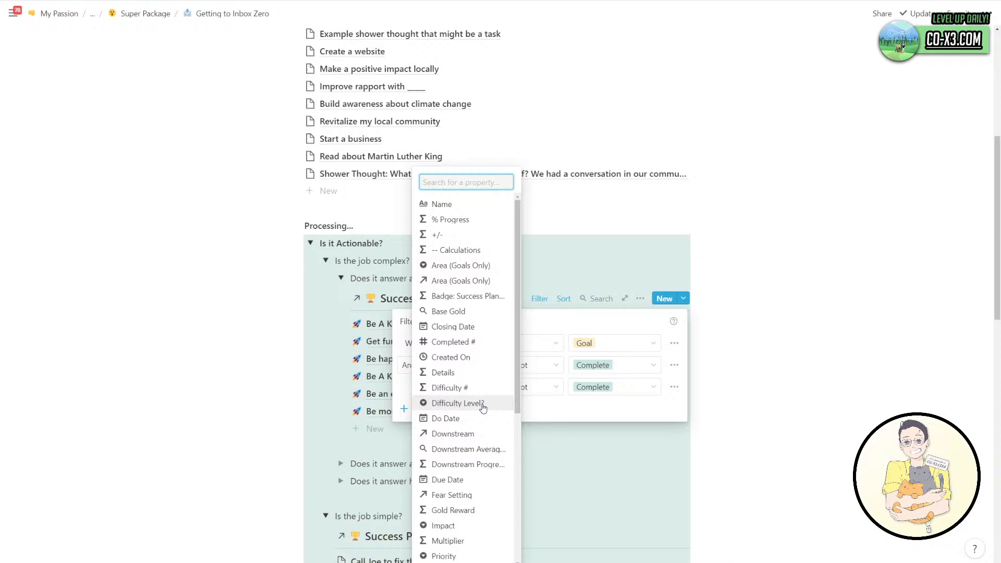
pyautogui.click(472, 358)
pyautogui.click(572, 387)
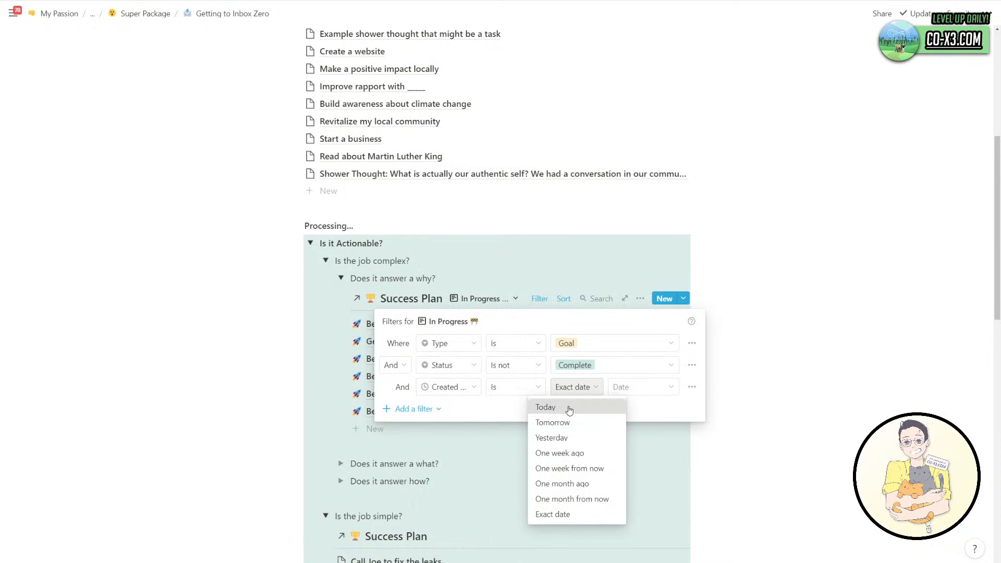
pyautogui.click(567, 408)
pyautogui.press('Escape')
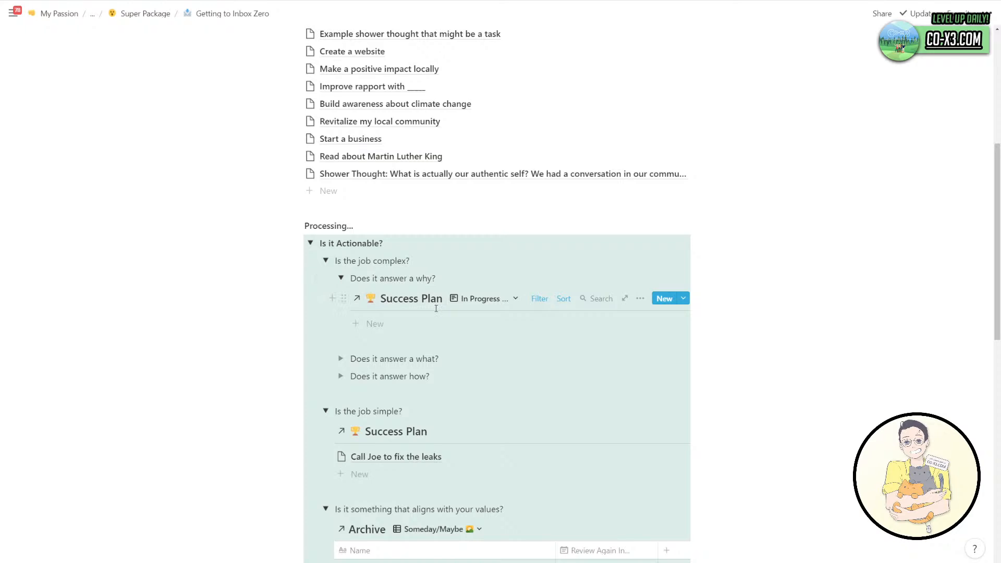
# Expand the 'Does it answer a what?' toggle and delete the Q1 2020 Success Plan view.
pyautogui.click(340, 358)
pyautogui.scroll(-1, 428, 364)
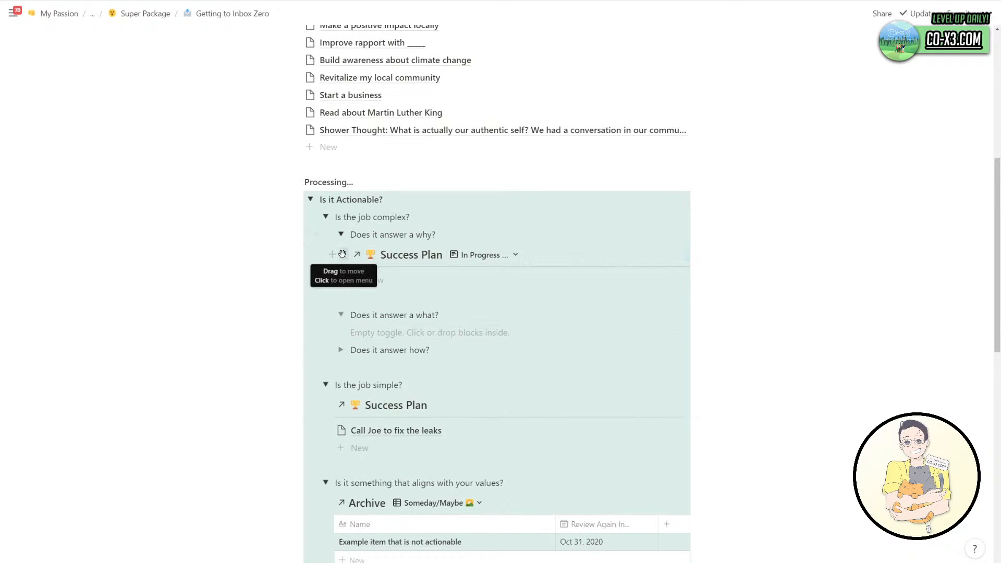
pyautogui.click(477, 255)
pyautogui.click(566, 311)
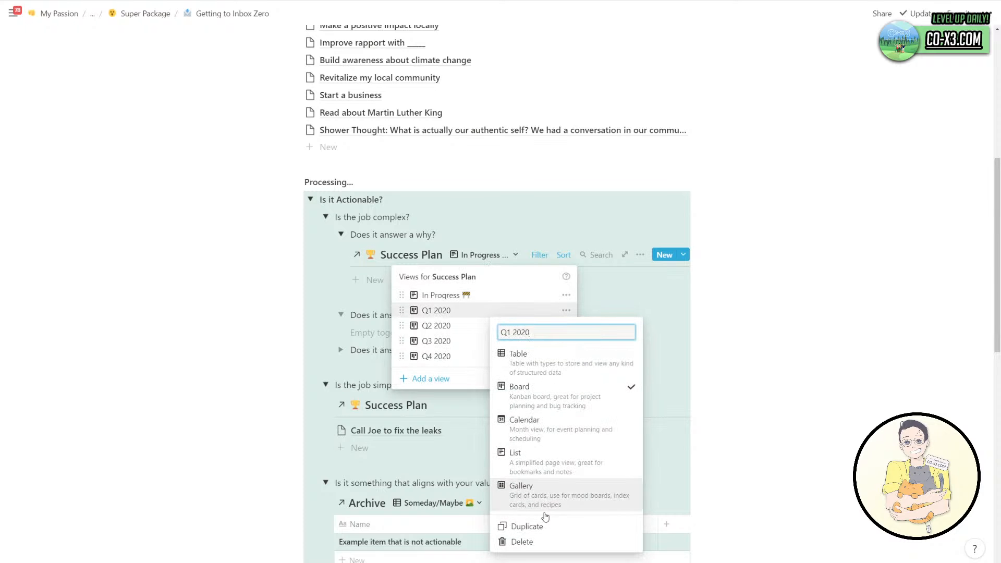
pyautogui.click(536, 543)
pyautogui.click(518, 296)
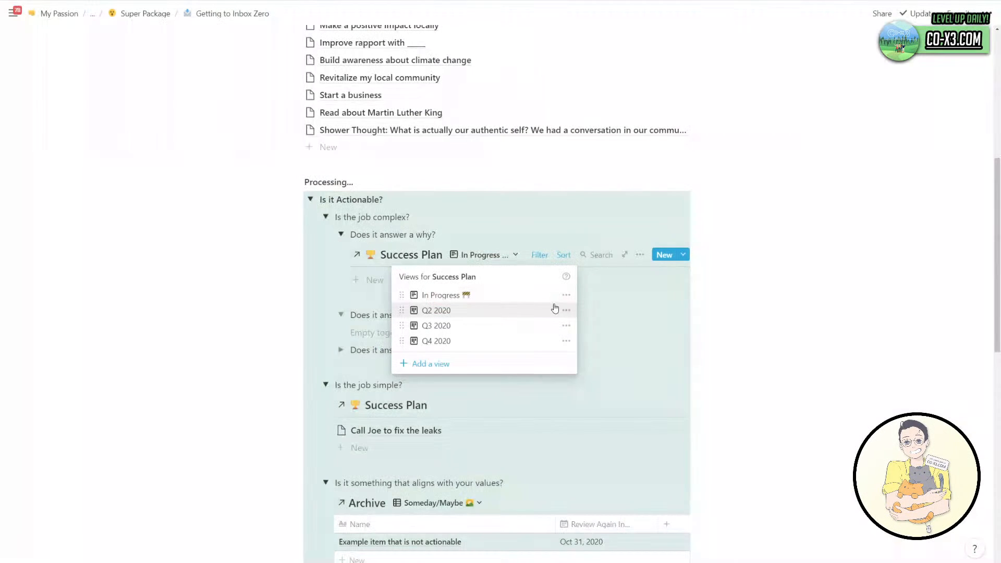
# Delete the Q2 2020 and Q3 2020 views, leaving In Progress and Q4 2020.
pyautogui.click(566, 310)
pyautogui.click(527, 542)
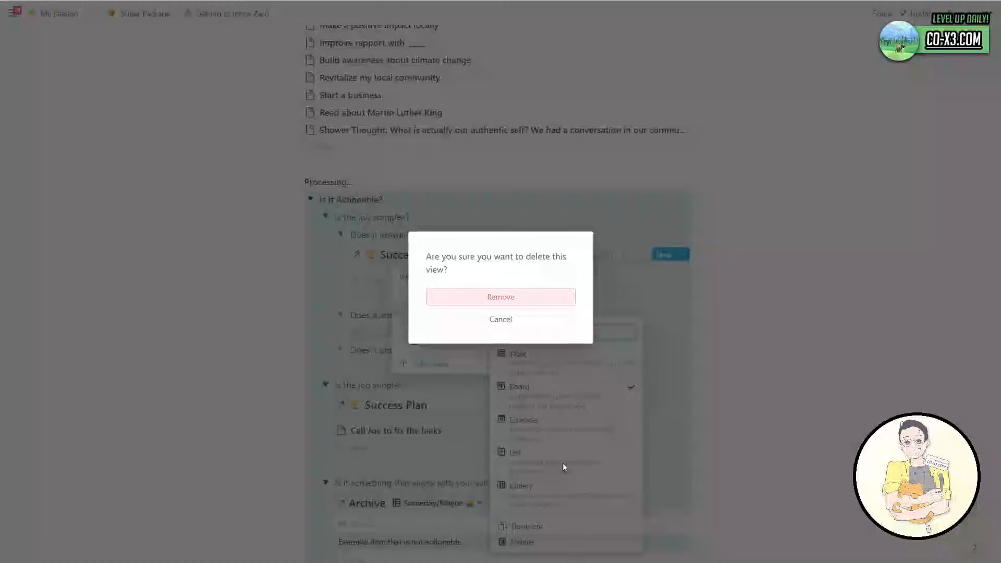
pyautogui.click(498, 296)
pyautogui.click(566, 310)
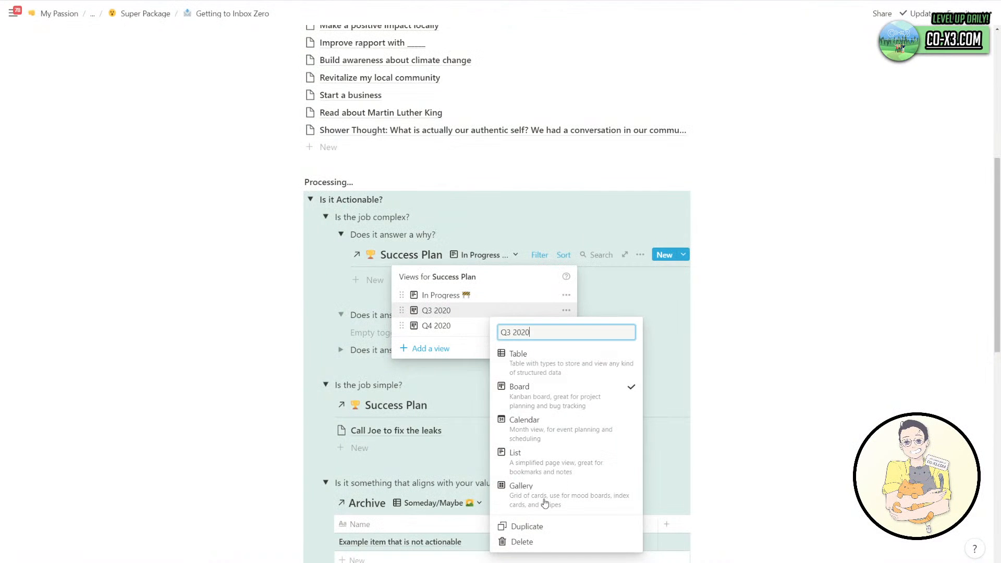
pyautogui.click(536, 542)
pyautogui.click(526, 295)
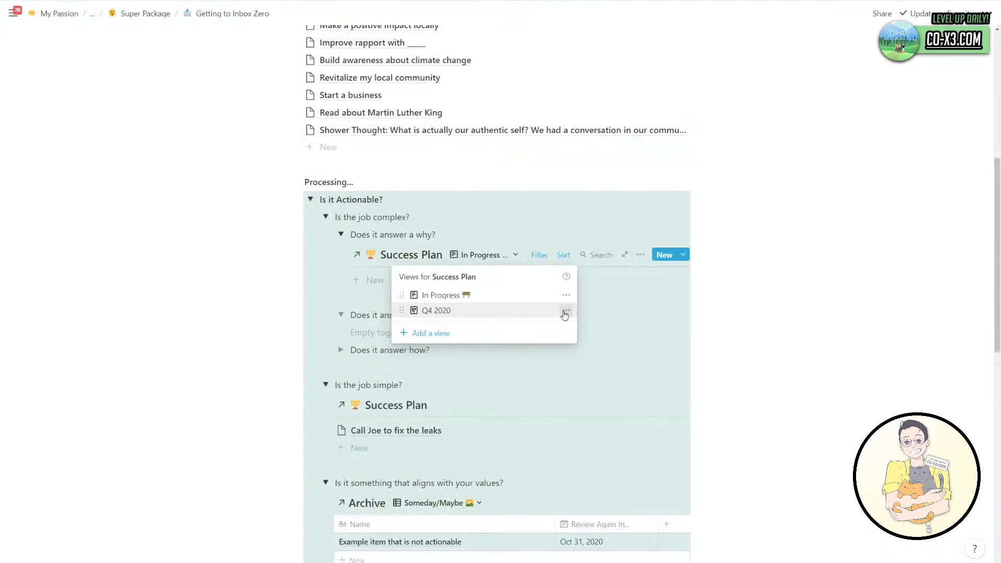
pyautogui.click(441, 252)
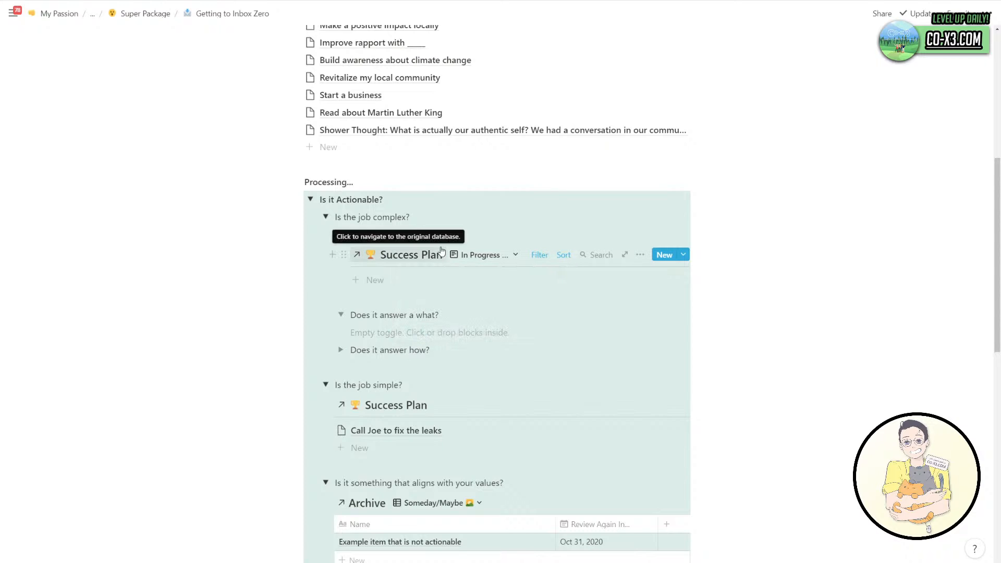
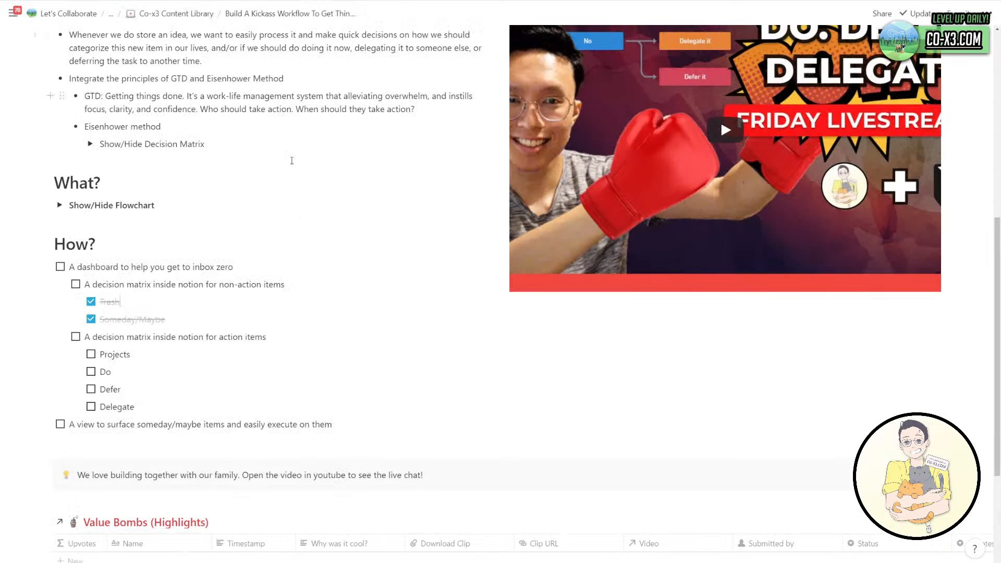
# Add What? bullets: decide whether to do, defer or delegate, and 'Easily categorize if a item should be:'.
pyautogui.scroll(-1, 254, 281)
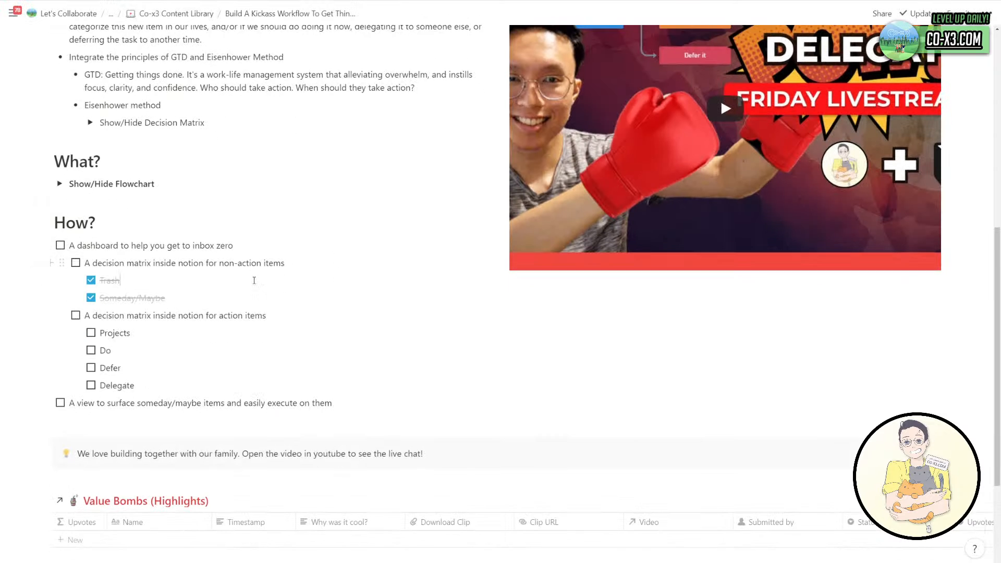
pyautogui.scroll(1, 133, 188)
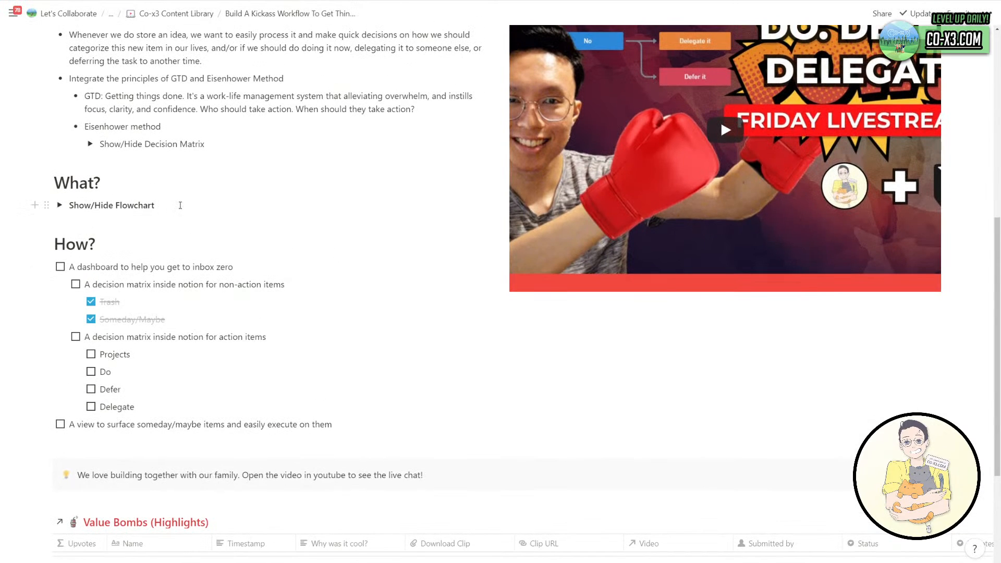
pyautogui.press('Return')
pyautogui.scroll(2, 180, 205)
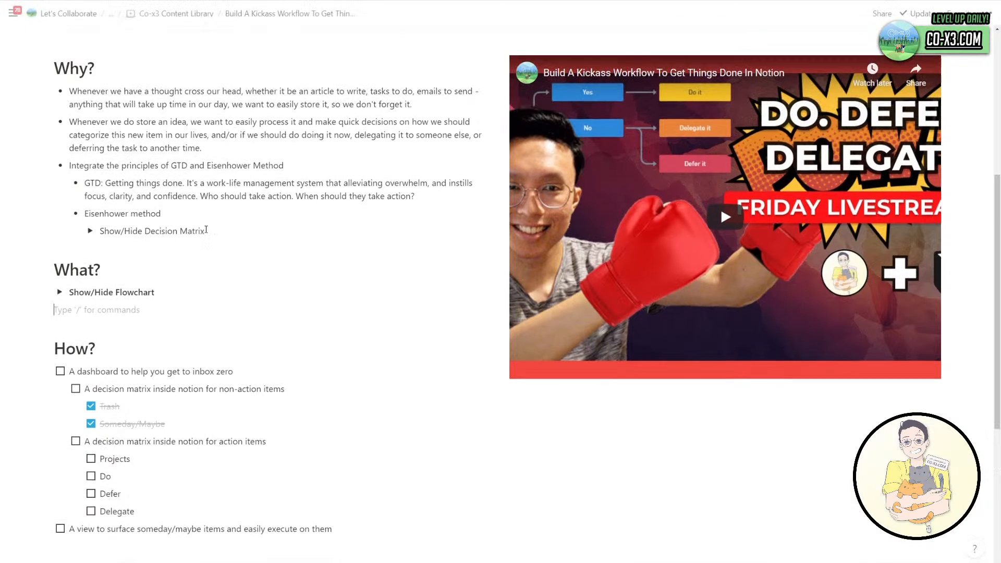
pyautogui.scroll(-1, 205, 230)
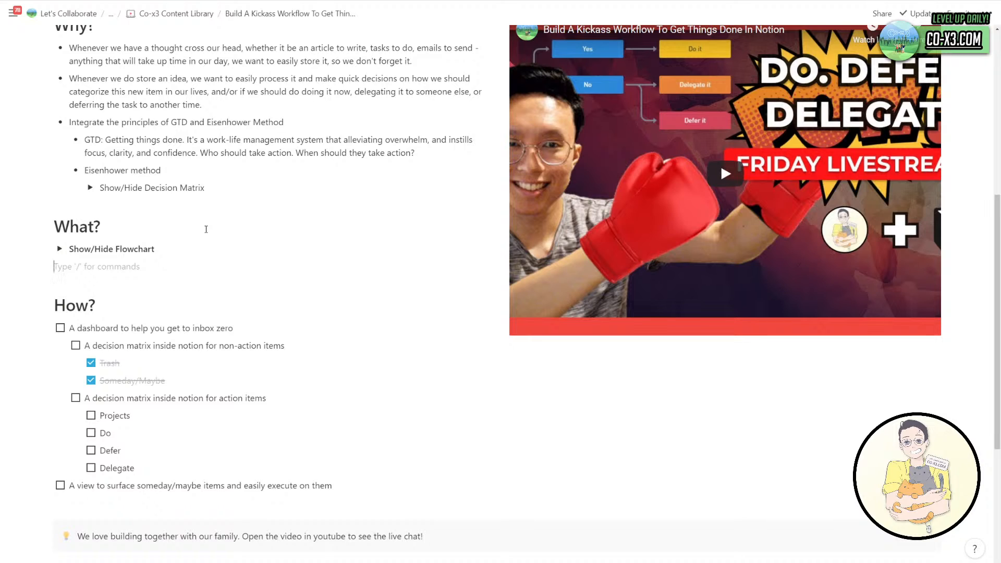
pyautogui.write('- ')
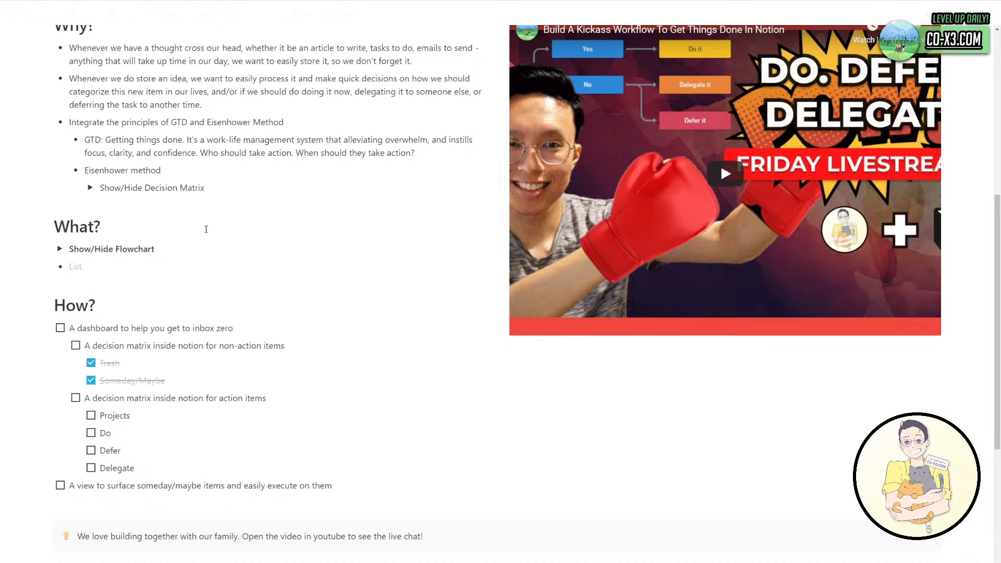
pyautogui.write('Easily able to make a decis')
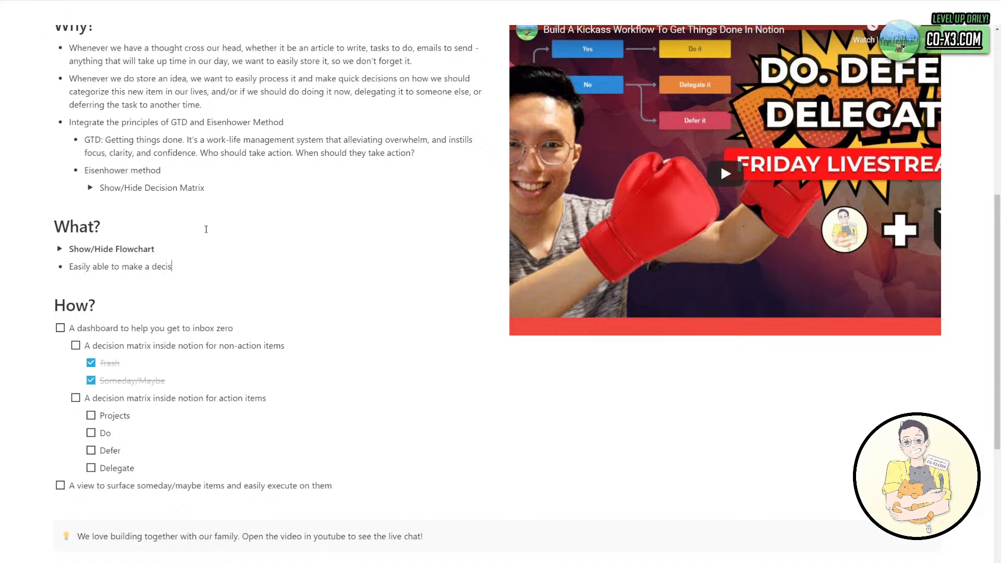
pyautogui.write('ion on wherher to do, defer or delegate')
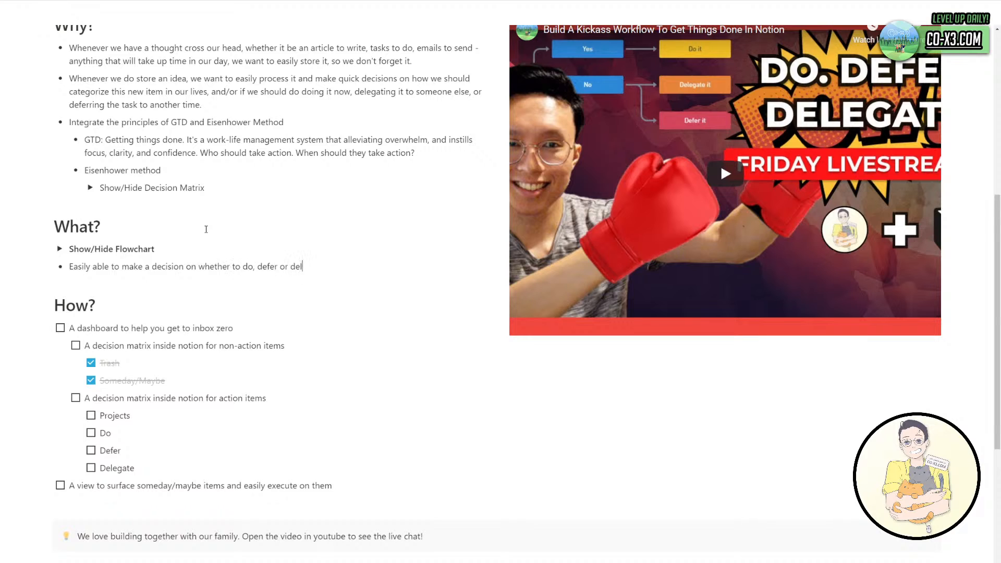
pyautogui.press('Return')
pyautogui.write('Easi')
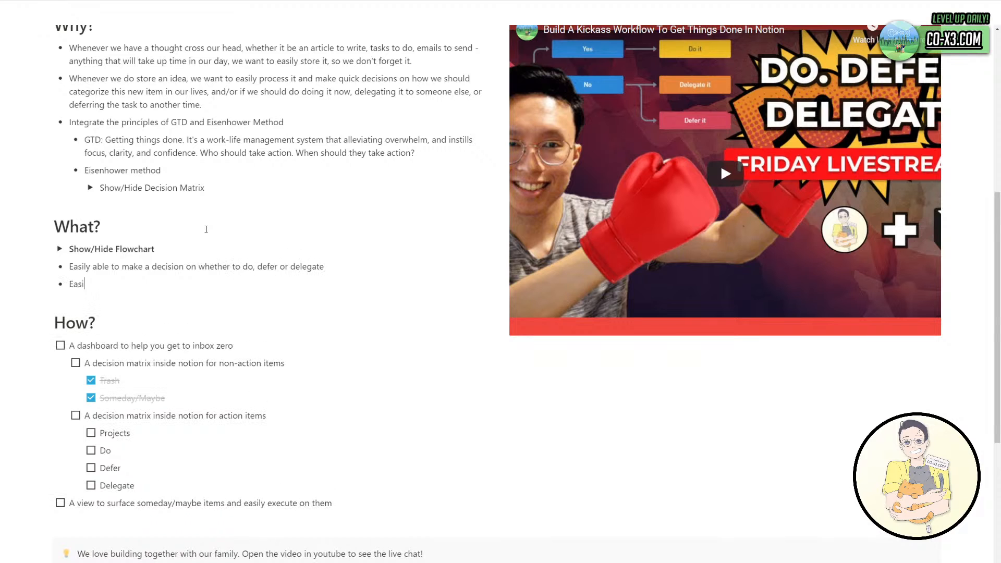
pyautogui.write('ly categorize if a item should be:')
# Nest Support (Resonance Calendar), Indefinite (Areas / Masters & Trackers) and Definite (Success Plan - Goals, Key Results, Projects, and Tasks).
pyautogui.press('Return')
pyautogui.press('Tab')
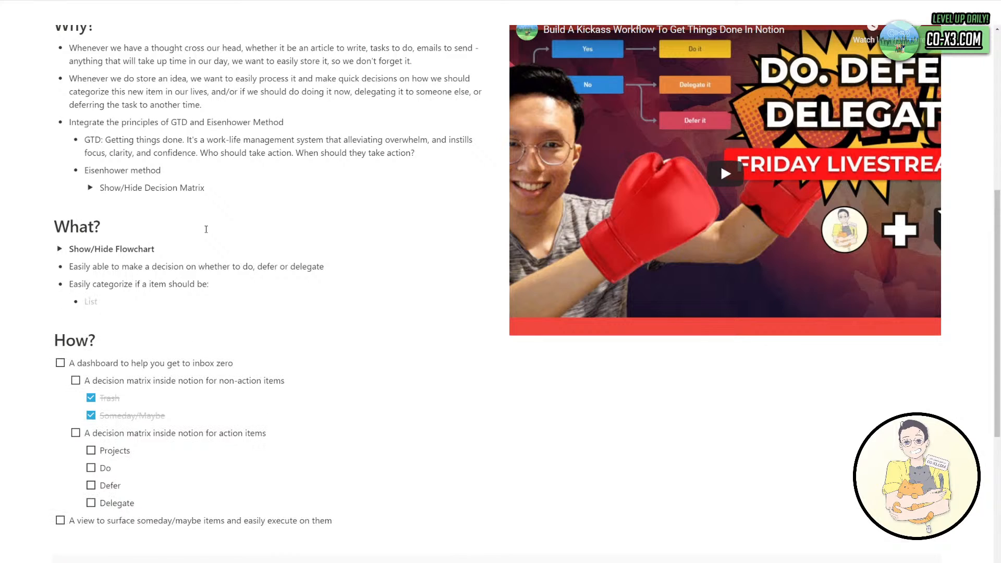
pyautogui.write('Support (Resonance Calendar)')
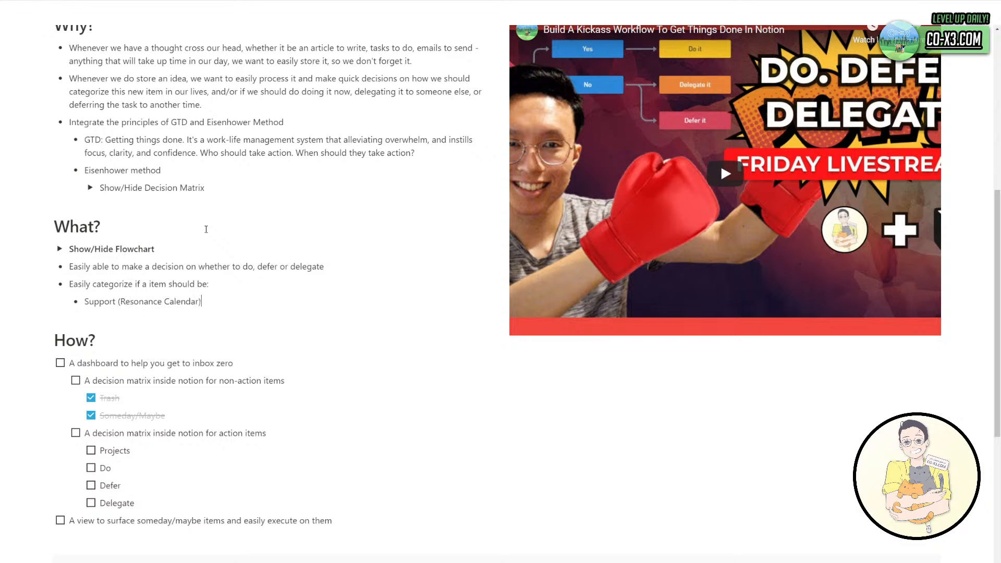
pyautogui.press('Return')
pyautogui.write('Indefinite (')
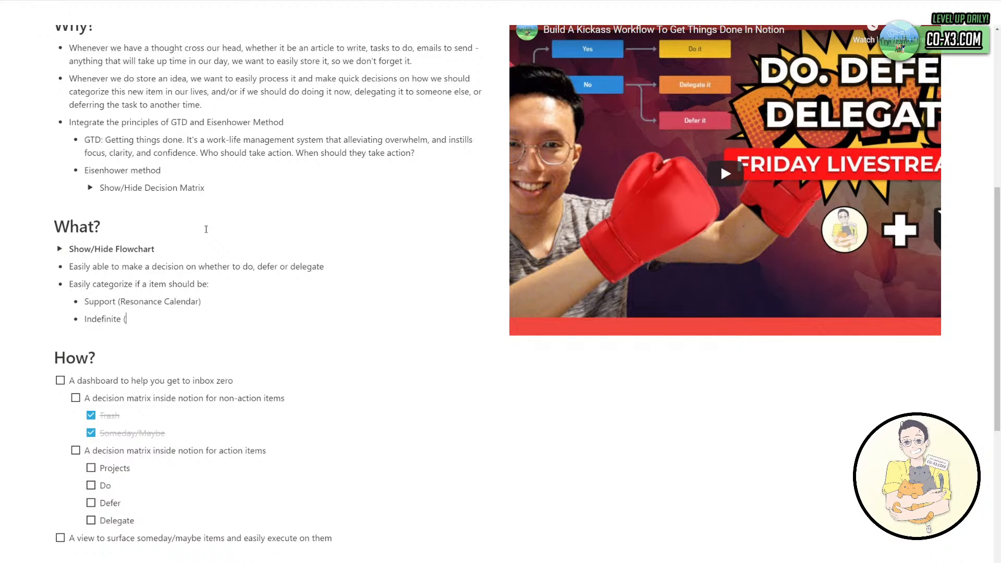
pyautogui.write('Areas / Masters')
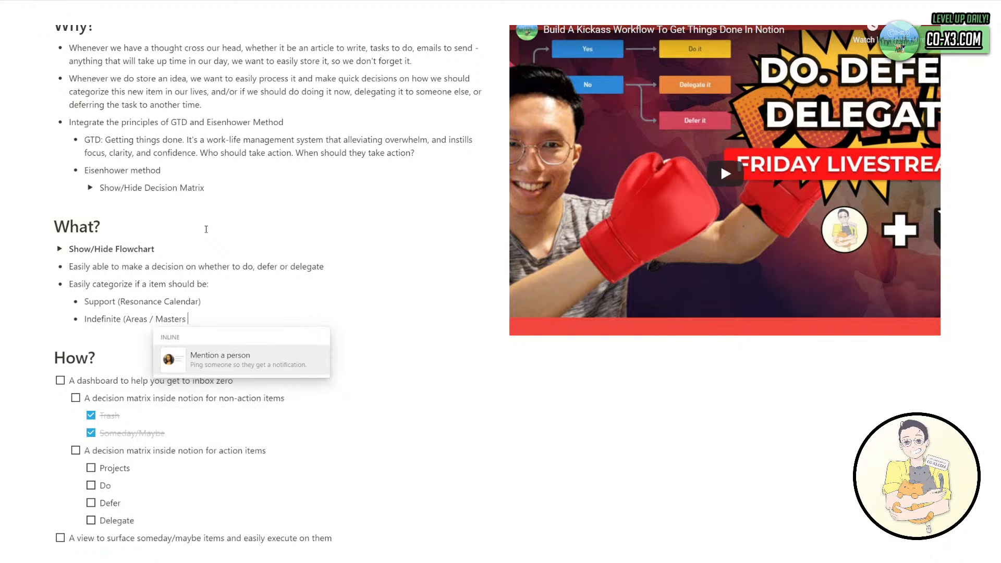
pyautogui.write(' & Trackers)')
pyautogui.press('Return')
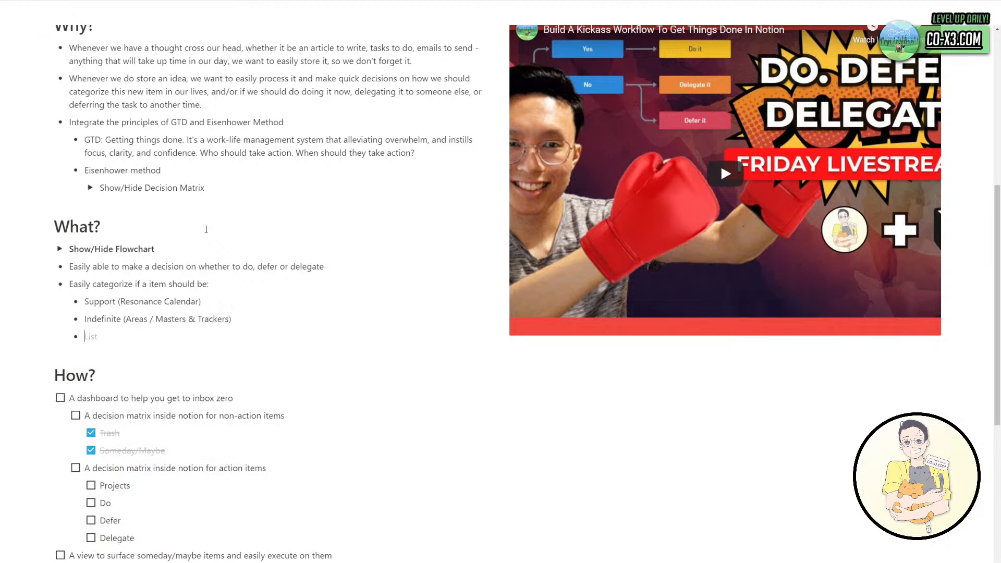
pyautogui.write('Definite (')
pyautogui.write('Goals, Key Results')
pyautogui.hotkey('ctrl', 'BackSpace')
pyautogui.hotkey('ctrl', 'BackSpace')
pyautogui.hotkey('ctrl', 'BackSpace')
pyautogui.write('Success Plan - Goals, Key Results, Pro')
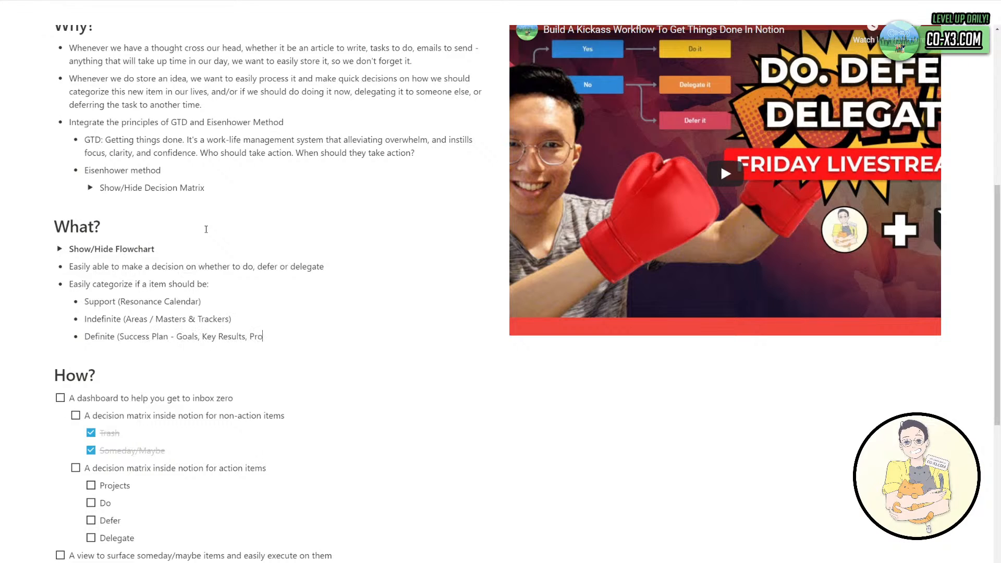
pyautogui.write('jects, and Tasks)')
# Extend the Success Plan frame up and down and move Projects into its top.
pyautogui.scroll(-1, 301, 281)
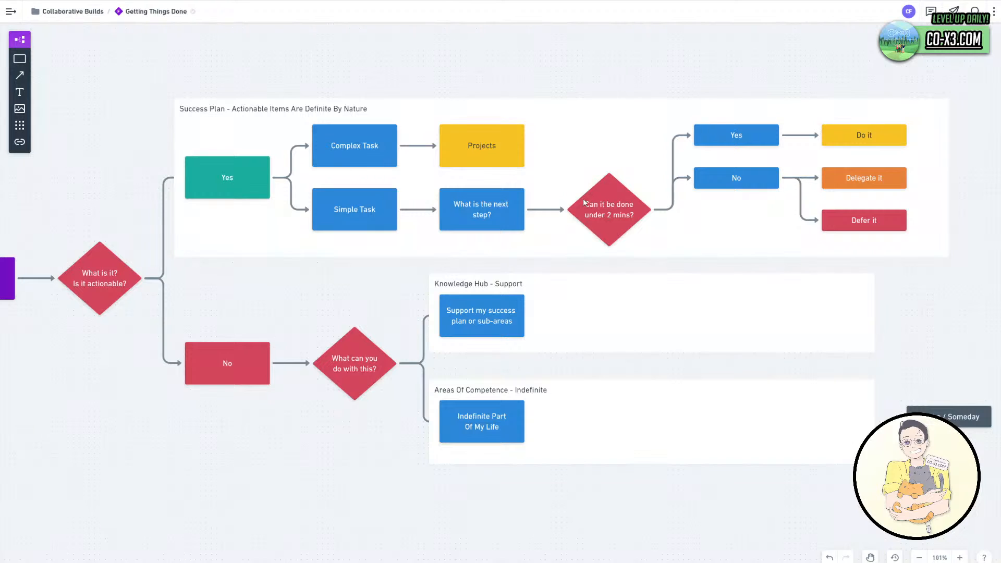
pyautogui.click(542, 142)
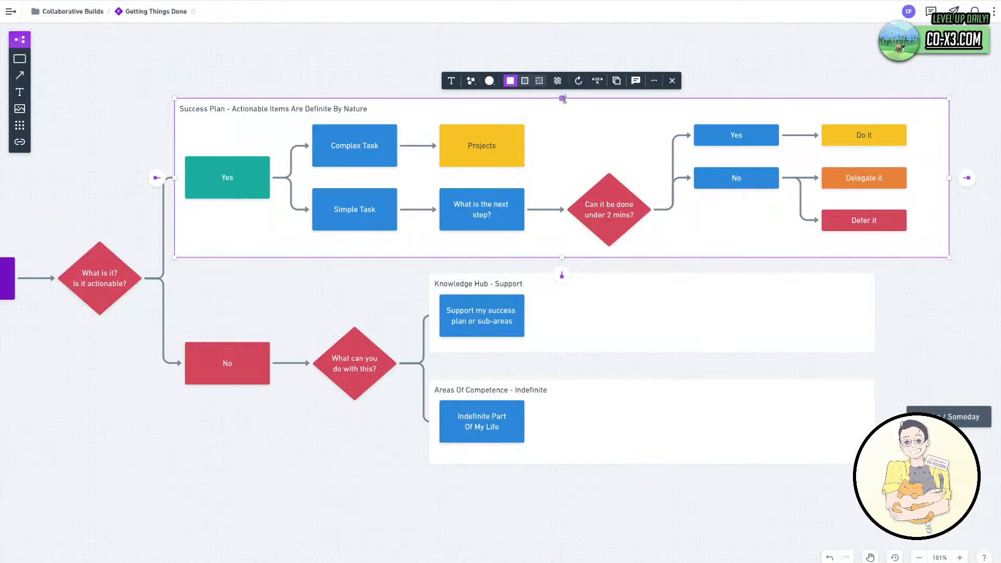
pyautogui.moveTo(561, 98); pyautogui.dragTo(599, 24)
pyautogui.scroll(1, 918, 232)
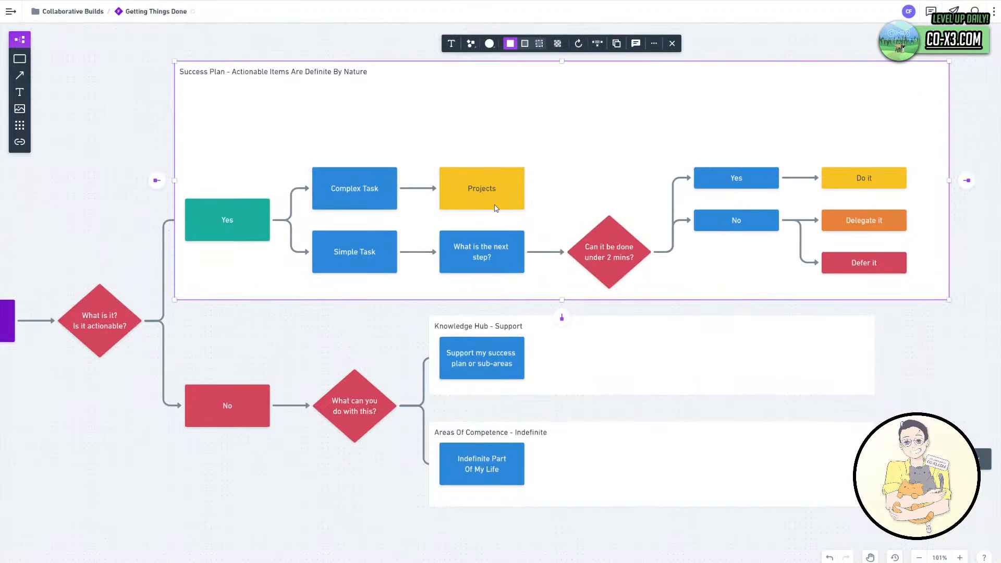
pyautogui.click(491, 193)
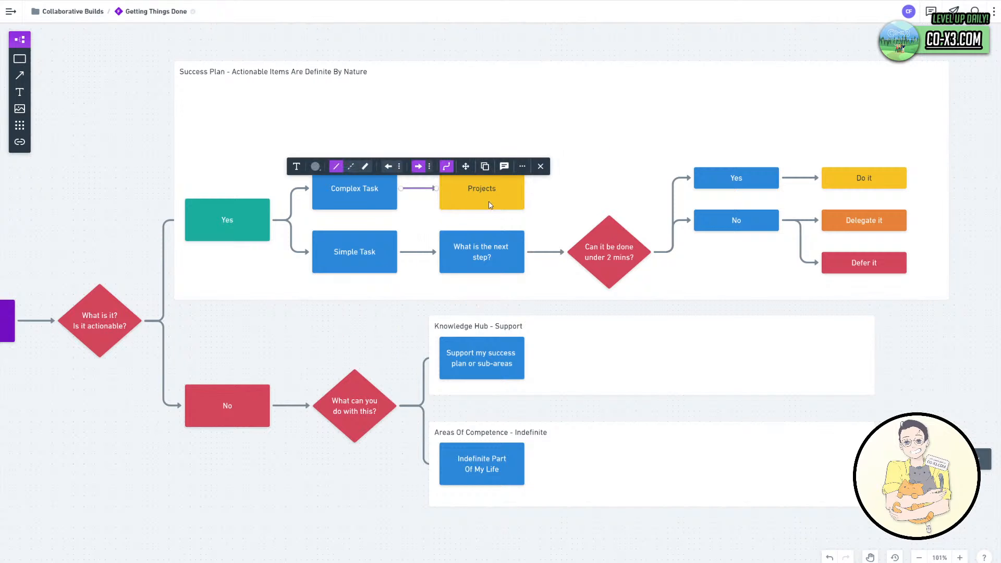
pyautogui.moveTo(496, 201); pyautogui.dragTo(597, 126)
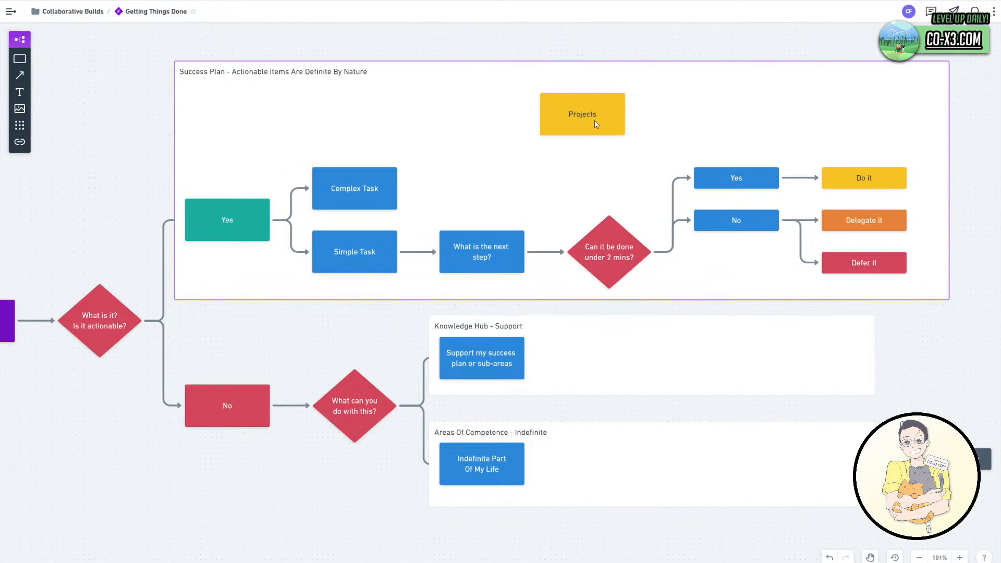
pyautogui.scroll(1, 635, 262)
pyautogui.moveTo(422, 181); pyautogui.dragTo(428, 99)
pyautogui.scroll(3, 678, 276)
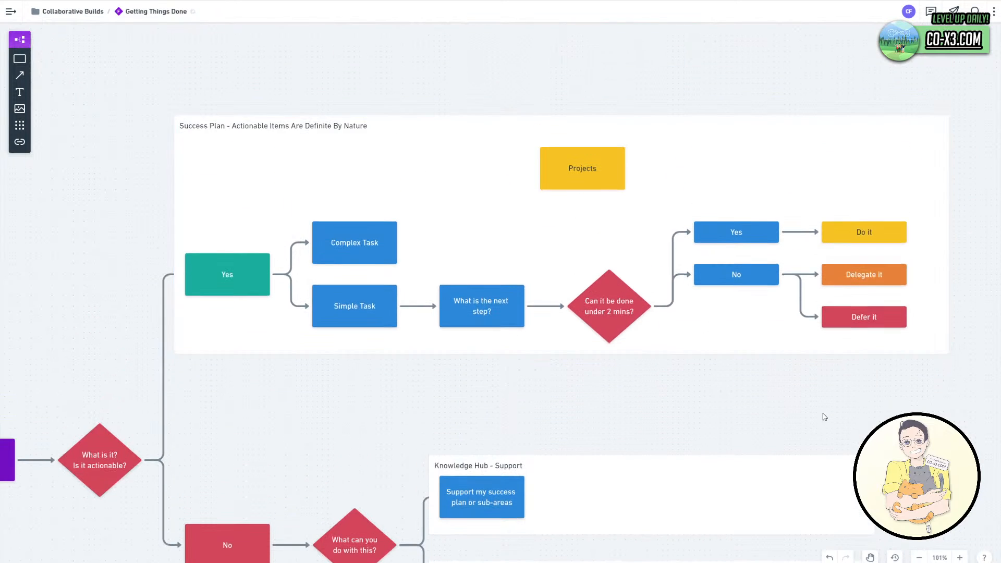
pyautogui.hscroll(4, 755, 401)
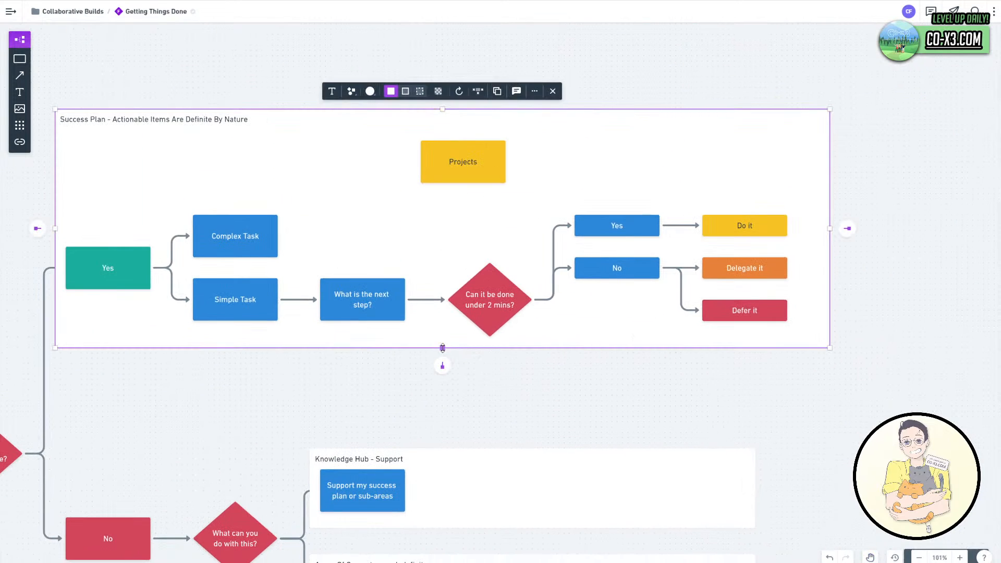
pyautogui.moveTo(442, 348); pyautogui.dragTo(442, 422)
# Move the Yes, No, Do it, Delegate it and Defer it boxes lower in the frame.
pyautogui.click(753, 312)
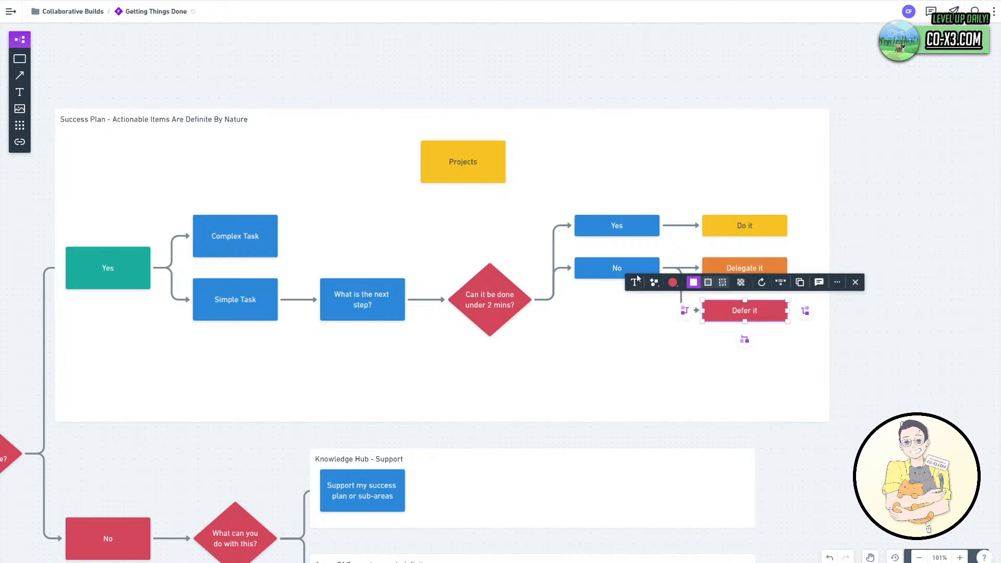
pyautogui.keyDown('shift'); pyautogui.click(637, 274); pyautogui.keyUp('shift')
pyautogui.keyDown('shift'); pyautogui.click(744, 265); pyautogui.keyUp('shift')
pyautogui.keyDown('shift'); pyautogui.click(637, 224); pyautogui.keyUp('shift')
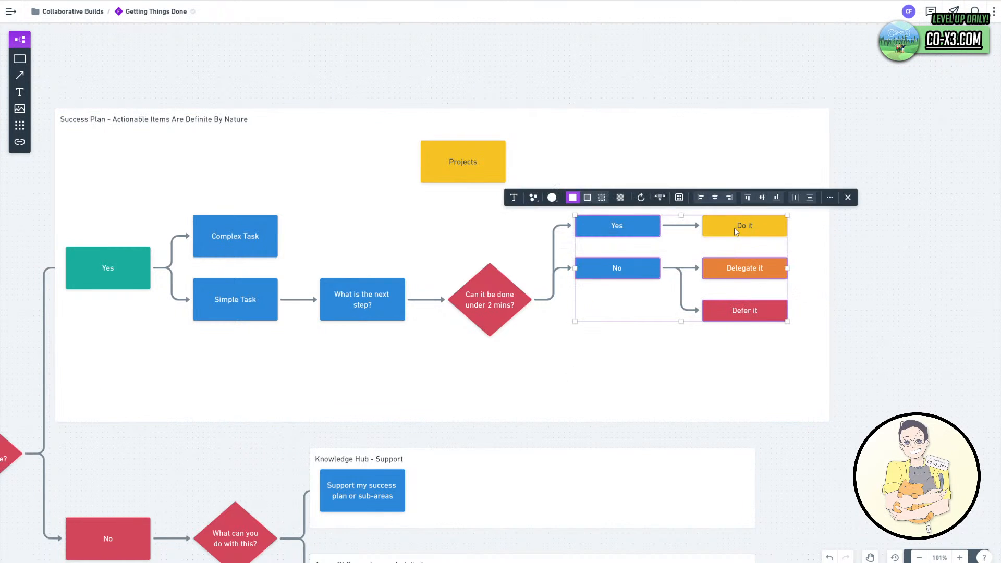
pyautogui.keyDown('shift'); pyautogui.click(732, 233); pyautogui.keyUp('shift')
pyautogui.moveTo(732, 234); pyautogui.dragTo(733, 287)
pyautogui.click(877, 305)
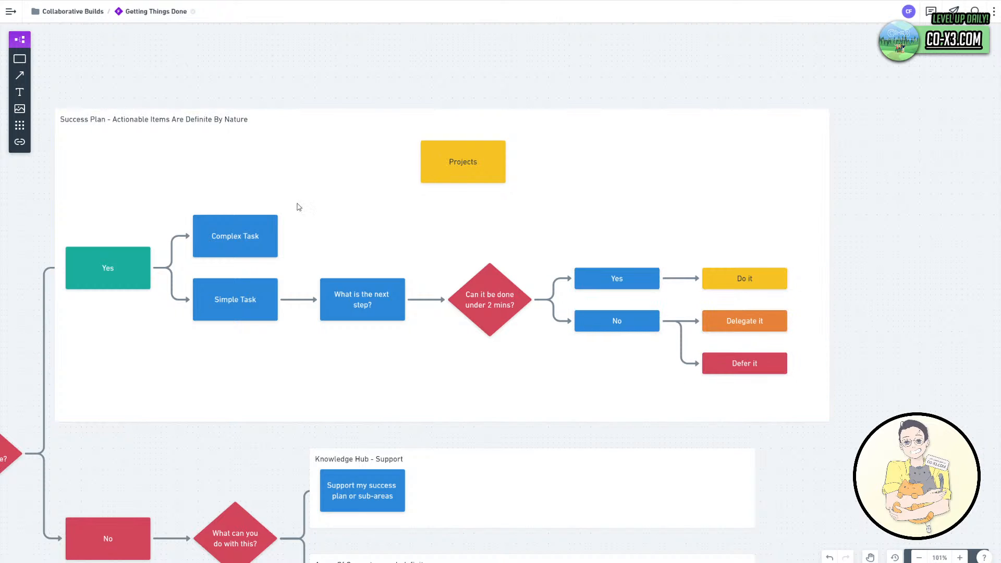
pyautogui.click(259, 229)
# Duplicate the 2-minute diamond and relabel the copy 'What does it solve?'.
pyautogui.moveTo(483, 309); pyautogui.dragTo(365, 228)
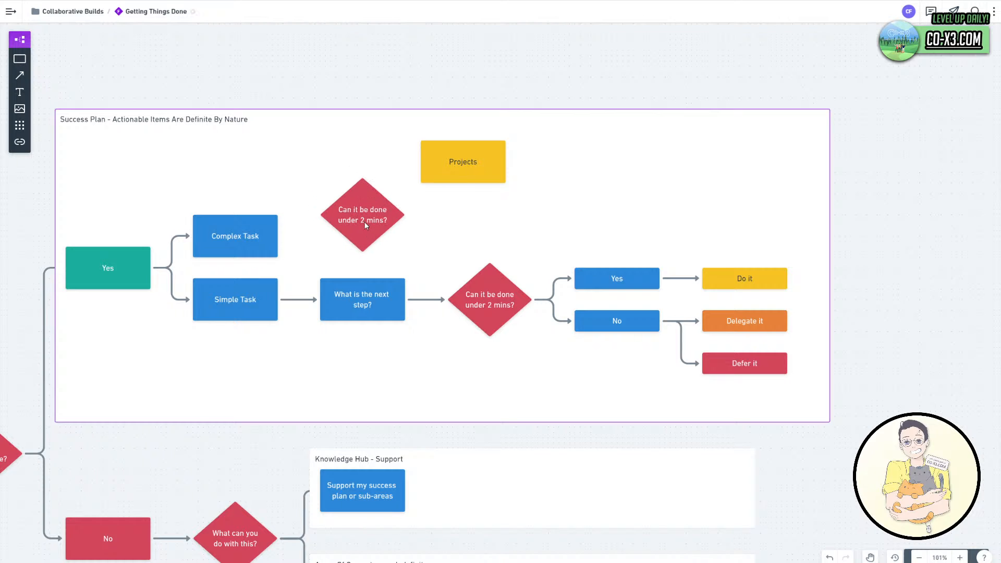
pyautogui.doubleClick(375, 219)
pyautogui.hotkey('ctrl', 'a')
pyautogui.write('What ')
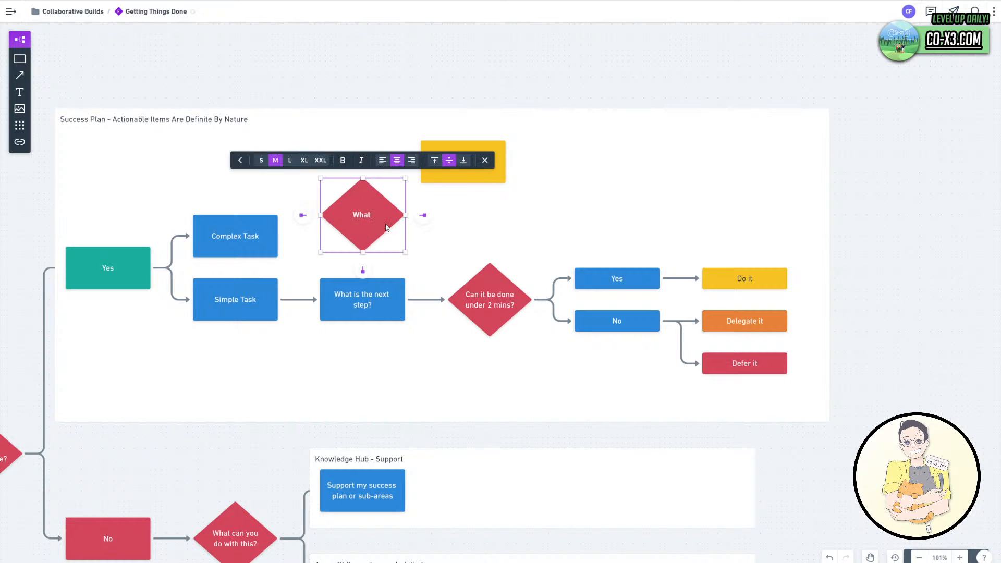
pyautogui.write('does it solve?')
pyautogui.click(393, 73)
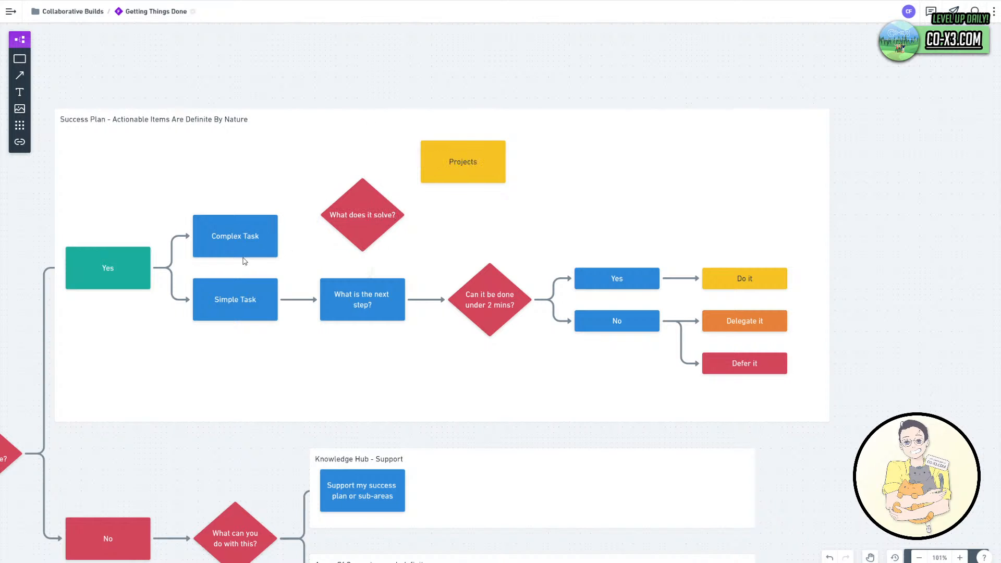
# Raise Complex Task level with the new diamond and move Projects above the 2-minute question.
pyautogui.moveTo(244, 236); pyautogui.dragTo(243, 200)
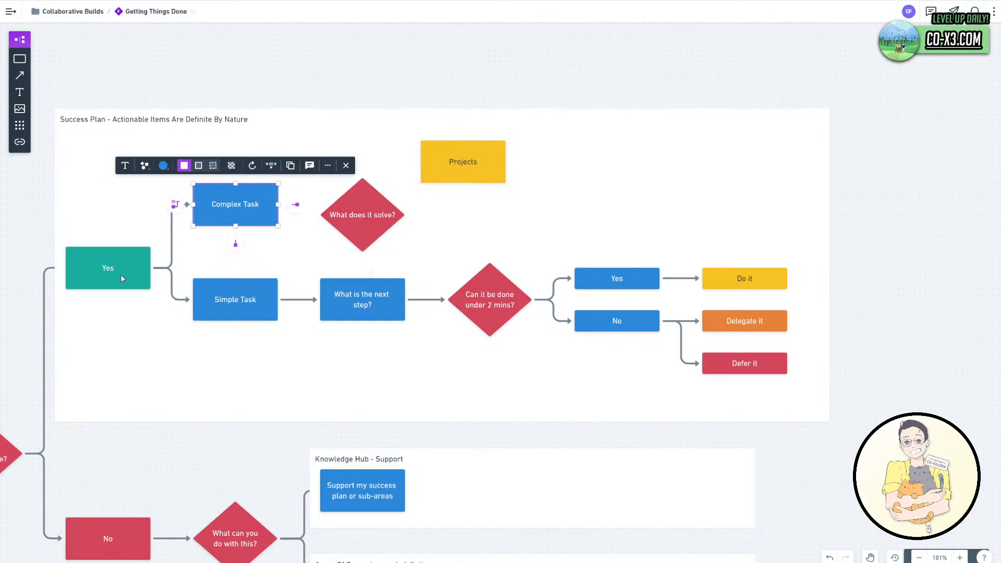
pyautogui.moveTo(121, 274); pyautogui.dragTo(136, 249)
pyautogui.moveTo(360, 214); pyautogui.dragTo(358, 208)
pyautogui.moveTo(477, 173); pyautogui.dragTo(493, 243)
pyautogui.moveTo(351, 208); pyautogui.dragTo(360, 174)
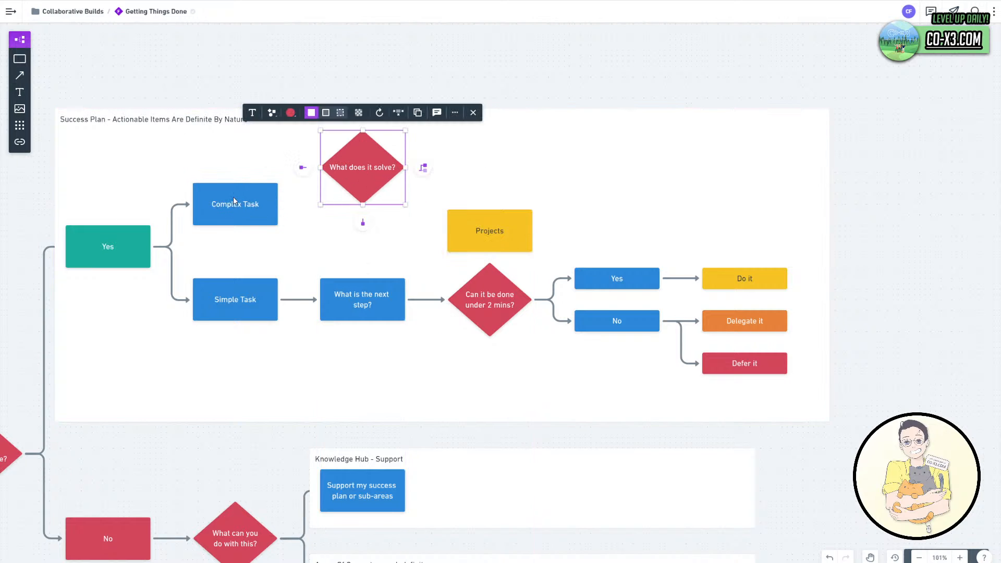
pyautogui.moveTo(233, 196); pyautogui.dragTo(235, 168)
# Extend the Success Plan frame upward and resize the Projects box into a slimmer bar.
pyautogui.click(573, 179)
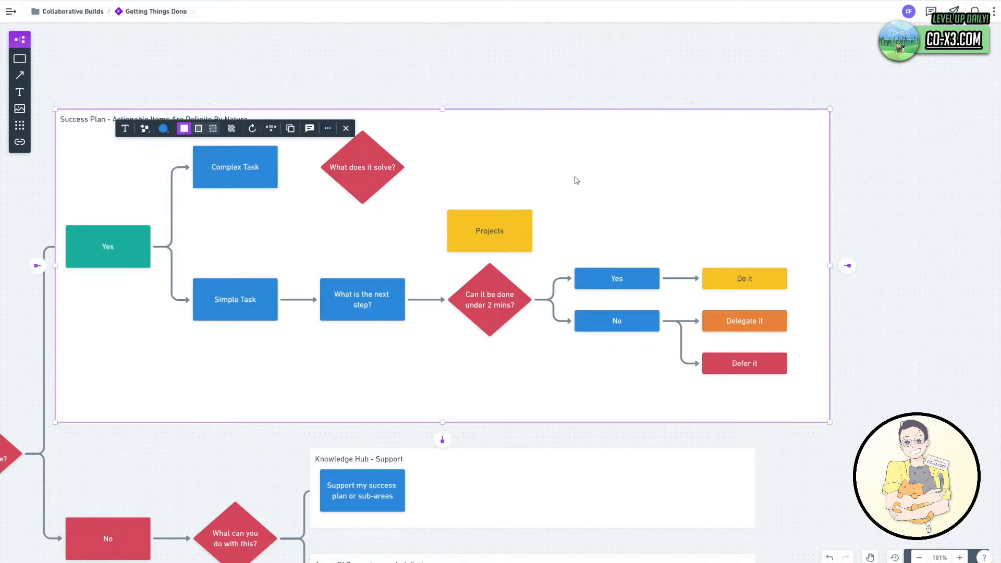
pyautogui.moveTo(441, 108); pyautogui.dragTo(443, 29)
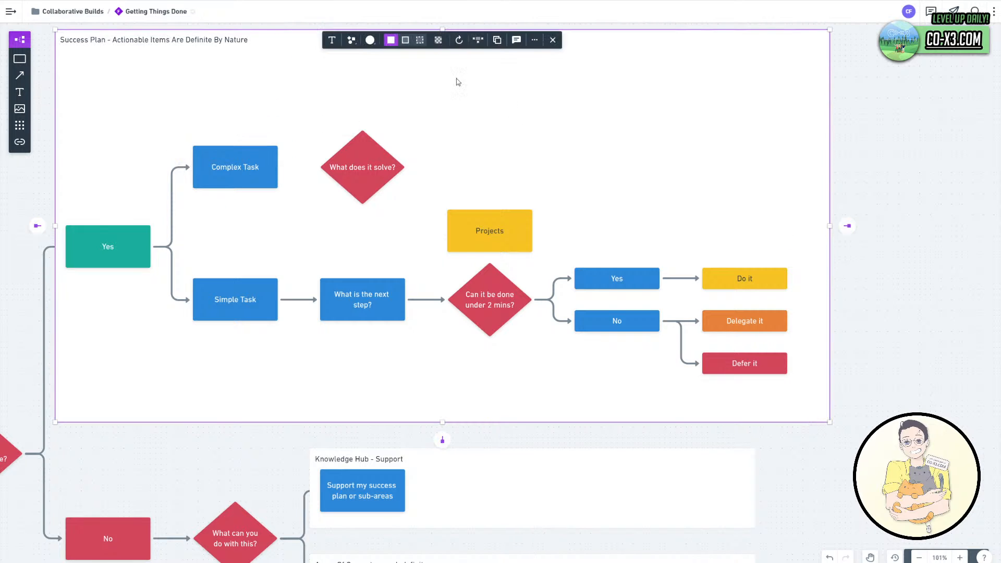
pyautogui.scroll(1, 596, 270)
pyautogui.scroll(1, 596, 270)
pyautogui.click(508, 292)
pyautogui.moveTo(490, 316); pyautogui.dragTo(505, 245)
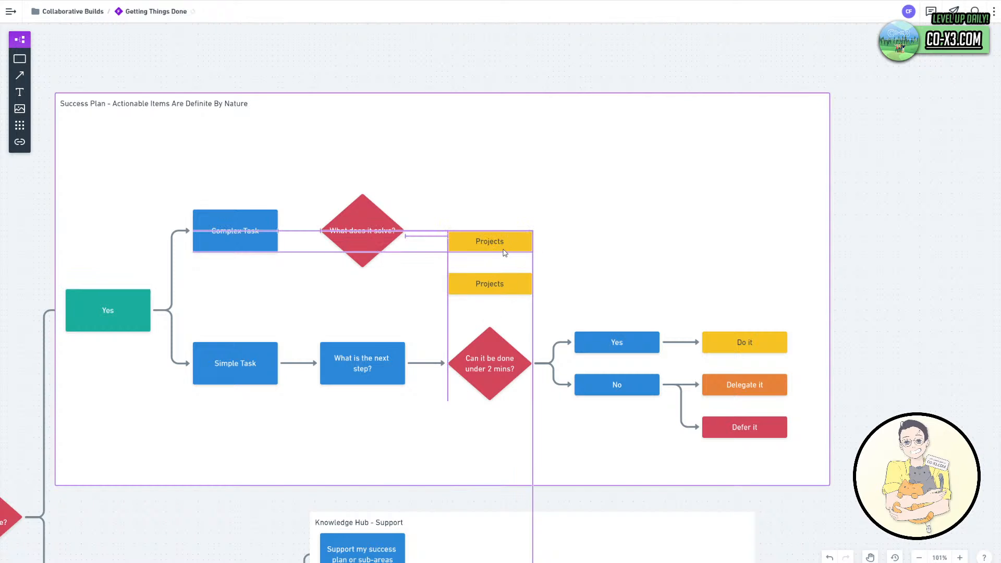
# Relabel the copied box 'Key Results' and duplicate it above.
pyautogui.doubleClick(505, 244)
pyautogui.hotkey('ctrl', 'a')
pyautogui.write('Key Results')
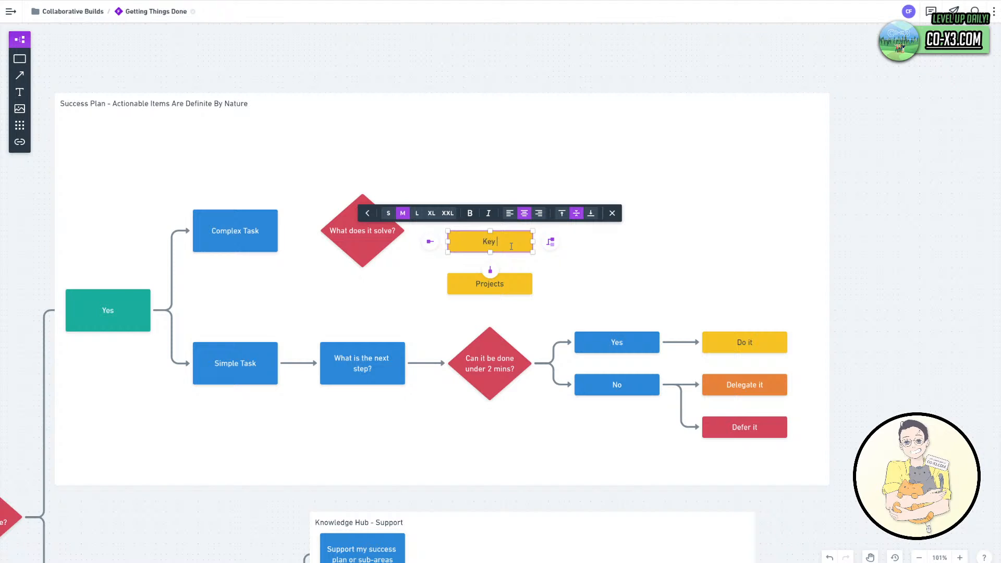
pyautogui.click(523, 129)
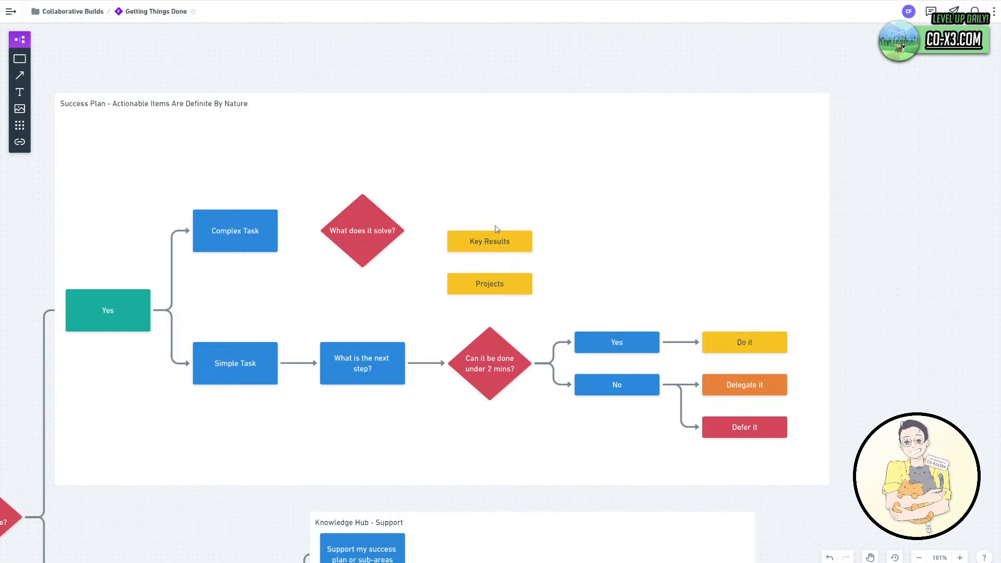
pyautogui.moveTo(498, 241); pyautogui.dragTo(502, 203)
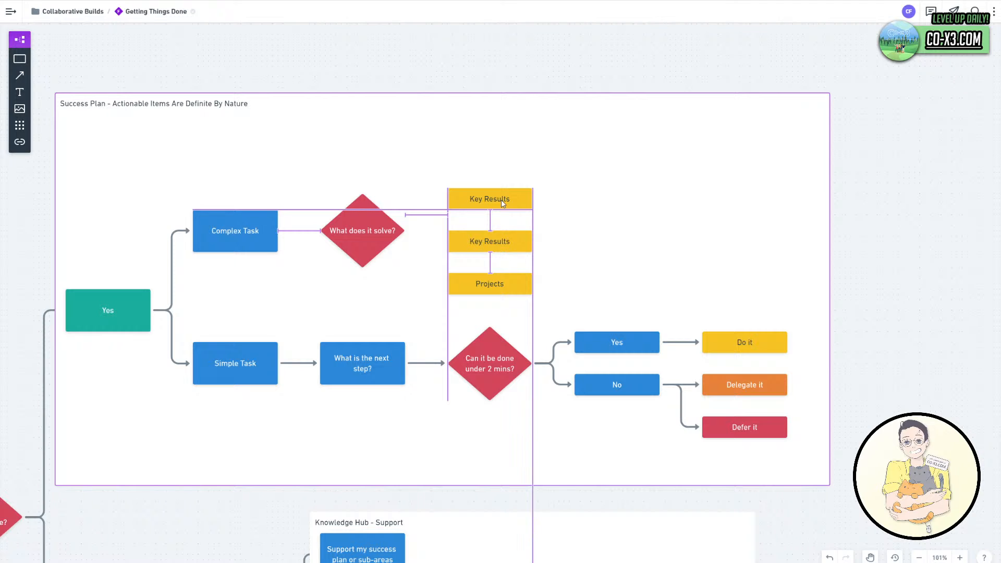
pyautogui.moveTo(501, 203); pyautogui.dragTo(500, 196)
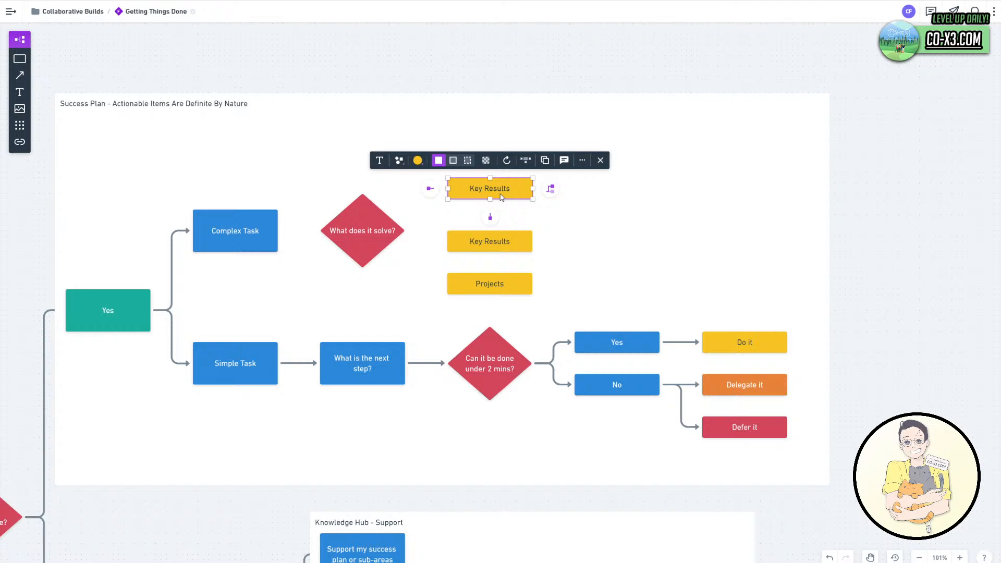
# Align Projects evenly below Key Results and rename the top box 'Goals'.
pyautogui.click(504, 250)
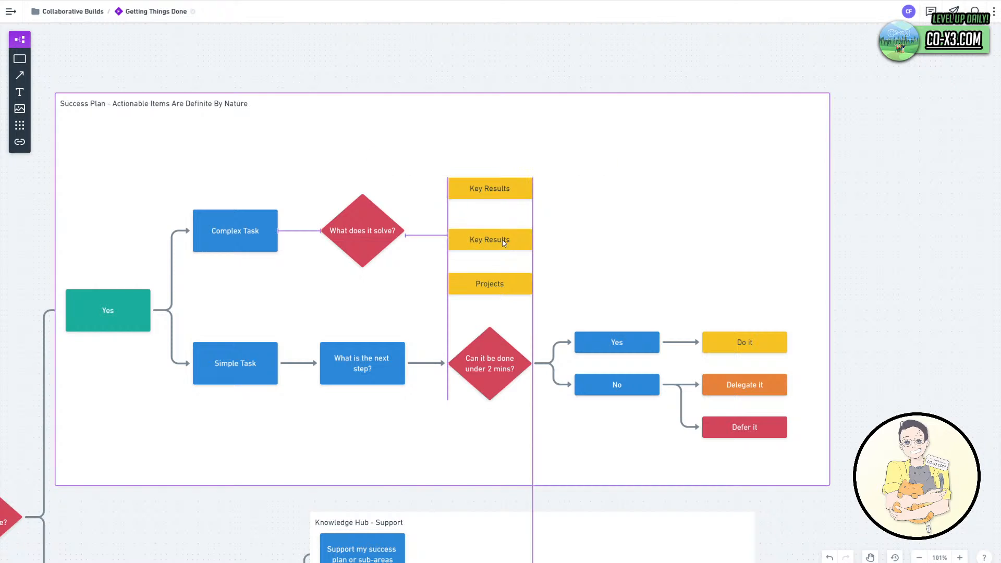
pyautogui.click(518, 288)
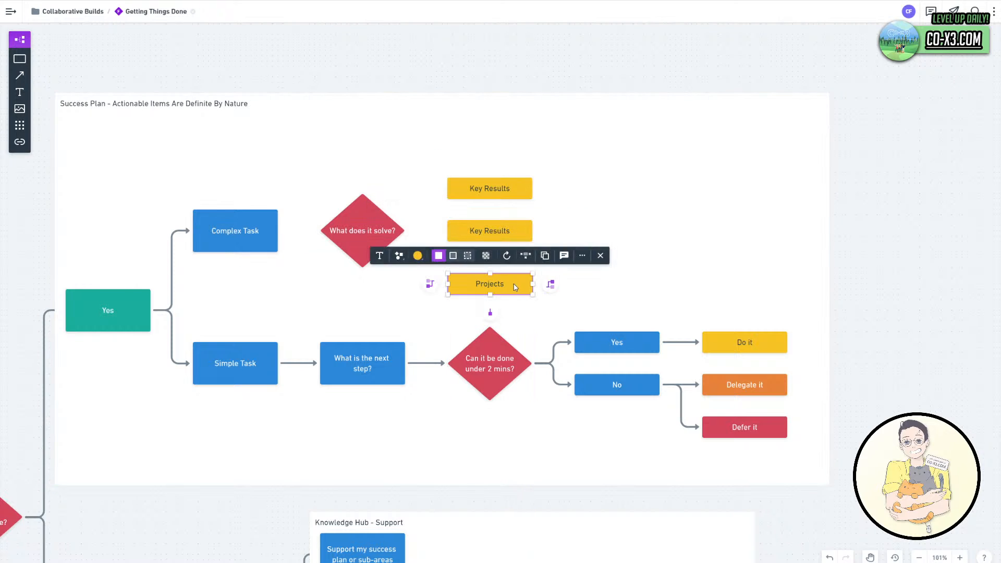
pyautogui.moveTo(518, 287); pyautogui.dragTo(518, 281)
pyautogui.click(504, 80)
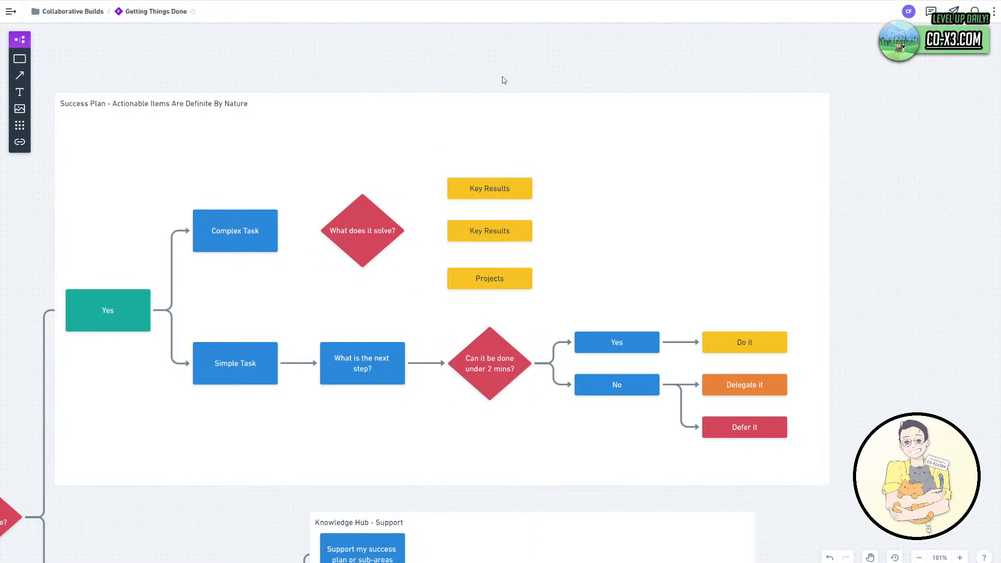
pyautogui.click(495, 187)
pyautogui.write('Goals')
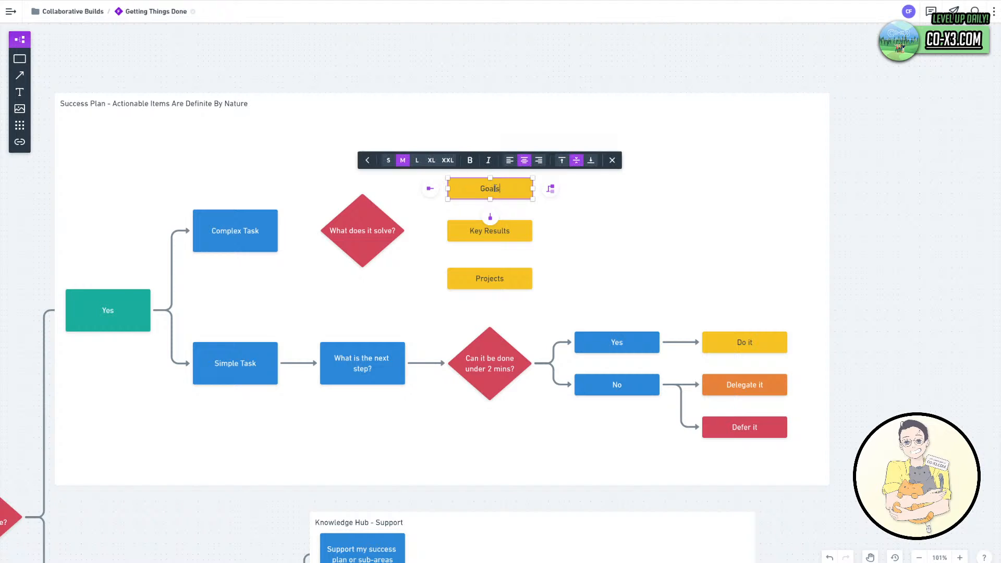
pyautogui.click(478, 91)
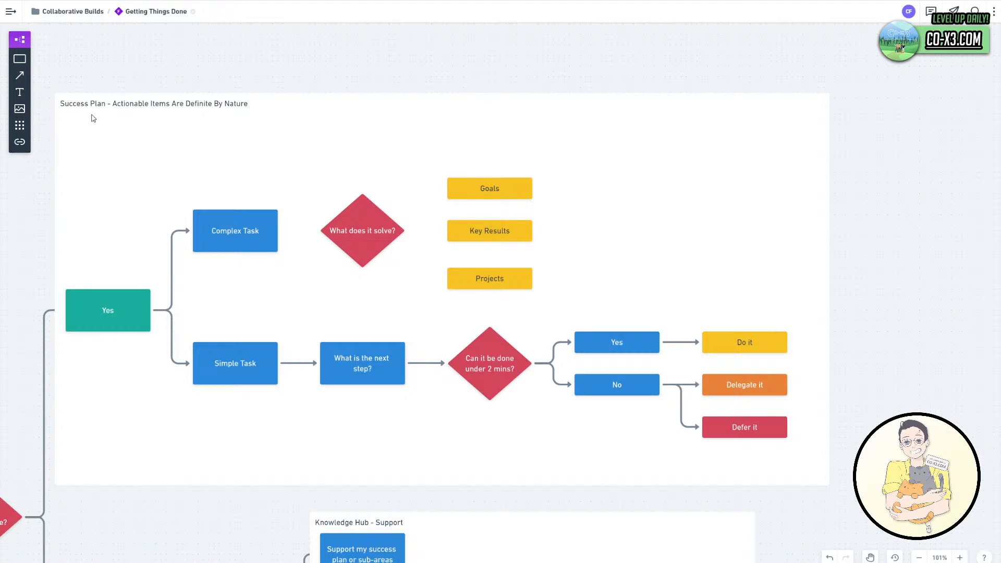
# Prefix the three labels with 'Why? -', 'What? -' and 'How? -'.
pyautogui.click(490, 194)
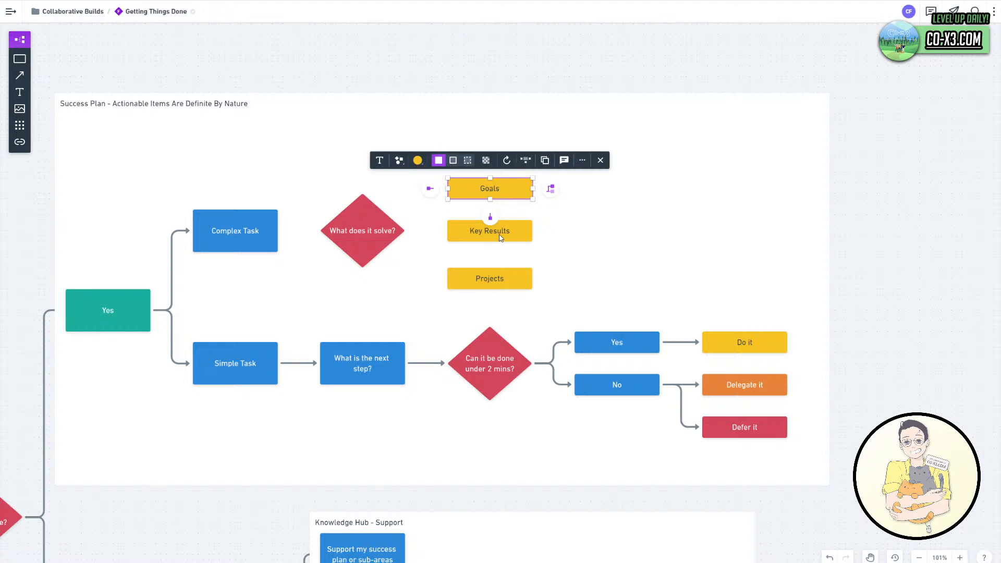
pyautogui.doubleClick(486, 194)
pyautogui.press('Left')
pyautogui.write('Why? ')
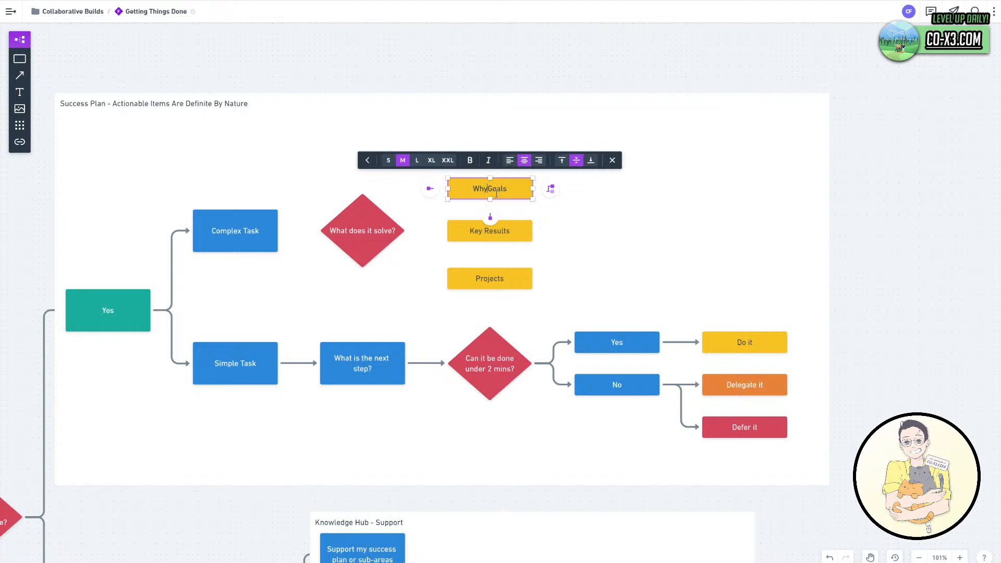
pyautogui.write('-')
pyautogui.click(475, 233)
pyautogui.click(472, 230)
pyautogui.write('What? -')
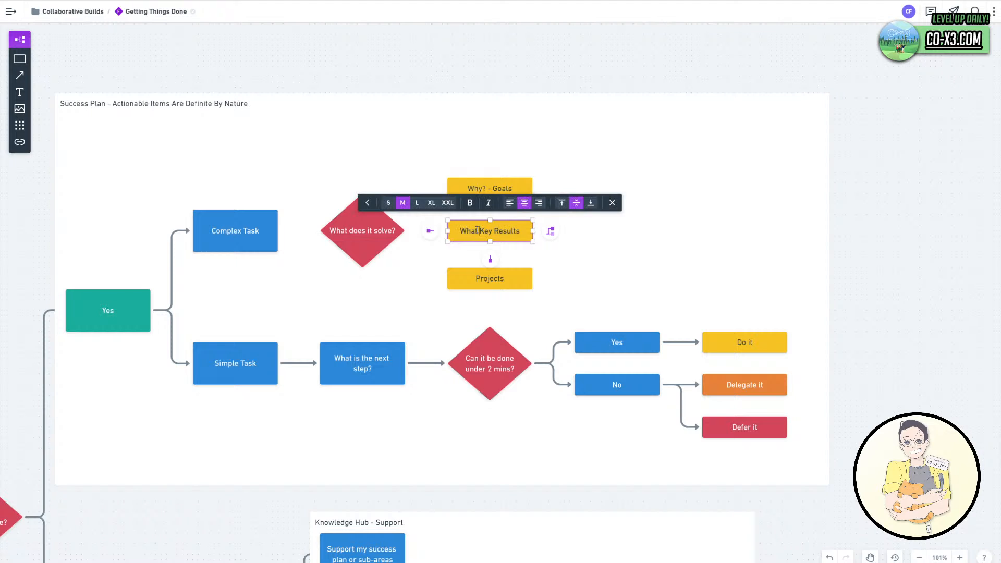
pyautogui.click(465, 278)
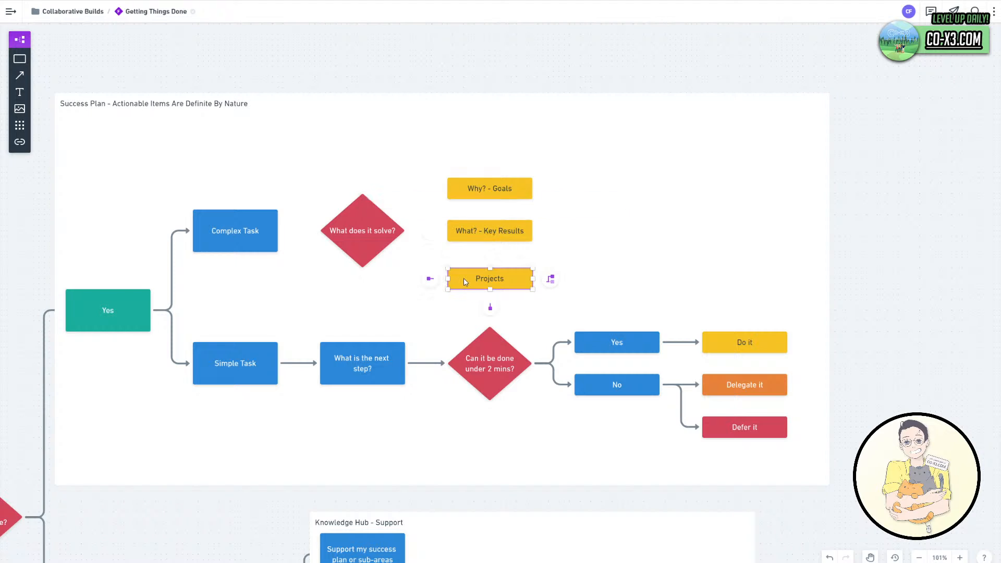
pyautogui.click(468, 278)
pyautogui.write('How? -')
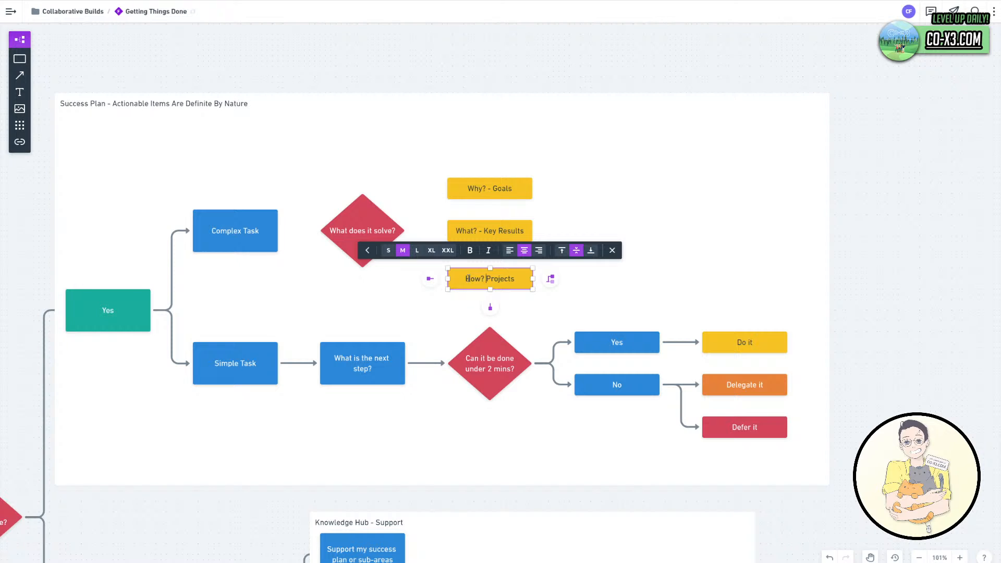
pyautogui.click(447, 78)
pyautogui.click(20, 75)
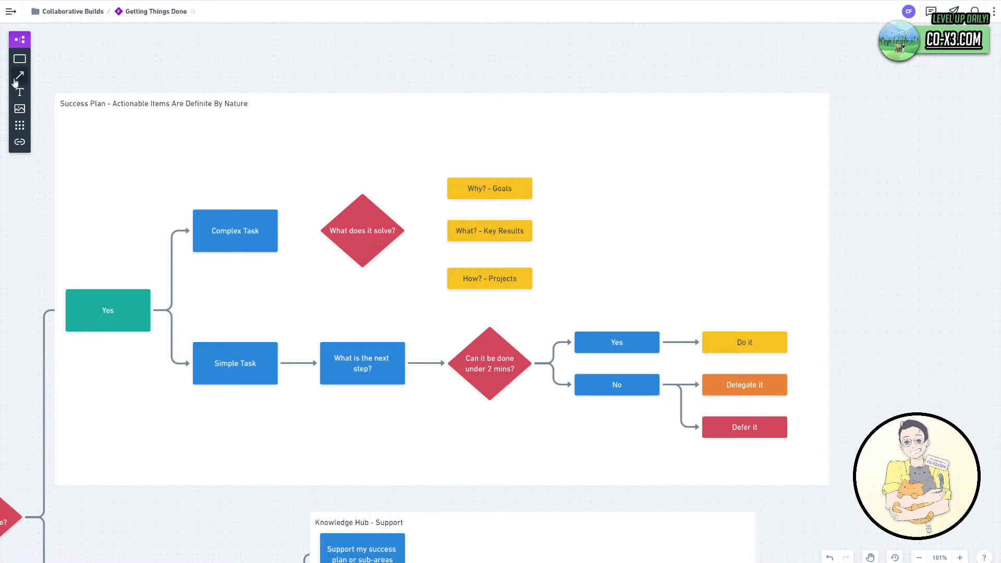
# Connect Complex Task to the What does it solve? diamond, removing a misplaced arrow and shifting the diamond.
pyautogui.moveTo(282, 229); pyautogui.dragTo(332, 231)
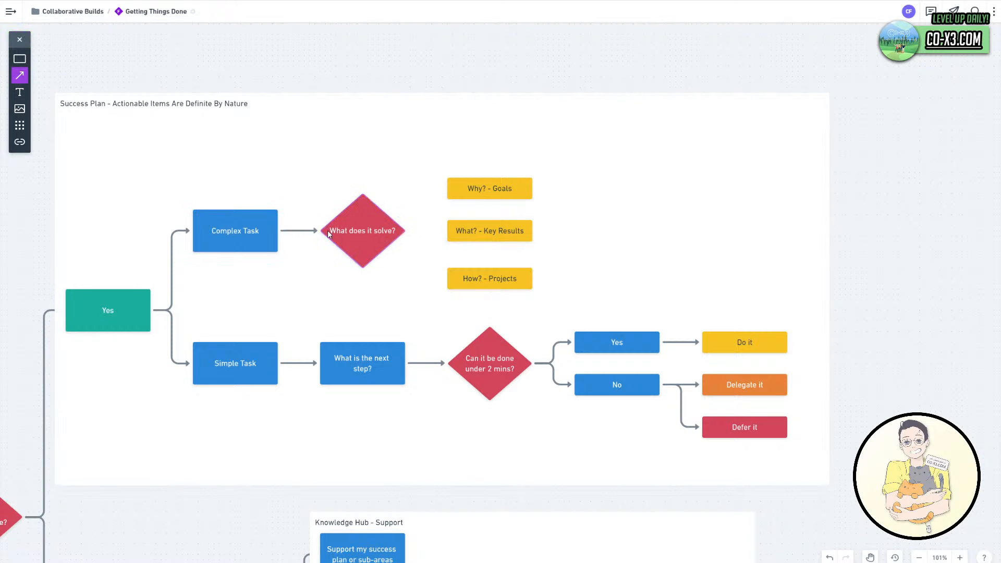
pyautogui.click(289, 80)
pyautogui.click(19, 75)
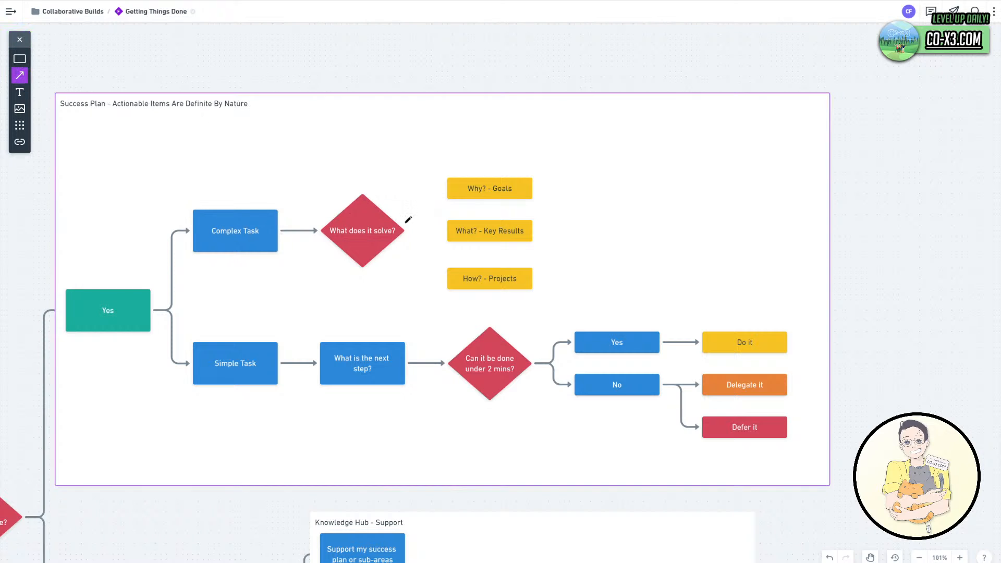
pyautogui.moveTo(406, 224)
pyautogui.mouseDown()
pyautogui.moveTo(442, 218)
pyautogui.moveTo(448, 230)
pyautogui.mouseUp()
pyautogui.moveTo(443, 186); pyautogui.dragTo(485, 190)
pyautogui.click(411, 94)
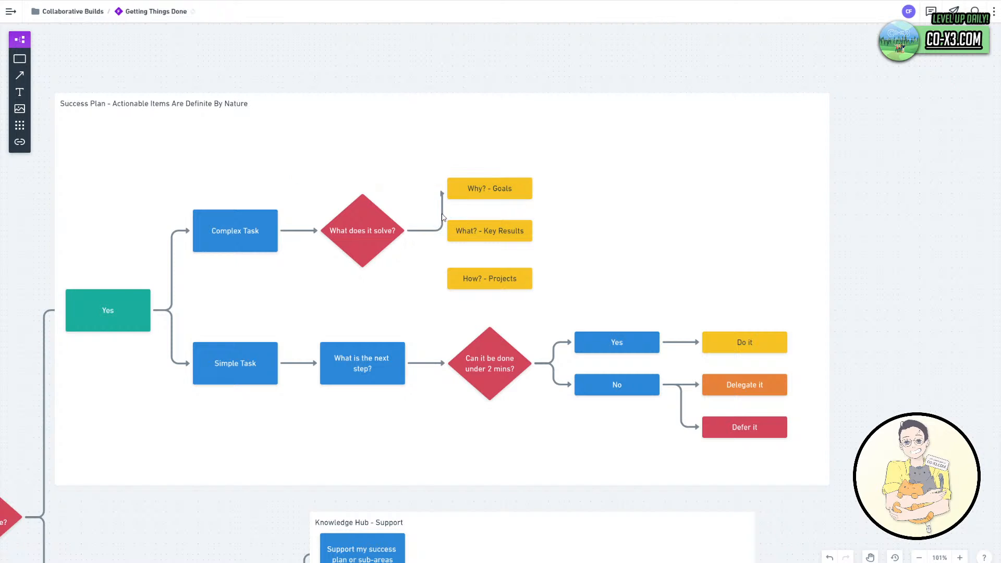
pyautogui.click(442, 218)
pyautogui.press('Delete')
pyautogui.moveTo(383, 233); pyautogui.dragTo(433, 196)
pyautogui.click(21, 77)
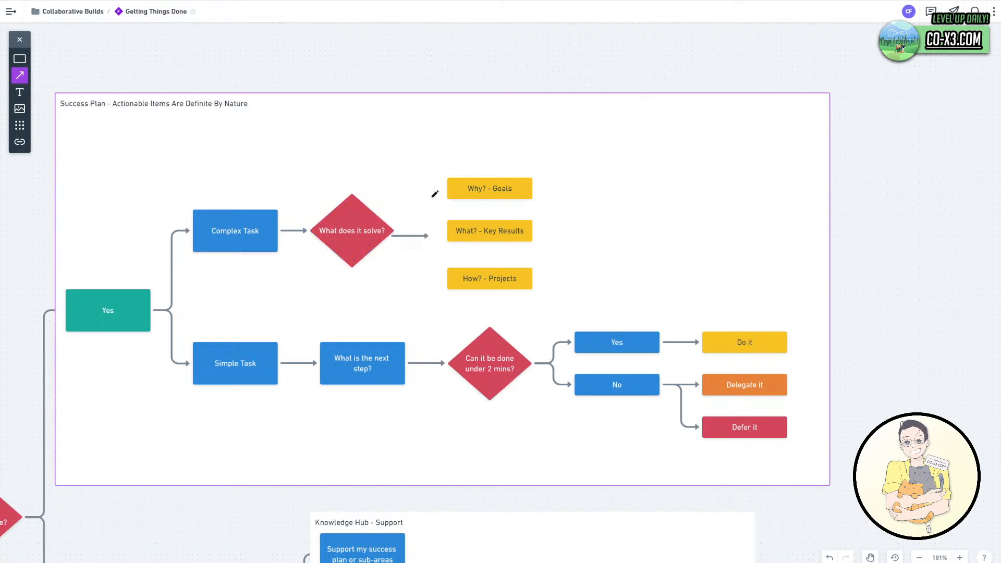
pyautogui.click(378, 152)
pyautogui.hotkey('ctrl', 'z')
# Draw arrows from the diamond to Why? - Goals, What? - Key Results and How? - Projects.
pyautogui.click(20, 76)
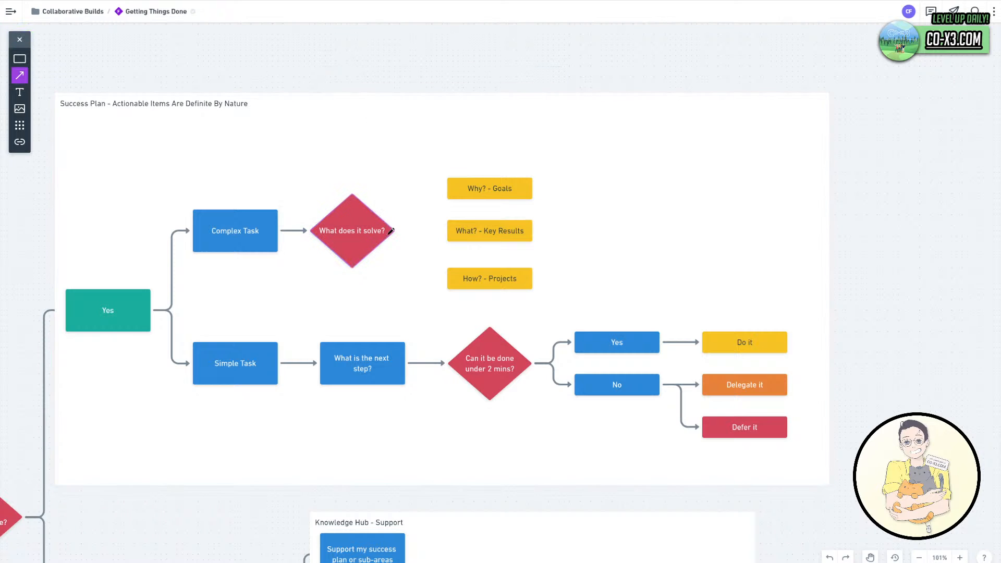
pyautogui.moveTo(389, 227)
pyautogui.mouseDown()
pyautogui.moveTo(406, 229)
pyautogui.moveTo(418, 193)
pyautogui.moveTo(452, 187)
pyautogui.mouseUp()
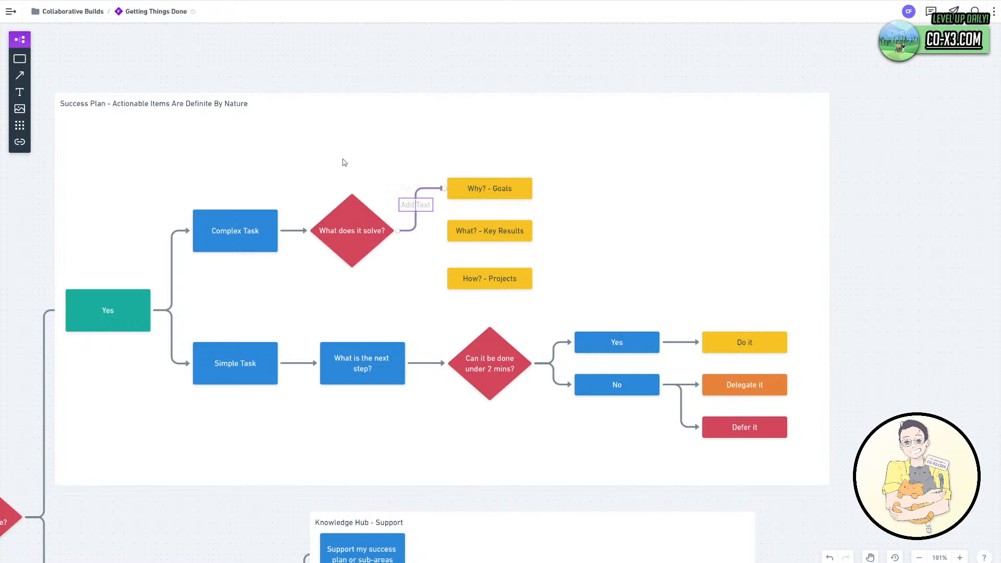
pyautogui.click(13, 78)
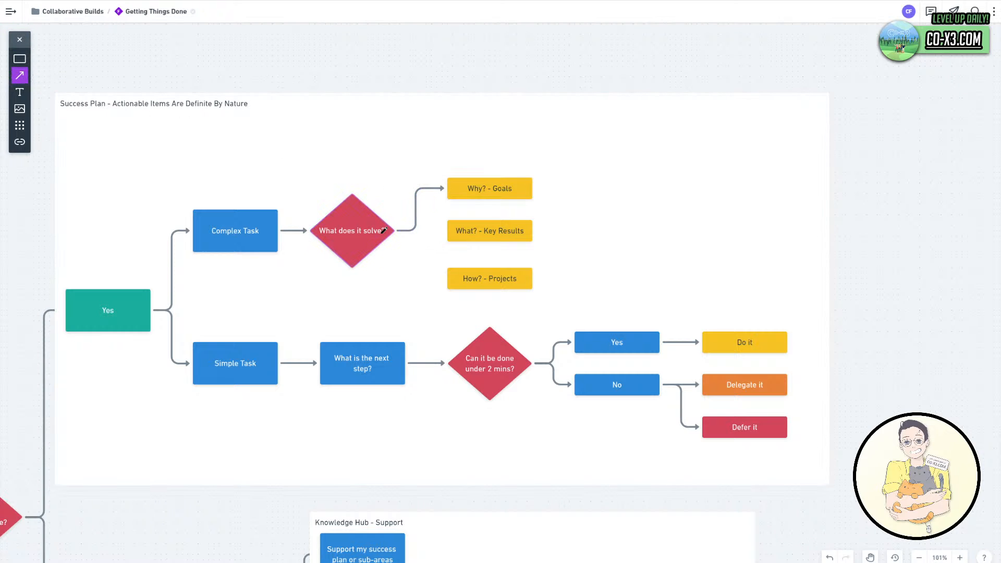
pyautogui.moveTo(383, 230); pyautogui.dragTo(452, 229)
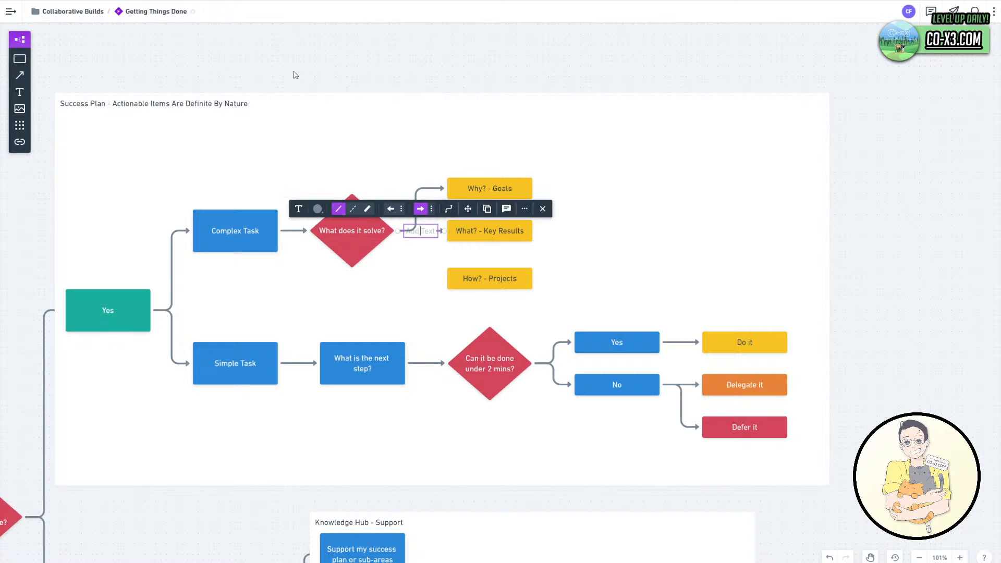
pyautogui.click(294, 74)
pyautogui.click(19, 75)
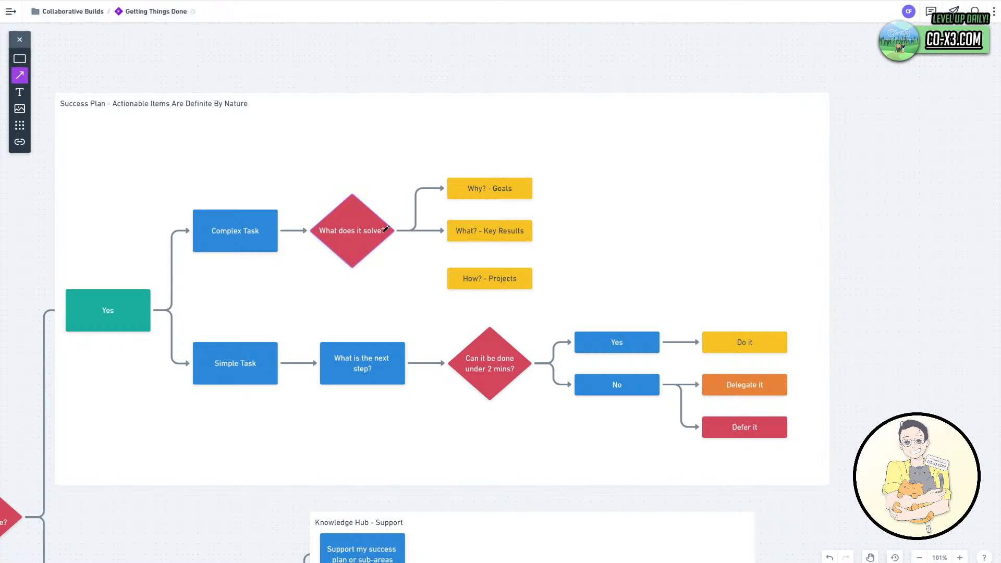
pyautogui.moveTo(397, 231); pyautogui.dragTo(454, 279)
# Delete the Q4 2020 Success Plan view, leaving only In Progress.
pyautogui.click(608, 70)
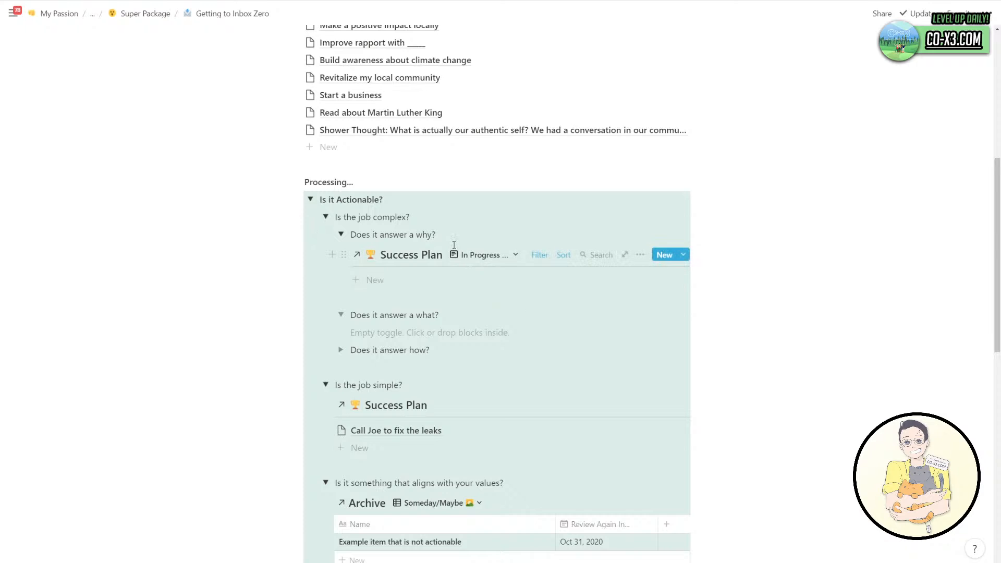
pyautogui.scroll(-2, 365, 230)
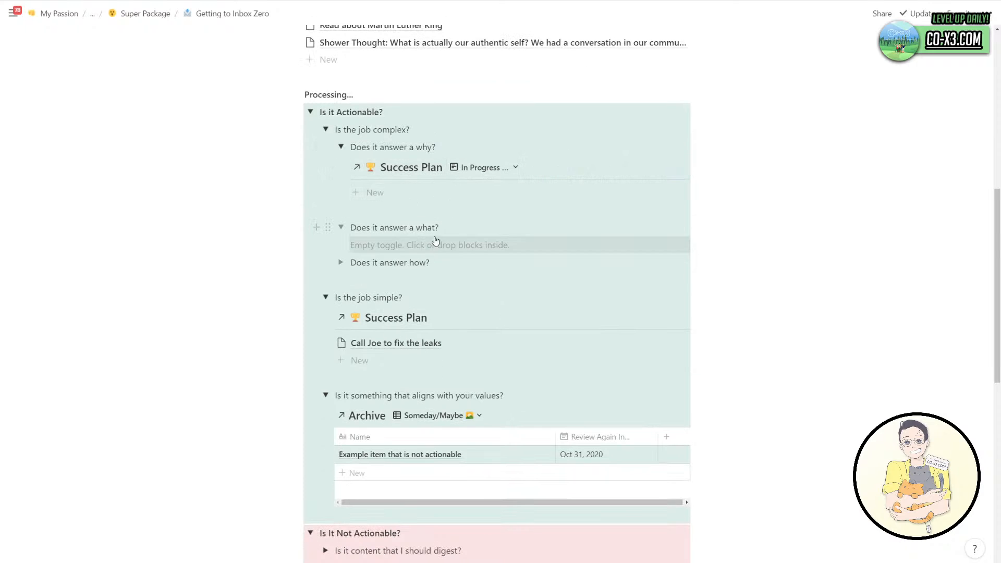
pyautogui.click(484, 168)
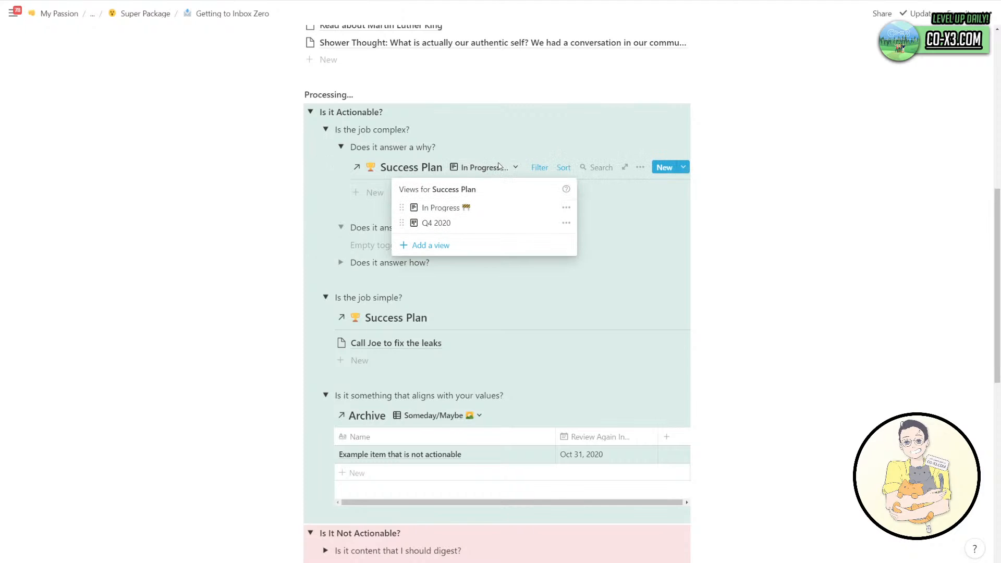
pyautogui.click(565, 208)
pyautogui.click(558, 210)
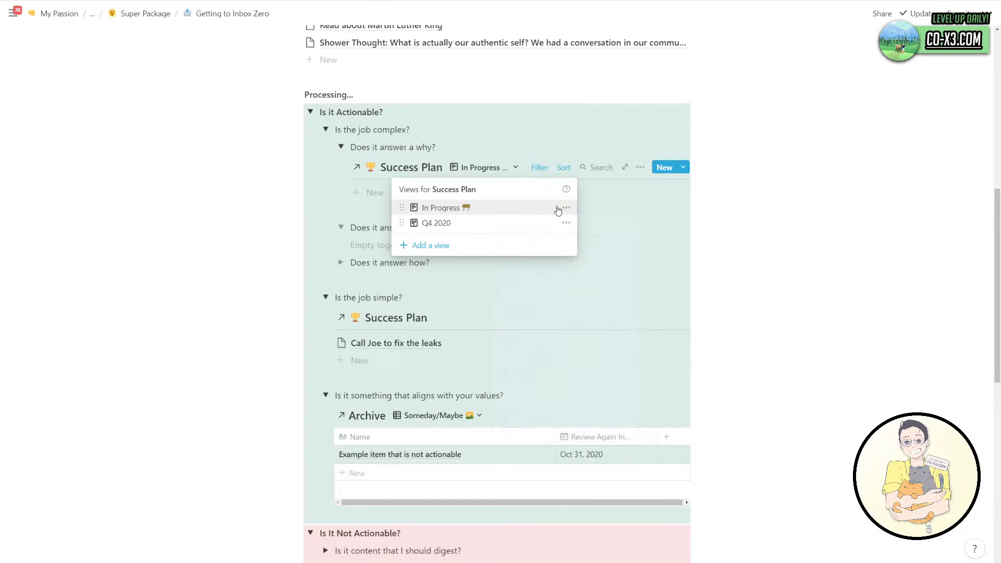
pyautogui.click(566, 223)
pyautogui.click(567, 454)
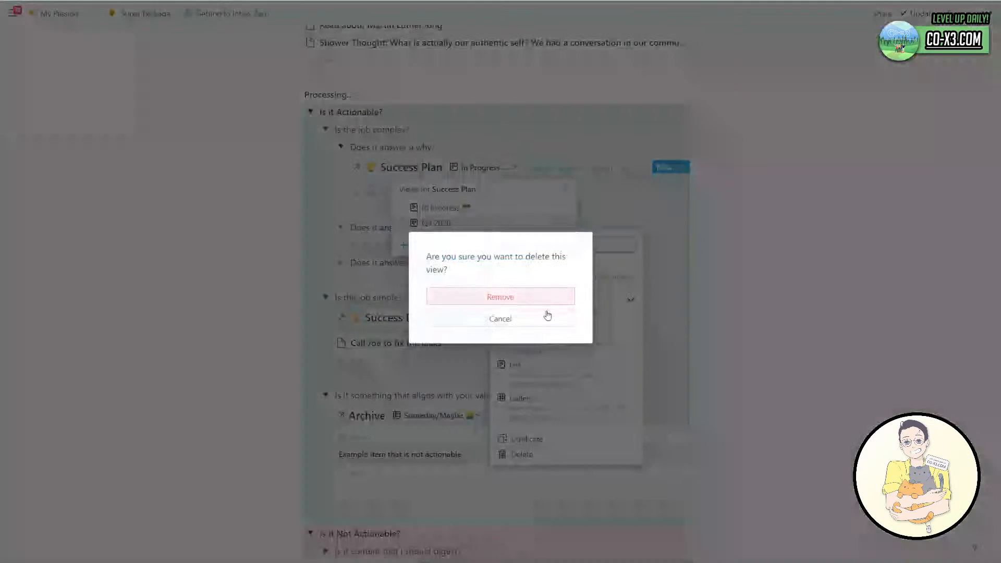
pyautogui.click(545, 298)
# Remove the Type is Goal filter from the In Progress view.
pyautogui.click(539, 168)
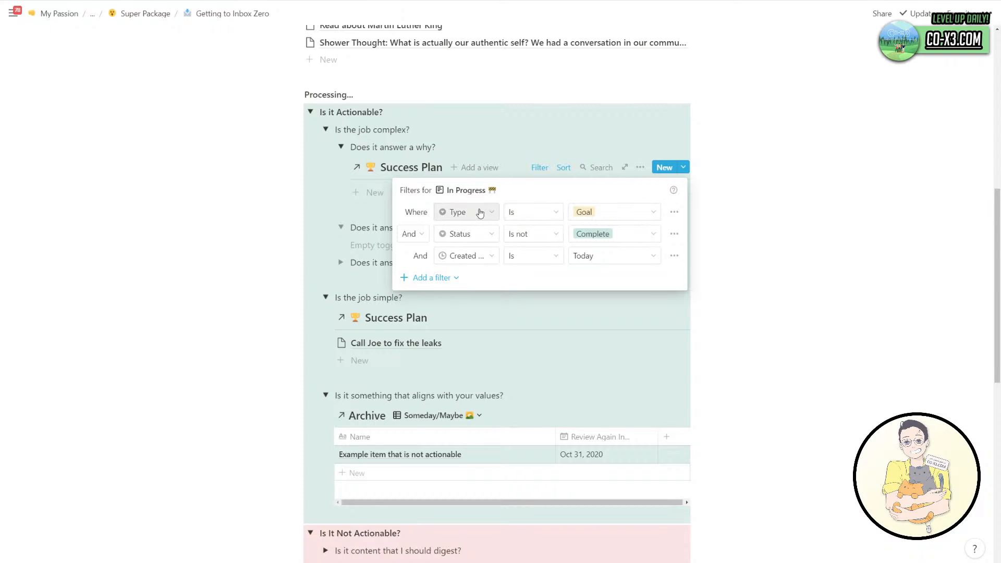
pyautogui.click(673, 211)
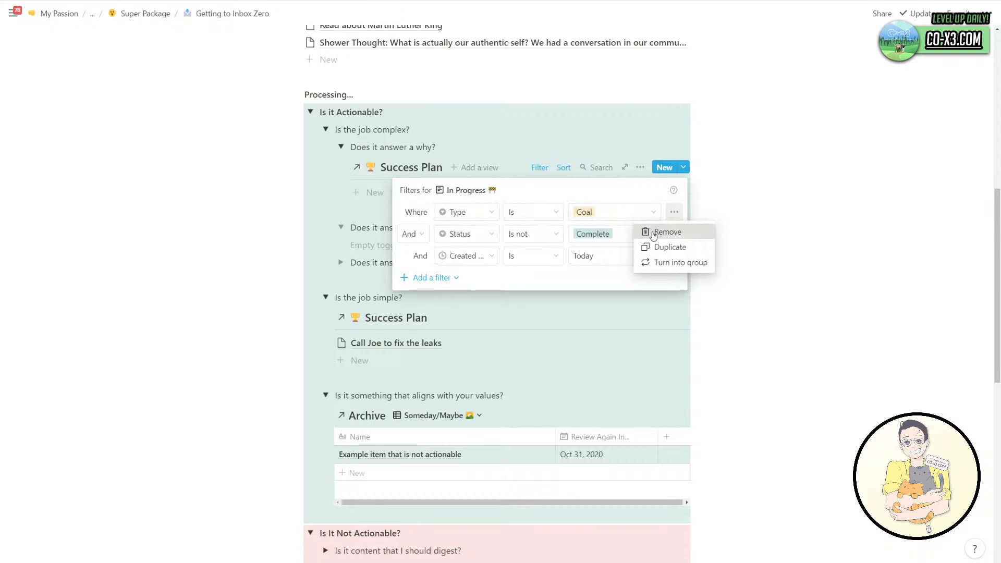
pyautogui.click(653, 232)
pyautogui.click(465, 154)
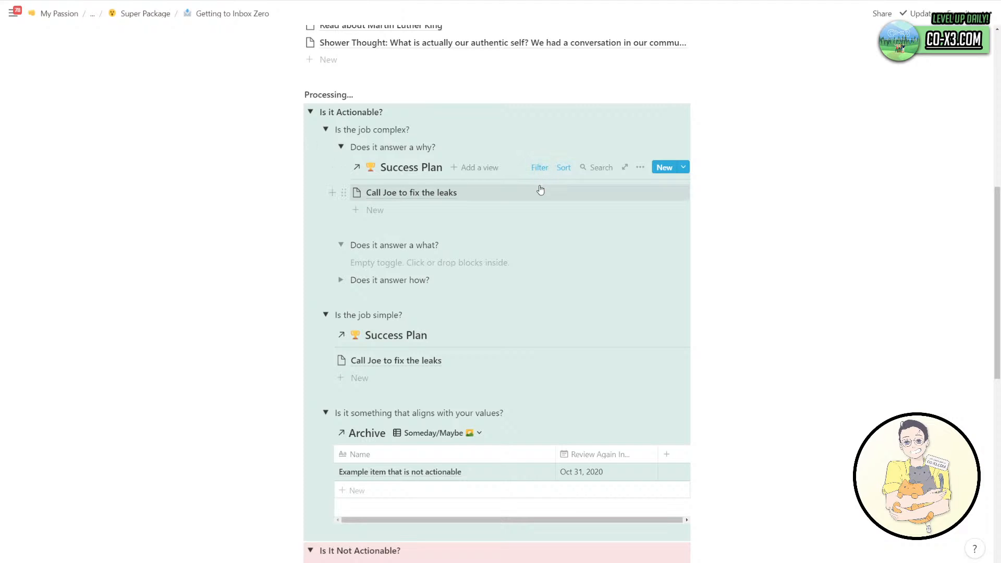
pyautogui.scroll(8, 541, 190)
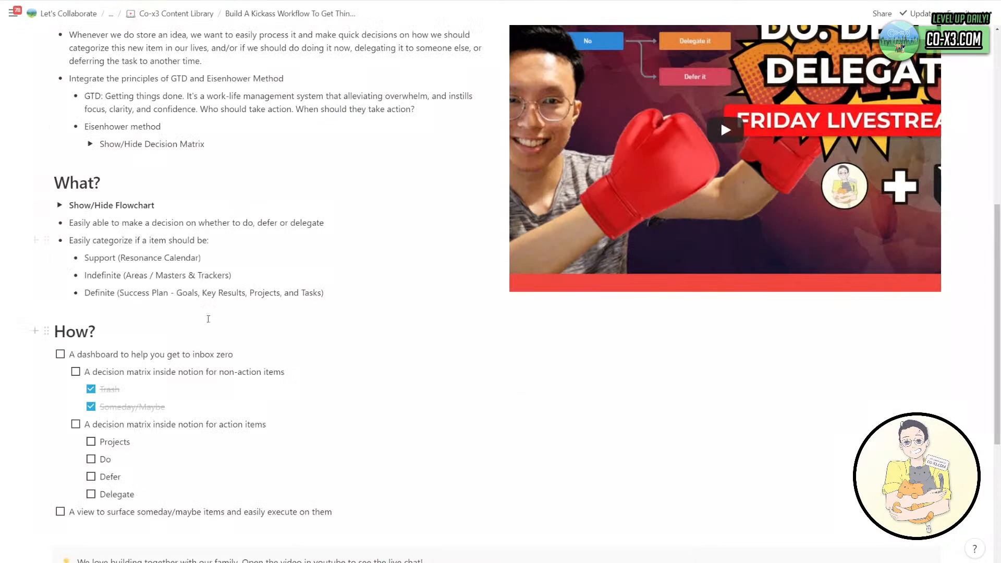
# Change the categorize bullet to end '…should be, with a simple drag and drop'.
pyautogui.click(193, 224)
pyautogui.press('Down')
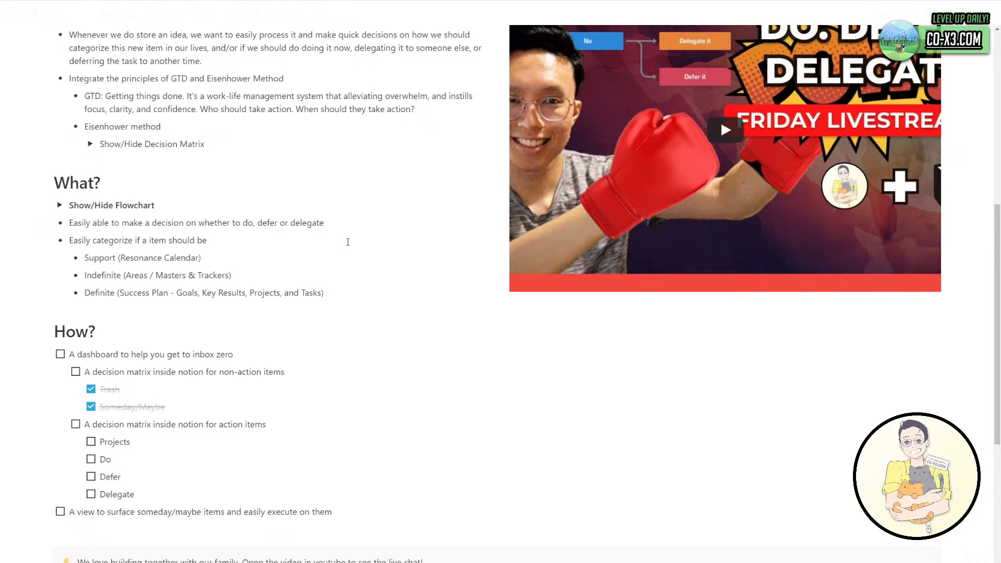
pyautogui.hotkey('ctrl', 'BackSpace')
pyautogui.hotkey('ctrl', 'BackSpace')
pyautogui.write('should be, with a simple dro')
pyautogui.press('BackSpace')
pyautogui.write('ag and drop.')
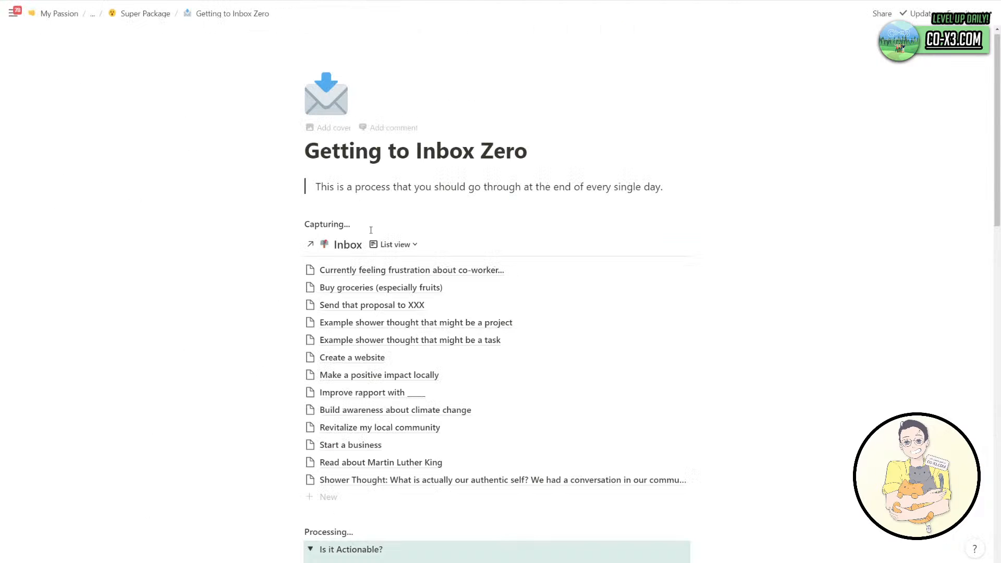
pyautogui.scroll(-3, 371, 229)
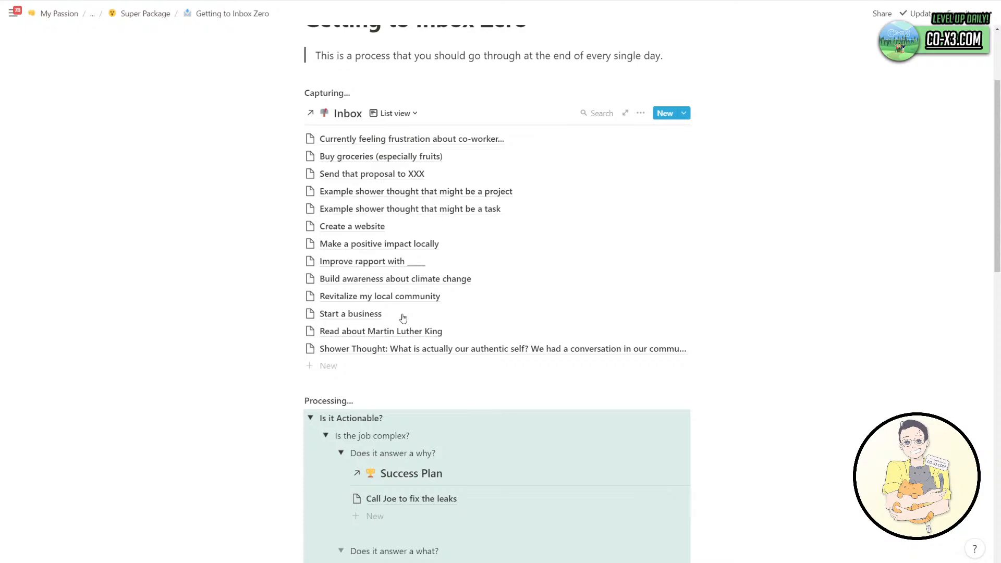
# Delete the linked Archive table and the 'aligns with your values' toggle.
pyautogui.scroll(-4, 403, 318)
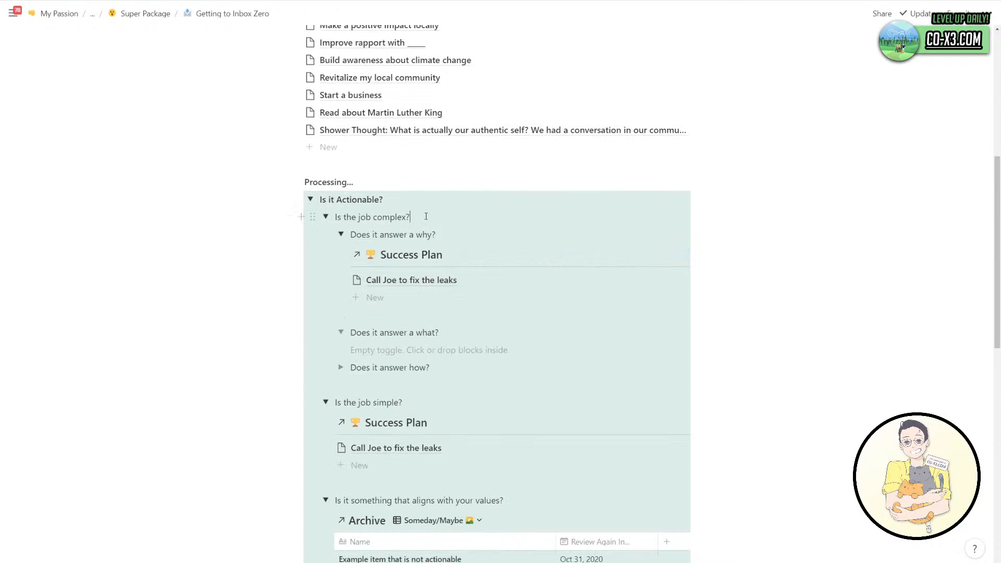
pyautogui.click(325, 216)
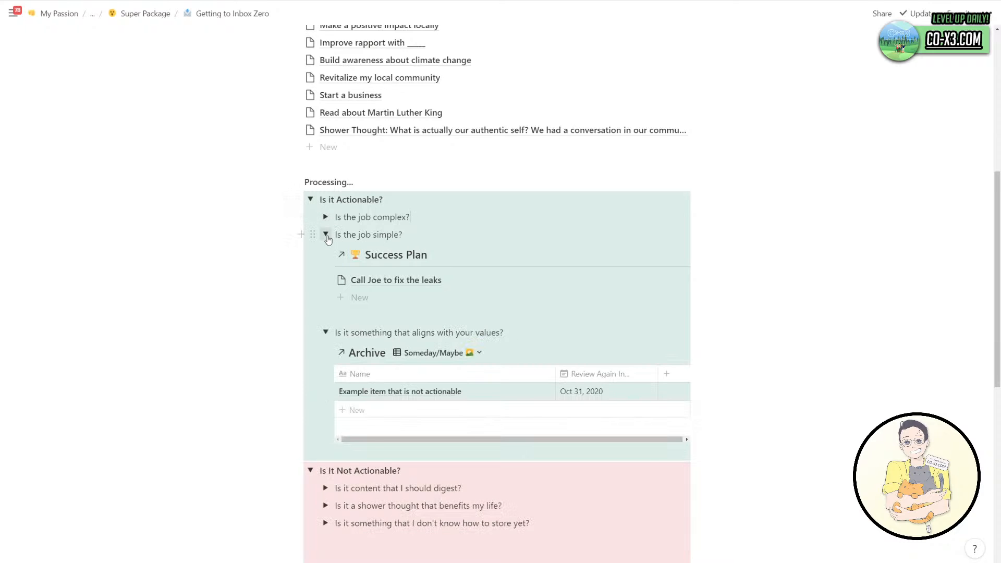
pyautogui.click(326, 234)
pyautogui.click(326, 251)
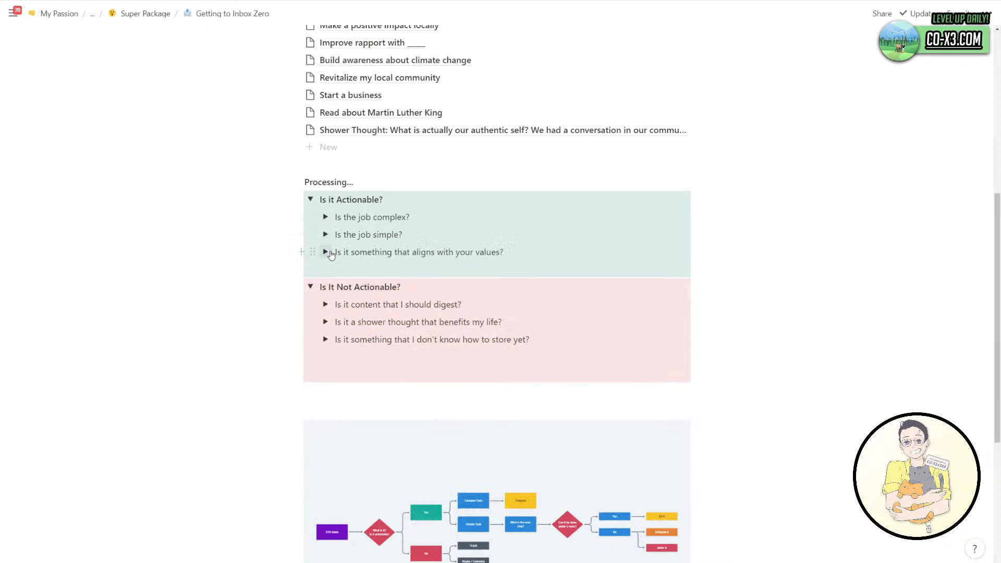
pyautogui.click(325, 252)
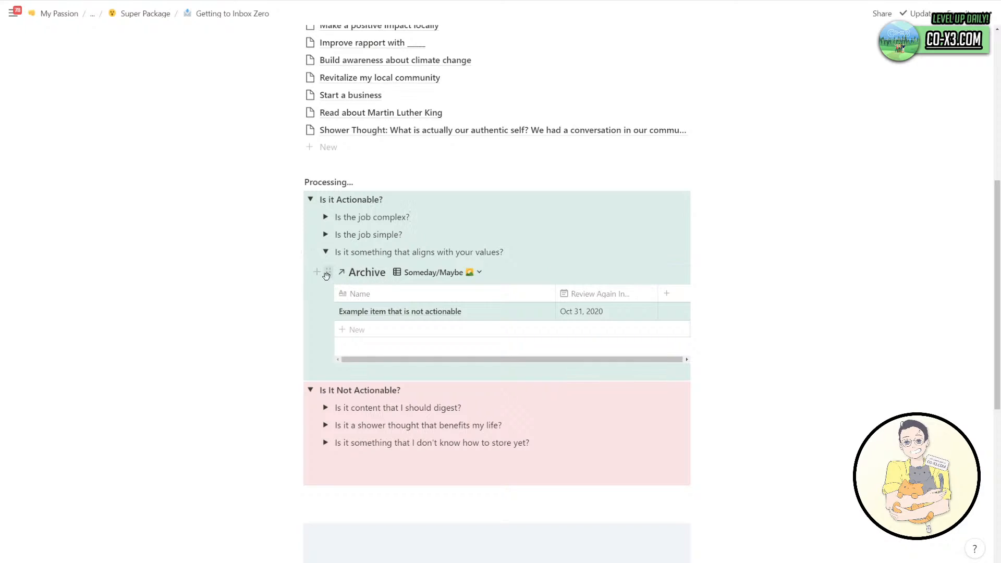
pyautogui.click(327, 275)
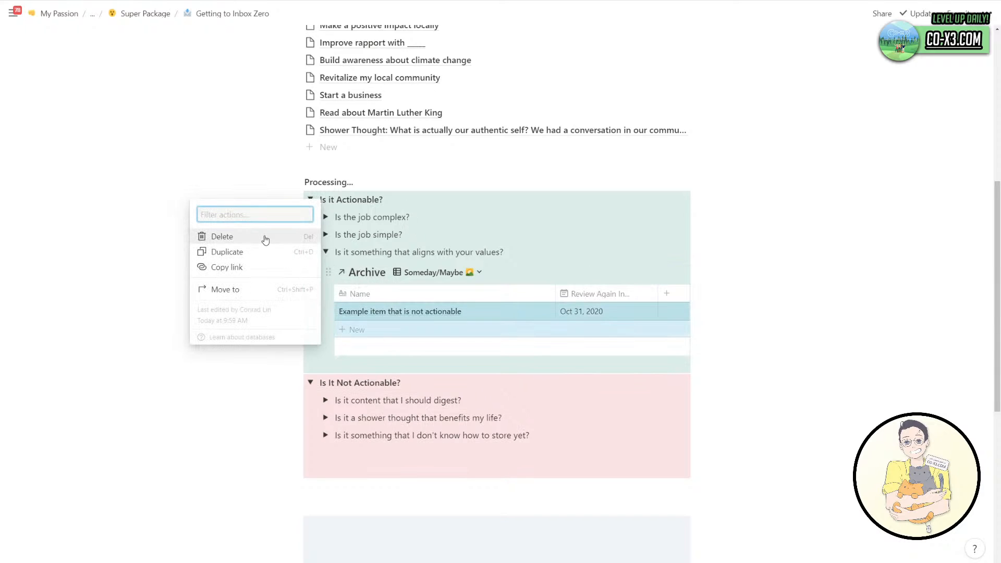
pyautogui.click(264, 236)
pyautogui.click(314, 250)
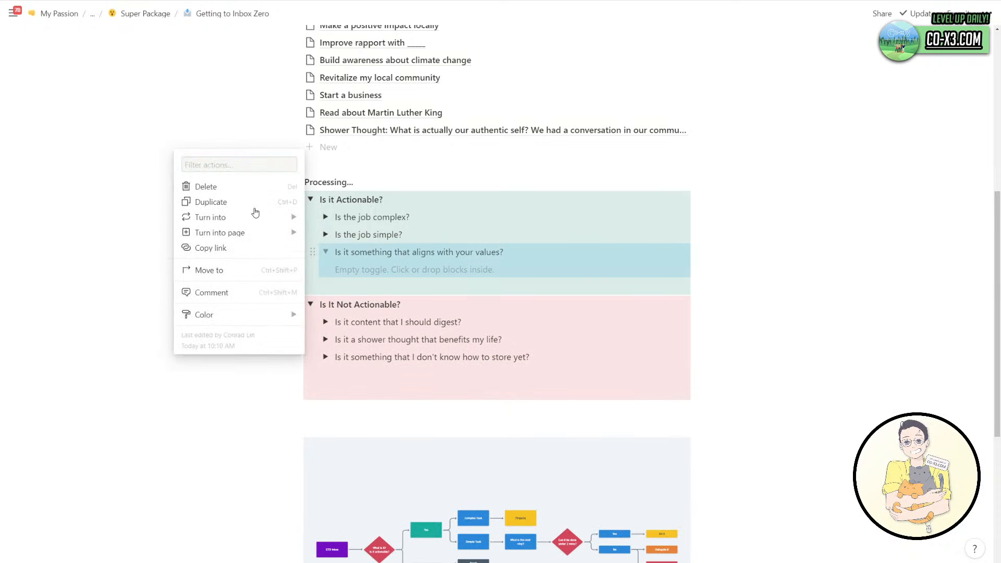
pyautogui.click(263, 188)
# Expand 'Is the job complex?' and try a 'Label it as a goal' bullet under 'Does it answer a why?', then undo it.
pyautogui.click(375, 252)
pyautogui.click(396, 216)
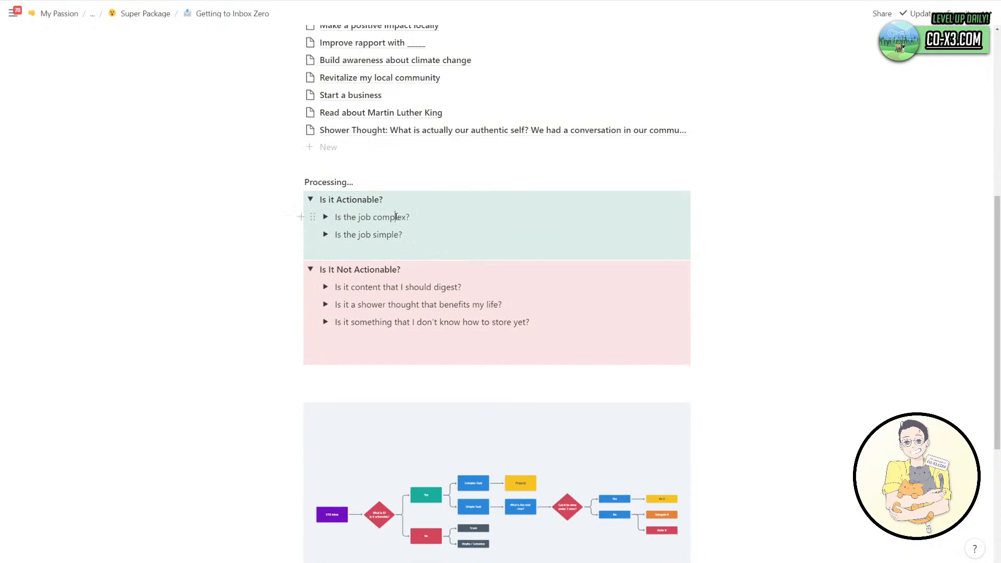
pyautogui.click(325, 217)
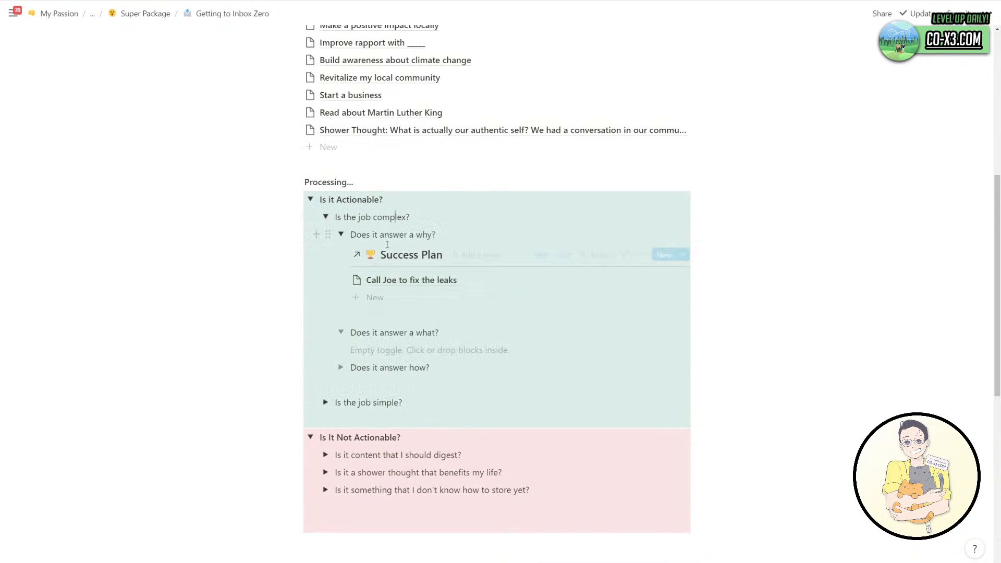
pyautogui.click(351, 234)
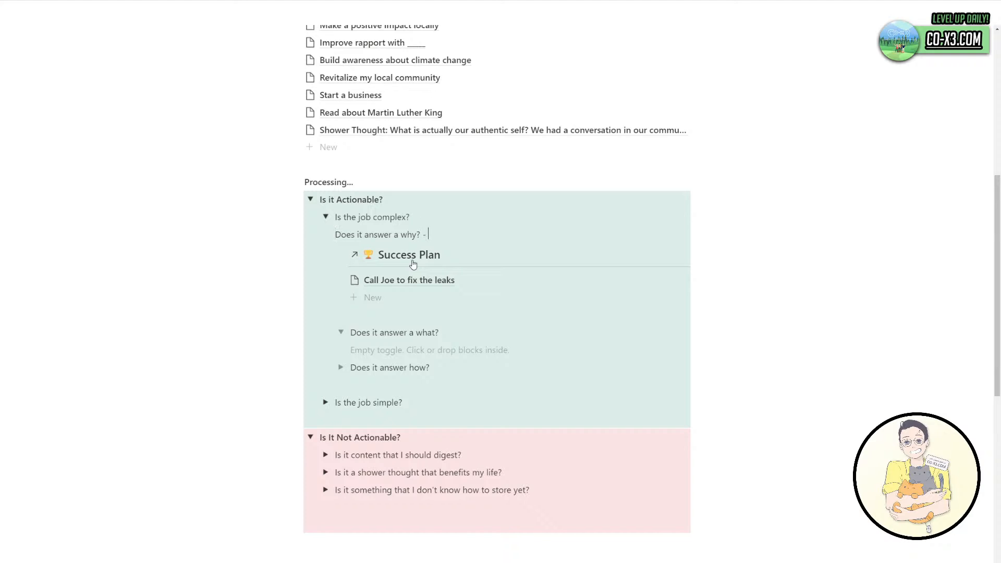
pyautogui.write('- Label it as a goal')
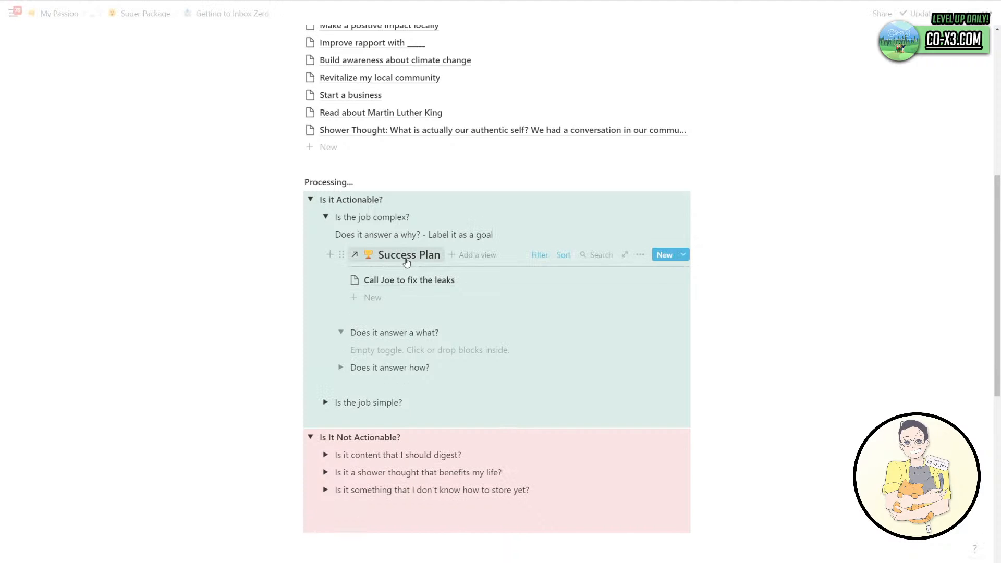
pyautogui.press('BackSpace')
pyautogui.press('BackSpace')
pyautogui.press('BackSpace')
pyautogui.press('BackSpace')
pyautogui.press('BackSpace')
pyautogui.press('BackSpace')
pyautogui.press('BackSpace')
pyautogui.press('BackSpace')
pyautogui.press('BackSpace')
pyautogui.press('BackSpace')
pyautogui.press('BackSpace')
pyautogui.press('BackSpace')
pyautogui.press('BackSpace')
pyautogui.press('BackSpace')
pyautogui.press('BackSpace')
pyautogui.press('BackSpace')
pyautogui.press('BackSpace')
pyautogui.press('BackSpace')
pyautogui.hotkey('ctrl', 'z')
pyautogui.hotkey('ctrl', 'z')
pyautogui.hotkey('ctrl', 'z')
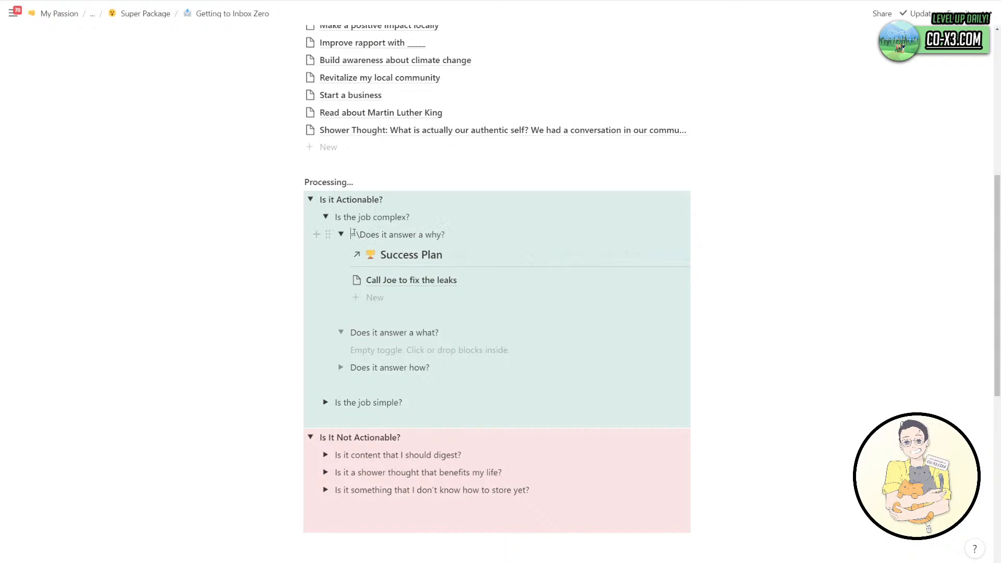
# Delete the 'Does it answer a why?' toggle and add a new Table view to the Success Plan.
pyautogui.moveTo(353, 233); pyautogui.dragTo(445, 229)
pyautogui.press('BackSpace')
pyautogui.press('BackSpace')
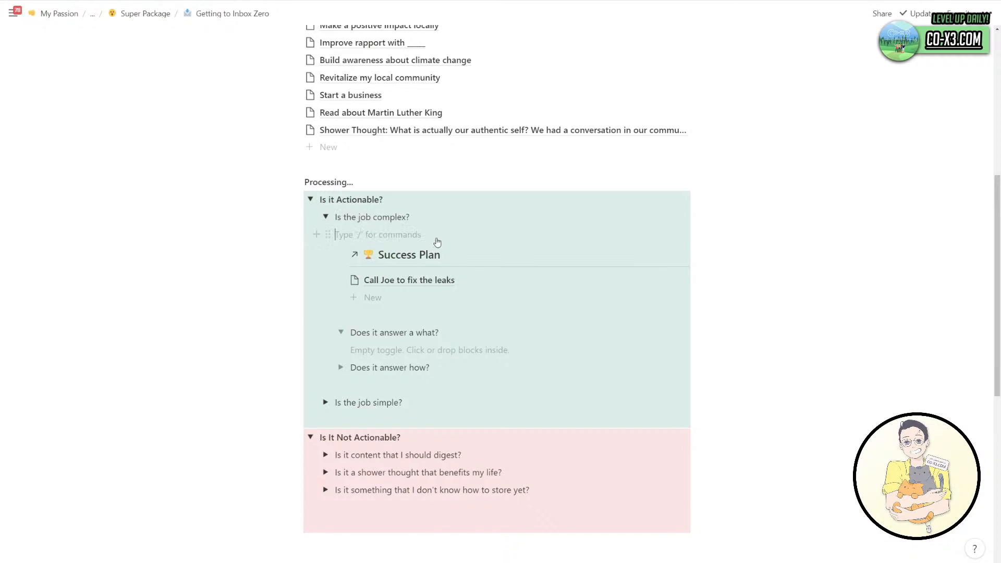
pyautogui.click(449, 238)
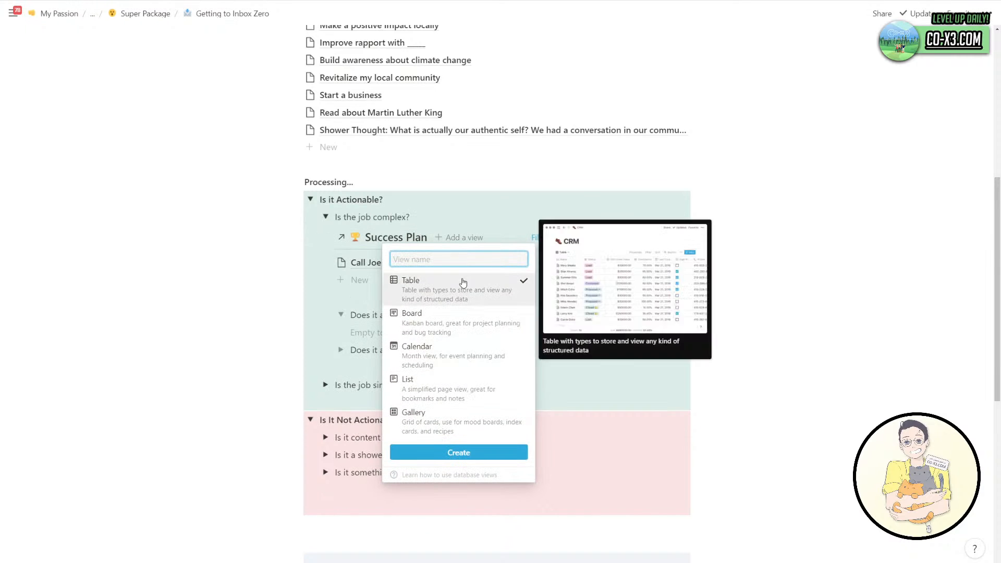
pyautogui.click(443, 452)
# Switch to the In Progress view and add a filter keeping only items with Type is Goal.
pyautogui.click(474, 238)
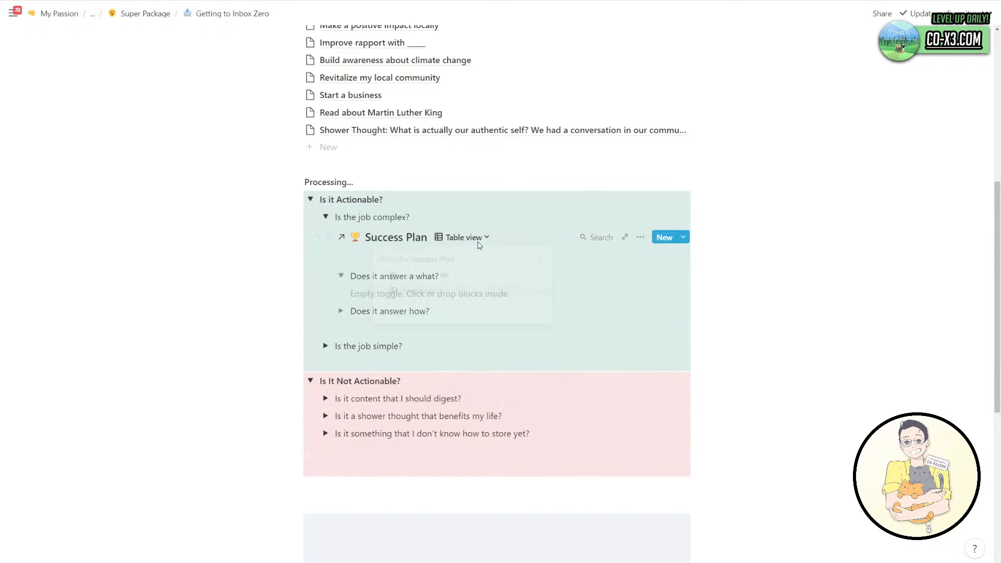
pyautogui.click(522, 277)
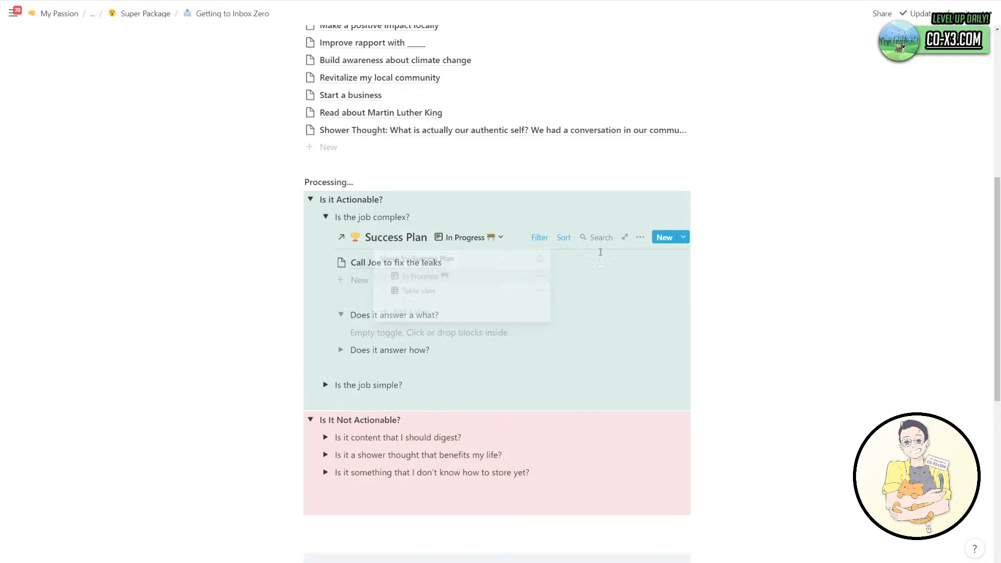
pyautogui.click(539, 237)
pyautogui.click(425, 326)
pyautogui.click(432, 351)
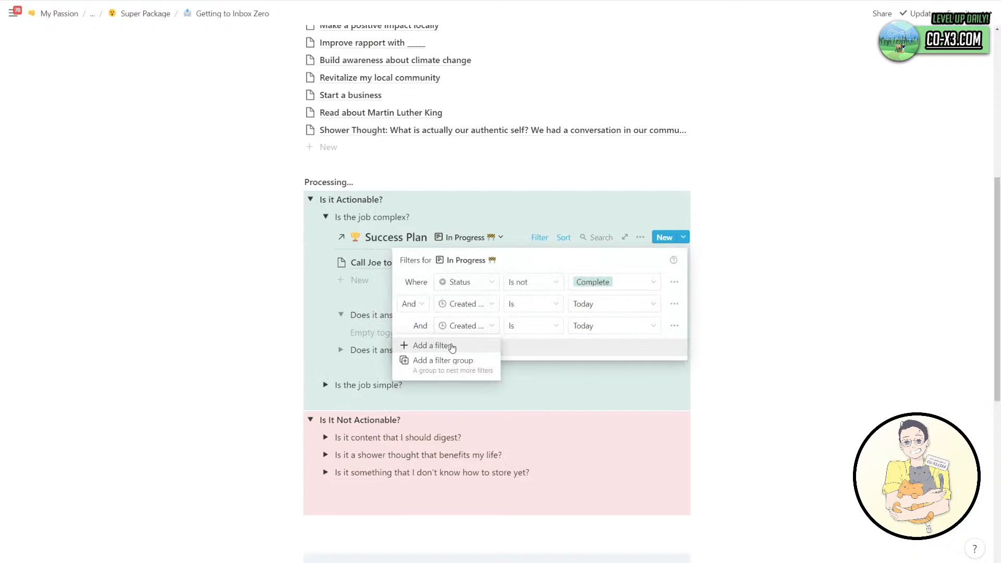
pyautogui.click(469, 326)
pyautogui.scroll(-5, 469, 500)
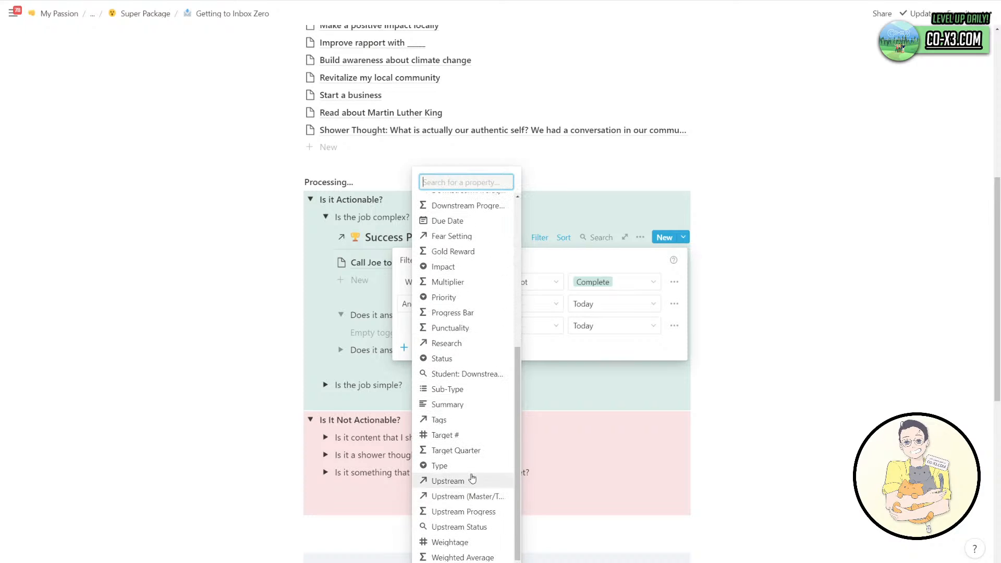
pyautogui.click(440, 465)
pyautogui.click(615, 325)
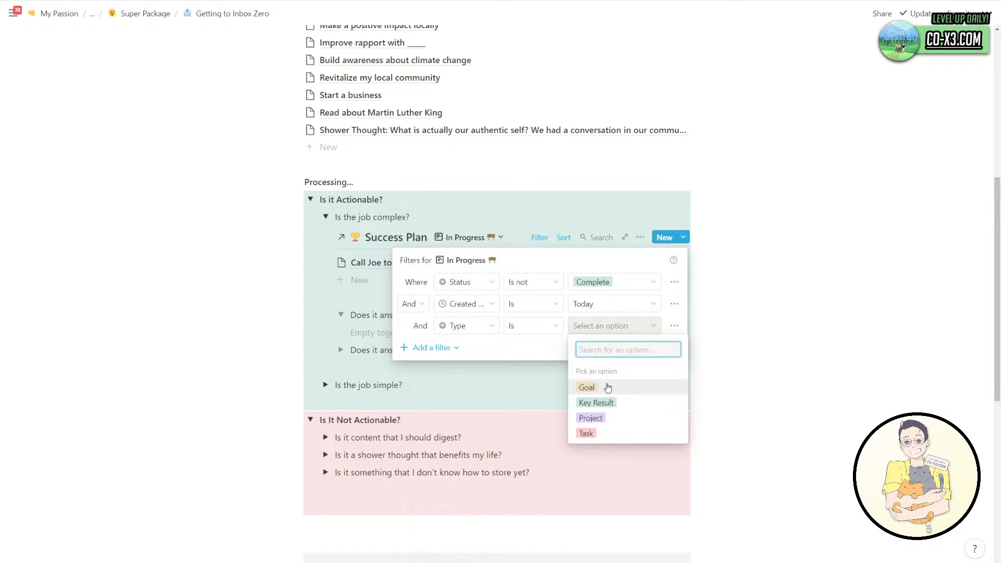
pyautogui.click(587, 387)
pyautogui.click(458, 237)
# Rename the In Progress view to 'If the item answers why'.
pyautogui.click(460, 237)
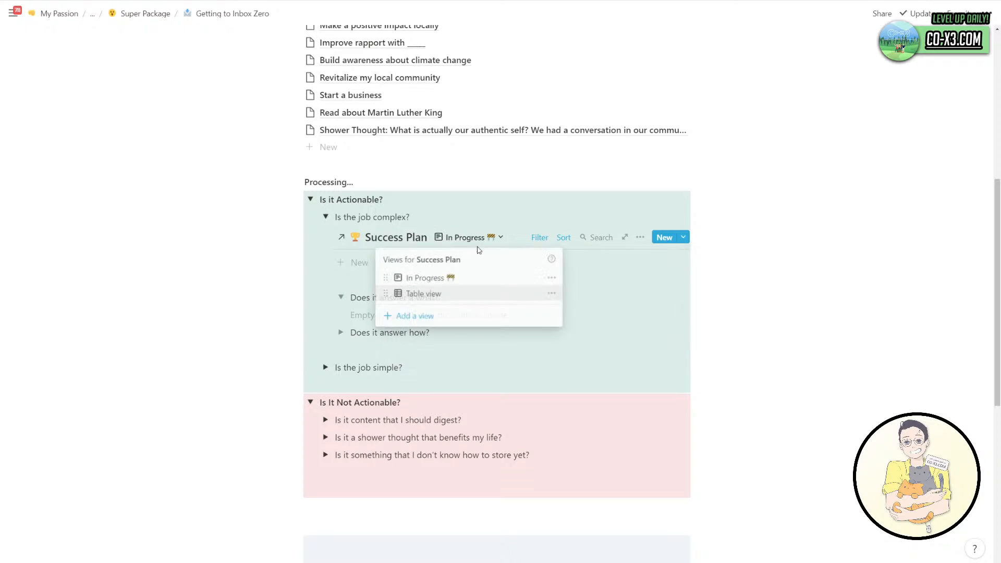
pyautogui.click(550, 277)
pyautogui.hotkey('ctrl', 'a')
pyautogui.press('BackSpace')
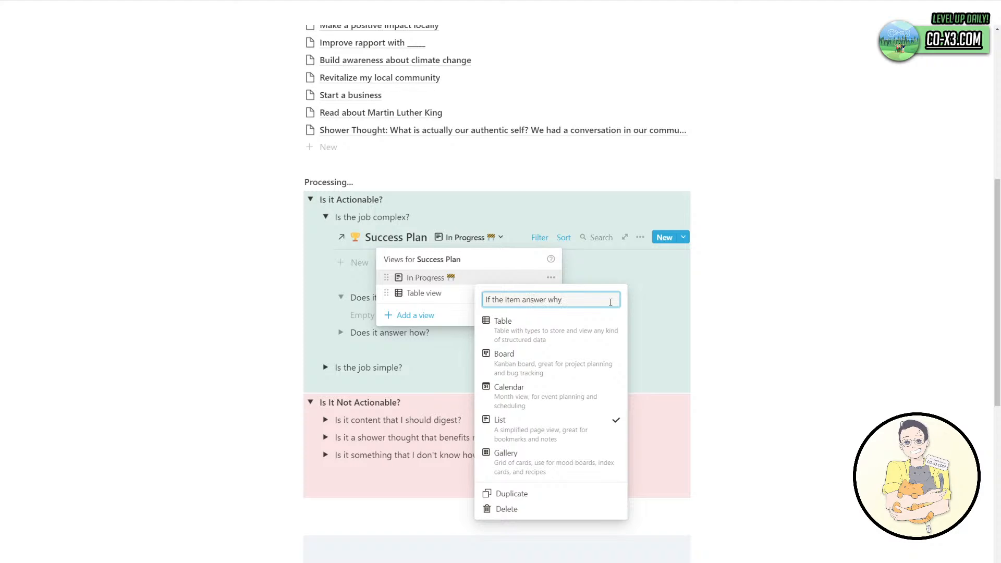
pyautogui.press('Return')
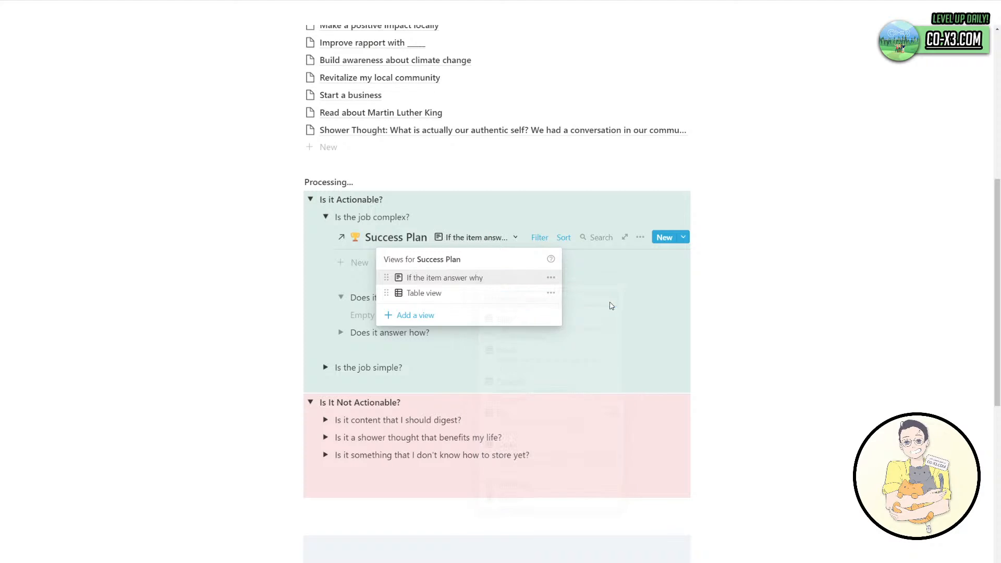
pyautogui.click(551, 277)
pyautogui.press('Left')
pyautogui.press('Left')
pyautogui.press('Left')
pyautogui.press('Left')
pyautogui.write('s')
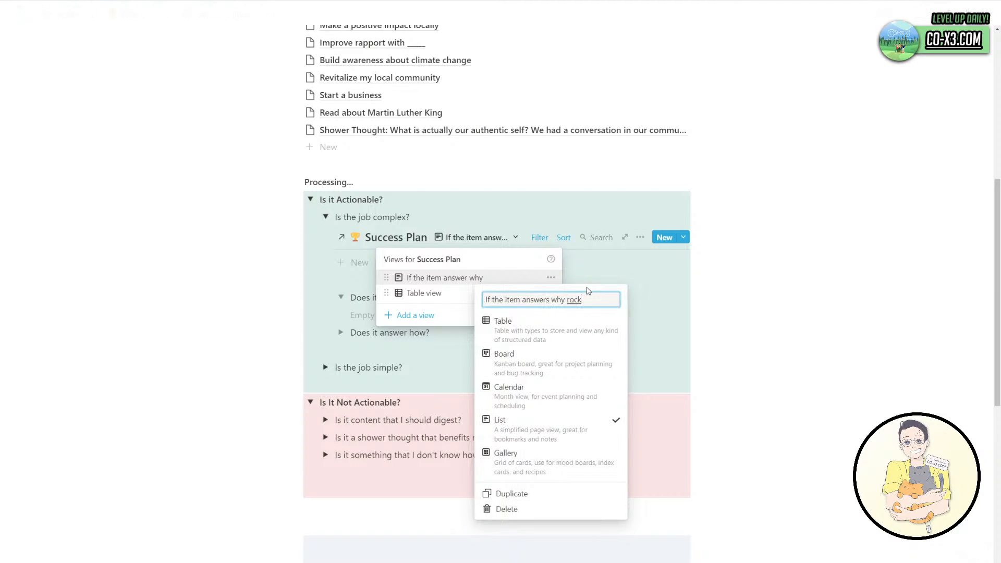
# Add a rocket emoji to the why view, then duplicate it as 'If the item answers what'.
pyautogui.click(547, 303)
pyautogui.press('Return')
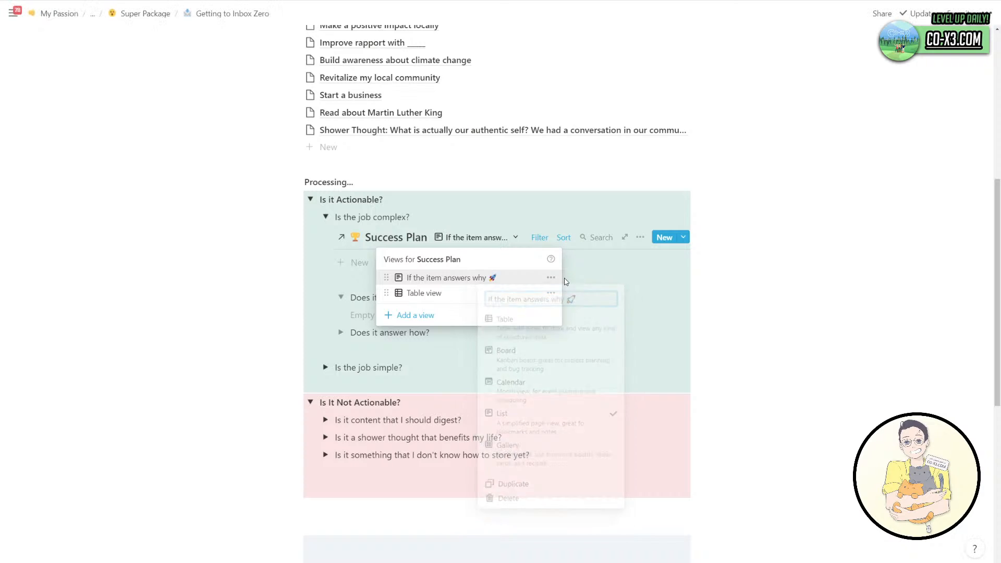
pyautogui.click(551, 277)
pyautogui.click(529, 491)
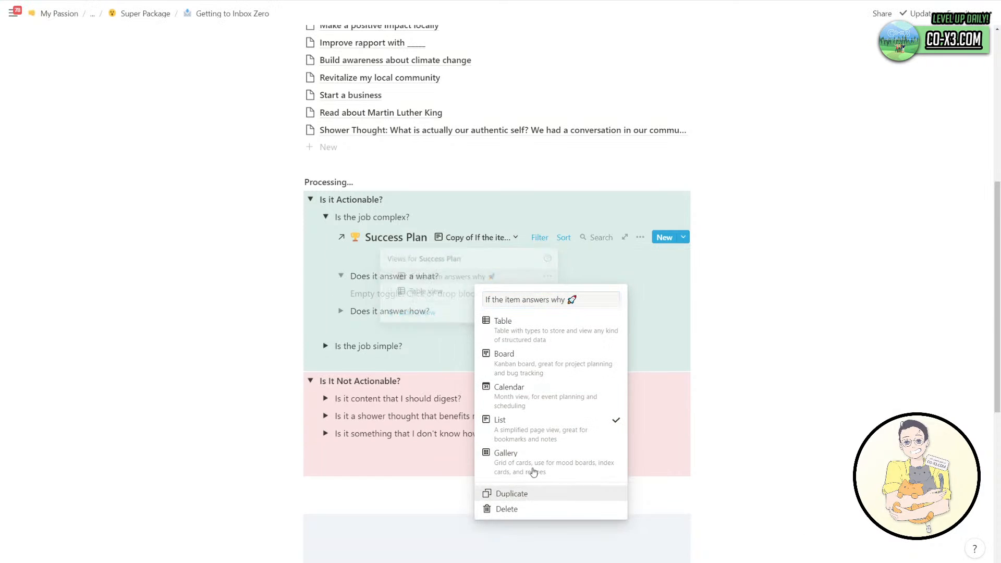
pyautogui.click(477, 237)
pyautogui.click(557, 293)
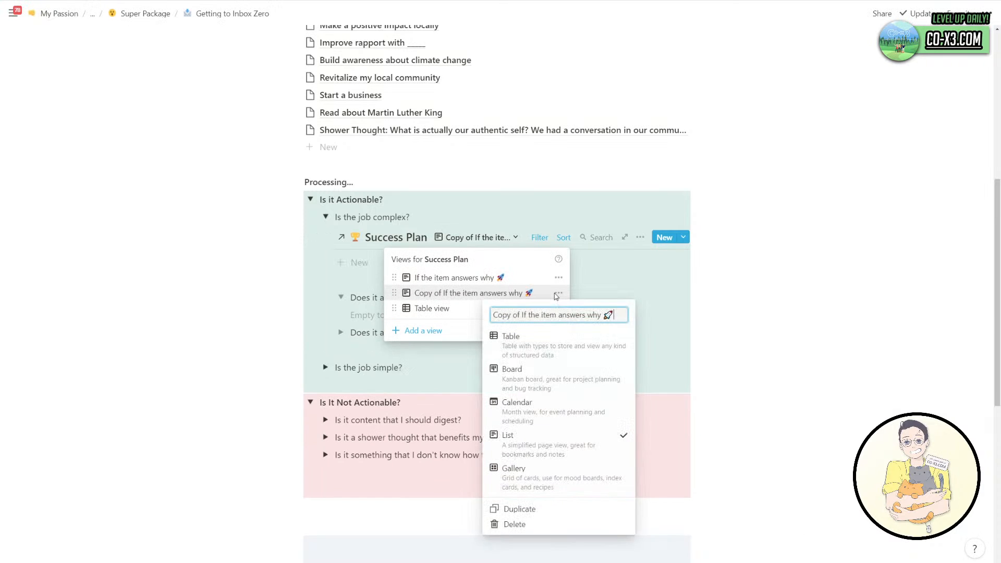
pyautogui.hotkey('shift', 'Home')
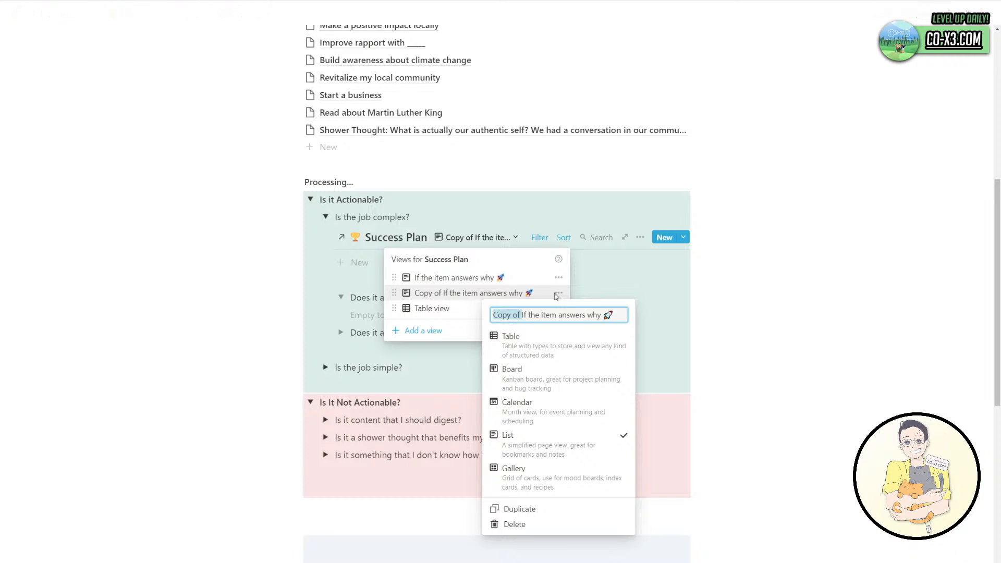
pyautogui.press('BackSpace')
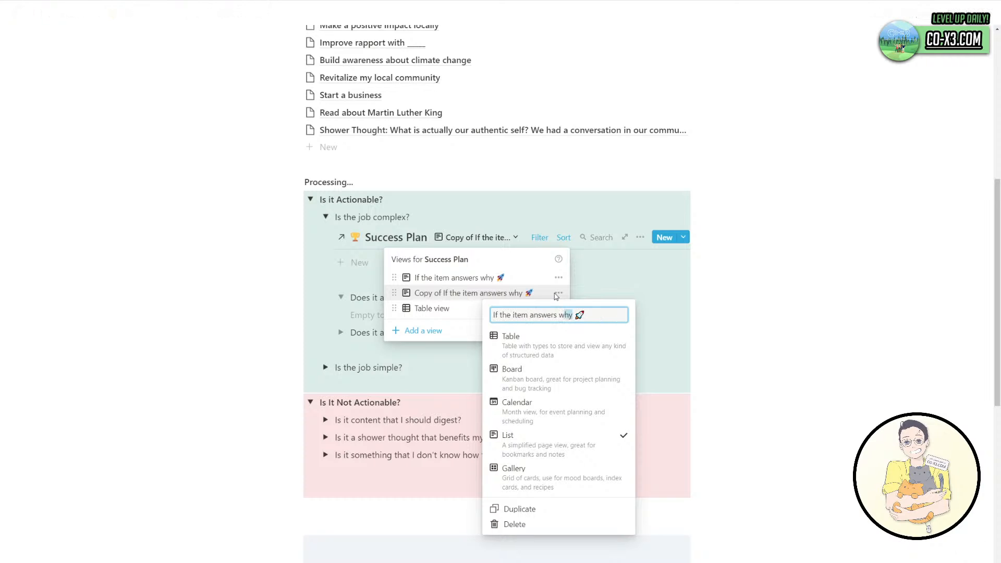
pyautogui.write('what')
pyautogui.press('Return')
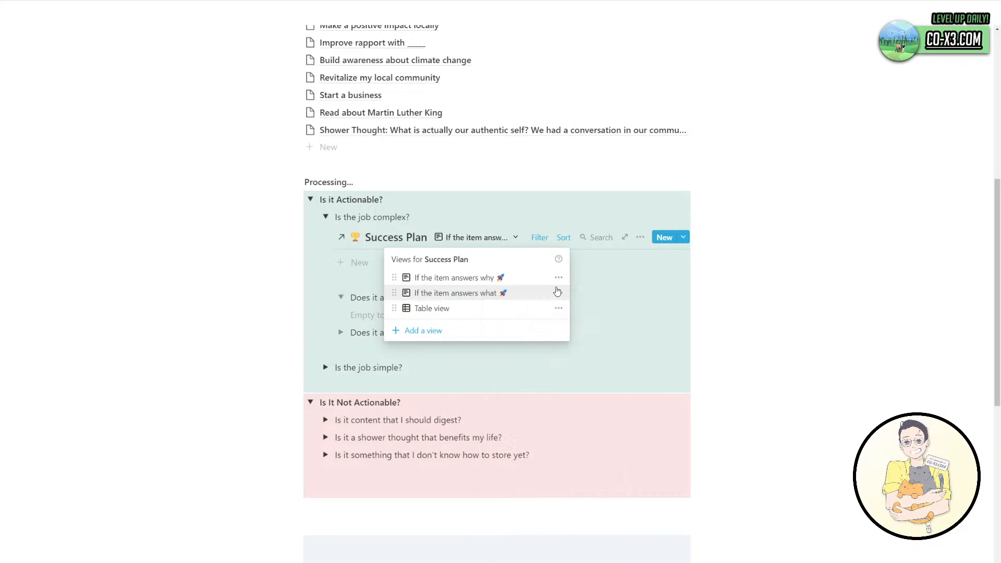
# Duplicate the what view and rename the copy 'If the item answers how'.
pyautogui.click(558, 293)
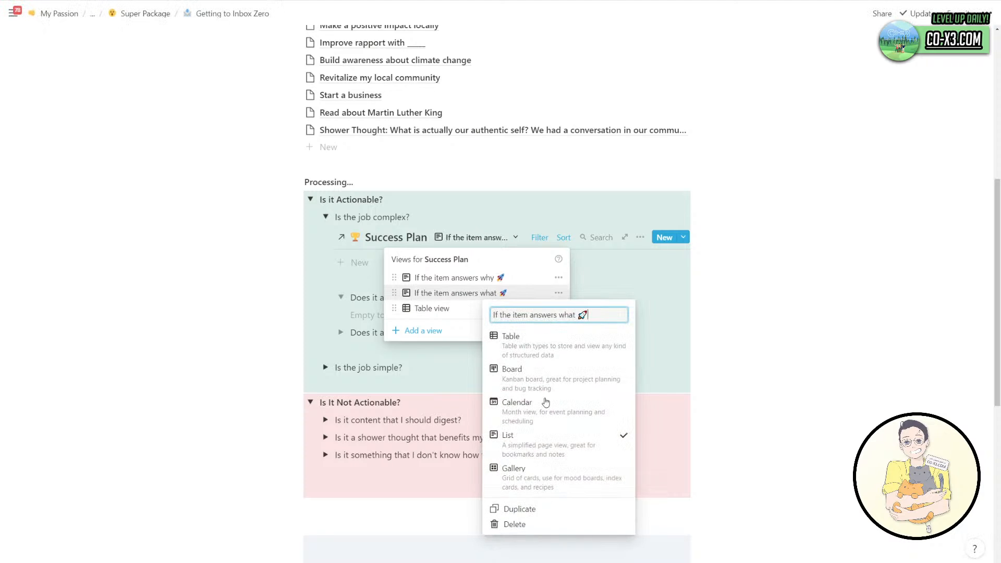
pyautogui.click(517, 509)
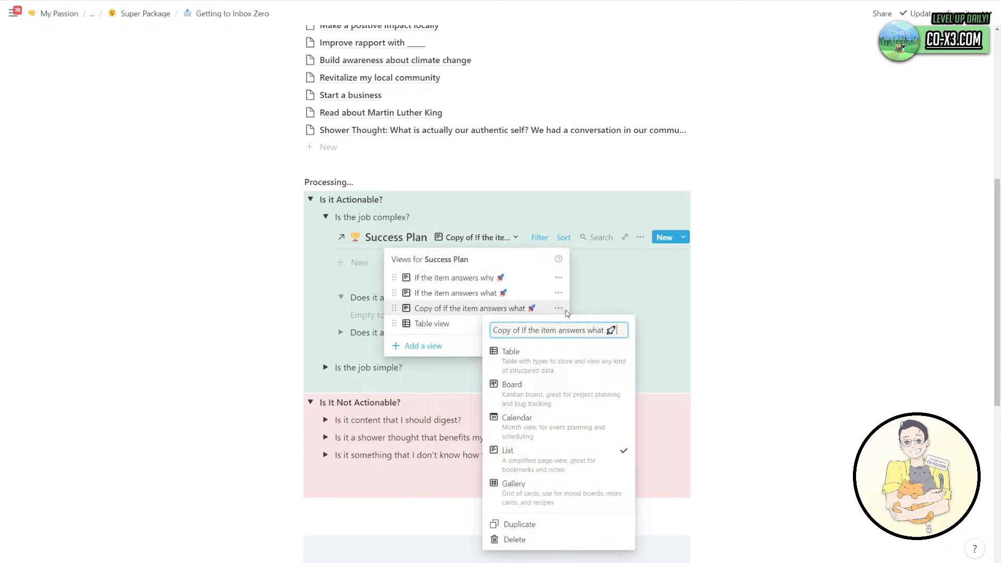
pyautogui.hotkey('ctrl', 'shift', 'Left')
pyautogui.hotkey('ctrl', 'shift', 'Left')
pyautogui.press('BackSpace')
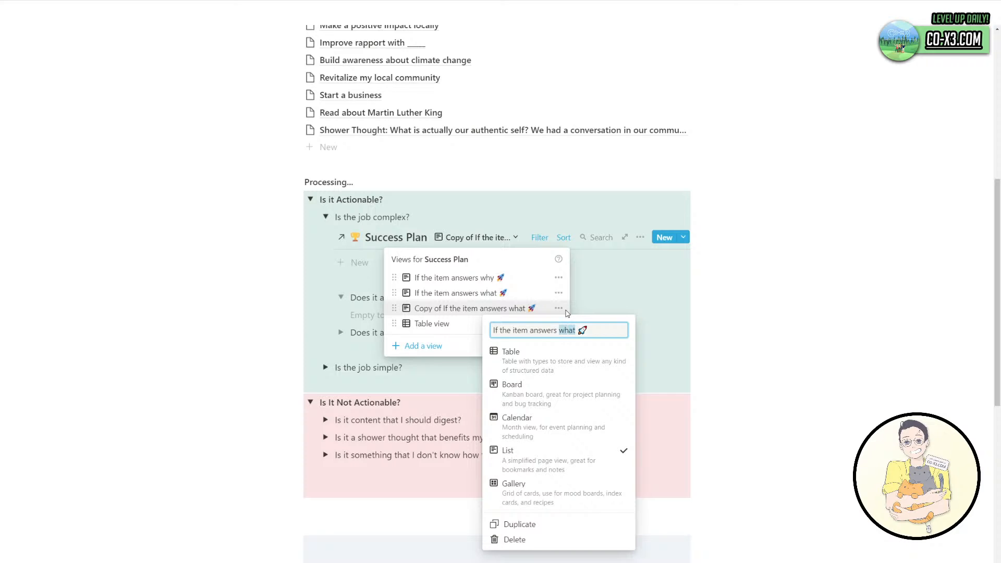
pyautogui.write('how')
pyautogui.press('Return')
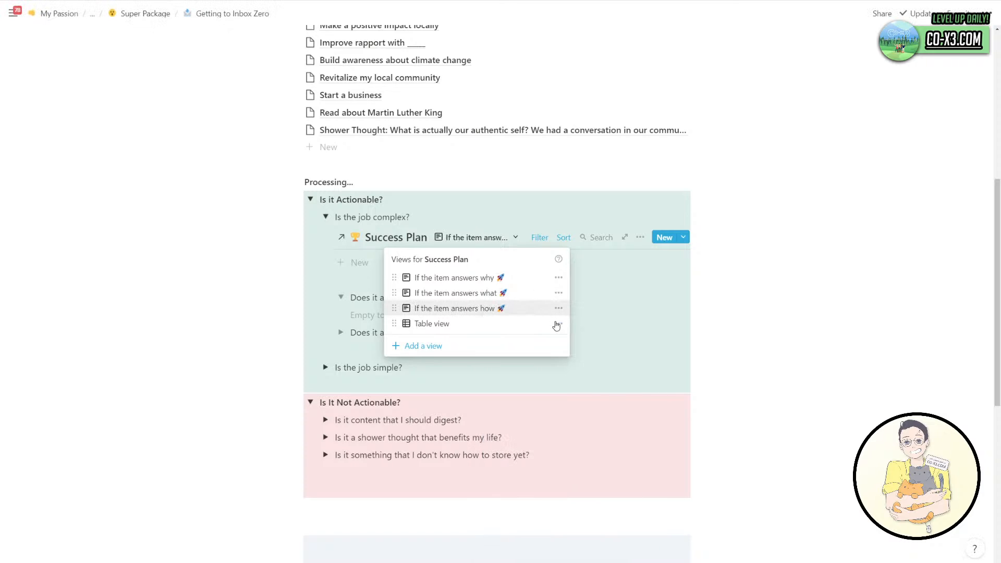
# Replace the rocket emojis with a diamond on the what view and a box on the how view.
pyautogui.click(559, 293)
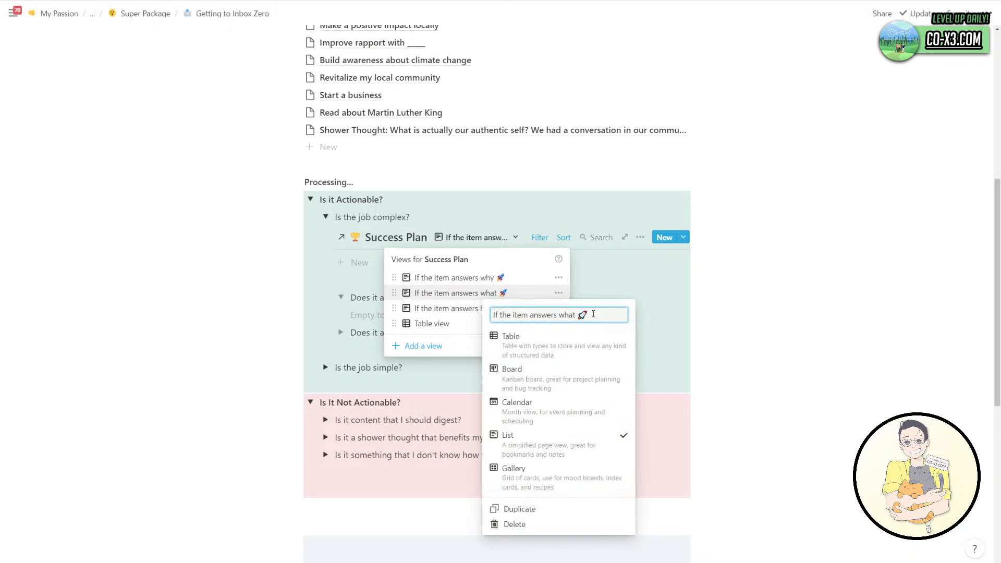
pyautogui.press('BackSpace')
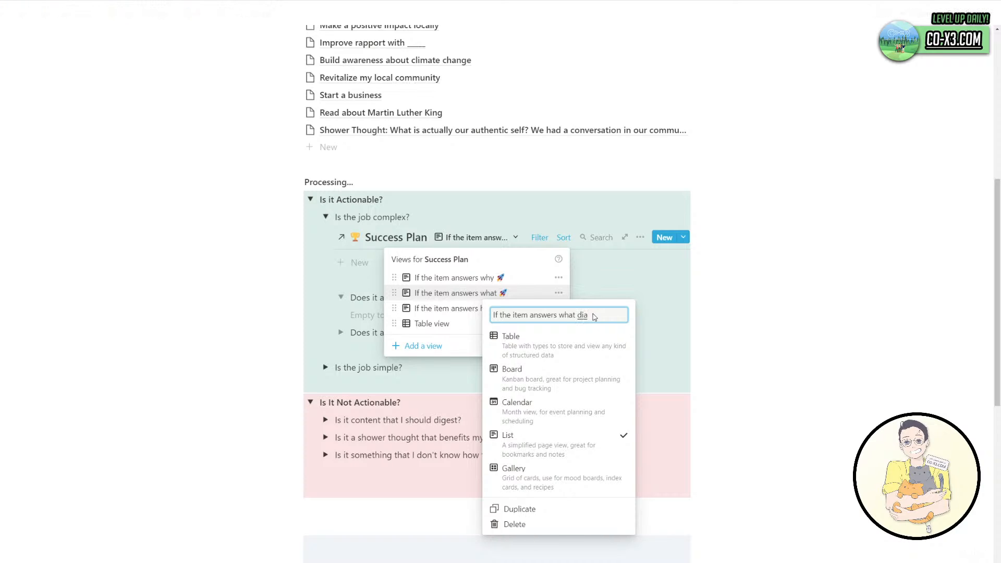
pyautogui.press('Return')
pyautogui.click(558, 308)
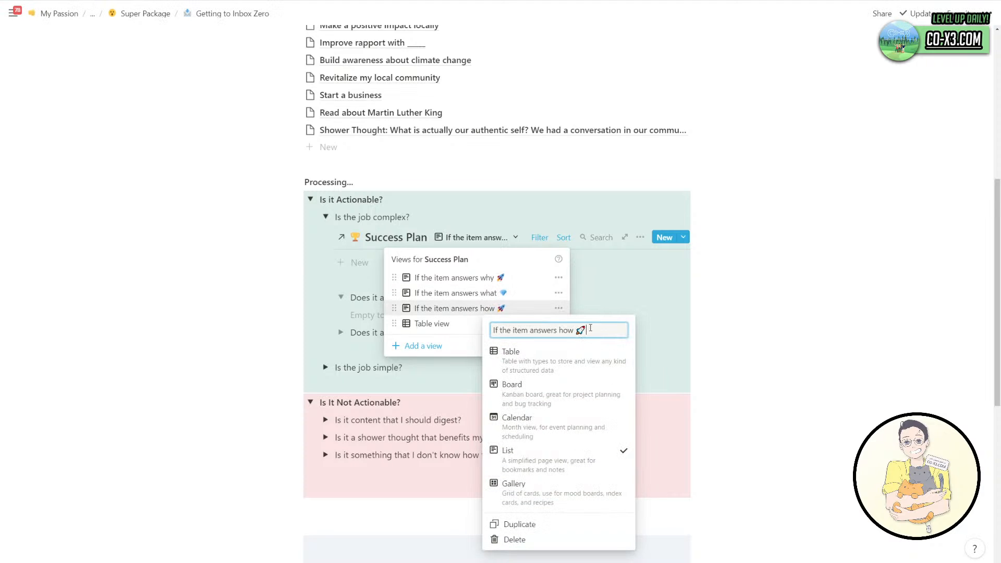
pyautogui.press('BackSpace')
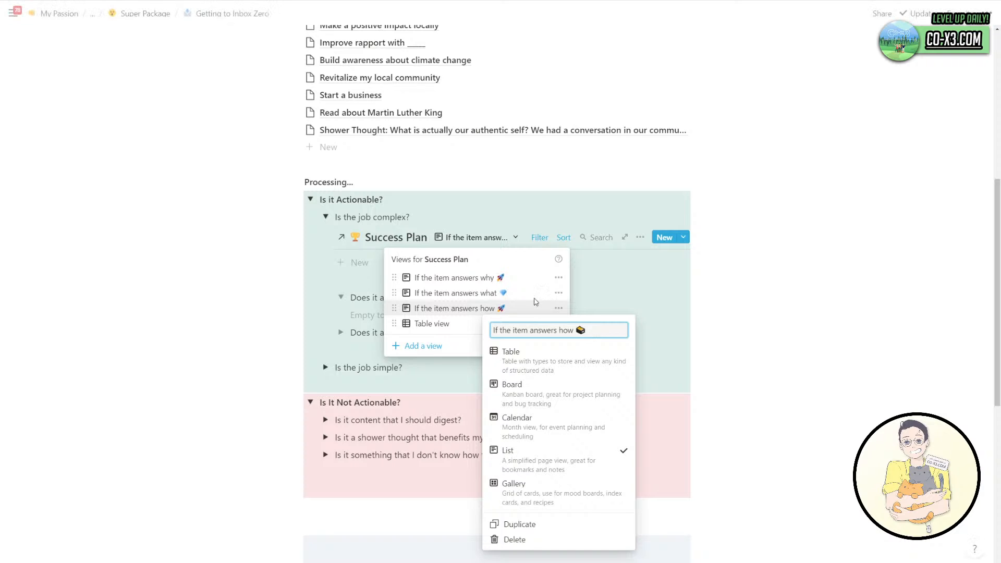
pyautogui.press('Return')
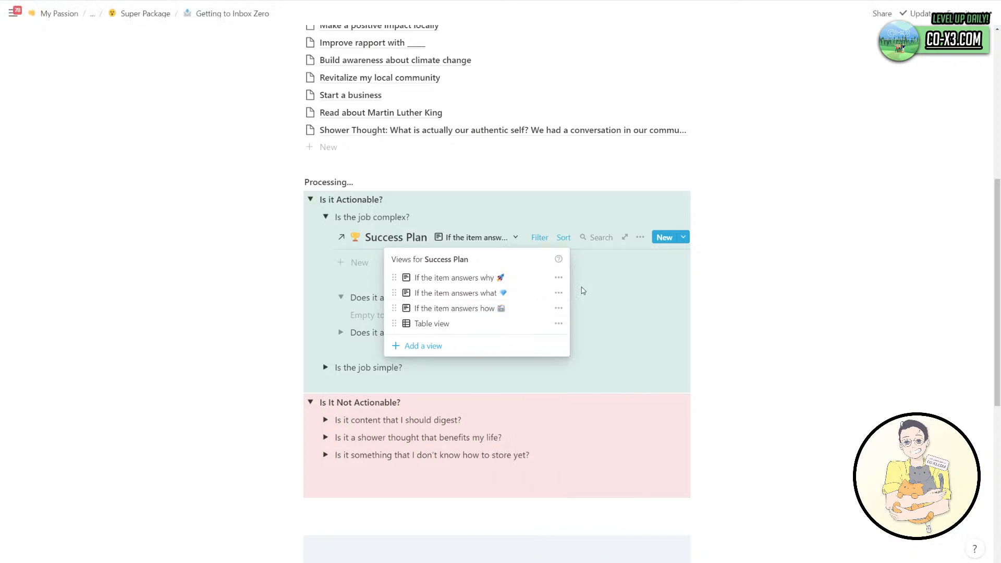
pyautogui.click(559, 323)
# Delete the Table view and set the what view's Type filter to Key Result.
pyautogui.click(526, 554)
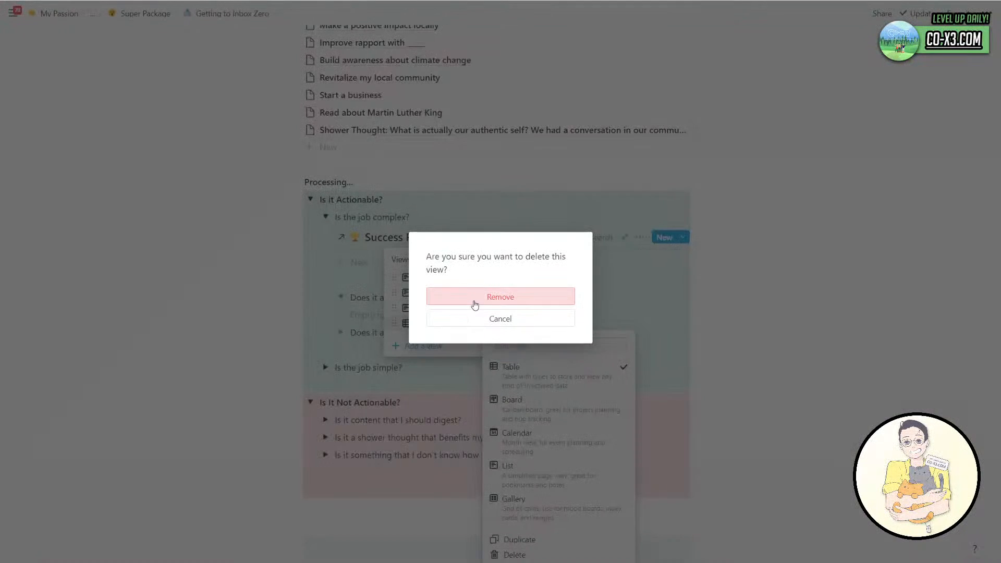
pyautogui.click(500, 297)
pyautogui.click(542, 238)
pyautogui.click(542, 238)
pyautogui.click(602, 280)
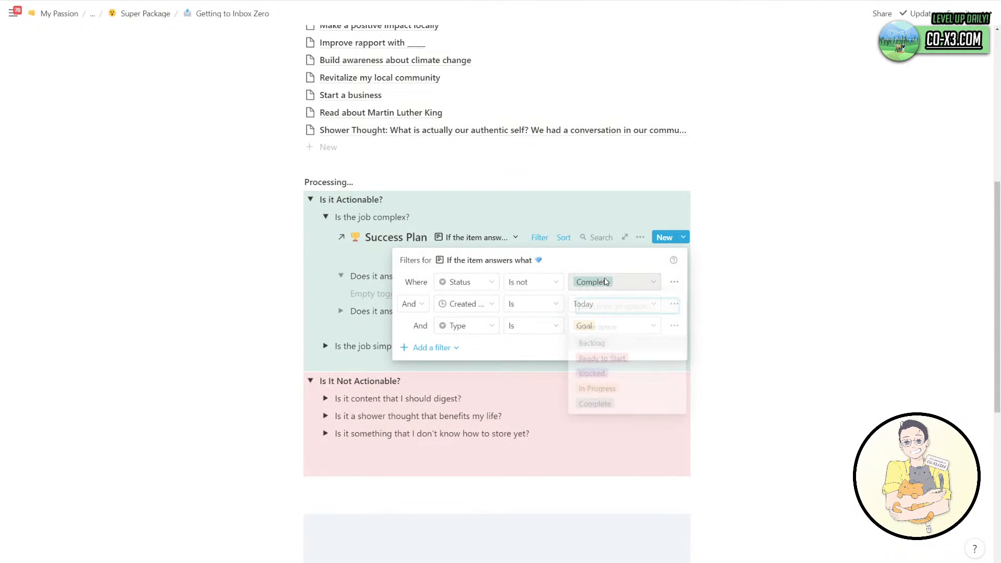
pyautogui.click(596, 329)
pyautogui.click(596, 326)
pyautogui.click(596, 402)
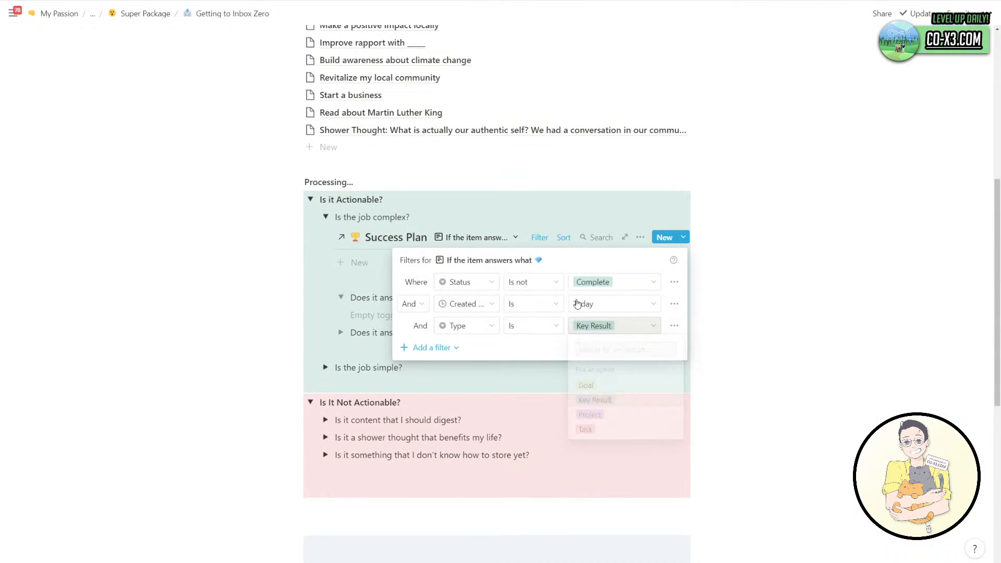
pyautogui.click(475, 237)
# Set the how view's Type filter to Project and delete the what and how toggles.
pyautogui.click(475, 237)
pyautogui.click(487, 309)
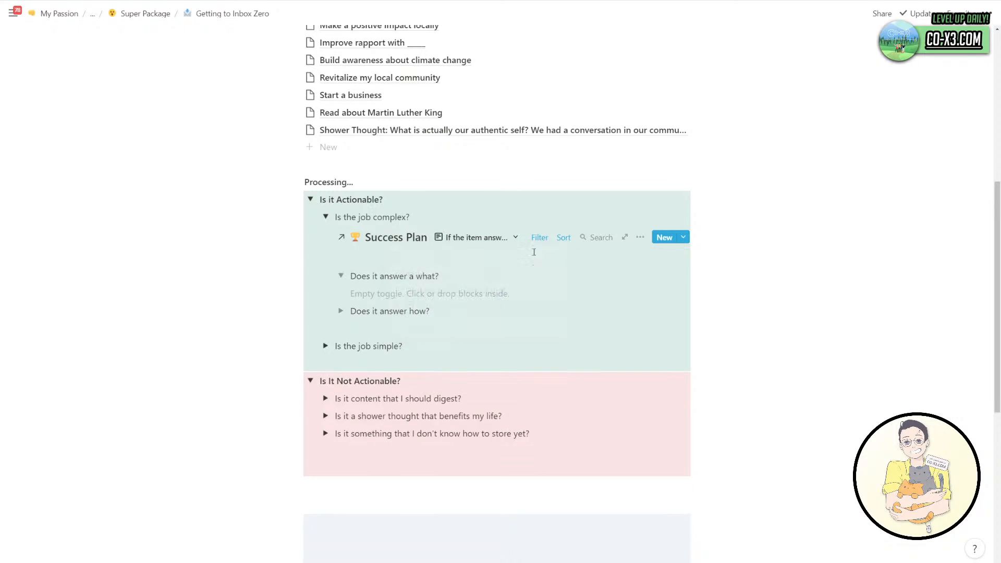
pyautogui.click(539, 238)
pyautogui.click(610, 327)
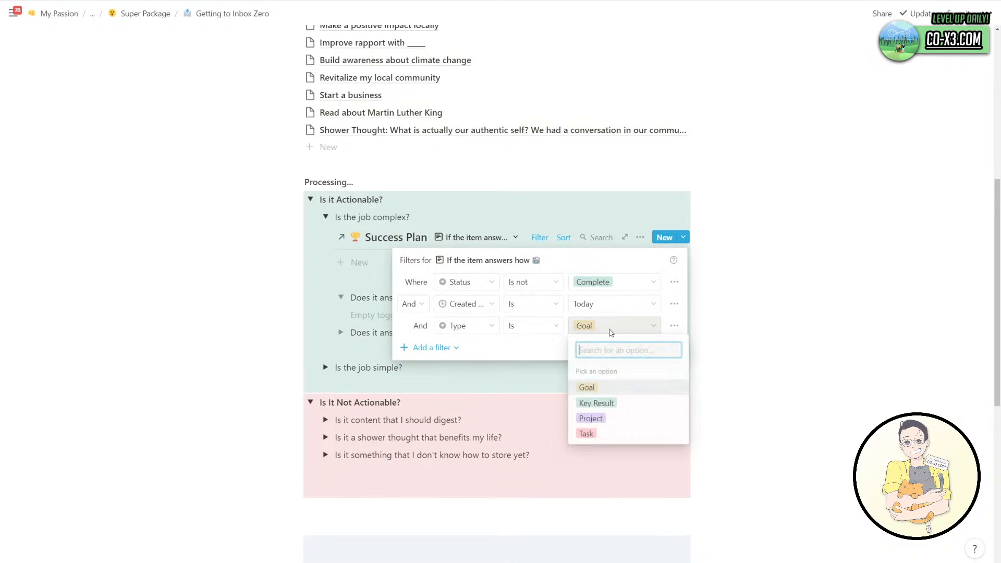
pyautogui.click(617, 422)
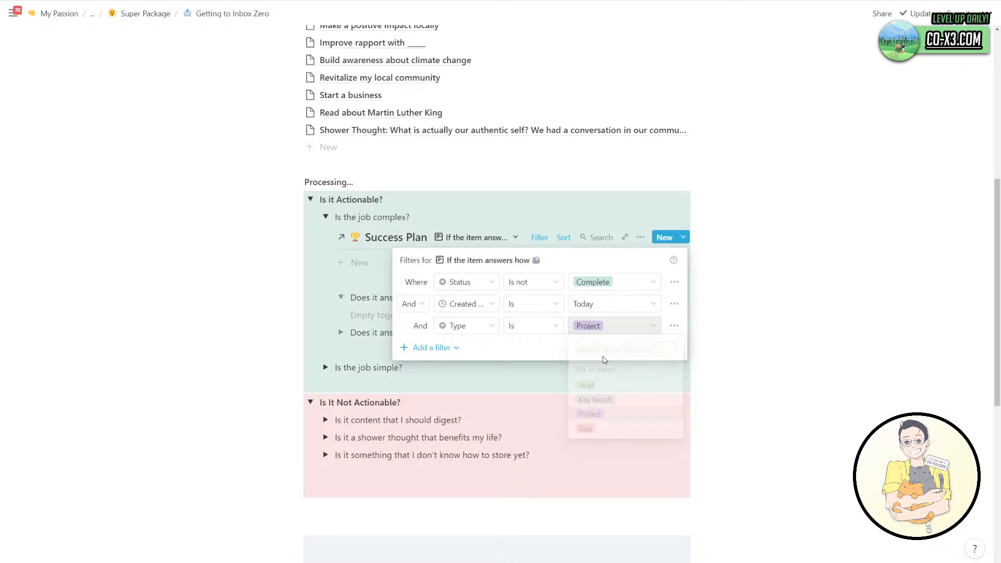
pyautogui.press('Escape')
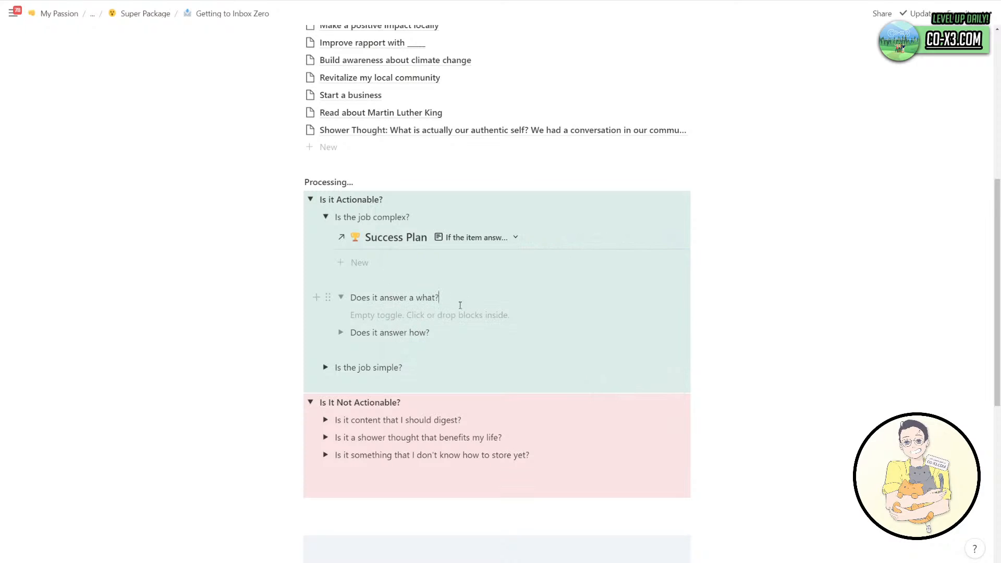
pyautogui.moveTo(459, 305); pyautogui.dragTo(471, 342)
pyautogui.press('BackSpace')
pyautogui.press('BackSpace')
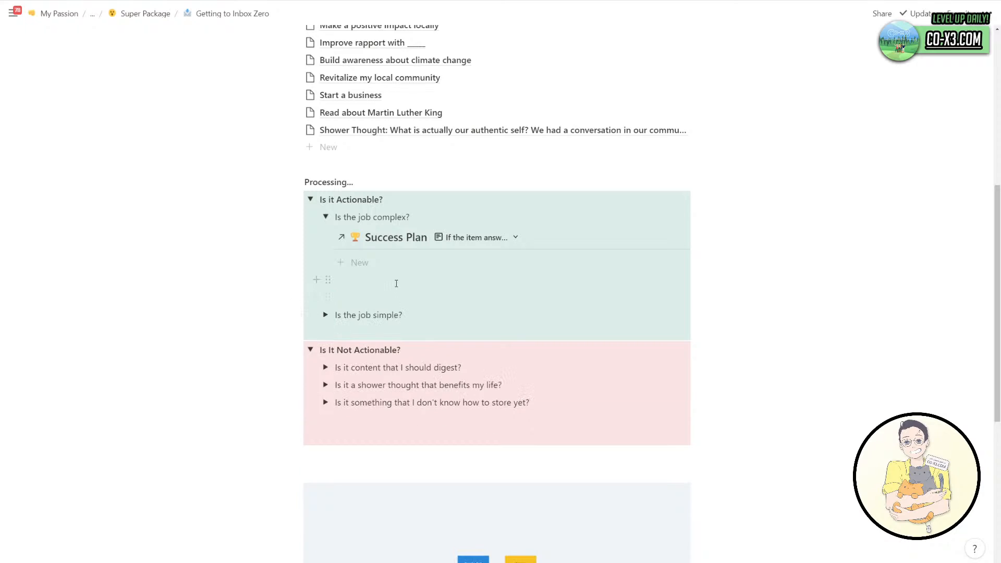
# Rename the why view to 'Answers Why'.
pyautogui.scroll(3, 404, 270)
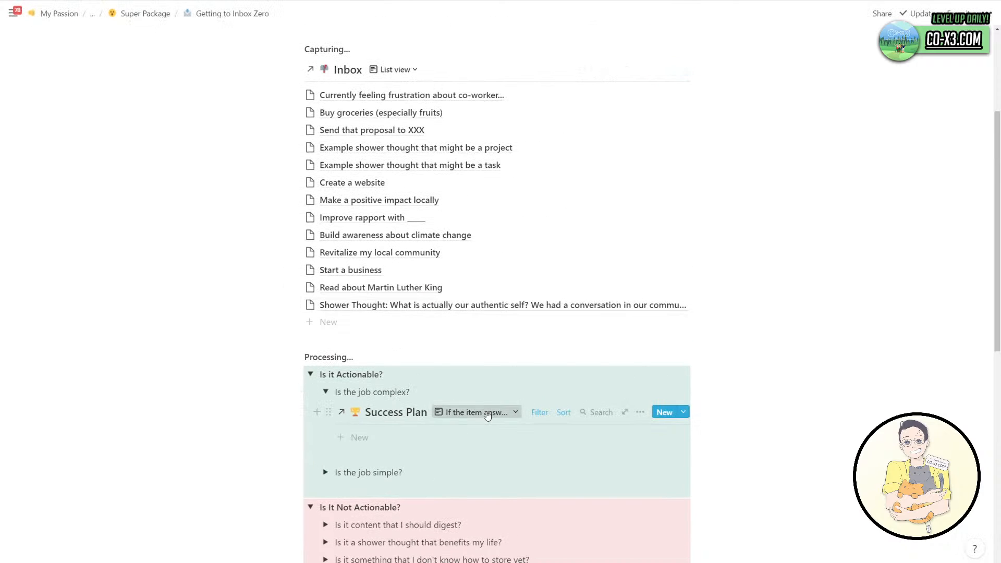
pyautogui.click(488, 414)
pyautogui.click(558, 452)
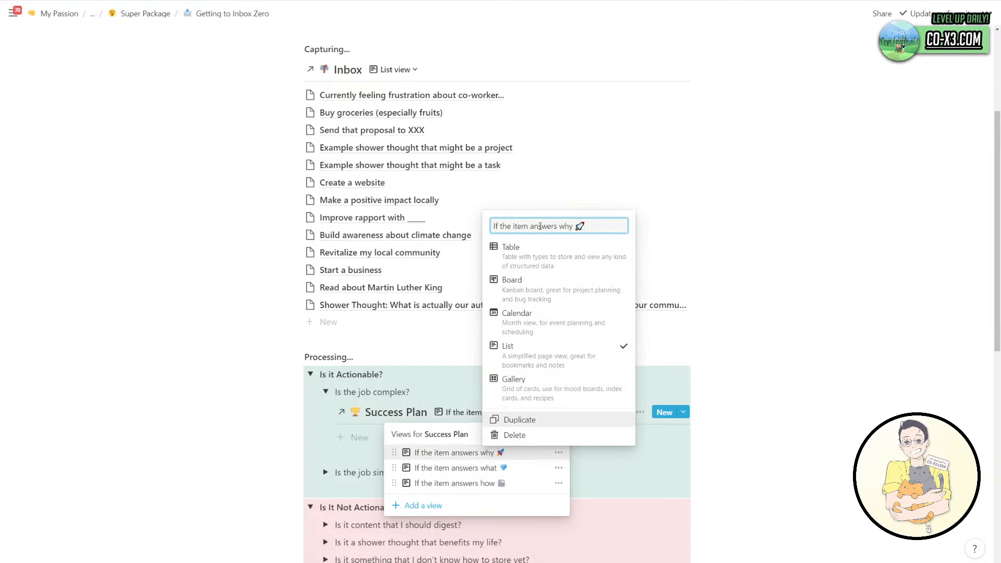
pyautogui.moveTo(534, 226); pyautogui.dragTo(501, 221)
pyautogui.write('A')
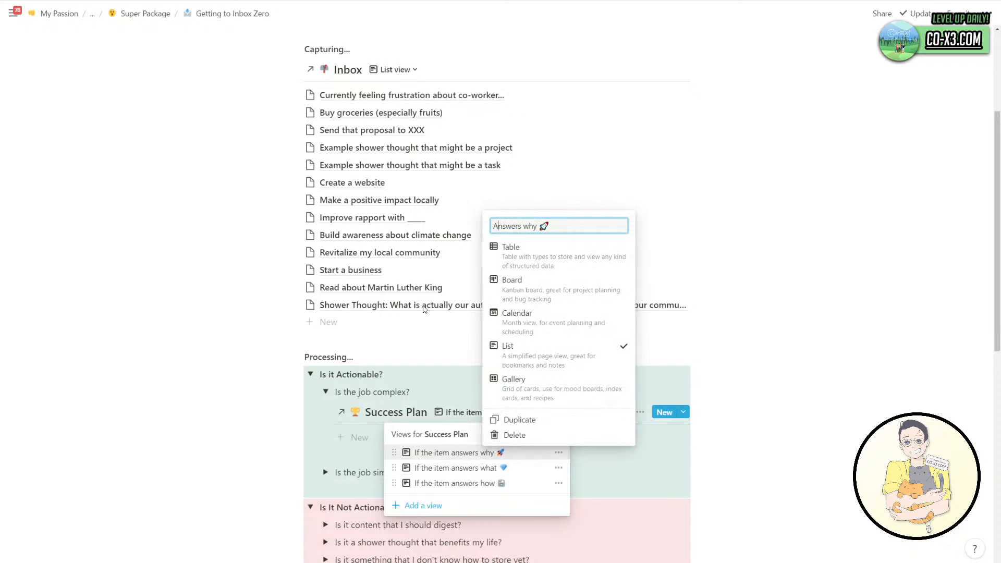
pyautogui.click(424, 308)
pyautogui.click(552, 453)
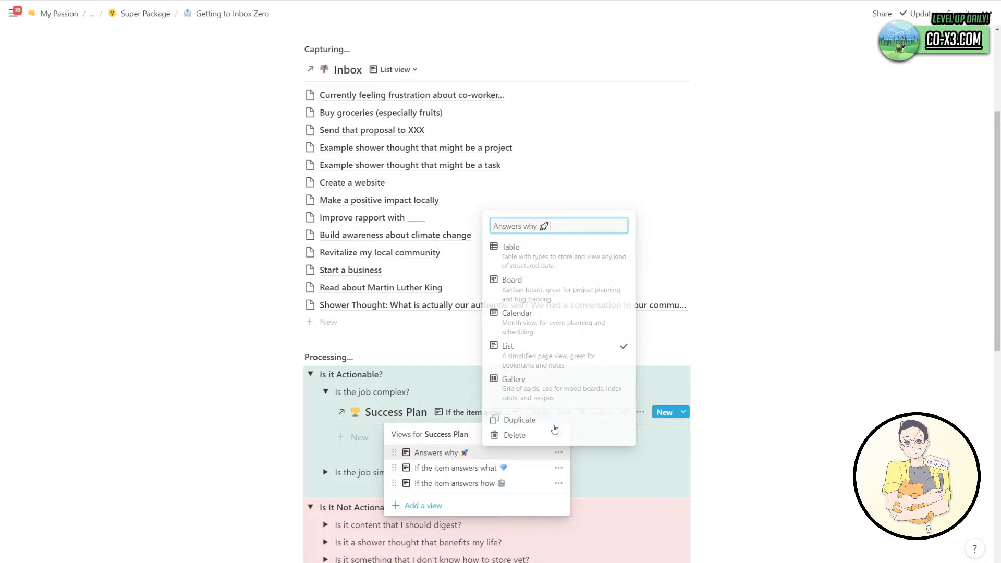
pyautogui.click(524, 227)
pyautogui.press('Delete')
pyautogui.write('W')
pyautogui.press('Return')
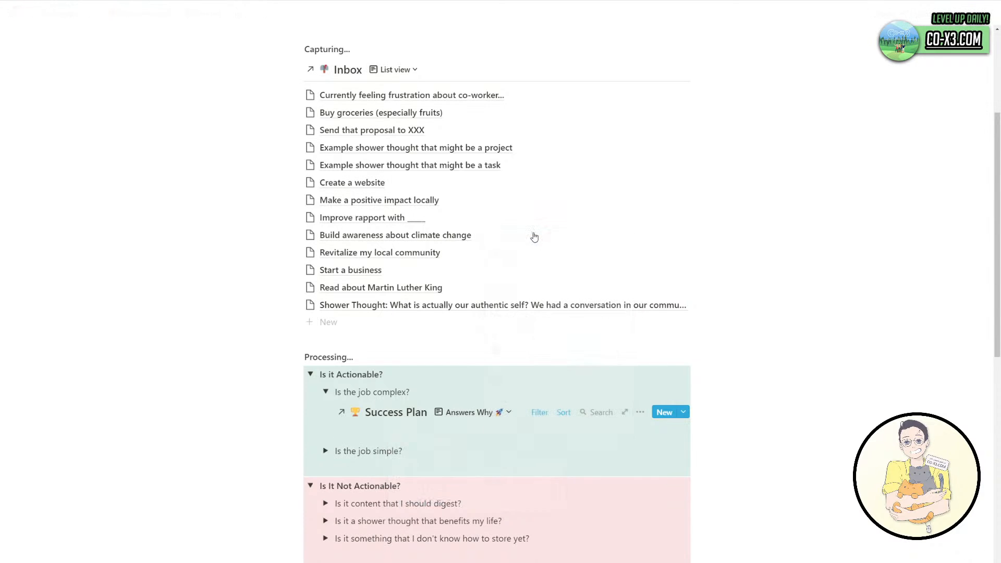
# Rename the what and how views to 'Answers what' and 'Answers How'.
pyautogui.click(496, 415)
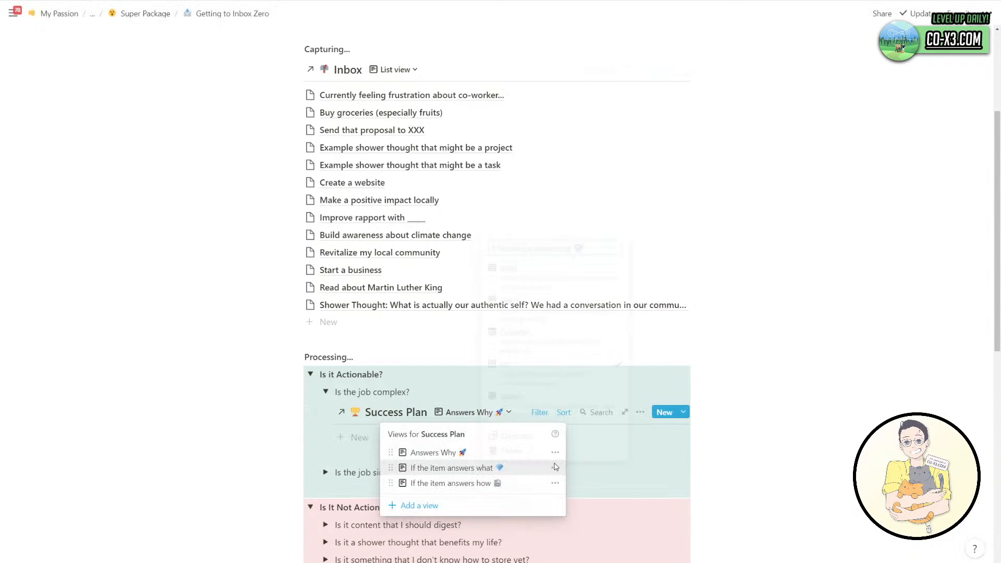
pyautogui.click(554, 468)
pyautogui.moveTo(527, 241); pyautogui.dragTo(489, 240)
pyautogui.write('A')
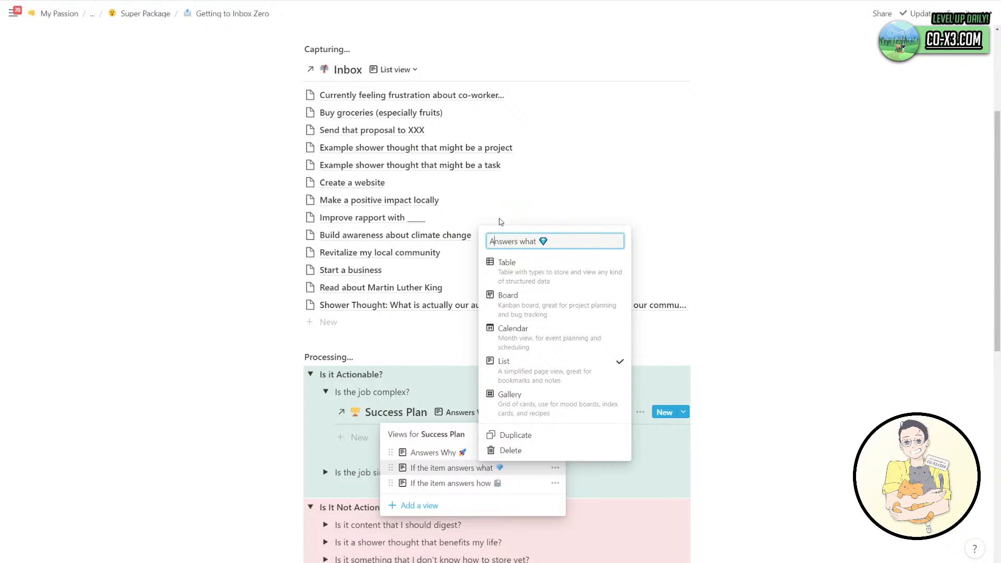
pyautogui.press('Return')
pyautogui.click(554, 482)
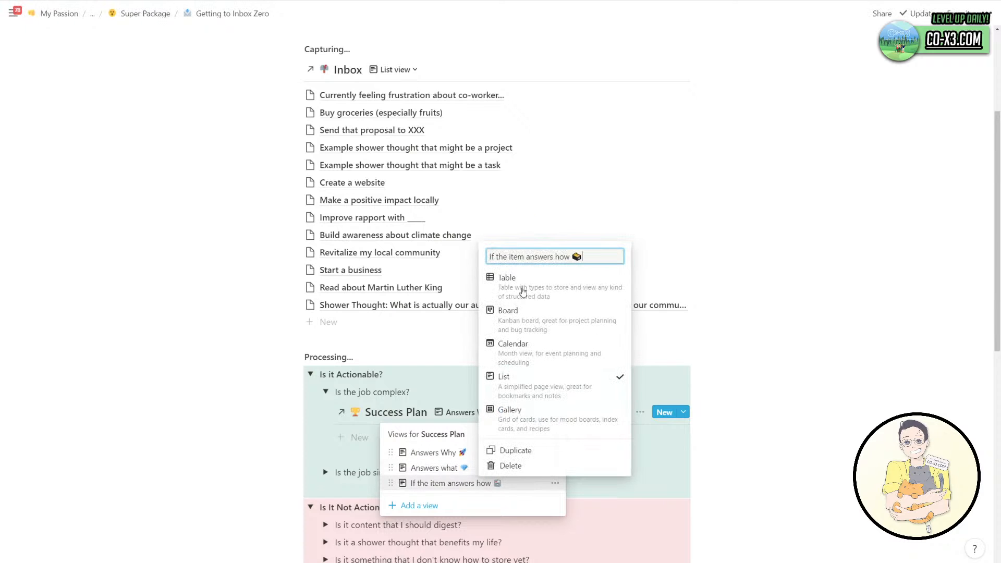
pyautogui.moveTo(527, 257); pyautogui.dragTo(480, 258)
pyautogui.write('A')
pyautogui.press('Delete')
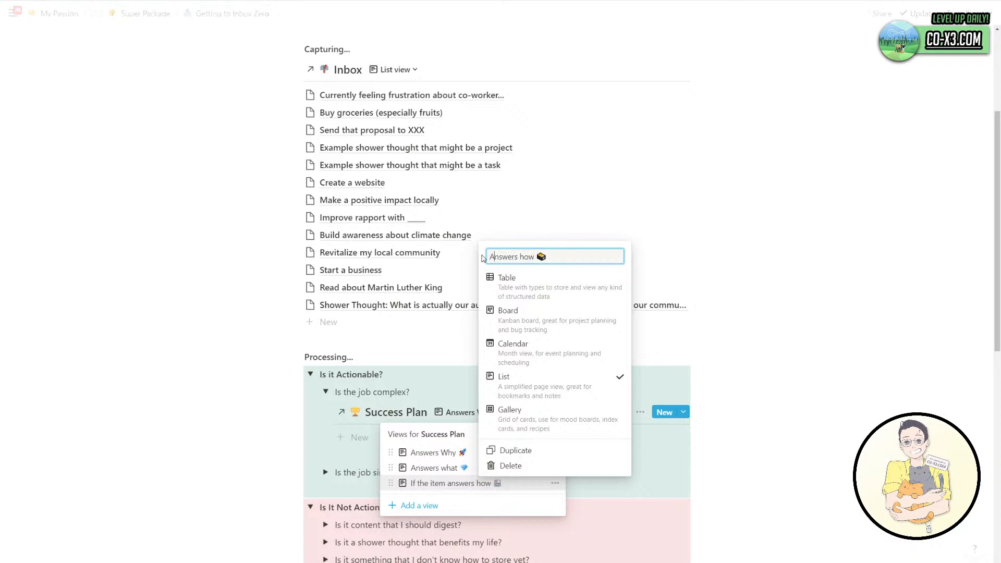
pyautogui.click(521, 259)
pyautogui.press('Delete')
pyautogui.write('H')
pyautogui.click(505, 213)
# Capitalize the what view's name to 'Answers What'.
pyautogui.click(555, 468)
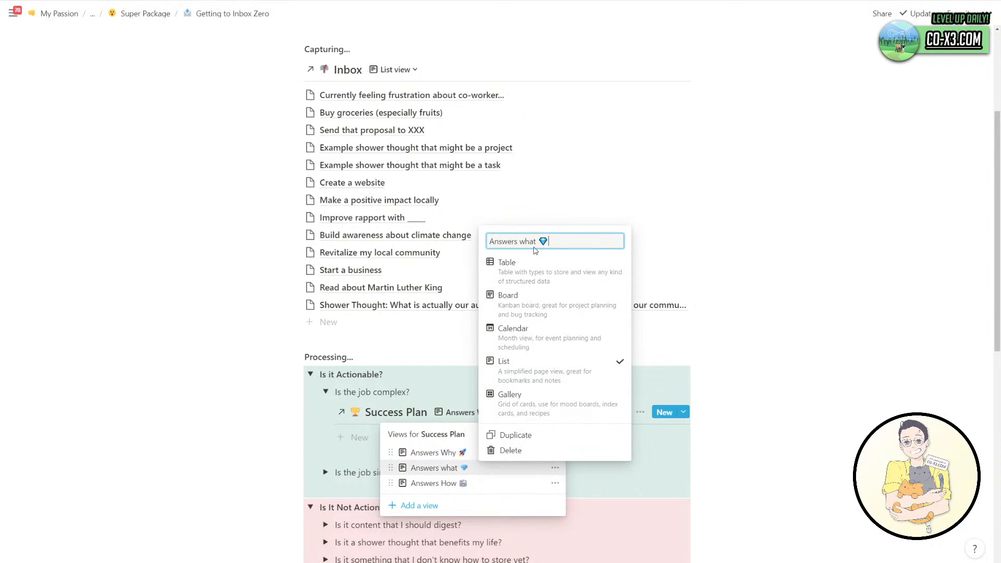
pyautogui.write('W')
pyautogui.click(546, 194)
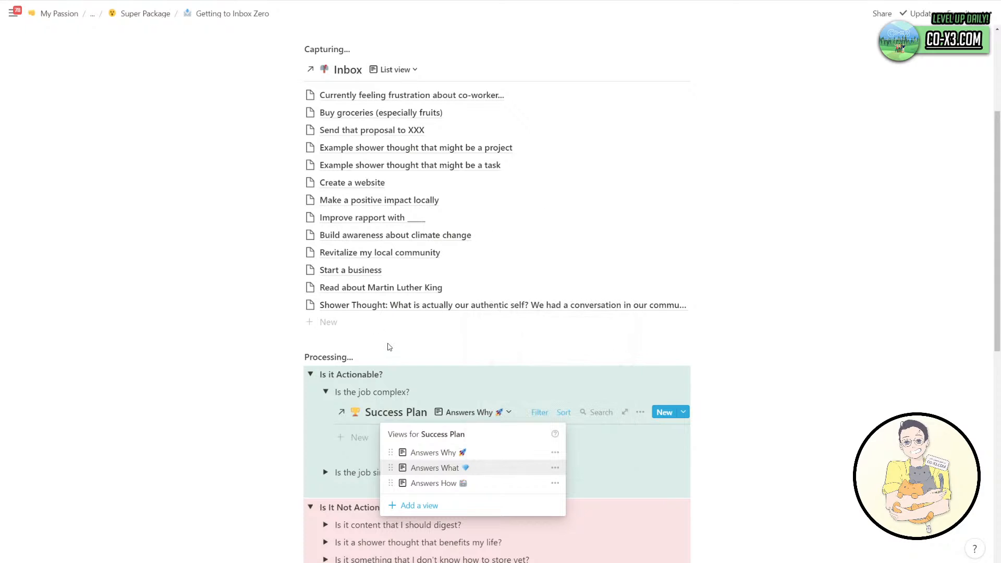
pyautogui.click(384, 356)
pyautogui.scroll(1, 411, 346)
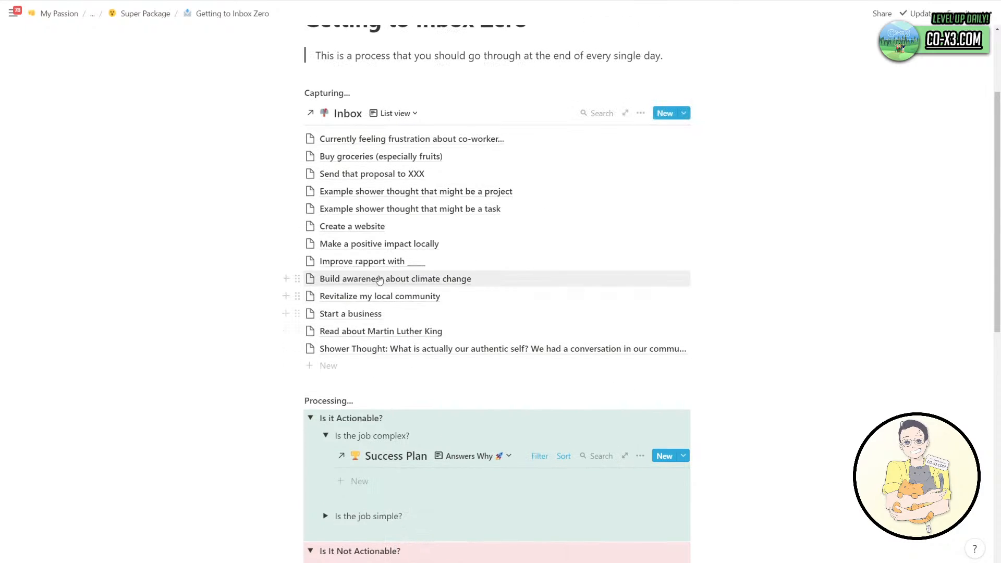
pyautogui.scroll(-1, 415, 336)
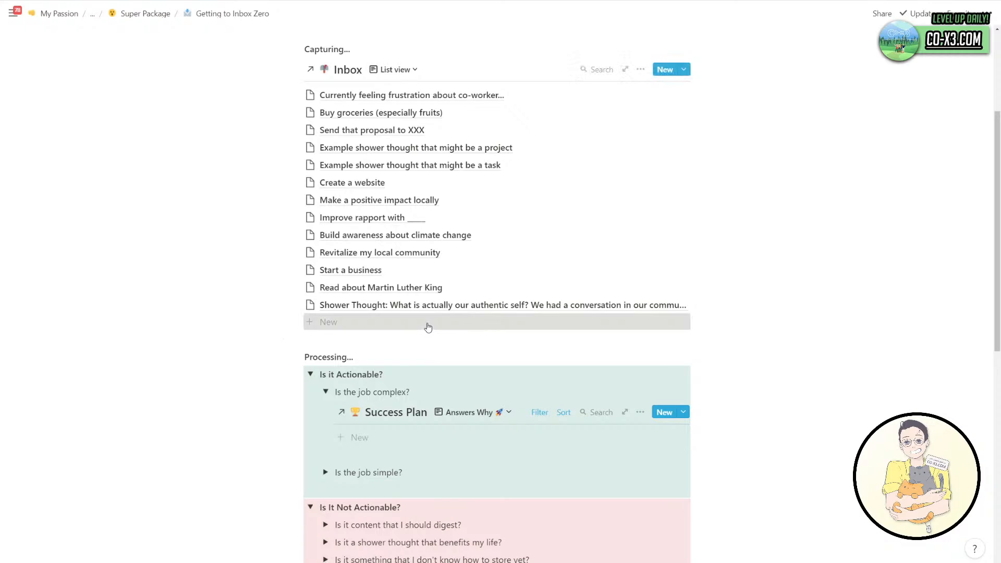
# Add an Inbox page titled 'Make XX dollars in investments' and close its peek.
pyautogui.click(430, 327)
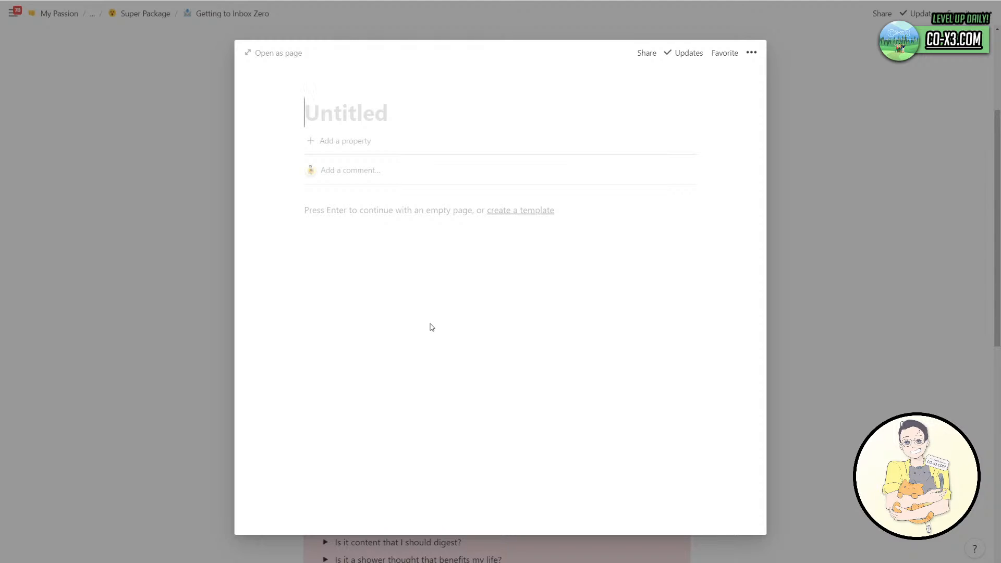
pyautogui.write('Mak')
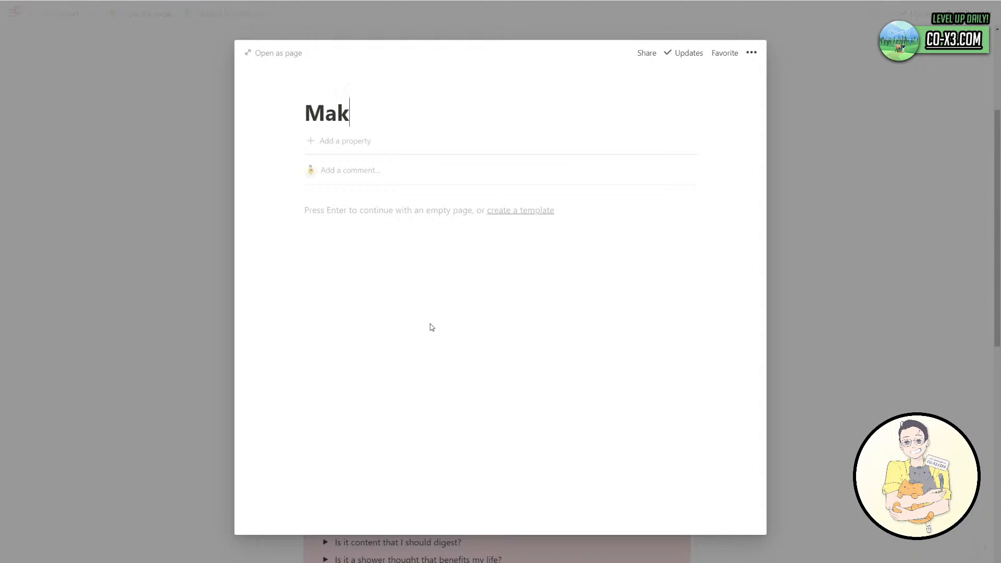
pyautogui.write('e XX ')
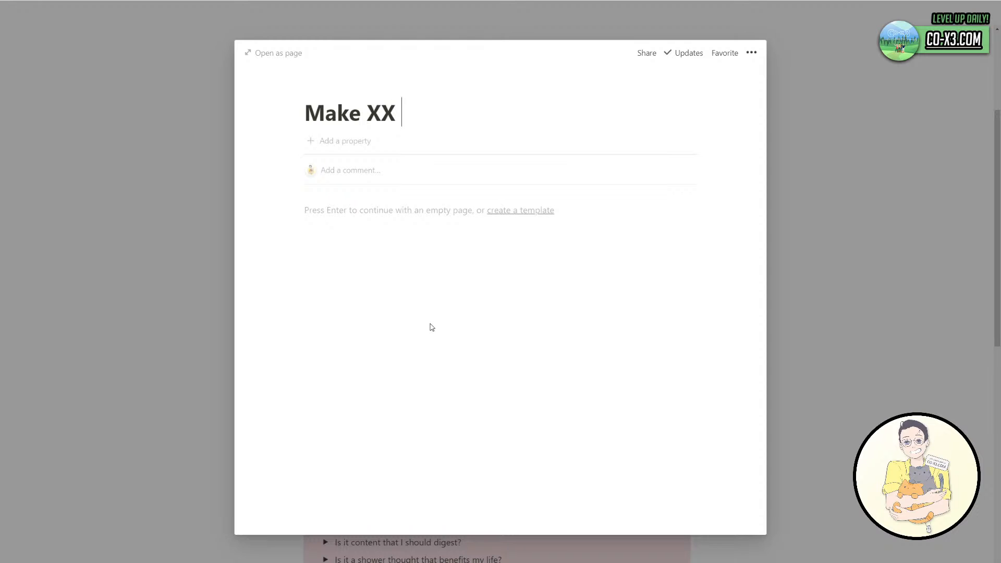
pyautogui.write('dollars in investments')
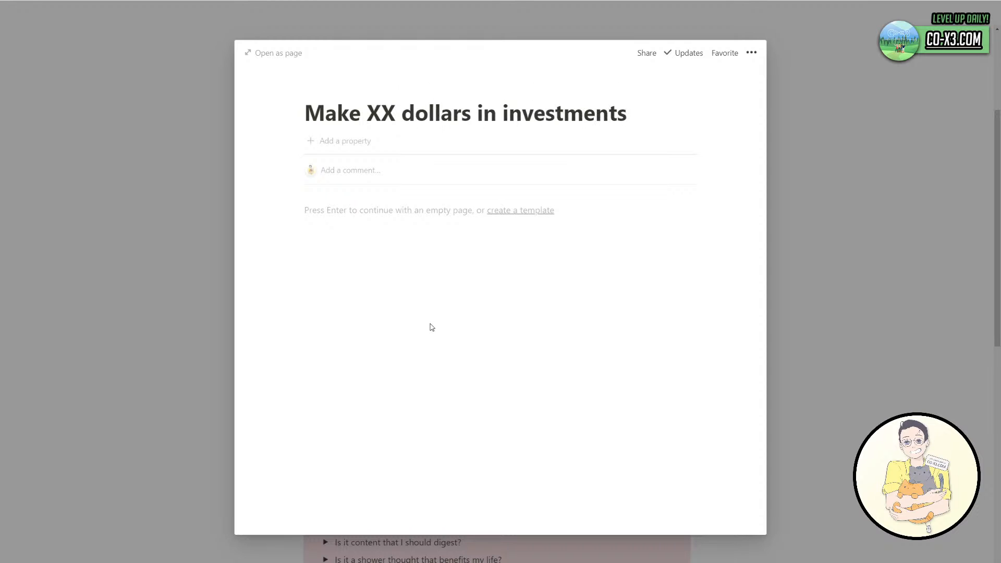
pyautogui.click(207, 320)
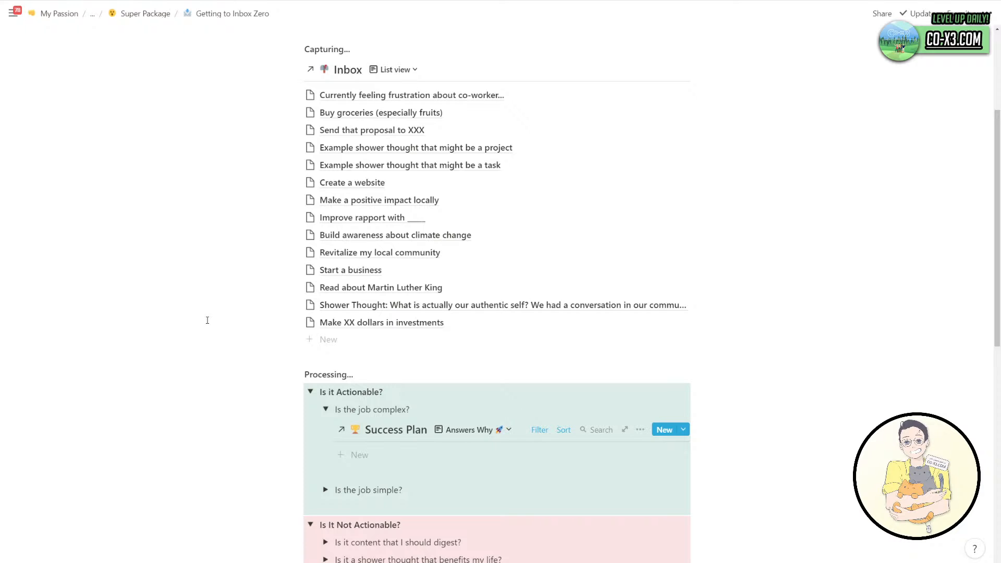
# Switch the Success Plan view briefly to Answers How, then to Answers What.
pyautogui.scroll(-4, 345, 270)
pyautogui.scroll(2, 359, 284)
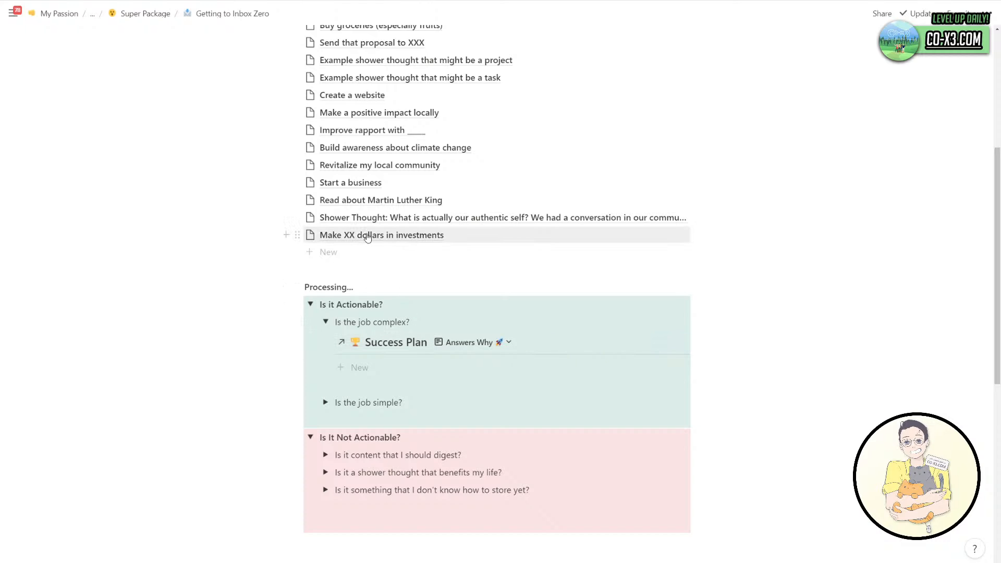
pyautogui.click(453, 342)
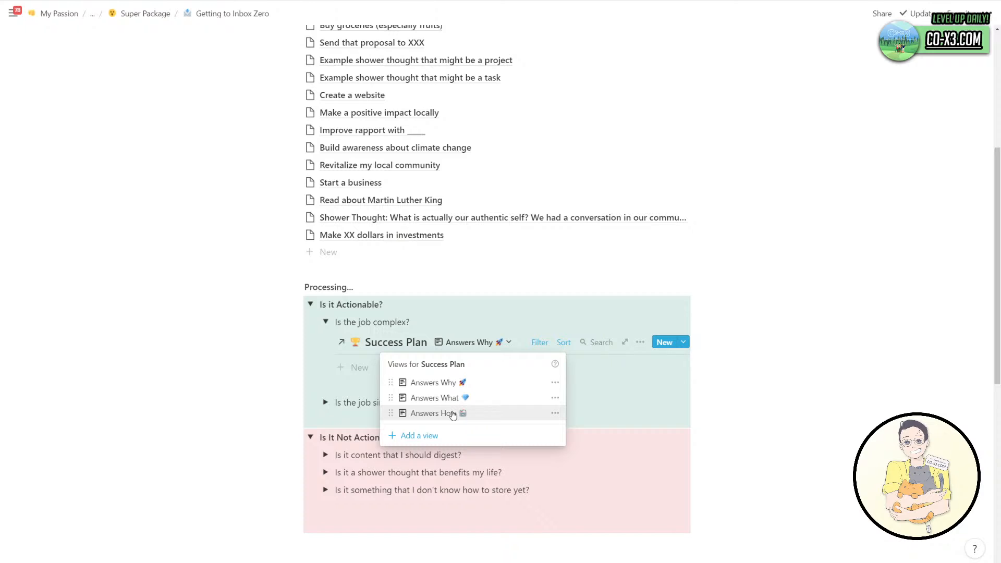
pyautogui.click(453, 413)
pyautogui.click(472, 343)
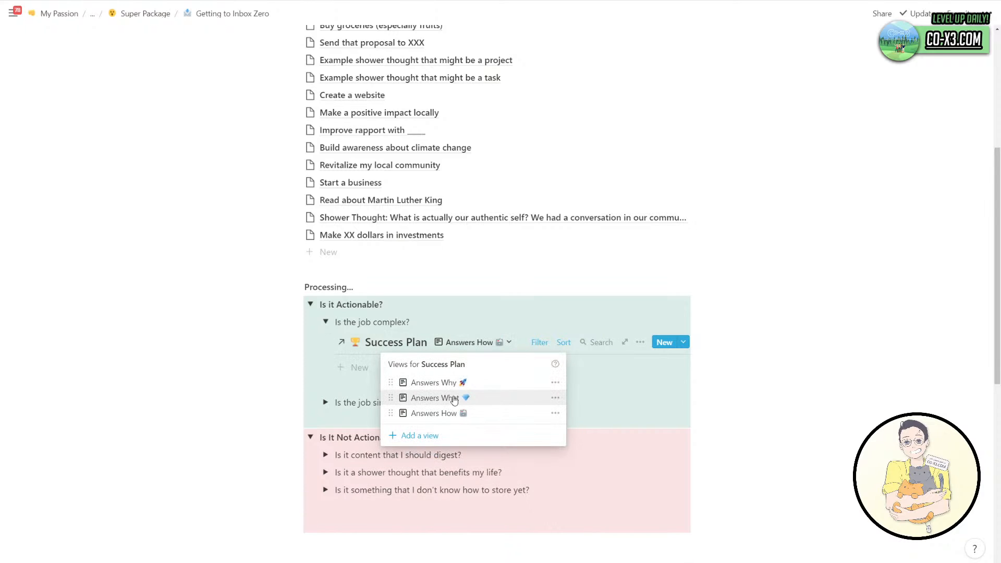
pyautogui.click(453, 399)
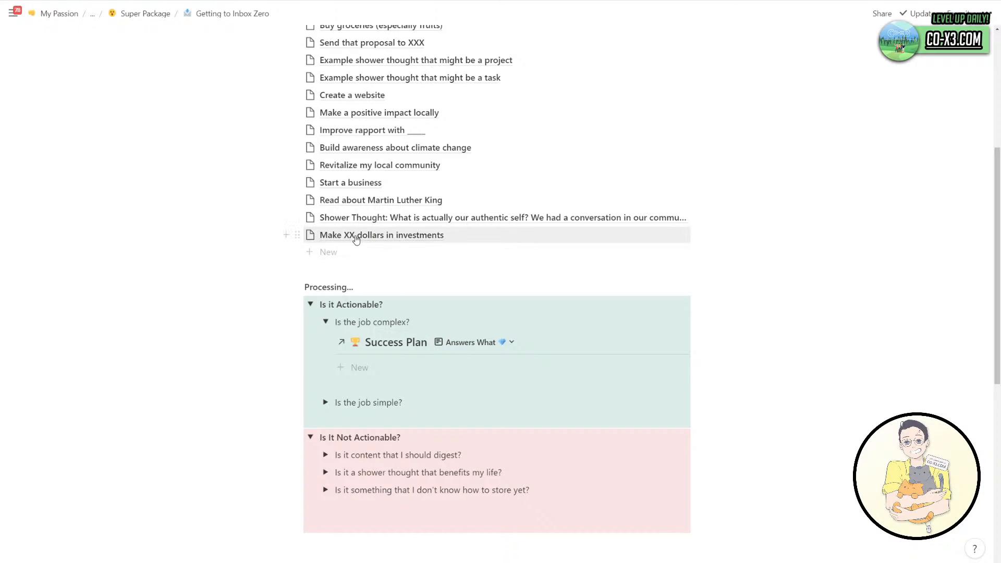
# Drag 'Make XX dollars in investments' and 'Start a business' into the Success Plan, keeping existing sorting.
pyautogui.moveTo(359, 238); pyautogui.dragTo(387, 358)
pyautogui.click(514, 318)
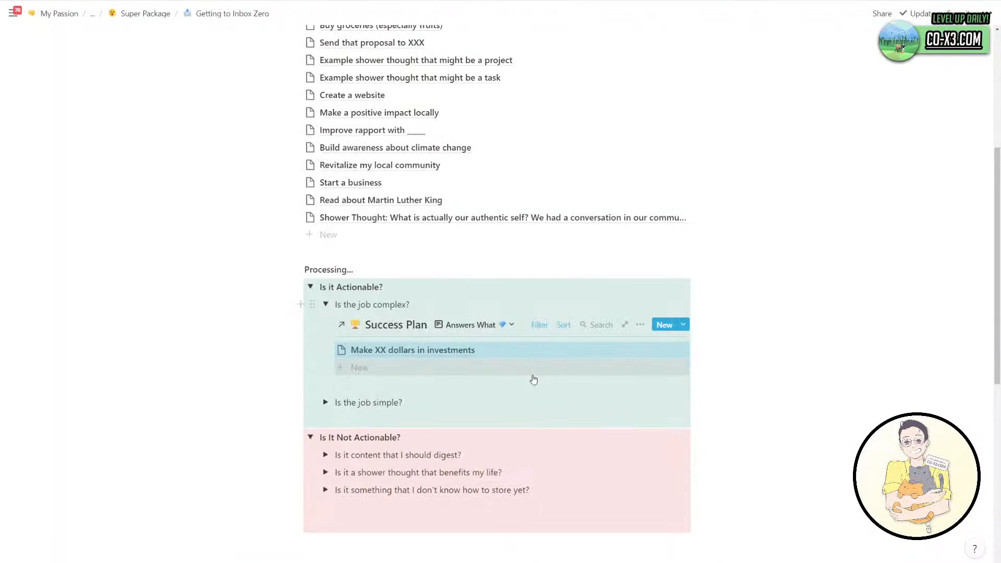
pyautogui.click(468, 325)
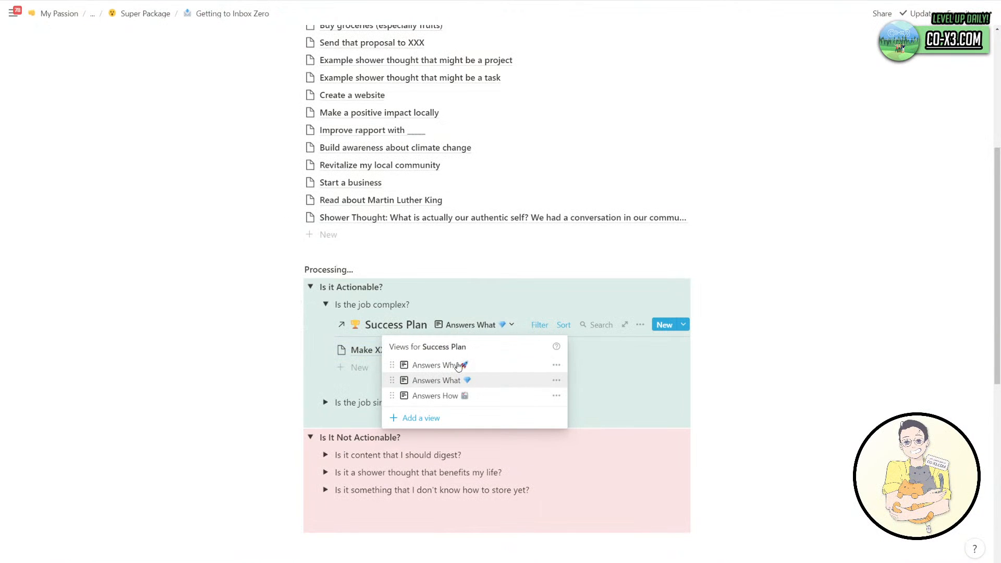
pyautogui.click(455, 396)
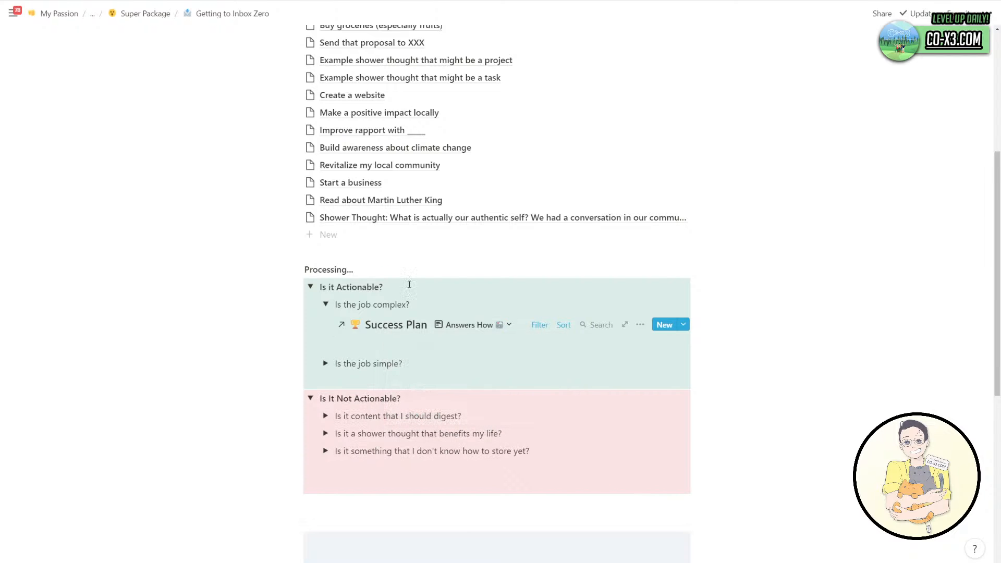
pyautogui.moveTo(373, 183); pyautogui.dragTo(439, 342)
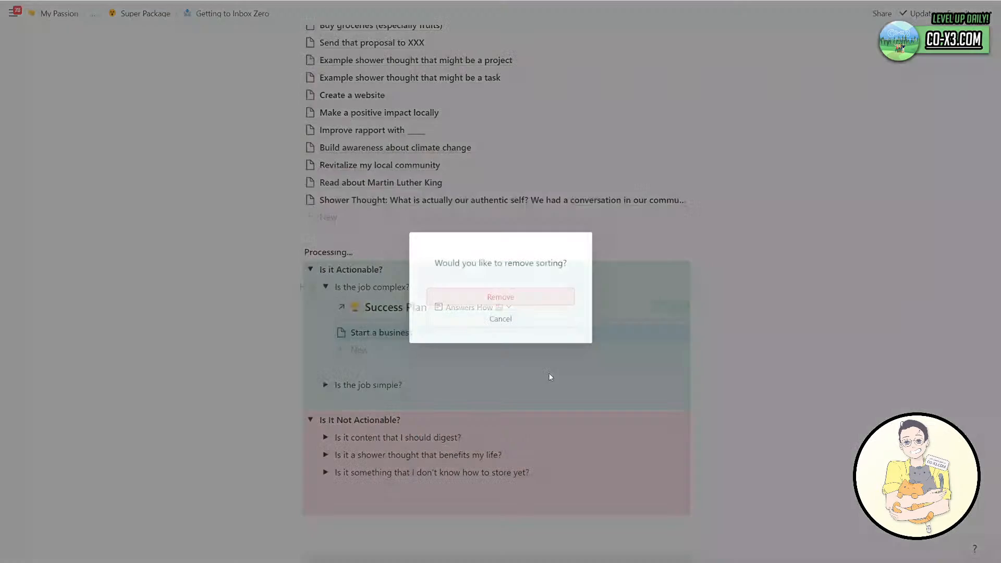
pyautogui.click(493, 261)
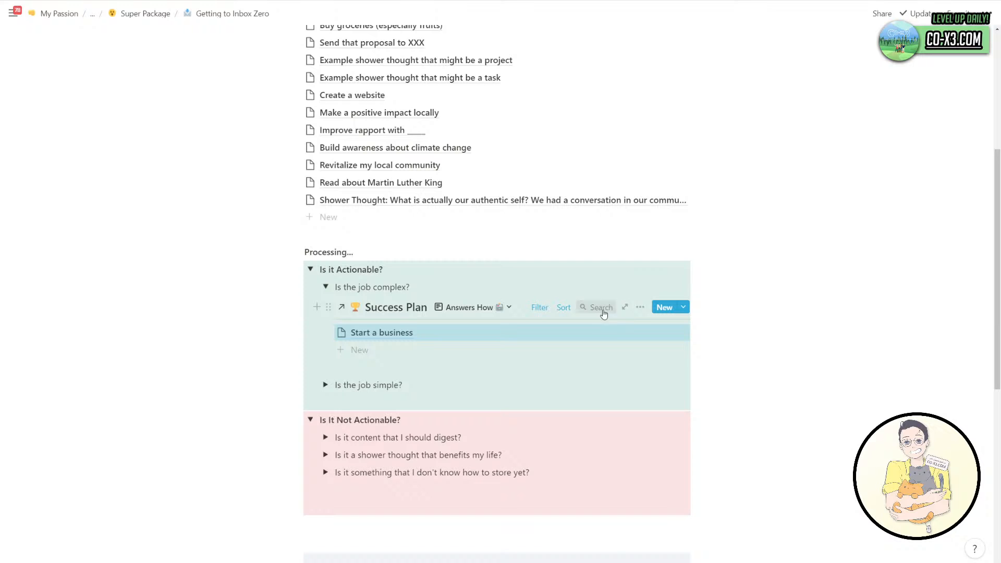
# Show the Type and Status properties in the Answers How view.
pyautogui.click(640, 308)
pyautogui.click(681, 127)
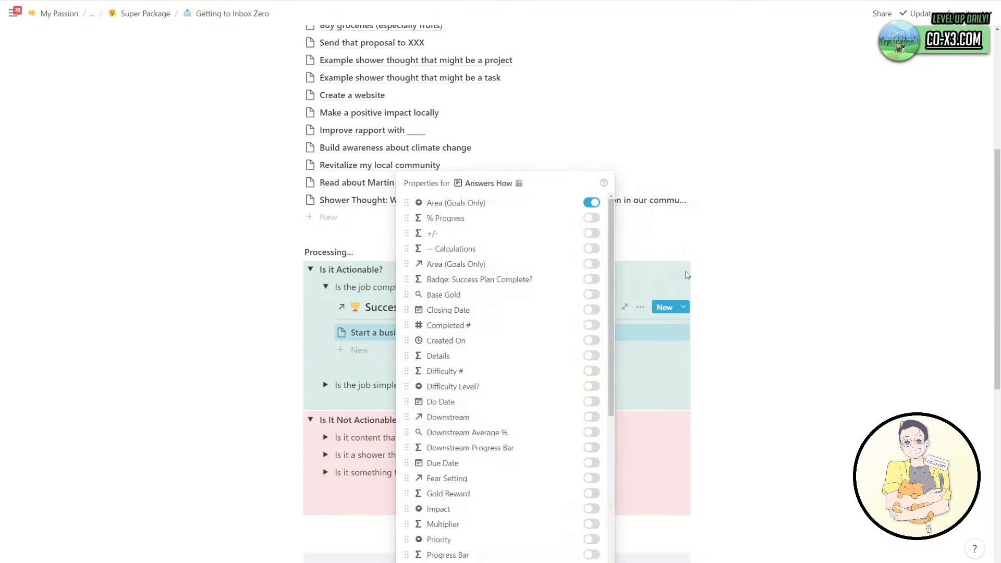
pyautogui.scroll(-4, 547, 416)
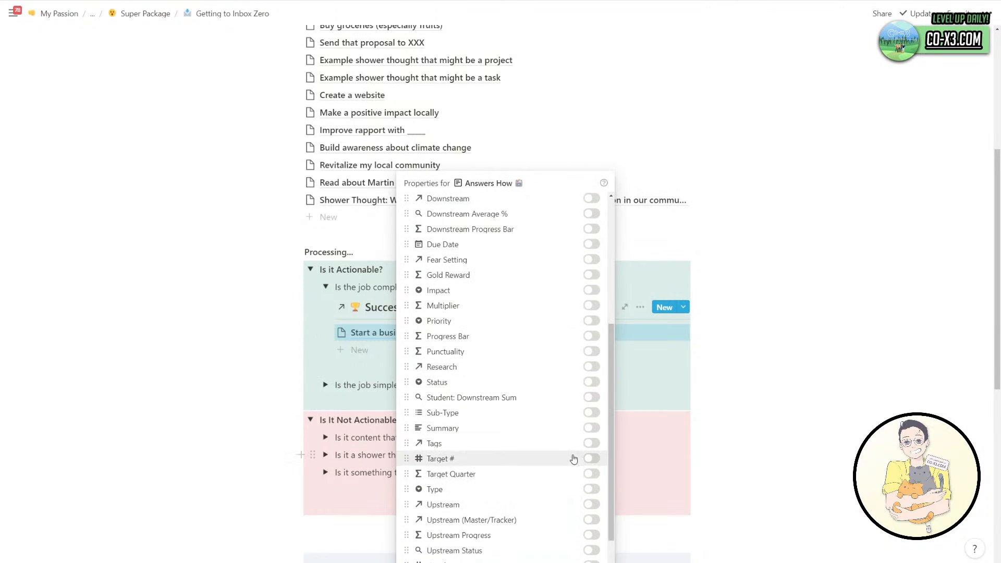
pyautogui.scroll(-2, 578, 459)
pyautogui.click(591, 448)
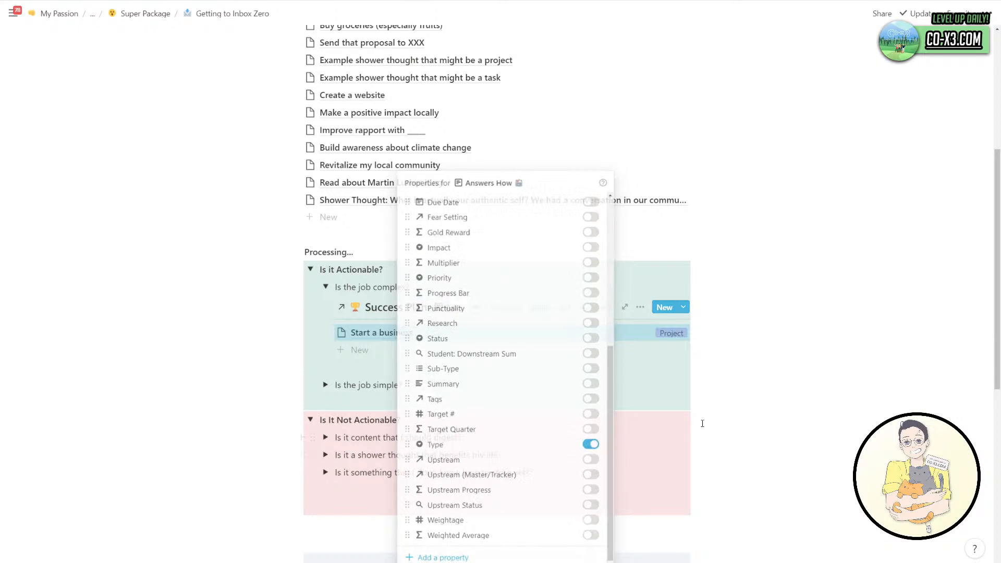
pyautogui.press('Escape')
pyautogui.click(452, 307)
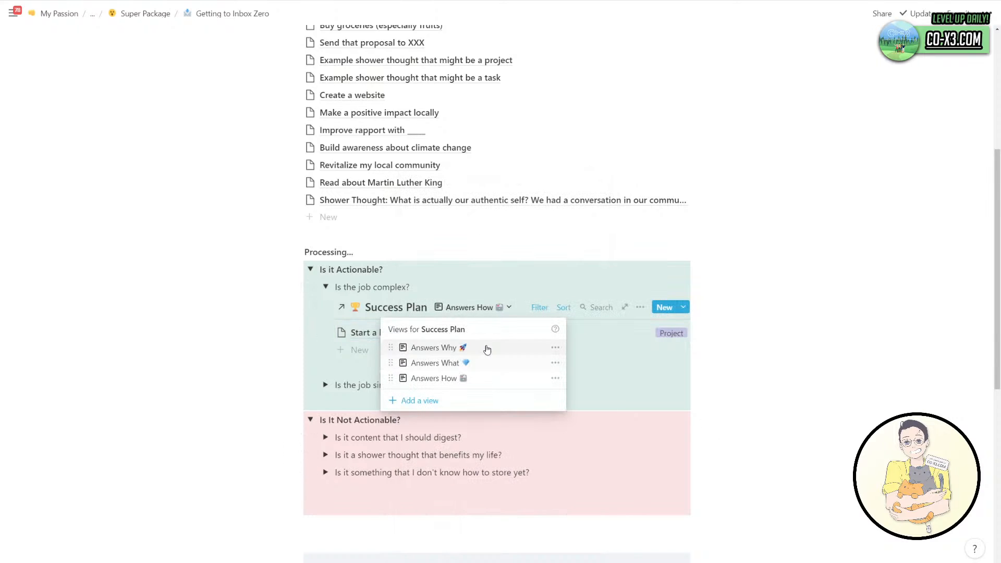
pyautogui.click(654, 311)
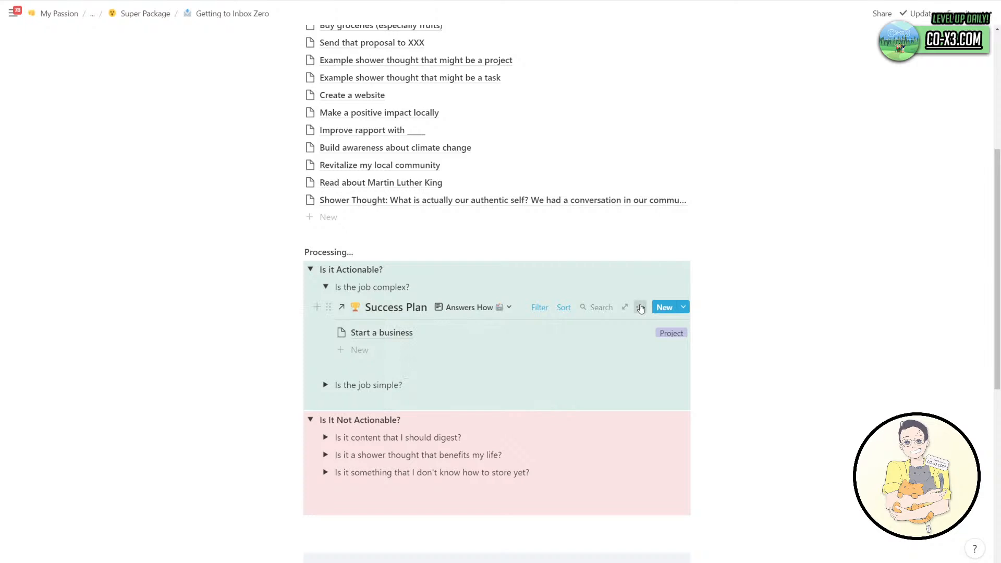
pyautogui.click(640, 307)
pyautogui.click(678, 117)
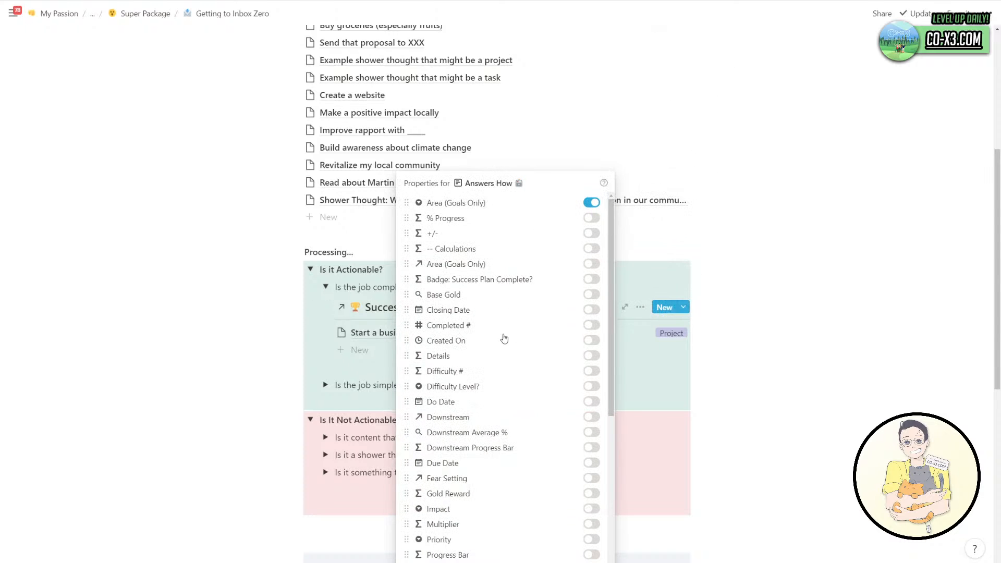
pyautogui.scroll(-4, 549, 462)
pyautogui.click(589, 426)
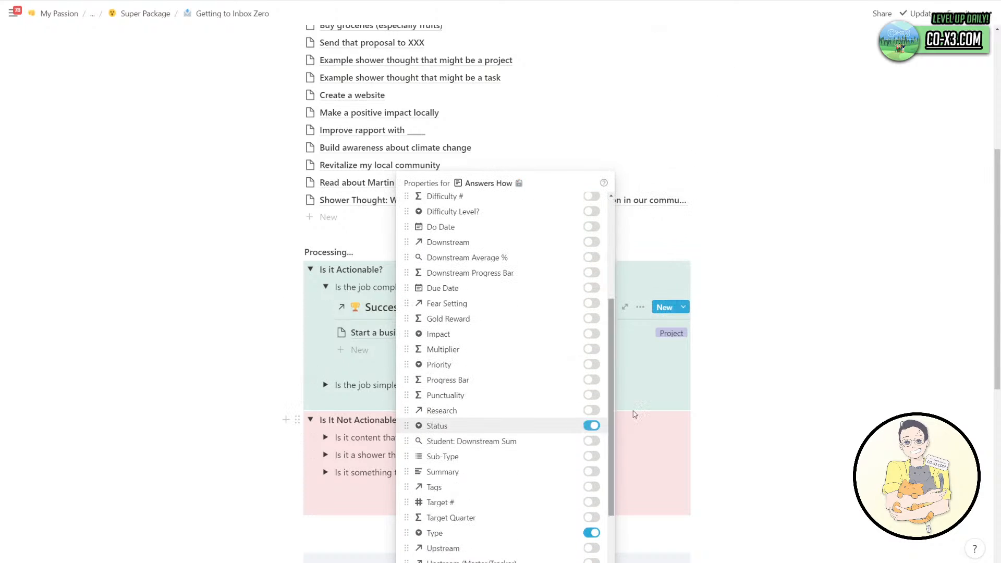
pyautogui.press('Escape')
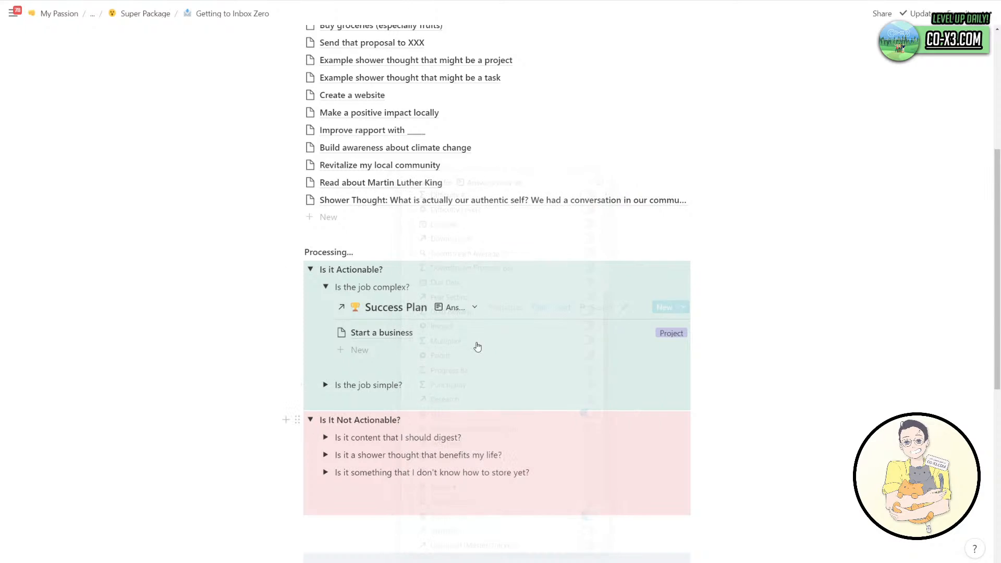
# Check the Answers How filters and open the 'Start a business' page.
pyautogui.click(541, 311)
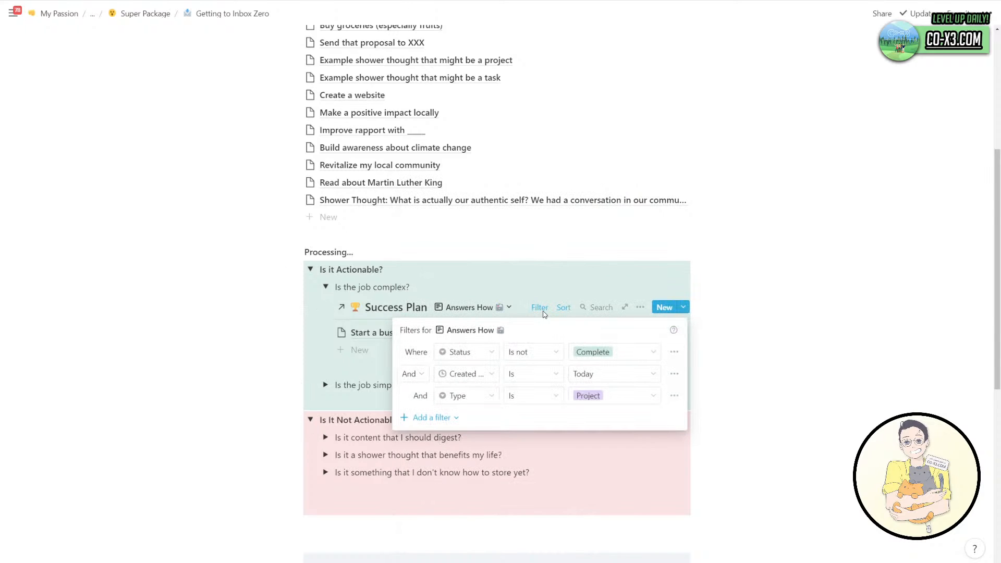
pyautogui.click(546, 309)
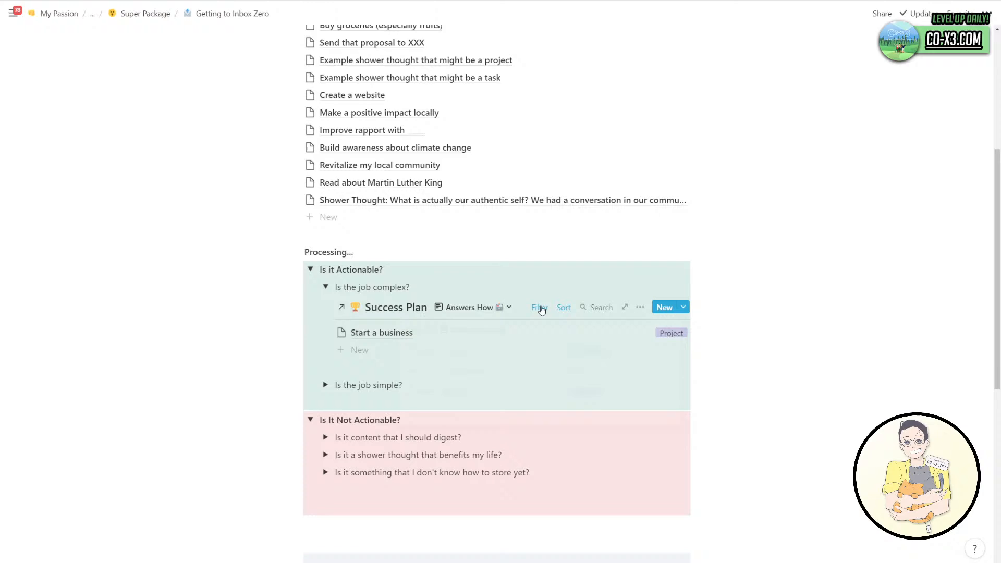
pyautogui.click(488, 336)
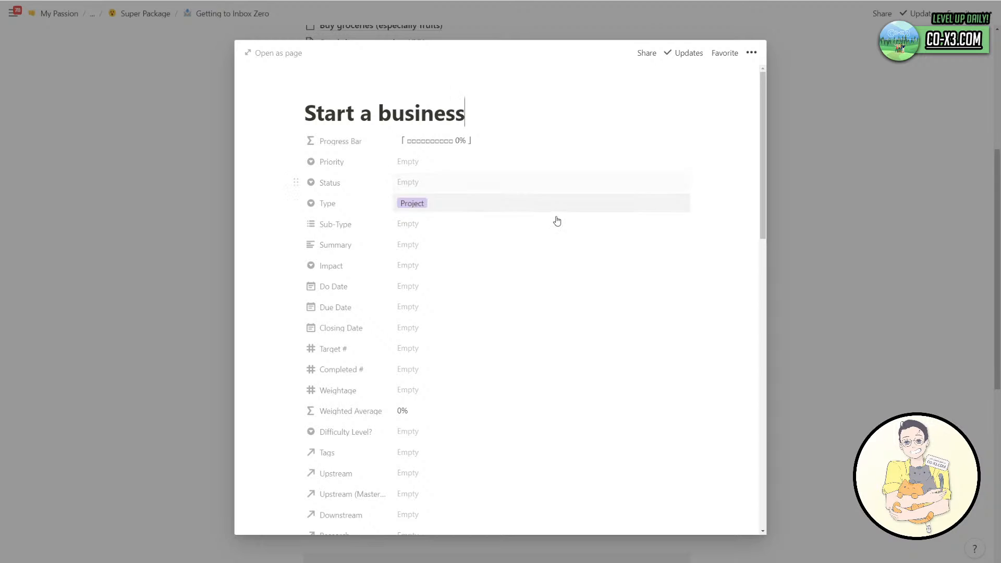
# Change the Answers How filter from Status 'Is not Complete' to 'Is Backlog'.
pyautogui.click(808, 350)
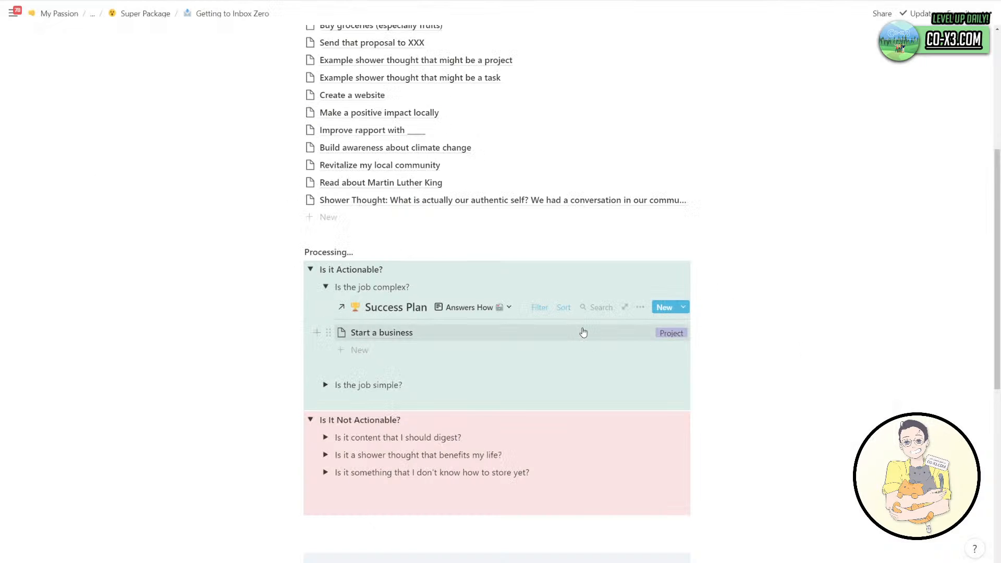
pyautogui.click(540, 308)
pyautogui.click(522, 351)
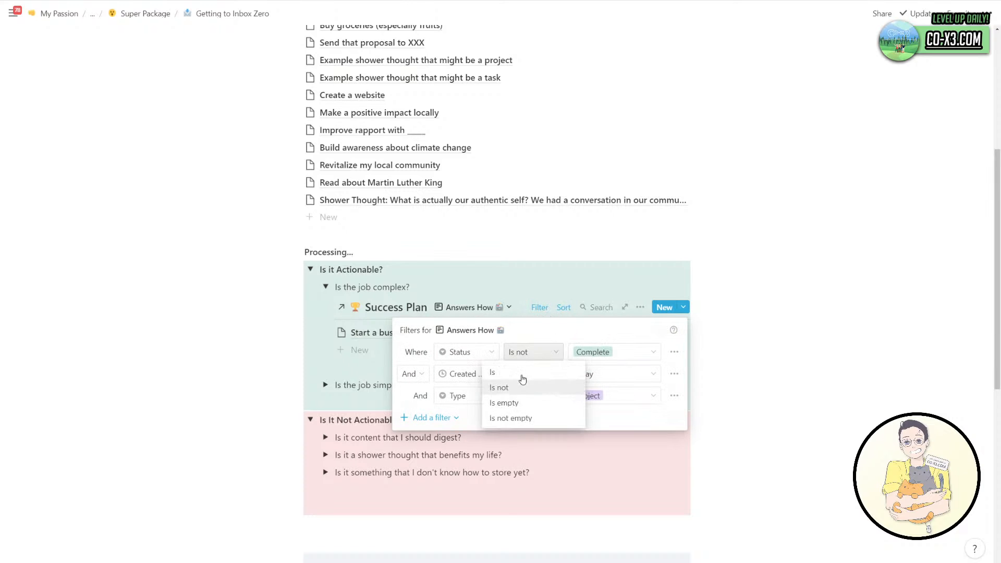
pyautogui.click(521, 373)
pyautogui.click(599, 355)
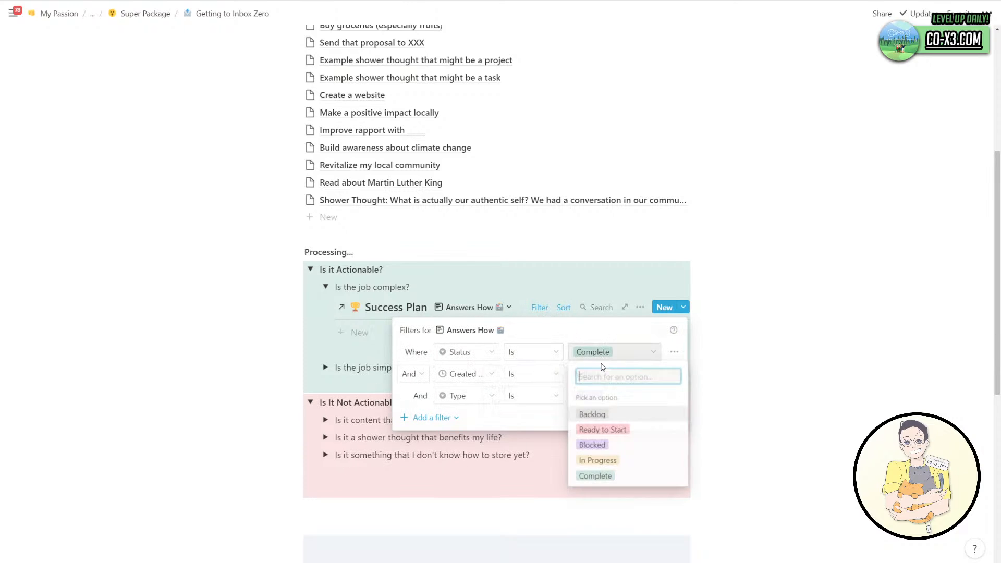
pyautogui.click(592, 413)
pyautogui.press('Escape')
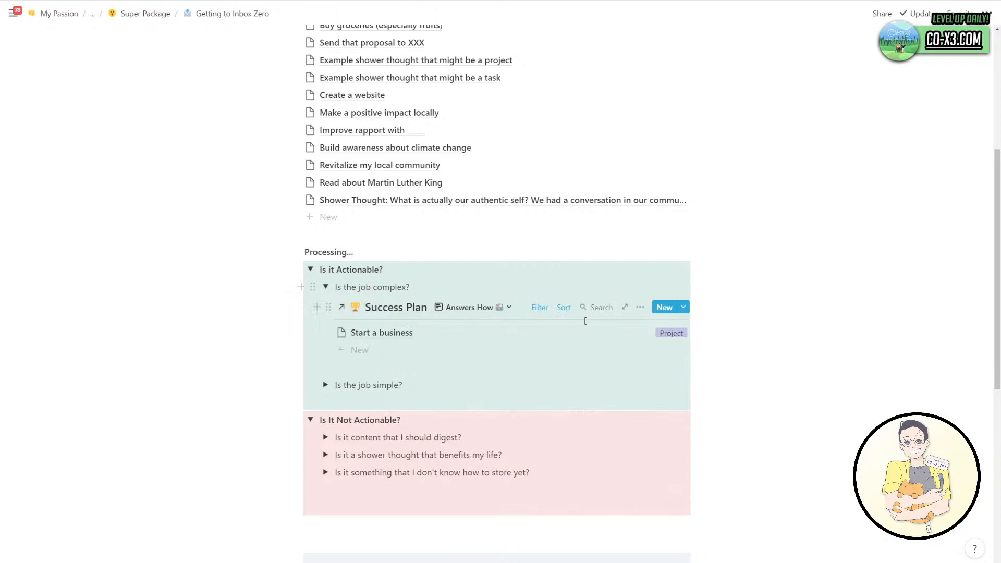
# Set the Status of 'Start a business' to Backlog.
pyautogui.click(623, 337)
pyautogui.click(429, 161)
pyautogui.press('Escape')
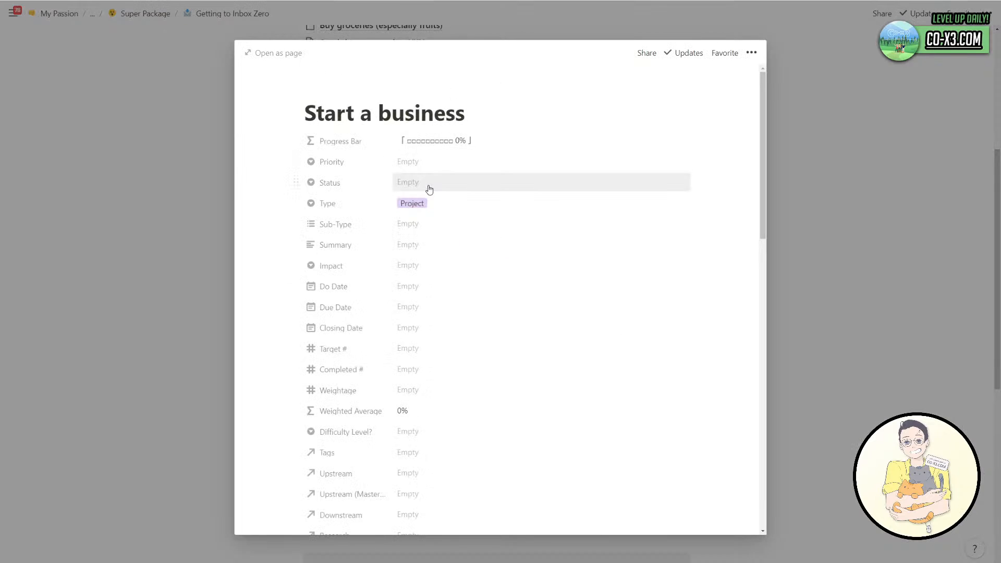
pyautogui.click(429, 189)
pyautogui.click(409, 216)
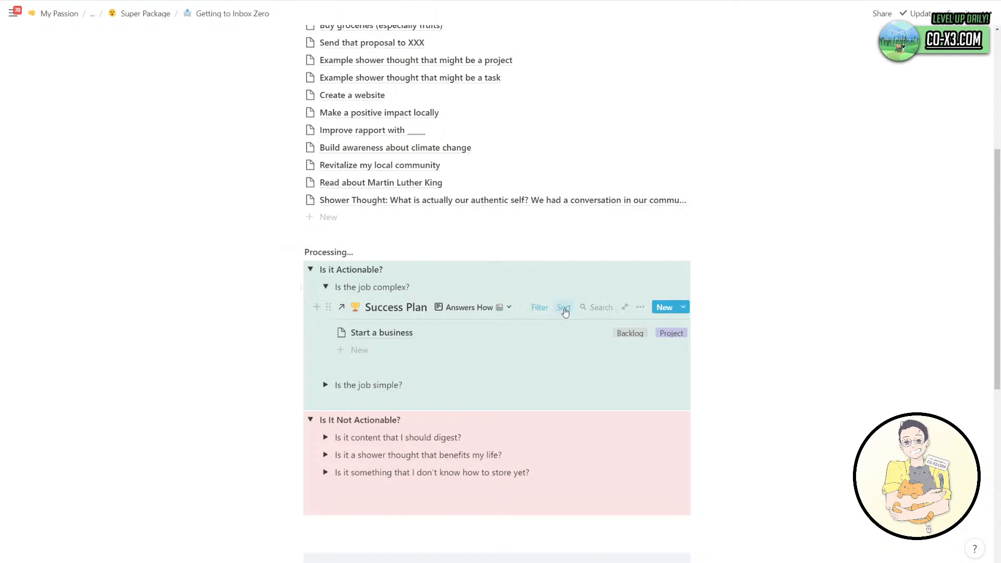
# Reapply the Status Is Backlog filter on Answers How, then switch to the Answers What view.
pyautogui.click(540, 308)
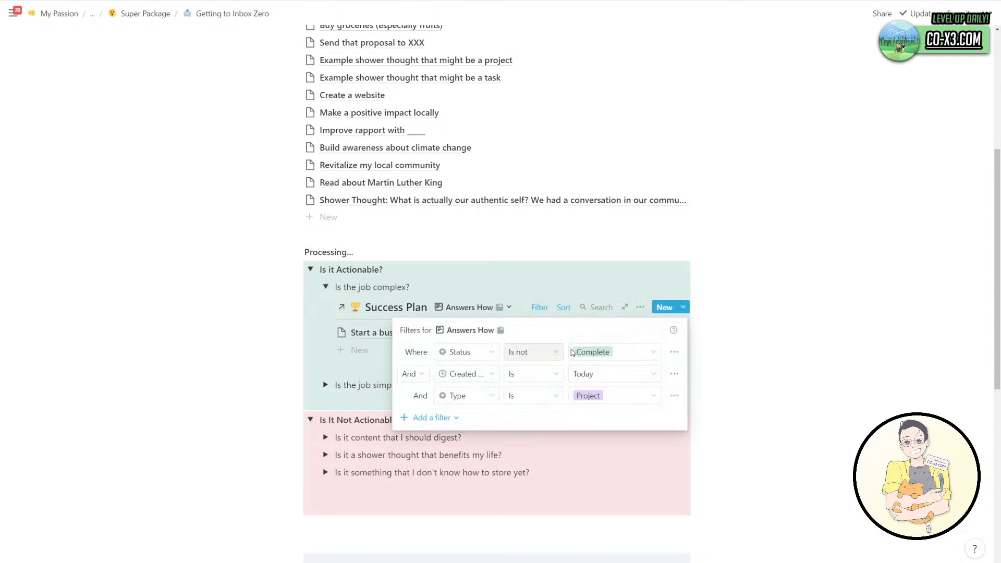
pyautogui.click(556, 353)
pyautogui.click(521, 373)
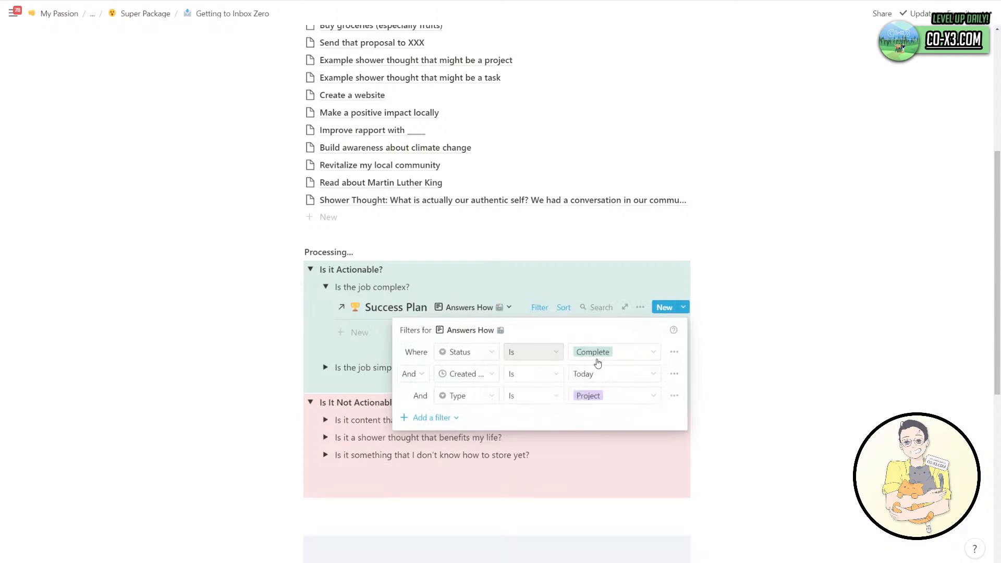
pyautogui.click(599, 352)
pyautogui.click(591, 413)
pyautogui.click(498, 308)
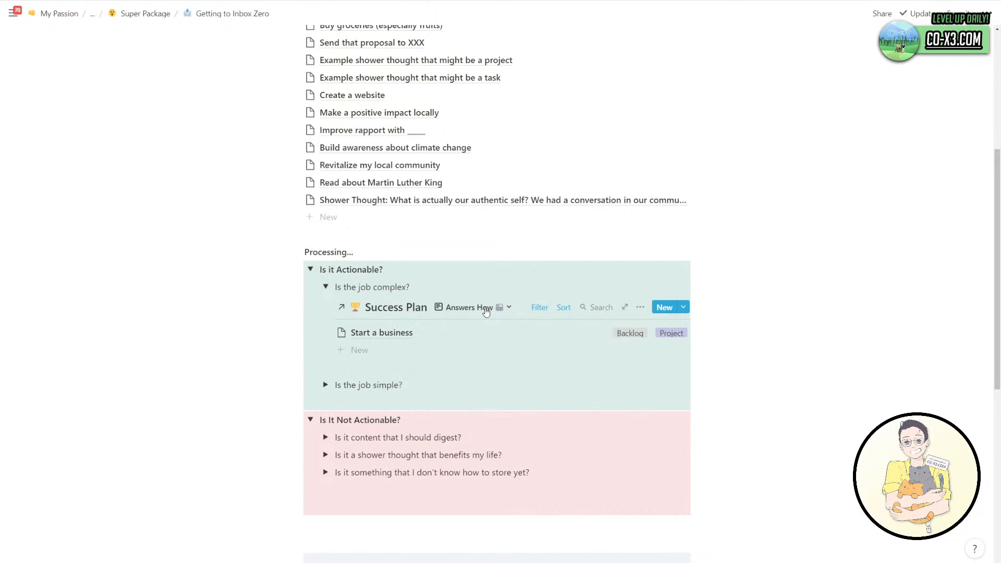
pyautogui.click(487, 309)
pyautogui.click(479, 361)
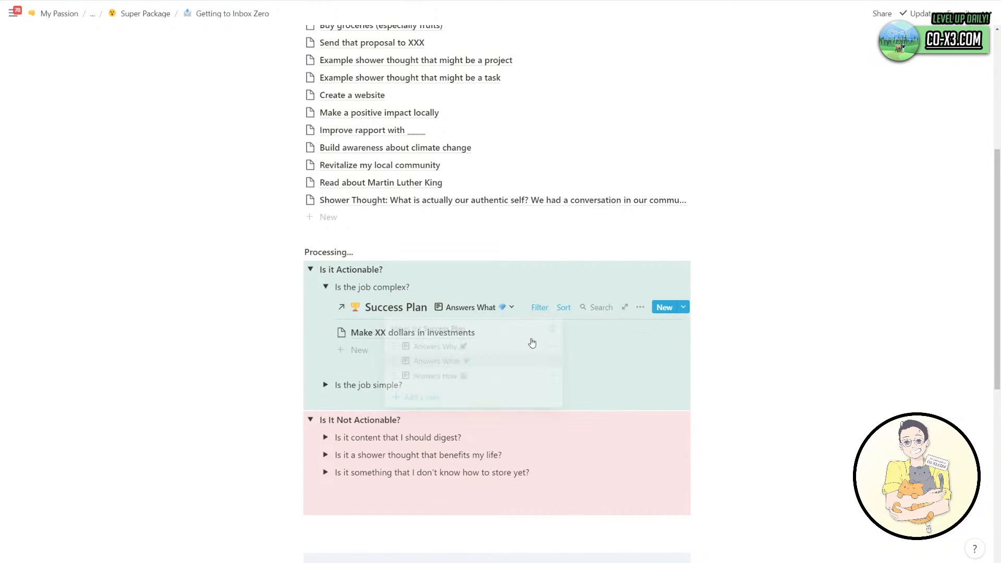
# Set the Answers What filter's Status value to Backlog.
pyautogui.click(537, 308)
pyautogui.click(579, 354)
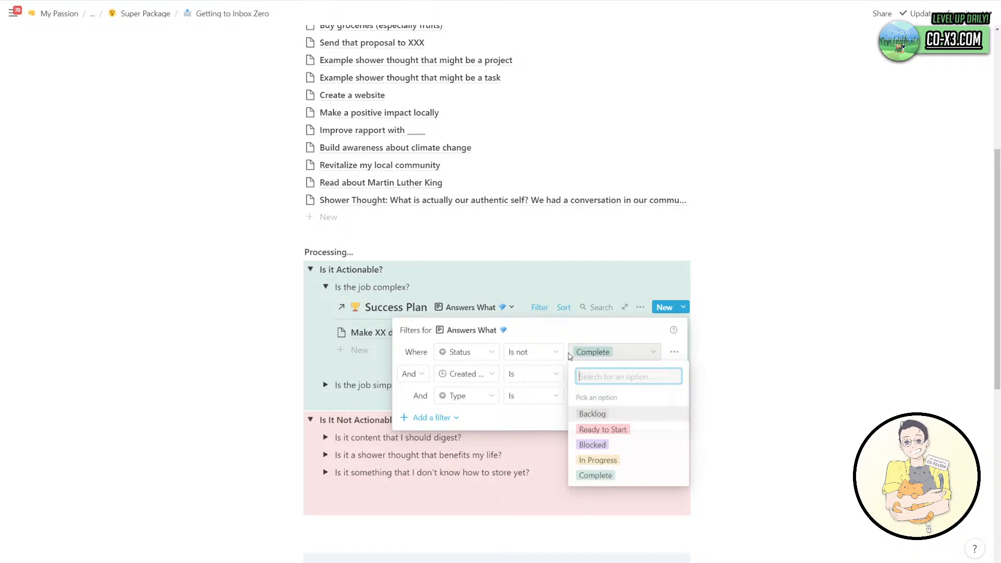
pyautogui.click(588, 408)
pyautogui.click(387, 344)
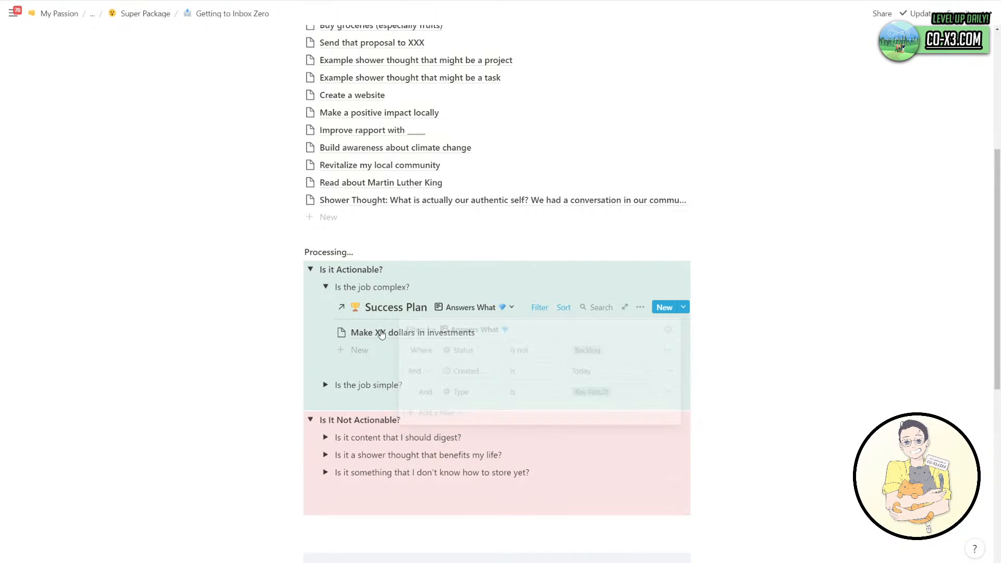
# Set the Status of 'Make XX dollars in investments' to Backlog.
pyautogui.click(383, 333)
pyautogui.click(407, 161)
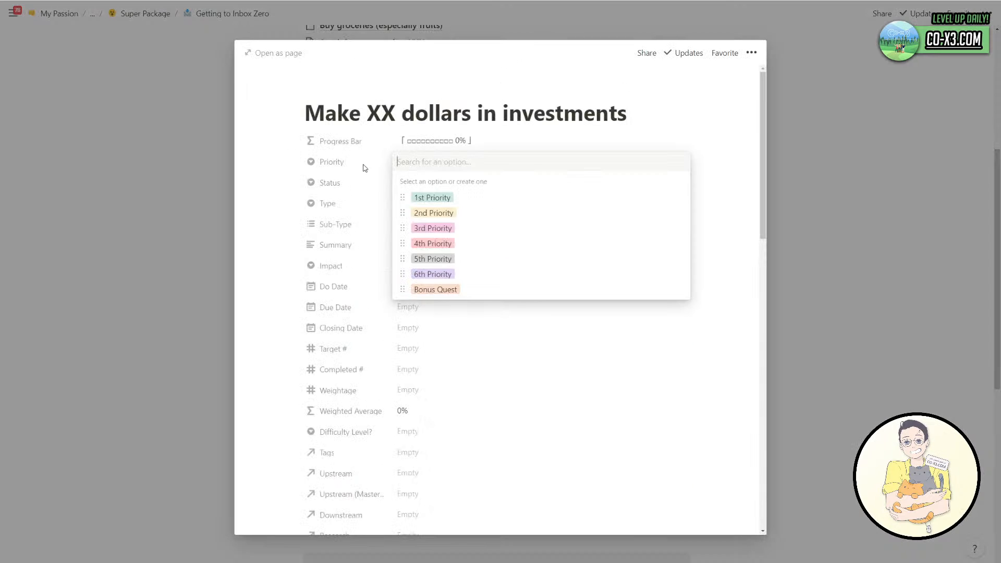
pyautogui.click(364, 166)
pyautogui.click(411, 185)
pyautogui.click(426, 223)
pyautogui.click(200, 227)
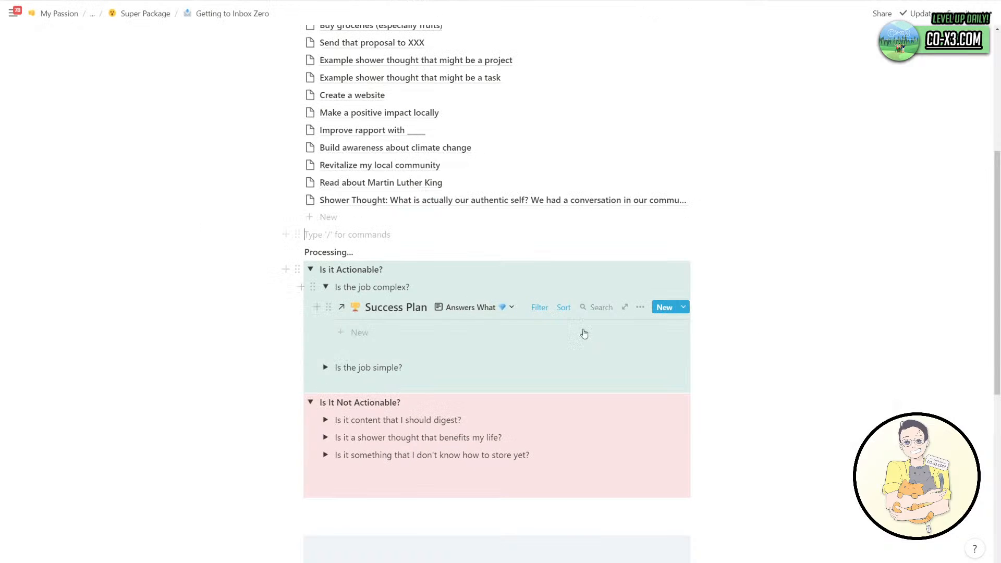
# Show the Status property in the Answers What view.
pyautogui.click(639, 307)
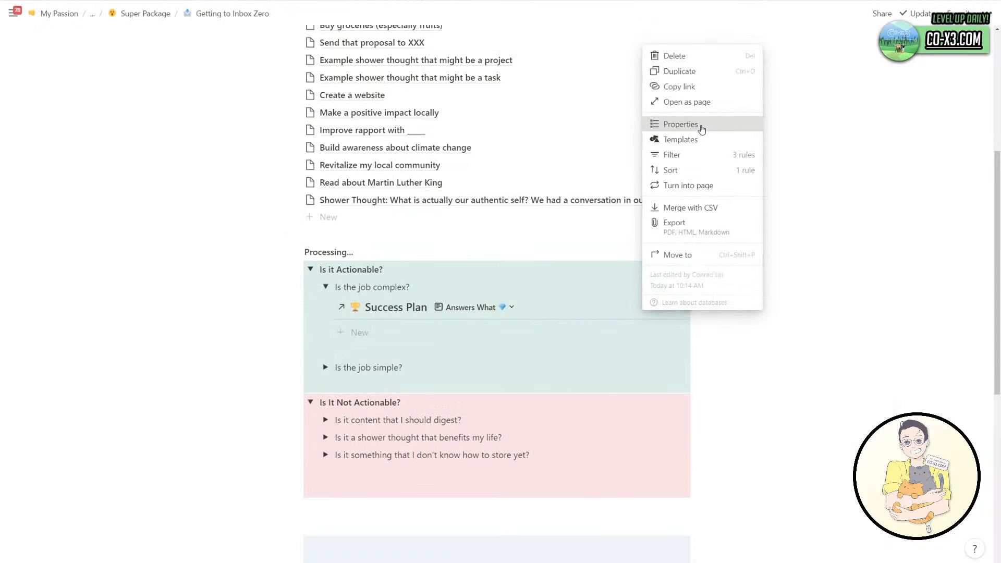
pyautogui.click(672, 125)
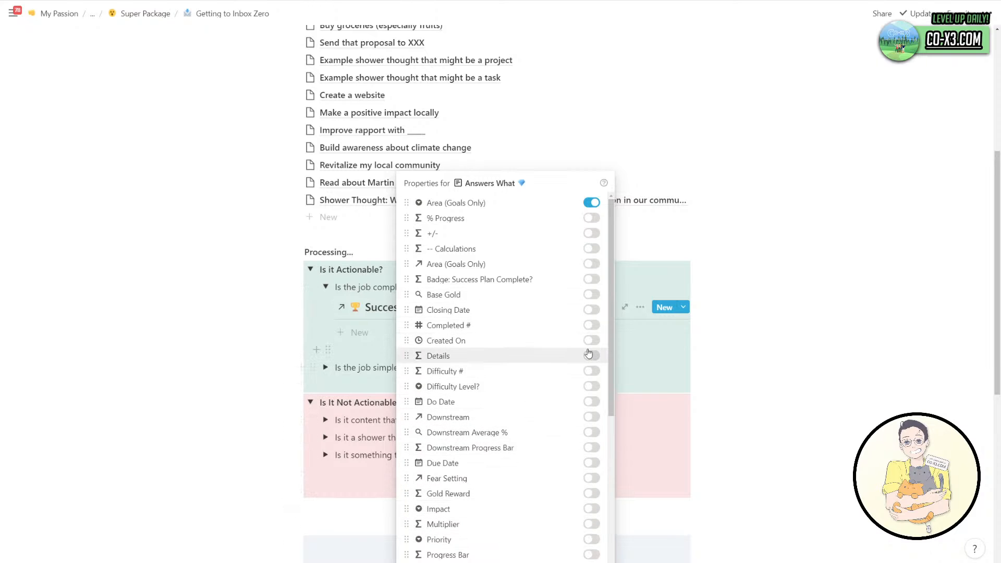
pyautogui.scroll(-3, 594, 403)
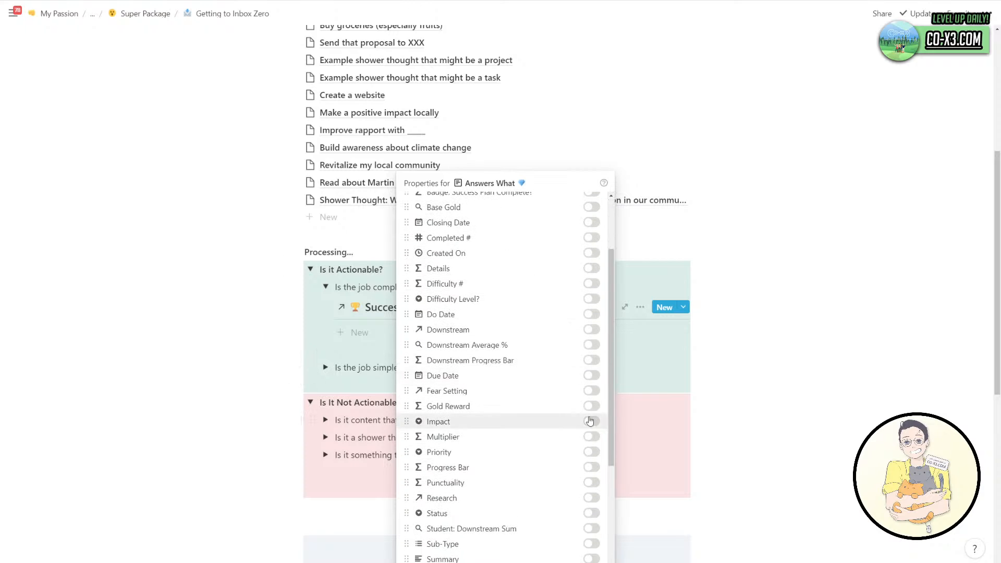
pyautogui.click(591, 513)
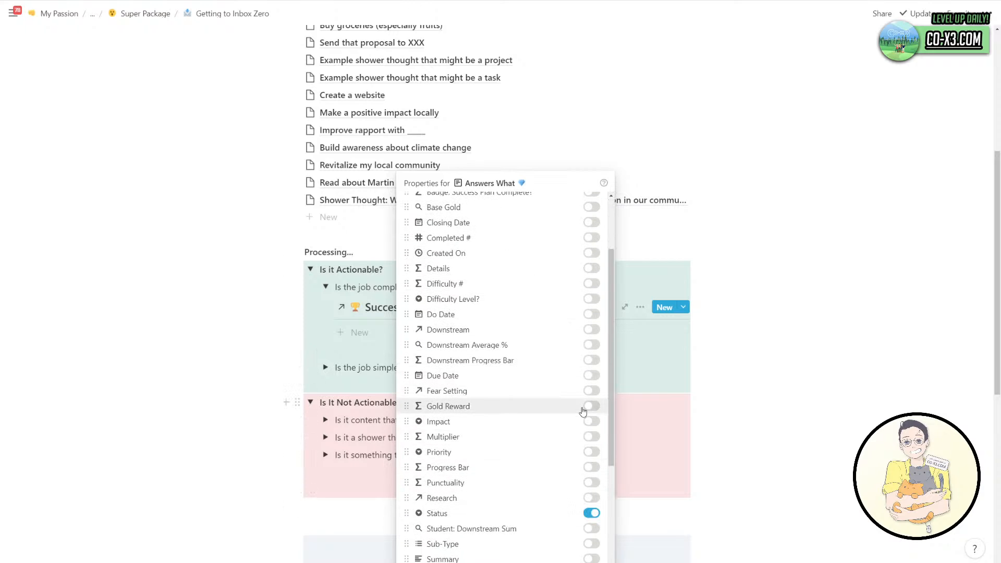
pyautogui.scroll(-5, 585, 464)
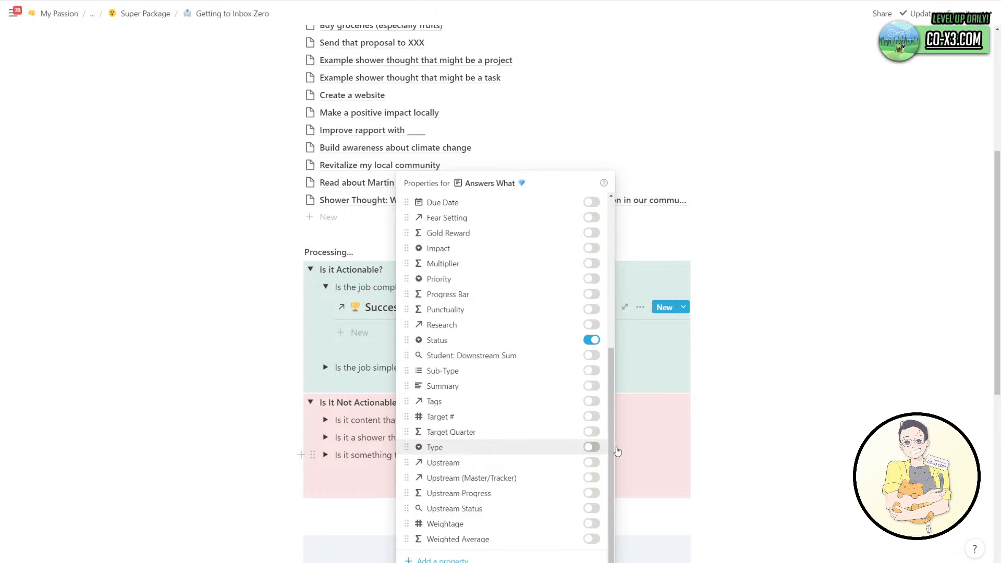
pyautogui.click(620, 452)
# Change the Answers What filter condition to Status Is Backlog.
pyautogui.click(453, 312)
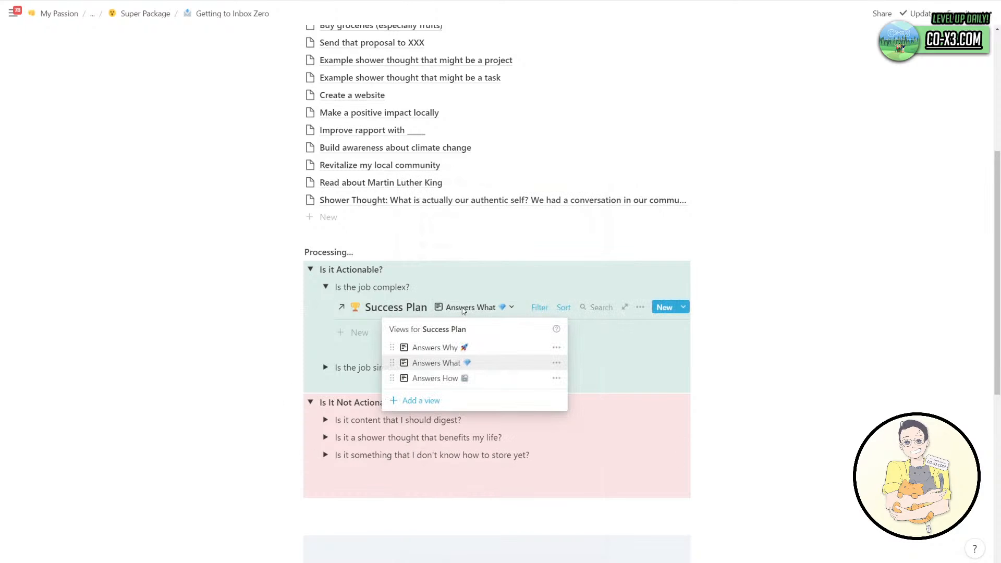
pyautogui.click(542, 312)
pyautogui.click(540, 312)
pyautogui.click(585, 352)
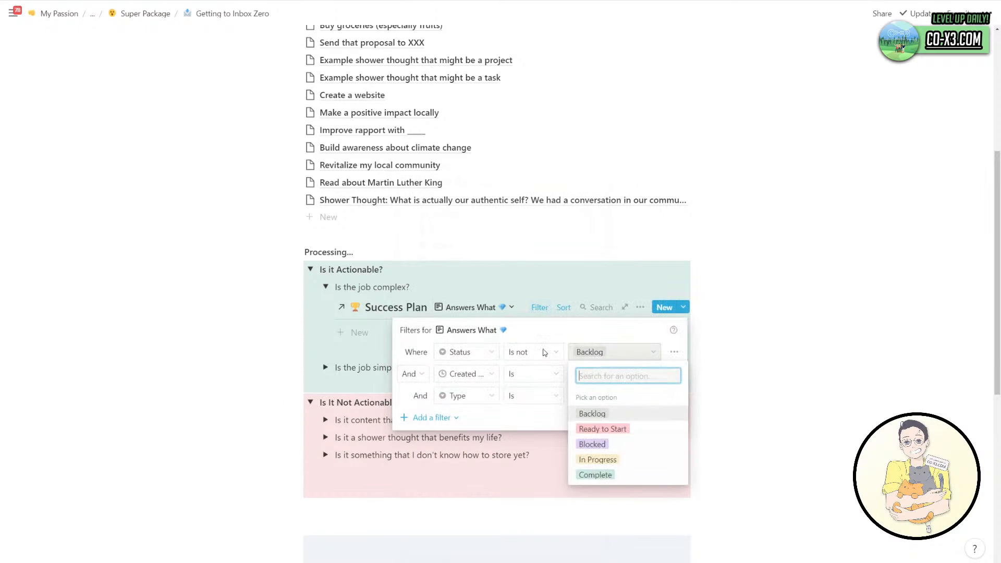
pyautogui.click(539, 356)
pyautogui.click(538, 357)
pyautogui.click(528, 375)
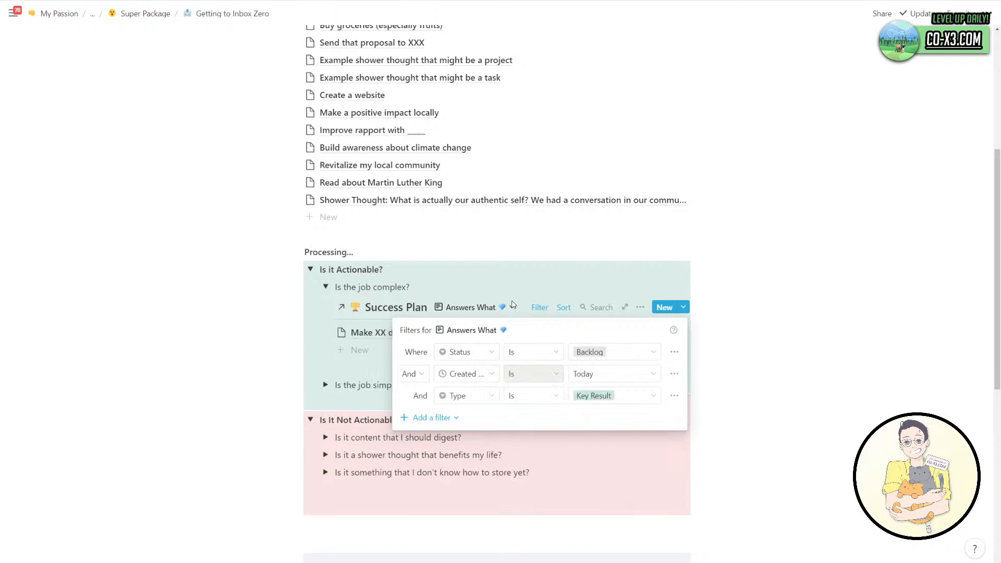
pyautogui.click(494, 309)
# Switch to the Answers Why view and filter it to Status Is Backlog.
pyautogui.click(494, 309)
pyautogui.click(475, 346)
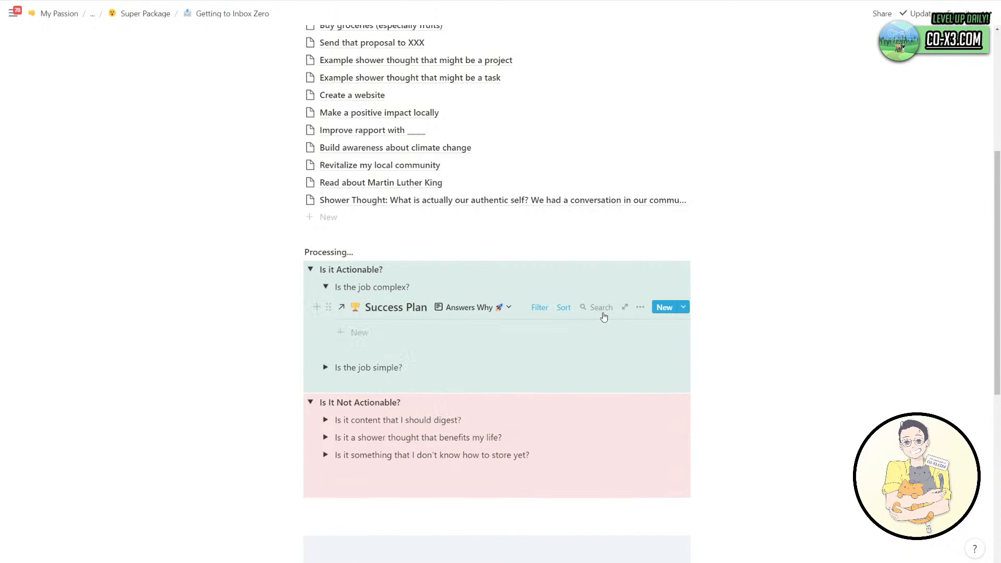
pyautogui.click(545, 311)
pyautogui.click(531, 351)
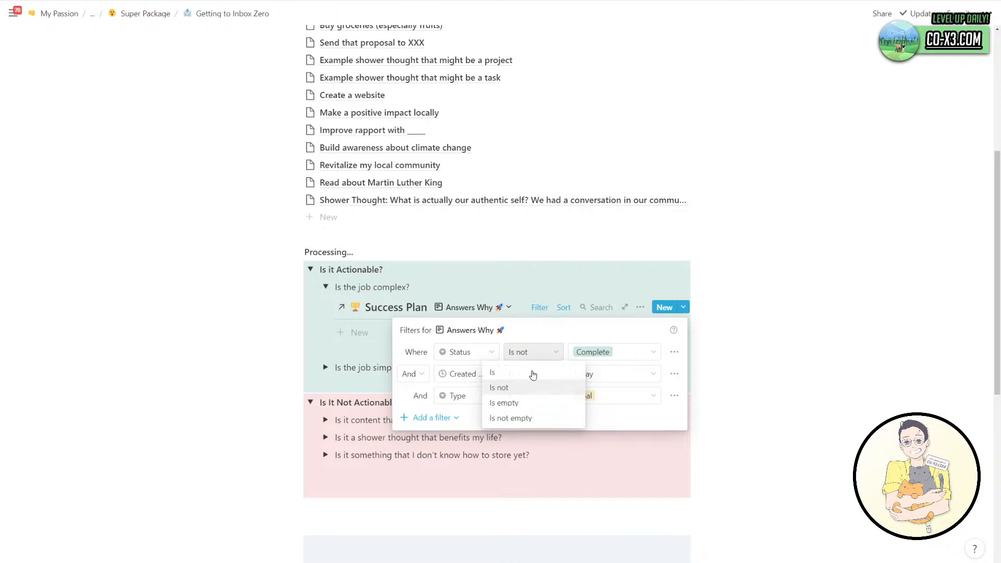
pyautogui.click(531, 373)
pyautogui.click(578, 354)
pyautogui.click(600, 414)
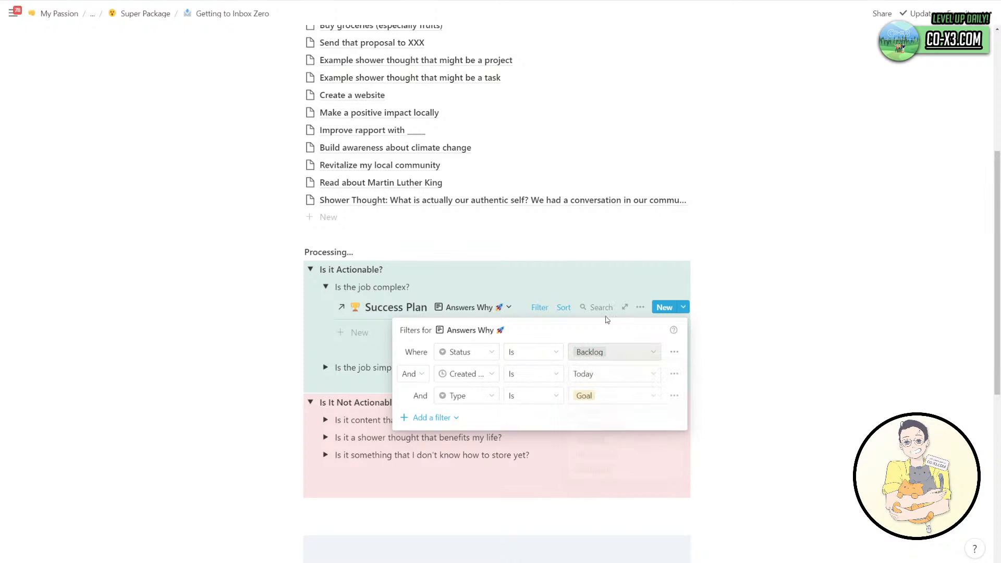
pyautogui.click(635, 311)
# Show the Type property in the Answers Why view.
pyautogui.click(639, 307)
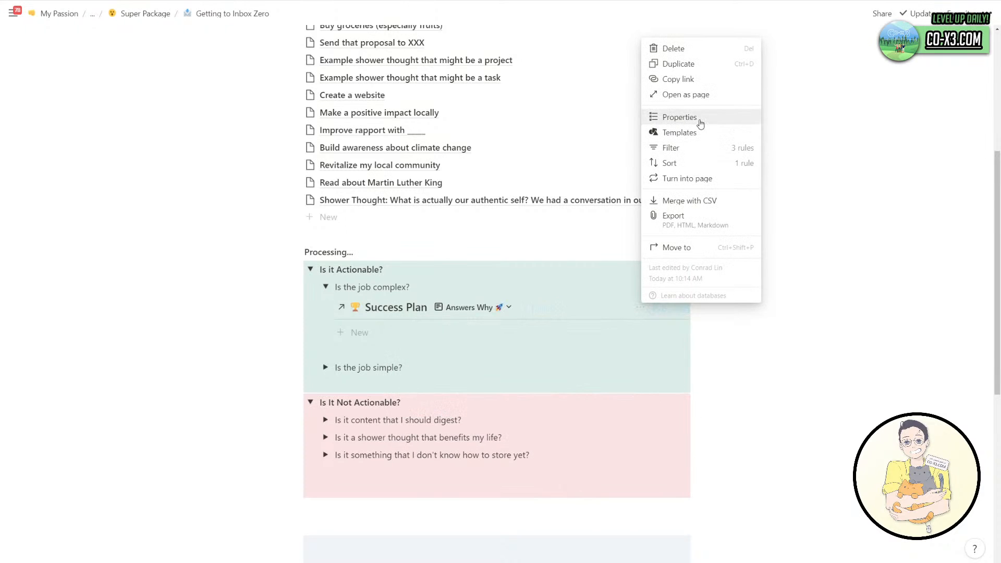
pyautogui.click(656, 117)
pyautogui.scroll(-5, 572, 325)
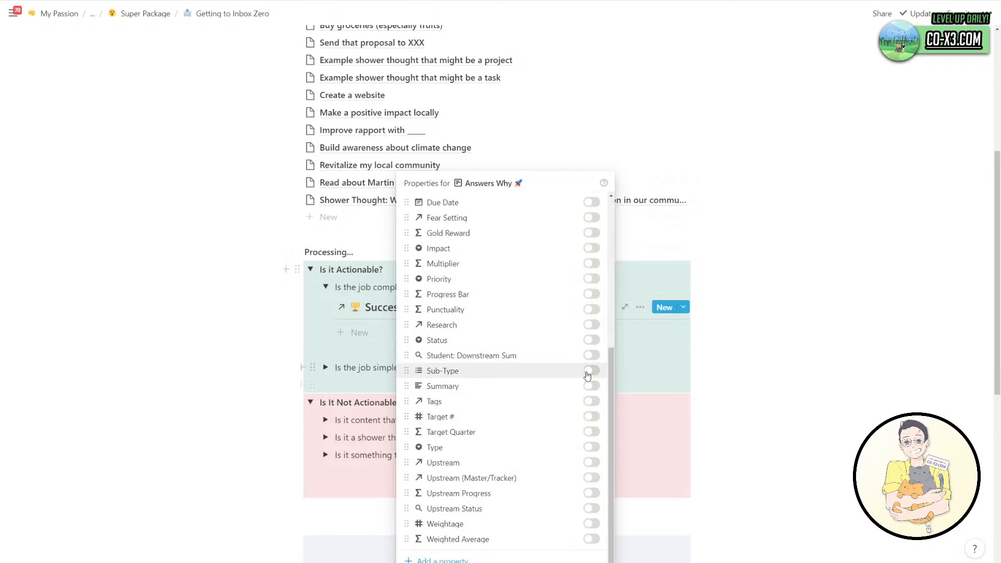
pyautogui.click(592, 447)
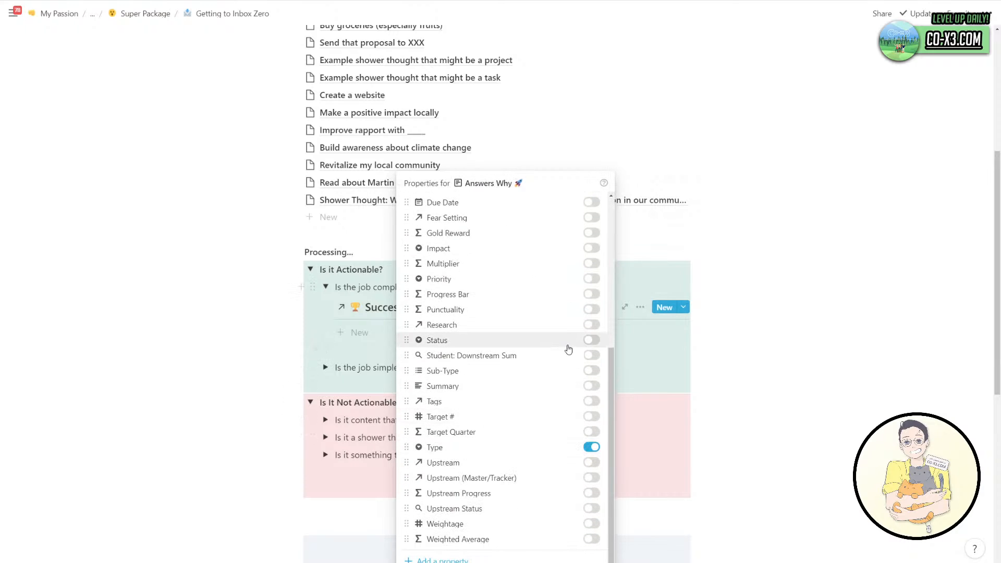
# Show Status in Answers Why, then drag 'Make a positive impact locally' into the Success Plan.
pyautogui.click(590, 341)
pyautogui.click(693, 346)
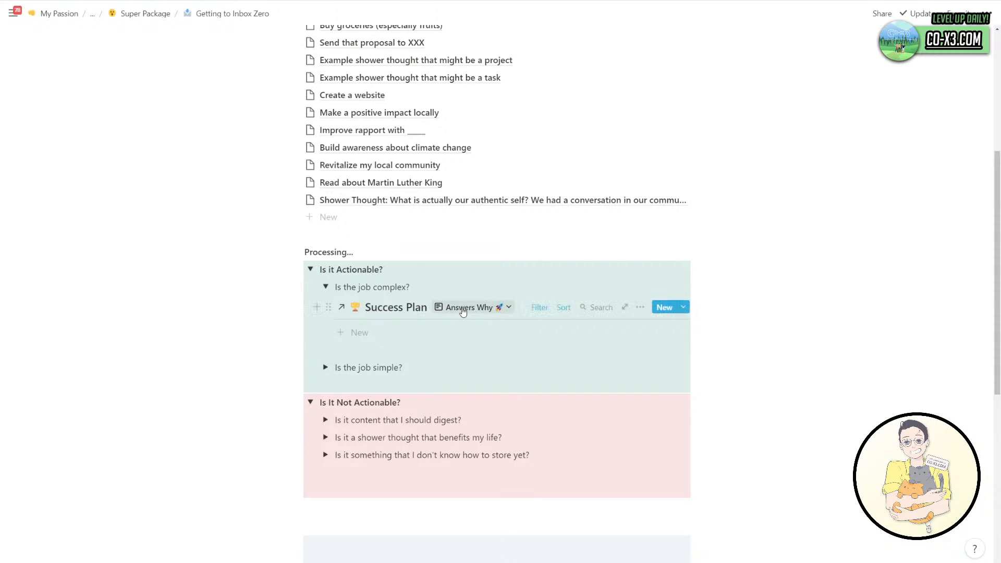
pyautogui.scroll(3, 511, 294)
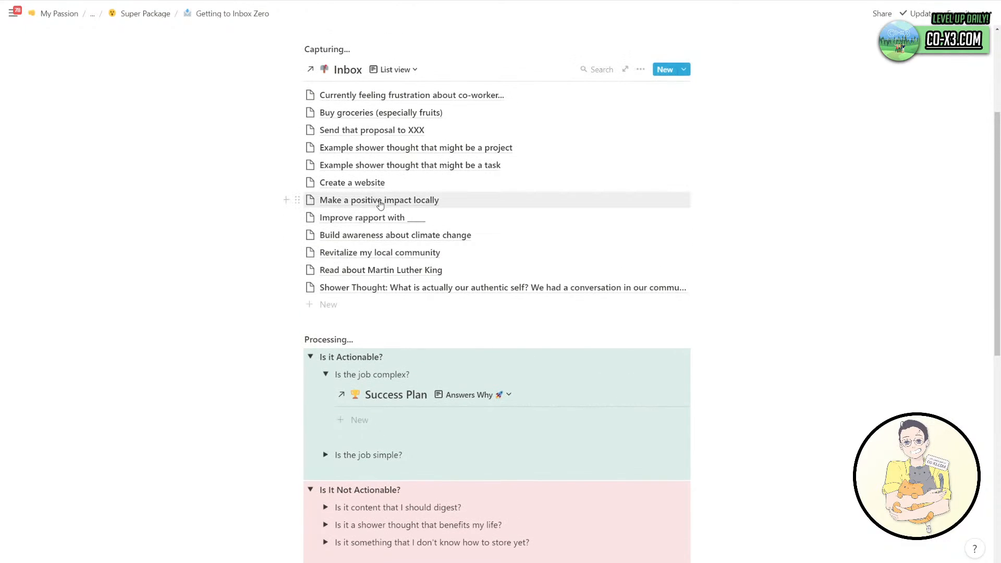
pyautogui.moveTo(379, 204); pyautogui.dragTo(445, 414)
pyautogui.click(492, 323)
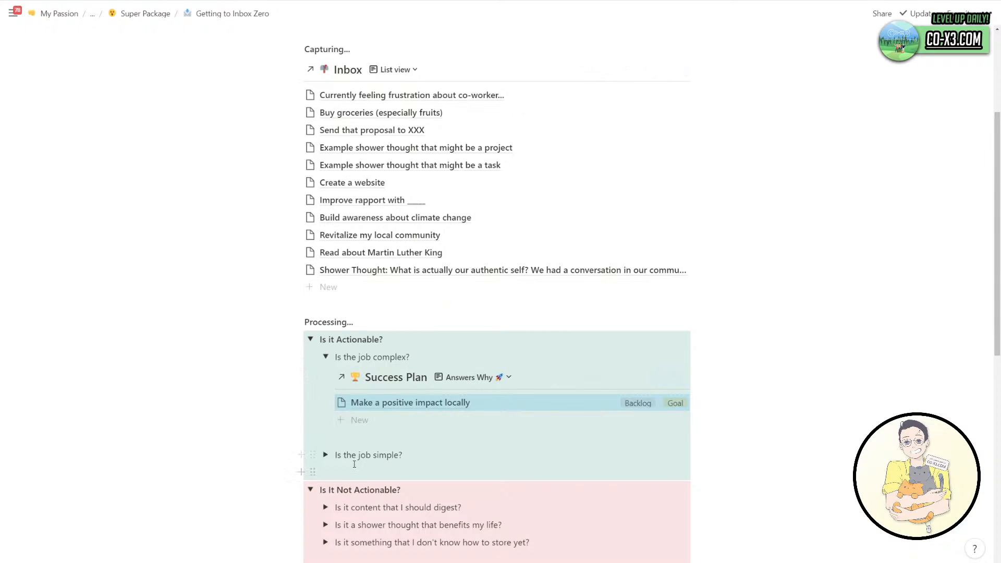
# Expand the 'Is the job simple?' toggle and add an empty block inside it.
pyautogui.click(325, 455)
pyautogui.scroll(-3, 389, 443)
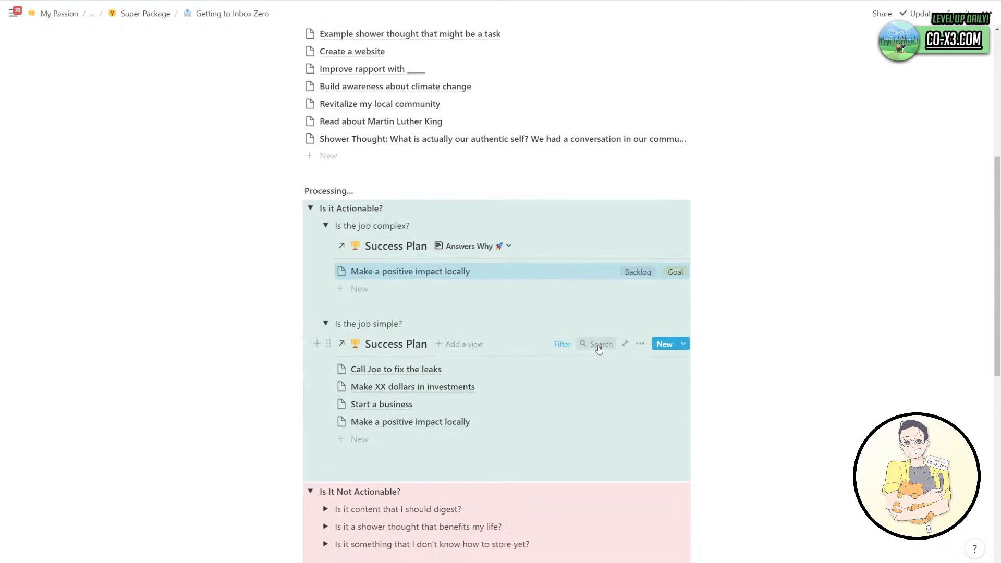
pyautogui.click(640, 344)
pyautogui.click(461, 311)
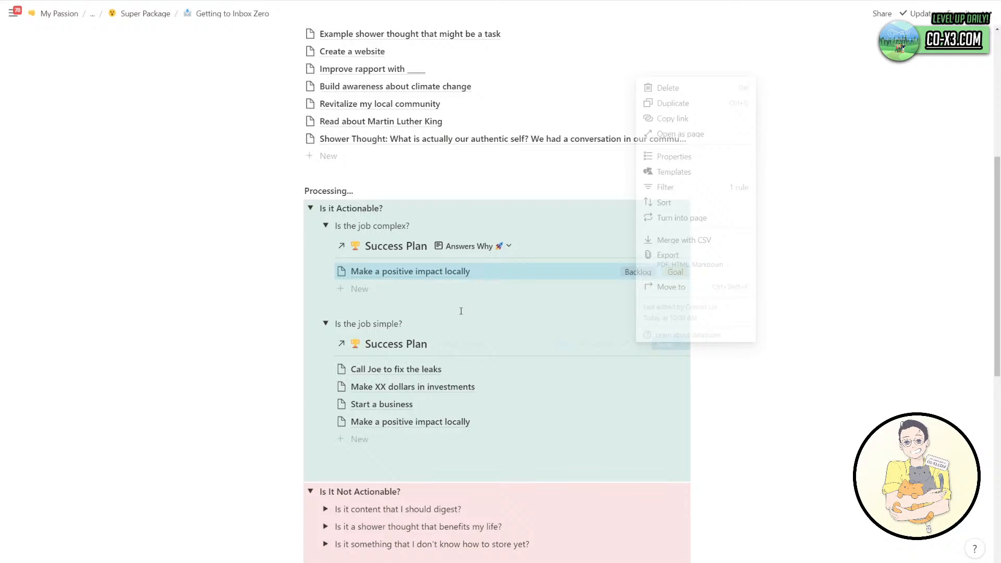
pyautogui.click(435, 324)
pyautogui.press('Return')
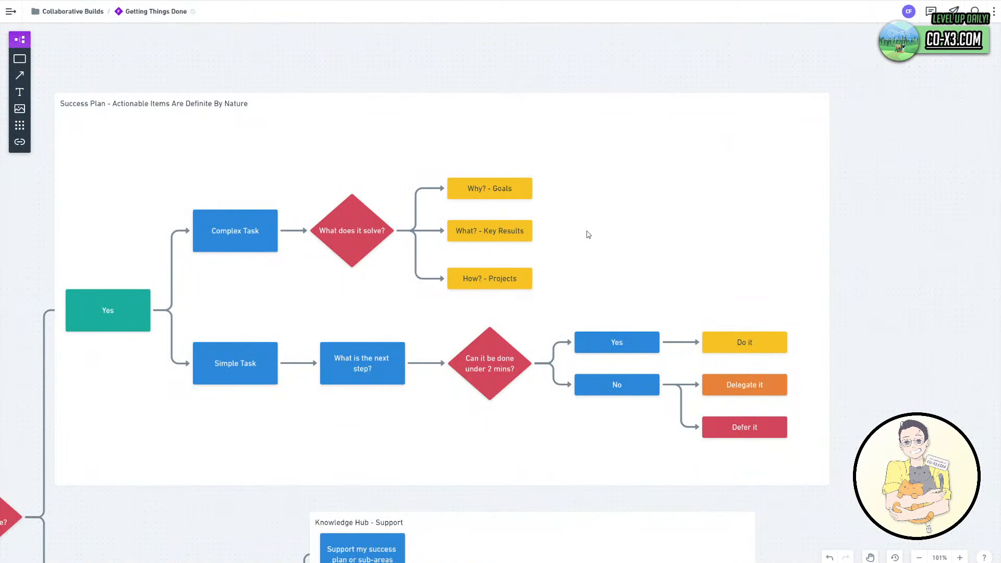
pyautogui.click(589, 235)
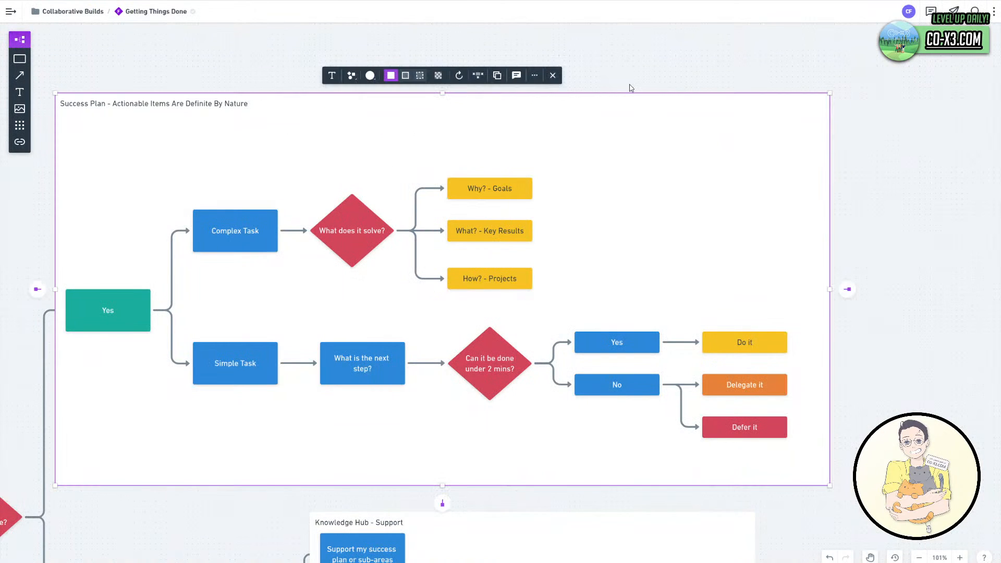
pyautogui.moveTo(871, 387); pyautogui.dragTo(889, 325)
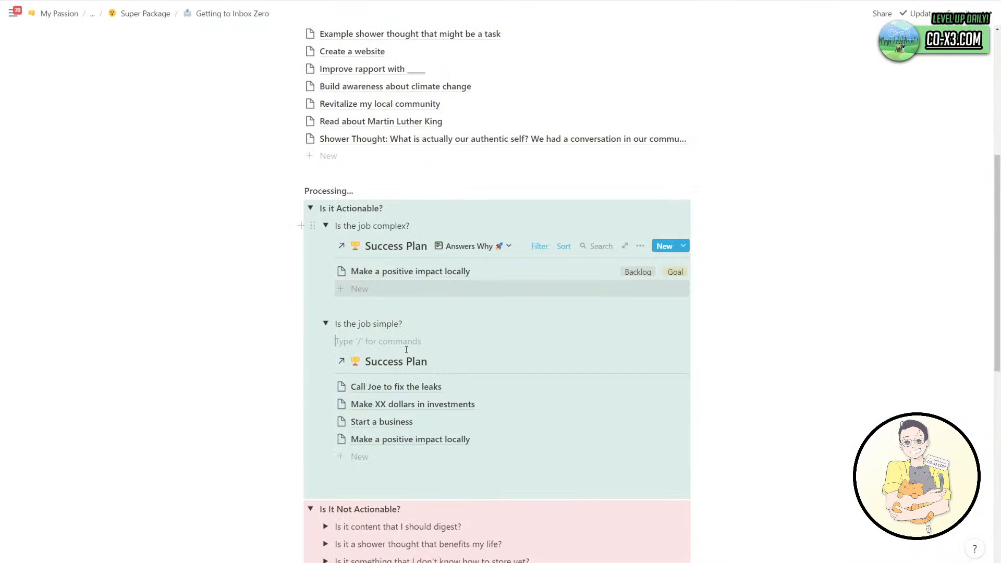
# Create a toggle titled 'Can It Be Done Under 2 Minutes' with /toggle.
pyautogui.press('Return')
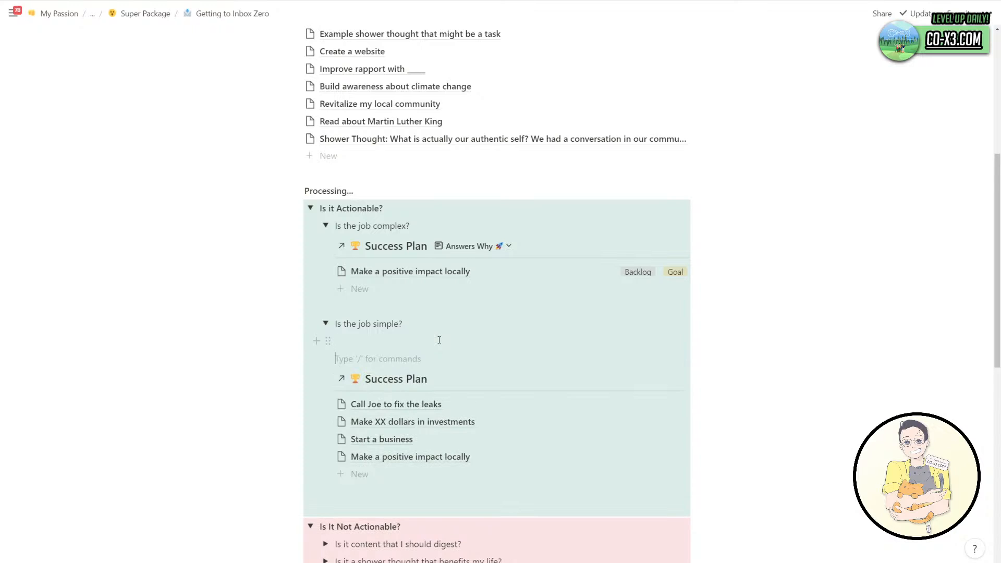
pyautogui.press('Up')
pyautogui.write('/toggle')
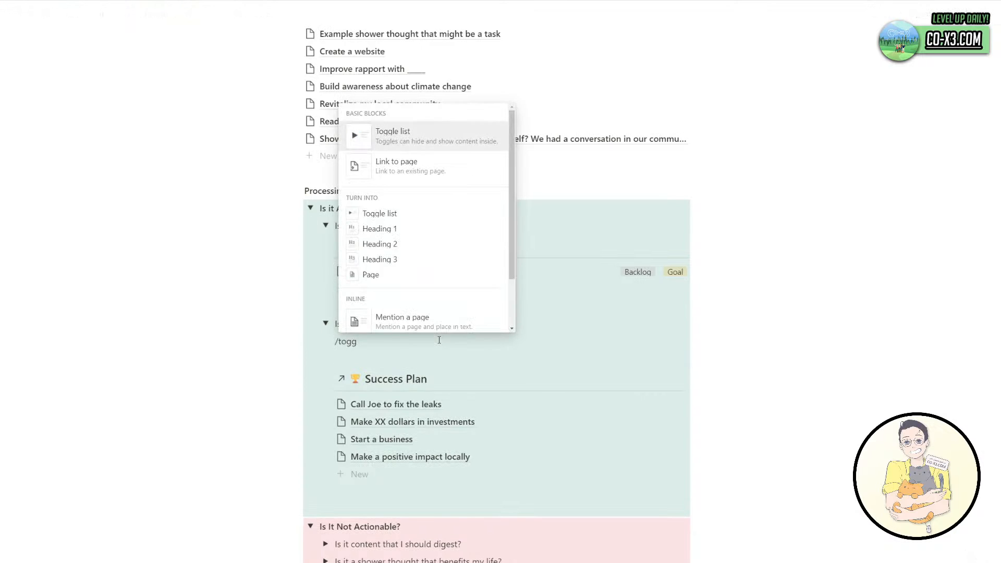
pyautogui.press('Return')
pyautogui.write('Can It Be Done')
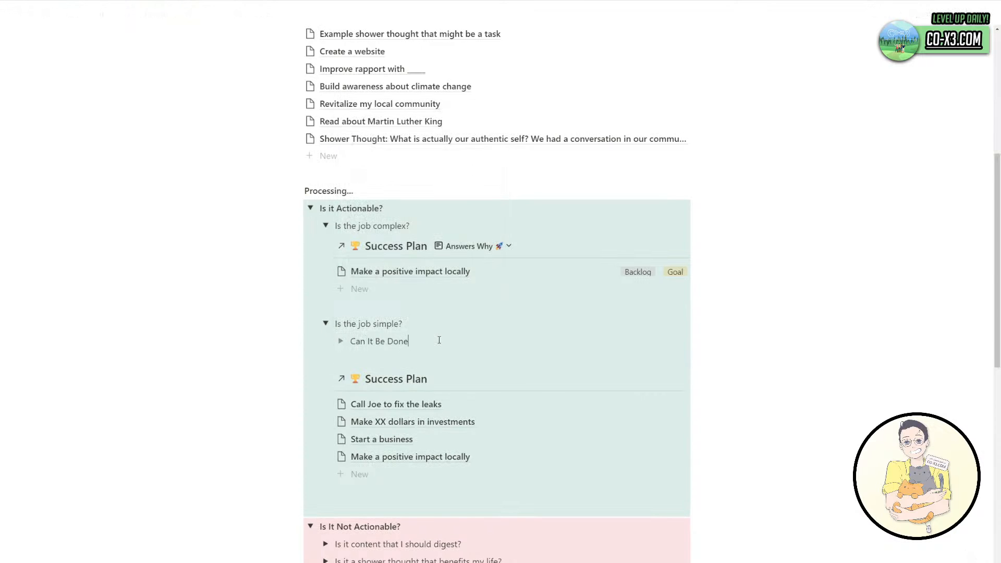
pyautogui.write(' Under 2 Minutes?')
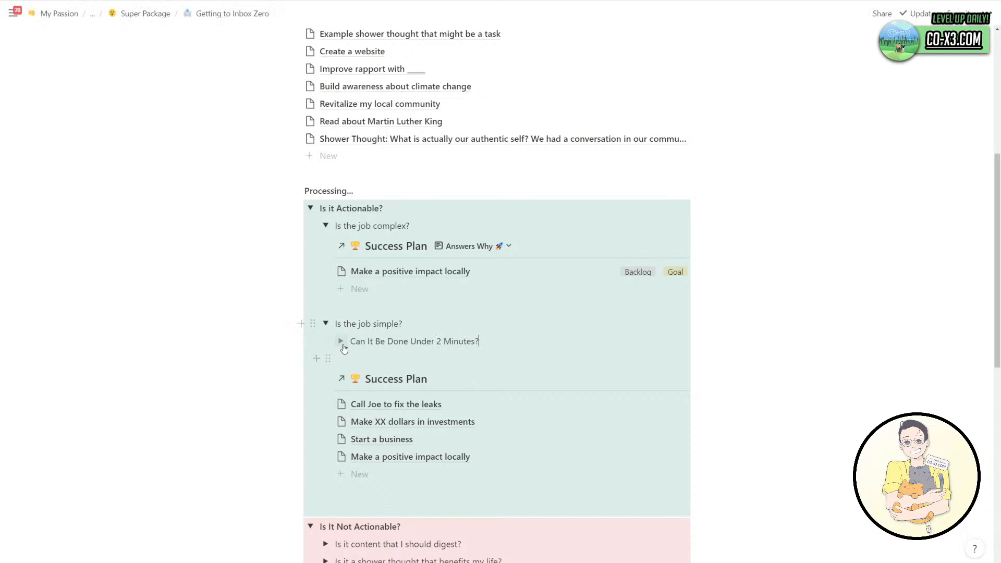
# Add the heading 'JUST GET IT DONE. ✓' inside the under-2-minutes toggle.
pyautogui.click(341, 341)
pyautogui.click(381, 358)
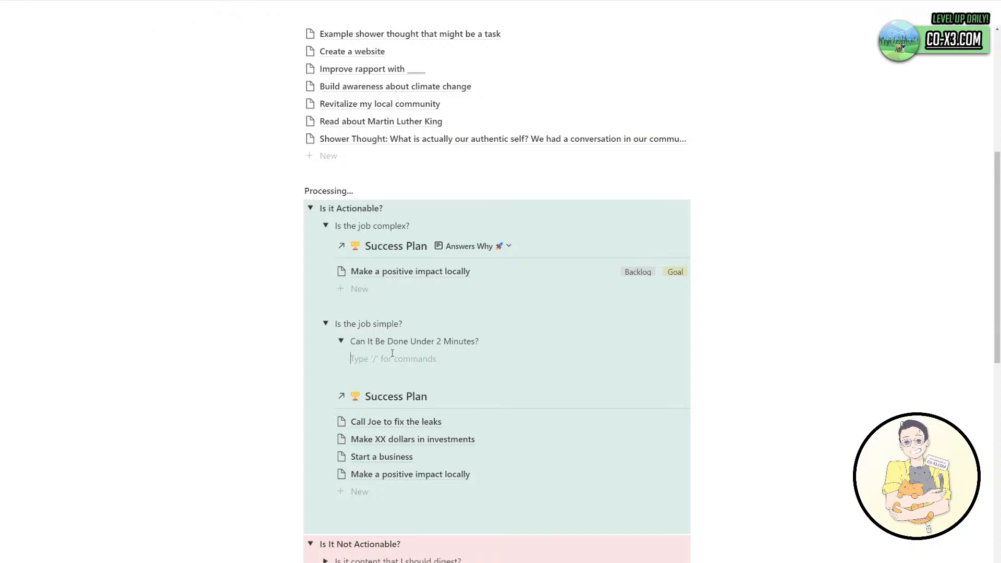
pyautogui.write('# YES')
pyautogui.press('BackSpace')
pyautogui.press('BackSpace')
pyautogui.press('BackSpace')
pyautogui.write('JUST ')
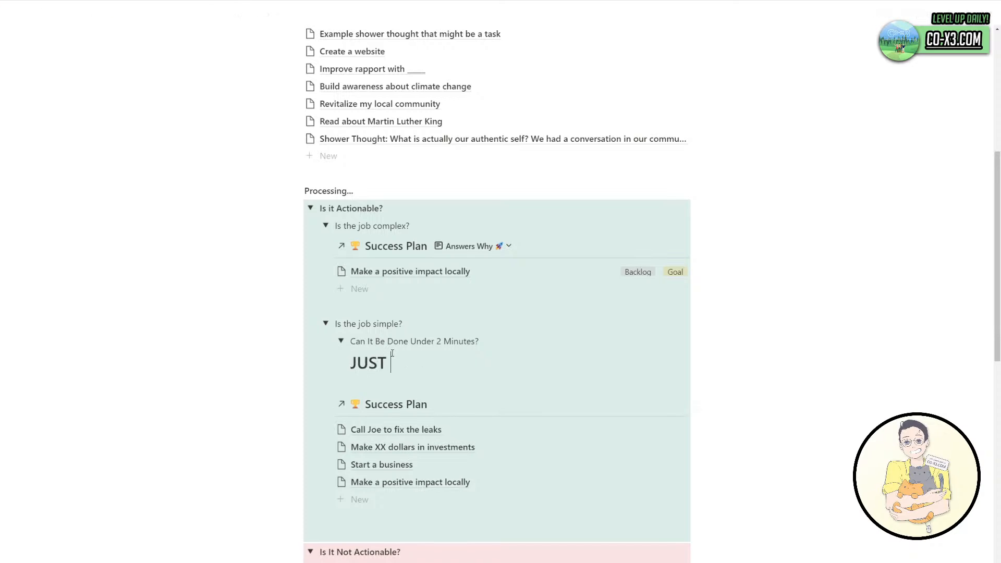
pyautogui.write('GET IT DONE. check')
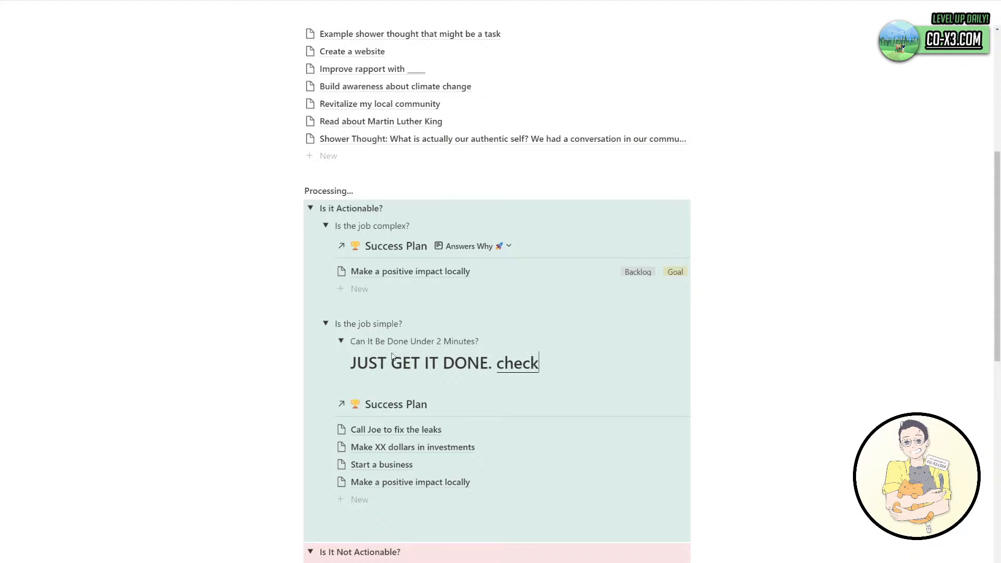
pyautogui.press('Return')
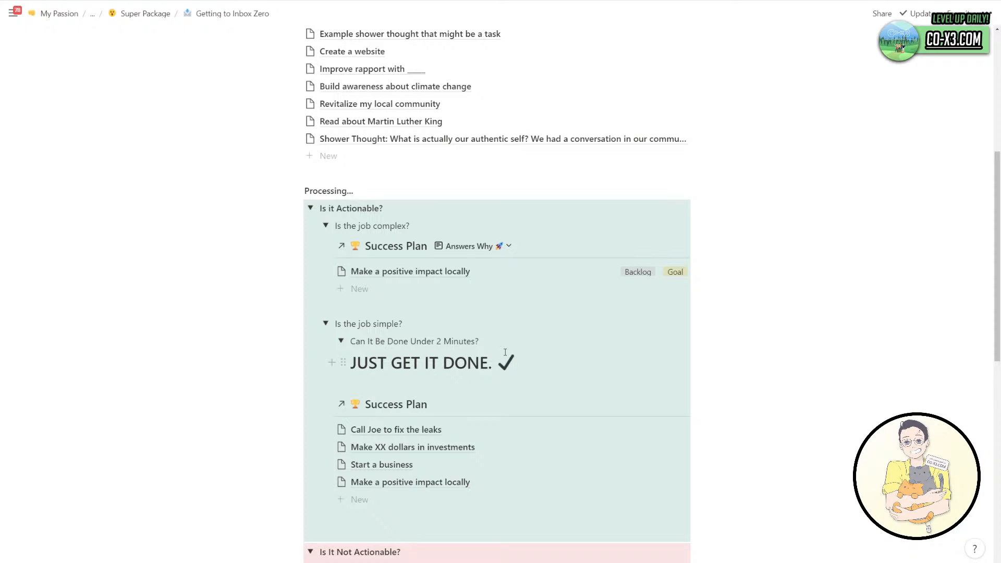
# Add a note about deleting the item from your inbox below it, then collapse the toggle.
pyautogui.press('Return')
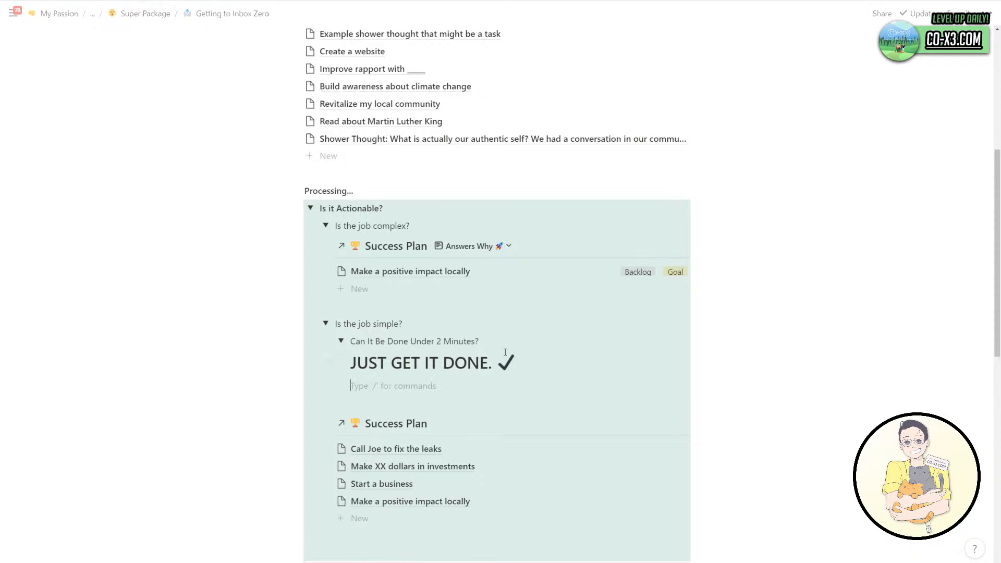
pyautogui.write('And then delete')
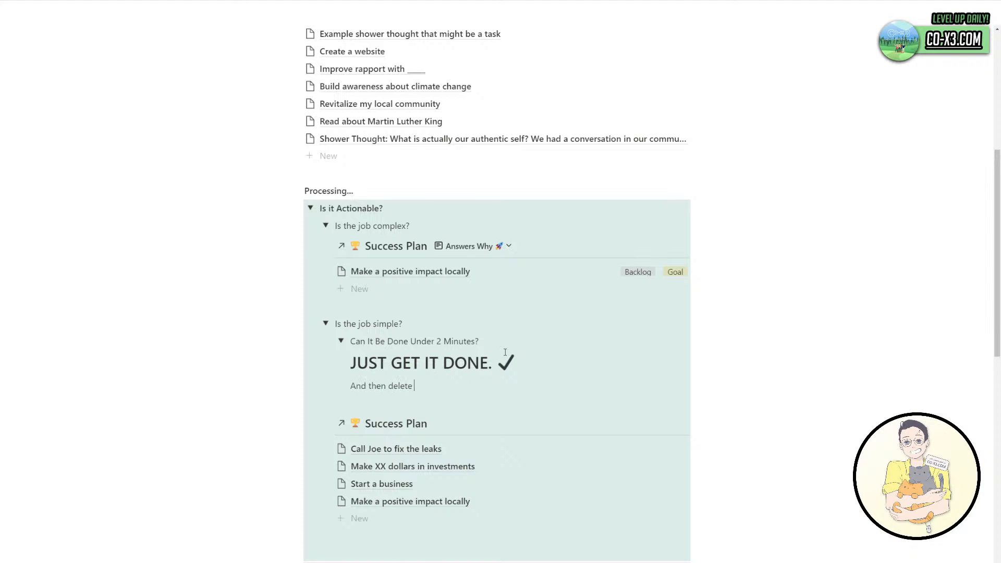
pyautogui.write(' the item from your inbox')
pyautogui.scroll(-2, 409, 364)
pyautogui.click(440, 309)
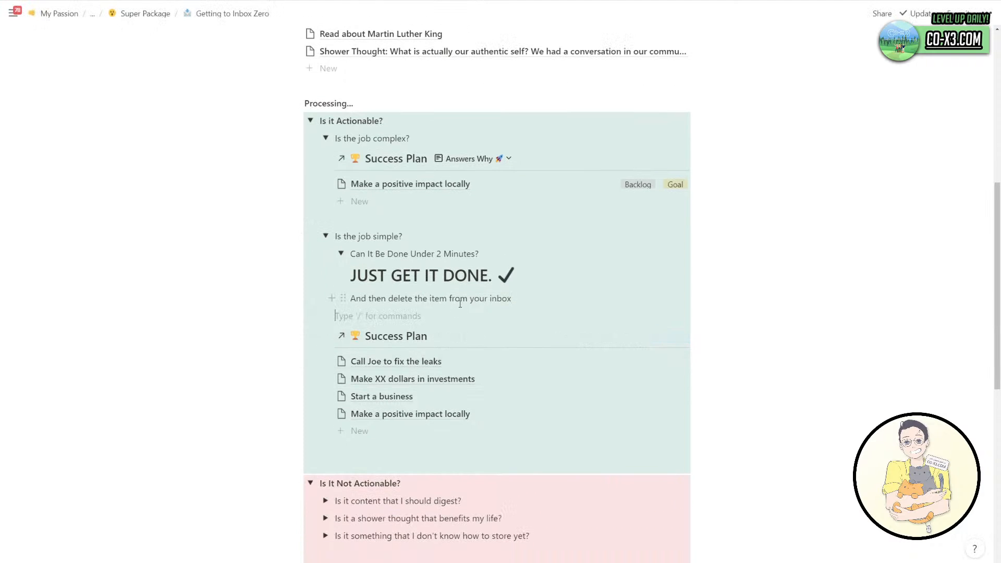
pyautogui.click(460, 300)
pyautogui.press('Return')
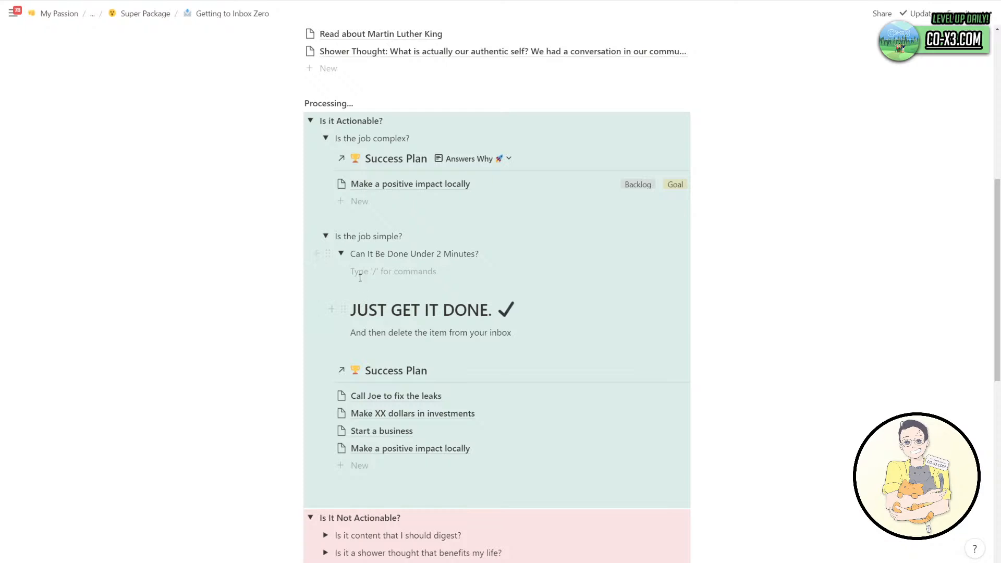
pyautogui.press('BackSpace')
pyautogui.click(341, 253)
# Create a sibling toggle titled 'Is it going to take more than 30 minmtes?'.
pyautogui.click(508, 254)
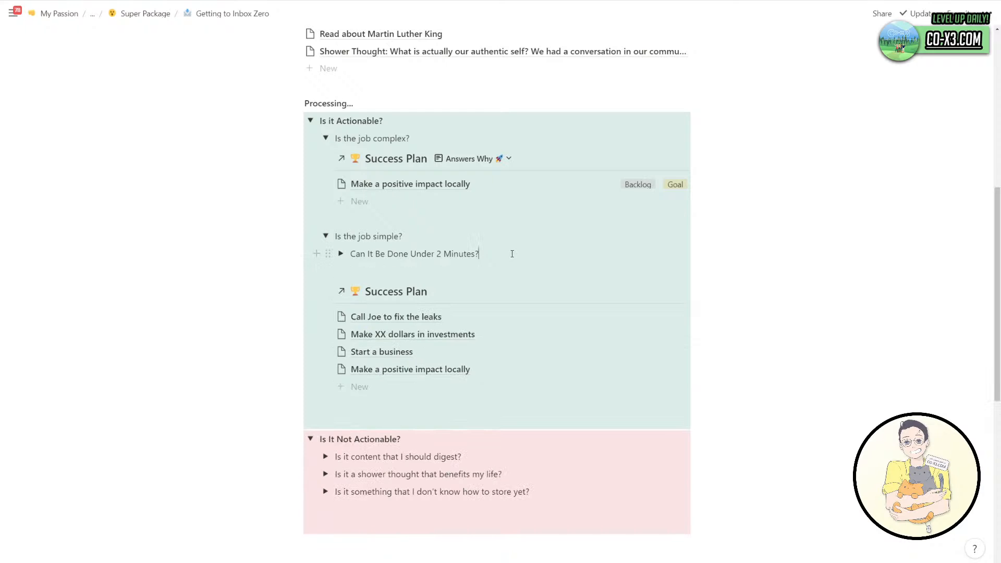
pyautogui.press('Return')
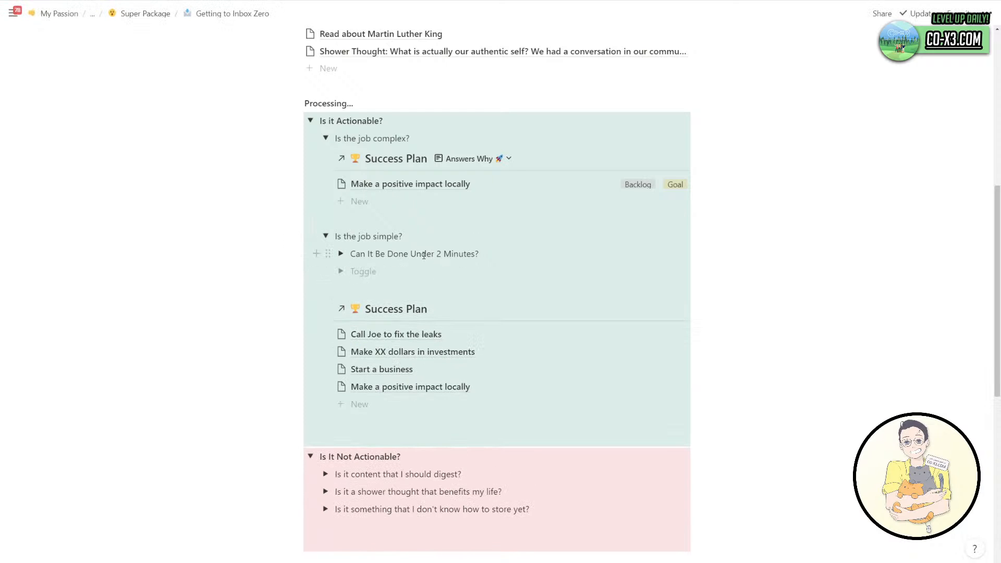
pyautogui.write('I')
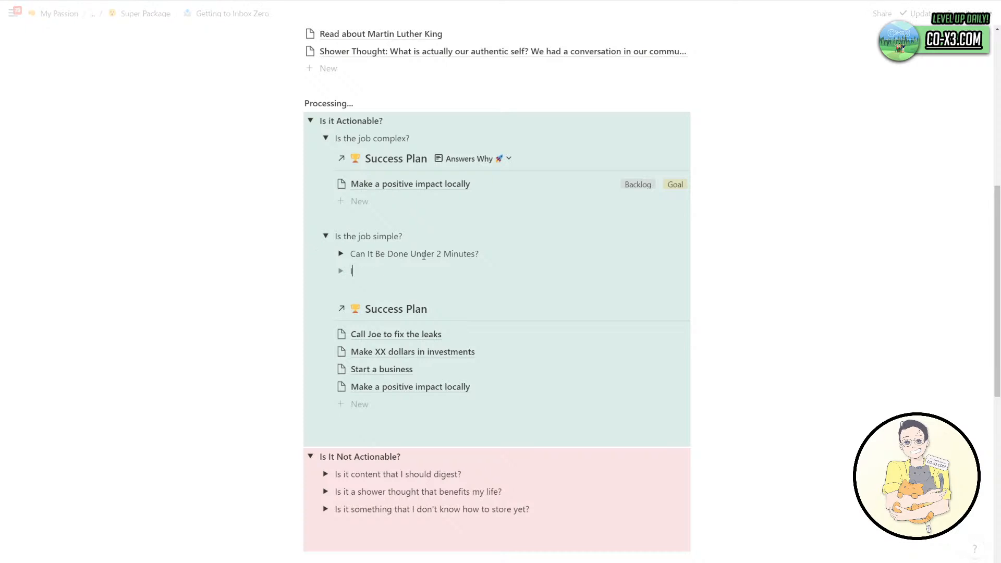
pyautogui.write('s it g')
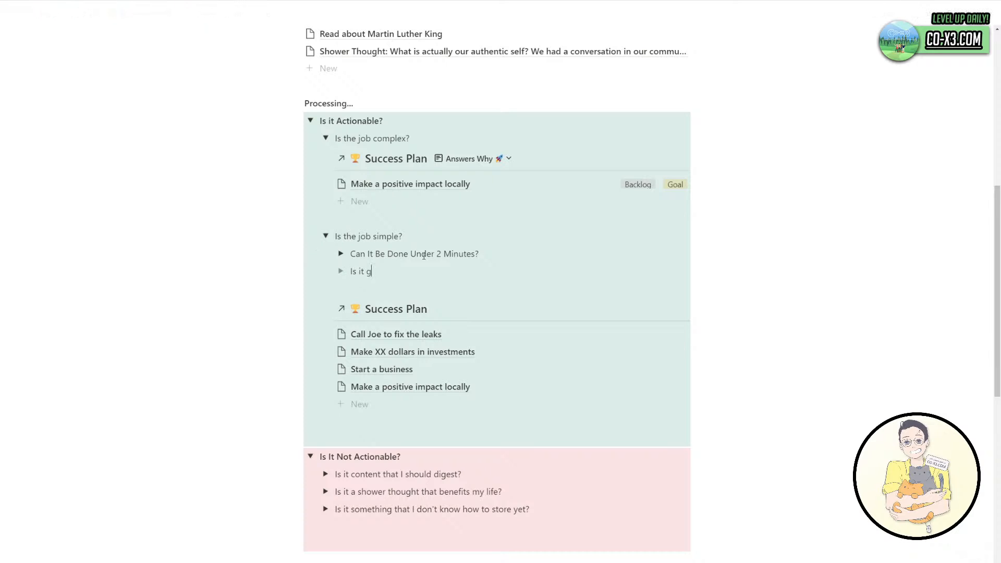
pyautogui.write('oing to tak')
pyautogui.write('e more than ')
pyautogui.write('30 minm')
pyautogui.write('tes?')
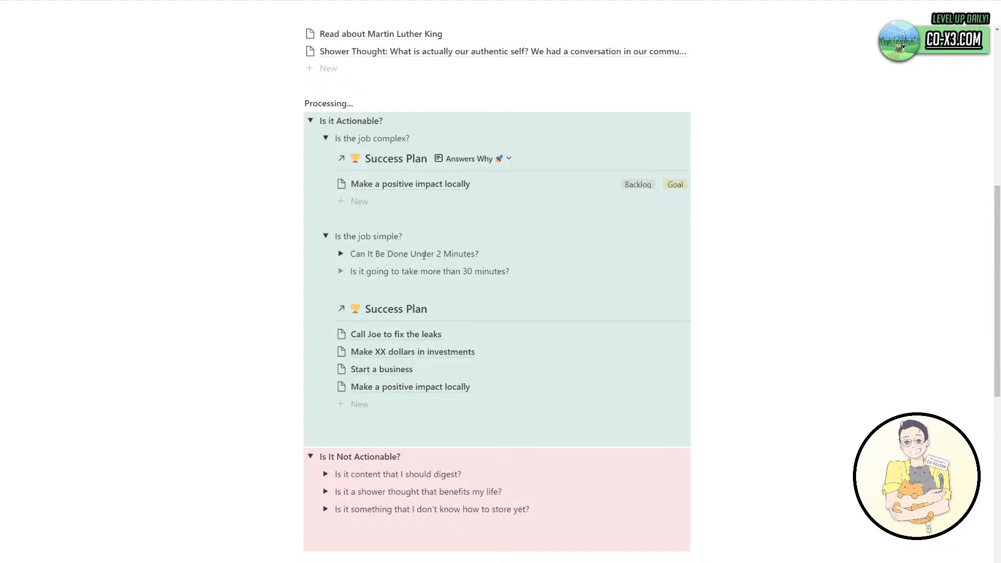
pyautogui.hotkey('ctrl', 'Return')
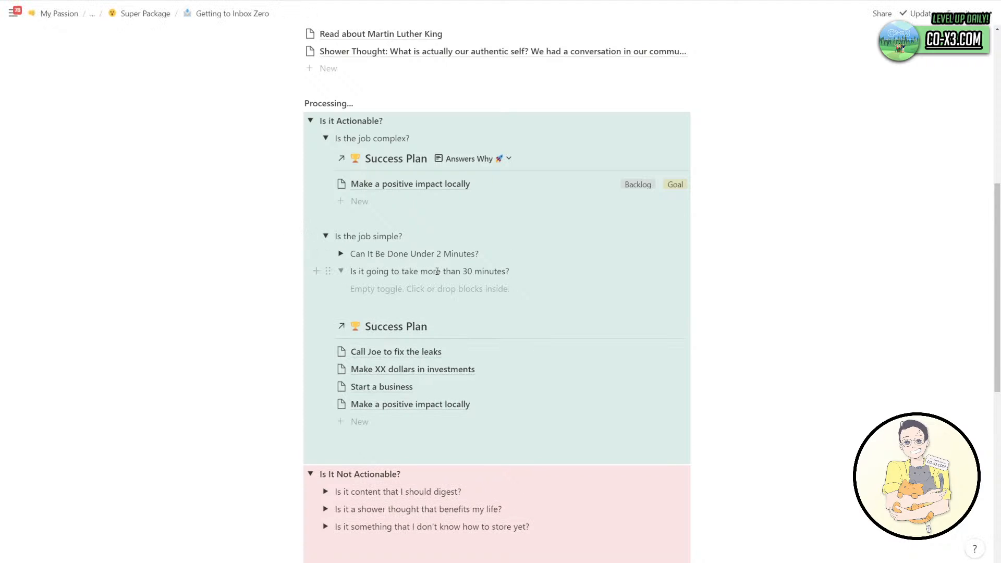
# Try moving the new toggle above the JUST GET IT DONE heading, then undo the move.
pyautogui.click(340, 253)
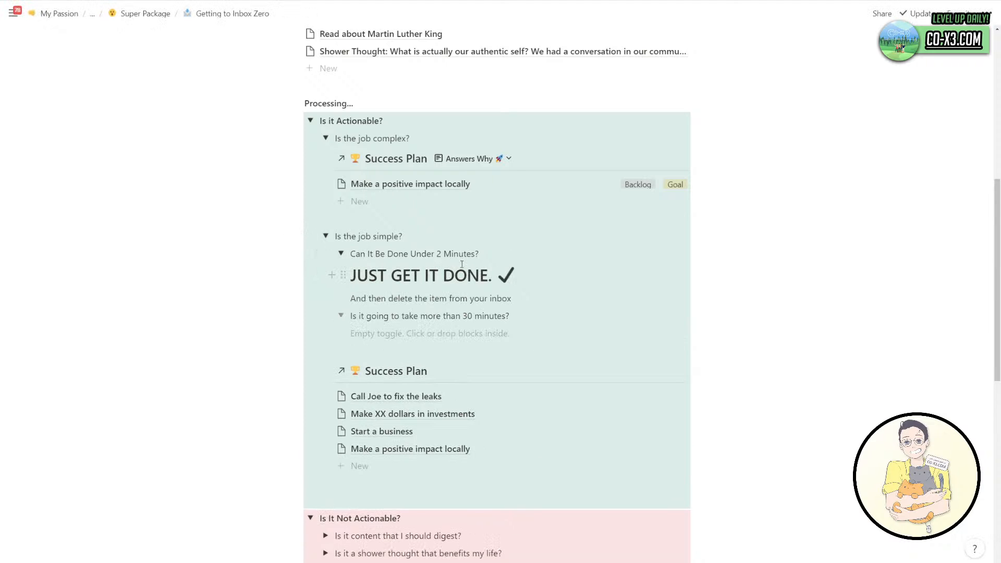
pyautogui.press('Return')
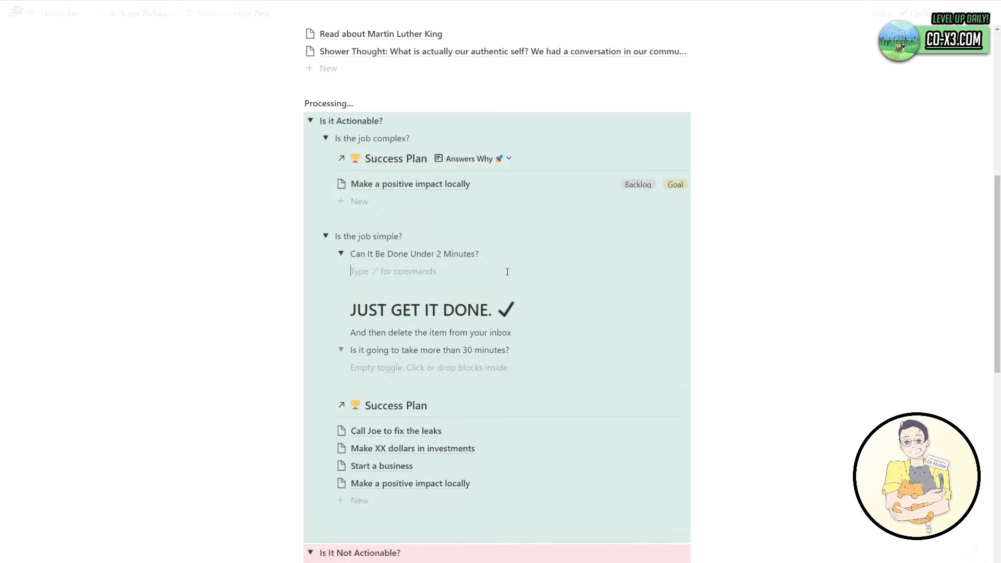
pyautogui.press('BackSpace')
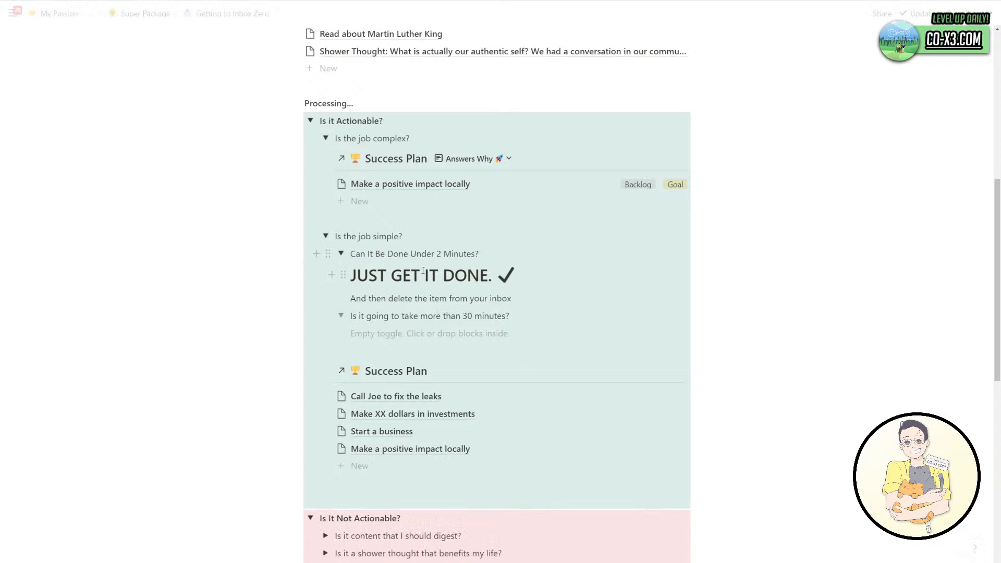
pyautogui.moveTo(326, 315); pyautogui.dragTo(546, 273)
pyautogui.click(373, 271)
pyautogui.click(546, 271)
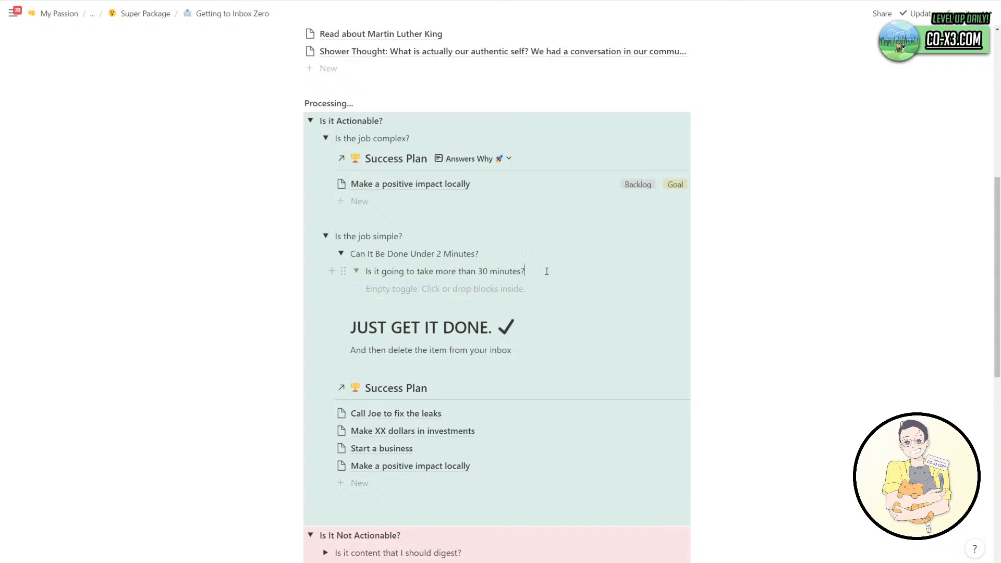
pyautogui.hotkey('shift', 'Home')
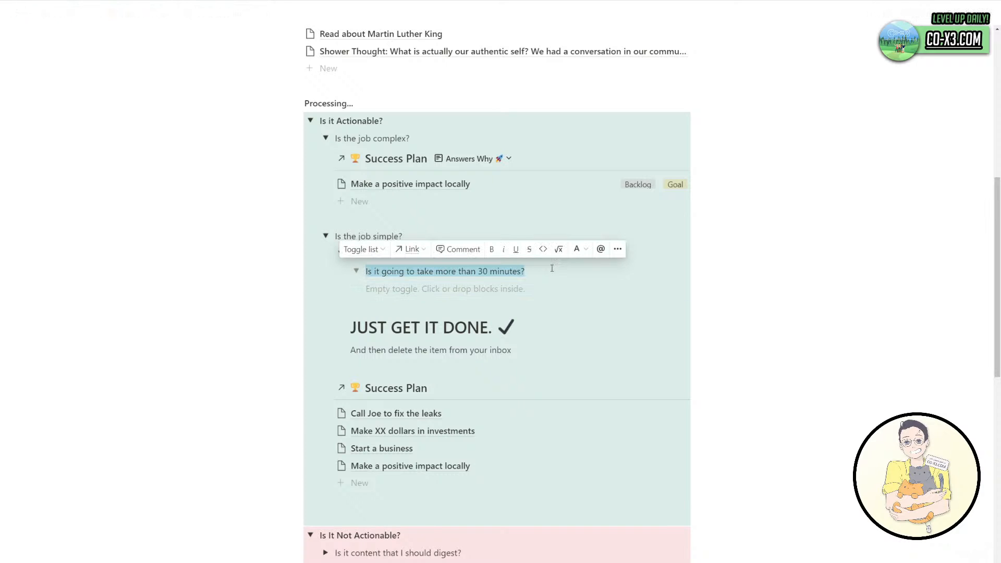
pyautogui.click(484, 292)
pyautogui.click(510, 272)
pyautogui.hotkey('ctrl', 'z')
pyautogui.hotkey('ctrl', 'z')
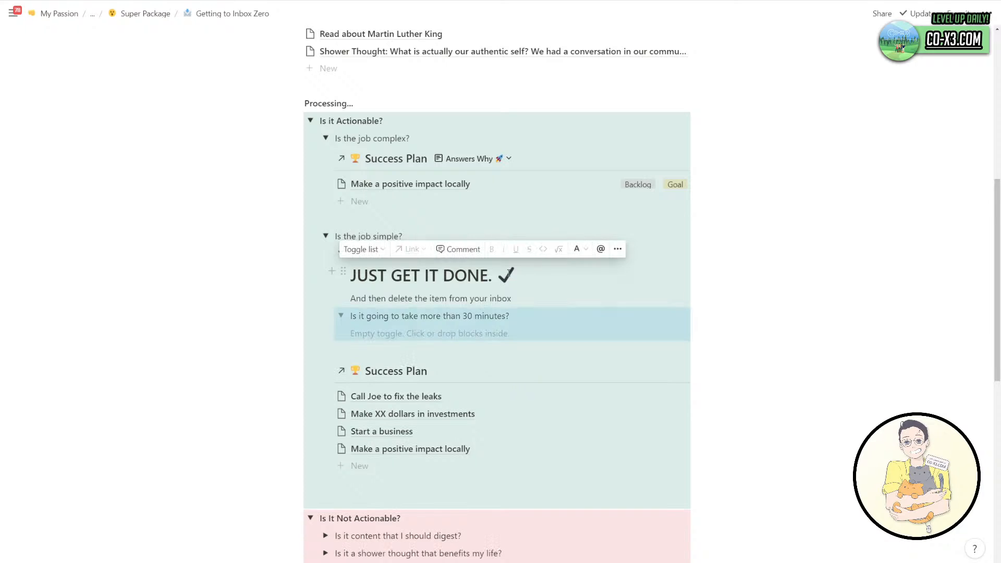
# Change '30' to '2' in the new question and collapse the under-2-minutes toggle.
pyautogui.click(376, 255)
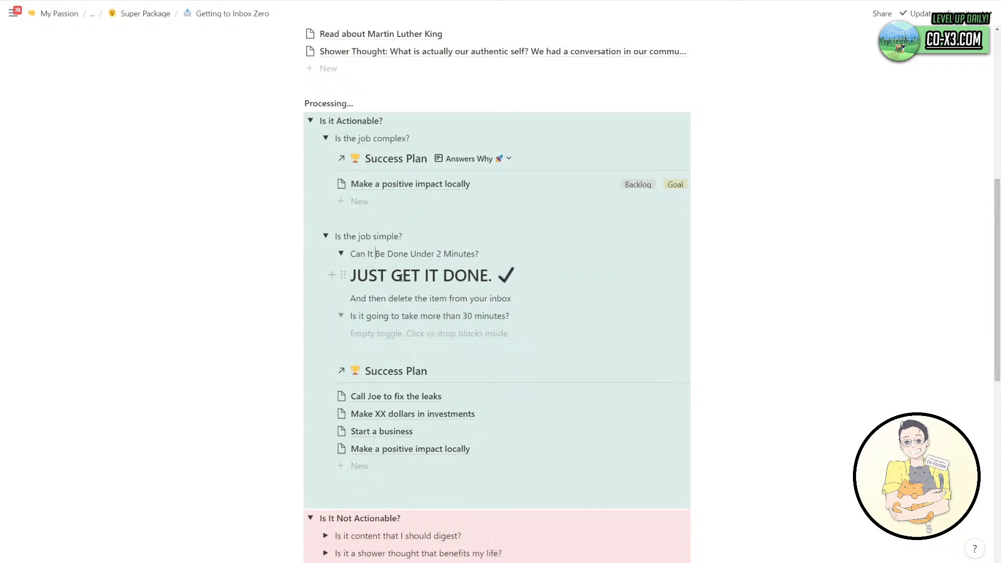
pyautogui.hotkey('ctrl', 'shift', 'Left')
pyautogui.hotkey('ctrl', 'shift', 'Left')
pyautogui.hotkey('ctrl', 'shift', 'Left')
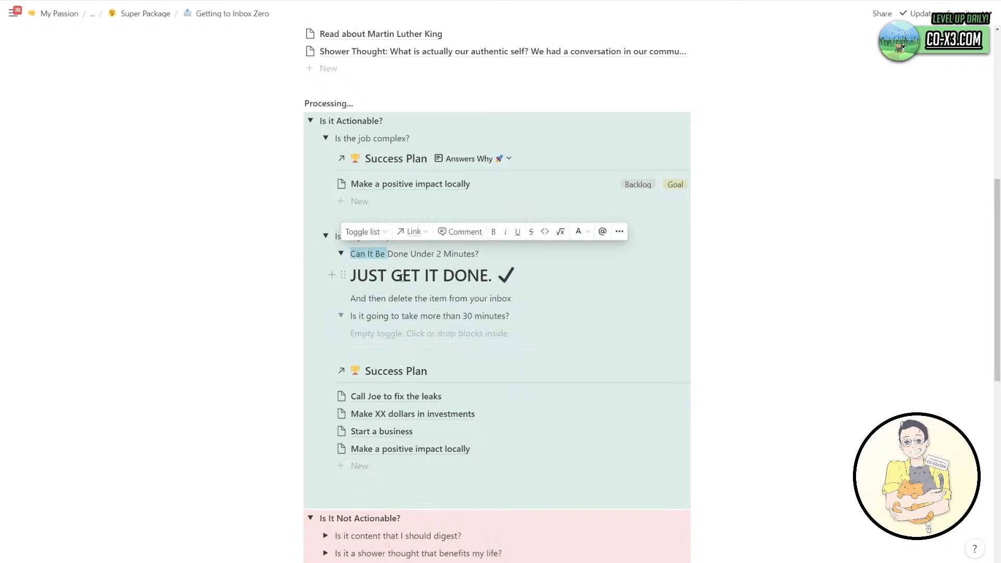
pyautogui.click(398, 318)
pyautogui.moveTo(461, 316); pyautogui.dragTo(474, 316)
pyautogui.write('2')
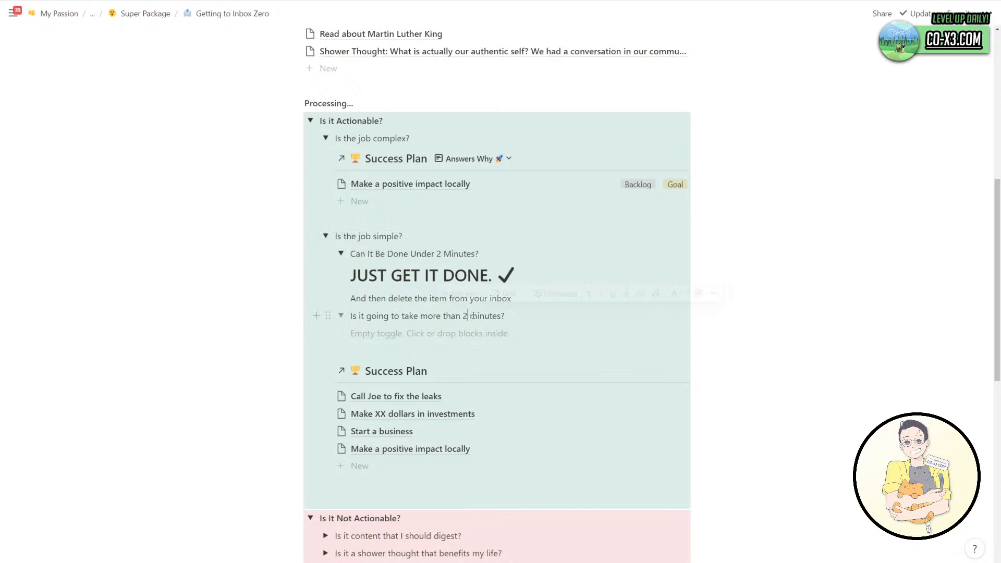
pyautogui.click(458, 333)
pyautogui.click(341, 253)
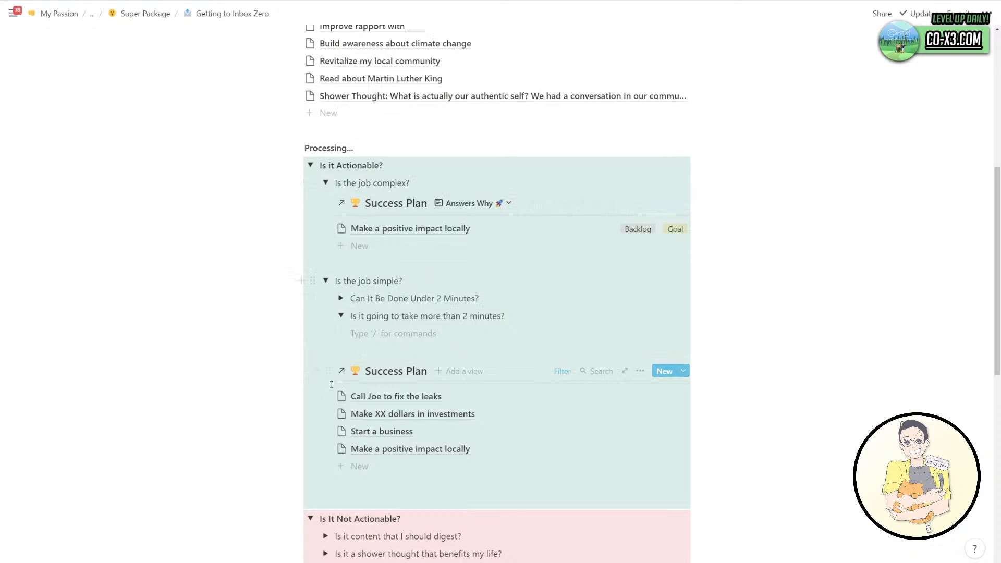
# Drag the second Success Plan view into the 'more than 2 minutes' toggle and check its filters.
pyautogui.moveTo(328, 371); pyautogui.dragTo(378, 329)
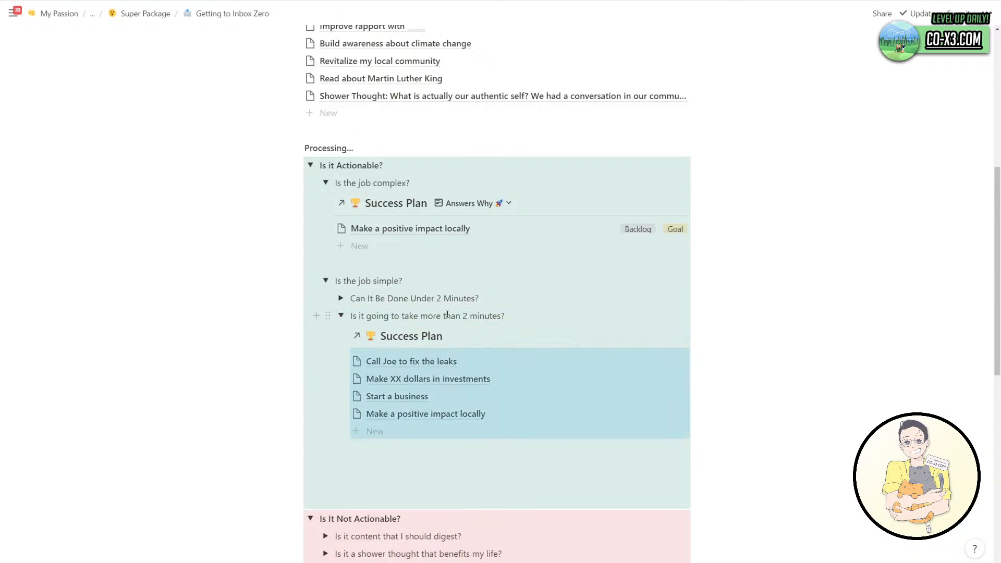
pyautogui.click(449, 316)
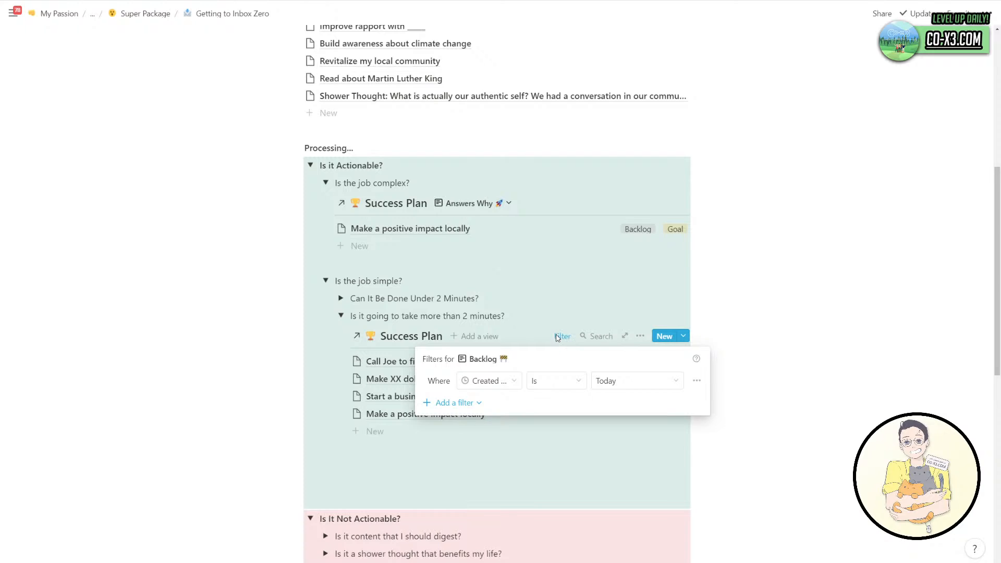
pyautogui.click(563, 337)
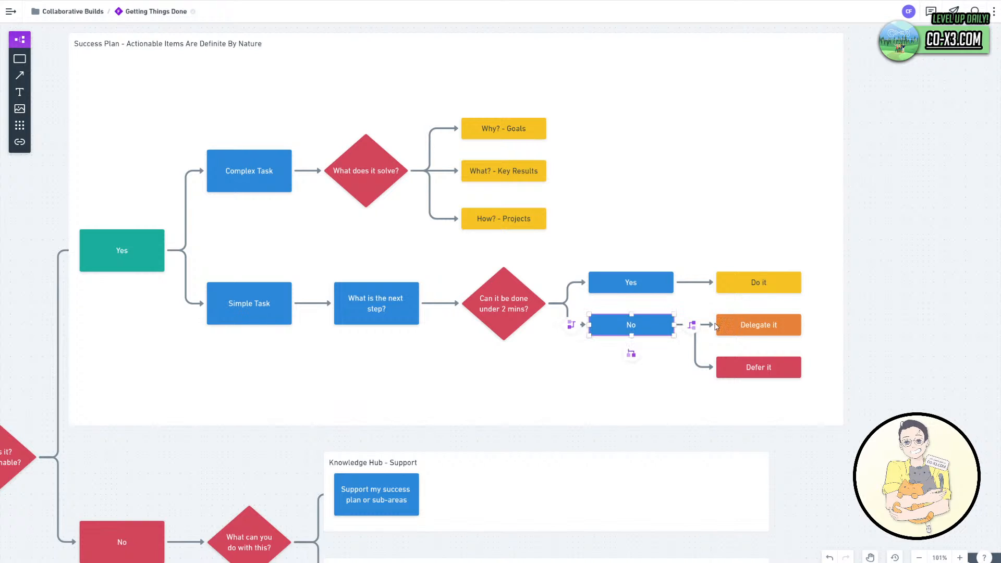
pyautogui.click(636, 326)
pyautogui.click(751, 326)
pyautogui.click(744, 376)
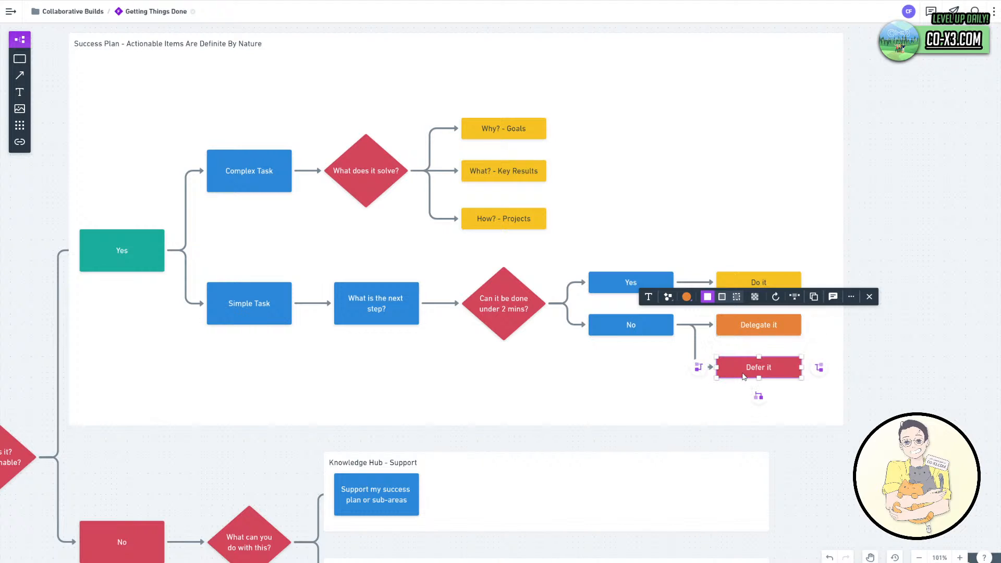
pyautogui.click(902, 383)
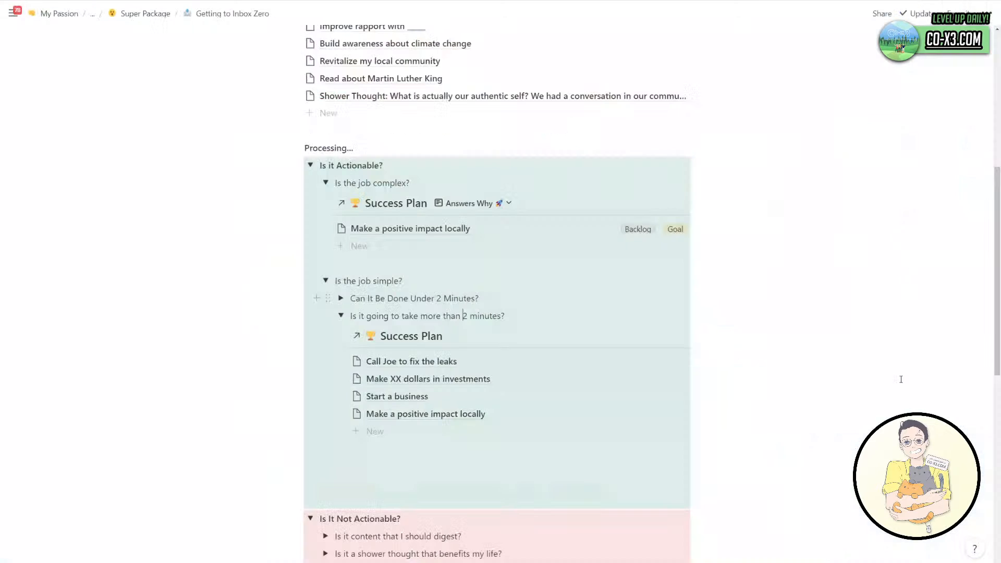
# Add a child line in the 'more than 2 minutes' toggle and make it an empty toggle via /toggle.
pyautogui.click(532, 314)
pyautogui.press('Return')
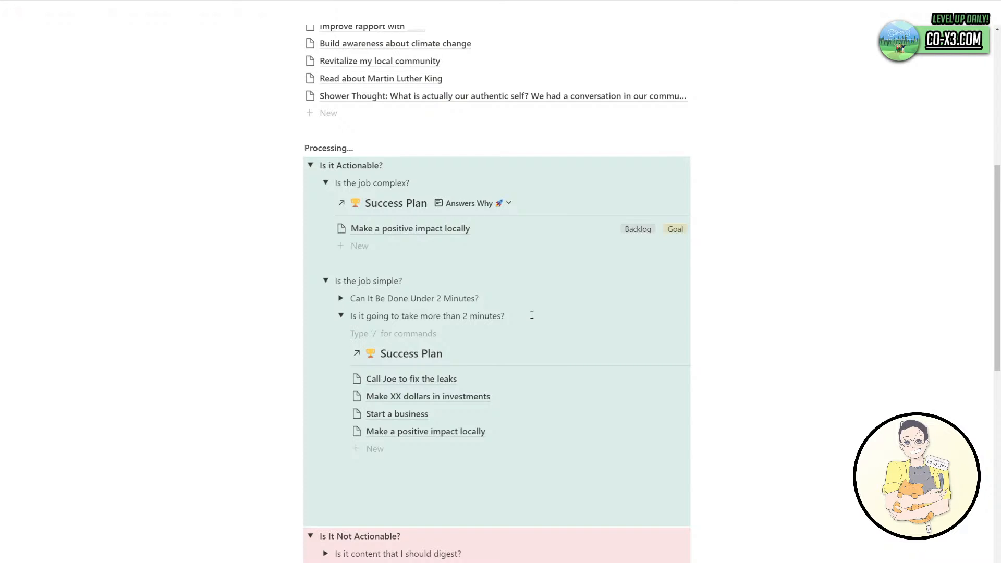
pyautogui.write('/toggle')
pyautogui.press('Return')
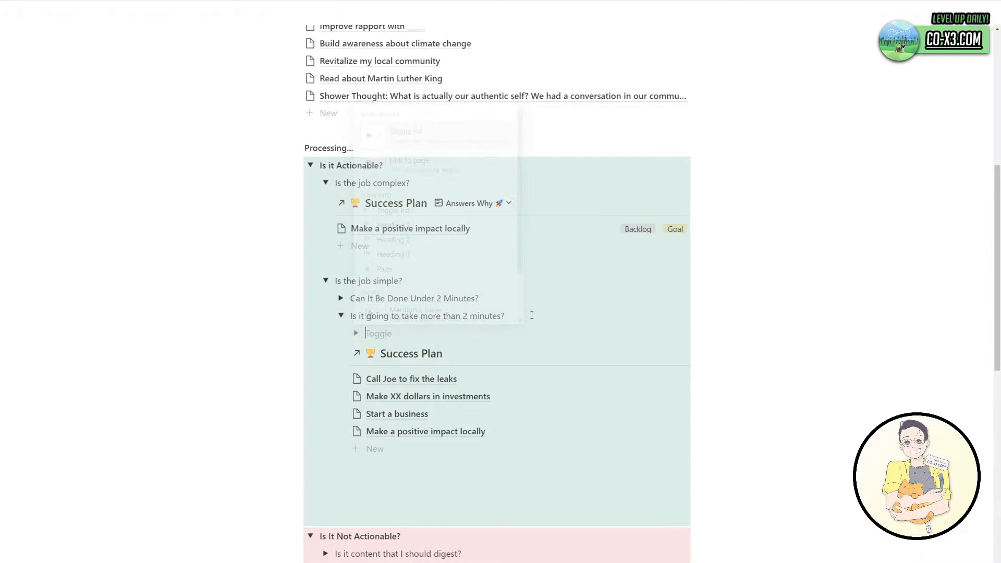
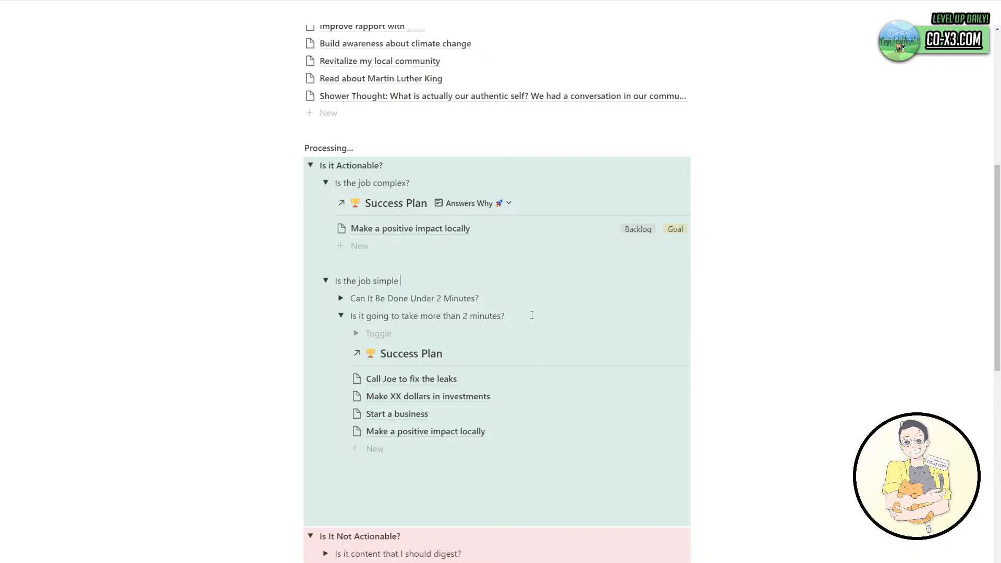
# Append ' (some planning involved)' to the heading, write 'Define the task below' in the toggle, and remove the blank block.
pyautogui.write('(some planning involved)')
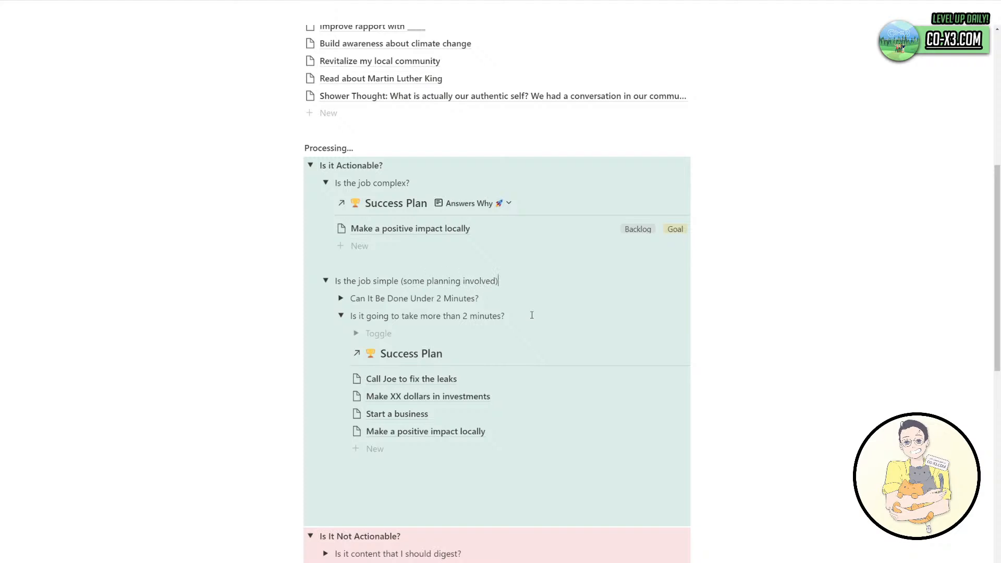
pyautogui.click(464, 327)
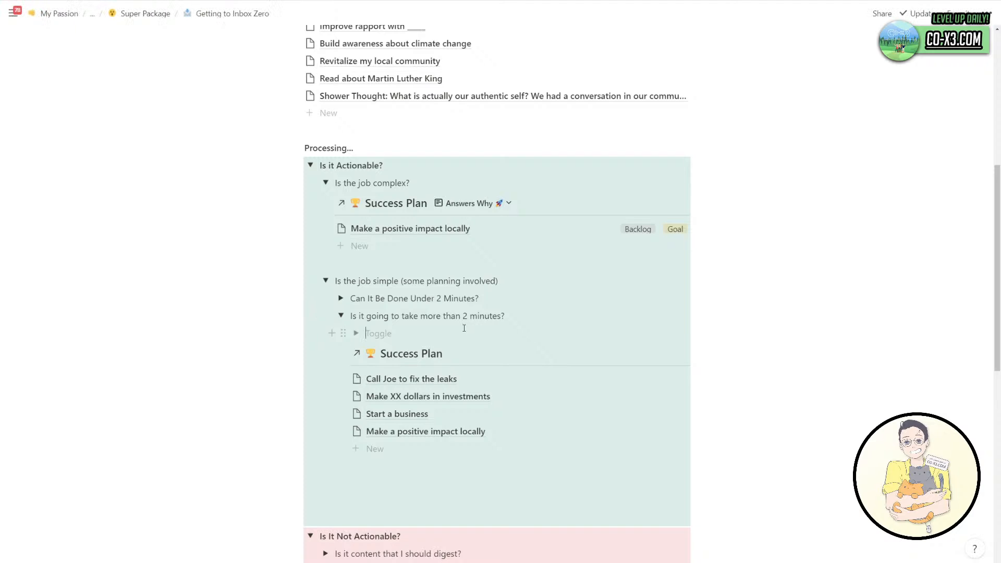
pyautogui.click(437, 333)
pyautogui.write('Define')
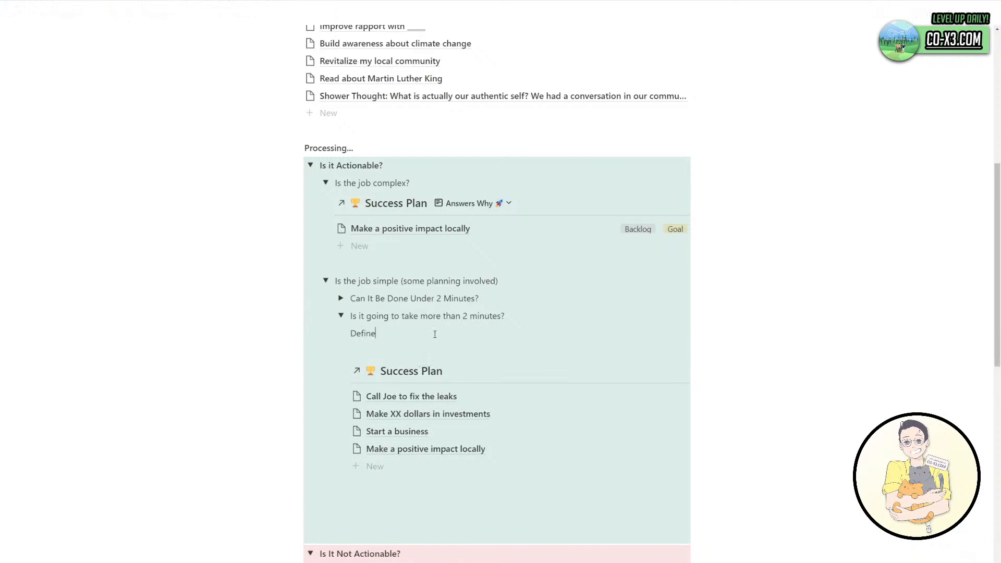
pyautogui.write(' the task below')
pyautogui.press('Delete')
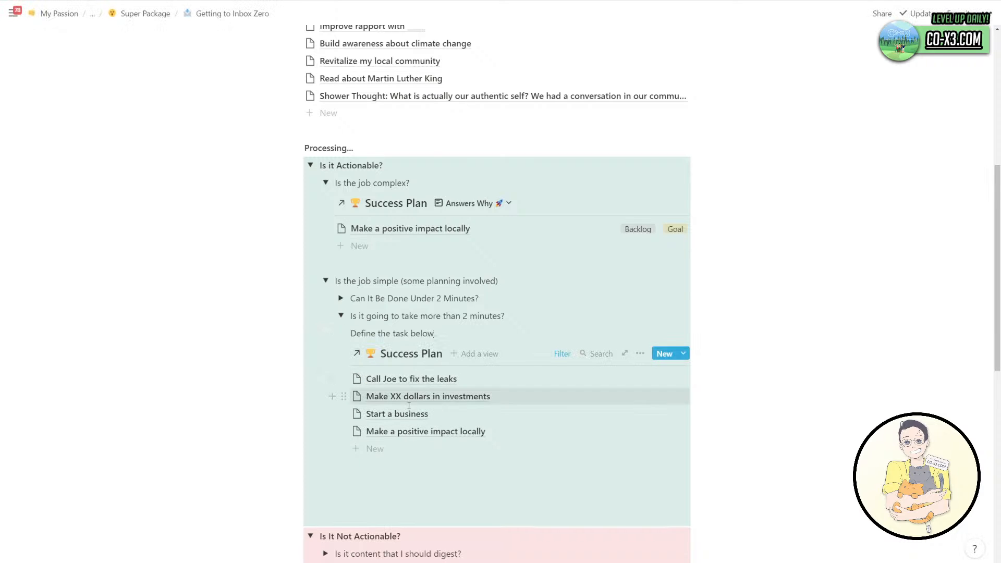
# Expand 'Can It Be Done Under 2 Minutes?' and add an empty line below the inbox note.
pyautogui.scroll(1, 462, 405)
pyautogui.scroll(-2, 462, 401)
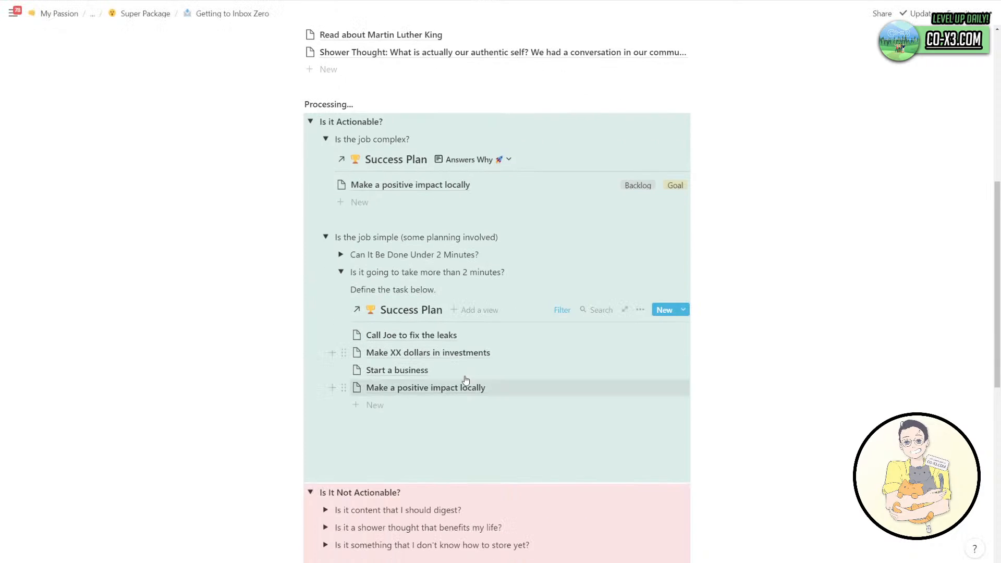
pyautogui.click(341, 254)
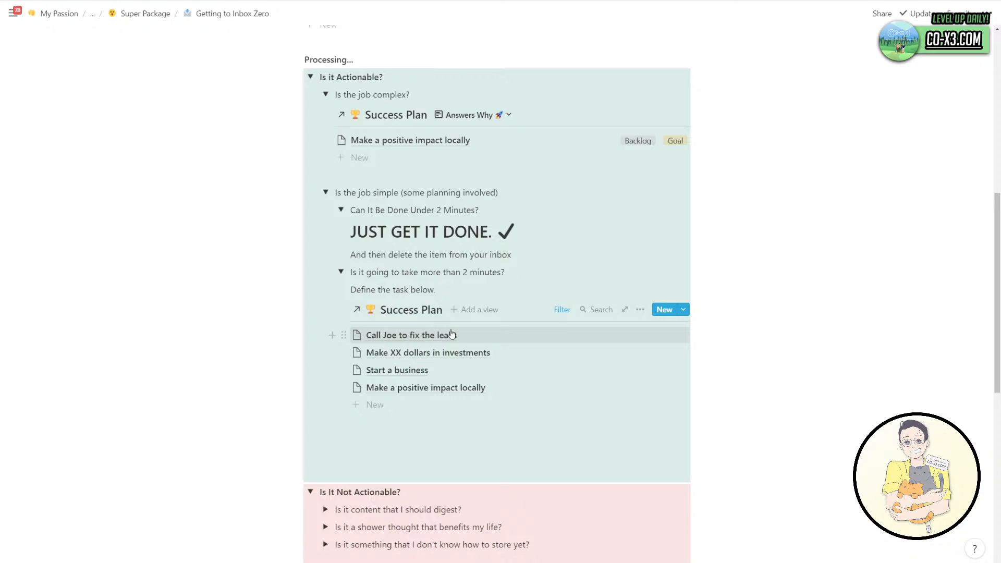
pyautogui.scroll(1, 503, 310)
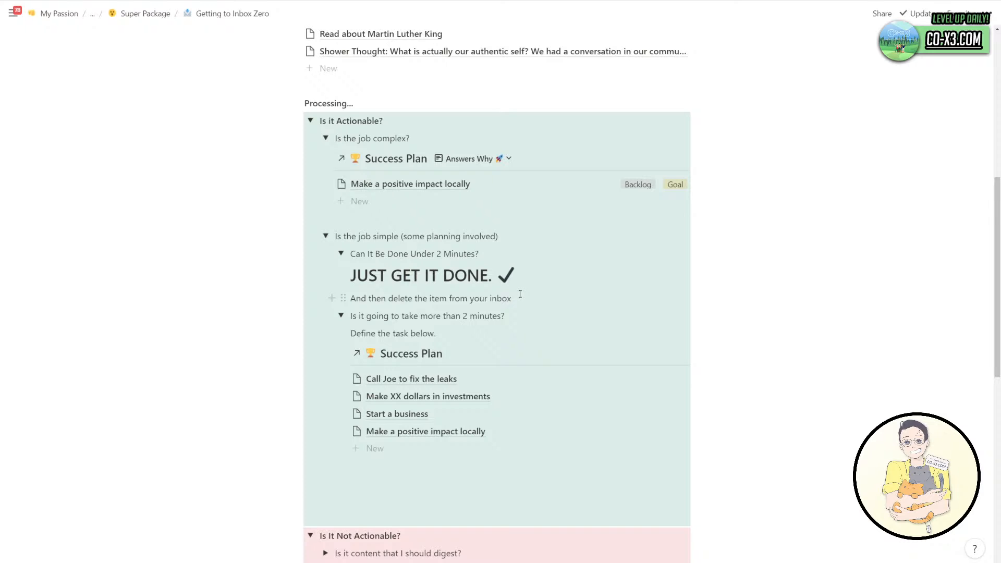
pyautogui.press('Return')
pyautogui.press('Return')
pyautogui.press('Up')
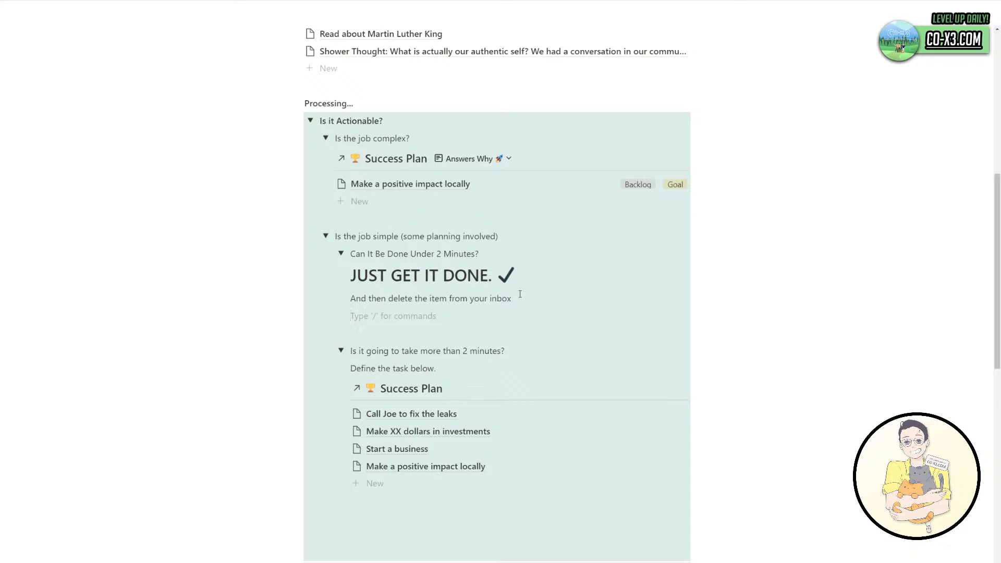
# Paste the selected Success Plan view below the note, then delete the pasted copy.
pyautogui.write('/to')
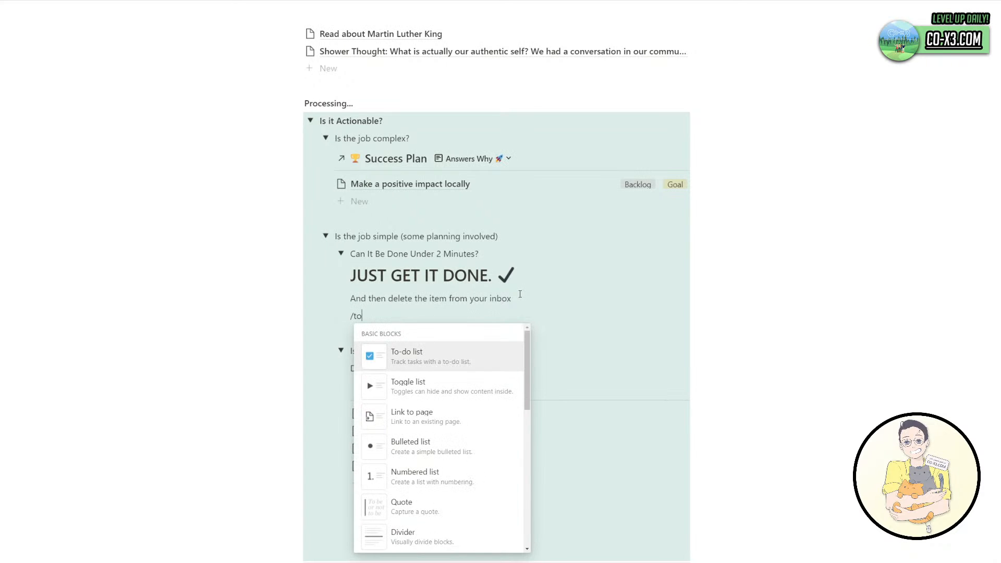
pyautogui.press('BackSpace')
pyautogui.press('BackSpace')
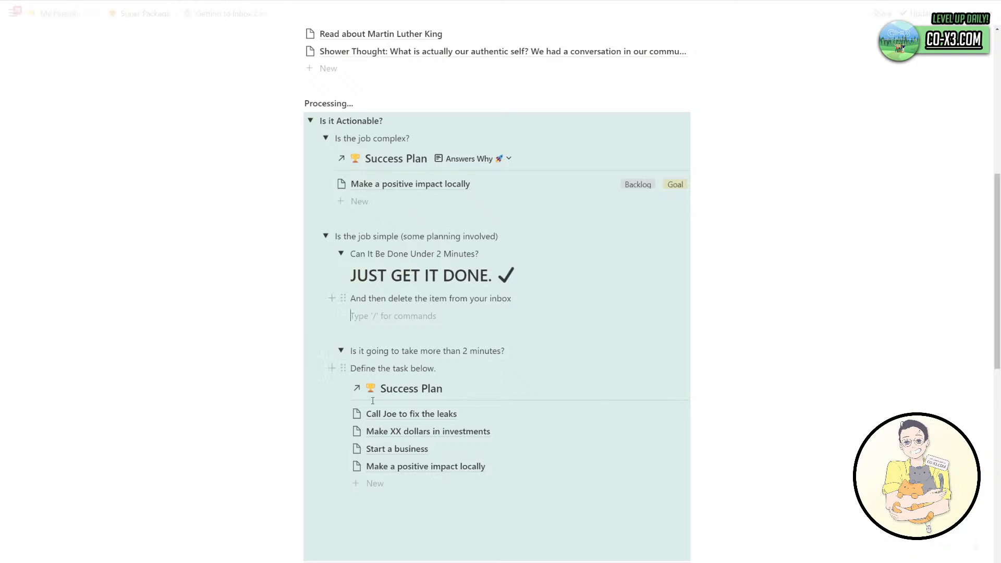
pyautogui.click(345, 389)
pyautogui.press('Escape')
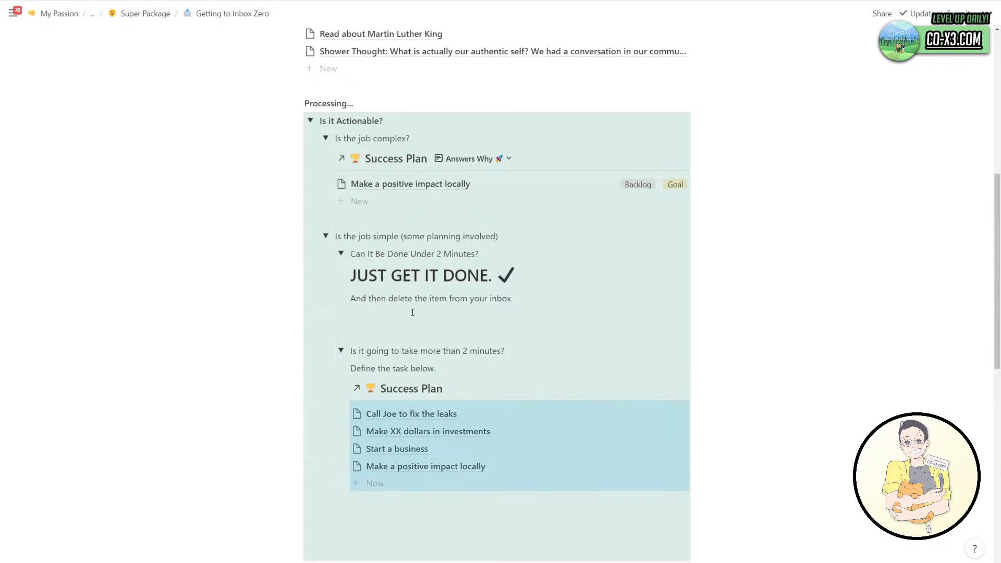
pyautogui.click(412, 313)
pyautogui.hotkey('ctrl', 'v')
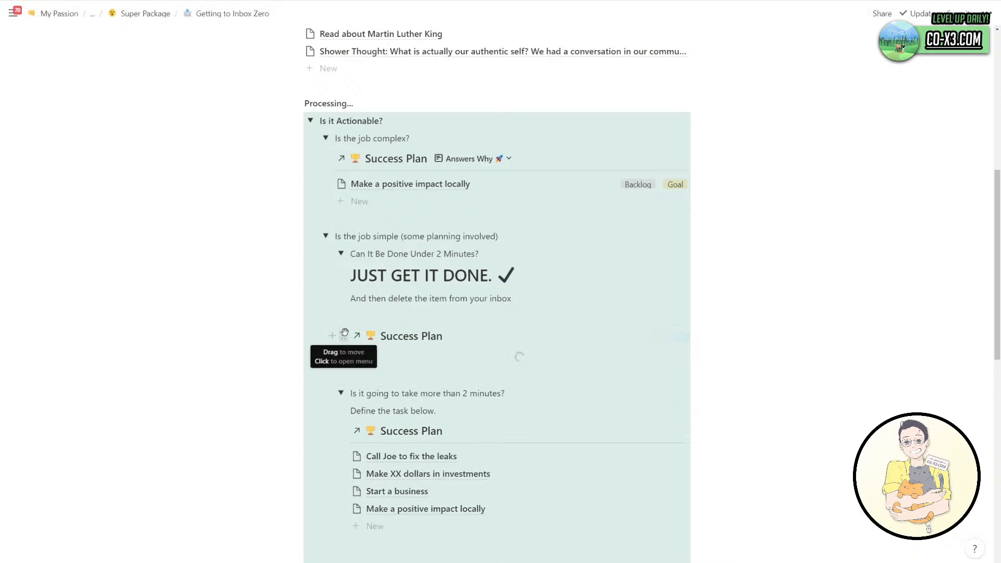
pyautogui.click(344, 335)
pyautogui.click(264, 292)
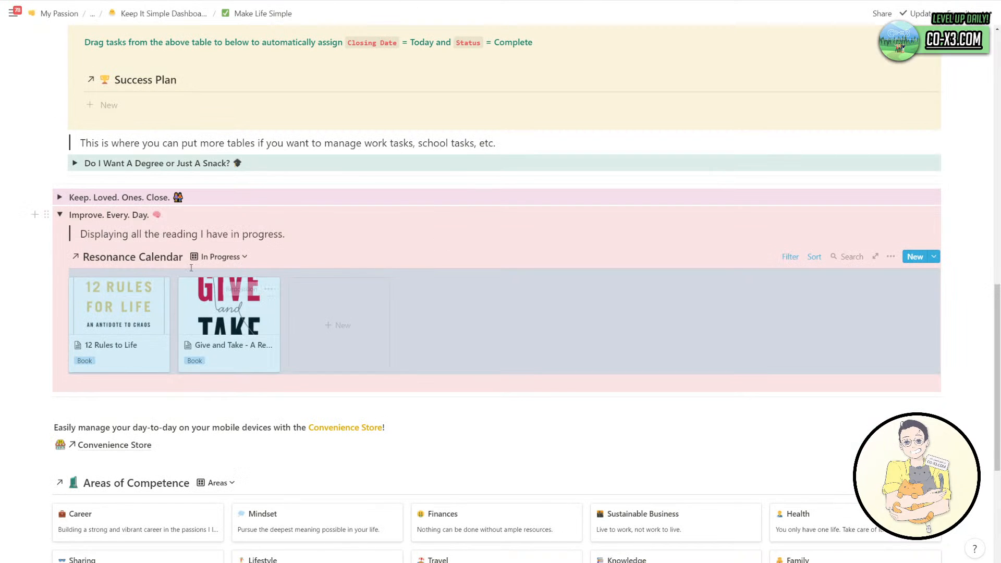
# Copy the dashboard's Success Plan linked view and paste it below the inbox note.
pyautogui.scroll(4, 167, 285)
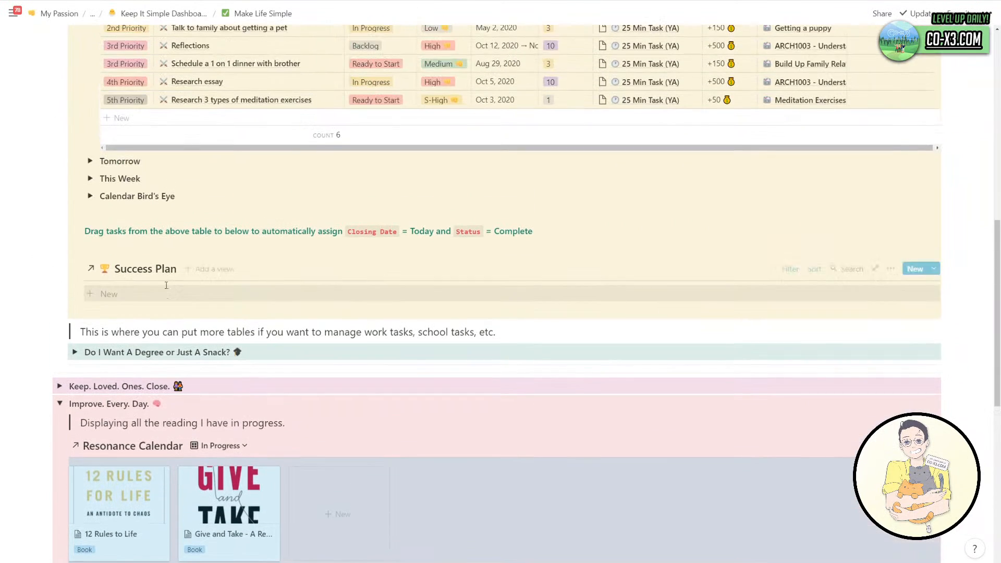
pyautogui.scroll(1, 166, 285)
pyautogui.click(78, 342)
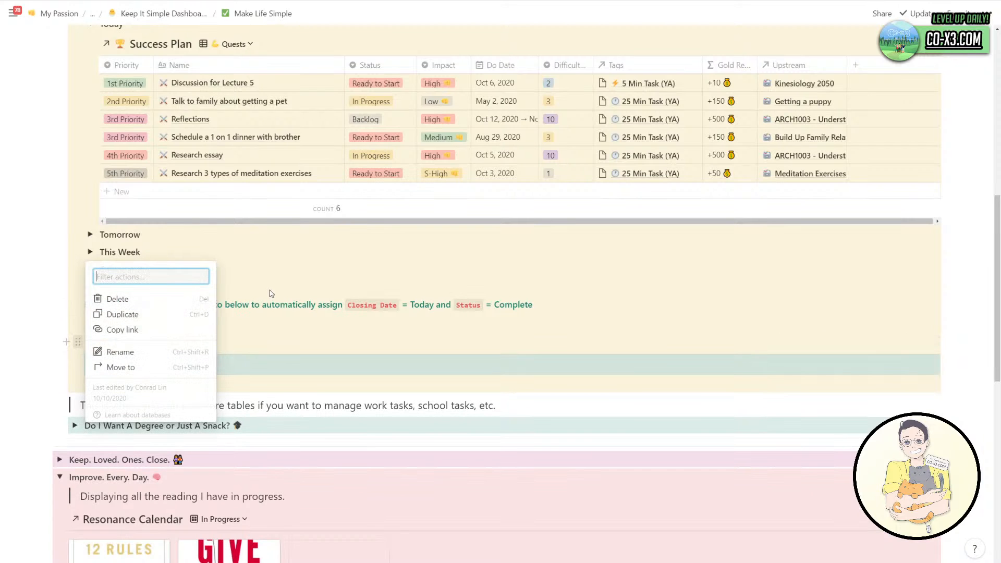
pyautogui.click(271, 293)
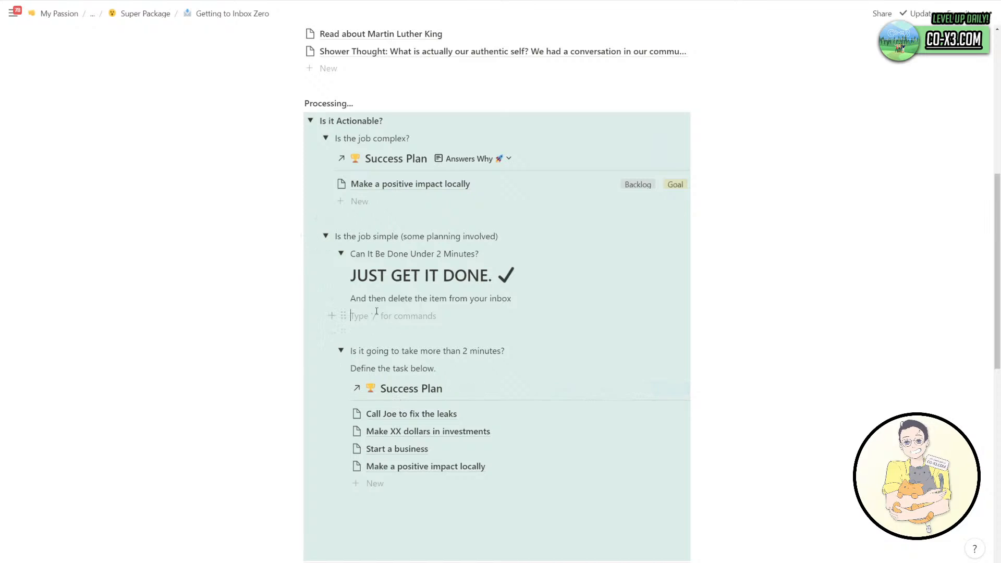
pyautogui.hotkey('ctrl', 'v')
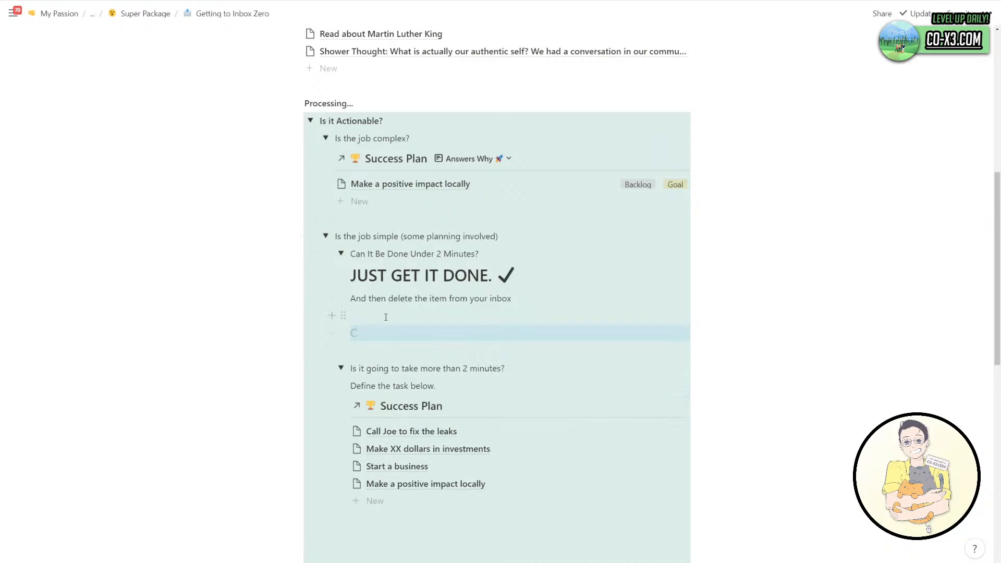
# Remove the extra empty line and append 'by dragging into the below' to the note.
pyautogui.click(416, 314)
pyautogui.press('BackSpace')
pyautogui.write('by d')
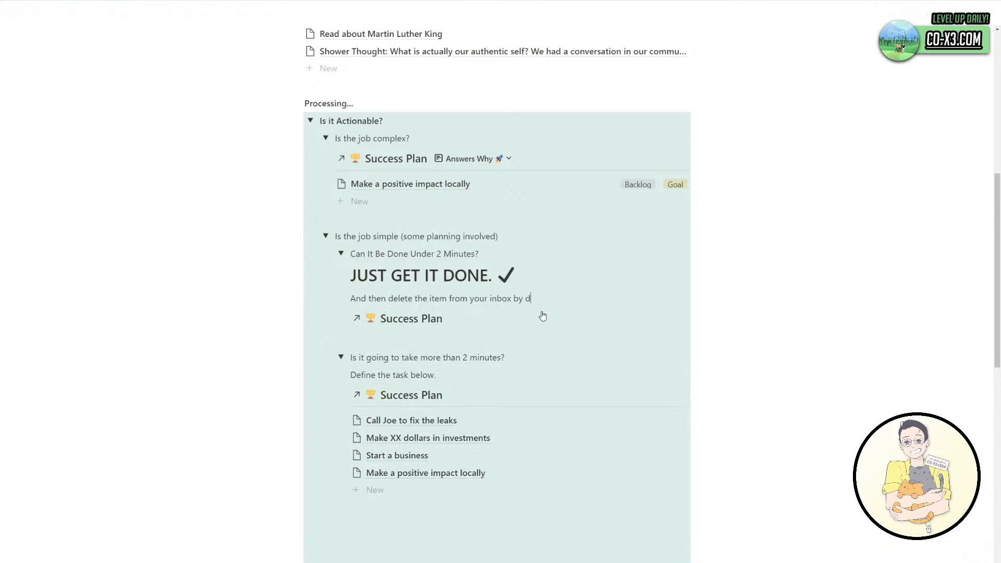
pyautogui.write('ragging into the below')
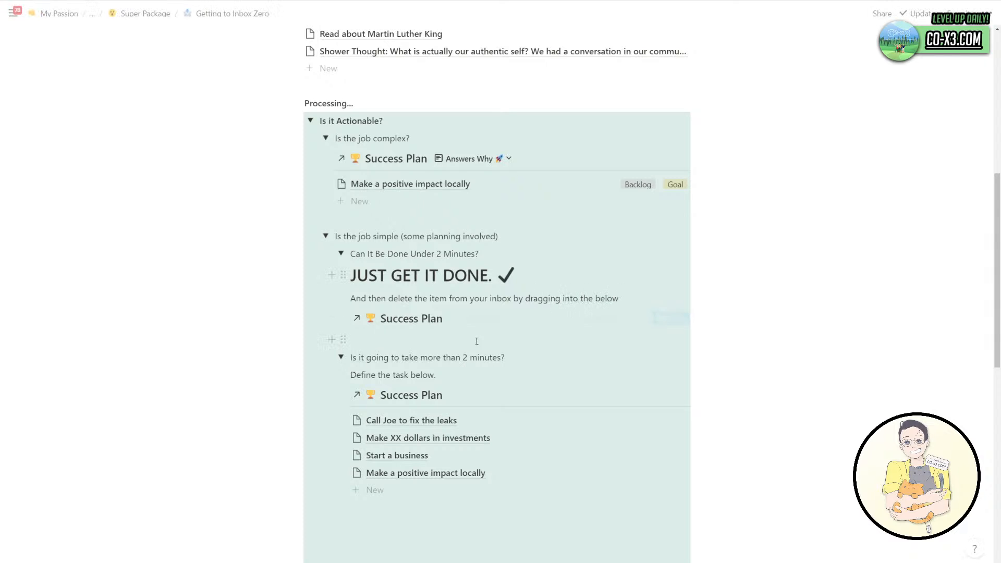
# Add a third filter condition on Do Date to the pasted view.
pyautogui.click(540, 319)
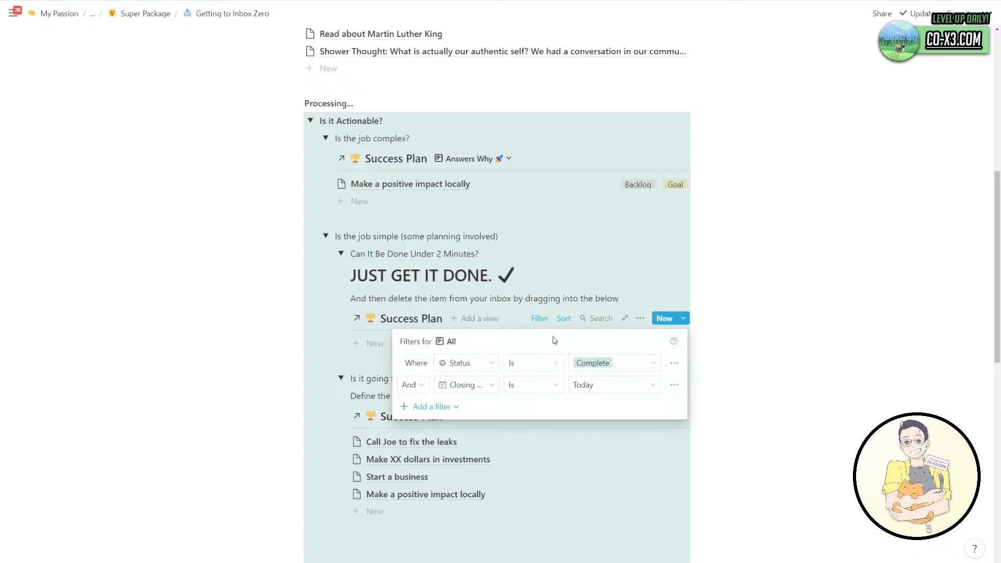
pyautogui.click(435, 406)
pyautogui.click(428, 428)
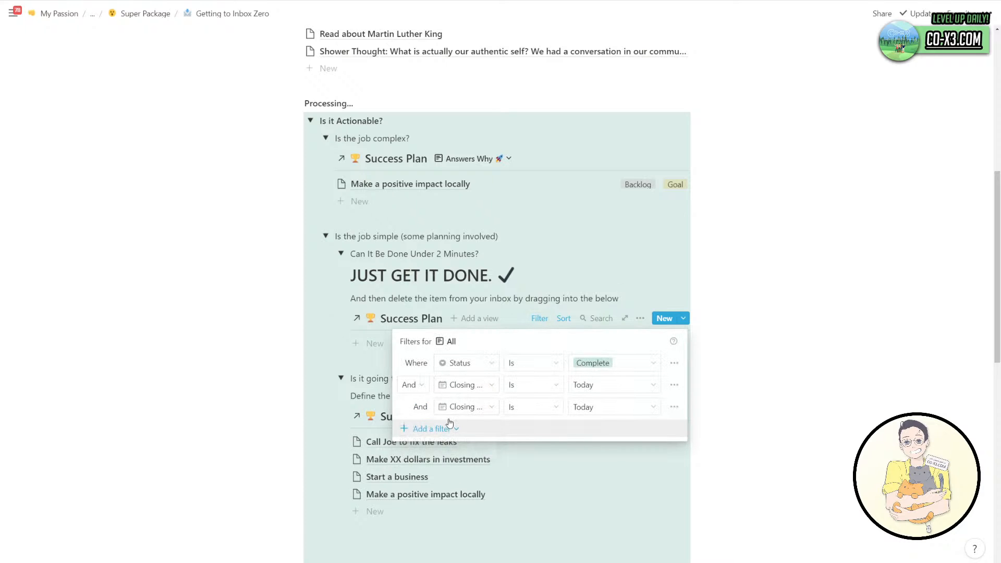
pyautogui.click(471, 408)
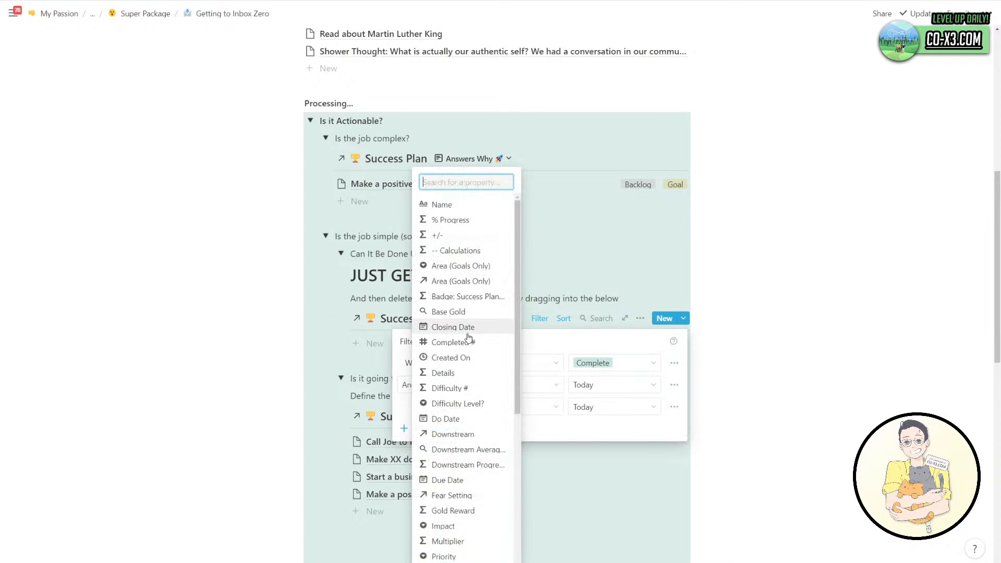
pyautogui.click(453, 418)
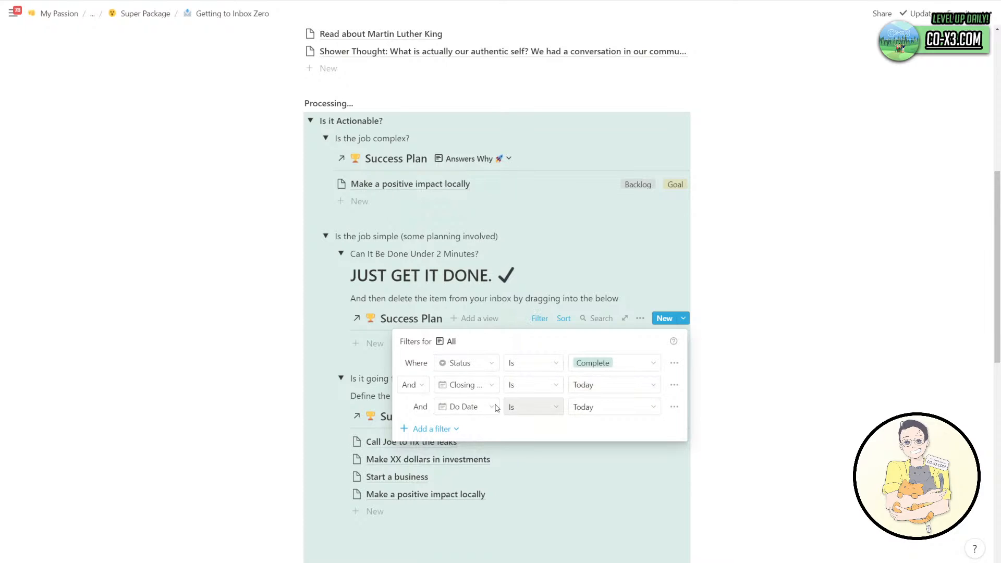
pyautogui.click(457, 431)
pyautogui.click(362, 343)
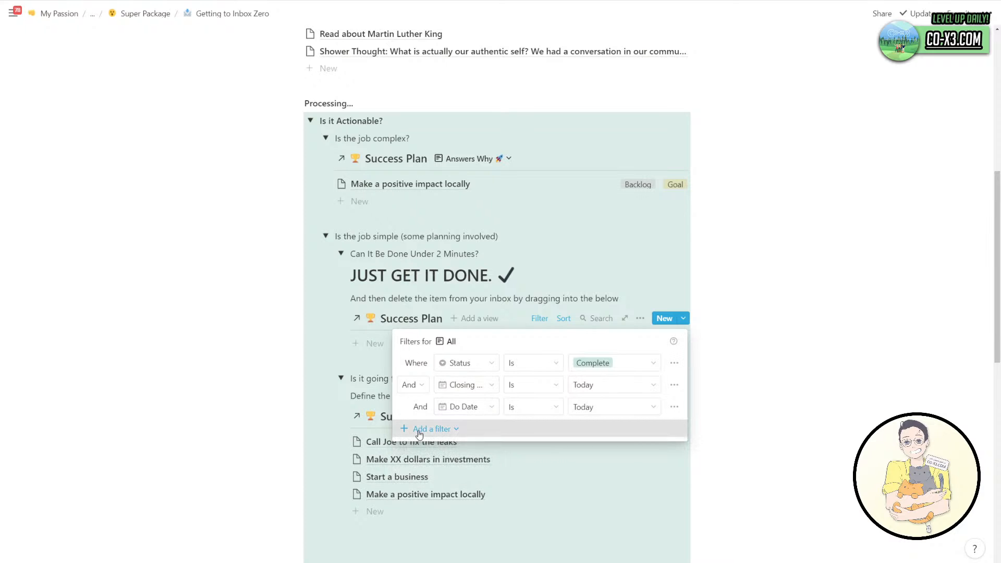
# Add a filter for Tags contains 5 Min Task (YA).
pyautogui.click(418, 429)
pyautogui.click(417, 447)
pyautogui.click(479, 430)
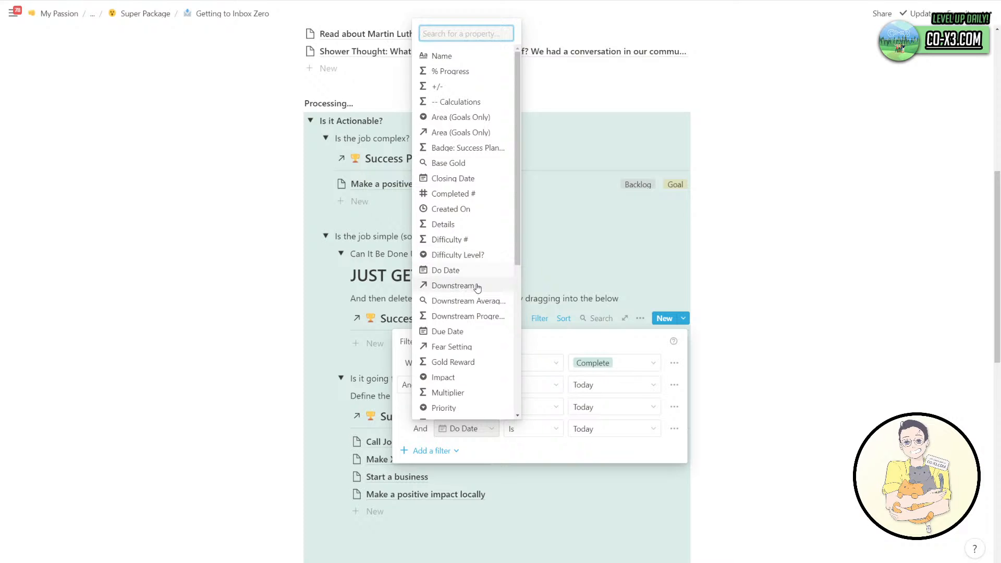
pyautogui.scroll(-1, 477, 295)
pyautogui.scroll(-4, 477, 303)
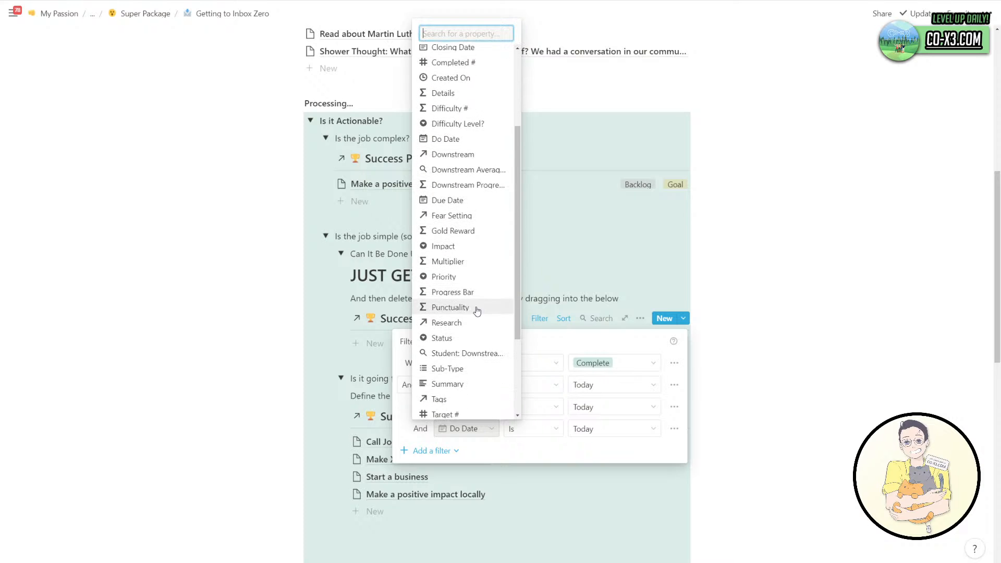
pyautogui.click(475, 326)
pyautogui.click(460, 428)
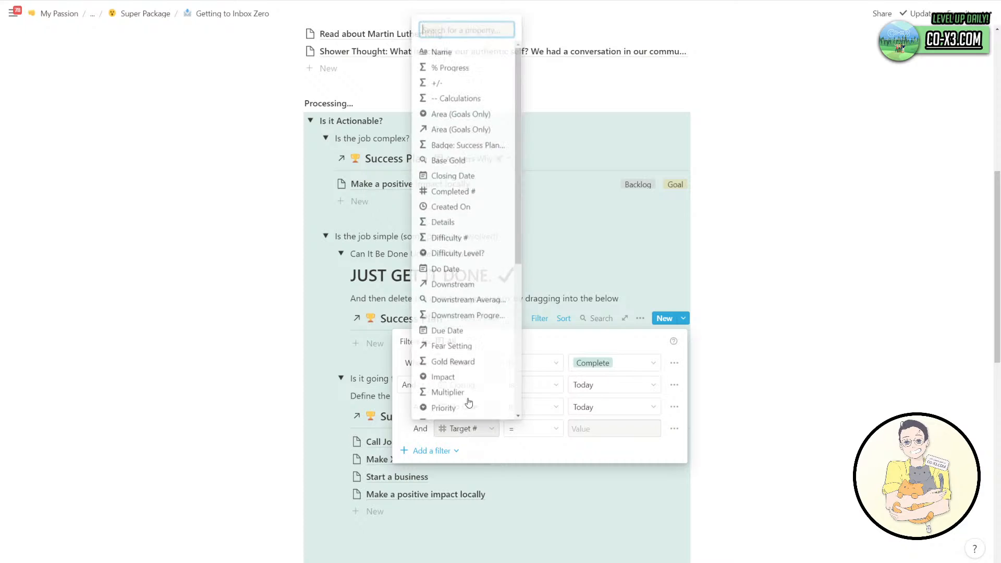
pyautogui.scroll(-4, 458, 292)
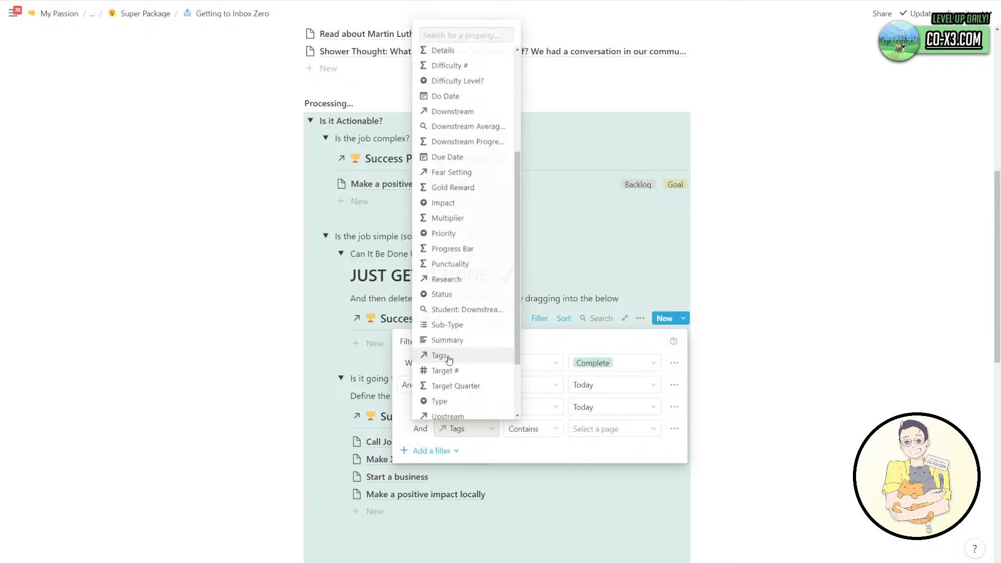
pyautogui.click(440, 355)
pyautogui.click(533, 428)
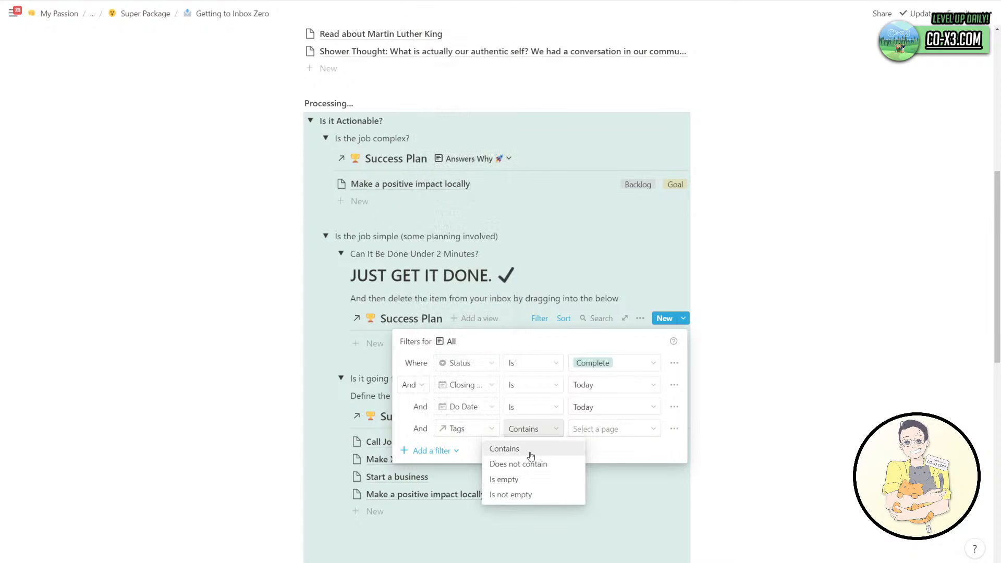
pyautogui.click(617, 428)
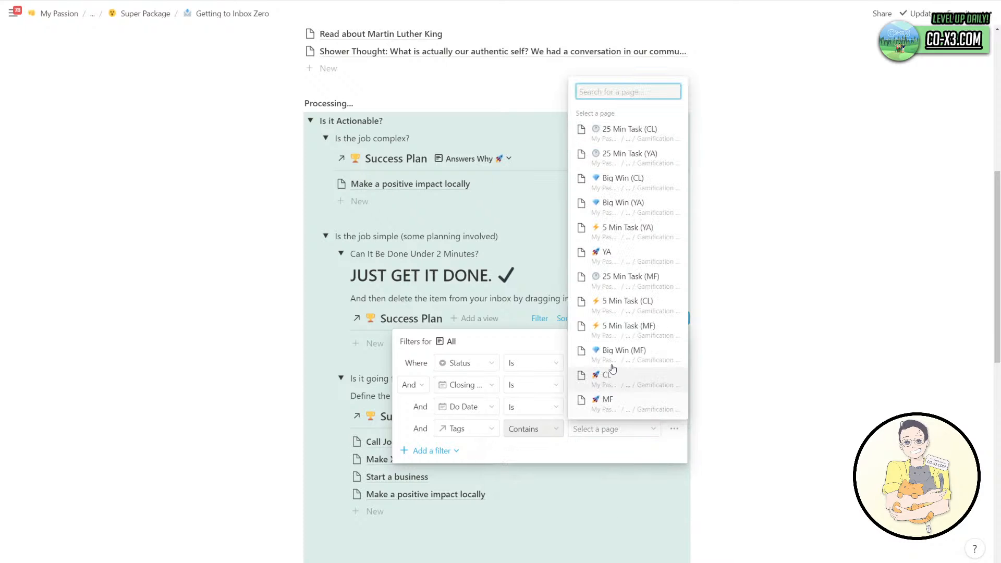
pyautogui.click(635, 229)
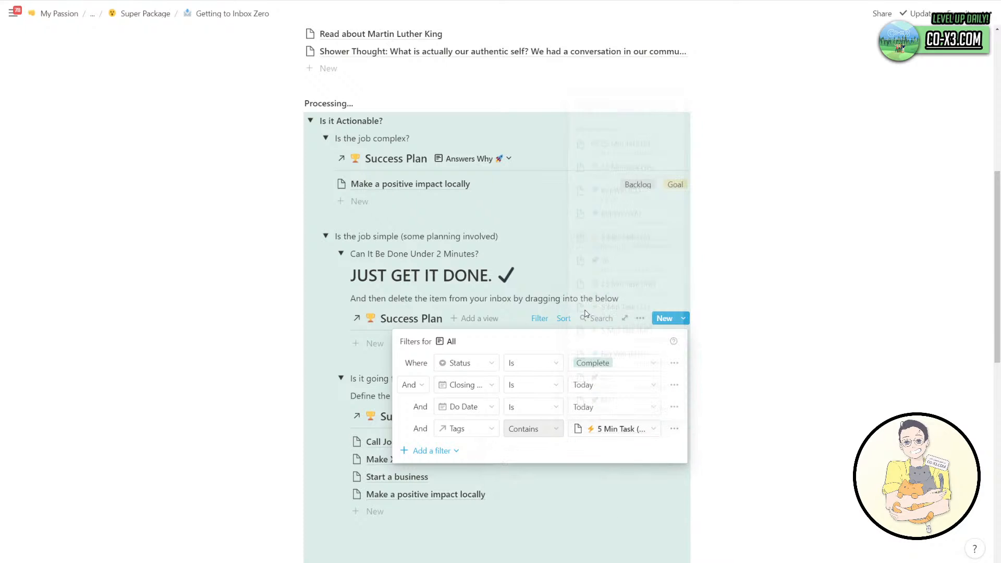
# Add a Difficulty Level is 1 filter and close the filter settings.
pyautogui.click(436, 451)
pyautogui.click(440, 467)
pyautogui.click(463, 452)
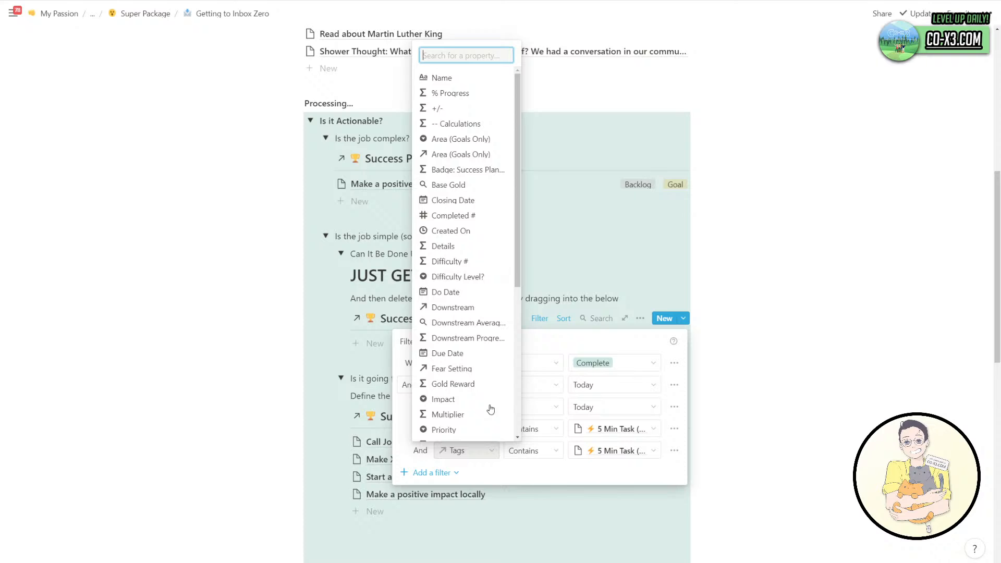
pyautogui.click(467, 278)
pyautogui.click(601, 451)
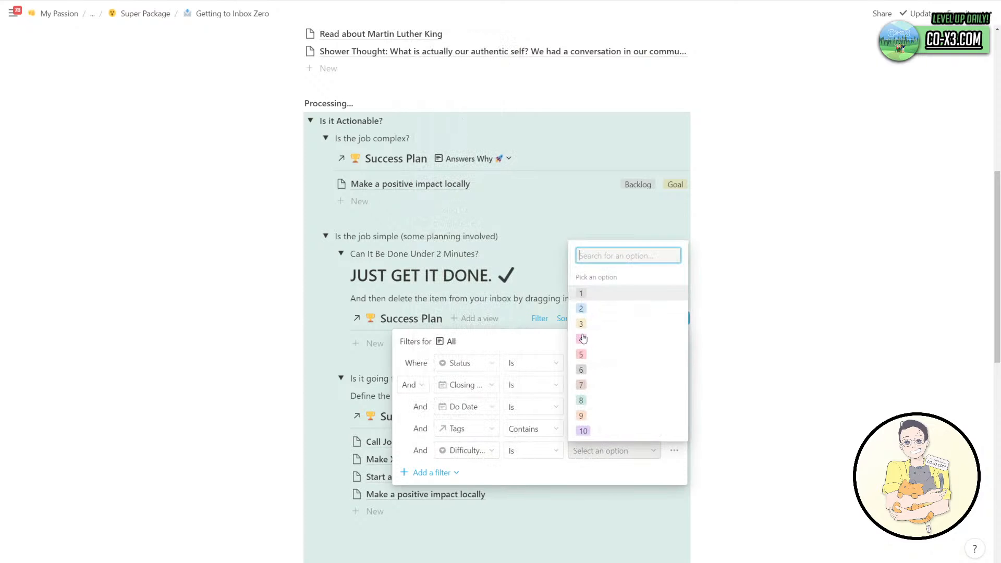
pyautogui.click(592, 289)
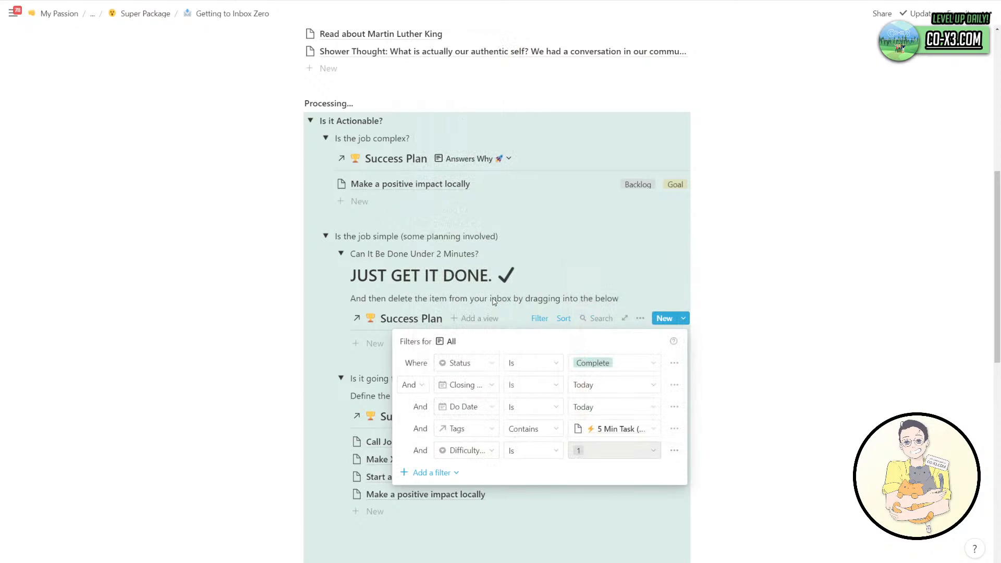
pyautogui.click(494, 303)
# Drag Call Joe to fix the leaks into the quick-task list, keeping its existing sorting.
pyautogui.scroll(3, 480, 342)
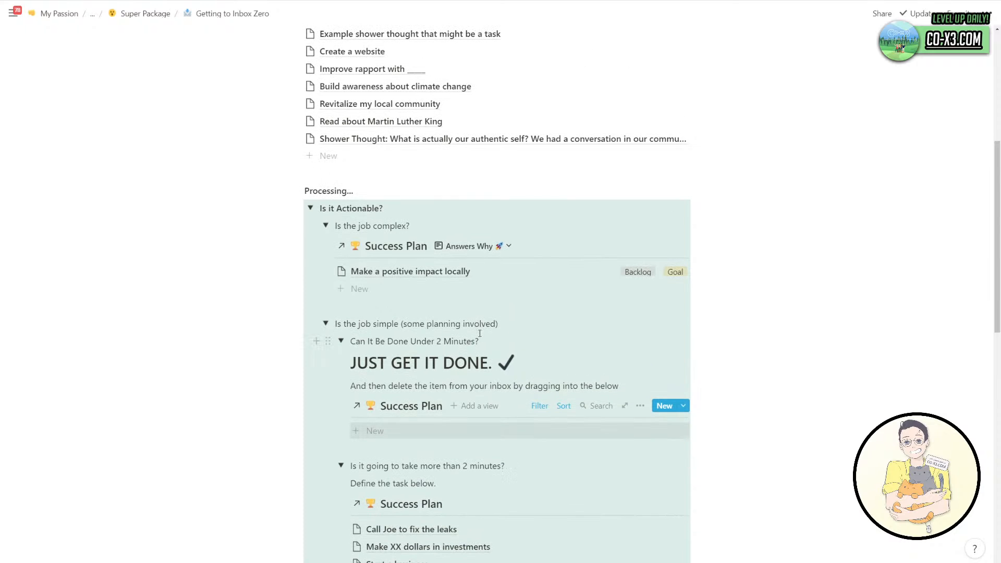
pyautogui.scroll(-2, 496, 380)
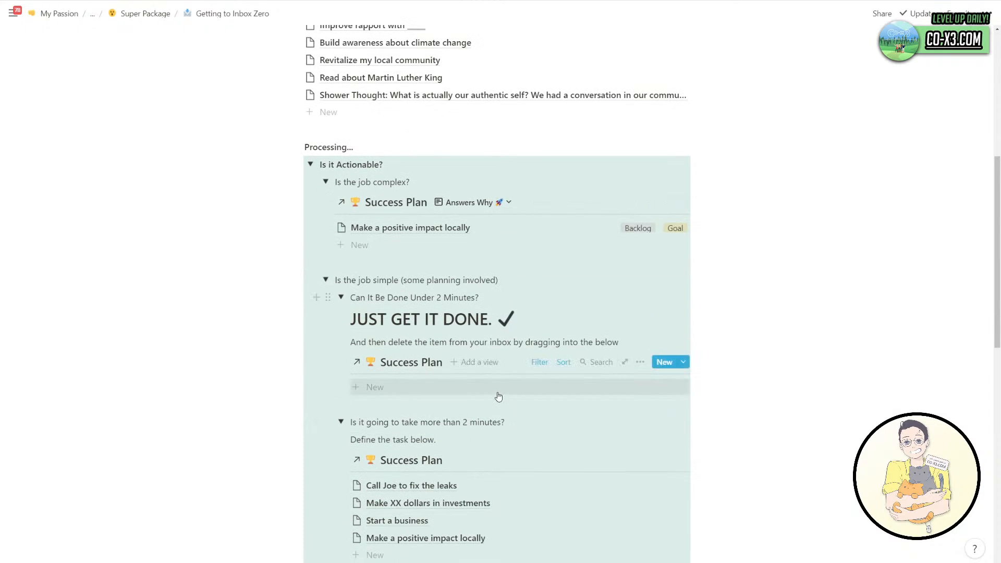
pyautogui.scroll(3, 499, 396)
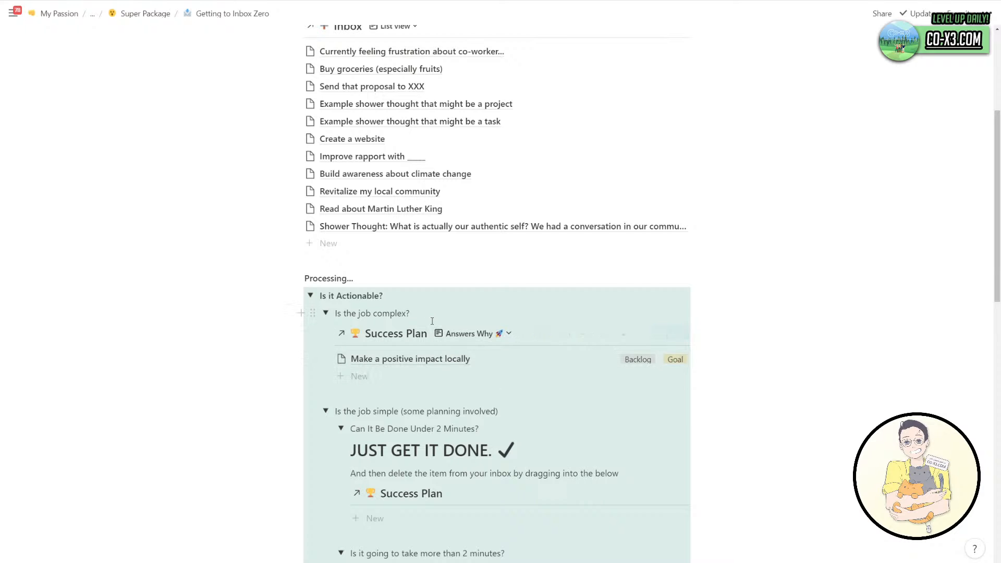
pyautogui.scroll(-4, 415, 202)
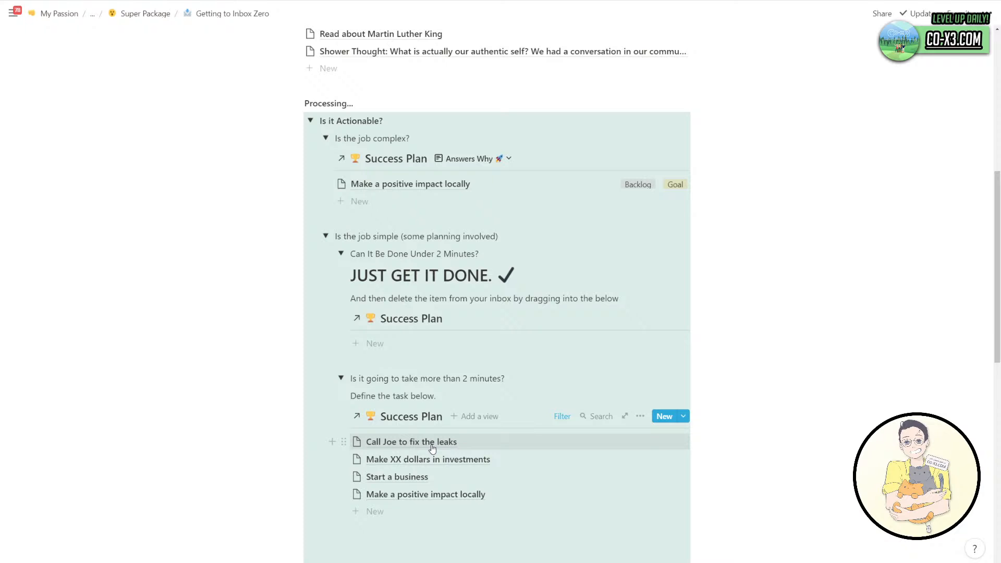
pyautogui.moveTo(432, 449); pyautogui.dragTo(431, 342)
pyautogui.click(509, 322)
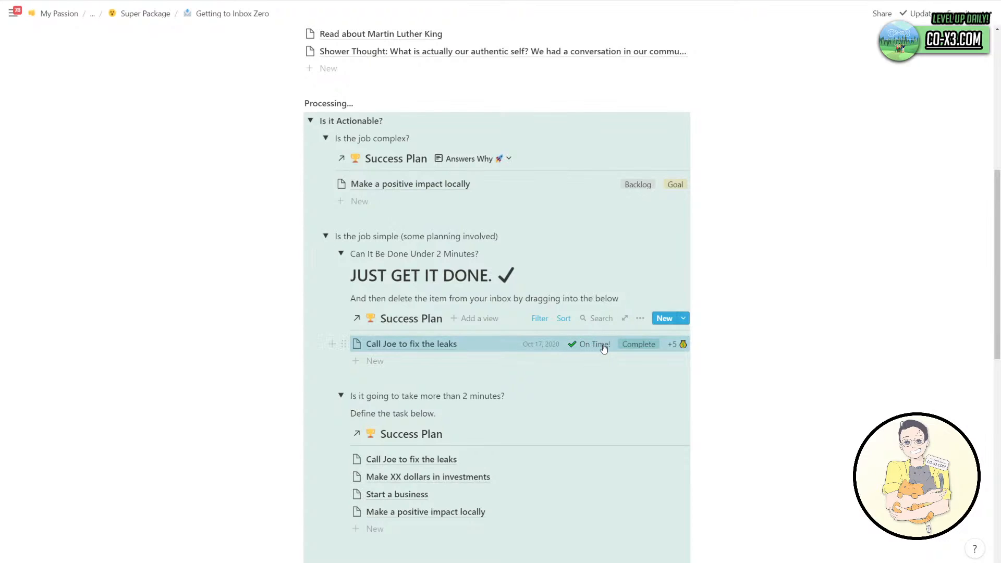
# Check that Call Joe is Complete, difficulty 1 and tagged 5 Min Task (YA), then close it.
pyautogui.click(646, 349)
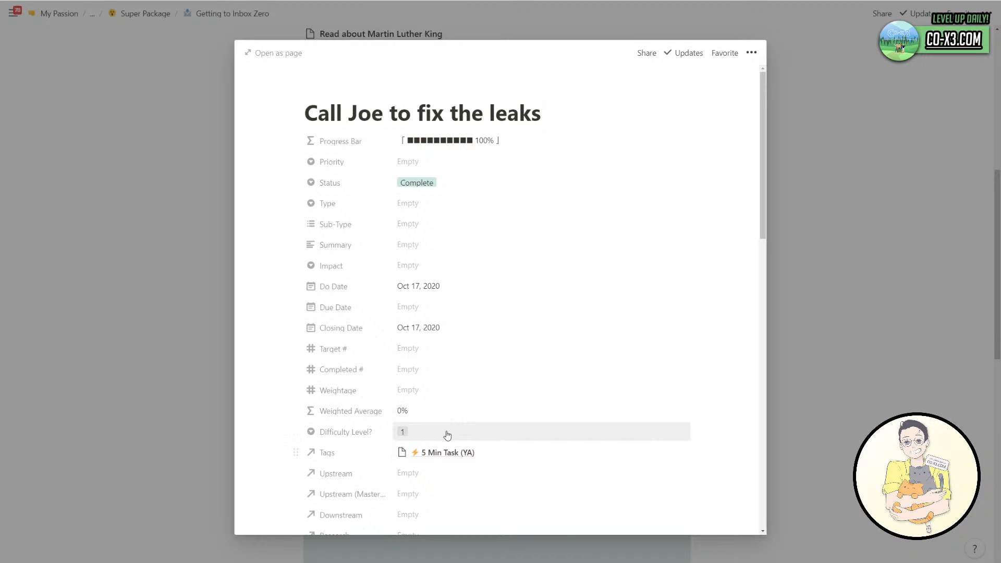
pyautogui.scroll(-1, 452, 436)
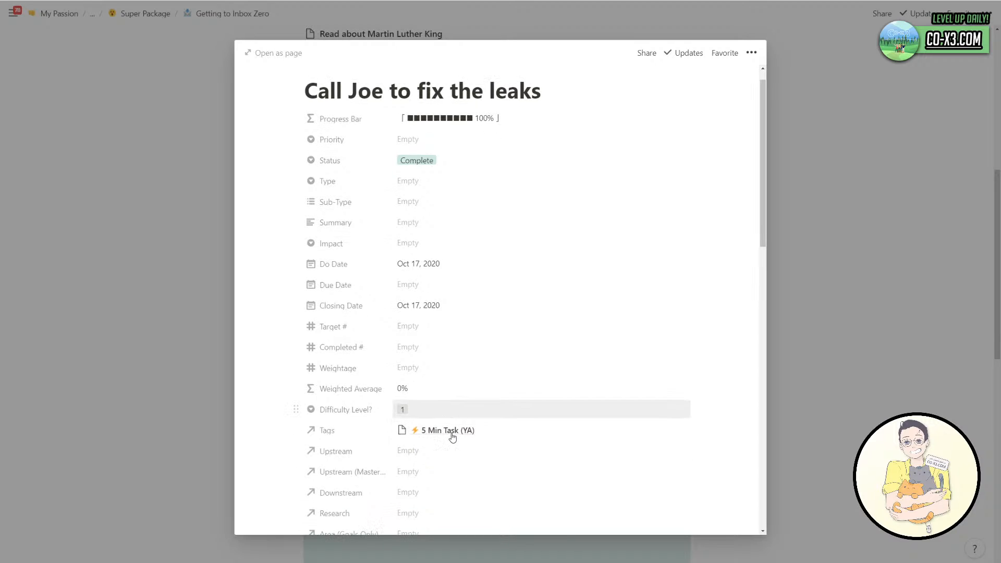
pyautogui.scroll(-4, 456, 424)
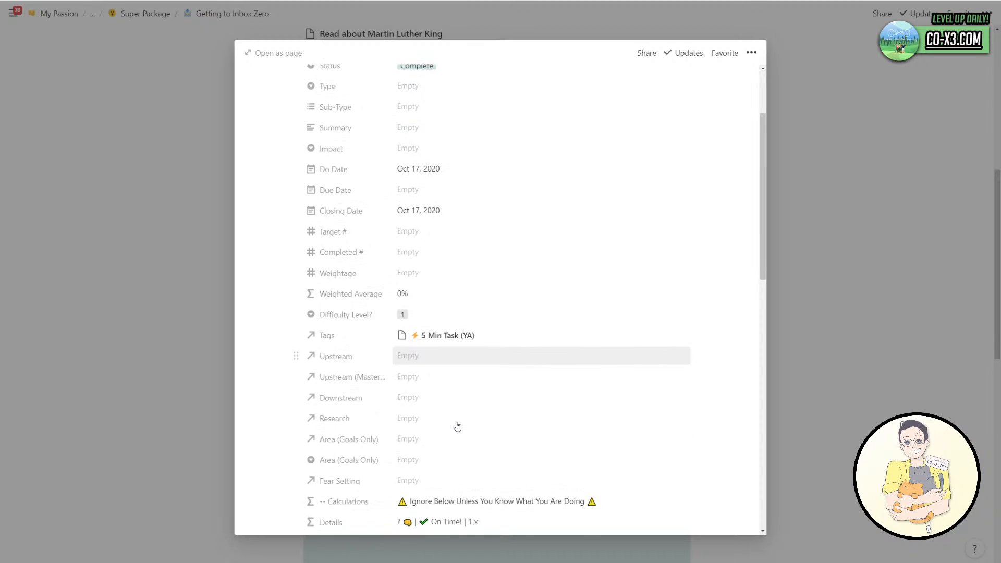
pyautogui.scroll(5, 458, 417)
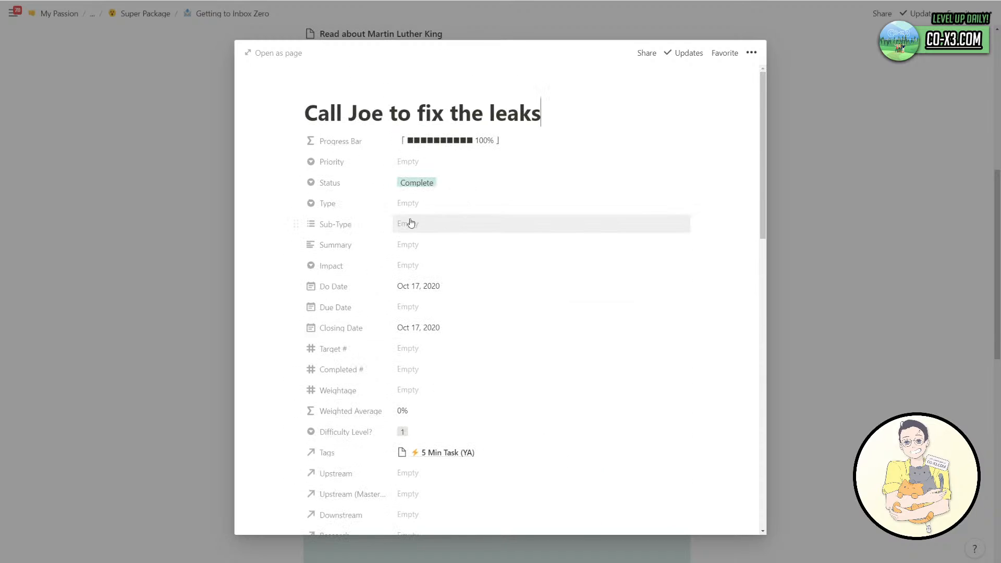
pyautogui.click(184, 240)
# Delete the Call Joe to fix the leaks task.
pyautogui.click(540, 319)
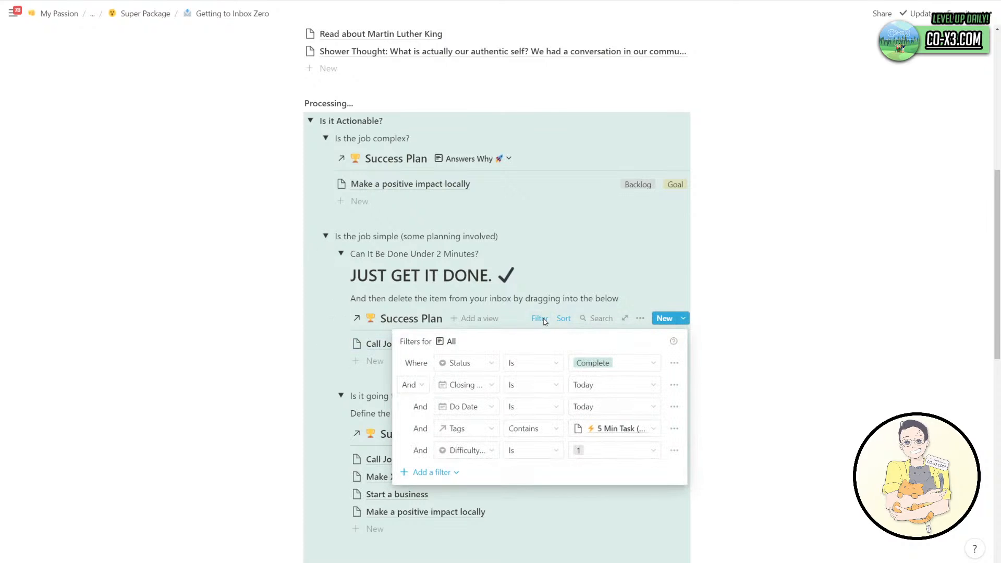
pyautogui.click(515, 311)
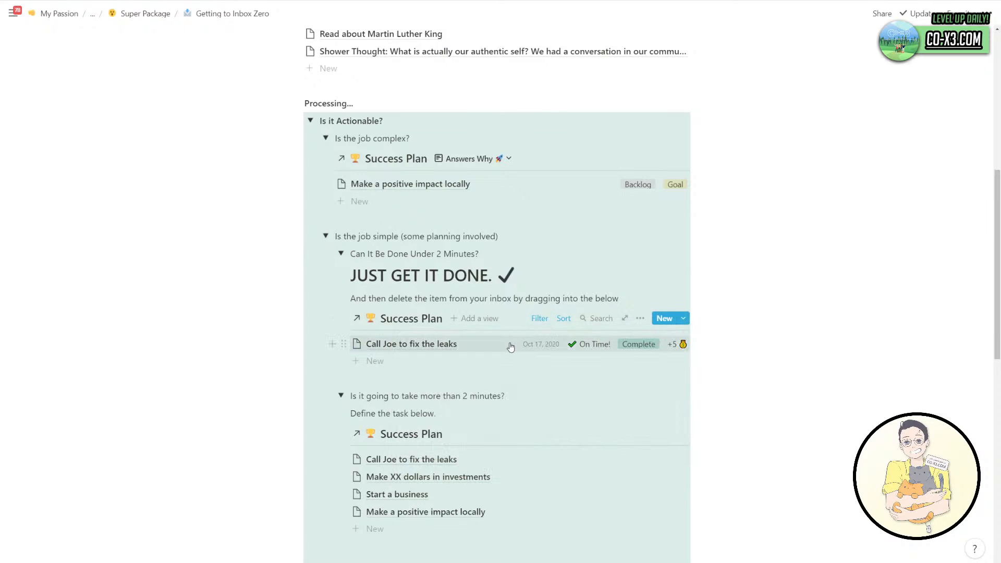
pyautogui.rightClick(510, 347)
pyautogui.click(537, 380)
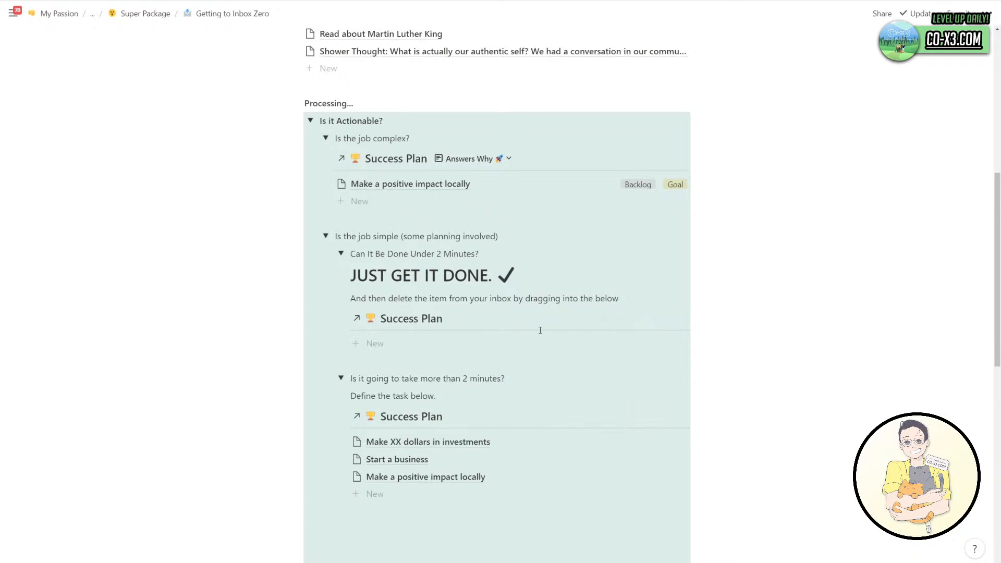
# Add a Type is Task filter to the quick-task Success Plan list.
pyautogui.click(541, 320)
pyautogui.click(454, 472)
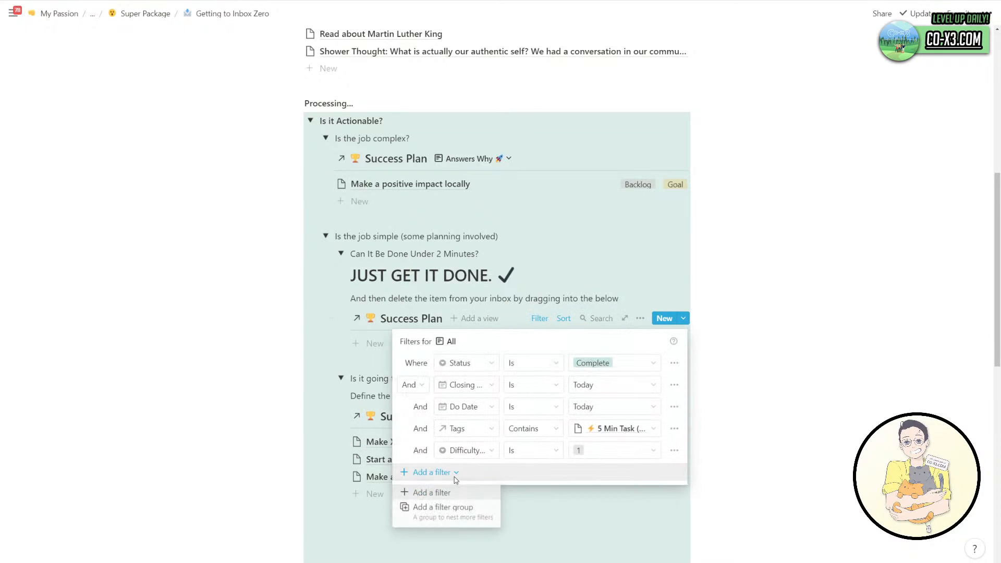
pyautogui.click(441, 492)
pyautogui.click(466, 472)
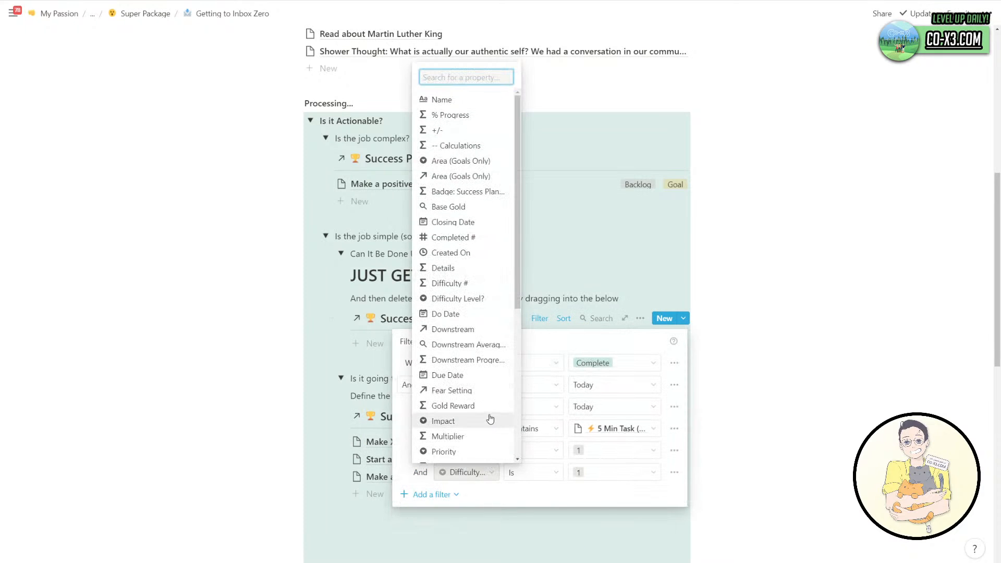
pyautogui.scroll(-5, 475, 347)
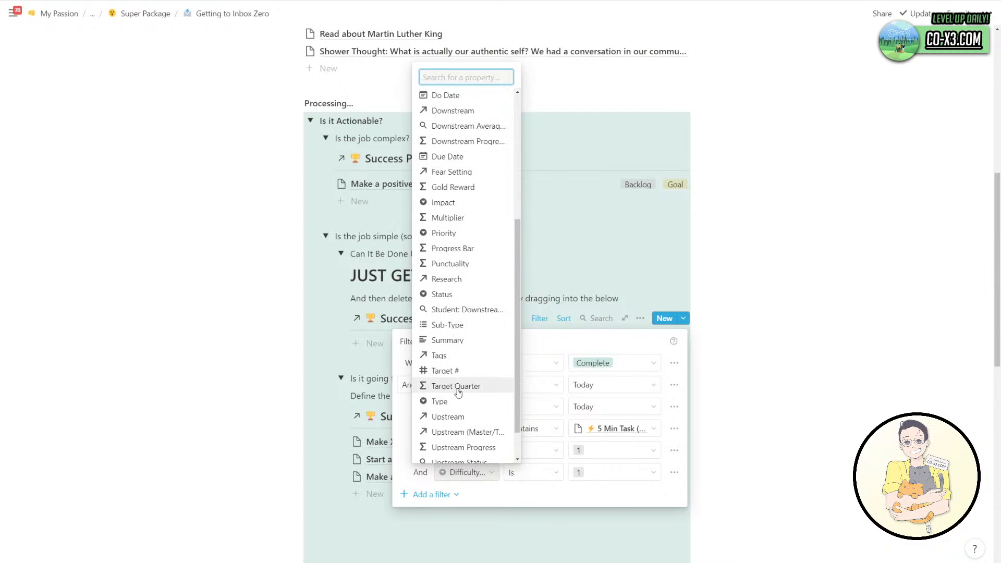
pyautogui.click(456, 407)
pyautogui.click(613, 472)
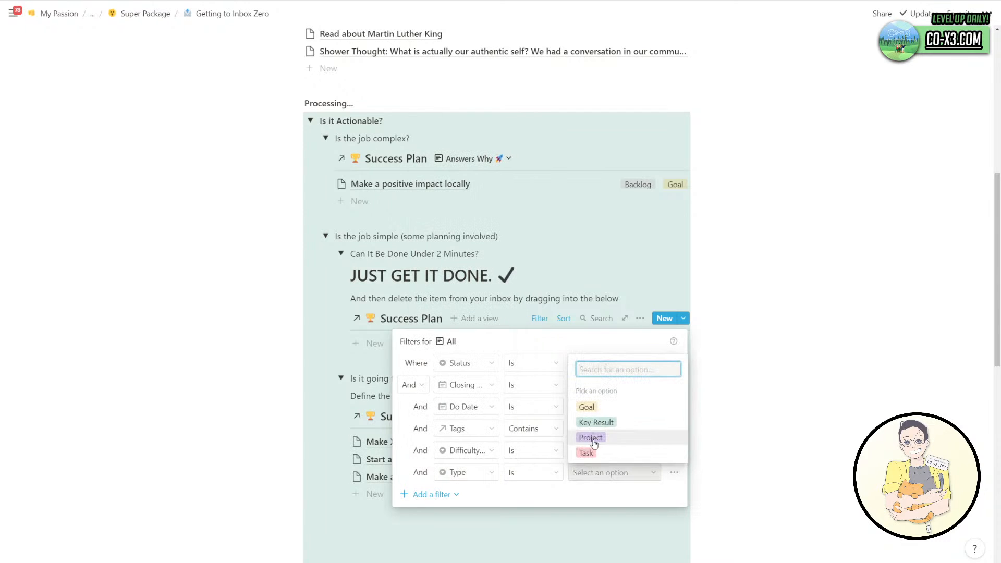
pyautogui.click(586, 454)
pyautogui.press('Escape')
pyautogui.press('Escape')
pyautogui.scroll(3, 476, 349)
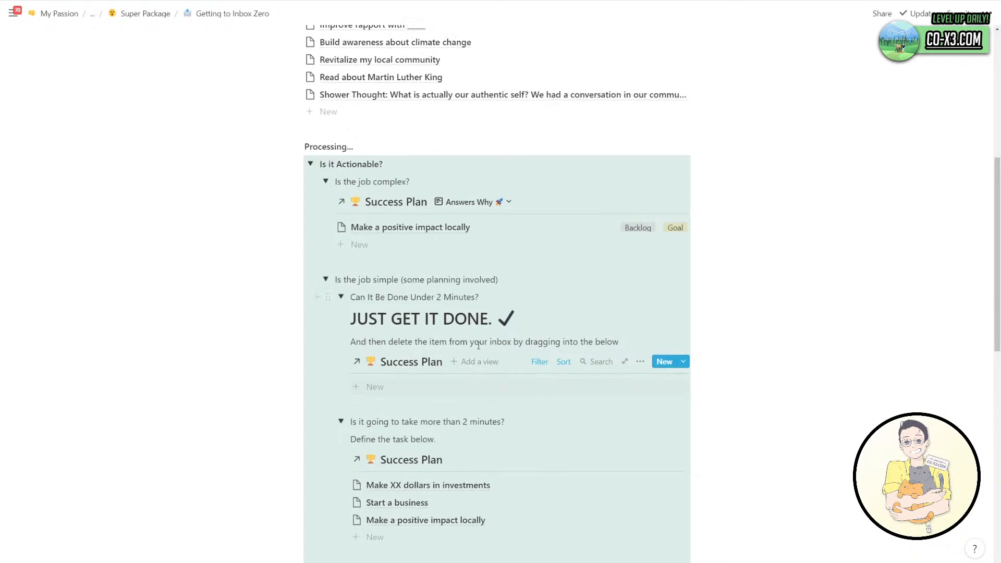
# Create an inbox item 'Call the bank to talk about XXX'.
pyautogui.scroll(1, 495, 271)
pyautogui.click(557, 241)
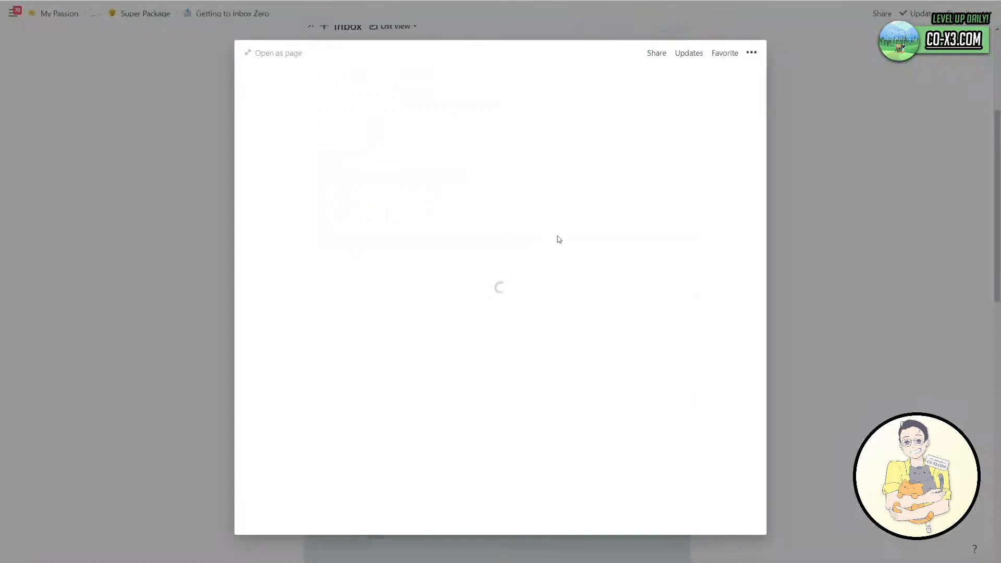
pyautogui.write('Call the b')
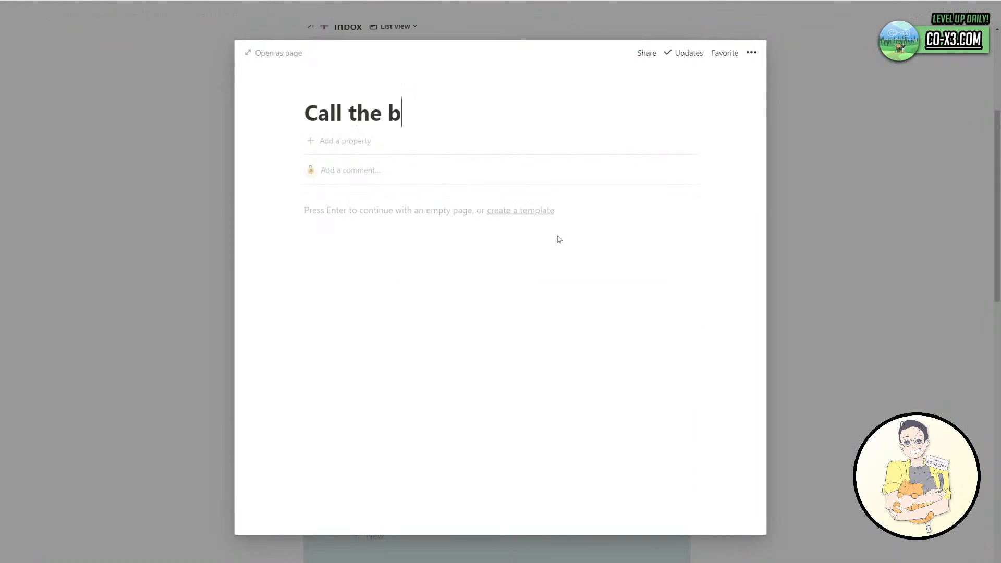
pyautogui.write('ank to talk about XXX')
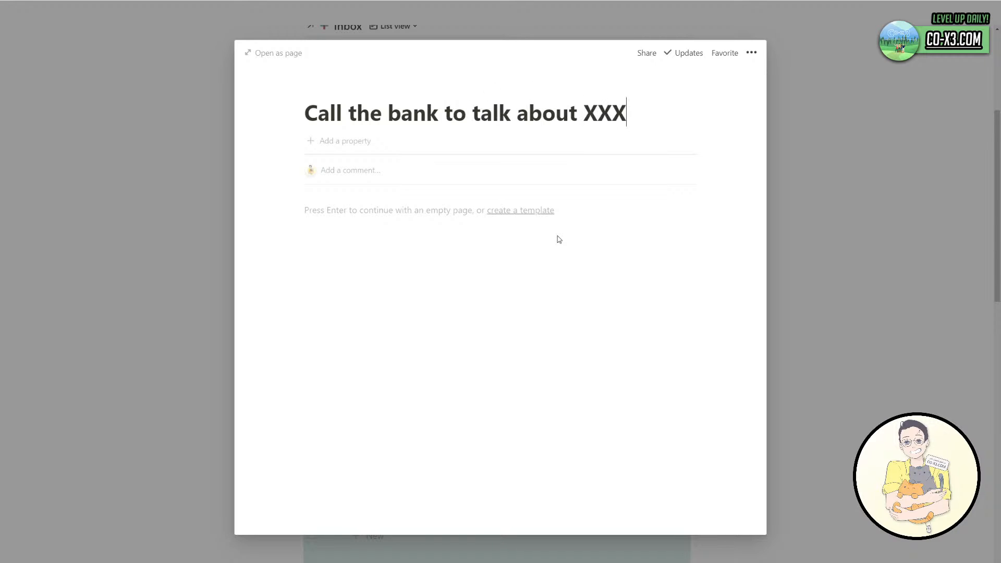
pyautogui.click(160, 271)
# Drag the bank call task into the quick-task list, keeping sorting, and check its properties.
pyautogui.scroll(-4, 281, 252)
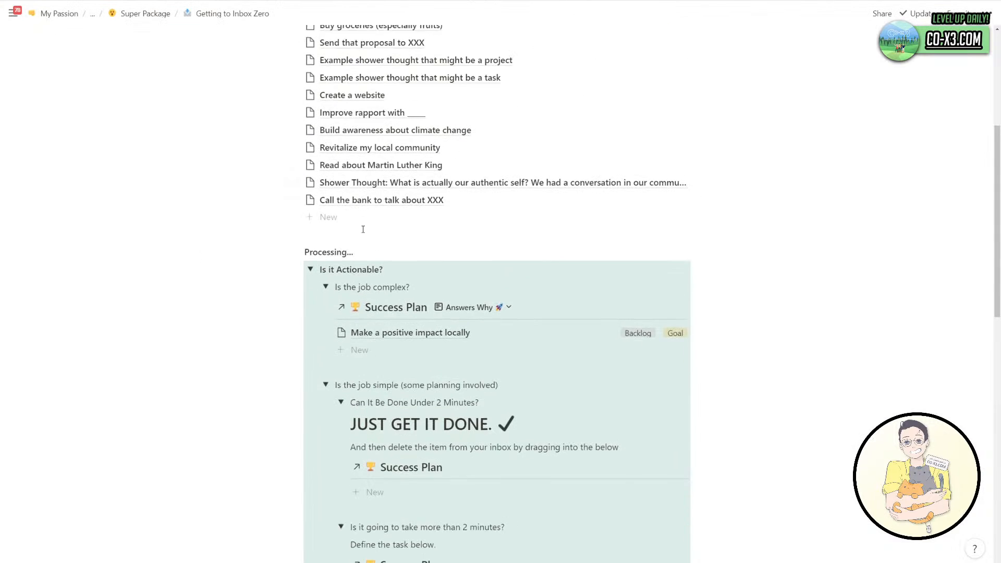
pyautogui.moveTo(393, 116); pyautogui.dragTo(527, 382)
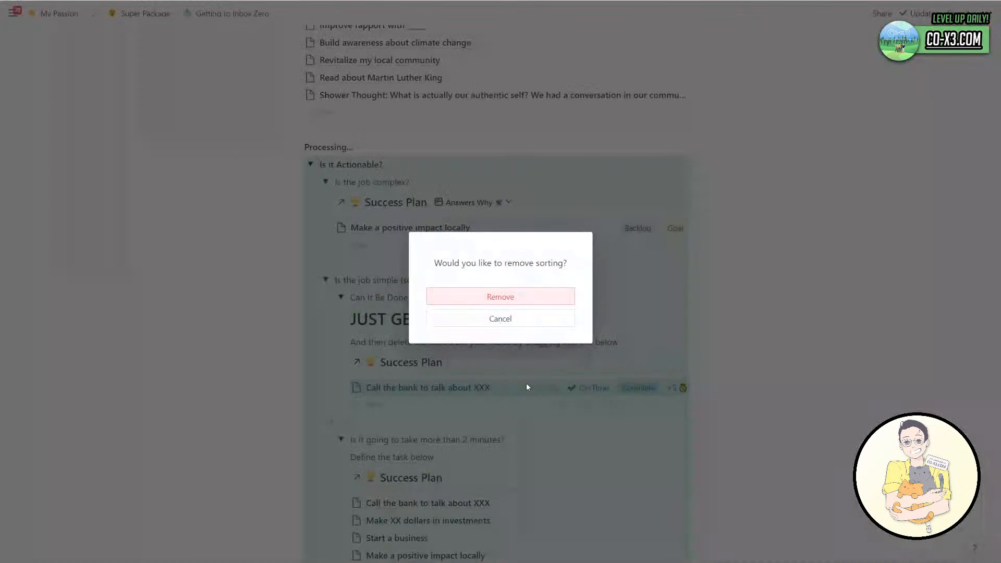
pyautogui.click(520, 322)
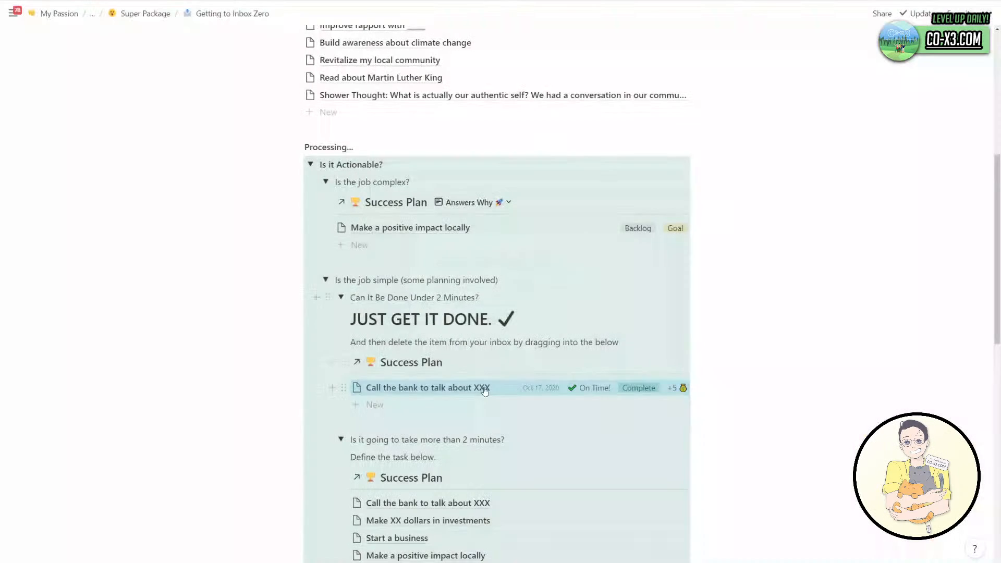
pyautogui.click(545, 387)
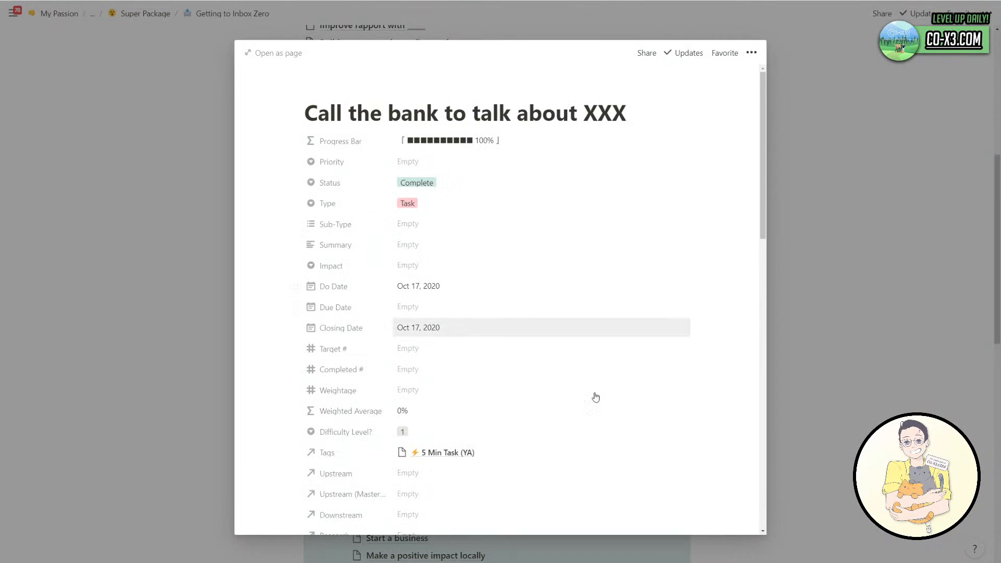
pyautogui.press('Escape')
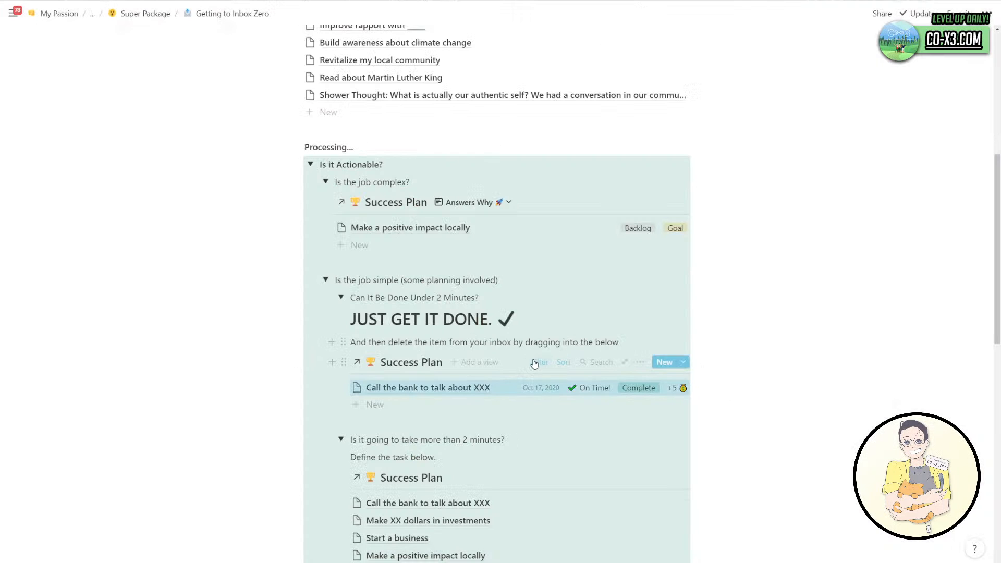
# Delete the Call the bank task from the quick-task list.
pyautogui.click(540, 363)
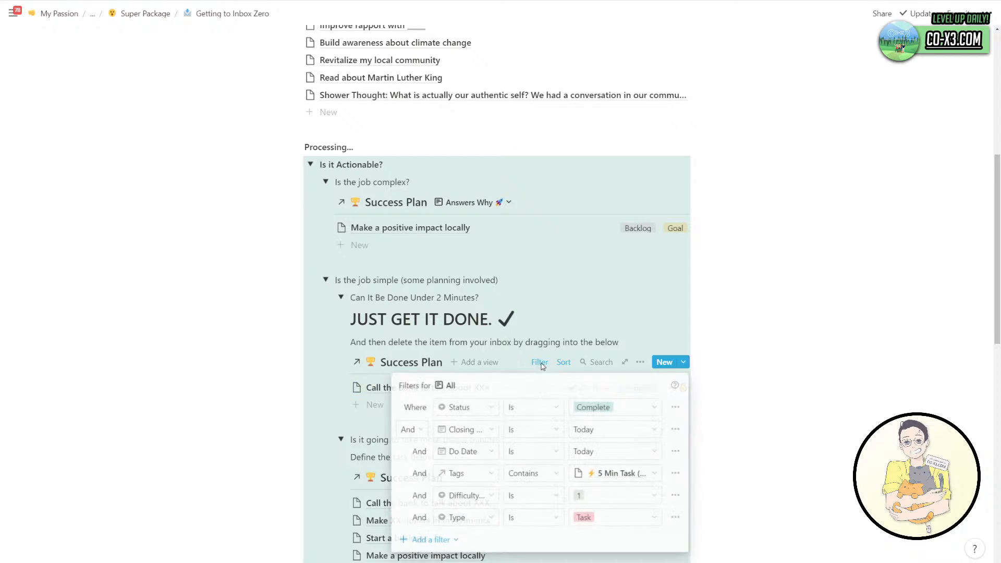
pyautogui.click(411, 537)
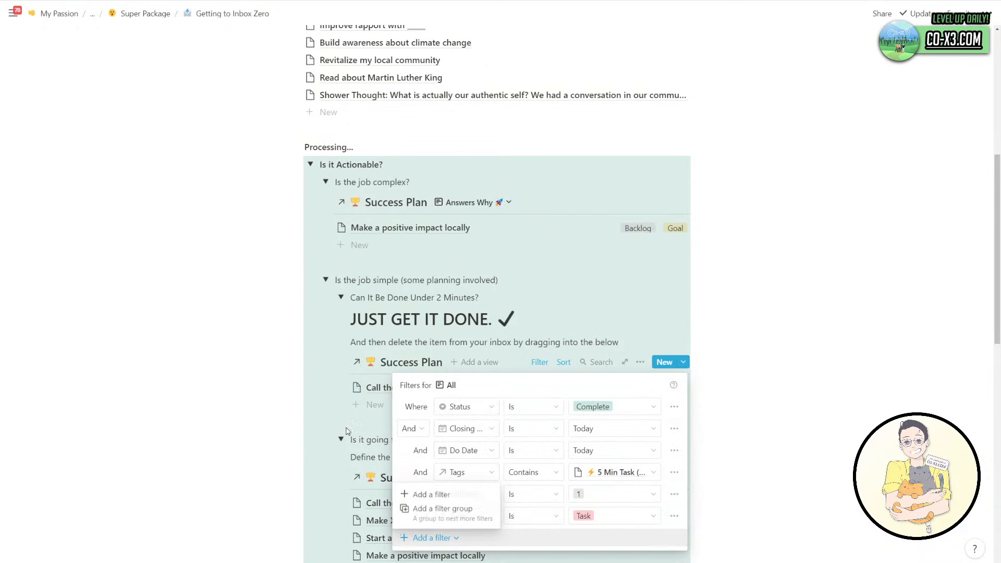
pyautogui.click(348, 428)
pyautogui.click(367, 394)
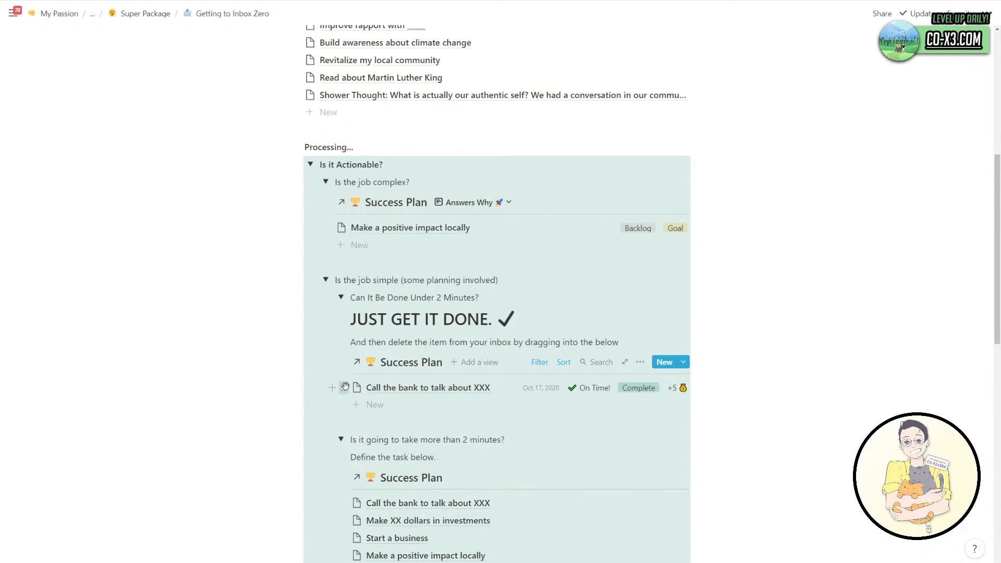
pyautogui.click(343, 387)
pyautogui.click(311, 342)
# Add an Upstream contains Ad-Hoc filter to the quick-task Success Plan view.
pyautogui.click(534, 361)
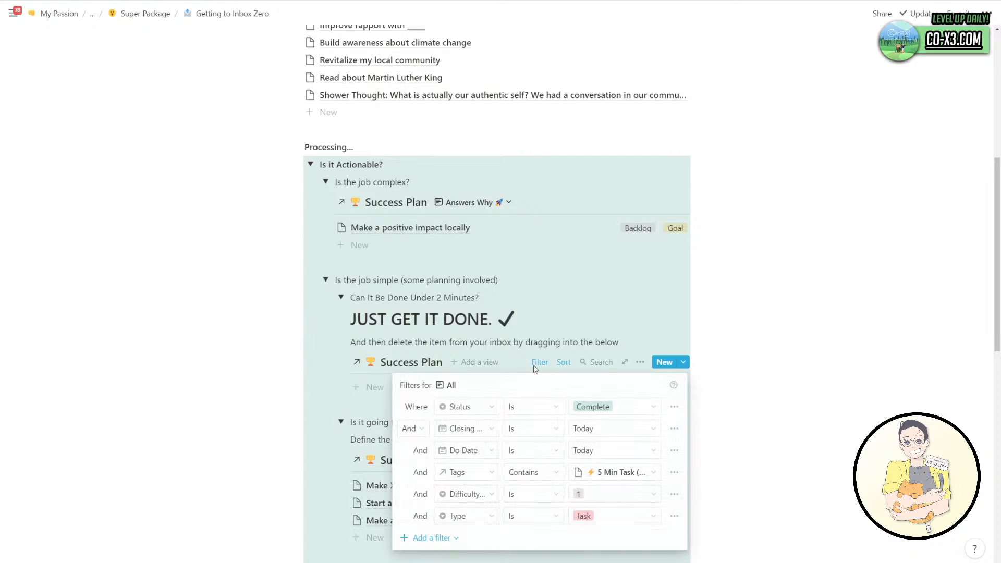
pyautogui.click(451, 539)
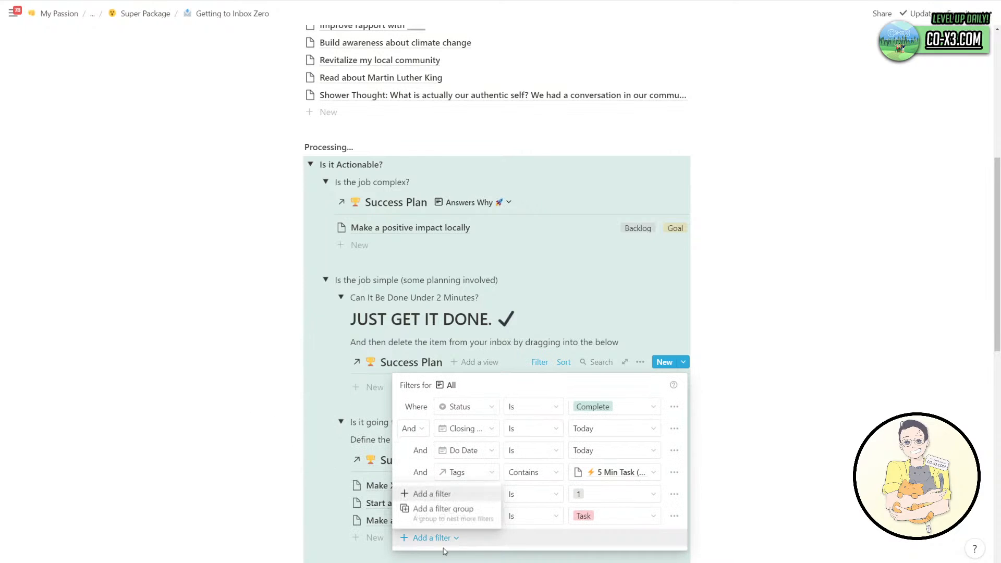
pyautogui.click(459, 496)
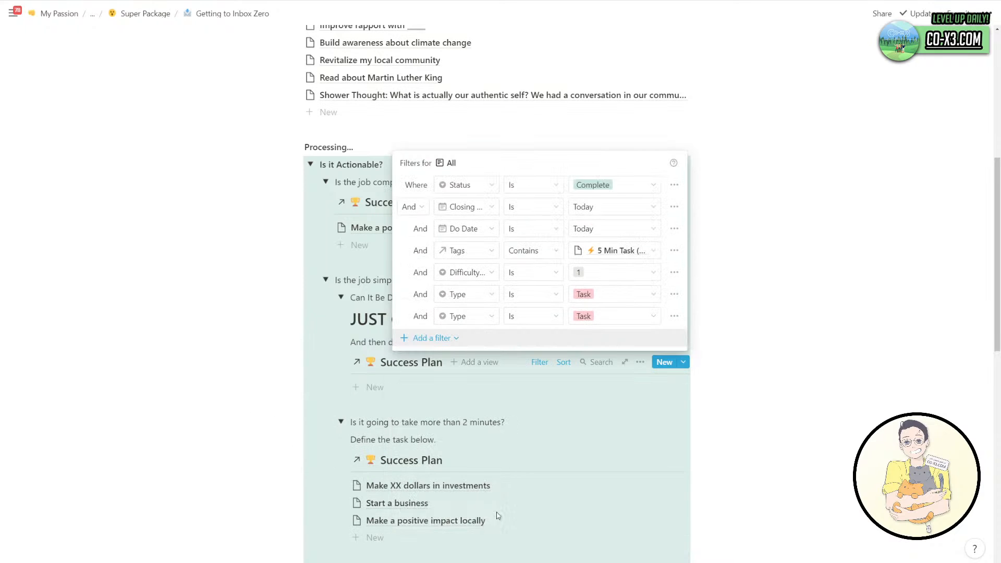
pyautogui.click(472, 316)
pyautogui.scroll(-2, 479, 443)
pyautogui.scroll(-5, 482, 450)
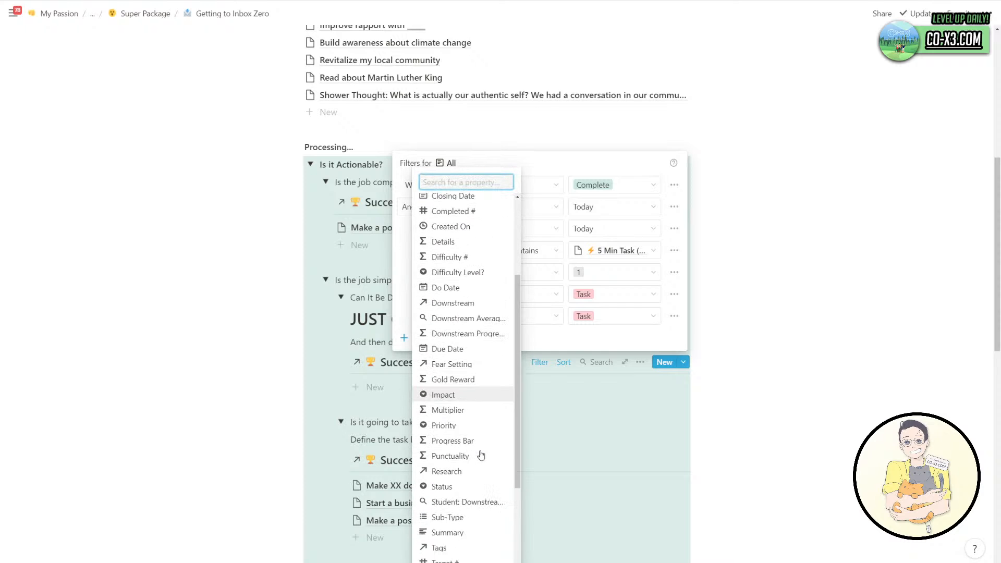
pyautogui.click(468, 480)
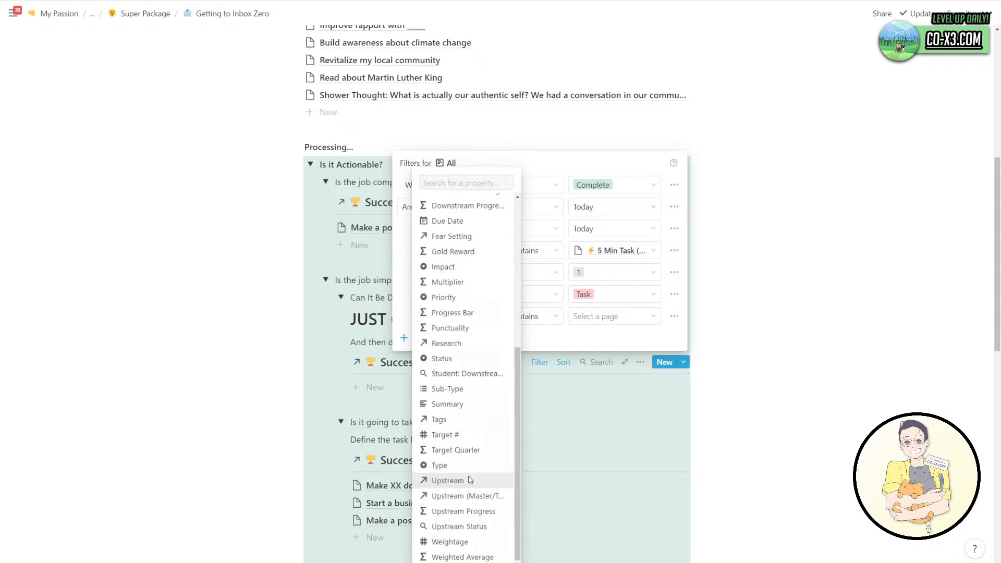
pyautogui.click(577, 317)
pyautogui.write('ad')
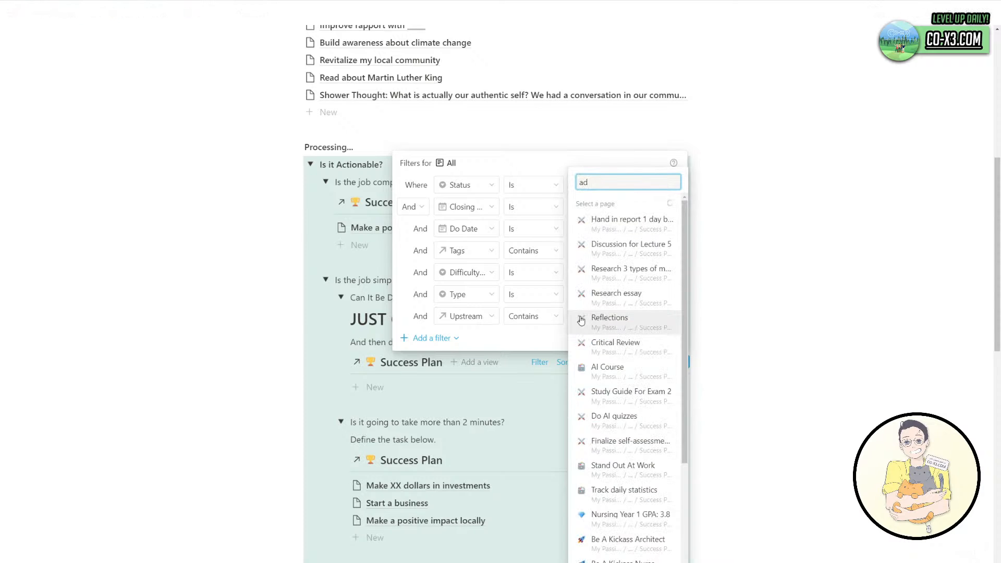
pyautogui.click(604, 378)
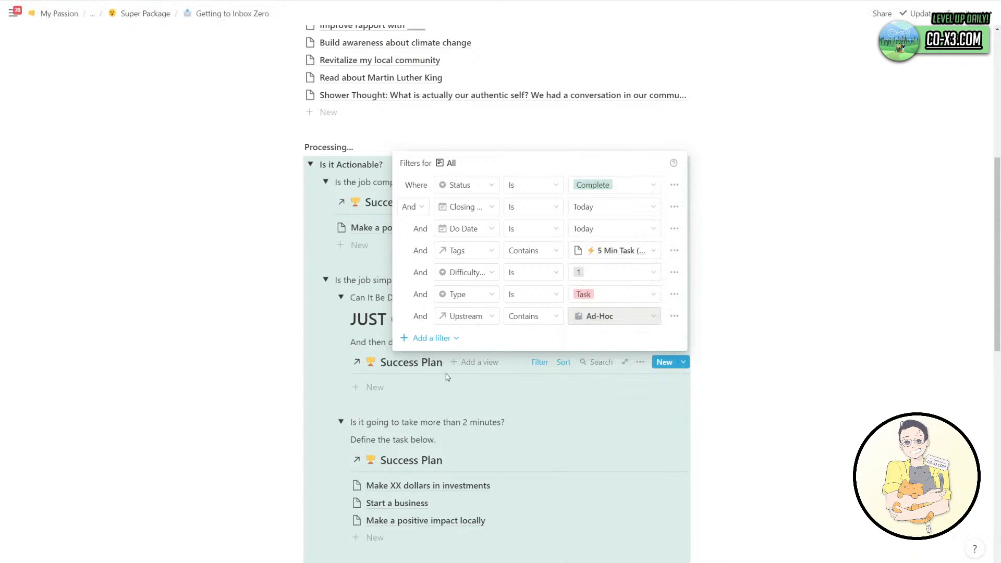
pyautogui.click(391, 389)
pyautogui.scroll(3, 367, 360)
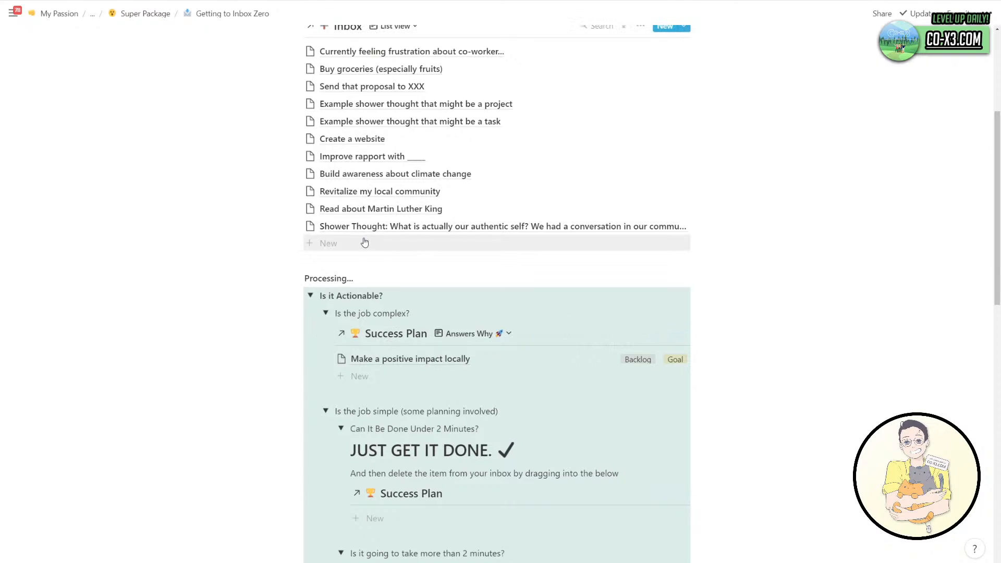
# Change the question to 'Under 5 Minutes' with '5 Minutes' in bold.
pyautogui.scroll(-1, 363, 243)
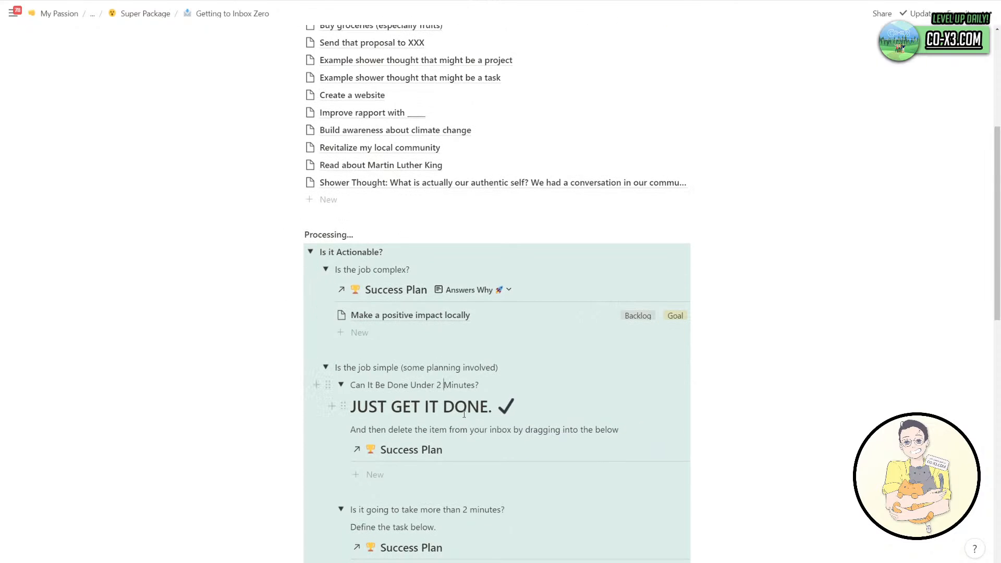
pyautogui.press('BackSpace')
pyautogui.write('5')
pyautogui.scroll(1, 401, 237)
pyautogui.scroll(-1, 406, 239)
pyautogui.press('Left')
pyautogui.hotkey('ctrl', 'shift', 'Right')
pyautogui.hotkey('ctrl', 'shift', 'Right')
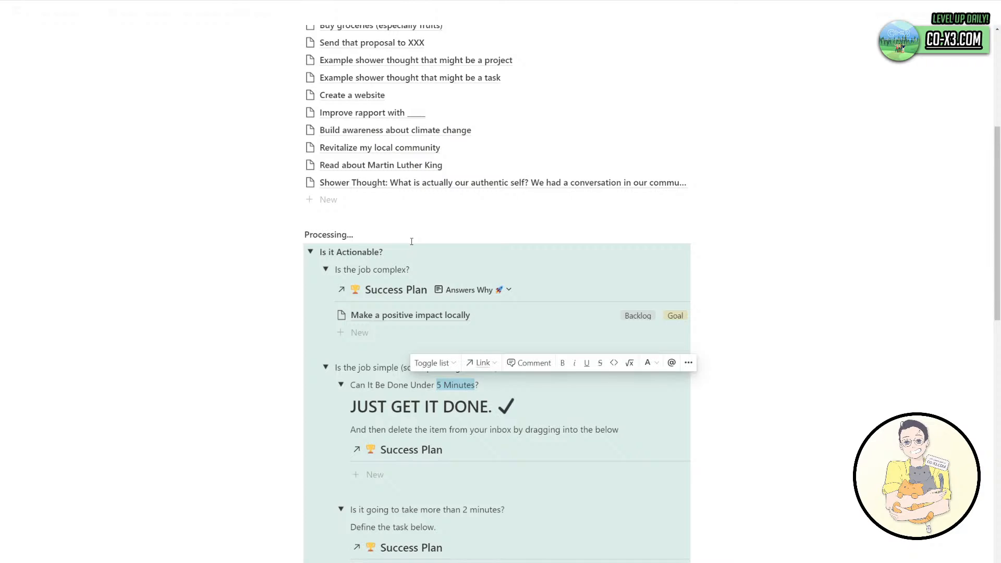
pyautogui.hotkey('ctrl', 'b')
# Add an inbox item 'Quick call to somebody'.
pyautogui.click(431, 200)
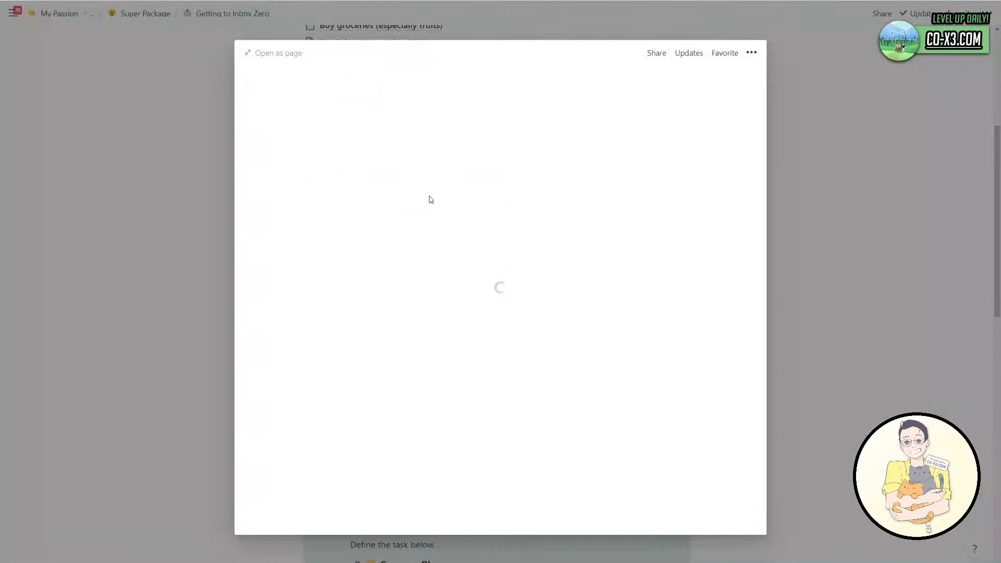
pyautogui.write('Quick call')
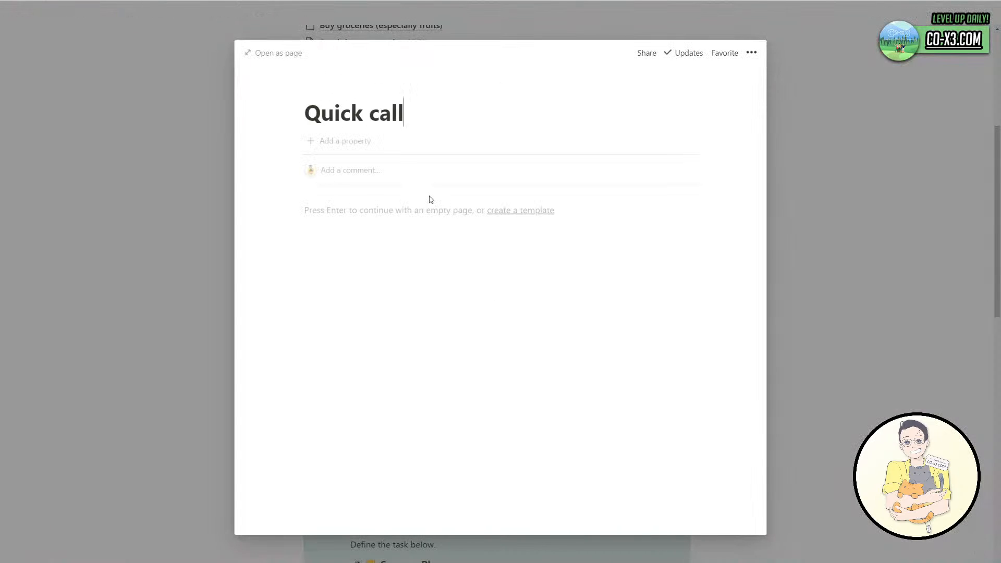
pyautogui.write(' to somebody')
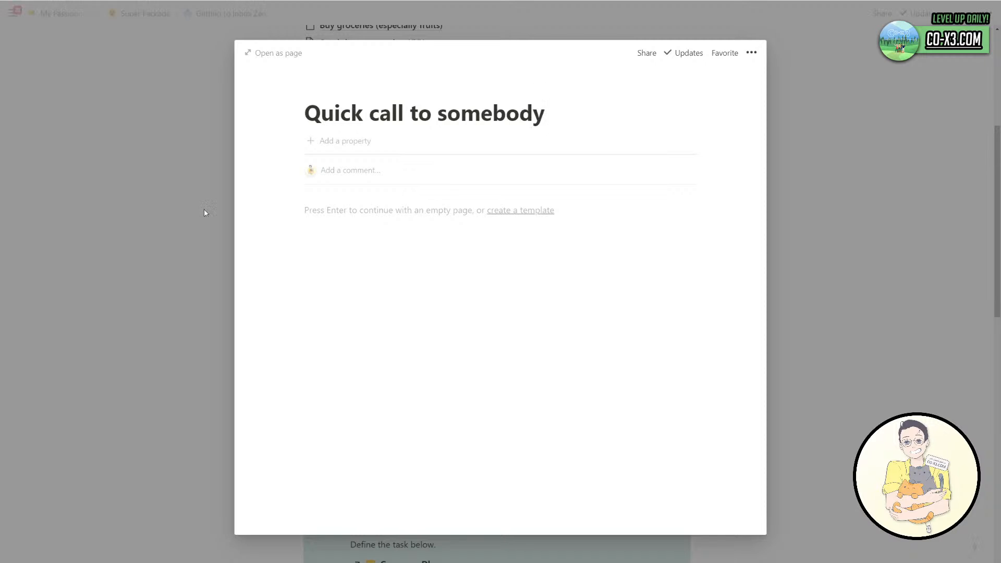
pyautogui.press('Escape')
# Collapse the complex-job toggles and drag Quick call to somebody into the quick-task Success Plan.
pyautogui.scroll(-2, 416, 156)
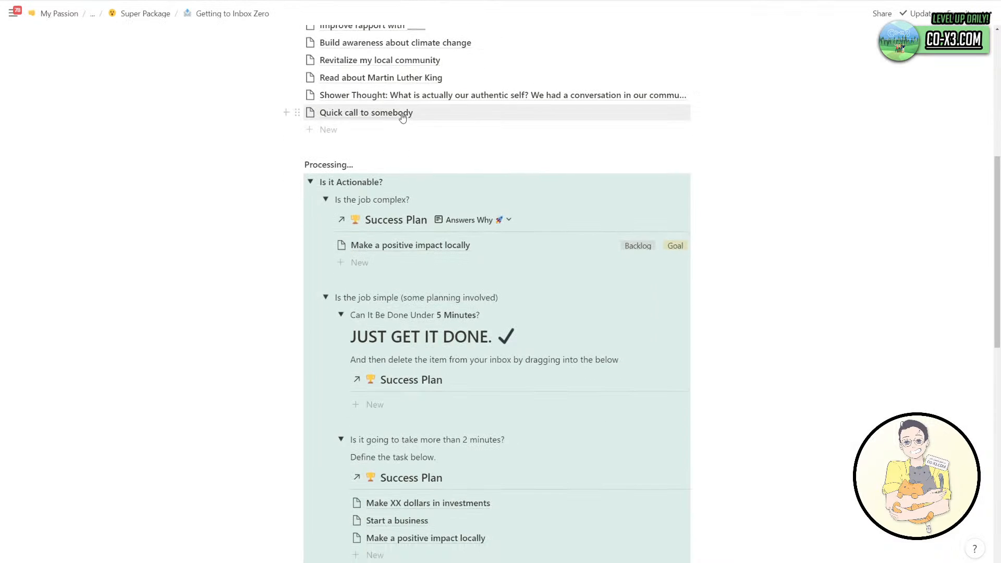
pyautogui.moveTo(409, 114)
pyautogui.mouseDown()
pyautogui.moveTo(518, 341)
pyautogui.moveTo(409, 112)
pyautogui.mouseUp()
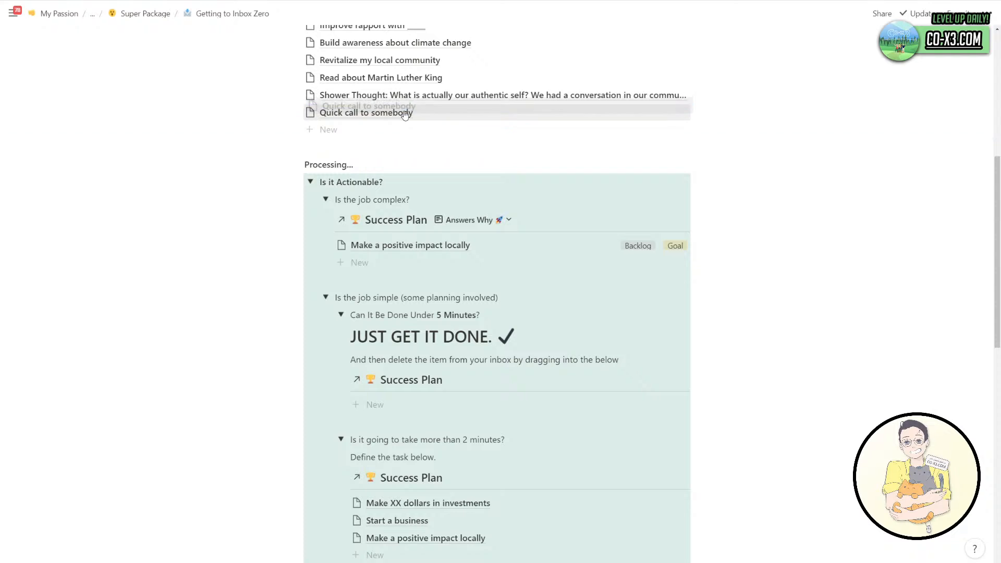
pyautogui.click(325, 200)
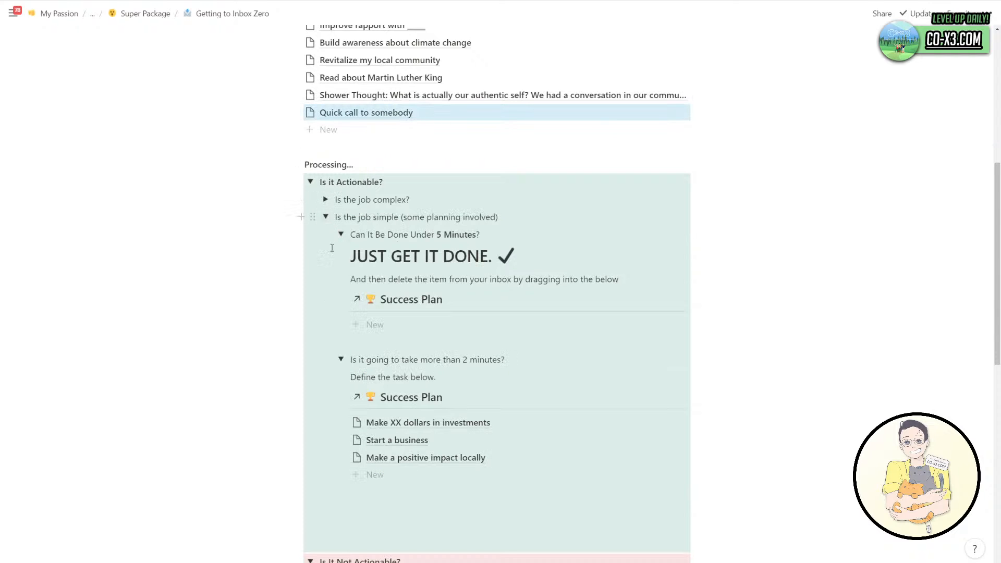
pyautogui.click(341, 359)
pyautogui.scroll(-2, 301, 377)
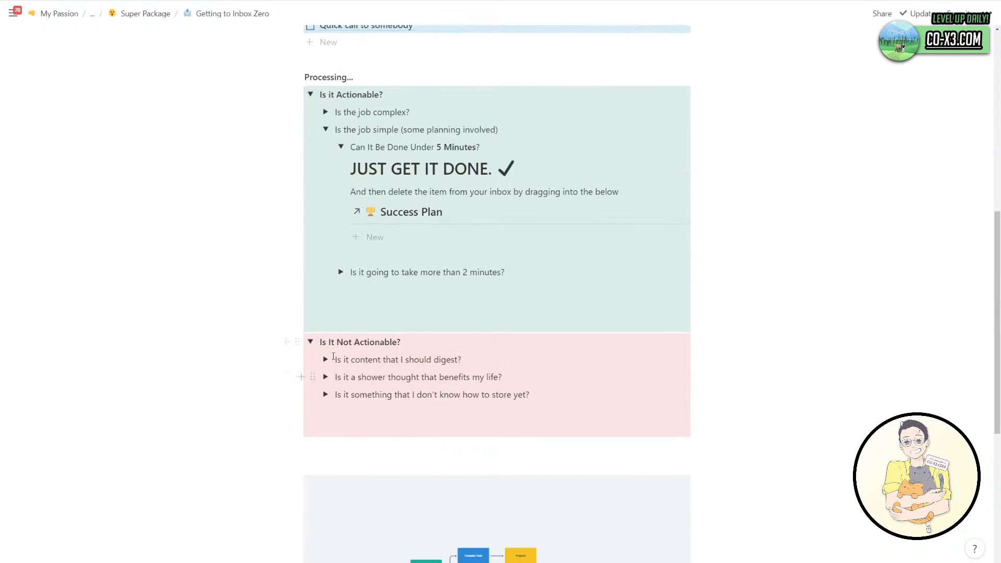
pyautogui.scroll(3, 368, 339)
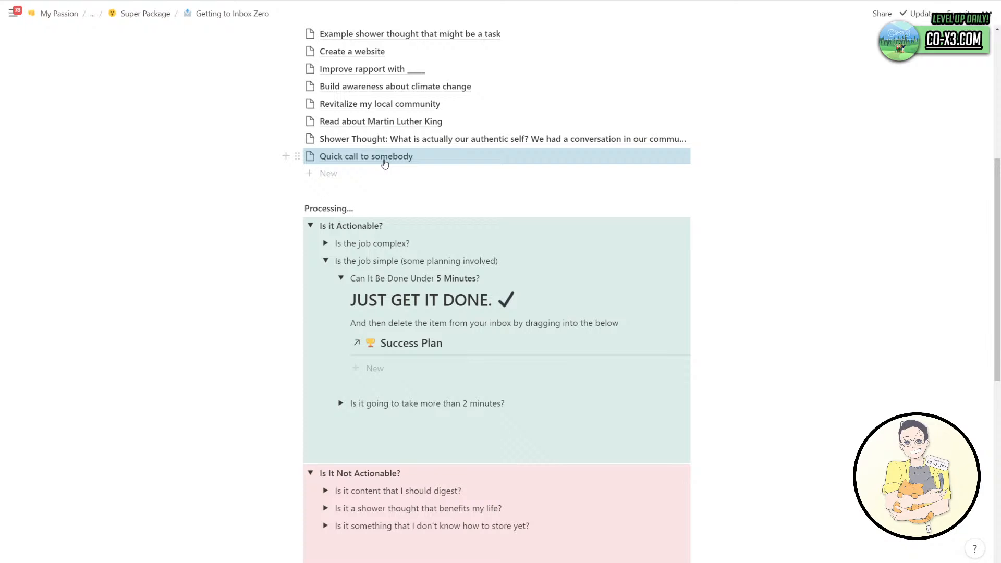
pyautogui.moveTo(384, 164); pyautogui.dragTo(574, 357)
pyautogui.click(506, 326)
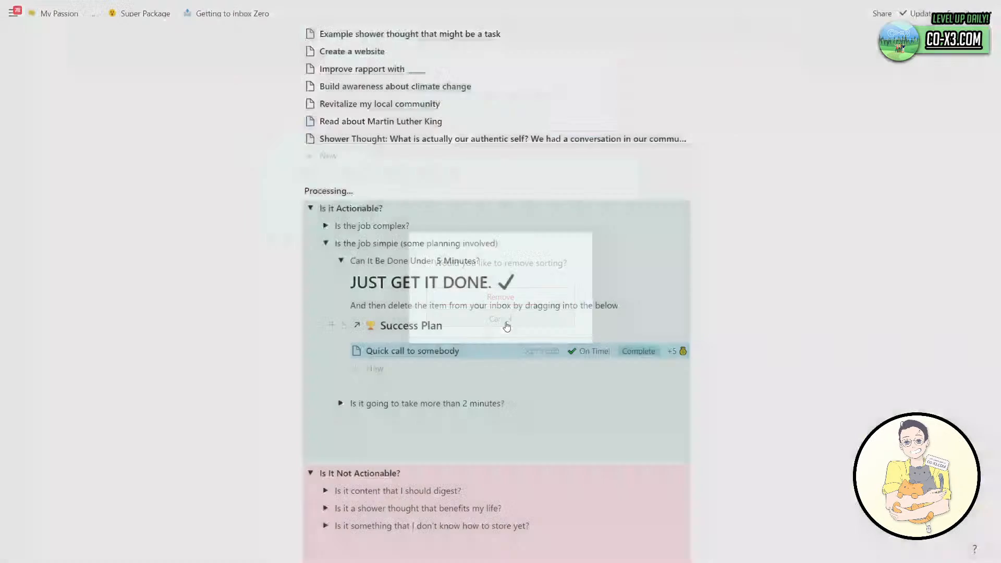
# Apply the New Awesome Quest template to Quick call to somebody, start a 'They said' note, and close it.
pyautogui.click(467, 351)
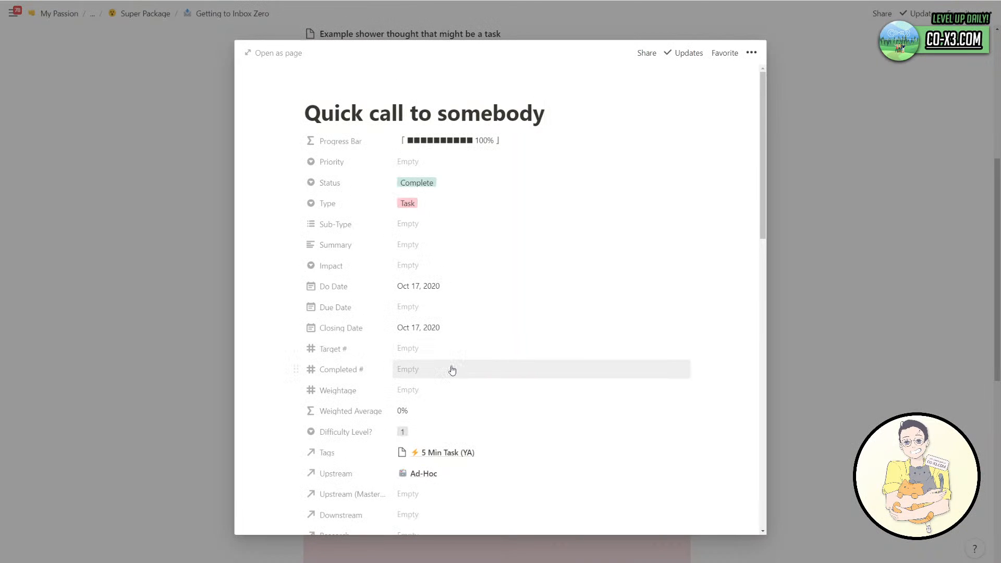
pyautogui.scroll(-15, 465, 371)
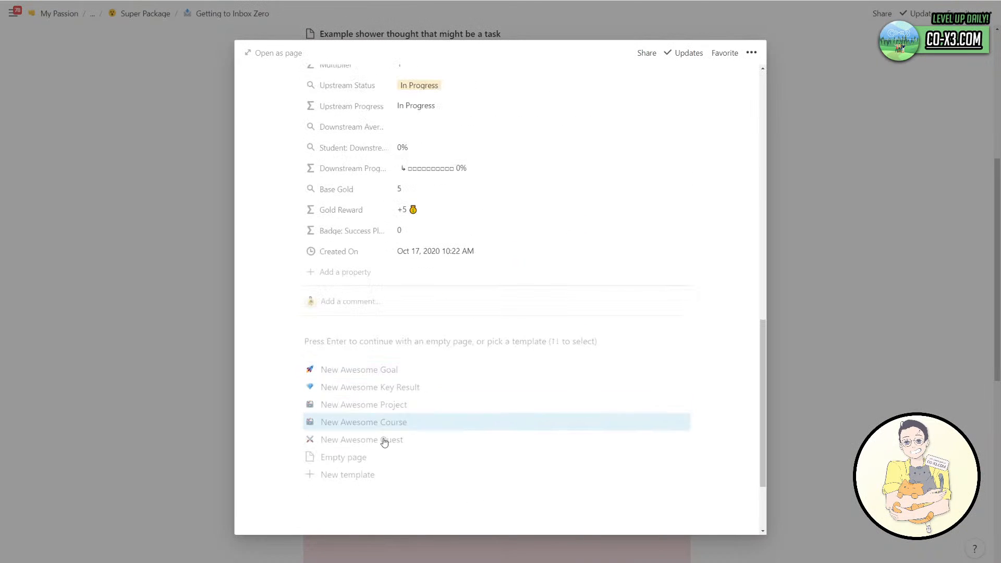
pyautogui.click(384, 441)
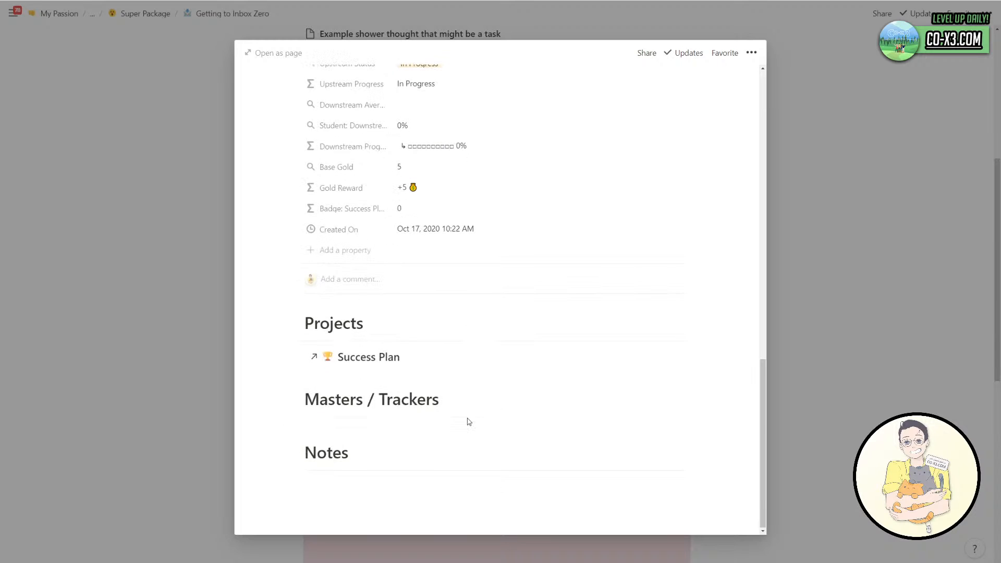
pyautogui.click(357, 477)
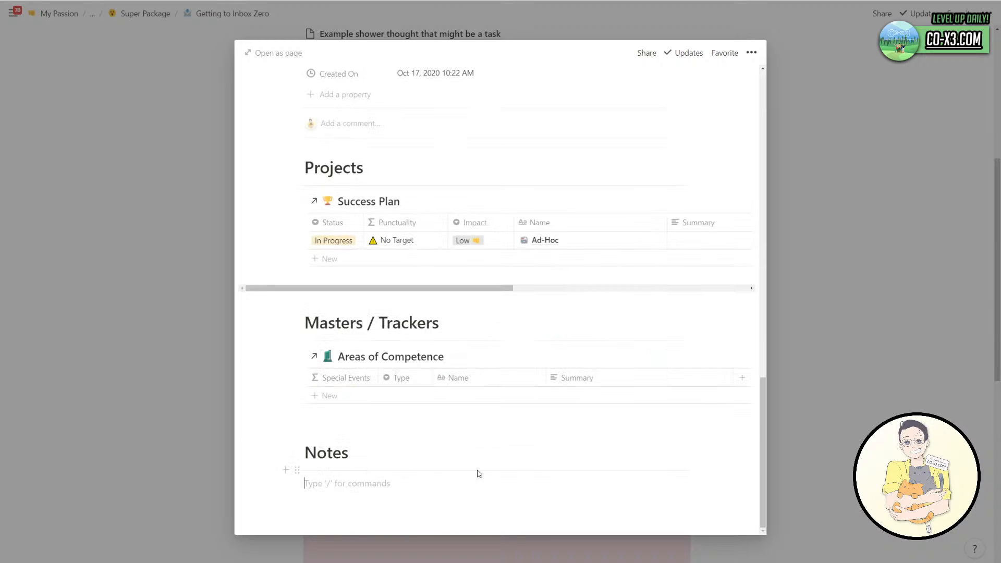
pyautogui.write('This wa')
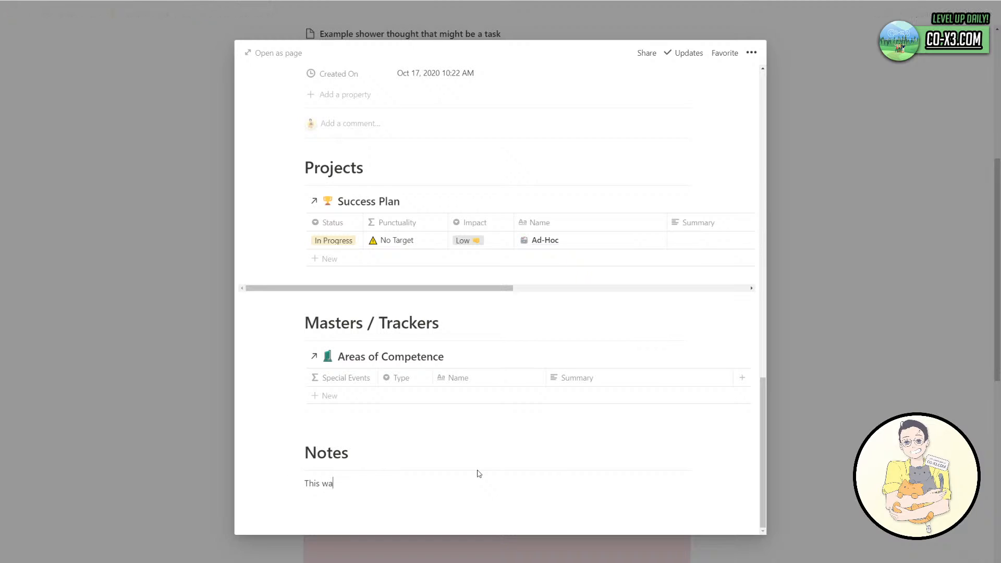
pyautogui.press('BackSpace')
pyautogui.press('BackSpace')
pyautogui.write('They said this, and I said this, and t')
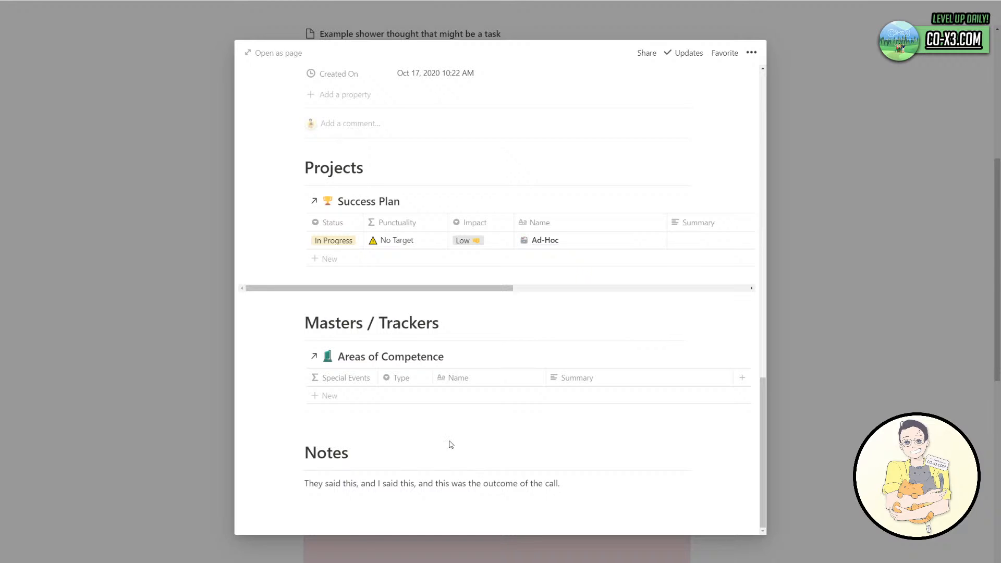
pyautogui.click(214, 399)
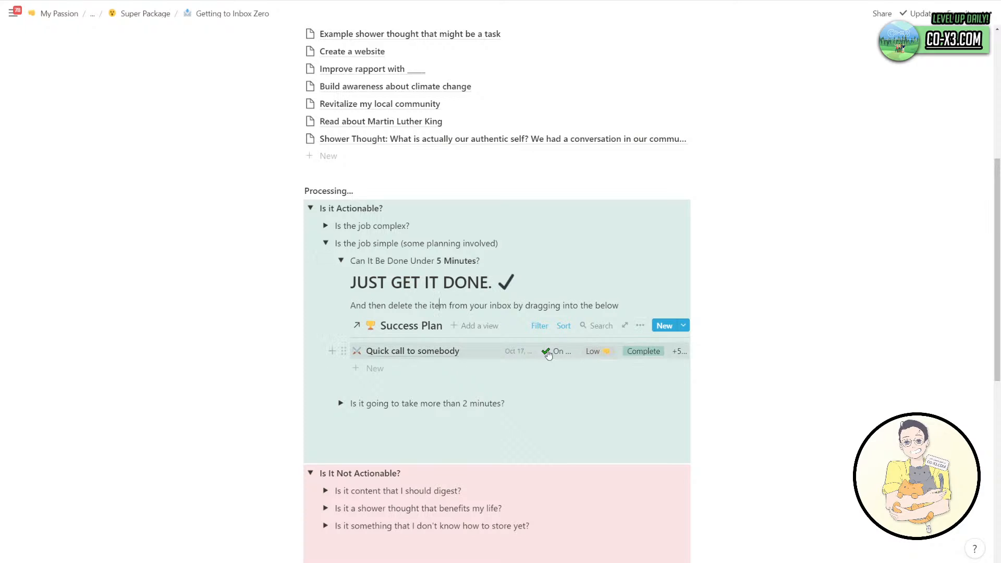
# Delete the Quick call to somebody task and collapse the under-5-minutes question.
pyautogui.rightClick(452, 354)
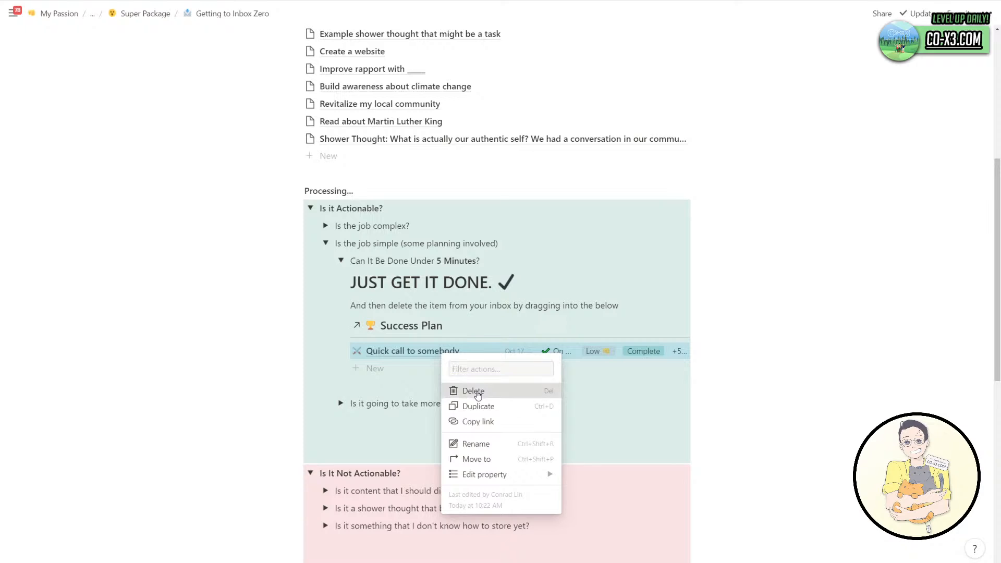
pyautogui.click(475, 392)
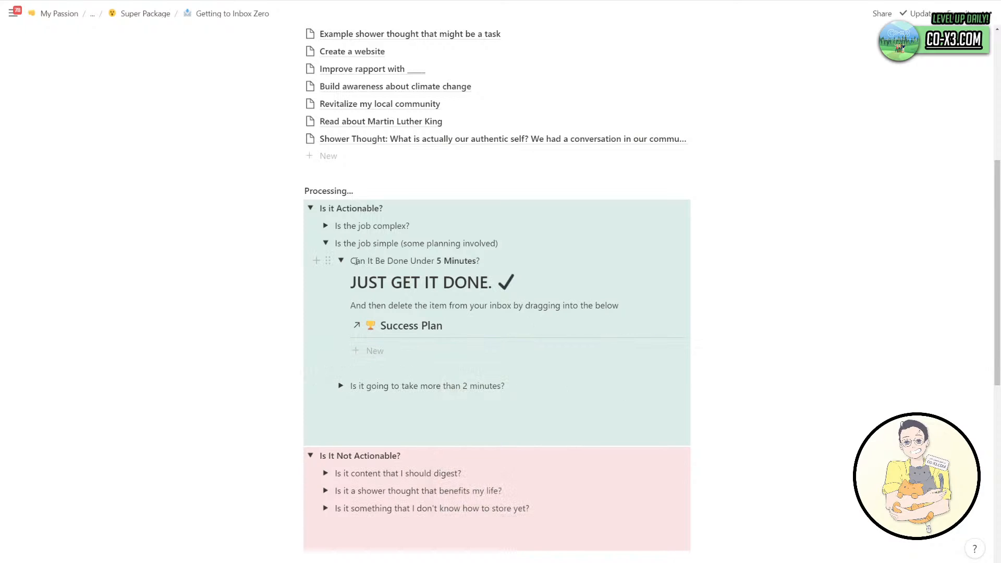
pyautogui.click(340, 260)
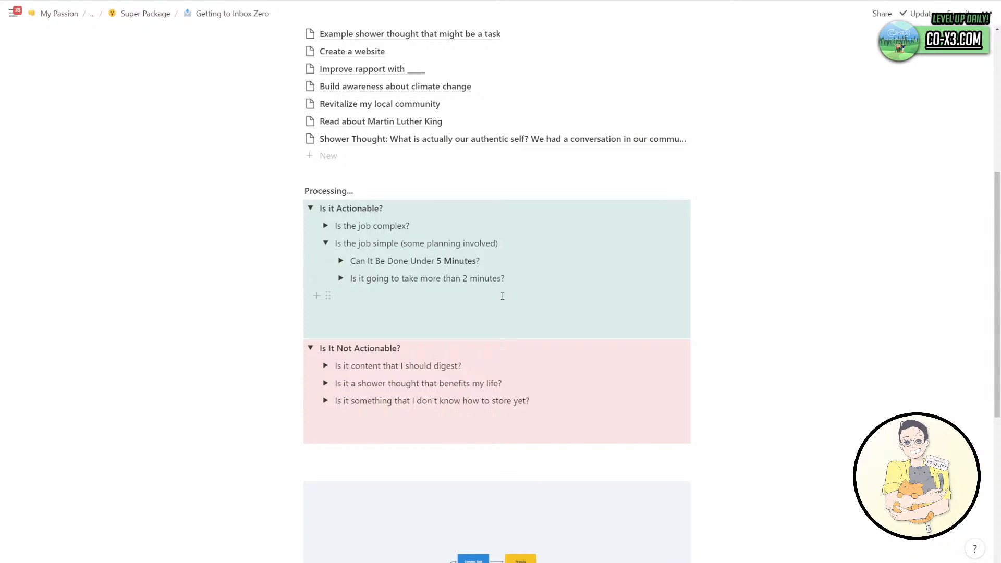
# Change the follow-up question to 'more than 5 minutes' and expand it with an empty line.
pyautogui.press('BackSpace')
pyautogui.write('5')
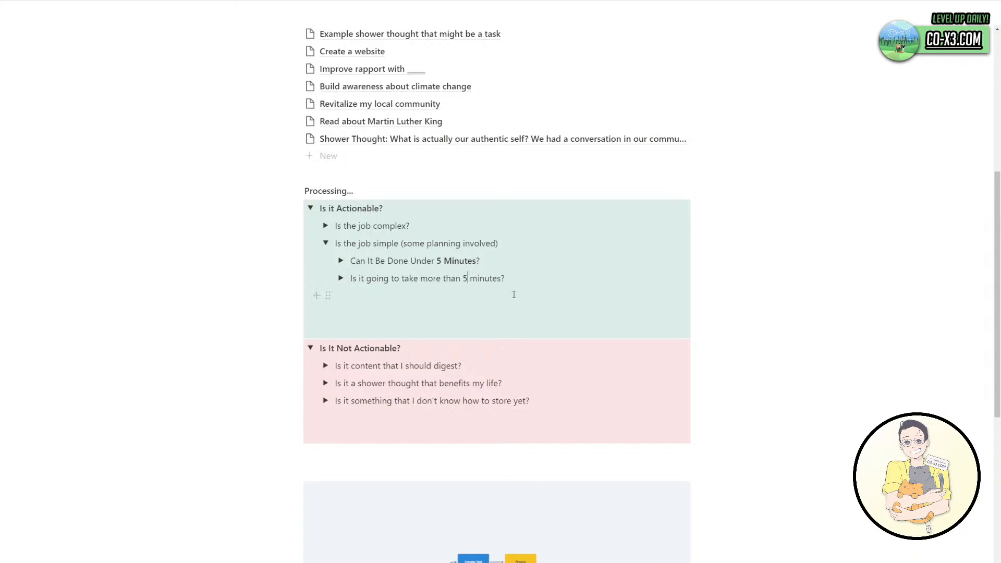
pyautogui.click(340, 278)
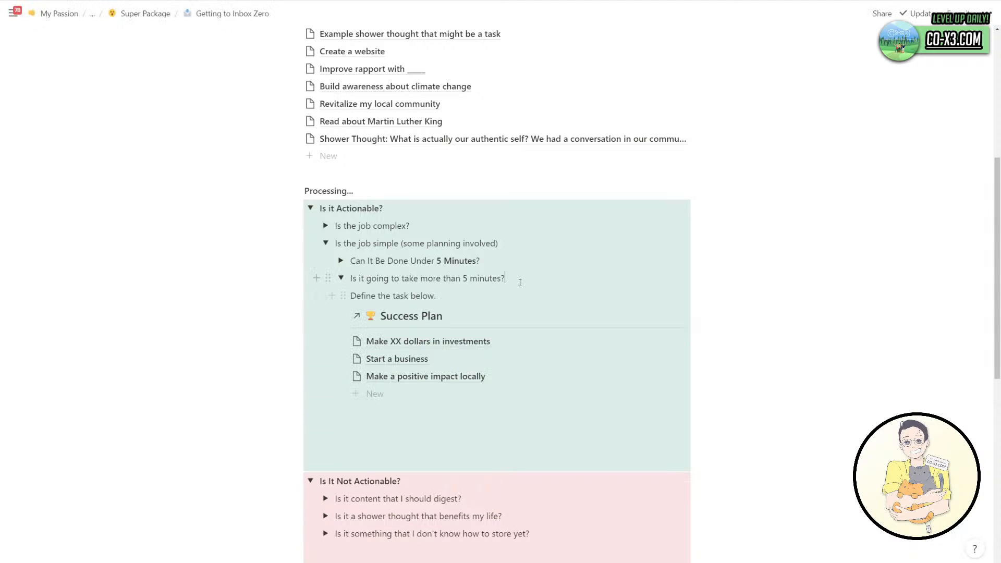
pyautogui.press('Return')
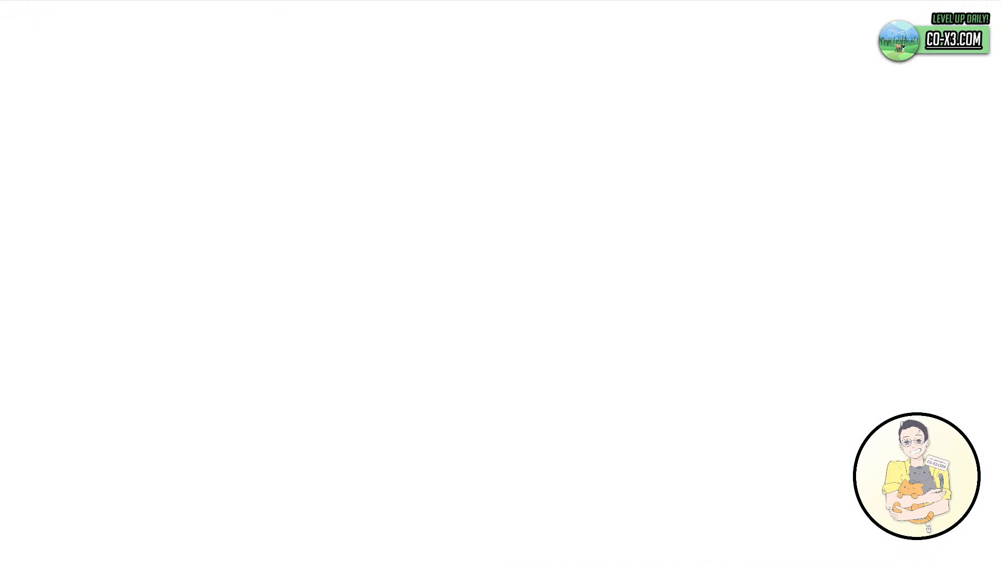
pyautogui.scroll(3, 140, 294)
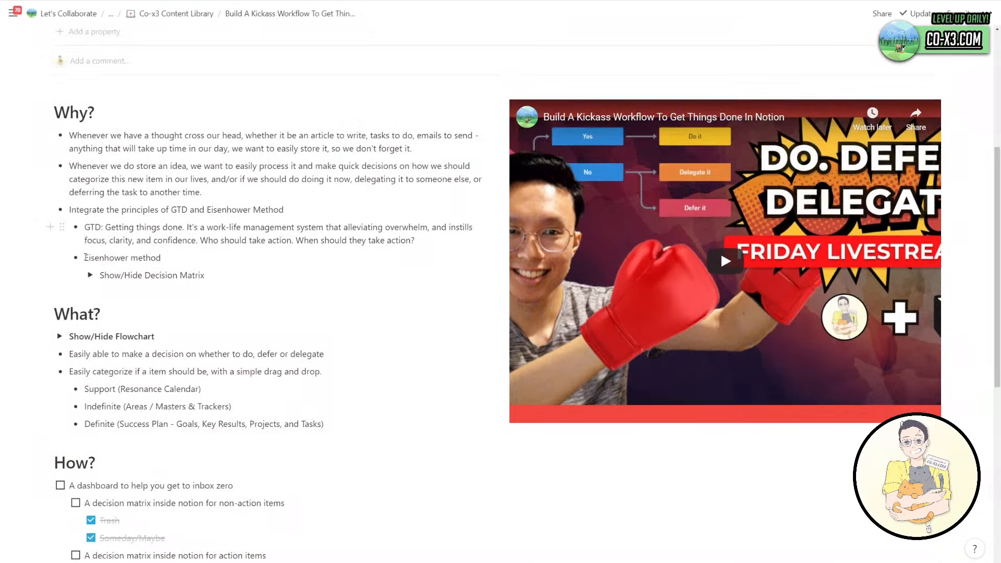
pyautogui.click(90, 274)
pyautogui.scroll(-2, 223, 283)
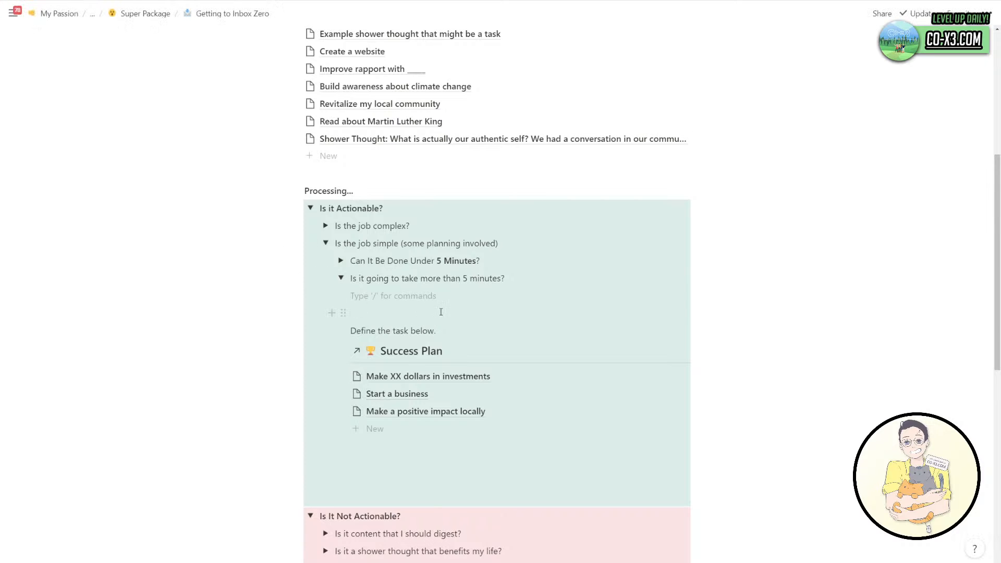
# Remove the empty lines above 'Define the task below.' and start a new line beneath it.
pyautogui.click(440, 312)
pyautogui.click(459, 295)
pyautogui.press('Delete')
pyautogui.press('Delete')
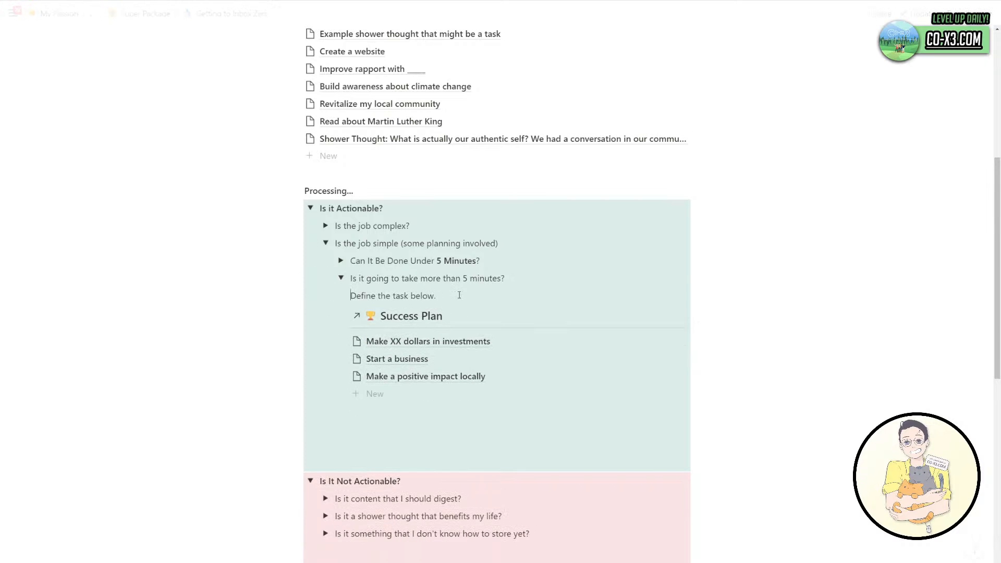
pyautogui.click(457, 295)
pyautogui.press('Return')
pyautogui.press('Return')
# Write the `Impact` line on importance relative to the bigger picture, then begin the `Do Date` urgency line.
pyautogui.write('`Impact`')
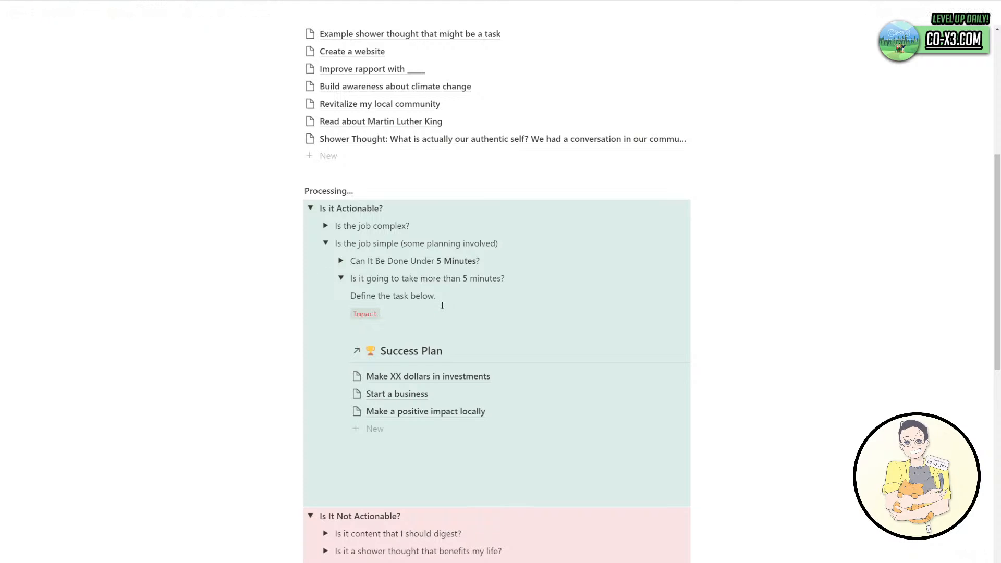
pyautogui.write(' - How important is thsi task to')
pyautogui.hotkey('ctrl', 'BackSpace')
pyautogui.hotkey('ctrl', 'BackSpace')
pyautogui.write('this task to do in relea')
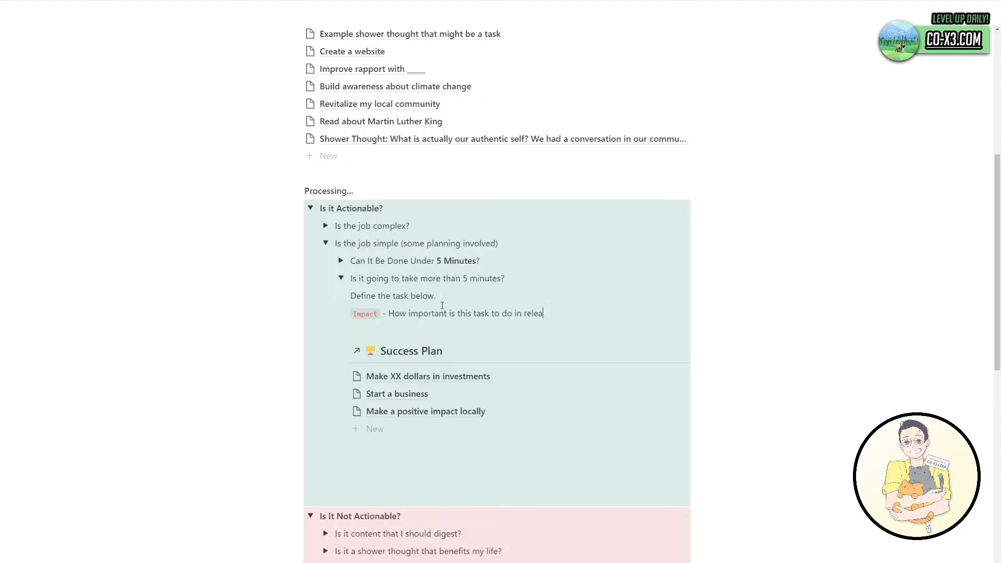
pyautogui.press('BackSpace')
pyautogui.write('ation to ou')
pyautogui.press('BackSpace')
pyautogui.press('BackSpace')
pyautogui.write('the bigger')
pyautogui.press('Return')
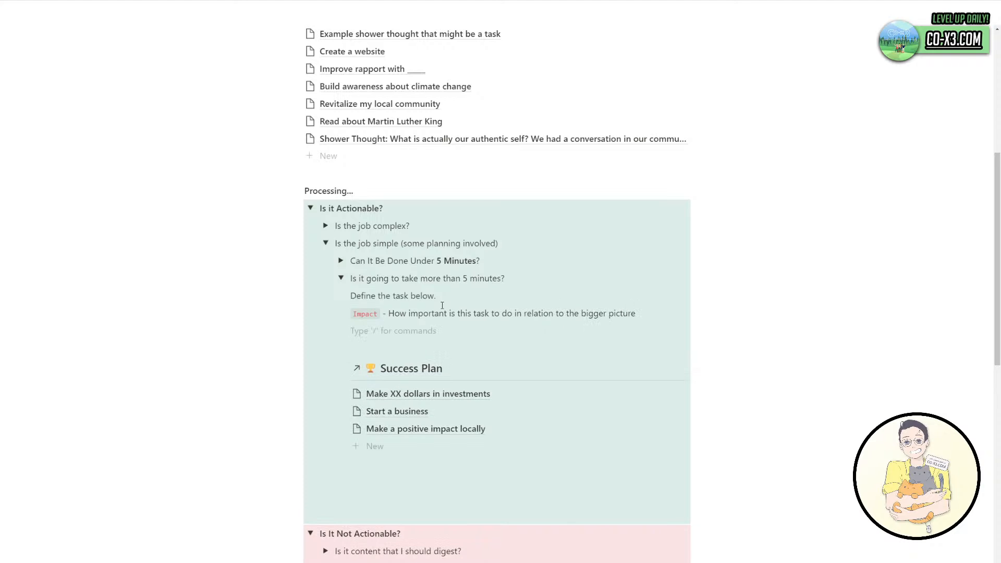
pyautogui.write('`')
pyautogui.write('Do Date` - How urgent is it to')
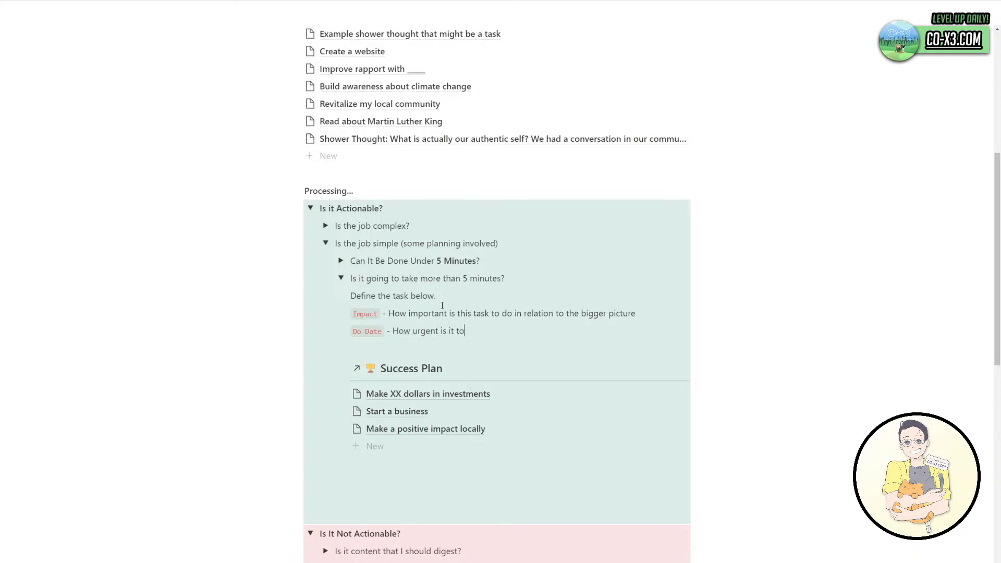
pyautogui.write(' get done?')
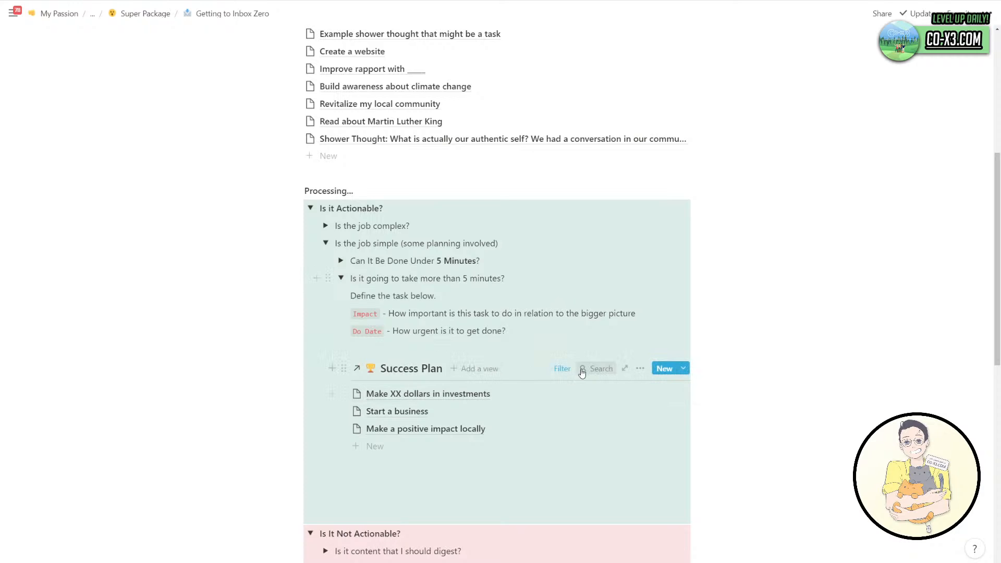
# On the Make XX dollars in investments task, add a Formula property named 'Do, Defer, or Delegate'.
pyautogui.click(505, 394)
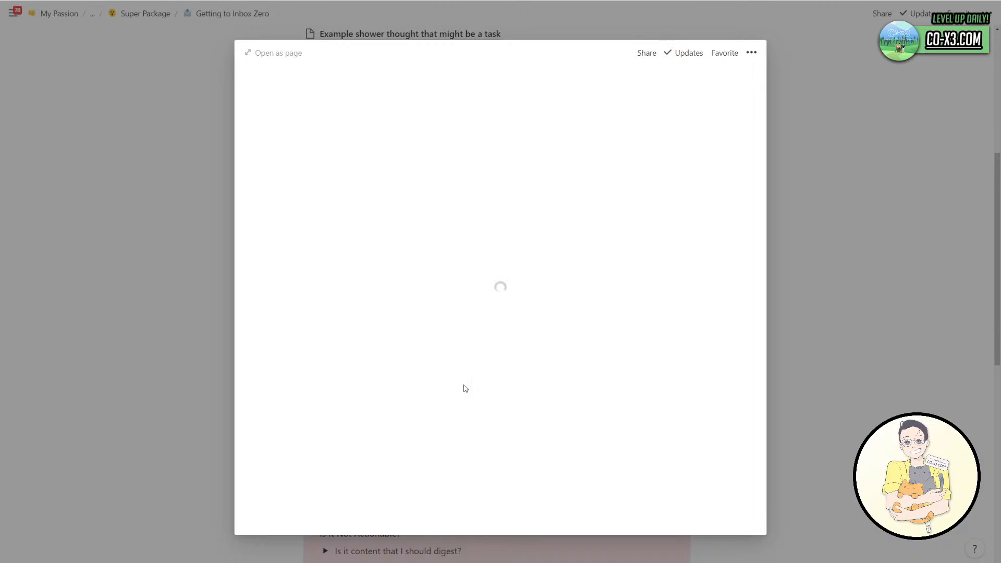
pyautogui.scroll(-15, 424, 418)
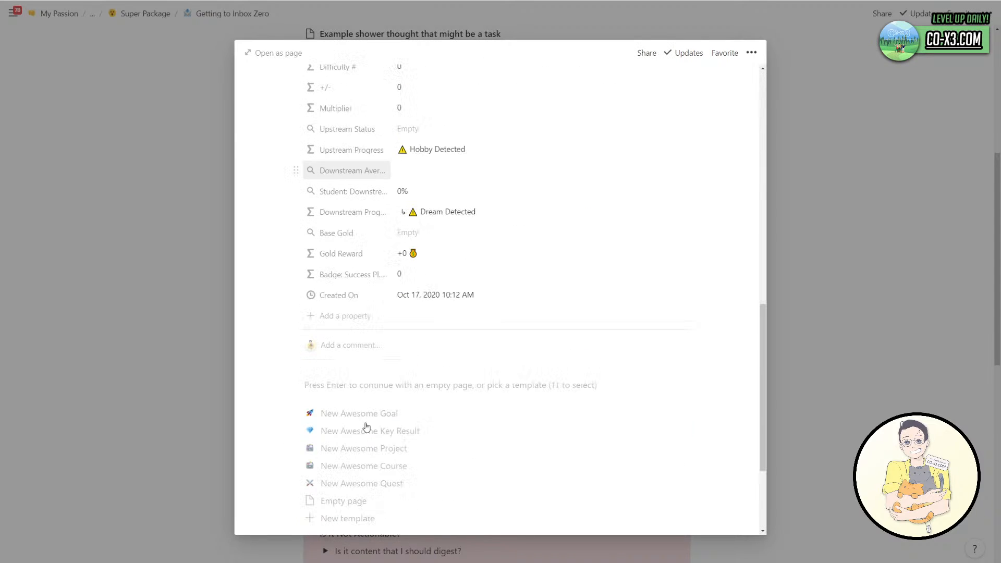
pyautogui.click(355, 316)
pyautogui.moveTo(340, 381)
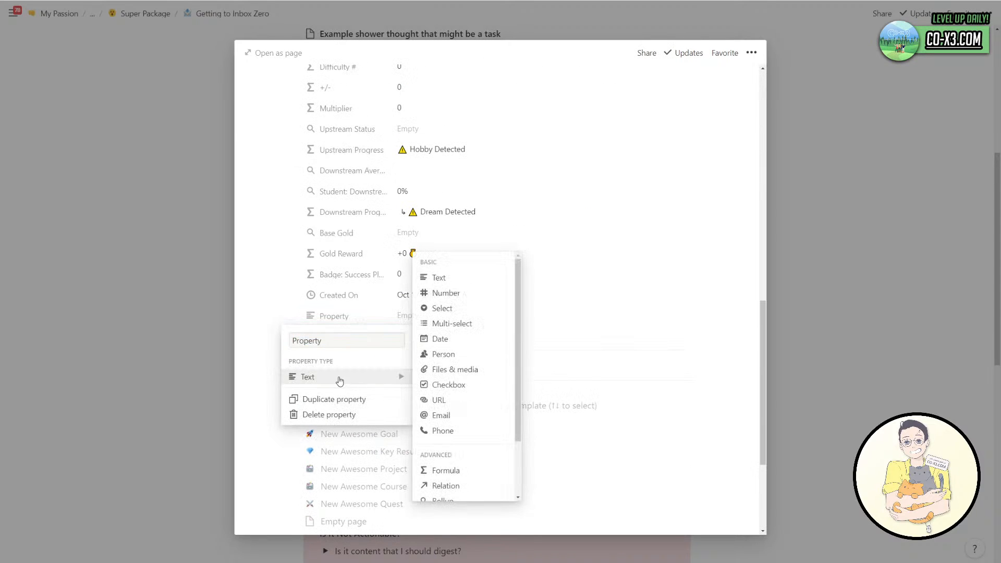
pyautogui.scroll(-3, 474, 416)
pyautogui.click(462, 395)
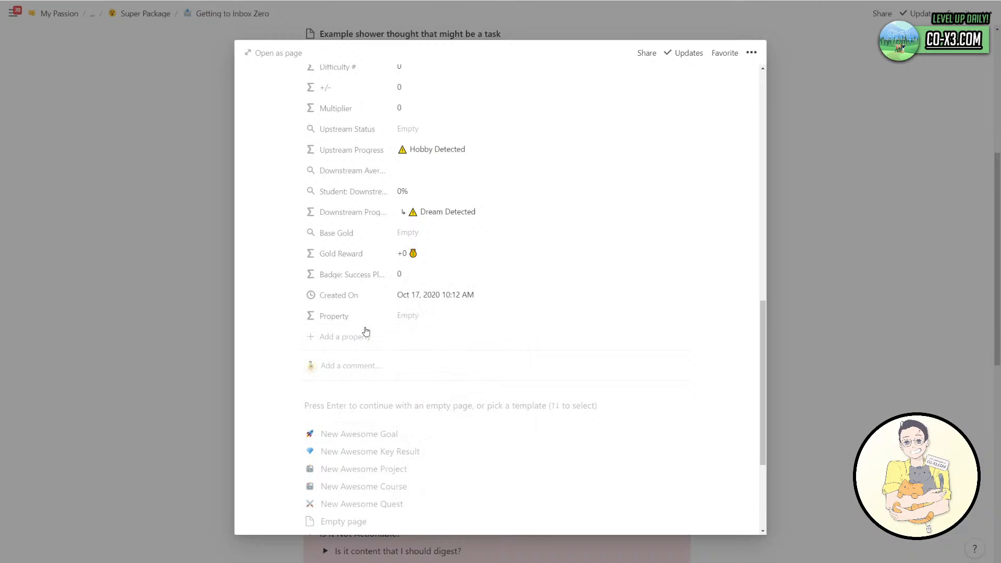
pyautogui.click(360, 317)
pyautogui.write('Do, ')
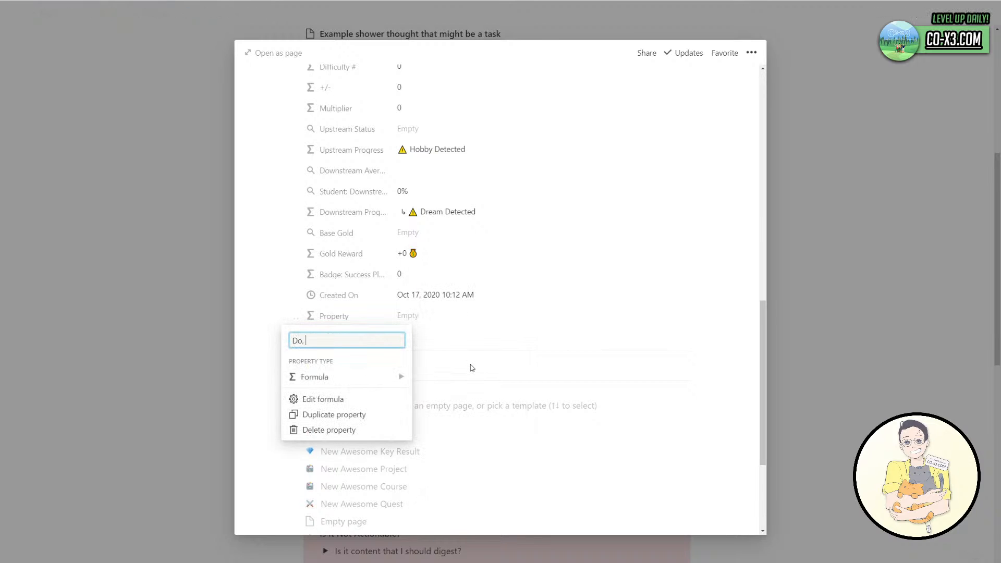
pyautogui.write('Defer, or Delegate')
pyautogui.click(431, 340)
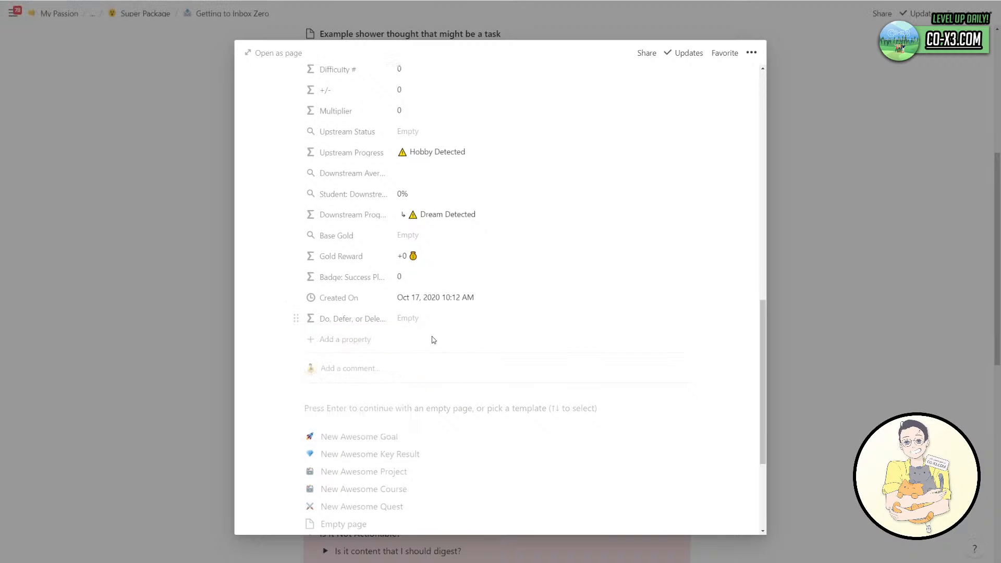
# Move the new property to sit right after Due Date and close the task.
pyautogui.scroll(2, 396, 365)
pyautogui.moveTo(368, 409); pyautogui.dragTo(423, 340)
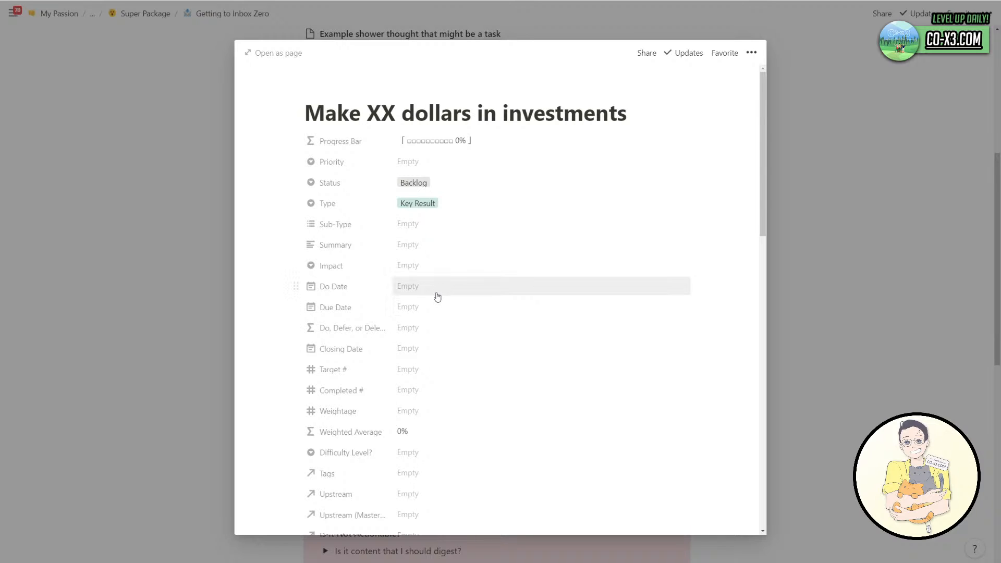
pyautogui.press('Escape')
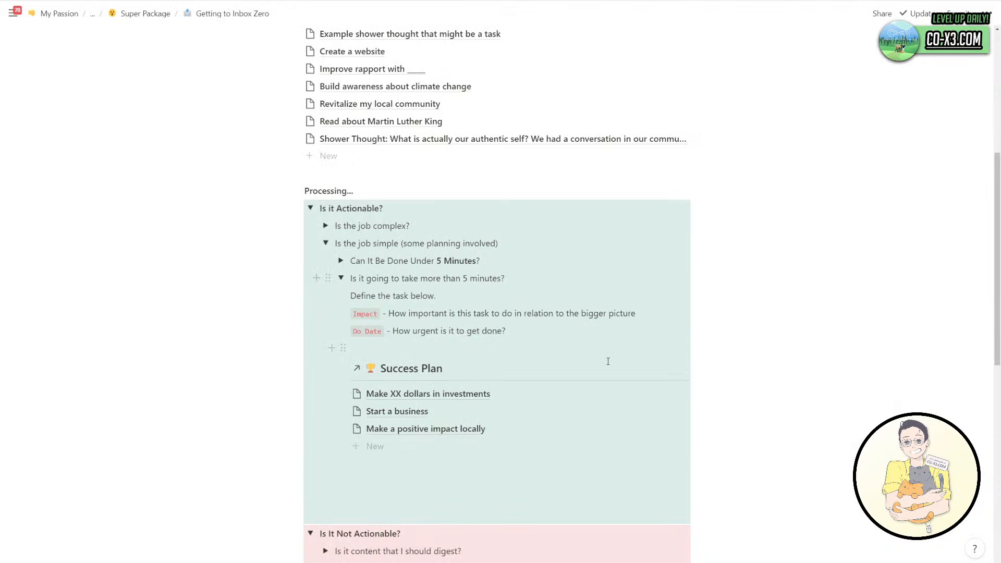
# Show the Do, Defer, or Delegate property in the Success Plan list view.
pyautogui.click(640, 370)
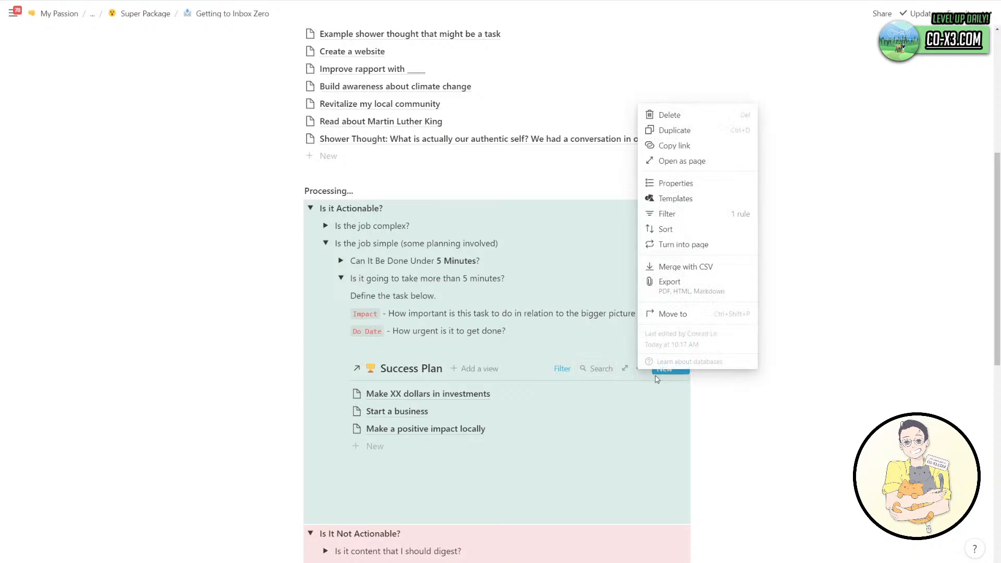
pyautogui.click(693, 184)
pyautogui.scroll(-5, 569, 352)
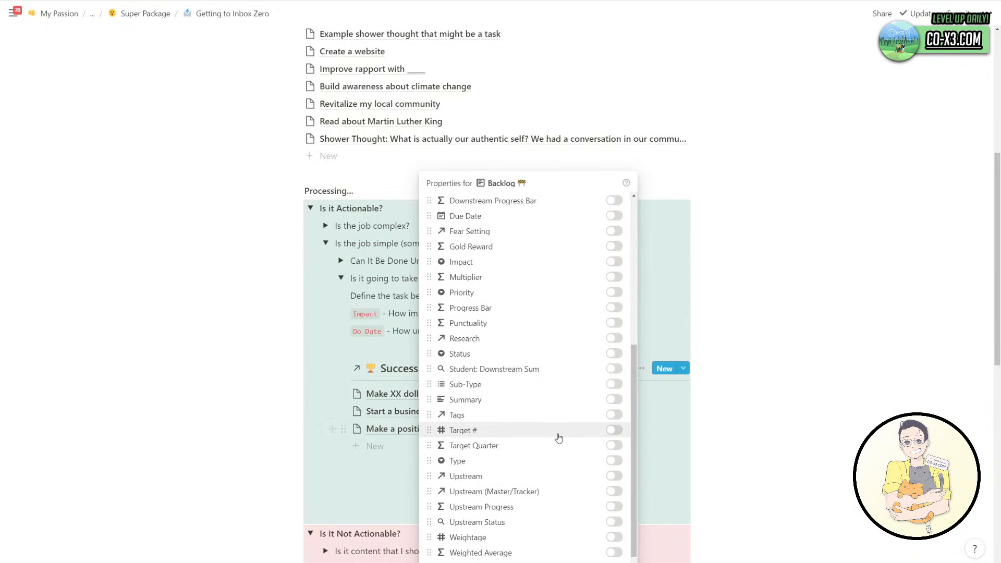
pyautogui.scroll(10, 577, 514)
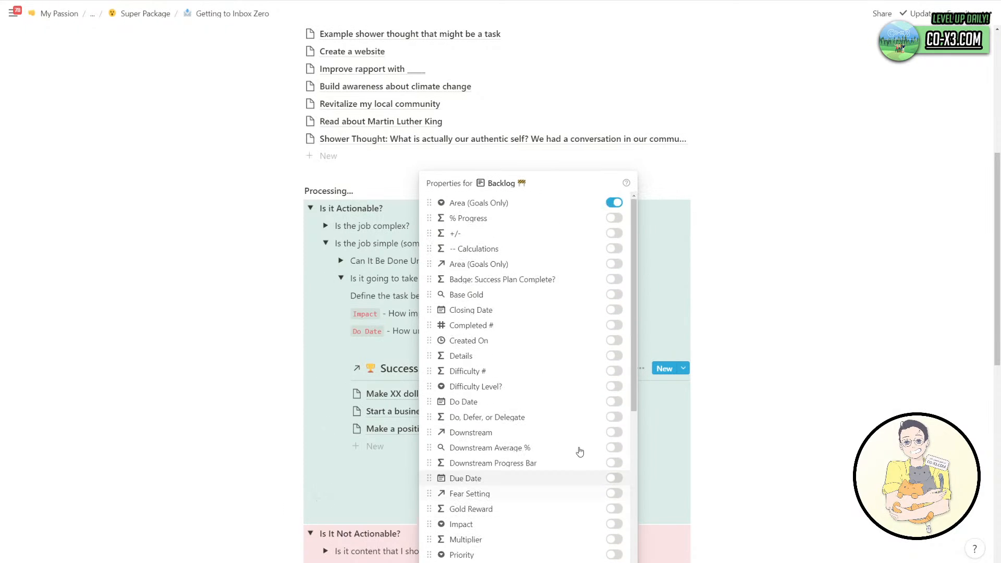
pyautogui.click(614, 417)
pyautogui.click(721, 447)
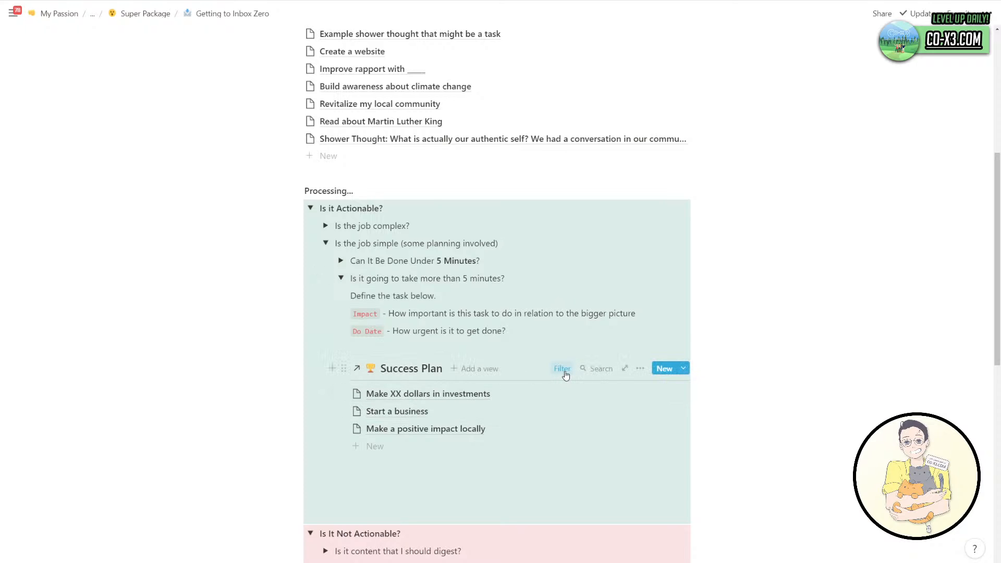
# Add a second Success Plan filter condition: Type is Task.
pyautogui.click(563, 370)
pyautogui.click(453, 434)
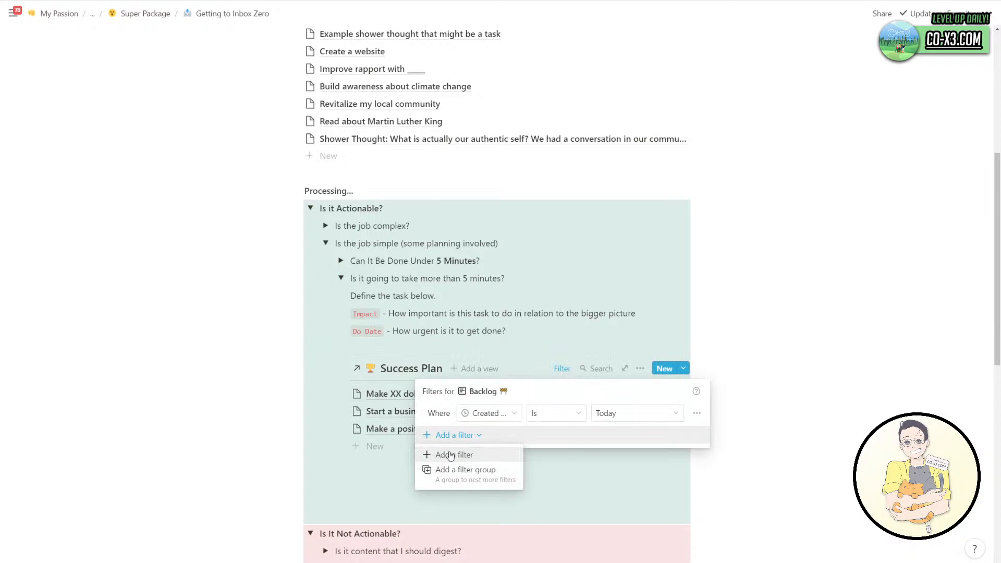
pyautogui.click(448, 454)
pyautogui.click(506, 436)
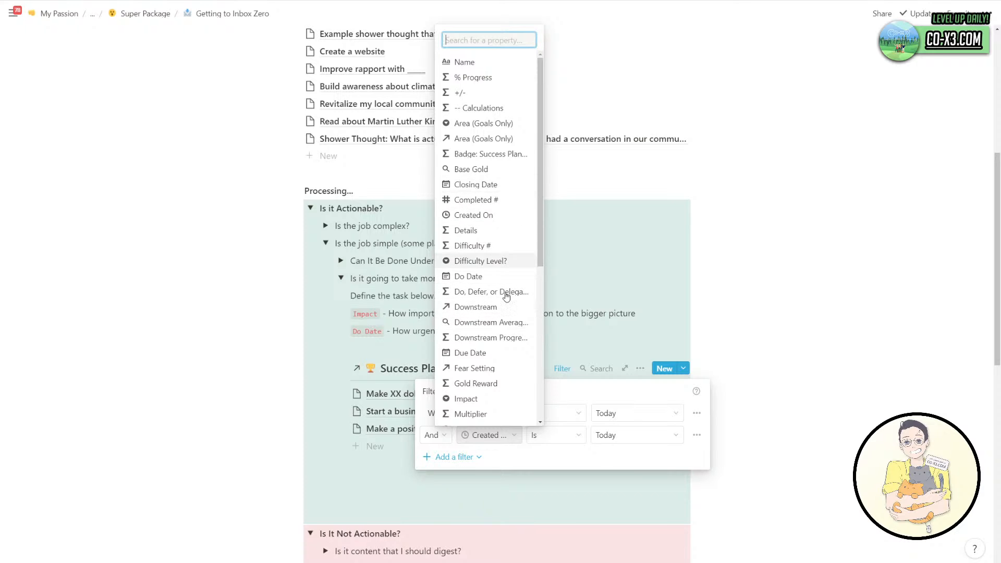
pyautogui.scroll(-5, 505, 359)
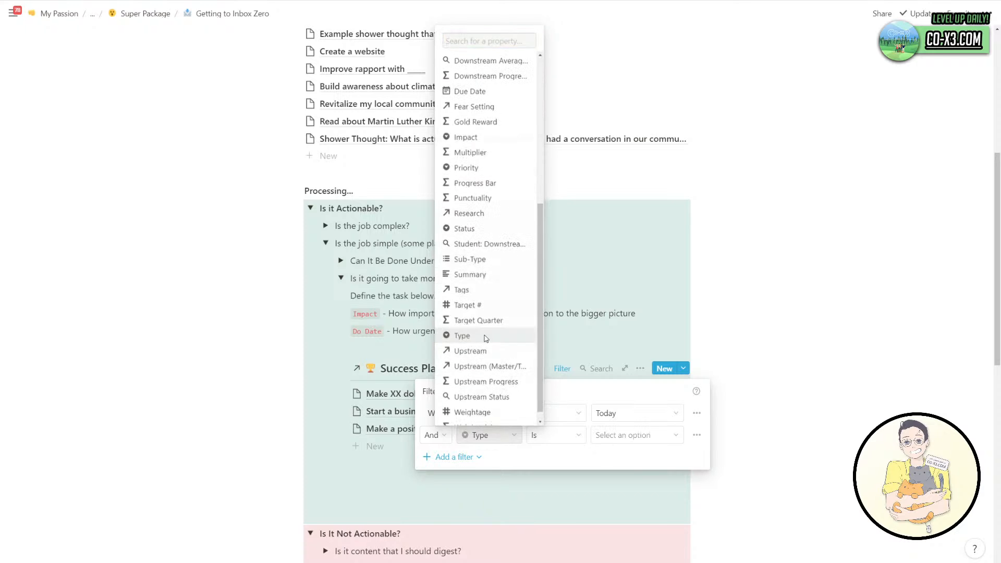
pyautogui.click(511, 335)
pyautogui.click(611, 435)
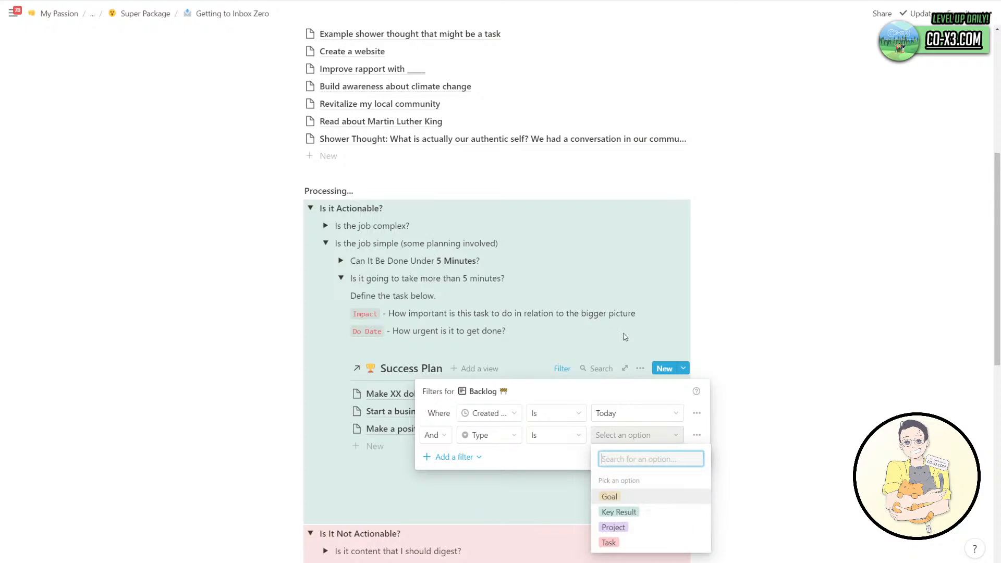
pyautogui.click(612, 541)
pyautogui.click(487, 335)
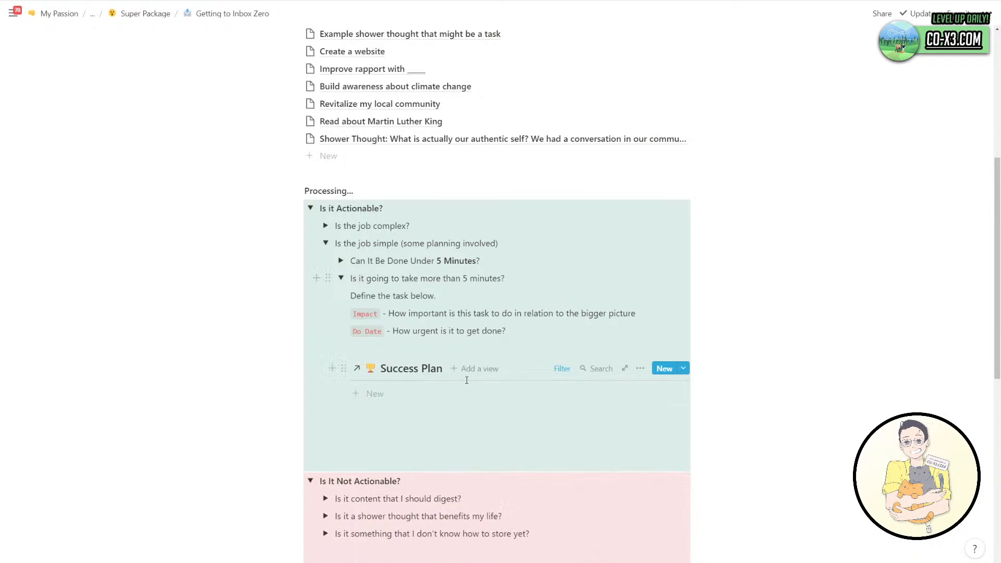
pyautogui.scroll(1, 463, 398)
pyautogui.scroll(1, 462, 398)
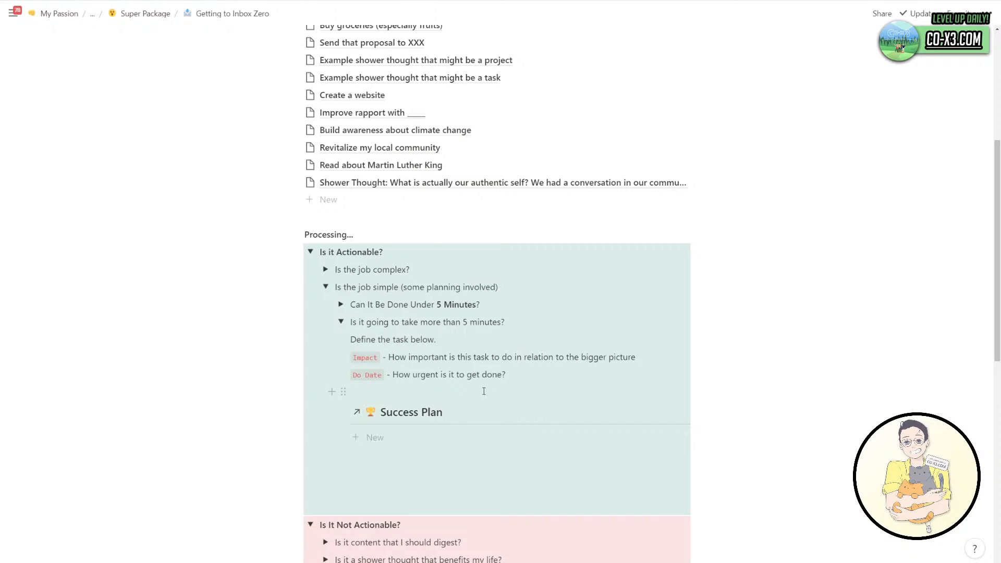
# Make the Processing questions, including the two 5-minute ones, bold.
pyautogui.scroll(3, 484, 393)
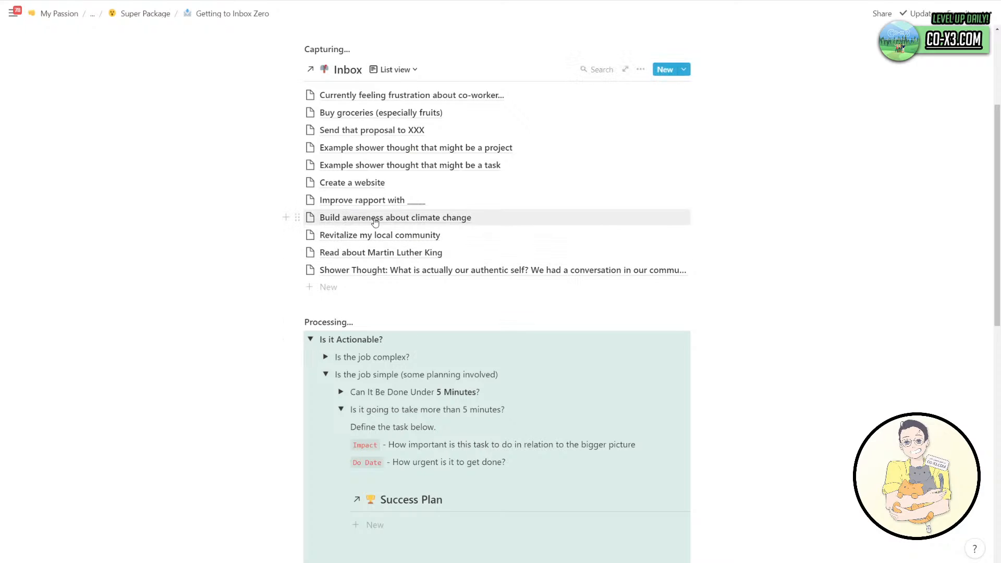
pyautogui.moveTo(362, 360); pyautogui.dragTo(409, 416)
pyautogui.hotkey('ctrl', 'b')
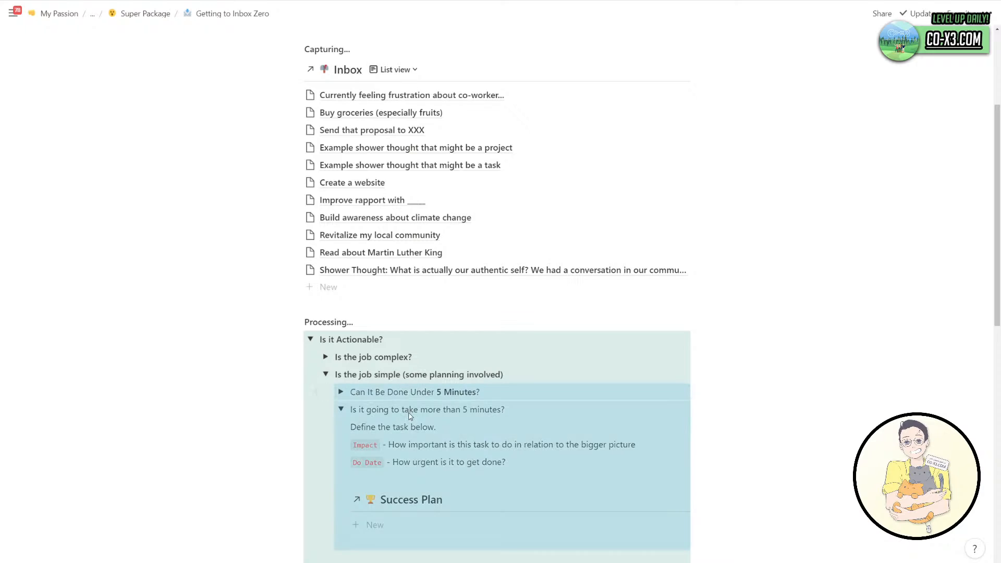
pyautogui.hotkey('ctrl', 'b')
# Move the Send that proposal to XXX item from the Inbox into the Success Plan list.
pyautogui.click(421, 372)
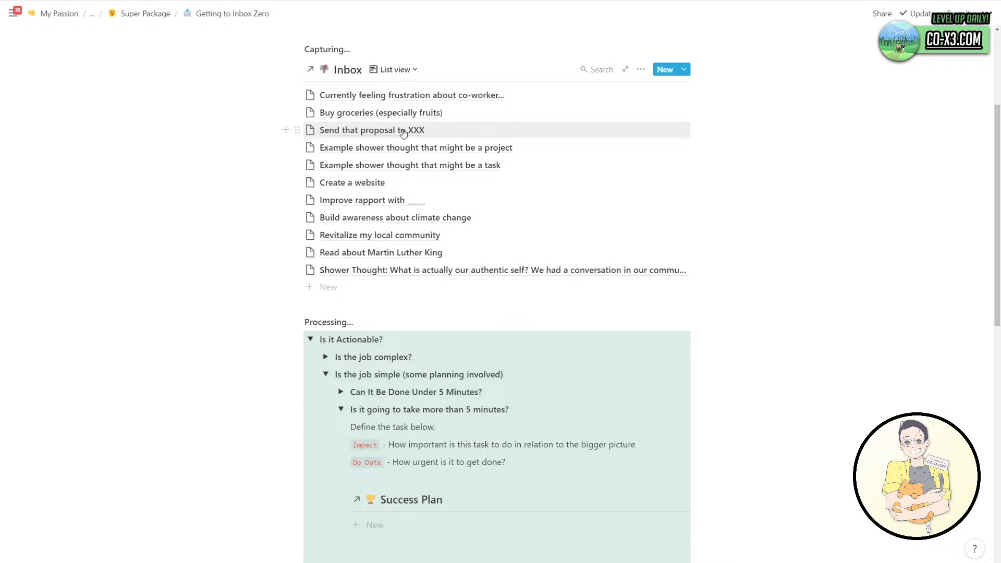
pyautogui.scroll(-1, 386, 135)
pyautogui.moveTo(392, 93); pyautogui.dragTo(459, 475)
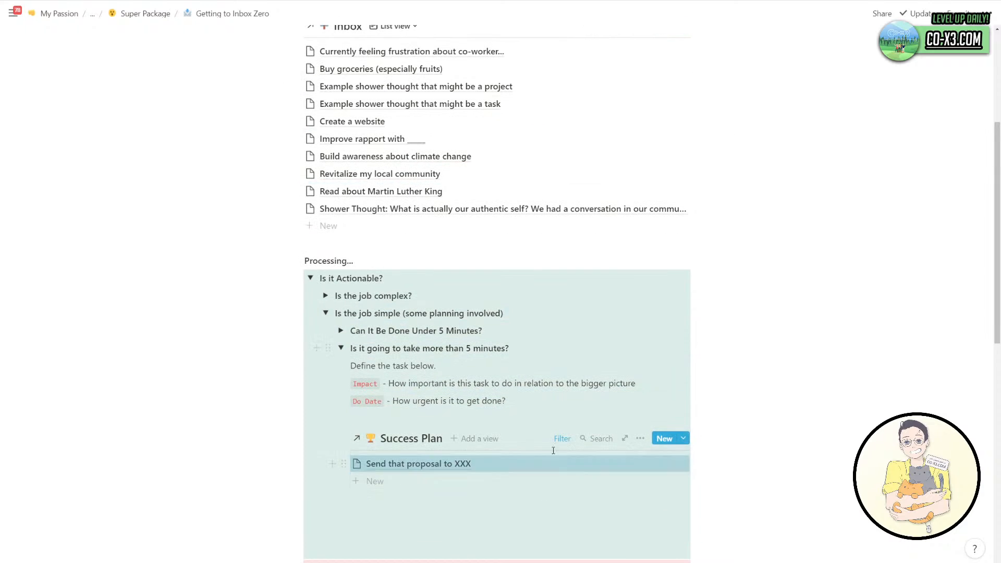
# On the Send that proposal to XXX task, start the formula with empty(prop("Do Date")).
pyautogui.click(491, 467)
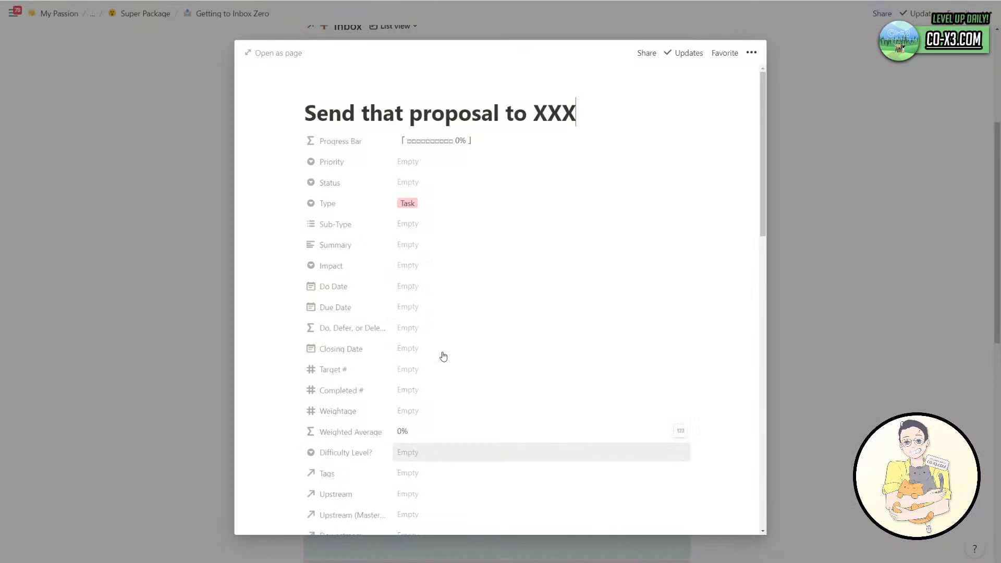
pyautogui.click(425, 332)
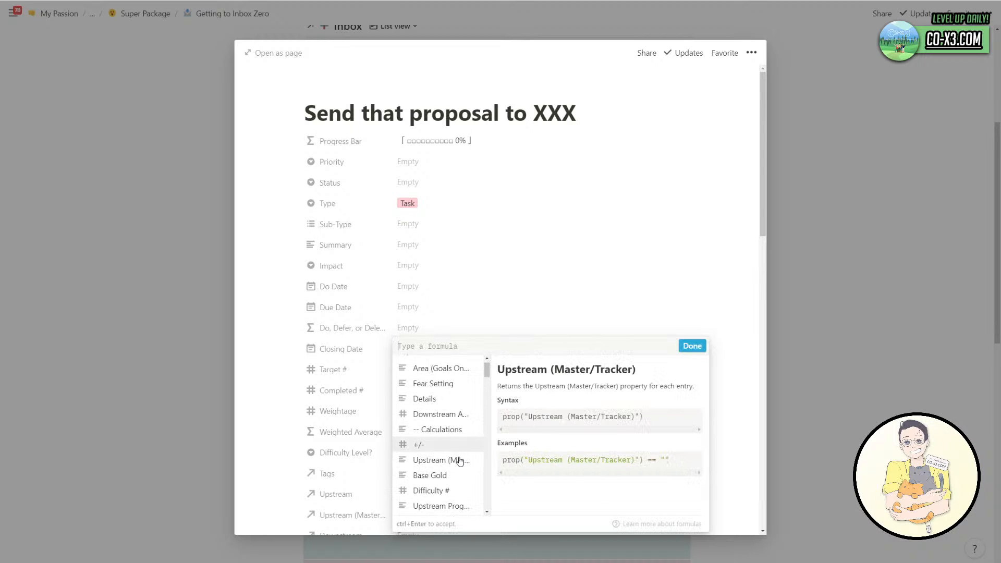
pyautogui.scroll(-5, 461, 433)
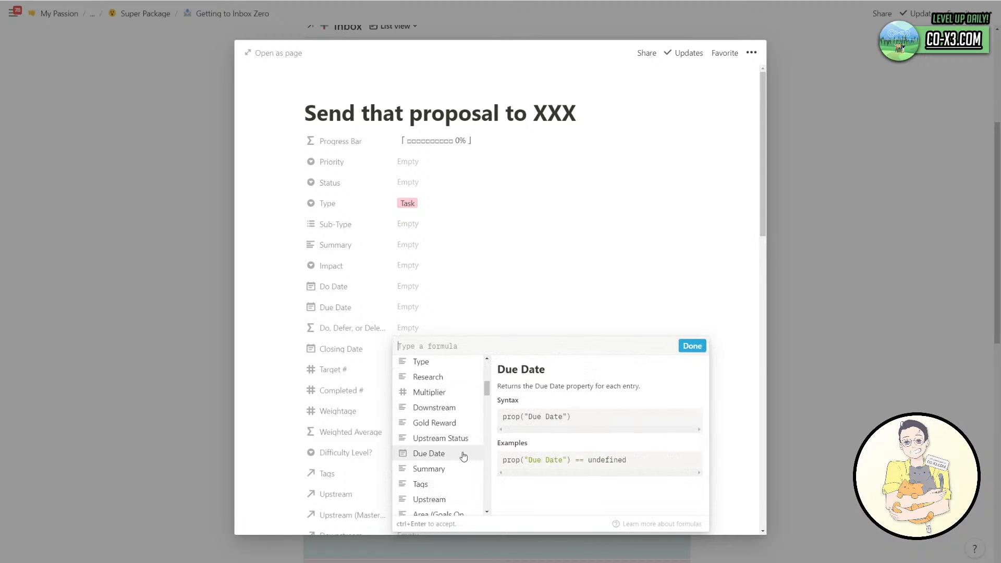
pyautogui.scroll(-8, 462, 456)
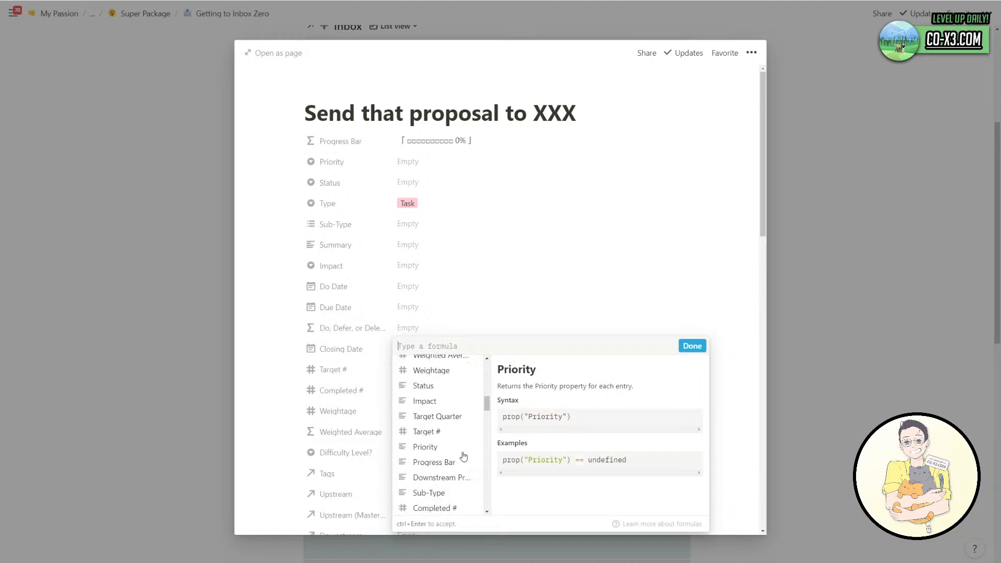
pyautogui.write('empty(')
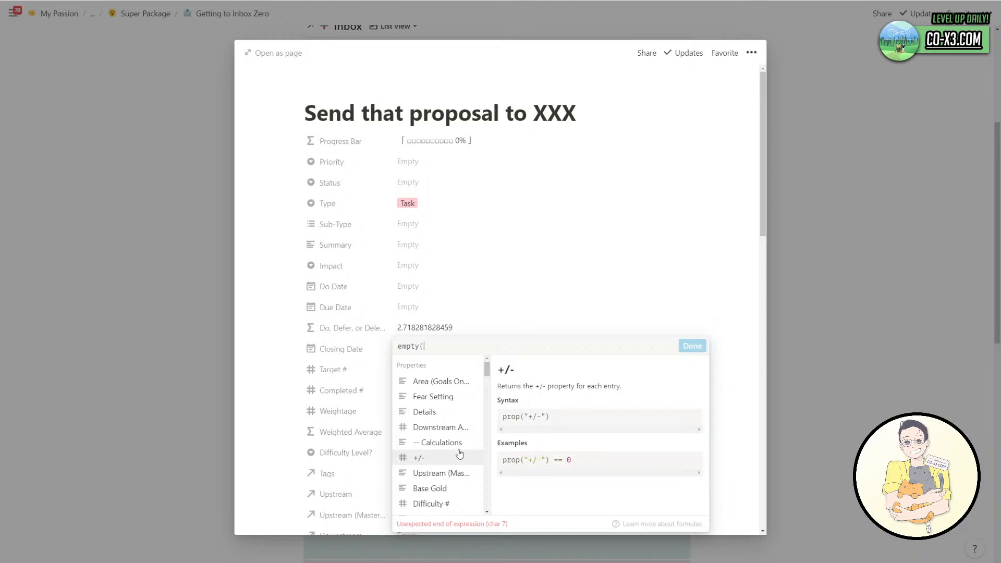
pyautogui.scroll(-6, 459, 454)
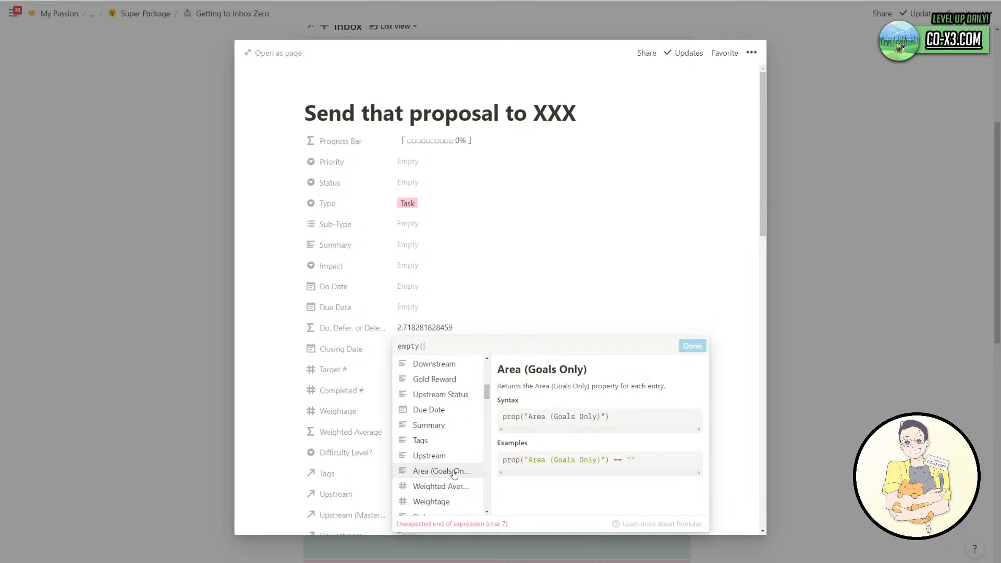
pyautogui.scroll(-8, 454, 473)
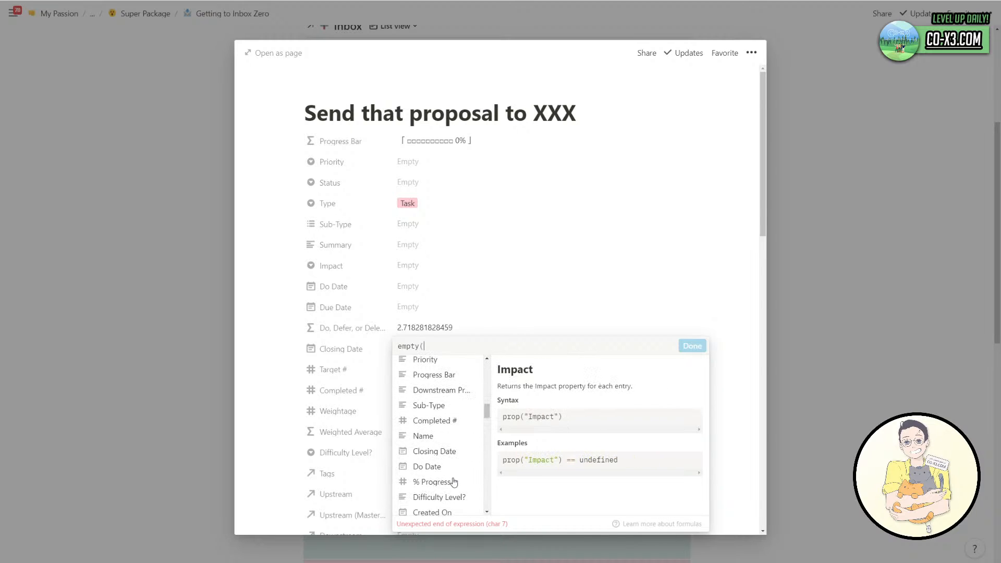
pyautogui.click(444, 468)
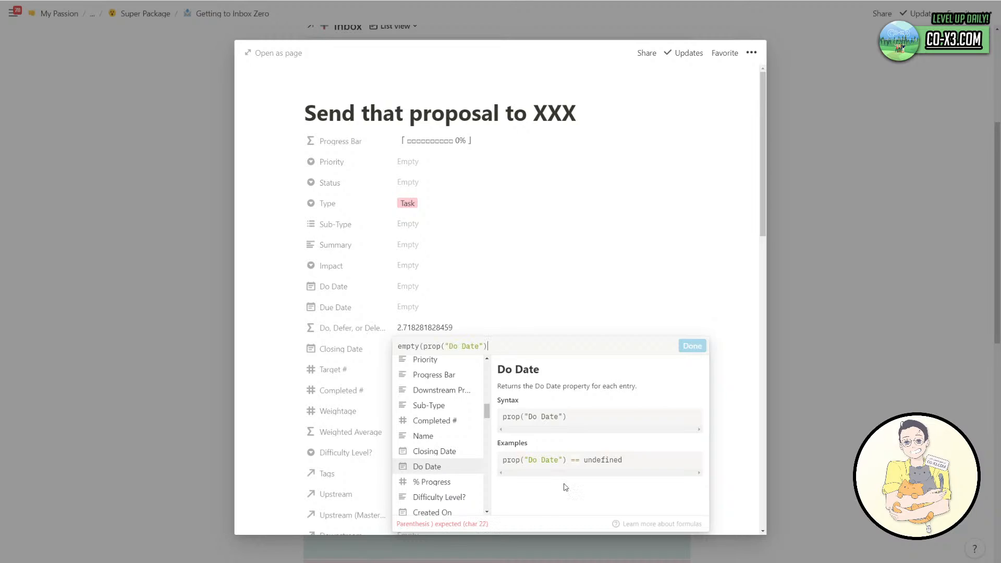
# Finish the formula as ? "⚠Warning! No Do Date!" : "OK" and confirm it.
pyautogui.write(')')
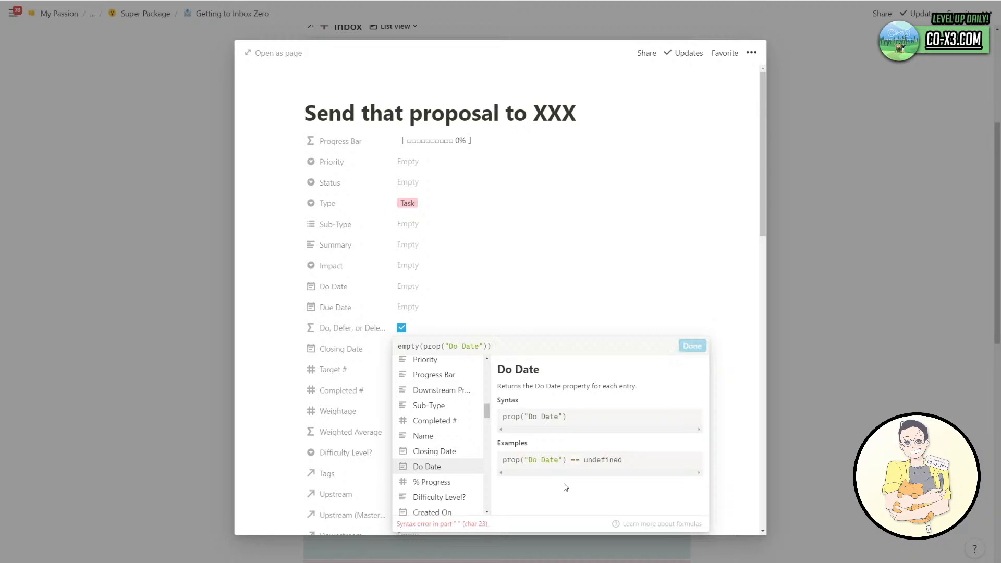
pyautogui.write(' ? "Warning! Empty!"')
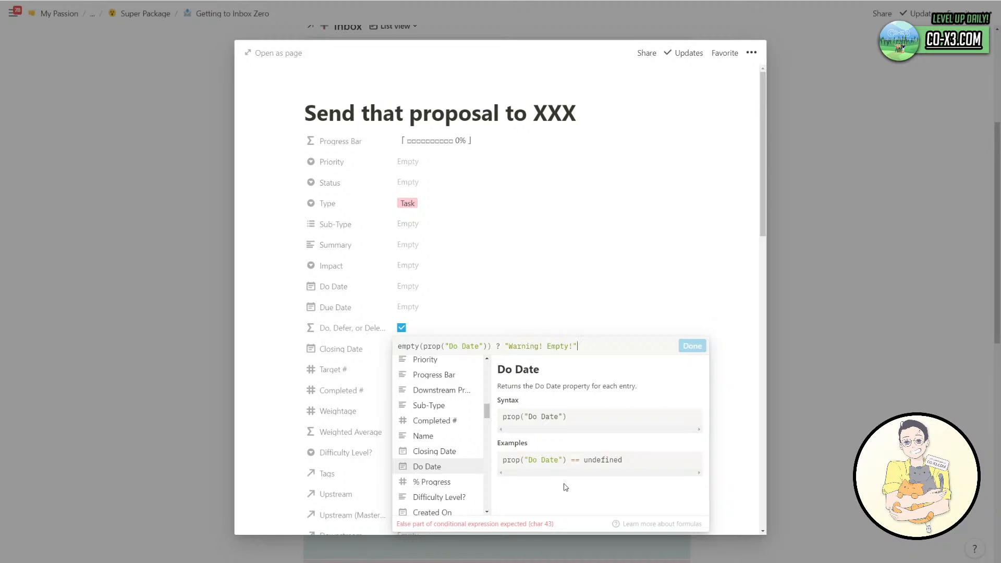
pyautogui.write(' :')
pyautogui.hotkey('ctrl', 'shift', 'Right')
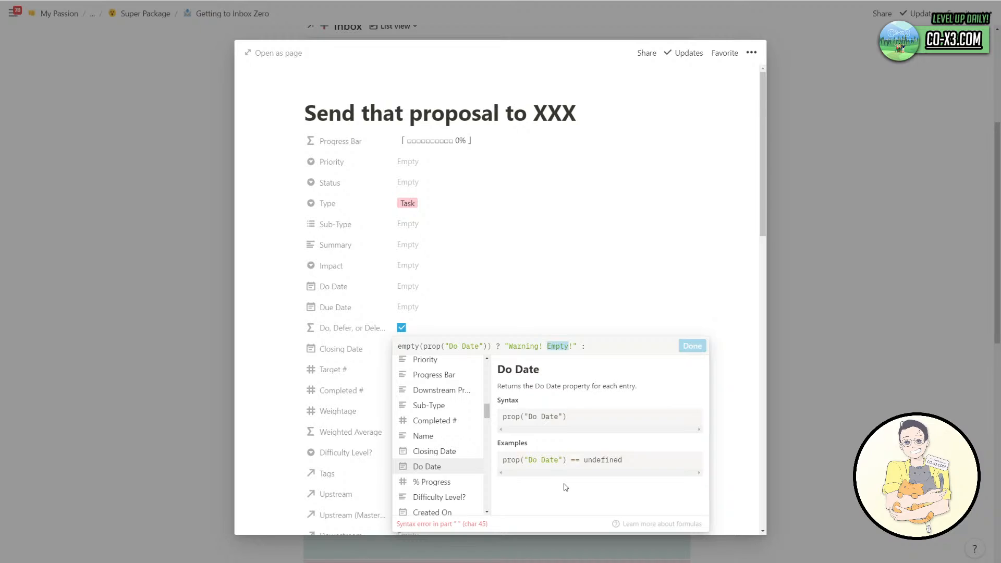
pyautogui.write('No ')
pyautogui.write('"OK')
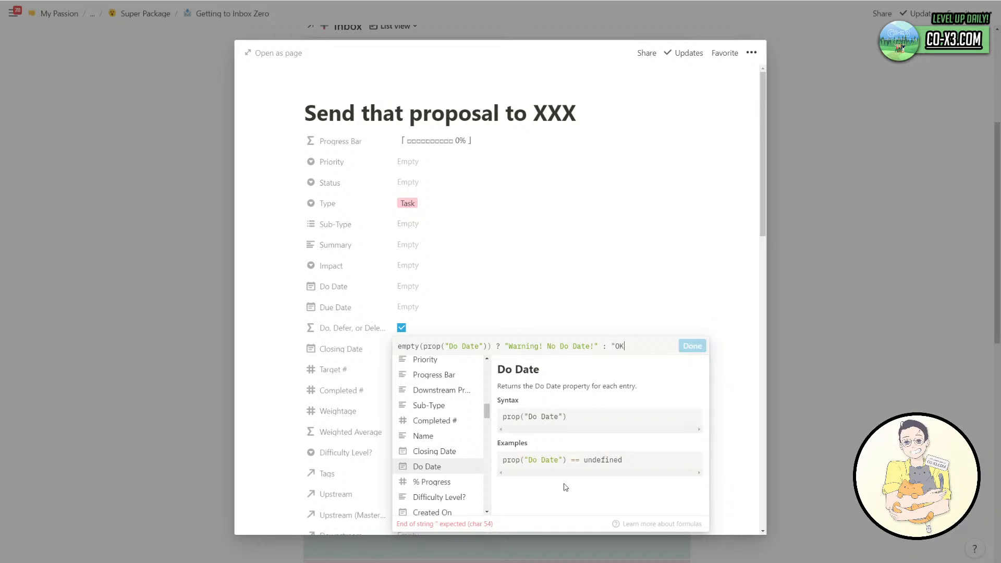
pyautogui.write('"')
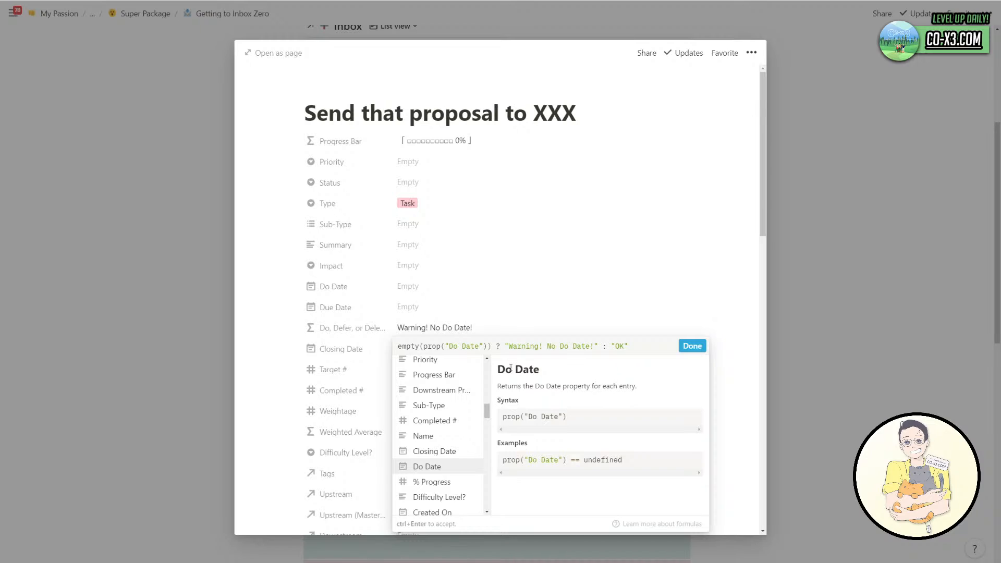
pyautogui.write('war')
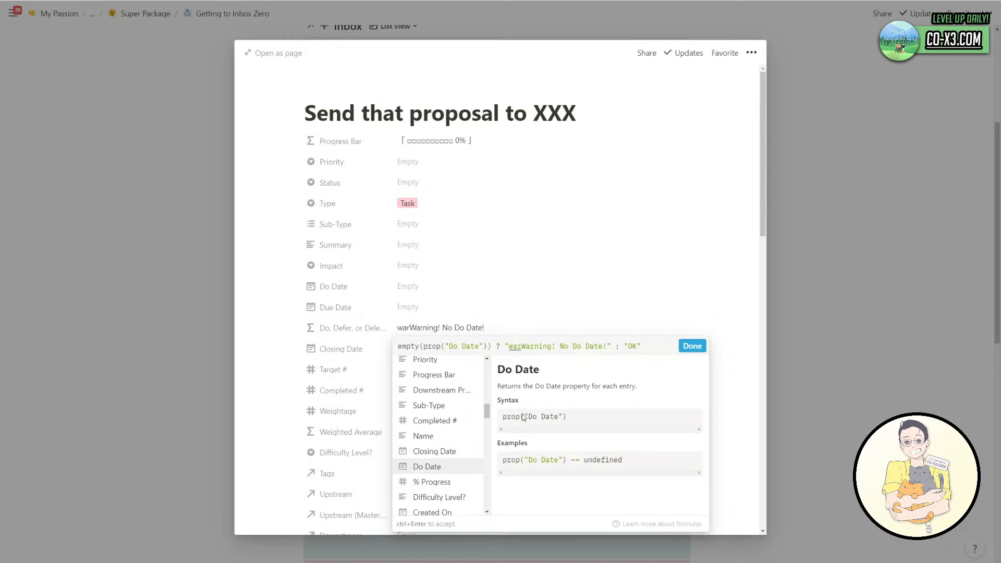
pyautogui.click(523, 416)
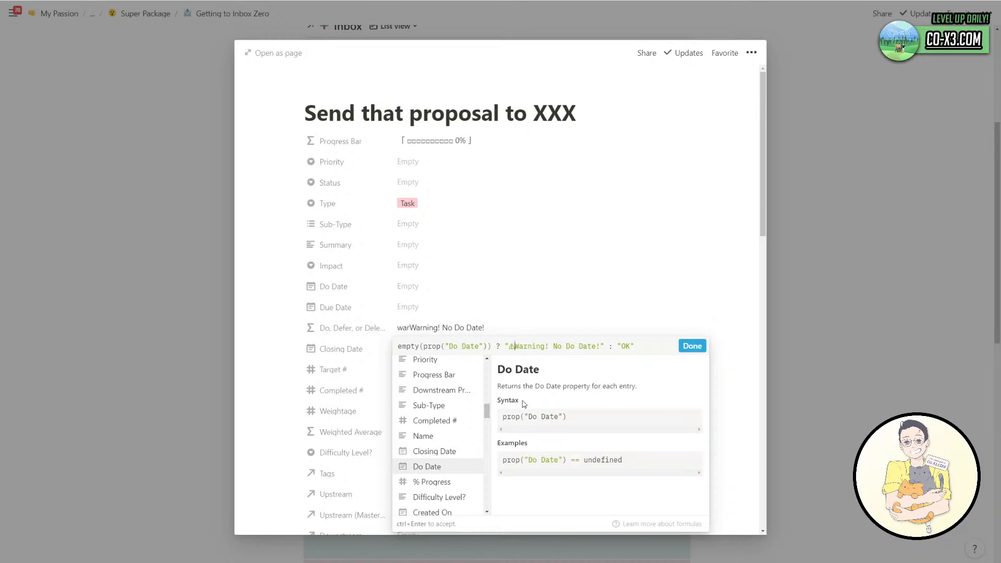
pyautogui.click(692, 346)
# Reopen the proposal task and apply the 25 Min Task template.
pyautogui.click(833, 335)
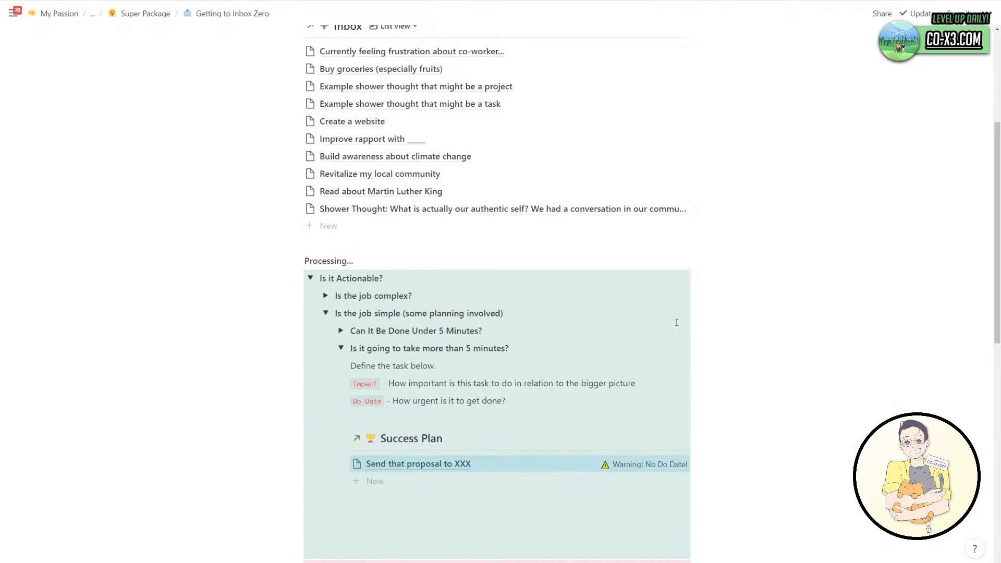
pyautogui.click(633, 472)
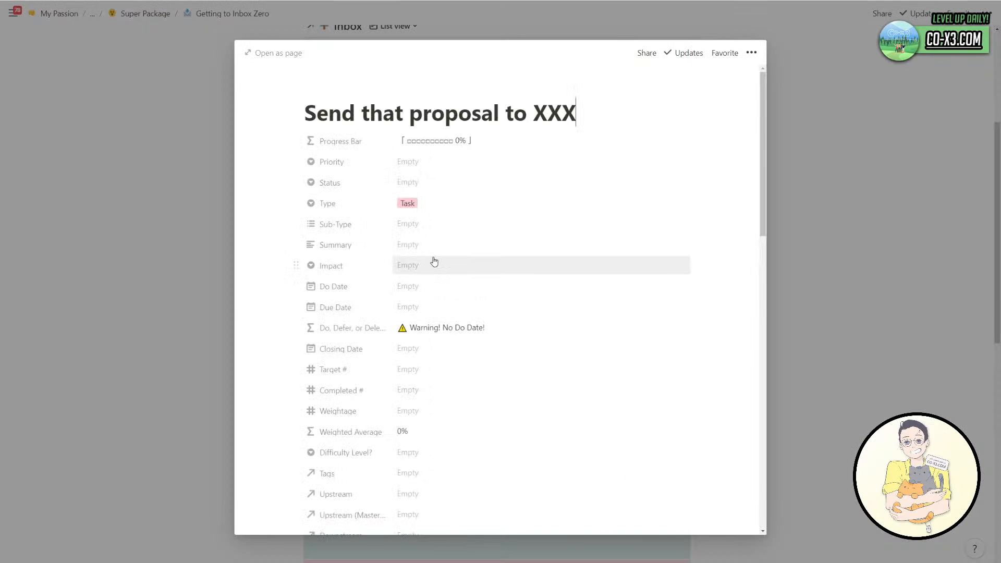
pyautogui.scroll(-8, 439, 292)
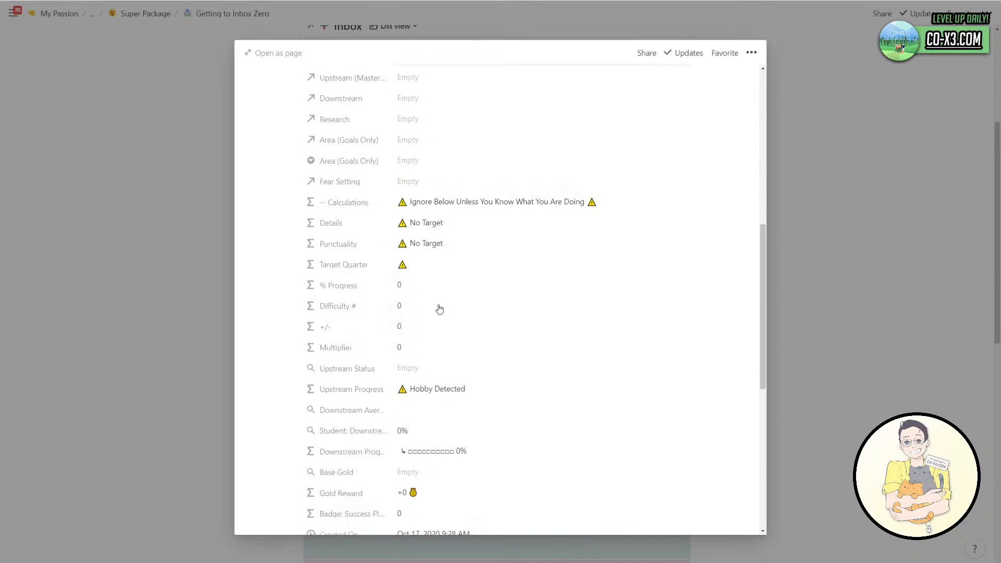
pyautogui.scroll(-7, 440, 310)
pyautogui.click(384, 373)
# Set the task's Impact to High and its Do Date to Oct 17, 2020.
pyautogui.scroll(6, 501, 392)
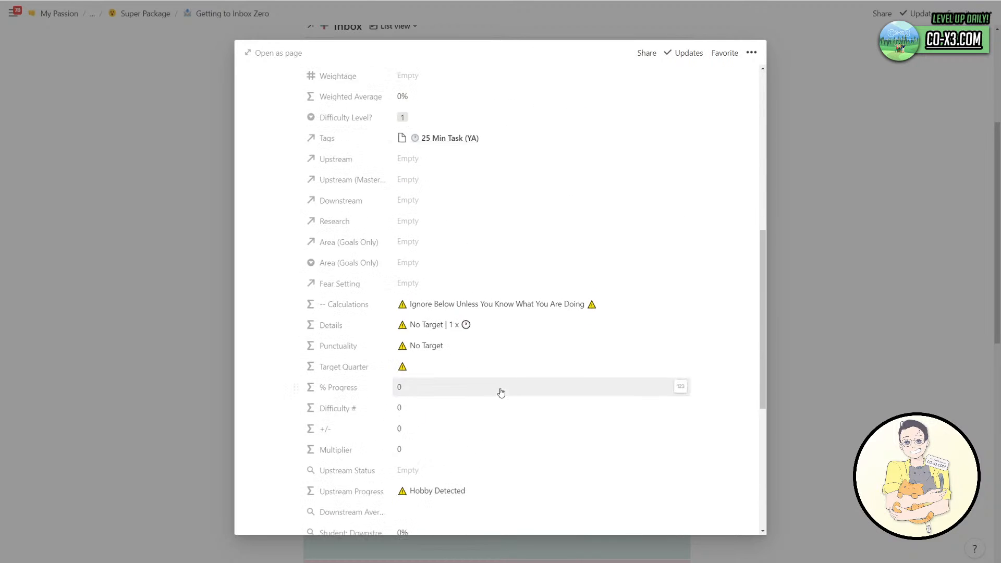
pyautogui.scroll(8, 498, 390)
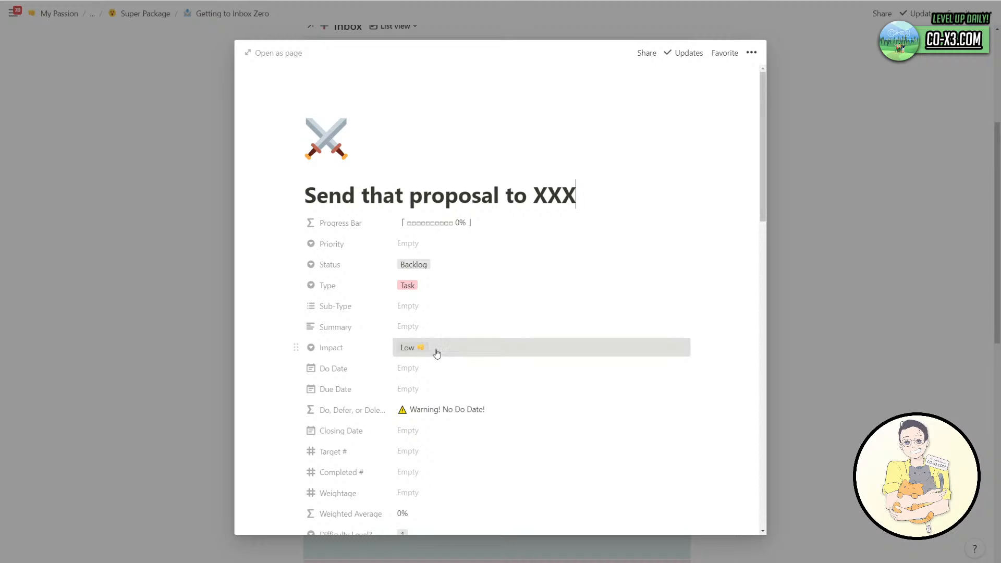
pyautogui.click(436, 353)
pyautogui.click(457, 444)
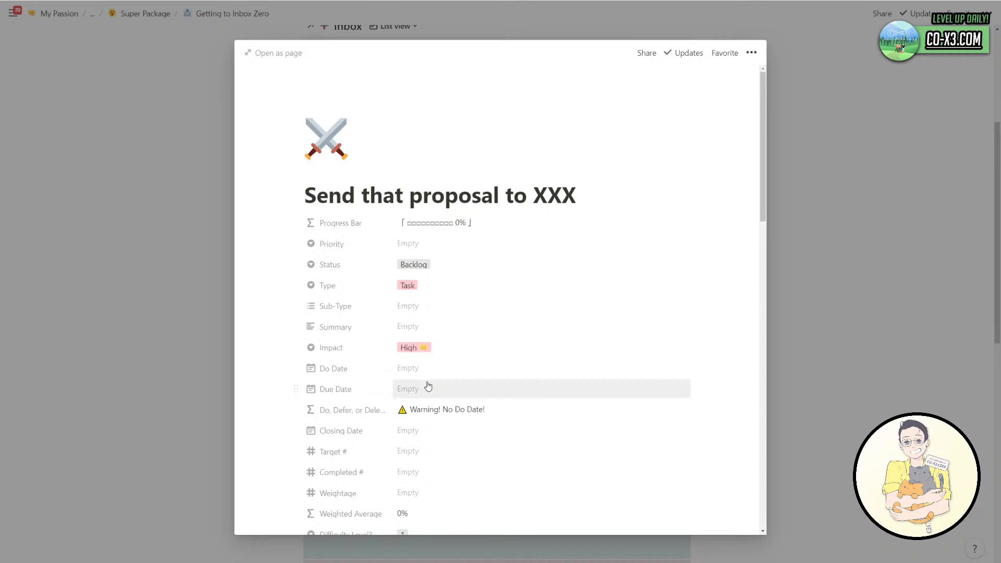
pyautogui.click(442, 371)
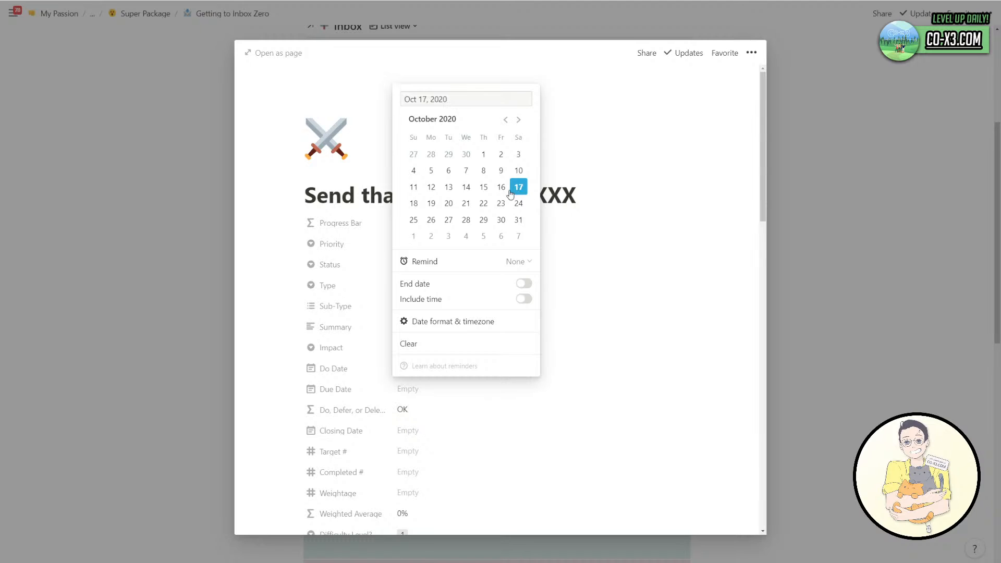
pyautogui.click(325, 261)
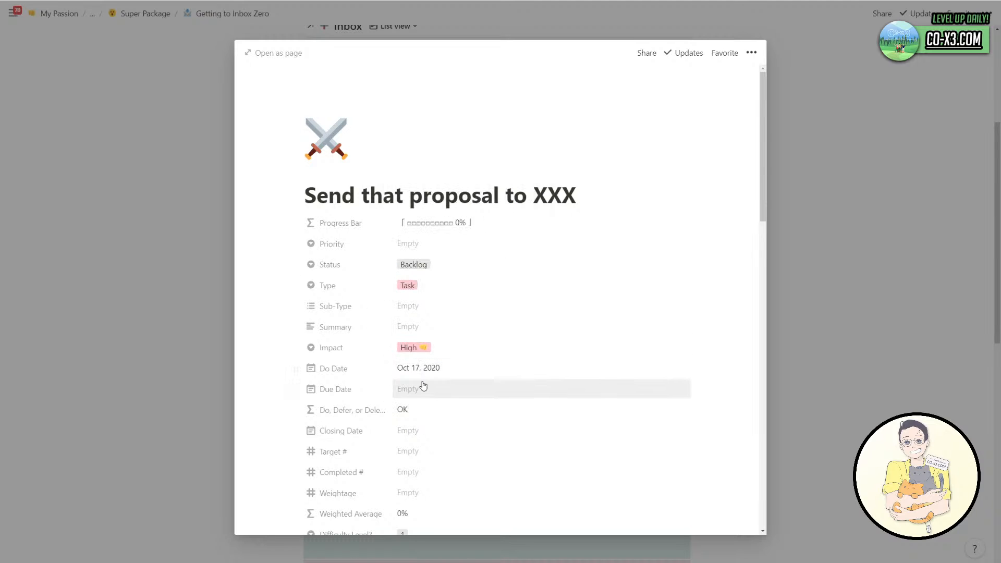
# Change the inline-code label 'Do Date' to 'Due Date' on the urgency line.
pyautogui.click(185, 345)
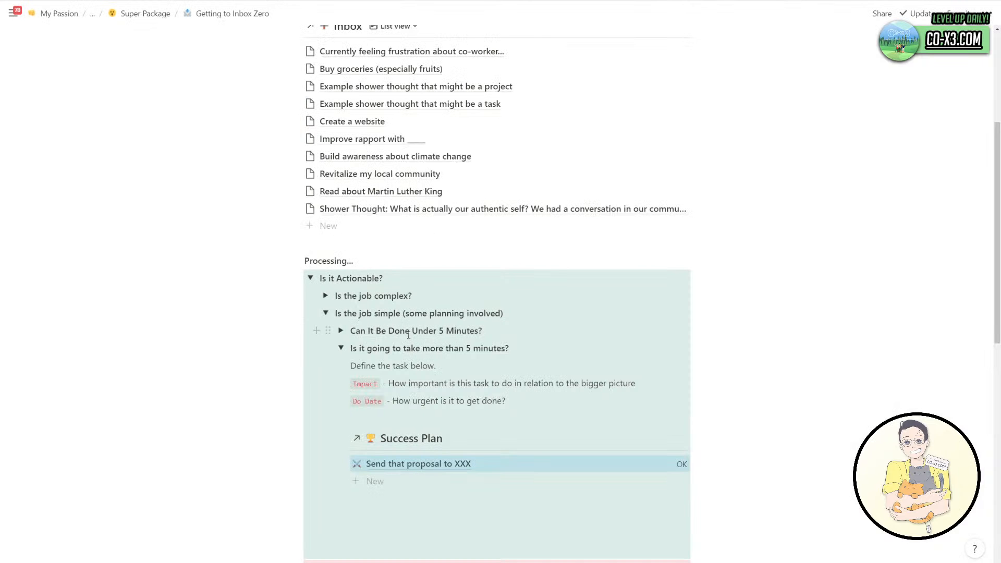
pyautogui.scroll(-2, 372, 309)
pyautogui.click(362, 313)
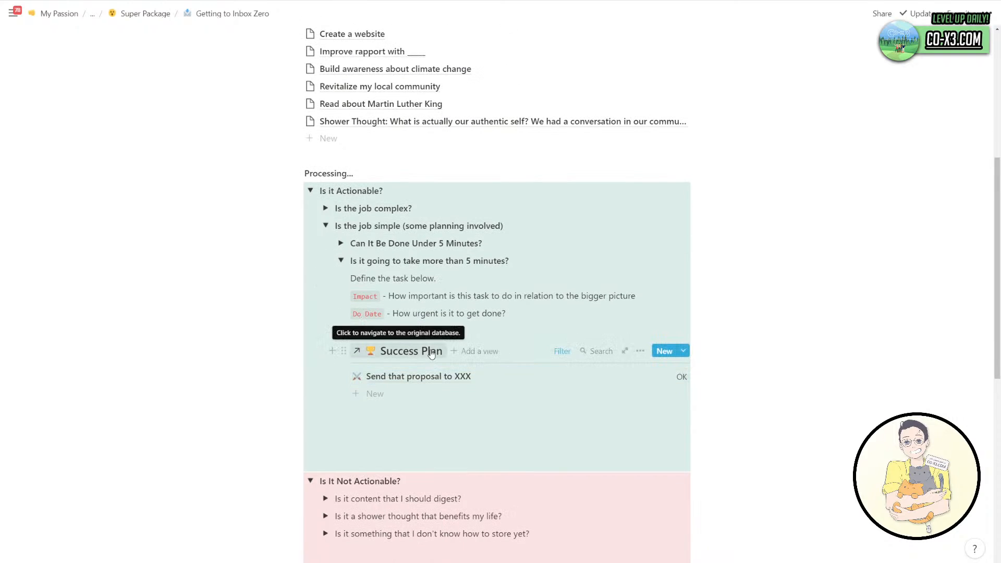
pyautogui.press('BackSpace')
pyautogui.write('yu')
pyautogui.press('BackSpace')
pyautogui.press('BackSpace')
pyautogui.write('ue')
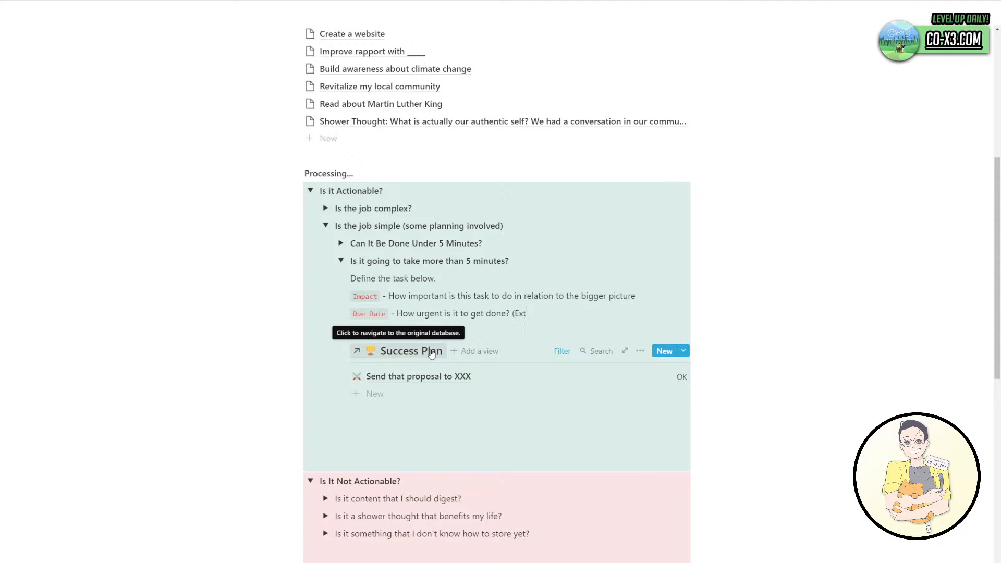
# End the line with '(External Factors)' and start a 'Then, we decide on our action…' sentence below.
pyautogui.write('ernal Factors')
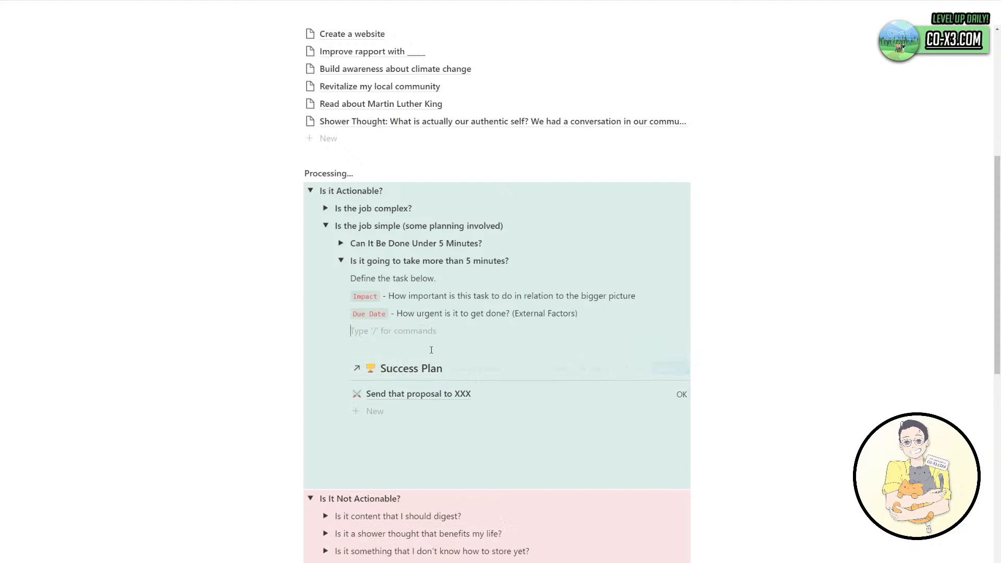
pyautogui.press('Return')
pyautogui.write('Then')
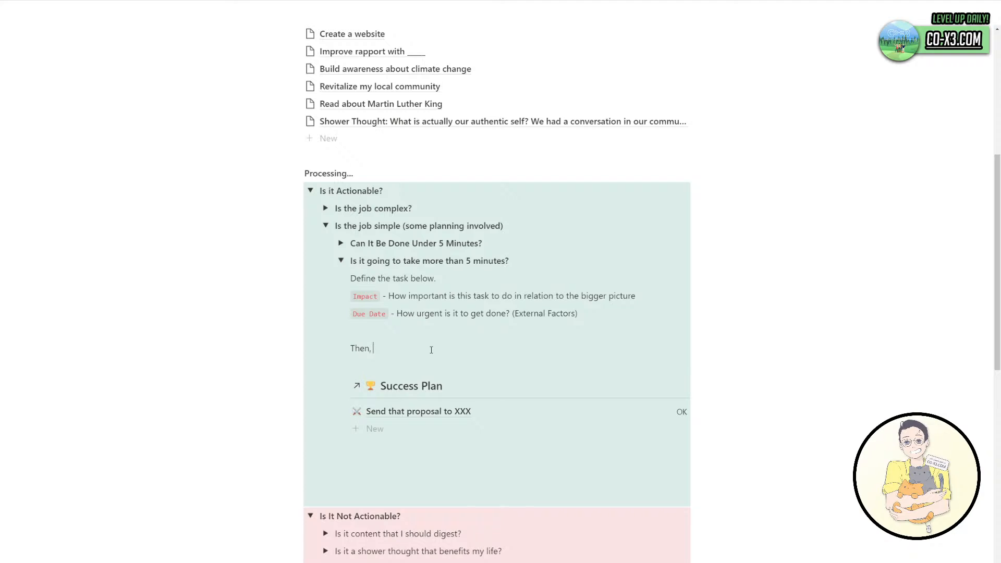
pyautogui.write(', we decide on qur action to be taken bas')
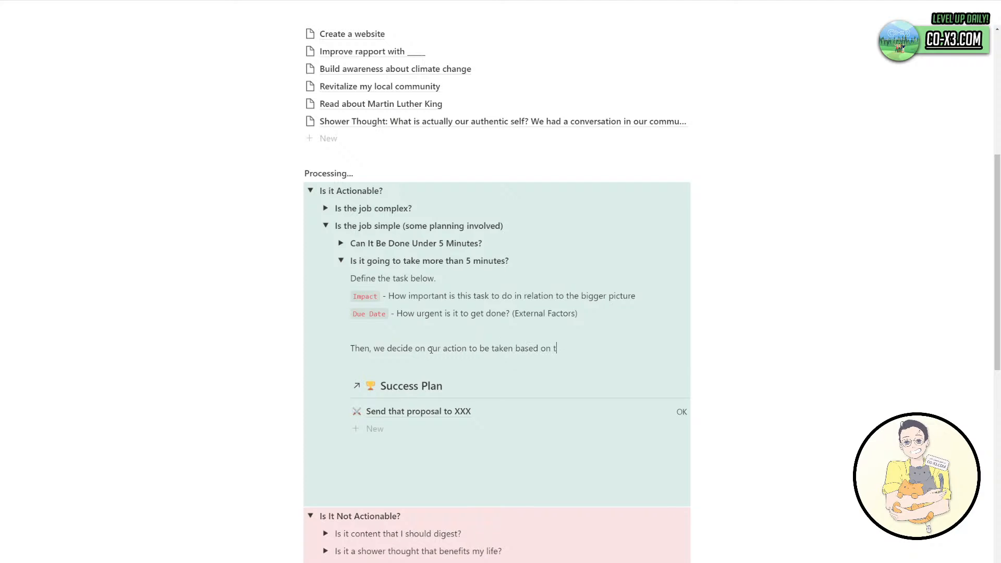
pyautogui.write('ed on the formula output.')
# Edit the Do, Defer, or Delegate formula to check Due Date and warn 'No Due Date!'.
pyautogui.click(462, 411)
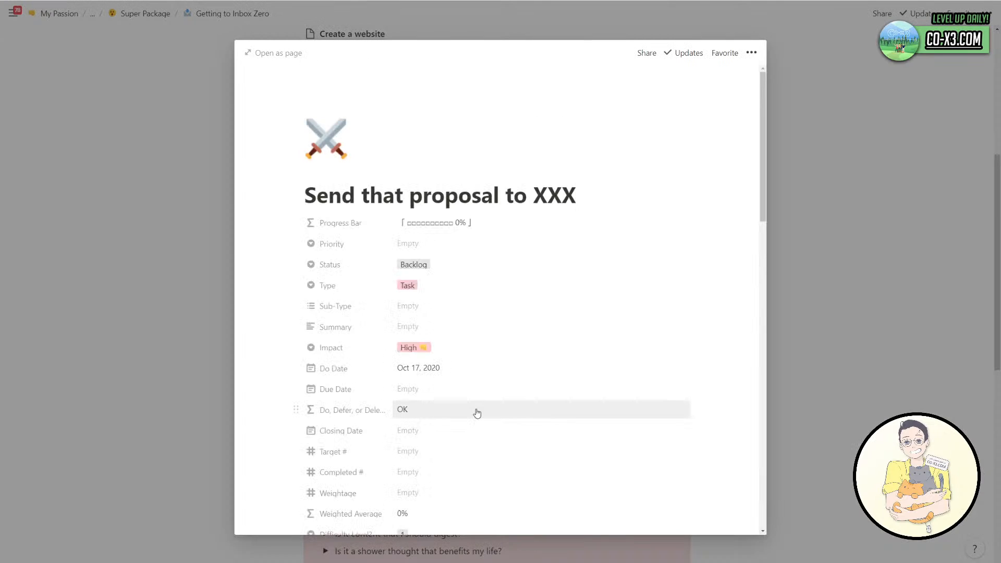
pyautogui.click(379, 411)
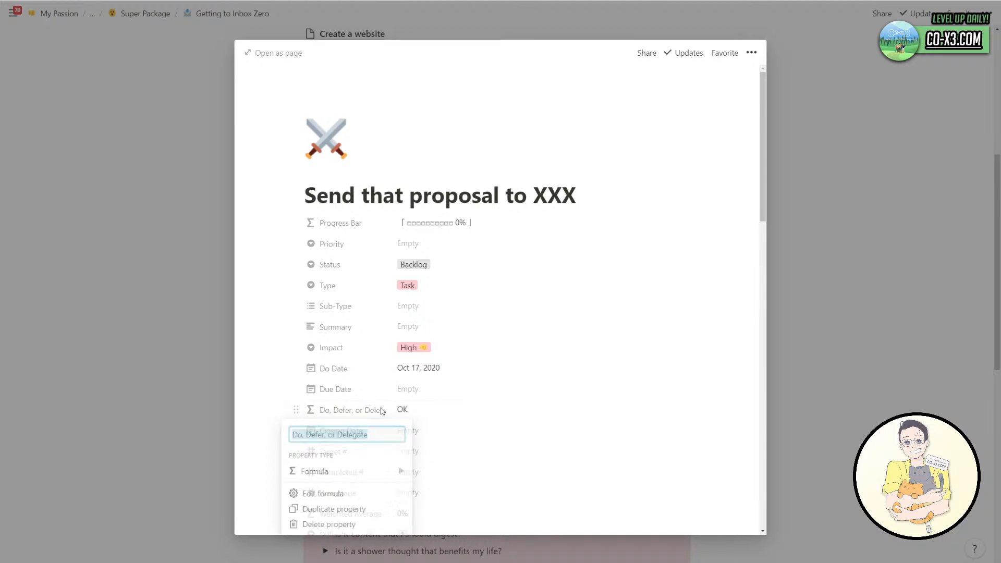
pyautogui.click(426, 409)
pyautogui.click(426, 409)
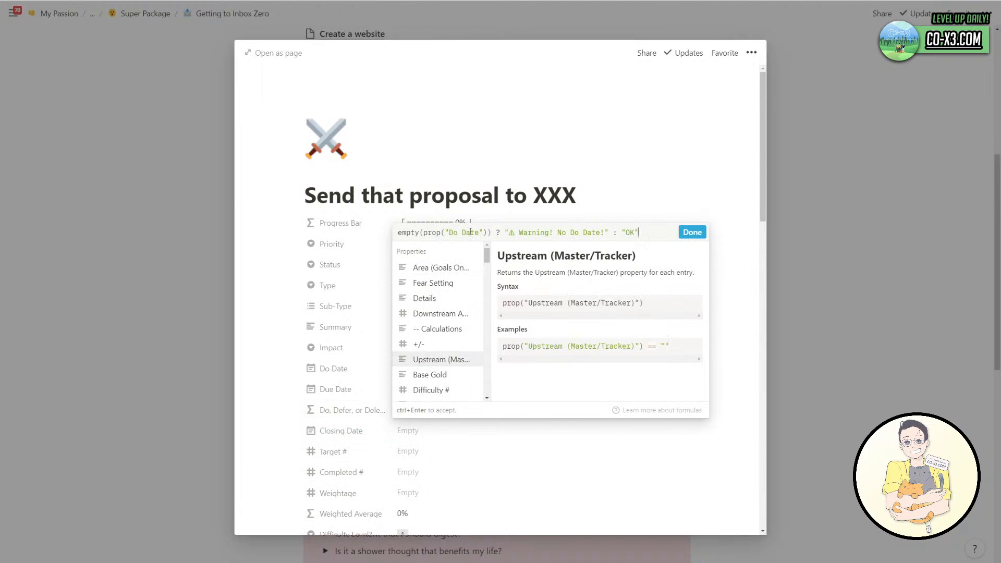
pyautogui.press('BackSpace')
pyautogui.write('ue')
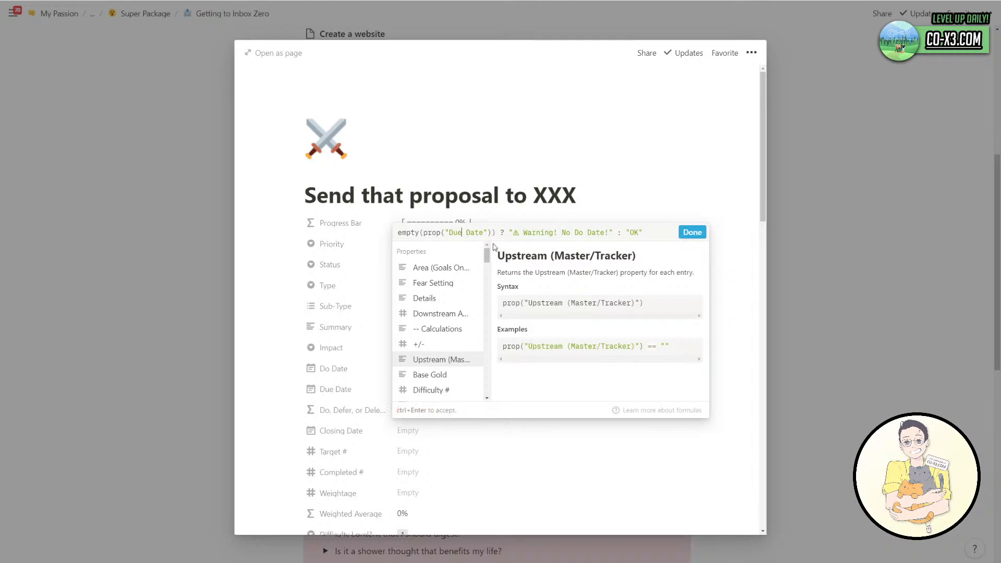
pyautogui.doubleClick(578, 231)
pyautogui.write('Due')
pyautogui.click(692, 232)
pyautogui.click(828, 369)
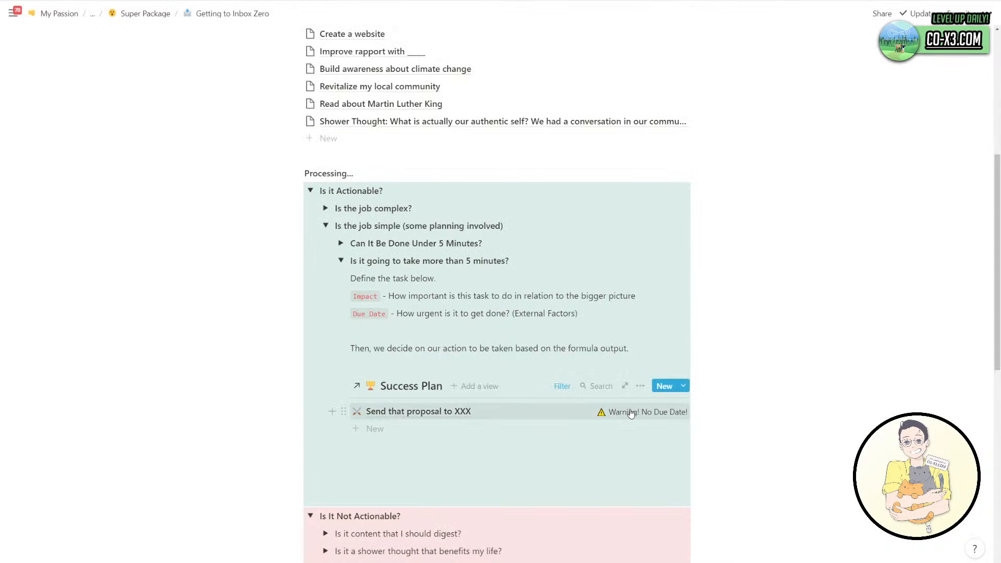
# Give the Send that proposal to XXX task a Due Date of Oct 21, 2020.
pyautogui.scroll(3, 630, 411)
pyautogui.scroll(-3, 629, 410)
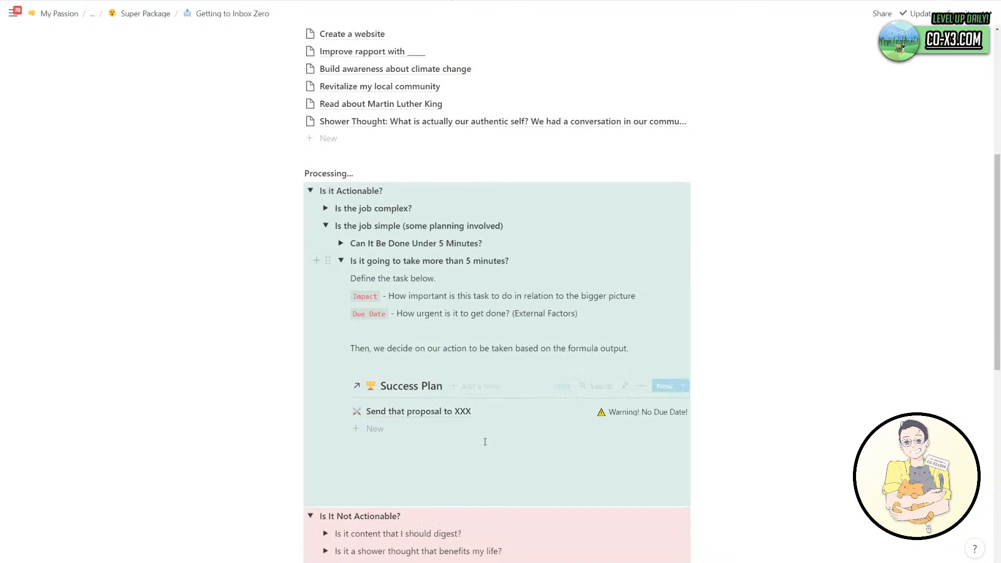
pyautogui.click(493, 413)
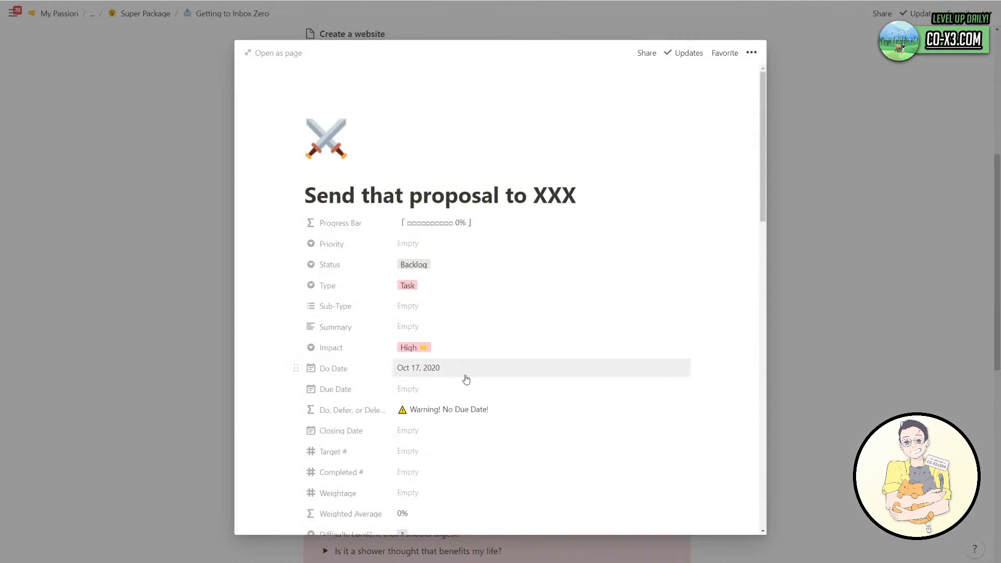
pyautogui.scroll(-1, 466, 379)
pyautogui.click(418, 348)
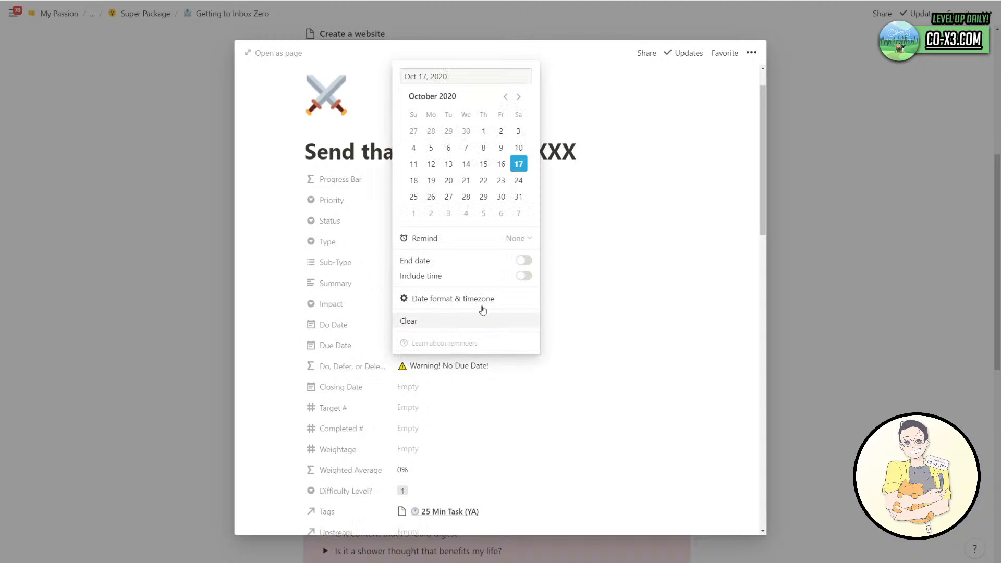
pyautogui.click(463, 182)
pyautogui.click(627, 255)
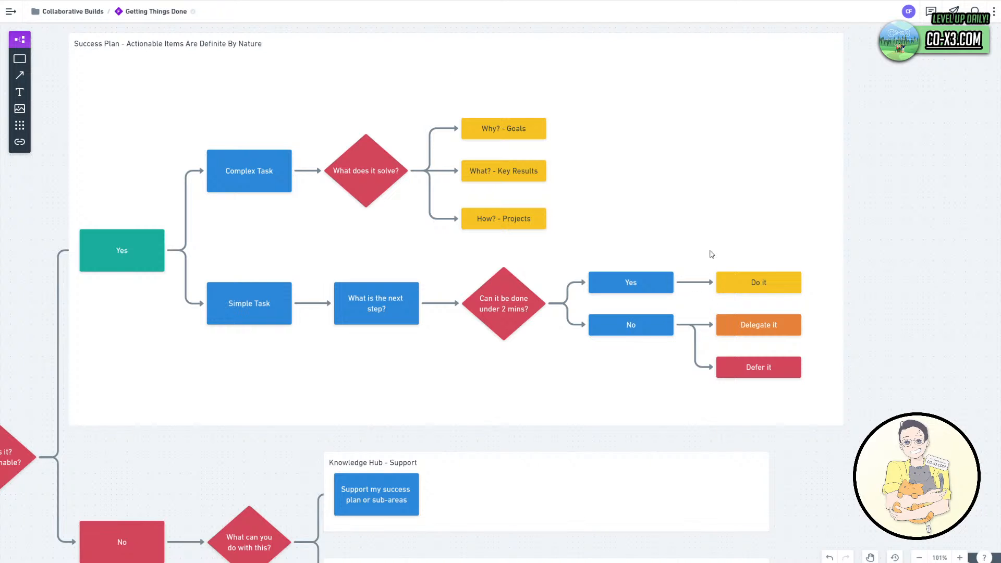
# Widen the Success Plan frame to the right in Whimsical.
pyautogui.click(712, 254)
pyautogui.click(907, 399)
pyautogui.moveTo(894, 411); pyautogui.dragTo(633, 427)
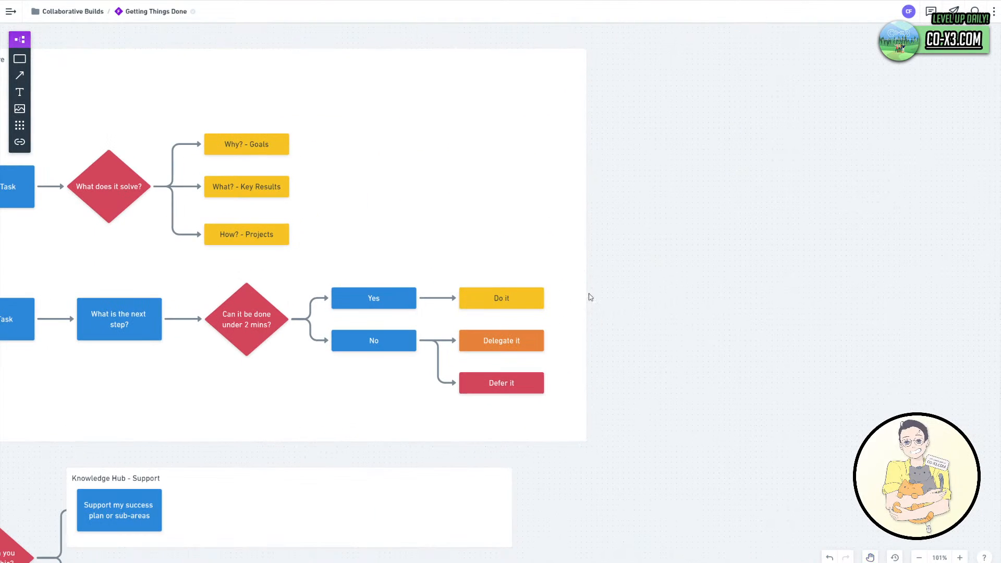
pyautogui.click(587, 244)
pyautogui.moveTo(588, 244); pyautogui.dragTo(876, 247)
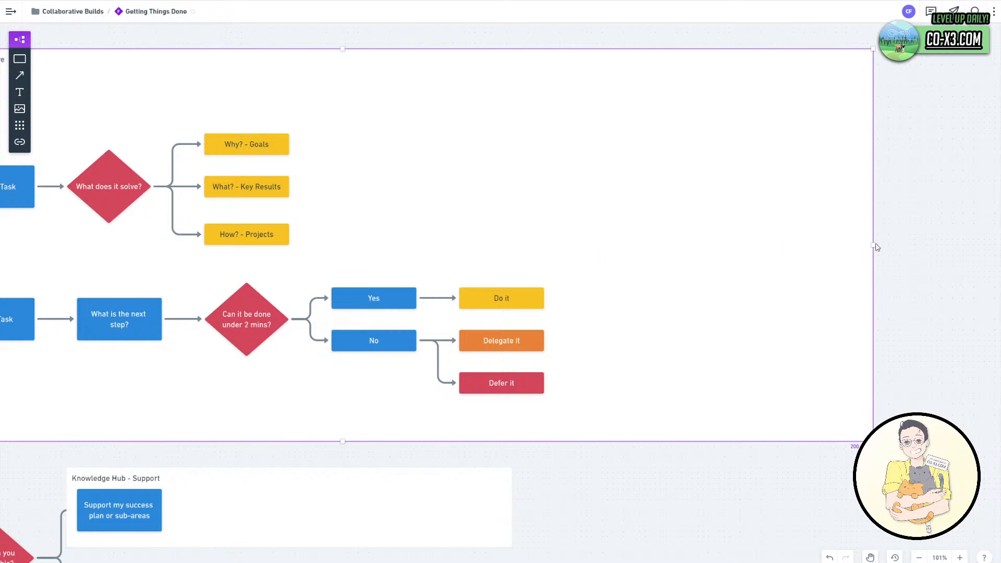
pyautogui.click(926, 294)
pyautogui.scroll(3, 458, 404)
pyautogui.moveTo(594, 473); pyautogui.dragTo(691, 482)
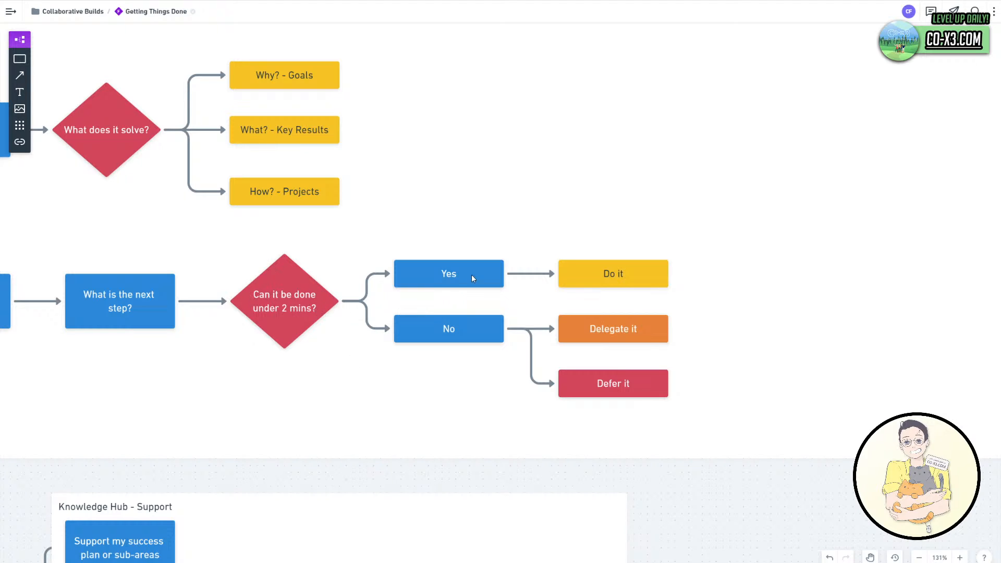
# Move No, Delegate it and Defer it above, and Yes with Do it below.
pyautogui.click(614, 273)
pyautogui.click(452, 276)
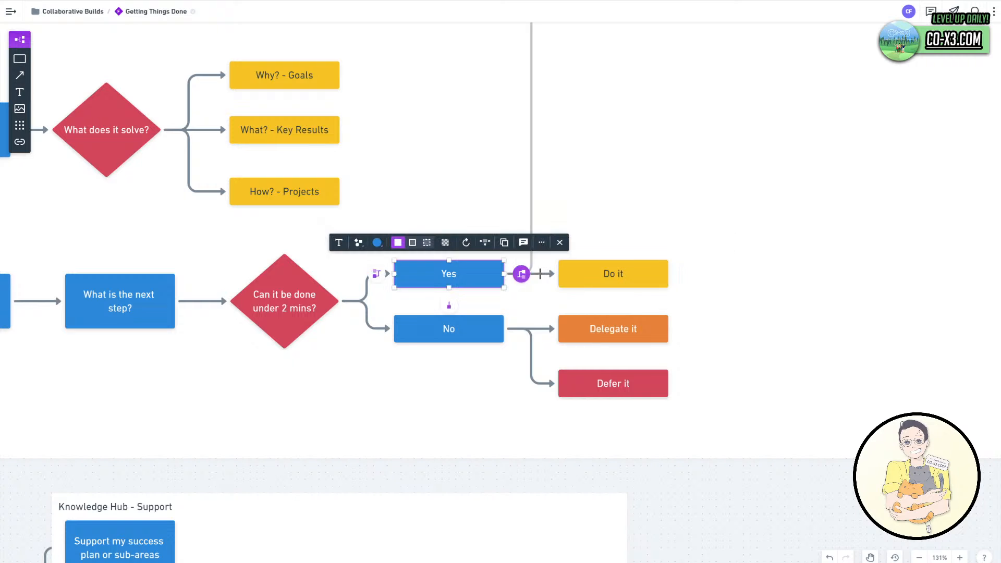
pyautogui.click(607, 277)
pyautogui.click(466, 333)
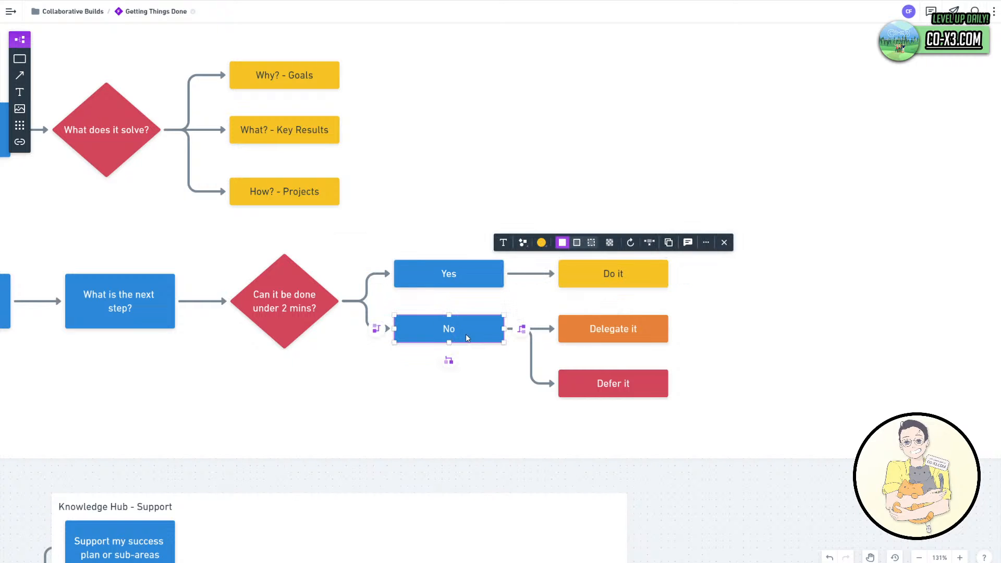
pyautogui.keyDown('shift'); pyautogui.click(603, 339); pyautogui.keyUp('shift')
pyautogui.keyDown('shift'); pyautogui.click(603, 392); pyautogui.keyUp('shift')
pyautogui.moveTo(603, 396); pyautogui.dragTo(596, 259)
pyautogui.click(603, 279)
pyautogui.keyDown('shift'); pyautogui.click(467, 274); pyautogui.keyUp('shift')
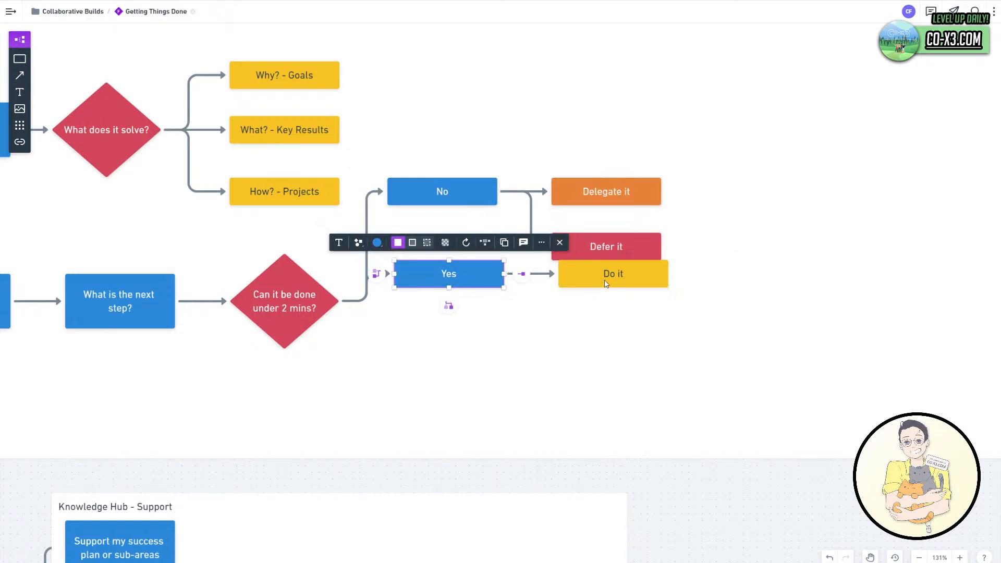
pyautogui.moveTo(480, 286); pyautogui.dragTo(482, 393)
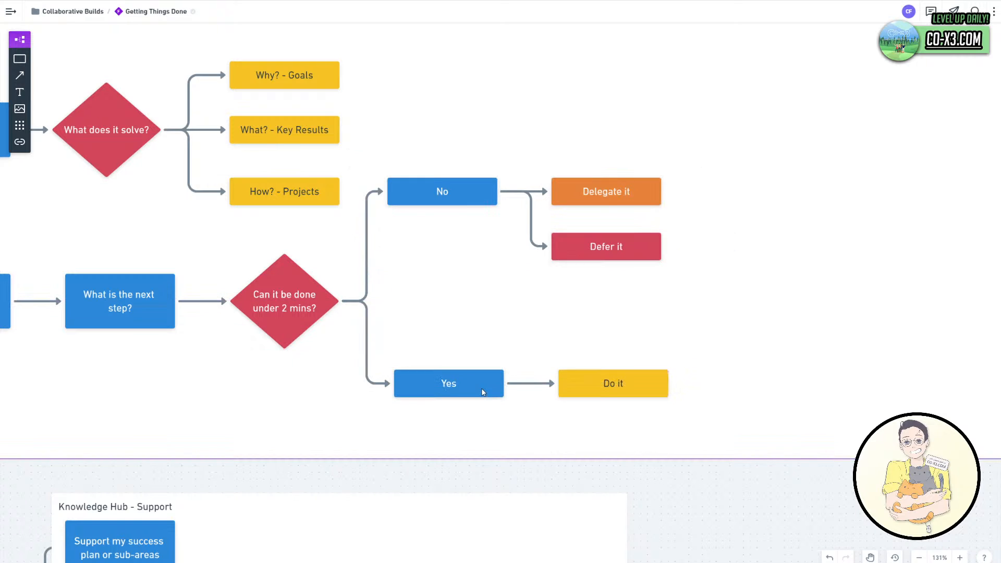
# Lower the No branch closer to the decision and undo an accidental section move.
pyautogui.click(465, 192)
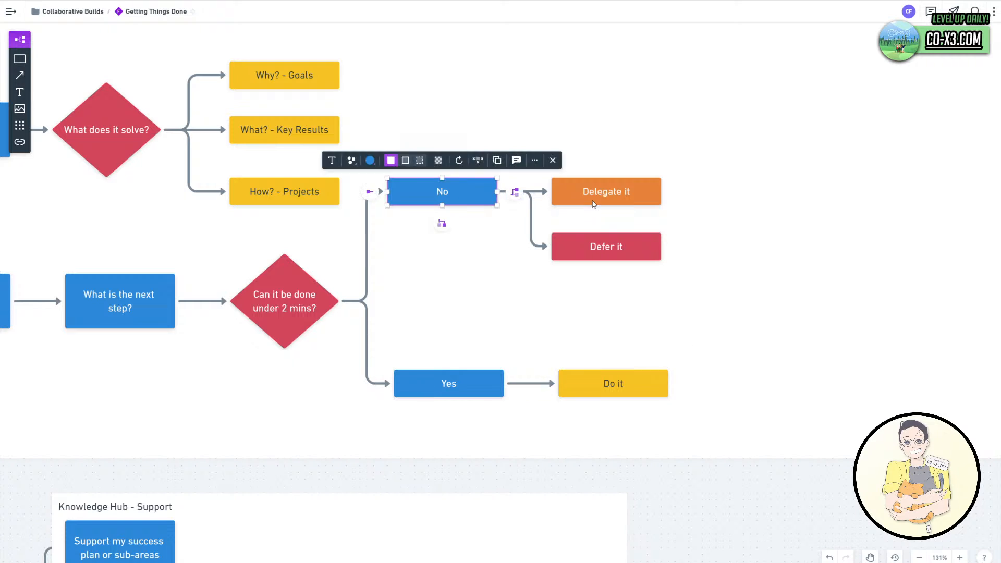
pyautogui.keyDown('shift'); pyautogui.click(605, 194); pyautogui.keyUp('shift')
pyautogui.keyDown('shift'); pyautogui.click(612, 250); pyautogui.keyUp('shift')
pyautogui.moveTo(612, 250); pyautogui.dragTo(613, 290)
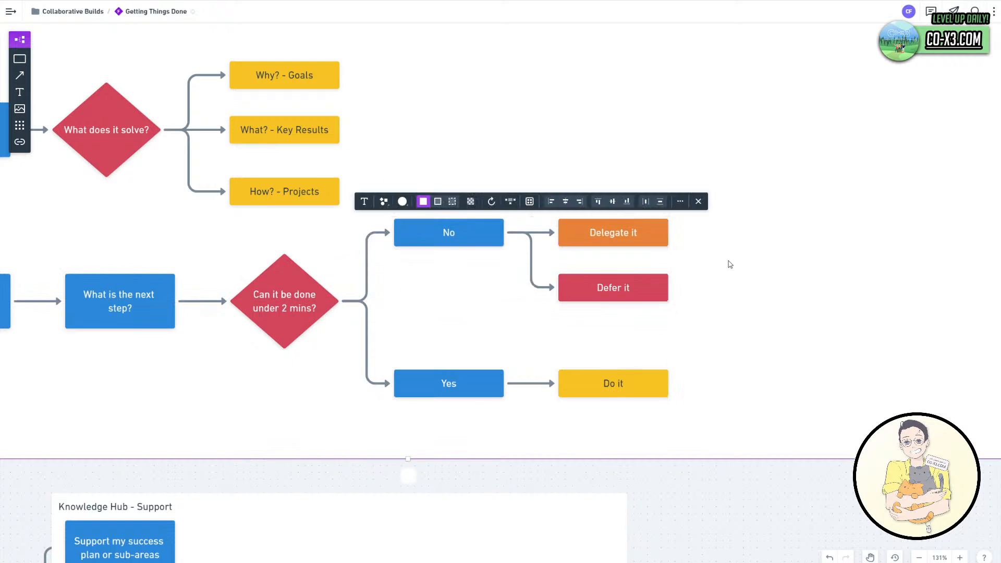
pyautogui.moveTo(687, 310); pyautogui.dragTo(605, 265)
pyautogui.hotkey('ctrl', 'z')
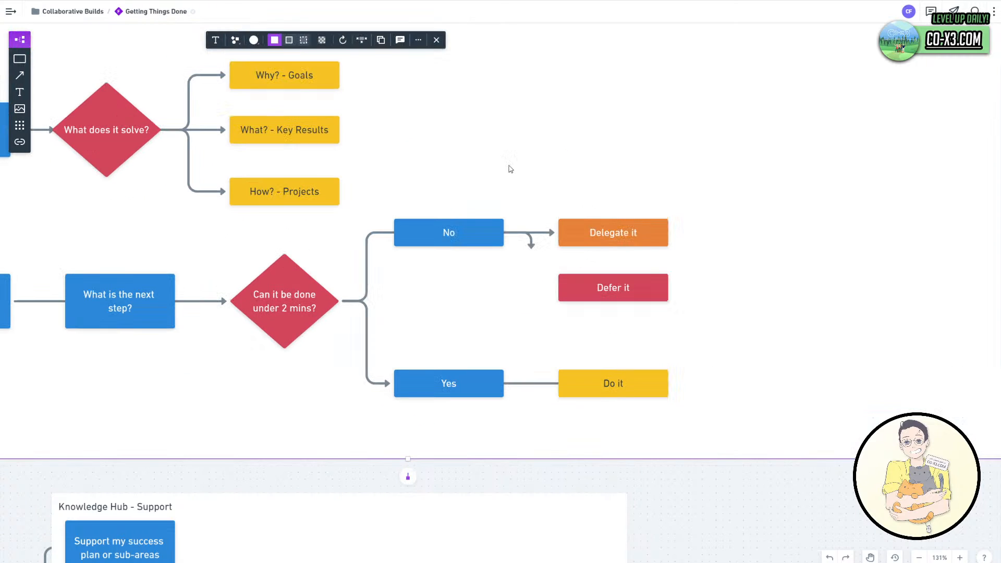
pyautogui.click(417, 42)
pyautogui.click(417, 275)
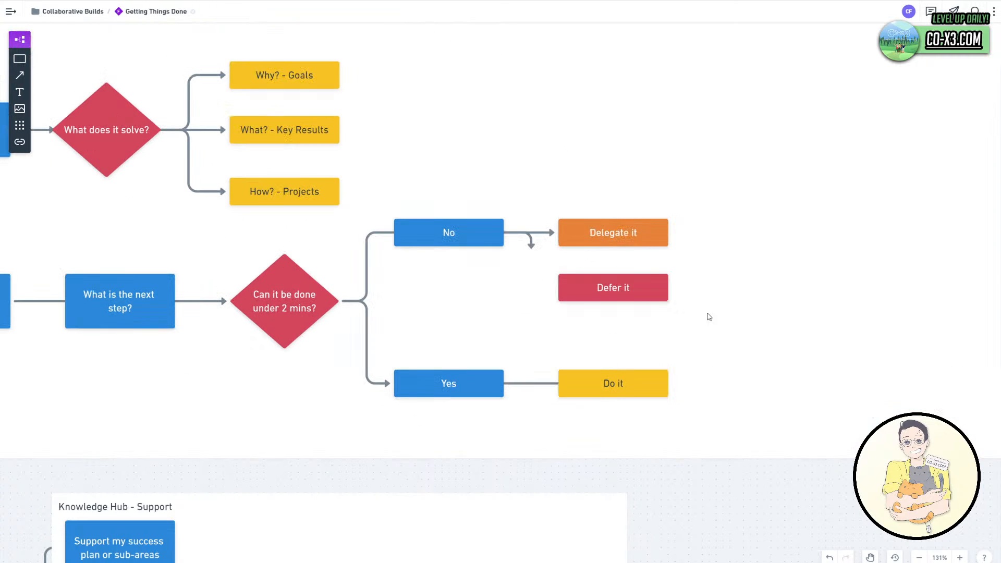
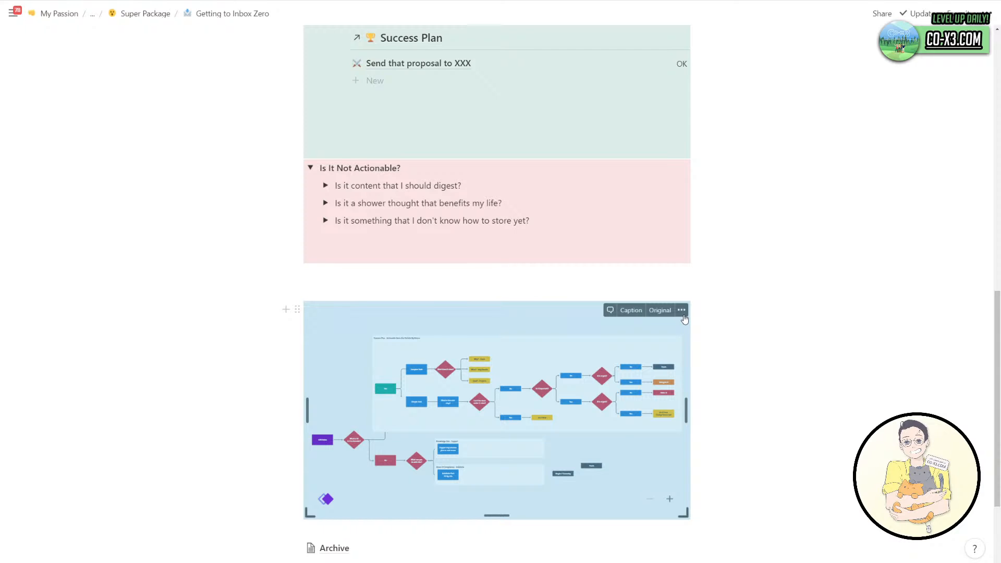
# Zoom and pan the embedded flowchart, then briefly preview the Send that proposal to XXX task.
pyautogui.click(669, 498)
pyautogui.click(669, 498)
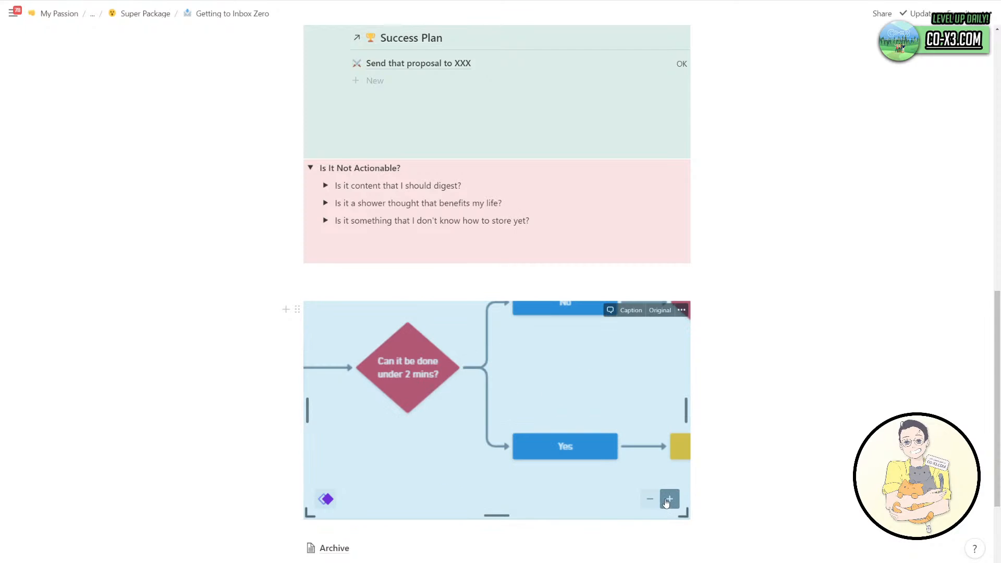
pyautogui.click(650, 498)
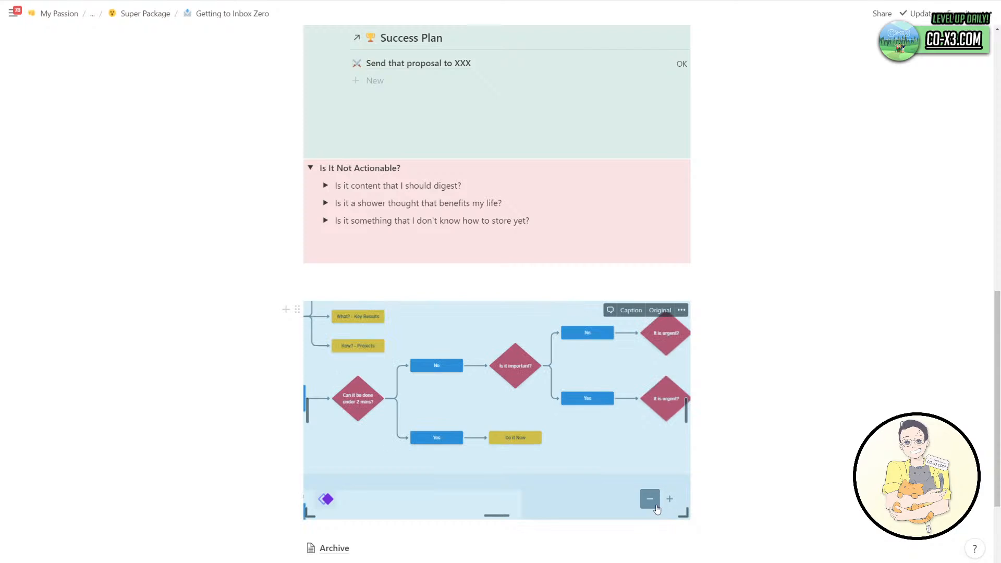
pyautogui.moveTo(598, 438); pyautogui.dragTo(450, 442)
pyautogui.scroll(1, 553, 430)
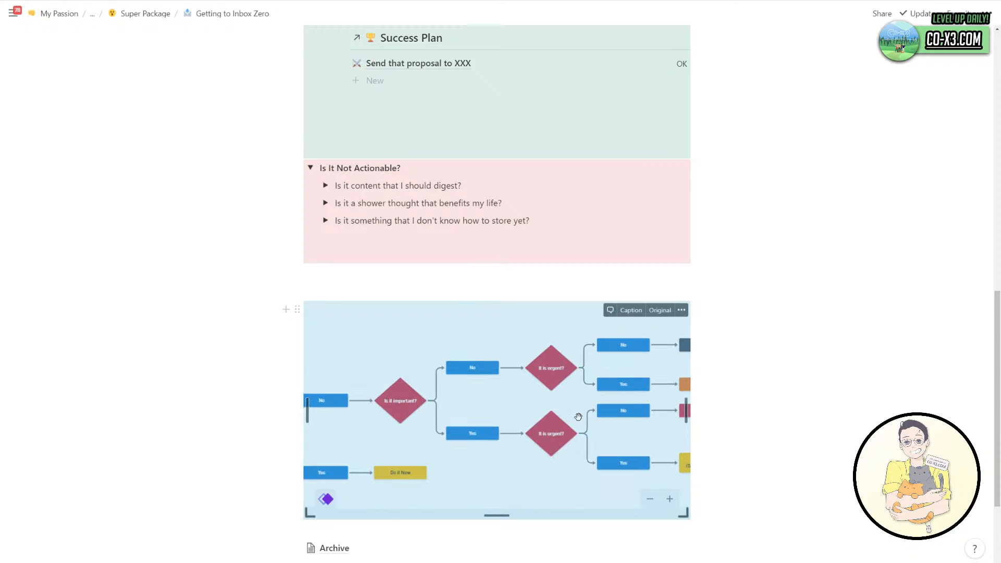
pyautogui.scroll(1, 480, 249)
pyautogui.scroll(3, 481, 248)
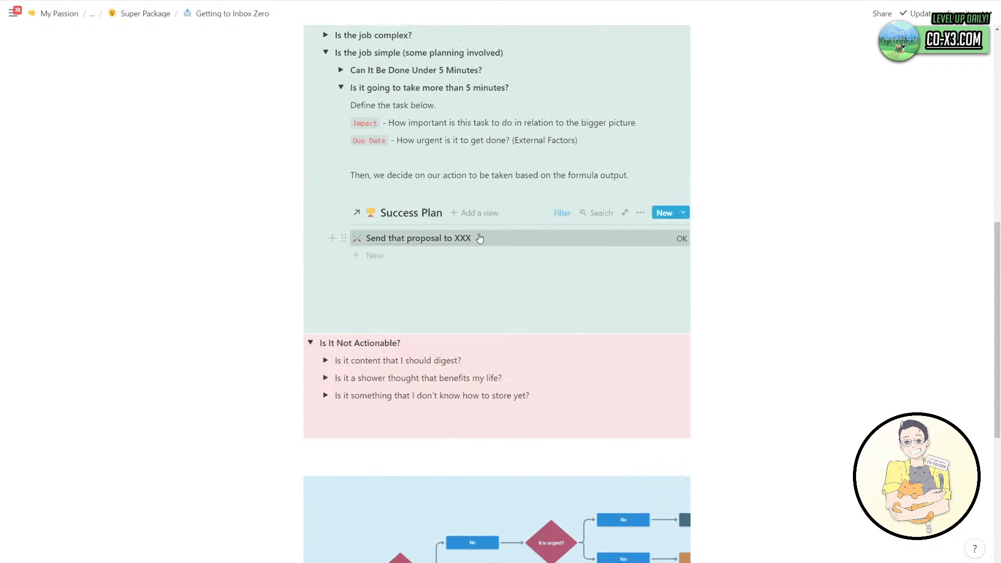
pyautogui.click(471, 236)
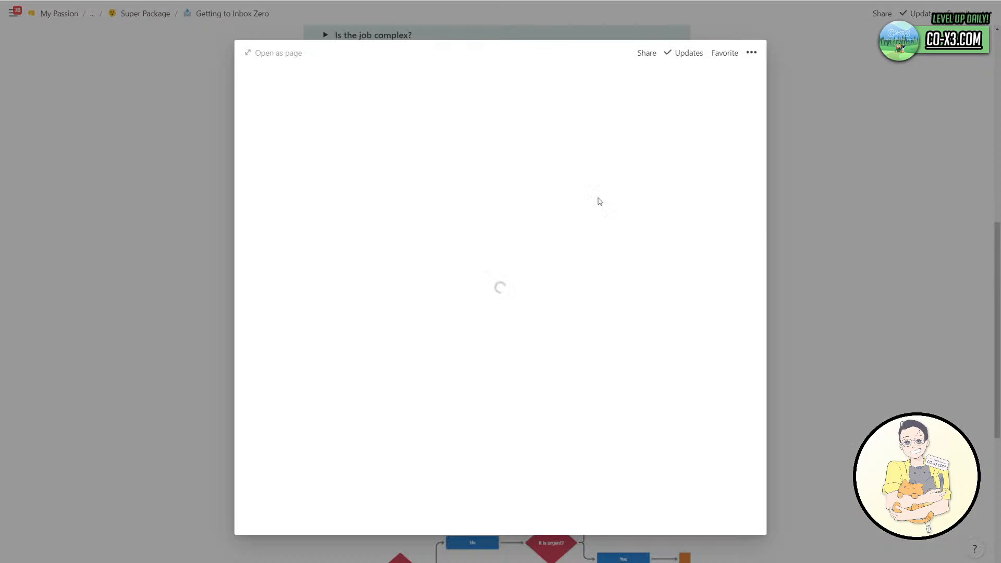
pyautogui.click(835, 350)
pyautogui.scroll(2, 560, 252)
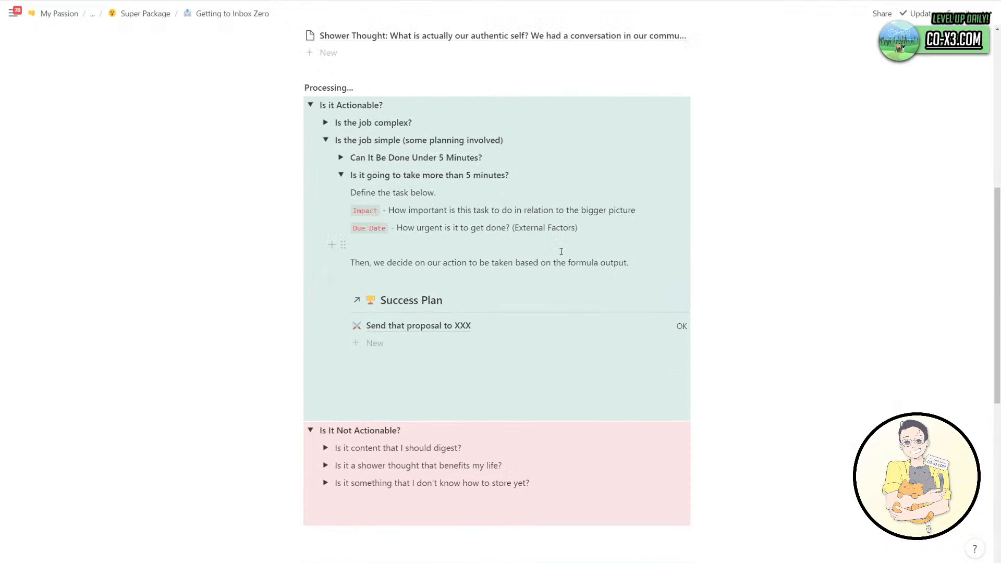
# Add 'Customization options:' with bullets on choosing what urgent means (next day, 3 days, week) and task importance.
pyautogui.click(636, 264)
pyautogui.press('Return')
pyautogui.write('Customizatio')
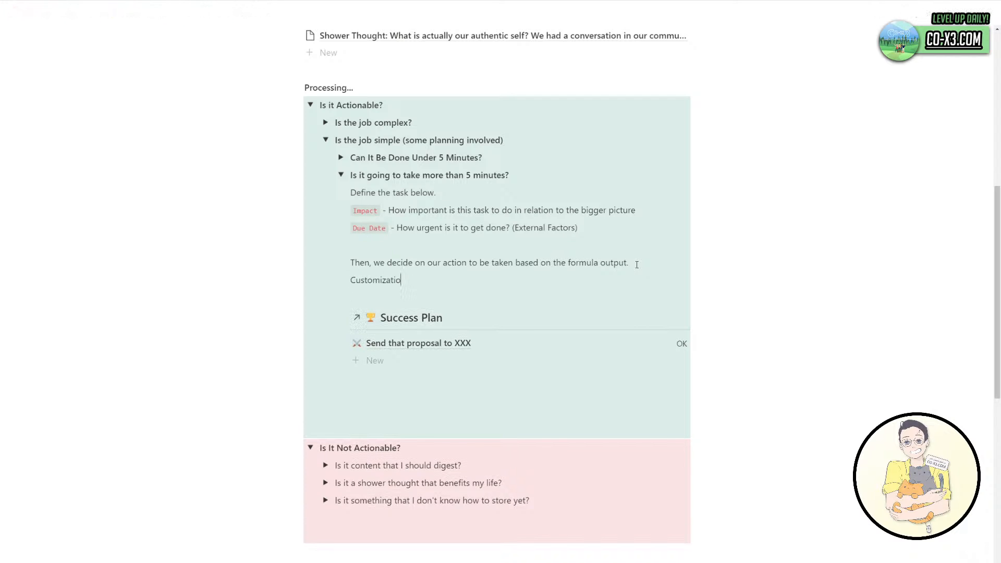
pyautogui.write('n options:')
pyautogui.press('Return')
pyautogui.write('- ')
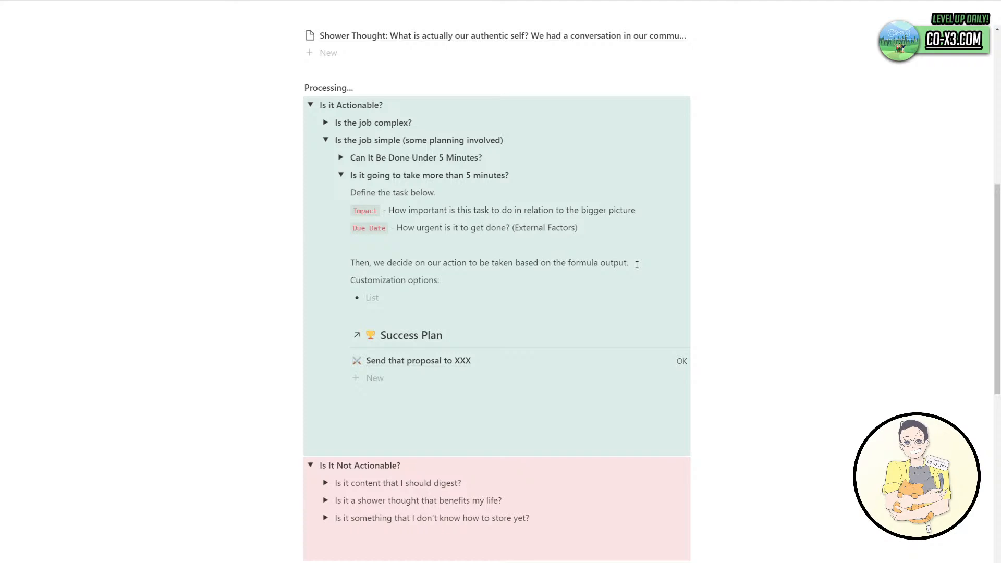
pyautogui.write('Set the urgency')
pyautogui.press('BackSpace')
pyautogui.press('BackSpace')
pyautogui.press('BackSpace')
pyautogui.press('BackSpace')
pyautogui.press('BackSpace')
pyautogui.press('BackSpace')
pyautogui.press('BackSpace')
pyautogui.press('BackSpace')
pyautogui.press('BackSpace')
pyautogui.press('BackSpace')
pyautogui.press('BackSpace')
pyautogui.press('BackSpace')
pyautogui.press('BackSpace')
pyautogui.press('BackSpace')
pyautogui.press('BackSpace')
pyautogui.write('You can cide what urgent means to you')
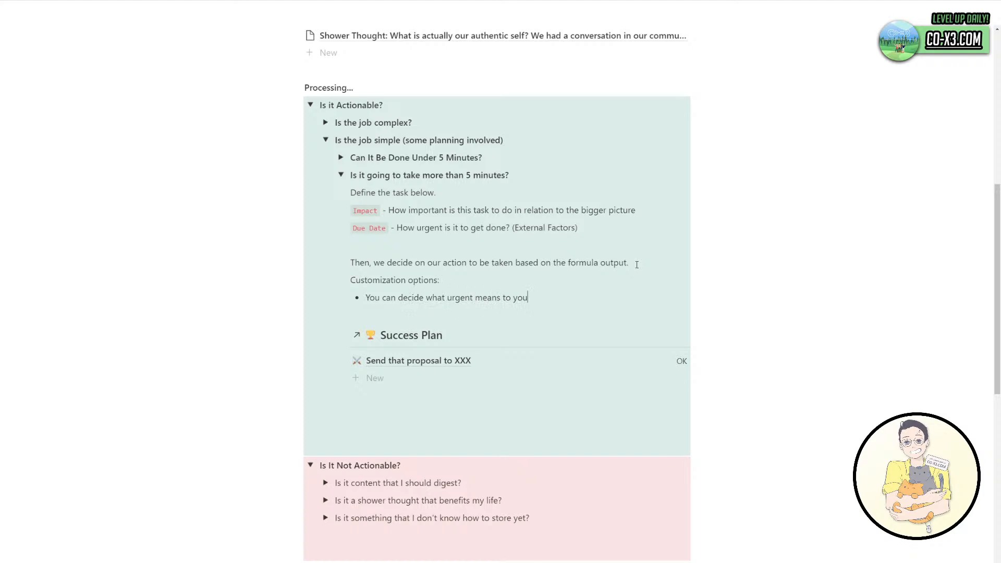
pyautogui.write('. Is it within the ne')
pyautogui.write('xt 3 da')
pyautogui.press('BackSpace')
pyautogui.press('BackSpace')
pyautogui.press('BackSpace')
pyautogui.press('BackSpace')
pyautogui.write('day, next 3 days, or next week.')
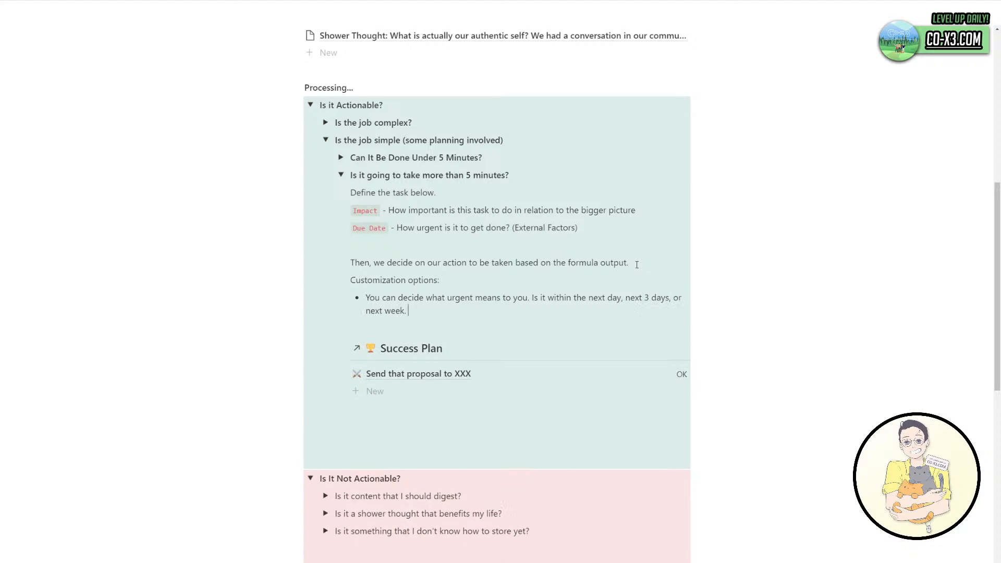
pyautogui.press('Return')
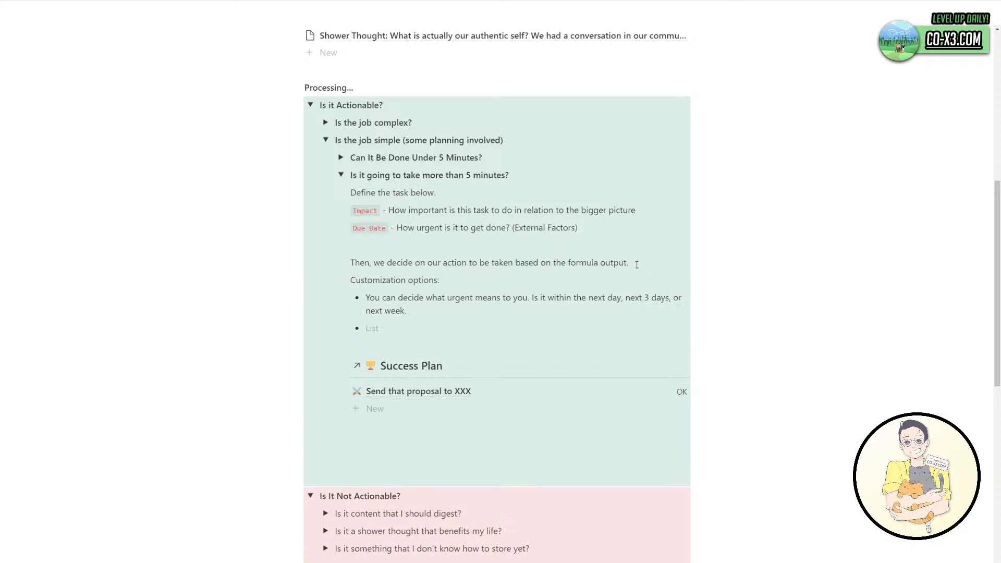
pyautogui.write('You can also decide how important a task is to you')
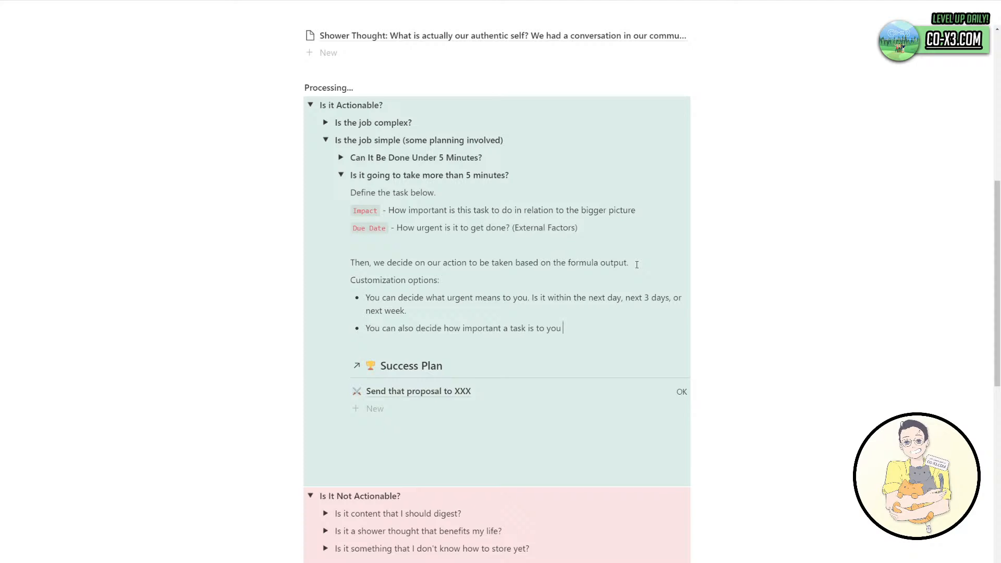
pyautogui.write(' within the formula as well.')
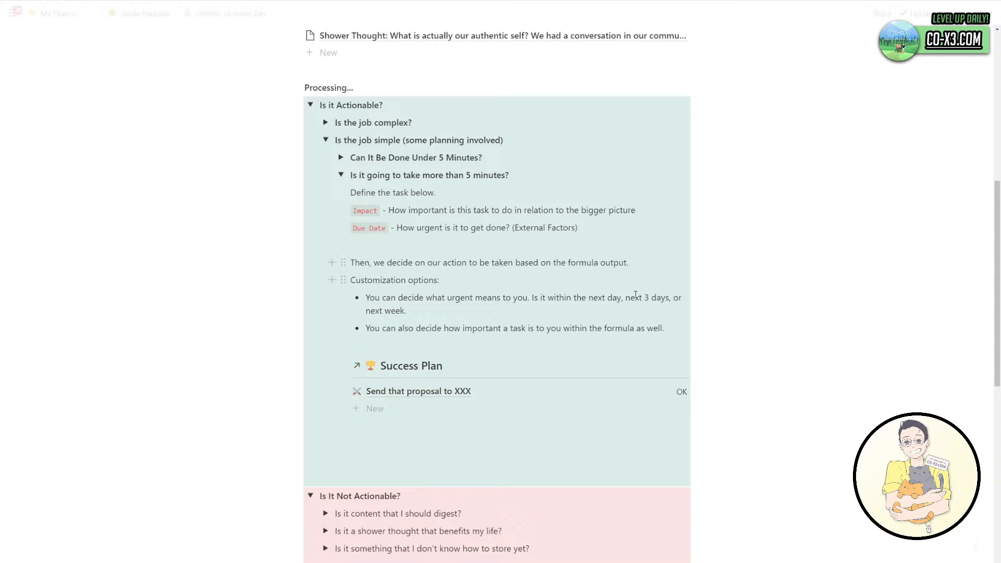
# Add a new 'Create resume' page to the Inbox list.
pyautogui.scroll(-1, 574, 359)
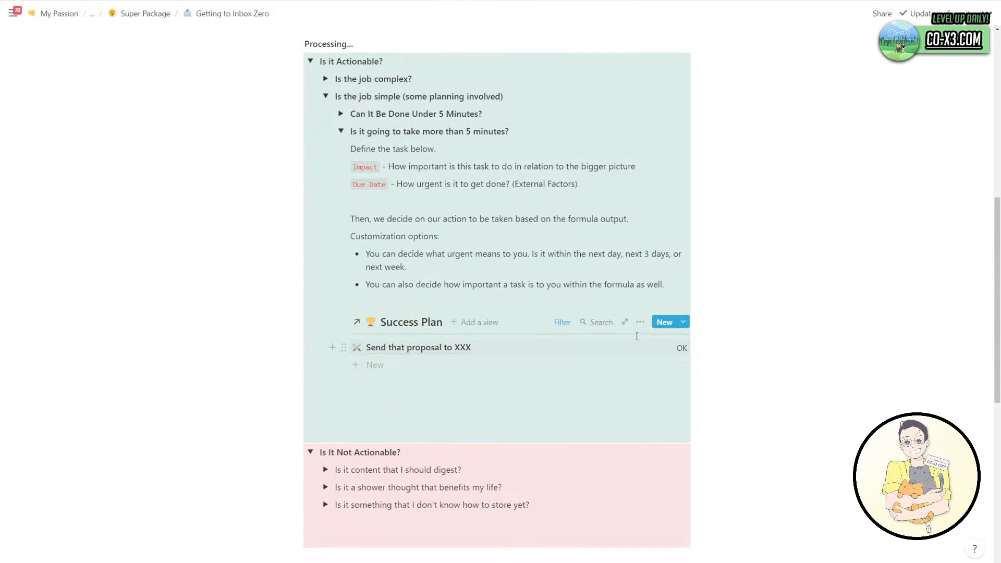
pyautogui.click(639, 322)
pyautogui.click(465, 349)
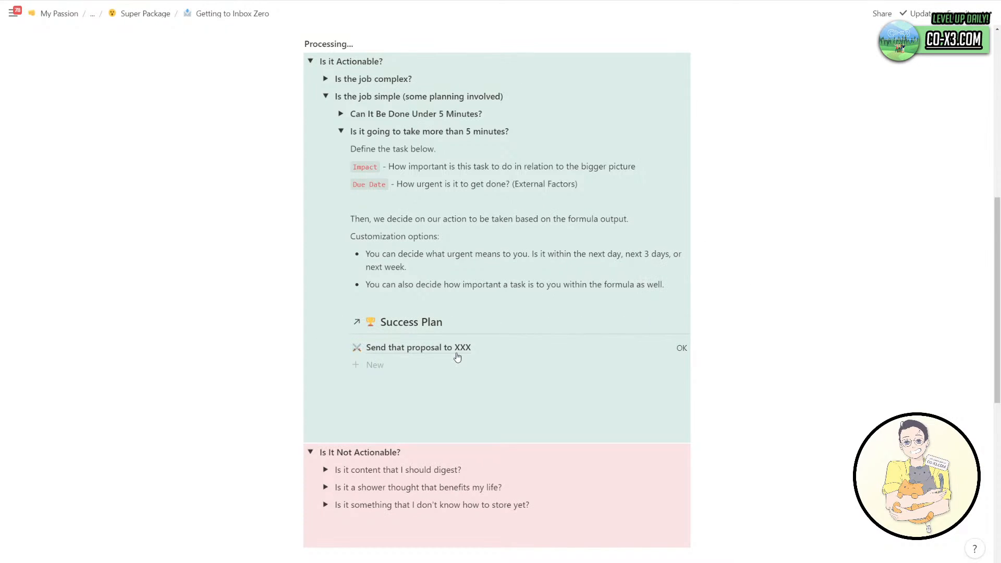
pyautogui.scroll(5, 414, 234)
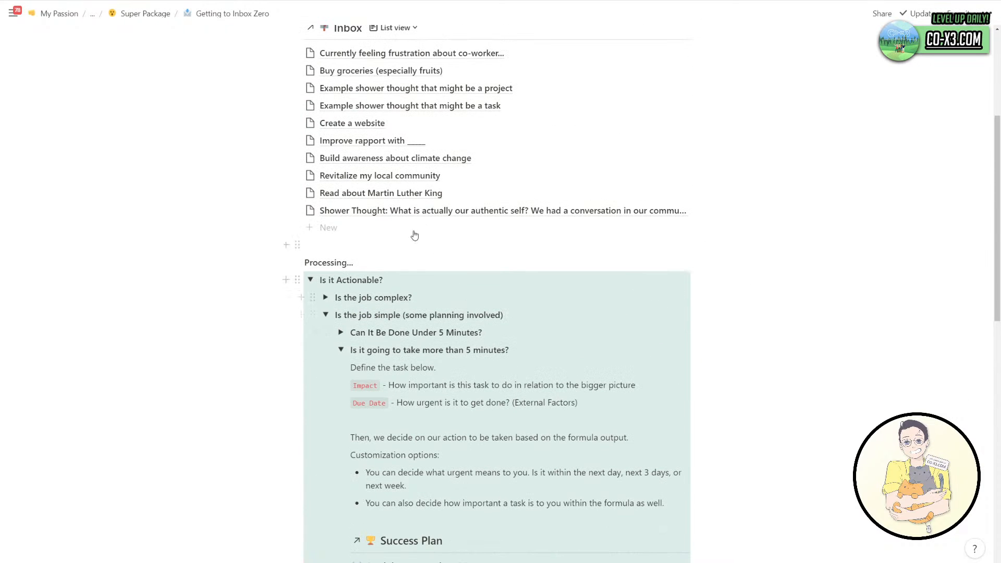
pyautogui.scroll(-4, 425, 233)
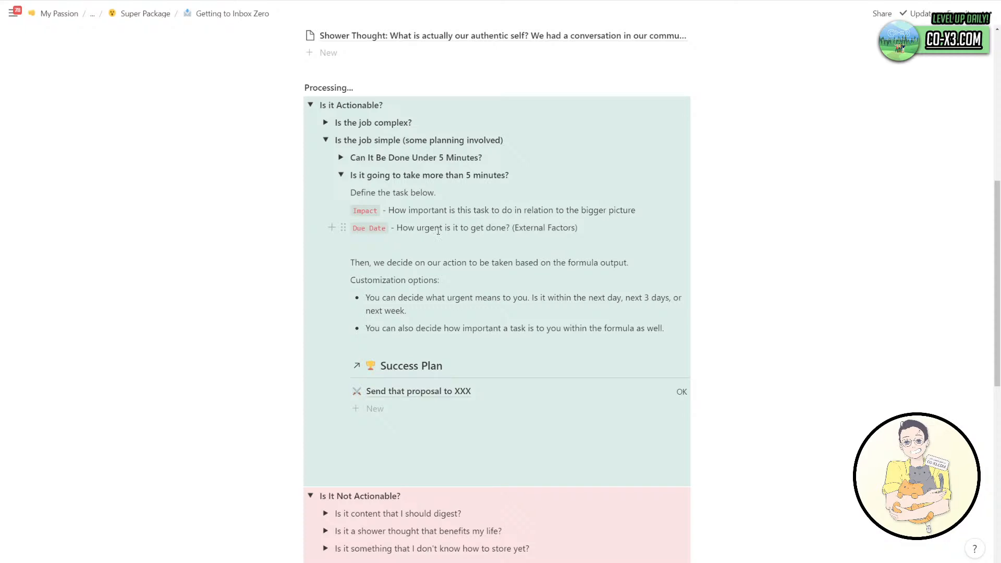
pyautogui.scroll(2, 438, 231)
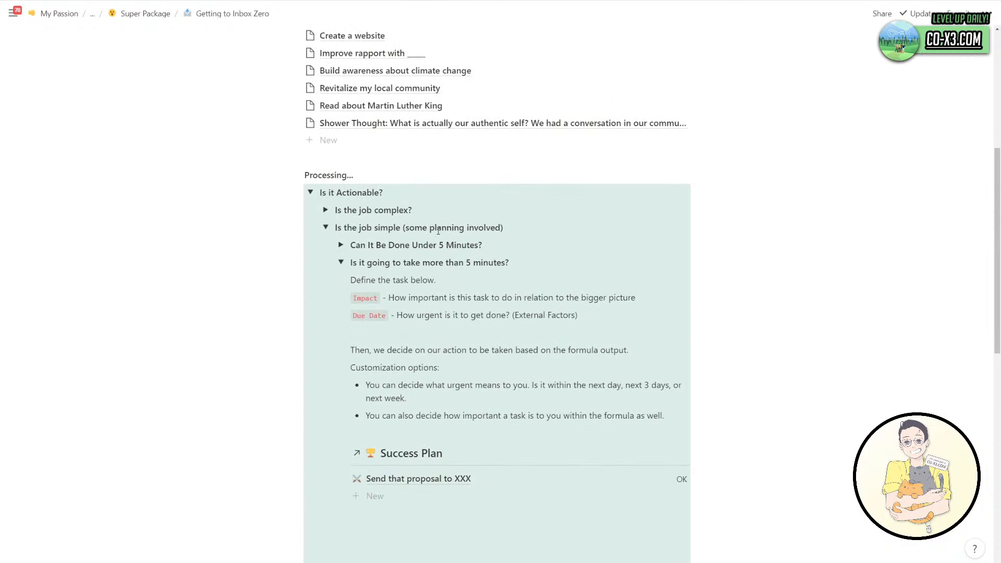
pyautogui.scroll(1, 440, 230)
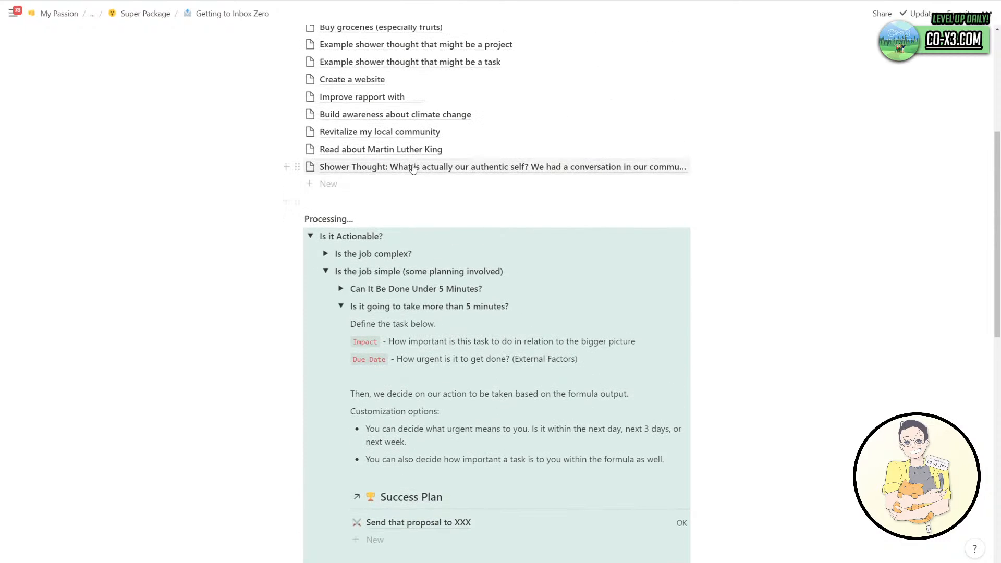
pyautogui.scroll(1, 404, 154)
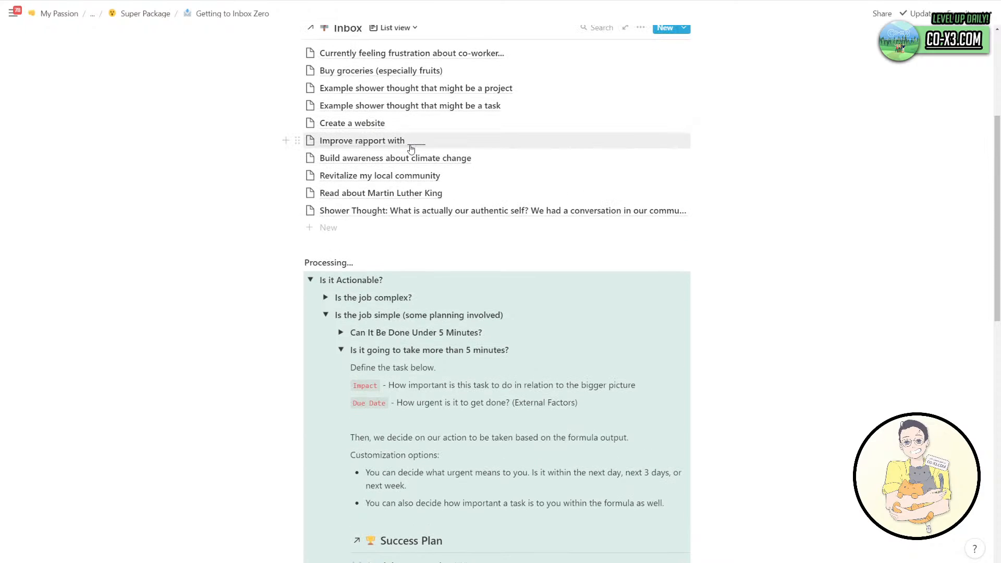
pyautogui.click(386, 226)
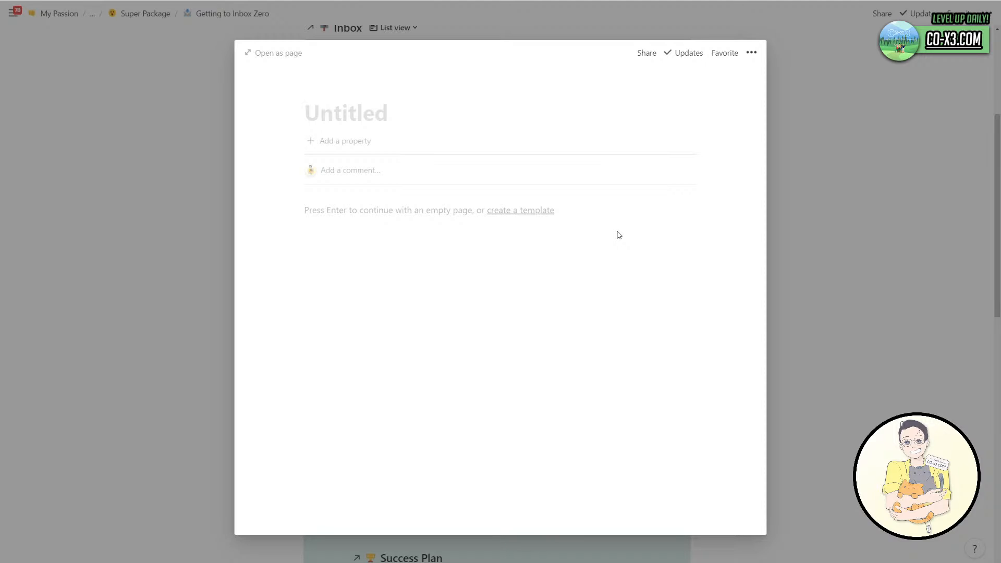
pyautogui.write('Create resume')
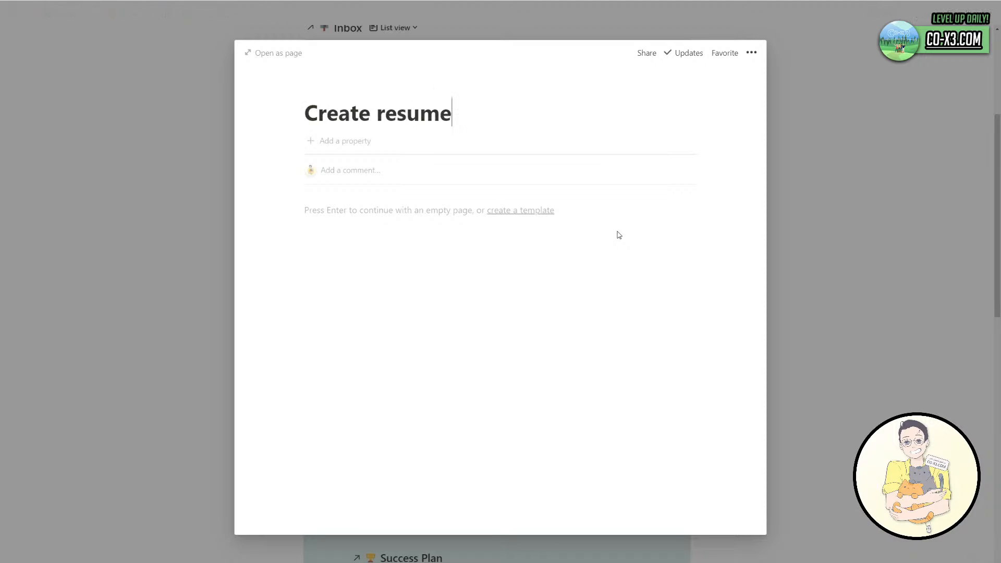
pyautogui.click(880, 224)
# Add a 'Build a gadget' page below it and scroll back down to the Success Plan list.
pyautogui.click(367, 246)
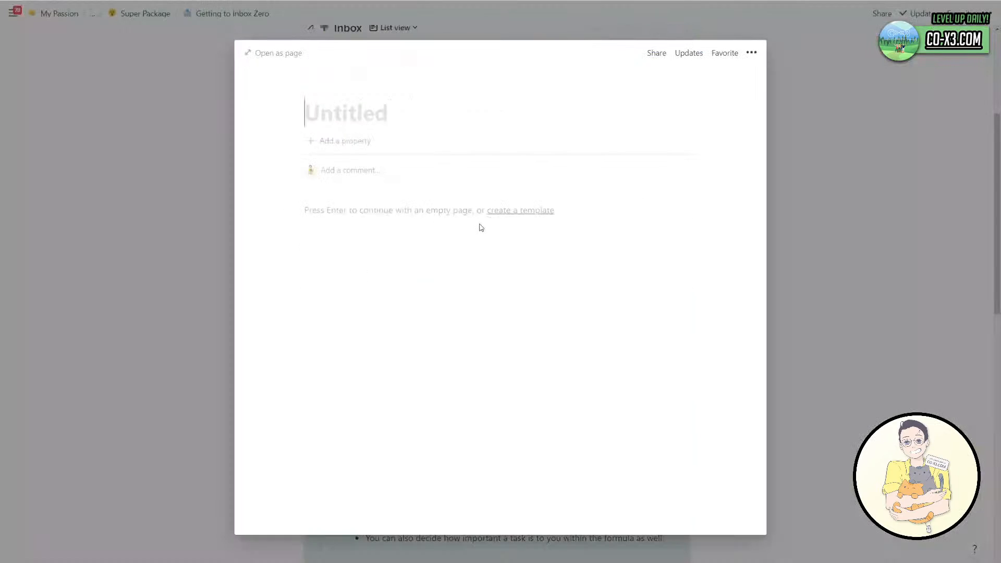
pyautogui.write('Build')
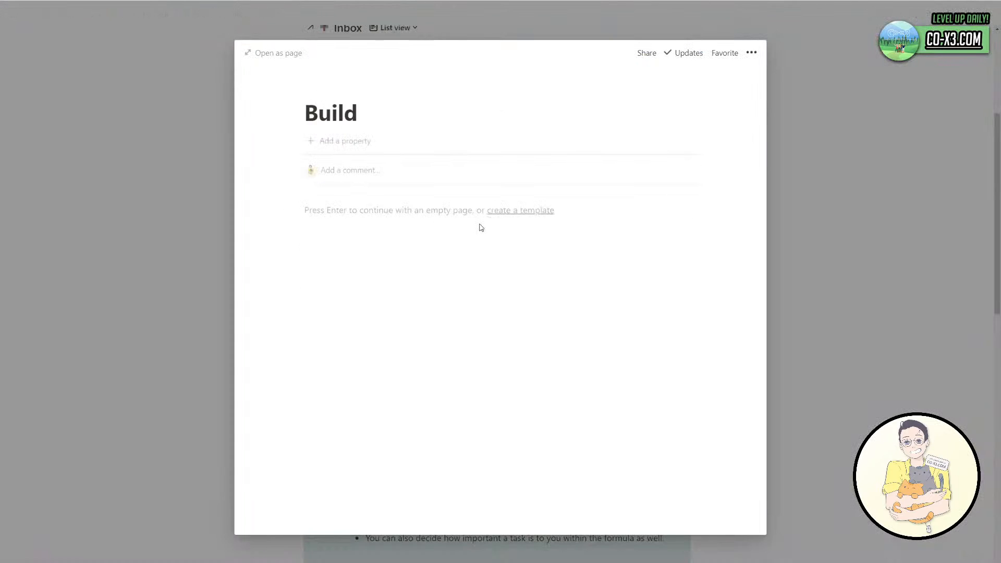
pyautogui.hotkey('ctrl', 'BackSpace')
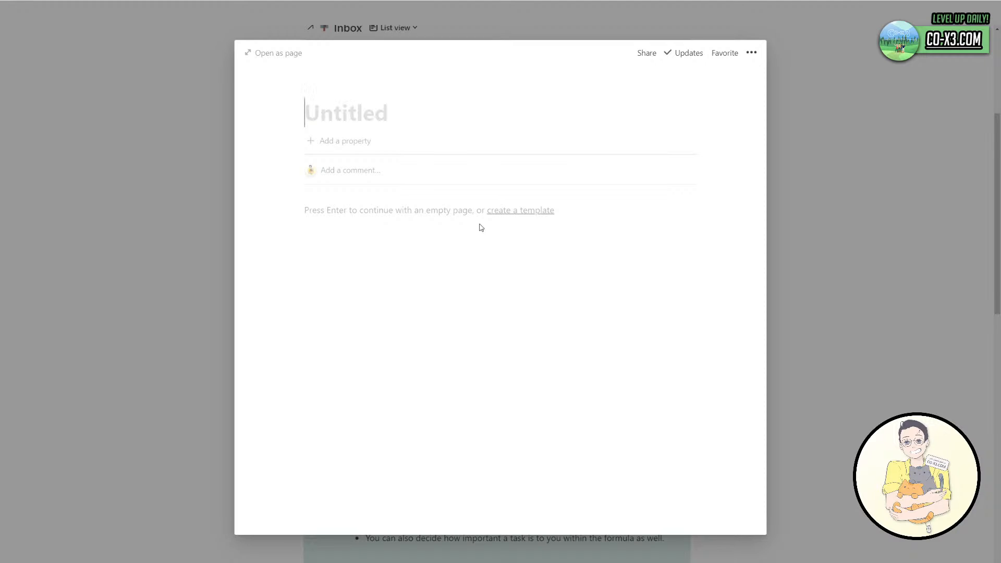
pyautogui.write('Build a')
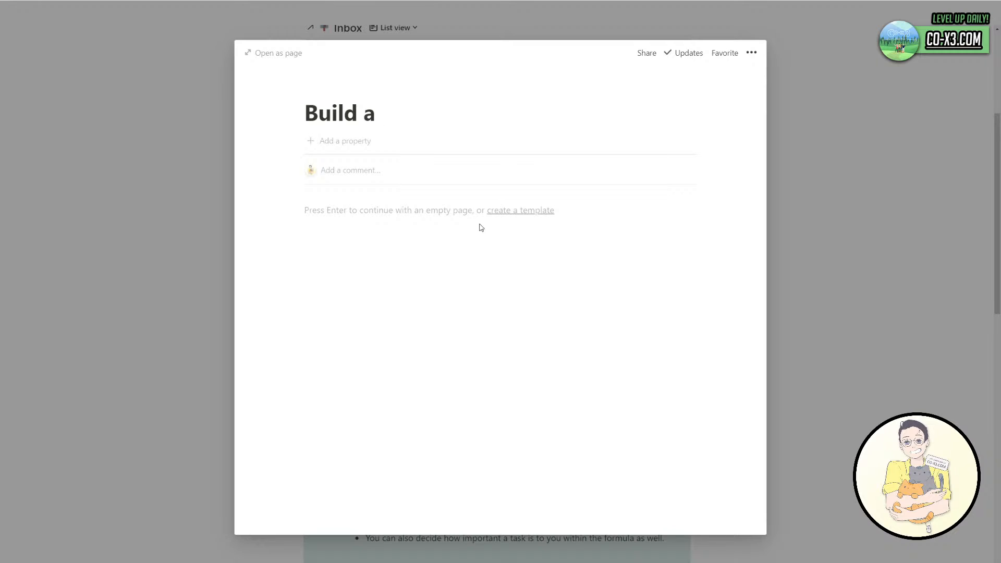
pyautogui.write(' gadget')
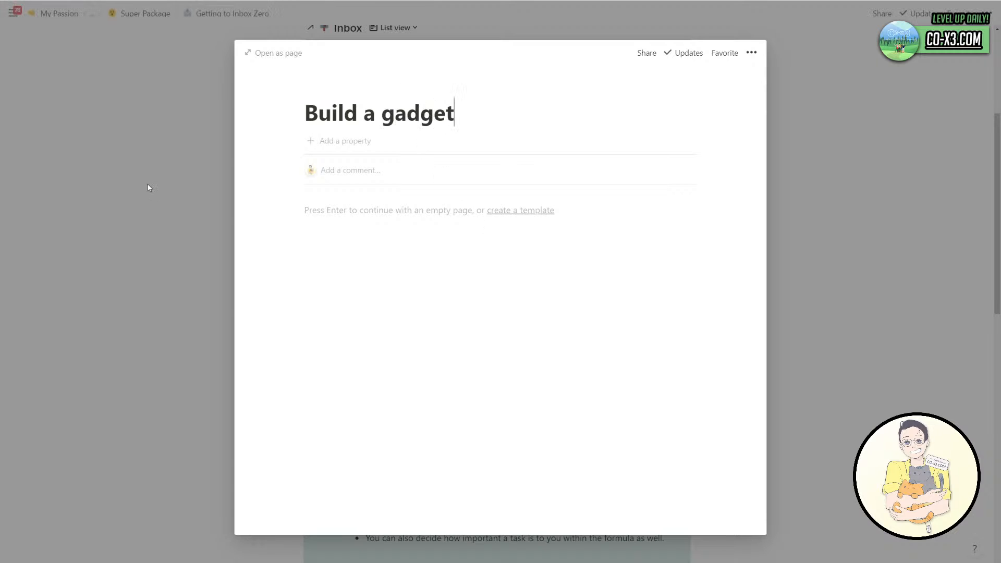
pyautogui.click(177, 191)
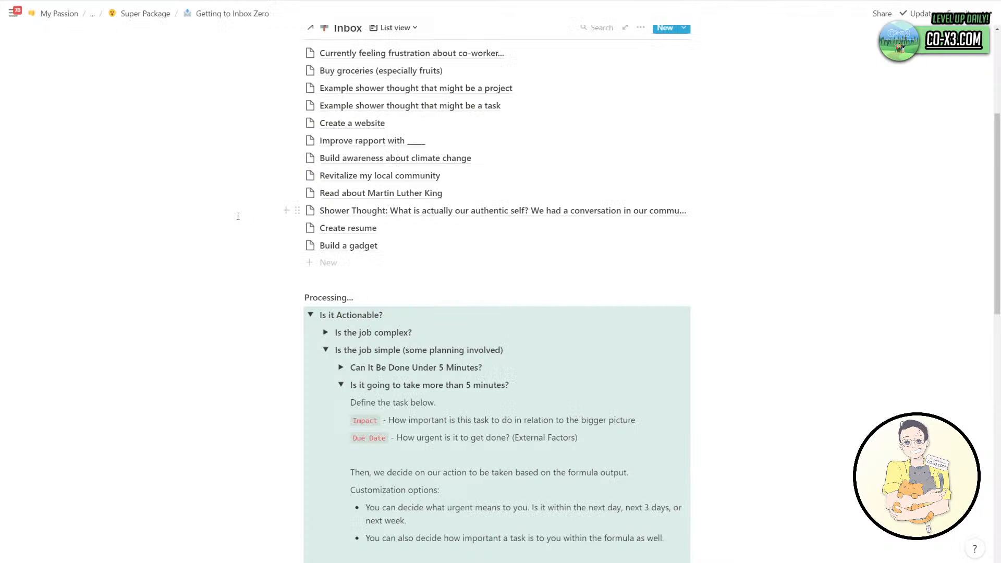
pyautogui.scroll(-3, 319, 210)
pyautogui.scroll(-3, 333, 204)
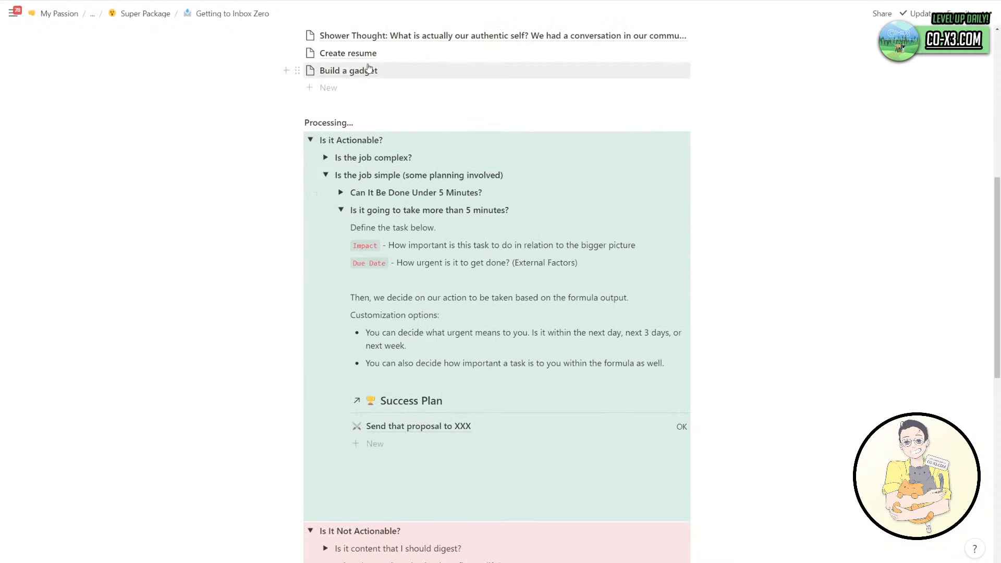
pyautogui.scroll(-7, 409, 288)
pyautogui.scroll(6, 410, 287)
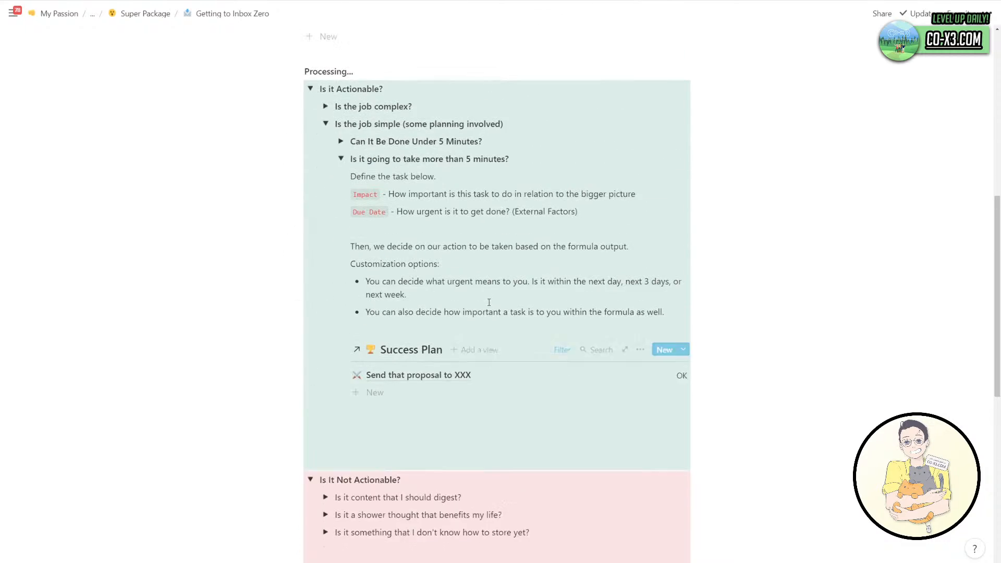
# Change the Send that proposal to XXX task's Due Date to October 18.
pyautogui.click(429, 387)
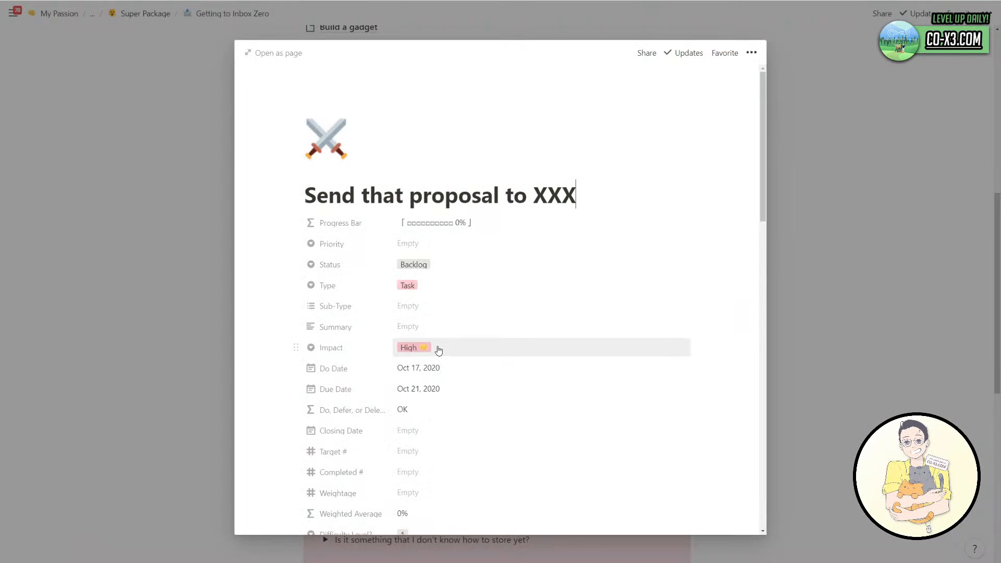
pyautogui.scroll(-1, 439, 349)
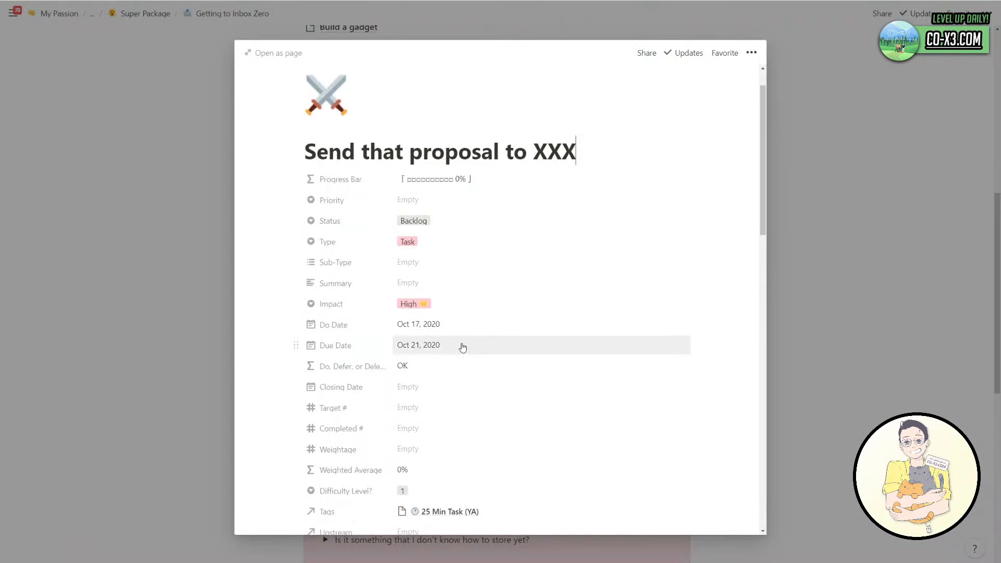
pyautogui.click(423, 347)
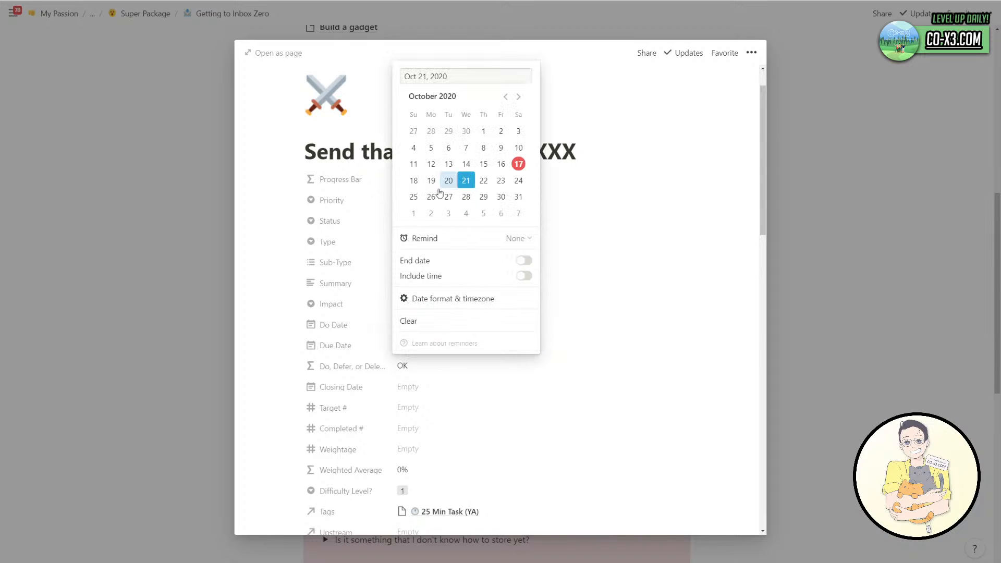
pyautogui.click(413, 181)
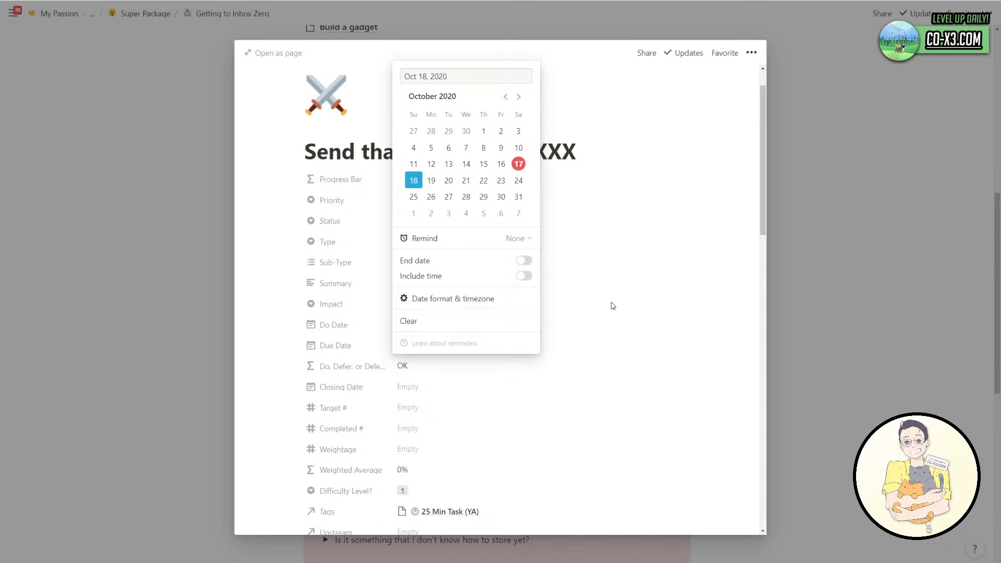
pyautogui.click(605, 323)
# Delete the trailing OK output from the Do, Defer, or Delete formula.
pyautogui.click(464, 370)
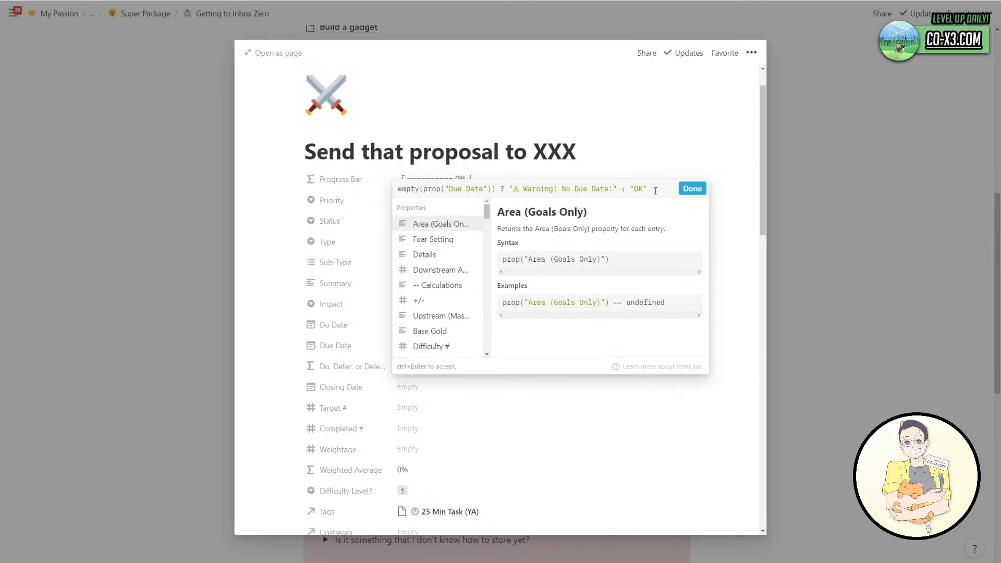
pyautogui.moveTo(656, 191); pyautogui.dragTo(635, 189)
pyautogui.press('BackSpace')
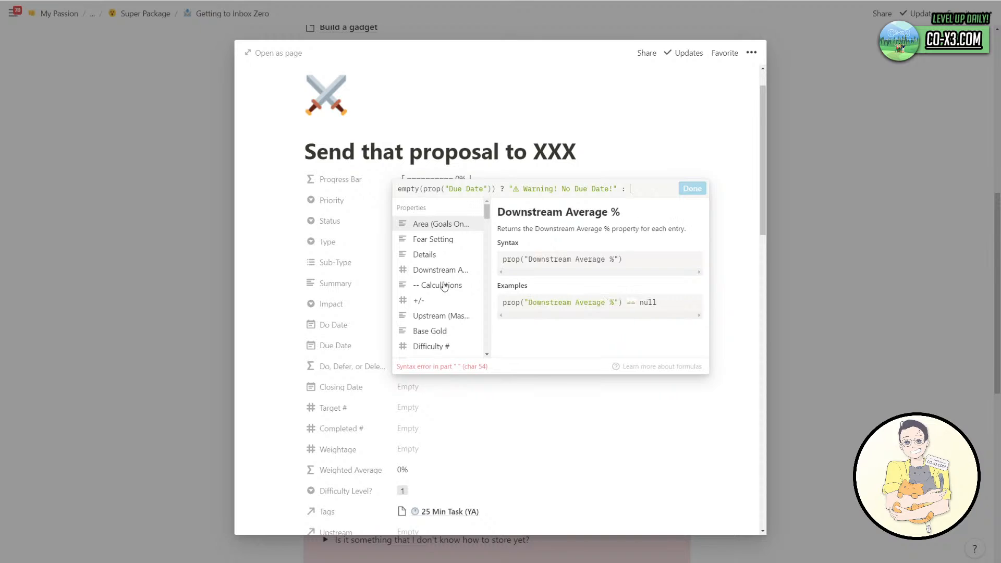
pyautogui.scroll(-3, 422, 305)
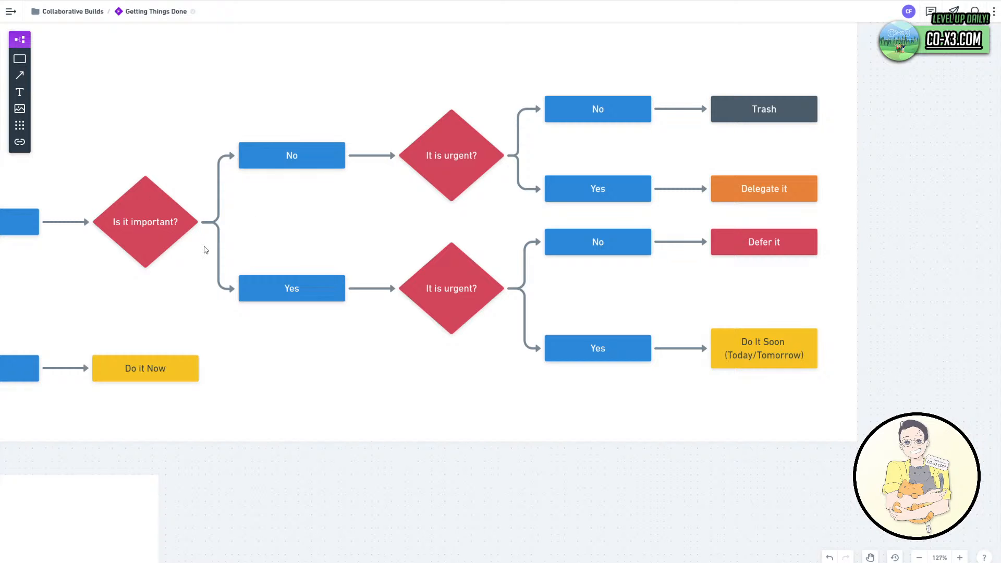
pyautogui.moveTo(393, 468); pyautogui.dragTo(538, 465)
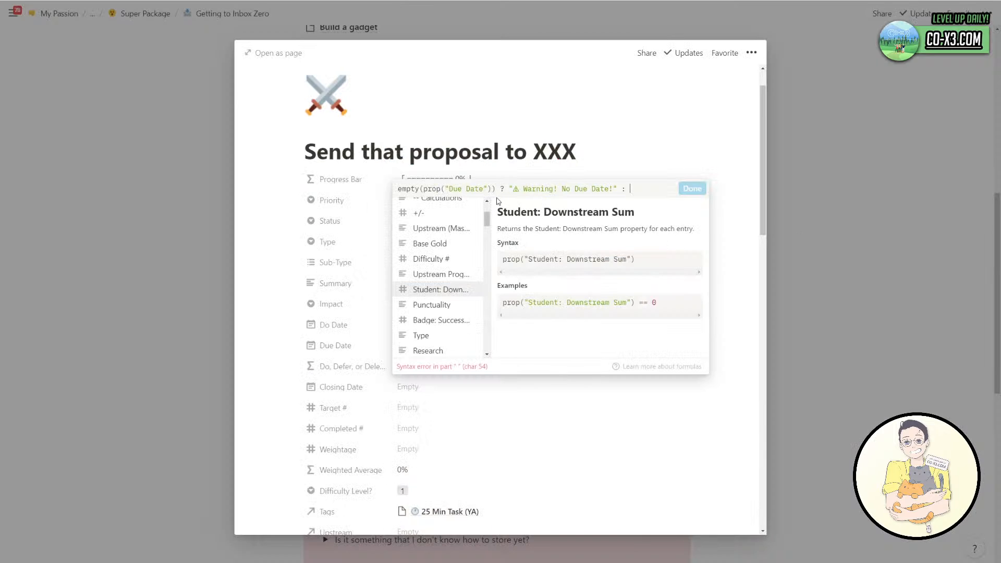
# Clear the existing Do, Defer, or Delete formula text and reopen its editor.
pyautogui.moveTo(629, 189); pyautogui.dragTo(394, 192)
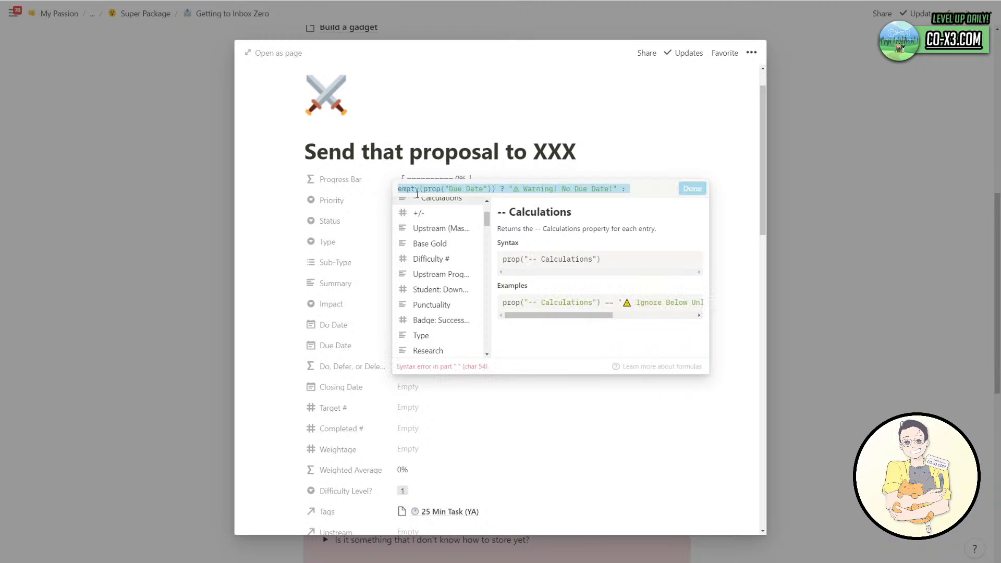
pyautogui.press('BackSpace')
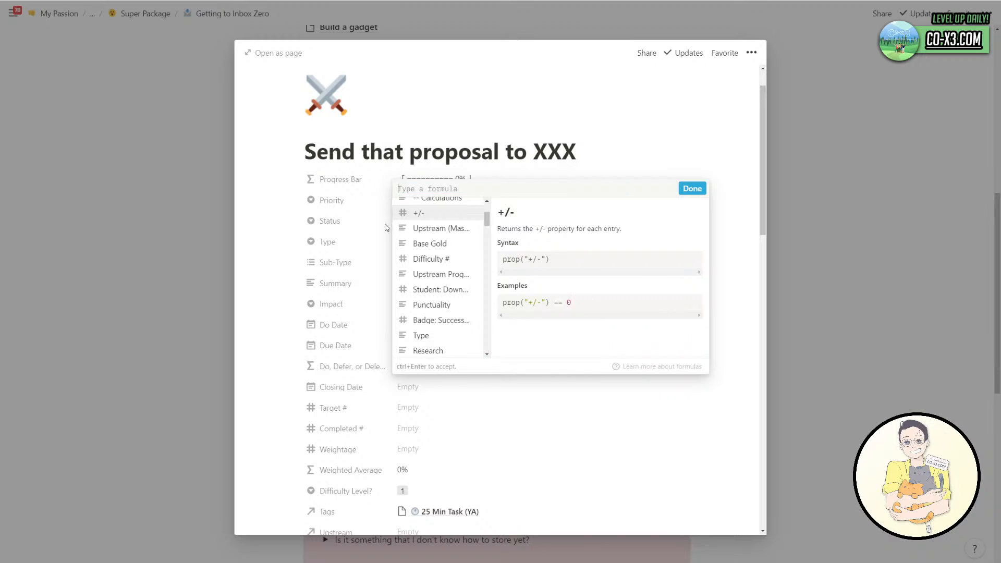
pyautogui.click(371, 283)
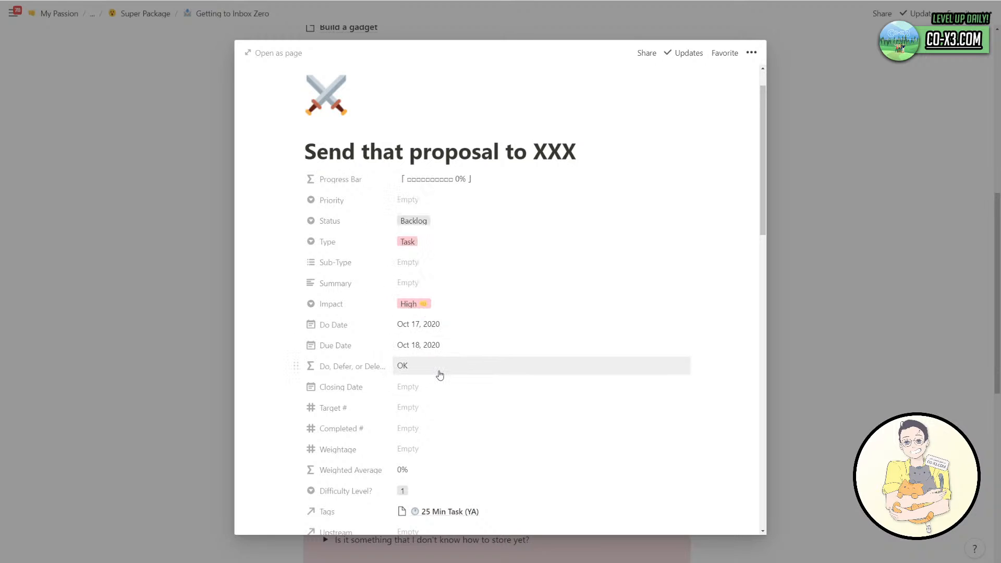
pyautogui.click(440, 373)
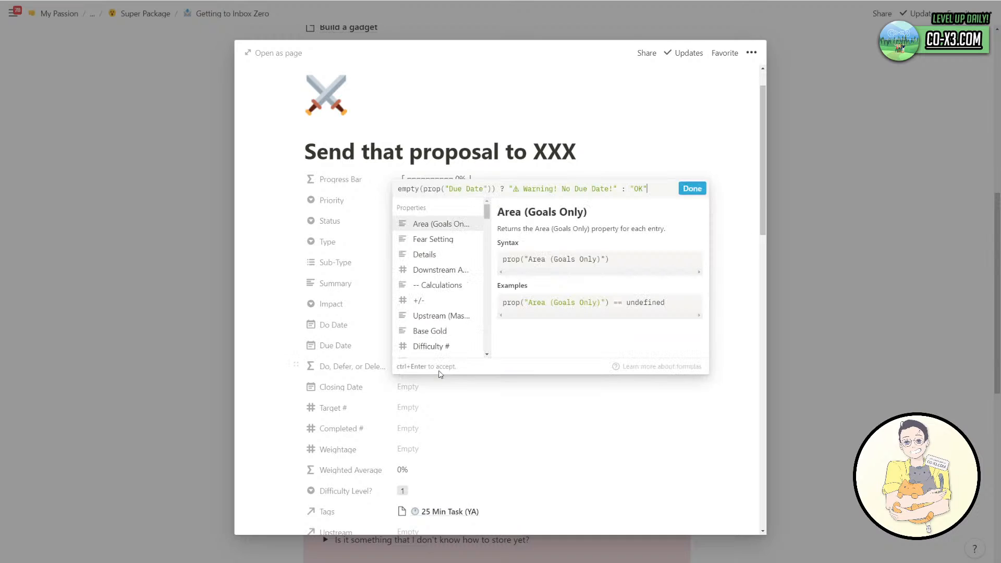
pyautogui.click(380, 366)
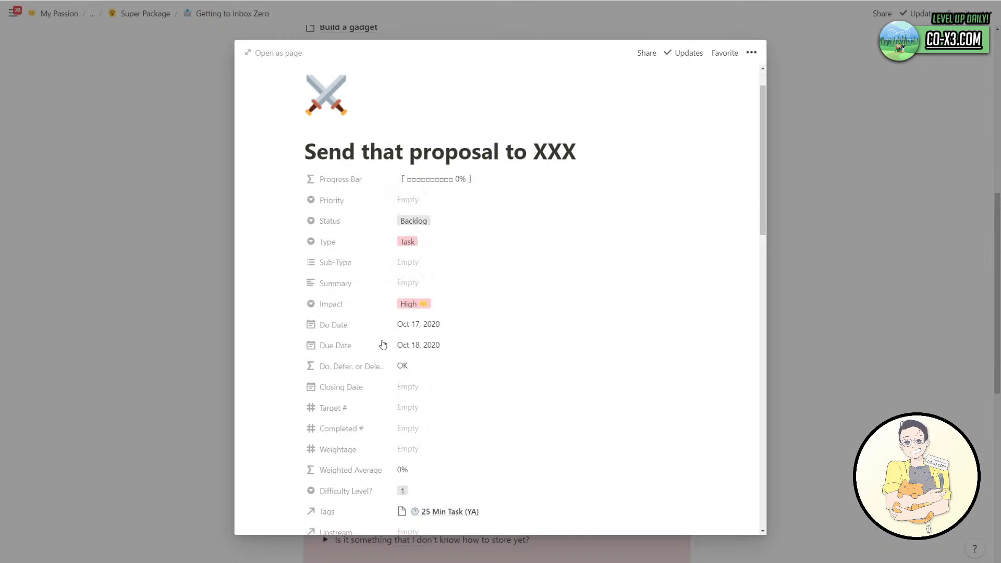
pyautogui.click(461, 364)
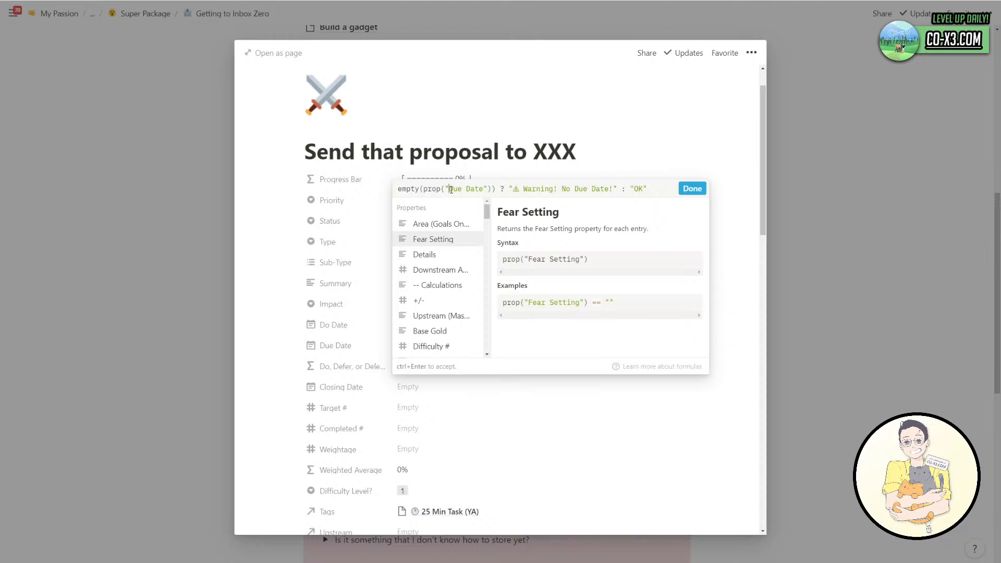
# Enter the formula contains(prop("Impact"), "High") ? "Yes" : "No" and save it.
pyautogui.hotkey('ctrl', 'a')
pyautogui.write('containts')
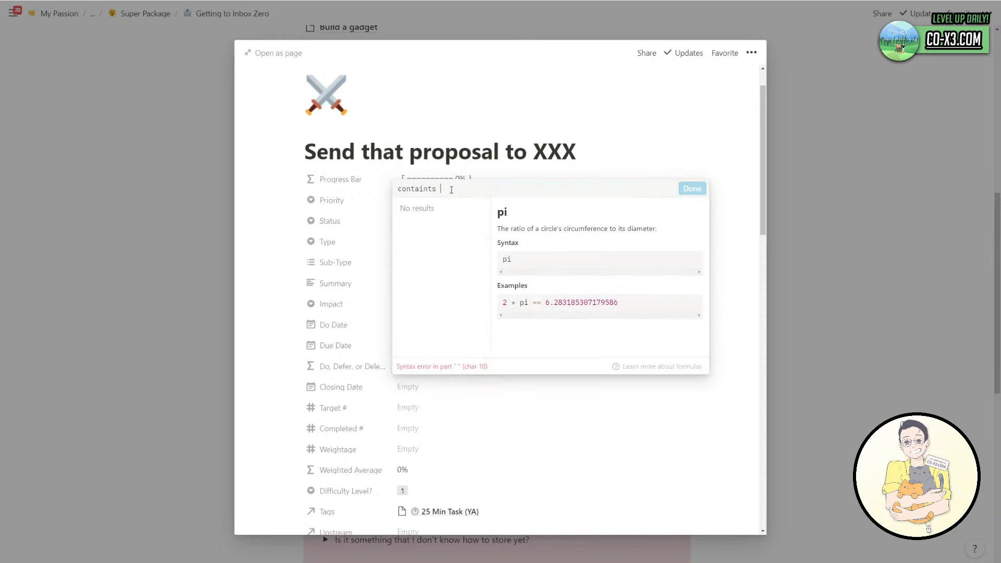
pyautogui.press('BackSpace')
pyautogui.press('BackSpace')
pyautogui.press('BackSpace')
pyautogui.write('s')
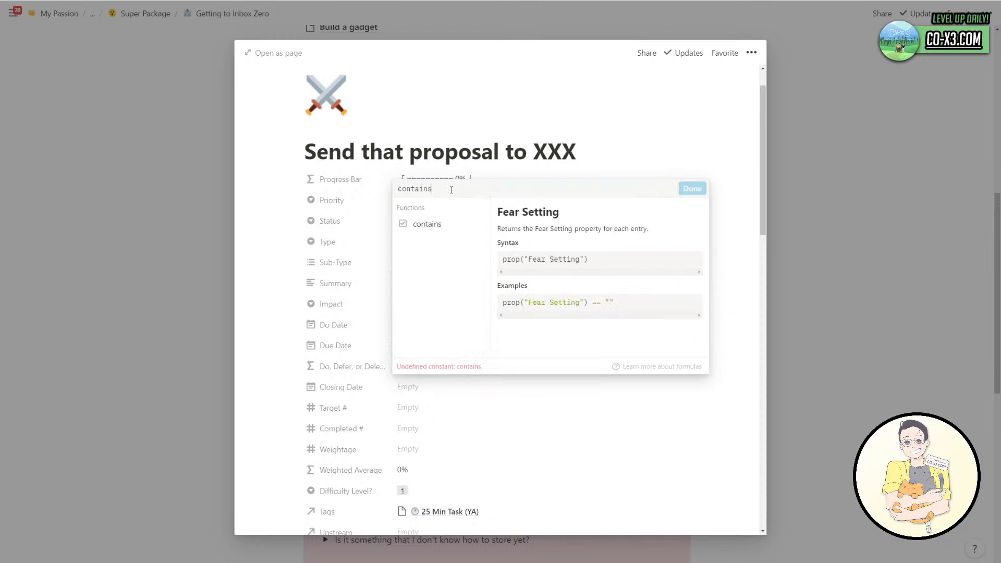
pyautogui.write('(p')
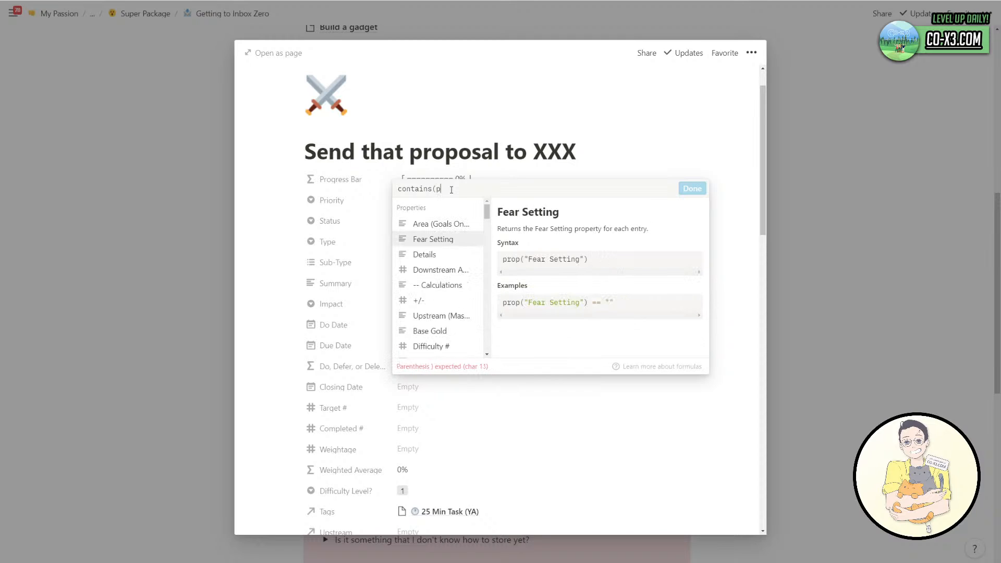
pyautogui.write('rop("Impact"), "High") ?')
pyautogui.write('"Yes')
pyautogui.write('" :')
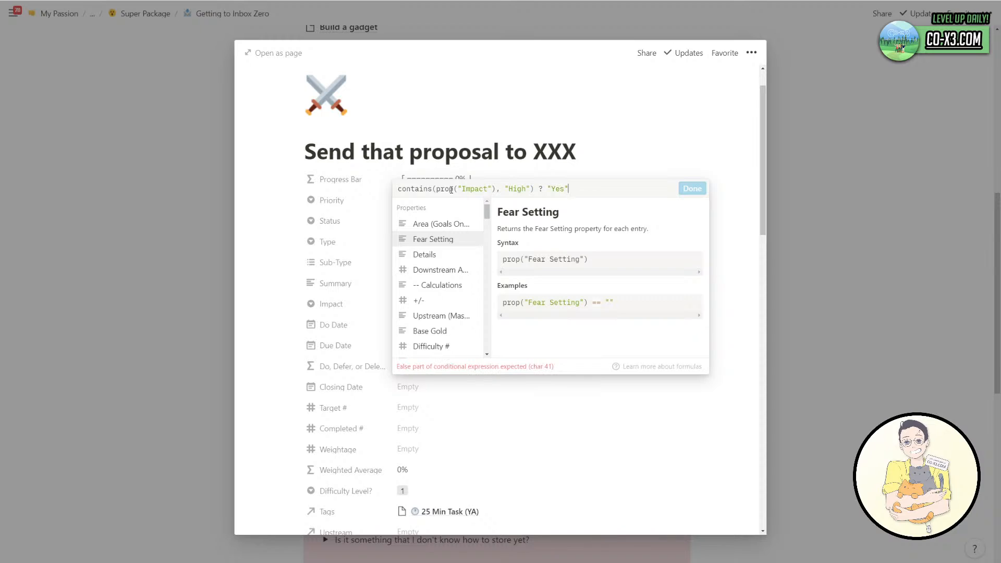
pyautogui.write(' "')
pyautogui.press('BackSpace')
pyautogui.write('No"')
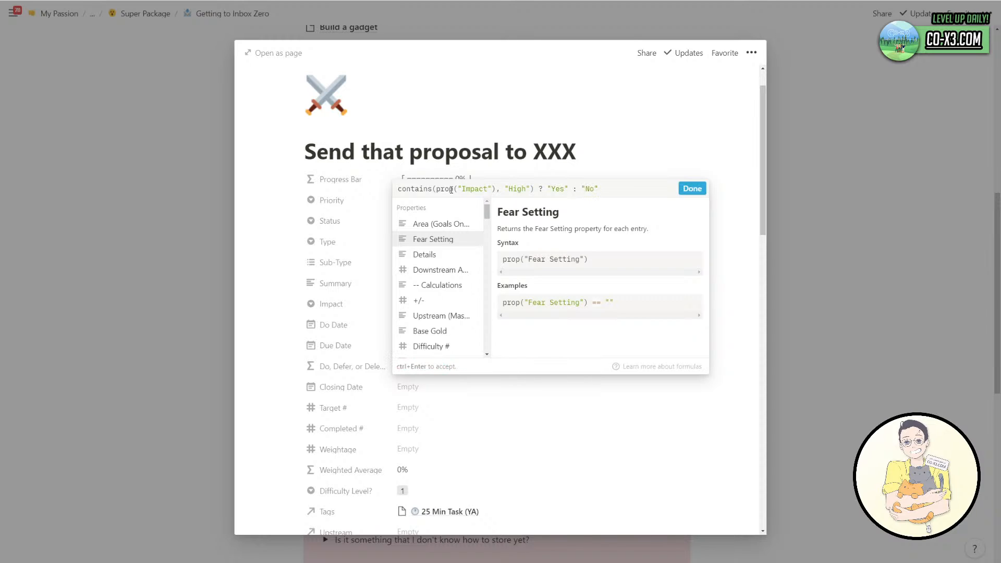
pyautogui.click(692, 188)
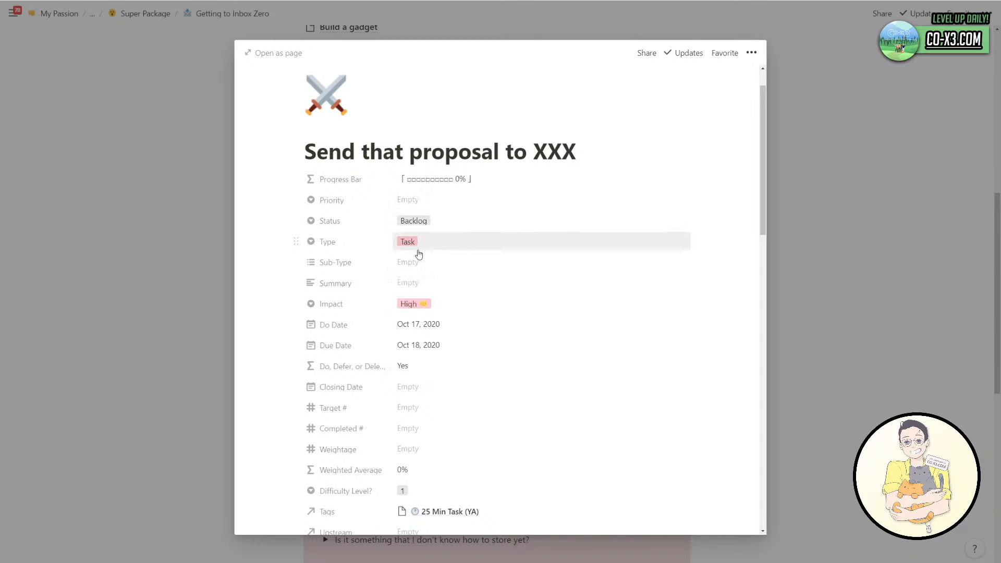
# Test the formula by switching Impact to S-High, Medium, S-High, then back to High.
pyautogui.click(446, 304)
pyautogui.click(442, 385)
pyautogui.click(456, 314)
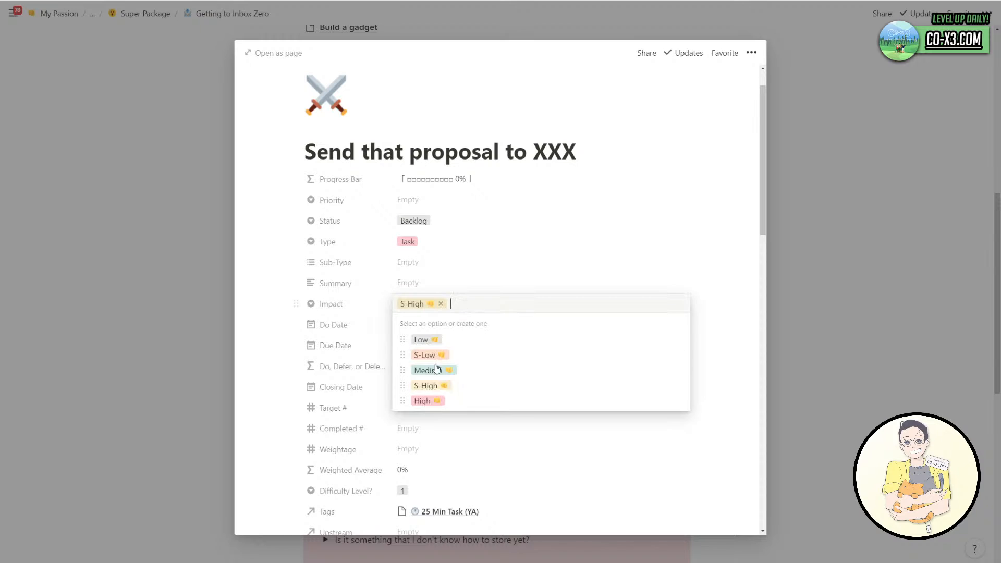
pyautogui.click(441, 371)
pyautogui.click(468, 311)
pyautogui.click(444, 385)
pyautogui.click(471, 319)
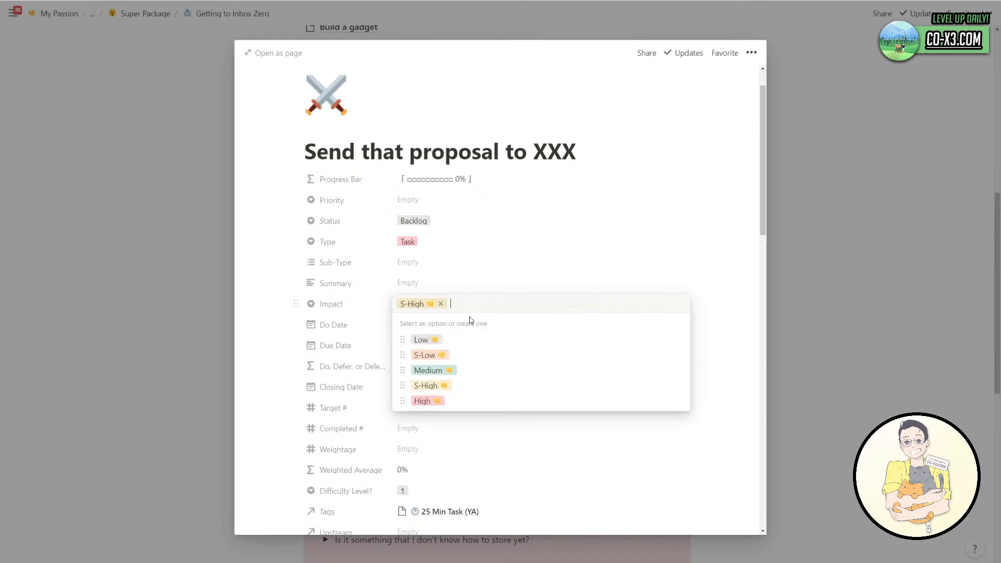
pyautogui.click(443, 400)
# Replace the Yes output with dateBetween(now(), prop("Due Date"), "days").
pyautogui.click(428, 375)
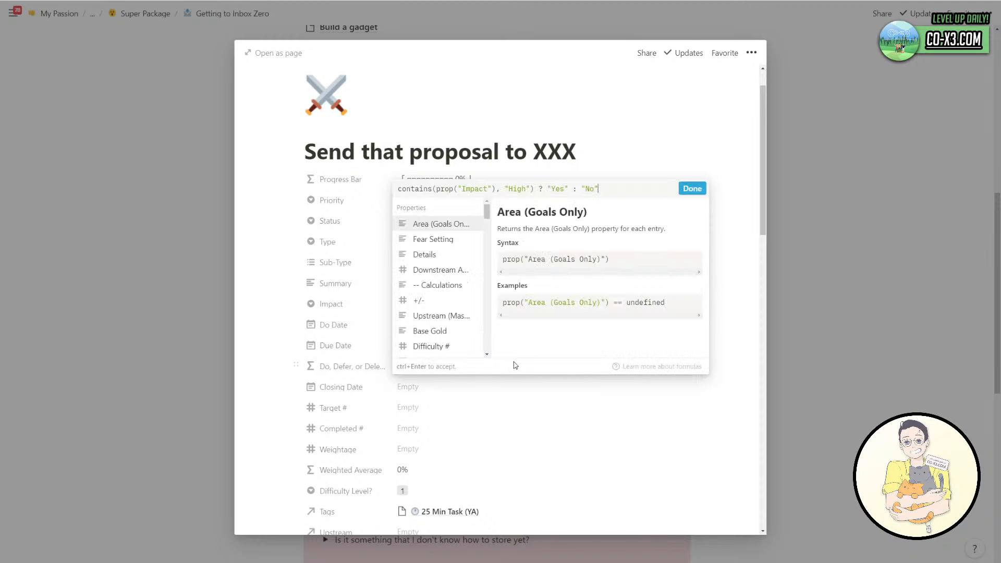
pyautogui.doubleClick(558, 189)
pyautogui.press('BackSpace')
pyautogui.press('BackSpace')
pyautogui.press('BackSpace')
pyautogui.press('Delete')
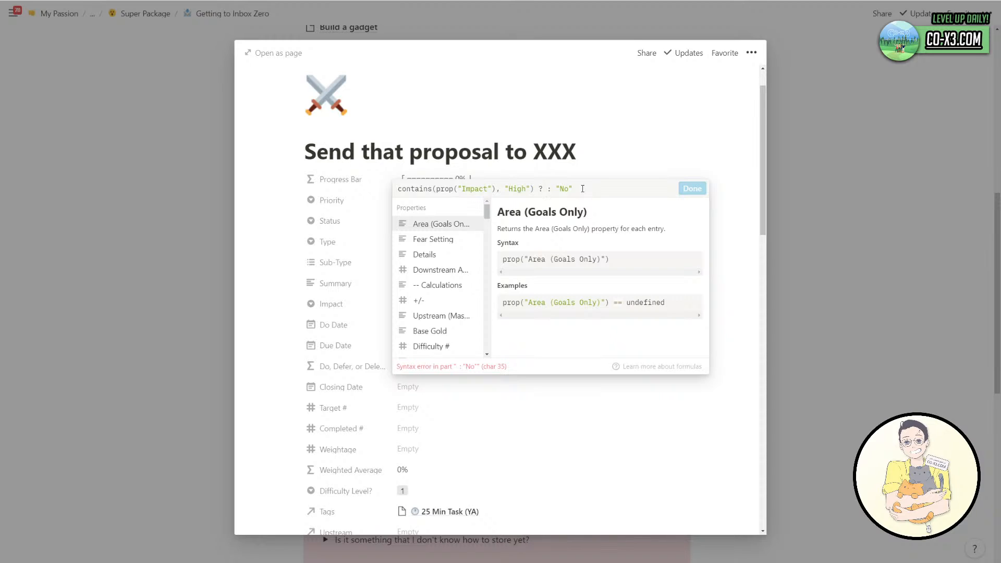
pyautogui.write('dateBe')
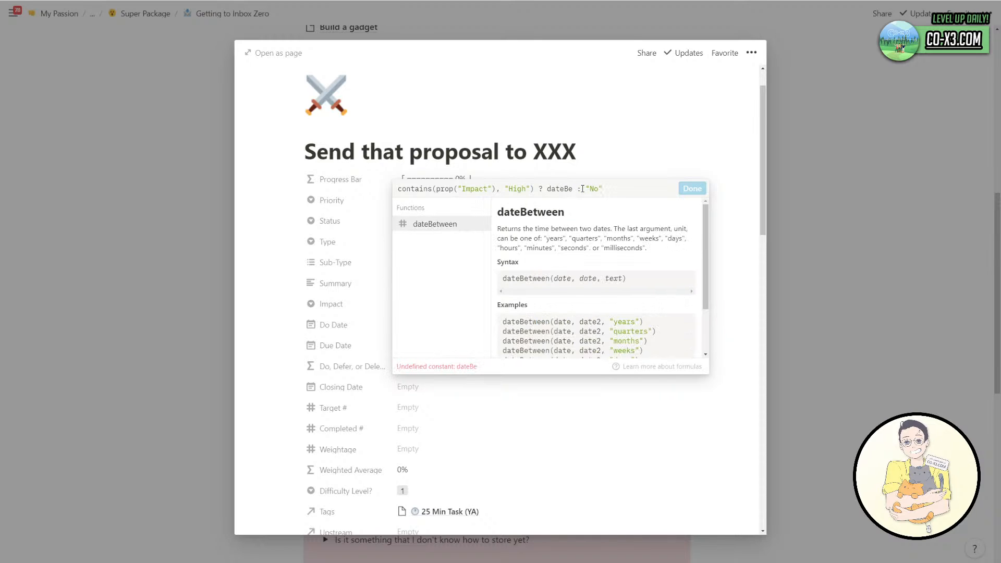
pyautogui.click(445, 224)
pyautogui.write('now')
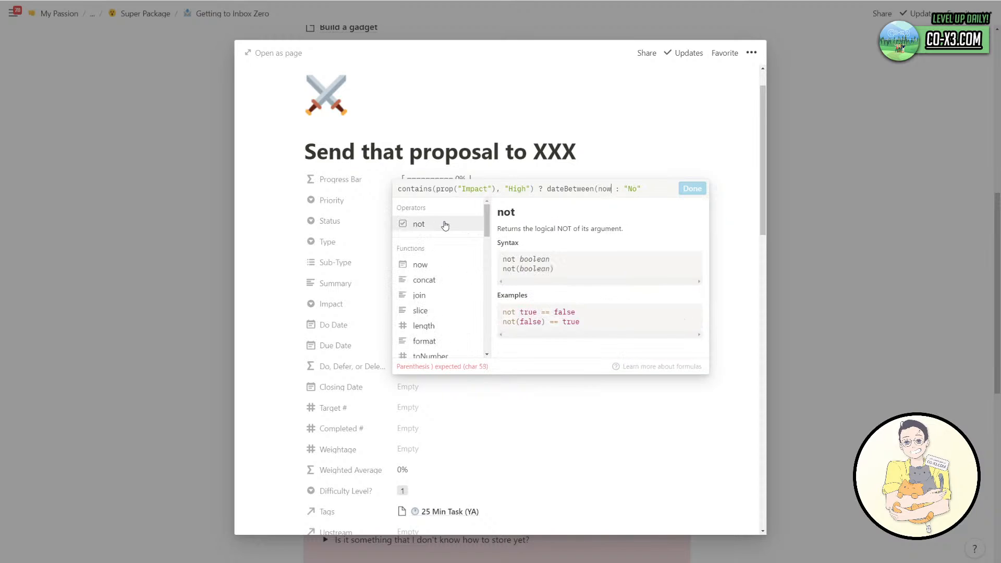
pyautogui.click(444, 224)
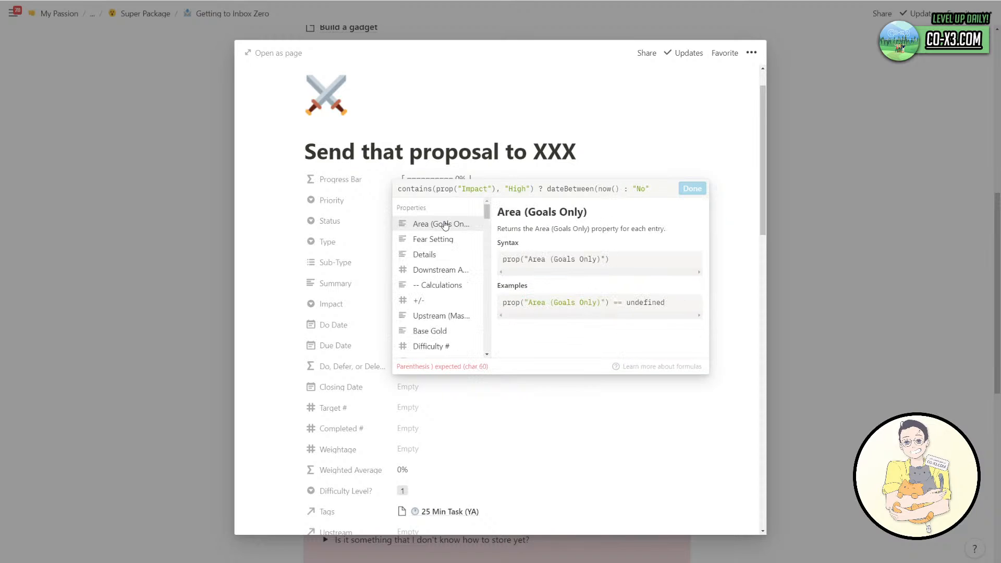
pyautogui.write(', prop("D')
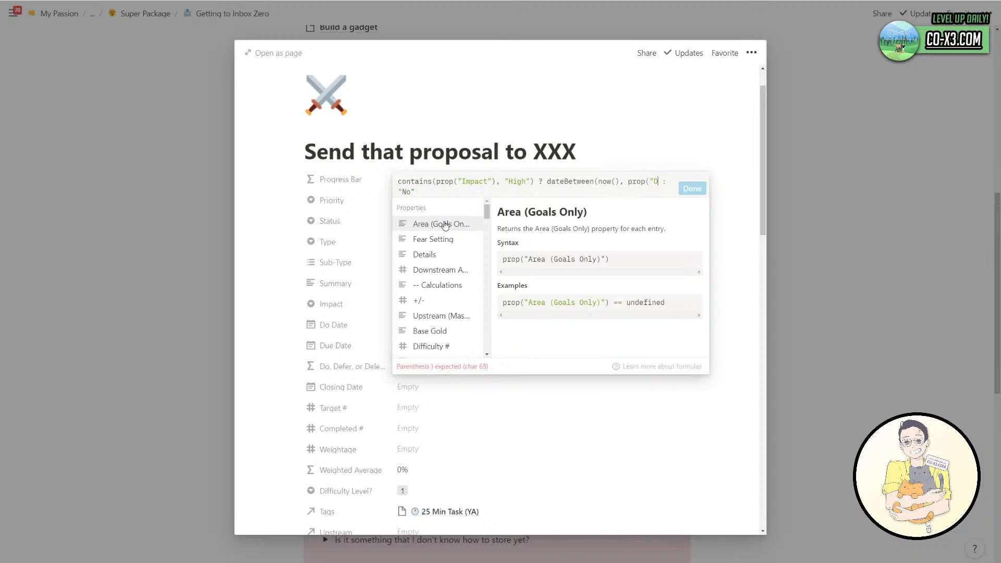
pyautogui.write('ue Date")')
pyautogui.write(' <')
pyautogui.press('BackSpace')
pyautogui.press('BackSpace')
pyautogui.press('BackSpace')
pyautogui.write(', days')
pyautogui.press('BackSpace')
pyautogui.press('BackSpace')
pyautogui.press('BackSpace')
pyautogui.press('BackSpace')
pyautogui.write('"days"')
# After checking the dateBetween help, complete the check with <= 3 ? "Yes" : "No".
pyautogui.click(565, 181)
pyautogui.scroll(-1, 624, 314)
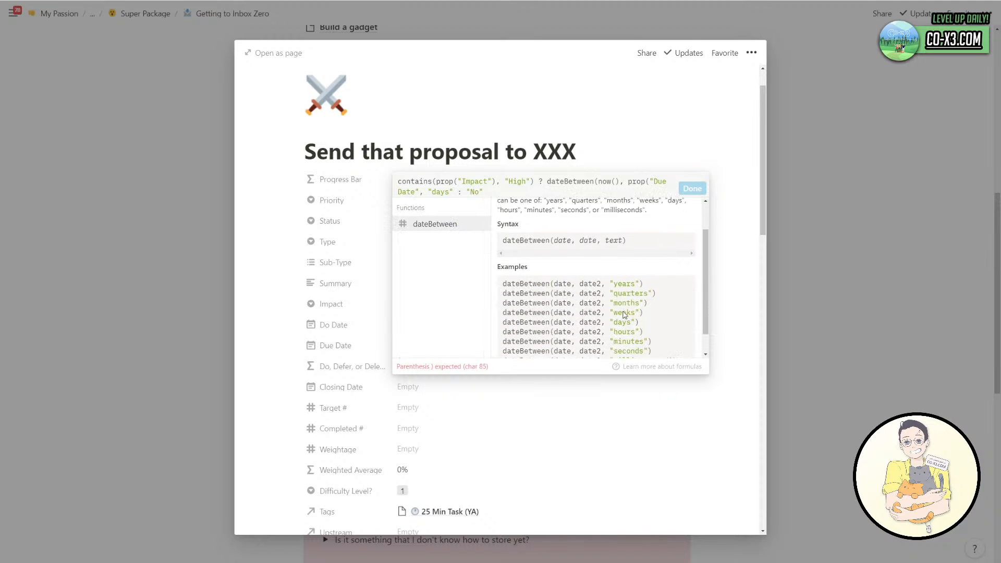
pyautogui.click(452, 192)
pyautogui.write(') <')
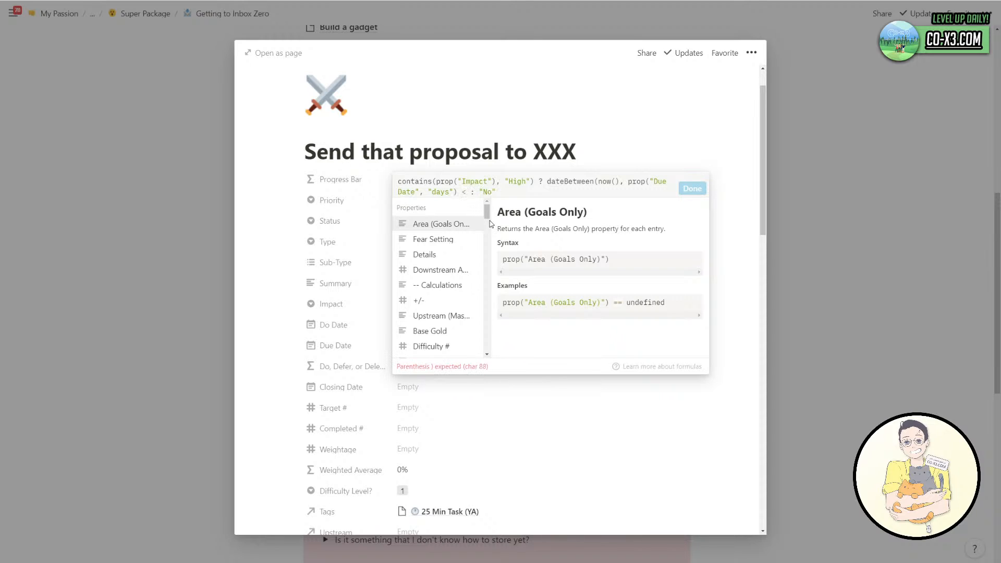
pyautogui.write('= 3 ? "')
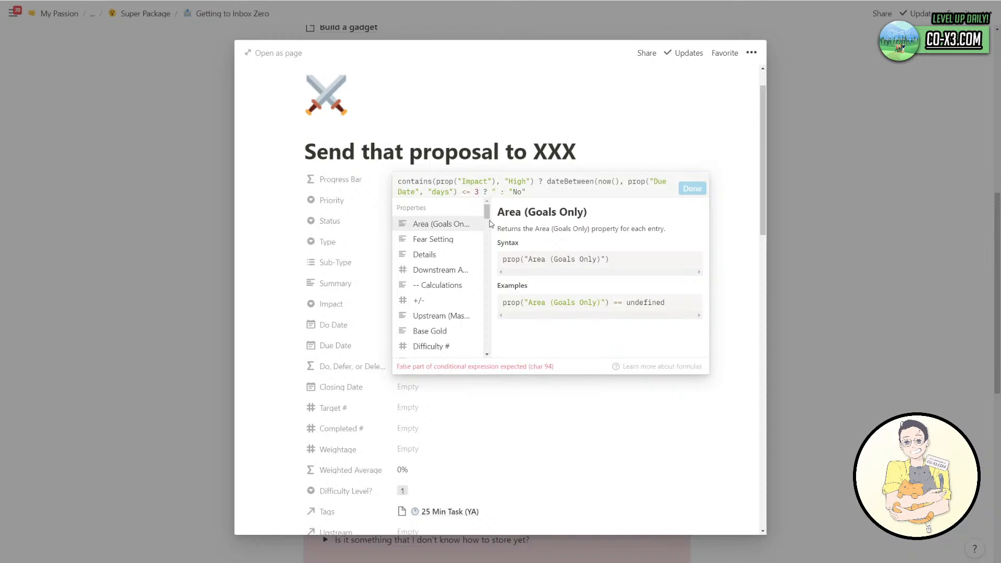
pyautogui.write('Yes" : "NO')
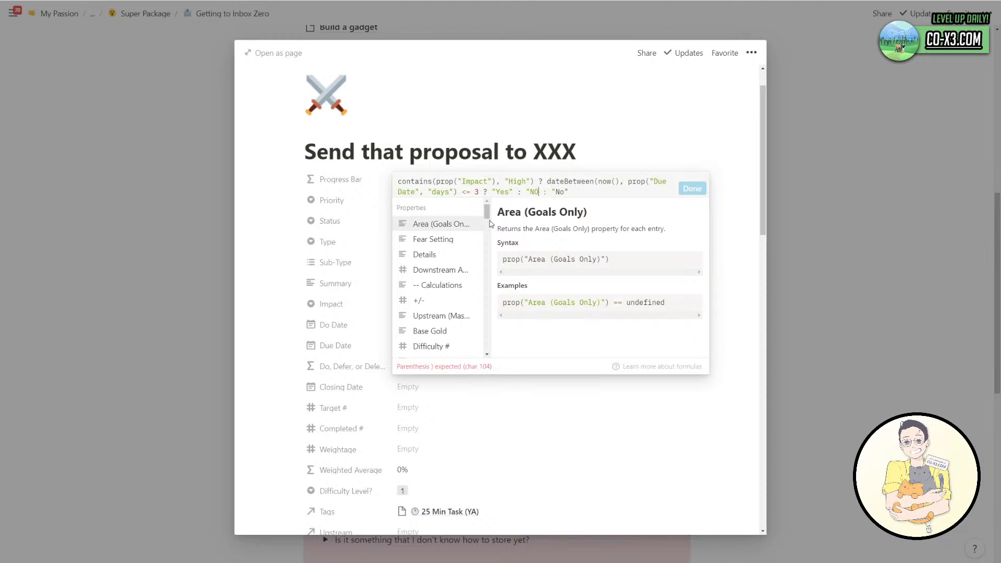
pyautogui.press('BackSpace')
pyautogui.write('o"')
# Wrap the nested due-date condition in parentheses.
pyautogui.click(546, 180)
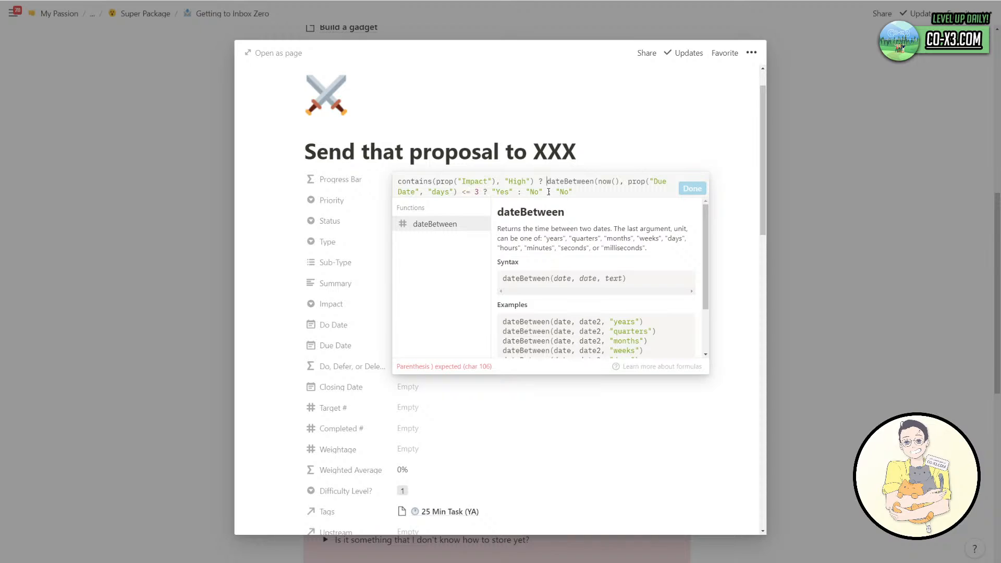
pyautogui.write('(')
pyautogui.click(477, 192)
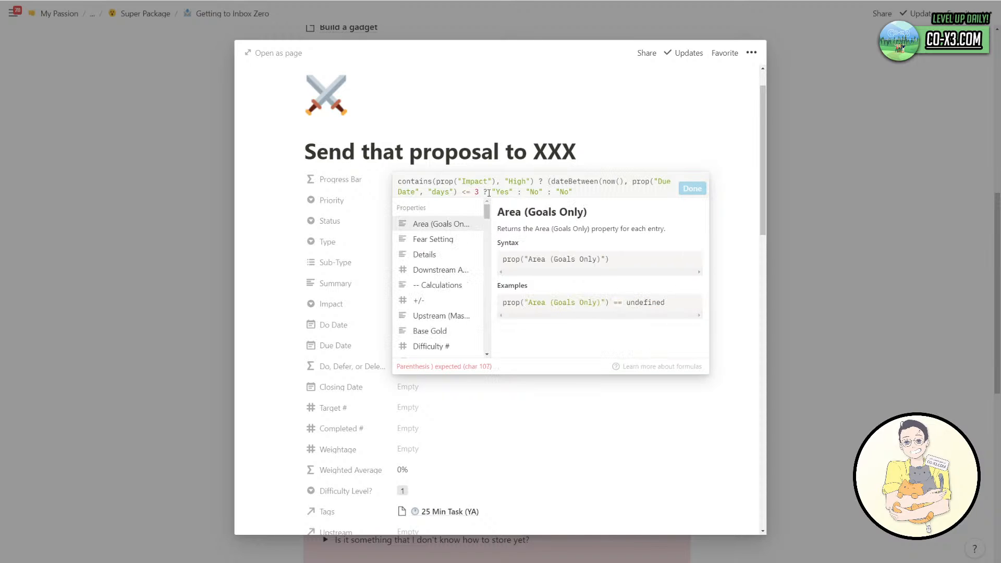
pyautogui.click(543, 192)
pyautogui.write(')')
pyautogui.click(480, 201)
pyautogui.write(')')
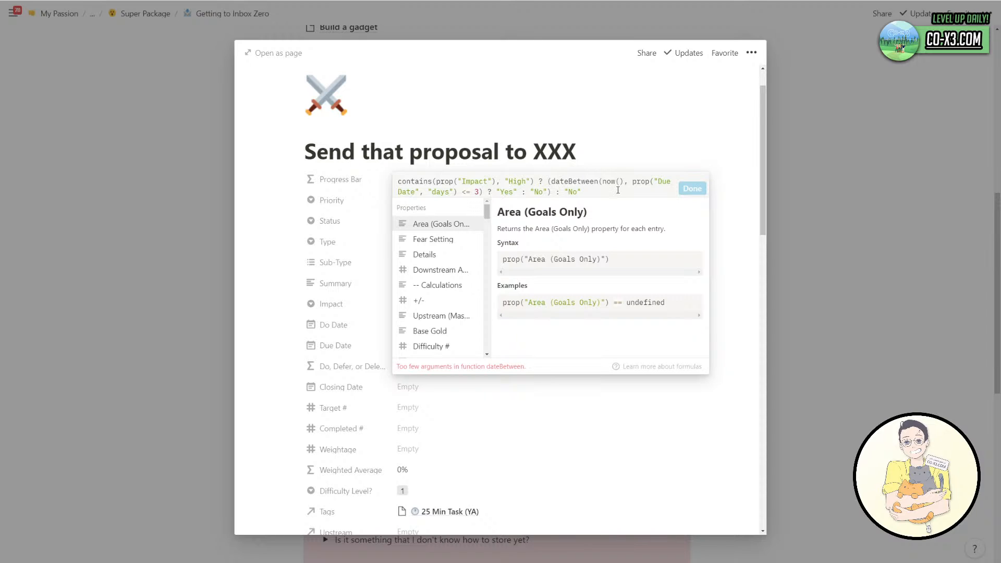
# Review the dateBetween and now help, then delete the whole nested due-date condition.
pyautogui.click(576, 183)
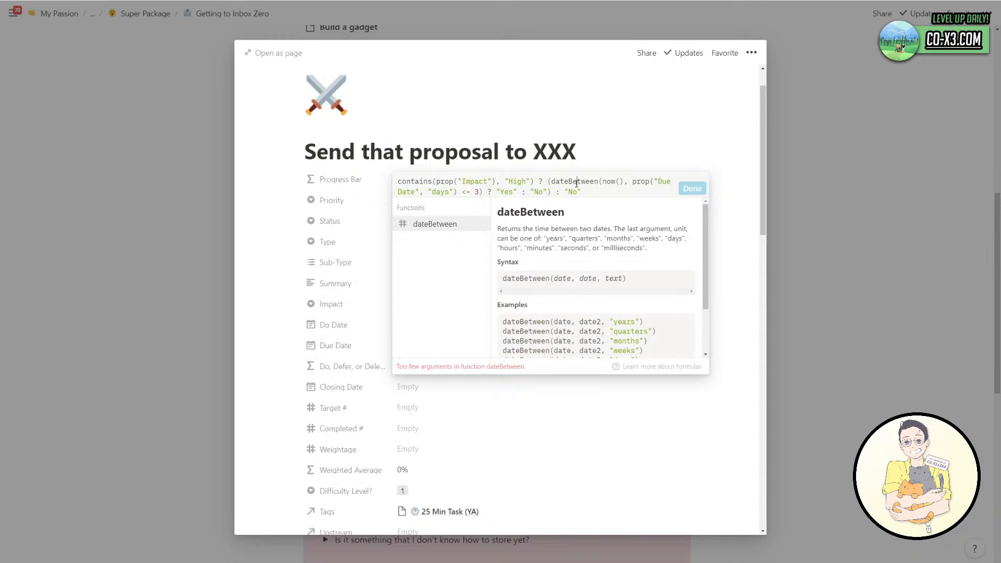
pyautogui.scroll(-2, 598, 323)
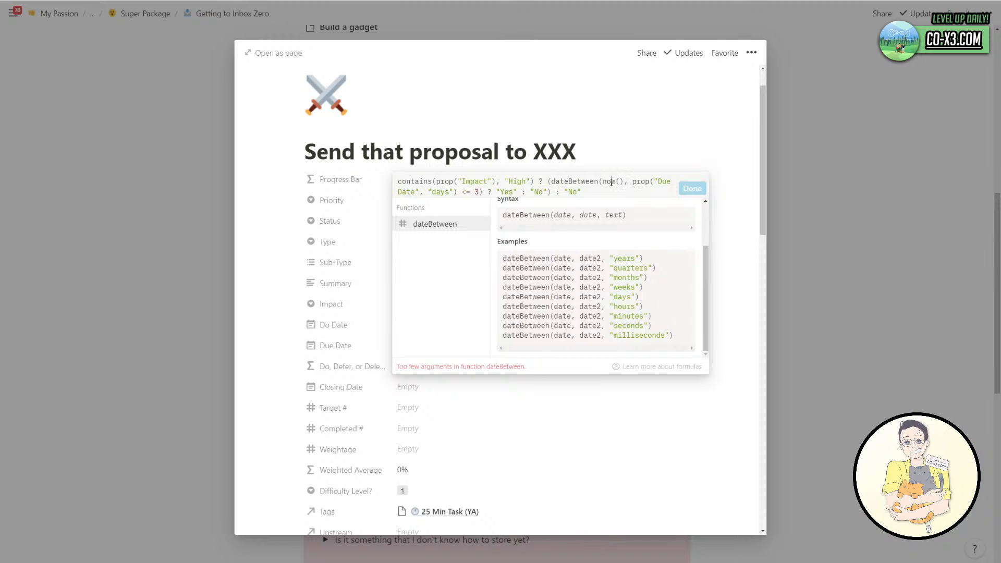
pyautogui.click(611, 182)
pyautogui.click(556, 181)
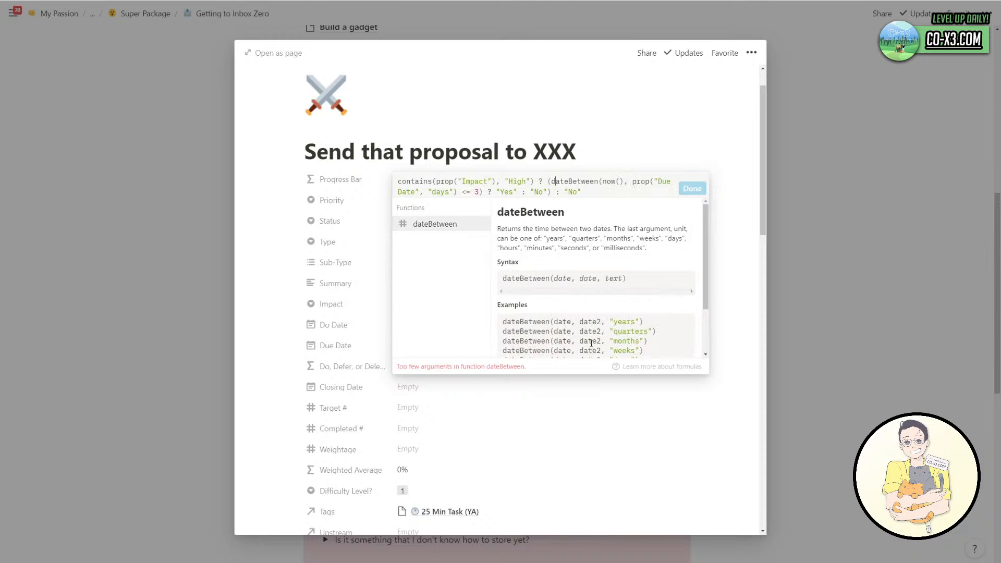
pyautogui.scroll(-2, 591, 342)
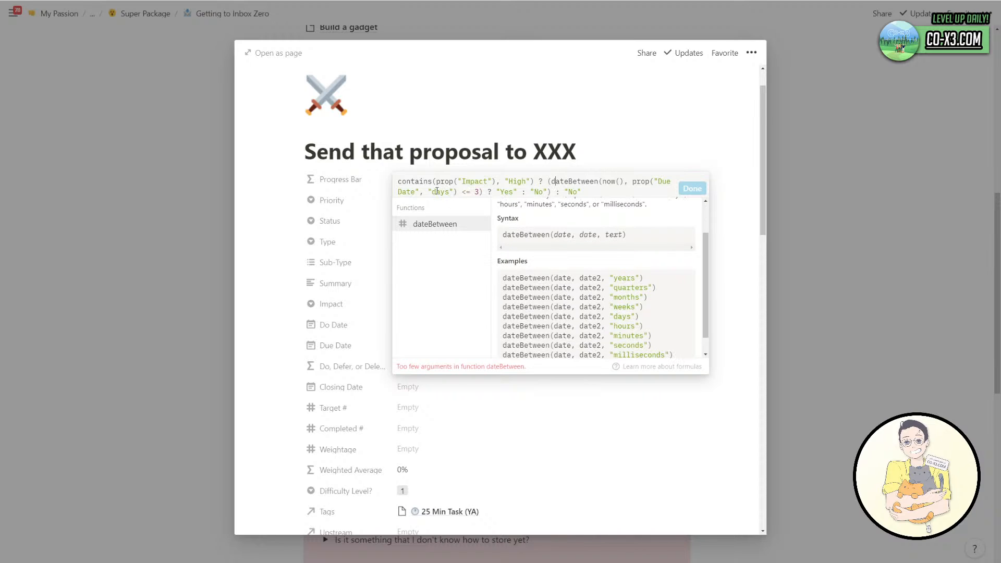
pyautogui.scroll(-1, 577, 302)
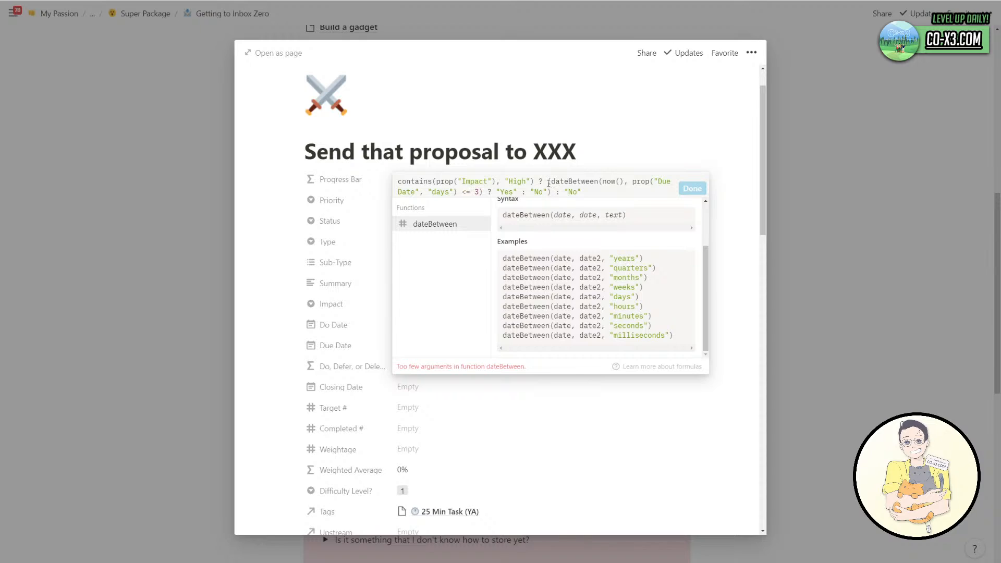
pyautogui.press('Left')
pyautogui.press('Left')
pyautogui.write('(')
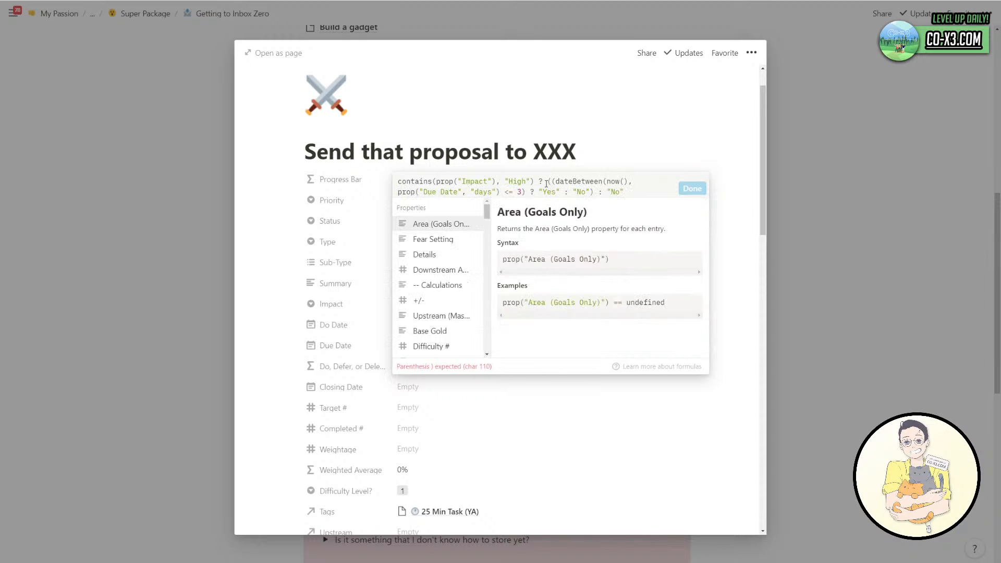
pyautogui.moveTo(547, 183); pyautogui.dragTo(593, 193)
pyautogui.hotkey('ctrl', 'c')
pyautogui.press('BackSpace')
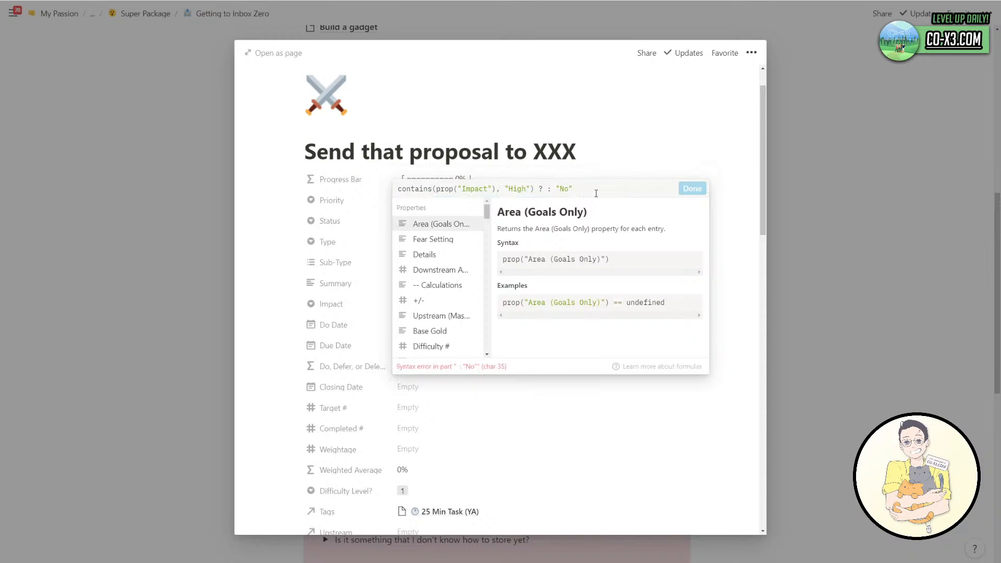
# Test the formula with a 'yes' placeholder, then paste the nested due-date condition back in.
pyautogui.write('"yes"')
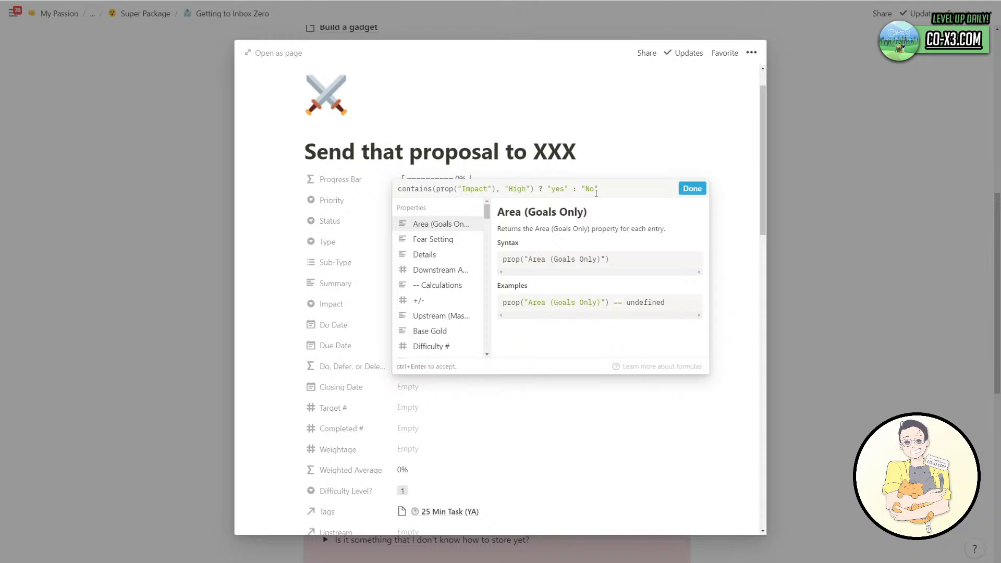
pyautogui.click(692, 188)
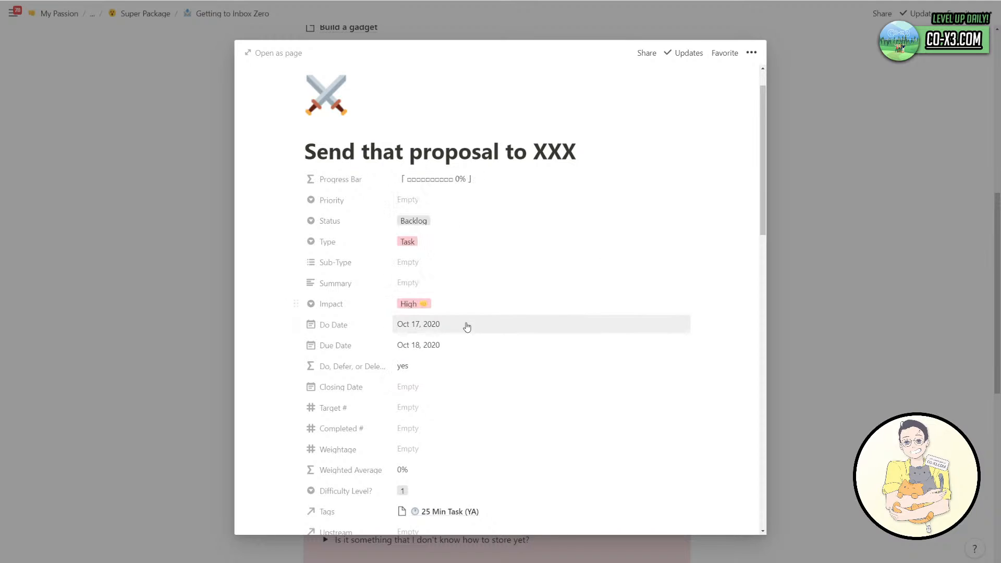
pyautogui.click(440, 368)
pyautogui.moveTo(547, 189); pyautogui.dragTo(568, 189)
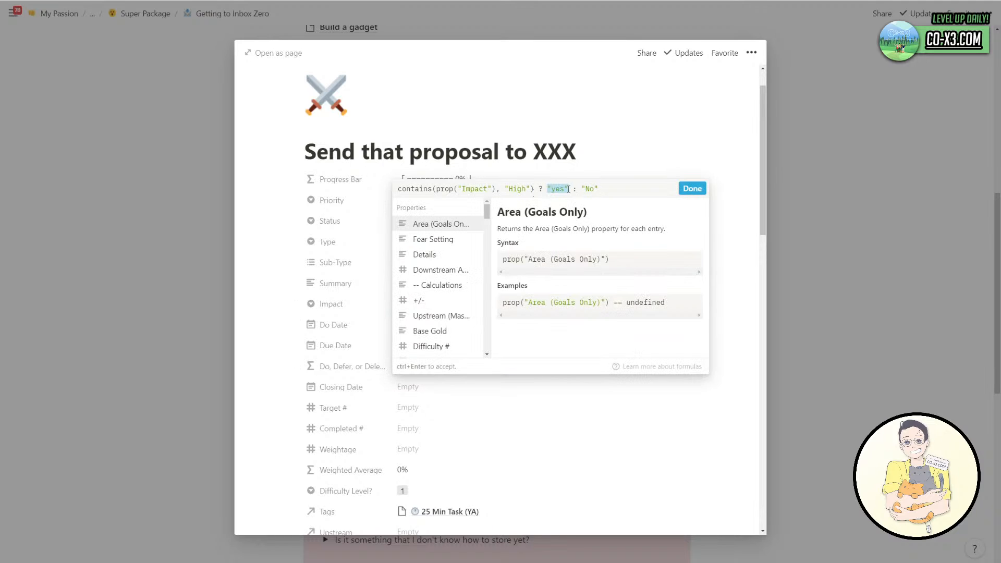
pyautogui.hotkey('ctrl', 'v')
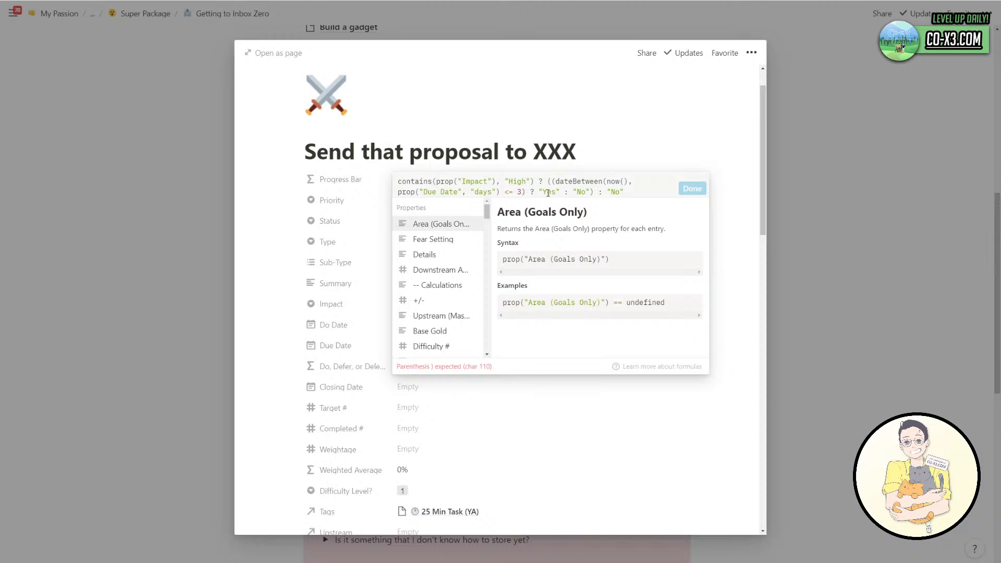
pyautogui.click(548, 193)
pyautogui.click(581, 192)
pyautogui.click(528, 193)
# Swap the dateBetween call for a placeholder 1 with fixed parentheses to test the formula.
pyautogui.click(500, 192)
pyautogui.moveTo(500, 192); pyautogui.dragTo(552, 181)
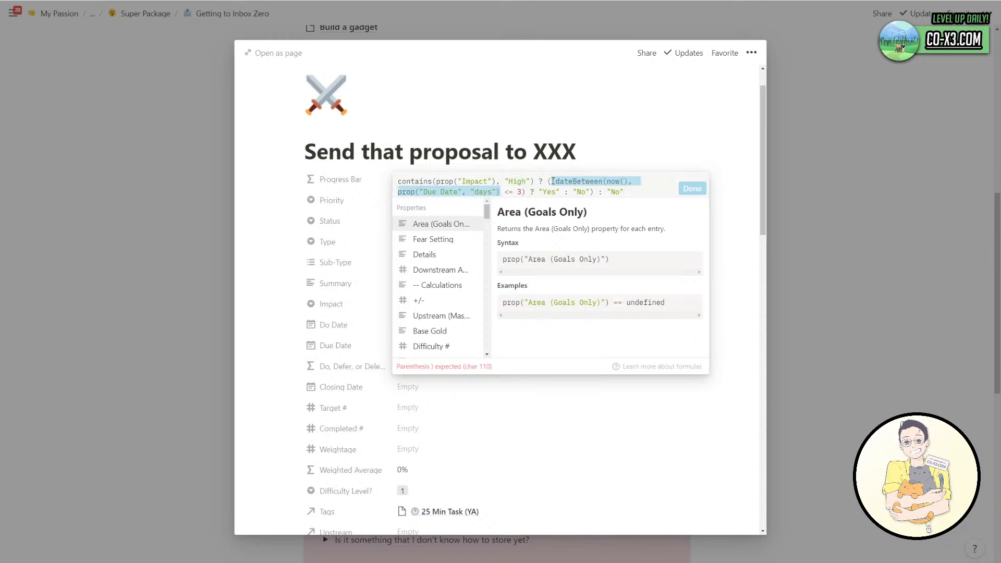
pyautogui.press('BackSpace')
pyautogui.write('1')
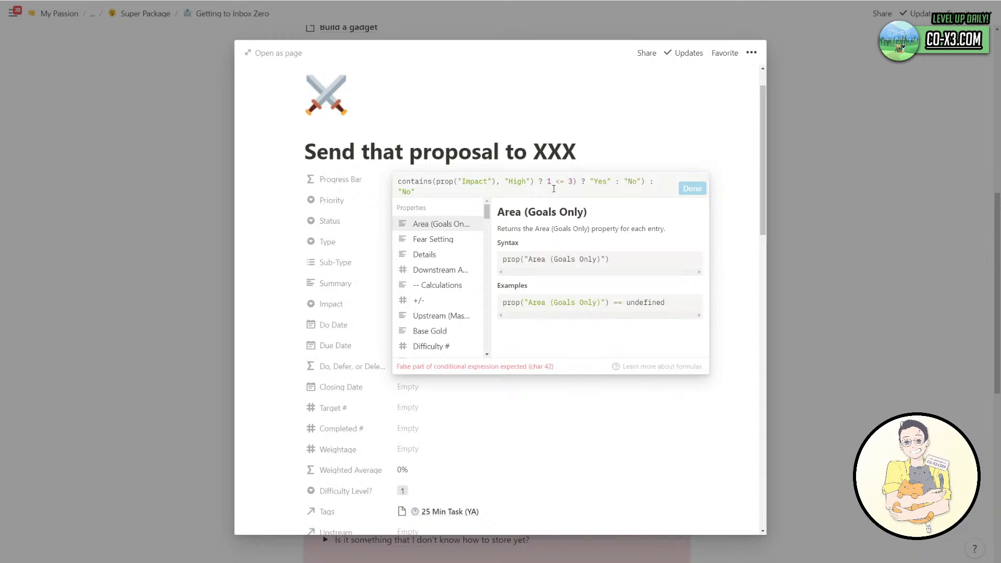
pyautogui.press('BackSpace')
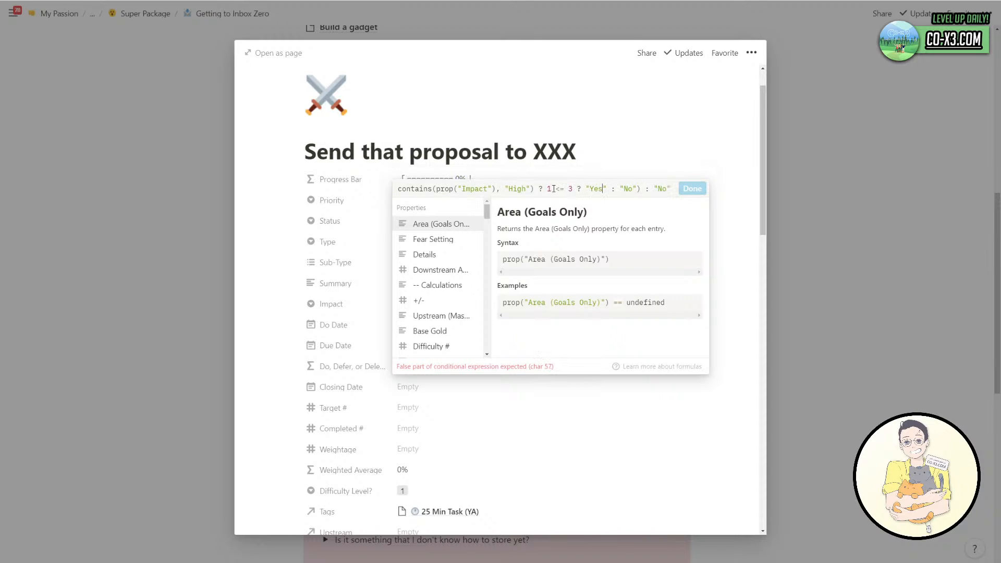
pyautogui.press('Left')
pyautogui.press('Left')
pyautogui.press('Left')
pyautogui.press('Left')
pyautogui.press('Left')
pyautogui.press('Left')
pyautogui.press('Left')
pyautogui.press('Left')
pyautogui.press('Left')
pyautogui.write('(')
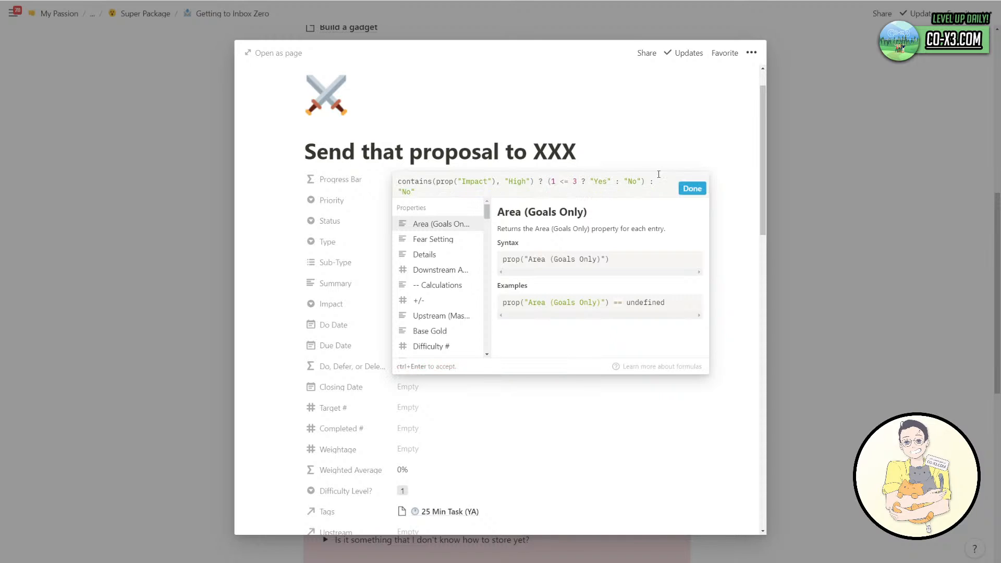
pyautogui.click(692, 189)
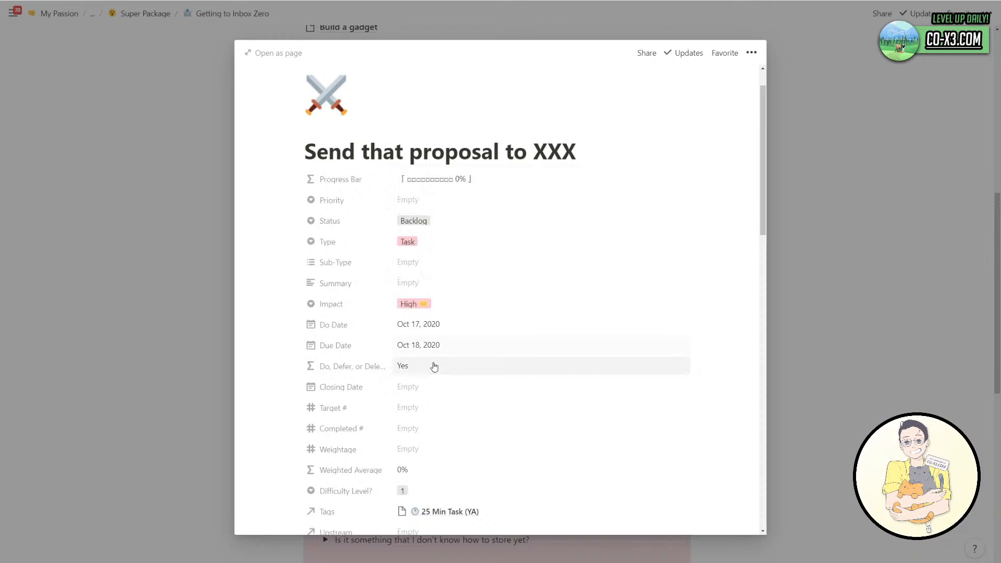
# Paste the dateBetween expression back in place of 1 and balance the parentheses around it.
pyautogui.click(440, 365)
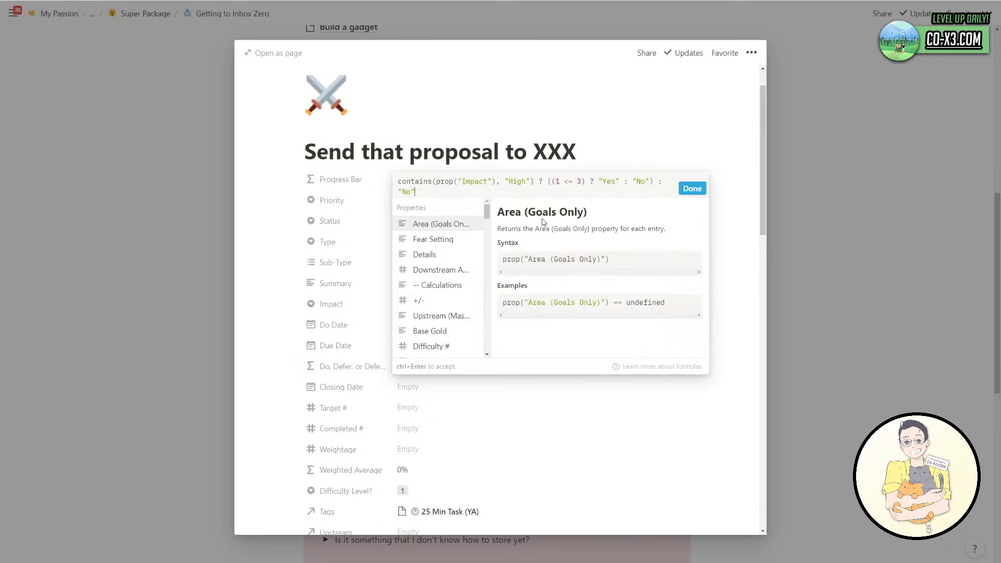
pyautogui.doubleClick(561, 182)
pyautogui.write('(dateBetween(now(), prop("Due Date", "days")')
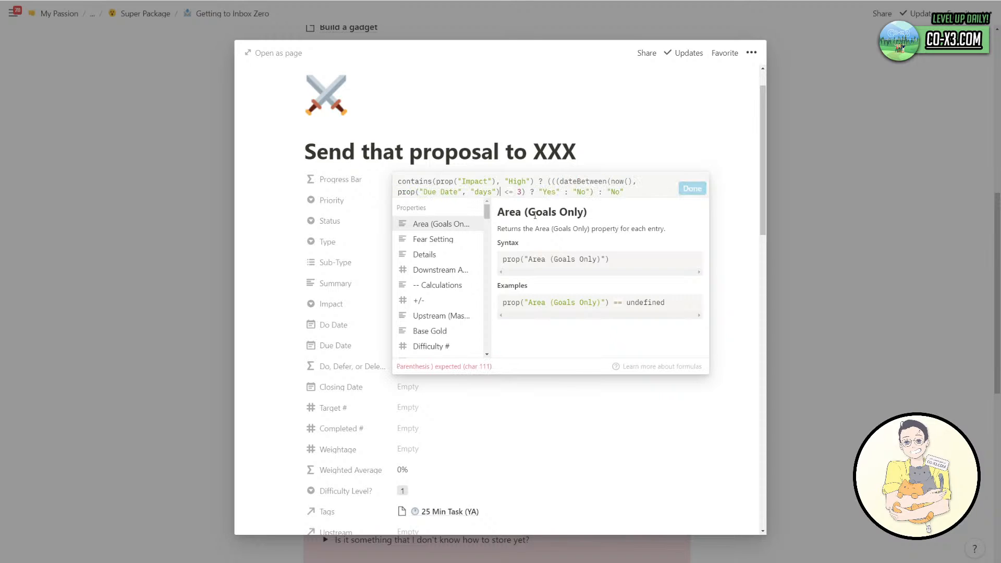
pyautogui.click(558, 182)
pyautogui.press('BackSpace')
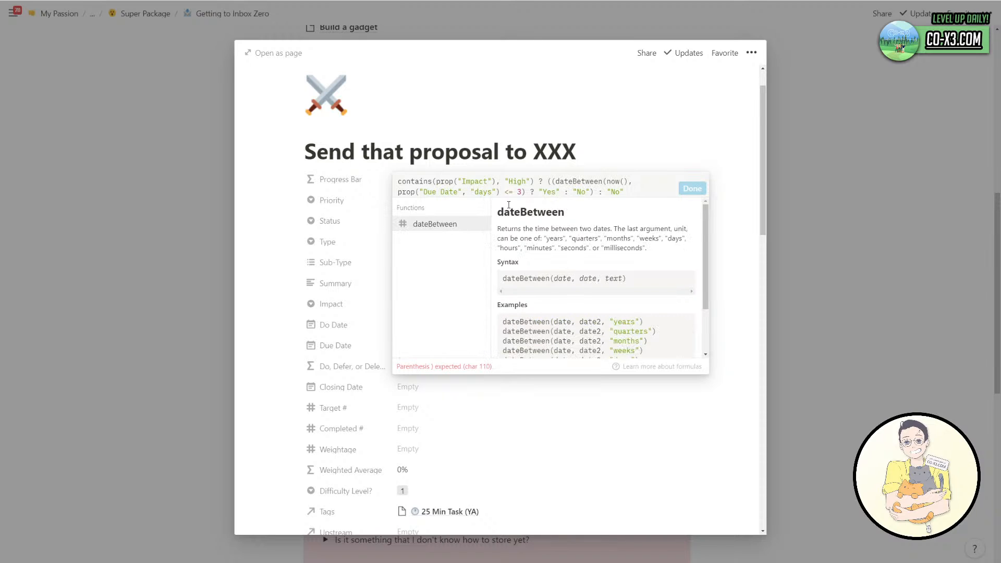
pyautogui.press('BackSpace')
pyautogui.write('(((')
pyautogui.press('BackSpace')
pyautogui.click(501, 192)
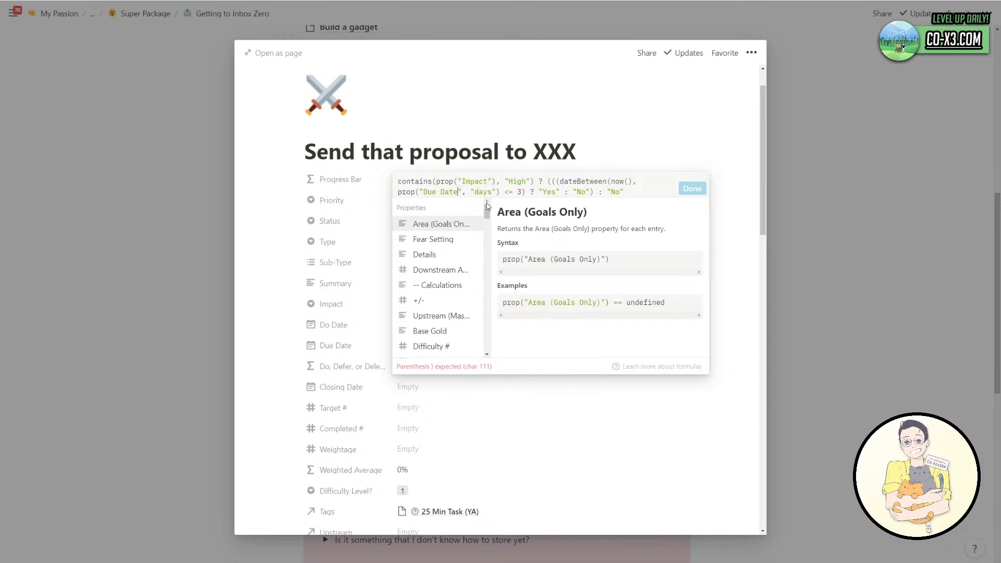
pyautogui.write(')')
pyautogui.click(560, 181)
pyautogui.press('BackSpace')
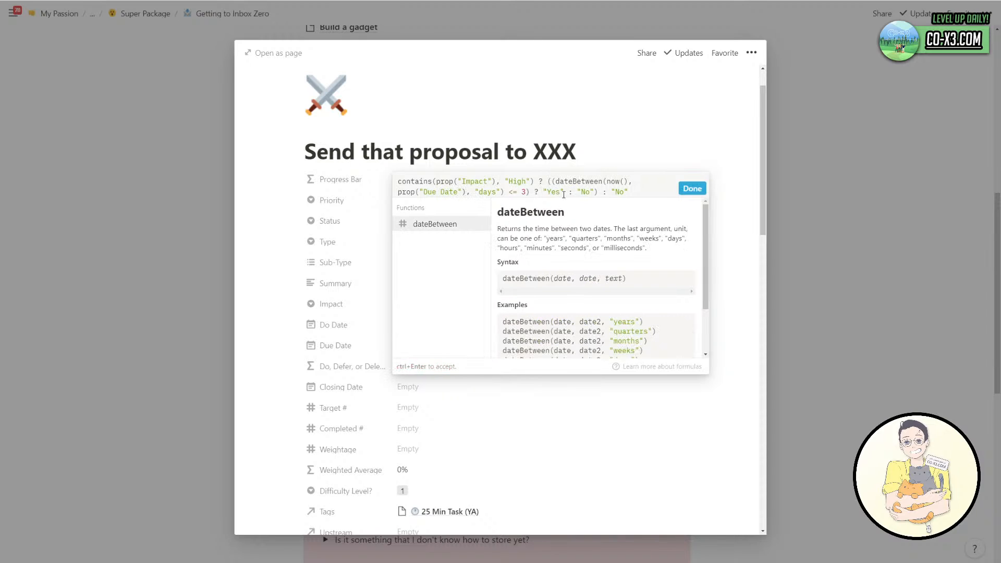
pyautogui.click(692, 188)
# Replace the Yes output in the formula with 'Do It Soon'.
pyautogui.click(454, 367)
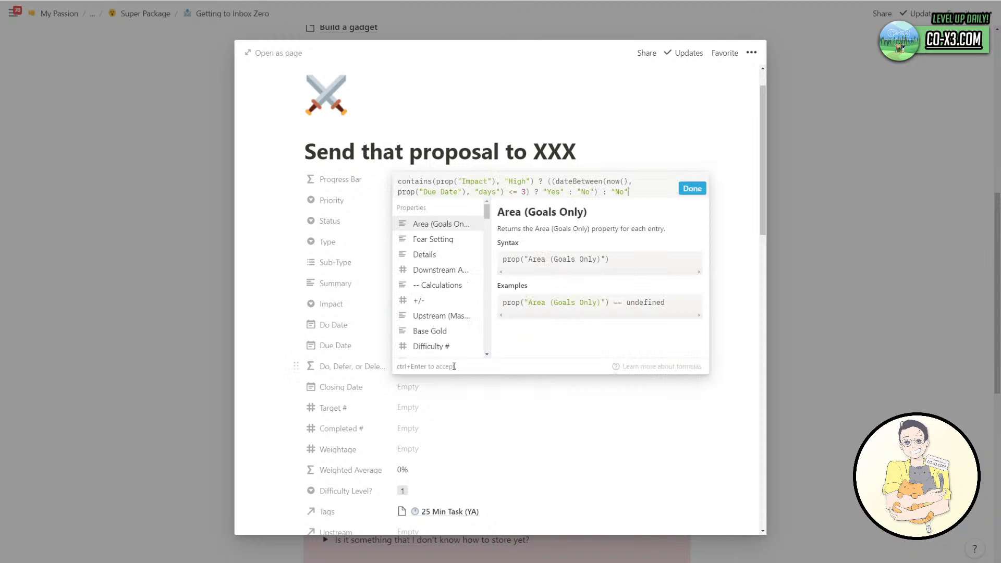
pyautogui.doubleClick(553, 192)
pyautogui.write('Do it Soon')
pyautogui.press('Delete')
# Save the corrected 'Do It Soon' formula and move the Due Date to Oct 22, 2020.
pyautogui.write('I')
pyautogui.click(693, 188)
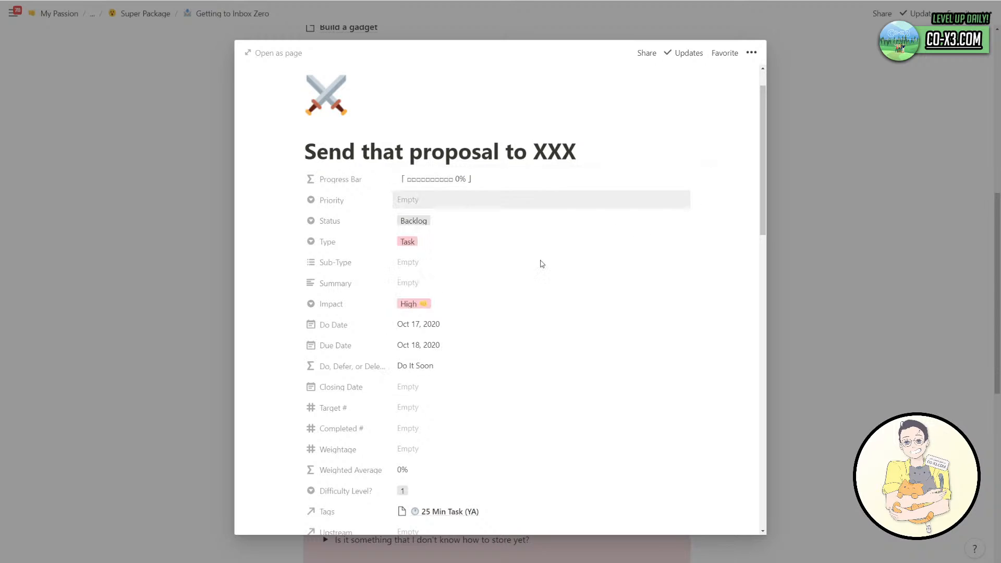
pyautogui.click(436, 347)
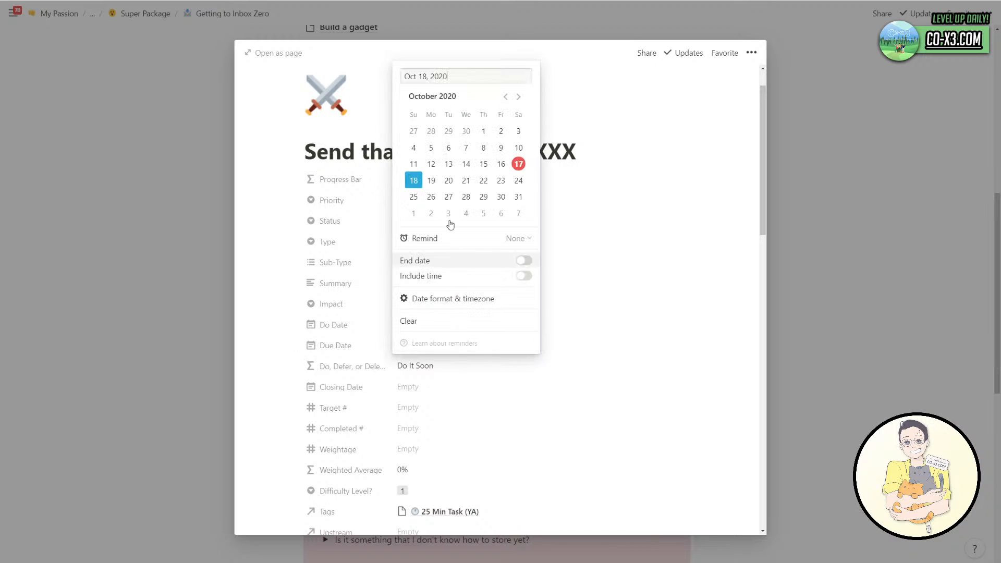
pyautogui.click(448, 180)
pyautogui.click(465, 180)
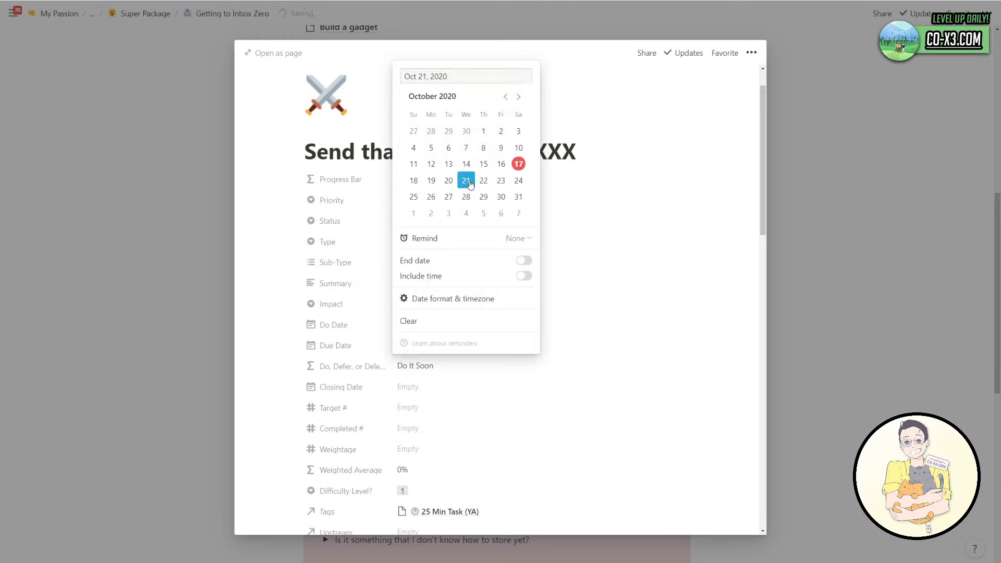
pyautogui.click(484, 182)
pyautogui.click(573, 279)
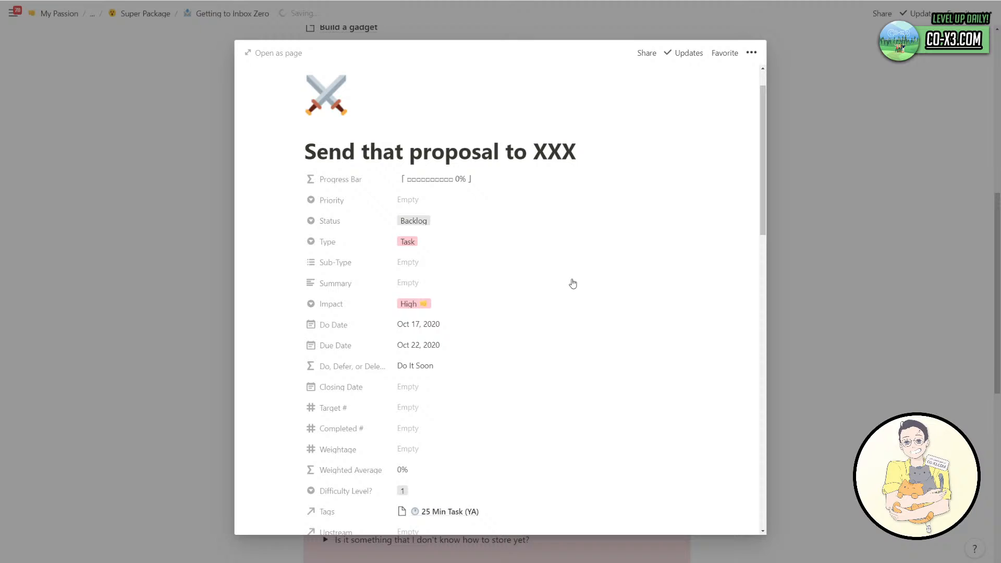
# Copy the dateBetween expression from the Do, Defer, or Delete formula.
pyautogui.click(444, 371)
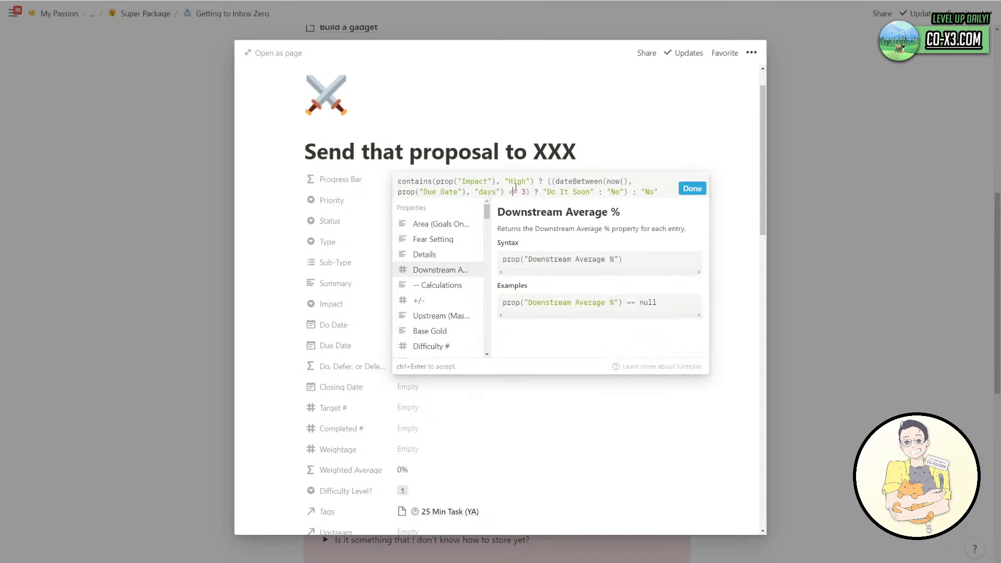
pyautogui.click(518, 162)
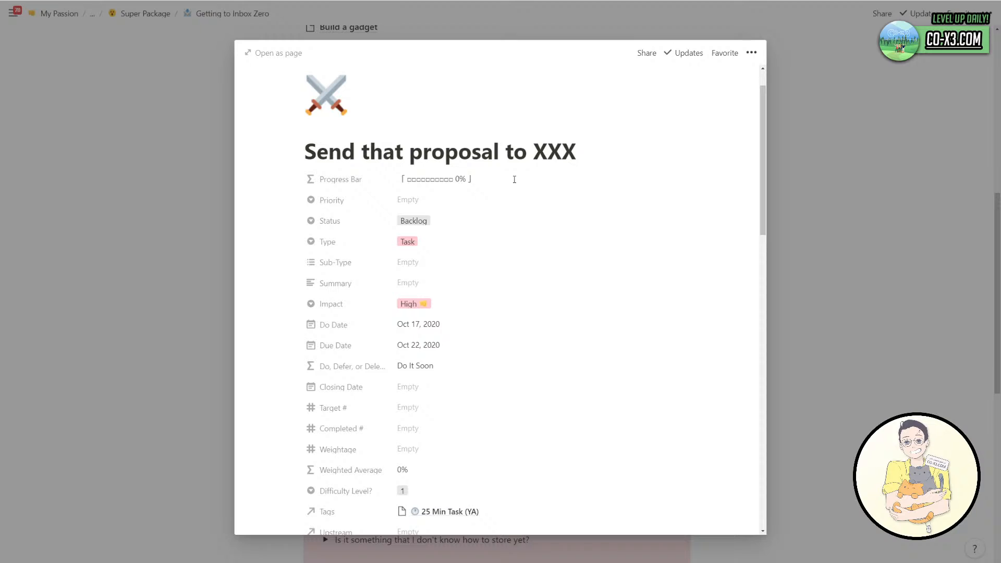
pyautogui.click(445, 354)
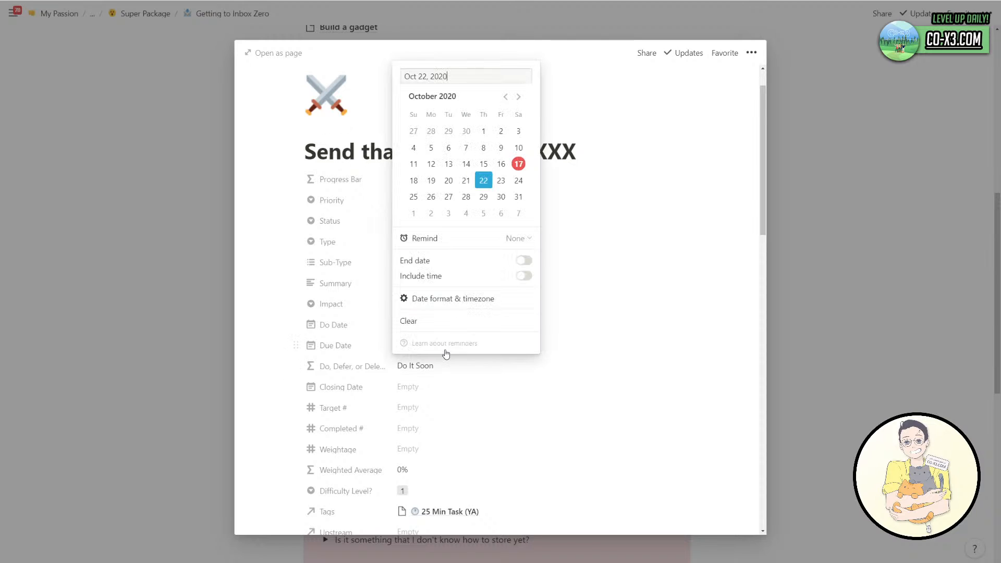
pyautogui.click(593, 242)
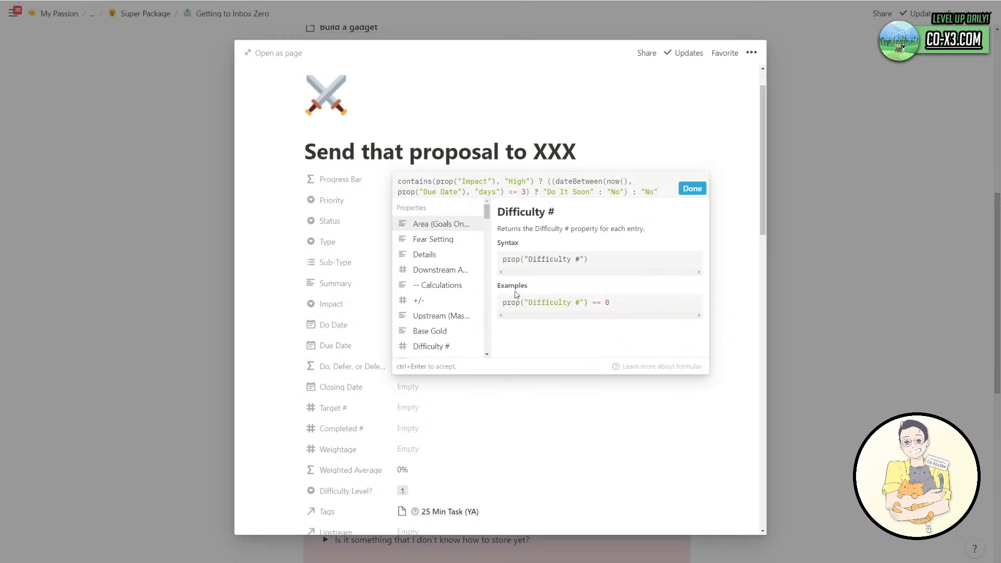
pyautogui.click(555, 182)
pyautogui.moveTo(552, 181); pyautogui.dragTo(504, 192)
pyautogui.hotkey('ctrl', 'c')
pyautogui.click(477, 165)
# Add a Formula property named Test Formula and drag it under Do, Defer, or Delete.
pyautogui.scroll(-15, 448, 350)
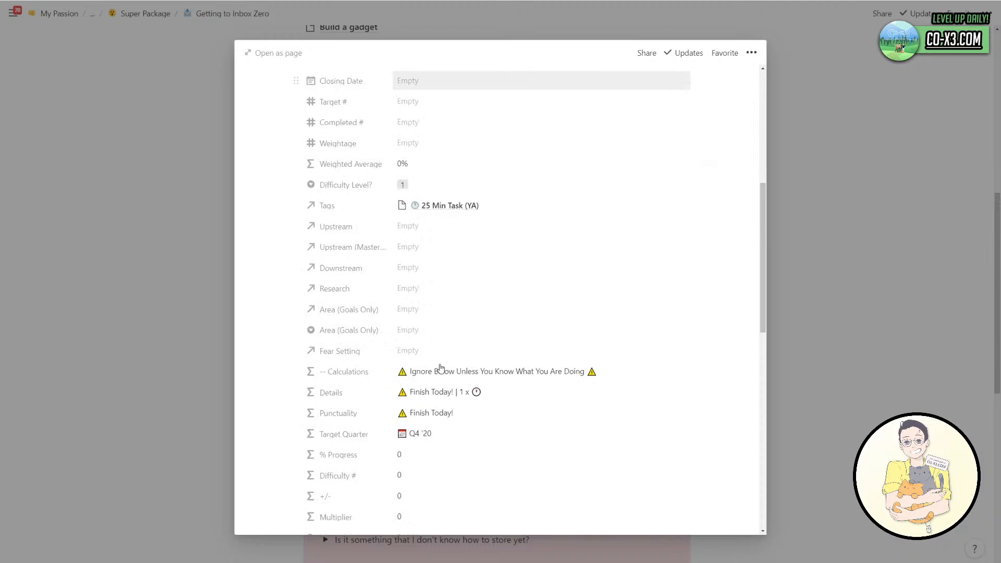
pyautogui.click(344, 418)
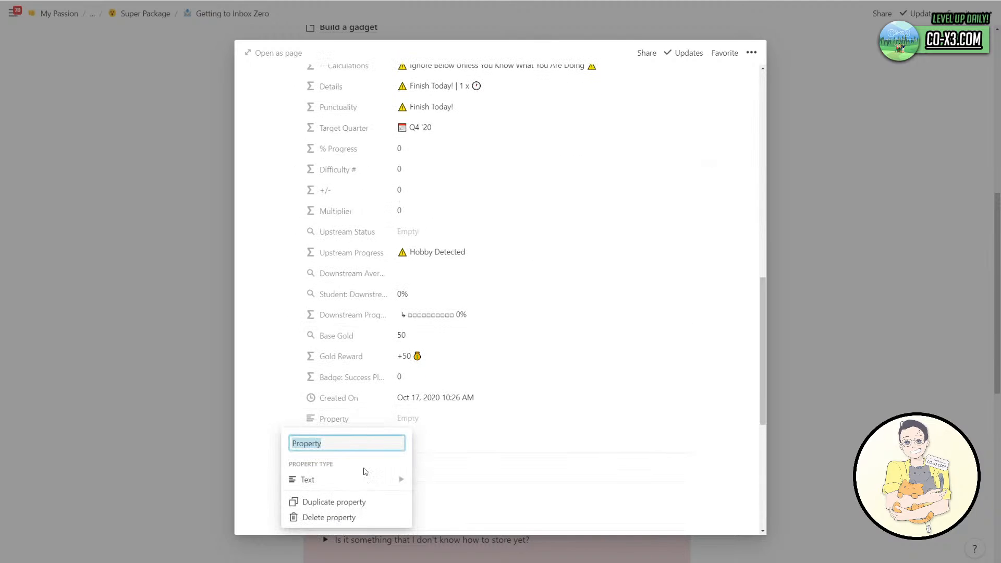
pyautogui.moveTo(375, 479)
pyautogui.write('Test Formula')
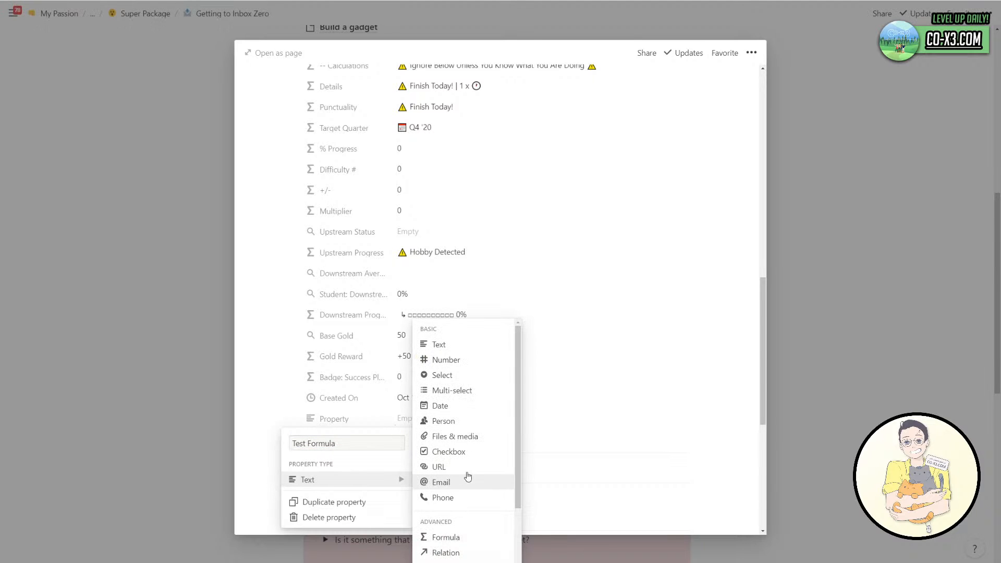
pyautogui.click(441, 537)
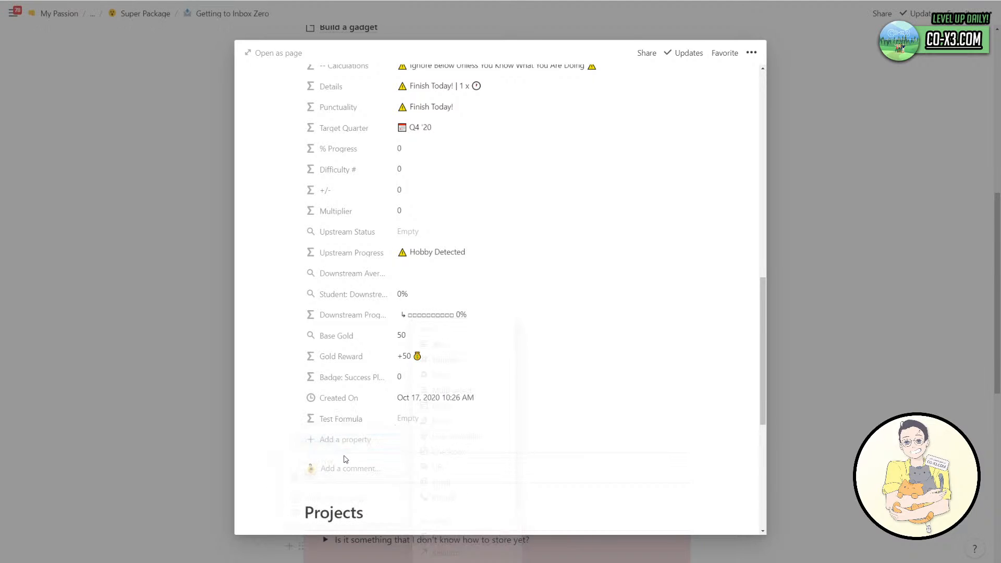
pyautogui.moveTo(346, 263); pyautogui.dragTo(393, 404)
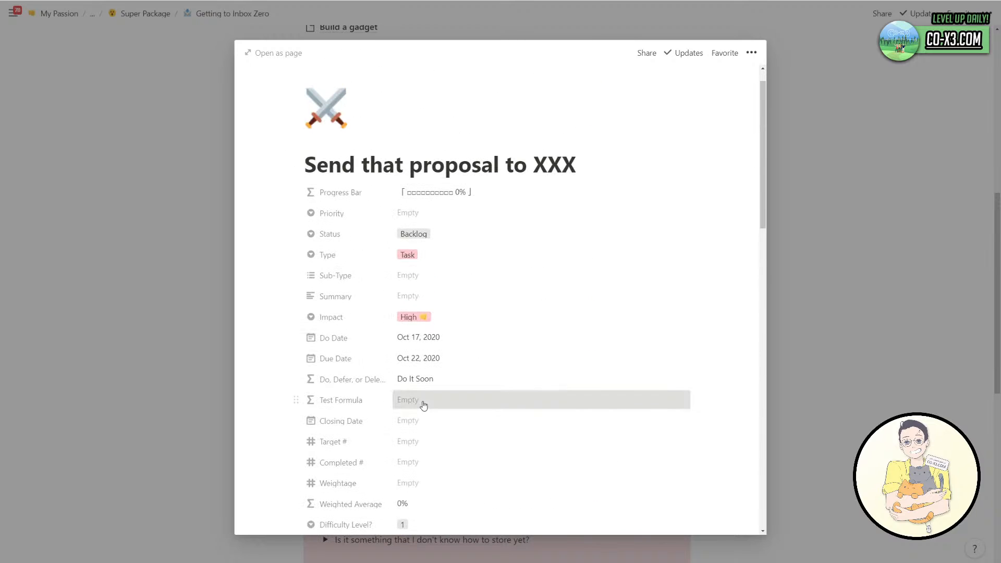
# Set Test Formula to dateBetween(now(), prop("Due Date"), "days"), fixing its parentheses.
pyautogui.click(420, 405)
pyautogui.hotkey('ctrl', 'v')
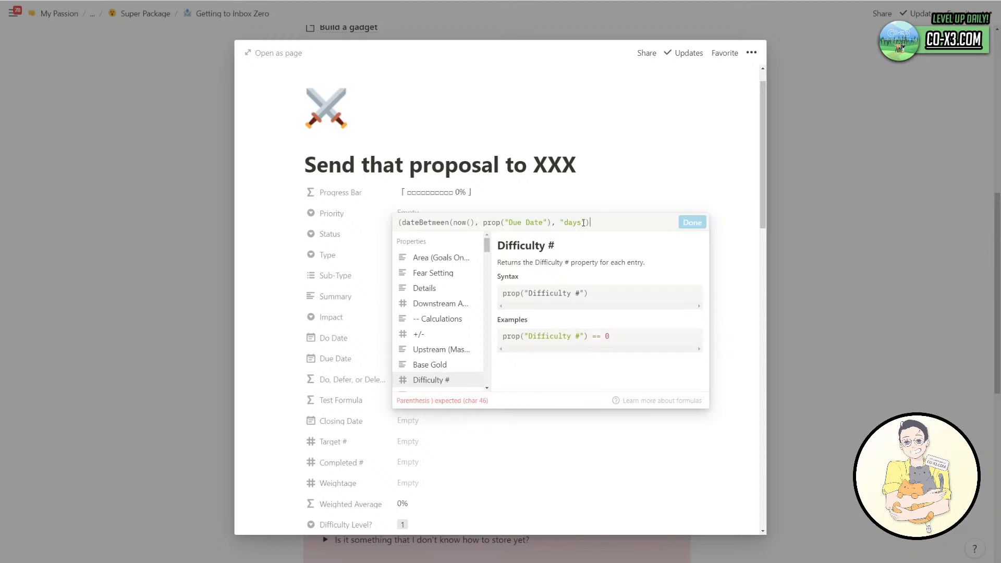
pyautogui.click(403, 223)
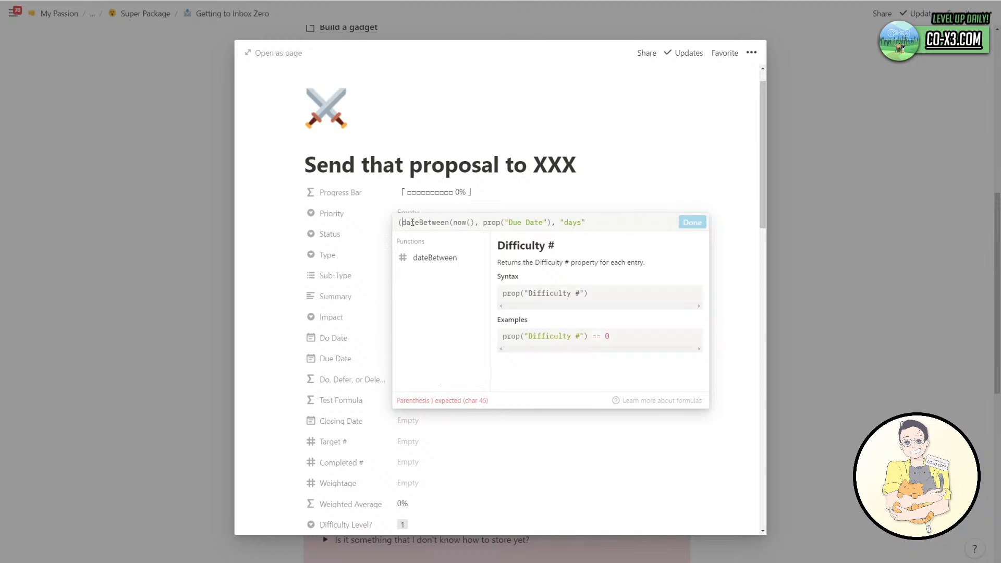
pyautogui.press('BackSpace')
pyautogui.click(597, 223)
pyautogui.write(')')
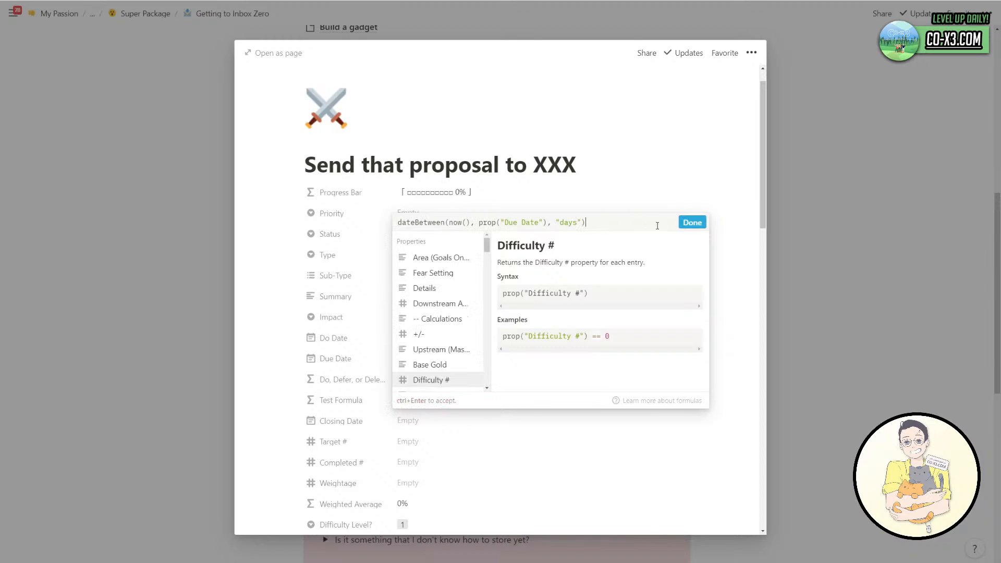
pyautogui.click(692, 223)
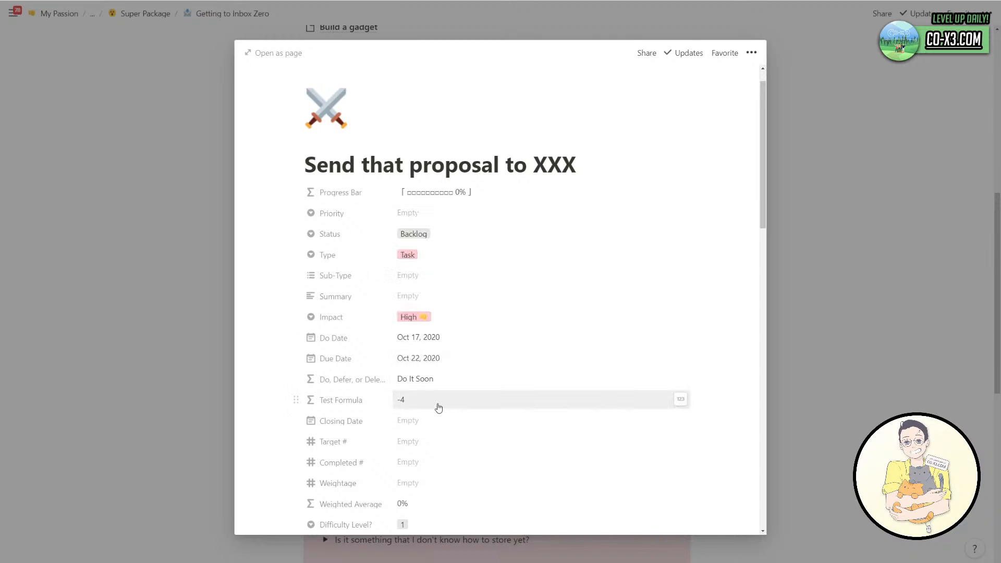
pyautogui.scroll(-1, 436, 406)
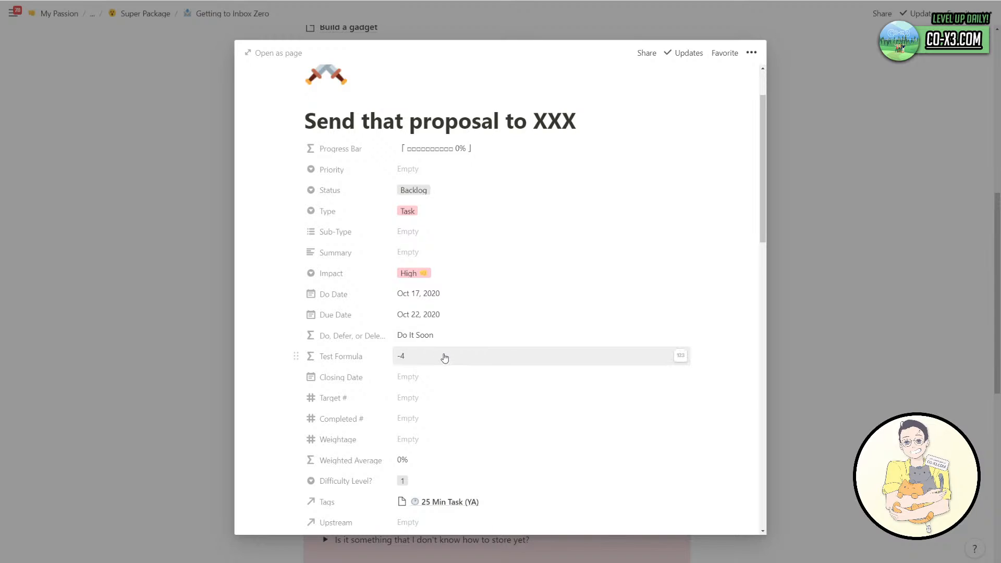
# Try Oct 19 and then Oct 20 as the task's Due Date.
pyautogui.click(447, 316)
pyautogui.click(437, 150)
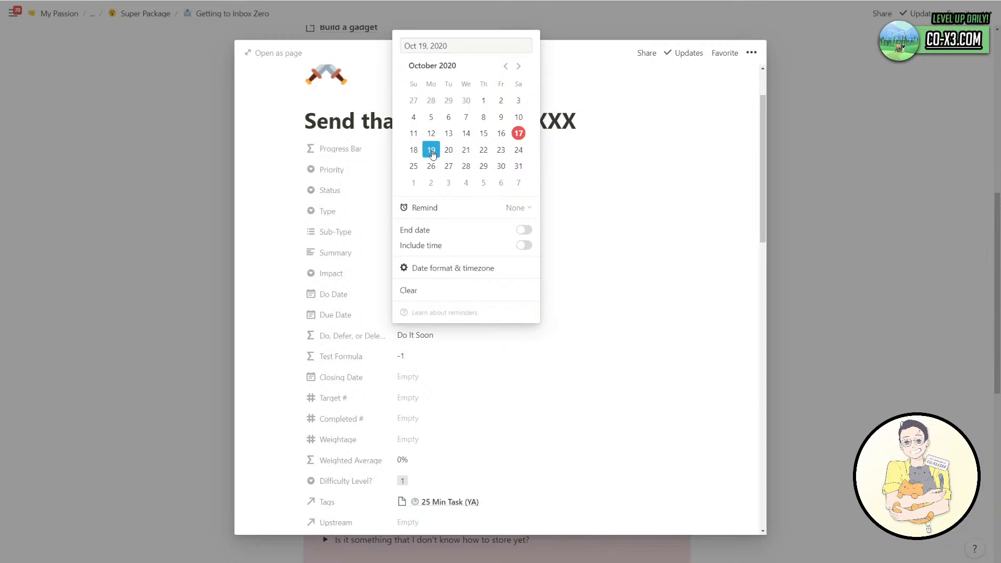
pyautogui.click(449, 151)
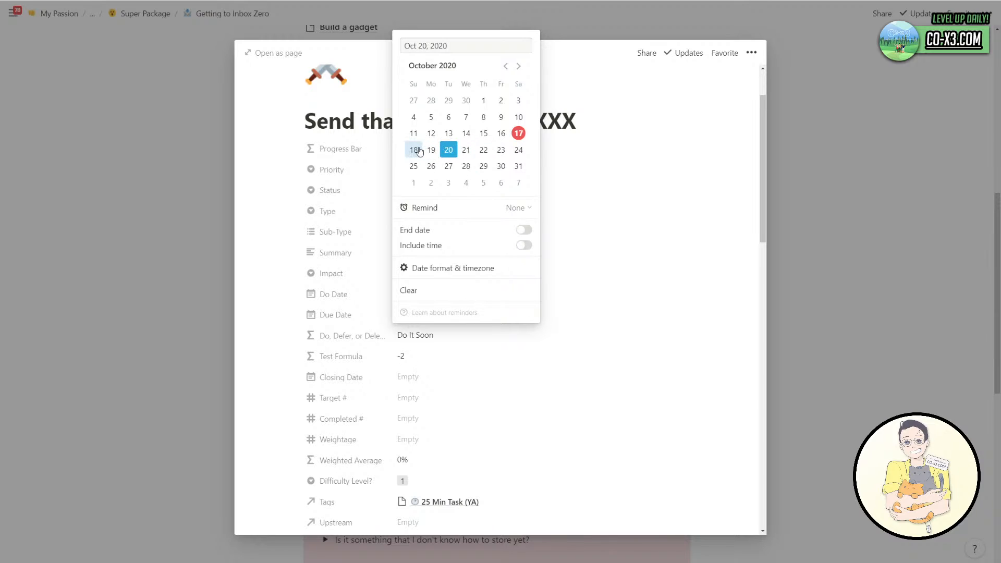
pyautogui.click(346, 264)
# Swap the Test Formula's arguments so Due Date comes before now().
pyautogui.click(436, 353)
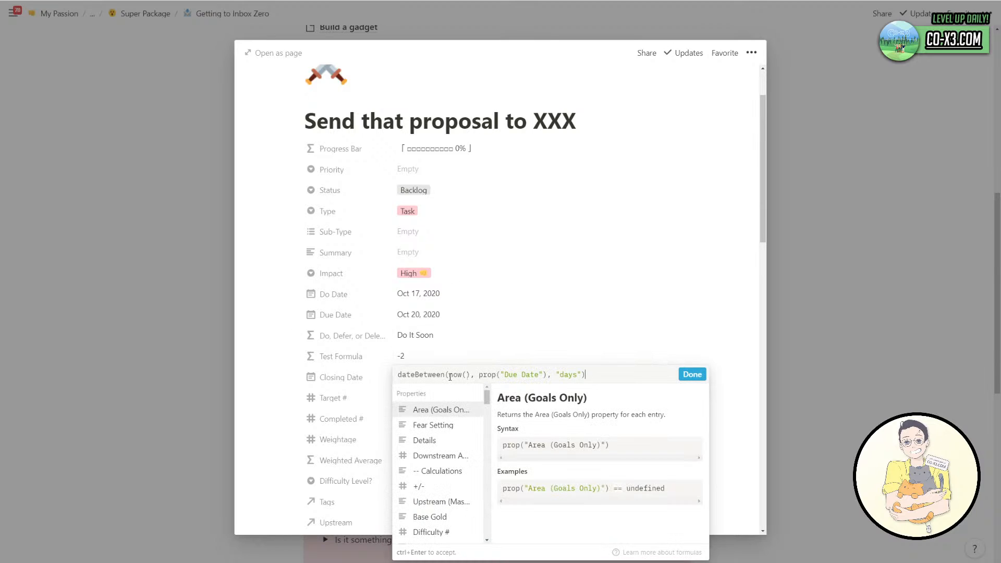
pyautogui.moveTo(450, 376); pyautogui.dragTo(481, 375)
pyautogui.press('BackSpace')
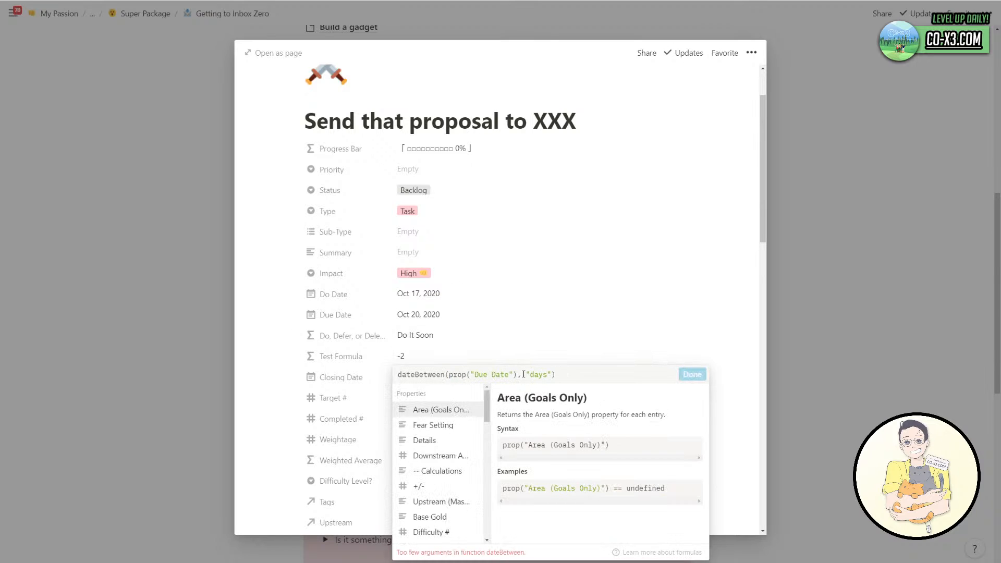
pyautogui.click(524, 374)
pyautogui.write('now() ')
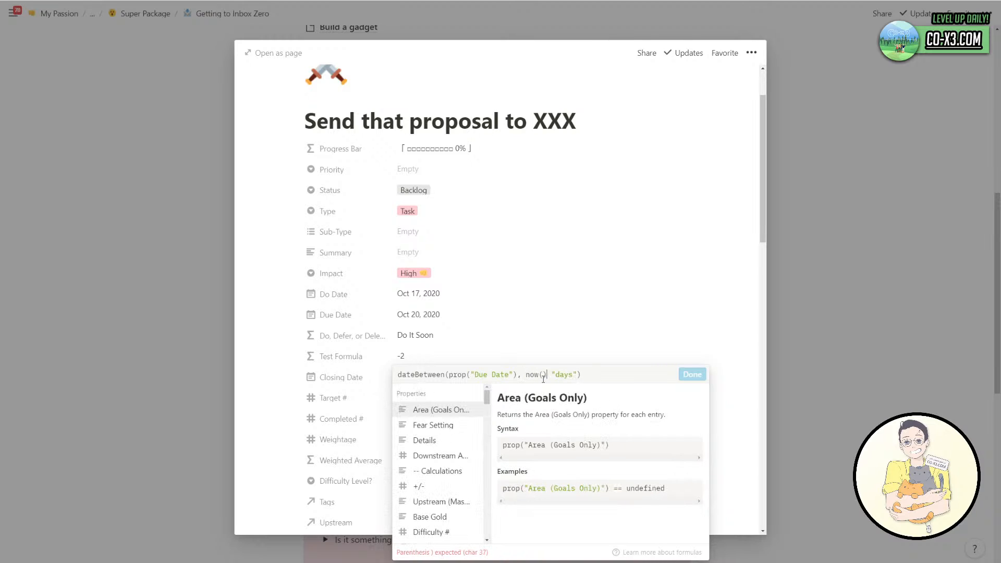
pyautogui.write(',')
pyautogui.click(691, 374)
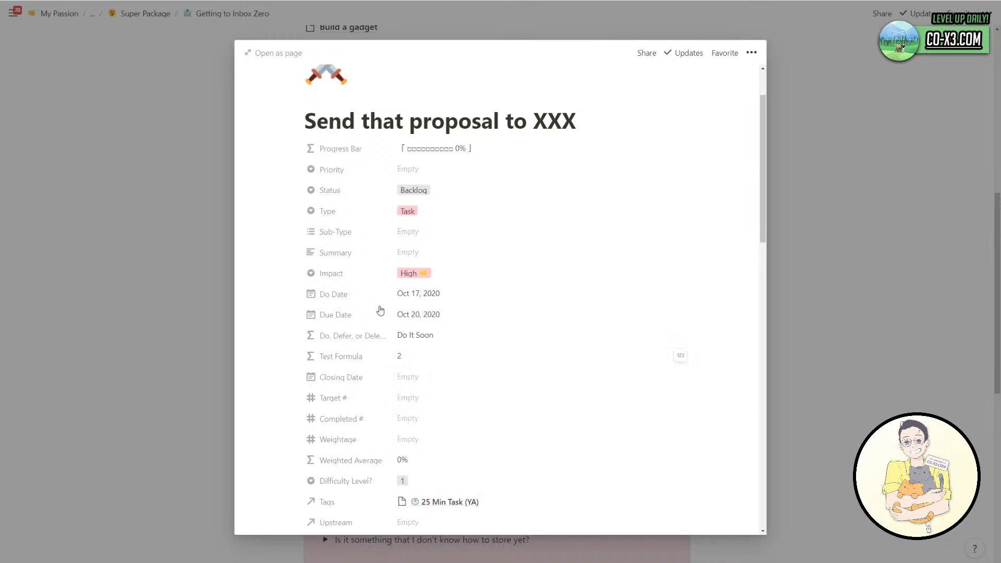
# Test Due Dates from Oct 12 to Oct 22 and settle on Oct 21, 2020.
pyautogui.click(438, 314)
pyautogui.click(465, 150)
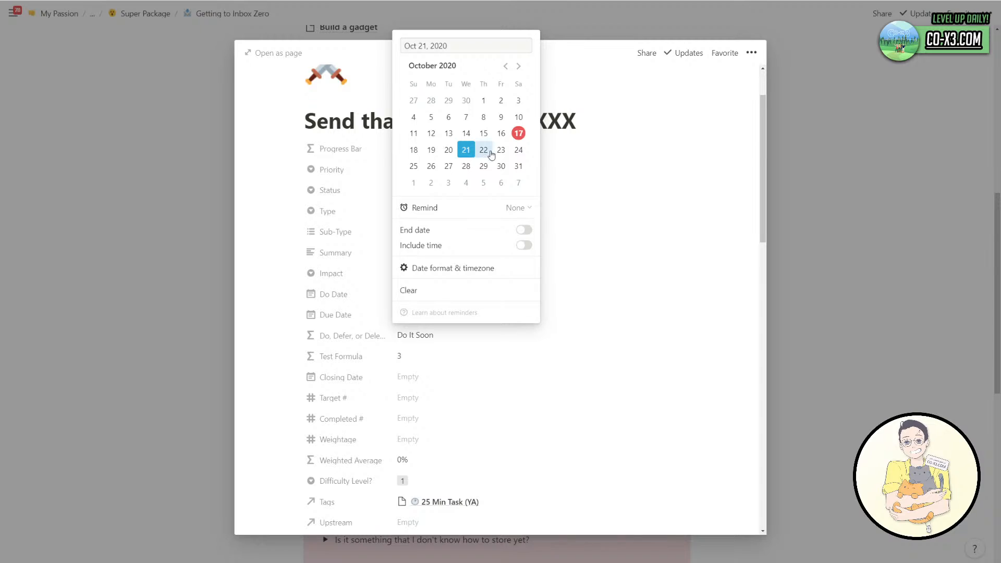
pyautogui.click(483, 150)
pyautogui.click(431, 151)
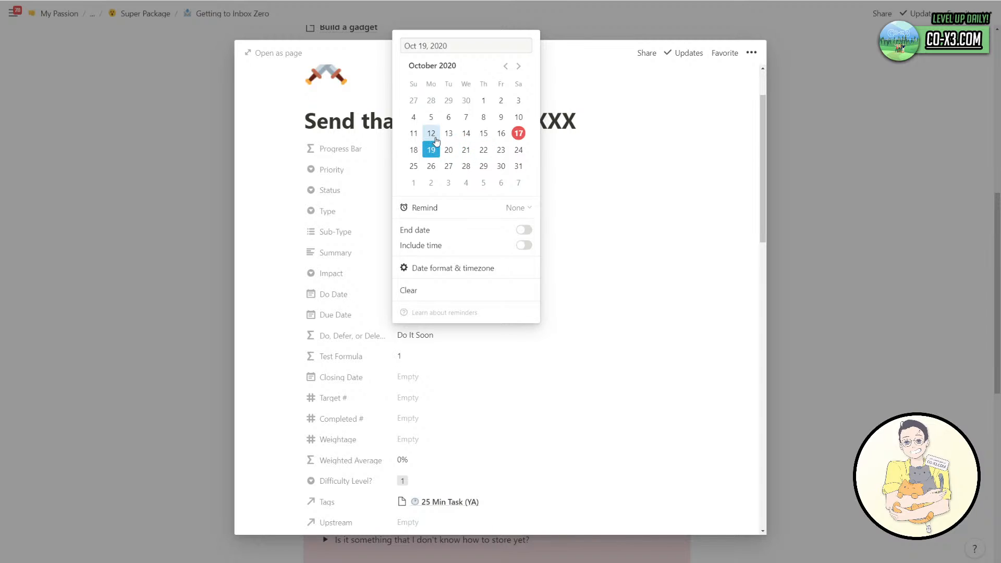
pyautogui.click(434, 137)
pyautogui.click(448, 151)
pyautogui.click(464, 153)
pyautogui.click(363, 253)
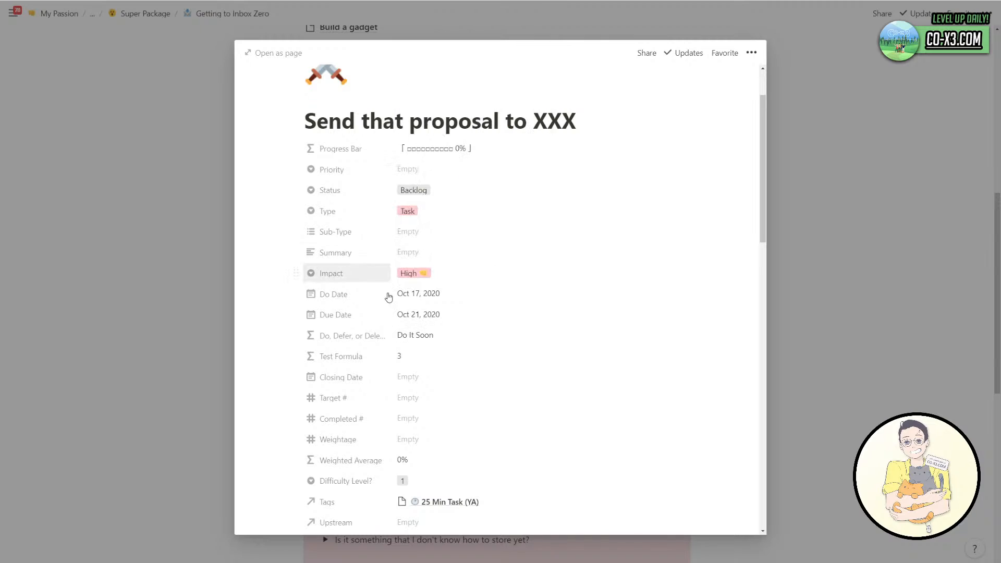
pyautogui.click(433, 342)
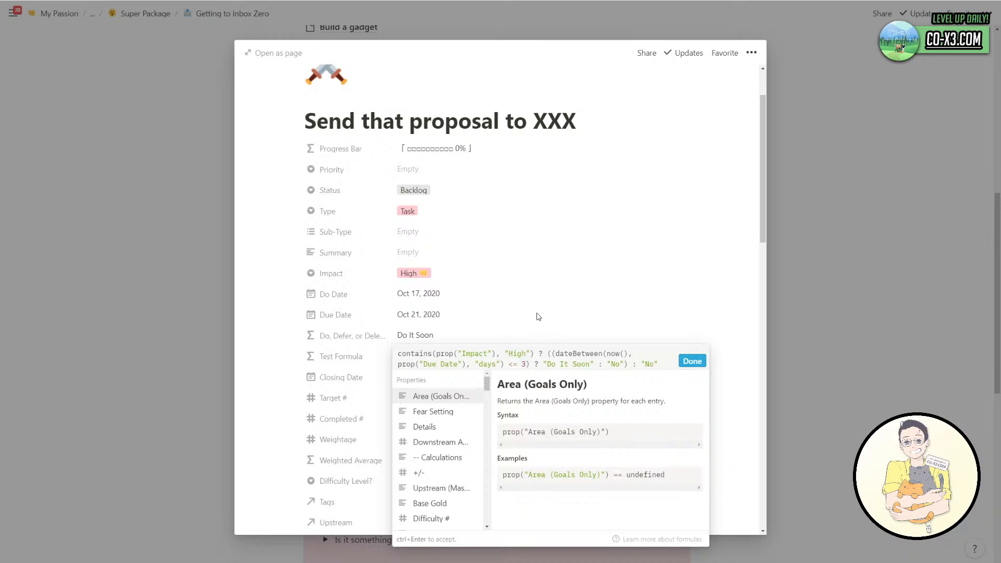
# Add 'and dateBetween(now(), prop("Due Date"), "days") >= 0' after the <= 3 check.
pyautogui.write('and ')
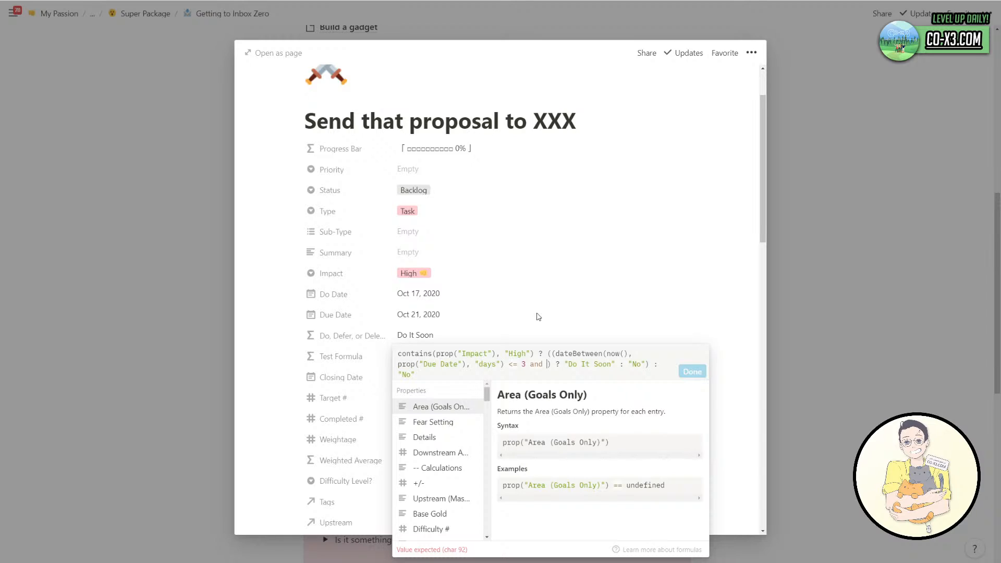
pyautogui.write('> 0')
pyautogui.moveTo(552, 354); pyautogui.dragTo(503, 364)
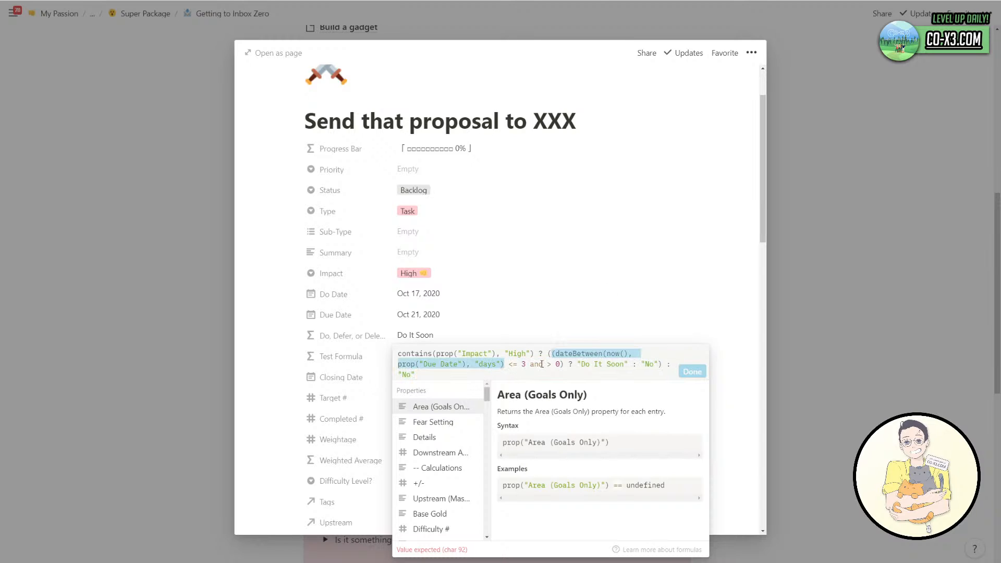
pyautogui.click(548, 365)
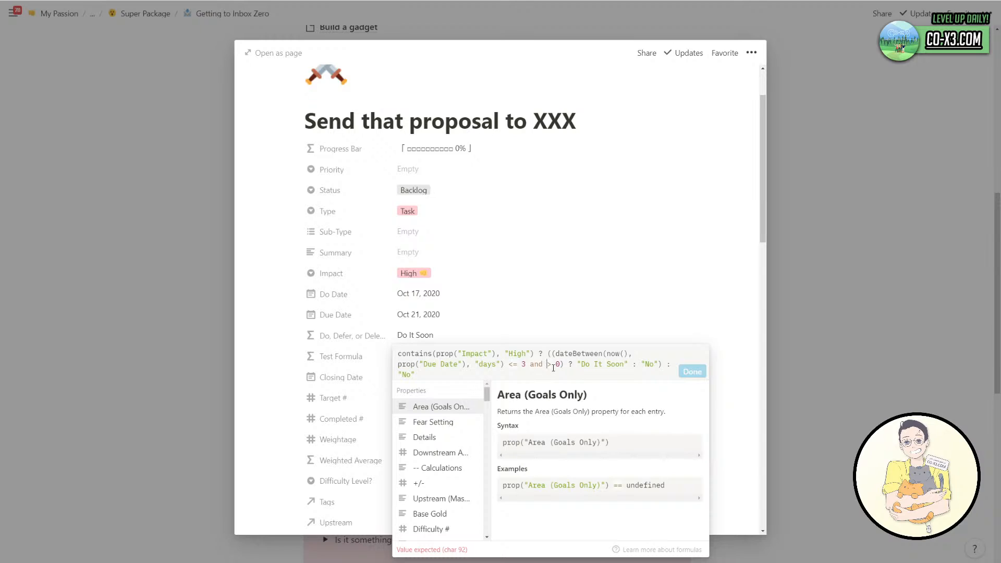
pyautogui.write('>=')
pyautogui.write('(dateBetween(now(), prop("Due Date"), "days")')
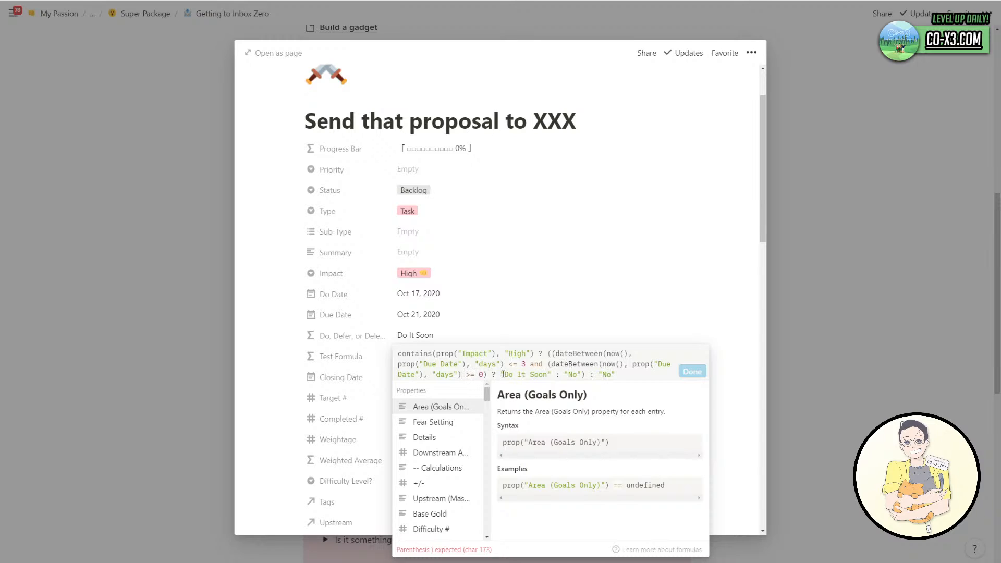
pyautogui.click(551, 364)
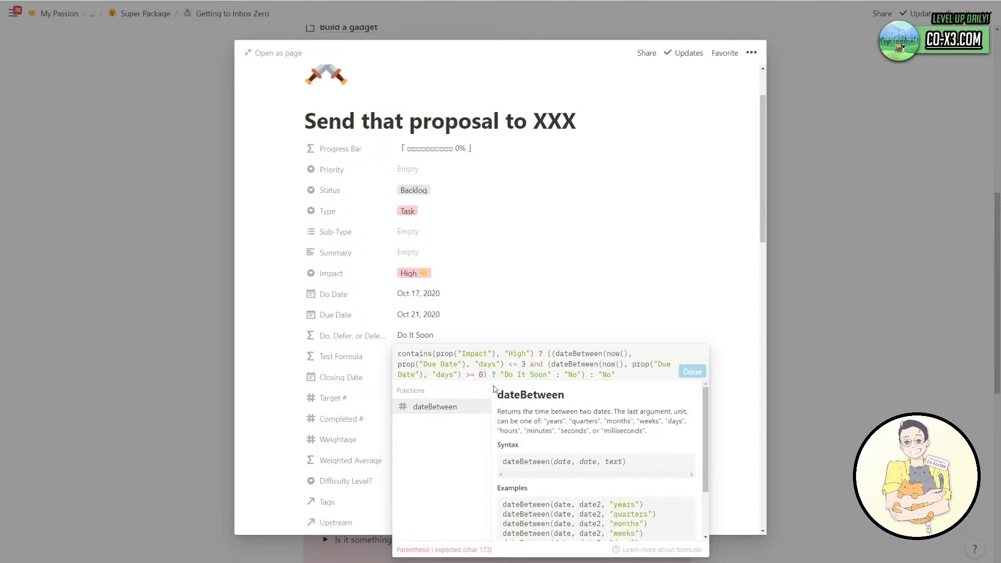
pyautogui.press('BackSpace')
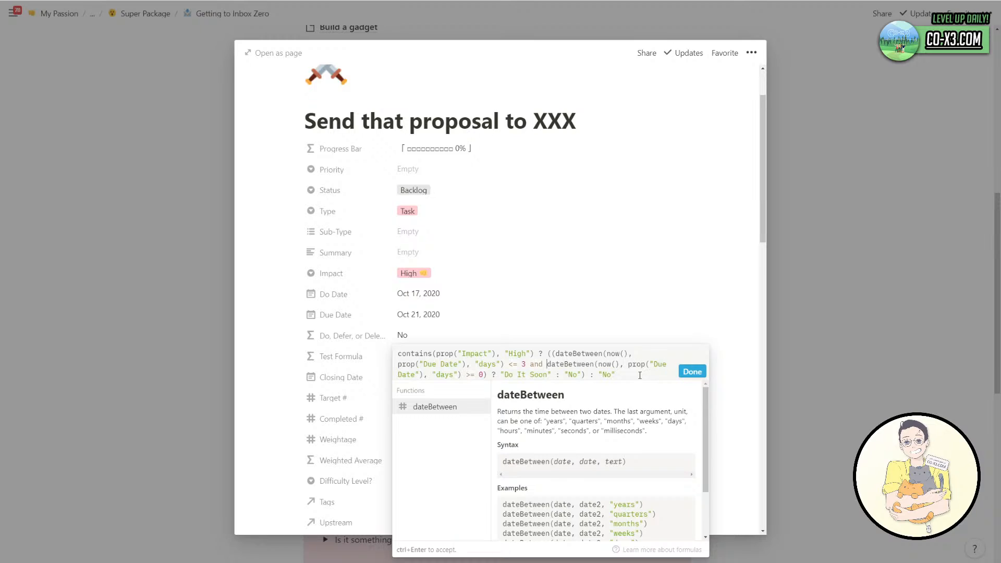
pyautogui.click(692, 371)
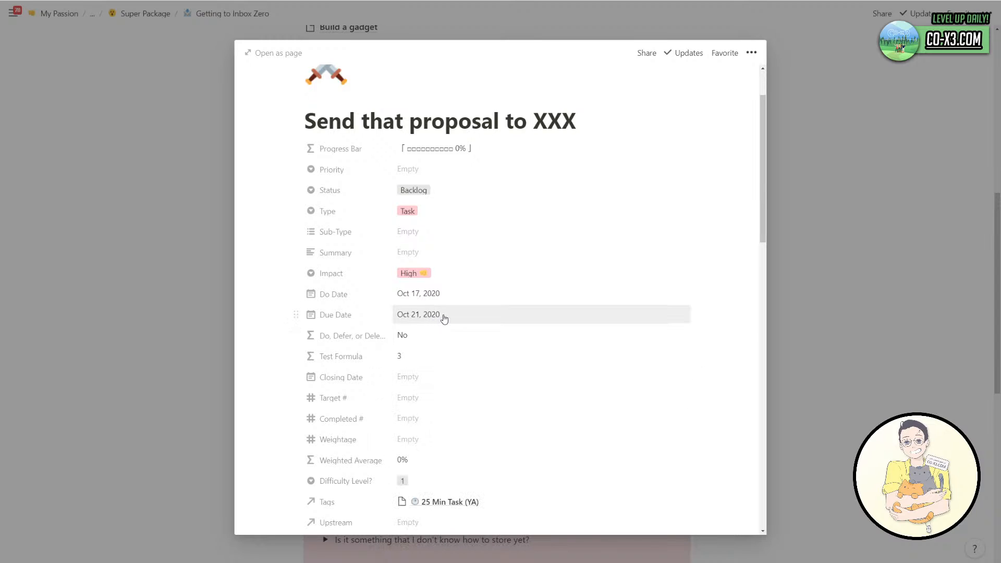
# Cycle the Due Date through Oct 19 and Oct 20, back to Oct 21.
pyautogui.click(444, 315)
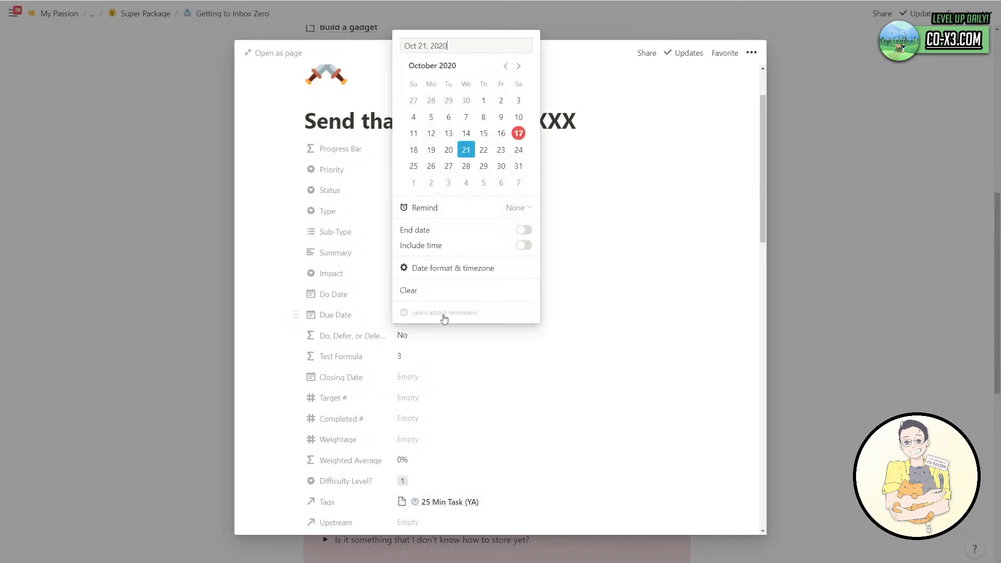
pyautogui.click(438, 150)
pyautogui.click(449, 151)
pyautogui.click(466, 150)
pyautogui.click(412, 336)
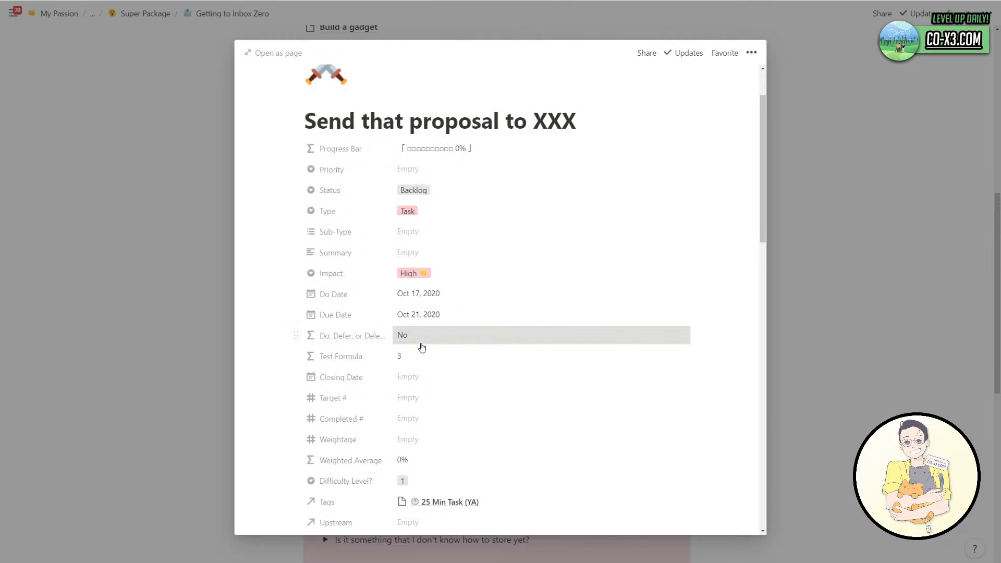
# Look up how the and operator works in the Do, Defer formula editor.
pyautogui.click(420, 339)
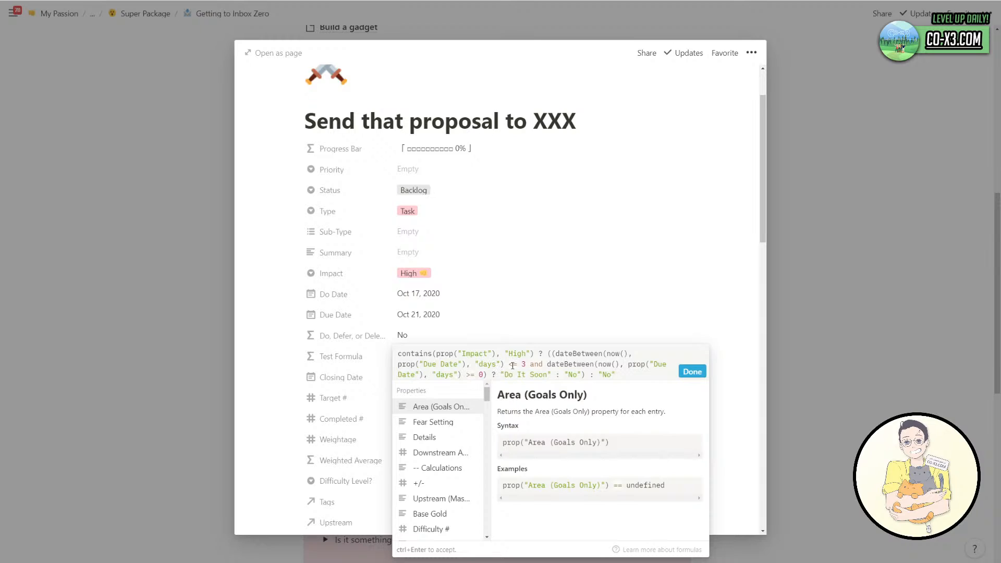
pyautogui.click(538, 364)
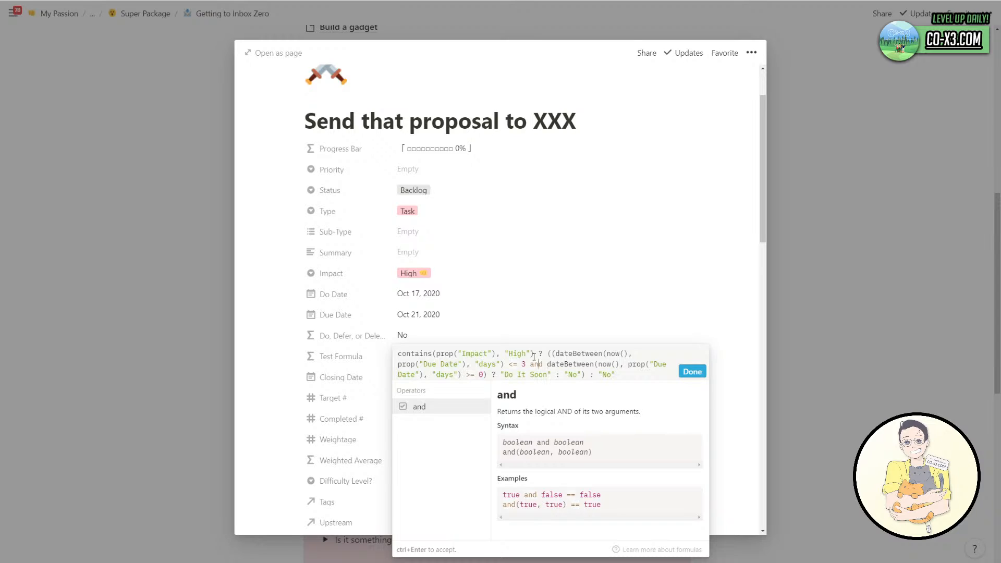
pyautogui.click(446, 308)
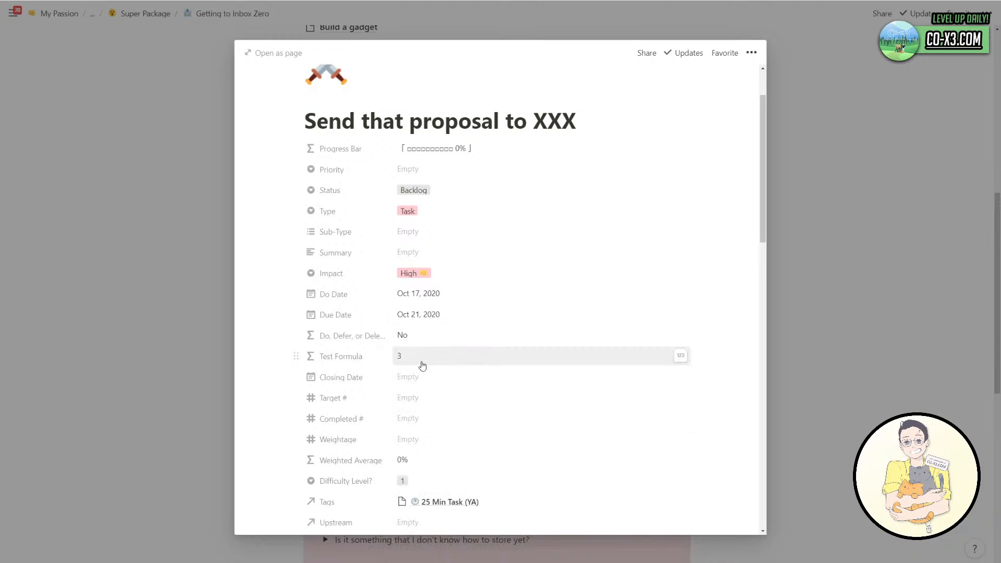
pyautogui.click(428, 340)
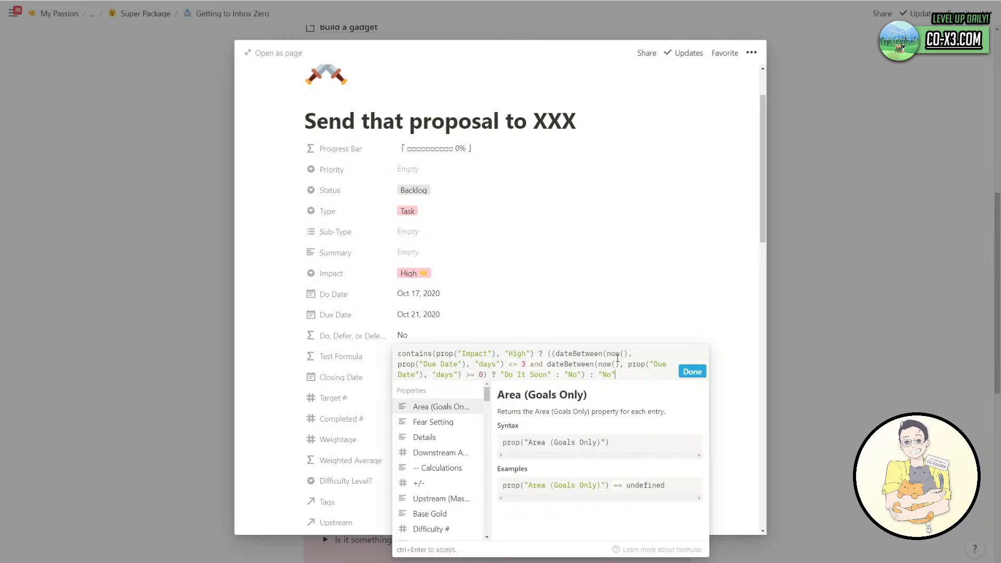
# Compare the Do, Defer formula against the Test Formula.
pyautogui.click(483, 335)
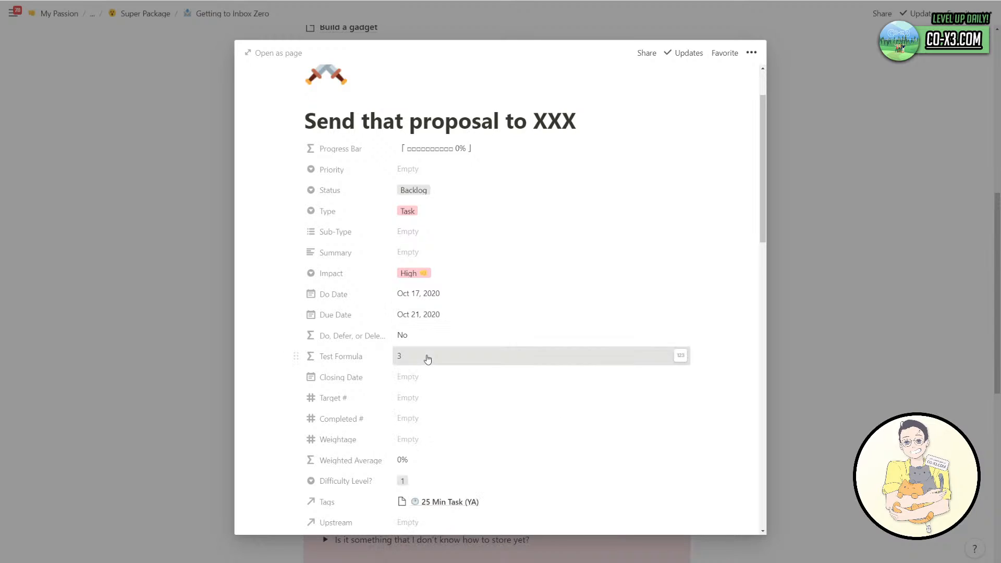
pyautogui.click(430, 356)
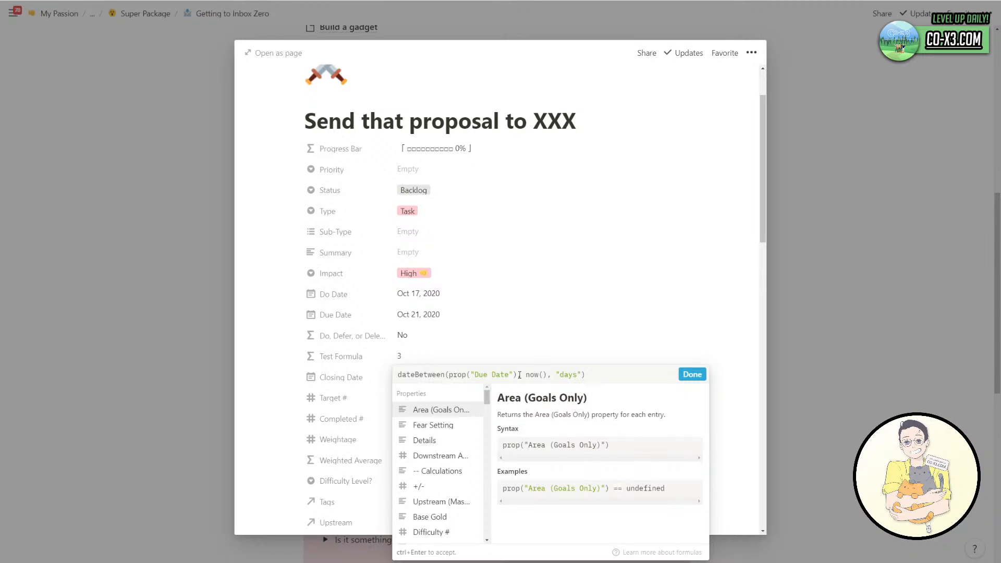
pyautogui.click(431, 351)
pyautogui.click(440, 336)
pyautogui.click(449, 332)
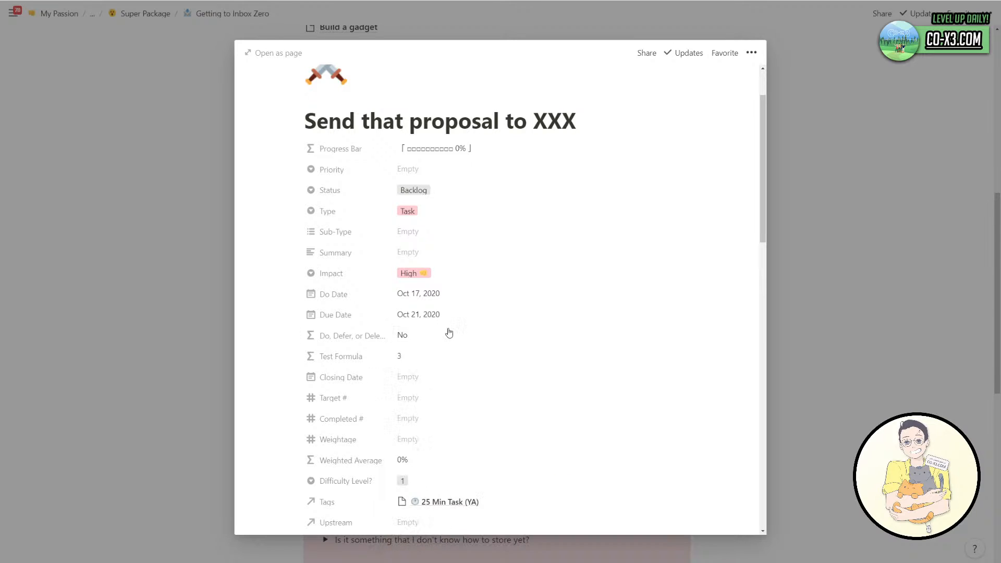
pyautogui.click(450, 334)
# Change both dateBetween calls to dateBetween(prop("Due Date"), now(), "days").
pyautogui.moveTo(607, 354); pyautogui.dragTo(635, 355)
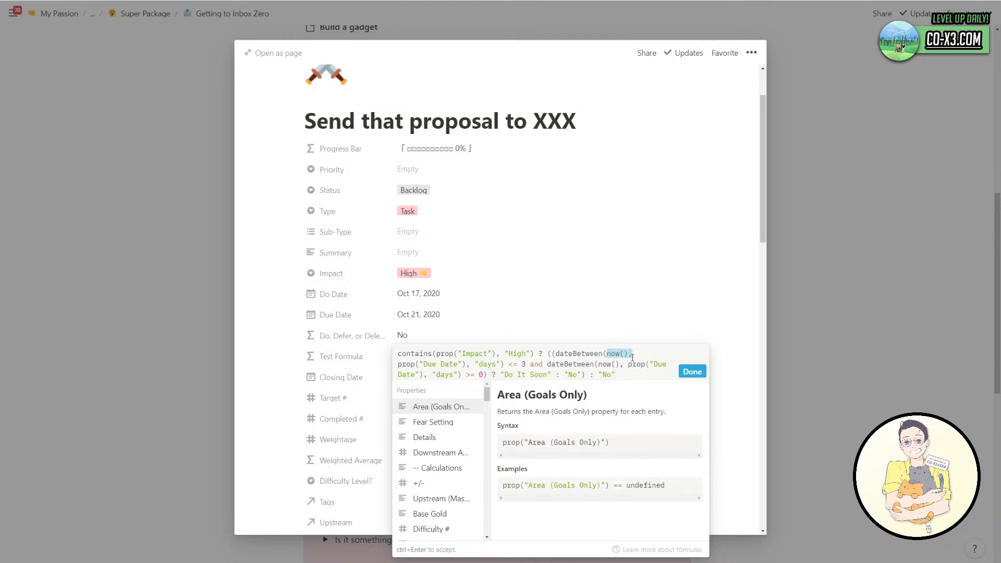
pyautogui.press('BackSpace')
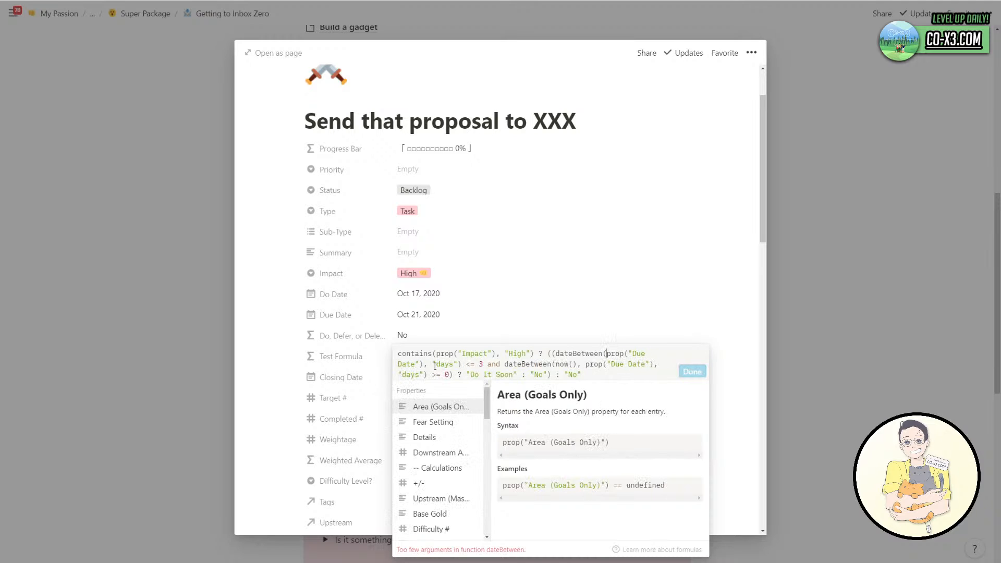
pyautogui.click(435, 365)
pyautogui.write('no, ')
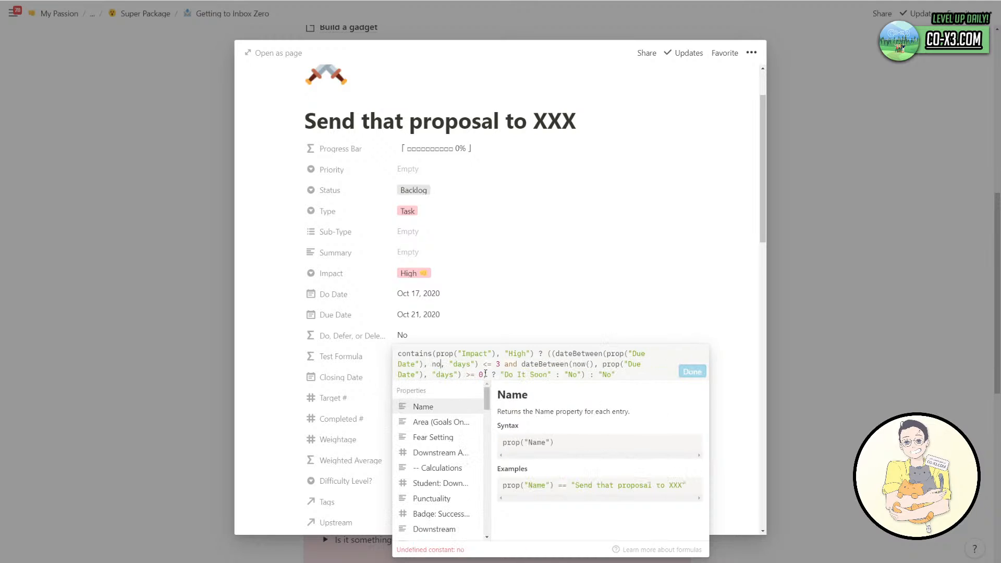
pyautogui.write('w()')
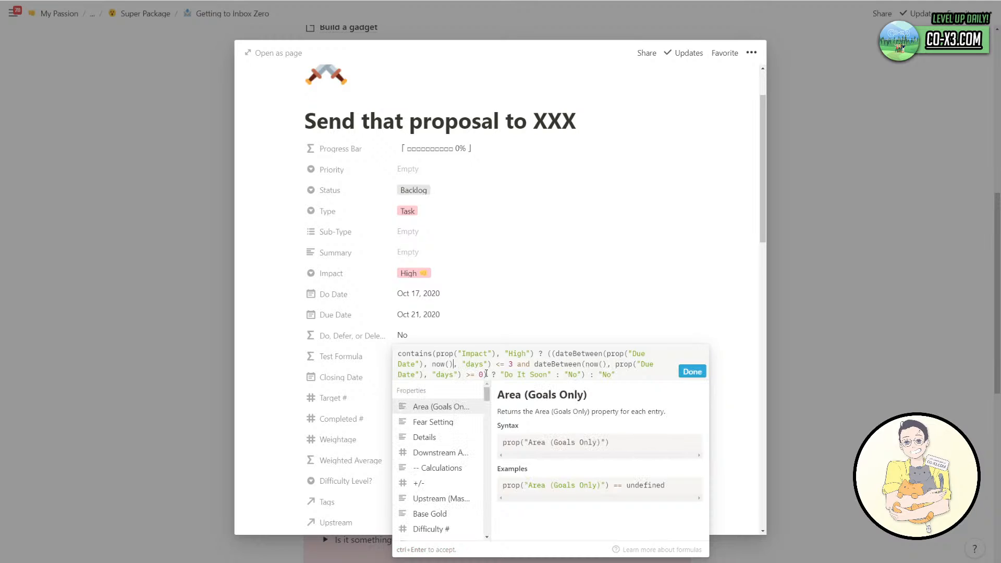
pyautogui.moveTo(585, 364); pyautogui.dragTo(618, 365)
pyautogui.press('BackSpace')
pyautogui.hotkey('ctrl', 'Right')
pyautogui.hotkey('ctrl', 'Right')
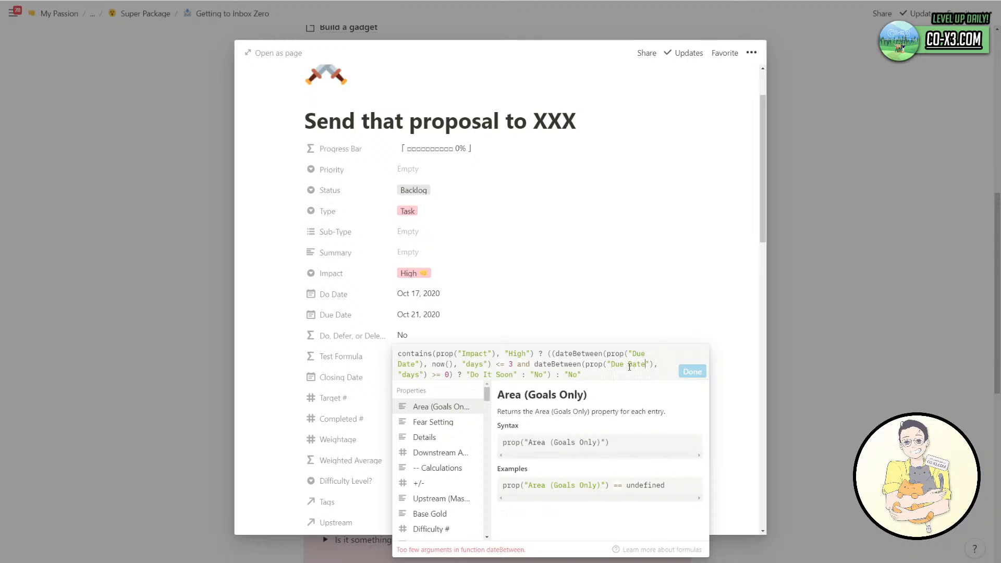
pyautogui.write('now()')
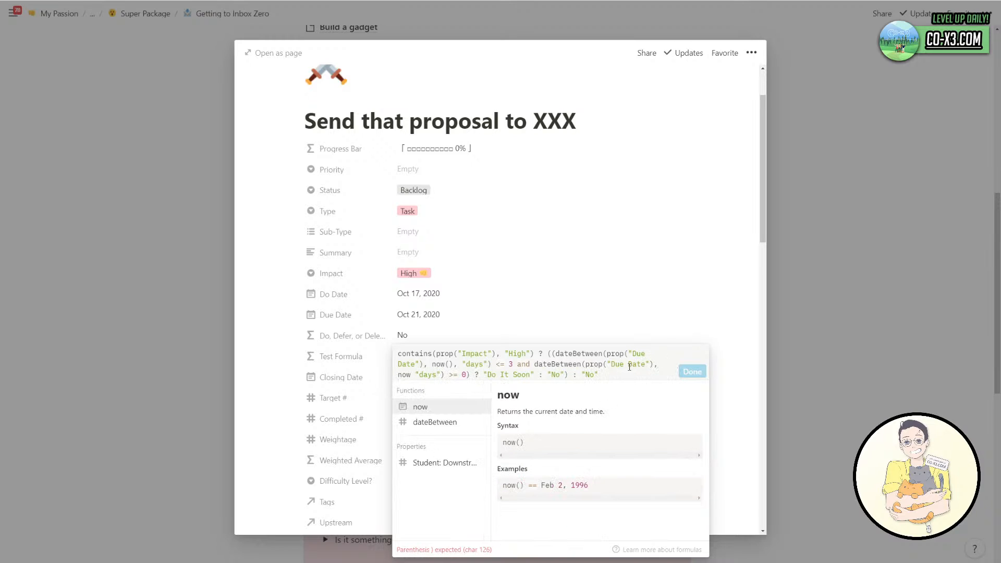
pyautogui.write(',')
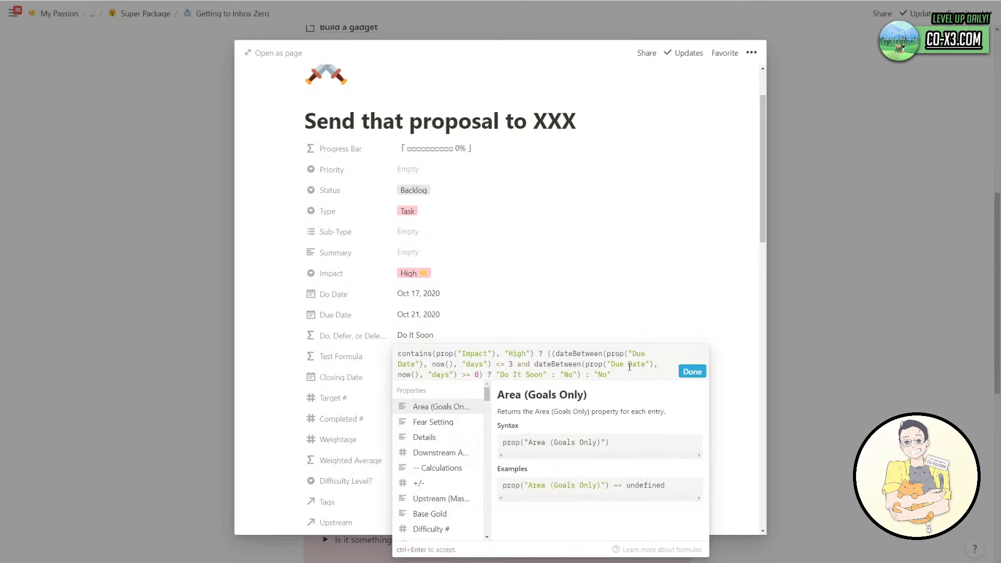
pyautogui.click(692, 372)
# Prefix the 'Do It Soon' output with a 🚨 emoji.
pyautogui.click(474, 341)
pyautogui.write('pol')
pyautogui.click(619, 456)
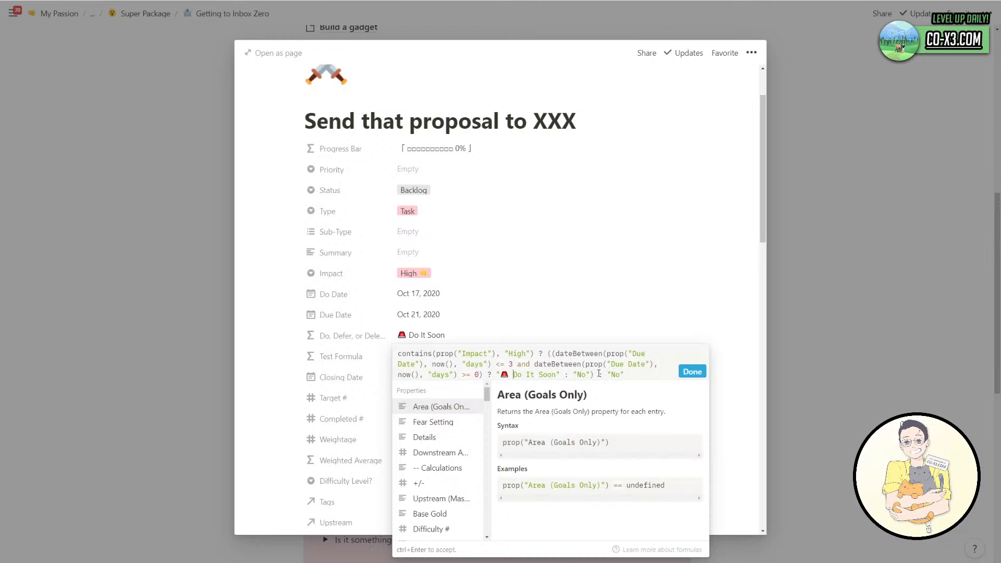
pyautogui.click(692, 371)
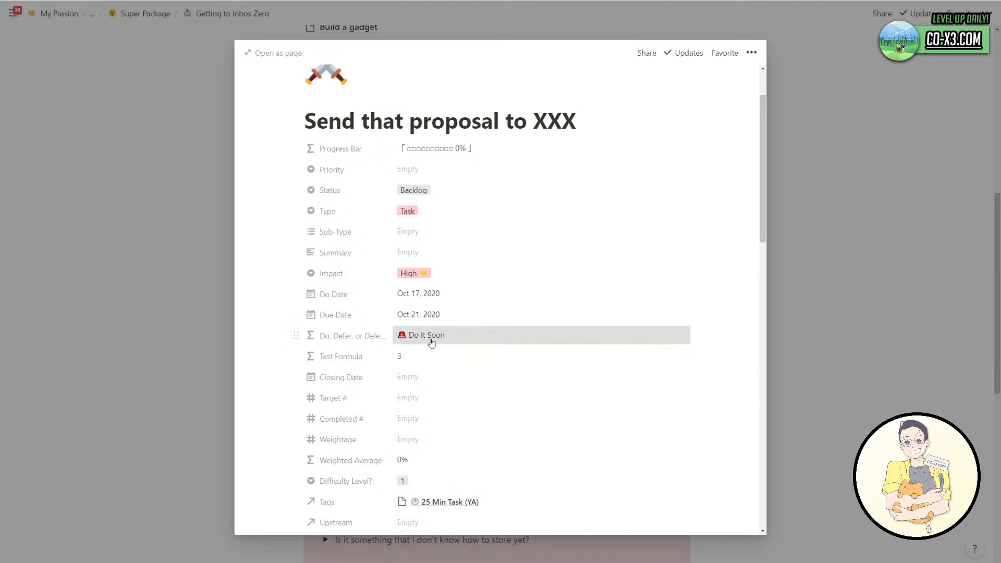
# Set the proposal task's Due Date to Oct 22, 2020.
pyautogui.click(431, 340)
pyautogui.click(516, 322)
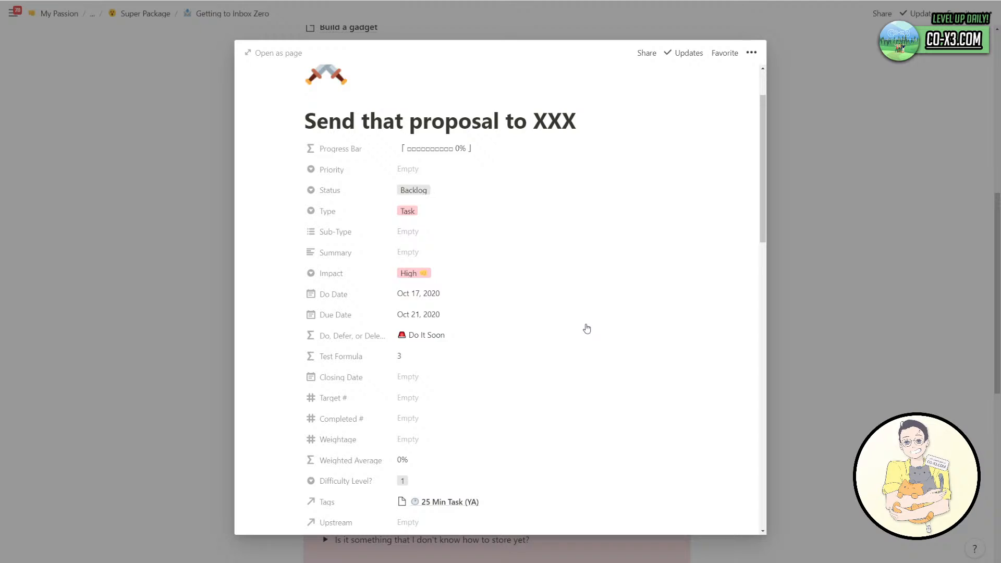
pyautogui.click(426, 314)
pyautogui.click(484, 152)
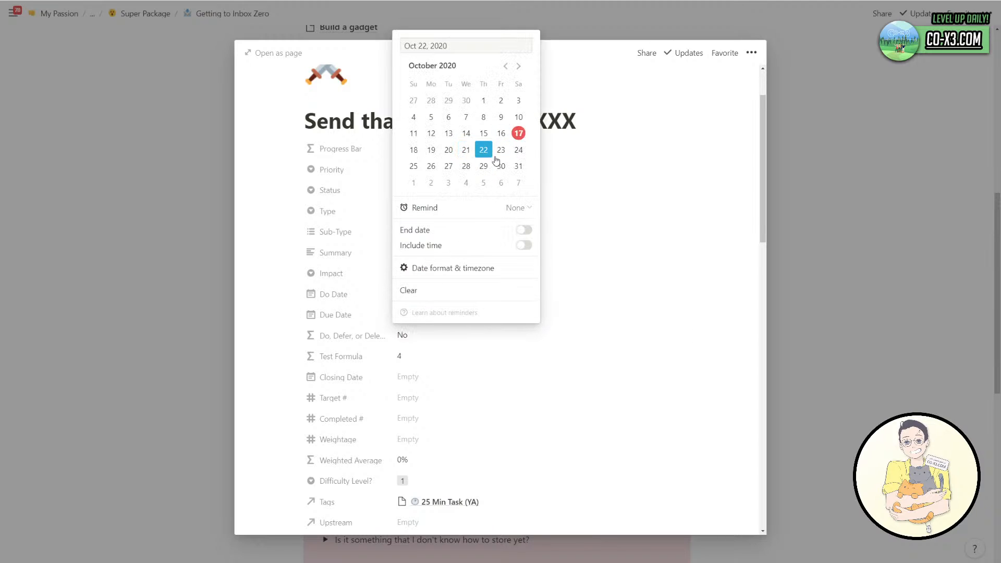
pyautogui.click(564, 300)
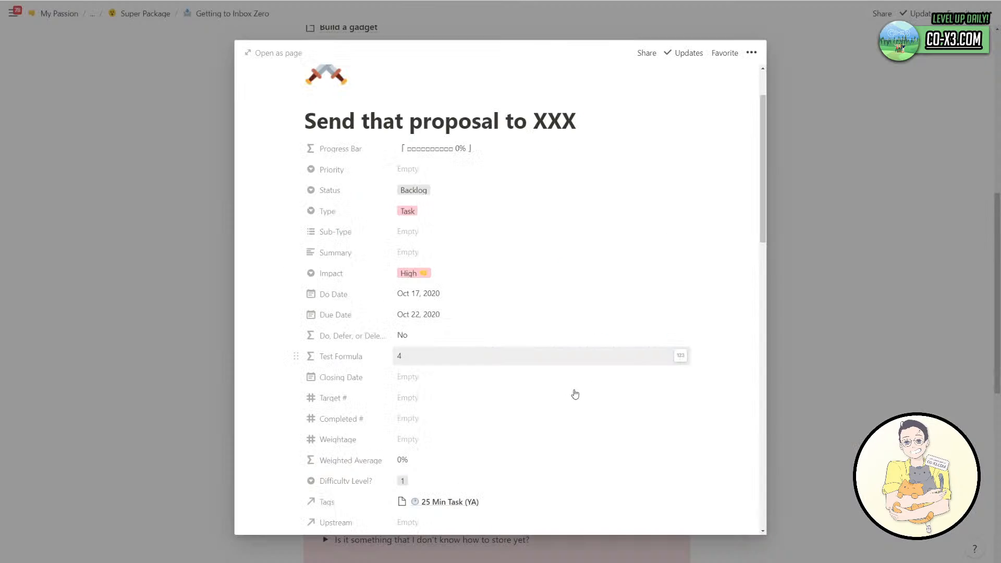
# Replace the first No output with 'Defer!' tagged with an emoji.
pyautogui.click(540, 334)
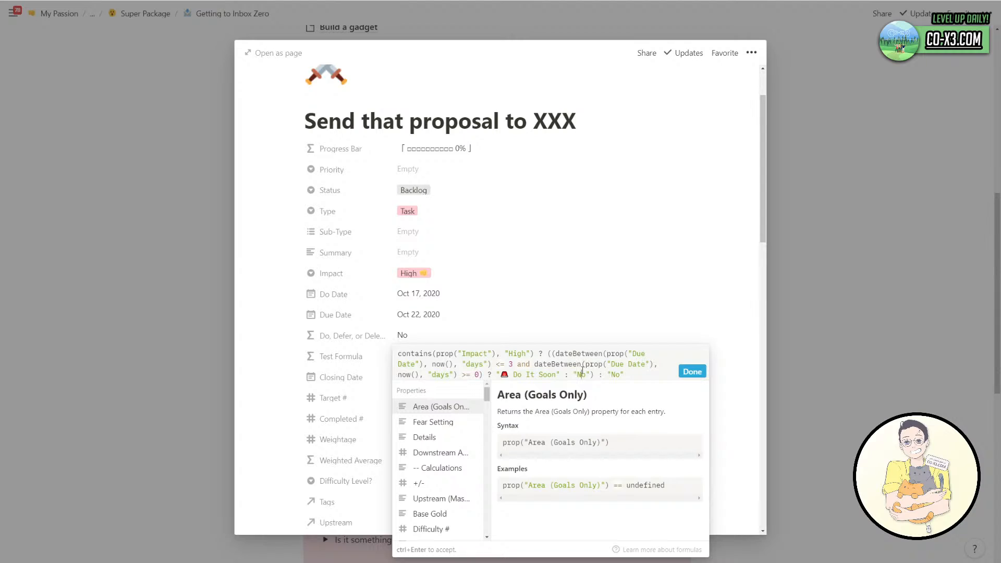
pyautogui.doubleClick(583, 374)
pyautogui.write('Defe')
pyautogui.write('r!')
pyautogui.write('run')
pyautogui.click(637, 430)
pyautogui.press('BackSpace')
pyautogui.press('BackSpace')
pyautogui.write('👊')
pyautogui.press('BackSpace')
pyautogui.press('Left')
# Move the 🚨 emoji from before to after 'Do It Soon'.
pyautogui.click(512, 375)
pyautogui.hotkey('shift', 'Left')
pyautogui.hotkey('shift', 'Left')
pyautogui.hotkey('ctrl', 'x')
pyautogui.hotkey('ctrl', 'Right')
pyautogui.hotkey('ctrl', 'Right')
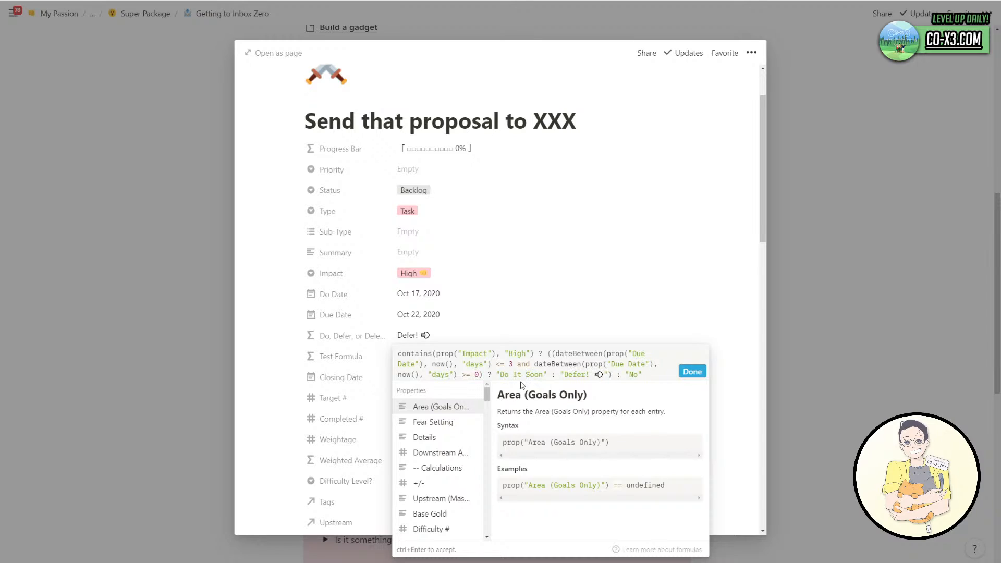
pyautogui.hotkey('ctrl', 'v')
pyautogui.press('BackSpace')
pyautogui.press('Left')
pyautogui.click(688, 372)
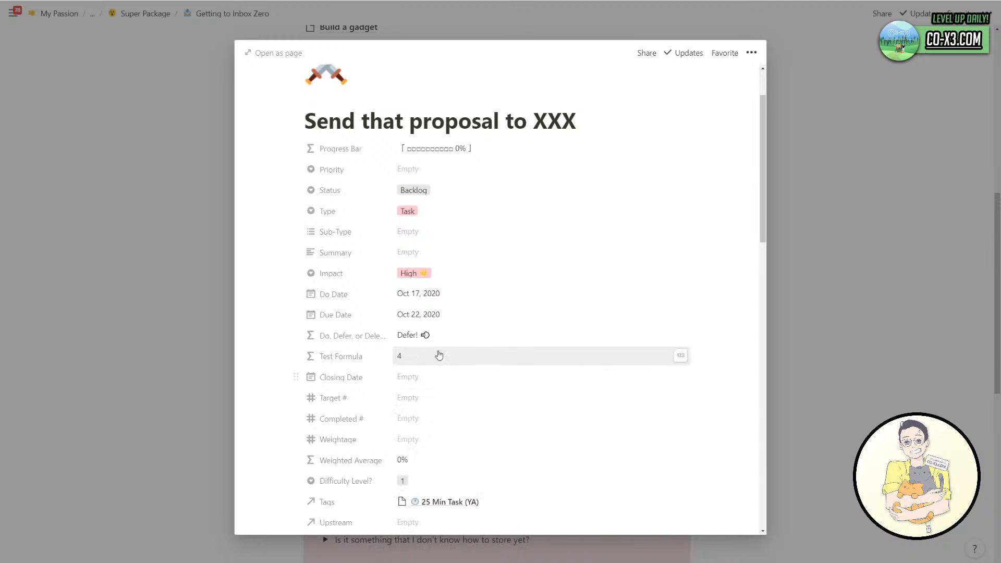
# Replace the formula's final "No" output with a pasted copy of the dateBetween due-date condition.
pyautogui.click(461, 337)
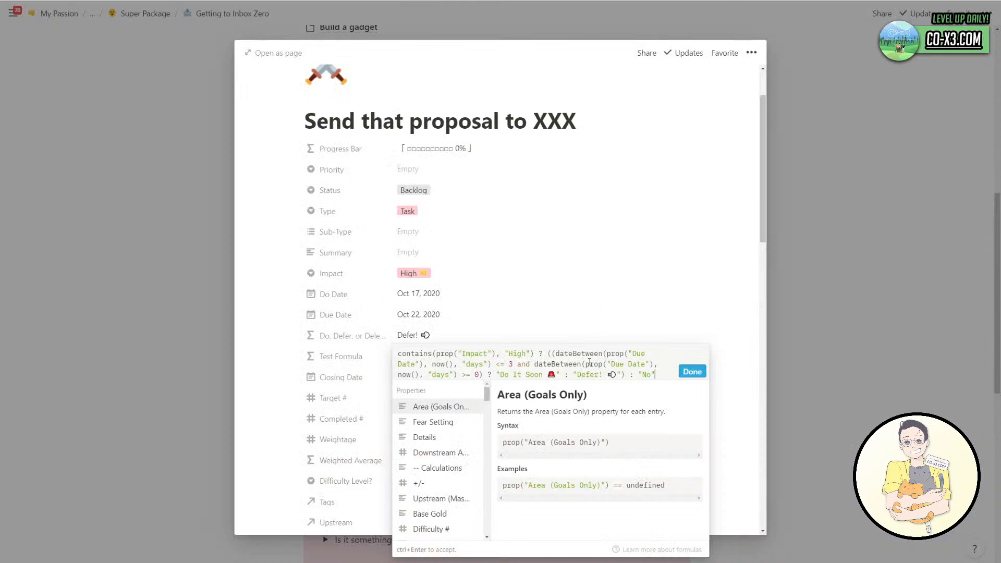
pyautogui.click(620, 375)
pyautogui.click(639, 375)
pyautogui.moveTo(639, 375); pyautogui.dragTo(658, 379)
pyautogui.click(640, 375)
pyautogui.write('(')
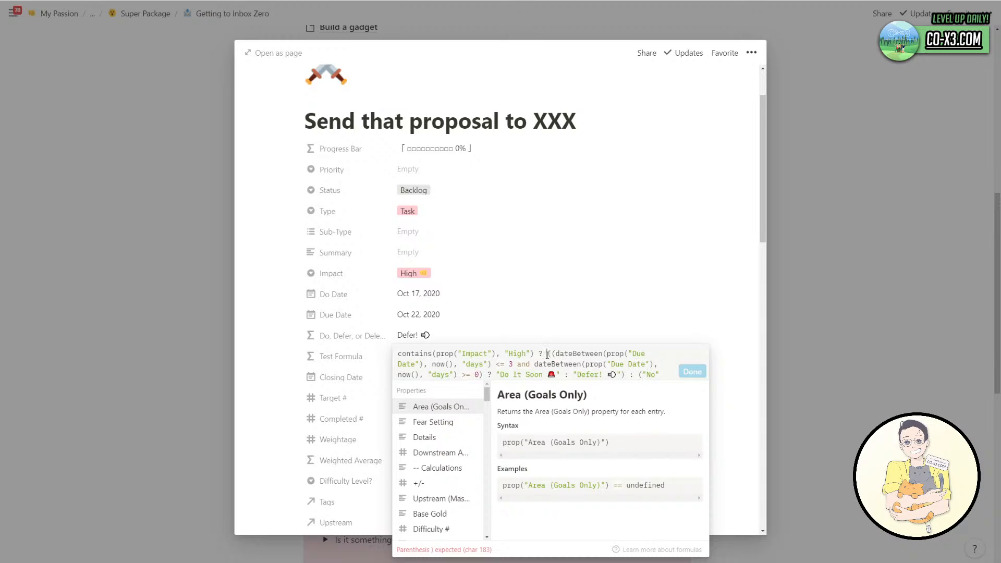
pyautogui.moveTo(547, 355); pyautogui.dragTo(627, 376)
pyautogui.hotkey('ctrl', 'c')
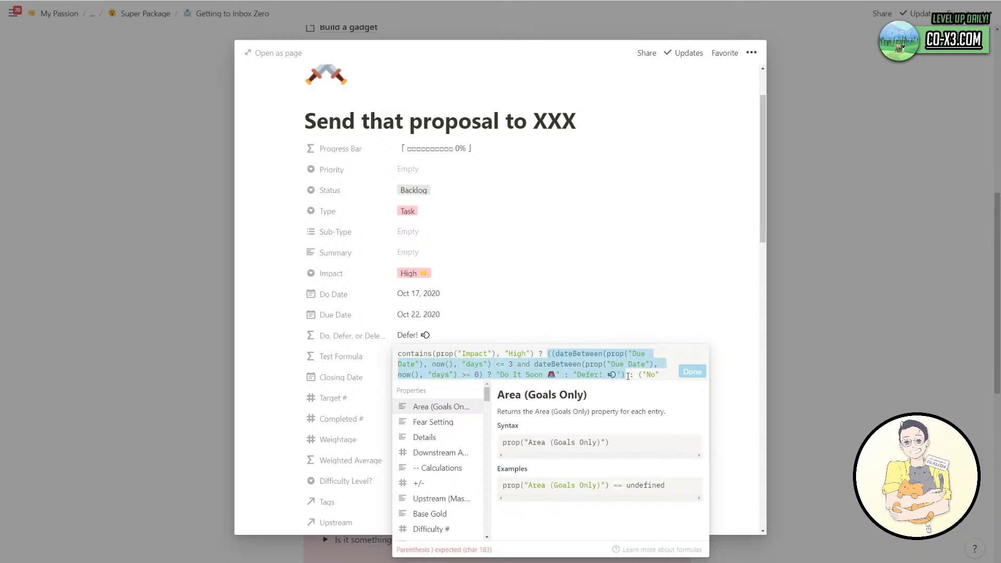
pyautogui.moveTo(639, 375); pyautogui.dragTo(665, 375)
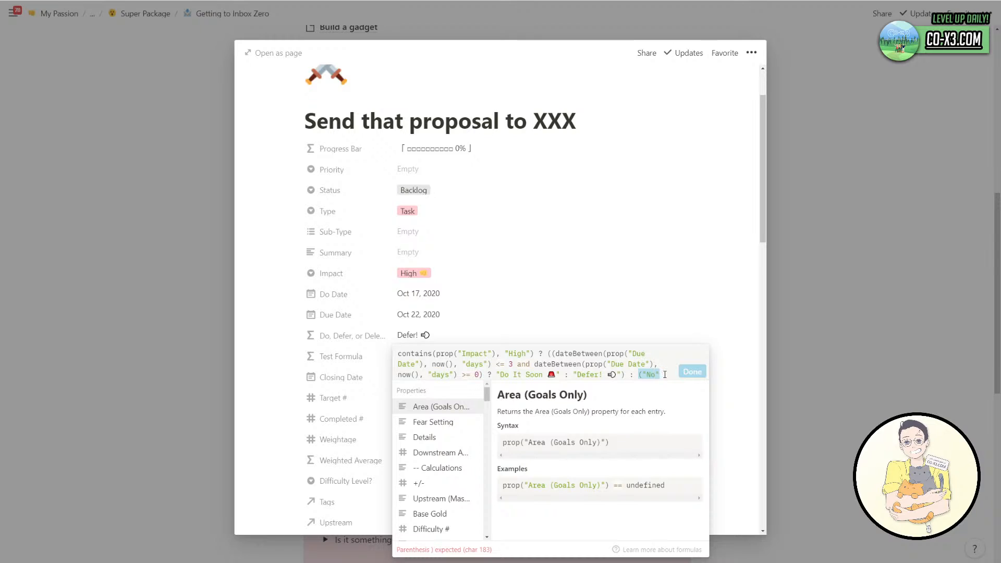
pyautogui.hotkey('ctrl', 'v')
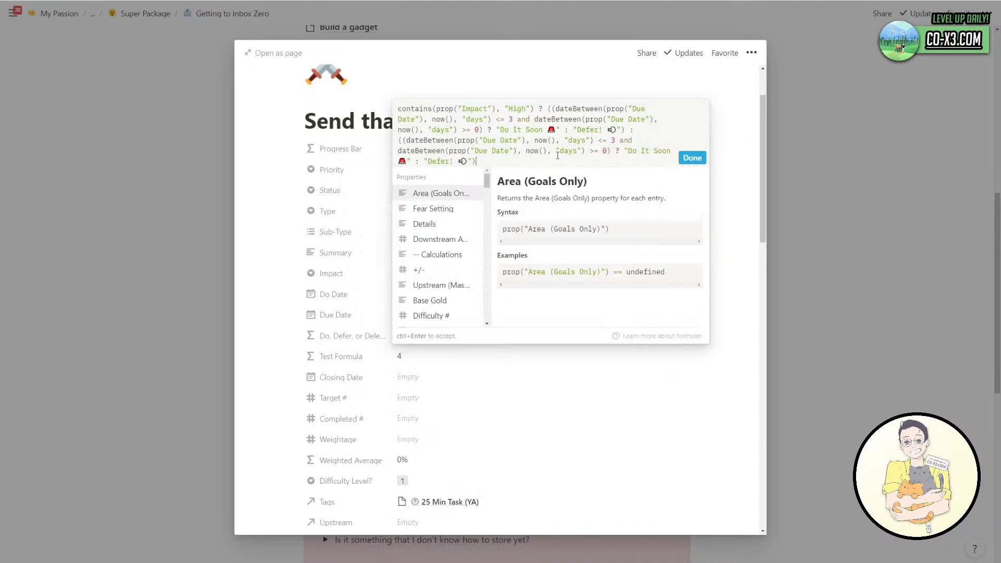
# Change the copied Do It Soon output to 'Delegate it' and rename Defer! to 'Scedule for Later!' with a calendar emoji.
pyautogui.moveTo(628, 153); pyautogui.dragTo(671, 149)
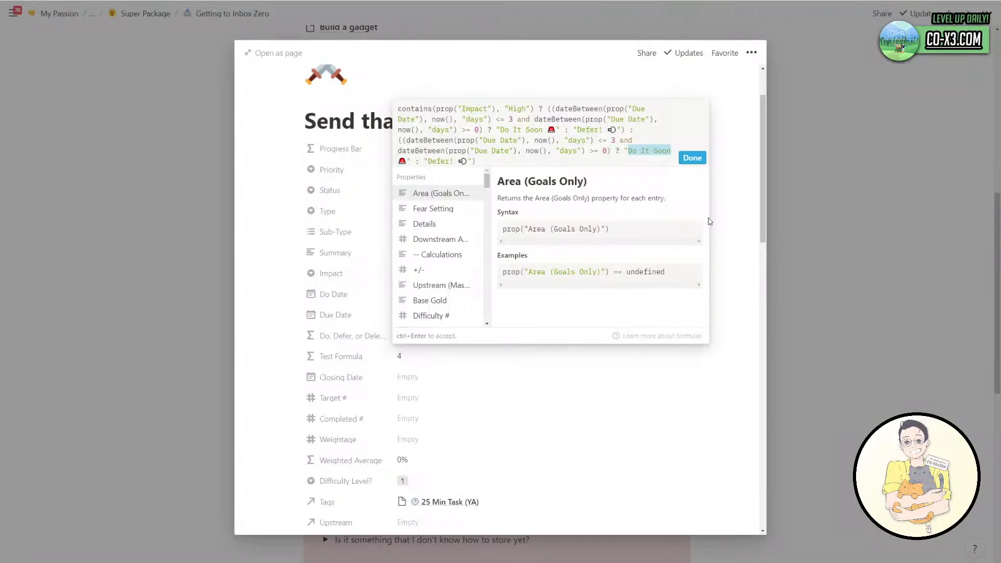
pyautogui.write('Delegate it')
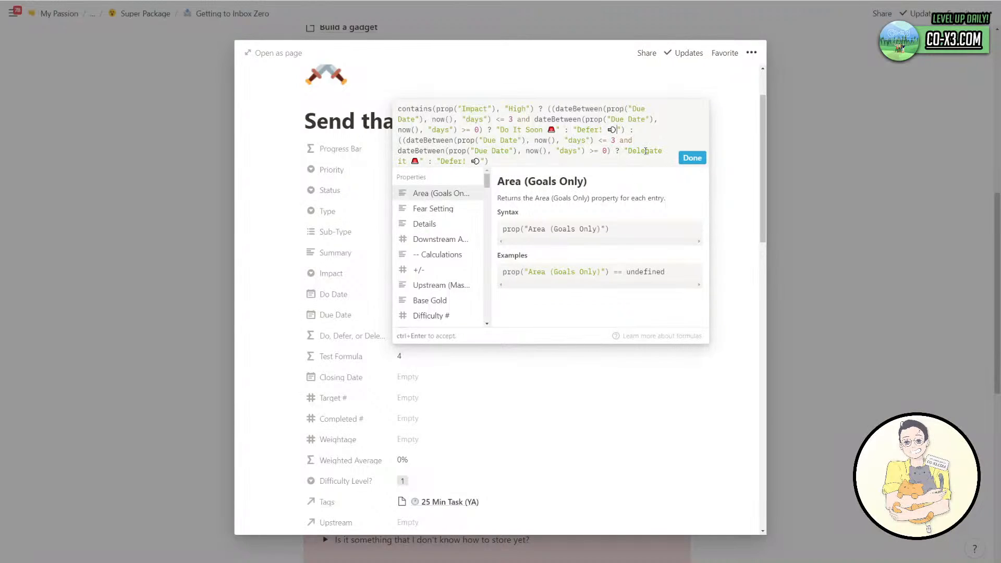
pyautogui.press('BackSpace')
pyautogui.write('cale')
pyautogui.press('Return')
pyautogui.doubleClick(598, 129)
pyautogui.write('Scedule for Later')
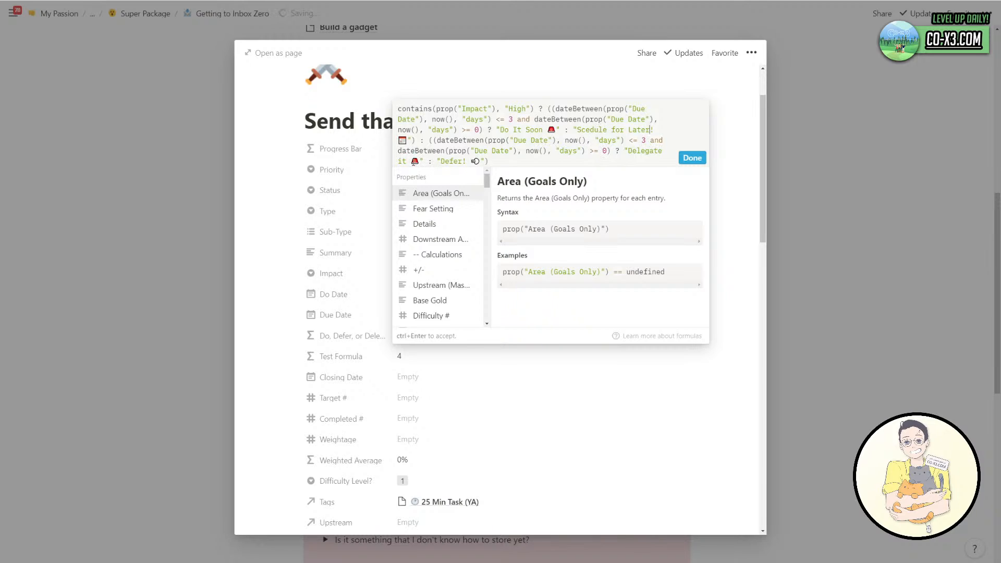
# Give 'Delegate it' a megaphone emoji and set the last output to 'Trash'.
pyautogui.press('BackSpace')
pyautogui.write('poof')
pyautogui.press('BackSpace')
pyautogui.press('BackSpace')
pyautogui.press('BackSpace')
pyautogui.press('BackSpace')
pyautogui.press('BackSpace')
pyautogui.press('BackSpace')
pyautogui.write('t')
pyautogui.write('📢')
pyautogui.hotkey('shift', 'Left')
pyautogui.hotkey('shift', 'Left')
pyautogui.hotkey('shift', 'Left')
pyautogui.hotkey('shift', 'Left')
pyautogui.hotkey('shift', 'Left')
pyautogui.hotkey('shift', 'Left')
pyautogui.hotkey('shift', 'Left')
pyautogui.hotkey('shift', 'Left')
pyautogui.press('BackSpace')
pyautogui.write('Tash')
pyautogui.press('BackSpace')
pyautogui.press('BackSpace')
pyautogui.press('BackSpace')
pyautogui.press('BackSpace')
pyautogui.write('rash')
# Save the formula and set the proposal task's Impact to Medium and Due Date to Oct 21, 2020.
pyautogui.click(693, 157)
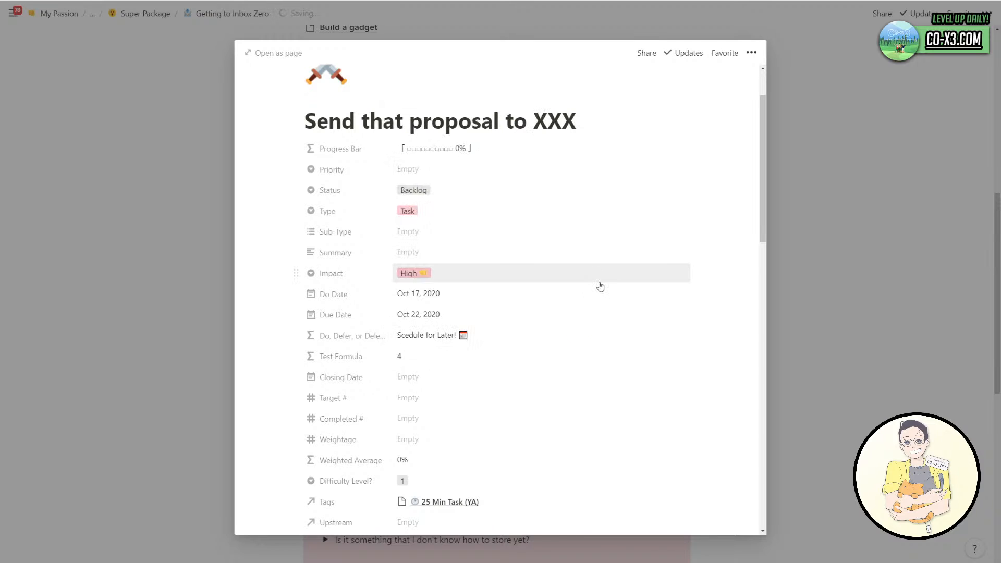
pyautogui.scroll(-2, 600, 286)
pyautogui.scroll(1, 547, 284)
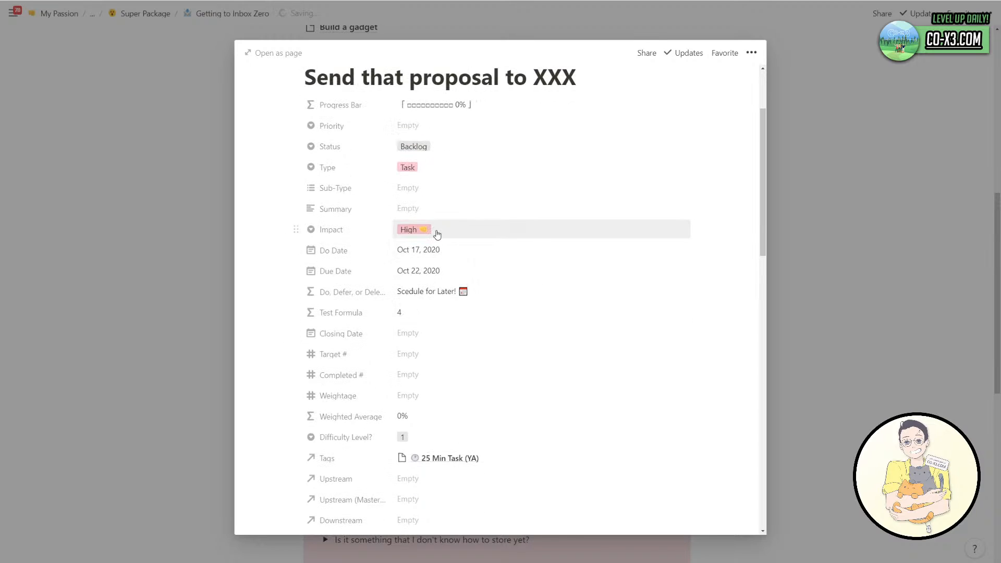
pyautogui.click(437, 234)
pyautogui.click(462, 292)
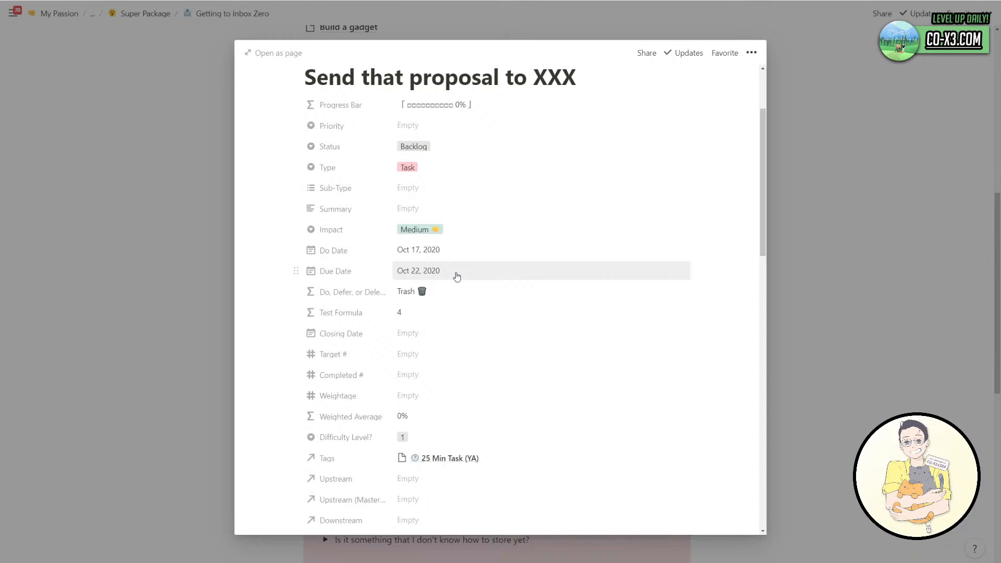
pyautogui.click(457, 276)
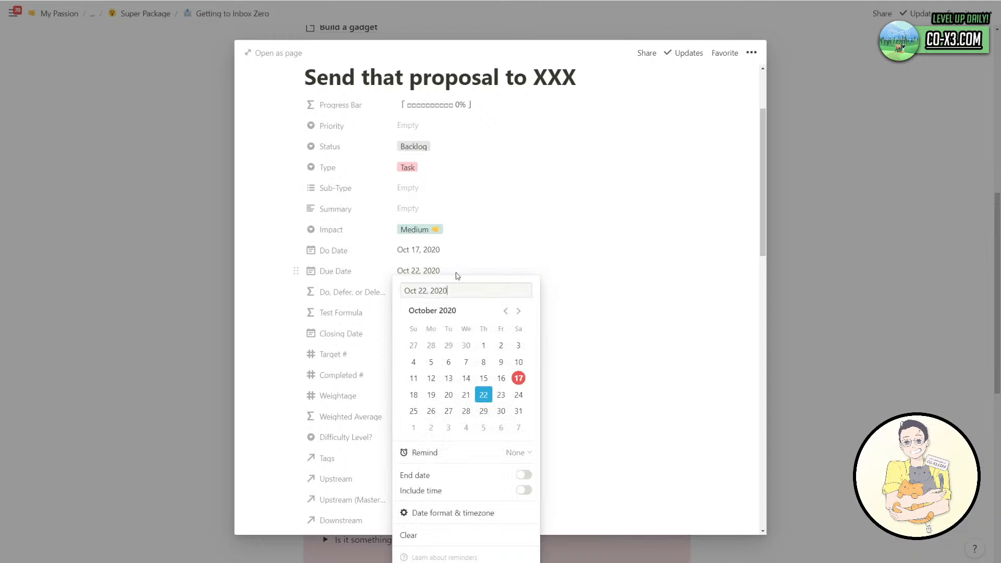
pyautogui.click(466, 394)
pyautogui.click(589, 288)
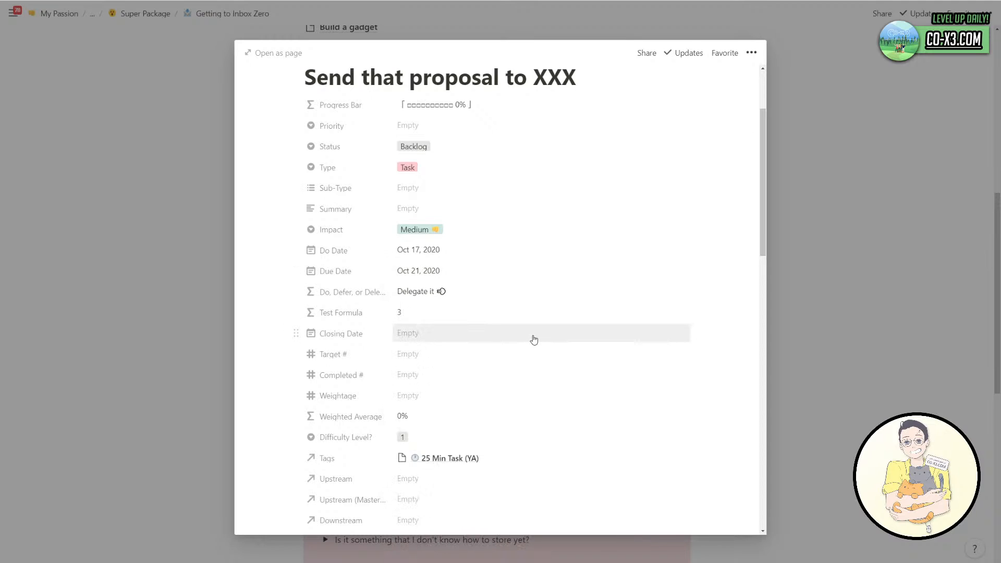
# Return to the page and move 'Create resume' from the Inbox into the Success Plan database.
pyautogui.click(776, 311)
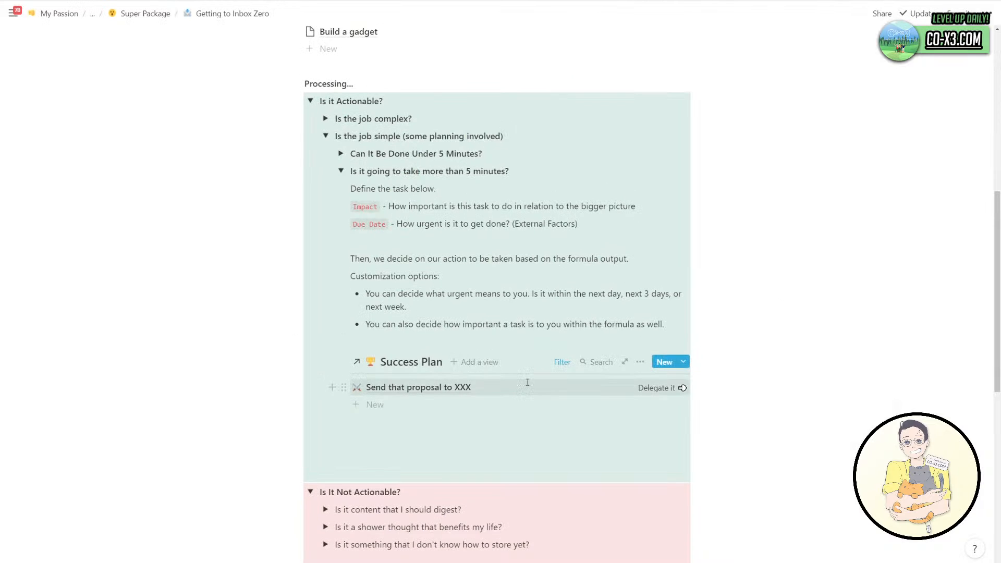
pyautogui.scroll(3, 527, 382)
pyautogui.scroll(-2, 375, 164)
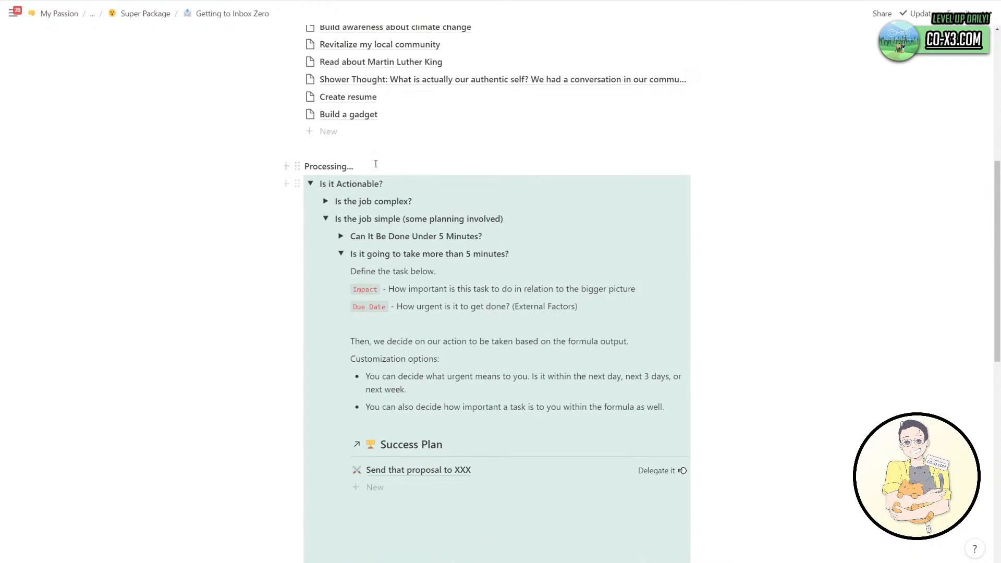
pyautogui.moveTo(360, 97); pyautogui.dragTo(415, 453)
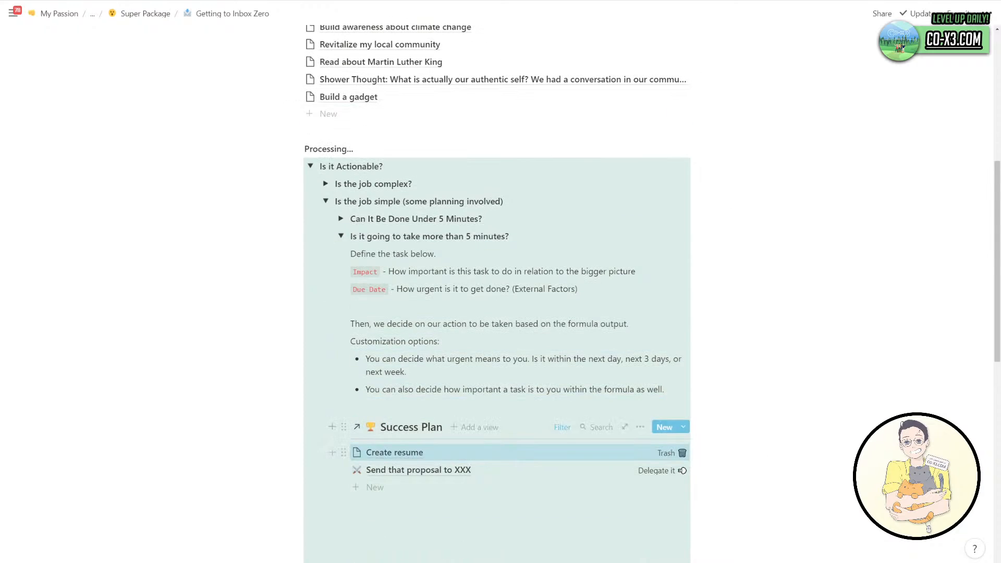
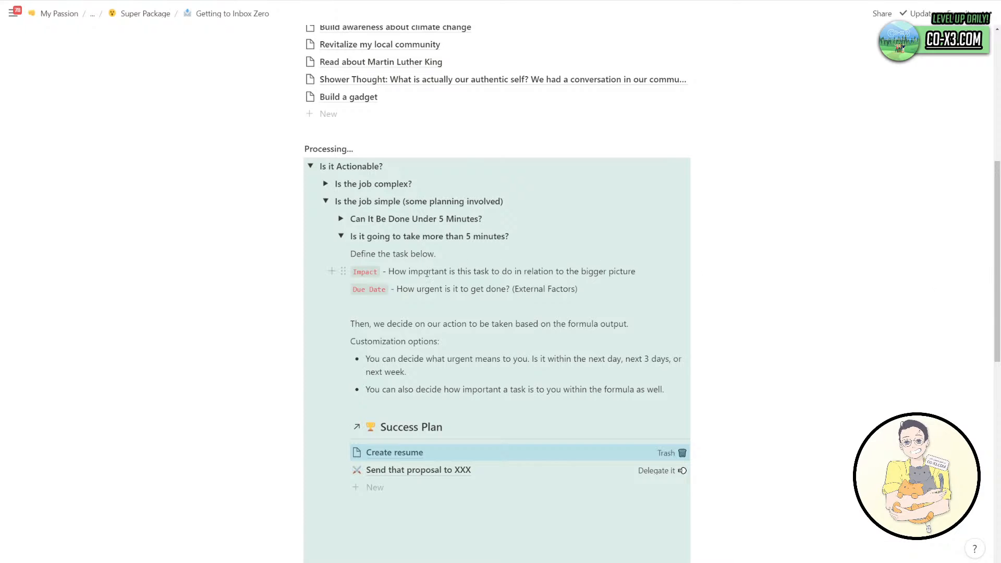
# Create 'Create a database for family records' in the inbox and drag it into Success Plan.
pyautogui.scroll(1, 426, 273)
pyautogui.click(352, 156)
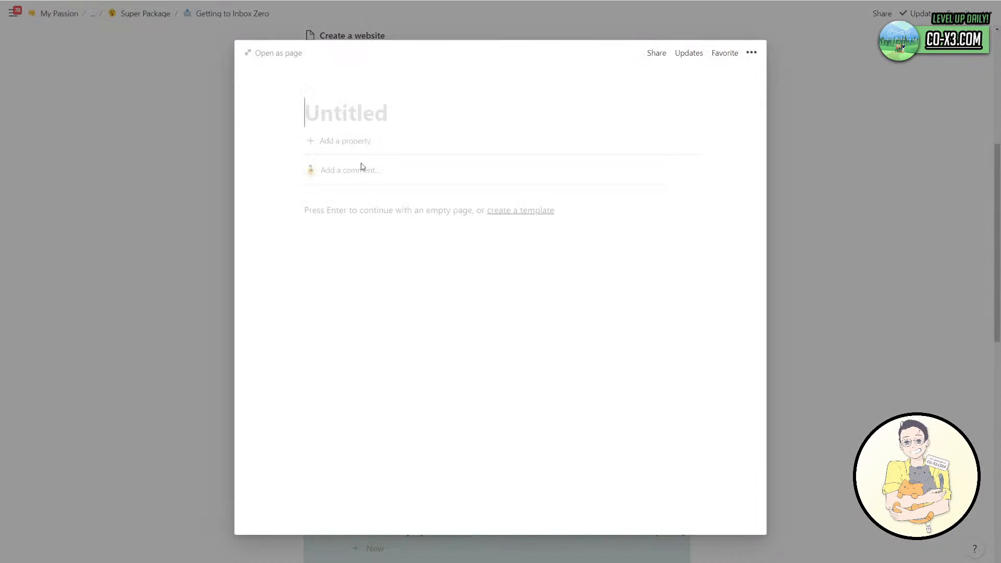
pyautogui.write('Create a databas')
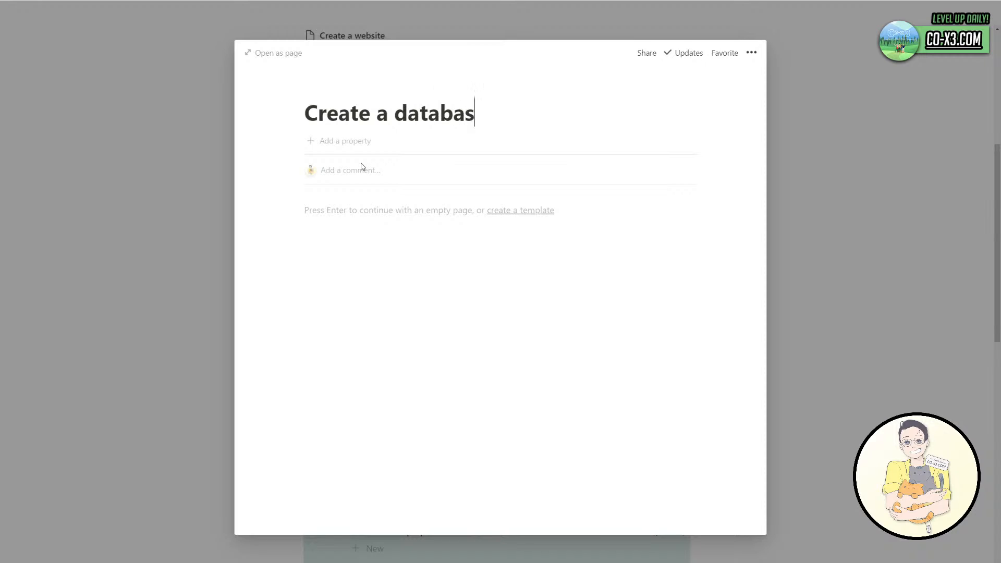
pyautogui.write('e for familyh rec')
pyautogui.press('BackSpace')
pyautogui.press('BackSpace')
pyautogui.press('BackSpace')
pyautogui.press('BackSpace')
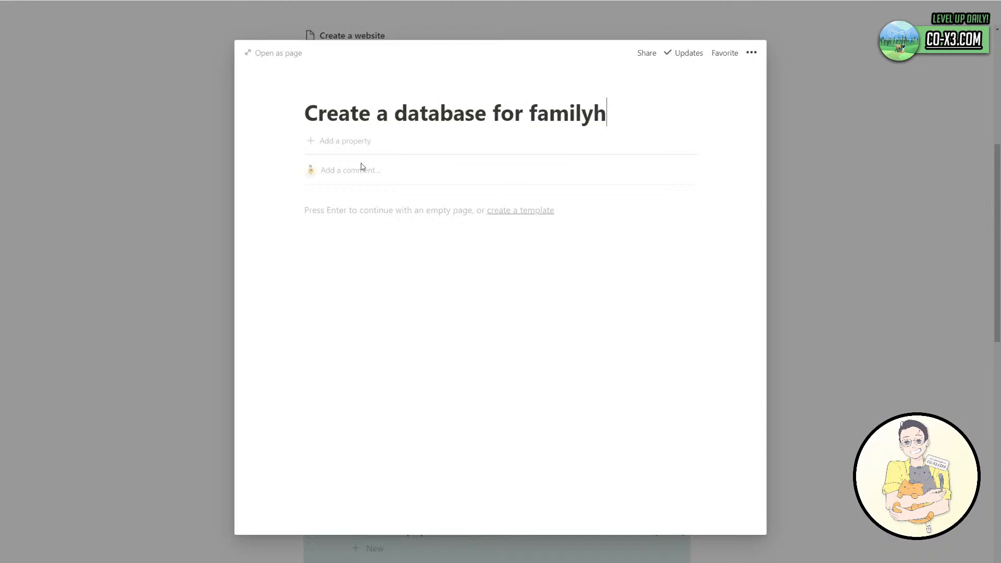
pyautogui.press('BackSpace')
pyautogui.write('records')
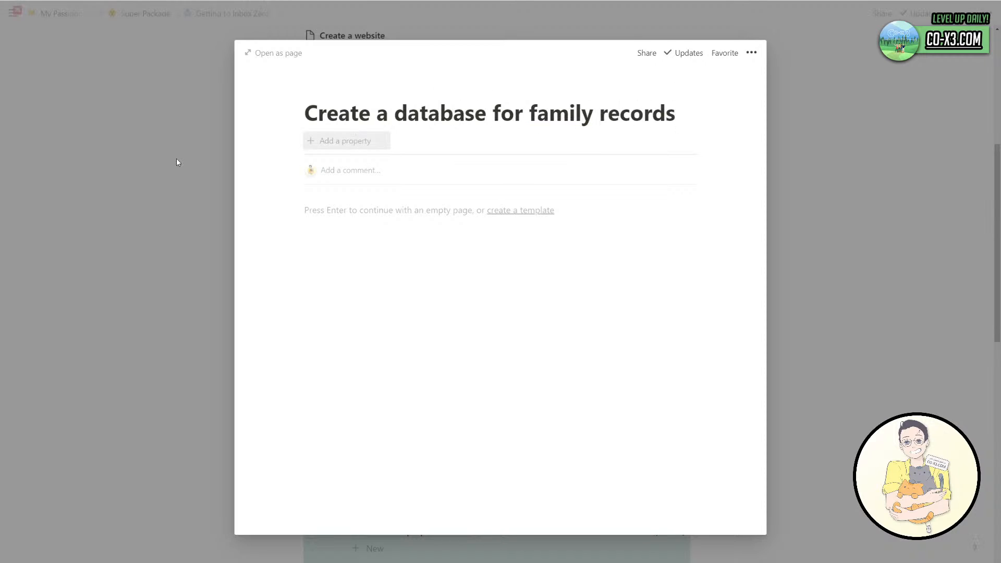
pyautogui.press('Escape')
pyautogui.moveTo(385, 166); pyautogui.dragTo(524, 501)
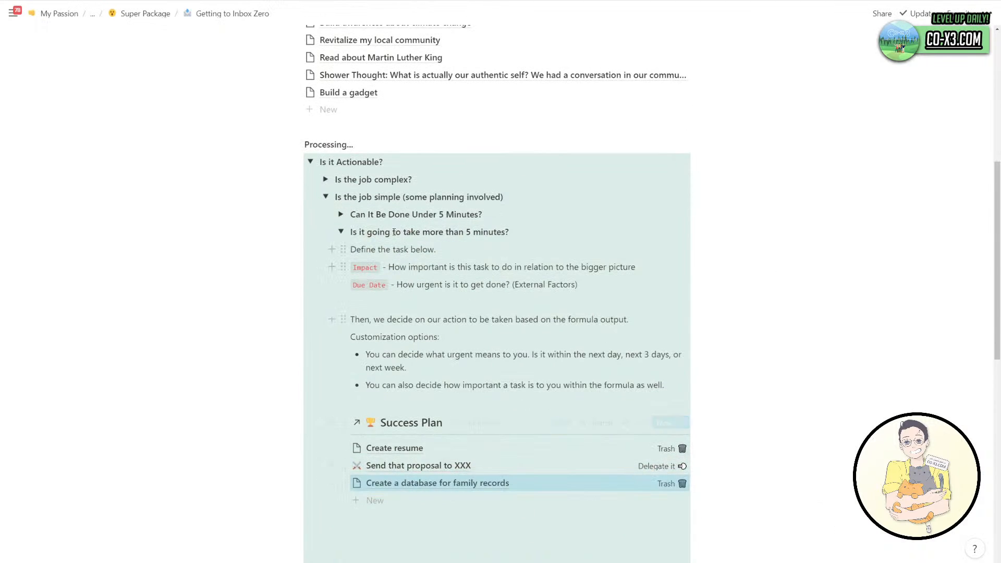
# Add a new inbox entry titled 'Buy tickets for an upcoming show'.
pyautogui.scroll(2, 384, 146)
pyautogui.click(346, 198)
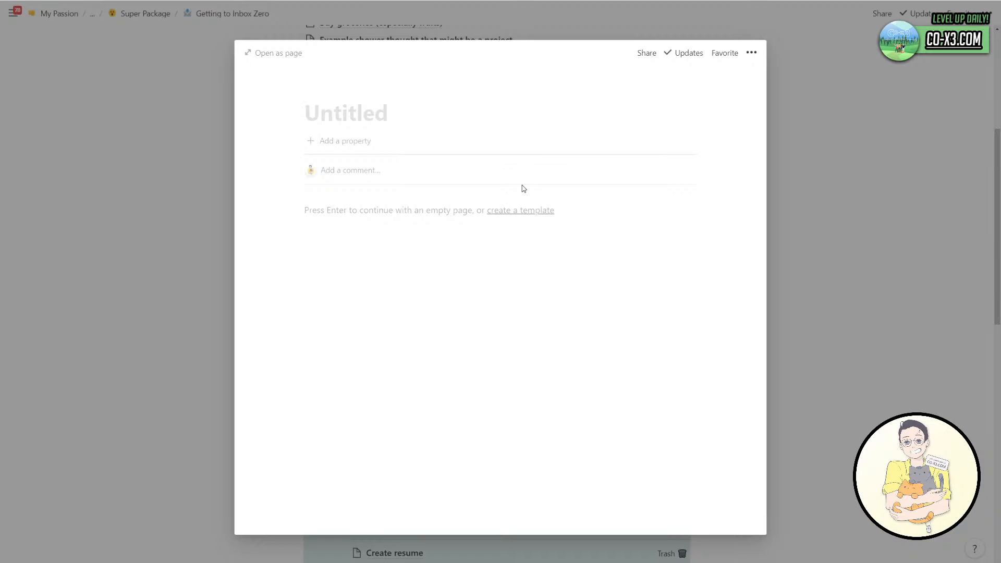
pyautogui.write('Buy tickets ')
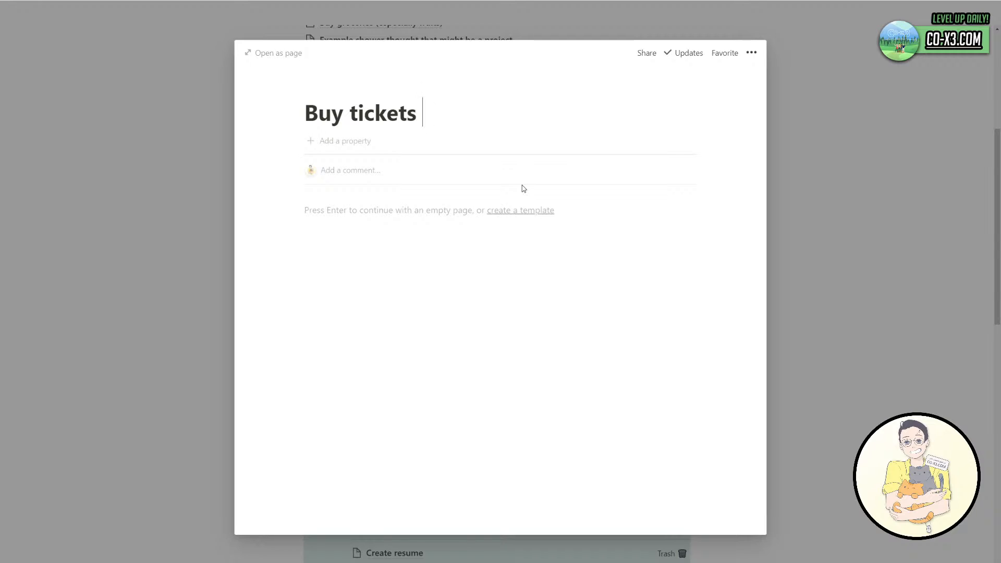
pyautogui.write('for t')
pyautogui.press('BackSpace')
pyautogui.write('an upcoming')
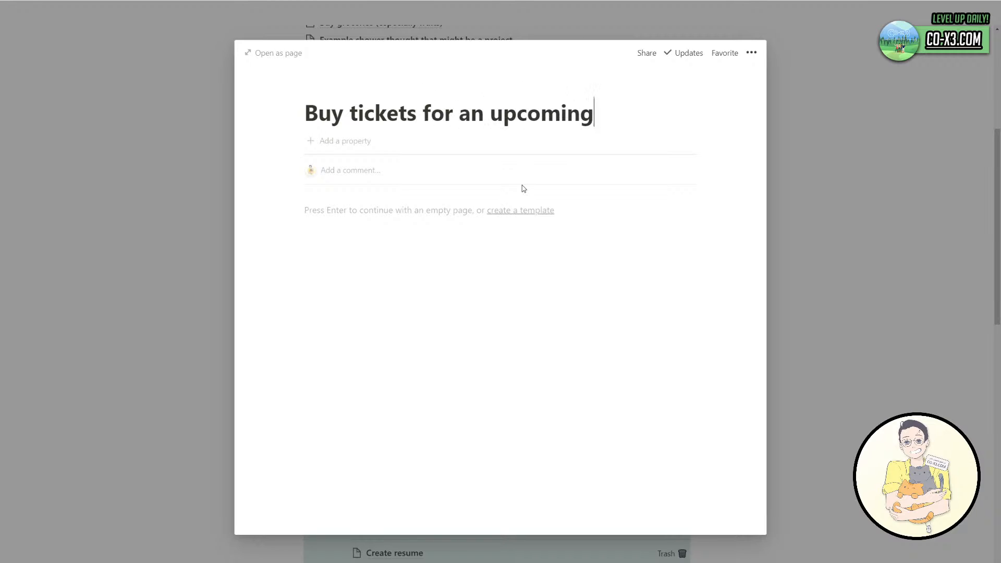
pyautogui.write(' show')
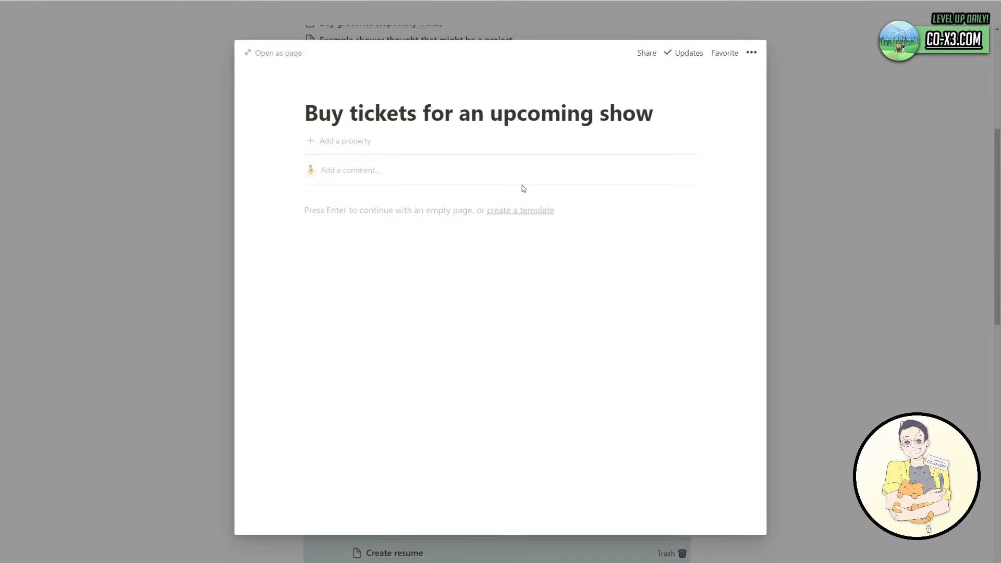
pyautogui.click(228, 233)
pyautogui.scroll(-2, 462, 186)
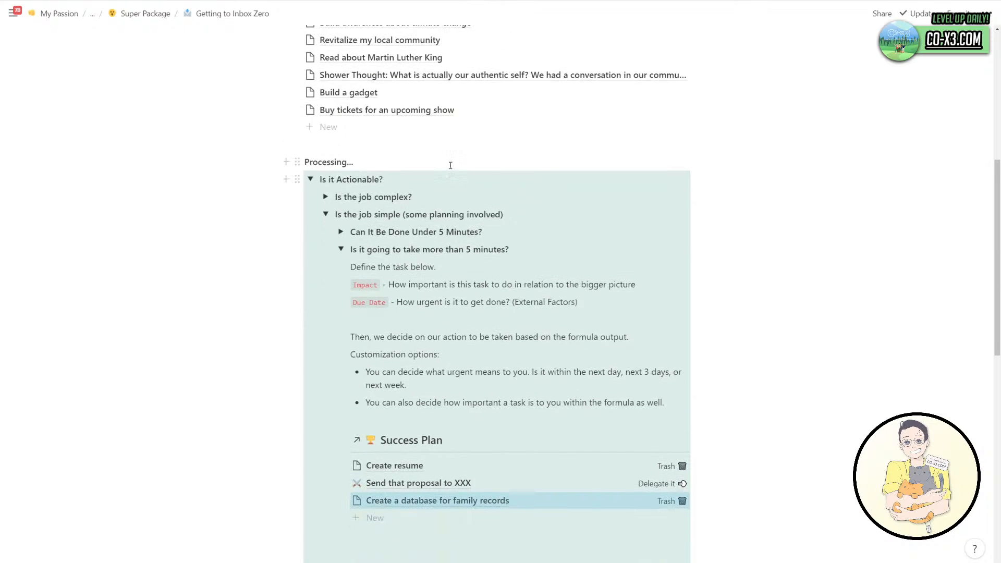
# Move the Buy tickets task into Success Plan and set Create resume's Impact to High.
pyautogui.moveTo(421, 118); pyautogui.dragTo(559, 484)
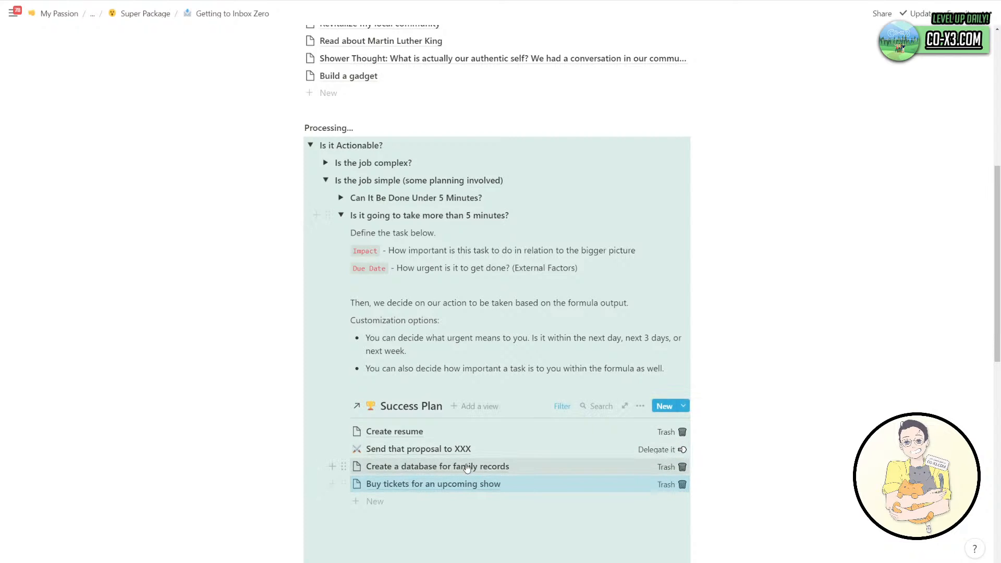
pyautogui.click(484, 426)
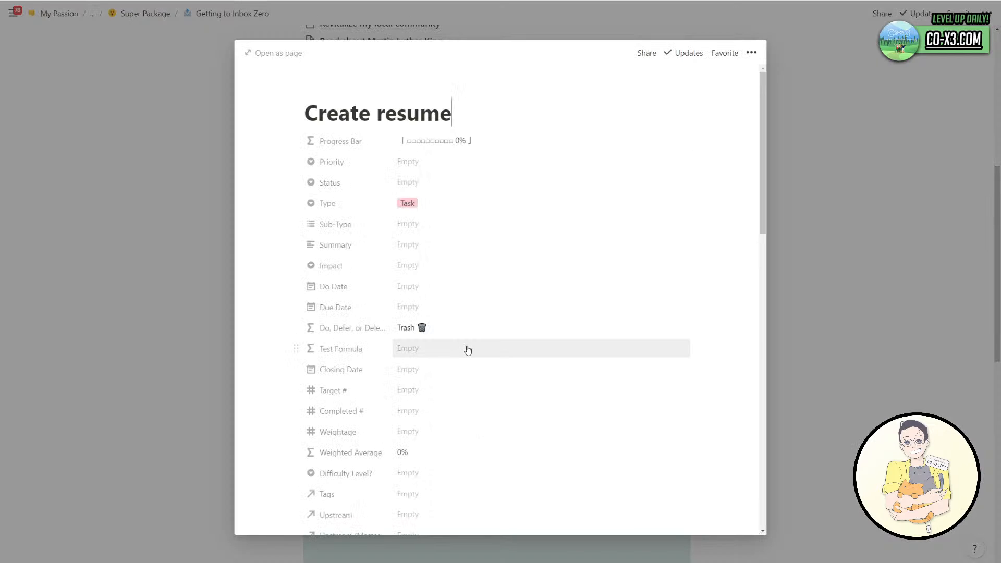
pyautogui.scroll(-15, 465, 346)
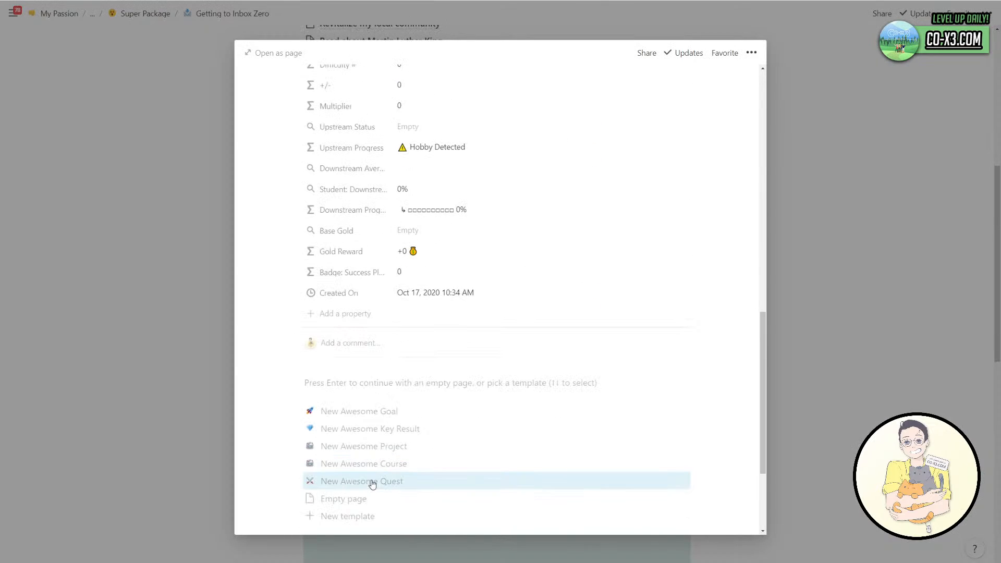
pyautogui.scroll(15, 461, 438)
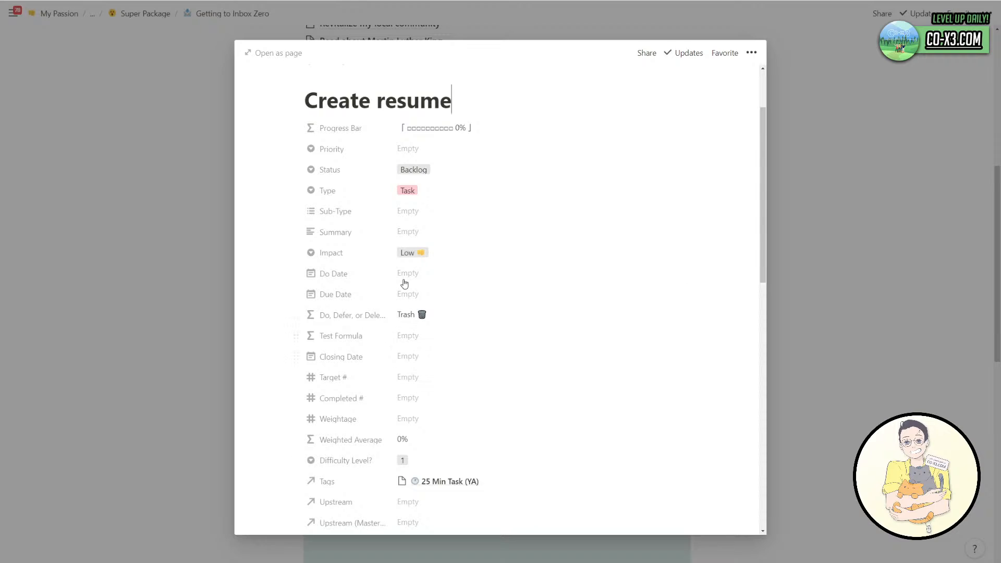
pyautogui.click(451, 256)
pyautogui.click(448, 353)
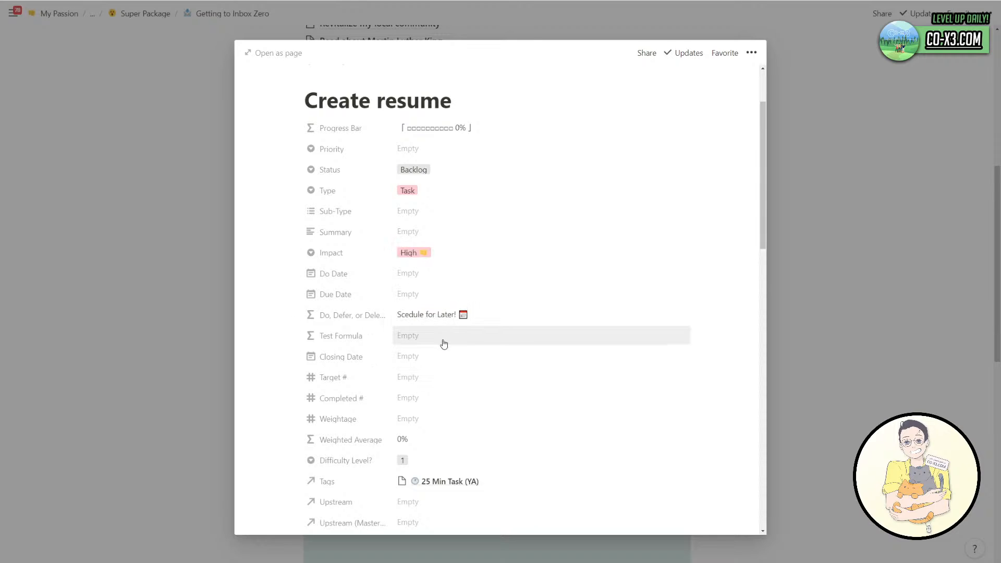
# Set Create resume's Due Date to Oct 18, 2020, leaving the formula unchanged.
pyautogui.click(463, 314)
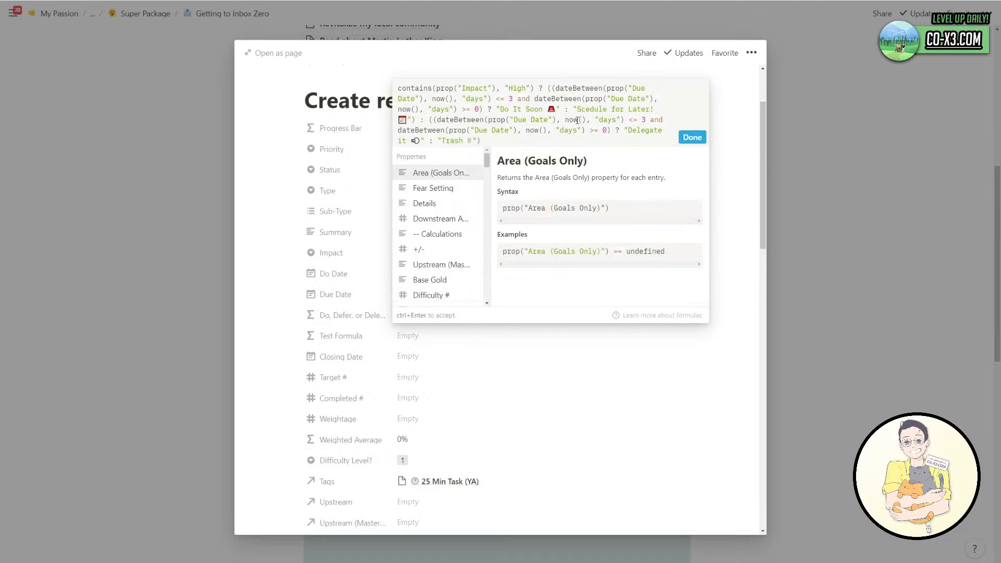
pyautogui.click(692, 137)
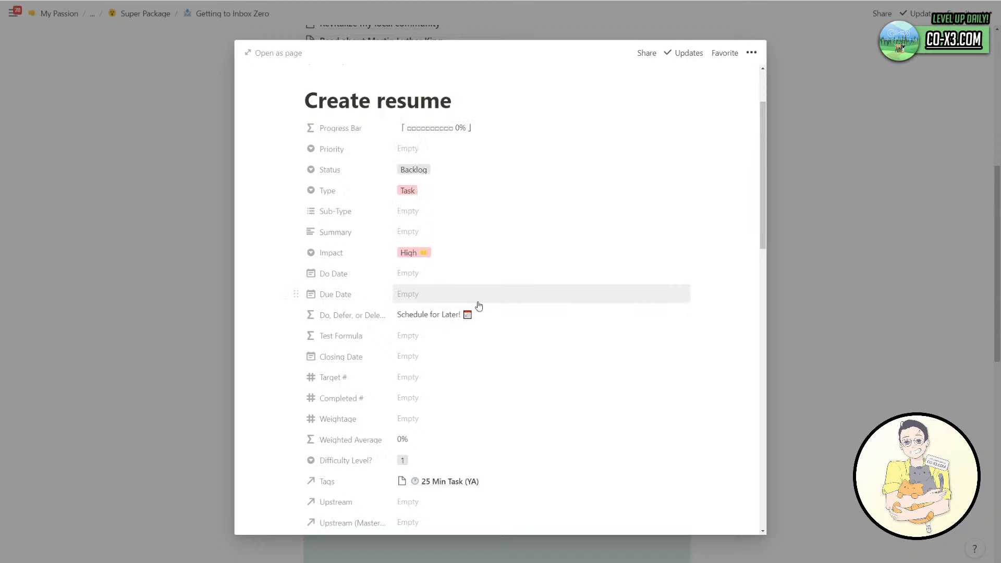
pyautogui.click(446, 289)
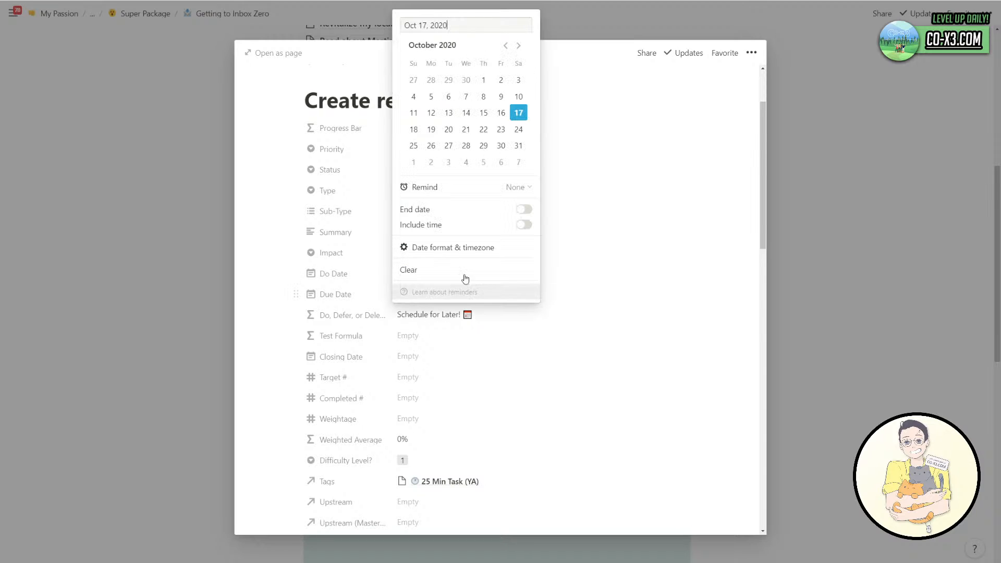
pyautogui.click(413, 129)
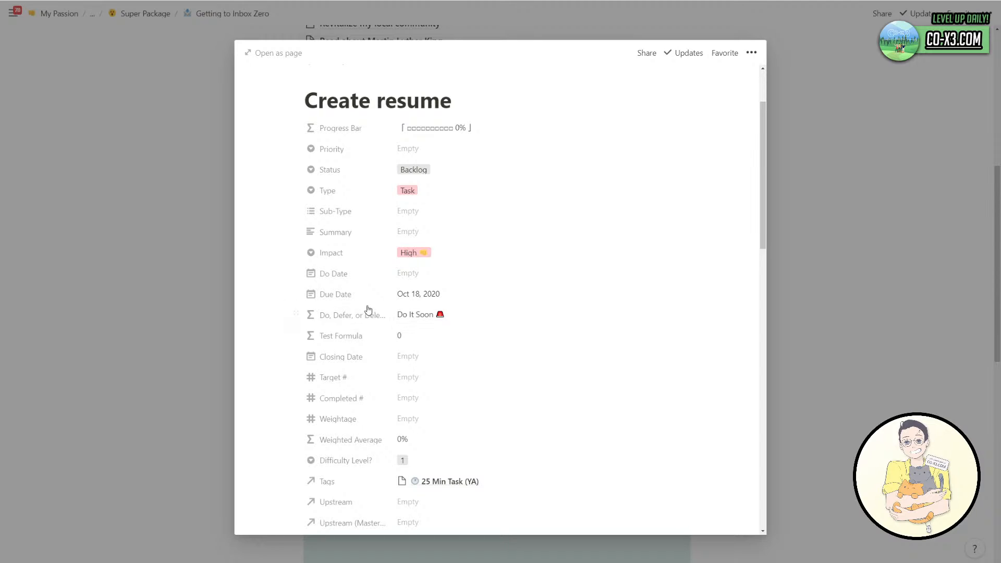
pyautogui.click(195, 308)
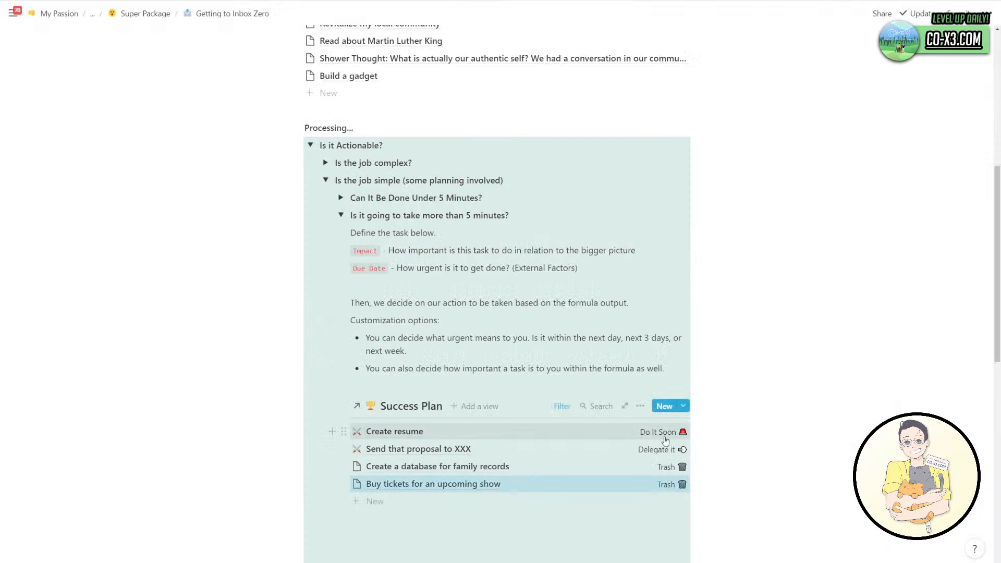
# Give the proposal task S-High Impact and a Due Date of Oct 22, 2020.
pyautogui.click(497, 455)
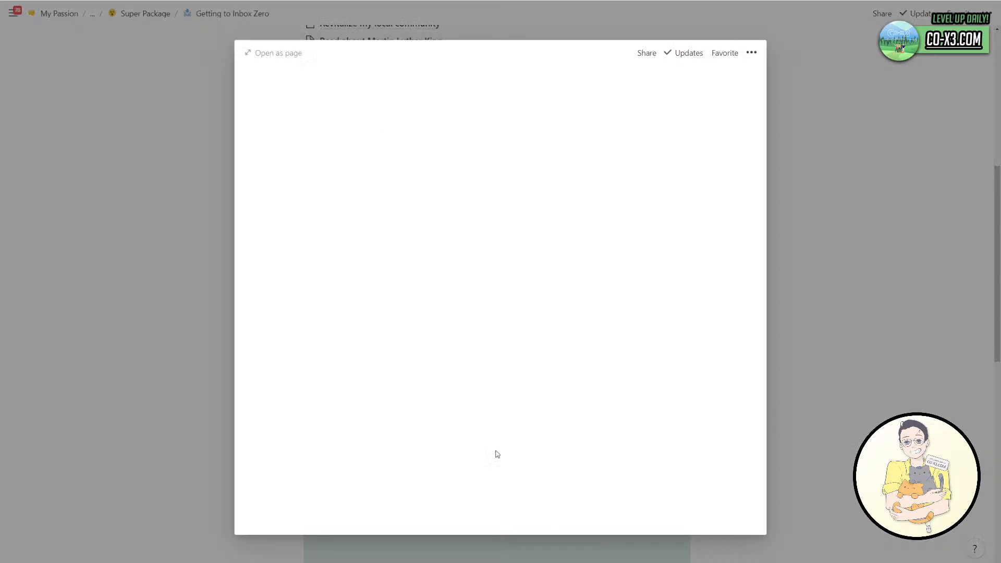
pyautogui.click(439, 354)
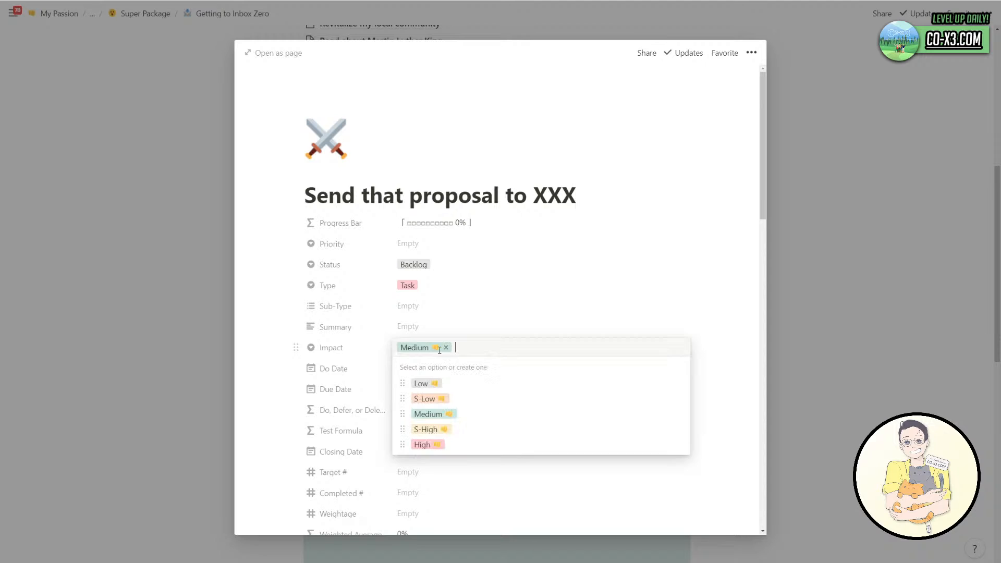
pyautogui.click(424, 429)
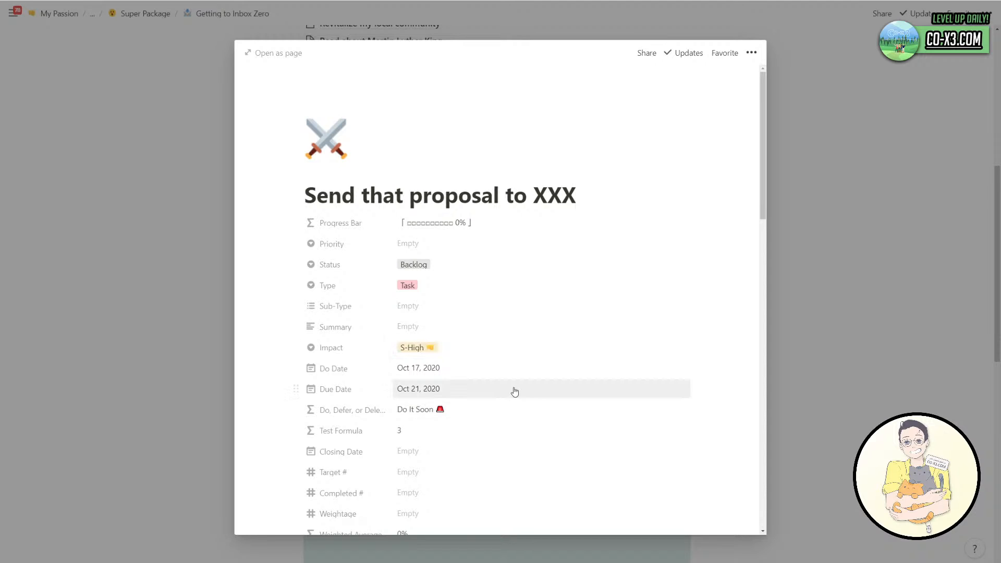
pyautogui.click(447, 390)
pyautogui.click(484, 224)
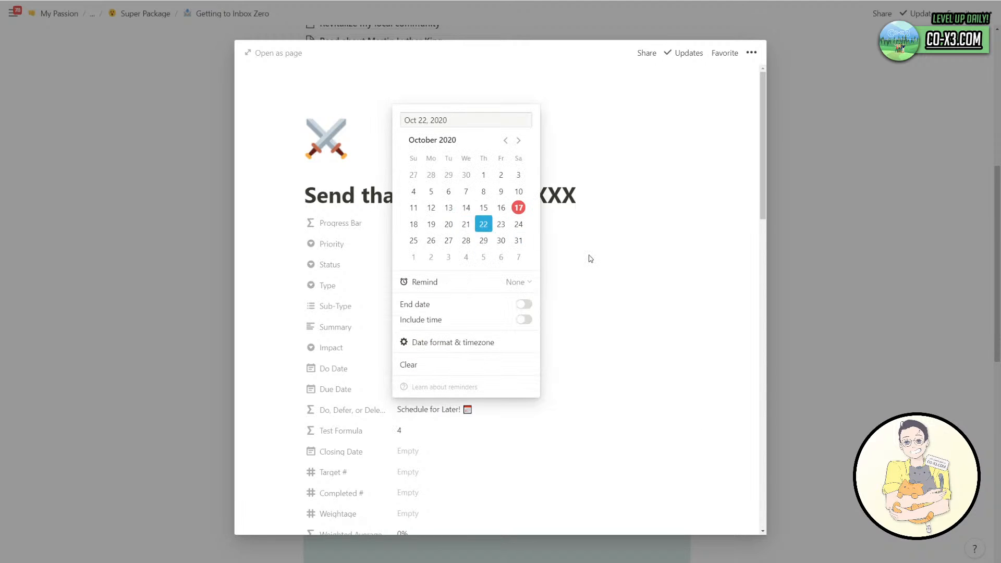
pyautogui.click(587, 257)
pyautogui.scroll(-1, 580, 393)
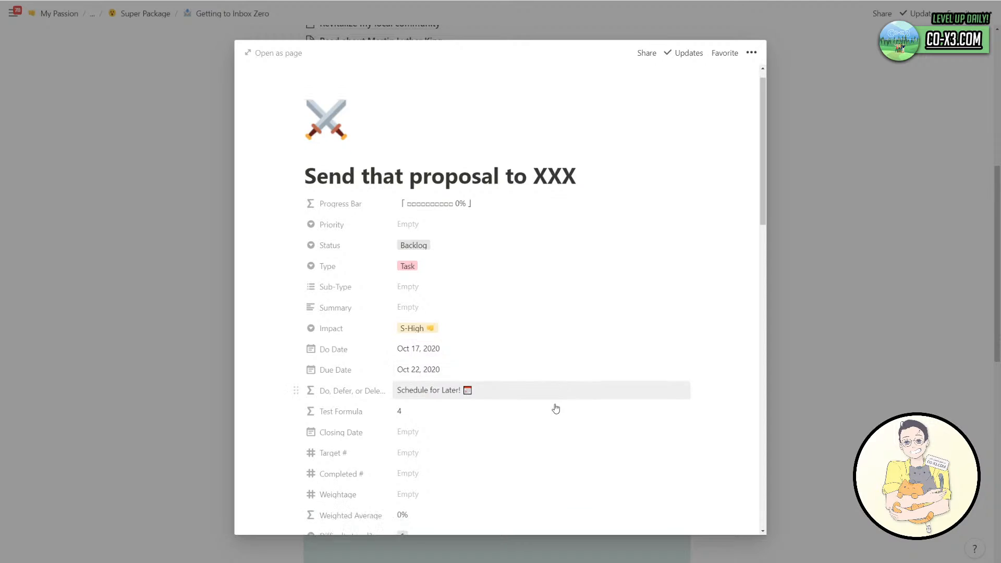
pyautogui.click(820, 409)
pyautogui.scroll(-1, 521, 417)
# Start the family-records task as an empty page with Medium Impact, due Oct 19, 2020.
pyautogui.click(508, 422)
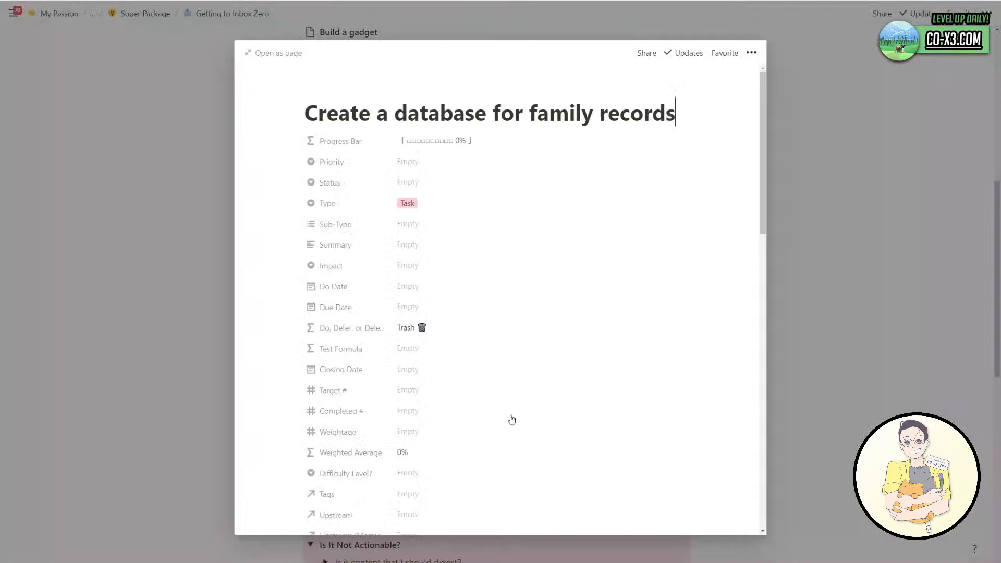
pyautogui.scroll(-5, 457, 361)
pyautogui.scroll(-10, 457, 362)
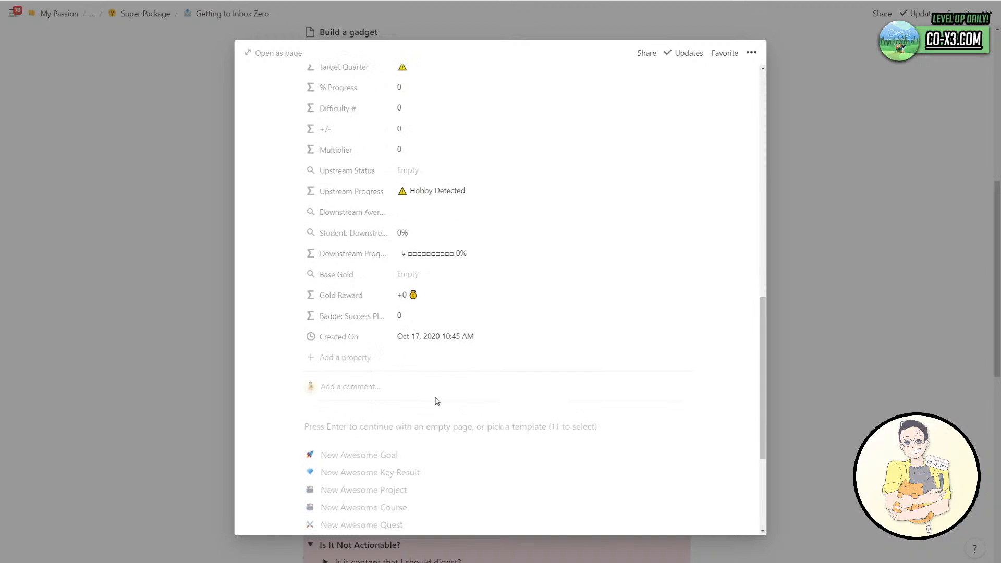
pyautogui.click(404, 339)
pyautogui.scroll(15, 529, 358)
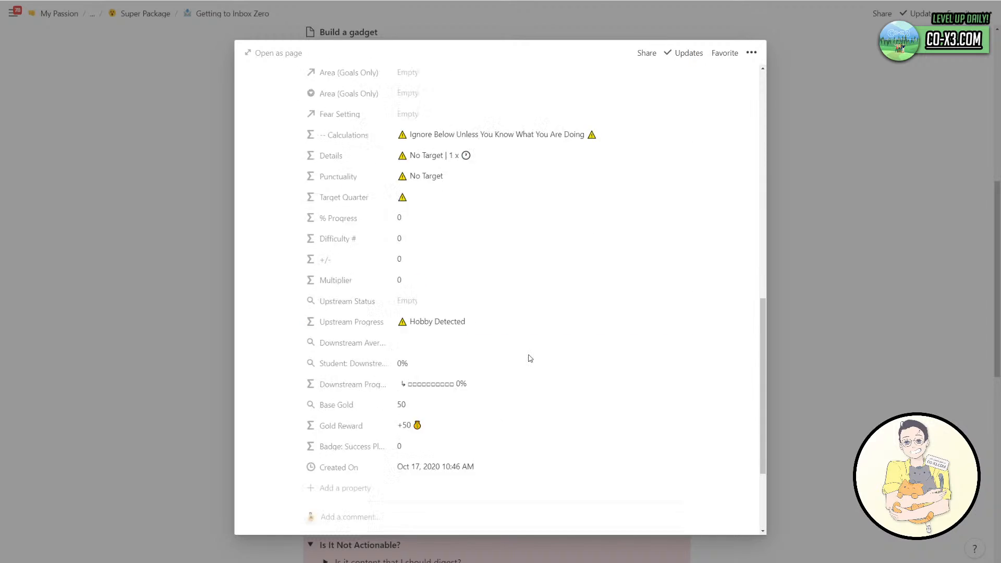
pyautogui.scroll(1, 438, 250)
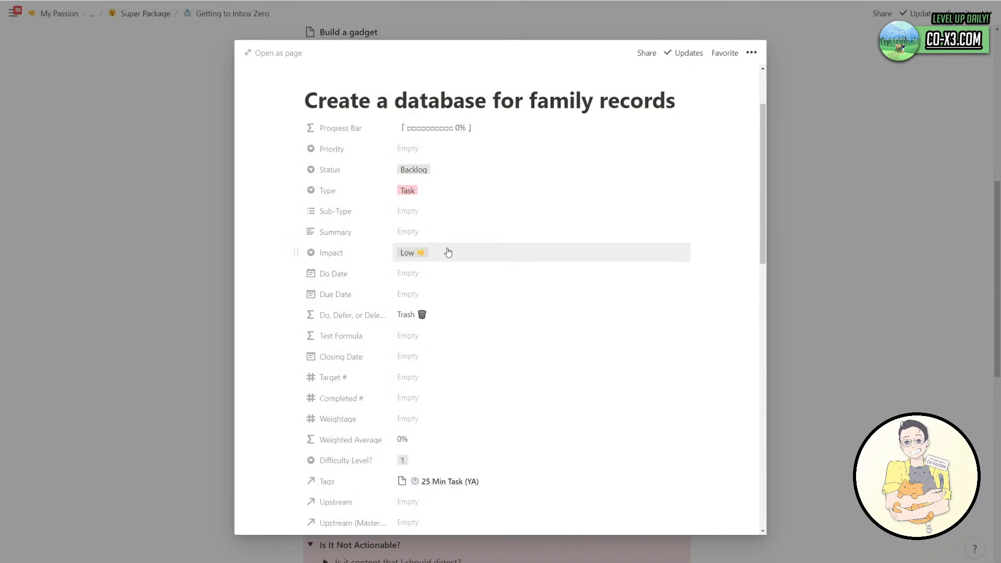
pyautogui.click(447, 252)
pyautogui.click(460, 228)
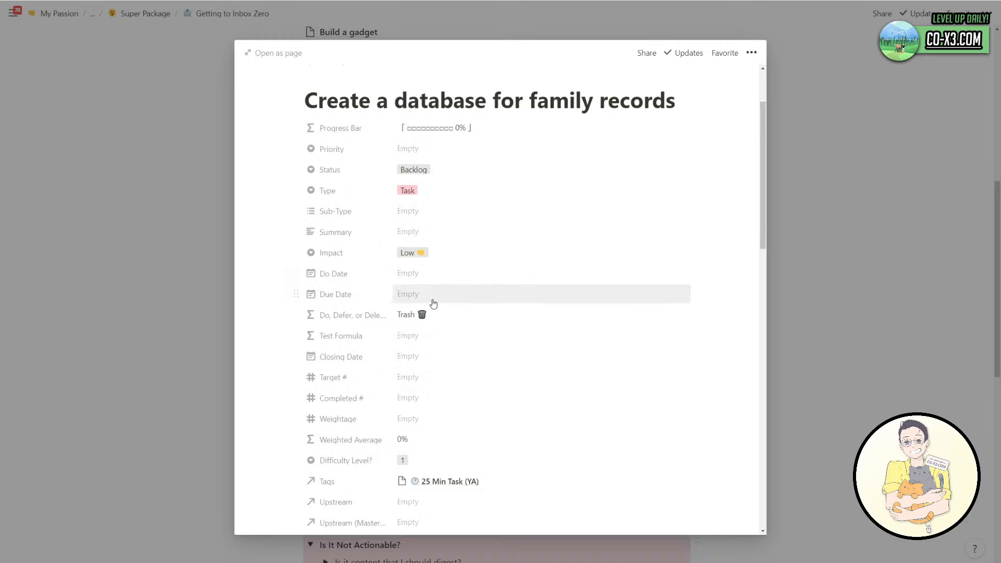
pyautogui.click(432, 254)
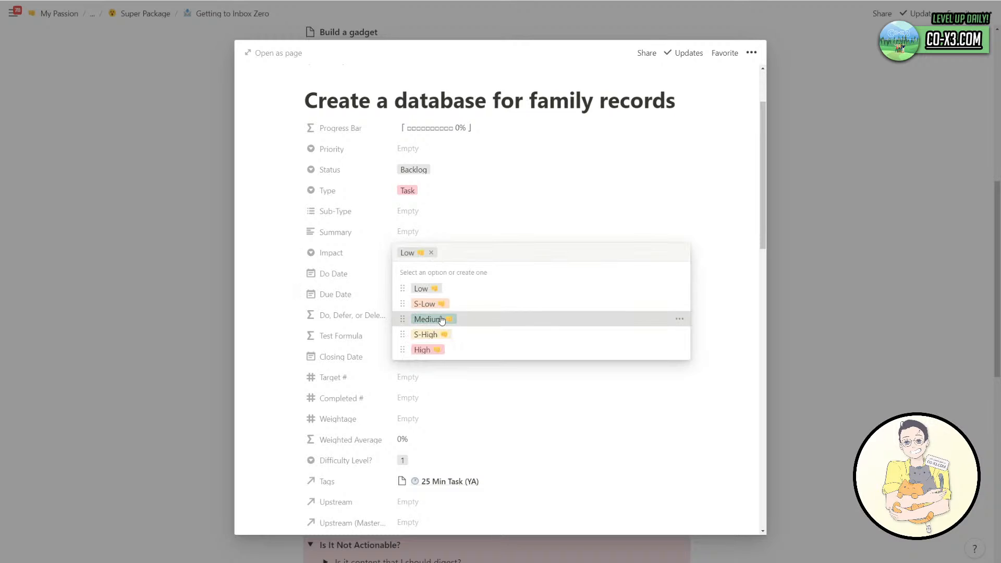
pyautogui.click(441, 320)
pyautogui.click(431, 295)
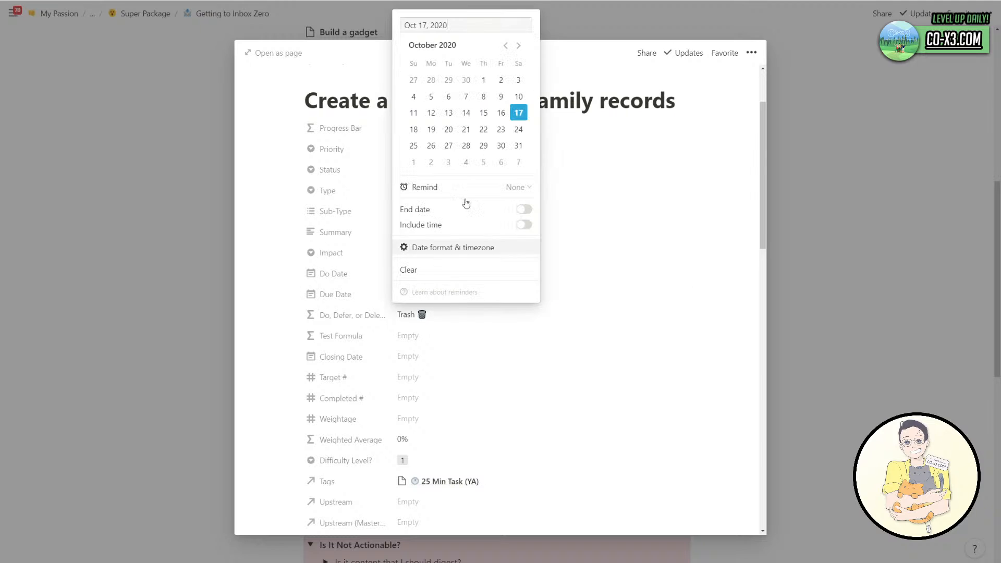
pyautogui.click(431, 129)
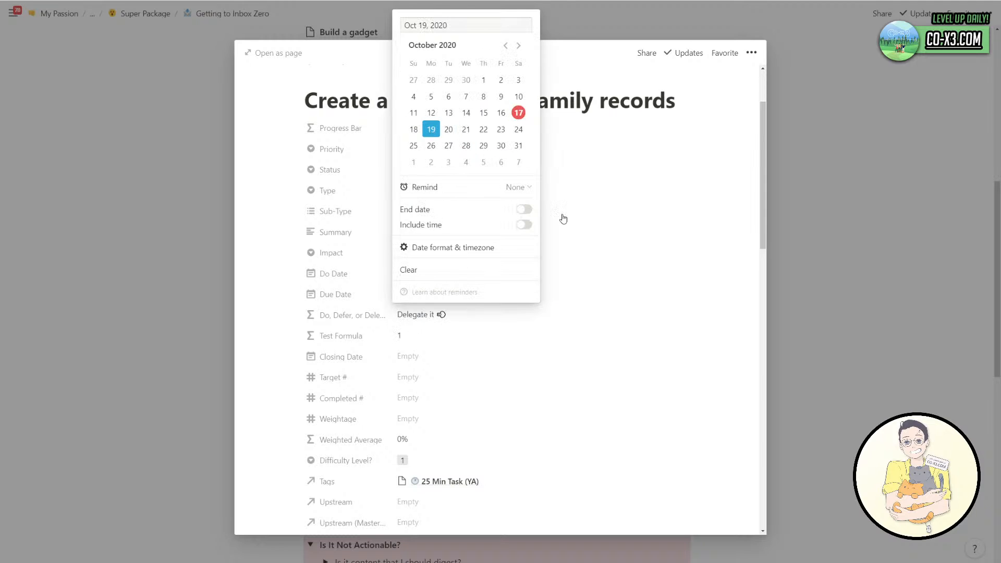
pyautogui.click(631, 257)
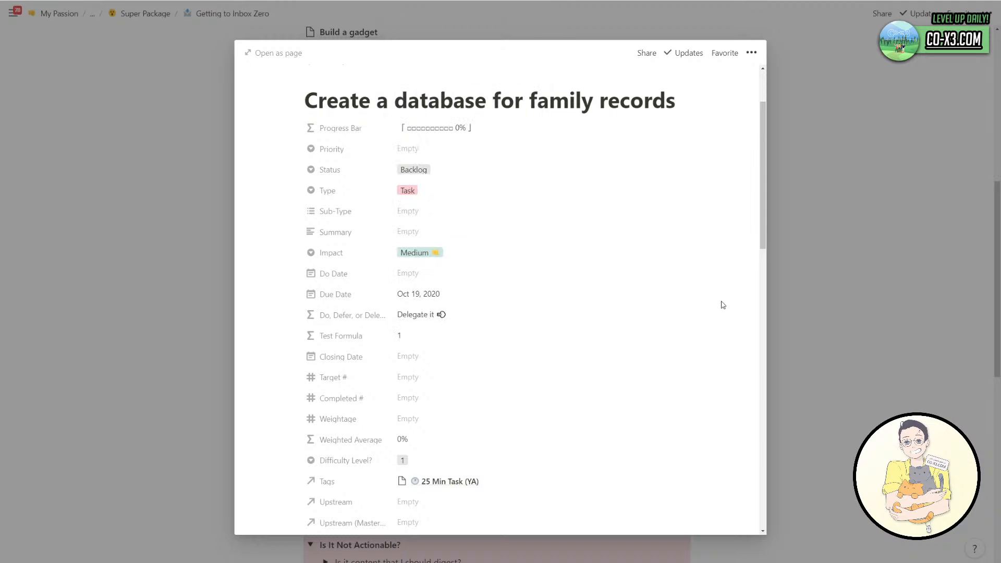
pyautogui.click(792, 339)
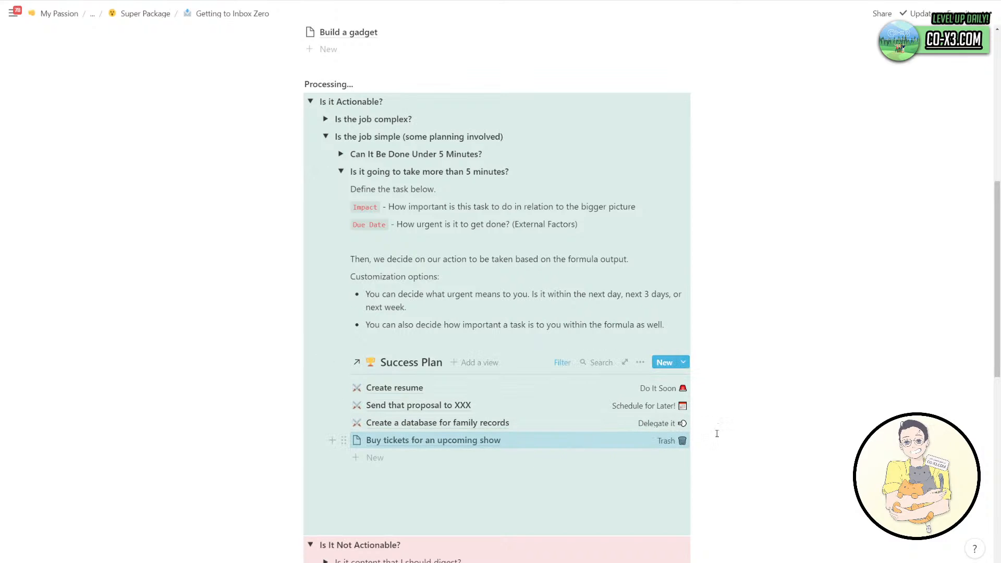
# Apply the New Awesome Quest template to the Buy tickets page.
pyautogui.click(571, 446)
pyautogui.scroll(-15, 502, 432)
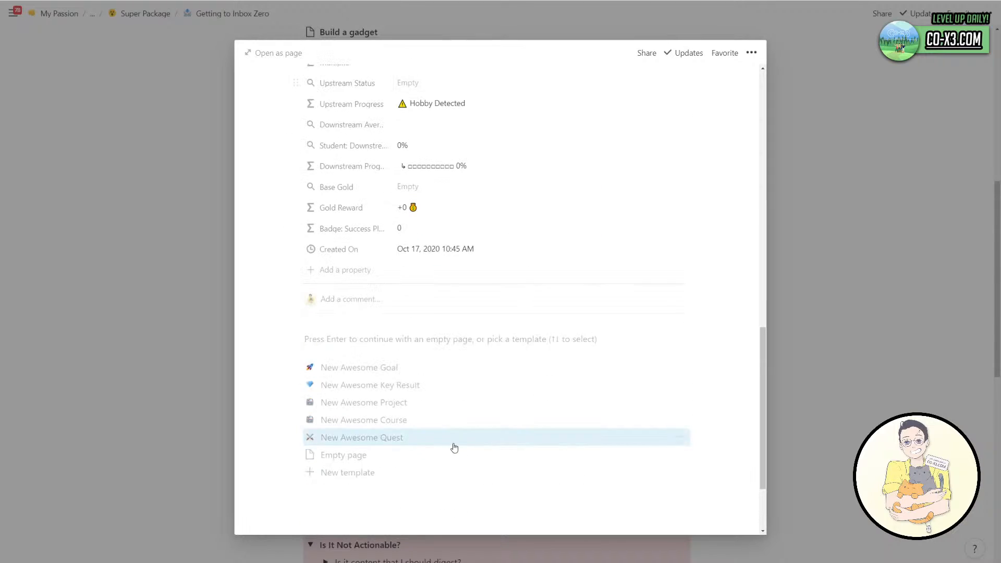
pyautogui.click(442, 397)
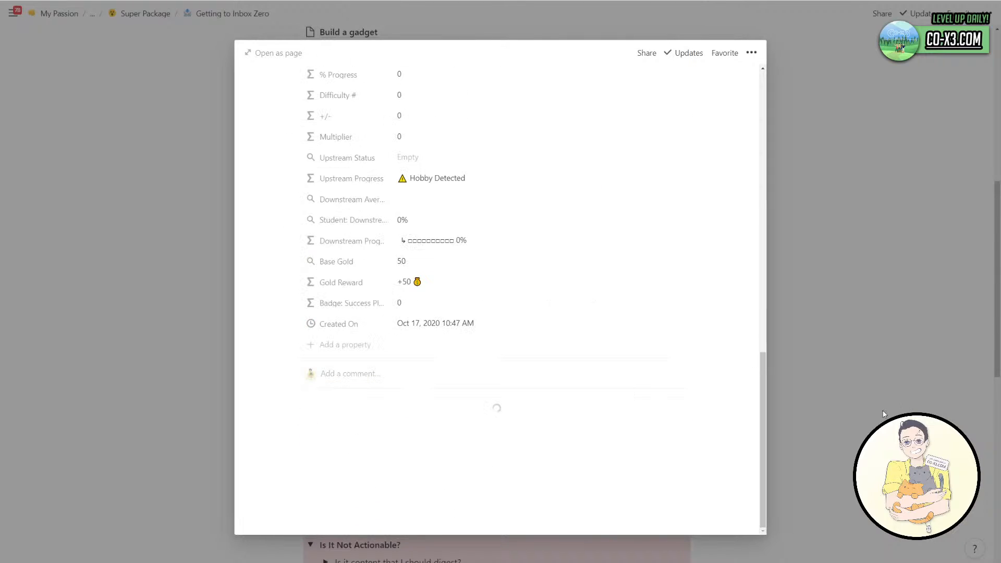
pyautogui.press('Escape')
pyautogui.click(564, 365)
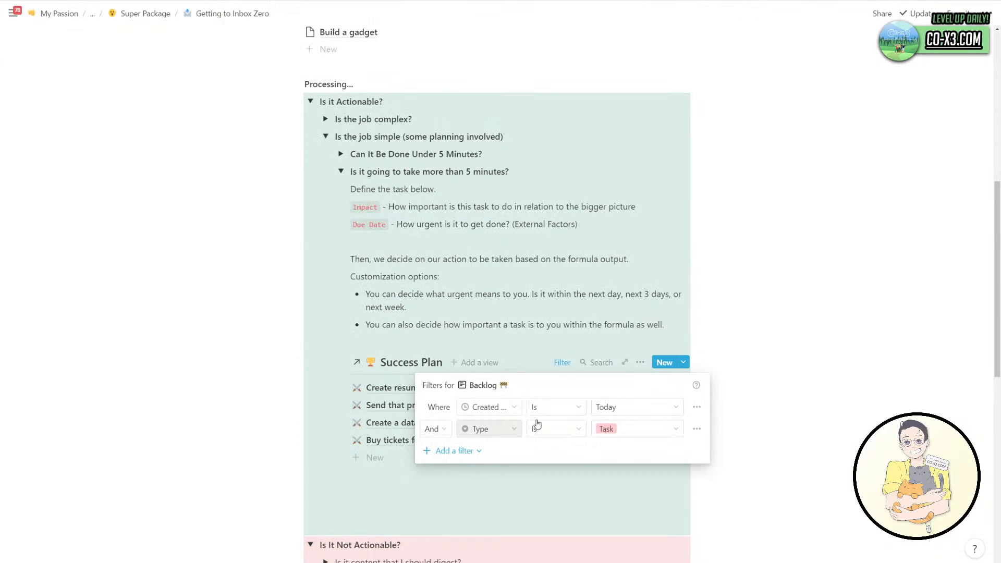
# Add a first sort on Priority in descending order to the Success Plan list.
pyautogui.click(626, 361)
pyautogui.click(640, 363)
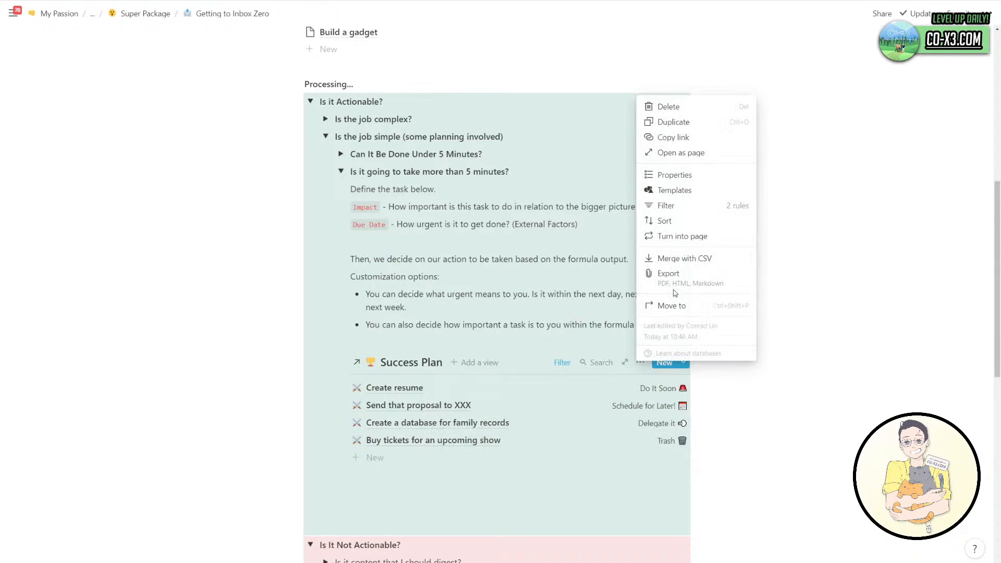
pyautogui.click(678, 221)
pyautogui.click(490, 461)
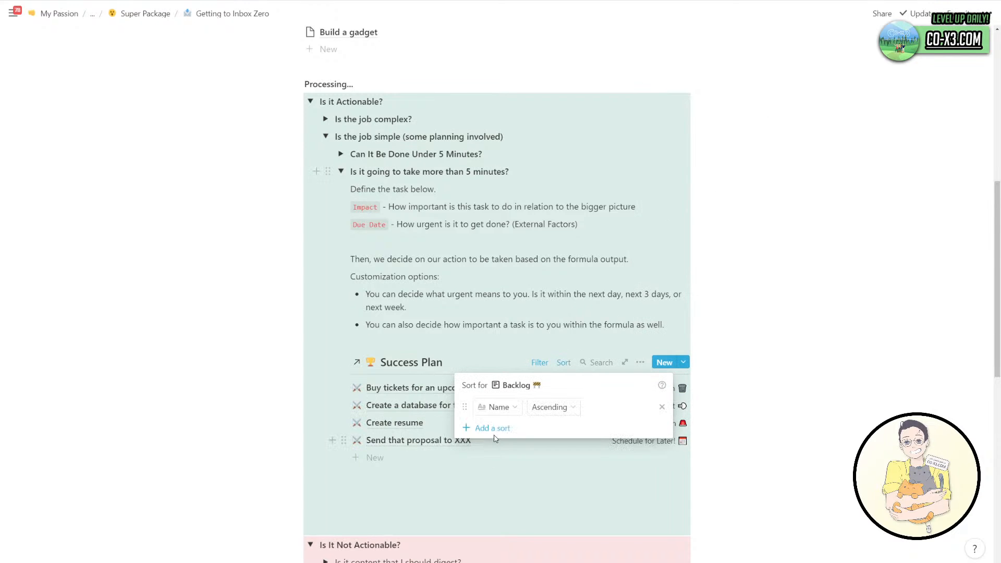
pyautogui.click(495, 408)
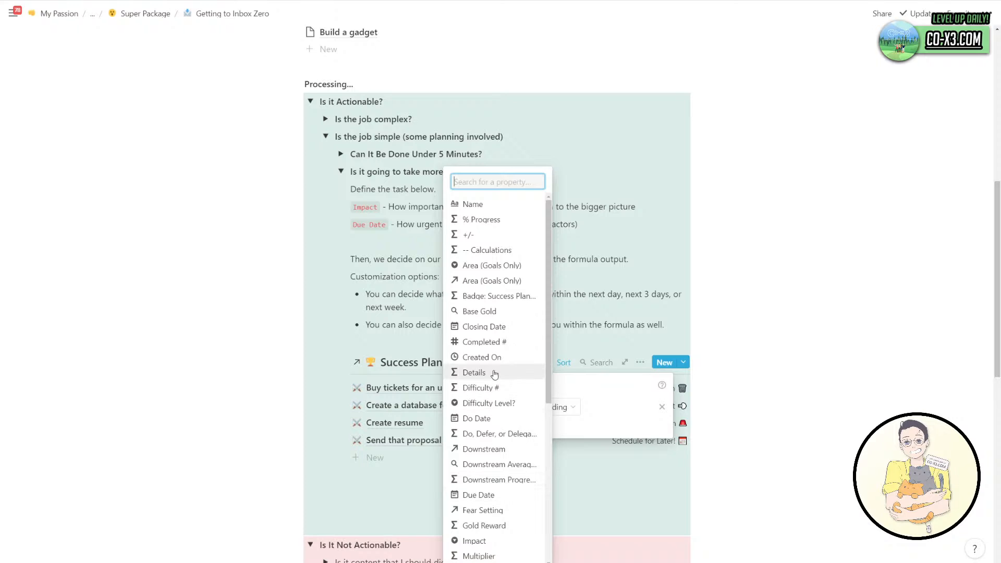
pyautogui.scroll(-4, 502, 503)
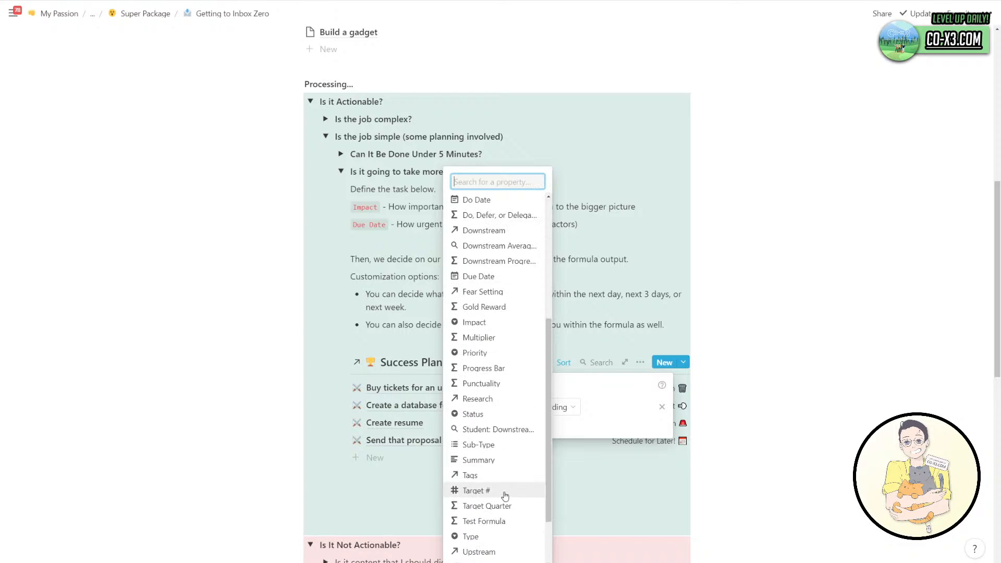
pyautogui.click(499, 353)
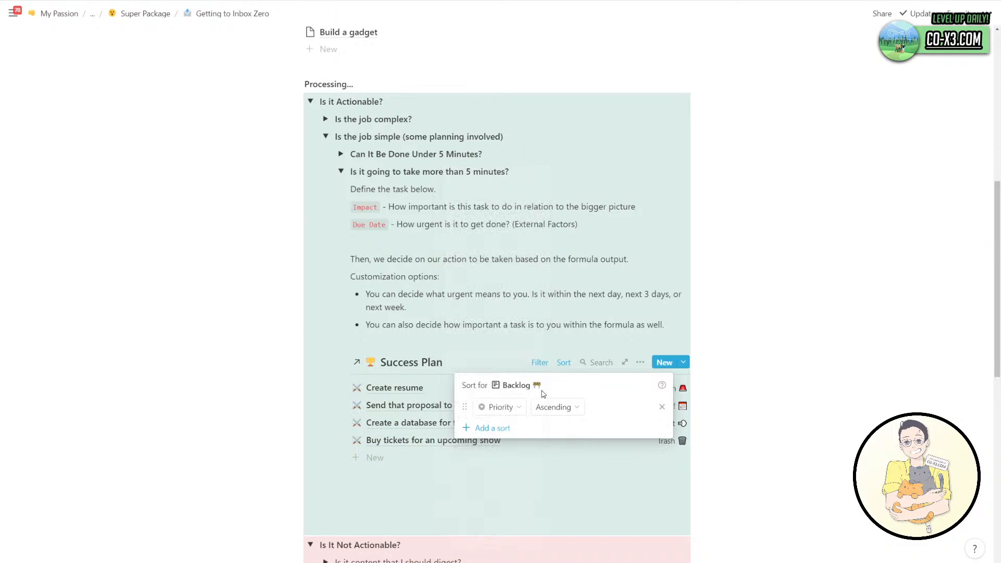
pyautogui.click(554, 407)
pyautogui.click(552, 448)
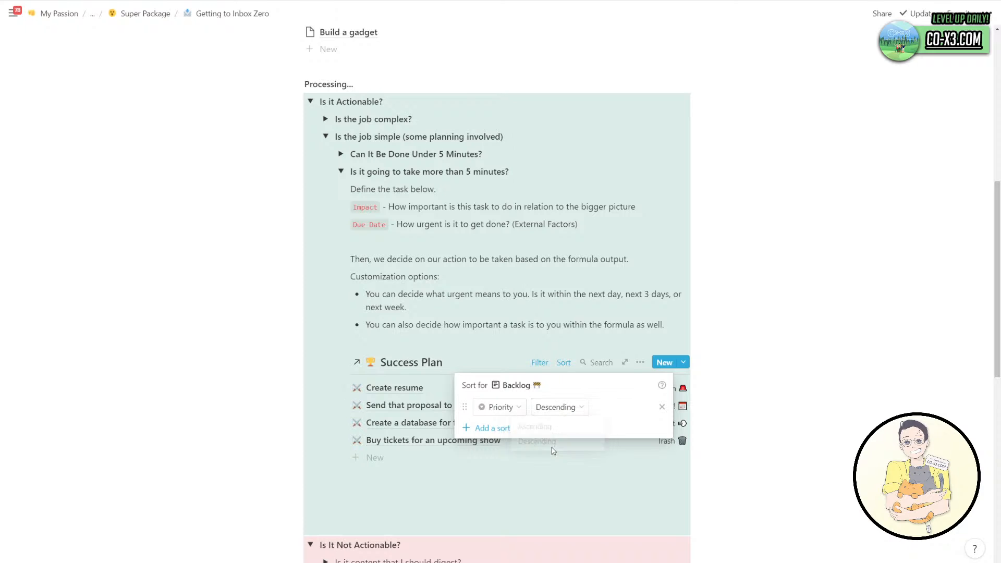
# Add a second sort on Due Date in ascending order.
pyautogui.click(505, 430)
pyautogui.click(504, 431)
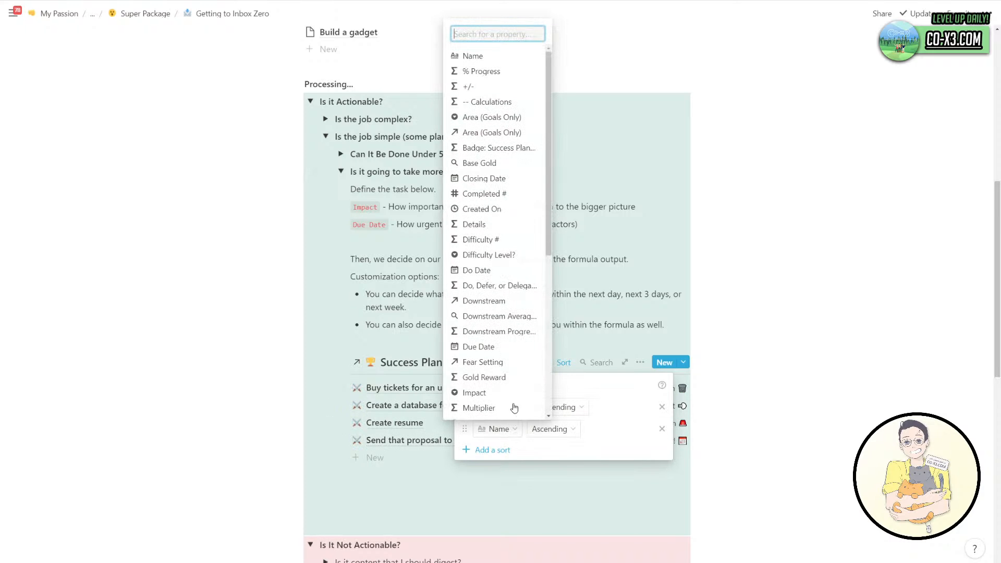
pyautogui.click(508, 347)
pyautogui.click(562, 428)
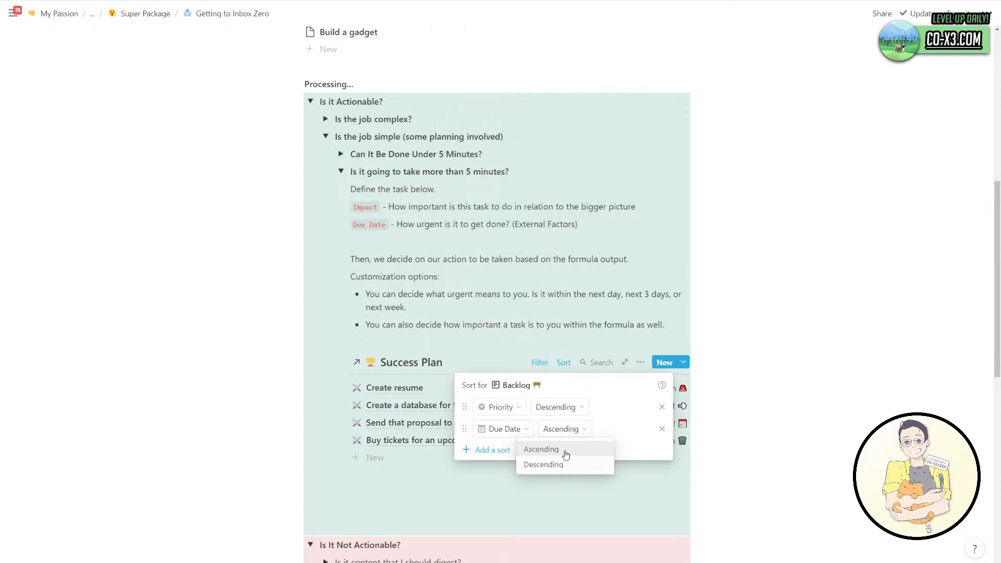
pyautogui.click(565, 455)
pyautogui.click(706, 442)
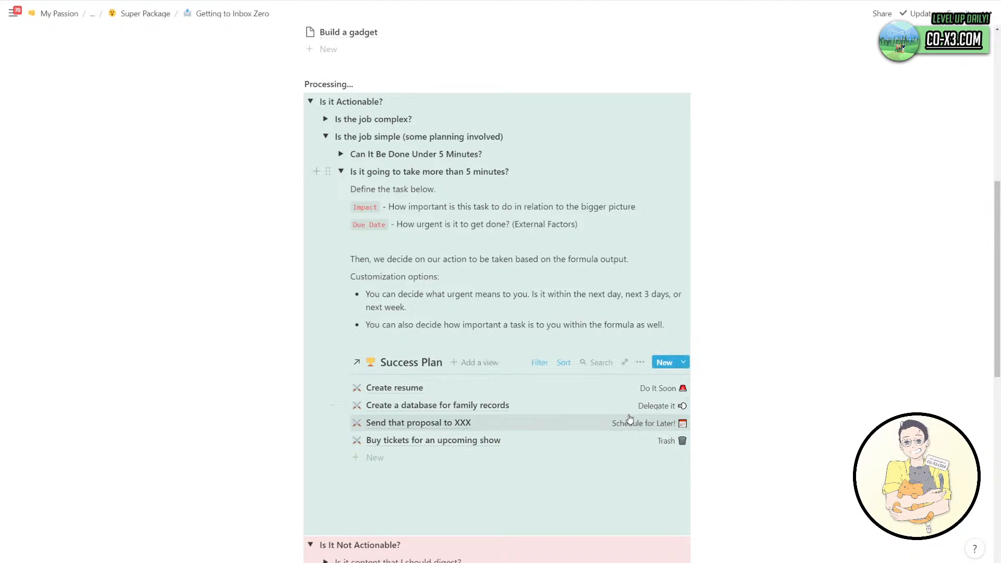
# Copy the Archive table block and paste it below the Success Plan list.
pyautogui.scroll(-3, 464, 417)
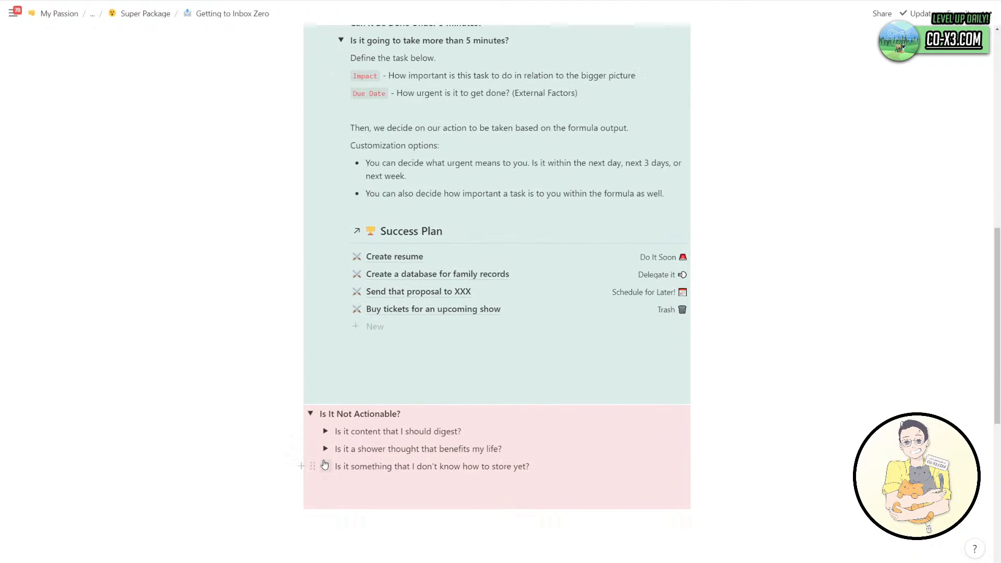
pyautogui.click(325, 466)
pyautogui.scroll(-3, 364, 469)
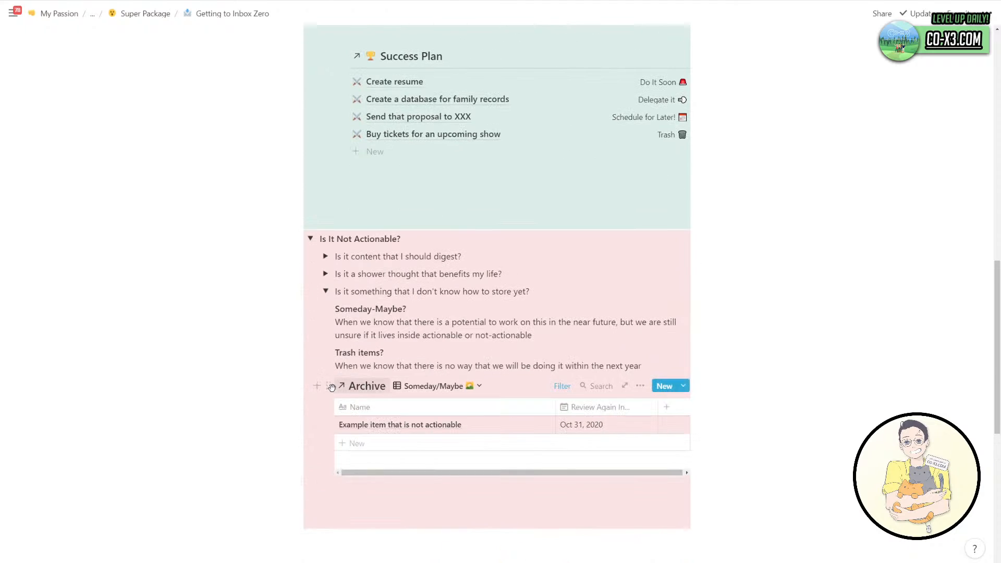
pyautogui.click(328, 386)
pyautogui.press('Escape')
pyautogui.click(432, 170)
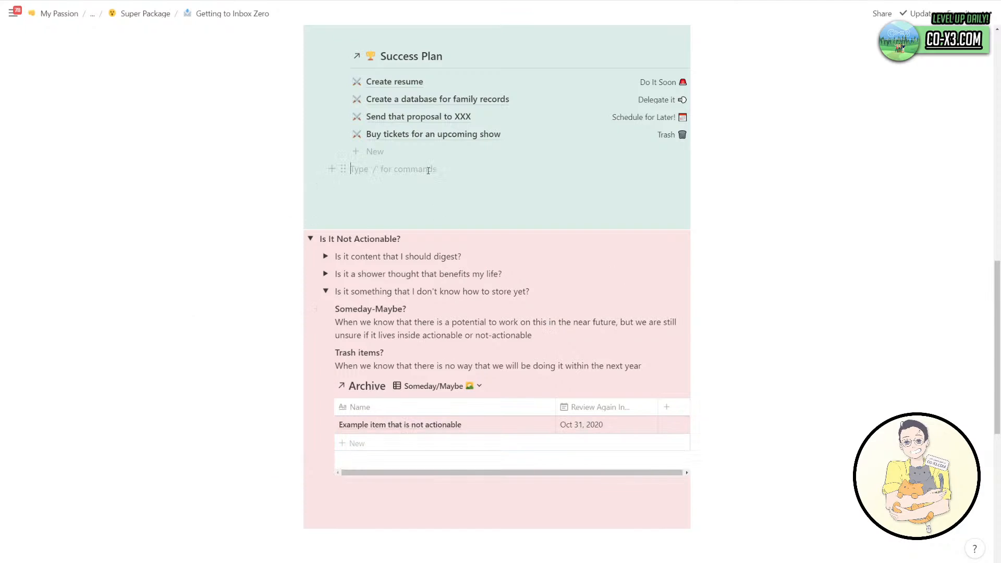
pyautogui.click(426, 182)
pyautogui.click(436, 171)
pyautogui.hotkey('ctrl', 'v')
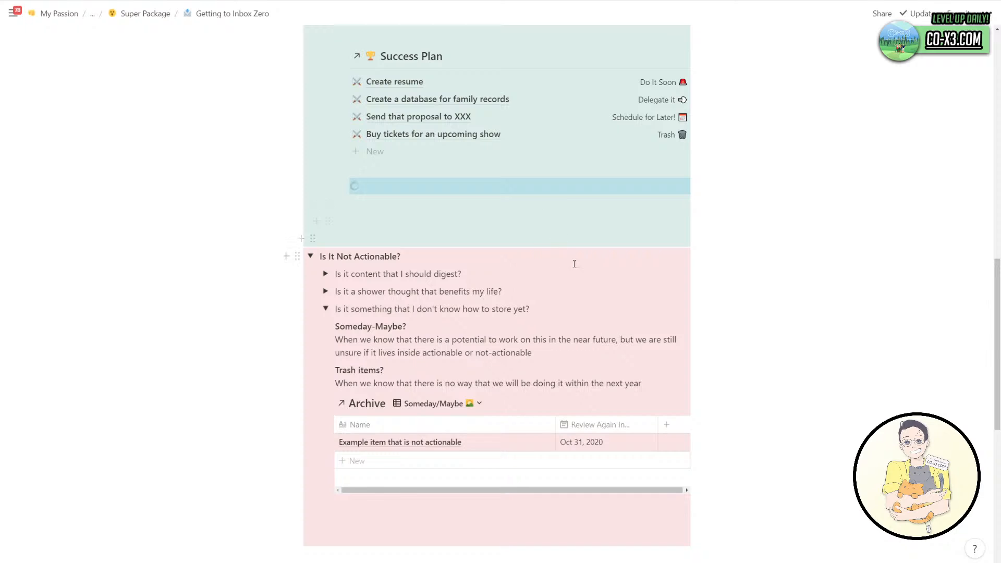
# Switch the pasted Archive table to the Trash view and move Buy tickets into it.
pyautogui.scroll(3, 473, 322)
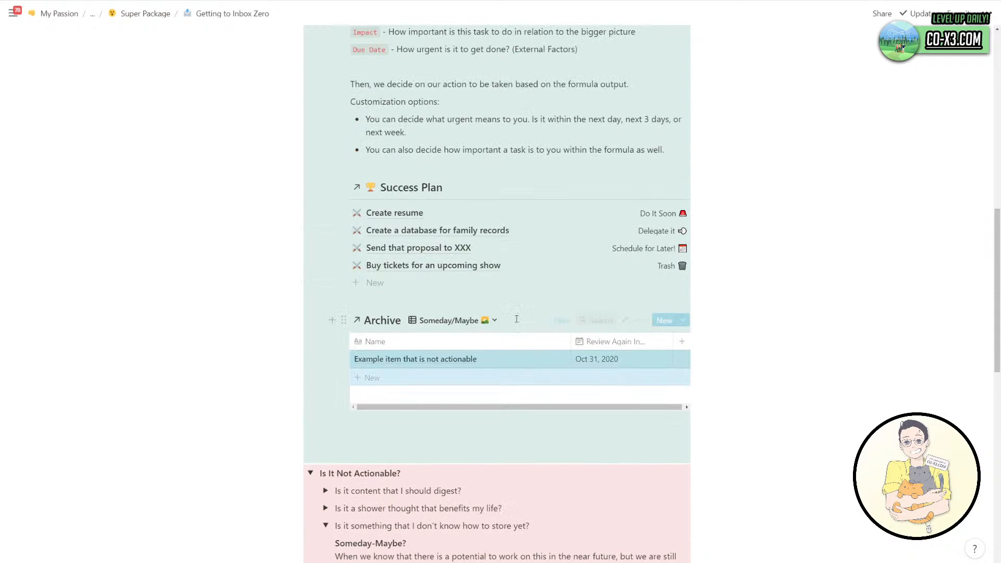
pyautogui.click(474, 322)
pyautogui.click(415, 375)
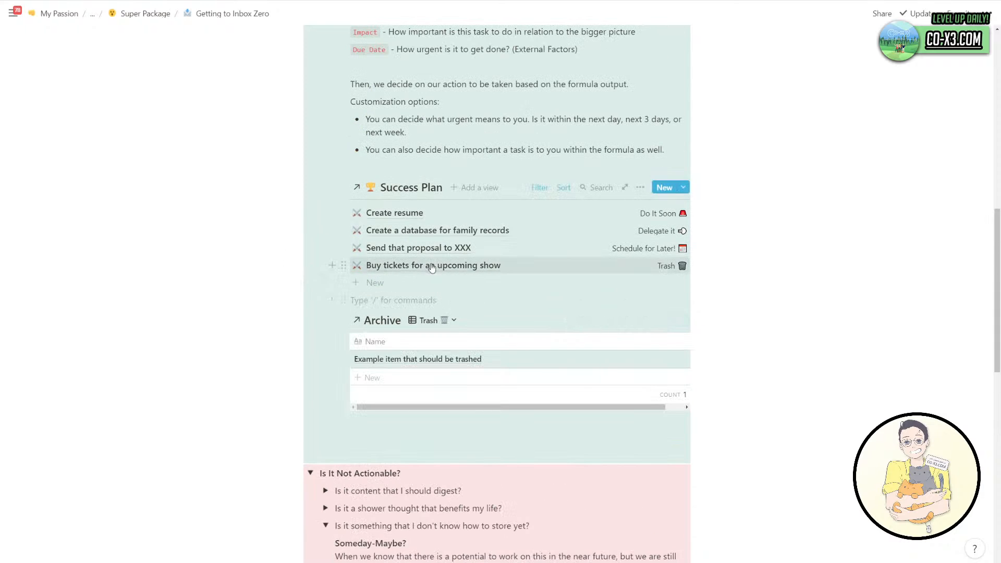
pyautogui.moveTo(432, 268); pyautogui.dragTo(573, 360)
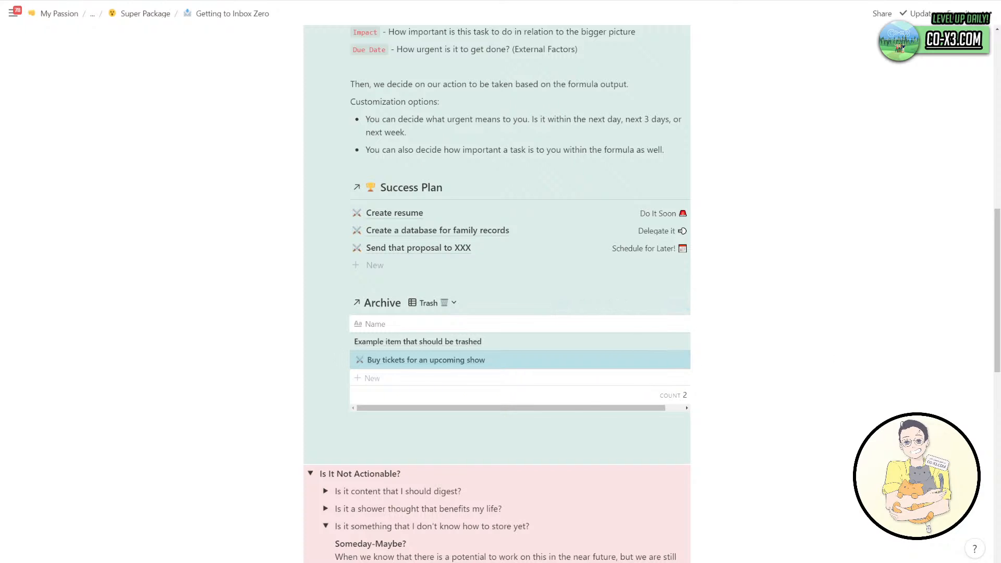
pyautogui.click(452, 277)
pyautogui.scroll(3, 452, 277)
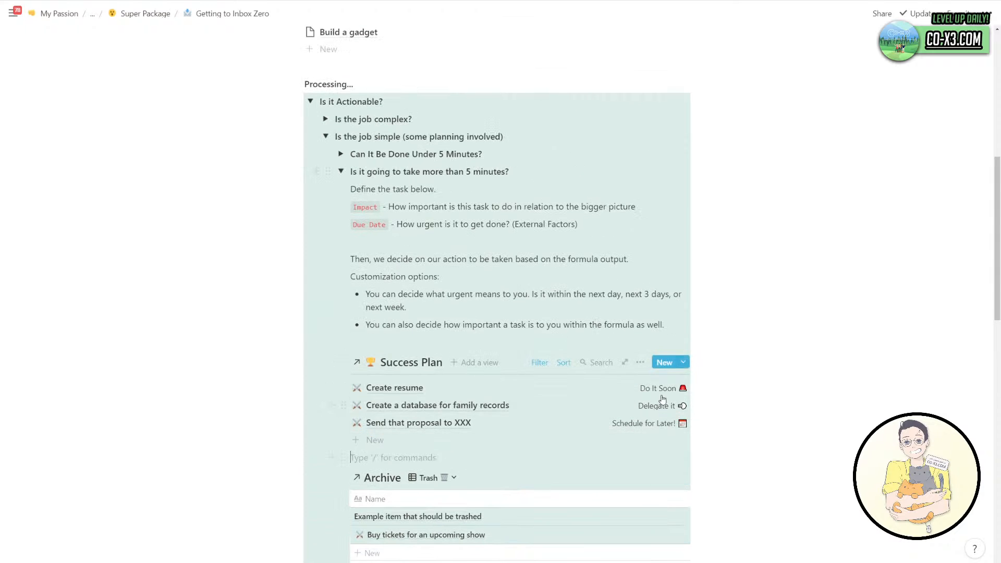
pyautogui.scroll(-2, 657, 409)
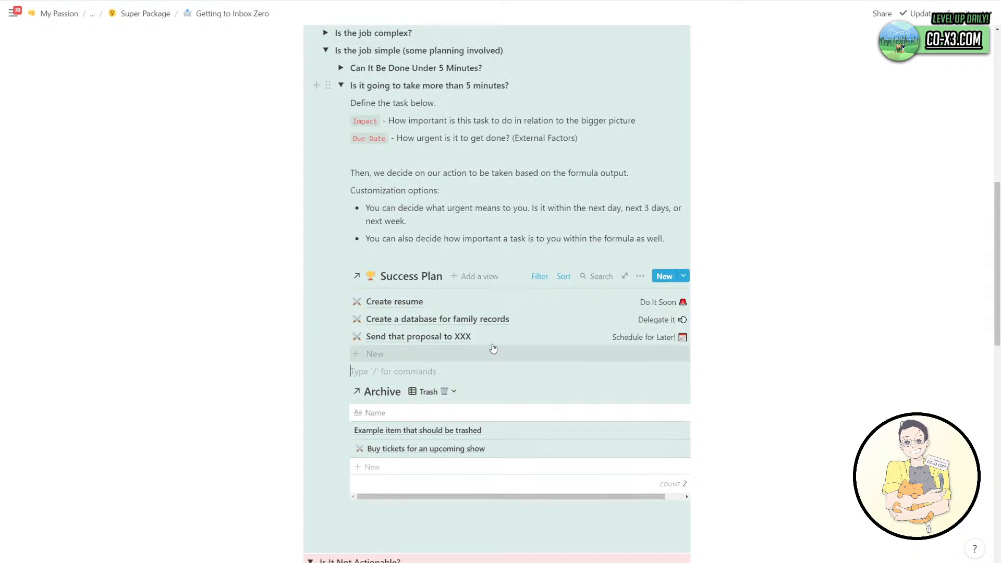
pyautogui.scroll(1, 461, 274)
pyautogui.click(462, 266)
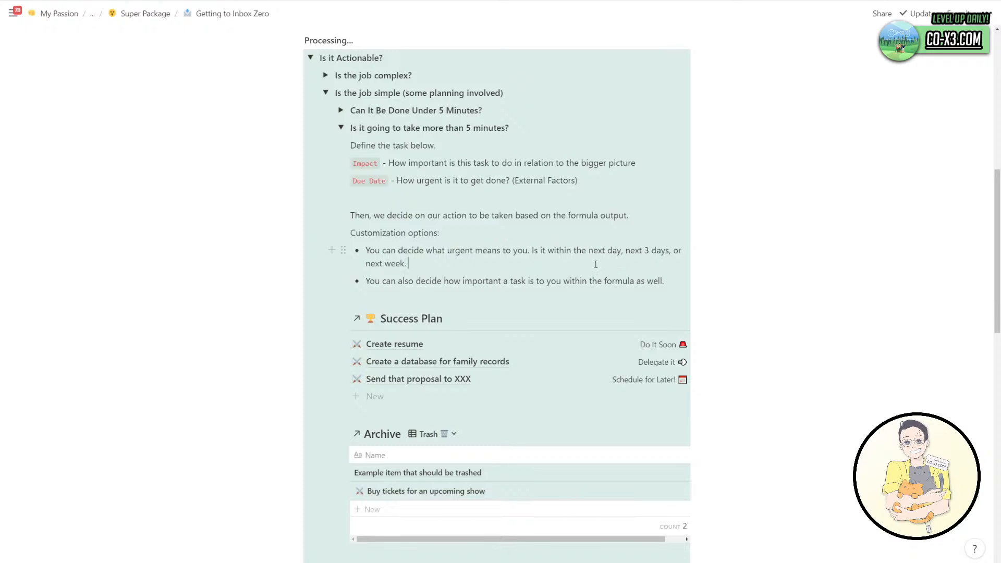
# Add nested sub-bullets naming High as the important priority and 3 days as the urgency.
pyautogui.doubleClick(489, 281)
pyautogui.click(658, 281)
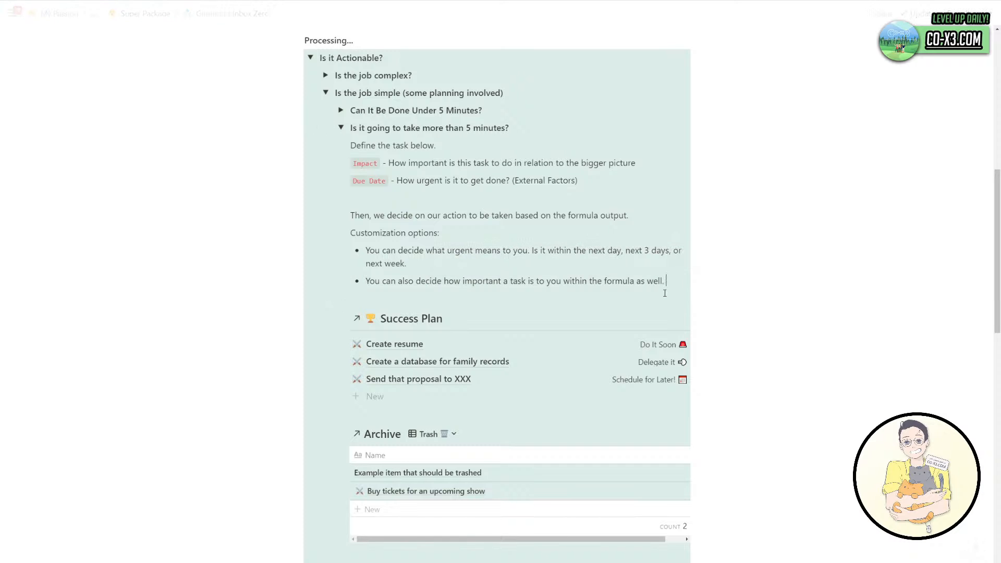
pyautogui.press('Return')
pyautogui.press('Tab')
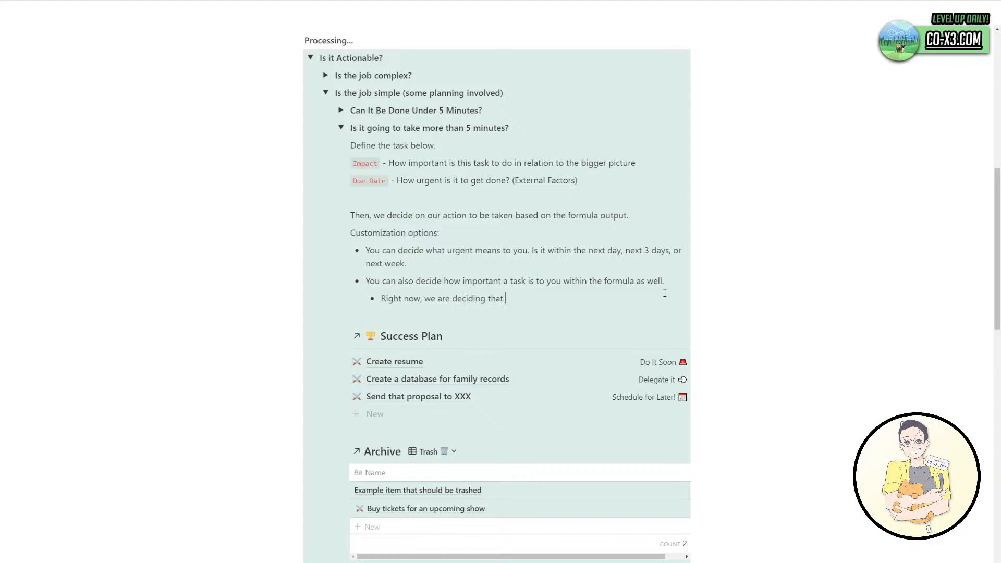
pyautogui.write('` is the priority')
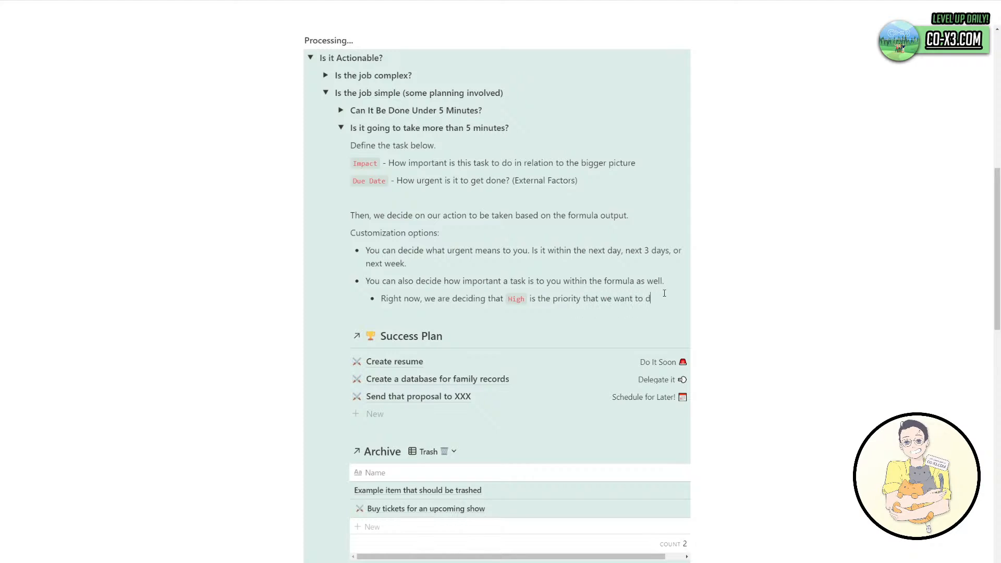
pyautogui.write('mpora')
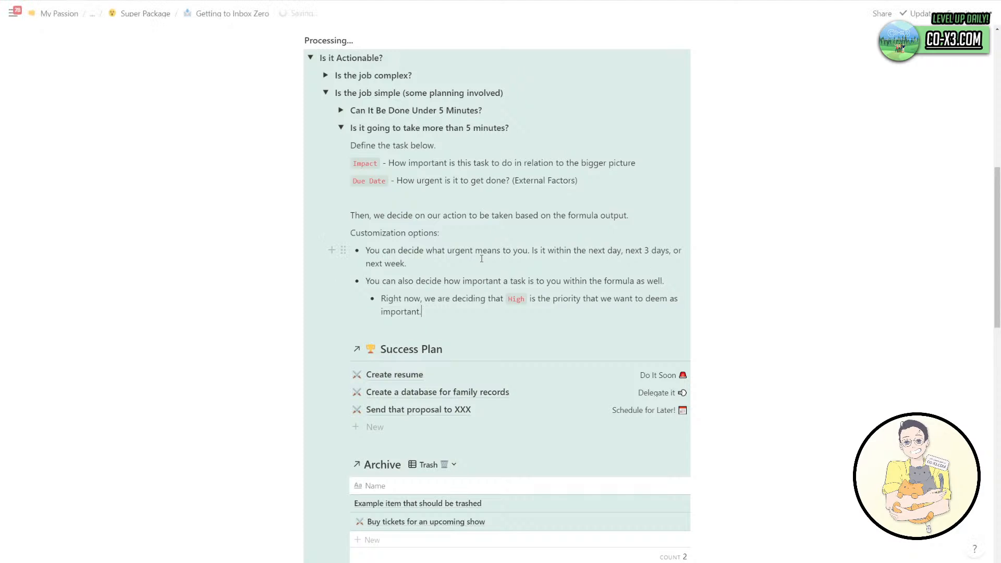
pyautogui.click(501, 267)
pyautogui.press('Return')
pyautogui.press('Tab')
pyautogui.write('Right')
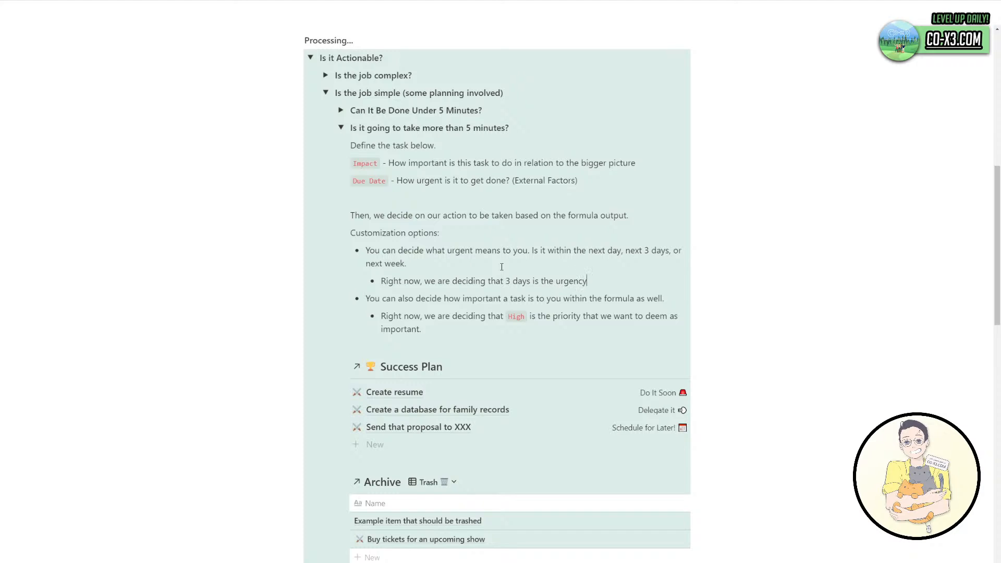
# Set Create resume's Do Date to October 18, 2020.
pyautogui.click(477, 396)
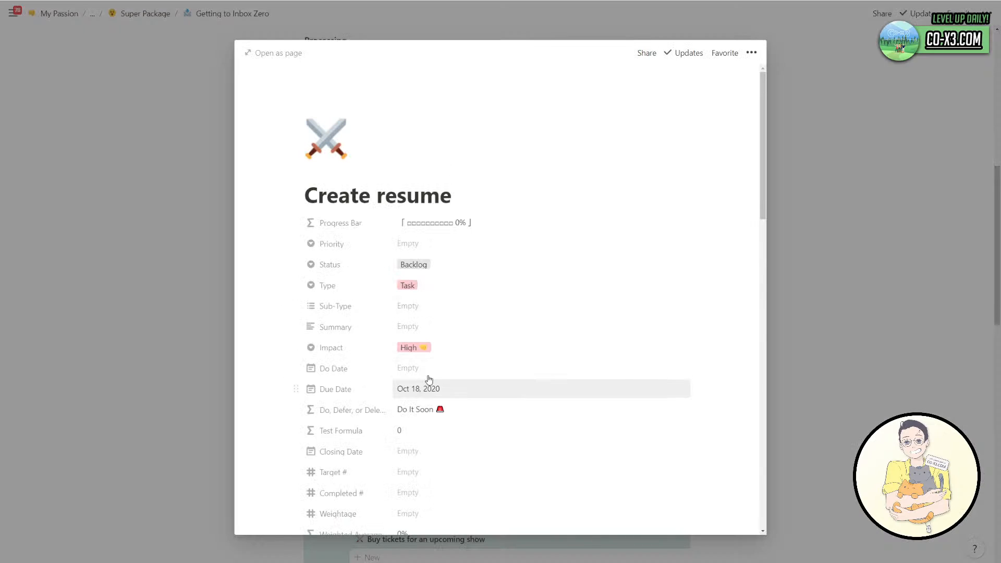
pyautogui.click(397, 374)
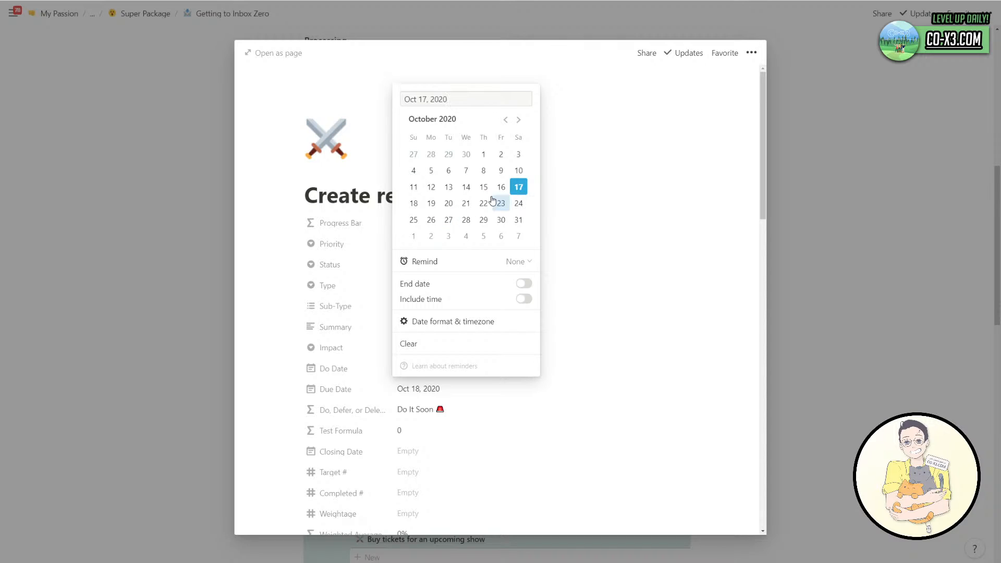
pyautogui.click(414, 204)
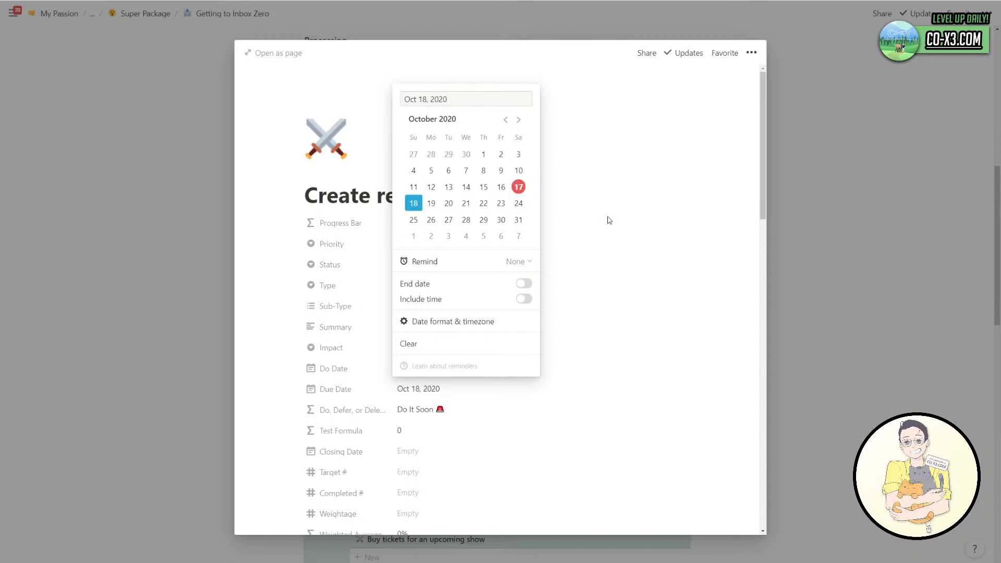
pyautogui.click(608, 219)
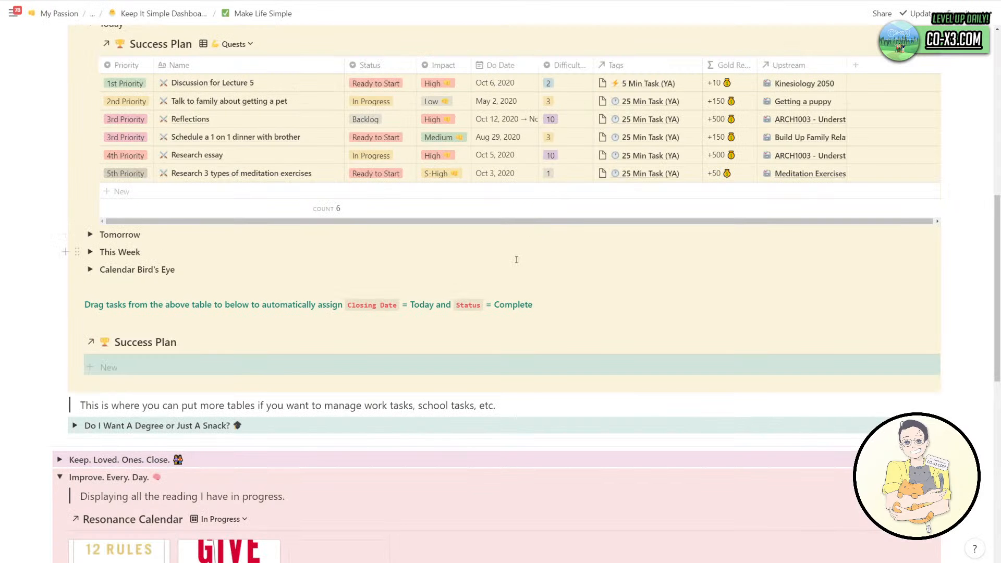
# Collapse Today and expand Tomorrow on the dashboard to confirm Create resume appears there.
pyautogui.scroll(5, 305, 307)
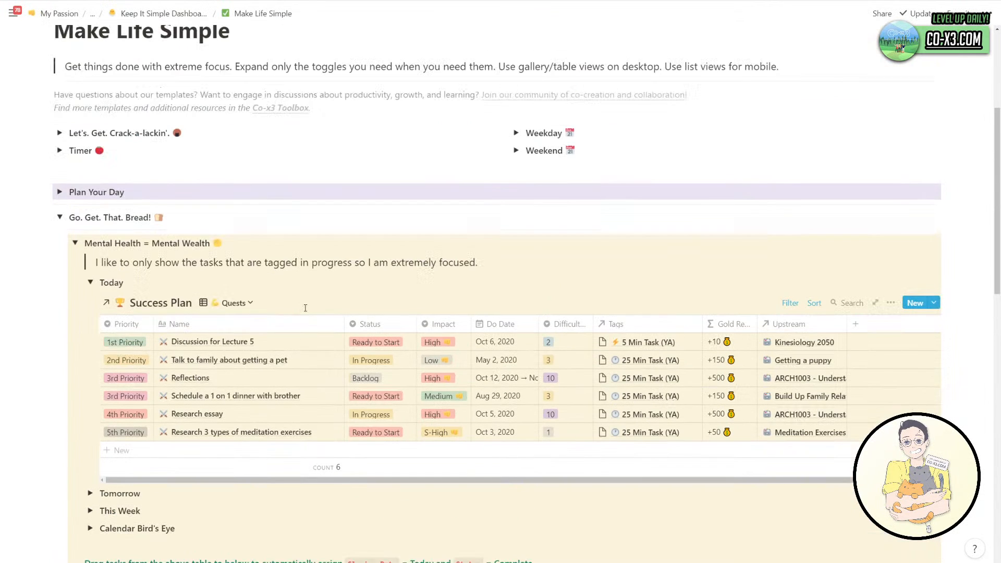
pyautogui.click(90, 283)
pyautogui.click(90, 304)
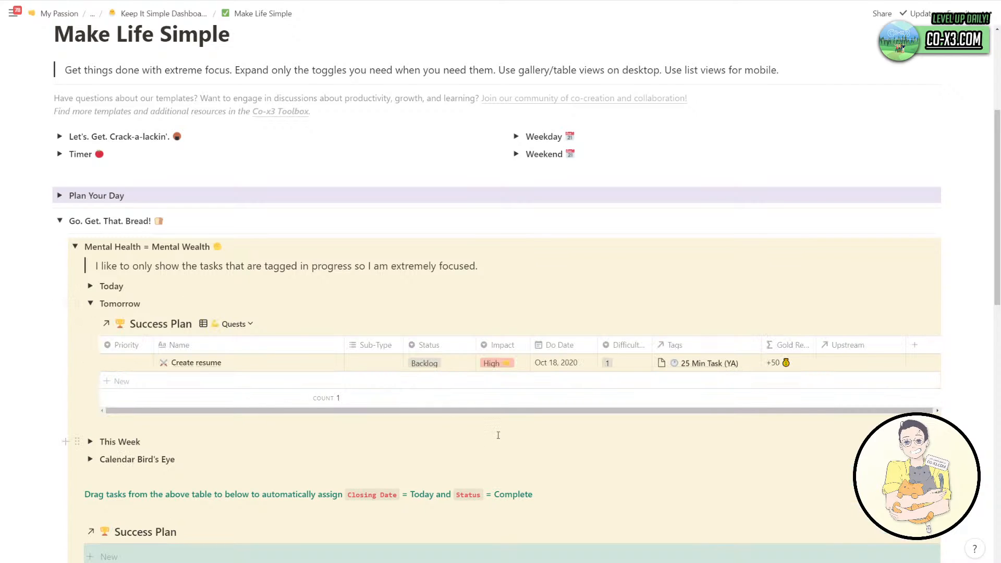
pyautogui.click(137, 364)
pyautogui.press('Escape')
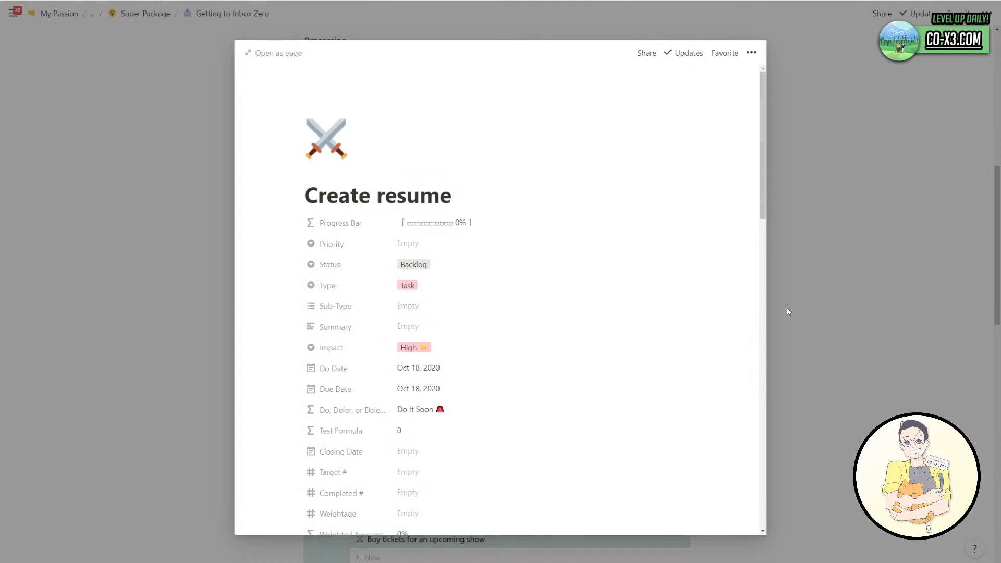
pyautogui.click(787, 307)
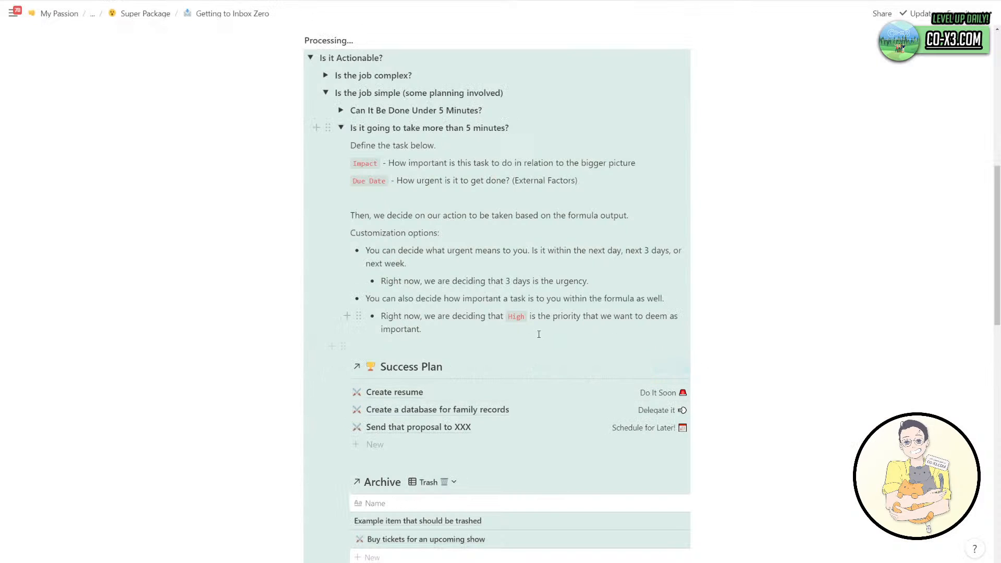
# Reword the note so High is the impact instead of the priority.
pyautogui.doubleClick(573, 316)
pyautogui.write('impact value')
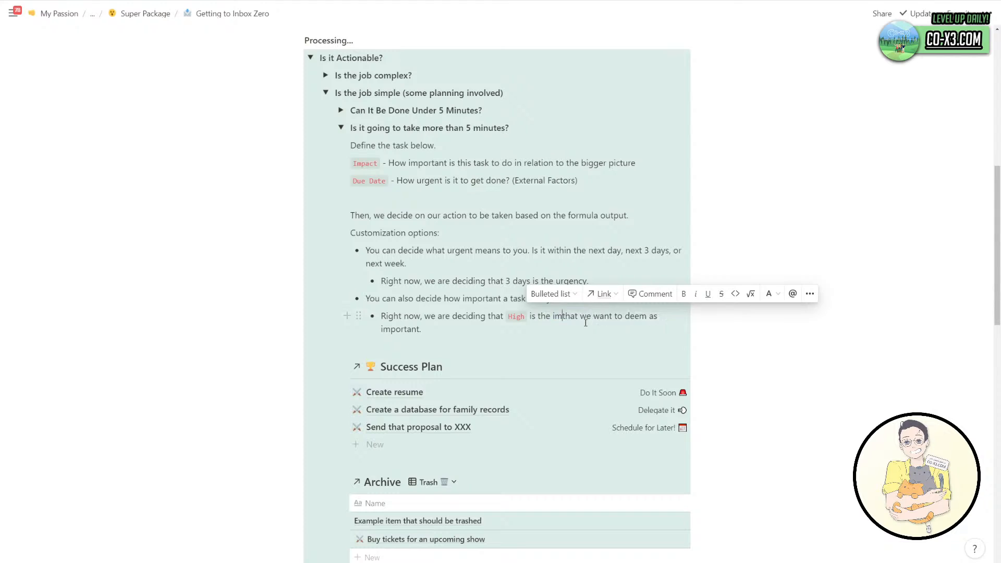
pyautogui.press('BackSpace')
pyautogui.press('BackSpace')
pyautogui.press('BackSpace')
pyautogui.press('BackSpace')
pyautogui.press('BackSpace')
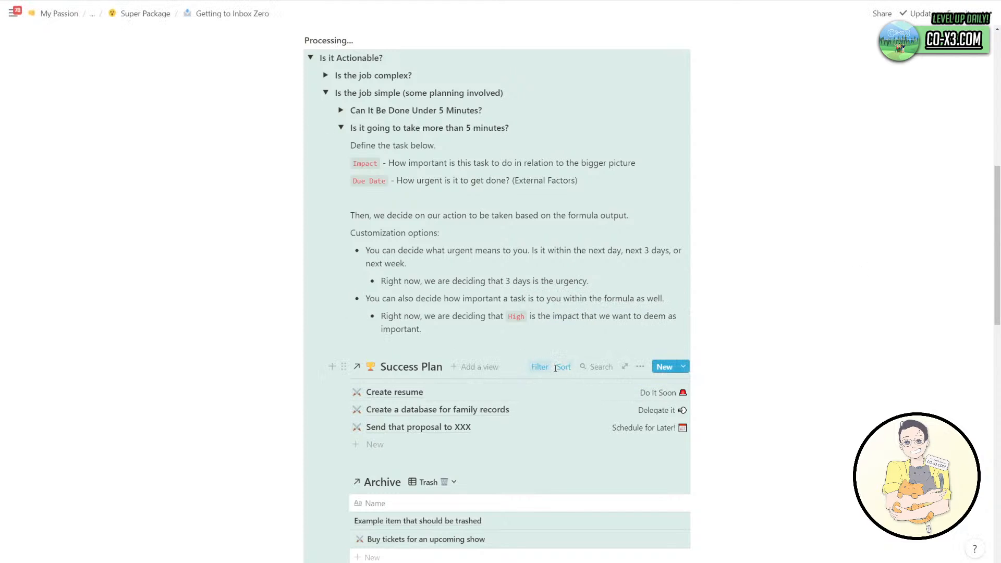
# Change the Success Plan's first sort property from Priority to Impact.
pyautogui.click(558, 367)
pyautogui.click(504, 413)
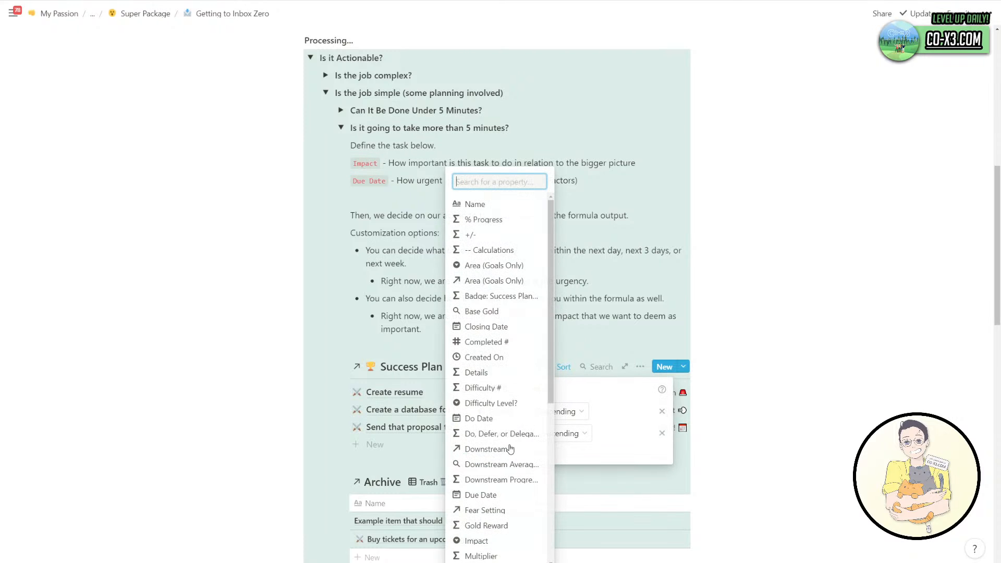
pyautogui.scroll(-5, 510, 438)
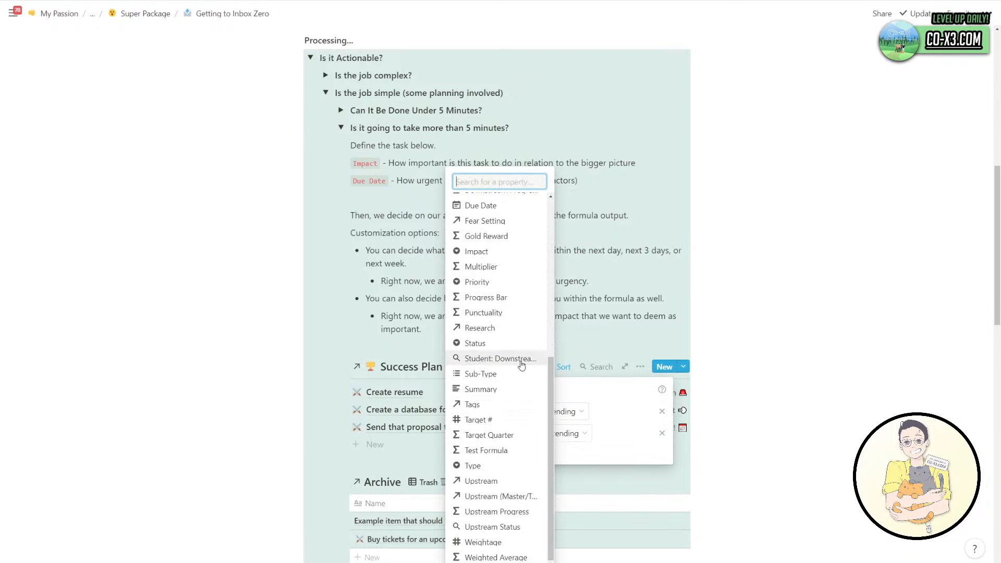
pyautogui.write('impact')
pyautogui.click(501, 390)
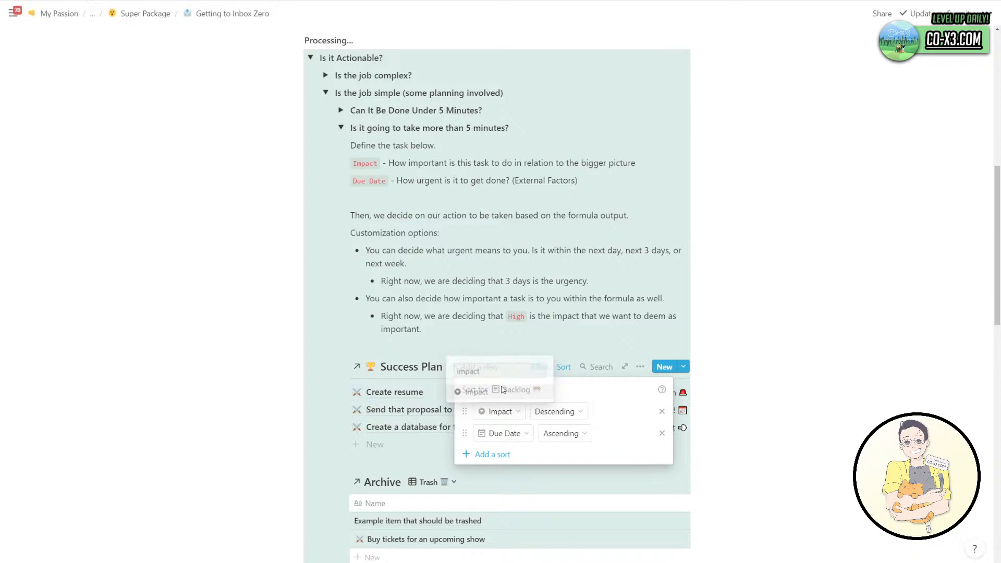
pyautogui.click(554, 411)
pyautogui.click(560, 432)
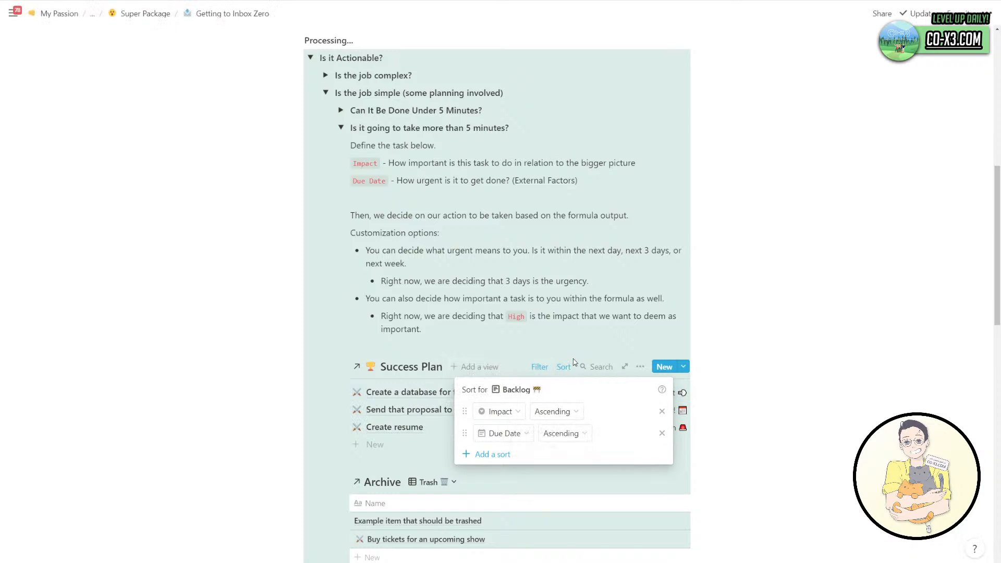
pyautogui.click(574, 362)
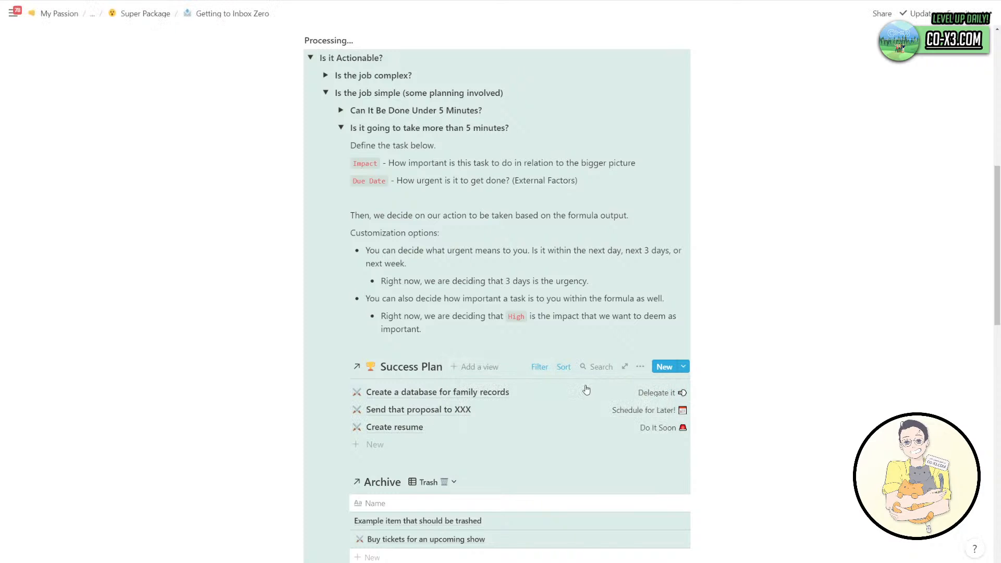
# Set the Impact sort to descending and review the Success Plan filters.
pyautogui.click(563, 367)
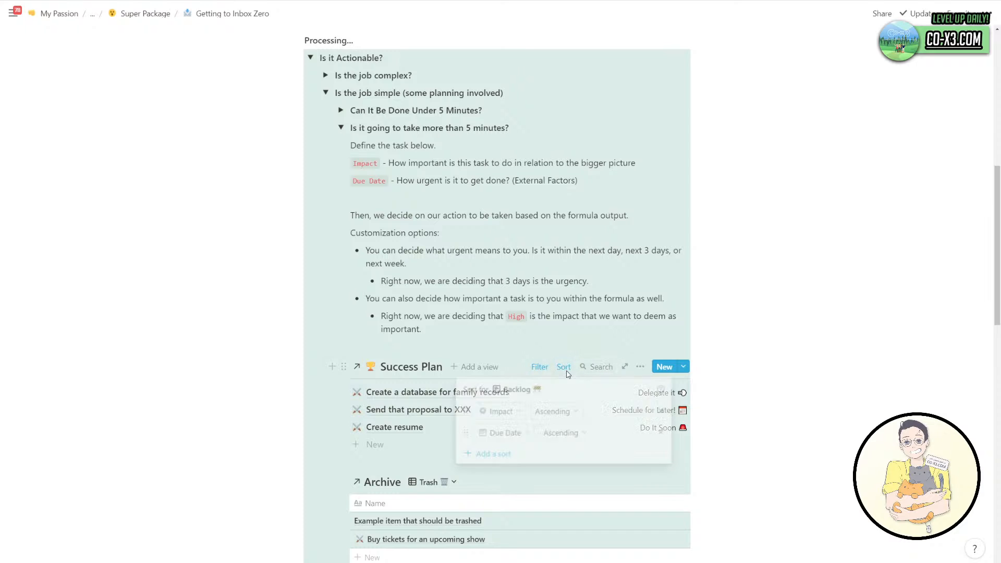
pyautogui.click(568, 411)
pyautogui.click(560, 449)
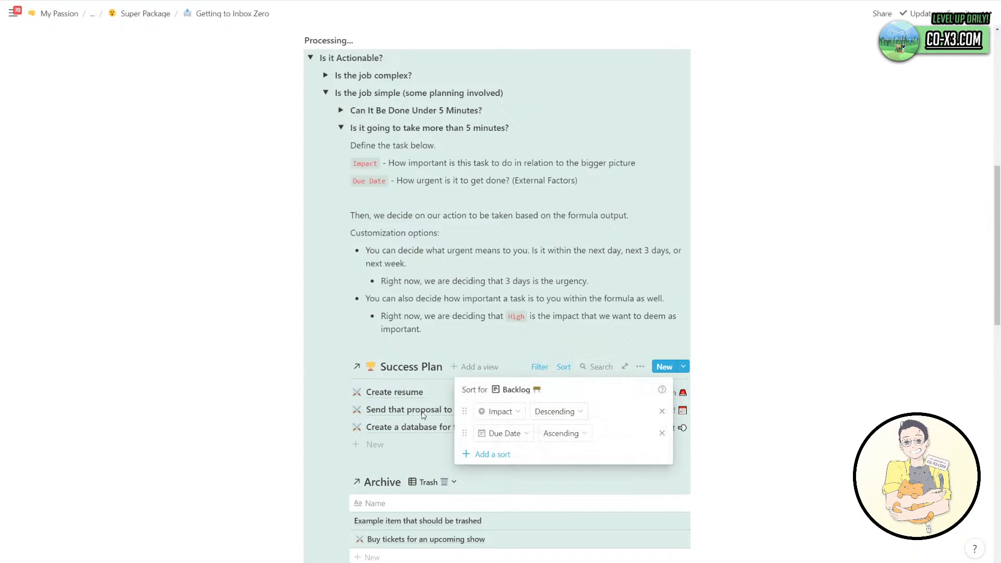
pyautogui.press('Escape')
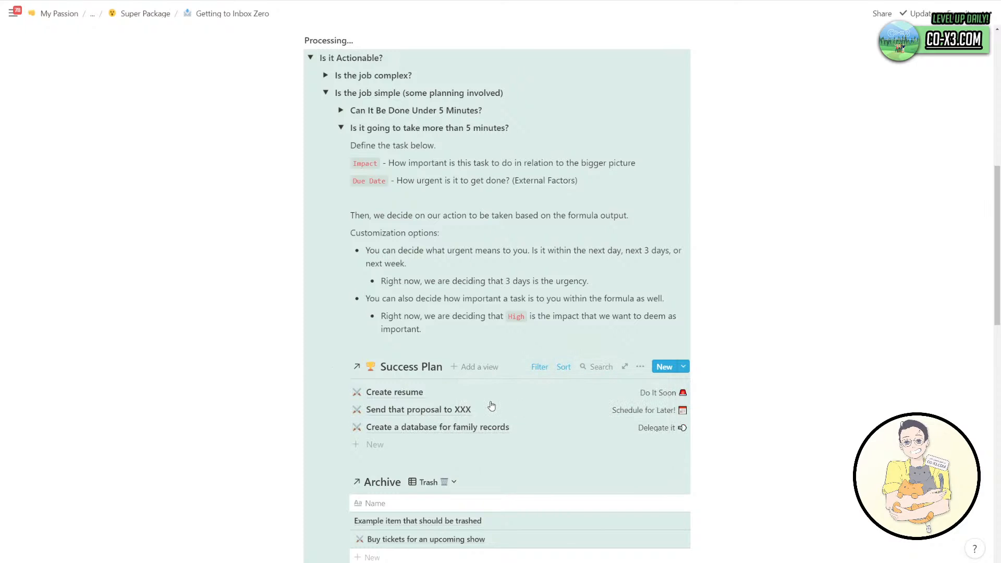
pyautogui.click(534, 370)
pyautogui.press('Escape')
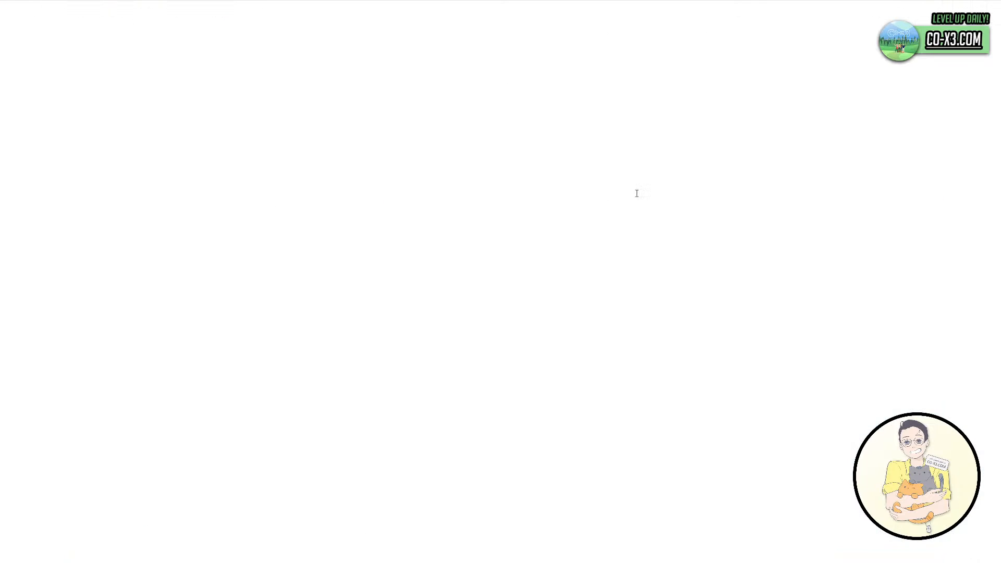
# Collapse the 'more than 5 minutes' and 'don't know how to store yet' toggles, deleting the blank line.
pyautogui.scroll(-1, 399, 307)
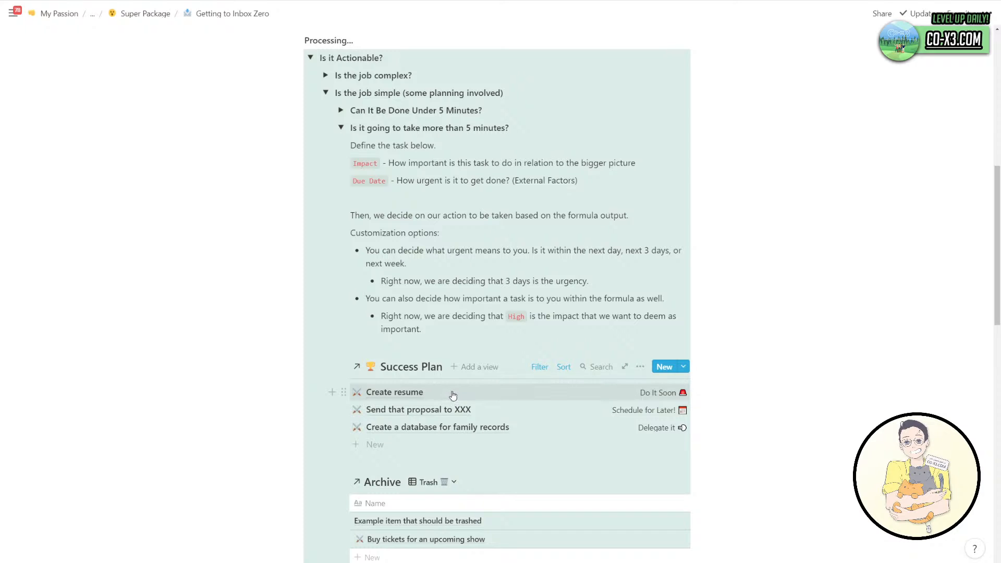
pyautogui.scroll(-1, 453, 396)
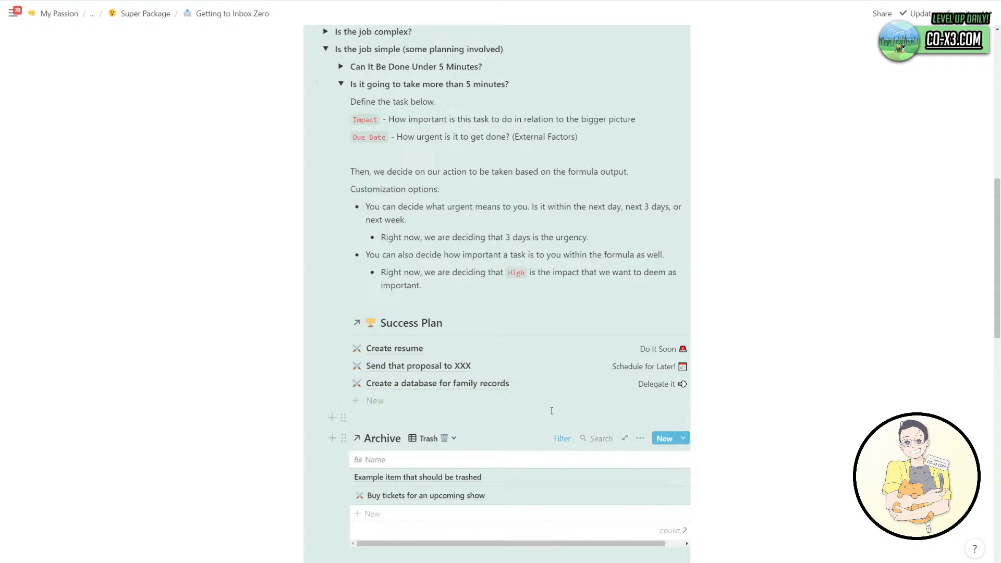
pyautogui.scroll(1, 576, 388)
pyautogui.click(341, 128)
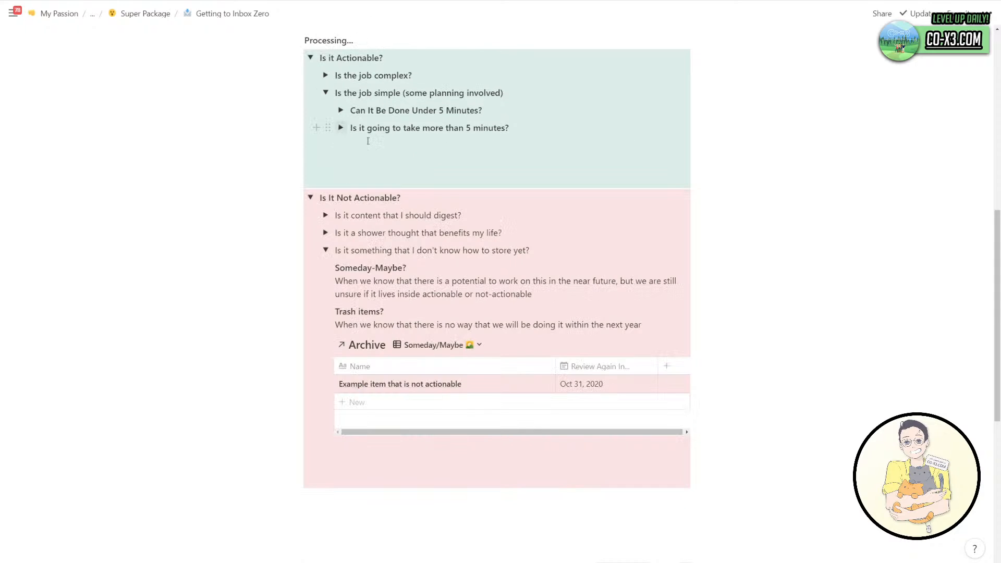
pyautogui.click(357, 159)
pyautogui.press('BackSpace')
pyautogui.press('BackSpace')
pyautogui.click(325, 216)
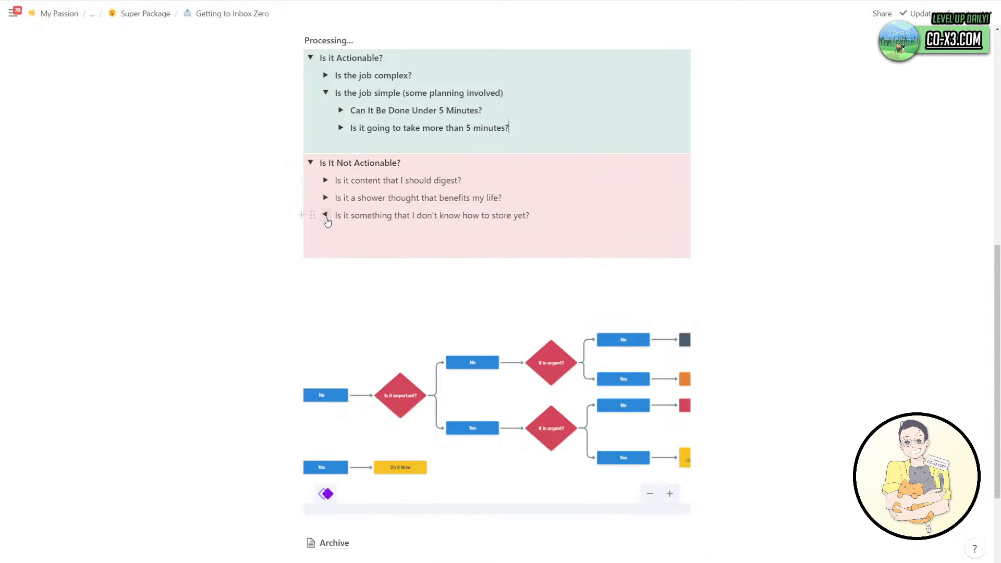
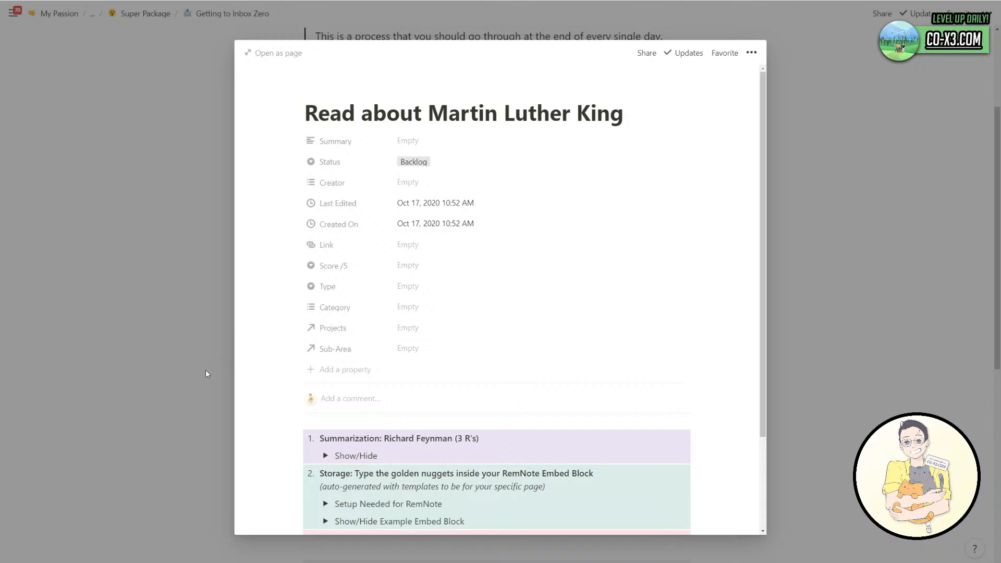
# Close the Martin Luther King preview, collapse the content-to-digest question and expand the shower-thought one.
pyautogui.moveTo(305, 113); pyautogui.dragTo(661, 116)
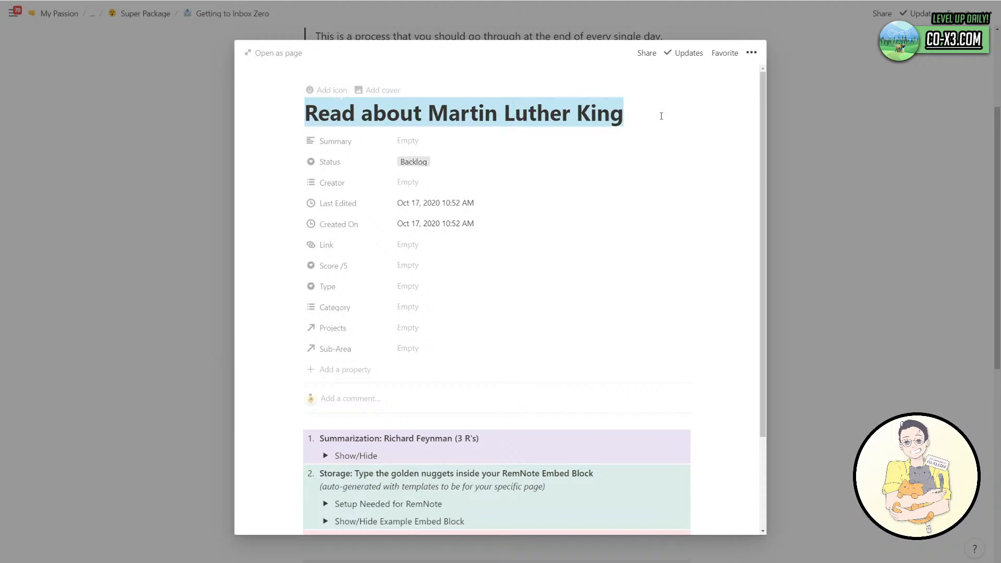
pyautogui.click(194, 197)
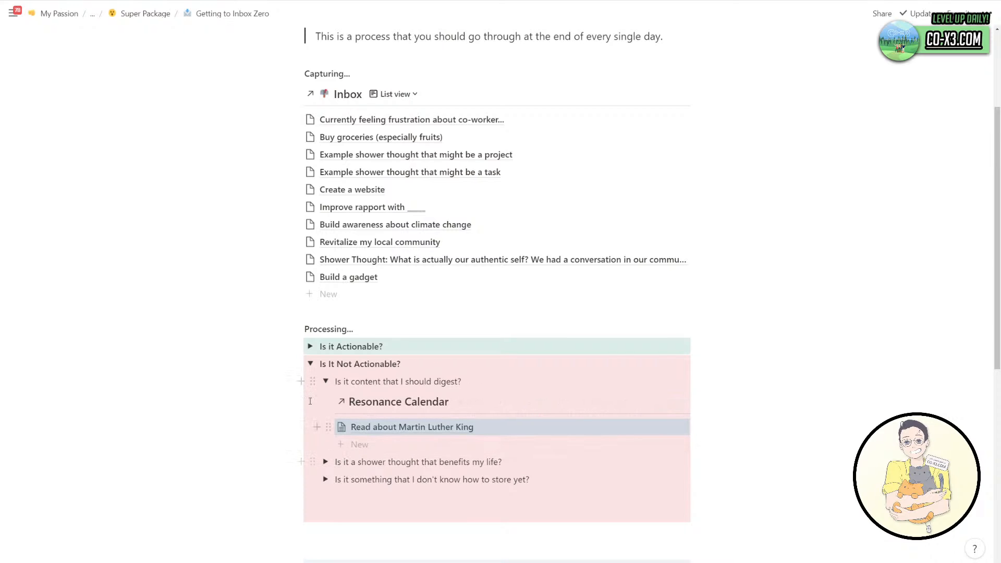
pyautogui.click(325, 381)
pyautogui.click(325, 398)
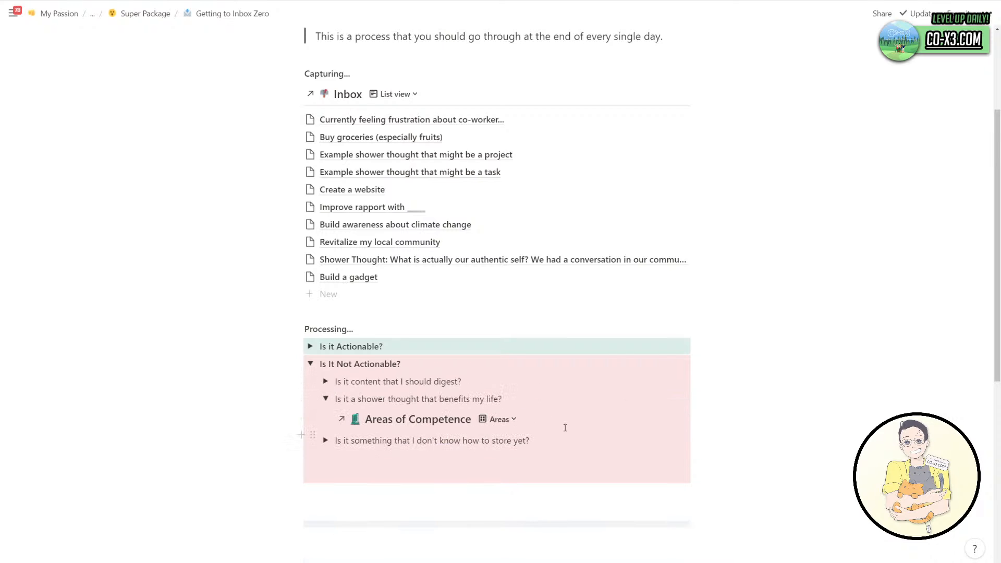
pyautogui.scroll(-1, 548, 437)
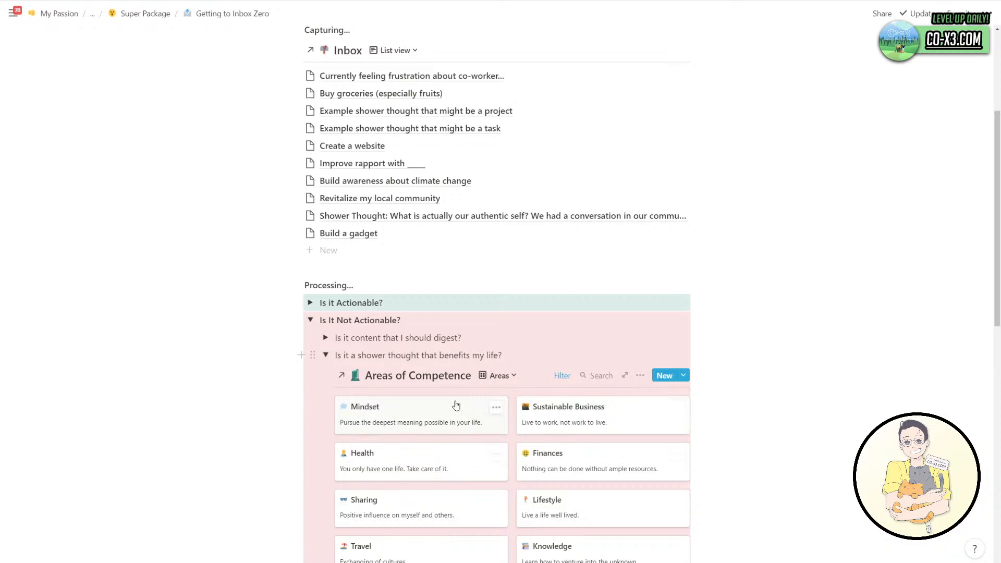
# Check the Areas of Competence views and Mindset page, then collapse the shower-thought question.
pyautogui.click(504, 375)
pyautogui.click(506, 377)
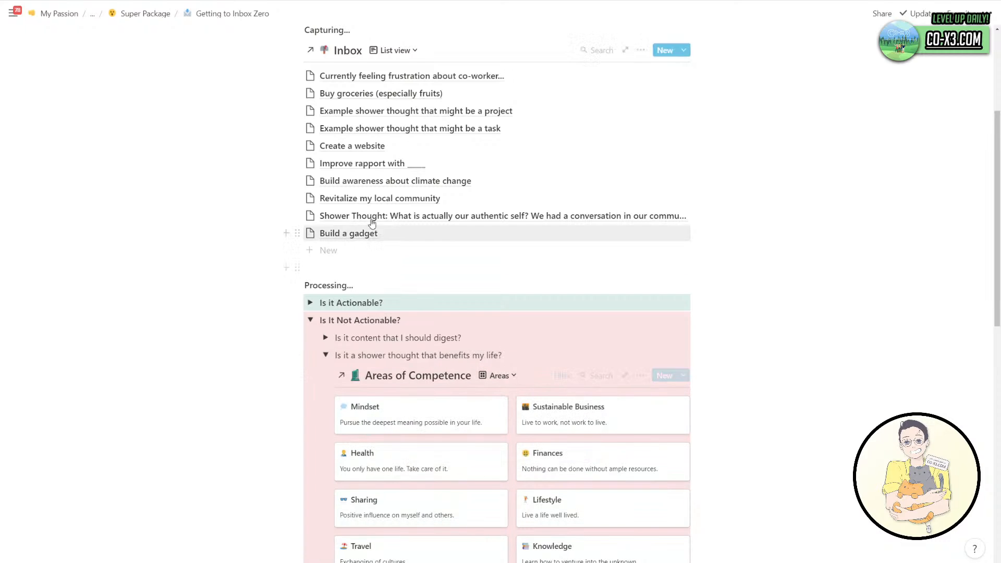
pyautogui.scroll(-3, 378, 218)
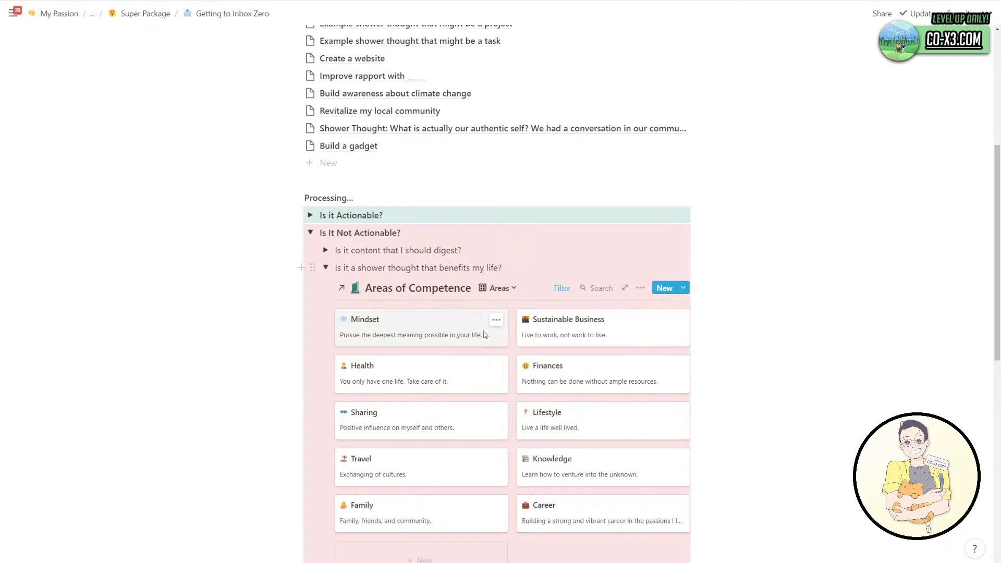
pyautogui.click(400, 424)
pyautogui.scroll(-10, 417, 422)
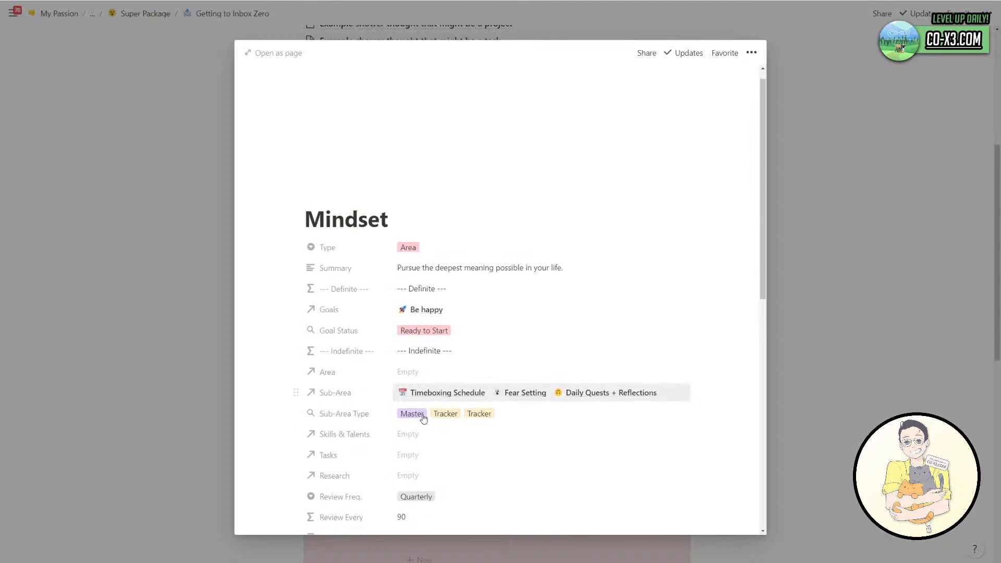
pyautogui.scroll(-3, 423, 414)
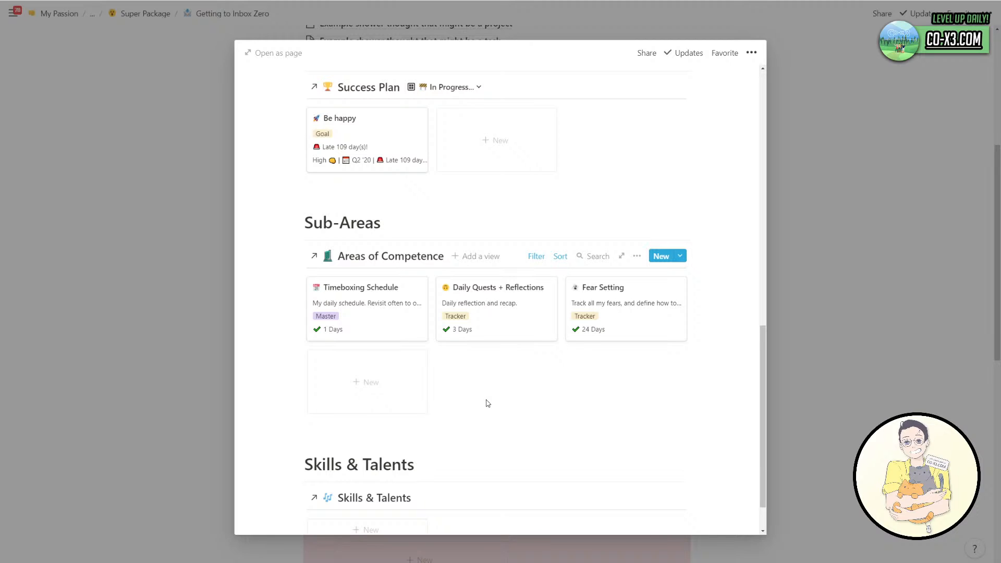
pyautogui.click(801, 346)
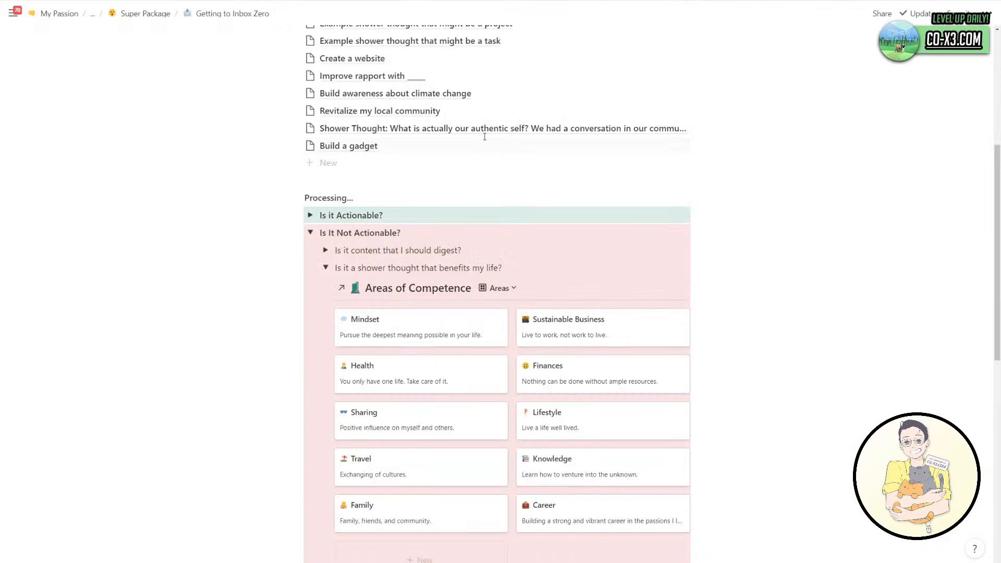
pyautogui.click(325, 267)
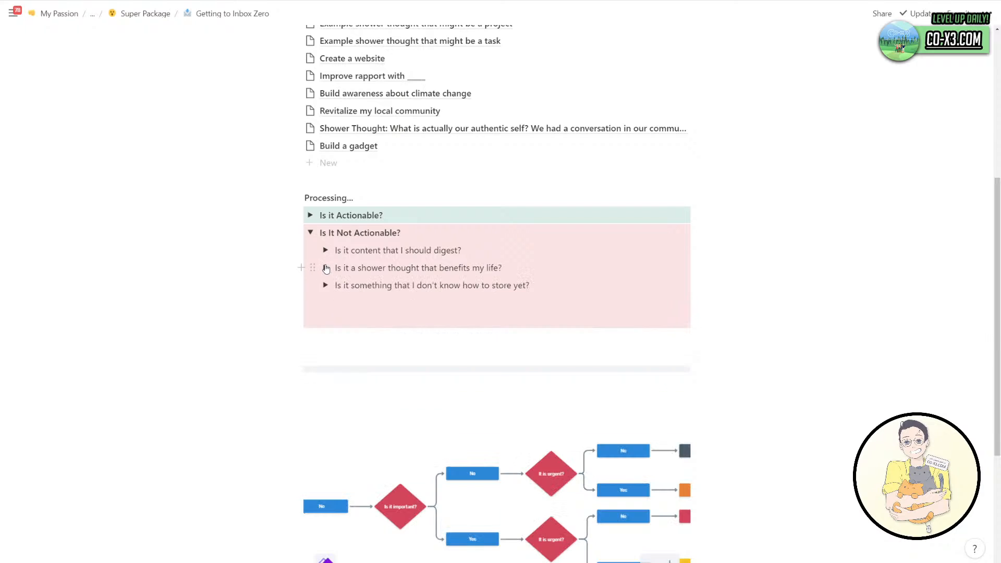
# Move the co-worker frustration item into the Archive table with a Review Again date of Oct 18, 2020.
pyautogui.click(326, 285)
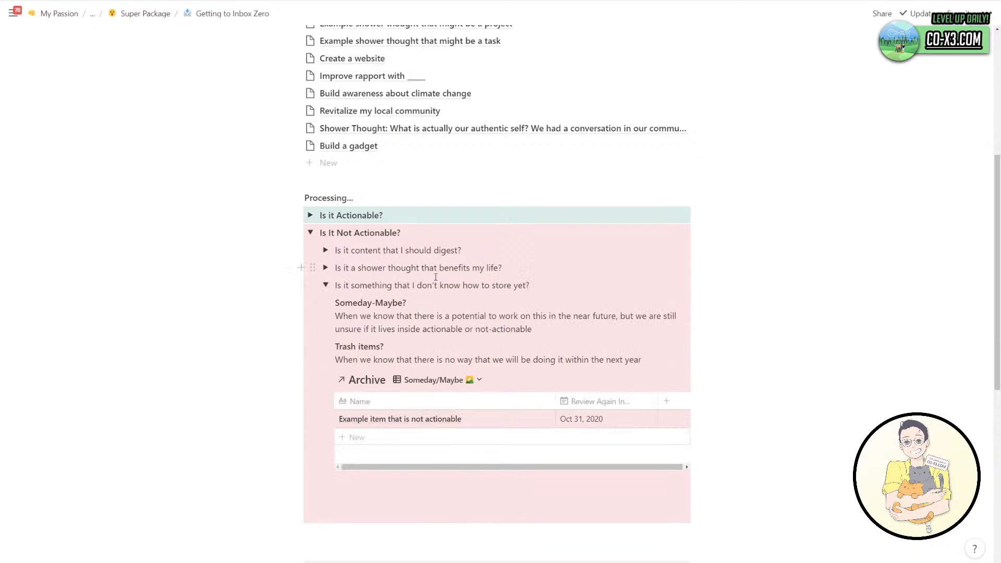
pyautogui.scroll(2, 382, 230)
pyautogui.scroll(-1, 382, 221)
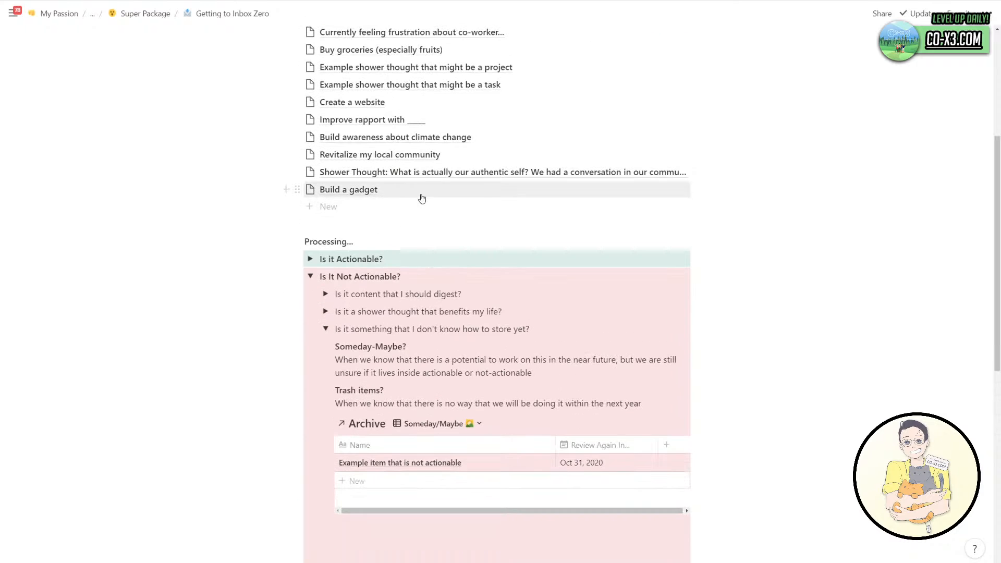
pyautogui.scroll(1, 407, 99)
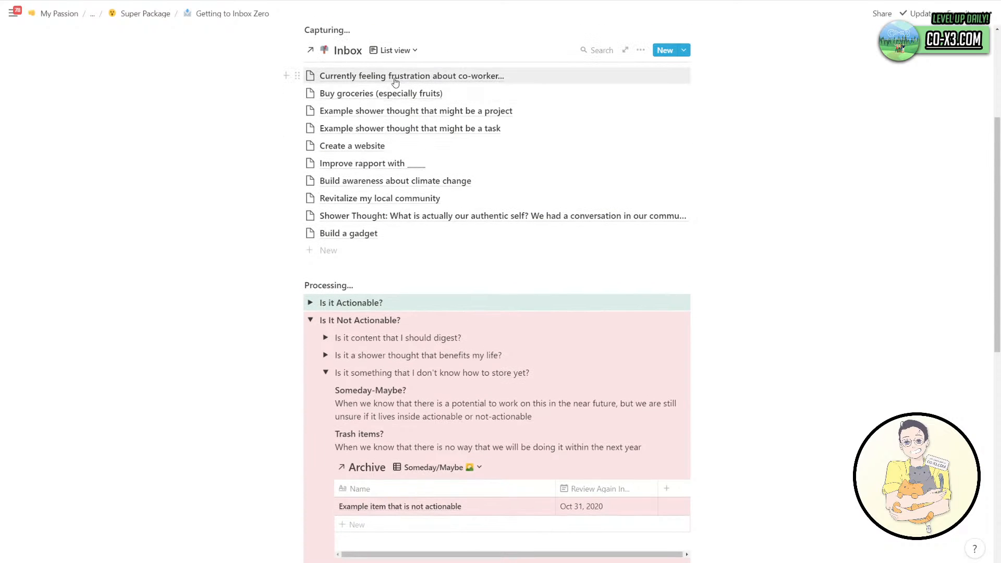
pyautogui.moveTo(396, 80); pyautogui.dragTo(556, 511)
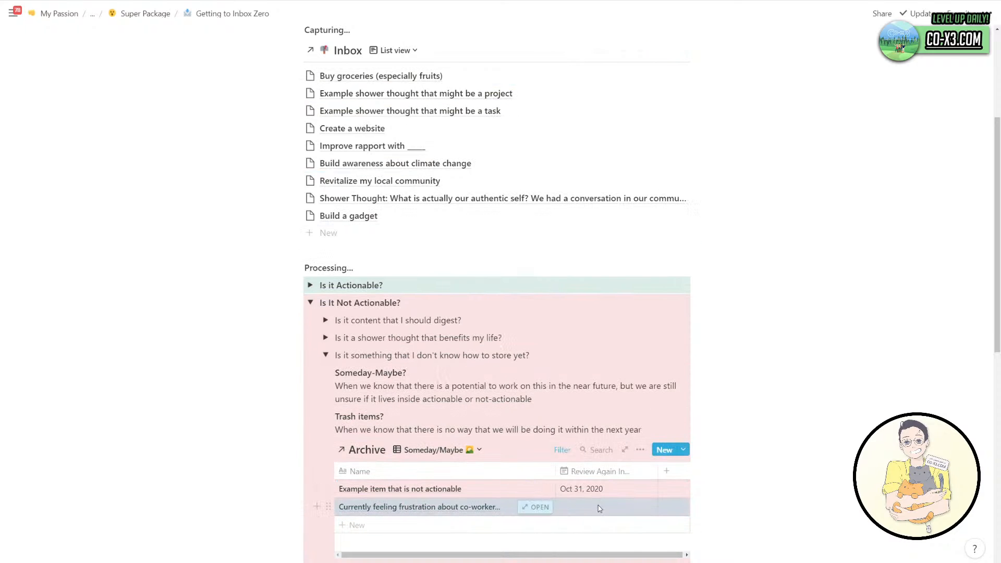
pyautogui.click(598, 512)
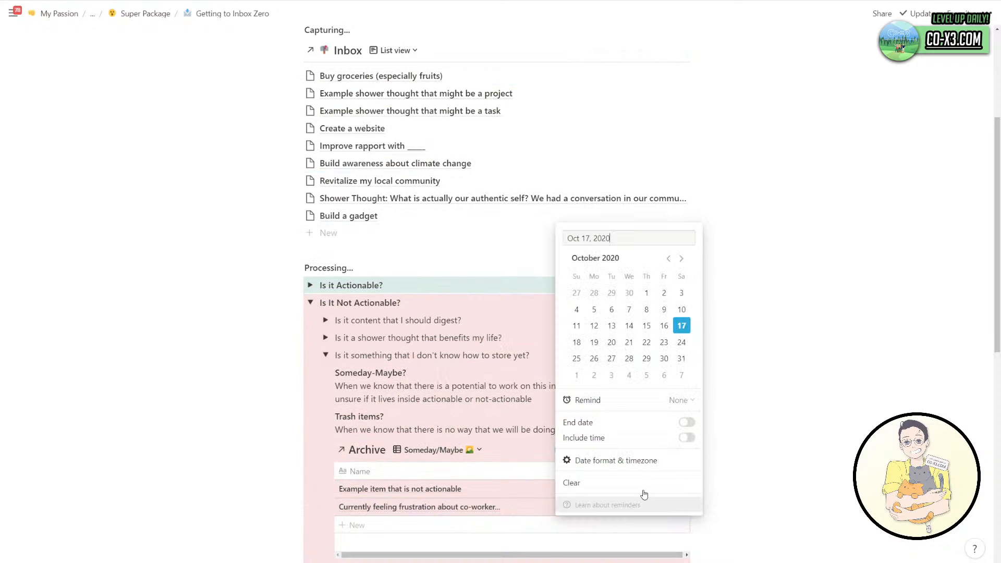
pyautogui.click(576, 342)
pyautogui.click(763, 397)
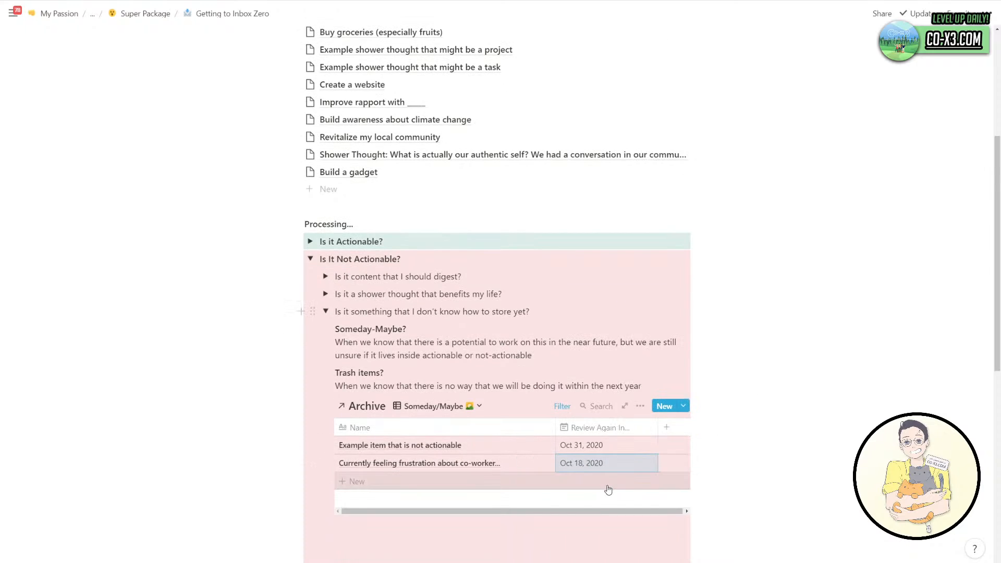
pyautogui.scroll(-3, 608, 488)
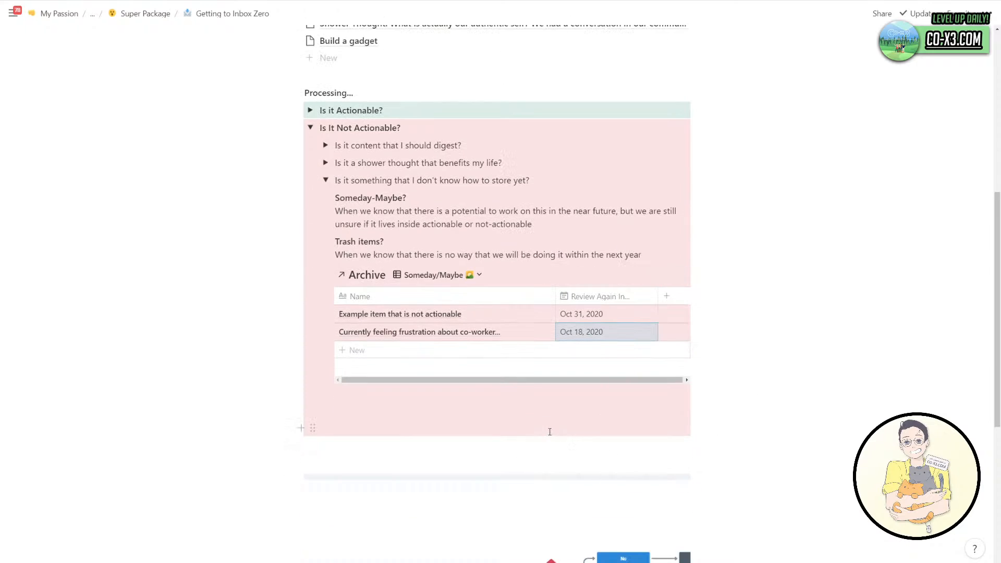
# Move the empty line out below the red section and copy the Archive database block.
pyautogui.click(466, 425)
pyautogui.hotkey('shift', 'Tab')
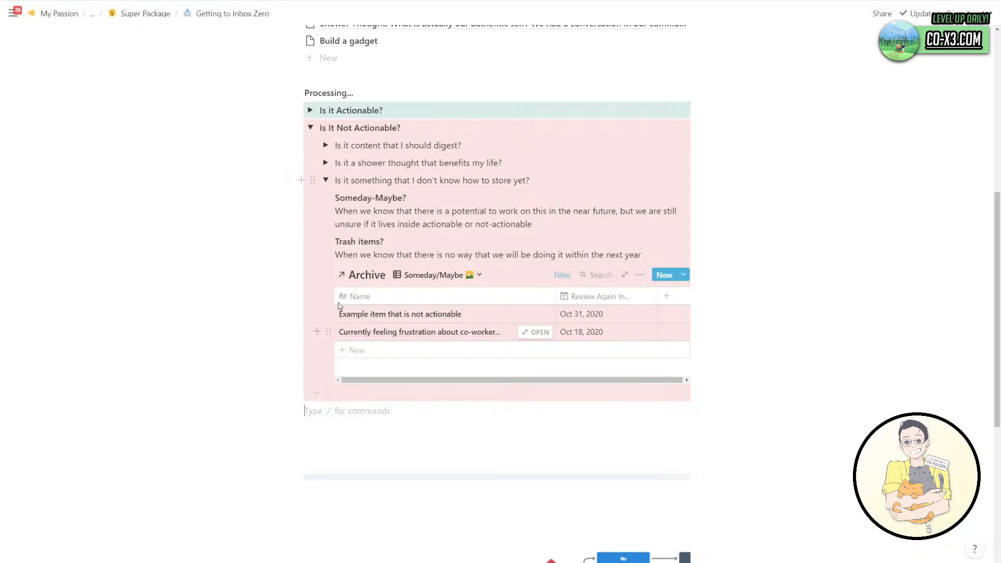
pyautogui.click(328, 273)
pyautogui.press('Escape')
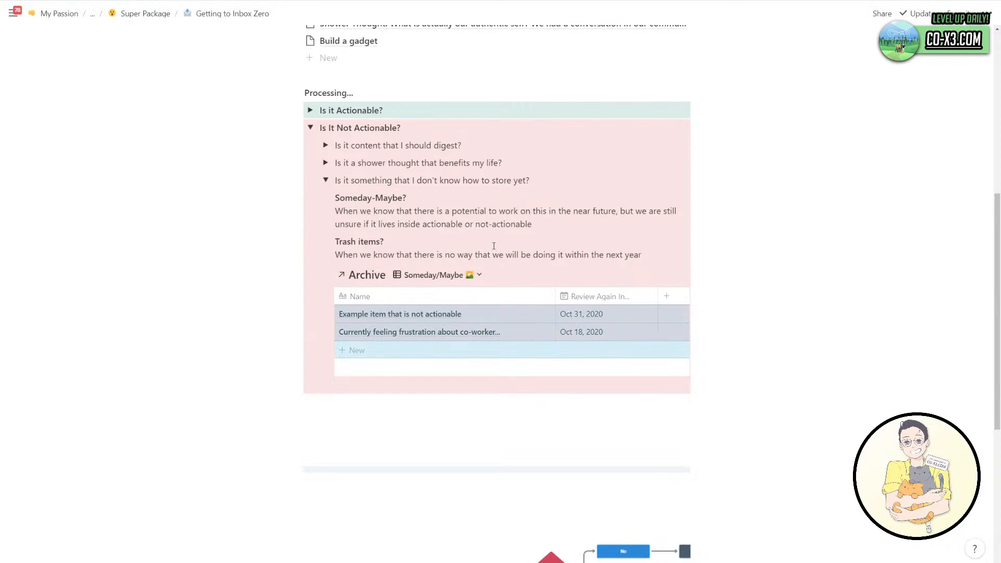
# Paste the Archive database copy below the red section, reloading and pasting again after it stalls.
pyautogui.click(399, 437)
pyautogui.scroll(-5, 459, 438)
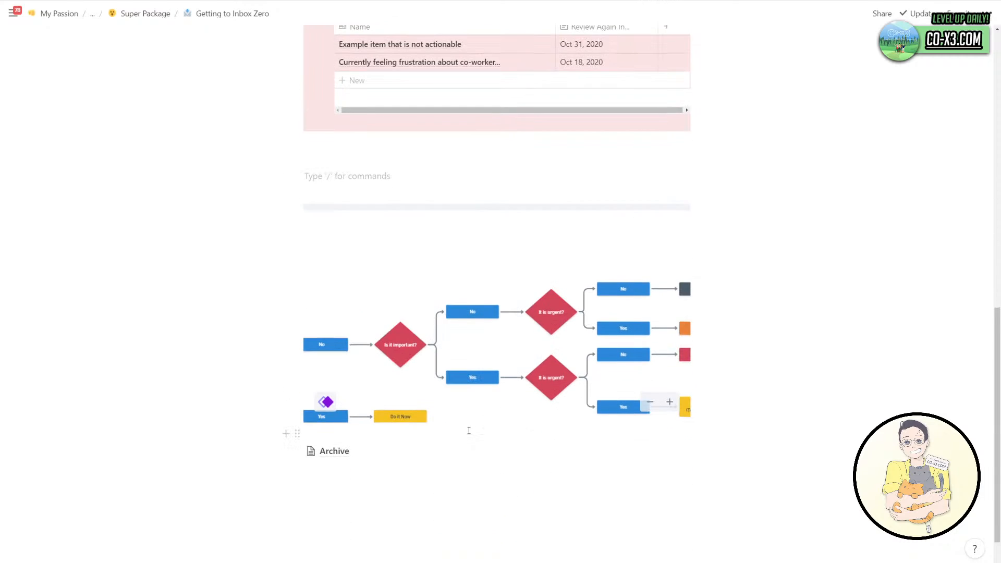
pyautogui.scroll(3, 449, 442)
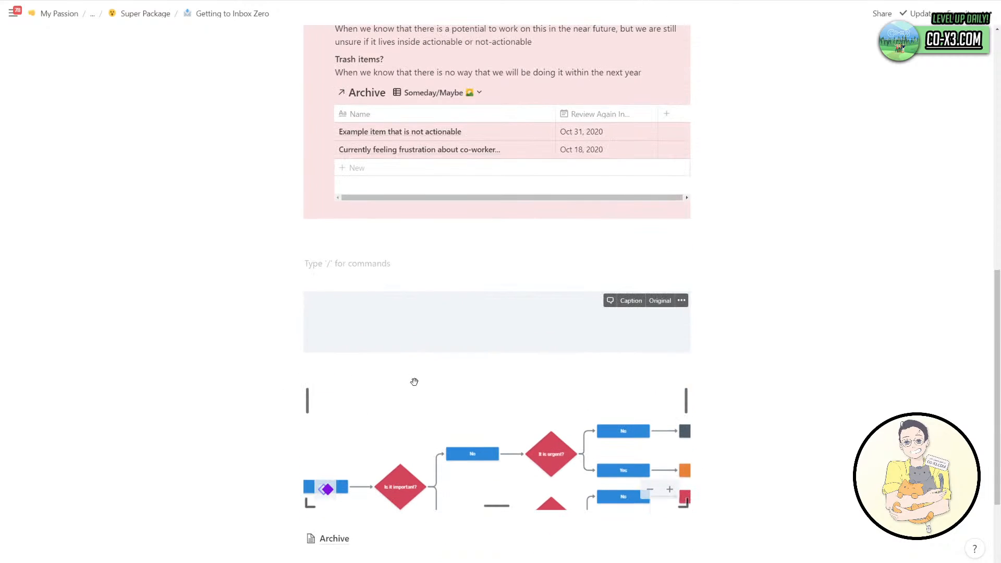
pyautogui.scroll(2, 353, 387)
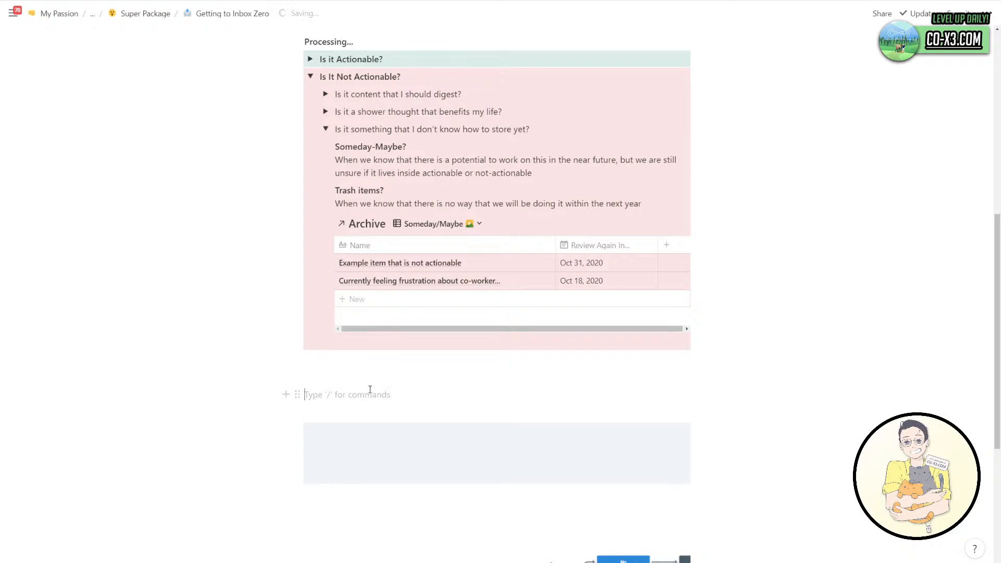
pyautogui.hotkey('ctrl', 'v')
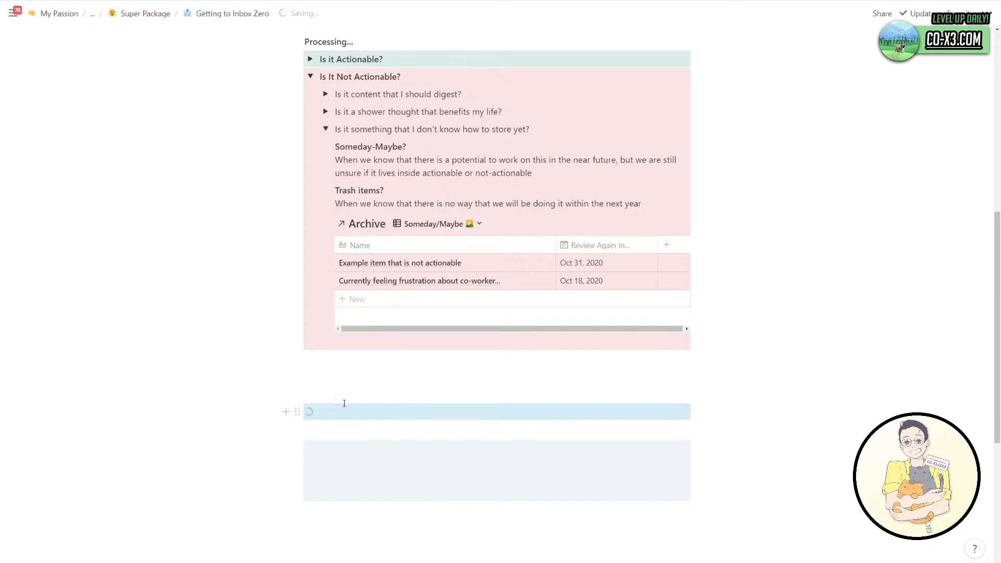
pyautogui.click(359, 391)
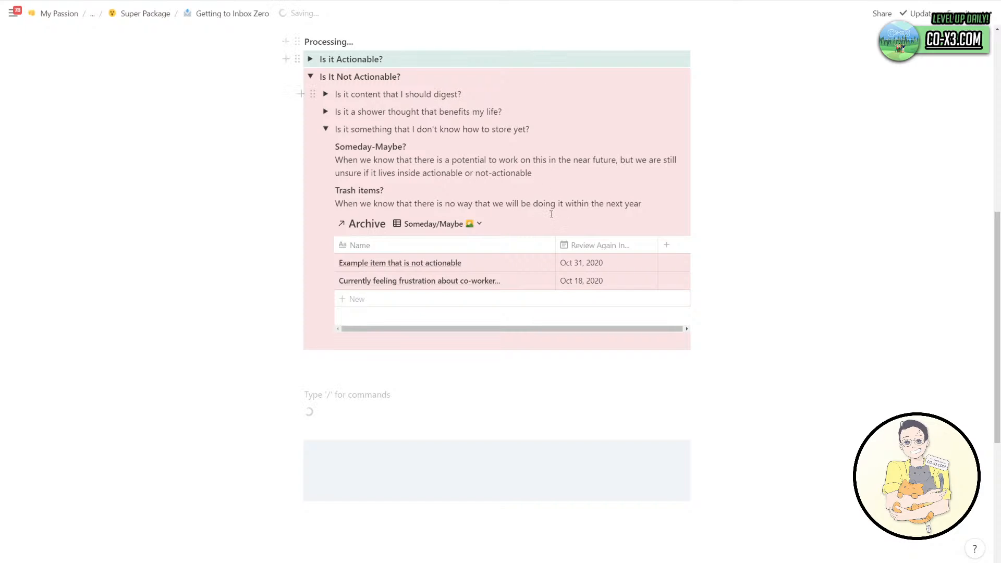
pyautogui.hotkey('ctrl', 'r')
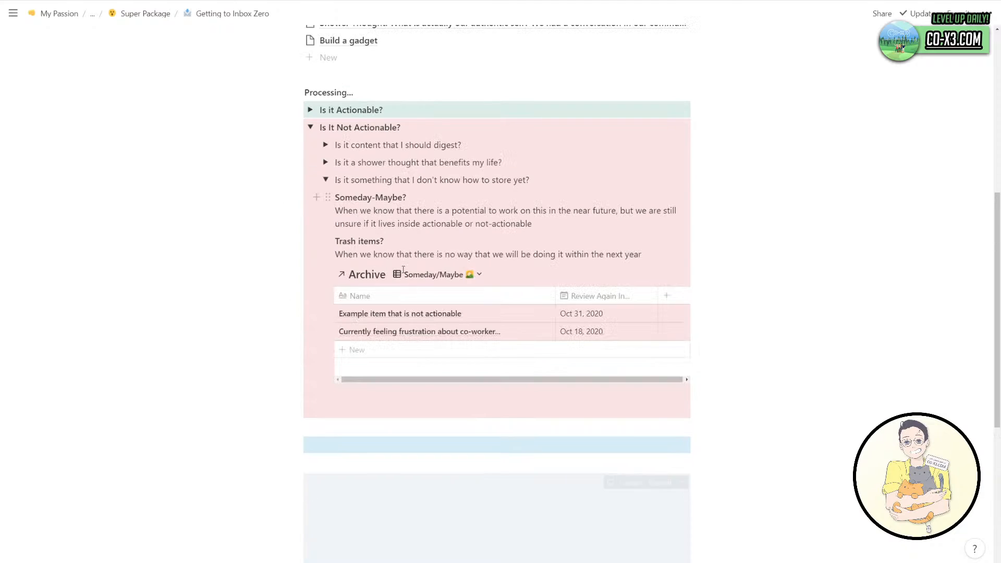
pyautogui.scroll(-3, 436, 297)
pyautogui.click(382, 270)
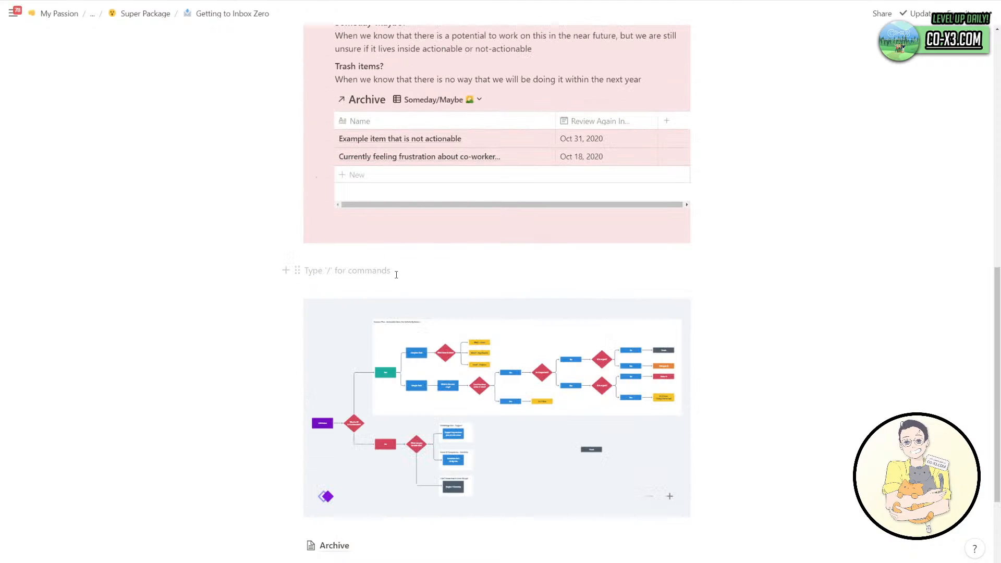
pyautogui.hotkey('ctrl', 'v')
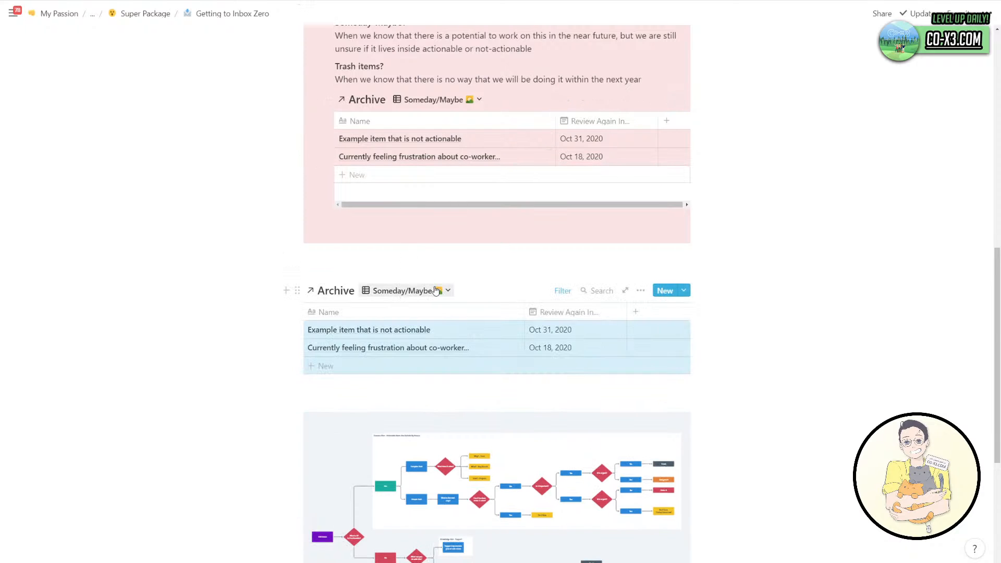
# Rename the copied Archive table's Someday/Maybe view to 'Review!'.
pyautogui.click(448, 292)
pyautogui.click(488, 330)
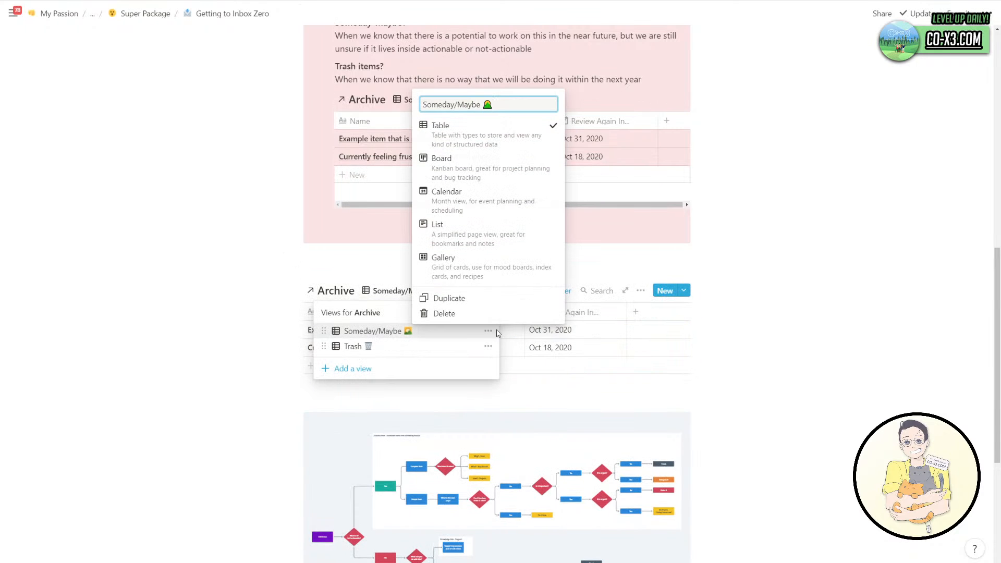
pyautogui.write('Review!')
pyautogui.press('Return')
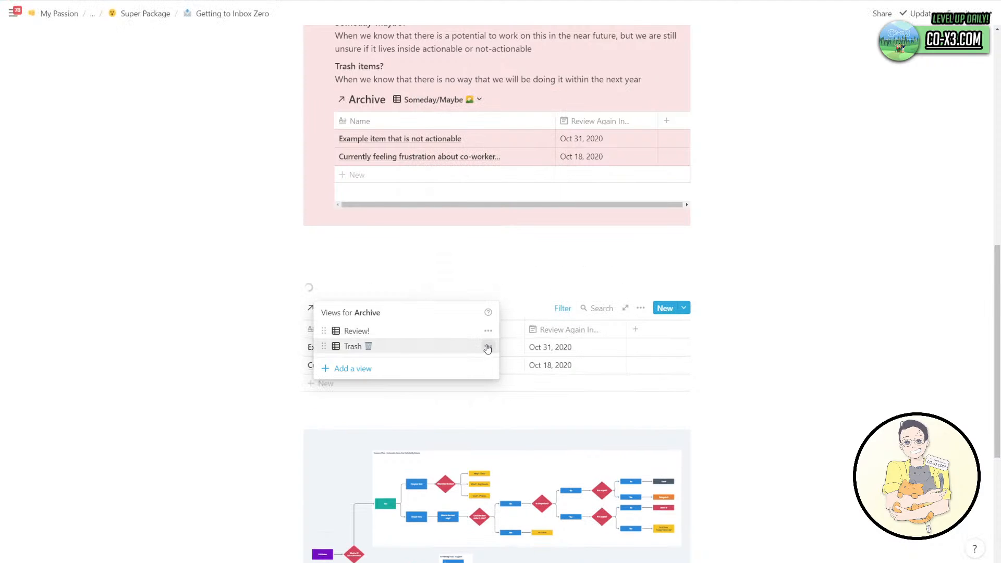
pyautogui.click(512, 287)
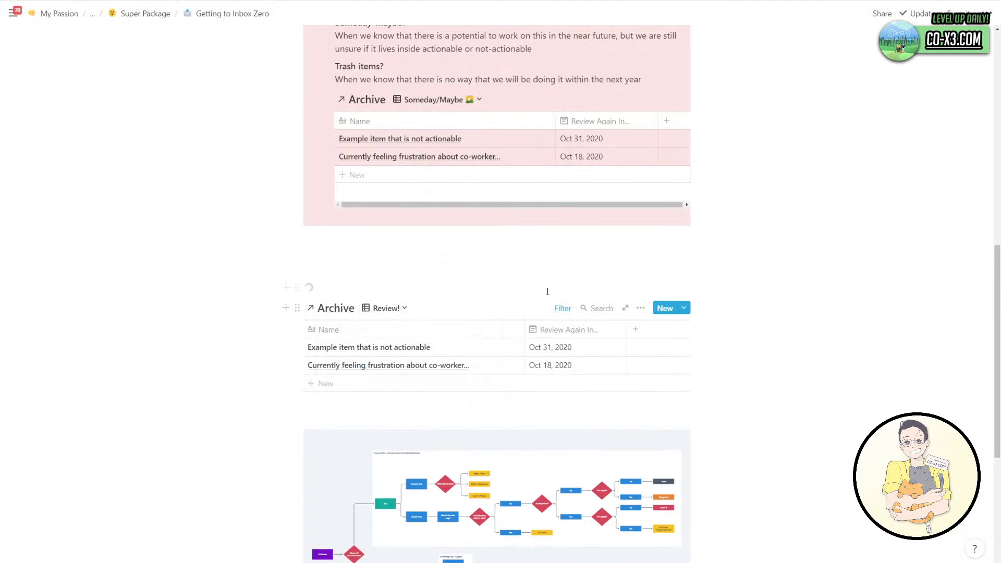
# Make the Review! view's second filter 'Review Again In' is on or before today.
pyautogui.click(563, 308)
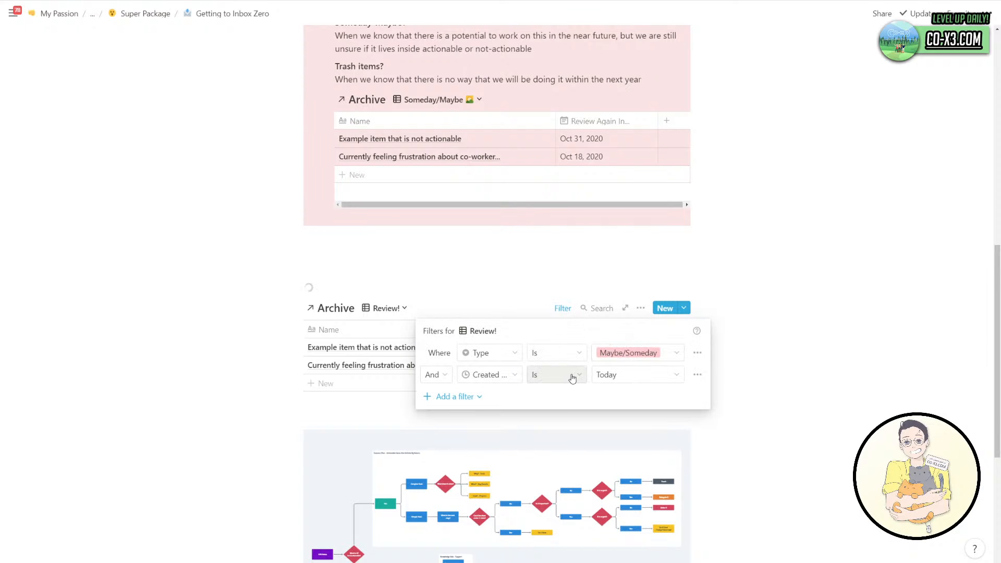
pyautogui.click(499, 375)
pyautogui.click(493, 495)
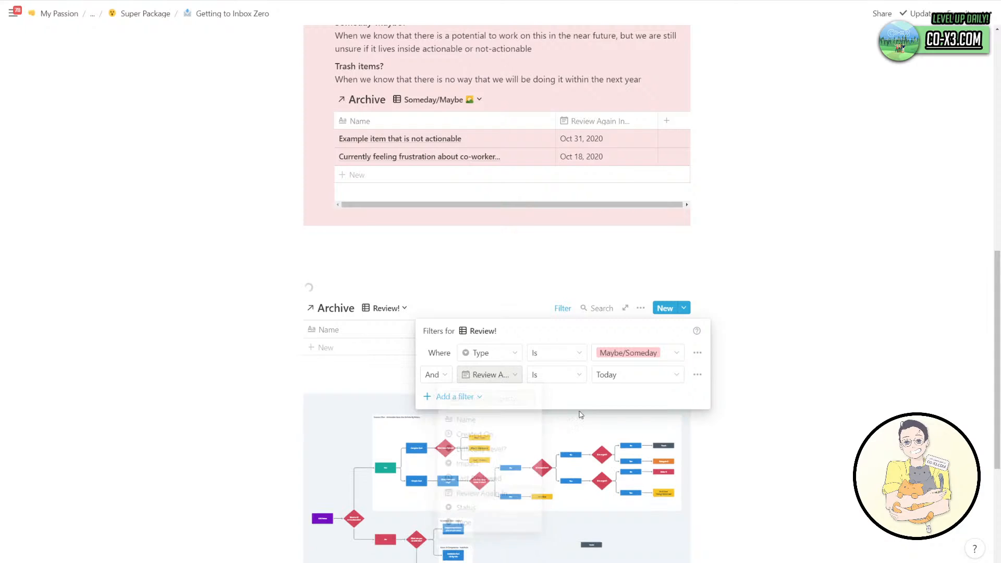
pyautogui.click(556, 375)
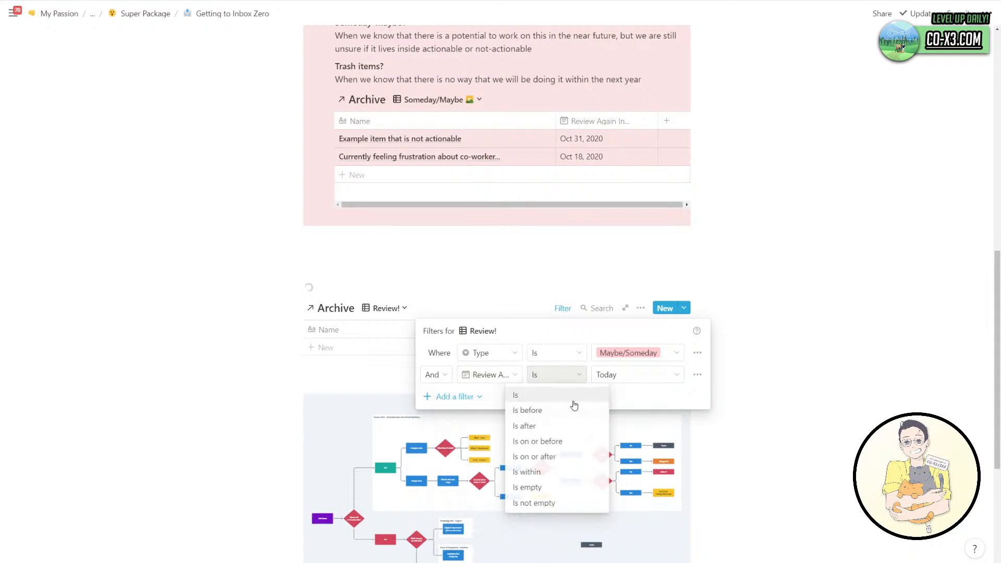
pyautogui.click(547, 456)
pyautogui.click(518, 307)
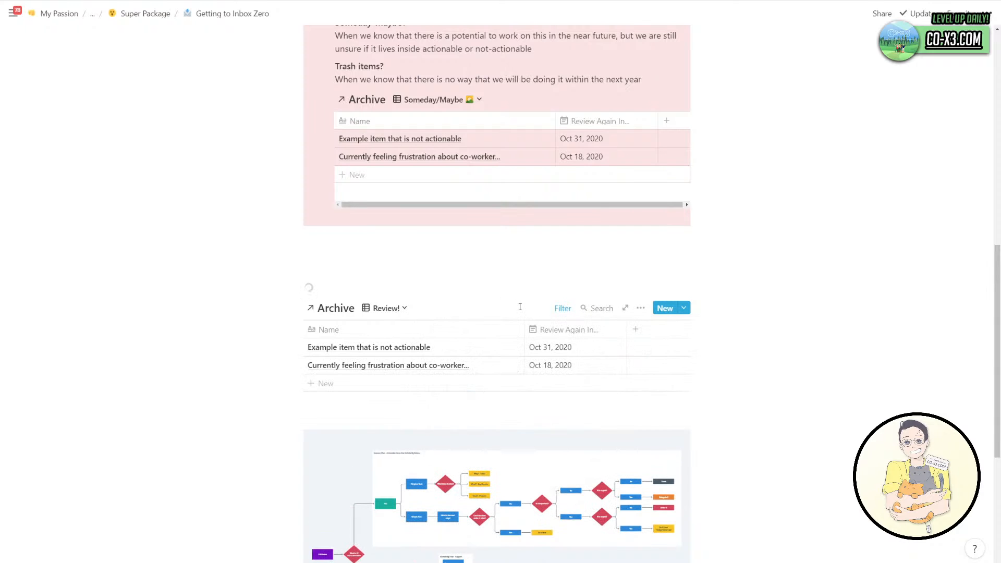
pyautogui.click(564, 309)
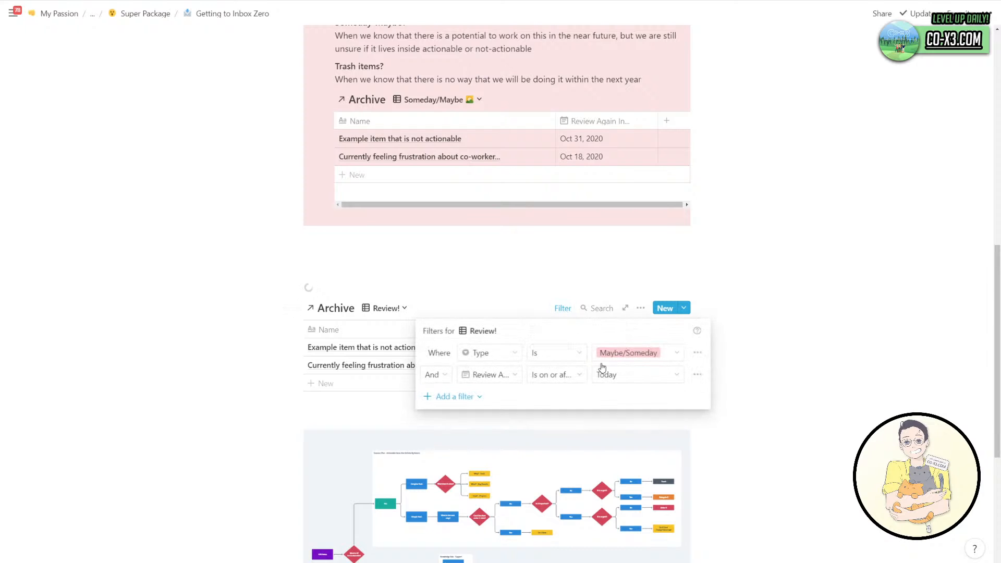
pyautogui.click(568, 376)
pyautogui.click(556, 442)
pyautogui.click(492, 314)
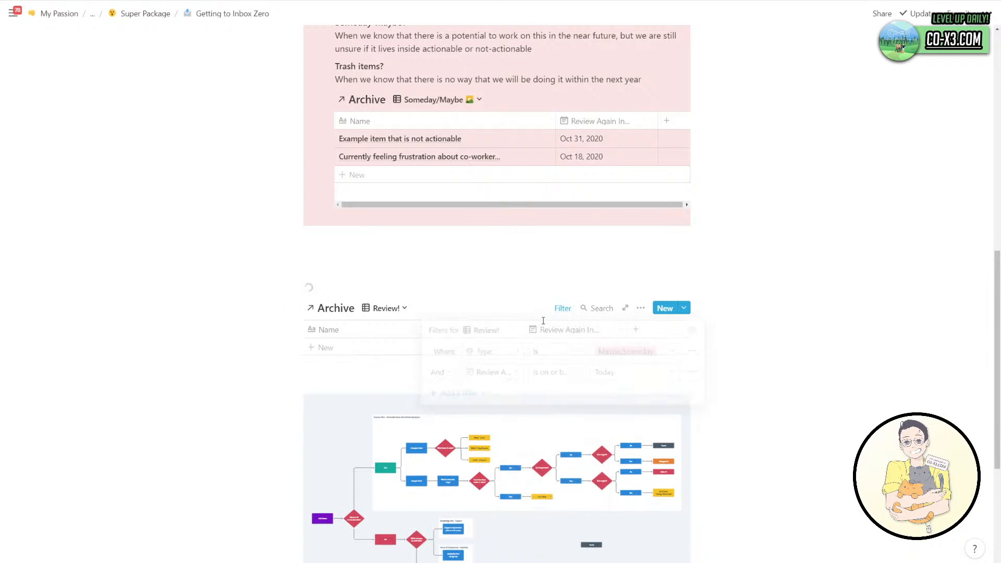
# Change the first item's review date to Oct 17, 2020 and delete the empty loading block.
pyautogui.scroll(1, 600, 234)
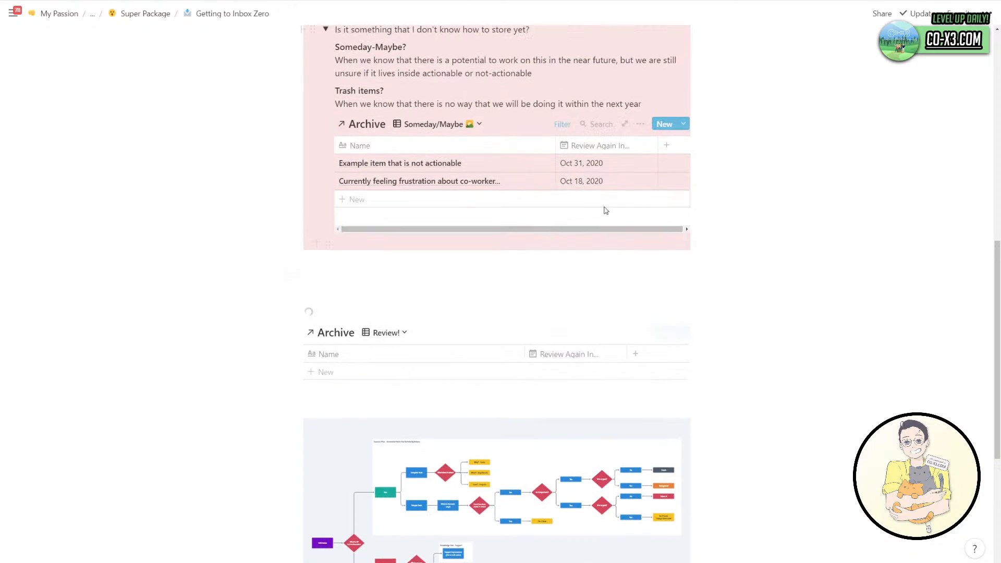
pyautogui.click(603, 183)
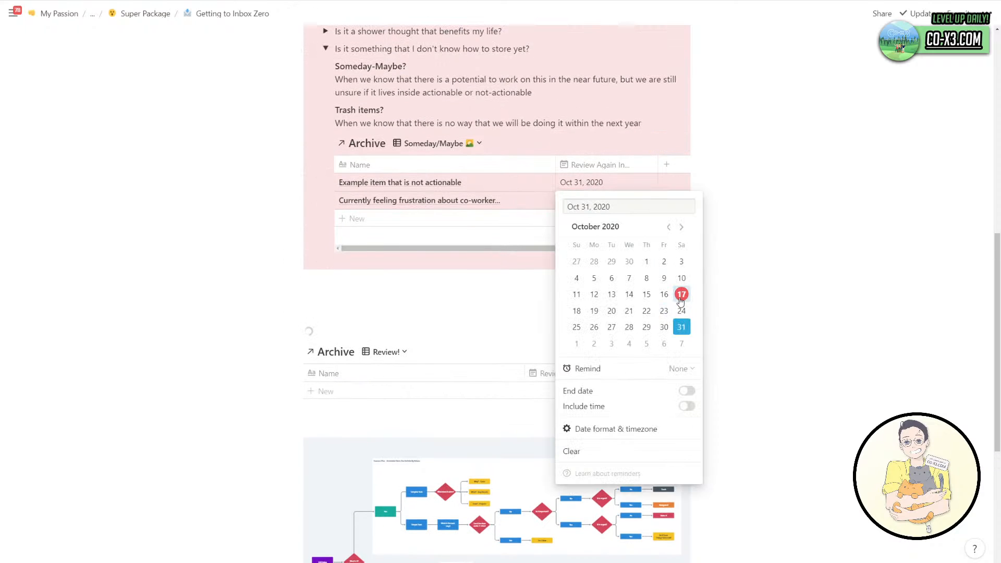
pyautogui.click(681, 294)
pyautogui.click(748, 304)
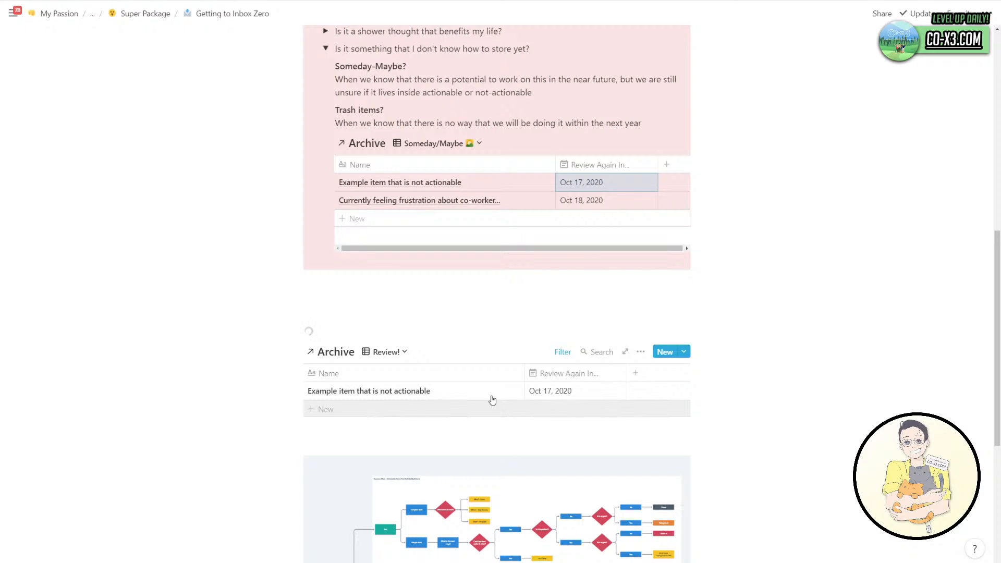
pyautogui.click(296, 331)
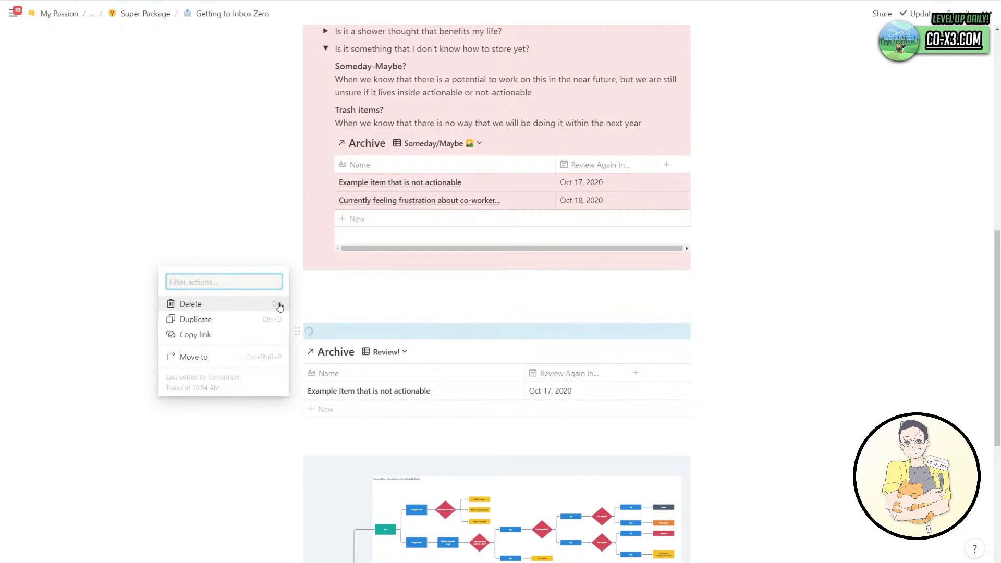
pyautogui.click(280, 304)
# Show the Created On property in the Review! table.
pyautogui.click(639, 334)
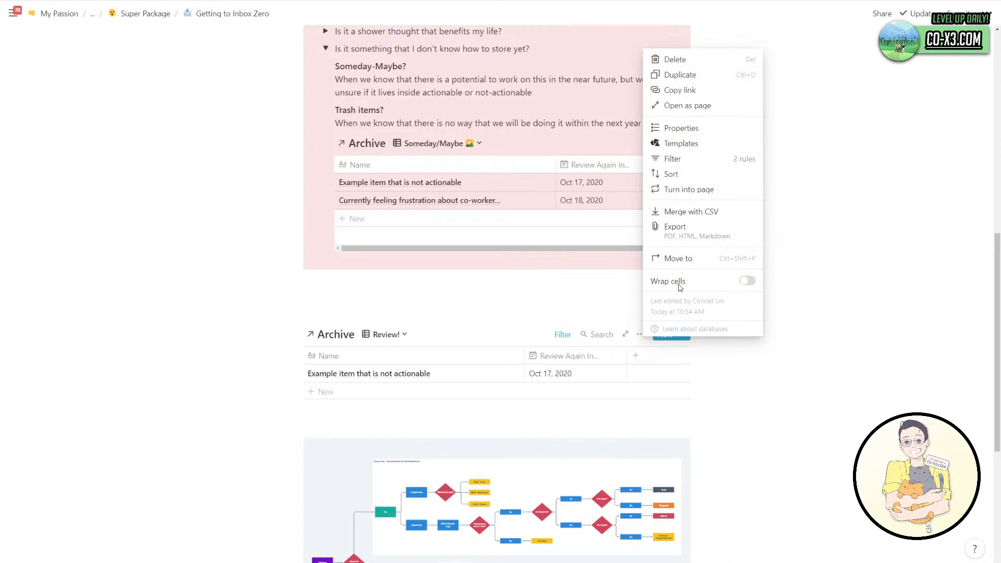
pyautogui.click(693, 130)
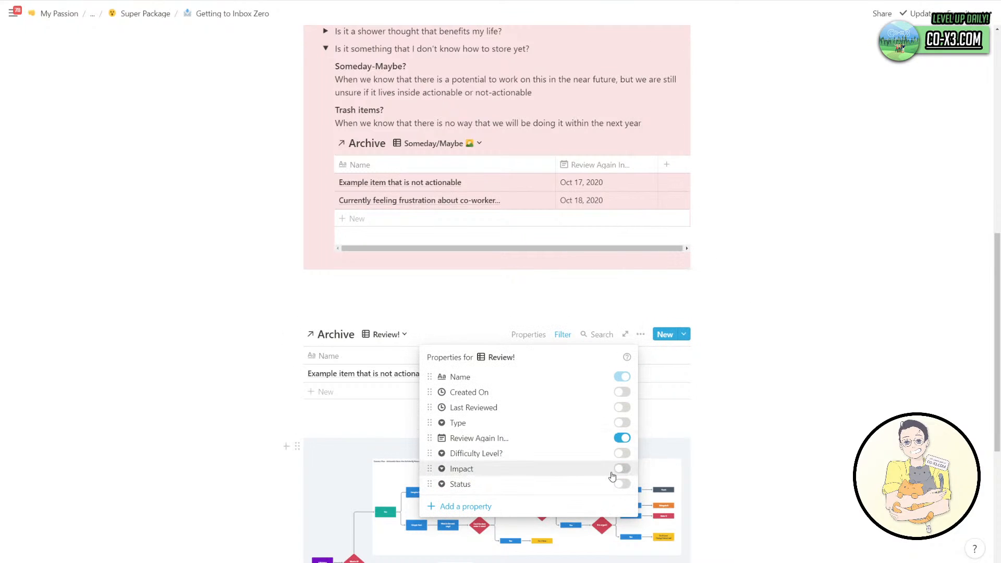
pyautogui.click(622, 393)
pyautogui.press('Escape')
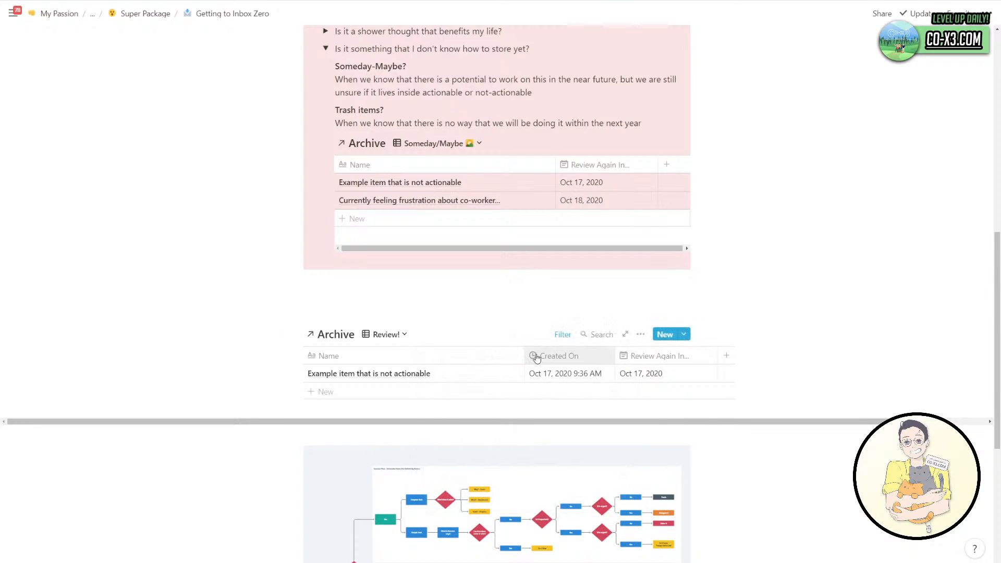
# Move the Review! table to sit just under the Inbox list.
pyautogui.moveTo(525, 354); pyautogui.dragTo(465, 360)
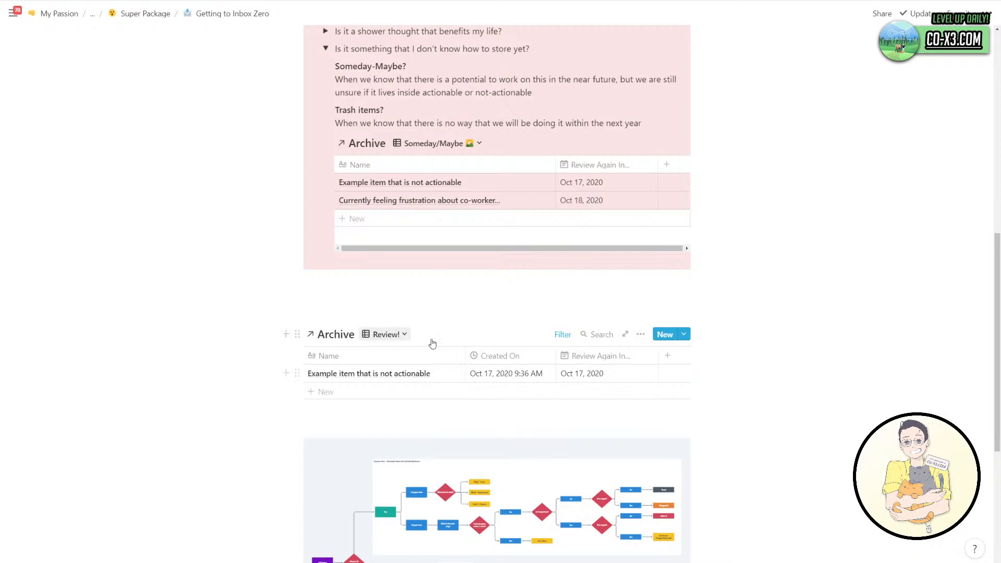
pyautogui.scroll(3, 496, 420)
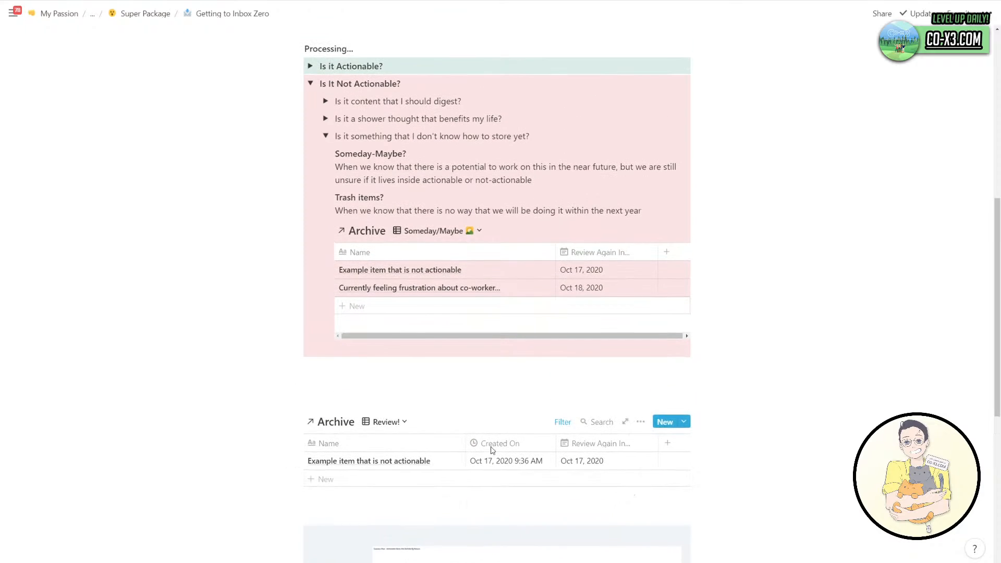
pyautogui.scroll(5, 472, 469)
pyautogui.scroll(-5, 323, 448)
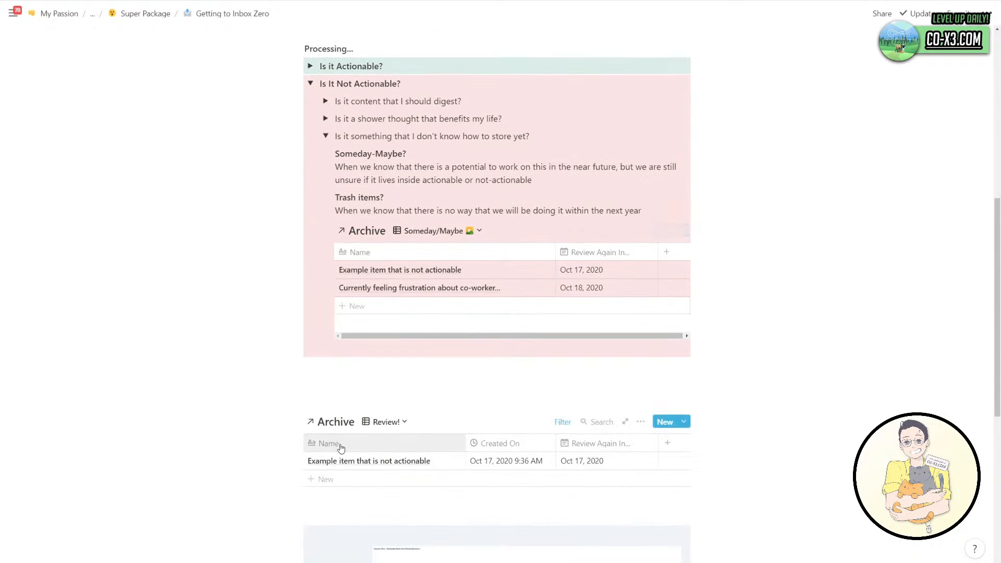
pyautogui.moveTo(298, 420); pyautogui.dragTo(319, 400)
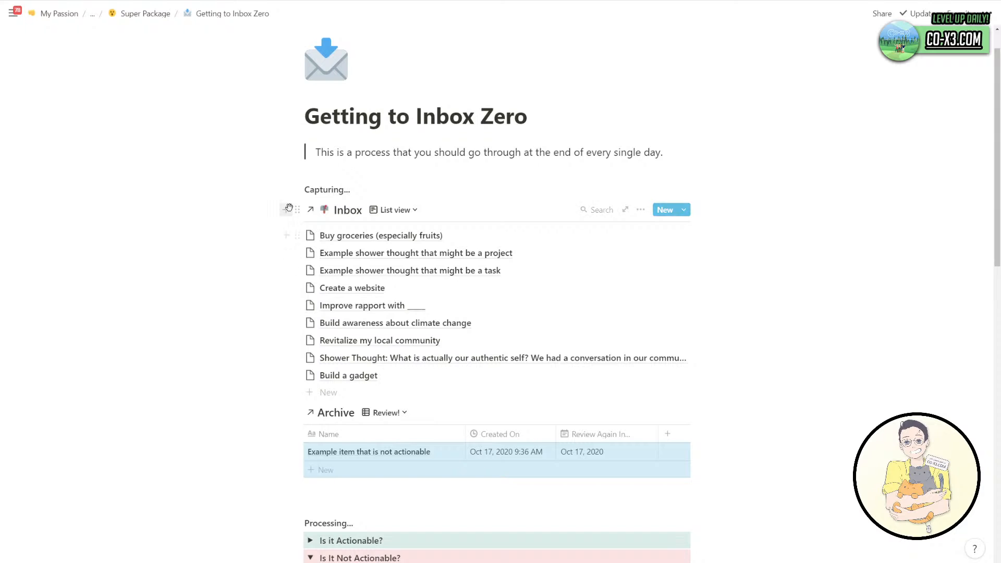
# Add the label 'Resurfacing items you want to process...' above the review table.
pyautogui.click(286, 209)
pyautogui.press('Escape')
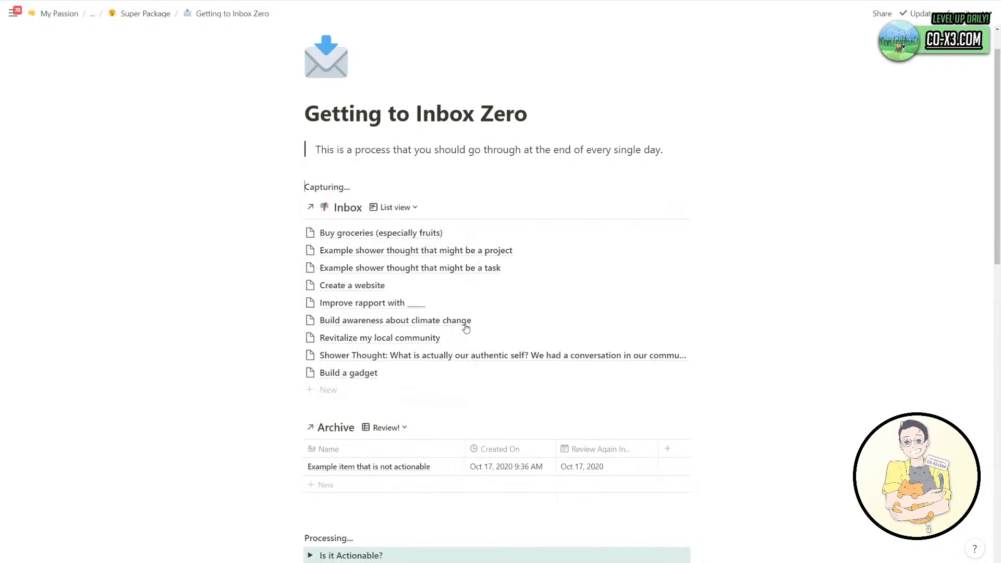
pyautogui.scroll(-1, 375, 374)
pyautogui.click(376, 374)
pyautogui.write('Resurfacing things you want to process')
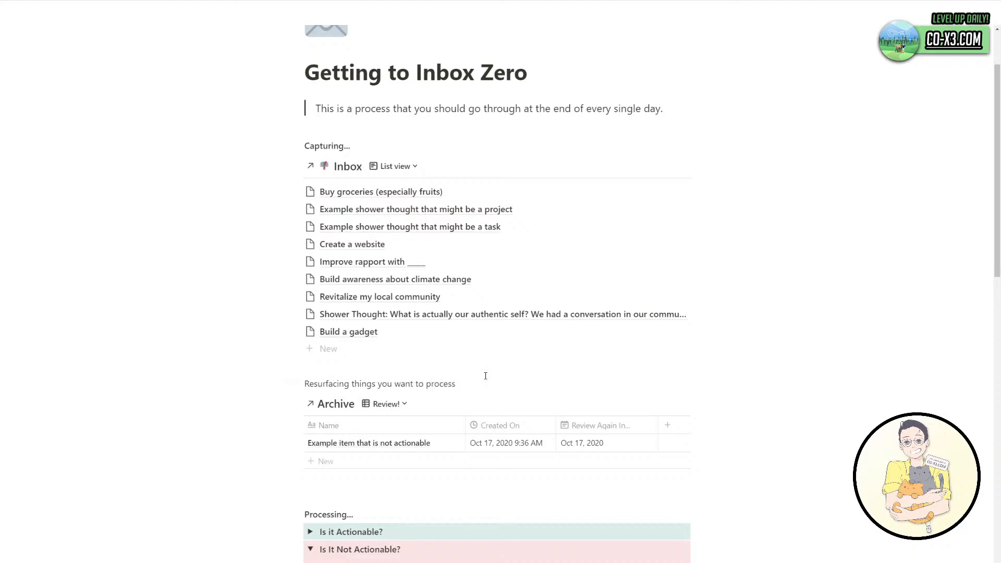
pyautogui.write('..')
pyautogui.hotkey('ctrl', 'a')
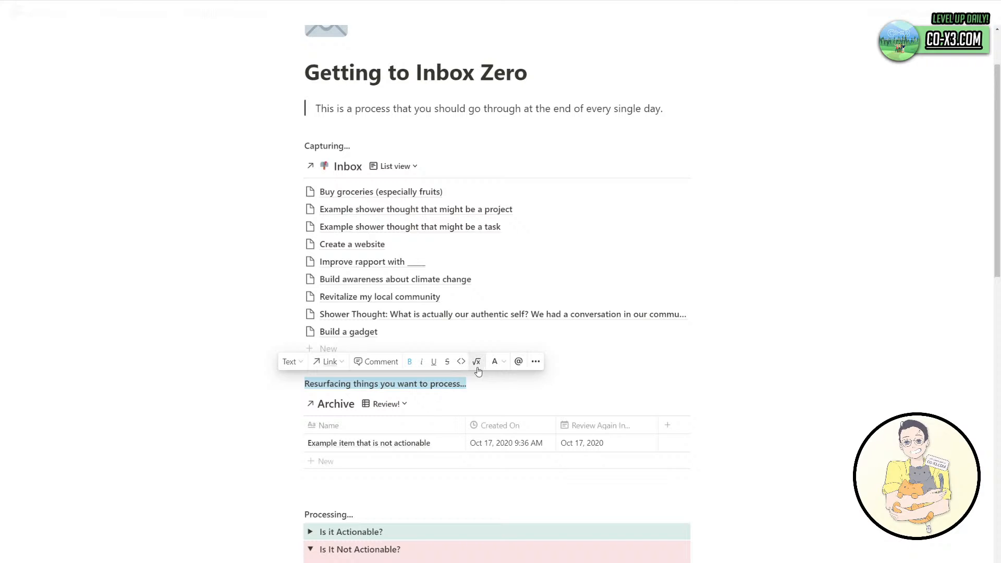
pyautogui.doubleClick(369, 386)
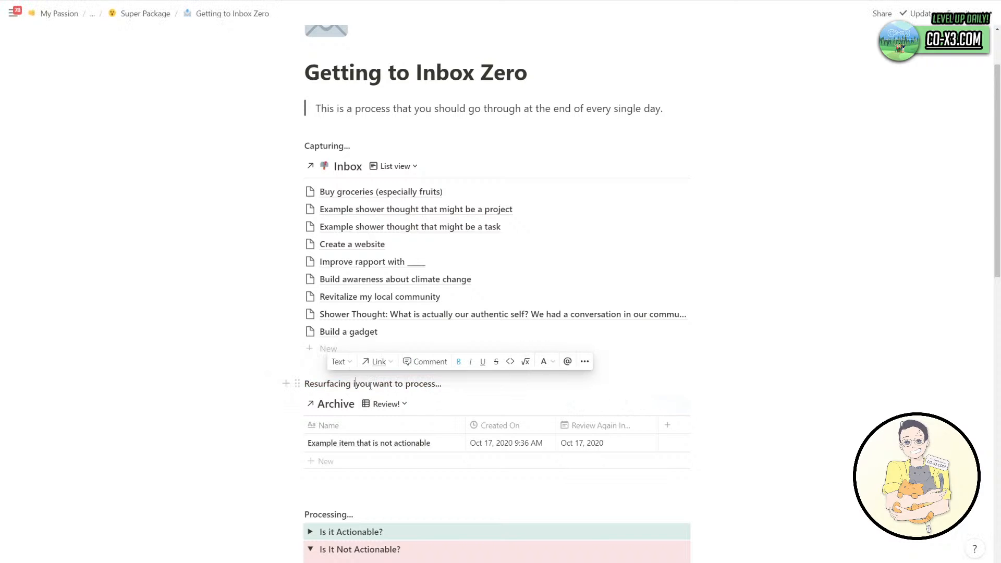
pyautogui.write('items')
pyautogui.scroll(-3, 396, 388)
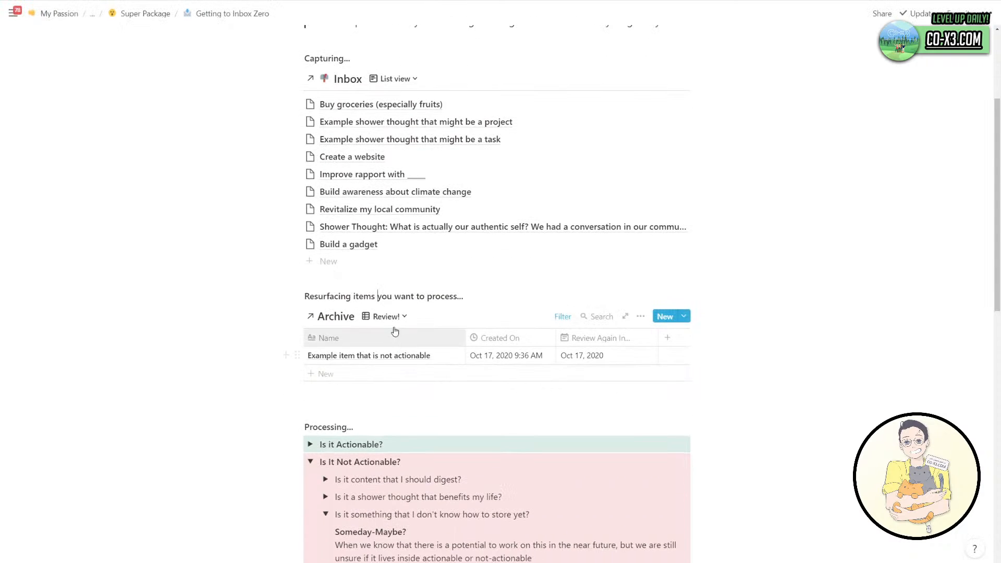
# Sort the review table by its Review Again In date.
pyautogui.click(639, 318)
pyautogui.click(686, 155)
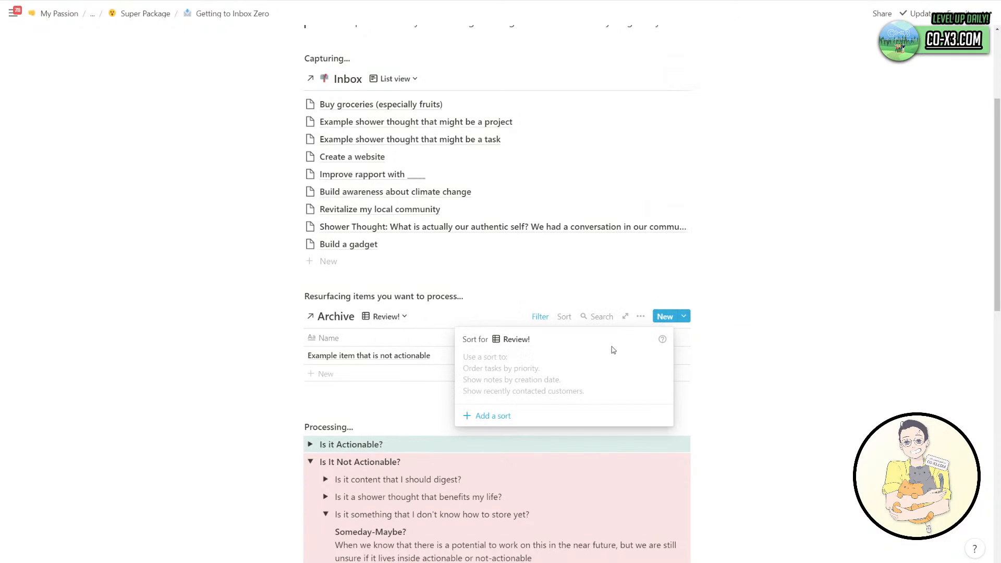
pyautogui.click(543, 414)
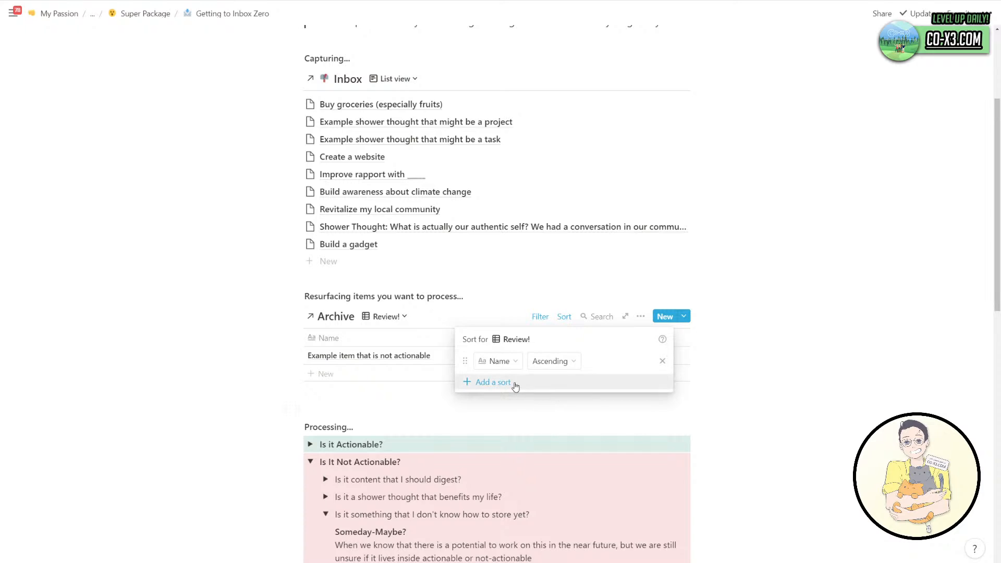
pyautogui.click(503, 362)
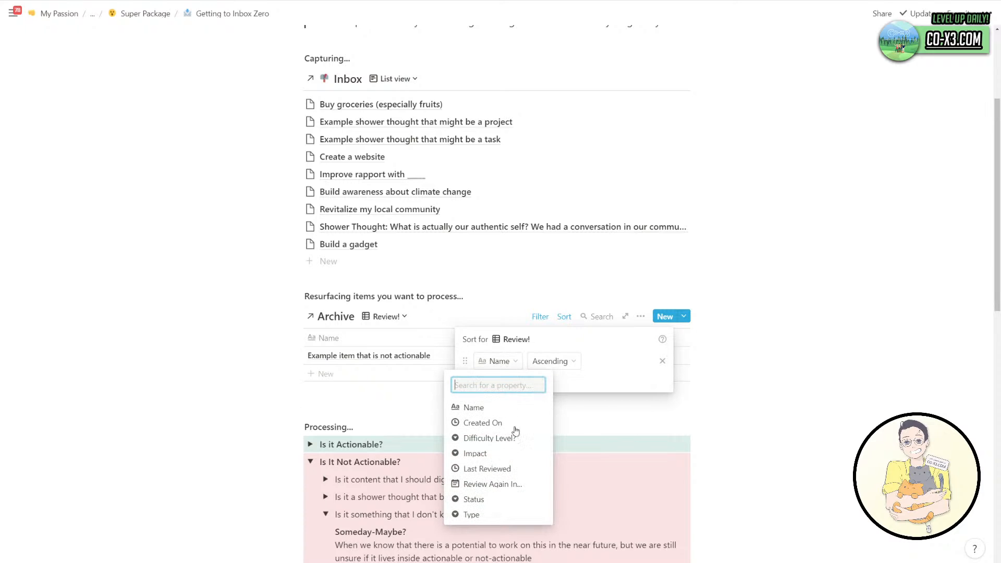
pyautogui.click(499, 484)
pyautogui.click(590, 360)
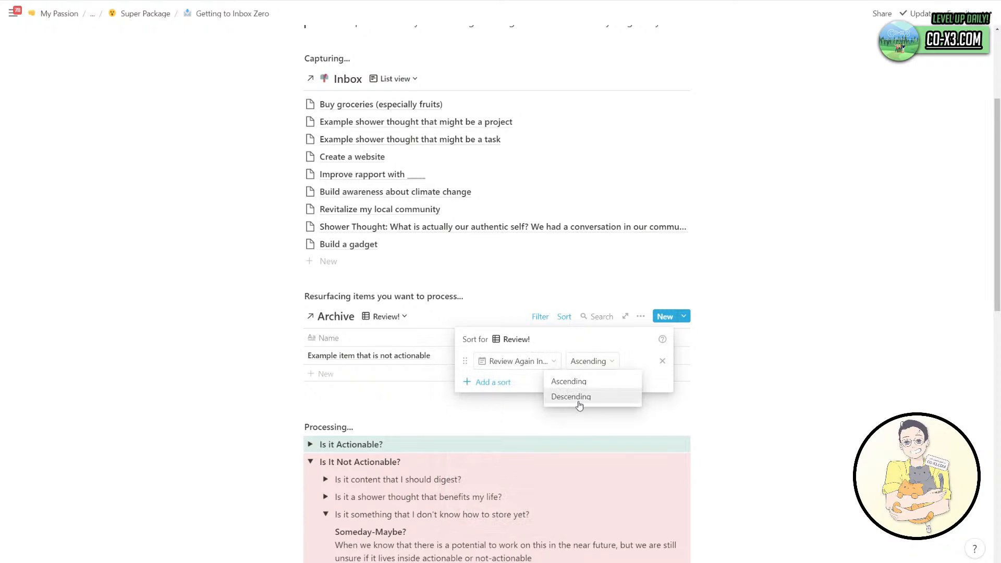
pyautogui.click(588, 384)
pyautogui.click(469, 284)
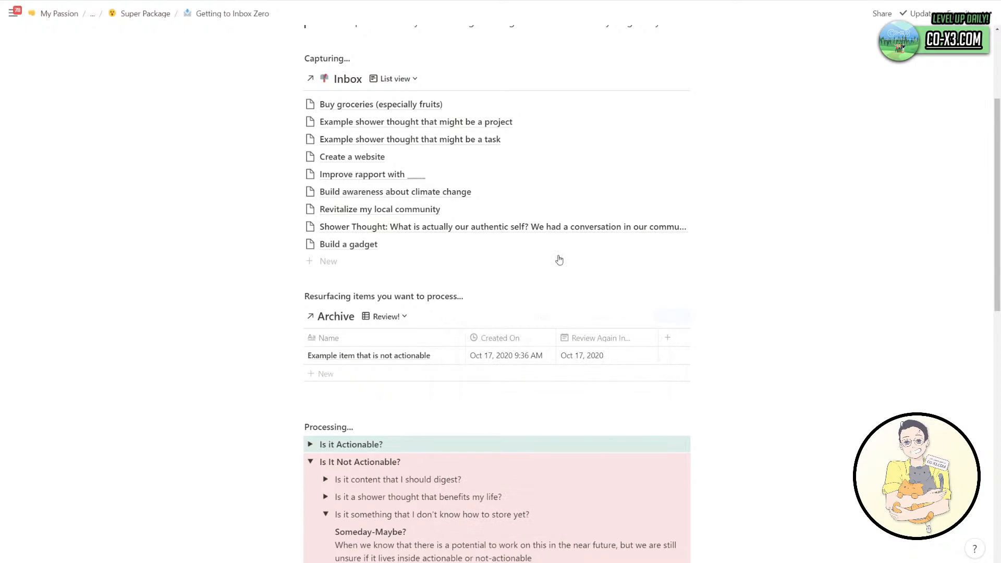
# Delete the 'Trash items?' heading and its explanation text.
pyautogui.scroll(2, 415, 295)
pyautogui.scroll(-5, 432, 300)
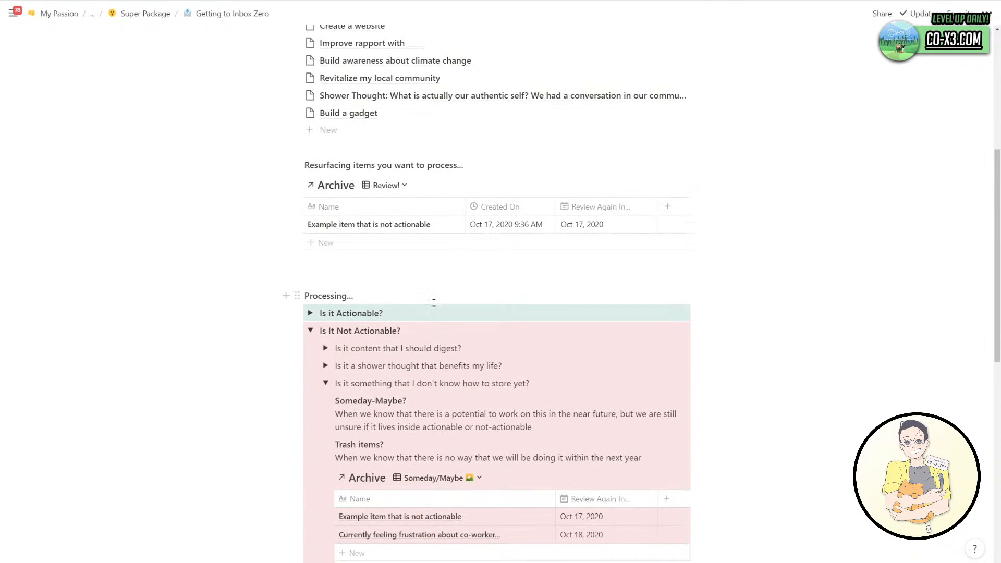
pyautogui.scroll(1, 434, 307)
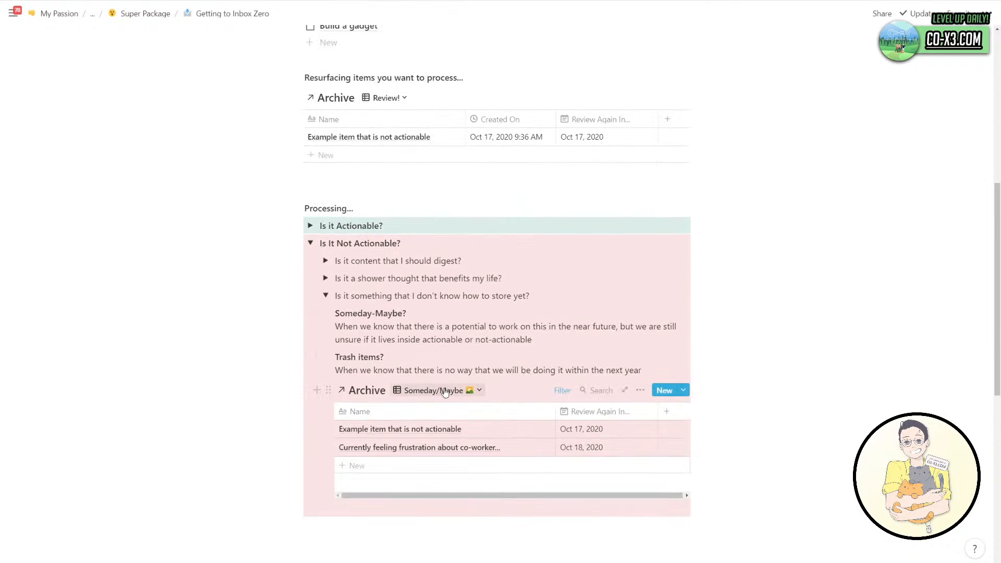
pyautogui.click(458, 390)
pyautogui.click(495, 375)
pyautogui.moveTo(369, 357); pyautogui.dragTo(334, 356)
pyautogui.press('BackSpace')
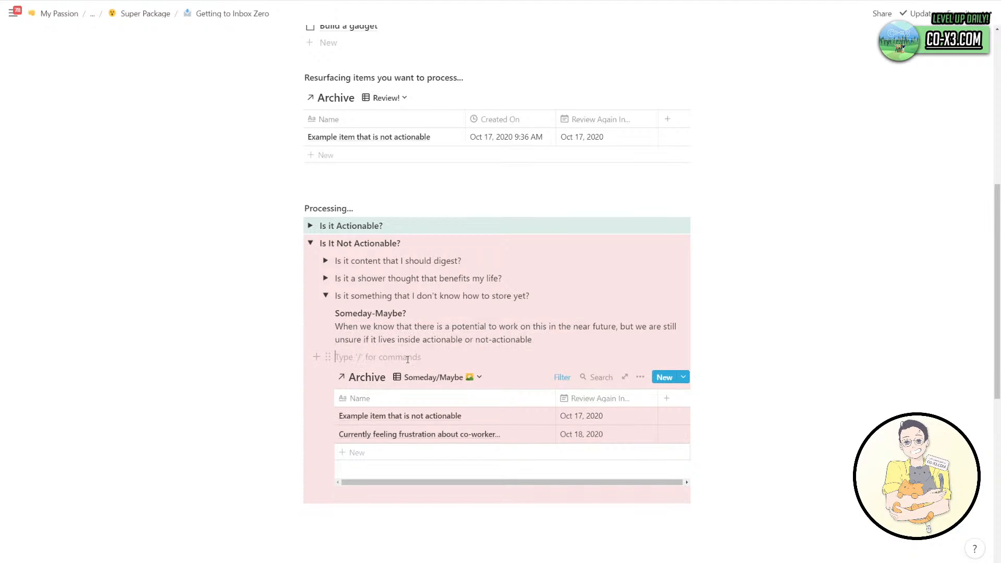
# Delete the Archive table's Trash view and collapse the don't-know-how-to-store-yet question.
pyautogui.click(462, 377)
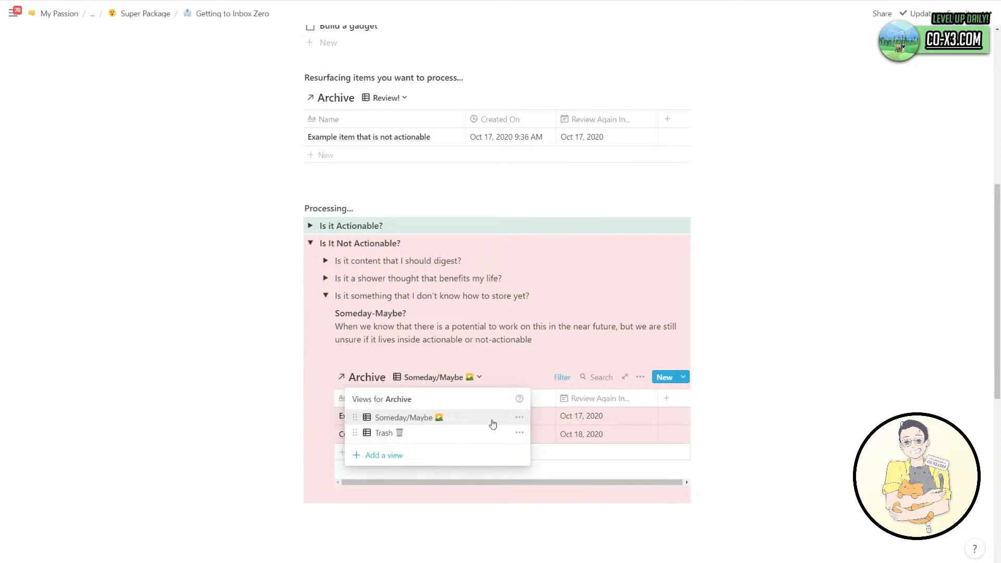
pyautogui.click(519, 434)
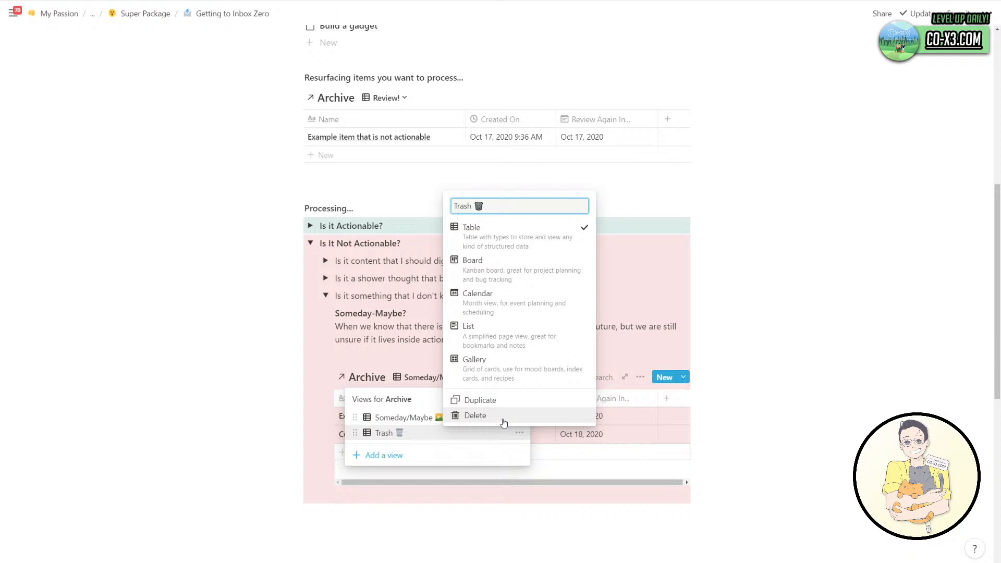
pyautogui.click(504, 417)
pyautogui.click(503, 298)
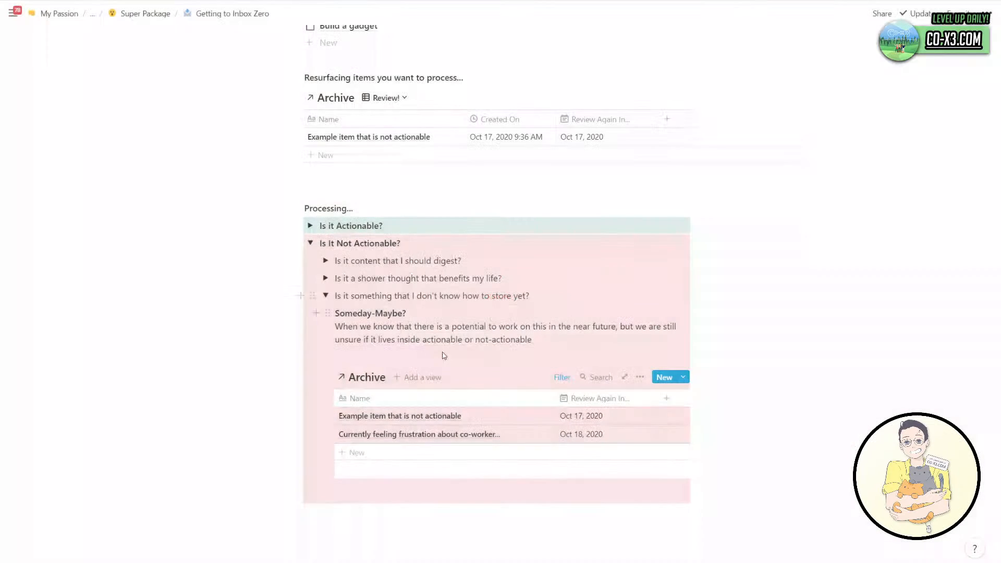
pyautogui.click(434, 356)
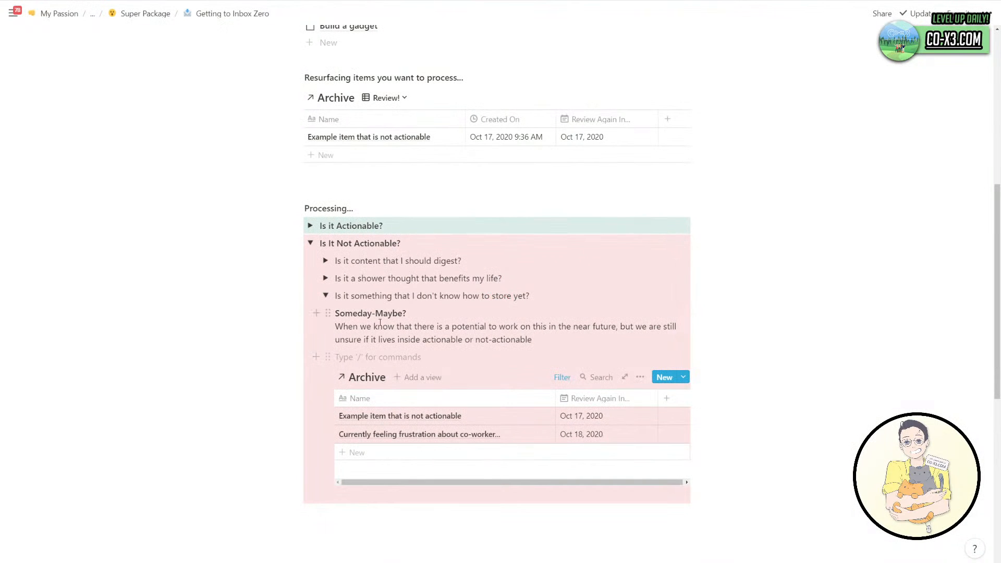
pyautogui.click(326, 296)
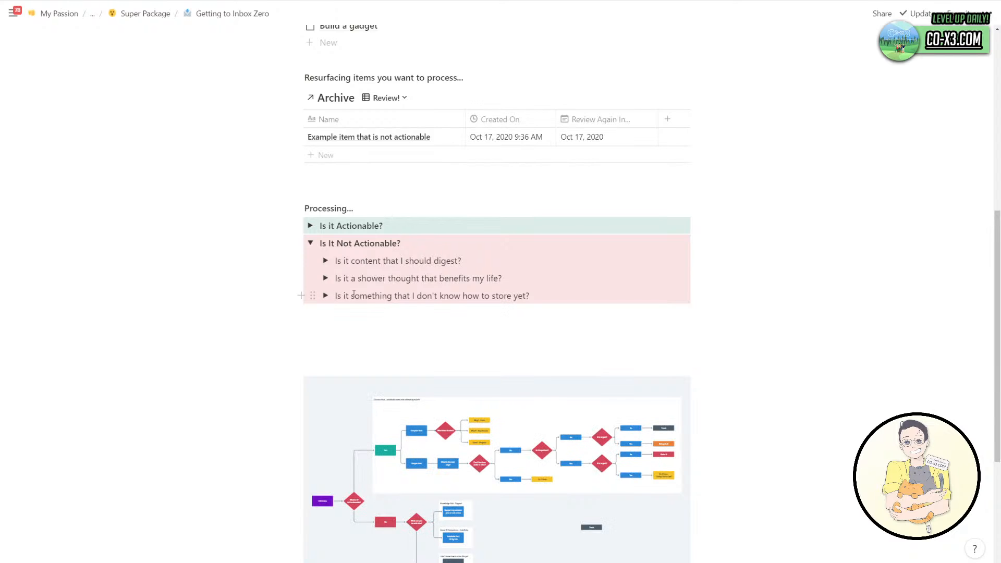
# Collapse Is It Not Actionable? and expand Is it Actionable? with its simple and complex job questions.
pyautogui.scroll(2, 354, 293)
pyautogui.scroll(3, 313, 313)
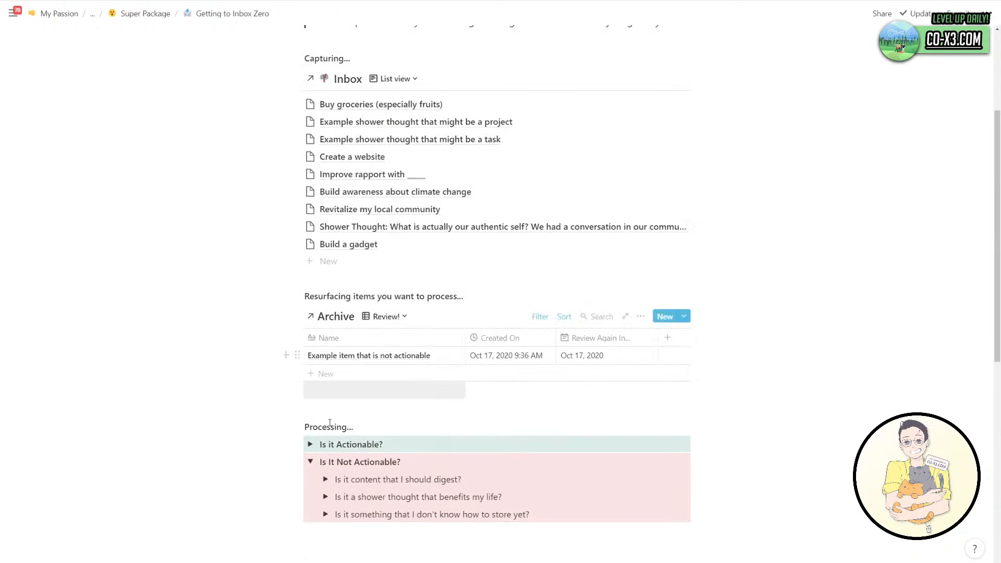
pyautogui.click(310, 462)
pyautogui.click(310, 444)
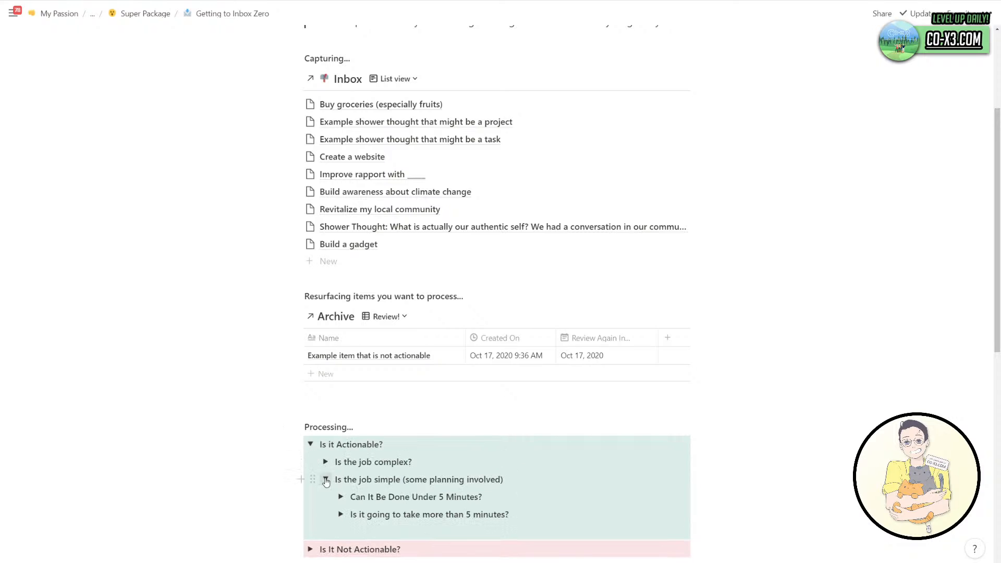
pyautogui.click(325, 479)
pyautogui.click(325, 462)
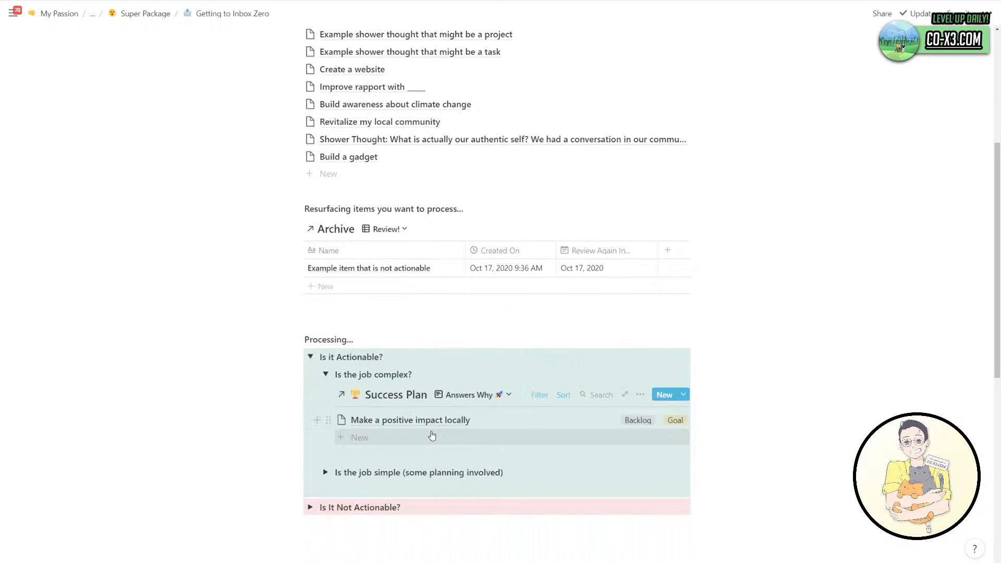
# Browse the Success Plan's Answers What and Answers How views.
pyautogui.scroll(1, 449, 427)
pyautogui.scroll(-1, 471, 489)
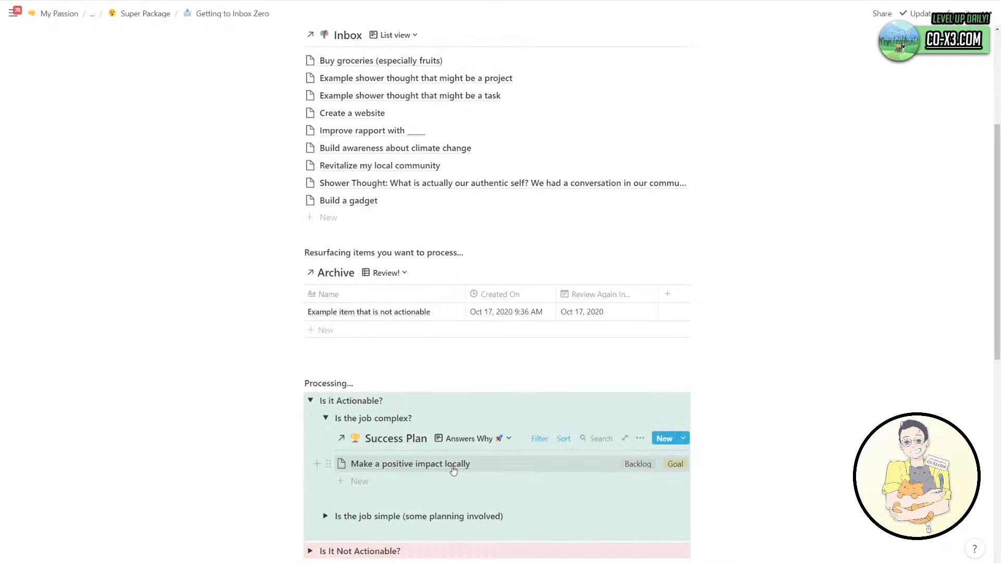
pyautogui.click(471, 444)
pyautogui.click(465, 493)
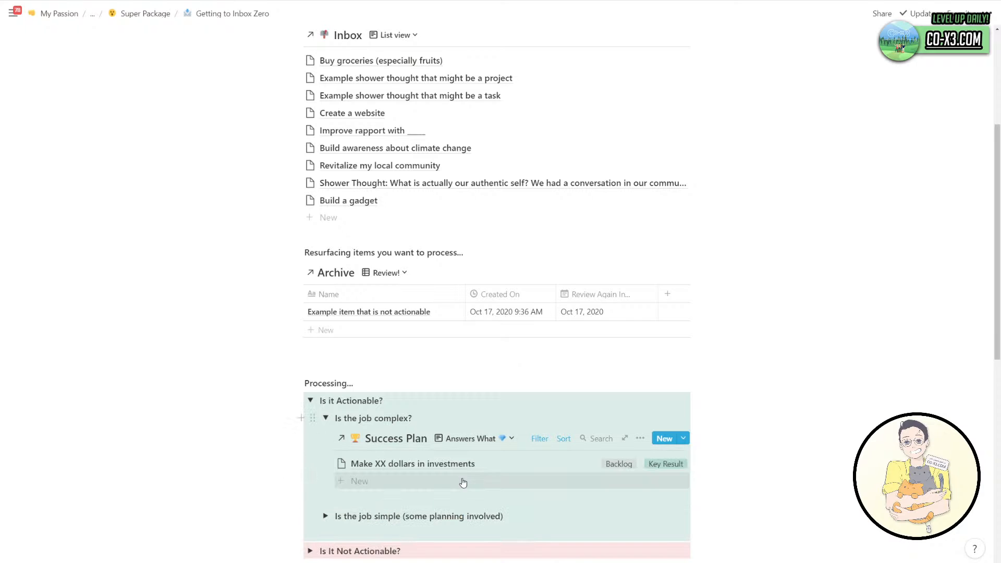
pyautogui.click(477, 444)
pyautogui.click(469, 508)
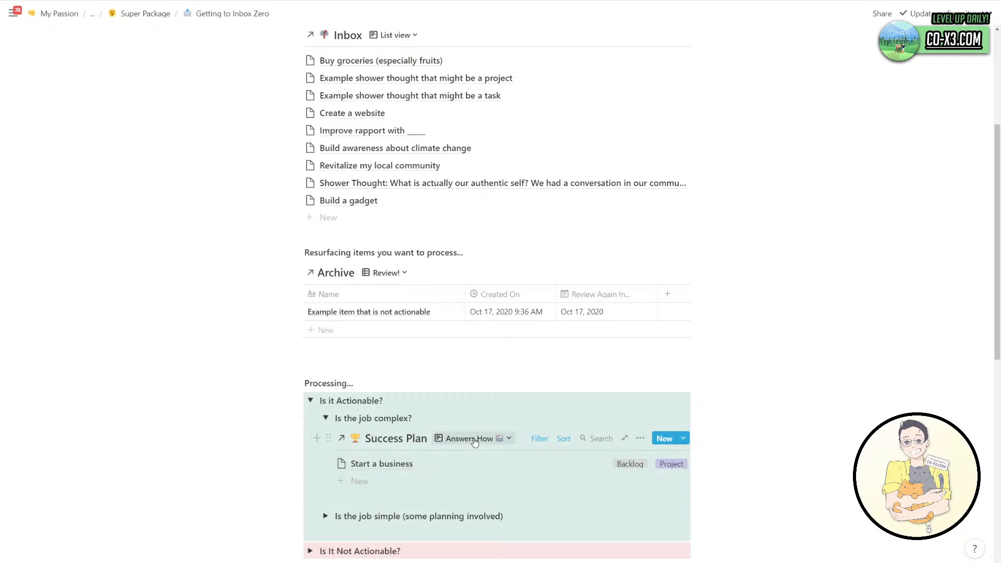
# Collapse the complex-job question and expand Is the job simple down to Under 5 Minutes.
pyautogui.click(328, 423)
pyautogui.click(325, 435)
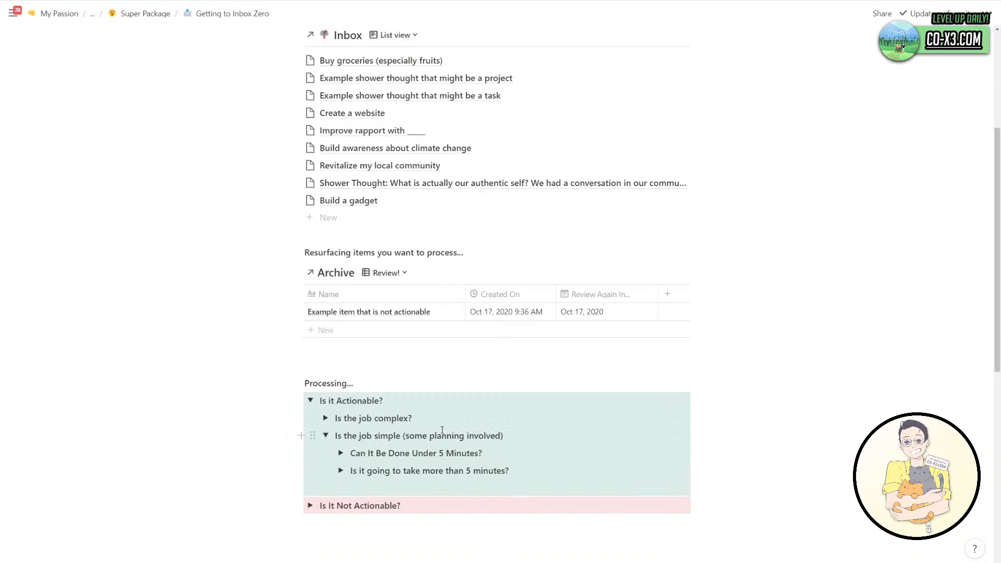
pyautogui.click(342, 453)
pyautogui.scroll(-1, 470, 430)
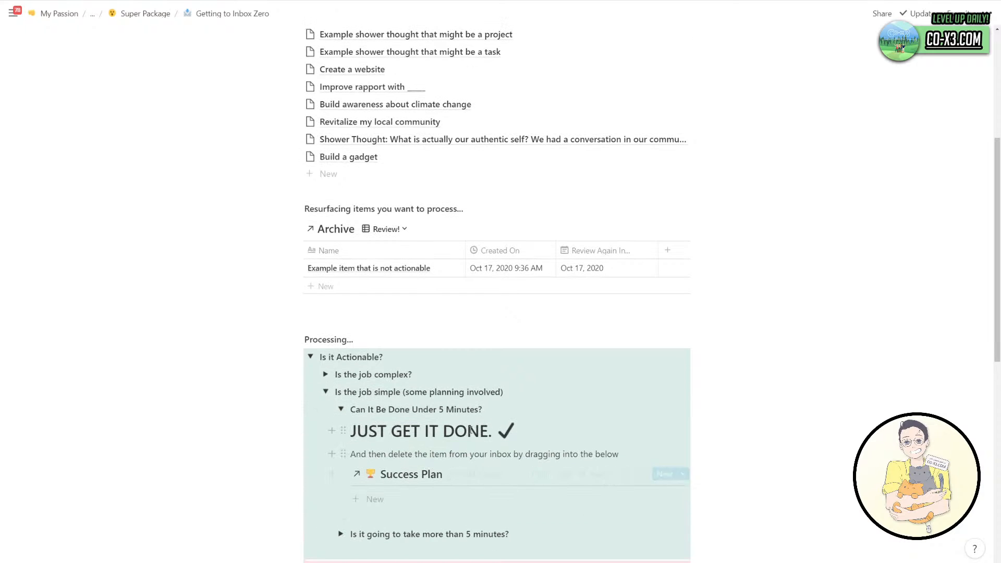
# Rename the Build a gadget inbox item to 'Replacing batteries in RC drone'.
pyautogui.click(348, 157)
pyautogui.click(404, 116)
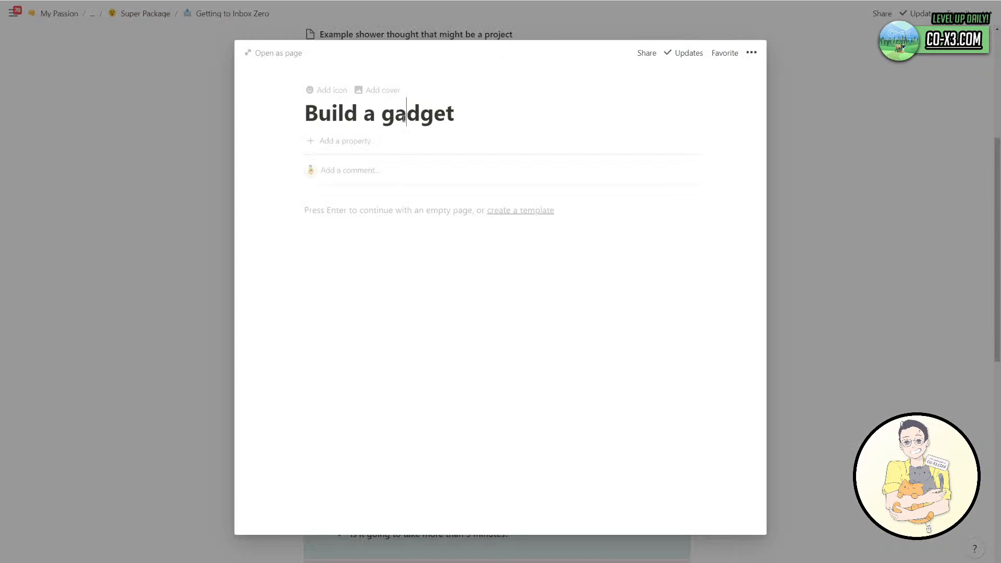
pyautogui.hotkey('ctrl', 'a')
pyautogui.write('replacin')
pyautogui.hotkey('ctrl', 'a')
pyautogui.write('Re')
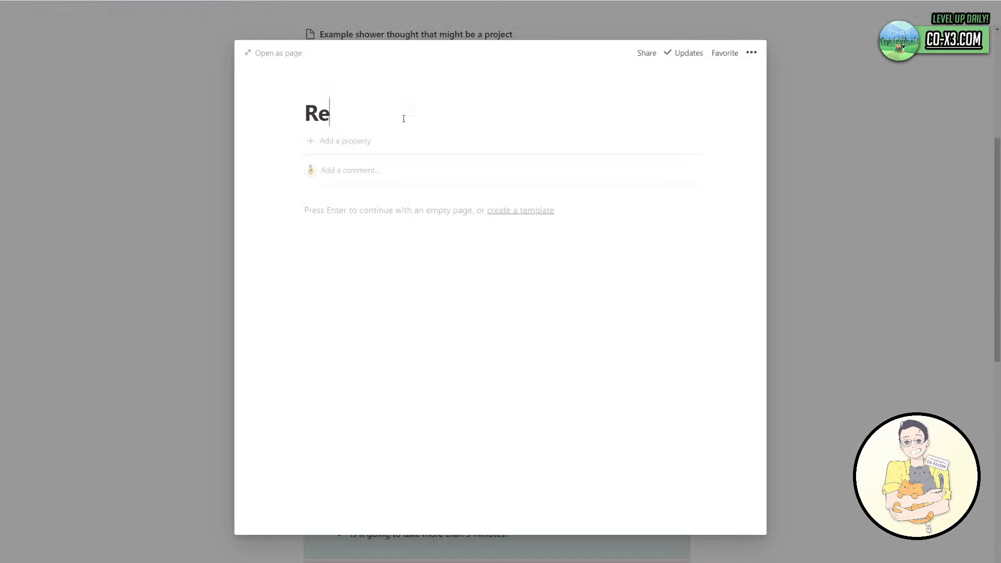
pyautogui.write('placing batteries in ')
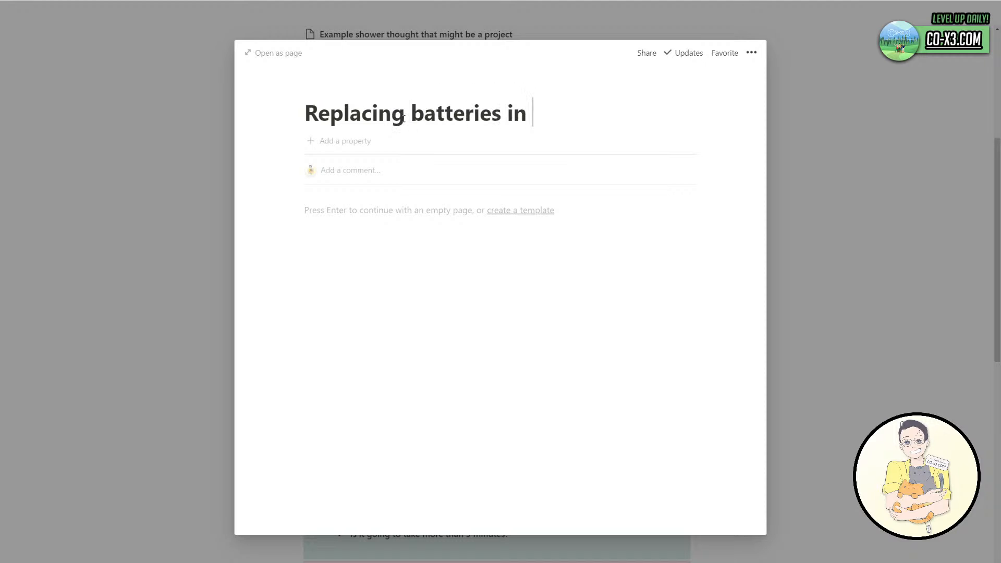
pyautogui.write('RC drone')
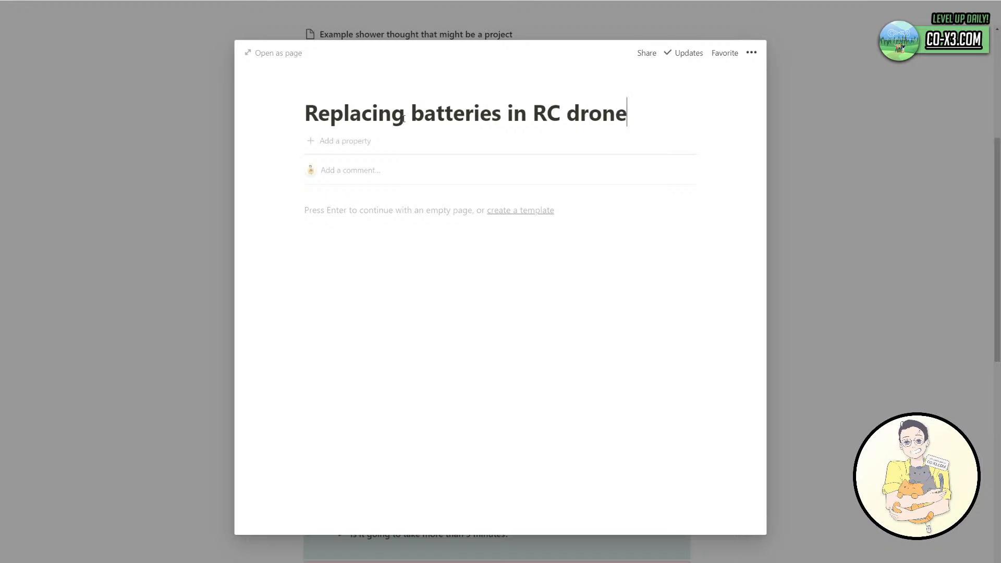
pyautogui.press('Escape')
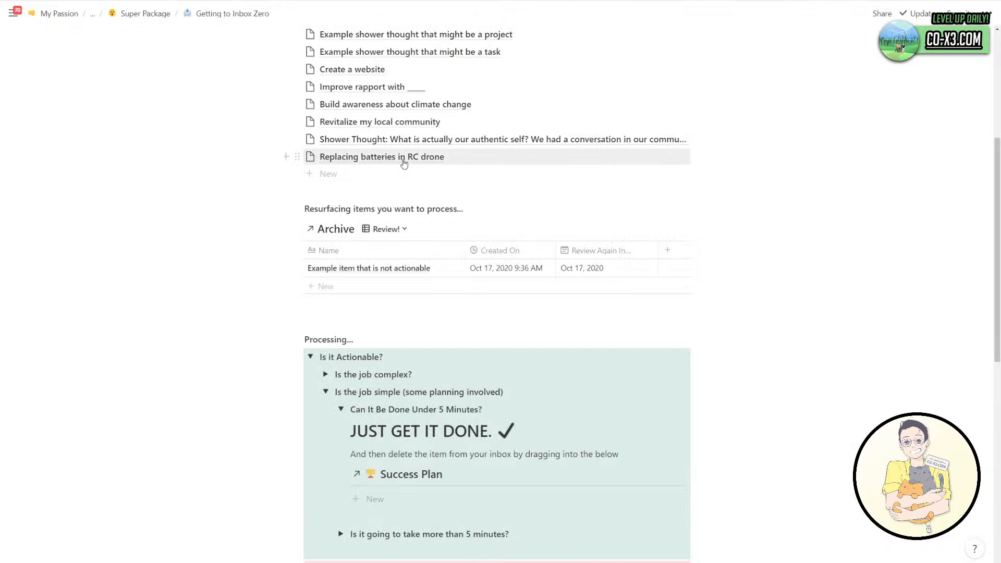
# Move the drone item into the under-5-minutes Success Plan, keeping its sorting, and review its properties.
pyautogui.moveTo(404, 163); pyautogui.dragTo(612, 483)
pyautogui.click(487, 322)
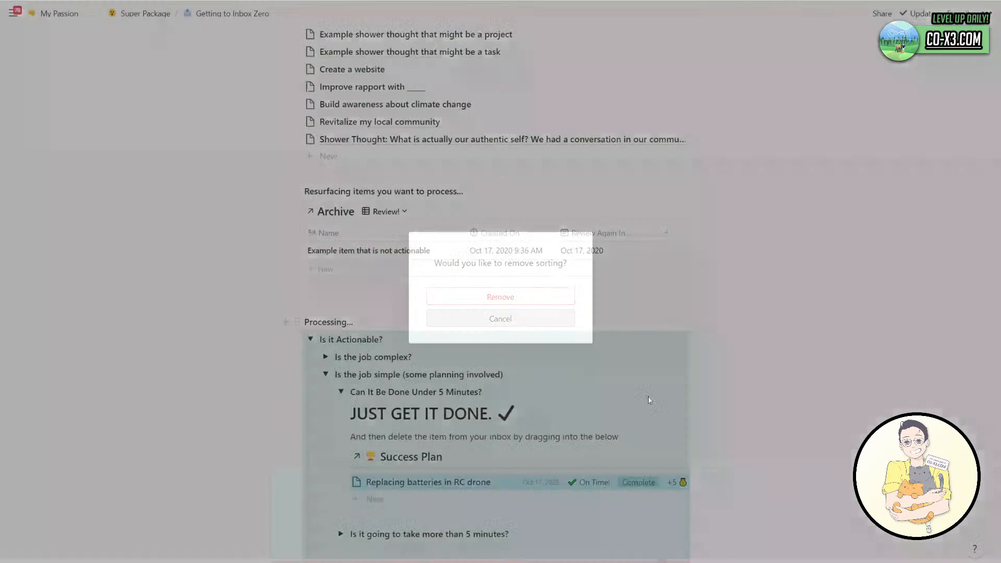
pyautogui.scroll(-2, 648, 399)
pyautogui.click(513, 401)
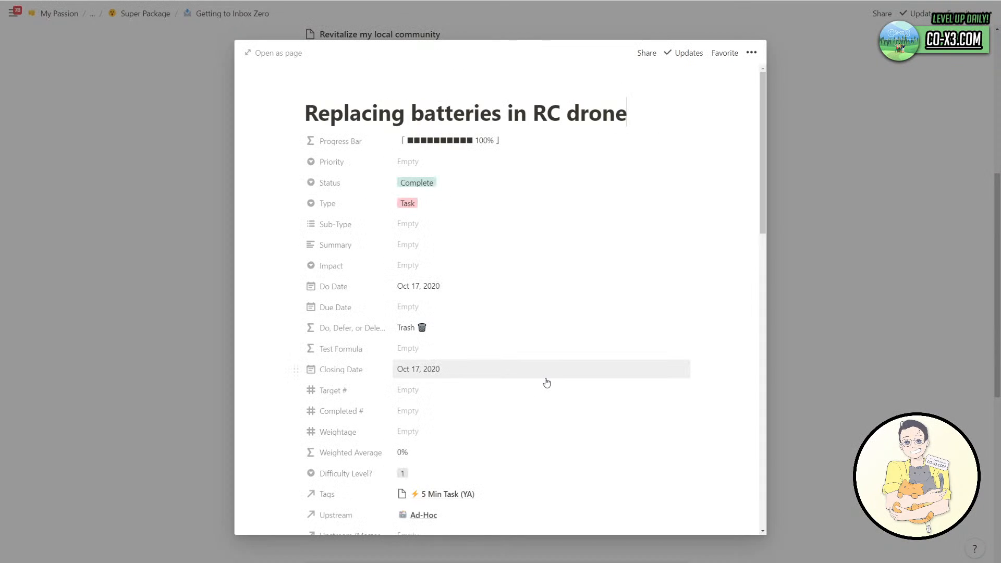
pyautogui.scroll(-6, 469, 403)
pyautogui.scroll(-5, 477, 411)
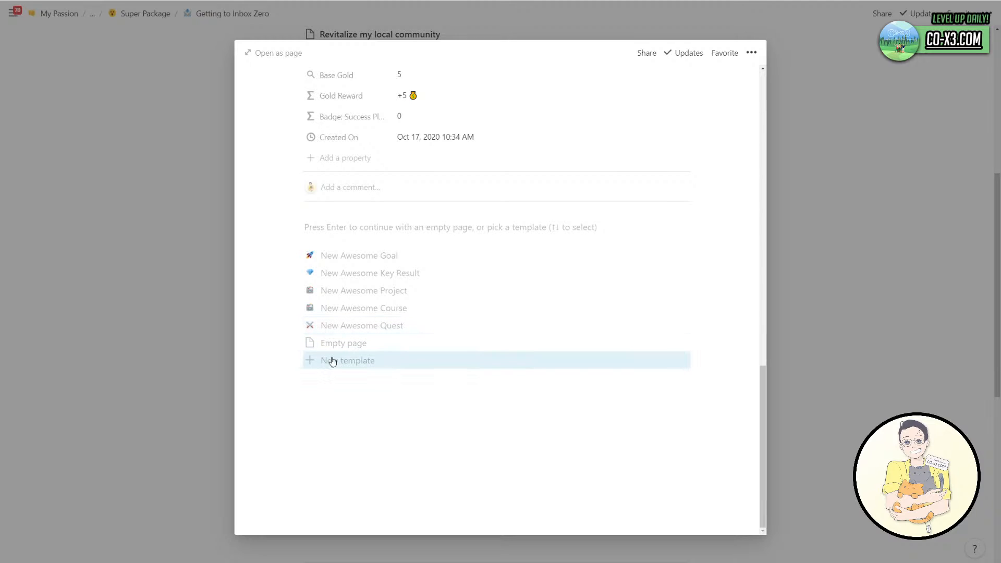
pyautogui.click(226, 352)
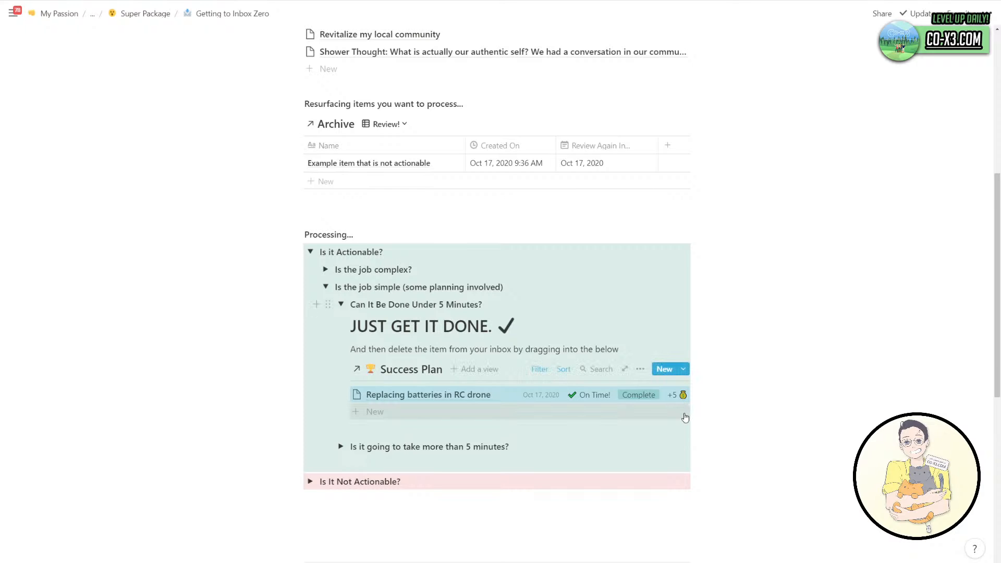
# Expand the more-than-5-minutes question and move the formula explanation blocks below the Success Plan list.
pyautogui.scroll(1, 661, 411)
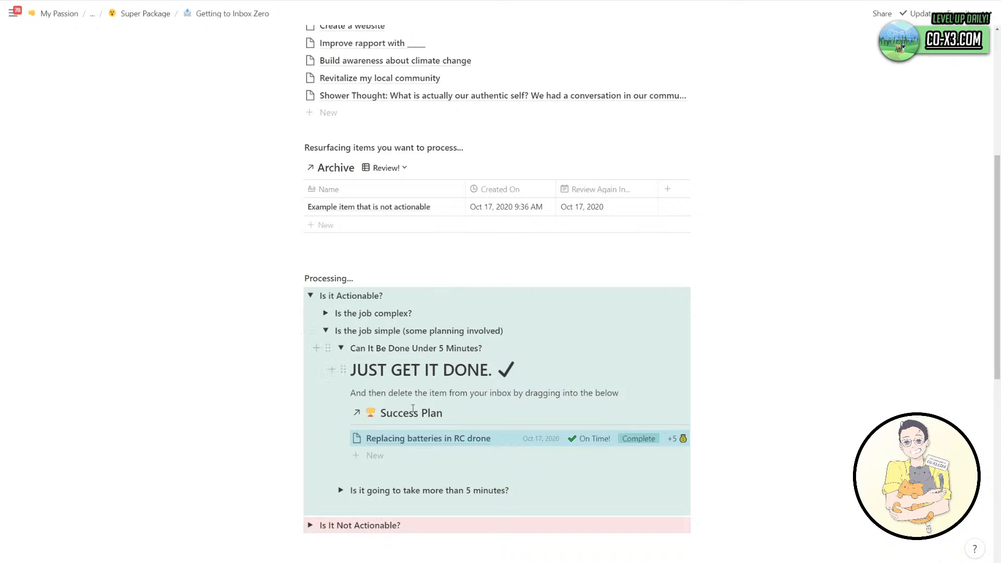
pyautogui.click(340, 347)
pyautogui.click(340, 365)
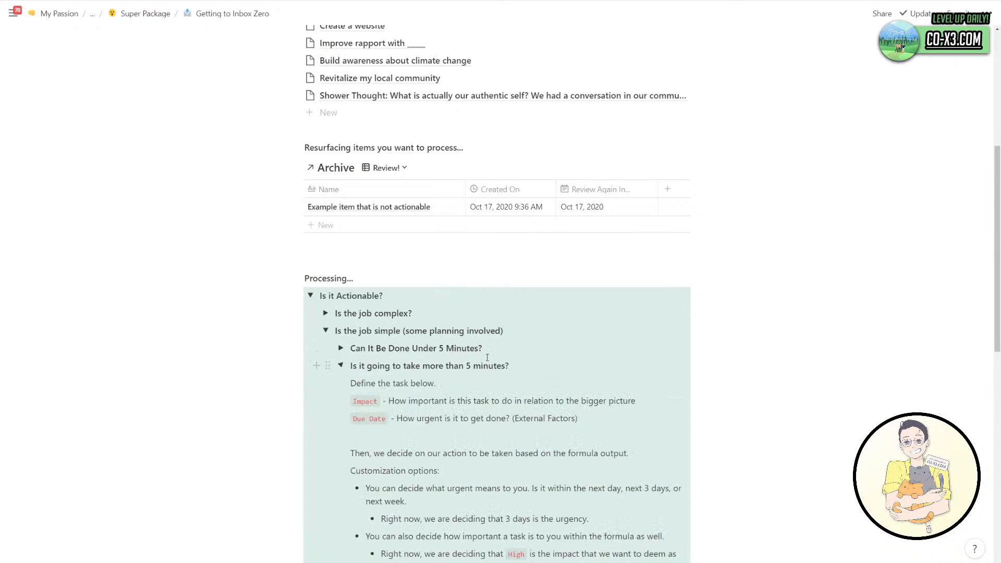
pyautogui.scroll(-2, 487, 357)
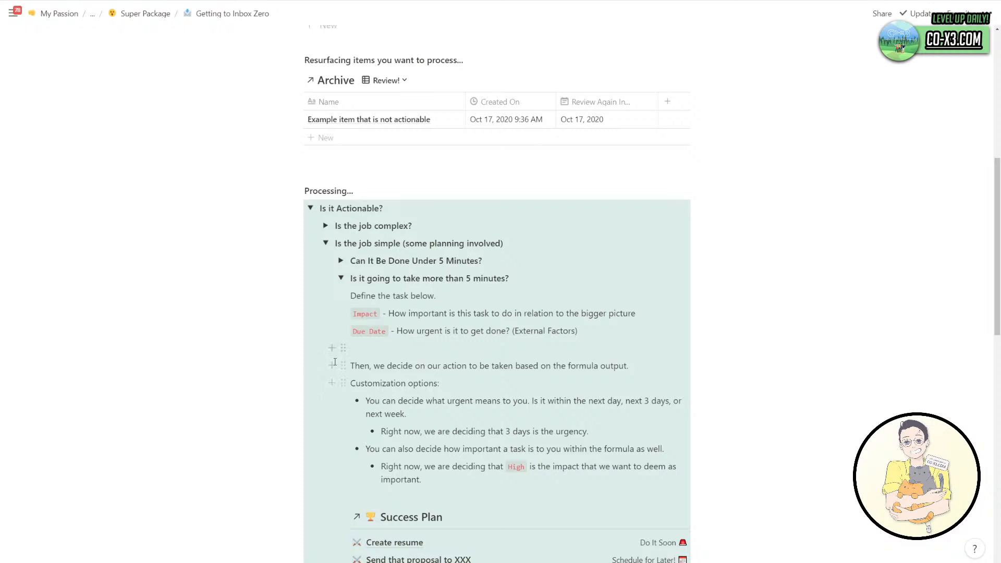
pyautogui.scroll(-2, 409, 372)
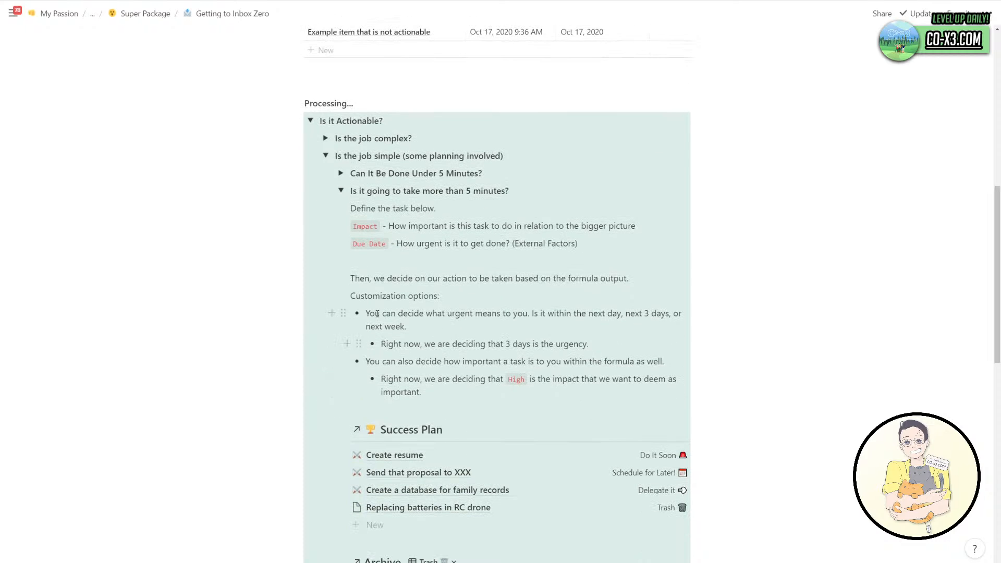
pyautogui.moveTo(376, 280); pyautogui.dragTo(426, 394)
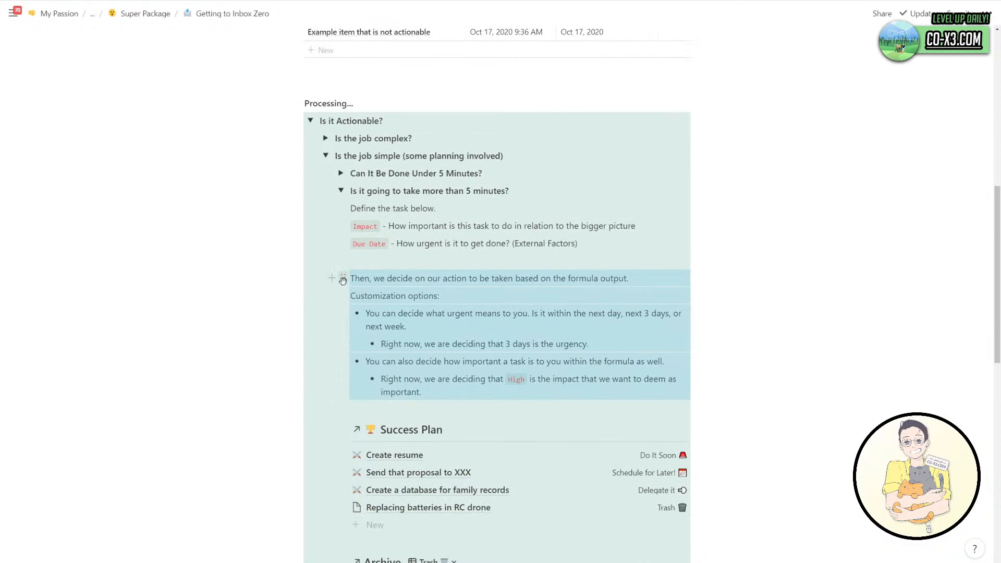
pyautogui.moveTo(343, 279); pyautogui.dragTo(385, 471)
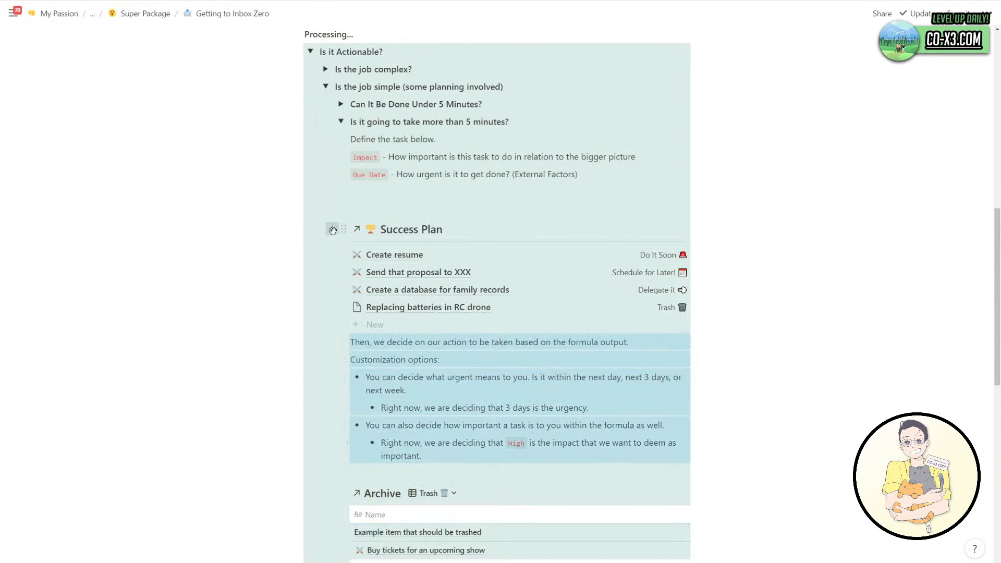
pyautogui.click(330, 228)
pyautogui.press('Escape')
pyautogui.scroll(1, 479, 263)
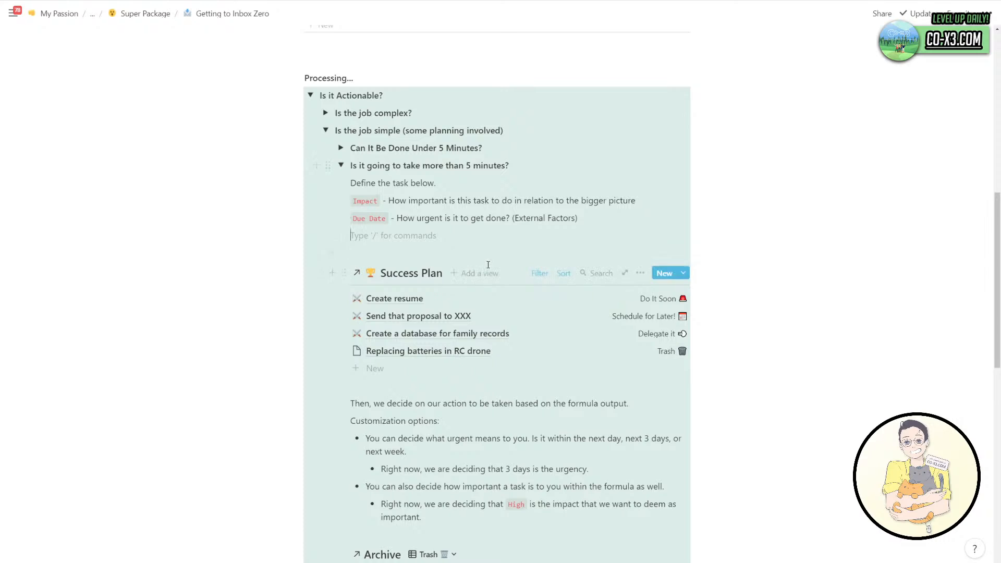
pyautogui.press('BackSpace')
pyautogui.scroll(3, 427, 282)
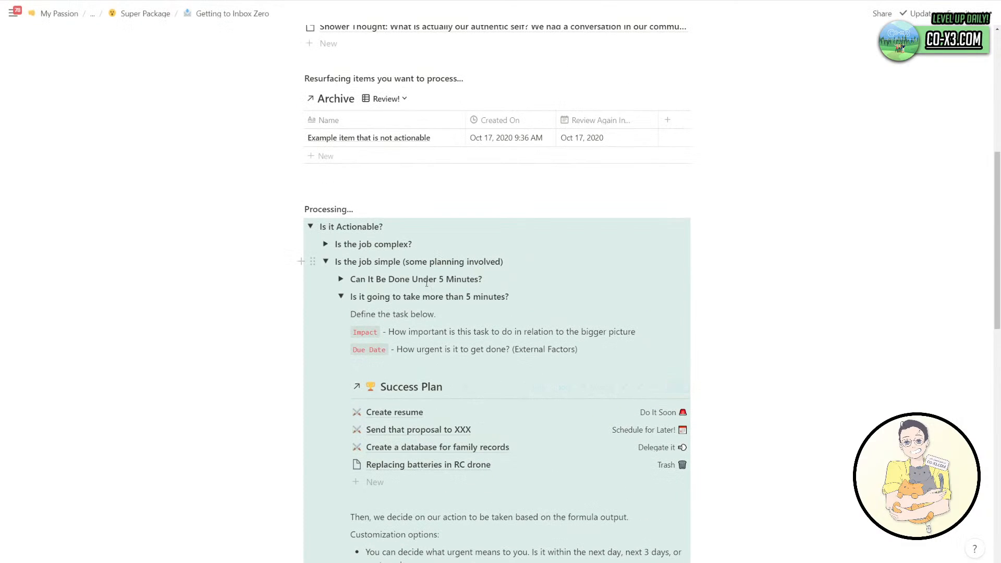
# Reword the intro line to 'Extremely important to define the properties for the task below.'.
pyautogui.click(480, 306)
pyautogui.press('Home')
pyautogui.write('Extremely impor')
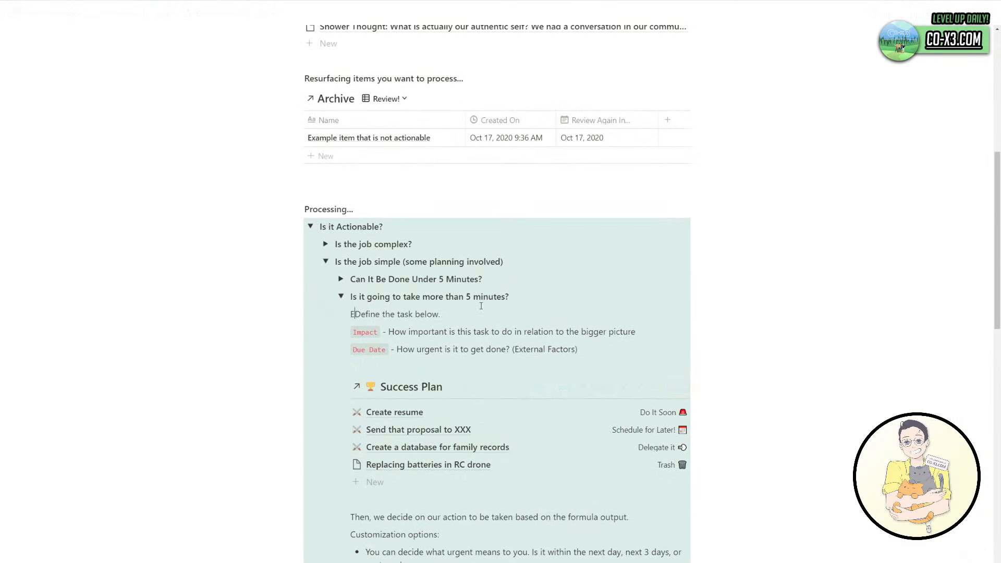
pyautogui.write('tant to')
pyautogui.press('Delete')
pyautogui.write('define the ')
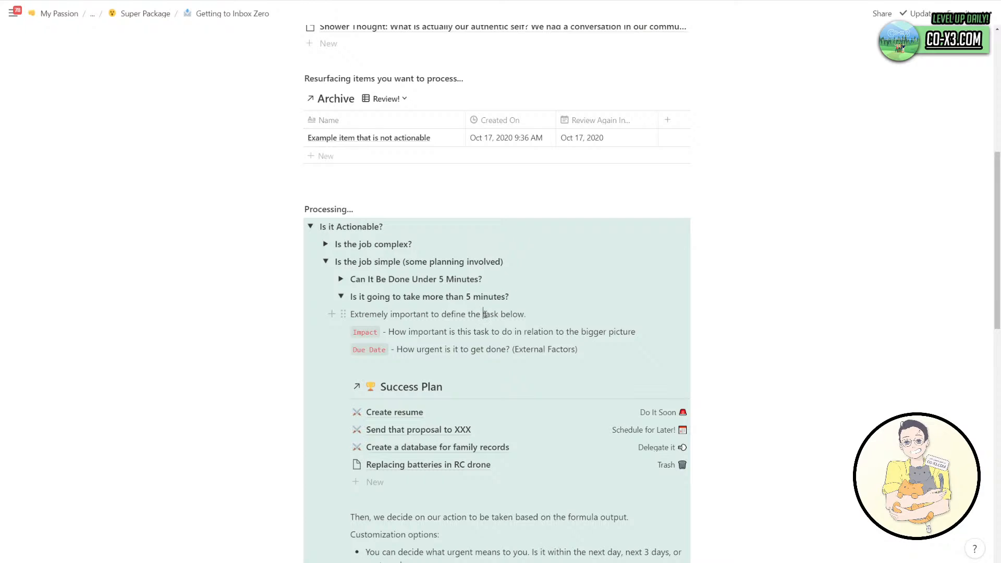
pyautogui.write('properties fo')
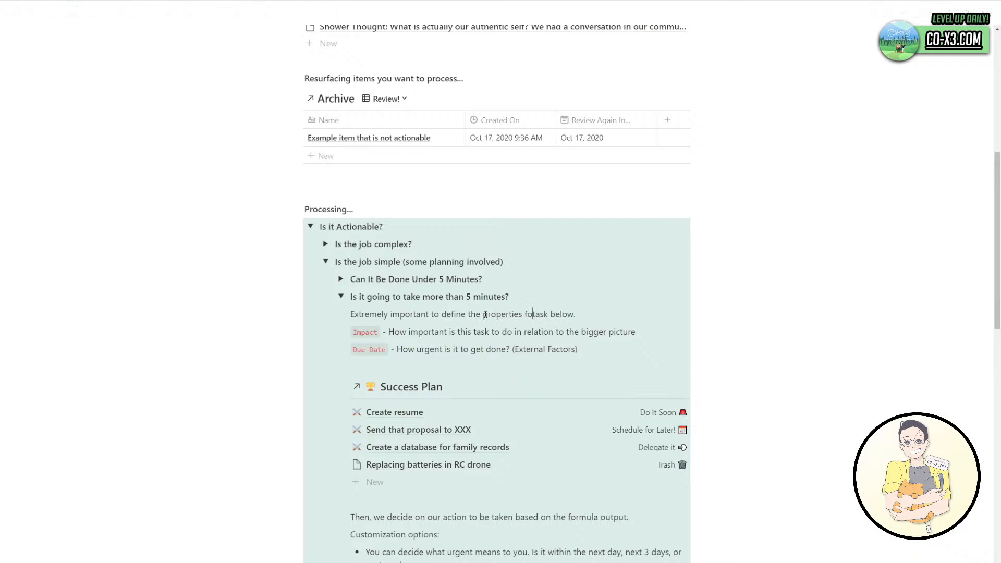
pyautogui.write('r the')
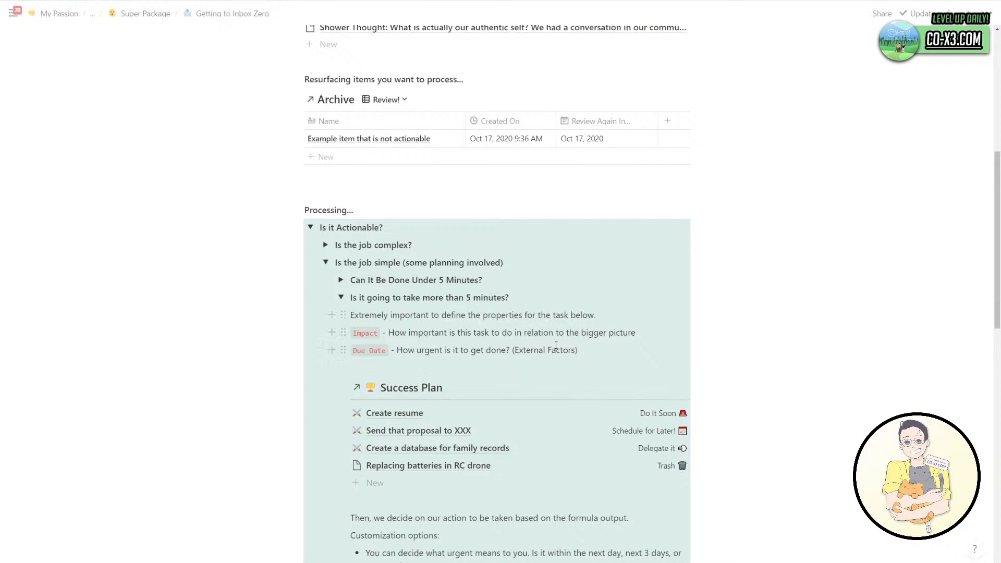
pyautogui.scroll(5, 558, 333)
pyautogui.scroll(-2, 563, 319)
pyautogui.scroll(-2, 565, 320)
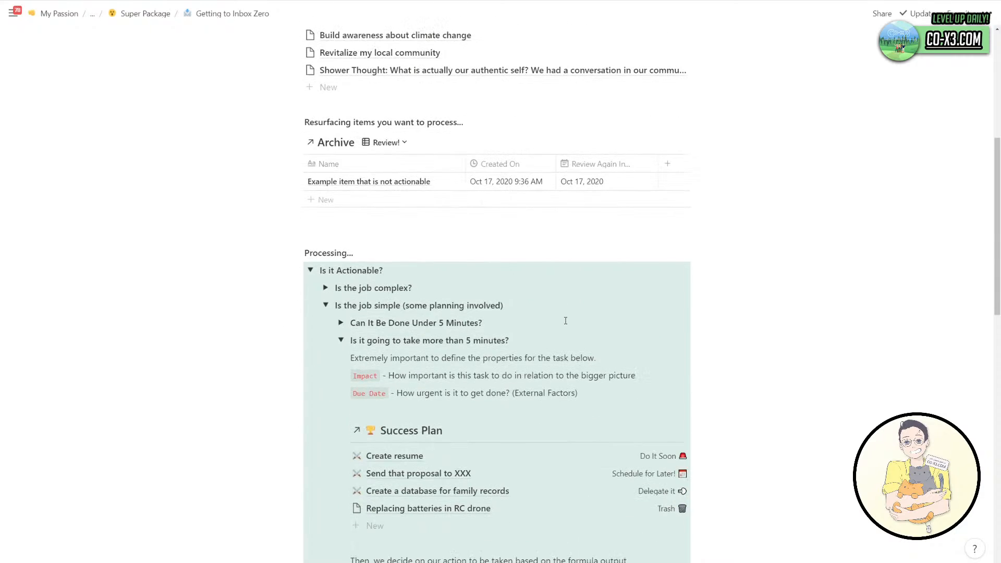
pyautogui.scroll(1, 566, 321)
pyautogui.scroll(1, 524, 280)
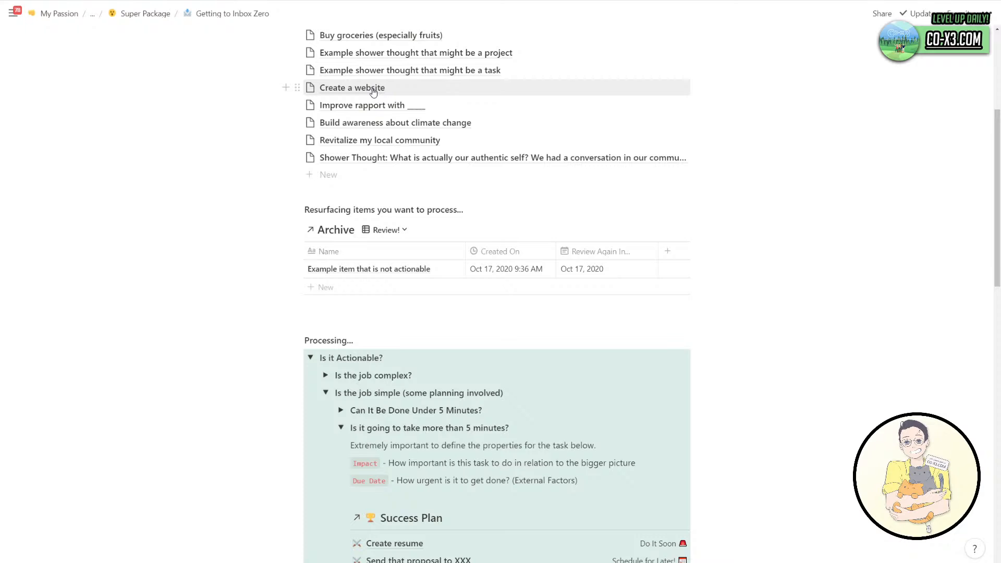
# Drag Create a website, Improve rapport and Buy groceries into Success Plan, keeping its sorting each time.
pyautogui.moveTo(374, 92); pyautogui.dragTo(465, 503)
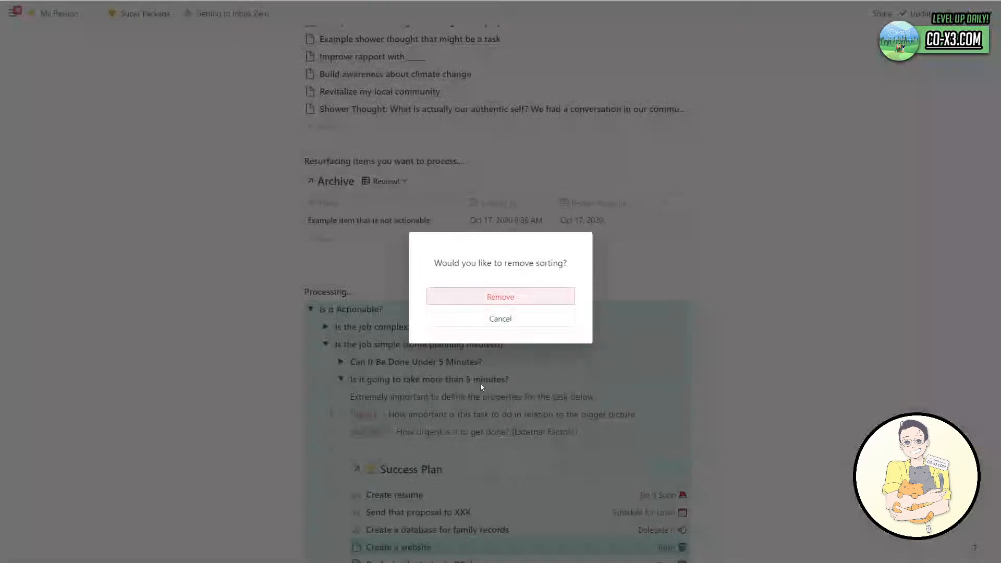
pyautogui.click(514, 320)
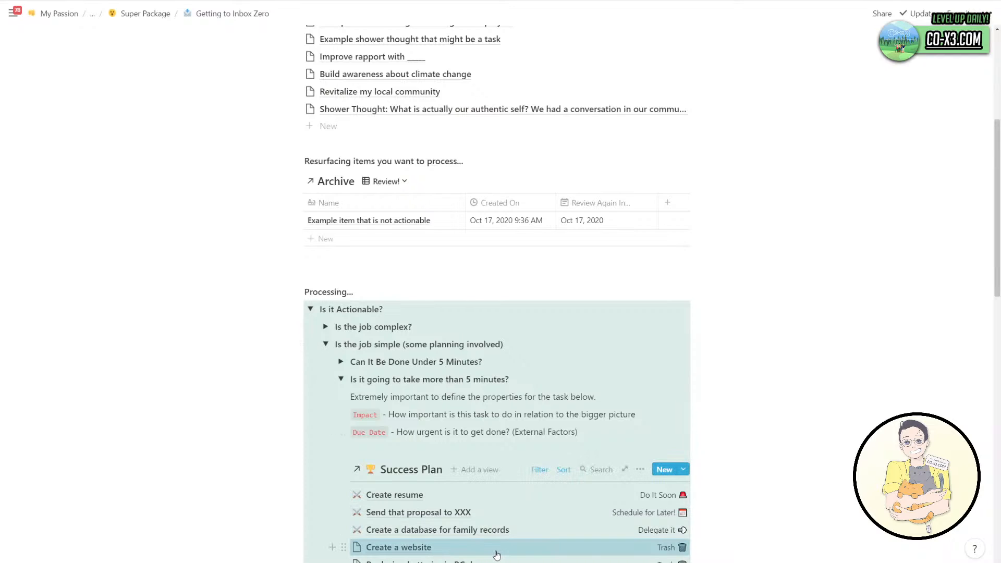
pyautogui.scroll(1, 495, 537)
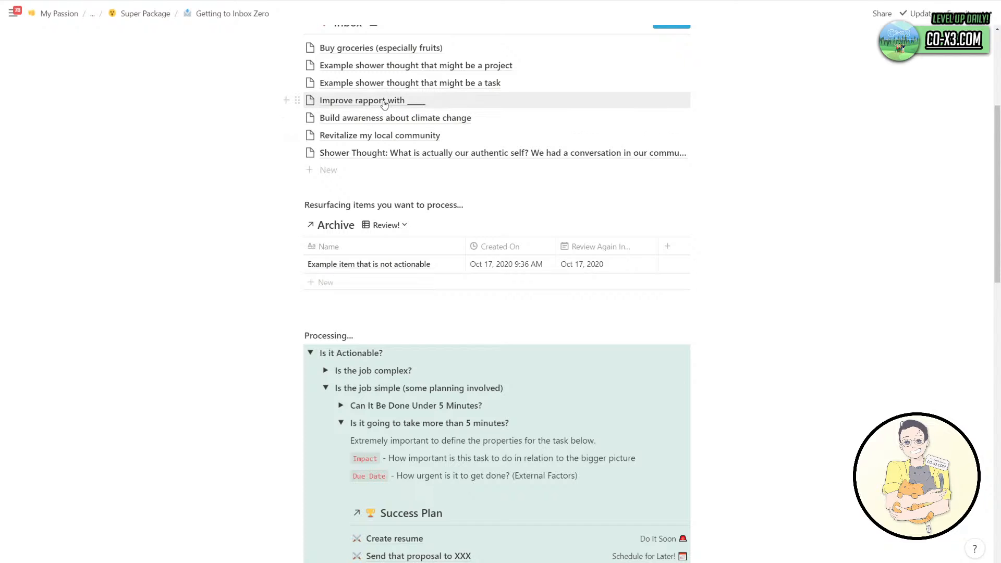
pyautogui.moveTo(411, 104); pyautogui.dragTo(464, 496)
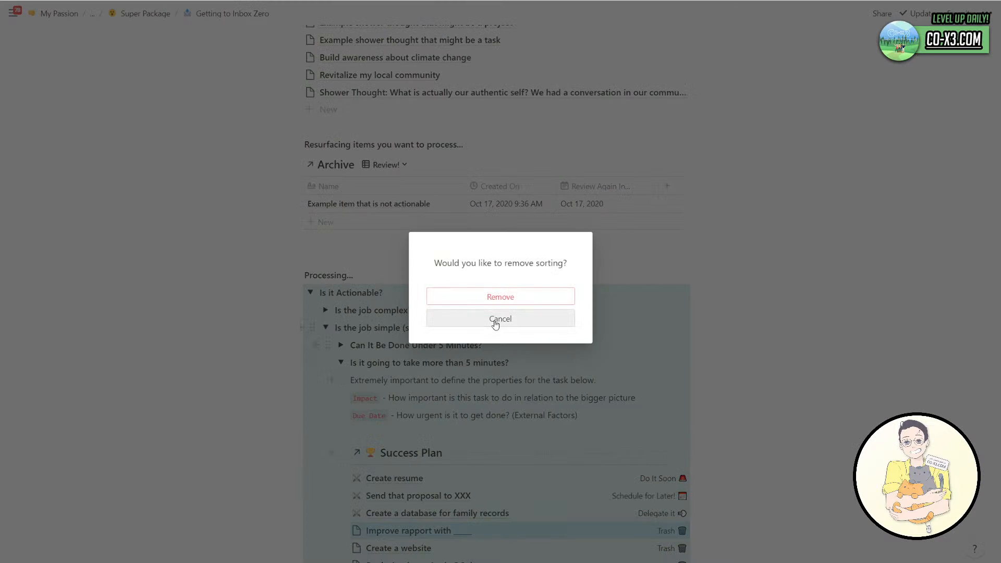
pyautogui.click(492, 319)
pyautogui.scroll(1, 491, 340)
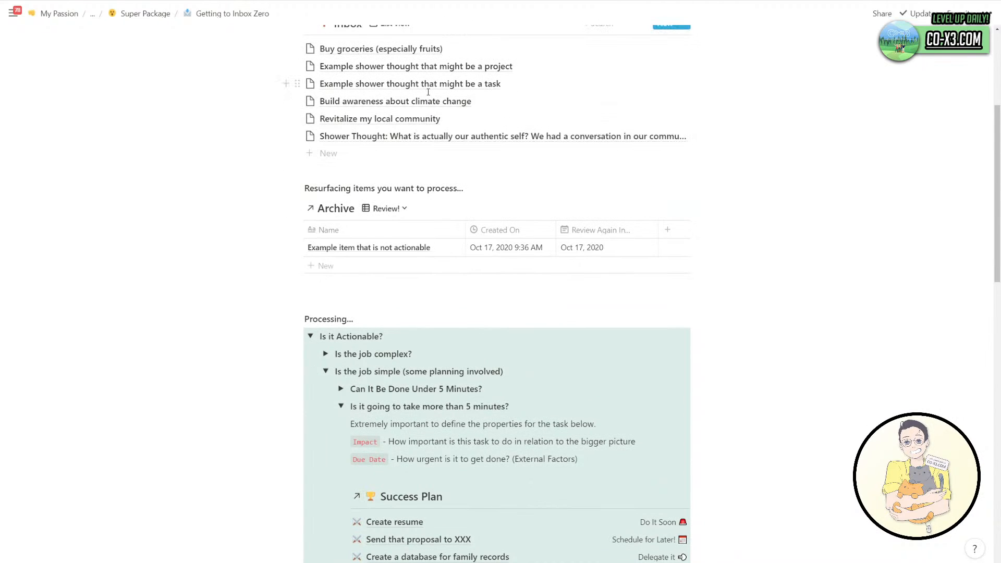
pyautogui.moveTo(417, 49); pyautogui.dragTo(527, 499)
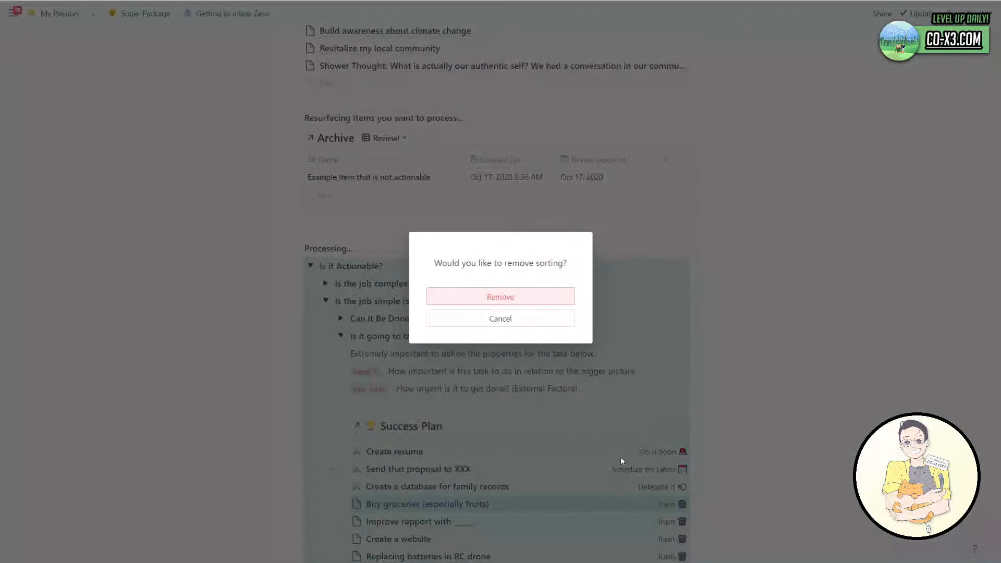
pyautogui.click(513, 324)
pyautogui.scroll(-2, 490, 443)
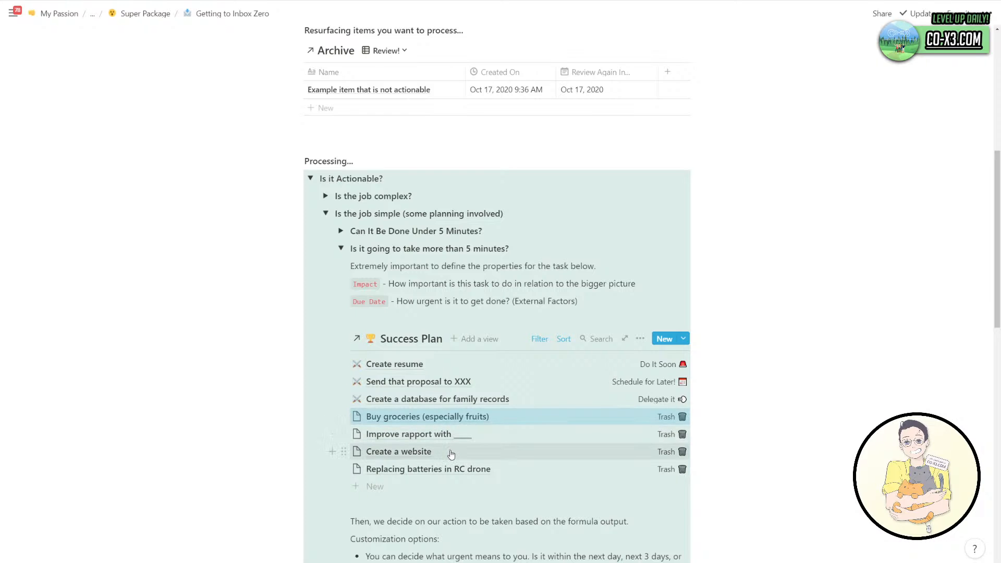
pyautogui.click(449, 452)
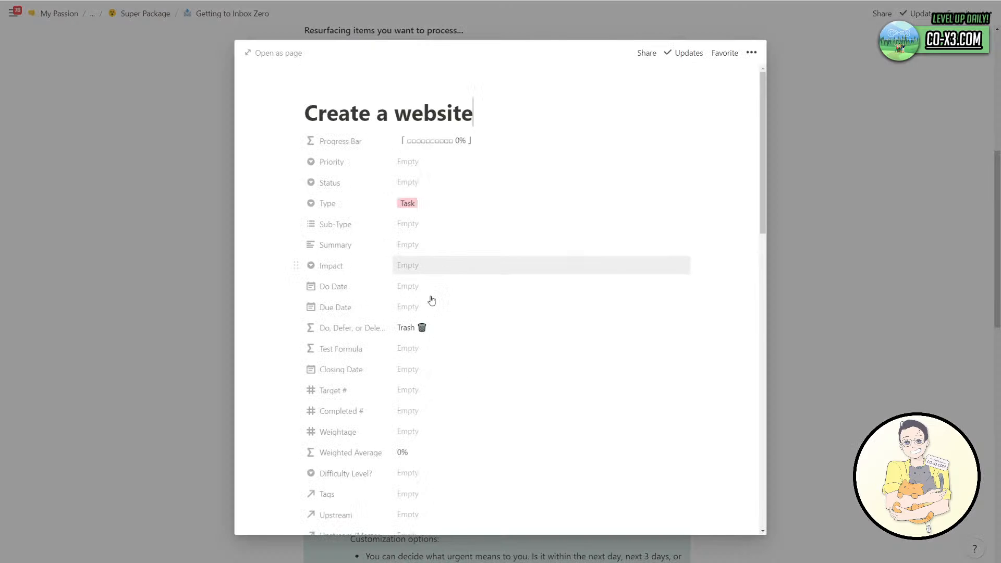
# Apply the task template to Create a website and set its Impact to S-High.
pyautogui.scroll(-15, 432, 300)
pyautogui.click(396, 440)
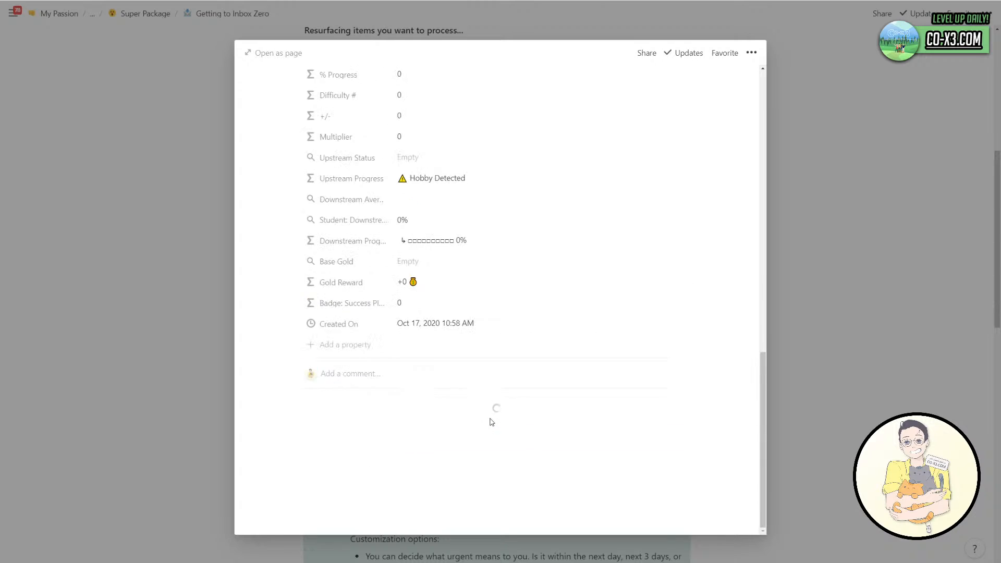
pyautogui.scroll(10, 490, 422)
pyautogui.click(435, 340)
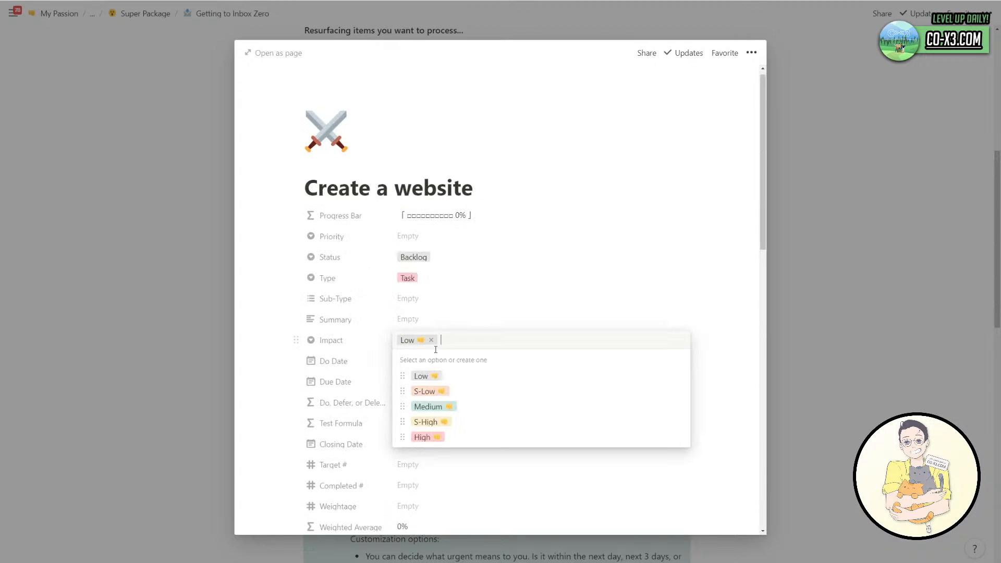
pyautogui.click(452, 422)
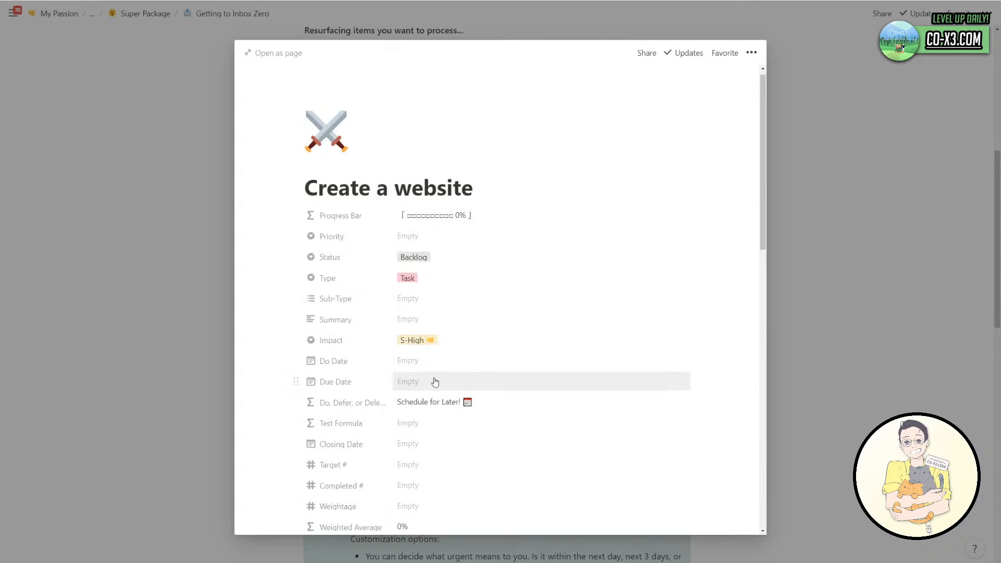
# Set Create a website's due date to Oct 24, 2020 and do date to Oct 23, 2020.
pyautogui.click(435, 382)
pyautogui.click(518, 217)
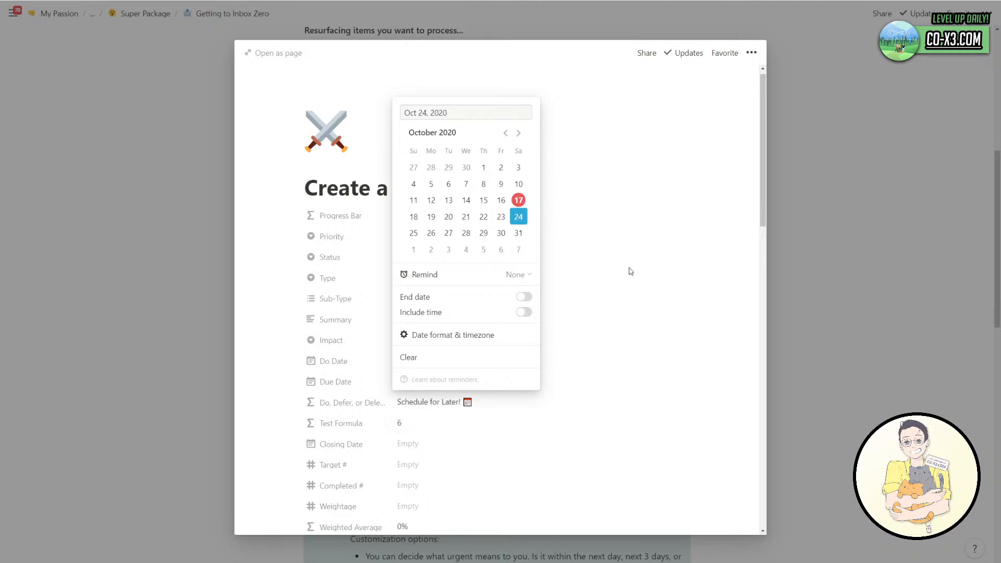
pyautogui.click(631, 271)
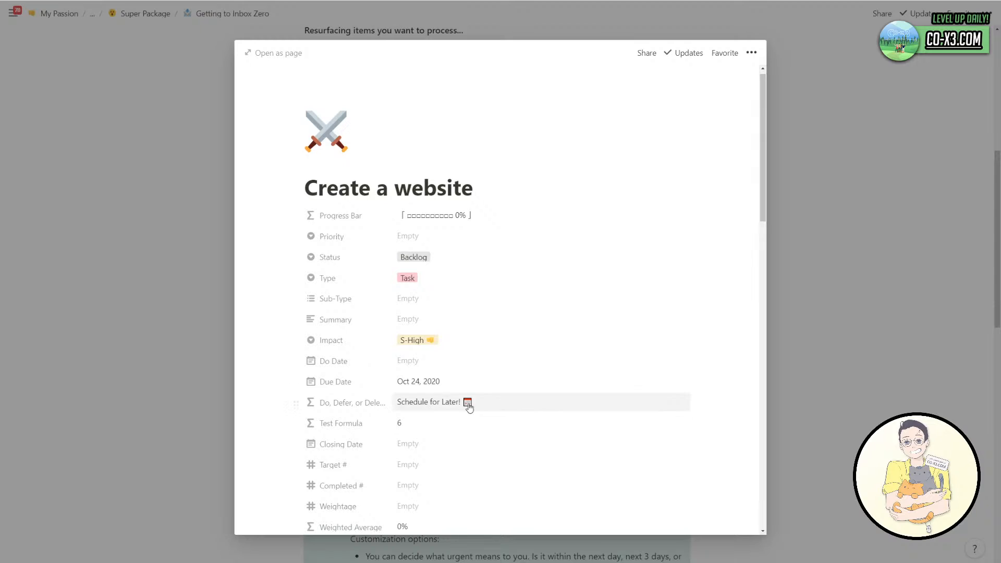
pyautogui.click(436, 365)
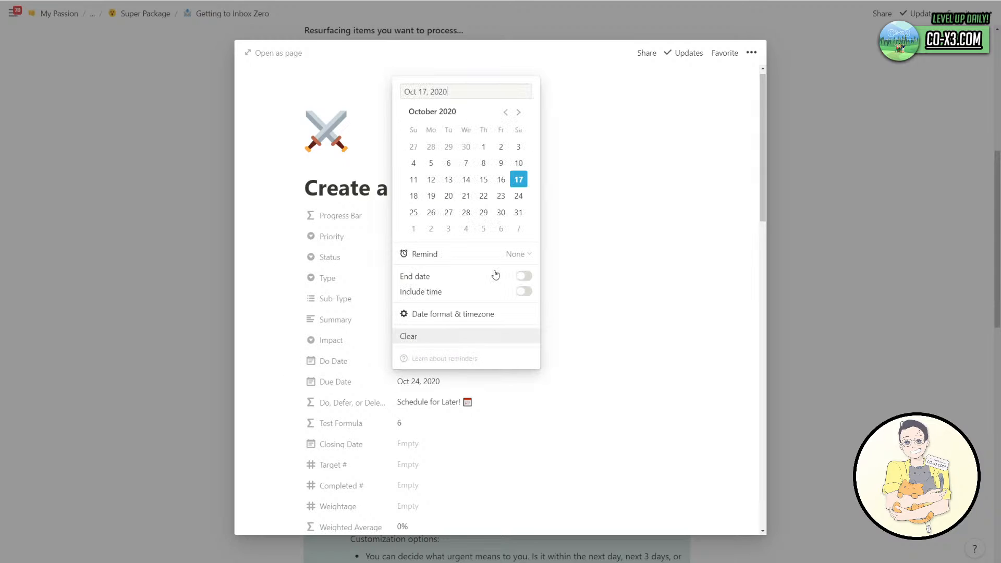
pyautogui.click(501, 196)
pyautogui.click(650, 380)
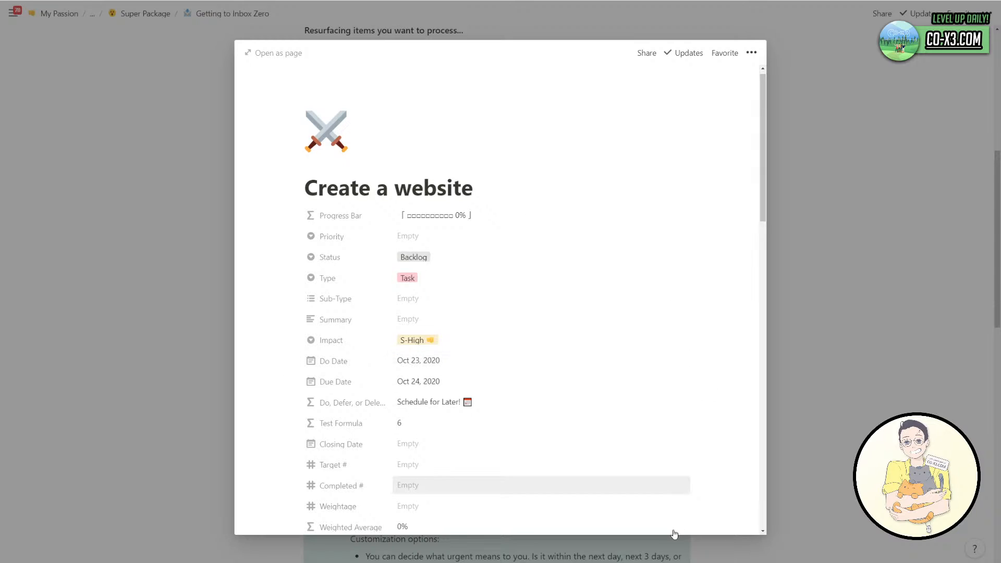
pyautogui.click(846, 420)
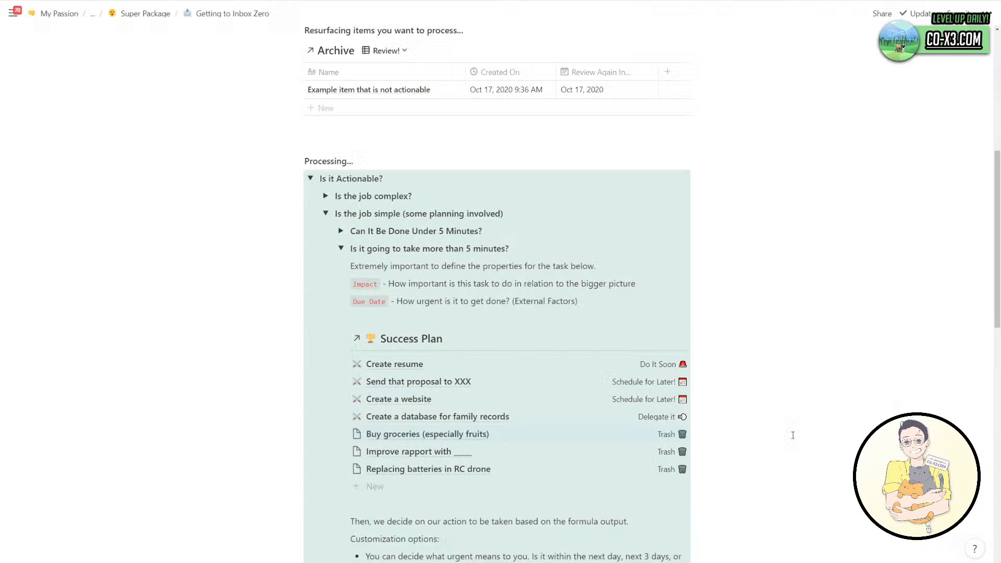
pyautogui.click(607, 417)
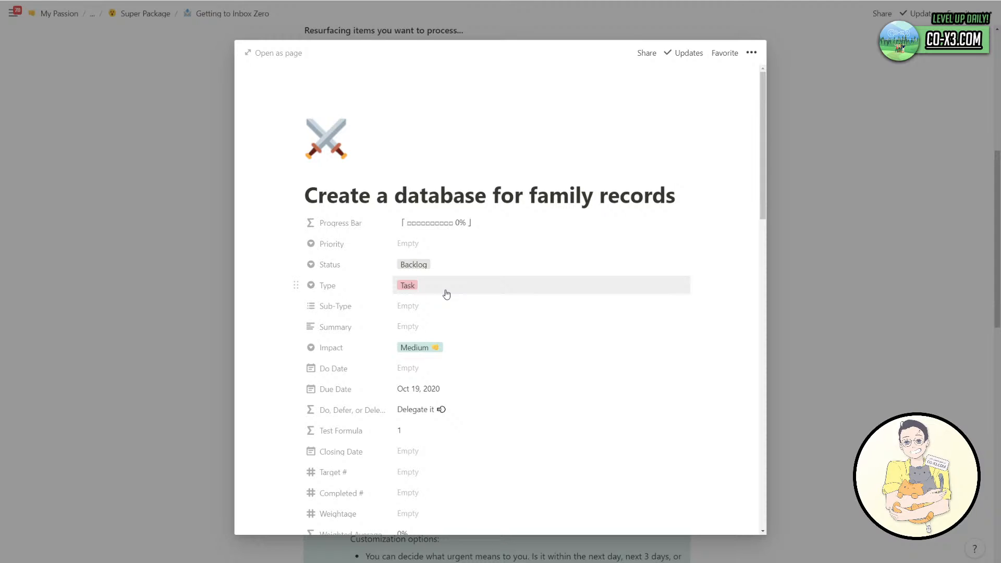
# Close the family-records preview and make the 'Customization options:' text bold.
pyautogui.click(173, 120)
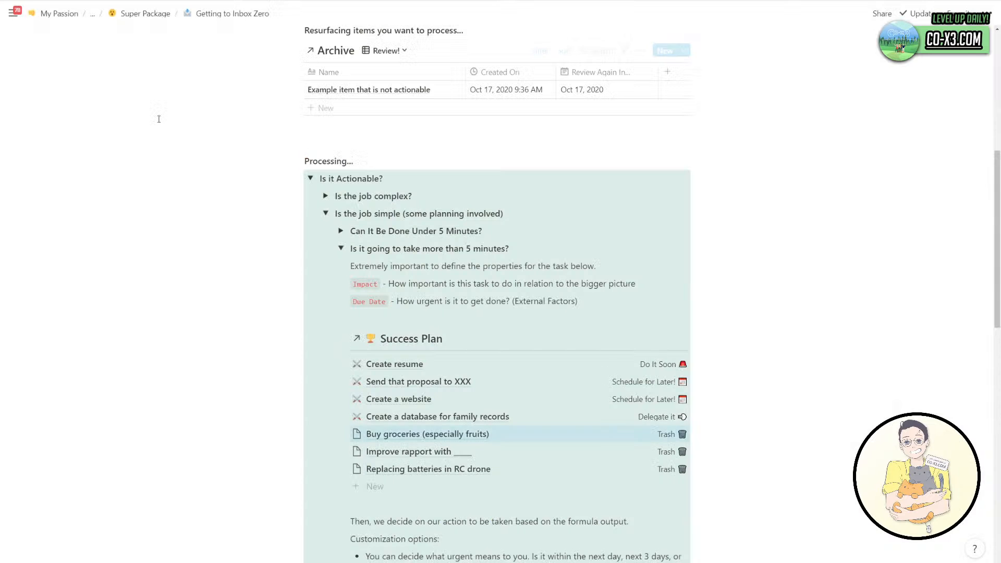
pyautogui.scroll(-4, 344, 185)
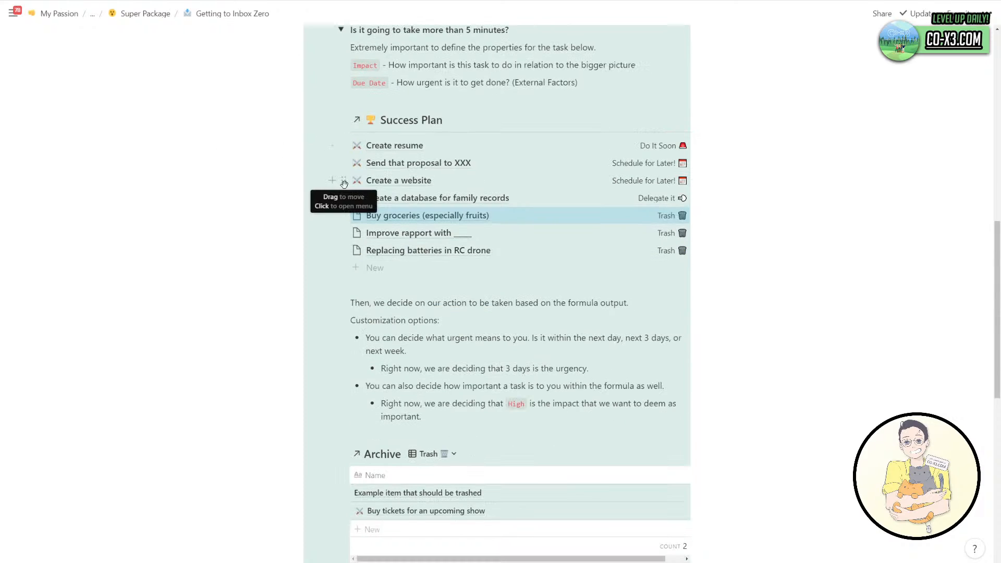
pyautogui.scroll(-3, 552, 295)
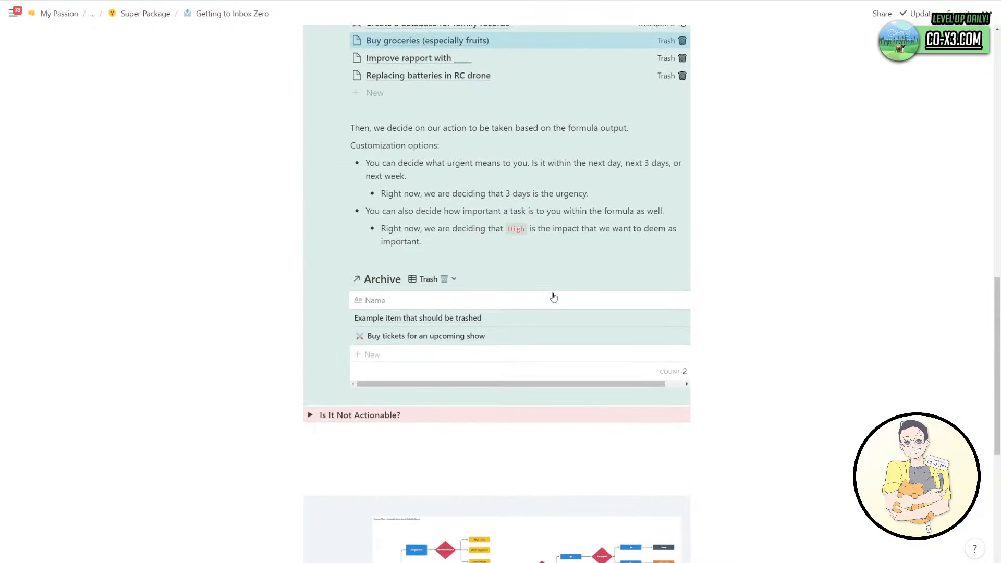
pyautogui.scroll(6, 552, 297)
pyautogui.scroll(-4, 552, 297)
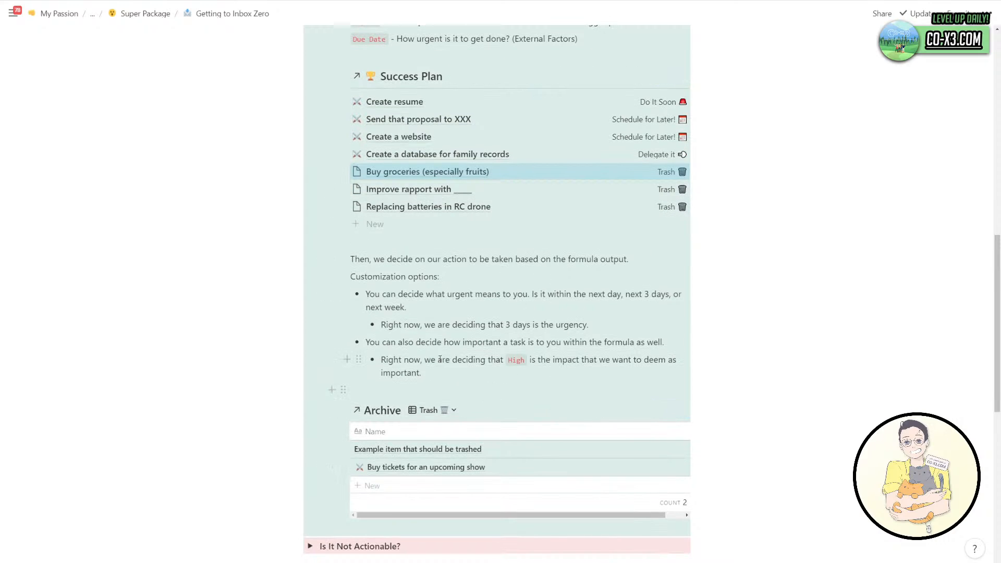
pyautogui.click(473, 281)
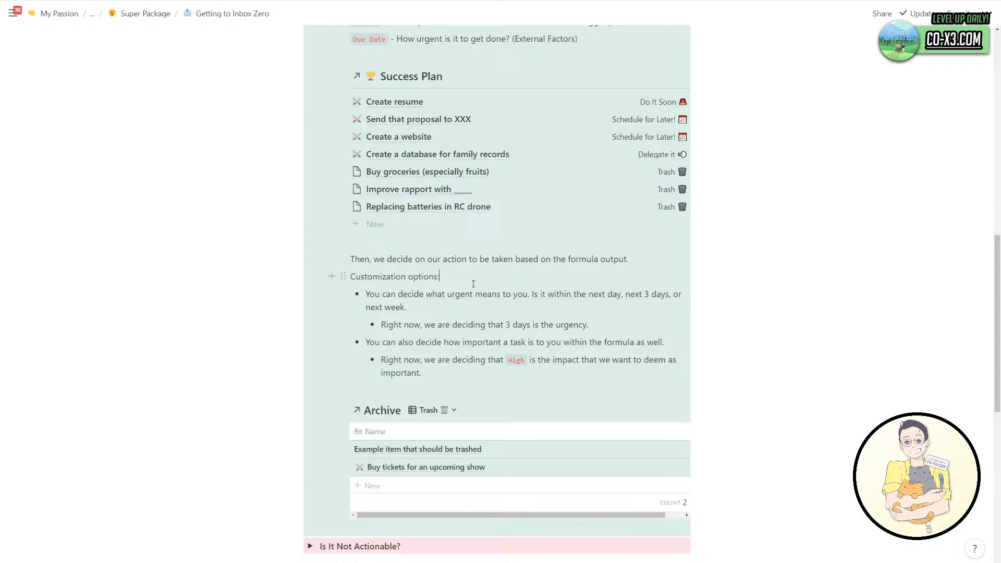
pyautogui.hotkey('shift', 'Home')
pyautogui.hotkey('ctrl', 'b')
pyautogui.click(447, 306)
pyautogui.scroll(12, 614, 352)
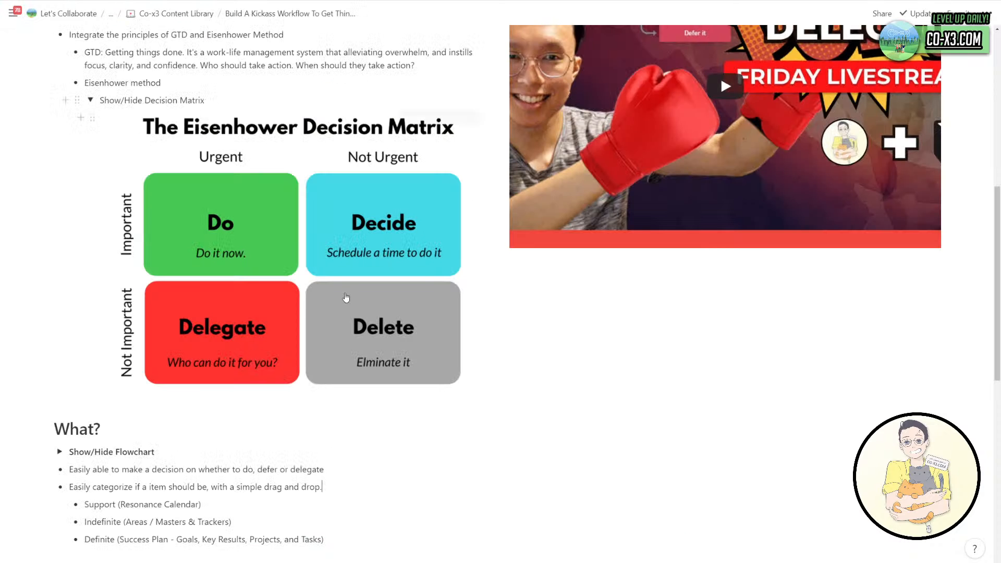
# Collapse the decision matrix image, tick the non-action items matrix and delete the Trash sub-item.
pyautogui.click(90, 100)
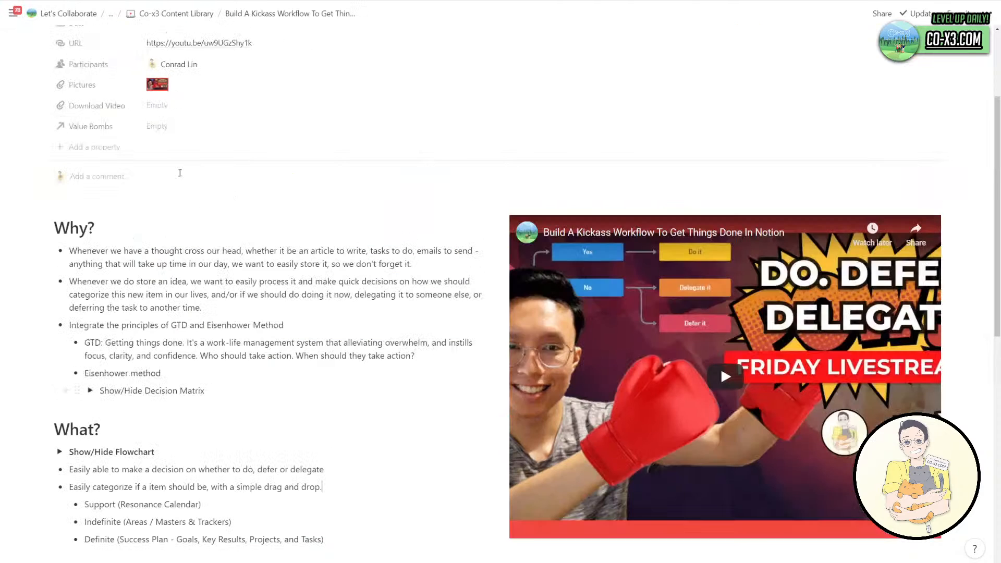
pyautogui.scroll(-5, 207, 258)
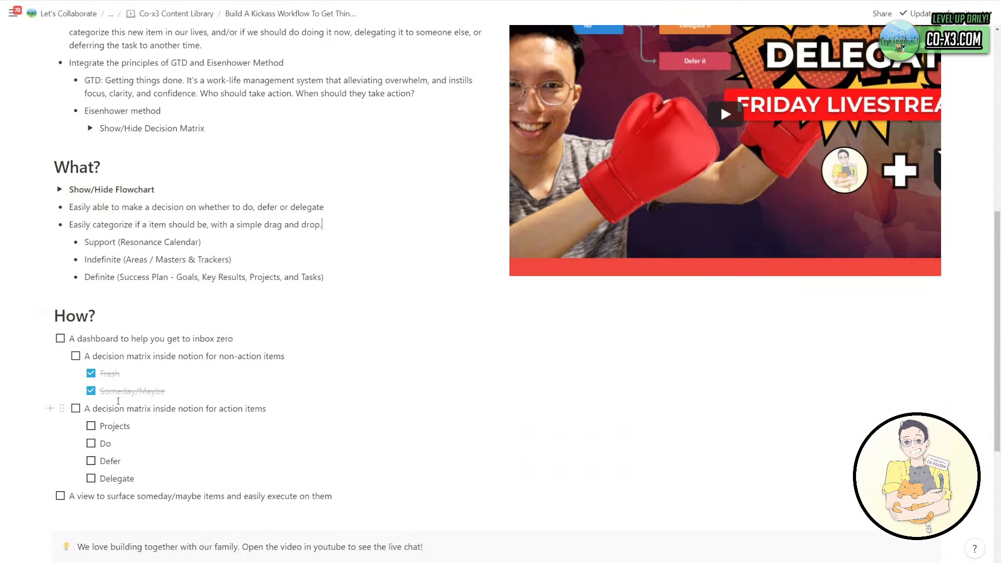
pyautogui.click(76, 357)
pyautogui.moveTo(121, 374); pyautogui.dragTo(99, 373)
pyautogui.press('BackSpace')
pyautogui.press('BackSpace')
pyautogui.press('BackSpace')
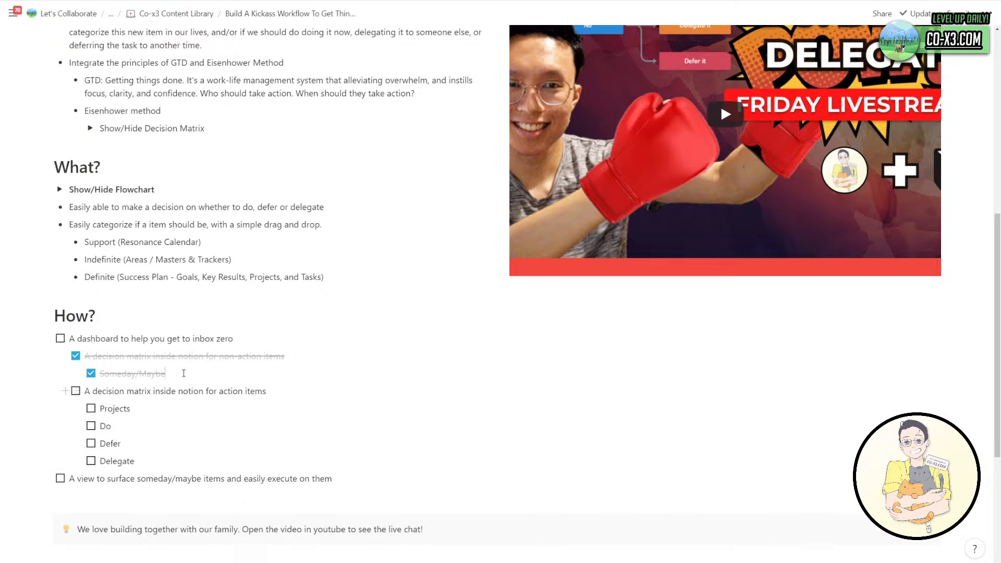
# Add 'Support Database' and 'Areas of Competence Database' to-dos, ticking Areas of Competence and Someday/Maybe.
pyautogui.click(102, 378)
pyautogui.press('Return')
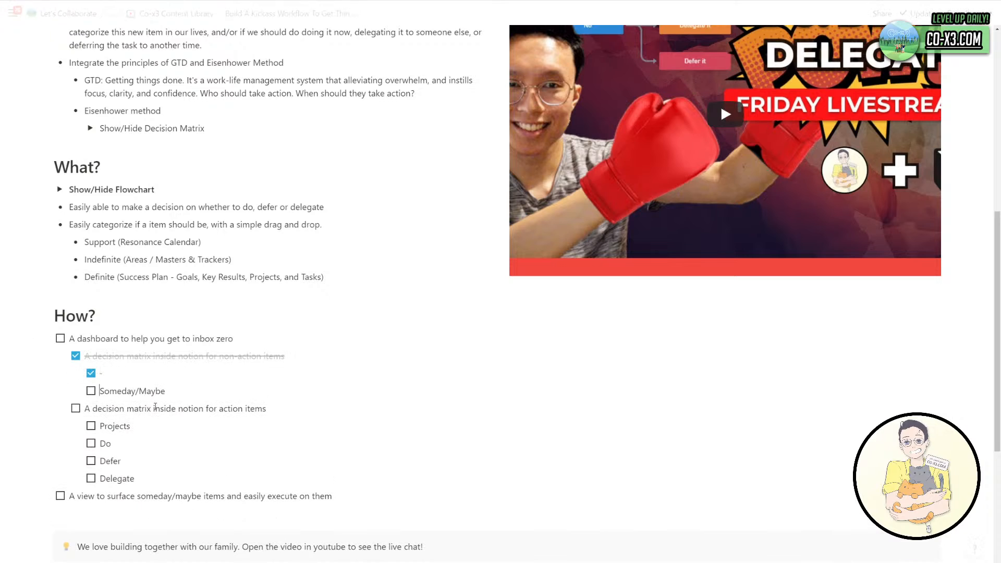
pyautogui.press('Up')
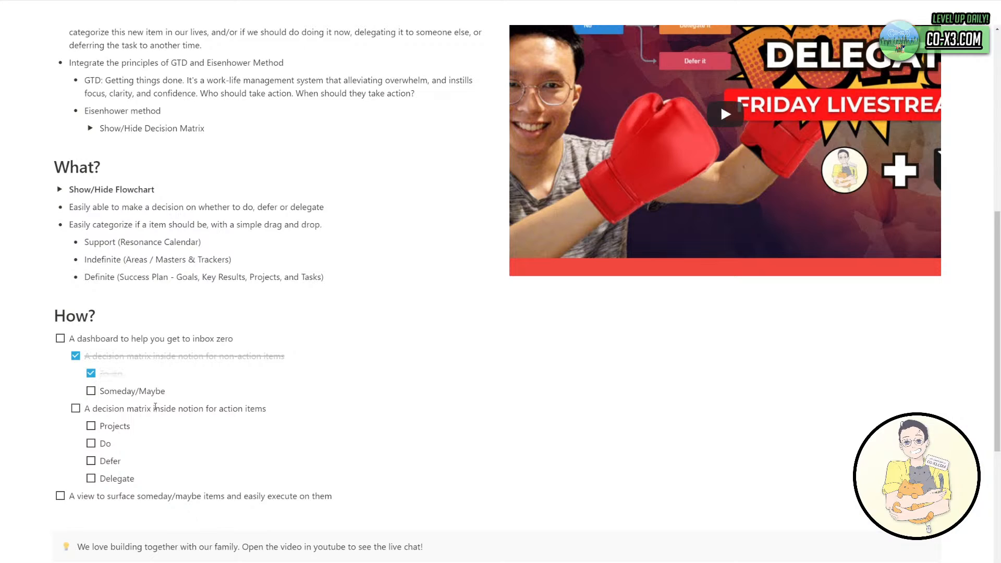
pyautogui.write('Support Area')
pyautogui.press('BackSpace')
pyautogui.press('BackSpace')
pyautogui.press('BackSpace')
pyautogui.press('BackSpace')
pyautogui.press('BackSpace')
pyautogui.write('Database')
pyautogui.press('Return')
pyautogui.write('Areas')
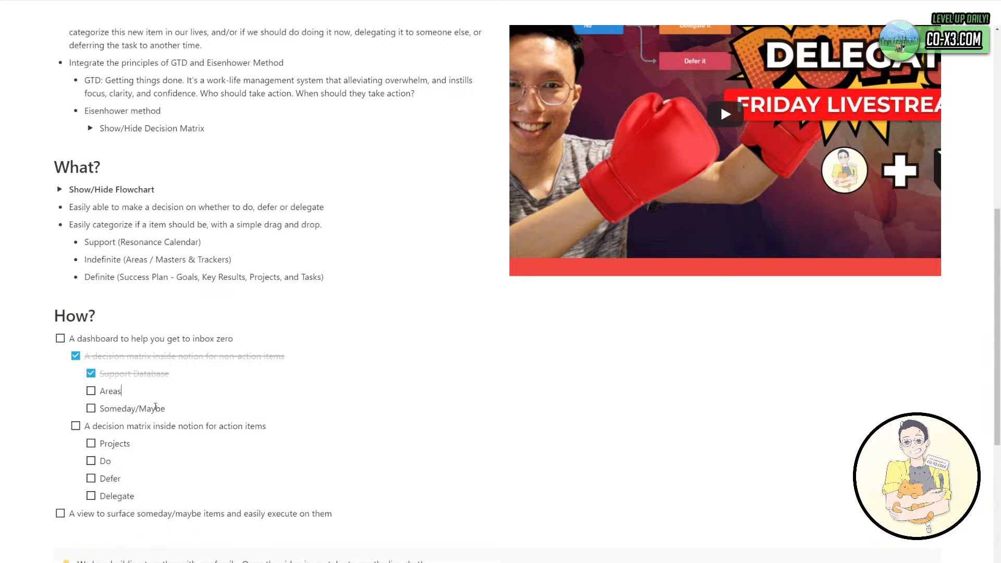
pyautogui.write(' of Competence Database')
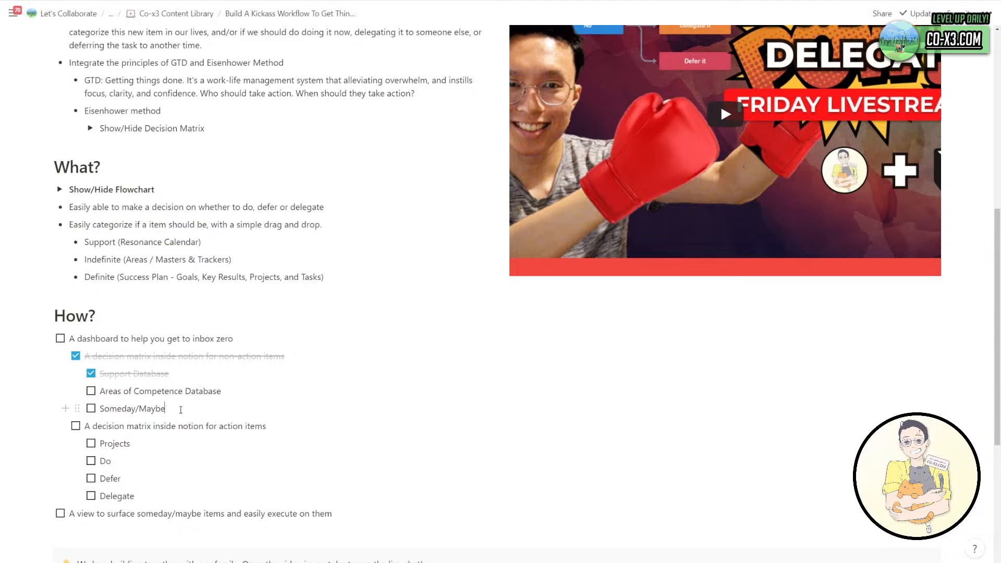
pyautogui.write(' Database')
pyautogui.click(91, 391)
pyautogui.click(89, 408)
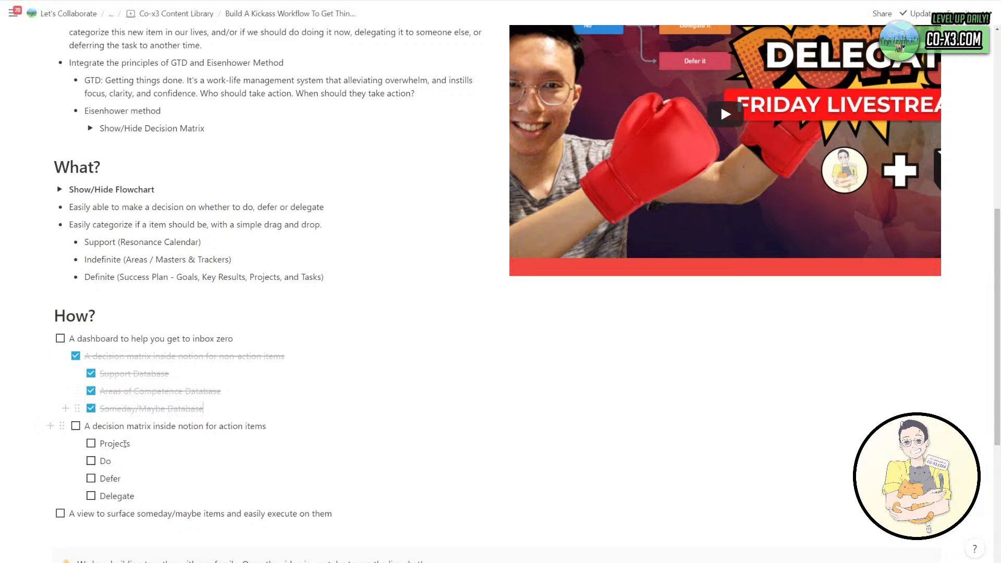
# Rename the Projects item to 'Complex Items (Goals, Key Results, Projects)' and tick it.
pyautogui.doubleClick(162, 444)
pyautogui.write('Complext l')
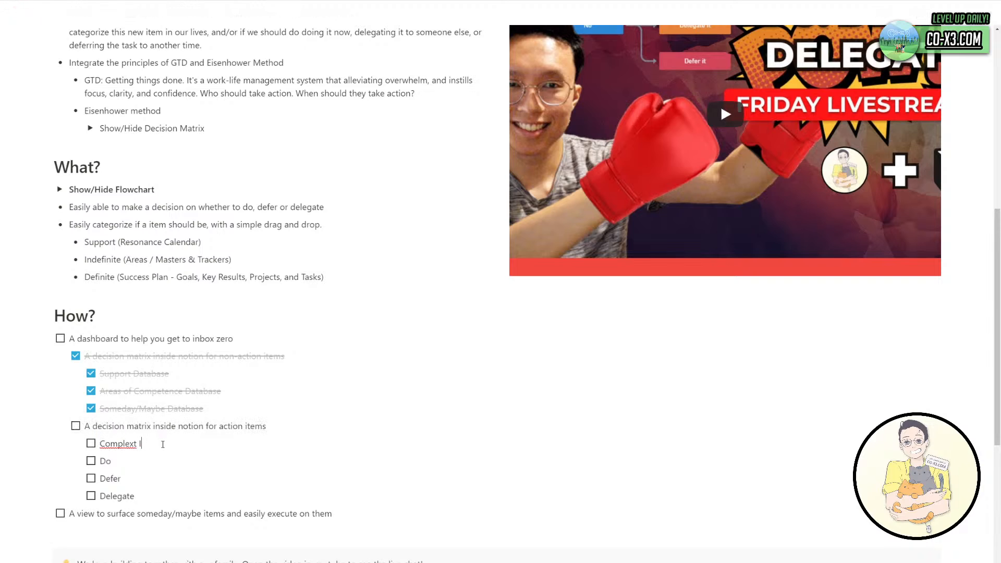
pyautogui.press('BackSpace')
pyautogui.press('BackSpace')
pyautogui.press('BackSpace')
pyautogui.write('Items (Goals, Key Results,')
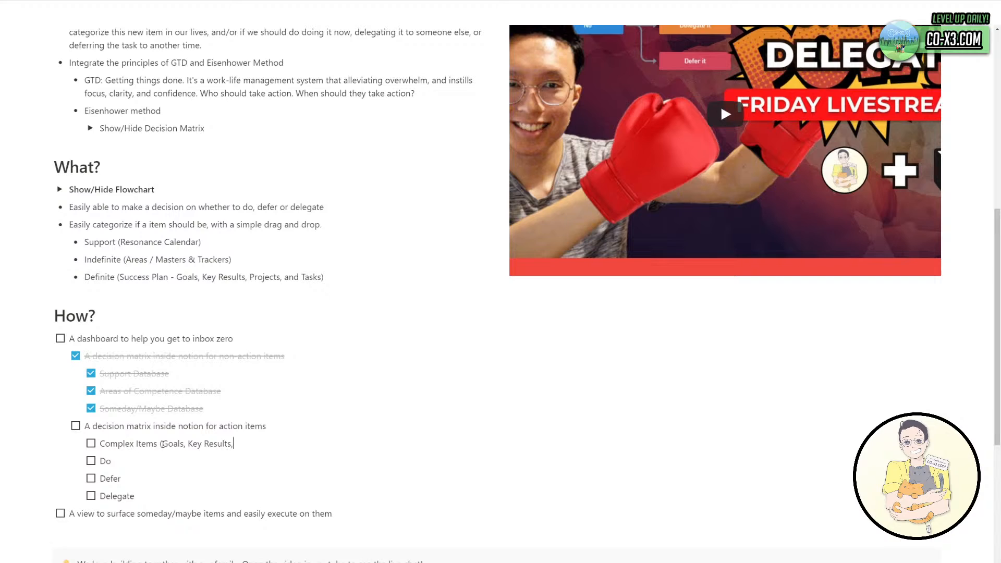
pyautogui.write(' Projects)')
pyautogui.click(91, 443)
# Add a 'Formula for:' to-do with Do, Defer and Delegate nested beneath it.
pyautogui.click(113, 461)
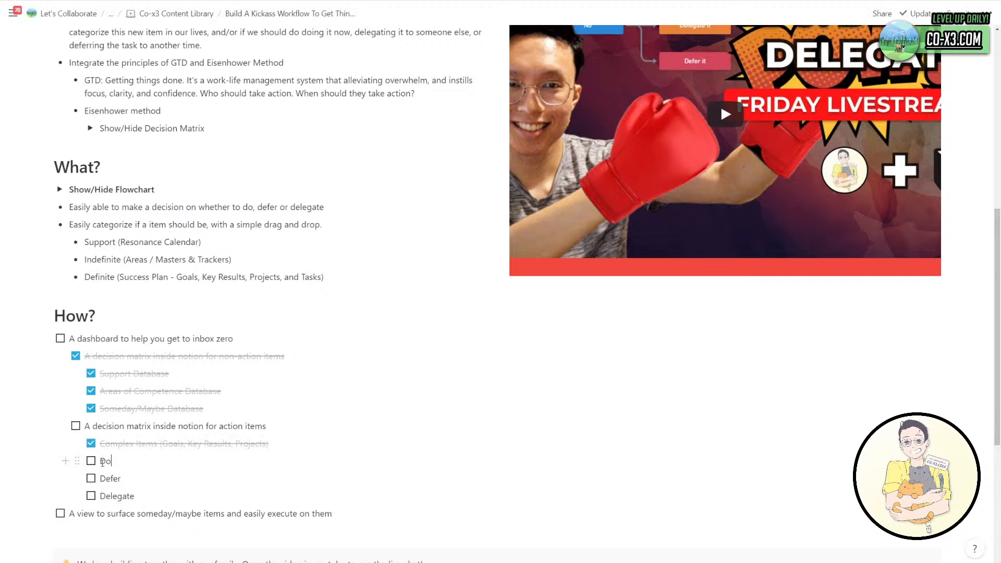
pyautogui.click(102, 461)
pyautogui.write('Formula for:')
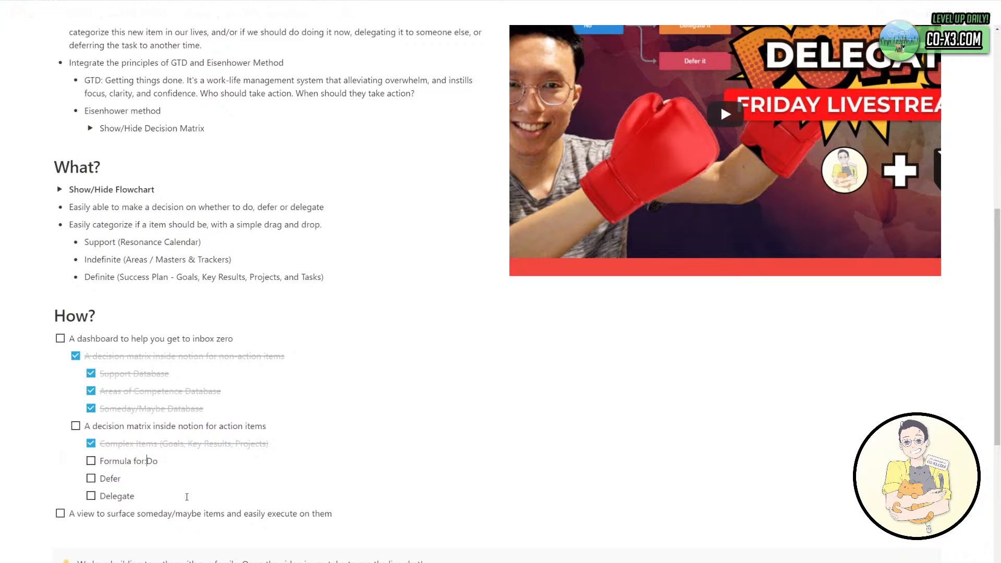
pyautogui.press('Return')
pyautogui.press('Tab')
pyautogui.press('Down')
pyautogui.press('Tab')
pyautogui.press('Down')
pyautogui.press('Tab')
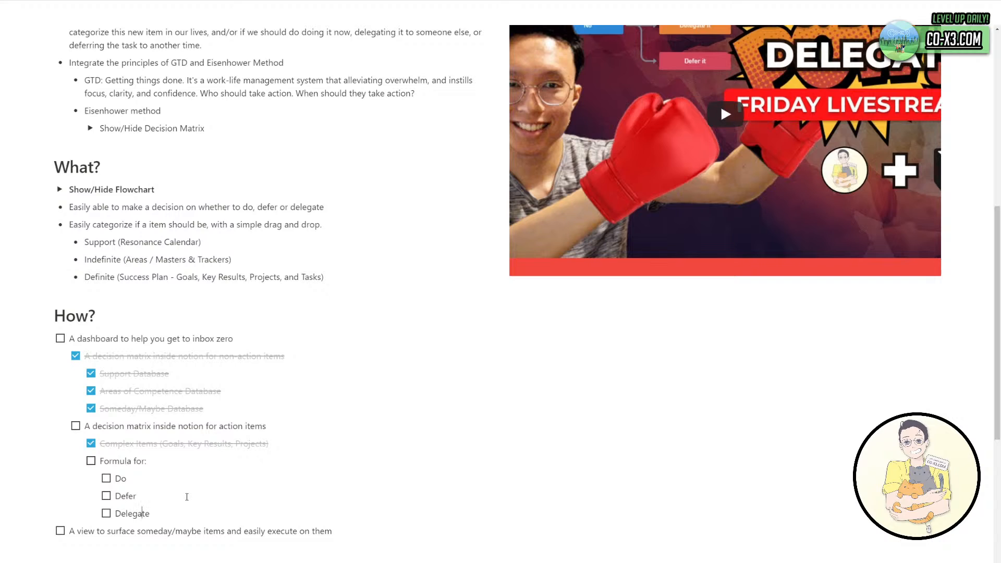
# Tick Do, Defer, Delegate and the 'Formula for:' item.
pyautogui.click(106, 479)
pyautogui.click(106, 496)
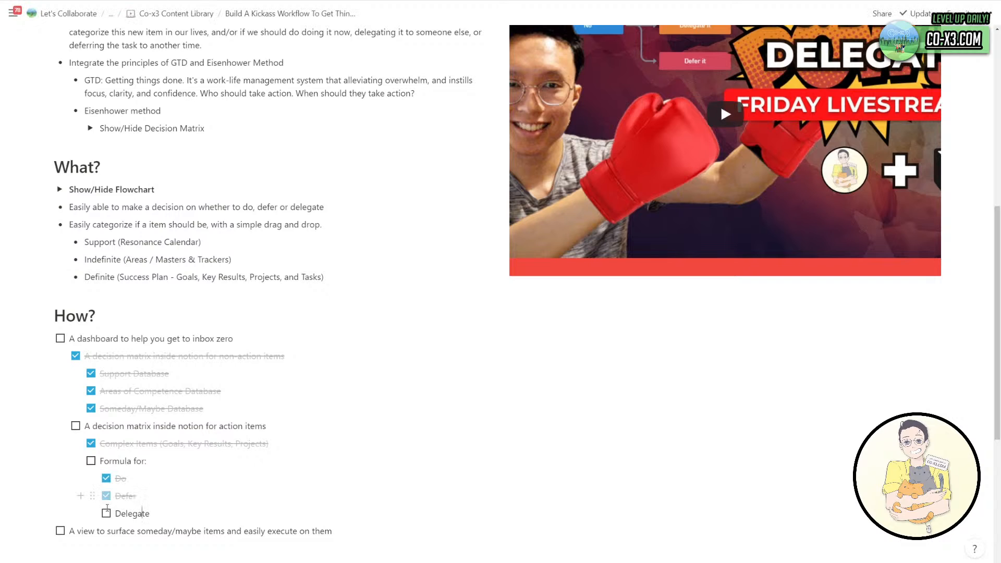
pyautogui.click(107, 513)
pyautogui.moveTo(93, 465); pyautogui.dragTo(154, 508)
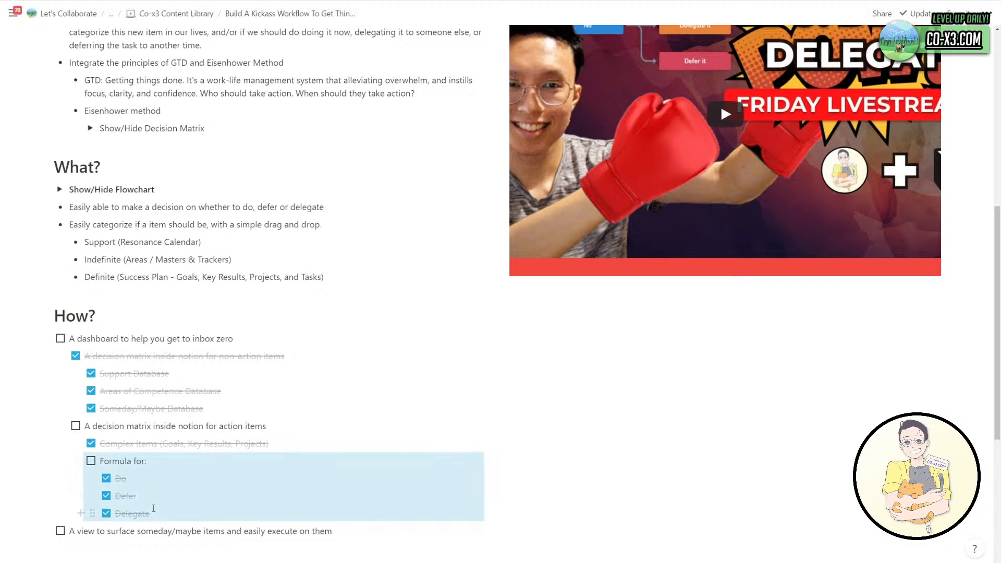
pyautogui.click(91, 461)
# Add a 'Trash Database' to-do after Delegate, then tick it and the someday/maybe view item.
pyautogui.click(162, 514)
pyautogui.press('Return')
pyautogui.hotkey('shift', 'Tab')
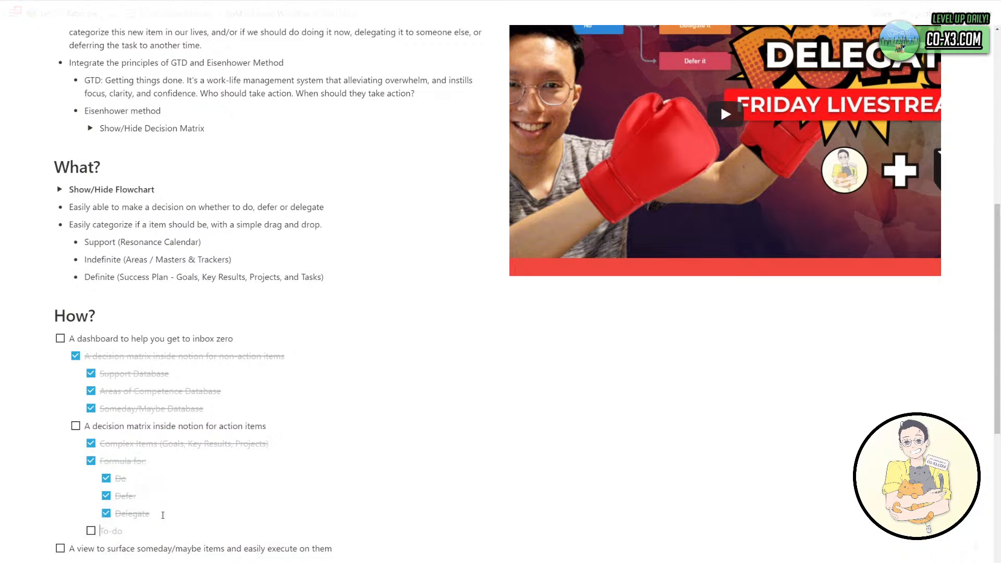
pyautogui.write('Trash Database')
pyautogui.scroll(-1, 118, 482)
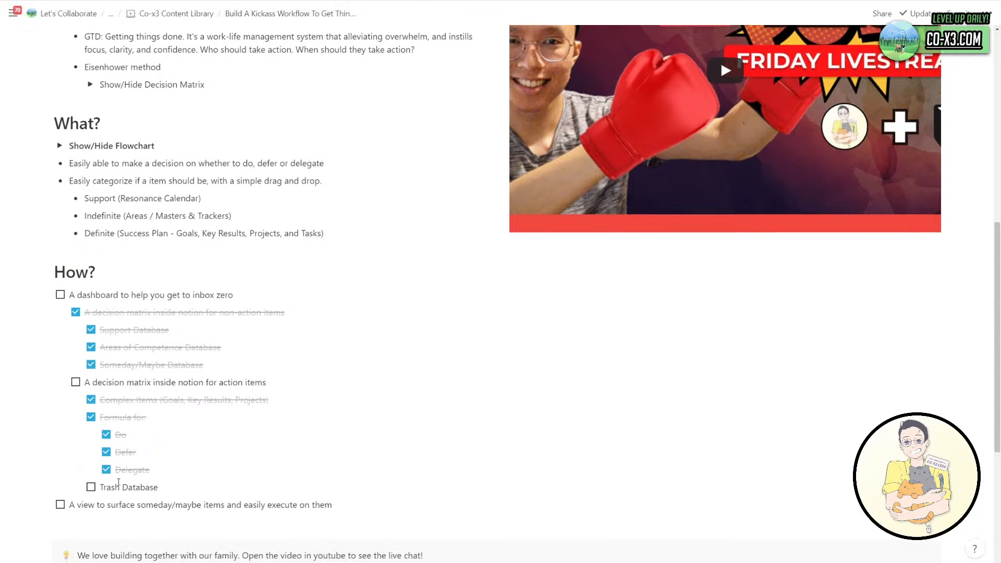
pyautogui.click(91, 486)
pyautogui.click(60, 504)
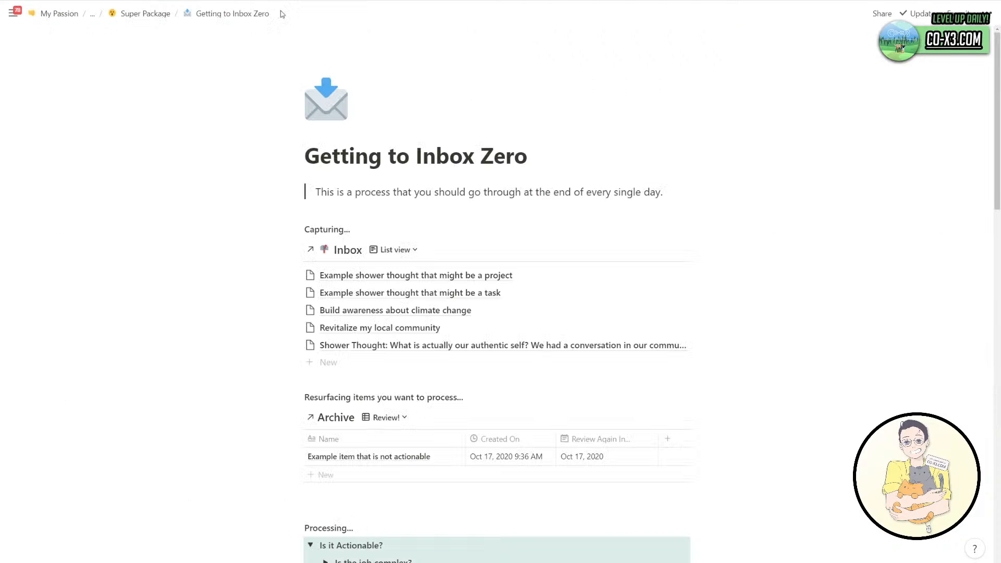
# Tick 'A decision matrix inside notion for action items' and 'A dashboard to help you get to inbox zero'.
pyautogui.scroll(-2, 370, 275)
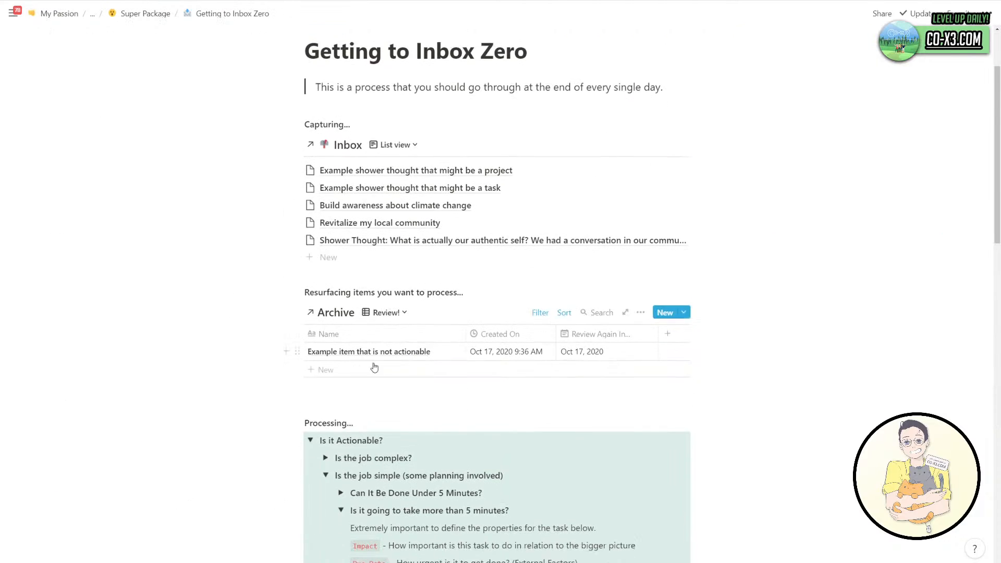
pyautogui.scroll(-2, 374, 368)
pyautogui.scroll(-2, 561, 373)
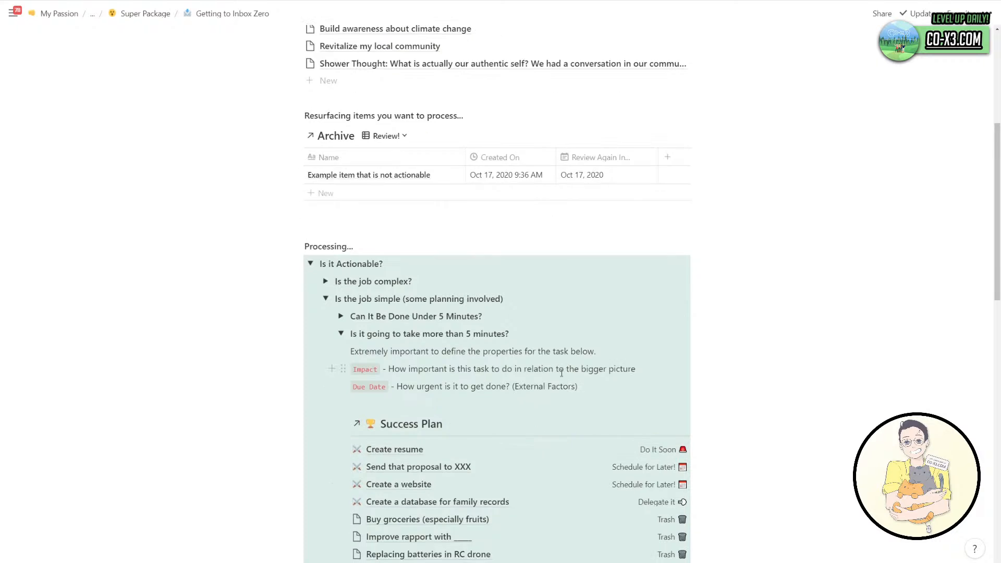
pyautogui.scroll(-2, 561, 373)
pyautogui.scroll(7, 561, 373)
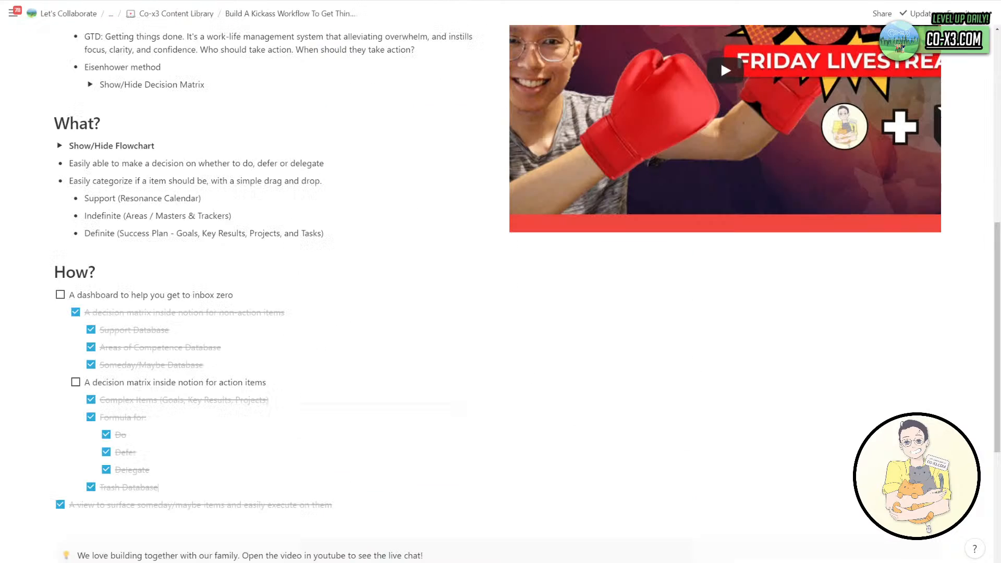
pyautogui.click(76, 382)
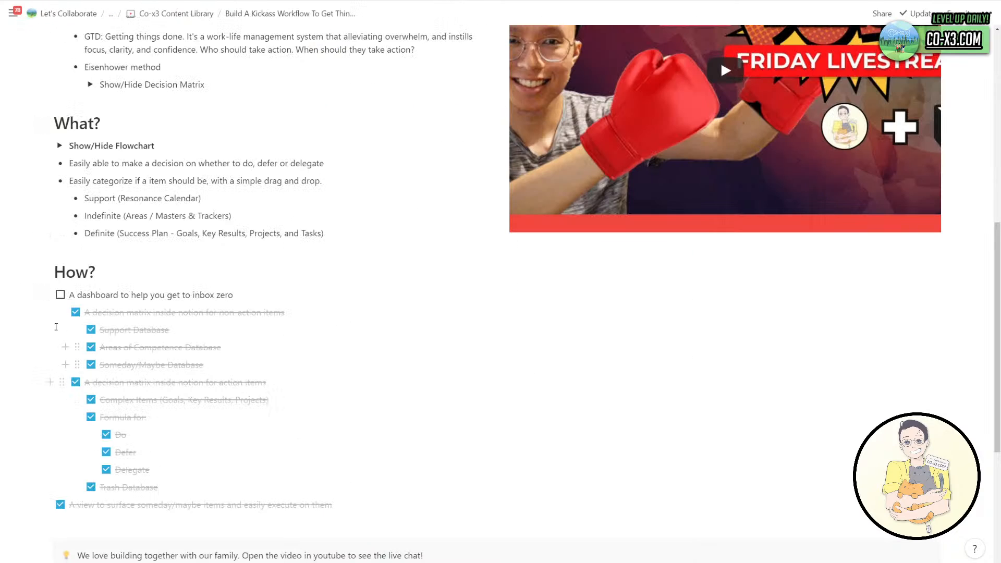
pyautogui.click(61, 297)
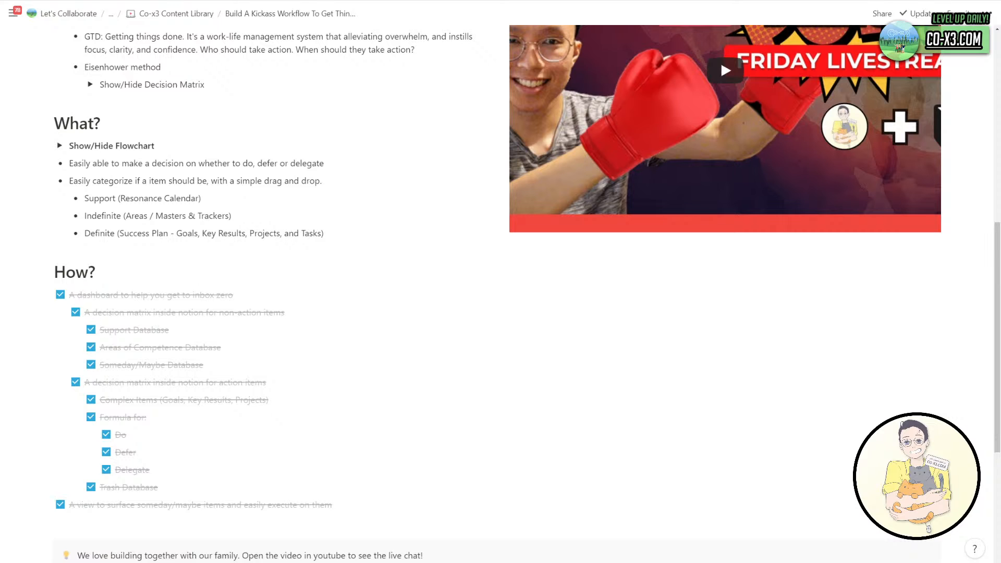
pyautogui.scroll(3, 340, 173)
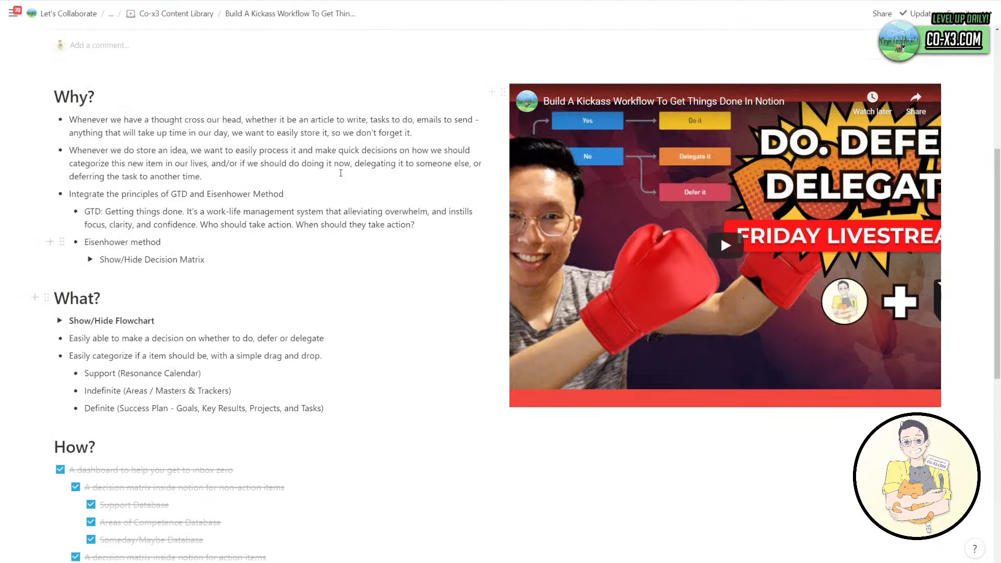